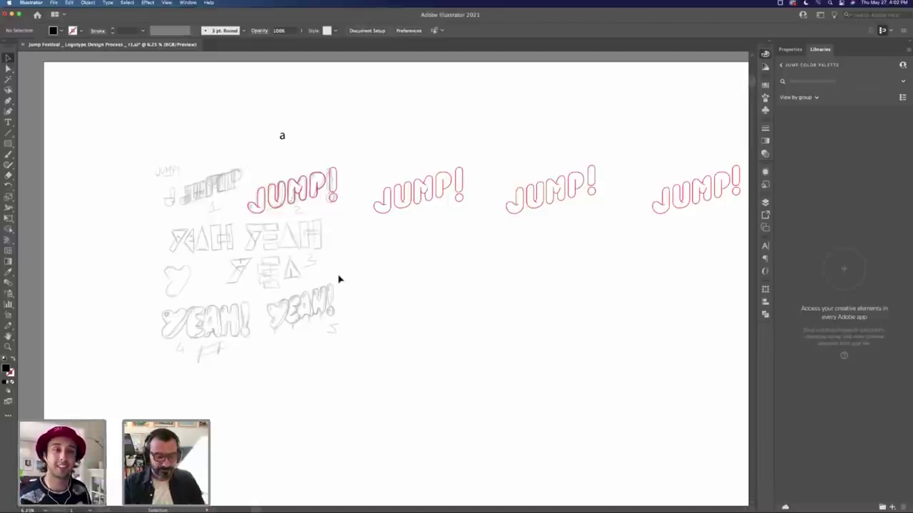
Step: Zoom in on the JUMP! outline sketches and select the M and J outline paths
mouse_move(298, 194)
mouse_down()
mouse_move(381, 247)
mouse_move(359, 246)
mouse_up()
click(388, 266)
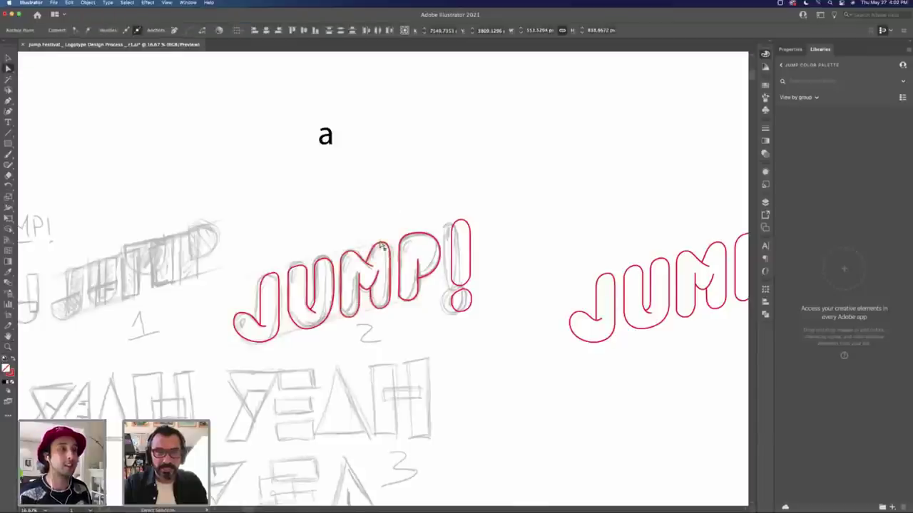
click(382, 246)
scroll(387, 244, right, 5)
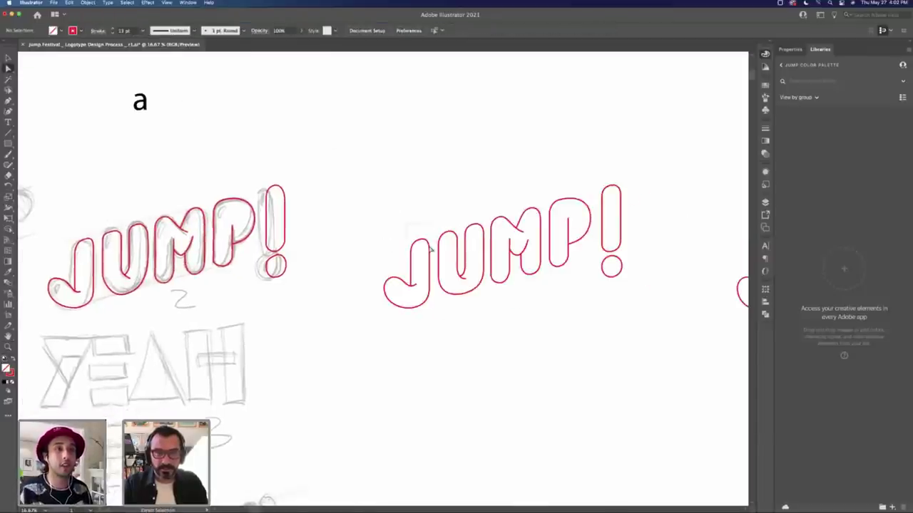
click(405, 248)
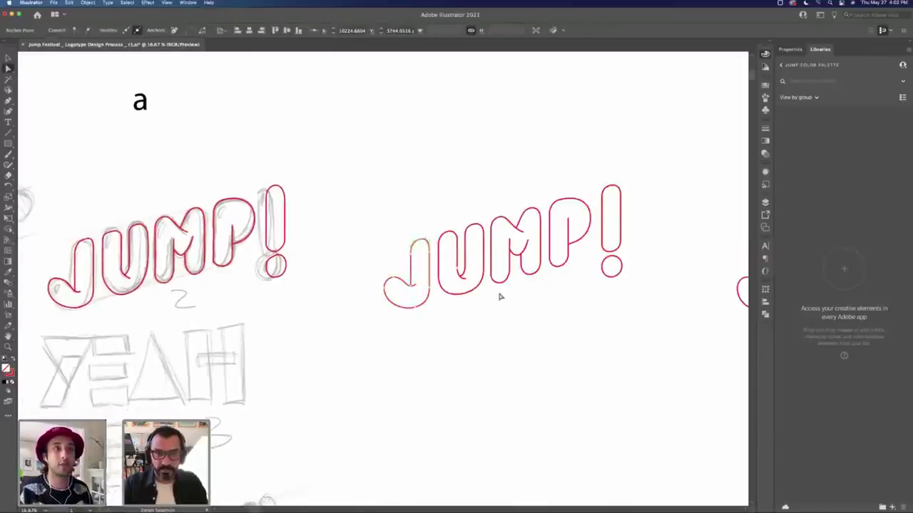
Step: Pan across to the red and black JUMP! outline versions
scroll(499, 296, right, 10)
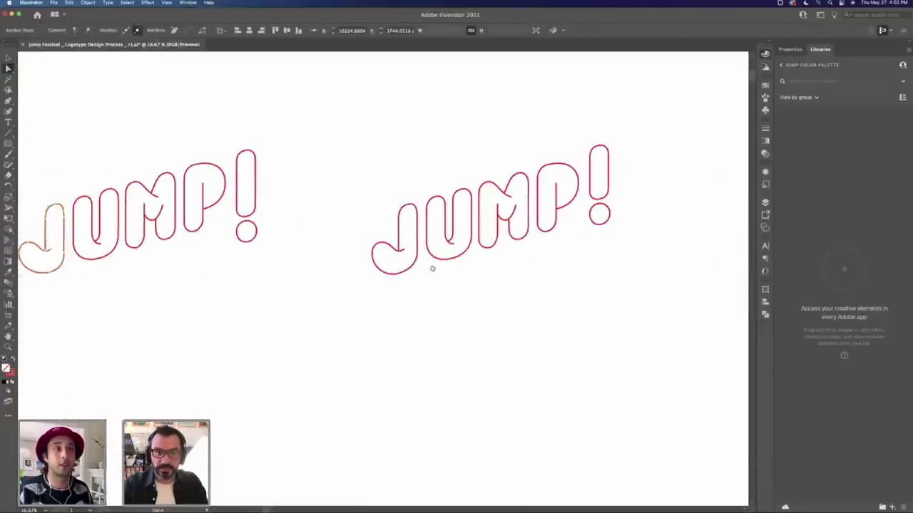
scroll(432, 268, right, 10)
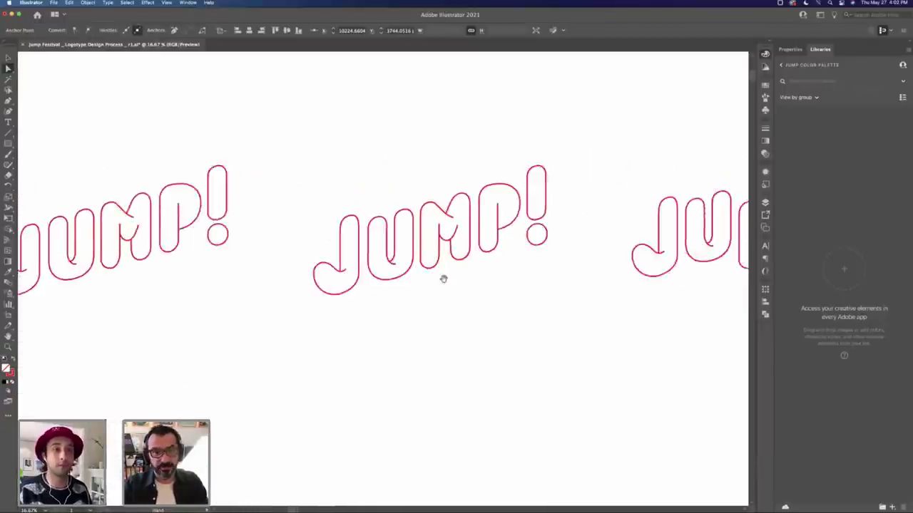
scroll(443, 279, right, 3)
scroll(377, 255, right, 2)
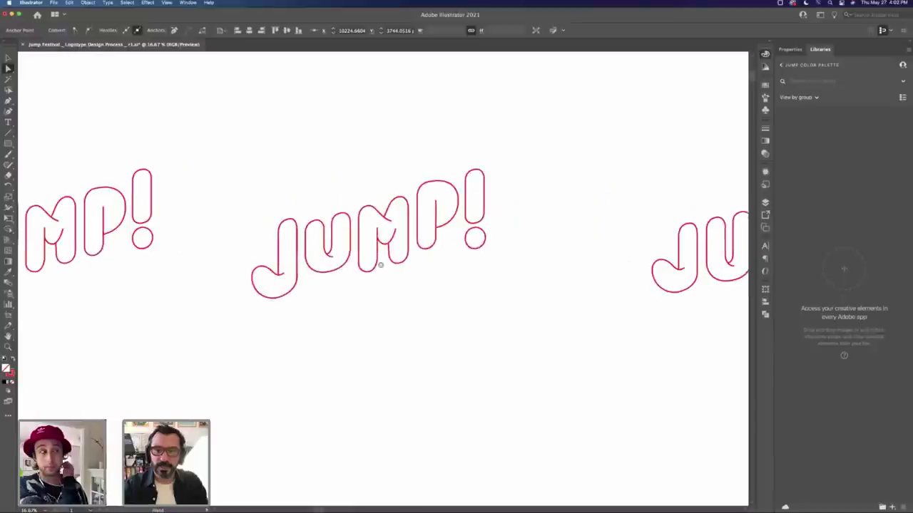
scroll(584, 259, left, 5)
scroll(270, 258, right, 5)
scroll(271, 258, right, 10)
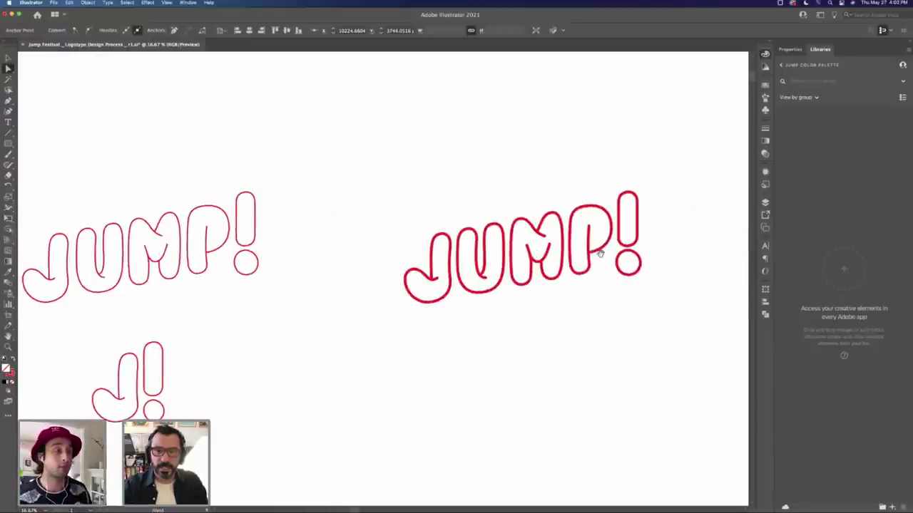
scroll(504, 259, down, 1)
scroll(504, 258, down, 4)
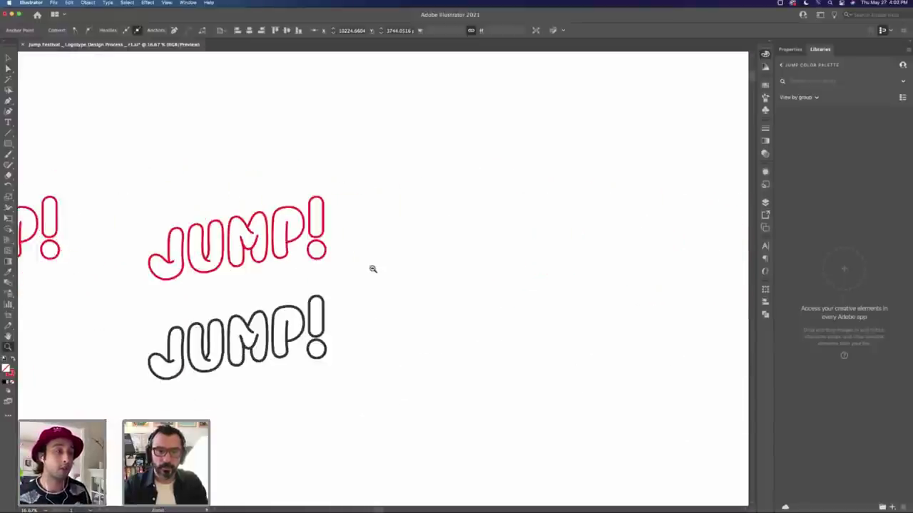
Step: Zoom into the yellow JUMP!, then zoom out to about 1.5% to show every iteration
drag(517, 282, 610, 241)
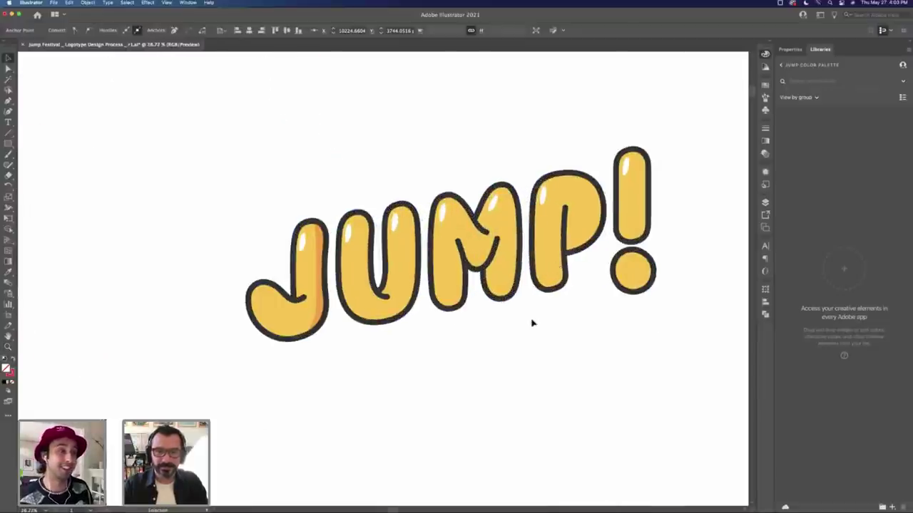
drag(517, 318, 564, 295)
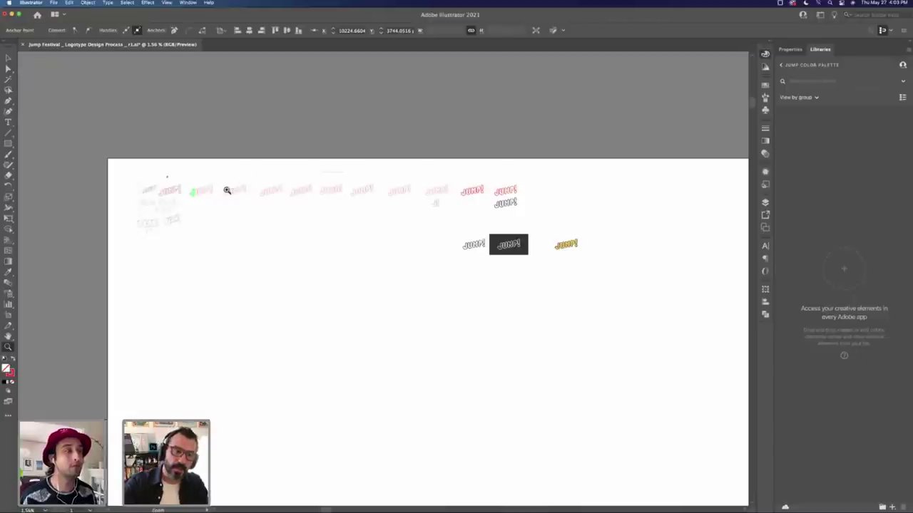
key(v)
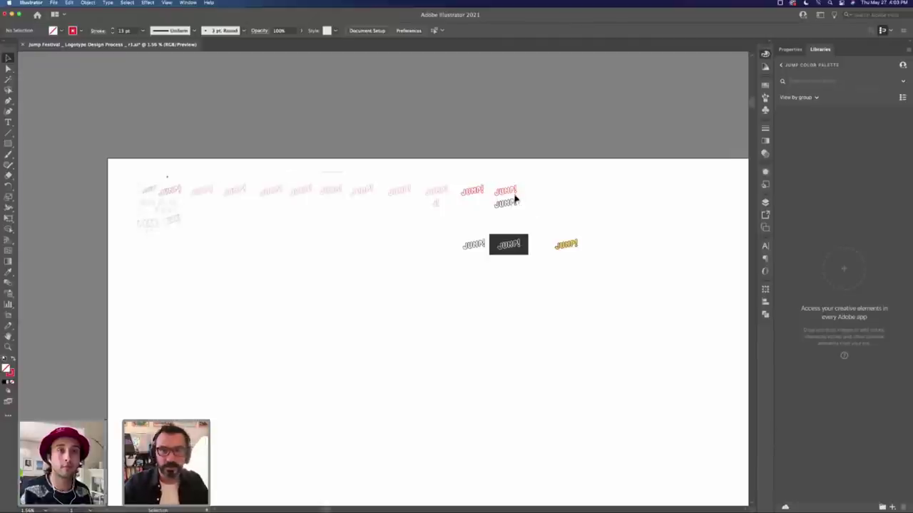
Step: Zoom in close on the glossy yellow JUMP! wordmark to review it
key(z)
click(566, 245)
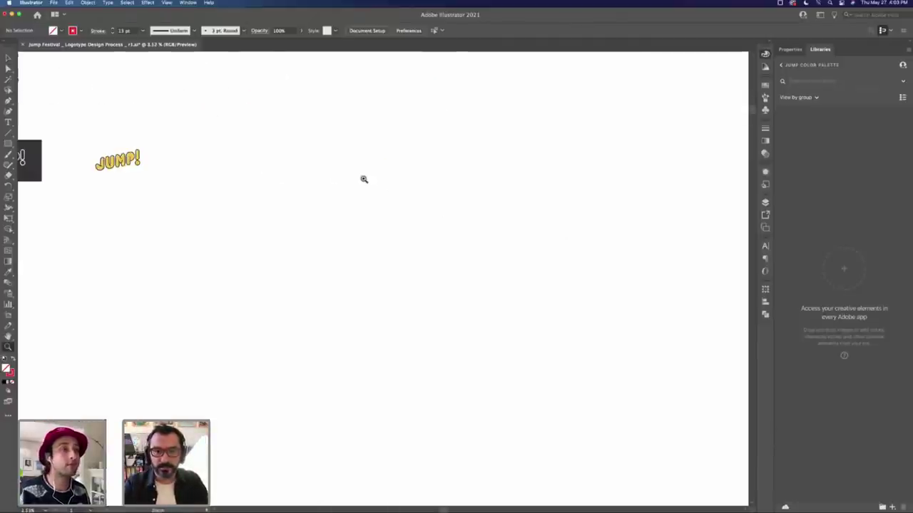
scroll(377, 186, up, 3)
scroll(353, 243, up, 3)
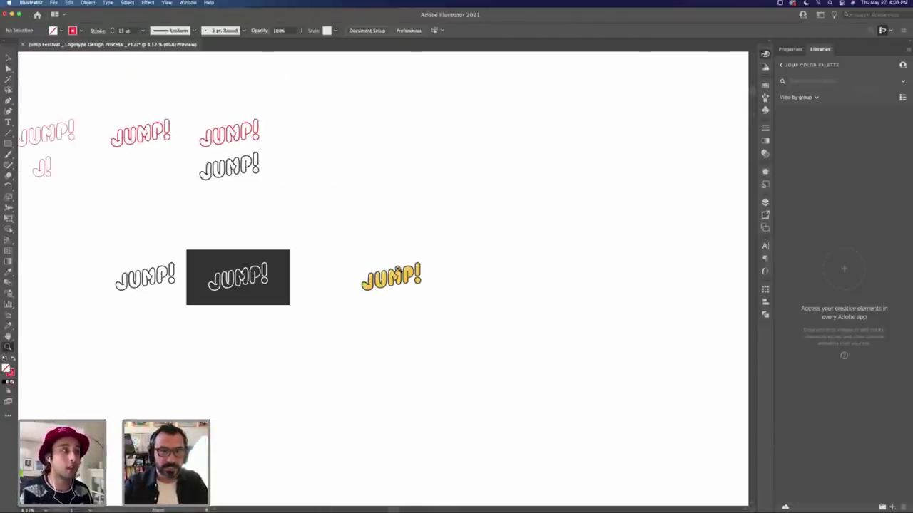
scroll(397, 270, up, 5)
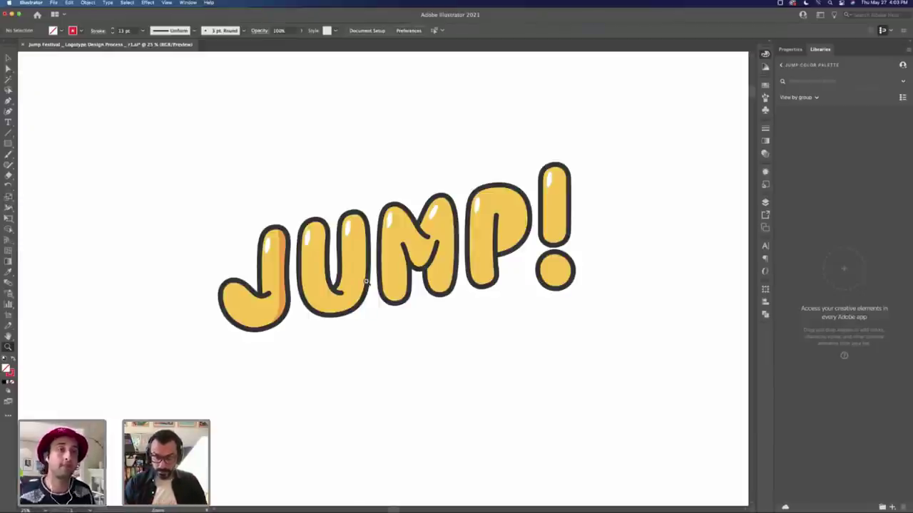
alt+click(375, 256)
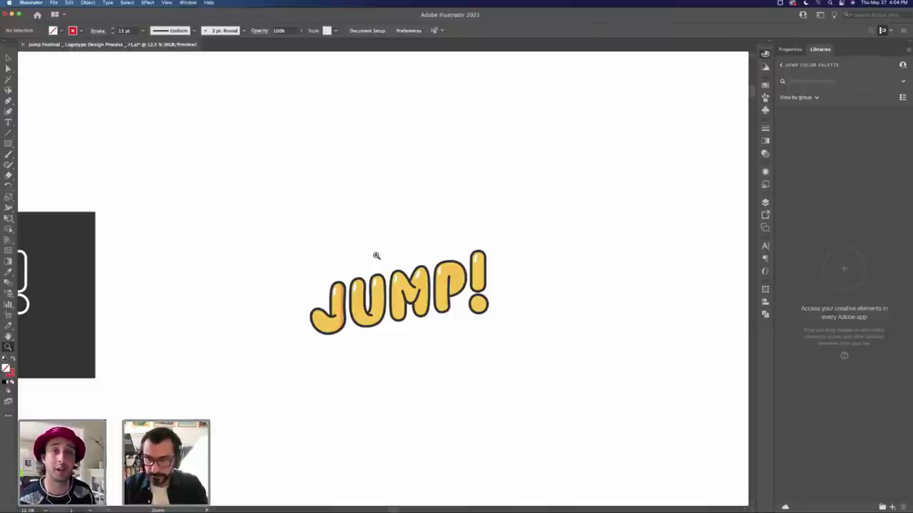
Step: Zoom out to centre all JUMP! variants, then switch to Safari
key(super+minus)
key(super+minus)
key(super+minus)
key(super+minus)
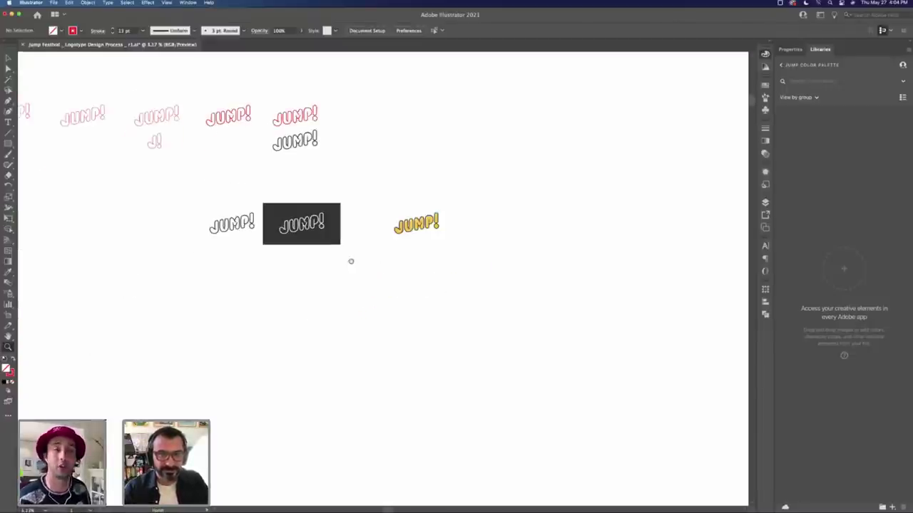
drag(350, 261, 428, 263)
key(super+Tab)
key(super+Tab)
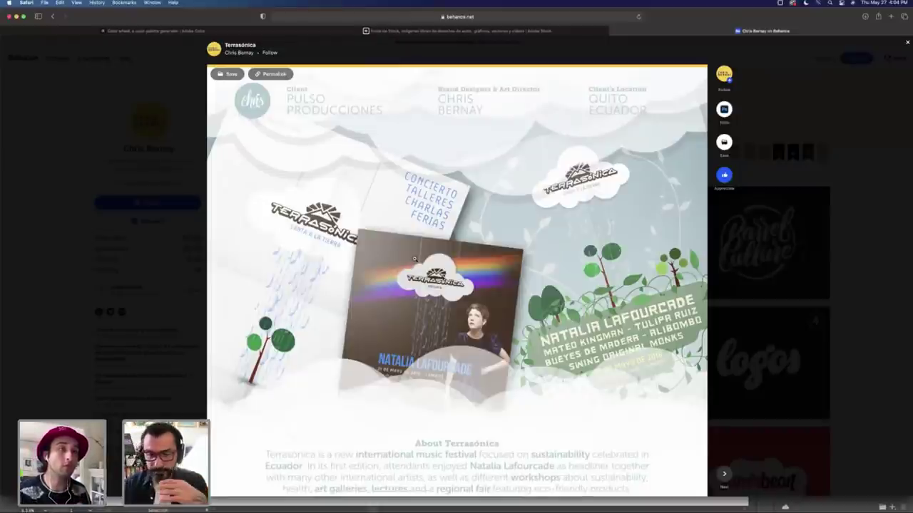
Step: Scroll through the Terrasónica logotype, identity, colour and typography sections to The Brand in Action
scroll(488, 308, down, 5)
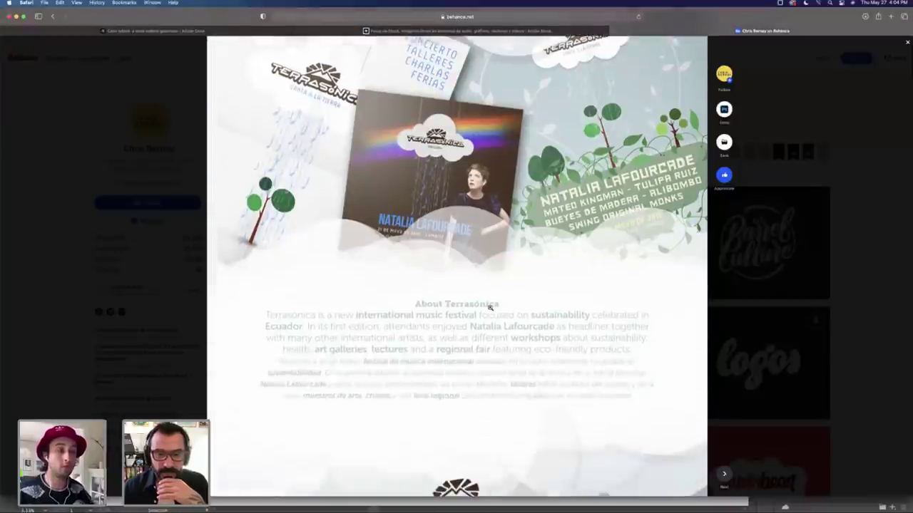
scroll(489, 307, down, 10)
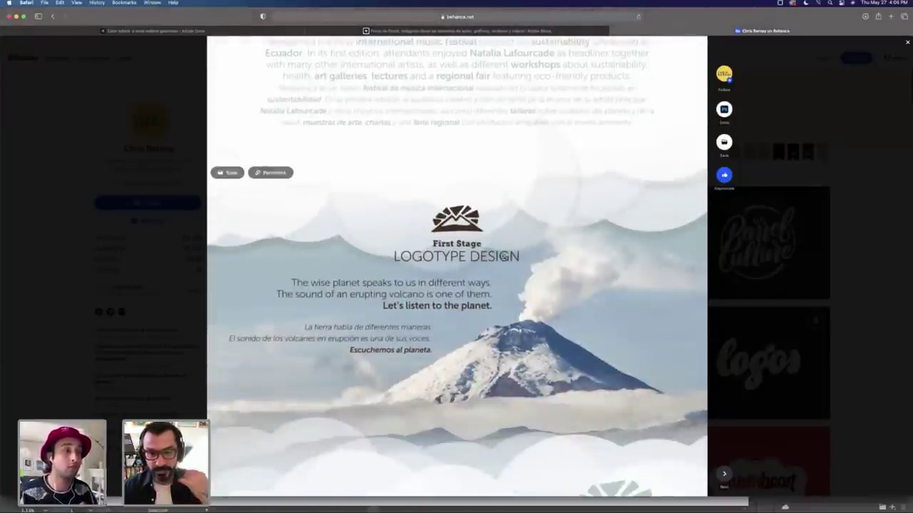
scroll(503, 255, down, 2)
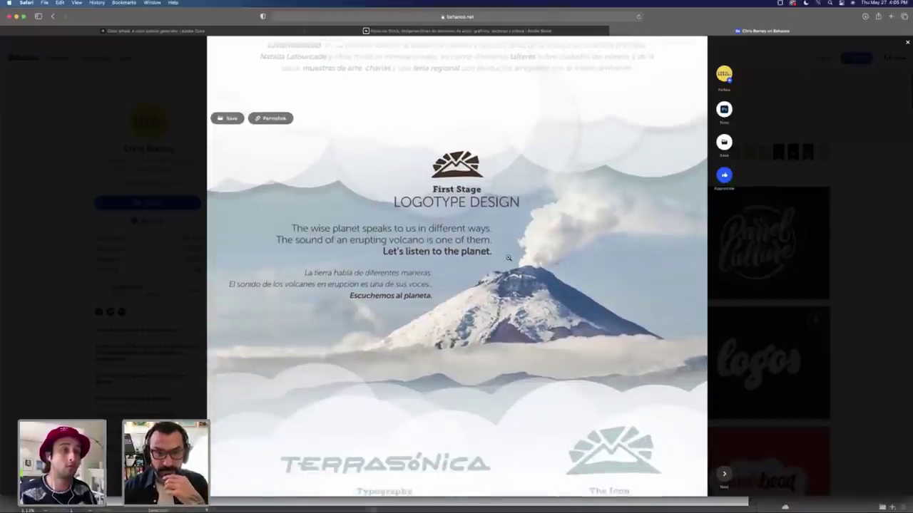
scroll(508, 258, down, 1)
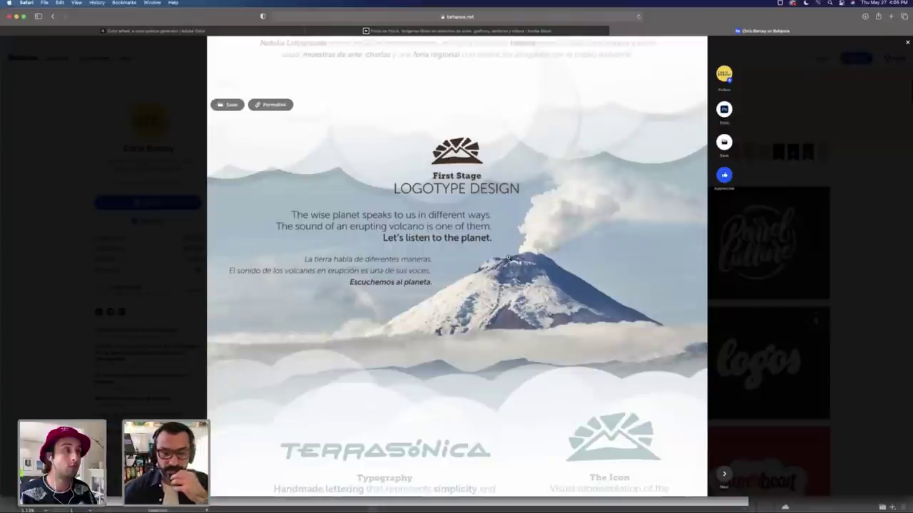
scroll(508, 258, down, 5)
scroll(508, 257, down, 5)
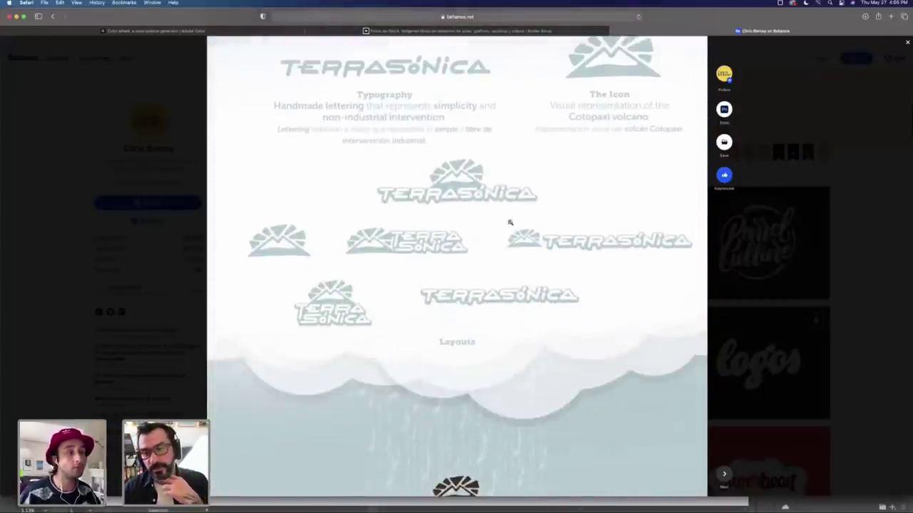
scroll(564, 230, down, 7)
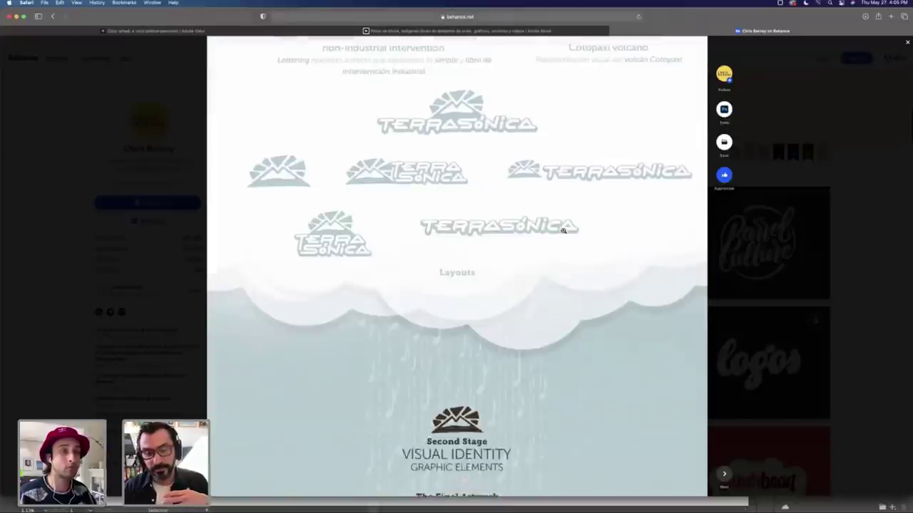
scroll(599, 221, down, 6)
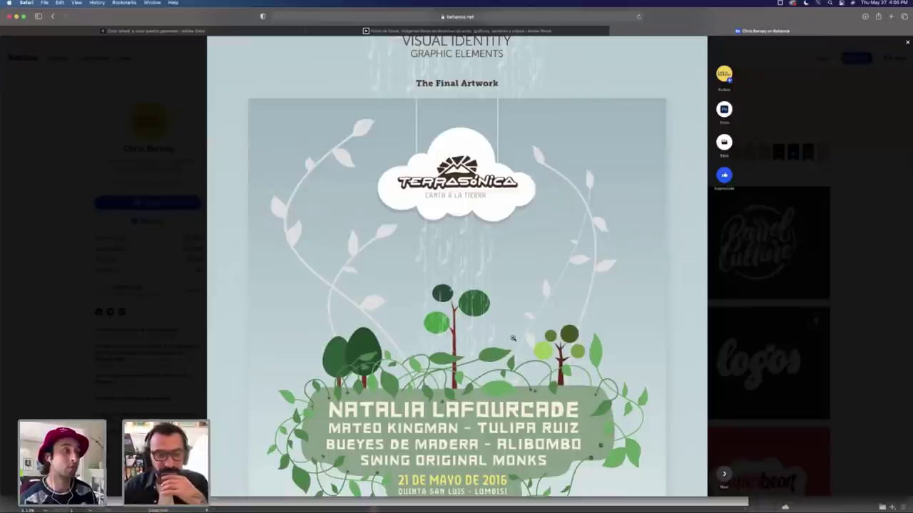
scroll(513, 338, down, 1)
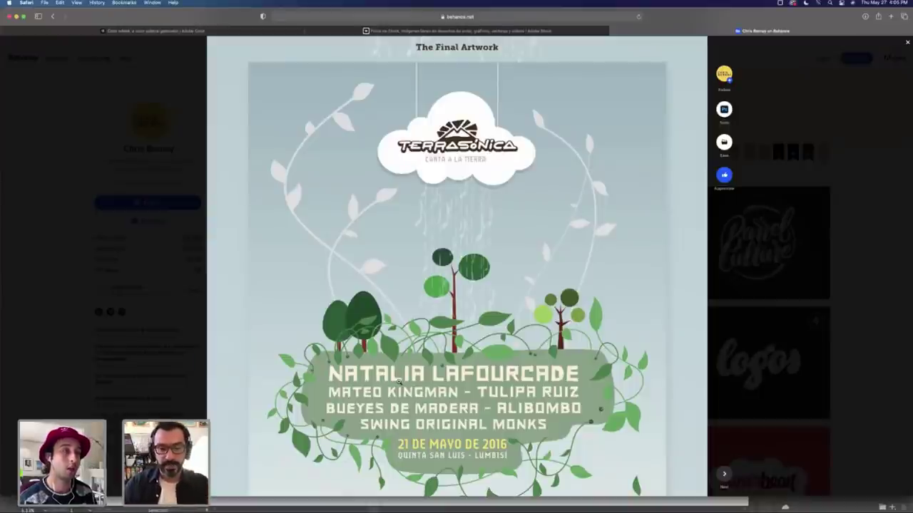
scroll(403, 383, down, 5)
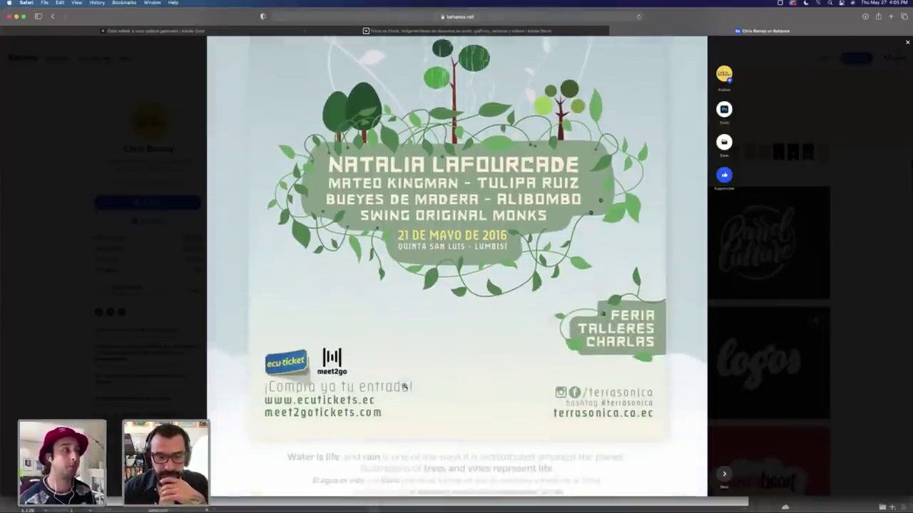
scroll(414, 386, down, 8)
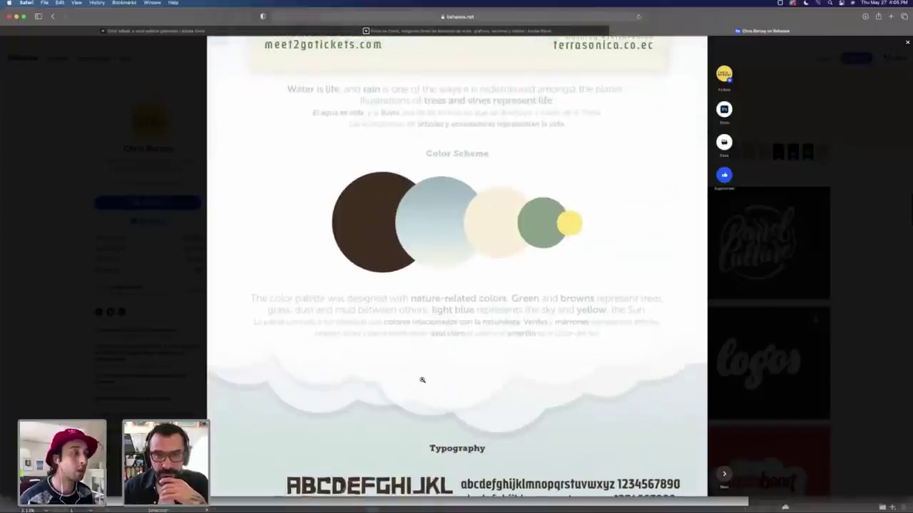
scroll(425, 377, down, 6)
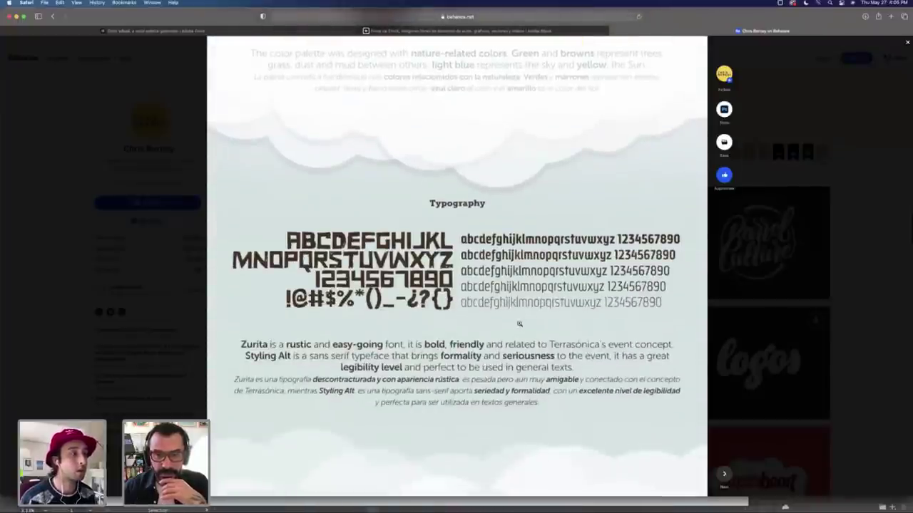
scroll(517, 325, down, 9)
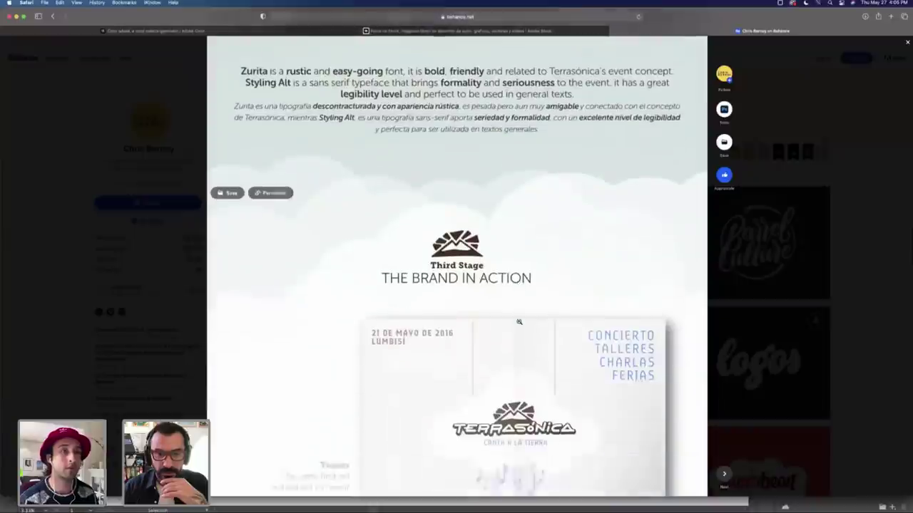
Step: Scroll to the end of the Terrasónica project, then close it via the dimmed backdrop
scroll(519, 321, down, 2)
scroll(525, 327, down, 2)
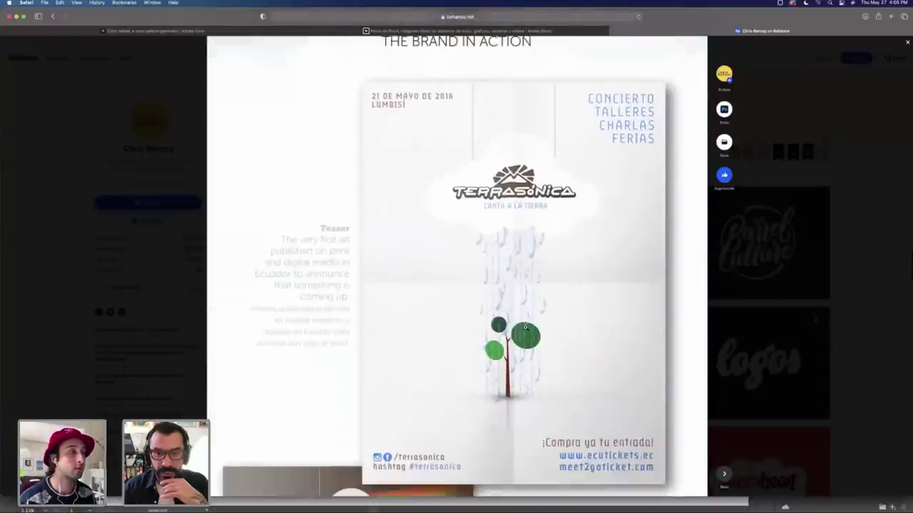
scroll(524, 328, down, 1)
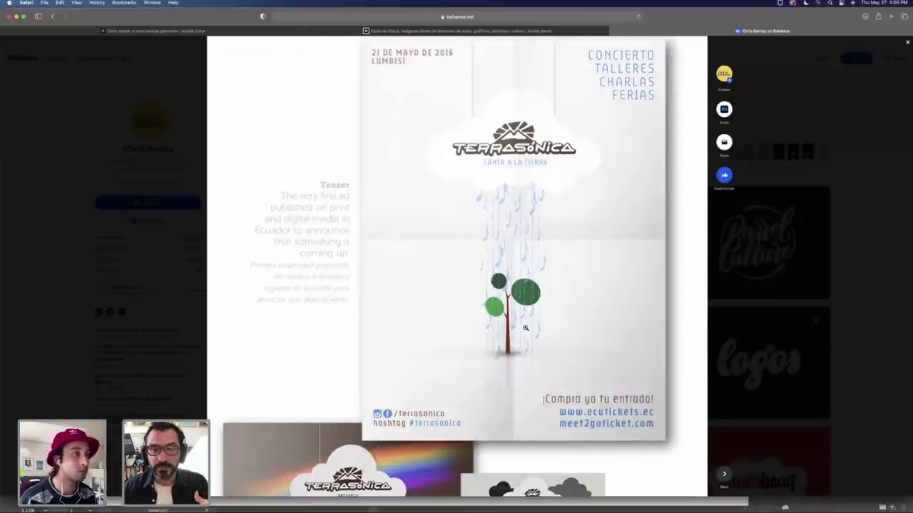
scroll(526, 327, down, 1)
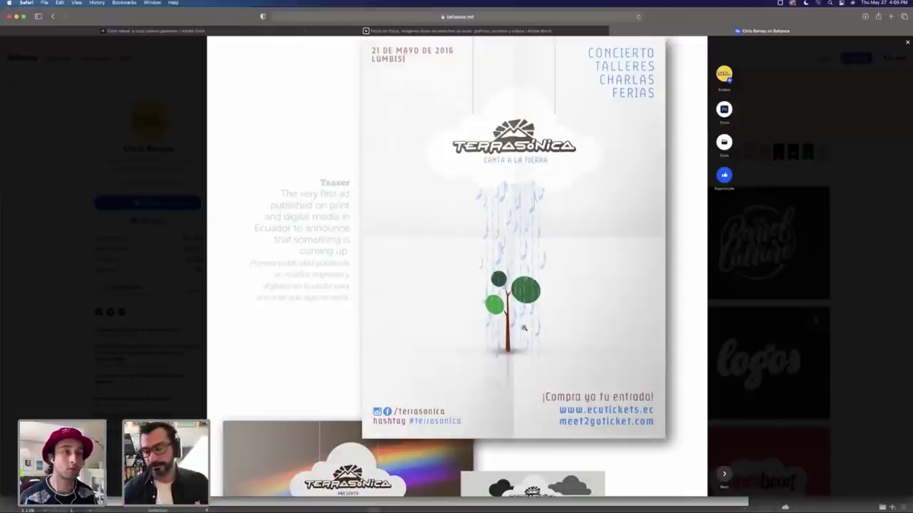
scroll(524, 328, down, 5)
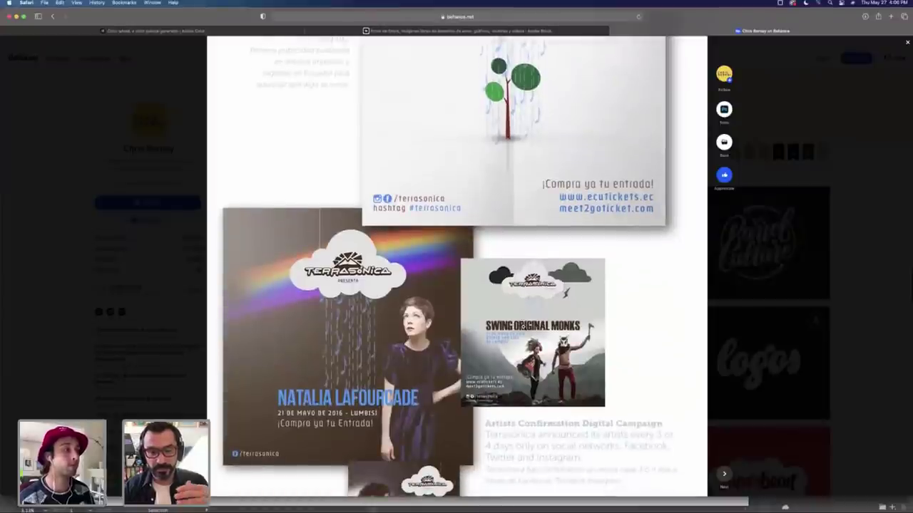
scroll(524, 326, down, 10)
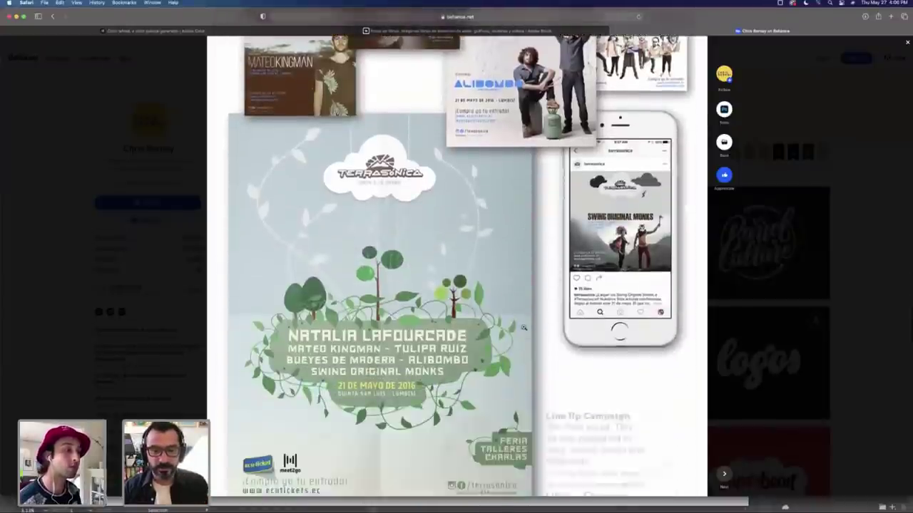
scroll(523, 327, down, 10)
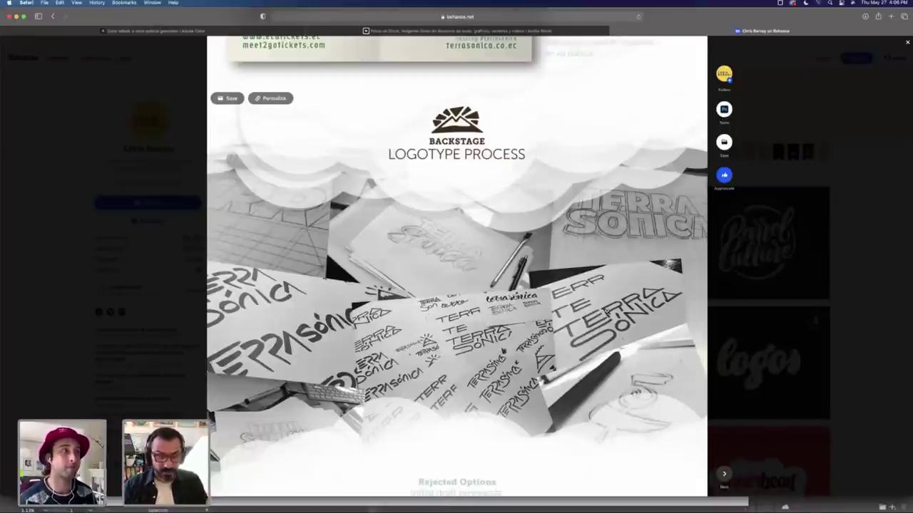
scroll(564, 302, down, 5)
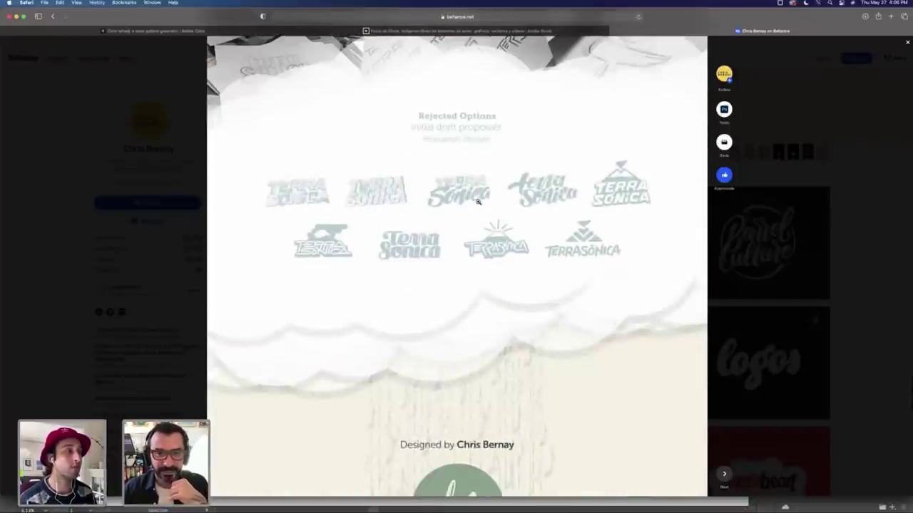
scroll(479, 204, up, 1)
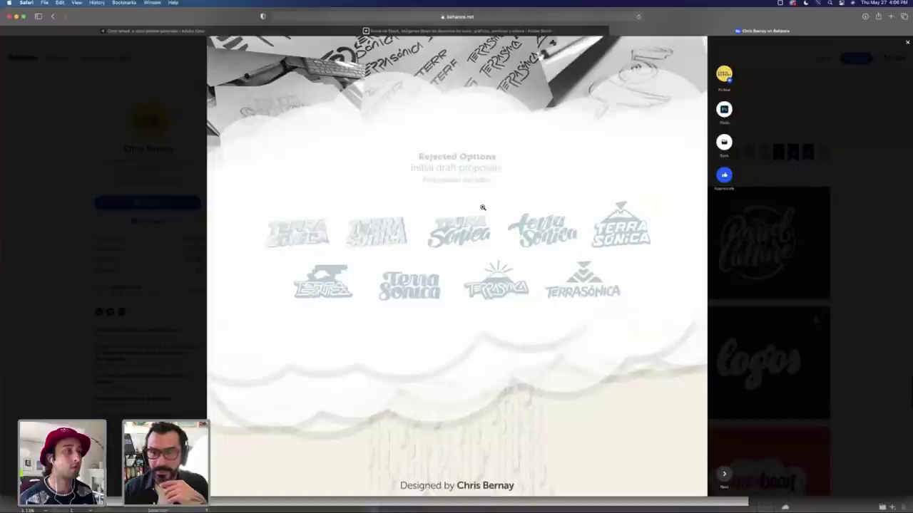
click(769, 223)
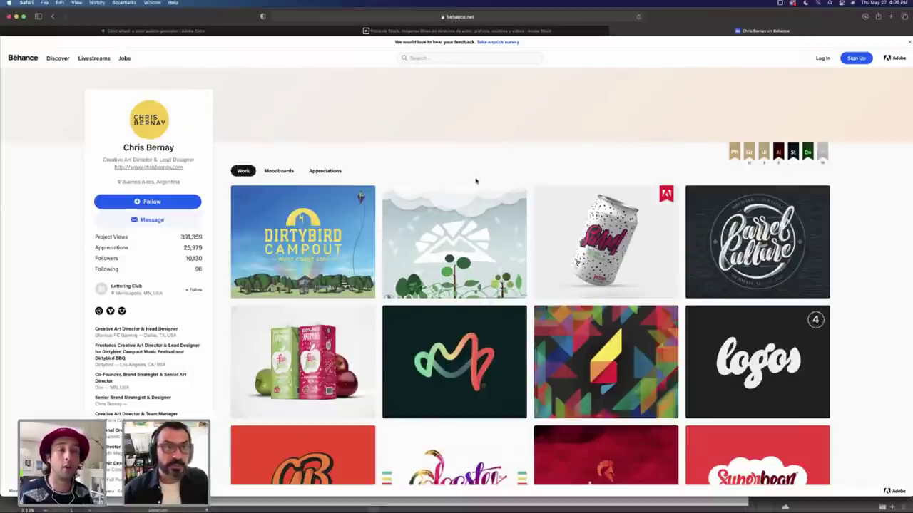
Step: Return to Illustrator and zoom out to the artboard's top-left edge
key(super+Tab)
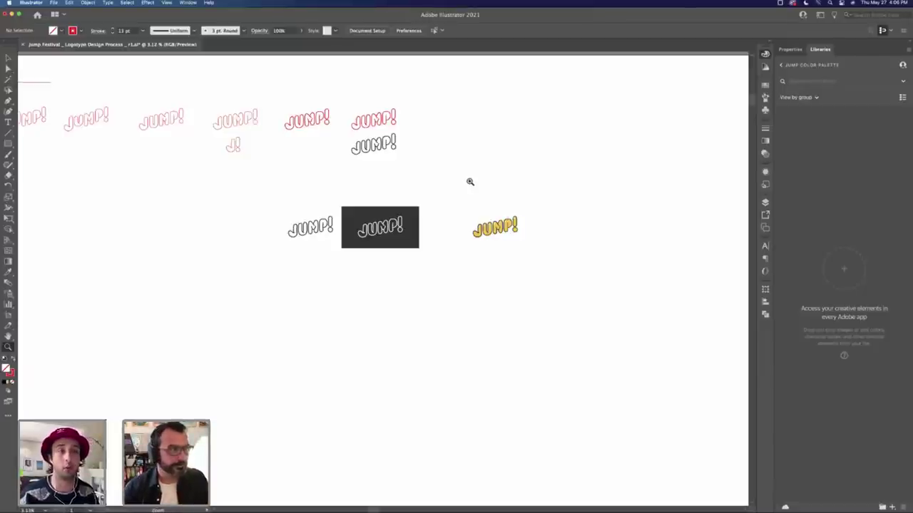
alt+click(401, 208)
drag(298, 170, 420, 221)
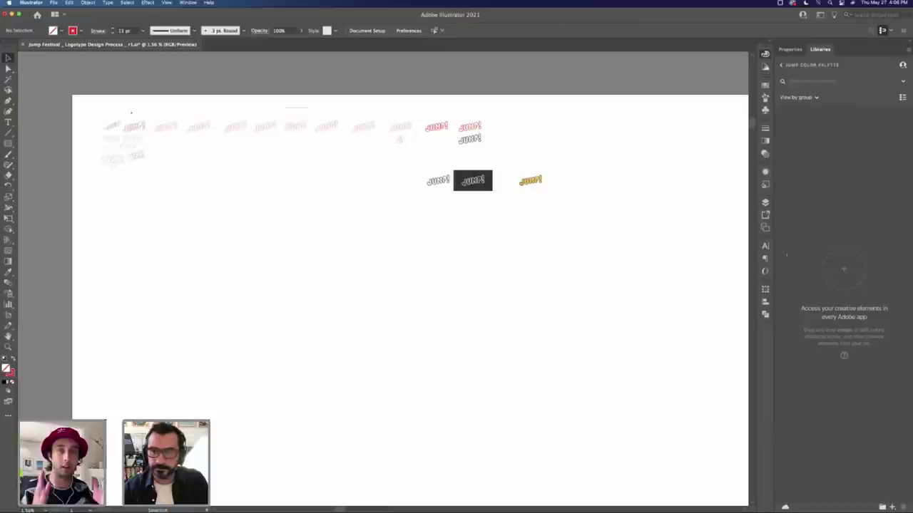
Step: Unlock the Scan layer and drag the sketch scan below the JUMP! logos
click(765, 203)
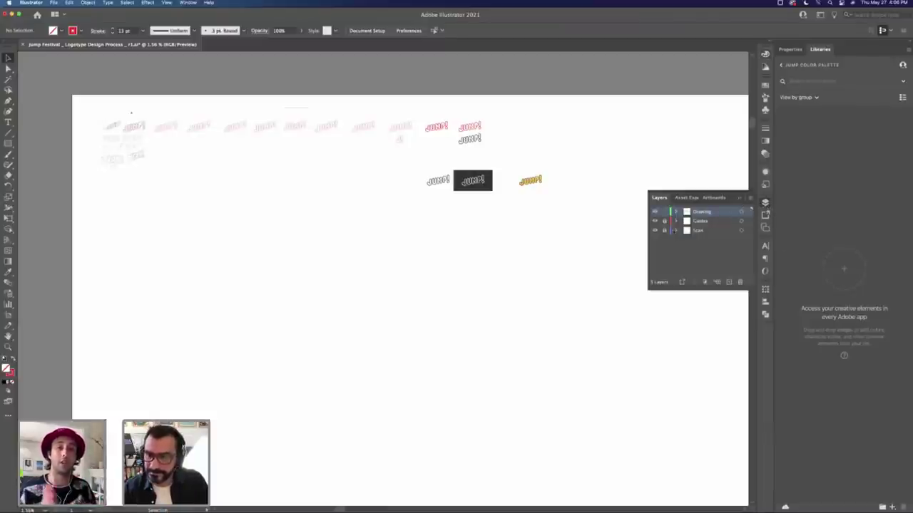
click(664, 230)
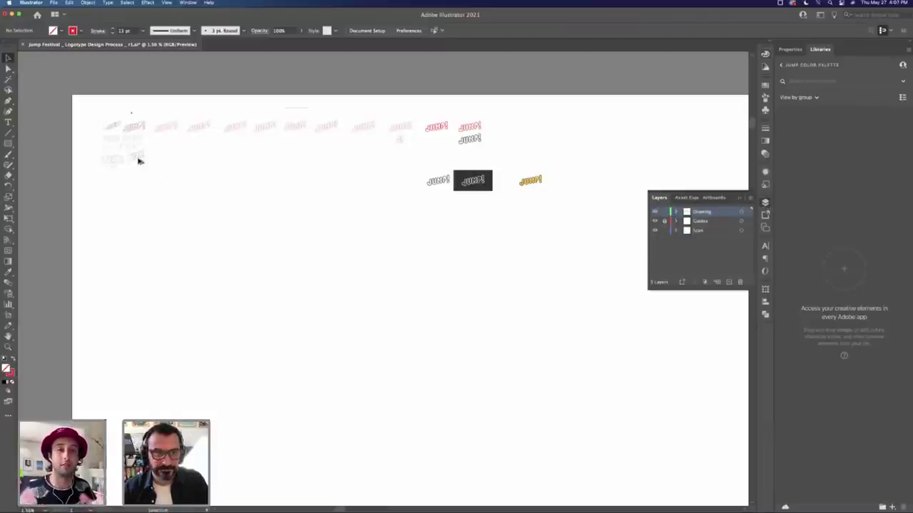
drag(139, 160, 531, 239)
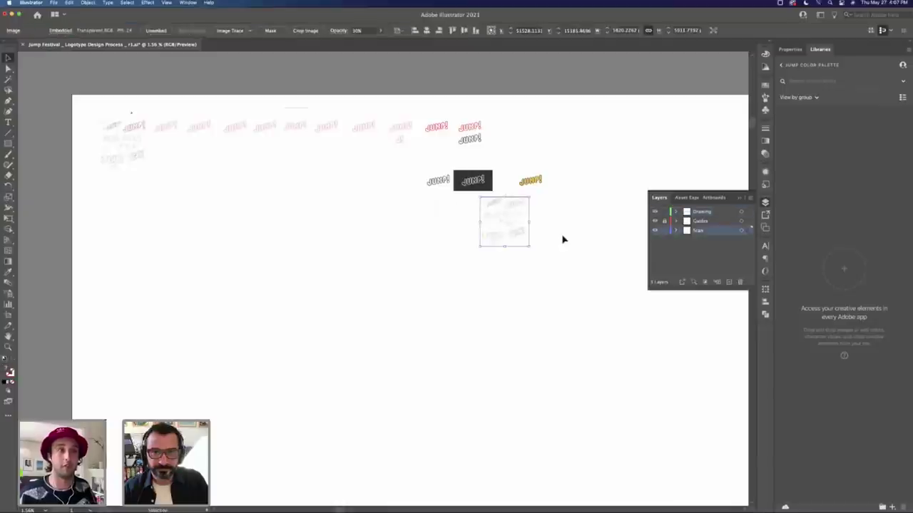
click(561, 240)
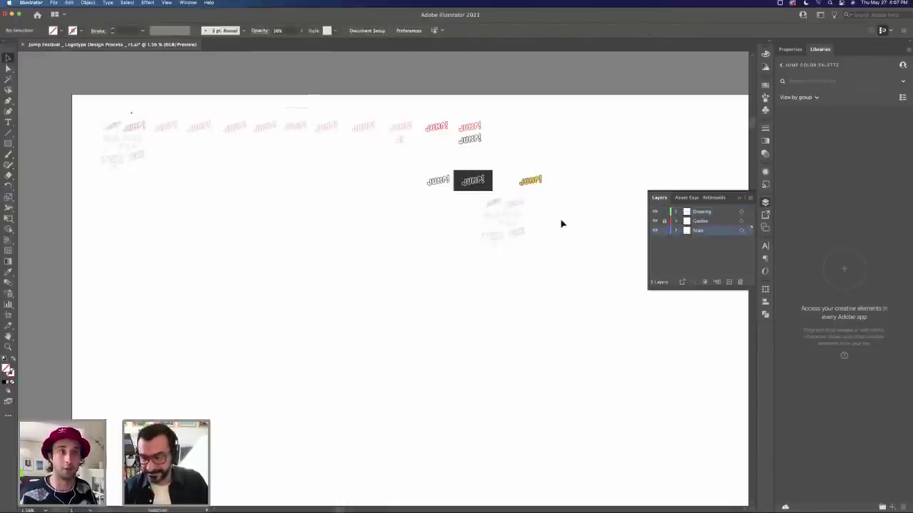
key(z)
click(542, 212)
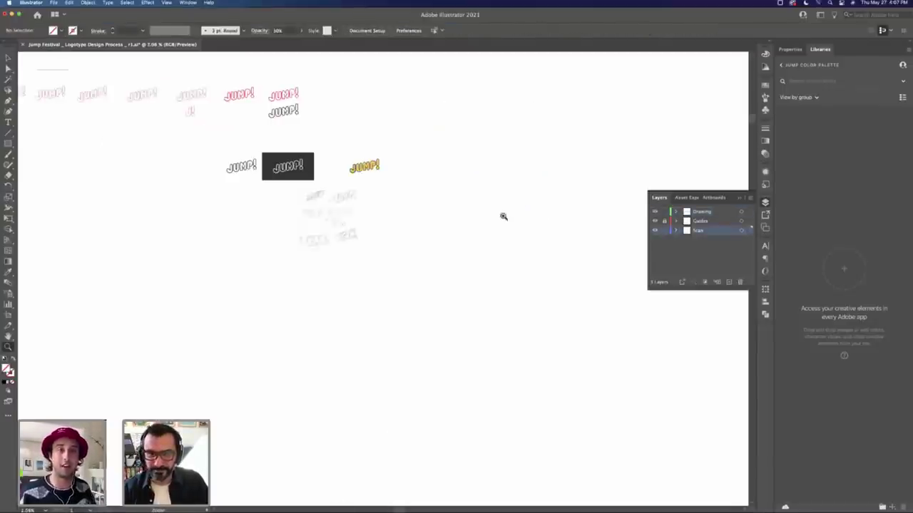
click(339, 213)
click(328, 267)
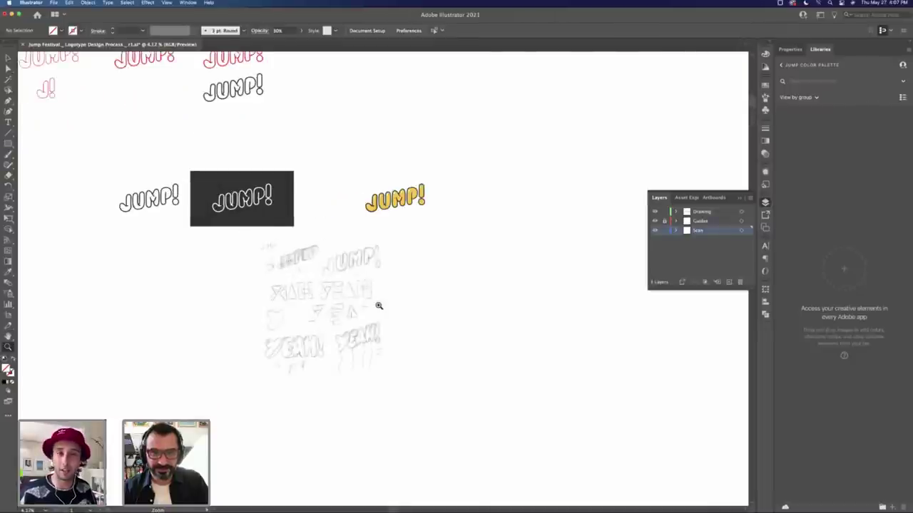
key(v)
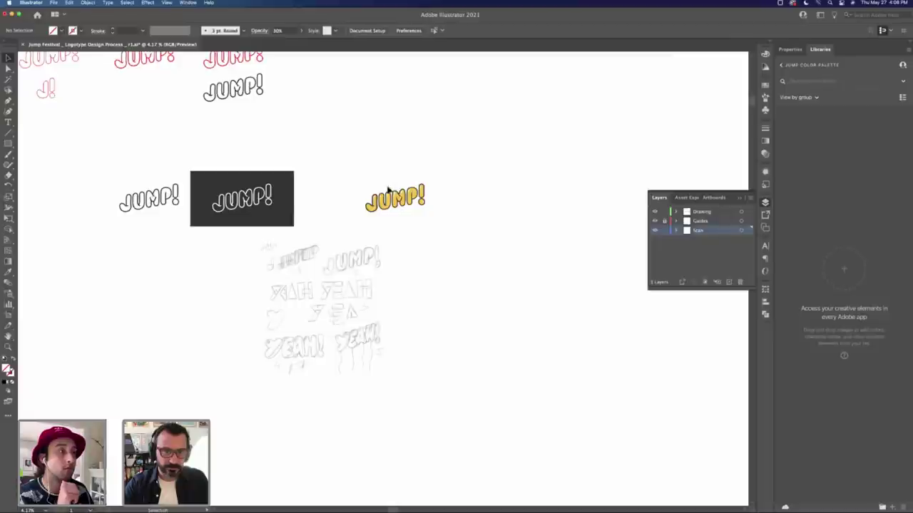
key(z)
click(390, 213)
click(389, 212)
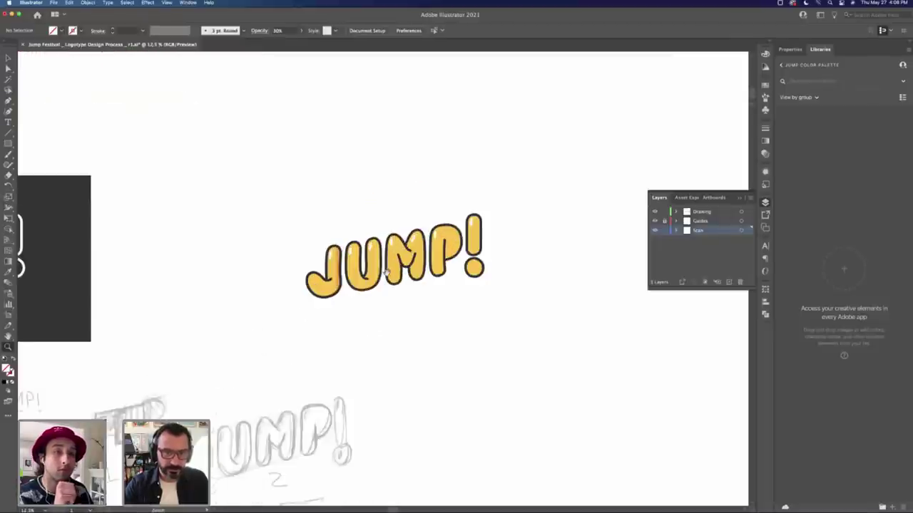
scroll(456, 257, down, 3)
scroll(457, 257, left, 2)
key(v)
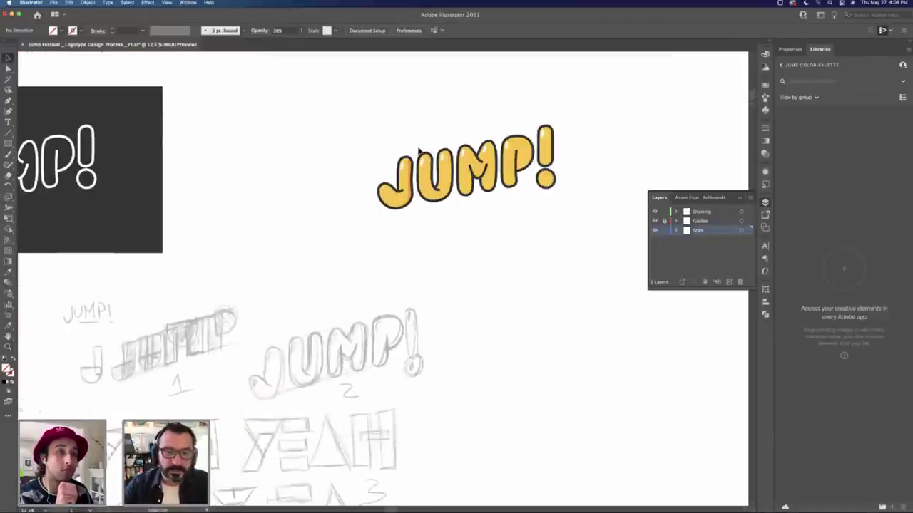
scroll(444, 328, down, 5)
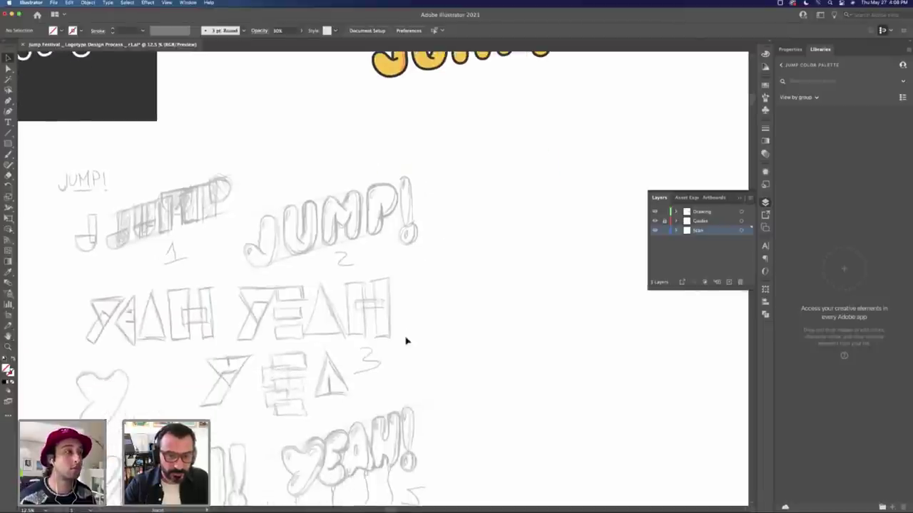
scroll(385, 293, down, 4)
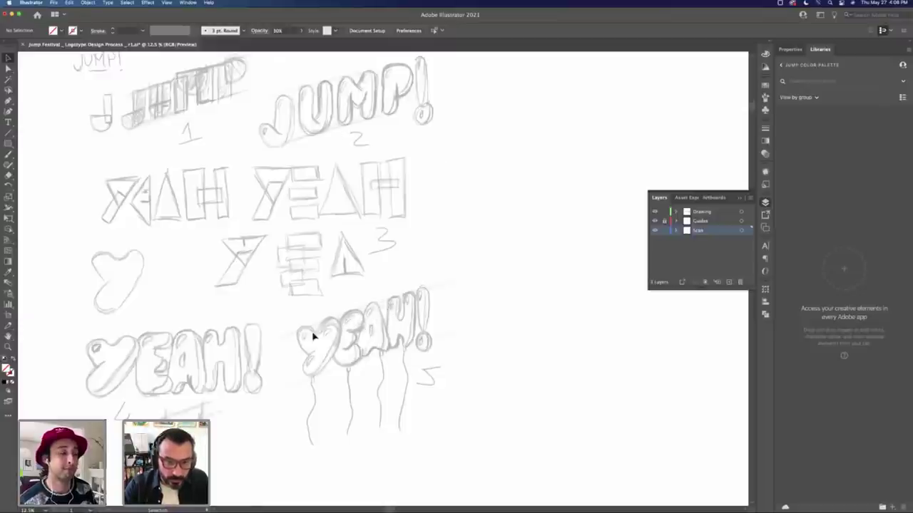
scroll(471, 228, up, 10)
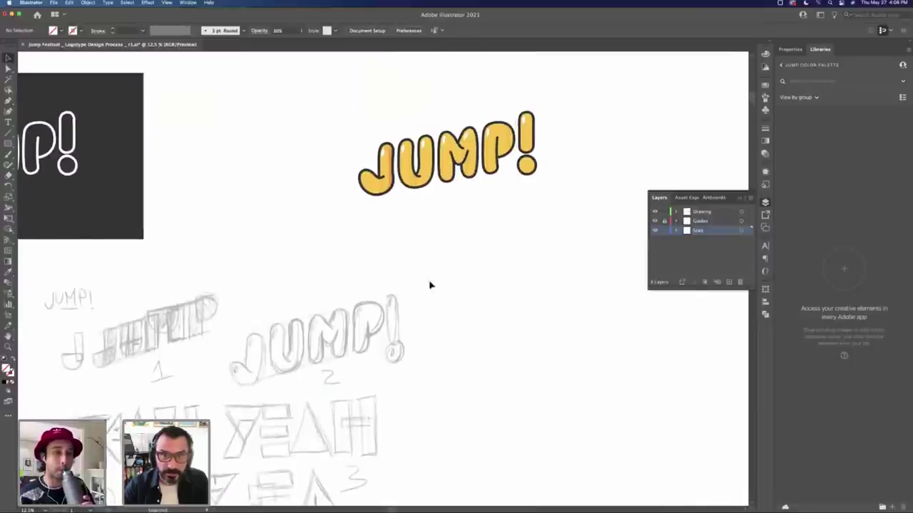
scroll(430, 285, down, 3)
scroll(449, 204, up, 2)
scroll(437, 185, down, 5)
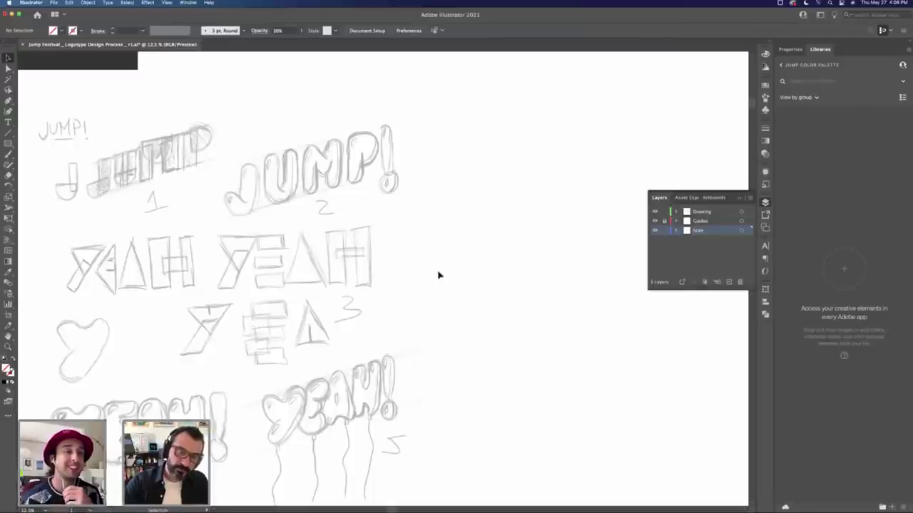
key(z)
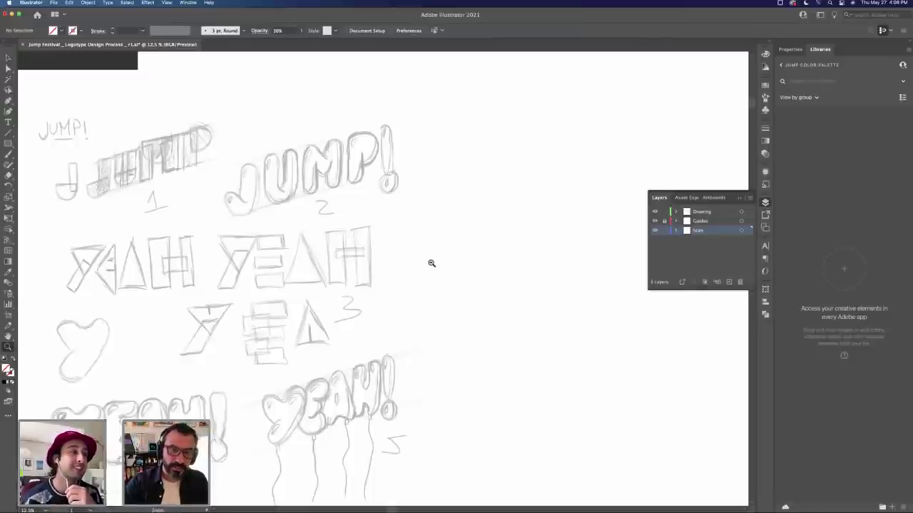
alt+click(430, 261)
scroll(397, 282, up, 1)
scroll(398, 282, up, 2)
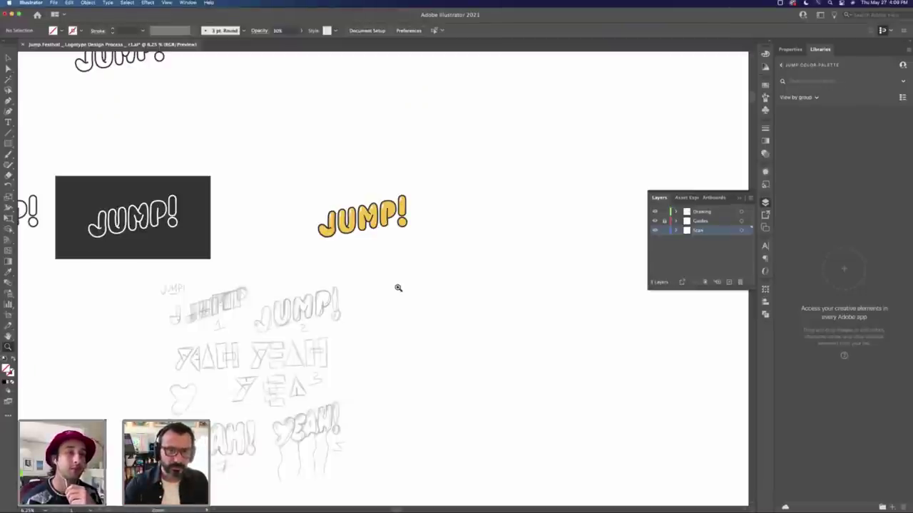
key(v)
click(346, 226)
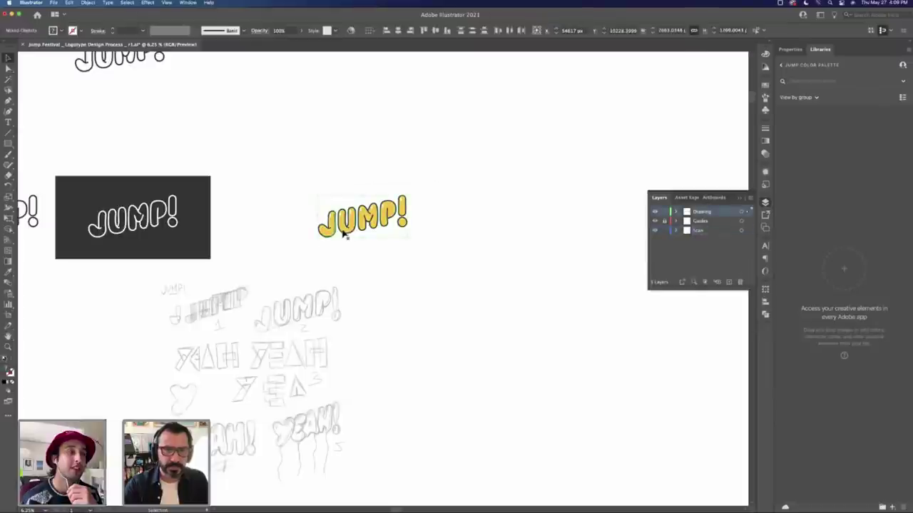
drag(347, 226, 450, 226)
key(super+z)
click(397, 159)
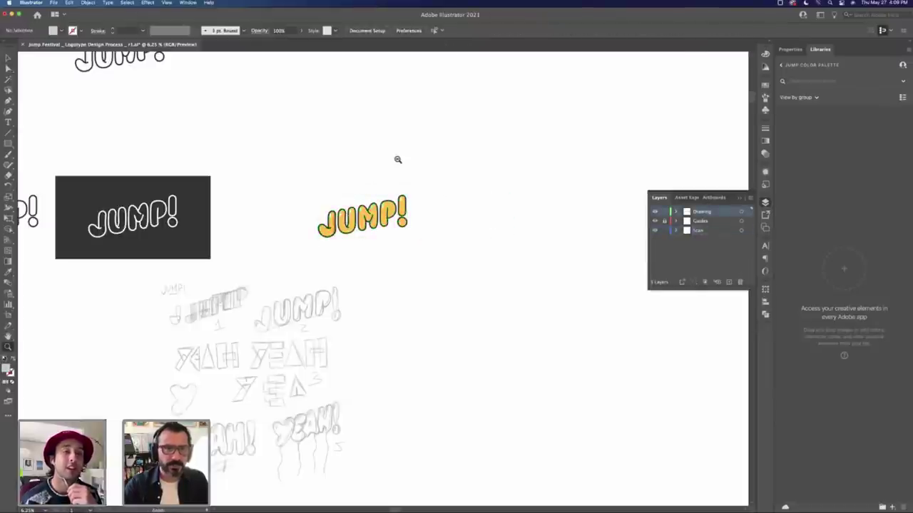
scroll(361, 155, down, 2)
scroll(377, 290, up, 5)
scroll(417, 216, down, 2)
scroll(417, 216, left, 1)
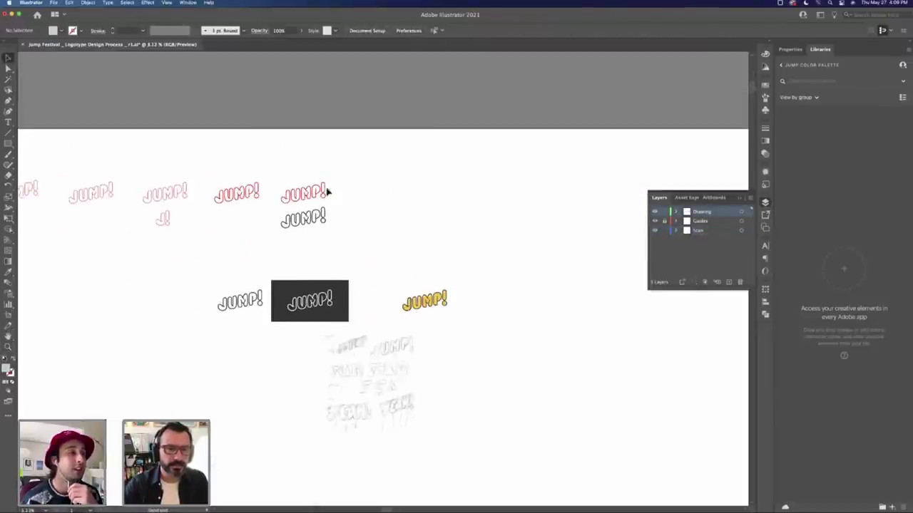
scroll(273, 179, down, 2)
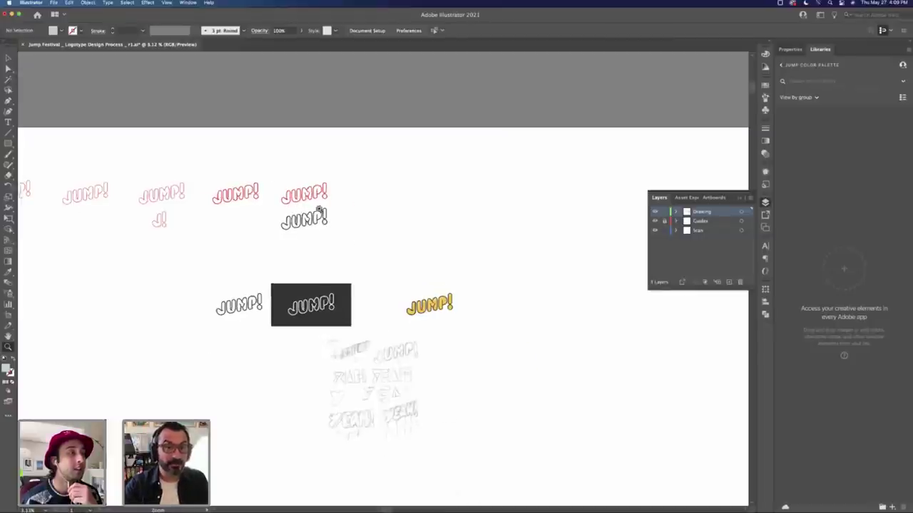
scroll(273, 179, up, 3)
key(v)
click(440, 246)
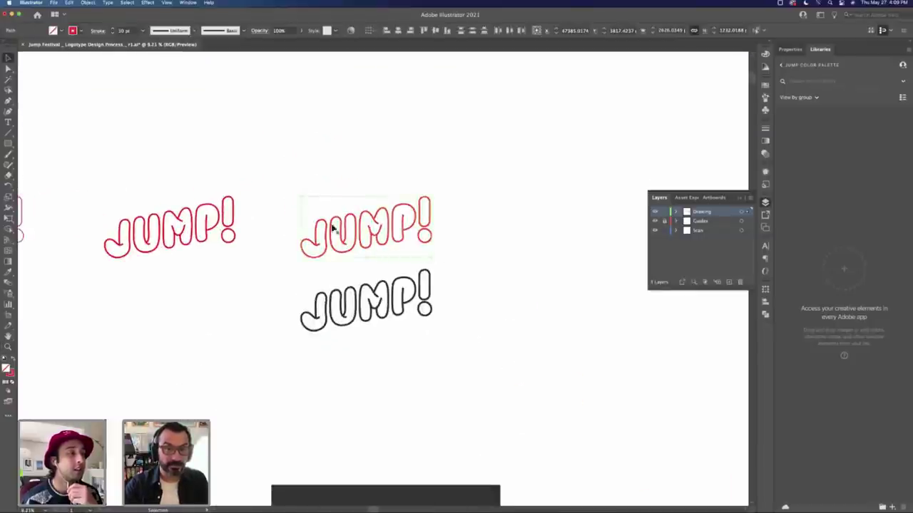
Step: Try selecting the black outline JUMP! and the yellow J with the Selection tool
drag(308, 277, 468, 355)
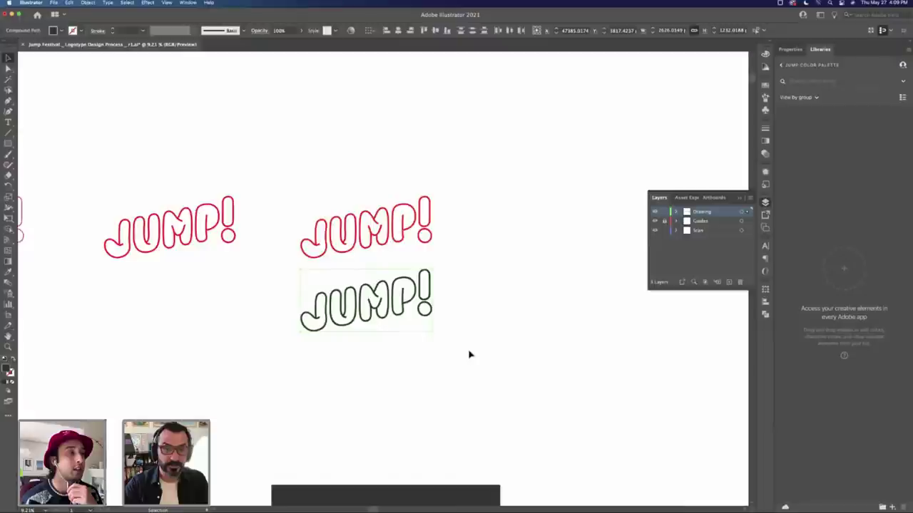
key(shift+b)
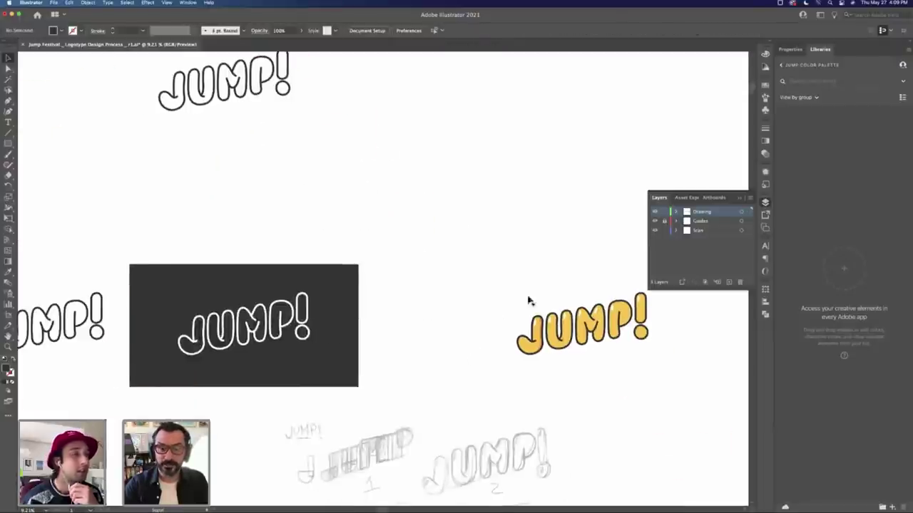
key(v)
click(560, 331)
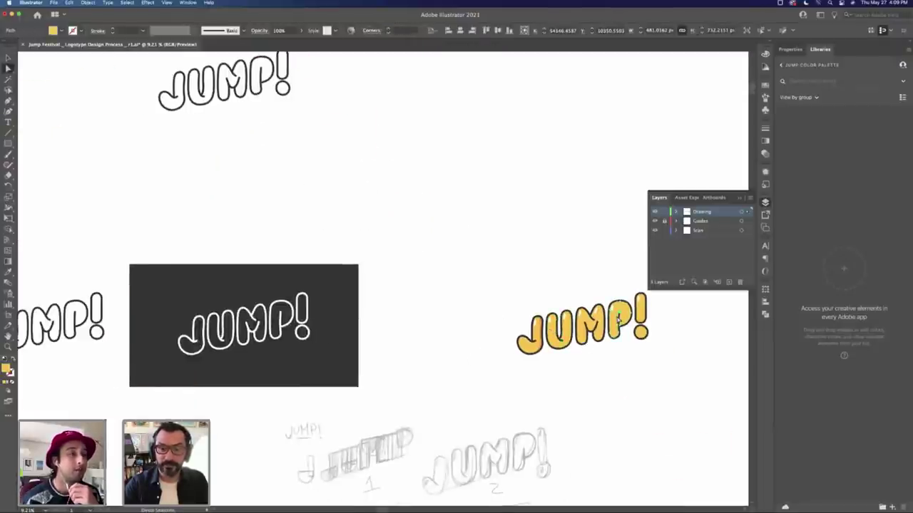
click(421, 211)
scroll(357, 214, up, 5)
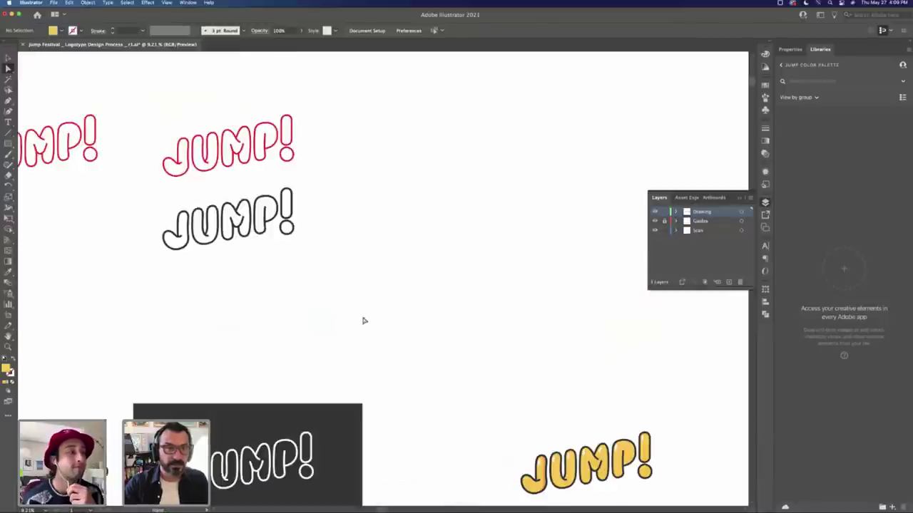
key(v)
click(187, 240)
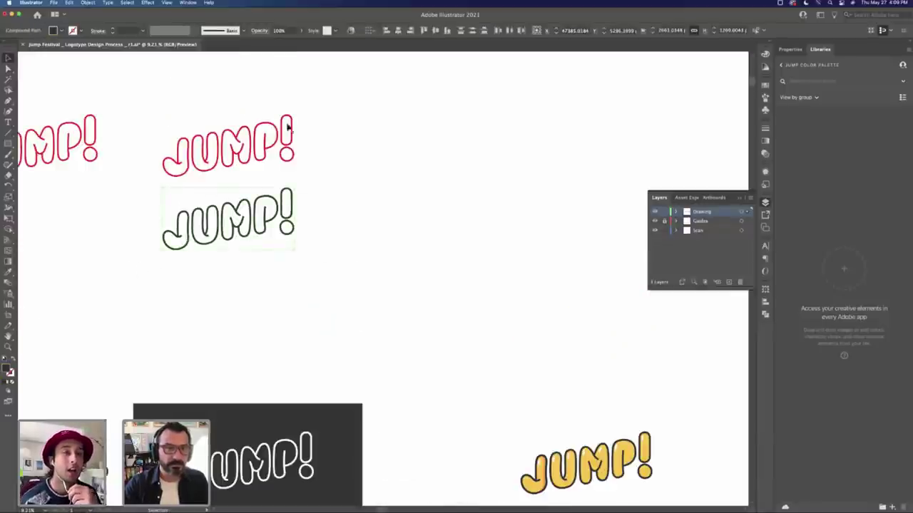
Step: Alt-drag the red outline JUMP! to the right to duplicate it, then zoom into the copy
click(177, 160)
drag(181, 159, 499, 155)
scroll(431, 280, up, 3)
scroll(432, 281, right, 3)
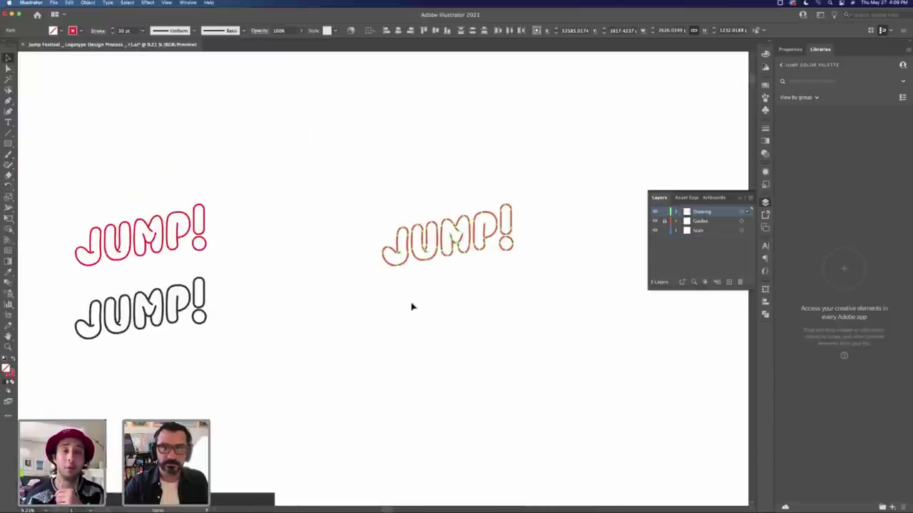
click(443, 297)
key(z)
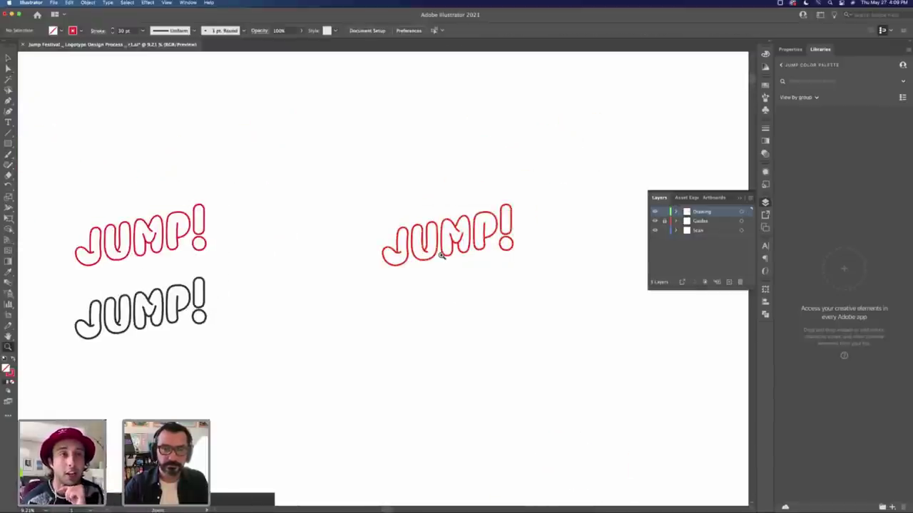
drag(449, 253, 631, 161)
key(v)
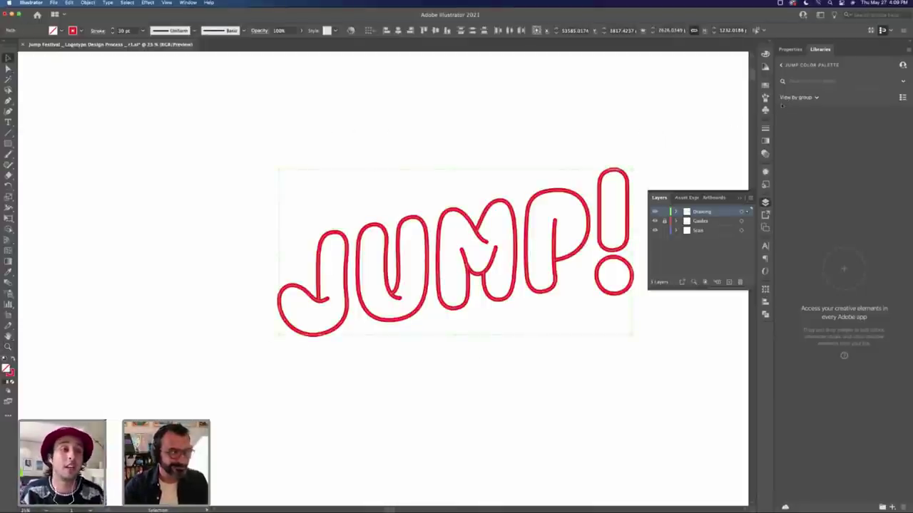
Step: Raise the copied red outline's stroke weight from 30 pt to 38 pt
click(765, 128)
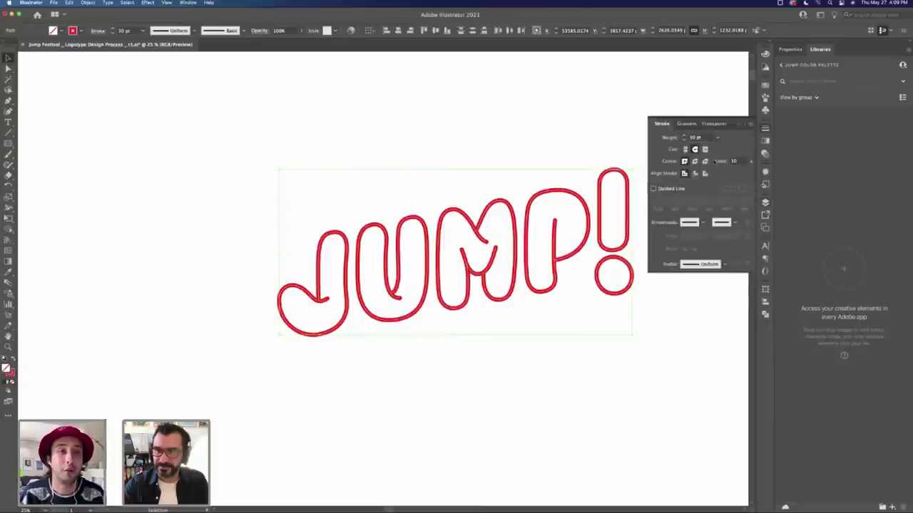
click(683, 135)
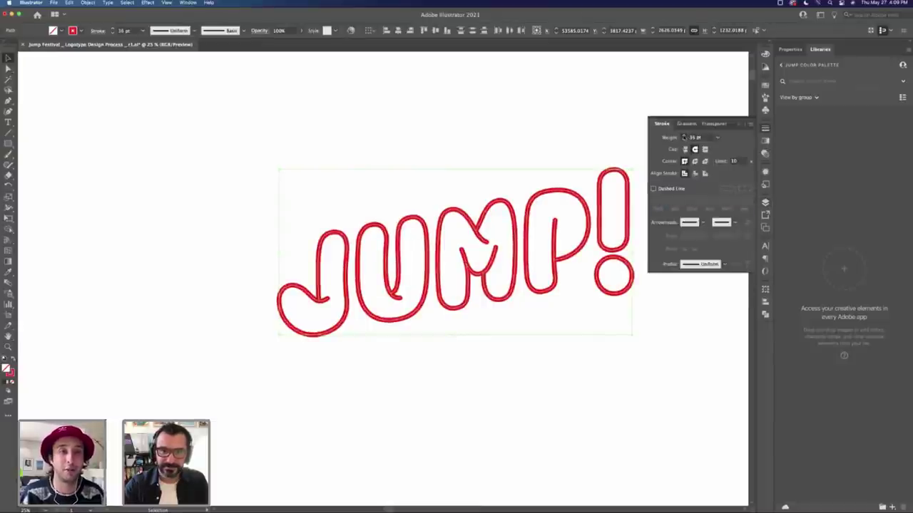
click(447, 303)
Step: Shift the U, M, P and ! left toward the J, then zoom out to the yellow JUMP!
key(a)
click(395, 300)
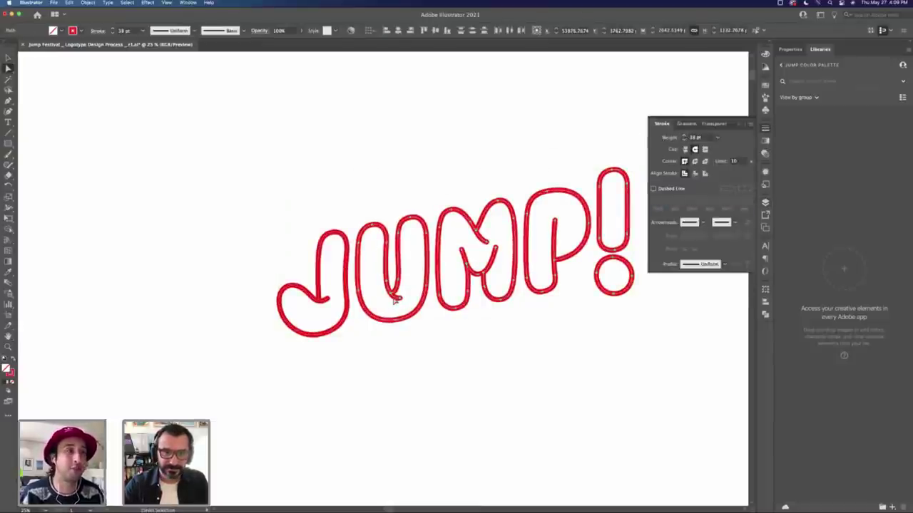
drag(390, 300, 385, 300)
click(550, 363)
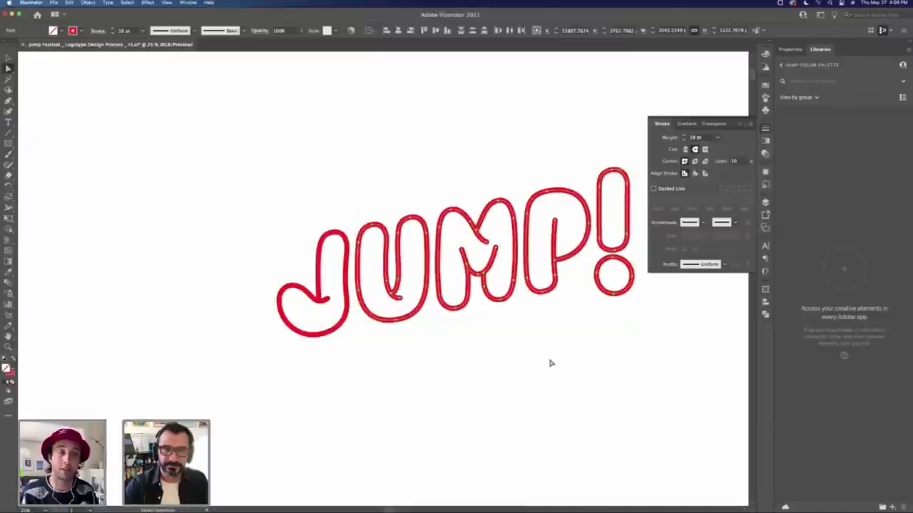
key(z)
alt+click(506, 359)
alt+click(504, 358)
Step: Alt-drag a copy of the yellow JUMP! beside the original and zoom in on it
scroll(423, 332, down, 3)
scroll(424, 332, left, 3)
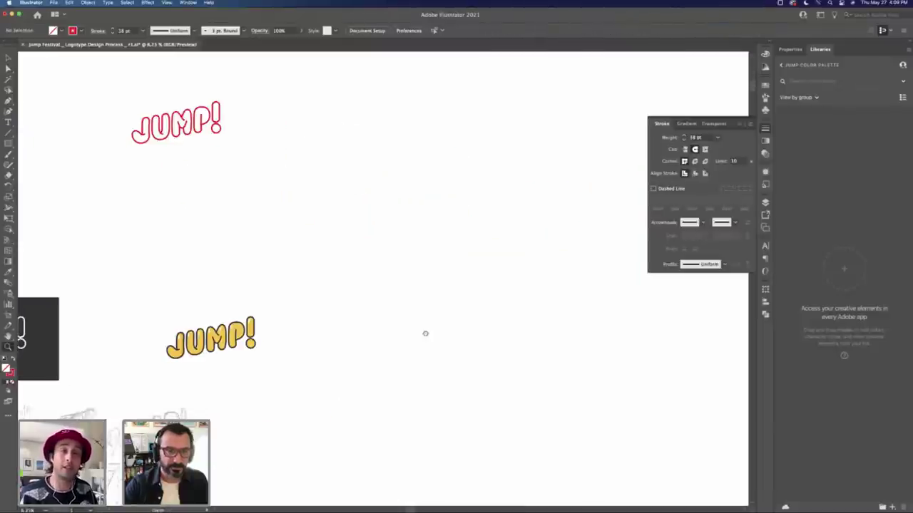
key(v)
drag(279, 285, 449, 278)
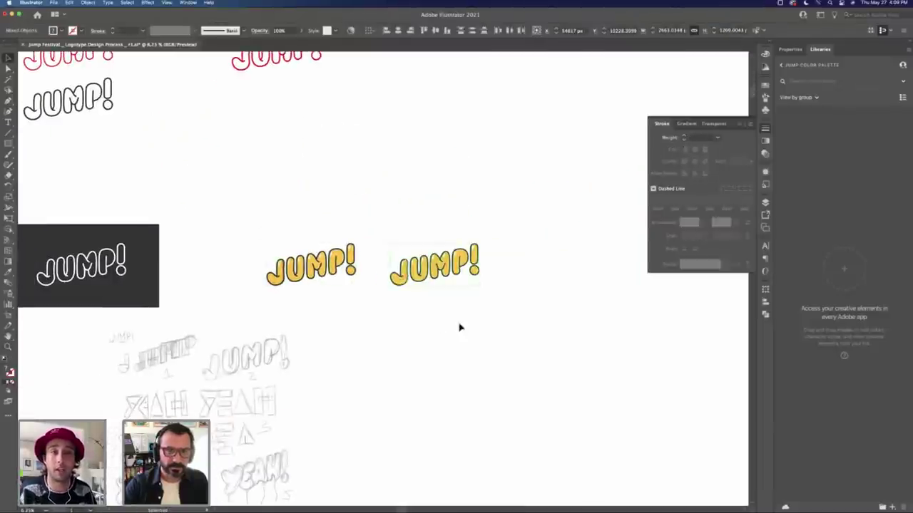
click(371, 228)
key(z)
click(393, 262)
drag(393, 262, 430, 330)
key(v)
Step: Pull UMP!, then MP!, then P!, then ! leftward so the copy's letters sit tighter
click(325, 339)
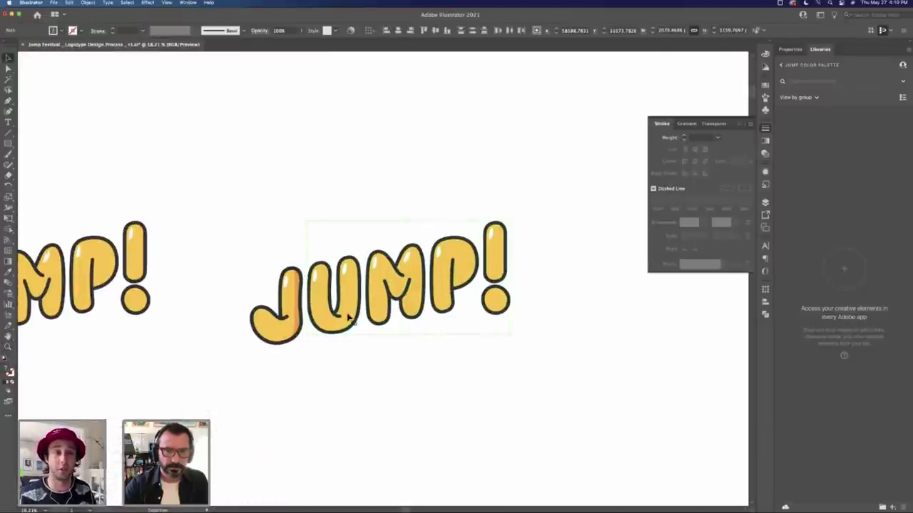
drag(350, 316, 341, 315)
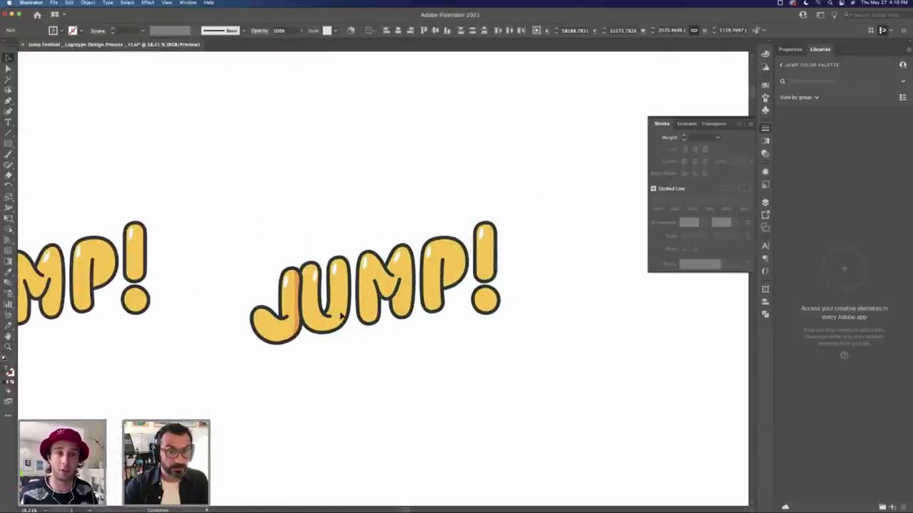
drag(609, 369, 367, 230)
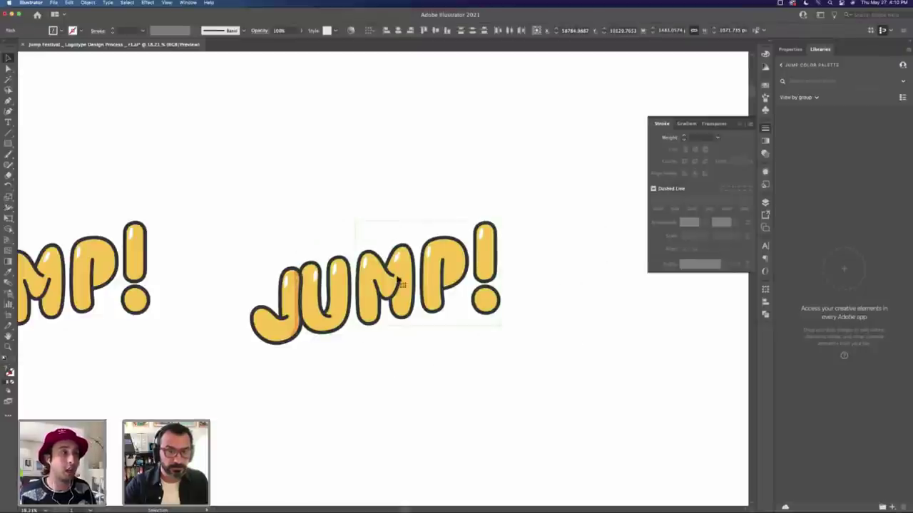
drag(400, 283, 388, 278)
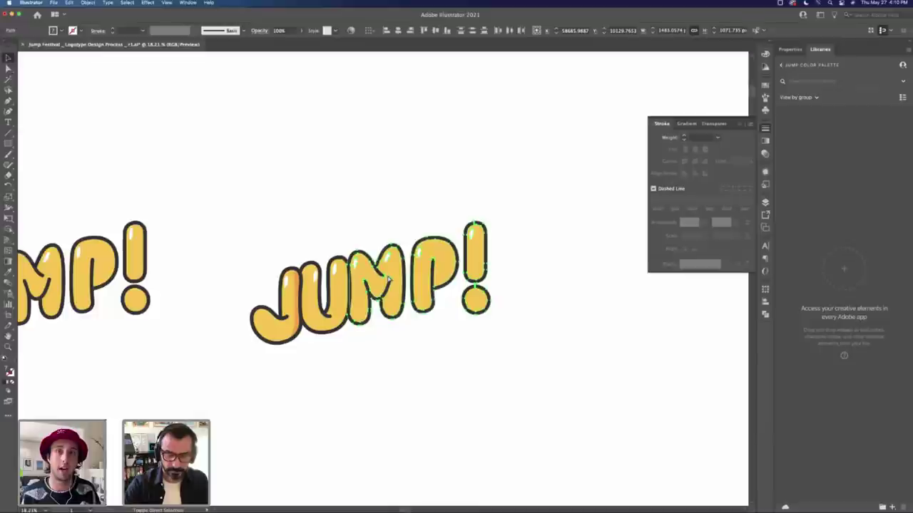
click(432, 305)
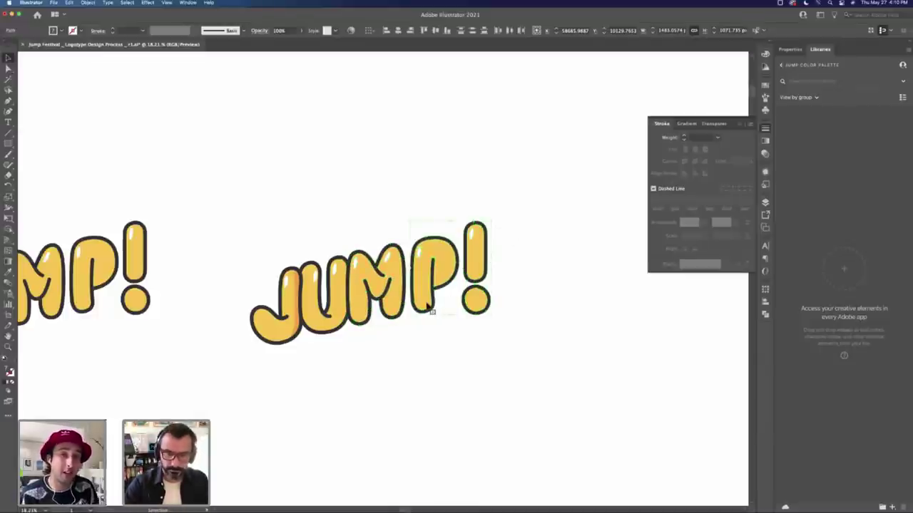
drag(435, 274, 423, 273)
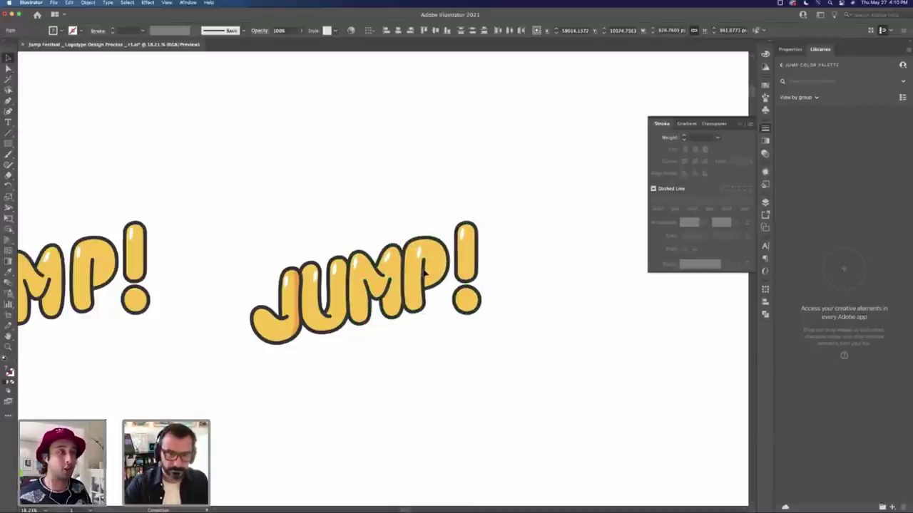
drag(469, 302, 455, 301)
click(502, 320)
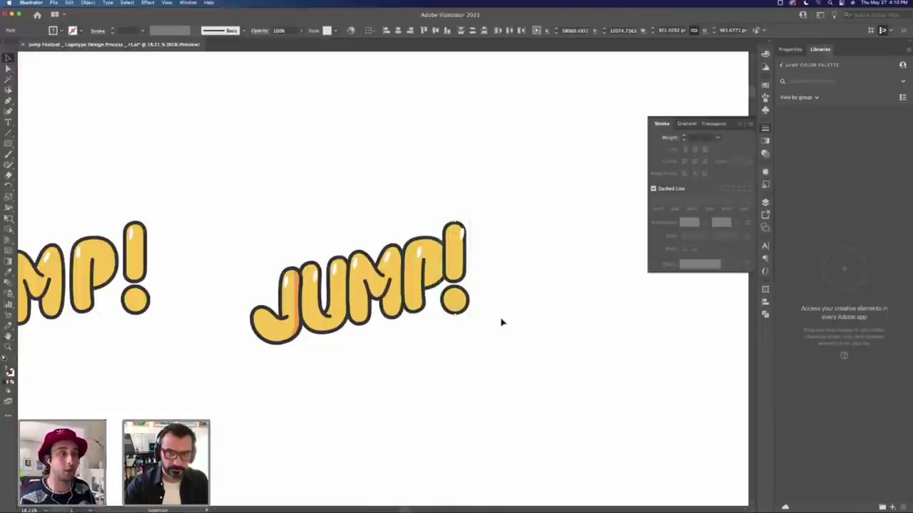
Step: Zoom out, hide the panels, and Alt-drag a third JUMP! copy to the right
key(z)
drag(458, 345, 334, 253)
scroll(571, 256, left, 5)
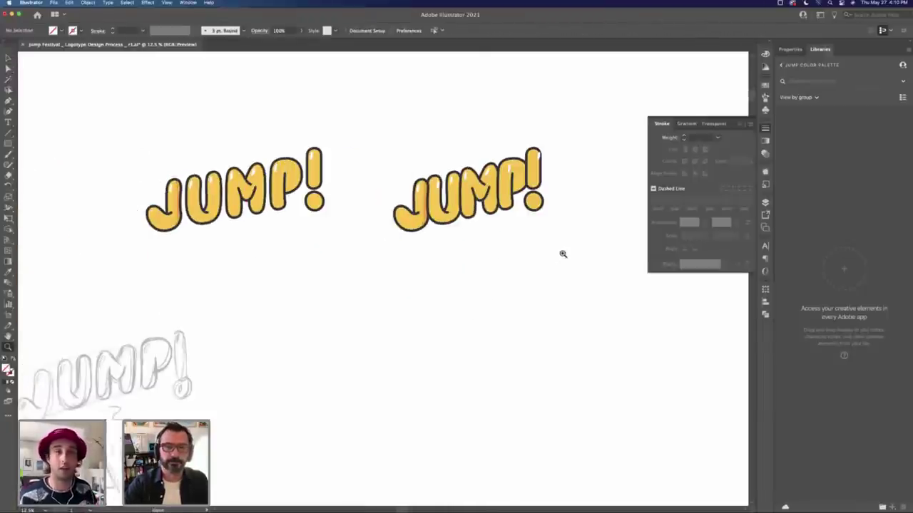
key(Tab)
key(v)
click(449, 184)
drag(450, 184, 648, 184)
click(680, 295)
key(super+equal)
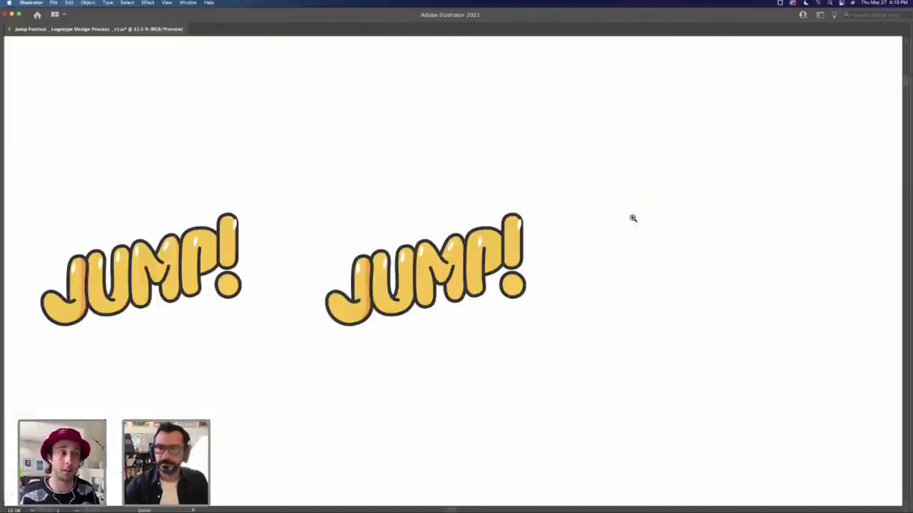
click(436, 291)
click(430, 282)
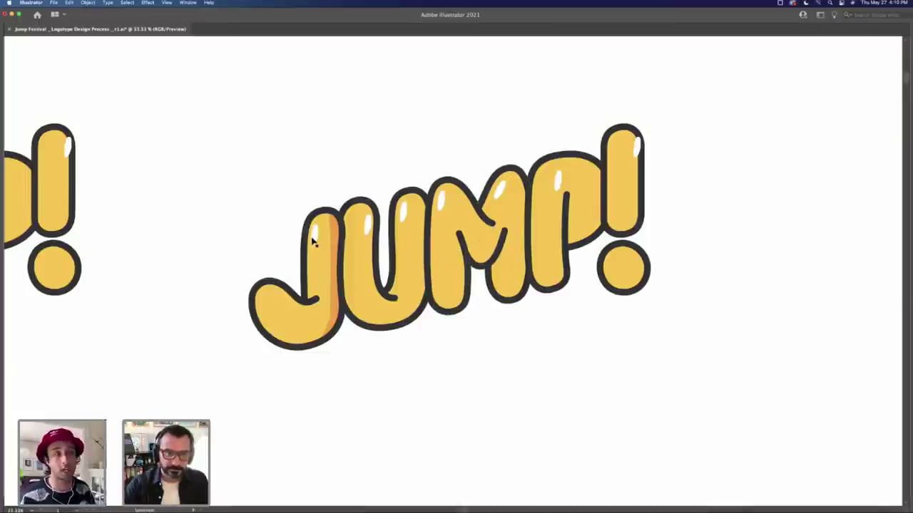
drag(333, 233, 171, 247)
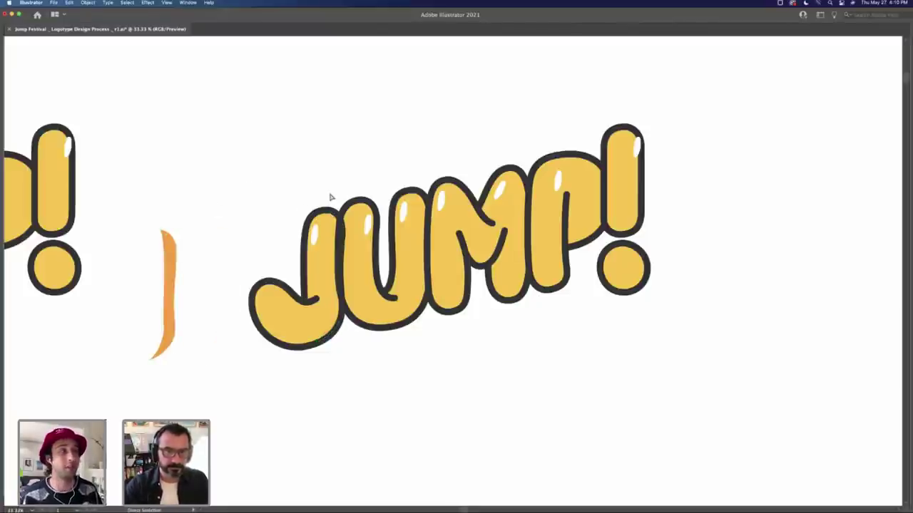
key(super+z)
click(320, 259)
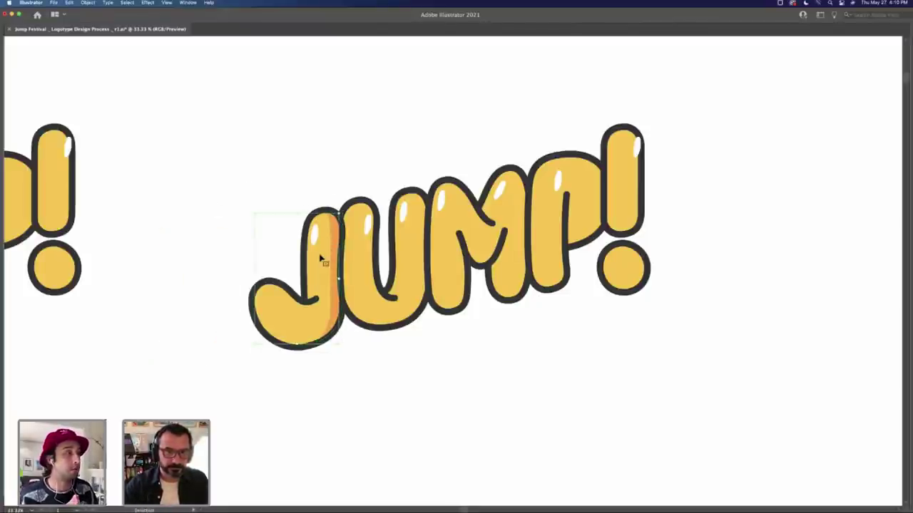
click(408, 252)
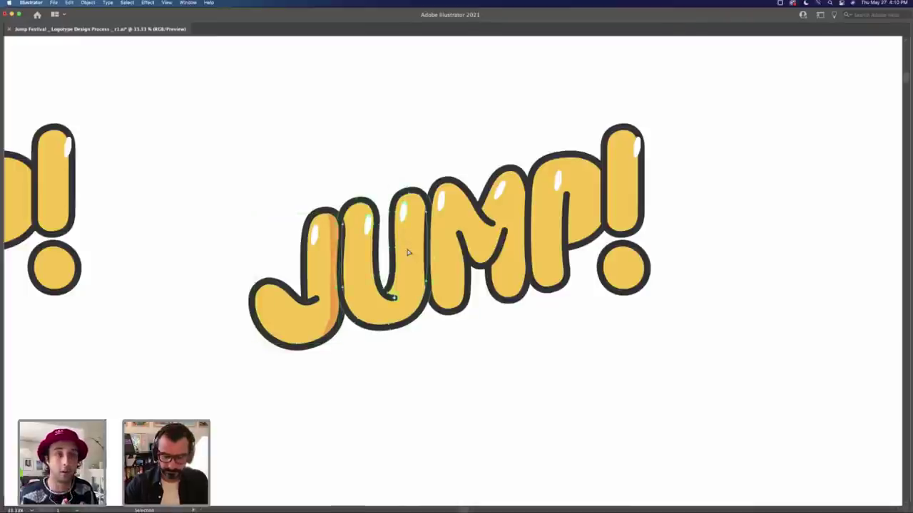
click(356, 164)
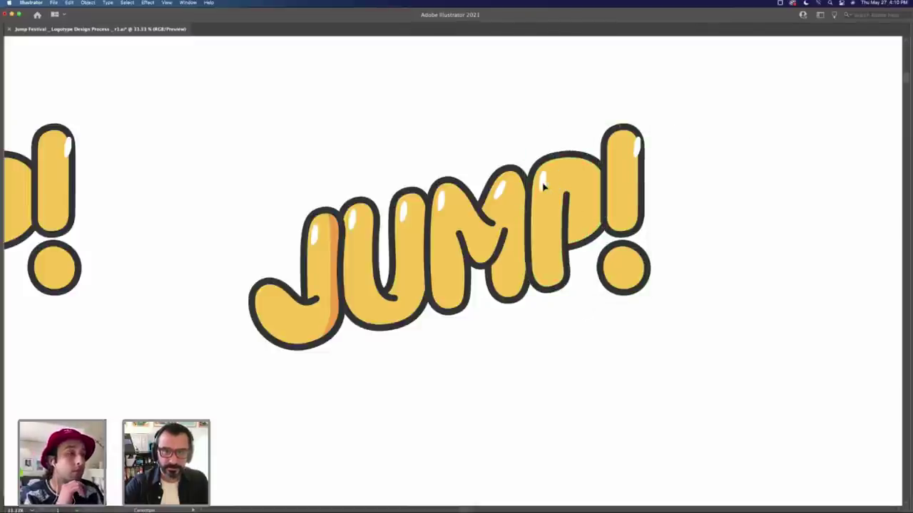
alt+click(575, 266)
alt+click(545, 287)
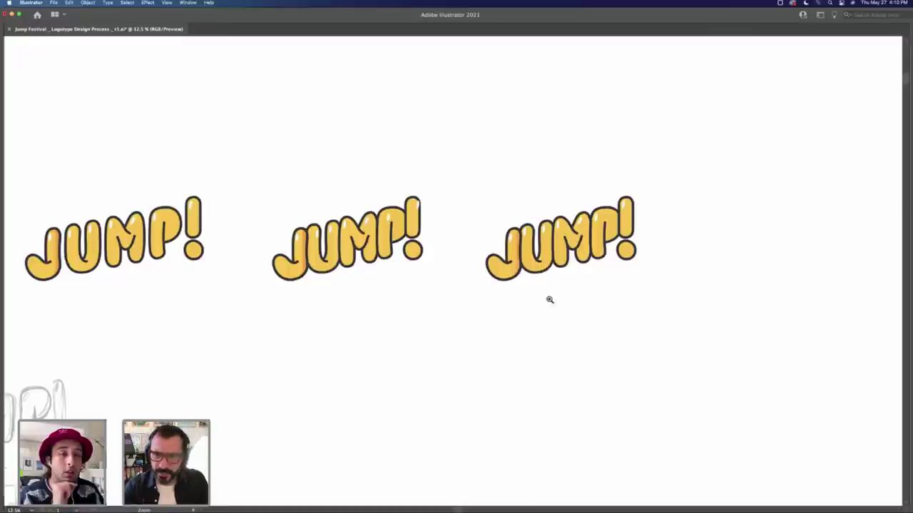
click(343, 250)
click(335, 253)
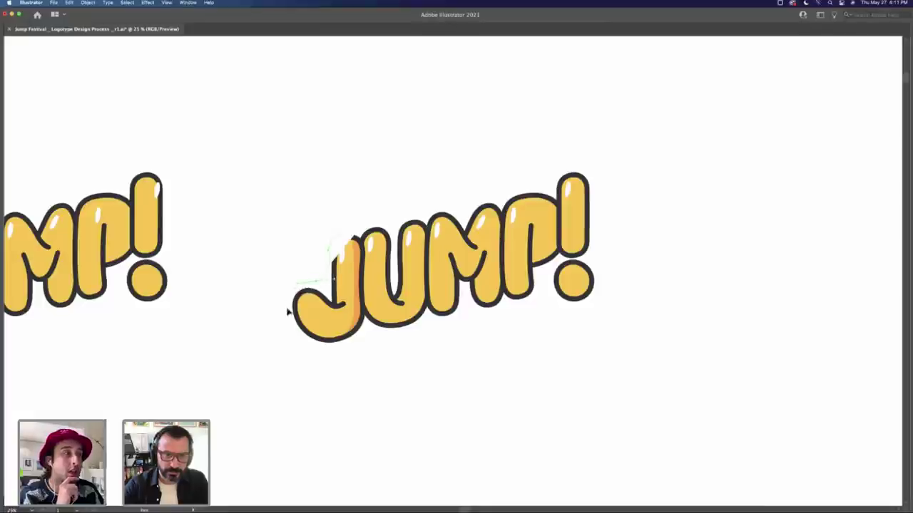
Step: Remove the J, U and diagonal slices of the middle JUMP! with Shape Builder
alt+click(349, 345)
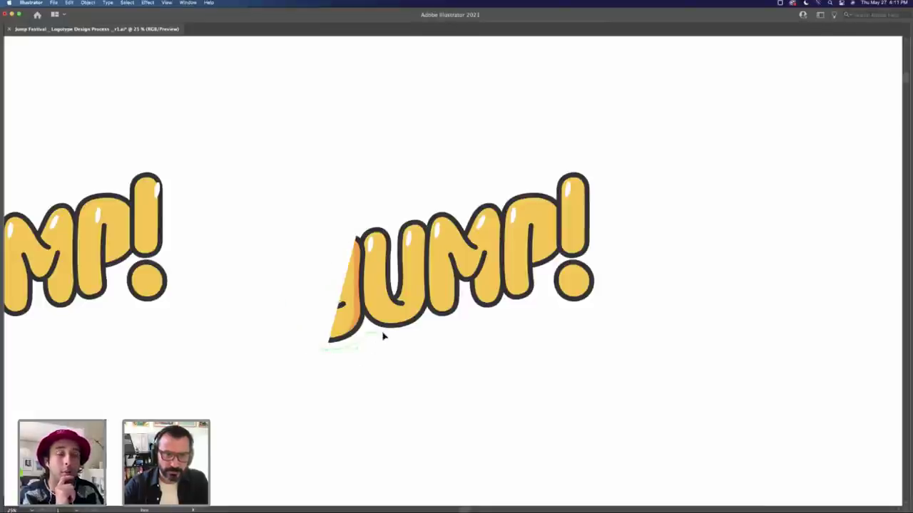
alt+click(382, 336)
alt+click(430, 318)
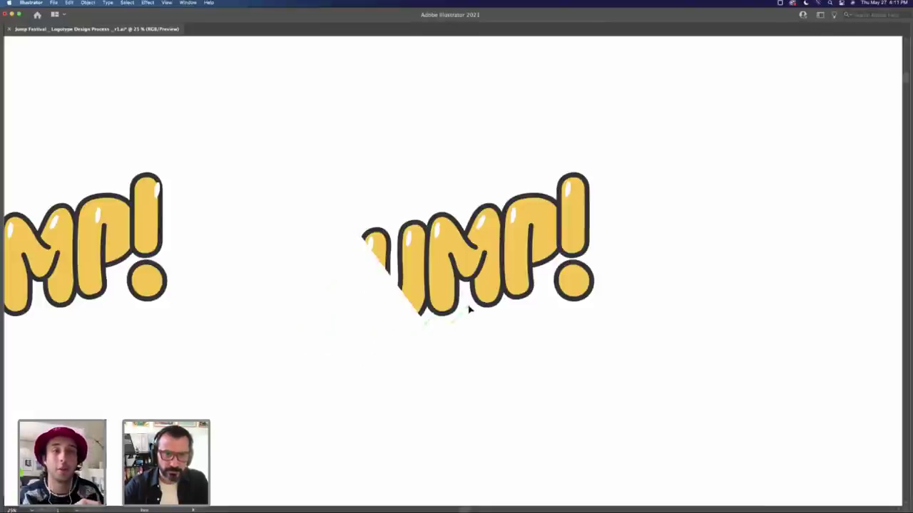
alt+click(471, 312)
alt+click(525, 307)
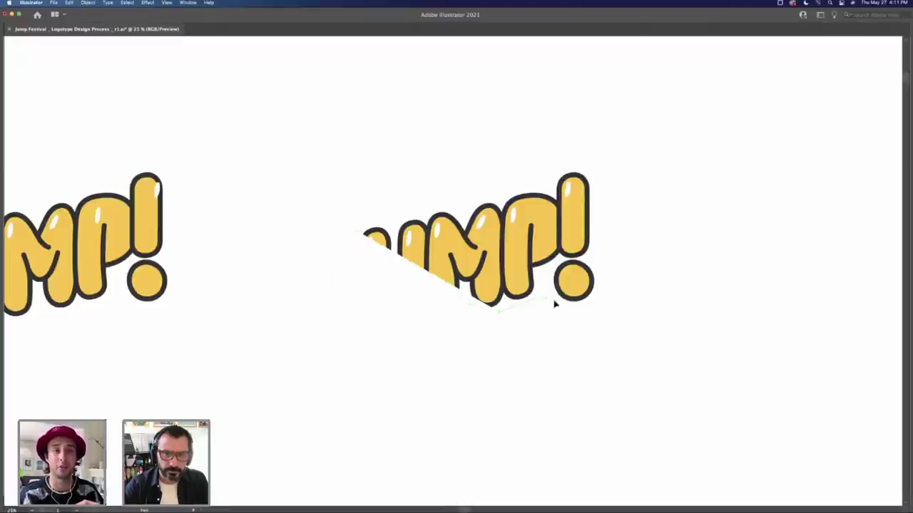
alt+click(591, 307)
alt+click(599, 294)
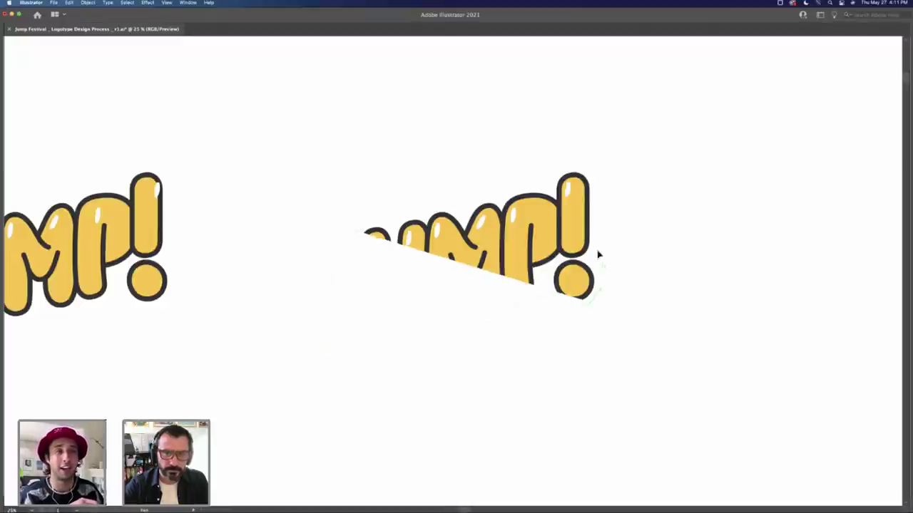
alt+click(599, 255)
alt+click(585, 167)
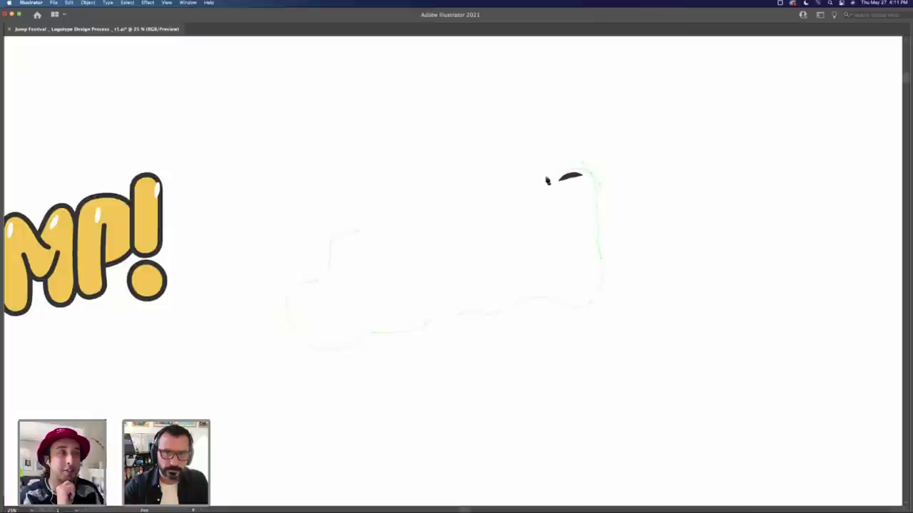
mouse_move(542, 184)
mouse_down()
mouse_move(429, 204)
mouse_move(341, 235)
mouse_move(415, 241)
mouse_up()
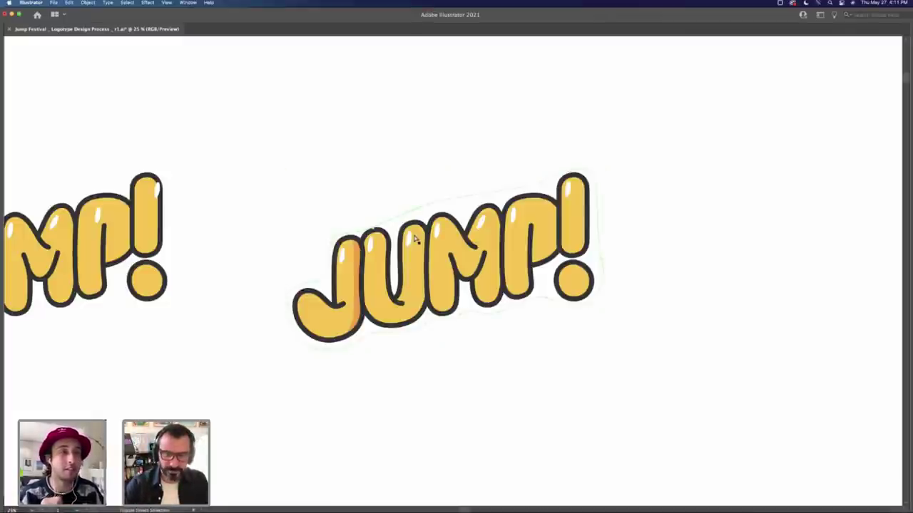
Step: Fill the offset shape behind the logo yellow, briefly trying and reverting a dark grey backing
click(404, 211)
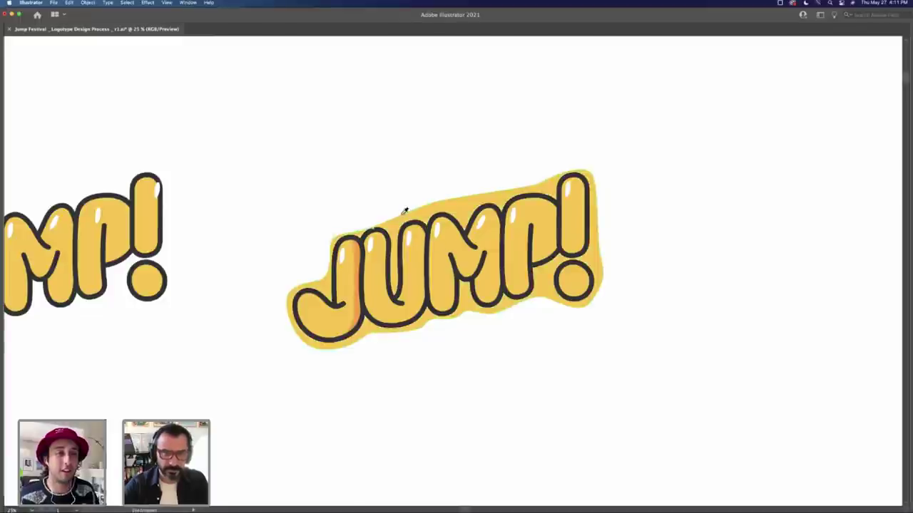
key(a)
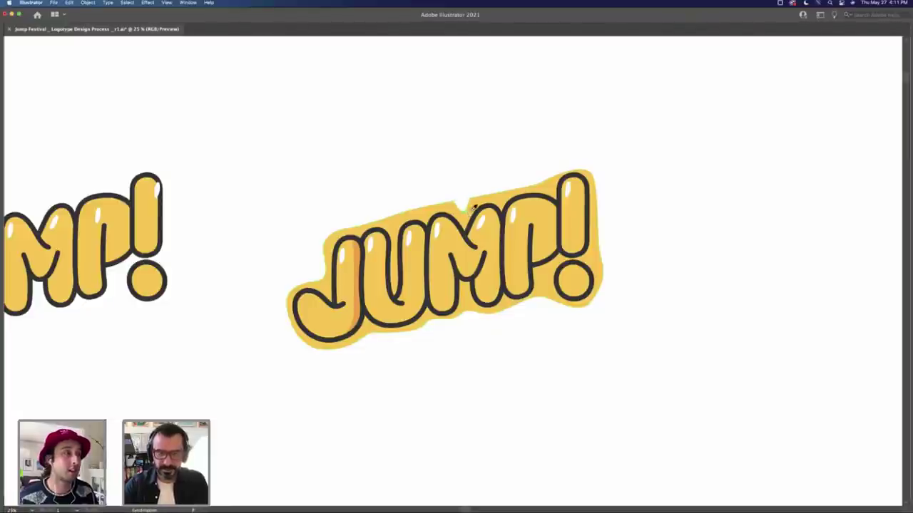
key(super+z)
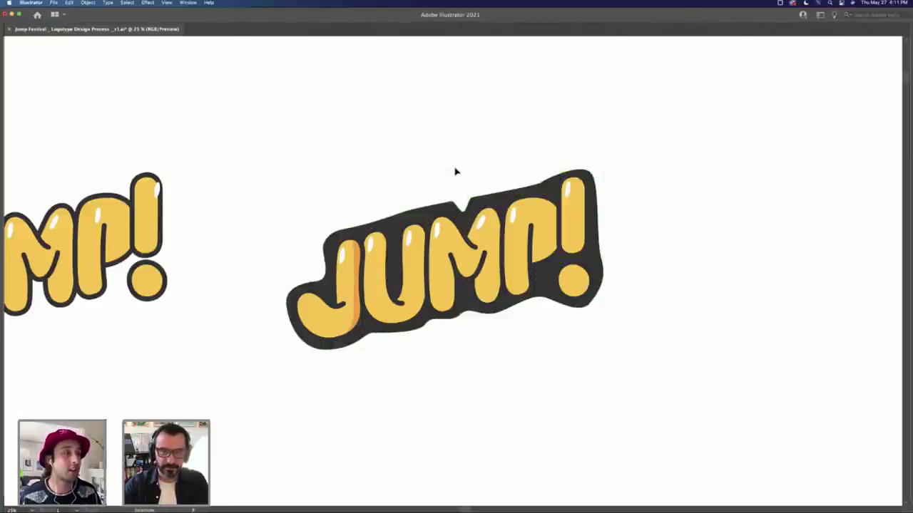
key(super+shift+z)
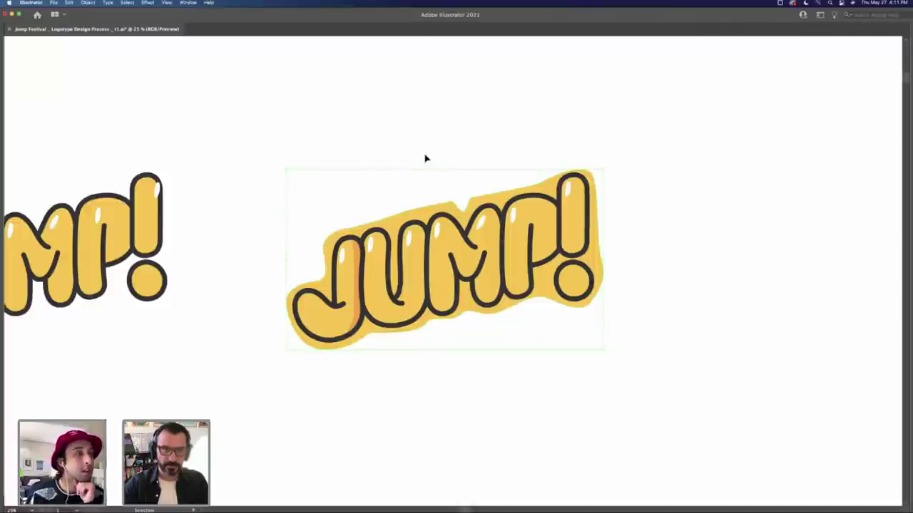
Step: Delete the yellow backing shape behind the JUMP! letters
click(426, 158)
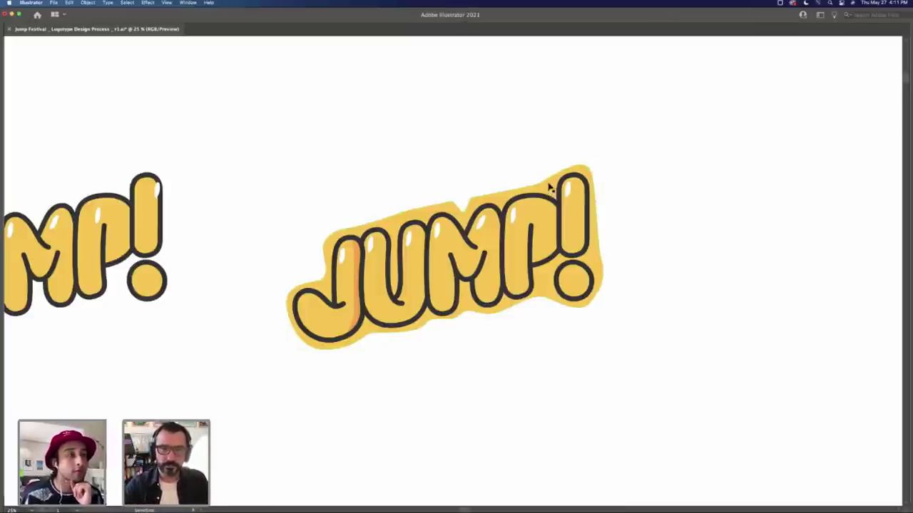
drag(334, 314, 768, 314)
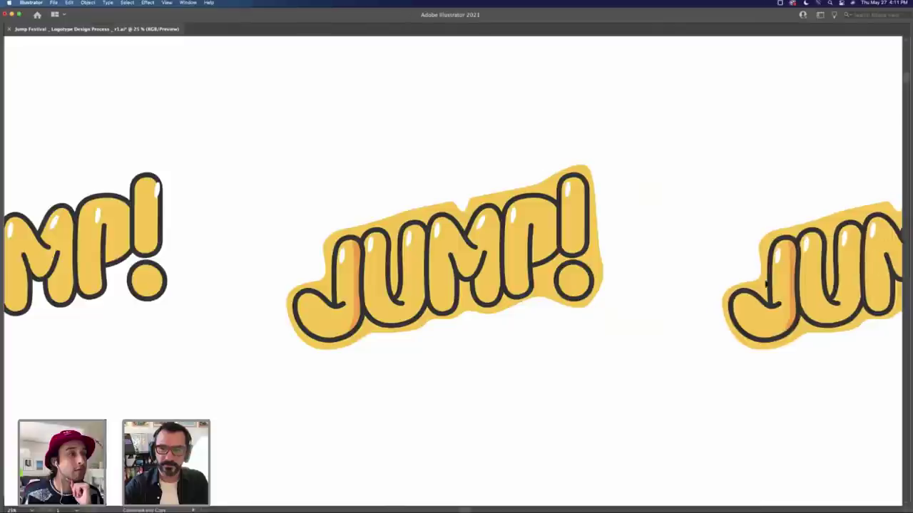
key(super+z)
scroll(718, 387, up, 3)
scroll(398, 271, right, 2)
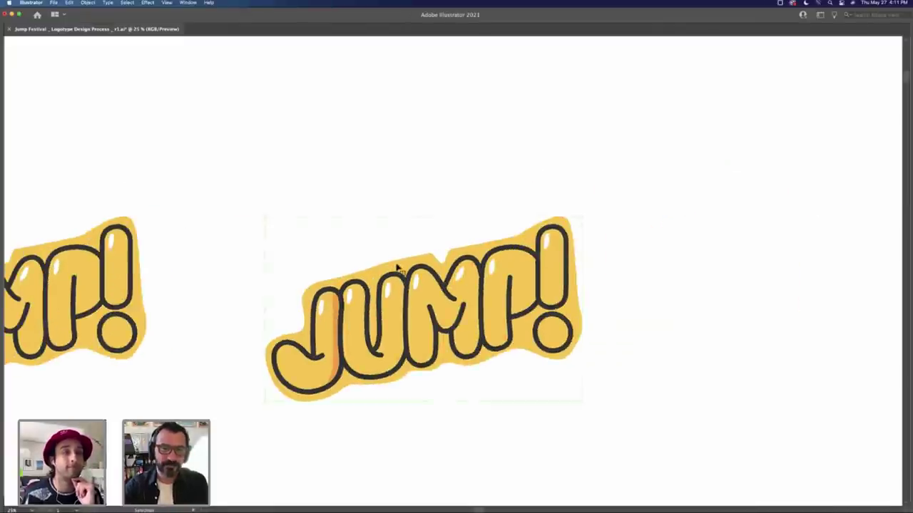
key(Delete)
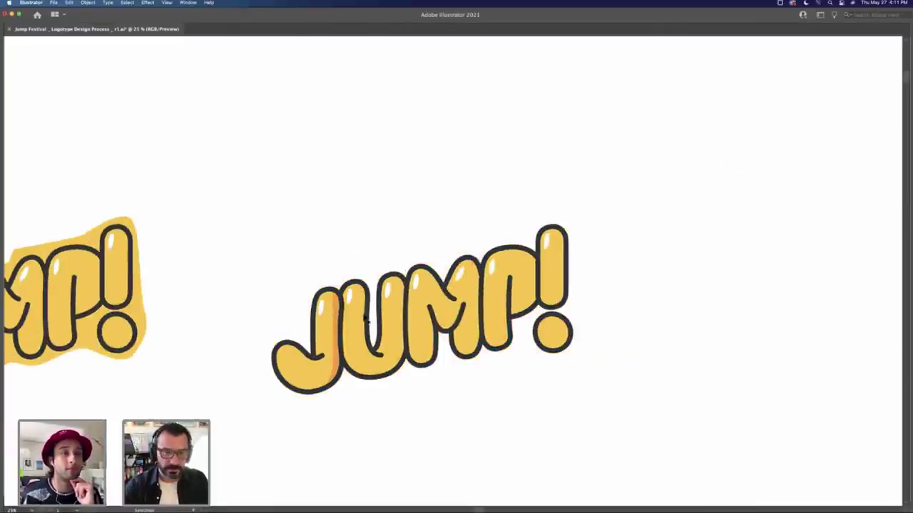
Step: Delete the orange shading shape on the J using Direct Selection
scroll(373, 346, up, 3)
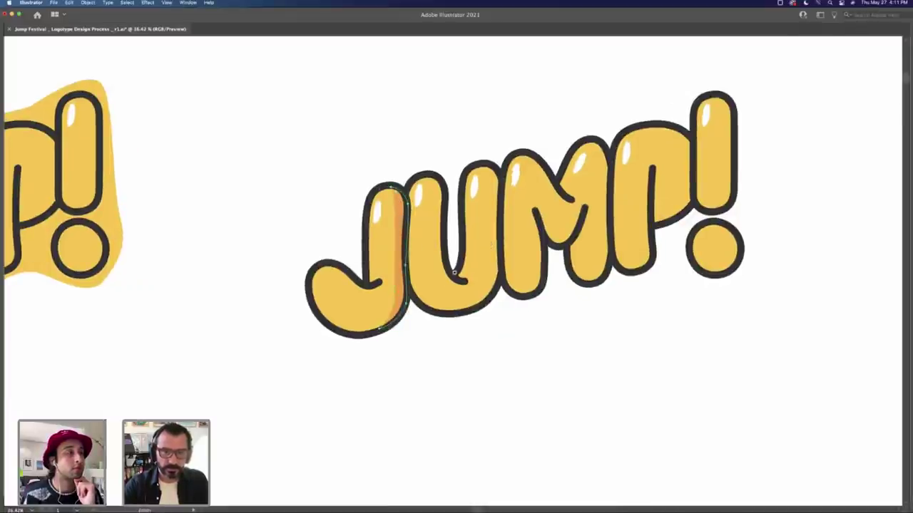
scroll(453, 272, up, 2)
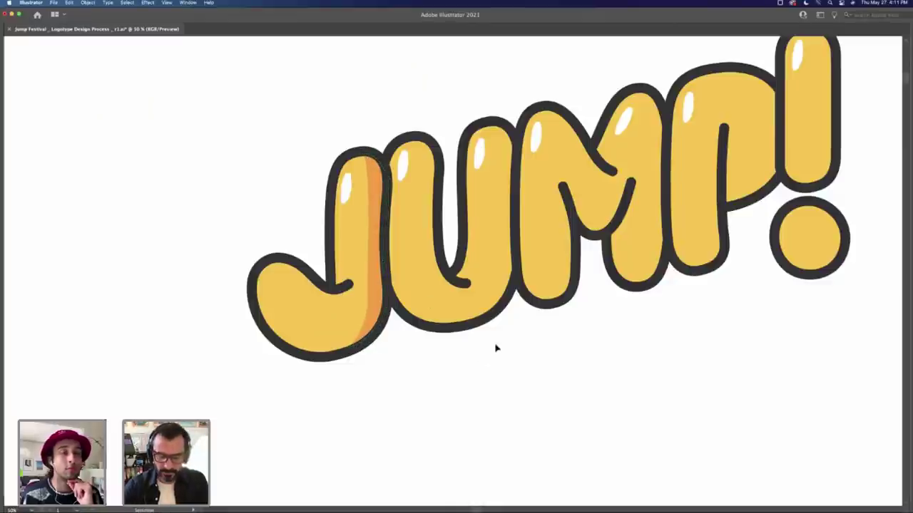
key(a)
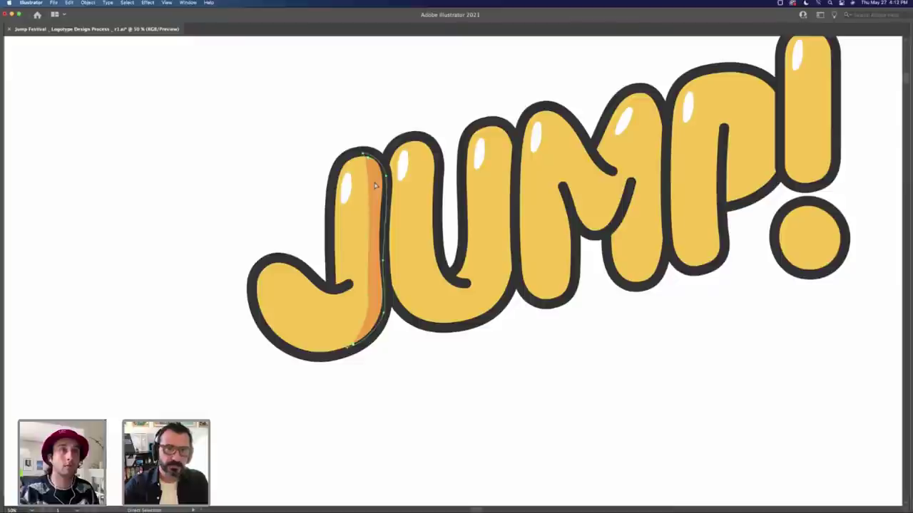
click(376, 186)
key(Delete)
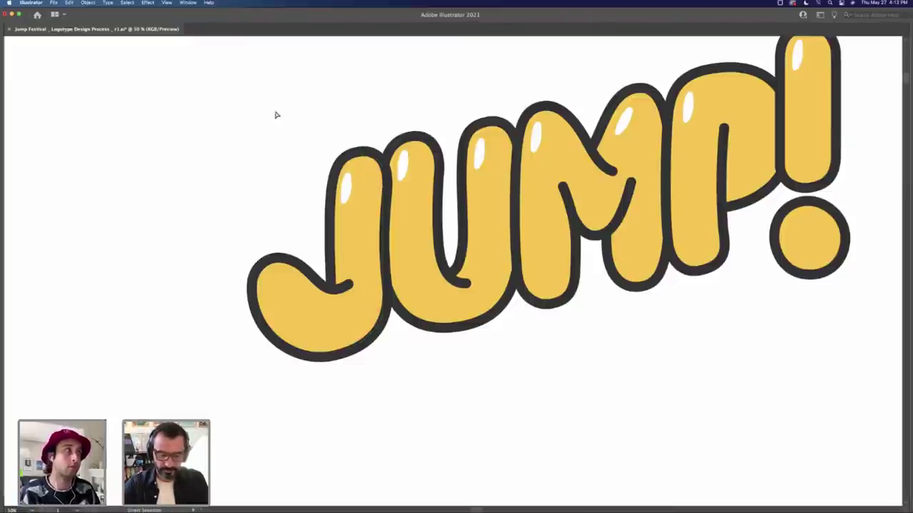
Step: Paint a thin orange hand-drawn arrow pointing down-right at the J
key(b)
drag(231, 70, 325, 121)
mouse_move(306, 90)
mouse_down()
mouse_move(331, 124)
mouse_move(274, 123)
mouse_up()
Step: Paint a second orange arrow toward the M and move it up and left
scroll(432, 119, up, 5)
scroll(432, 118, right, 3)
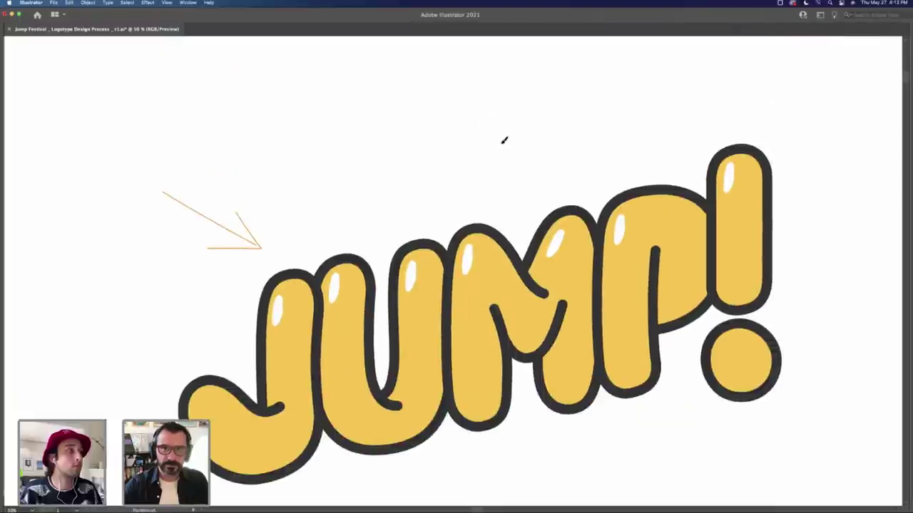
drag(447, 114, 599, 191)
mouse_move(573, 153)
mouse_down()
mouse_move(601, 188)
mouse_move(540, 190)
mouse_up()
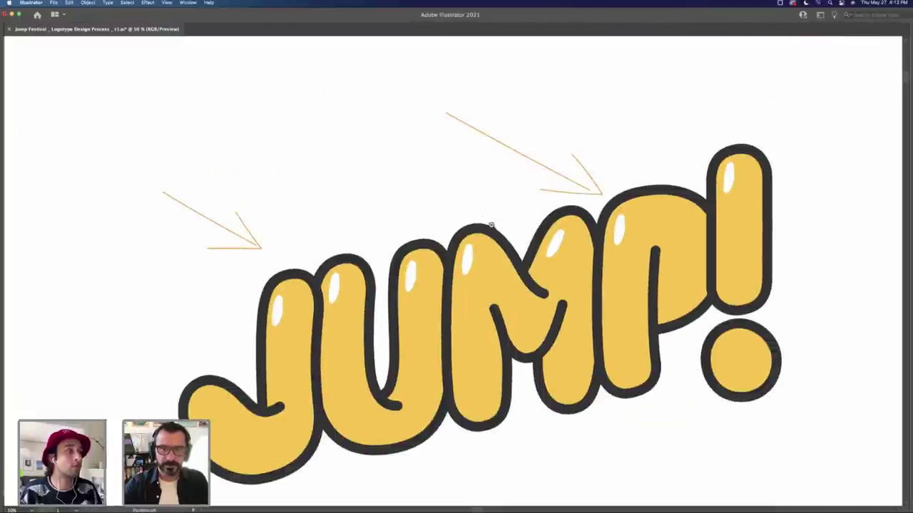
key(super+minus)
key(super+minus)
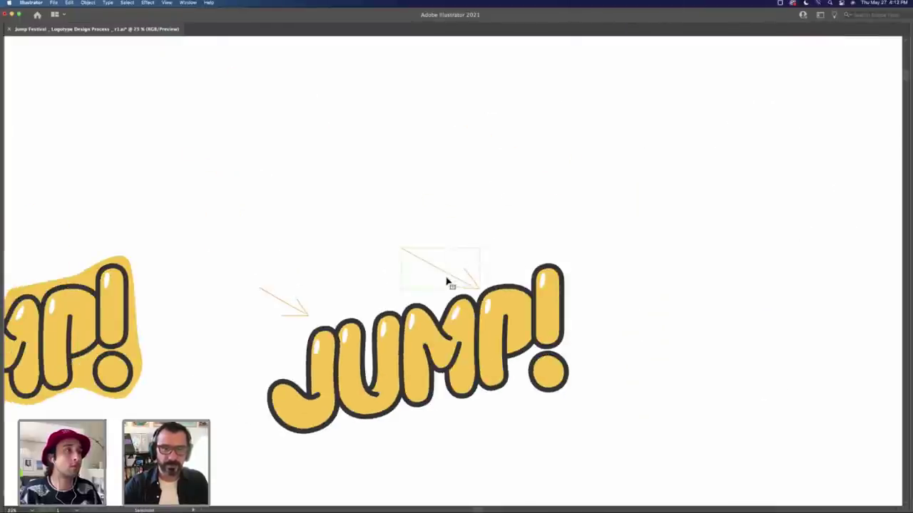
drag(448, 283, 415, 264)
scroll(320, 276, down, 5)
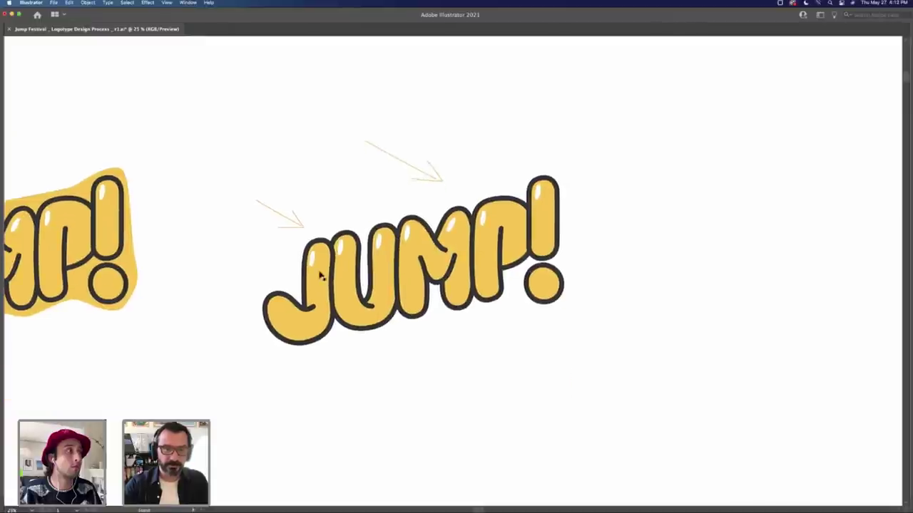
Step: Switch back and forth between the Magic Wand, Direct Selection, Free Transform and Selection tools
key(y)
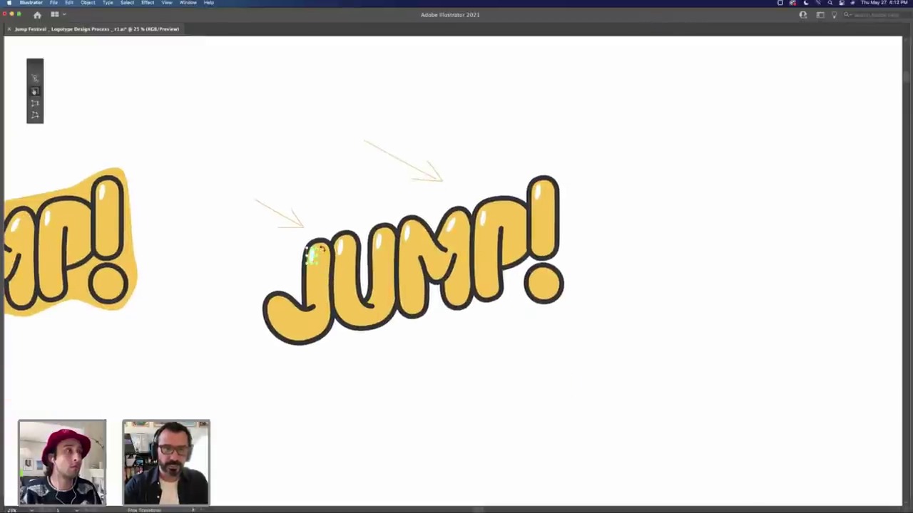
key(v)
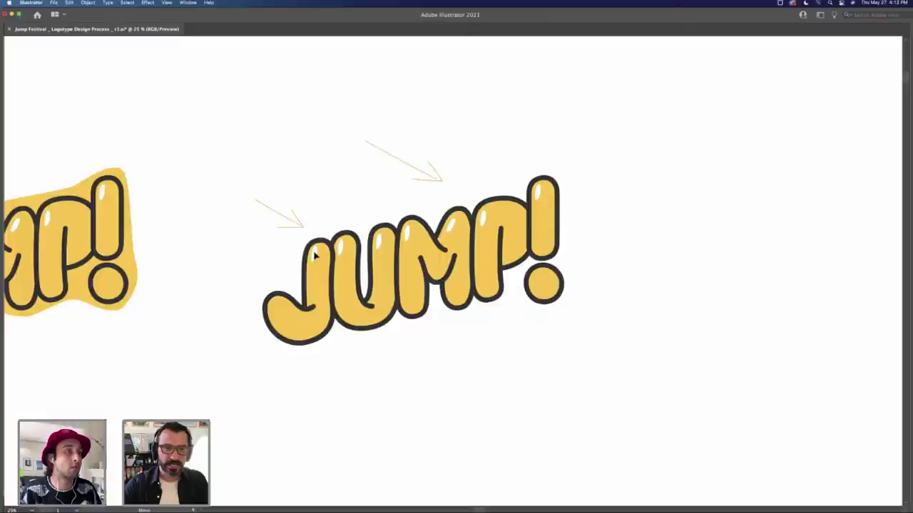
key(a)
key(y)
key(a)
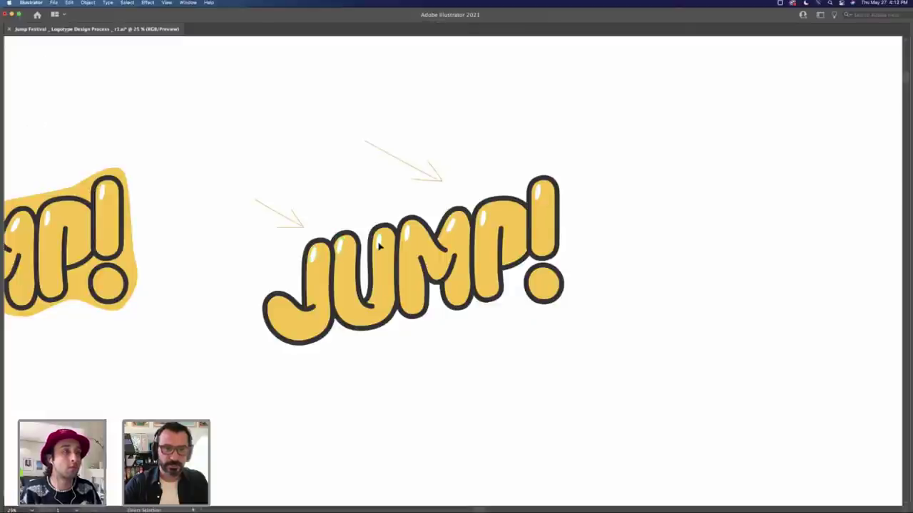
key(e)
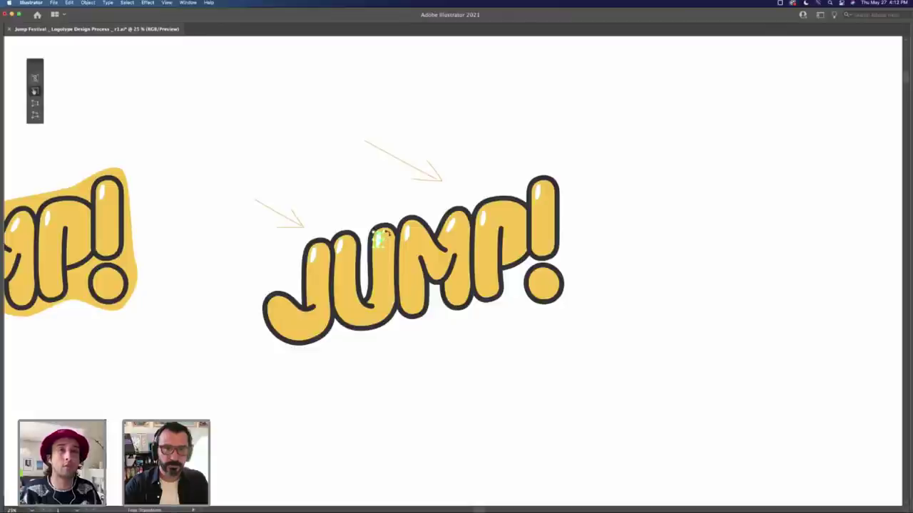
key(v)
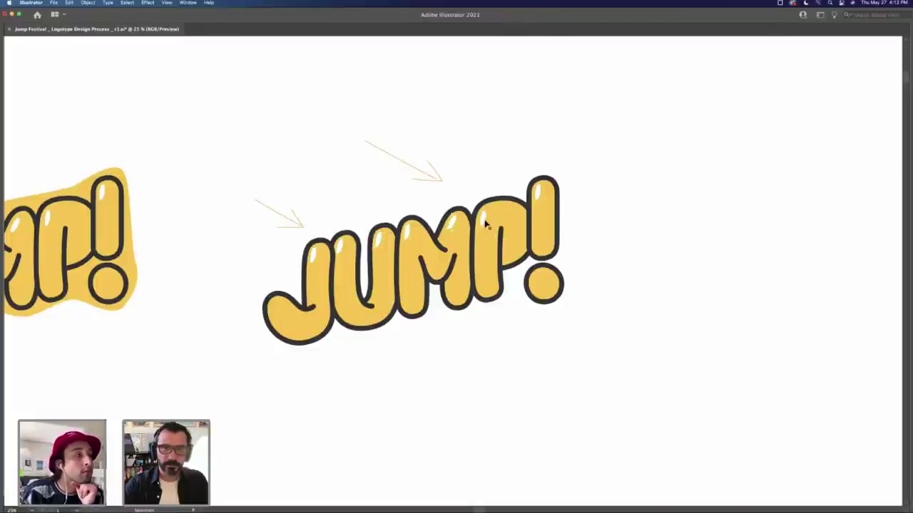
key(e)
key(v)
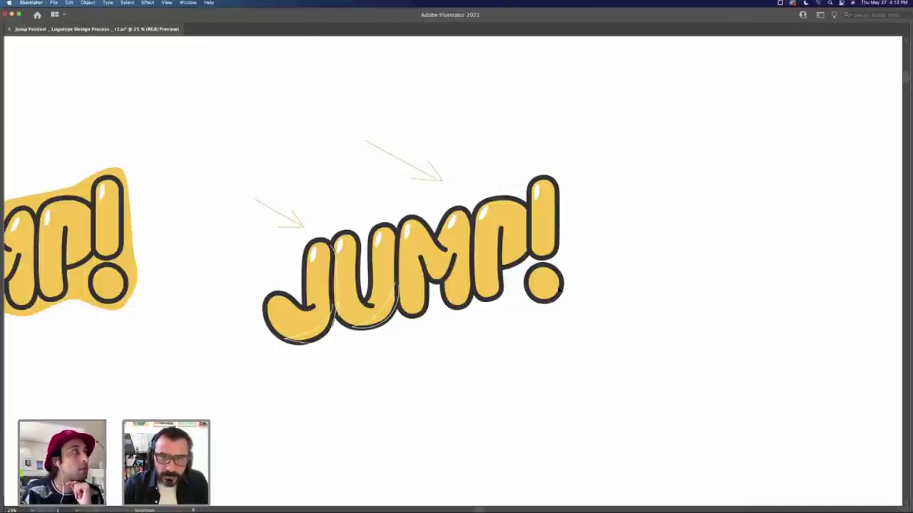
Step: Marquee-select the whole JUMP! artwork with its arrows and Option-drag a copy to the right
drag(603, 148, 486, 312)
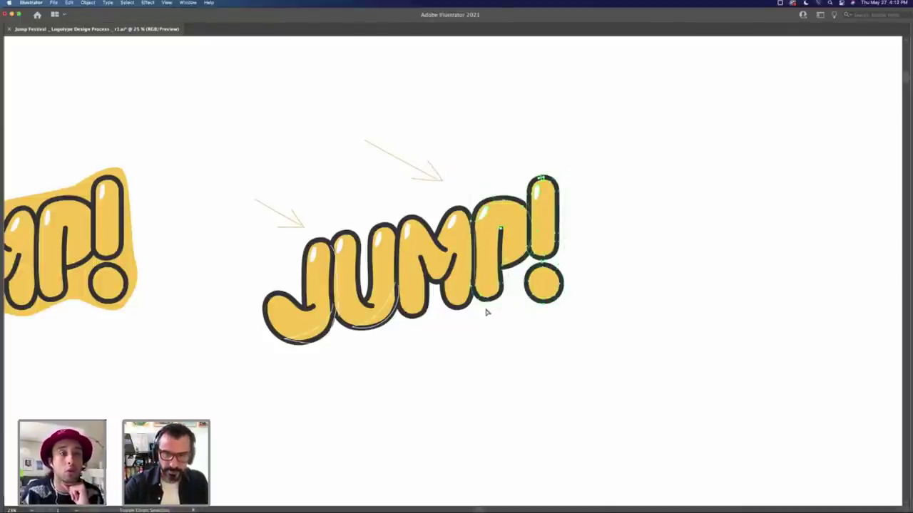
click(491, 320)
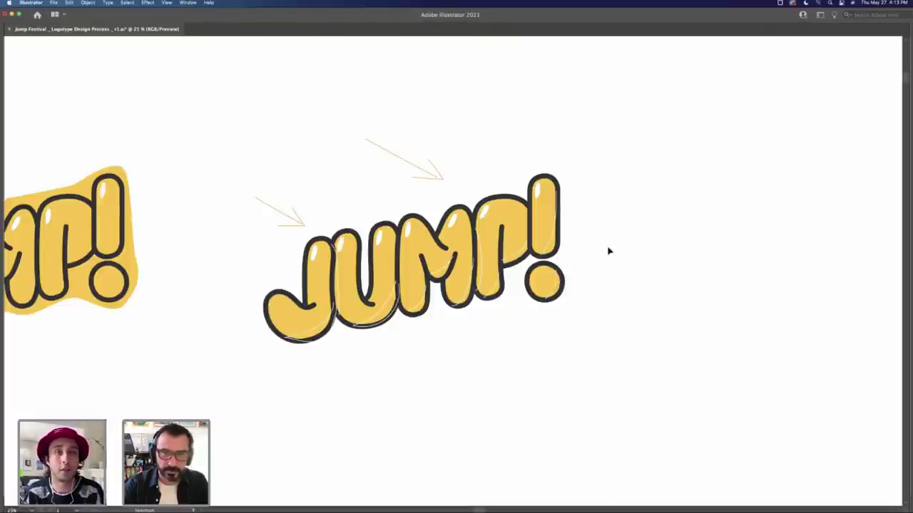
drag(625, 147, 241, 350)
drag(350, 280, 744, 280)
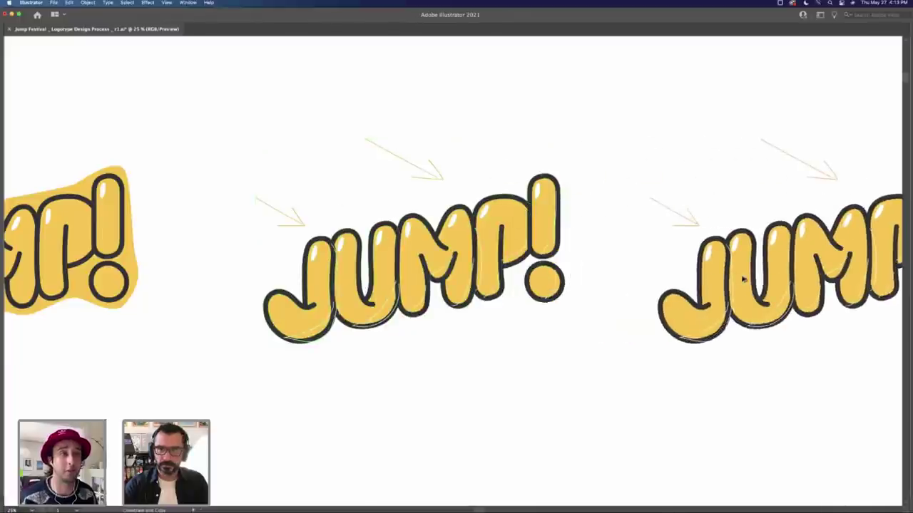
scroll(689, 283, right, 5)
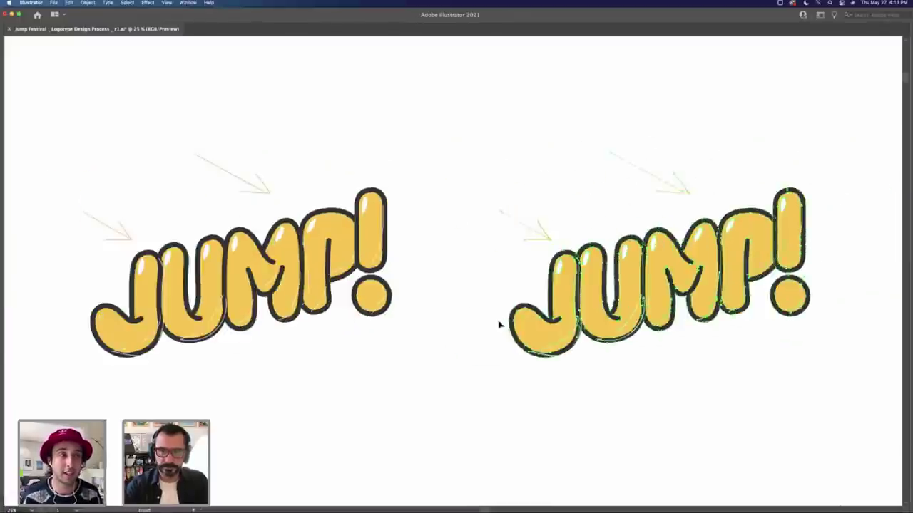
Step: Zoom in on the J of the middle JUMP! logo with Direct Selection active
scroll(535, 342, right, 3)
click(571, 348)
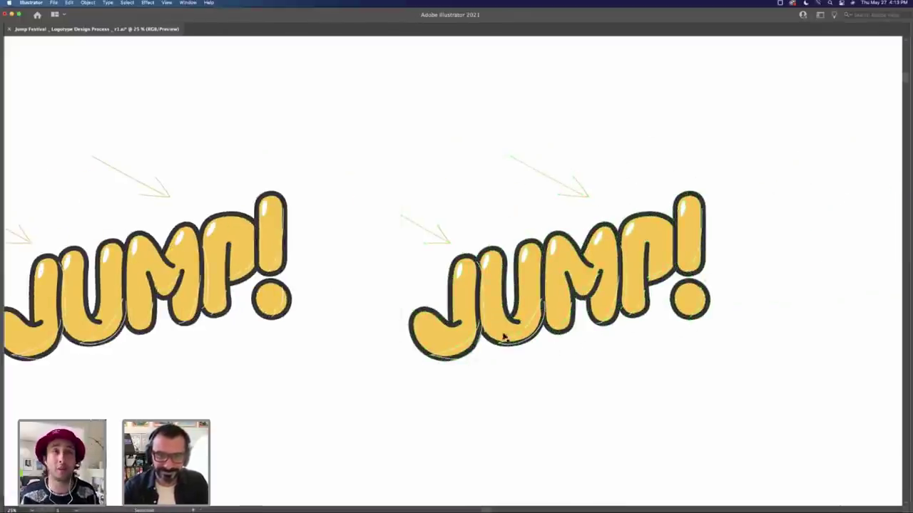
key(a)
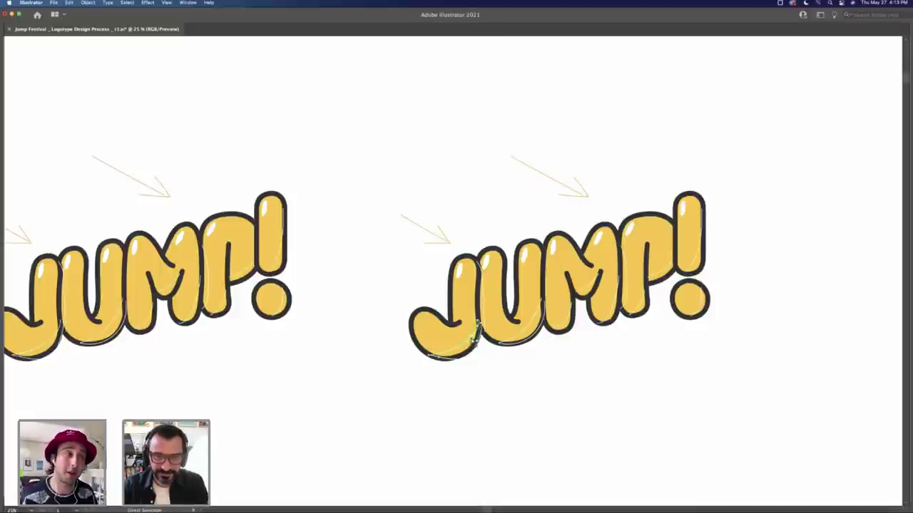
key(super+equal)
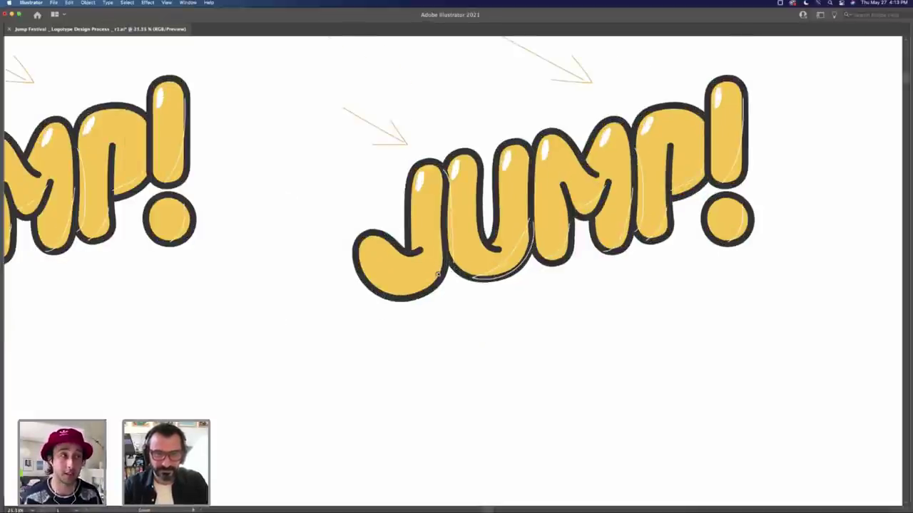
key(super+equal)
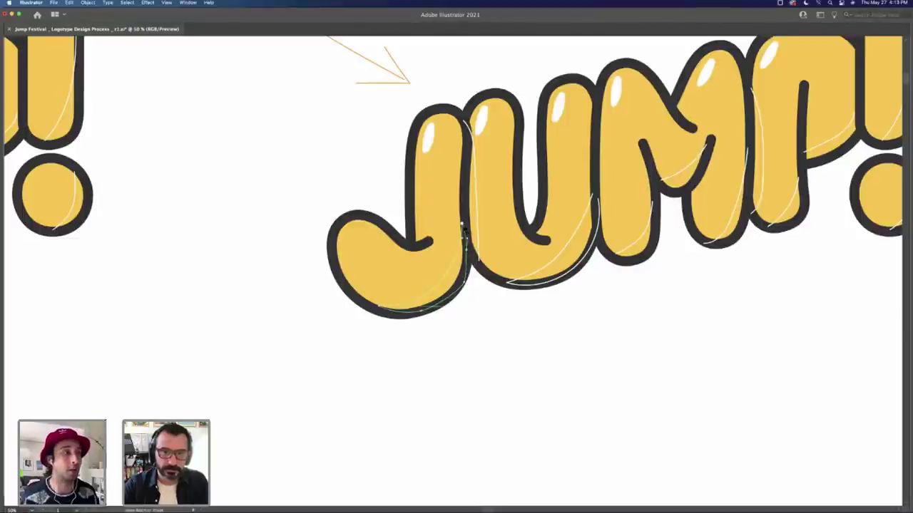
key(z)
alt+click(371, 253)
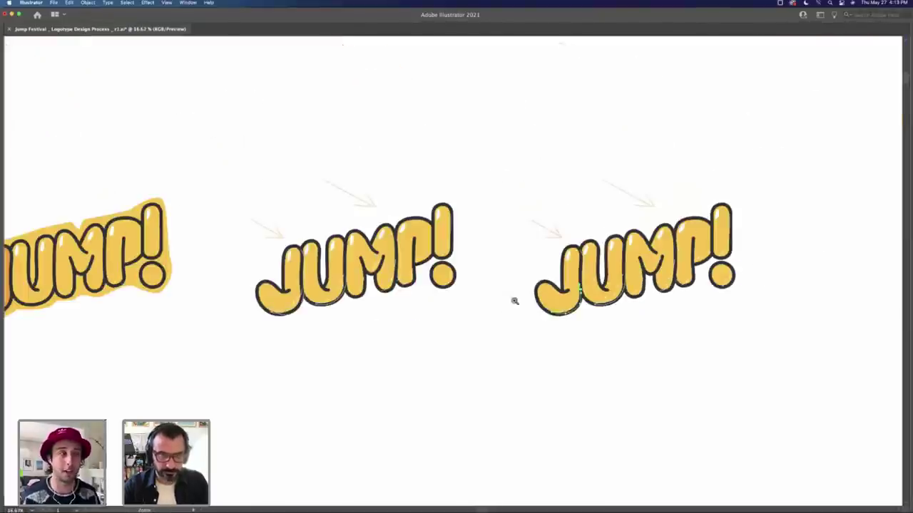
click(325, 271)
click(312, 248)
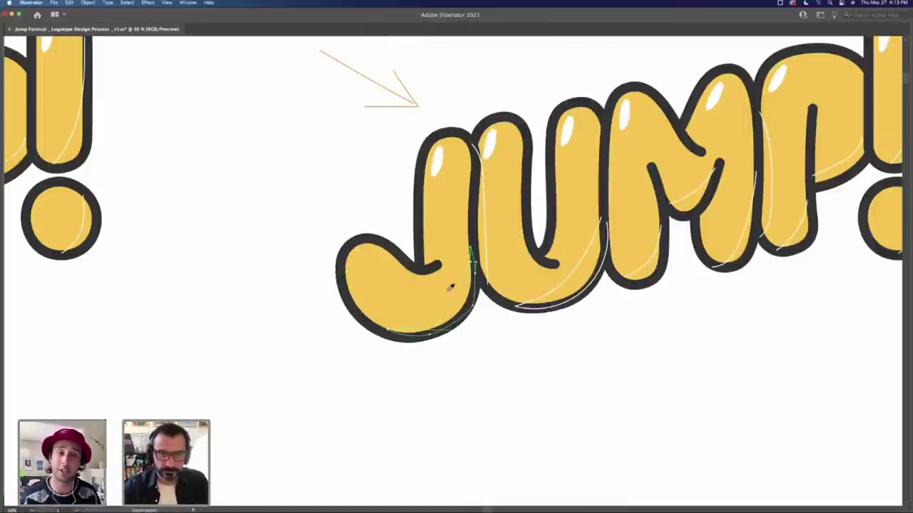
Step: Click through the J's nested paths to select the inner shadow shape in its bowl
click(461, 287)
click(478, 235)
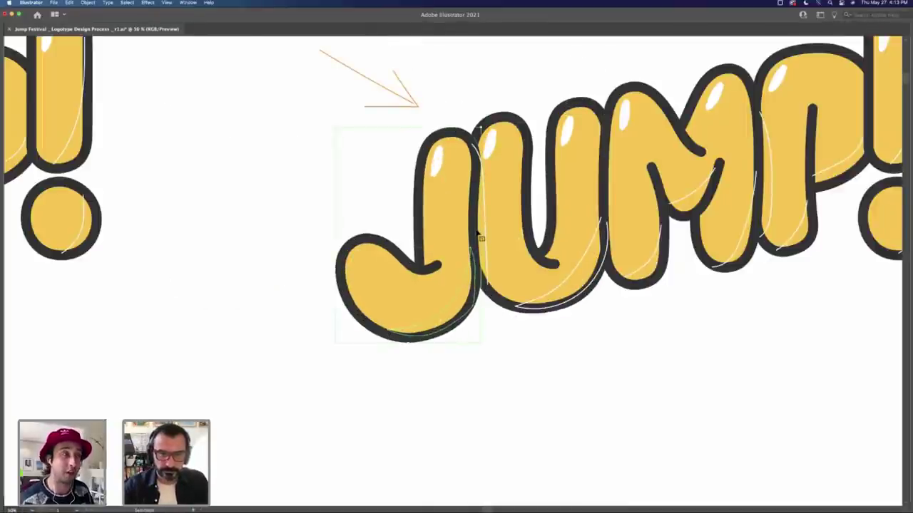
click(476, 241)
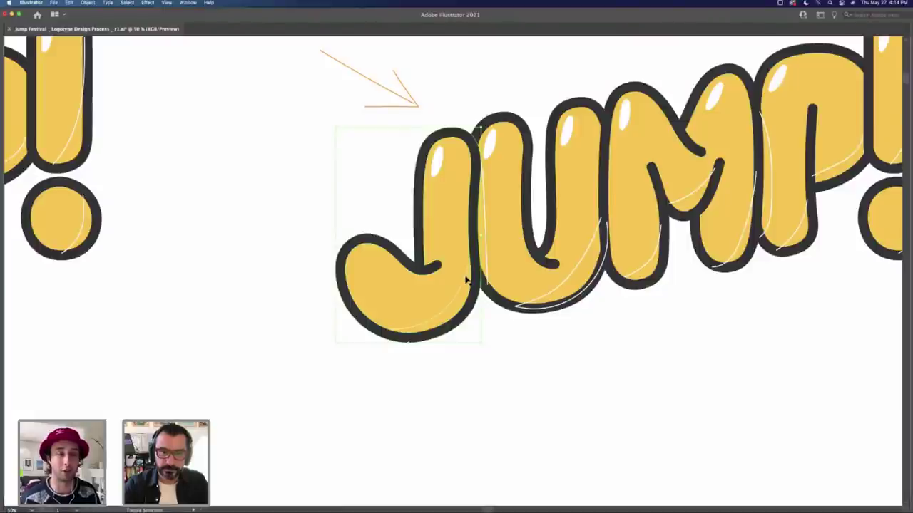
click(467, 280)
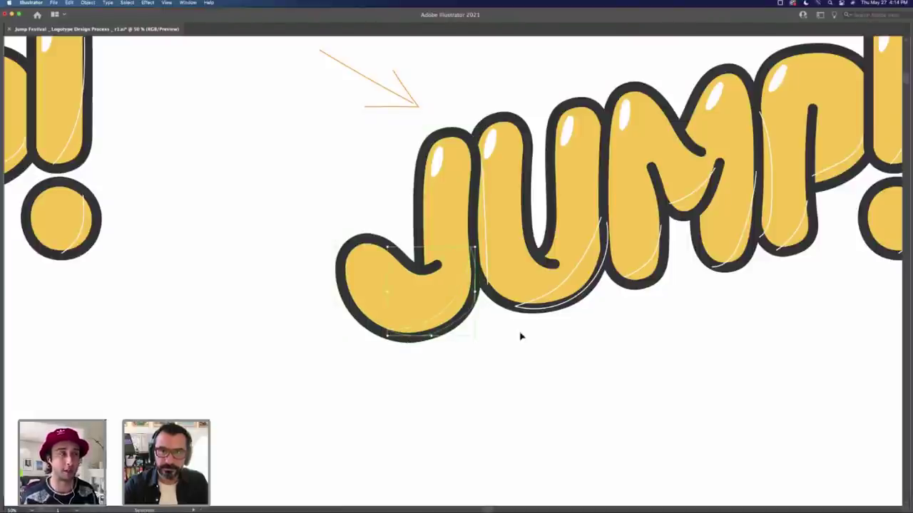
scroll(462, 363, right, 2)
scroll(462, 362, up, 1)
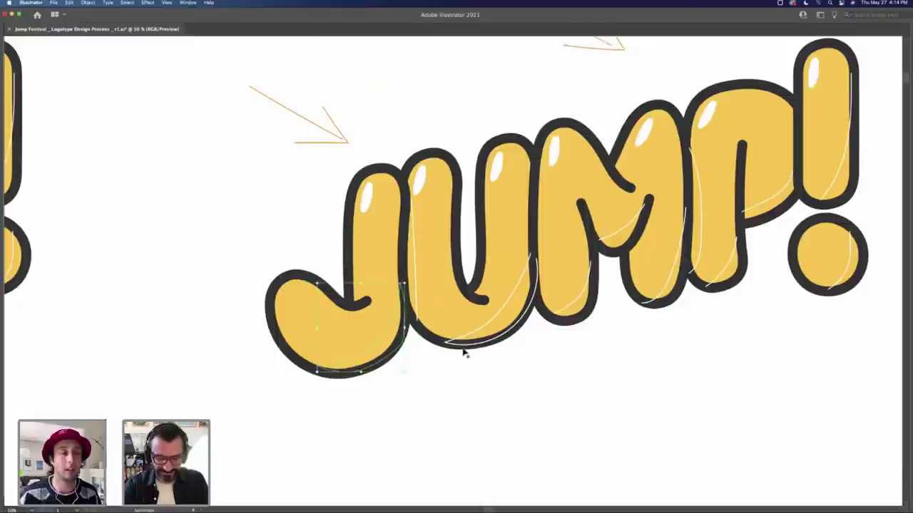
Step: Restore the hidden panels and show the Color panel in place of the Stroke panel
key(Tab)
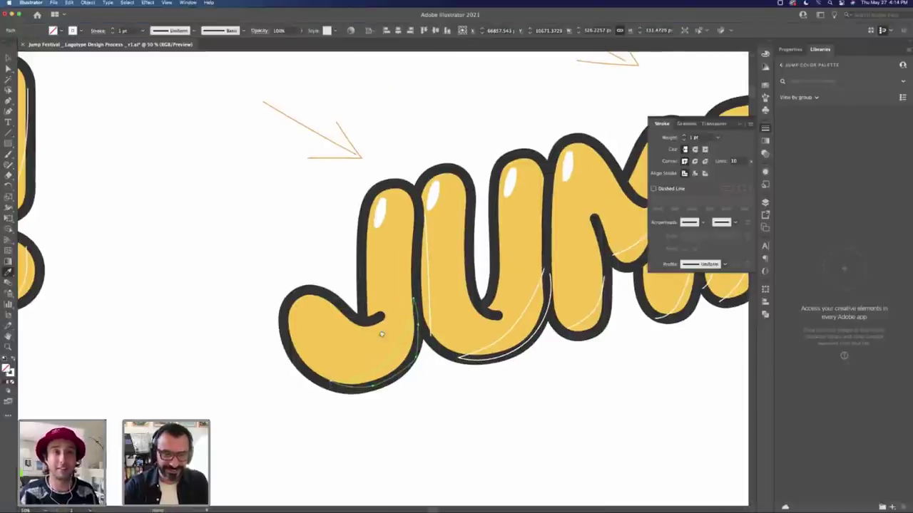
scroll(385, 325, right, 2)
scroll(385, 325, up, 1)
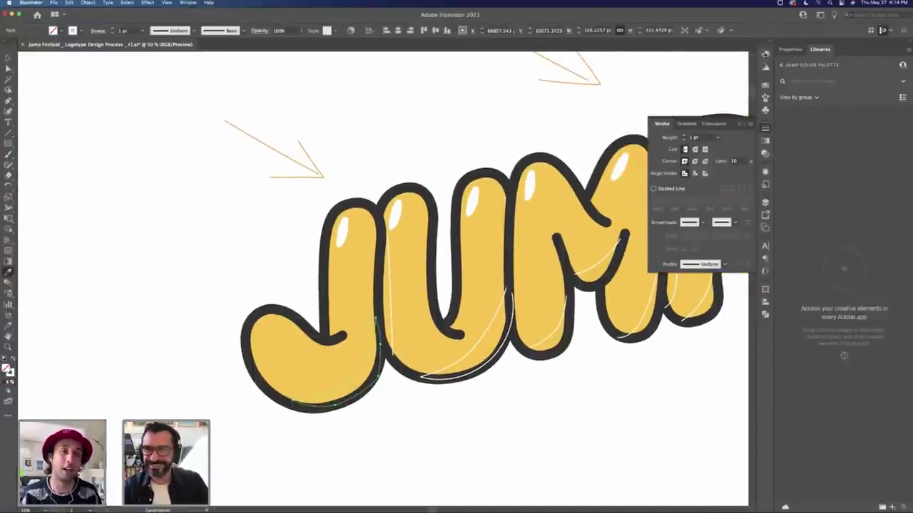
click(764, 54)
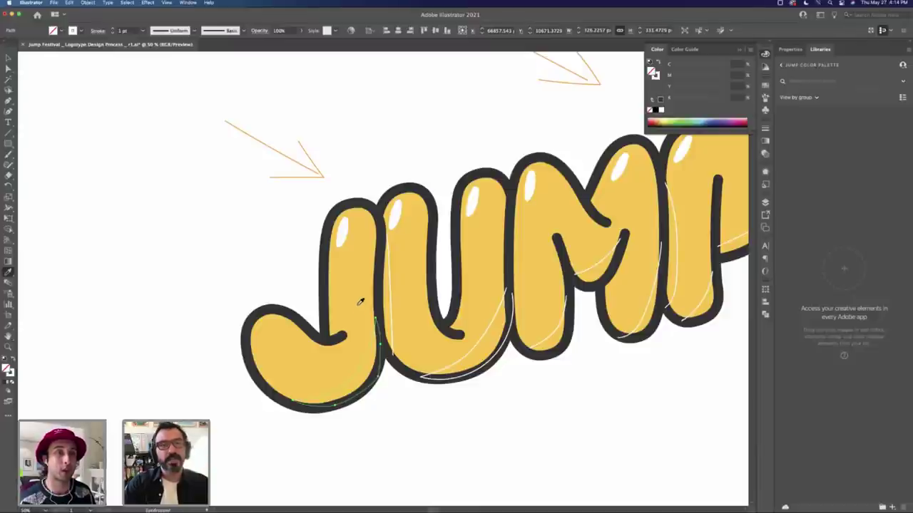
Step: Give the J's shadow the sampled letter yellow, then in HSB darken it toward orange
click(360, 302)
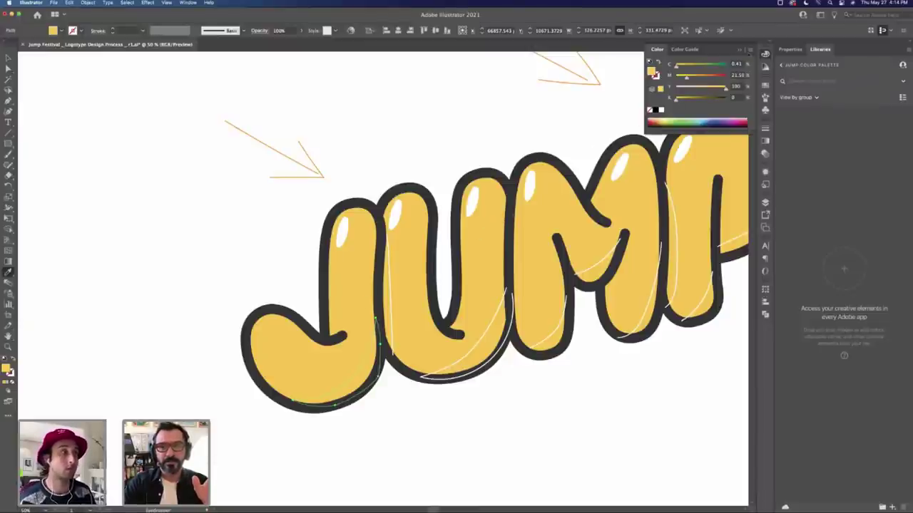
click(750, 49)
click(767, 77)
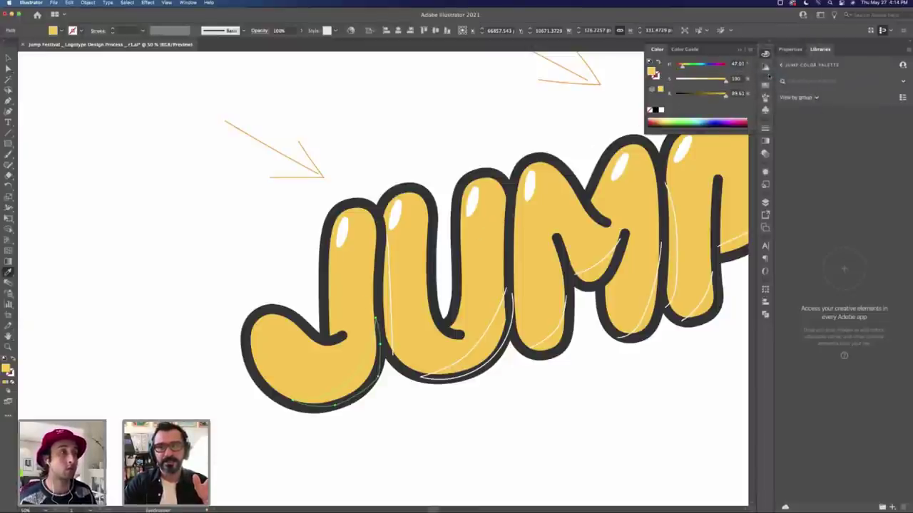
mouse_move(724, 97)
mouse_down()
mouse_move(688, 97)
mouse_move(717, 94)
mouse_up()
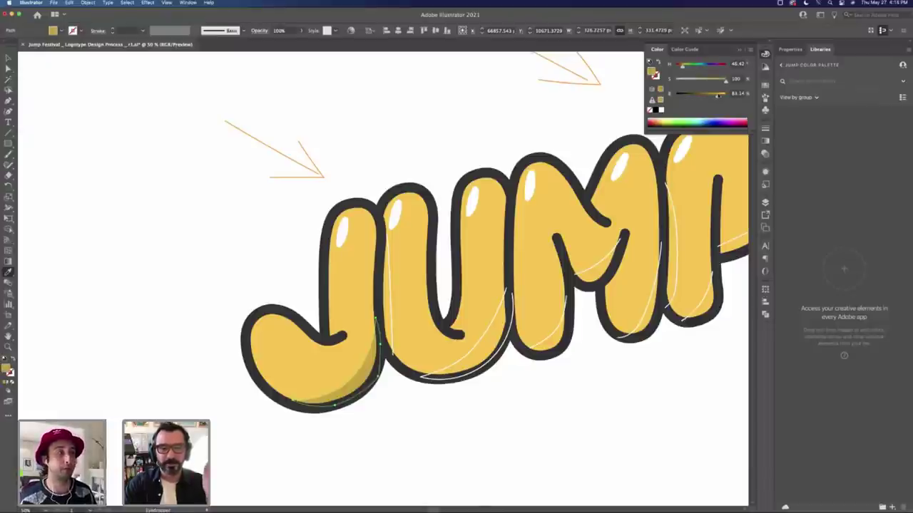
click(360, 251)
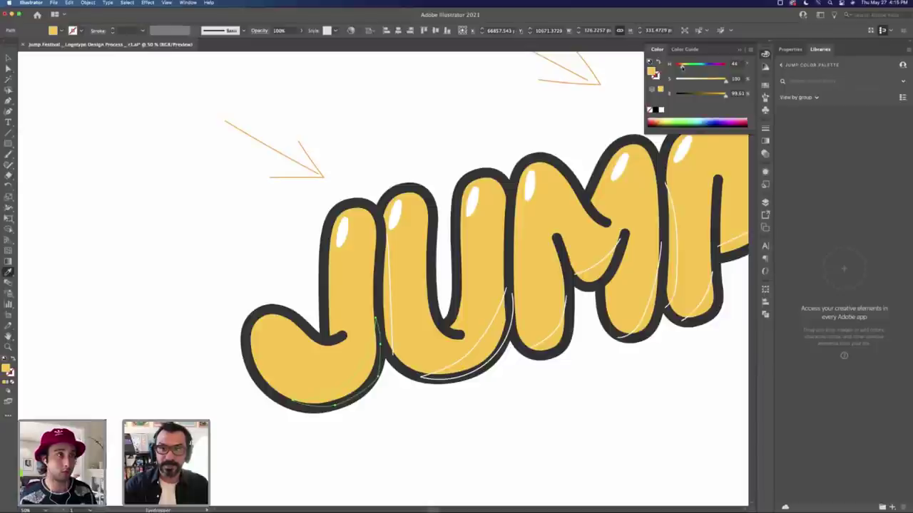
drag(681, 66, 681, 66)
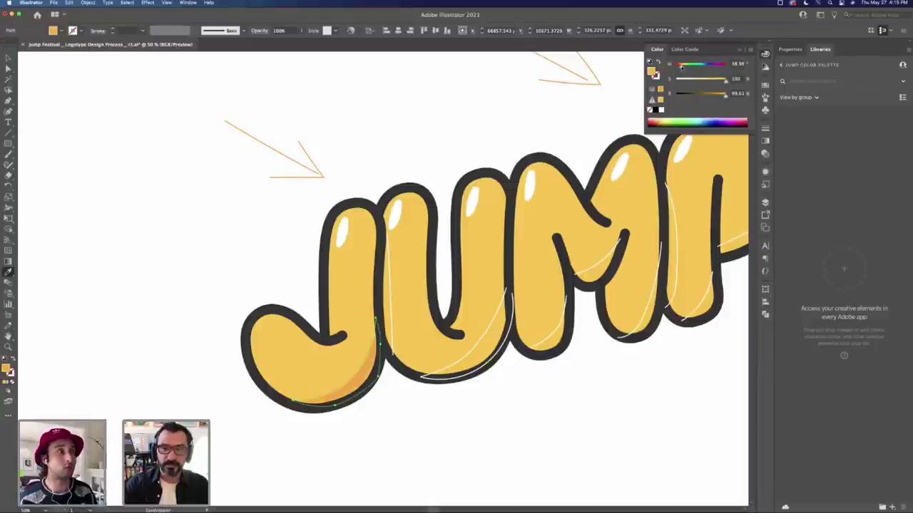
Step: Deselect the J's shadow and zoom out to view the whole JUMP! logo
key(v)
click(379, 170)
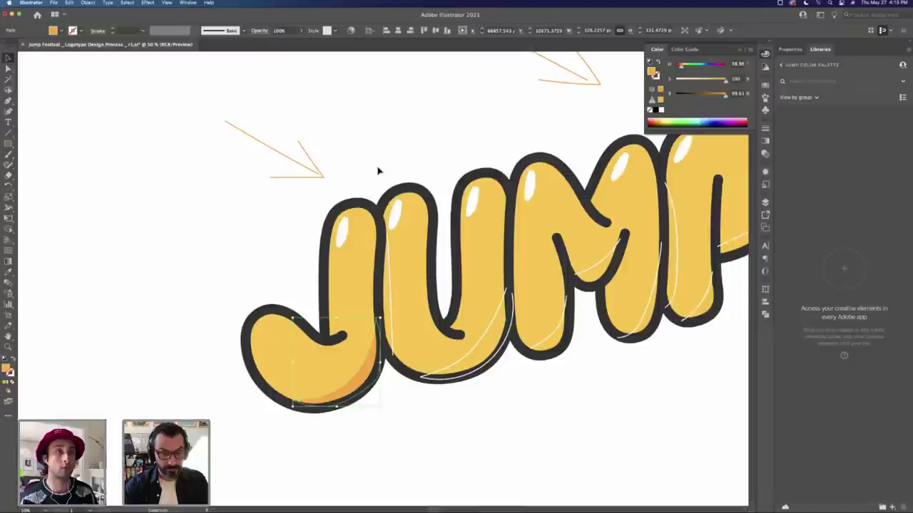
key(a)
click(372, 342)
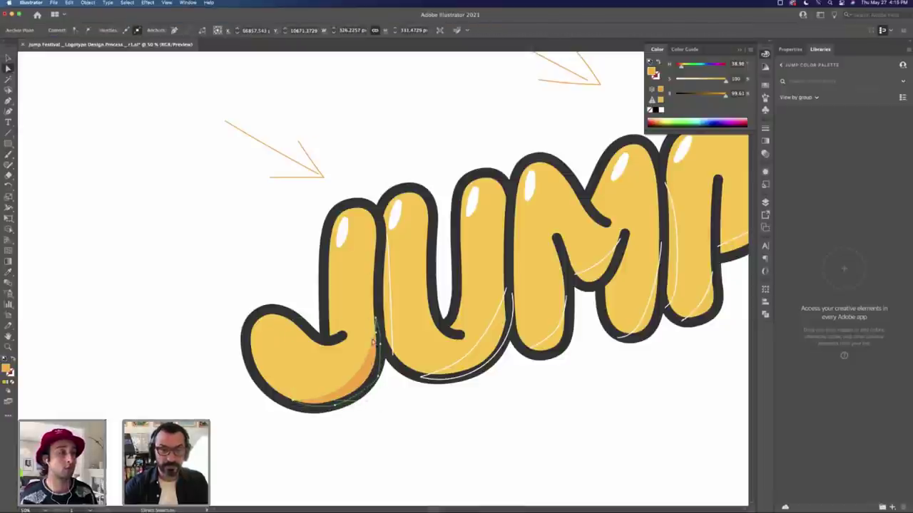
key(super+shift+a)
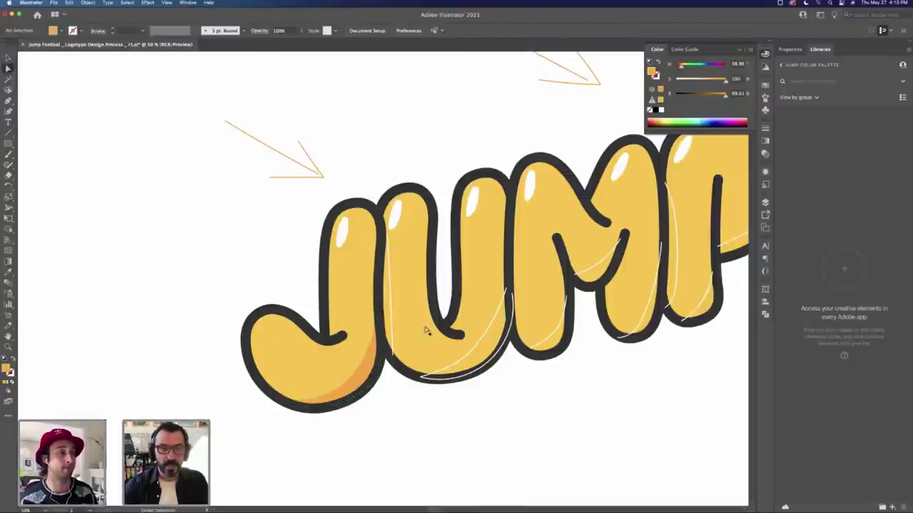
key(z)
alt+click(439, 303)
alt+click(439, 303)
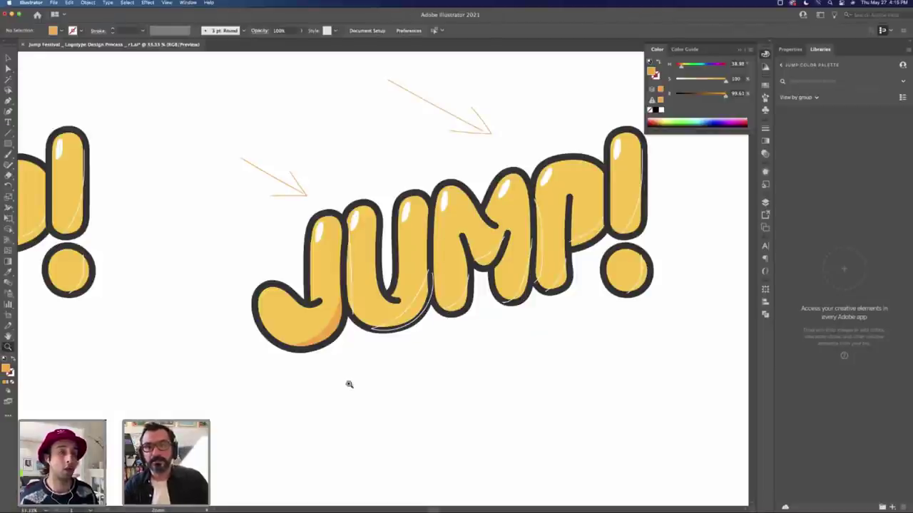
Step: Inspect the J's shadow path and bottom anchor, then reset default fill and stroke
key(a)
click(293, 347)
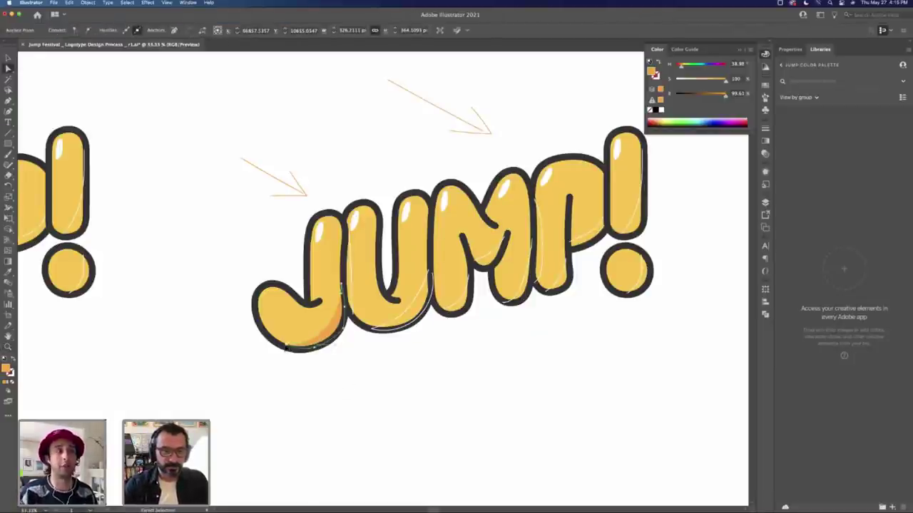
click(303, 353)
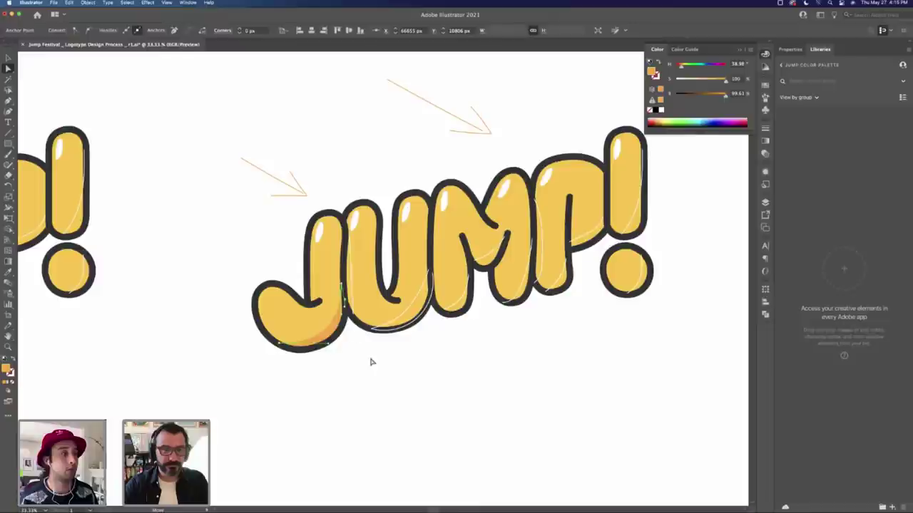
click(412, 350)
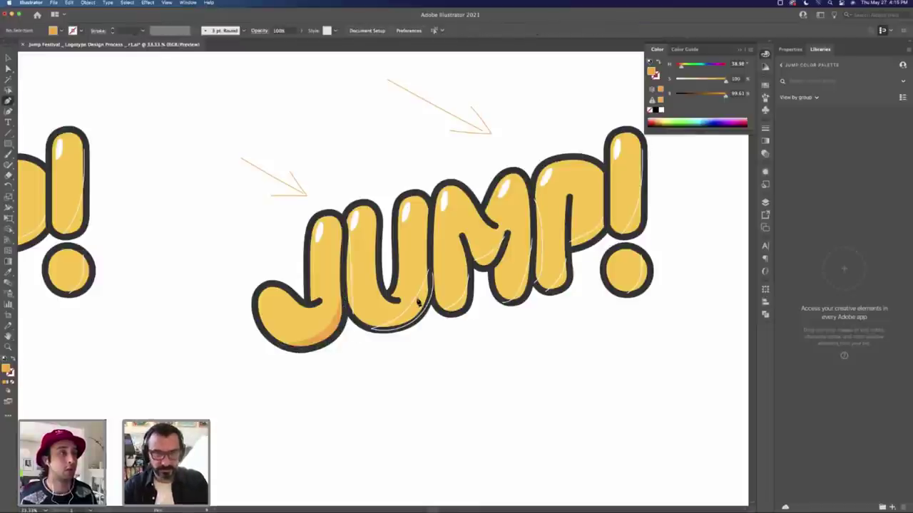
key(v)
key(ctrl+z)
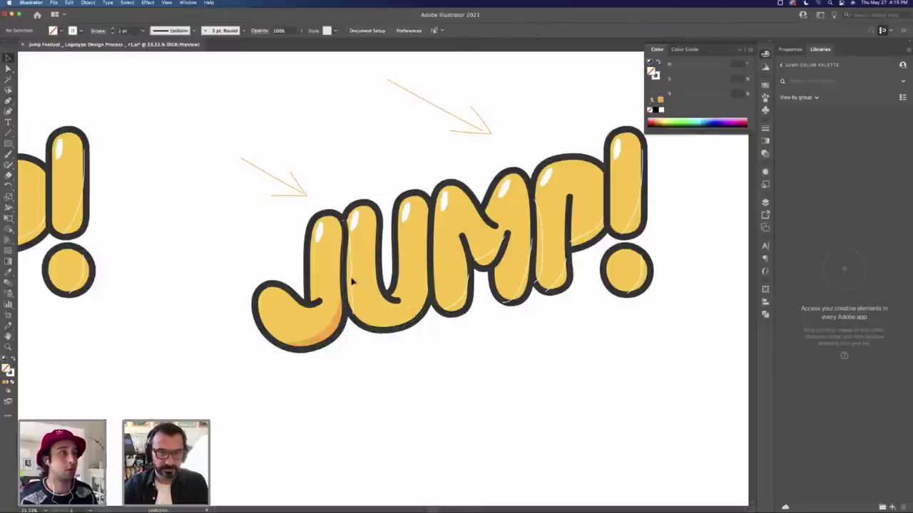
Step: Draw a new shadow path with the Pen along the U's bottom and left edge
key(p)
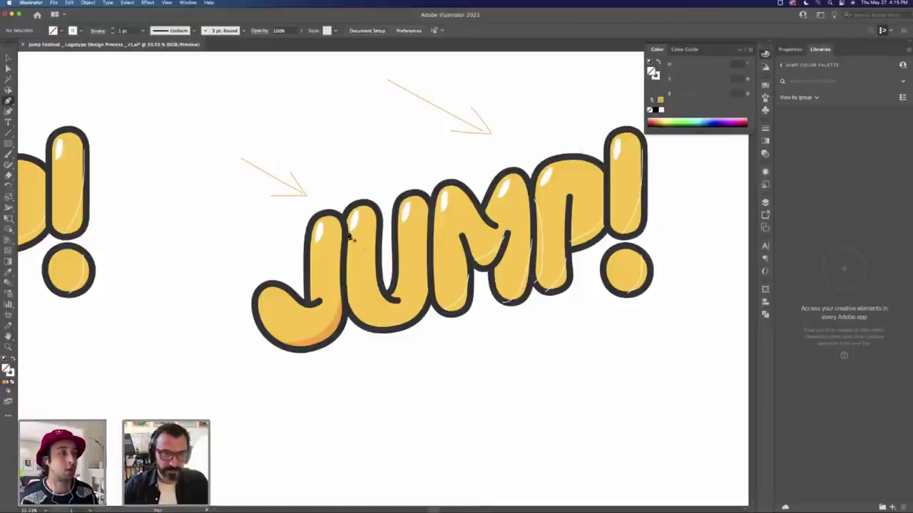
click(351, 284)
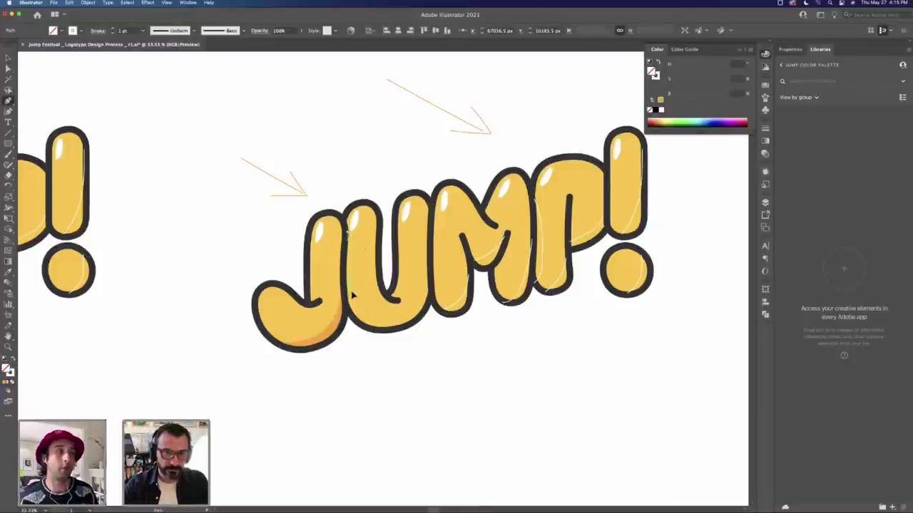
click(354, 298)
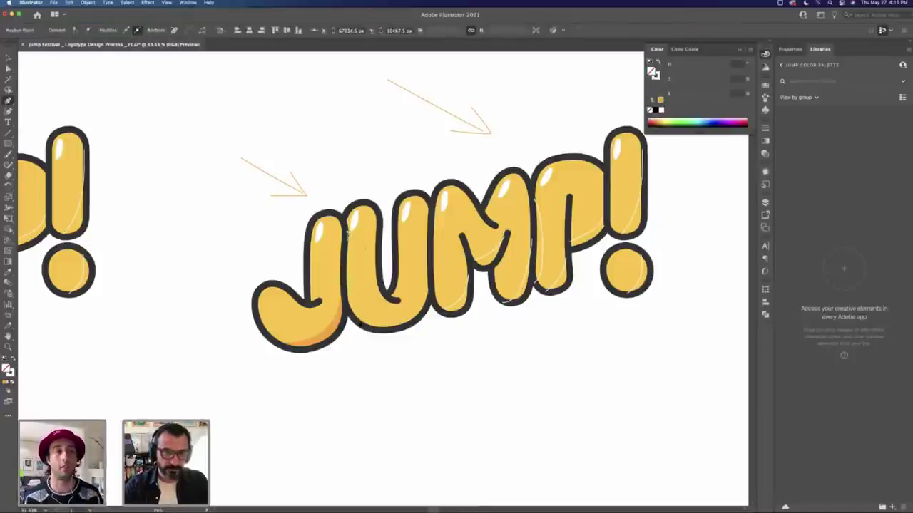
click(354, 322)
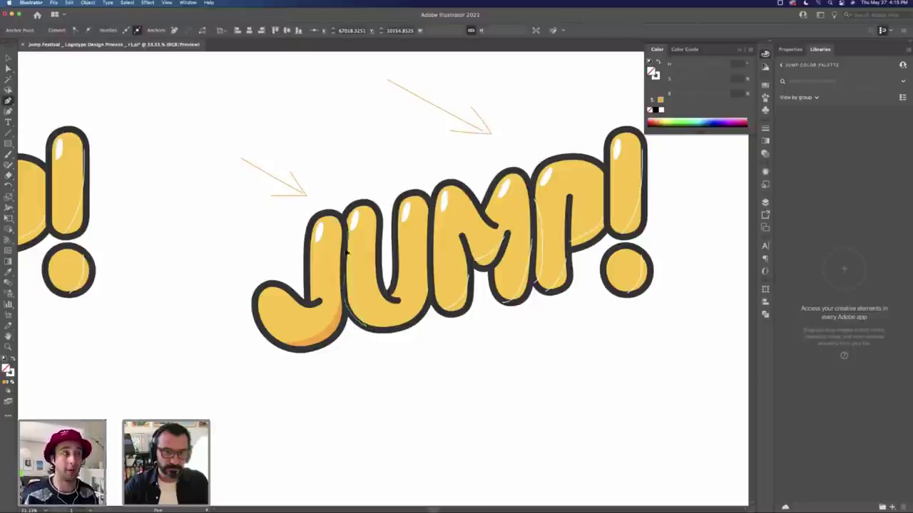
click(347, 247)
click(349, 236)
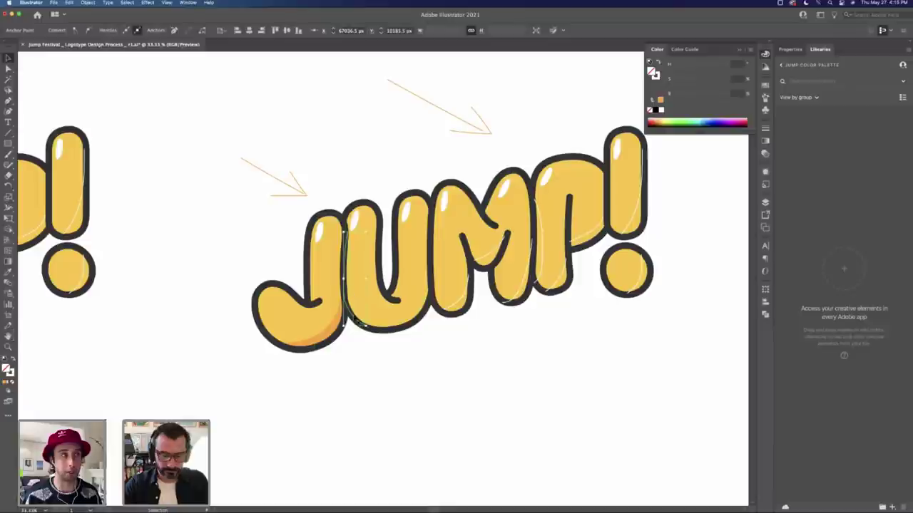
Step: Click through the J's shape and top highlight, then clear the selection
key(n)
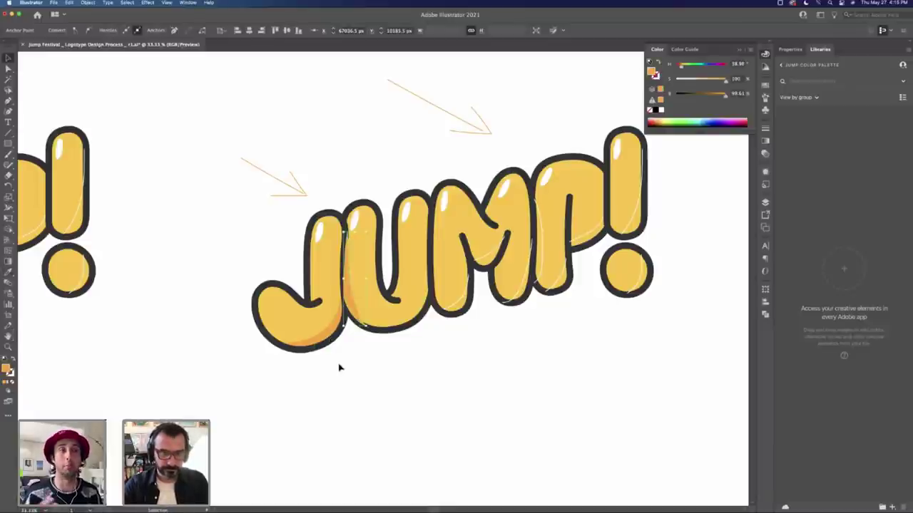
super+click(308, 336)
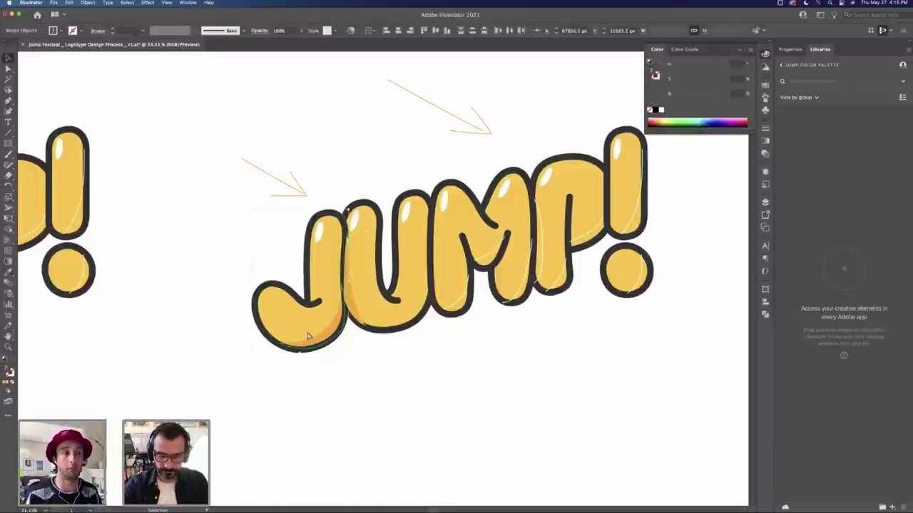
super+click(322, 239)
click(321, 240)
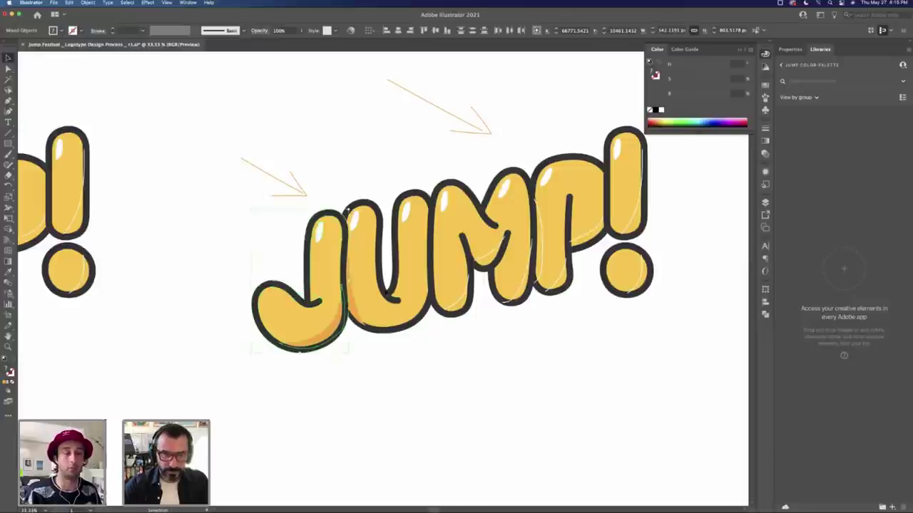
click(438, 373)
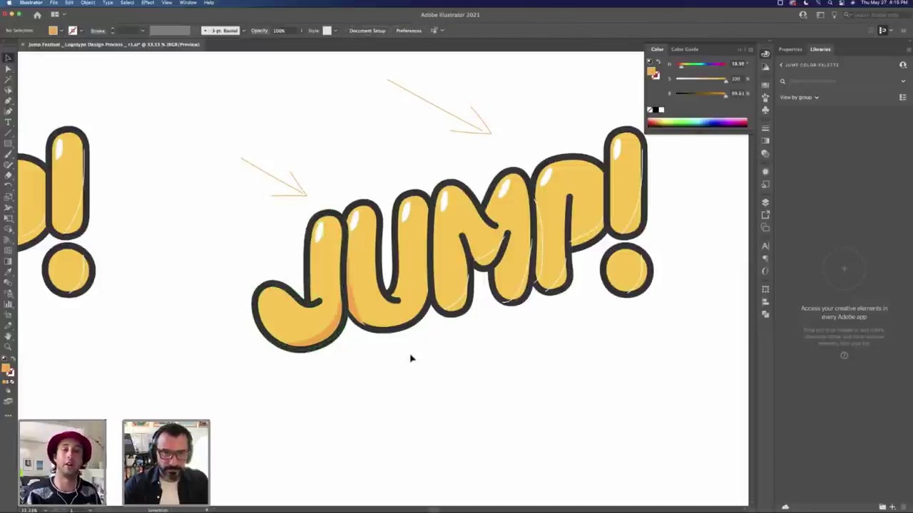
Step: Send the U's edge path and the dark U copy backward behind the yellow U
super+click(372, 317)
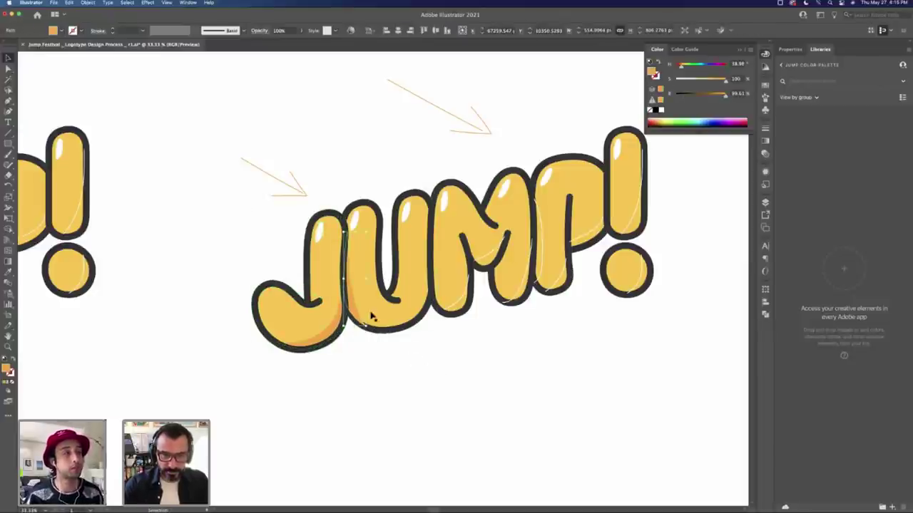
key(super+shift+bracketleft)
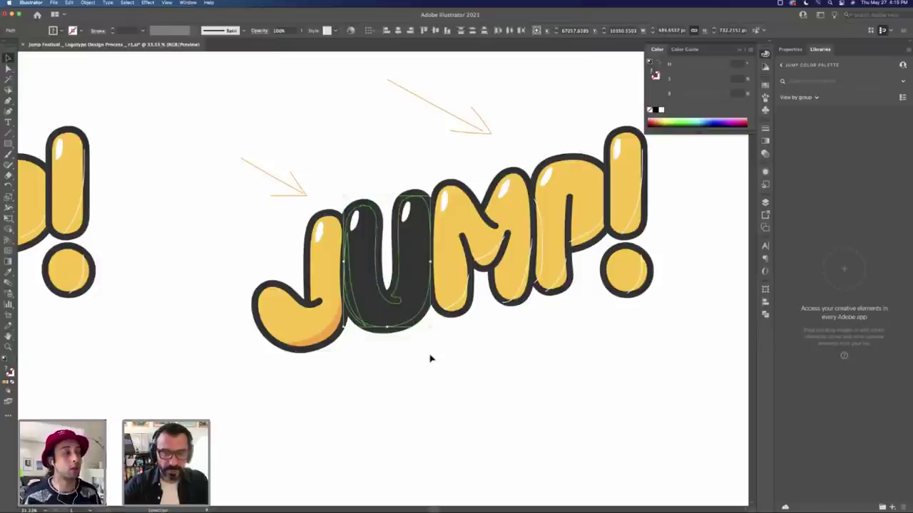
click(430, 359)
click(411, 321)
key(super+shift+bracketleft)
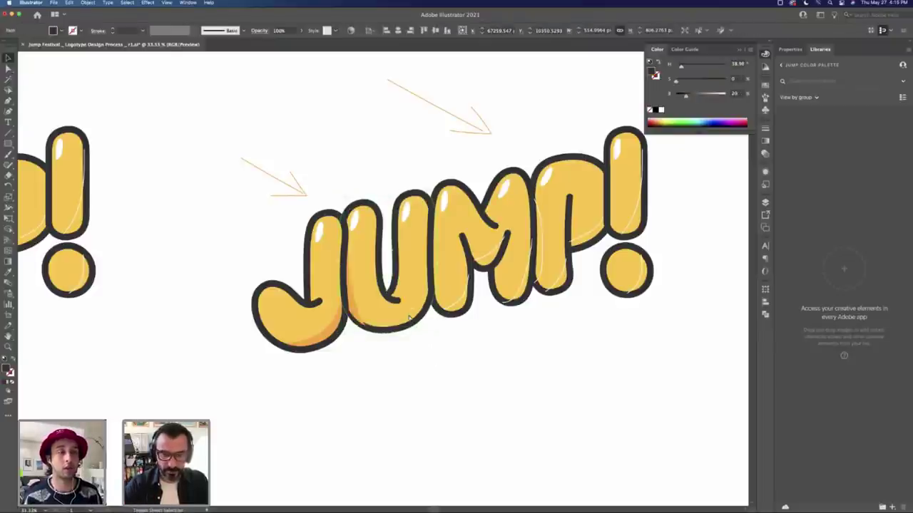
click(416, 349)
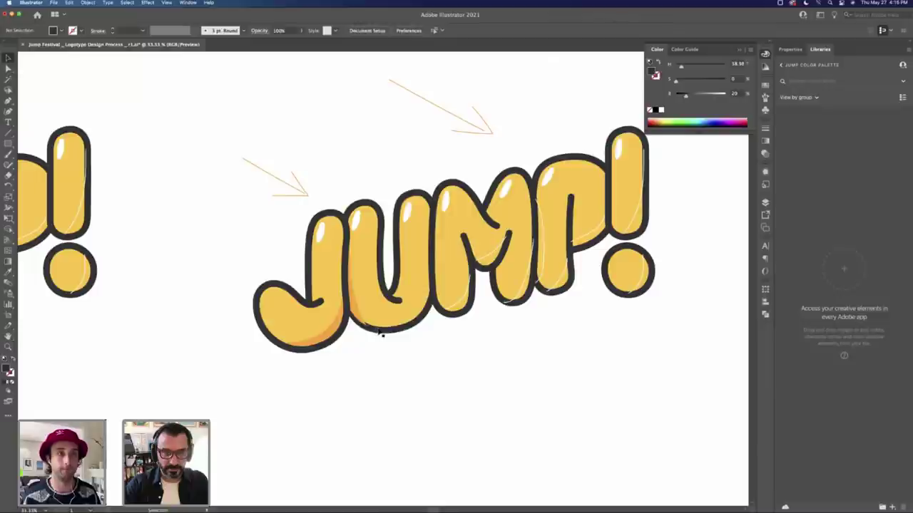
Step: Inspect the yellow U's outlines and compound path with Direct Selection, then deselect
key(a)
click(396, 330)
alt+click(410, 331)
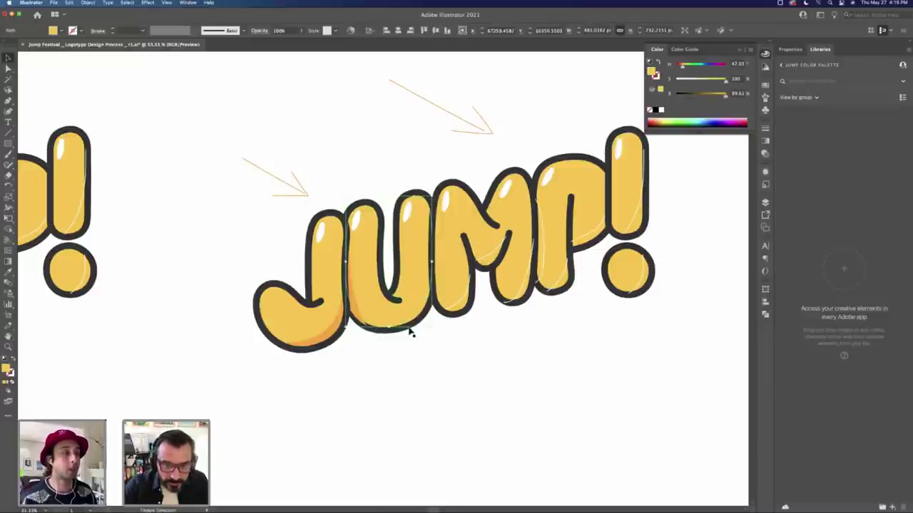
alt+click(410, 332)
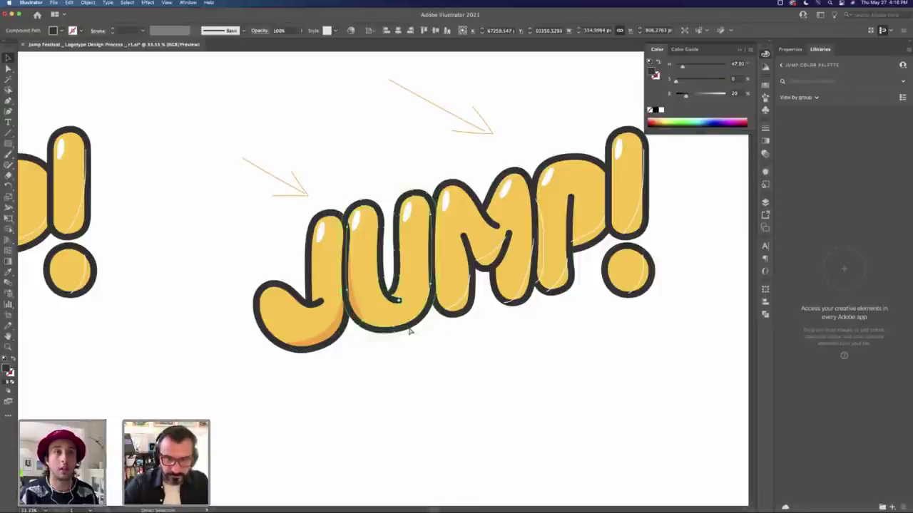
click(343, 351)
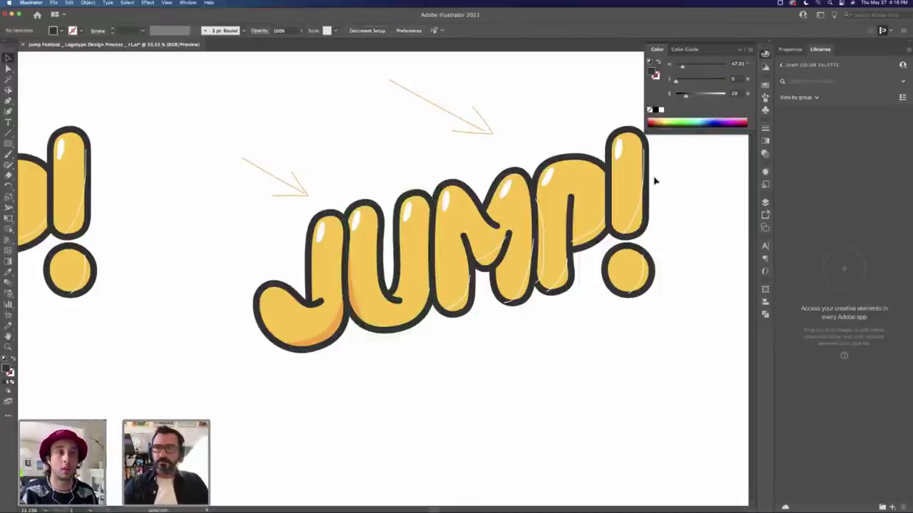
Step: Draw a square below the wordmark and colour it blue using HSB sliders
key(m)
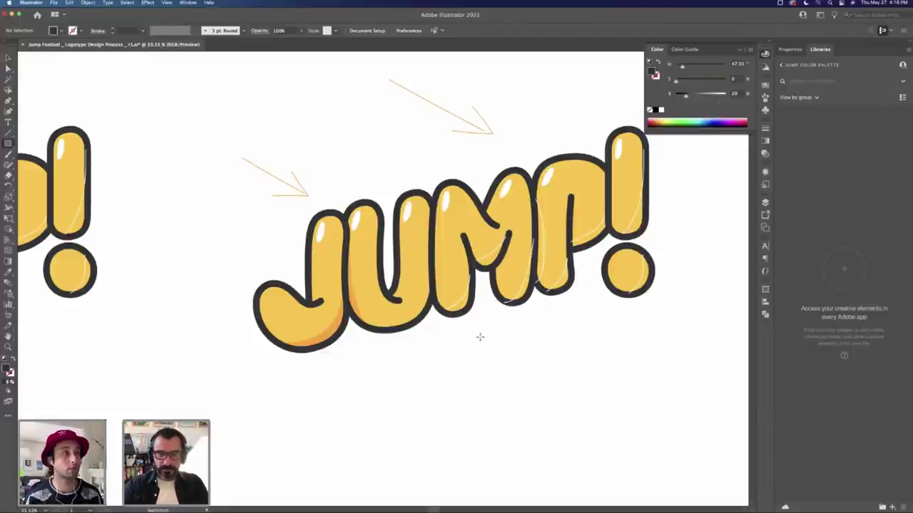
drag(480, 337, 549, 404)
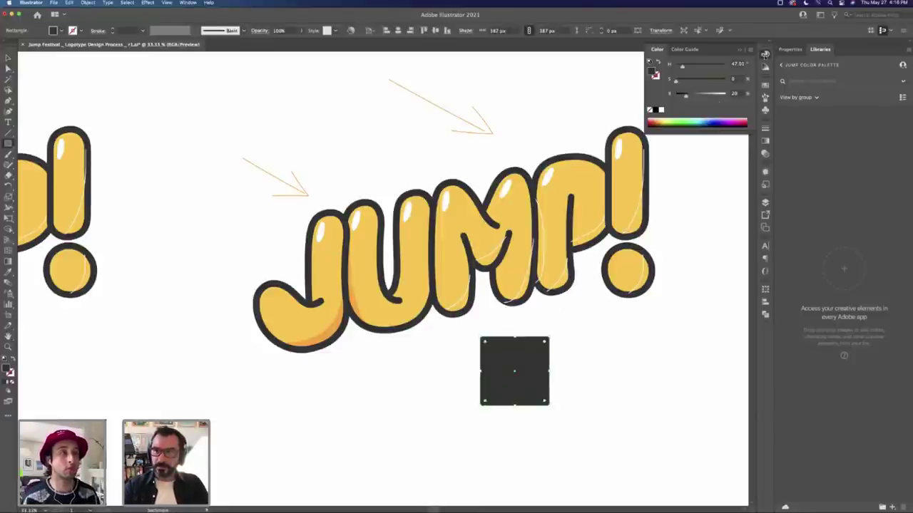
click(752, 52)
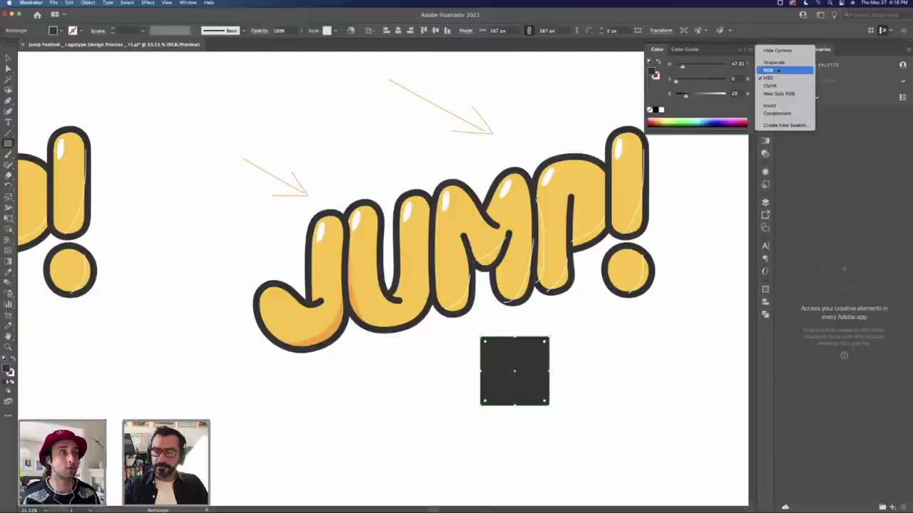
click(777, 71)
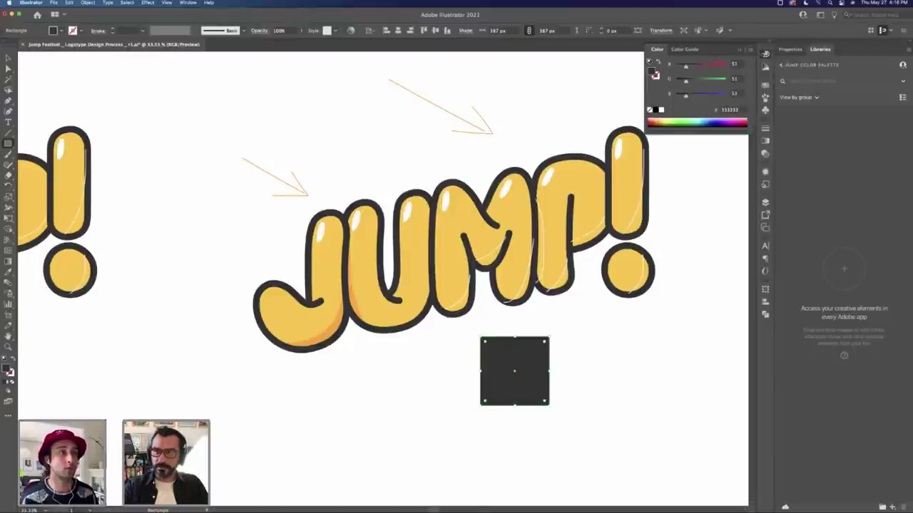
click(750, 49)
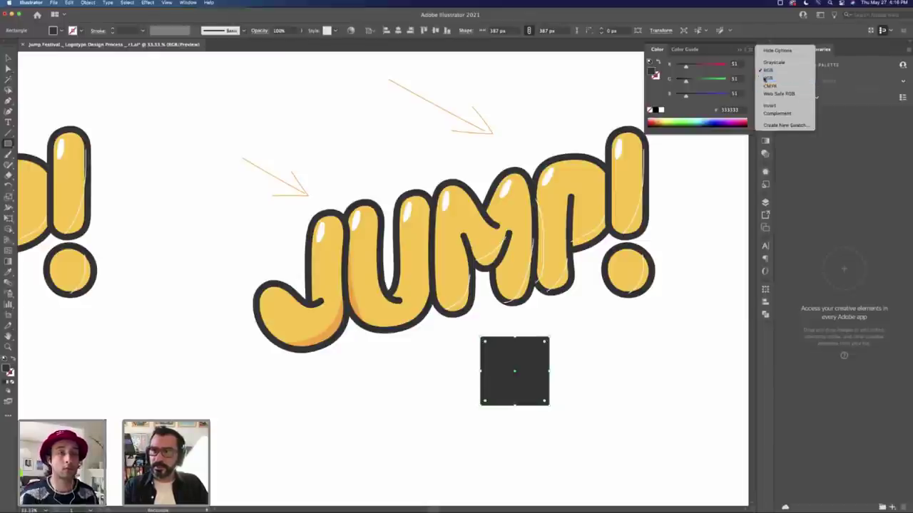
click(770, 86)
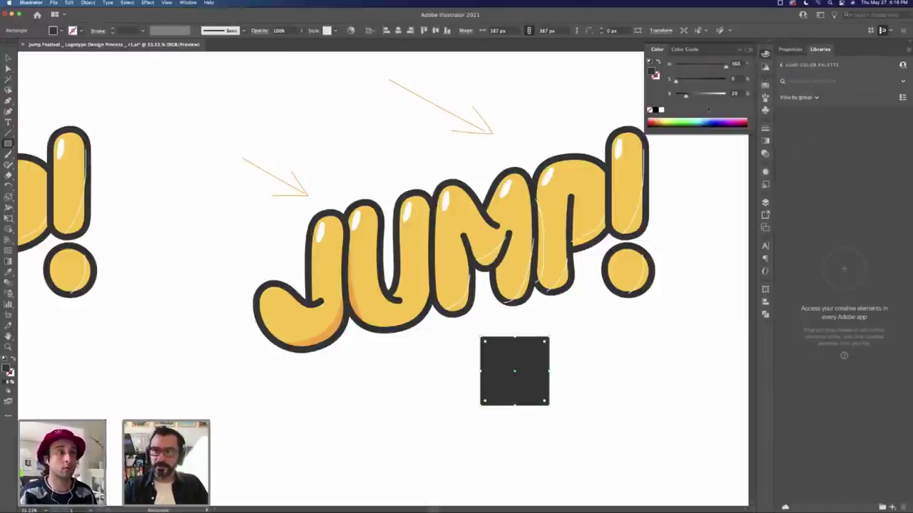
click(711, 65)
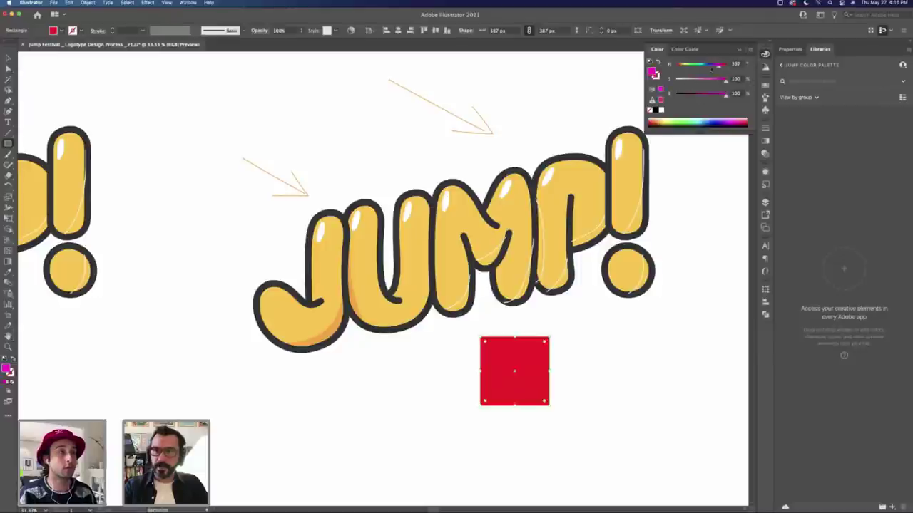
click(708, 64)
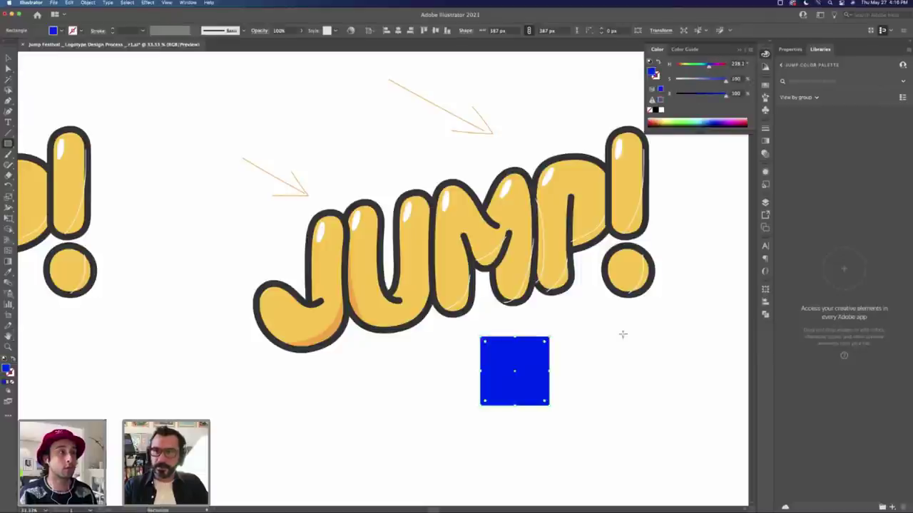
Step: Alt-drag the blue square into a row of three and darken the middle one to navy
click(589, 373)
click(523, 372)
drag(523, 371, 677, 359)
click(593, 367)
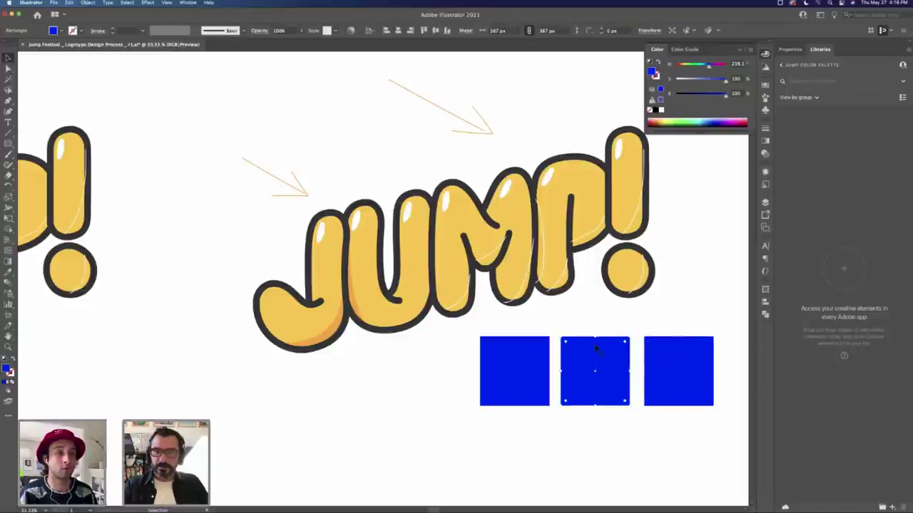
drag(725, 96, 705, 96)
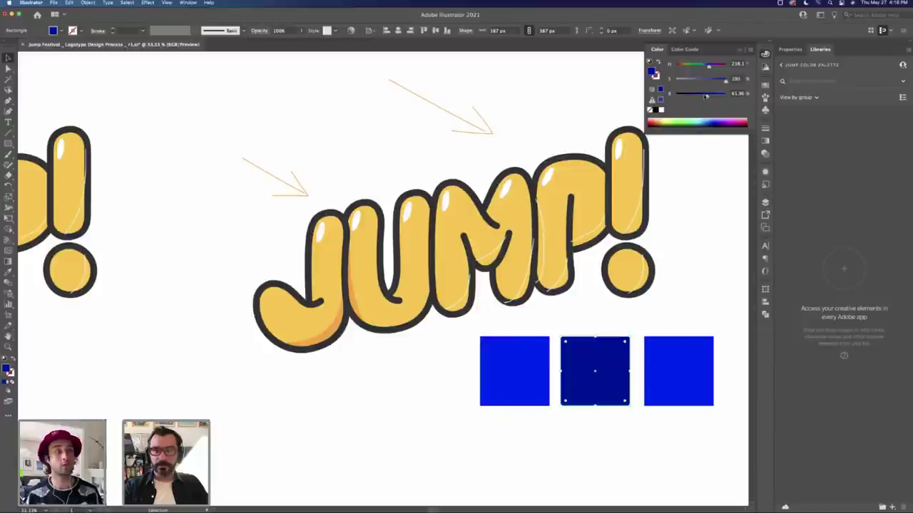
Step: Duplicate two squares below, fill them with the JUMP yellow, and darken one to olive
click(609, 437)
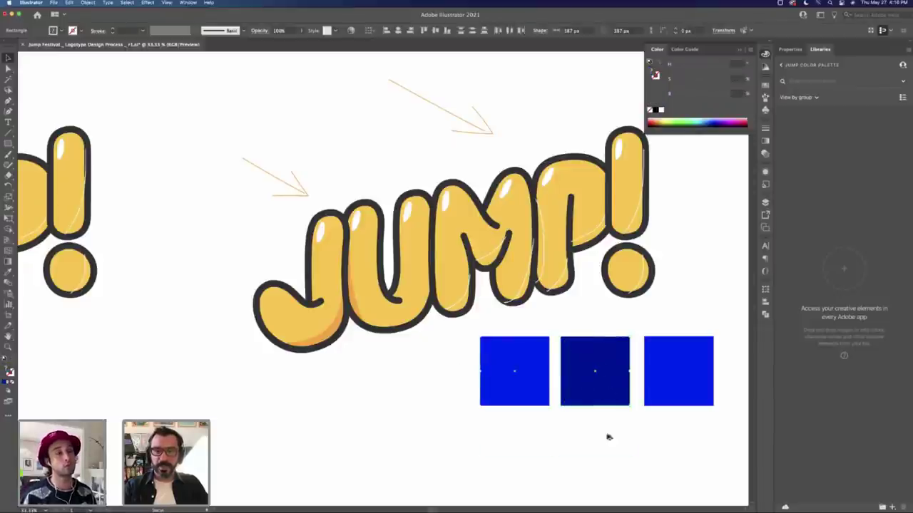
key(ctrl+d)
key(i)
click(446, 264)
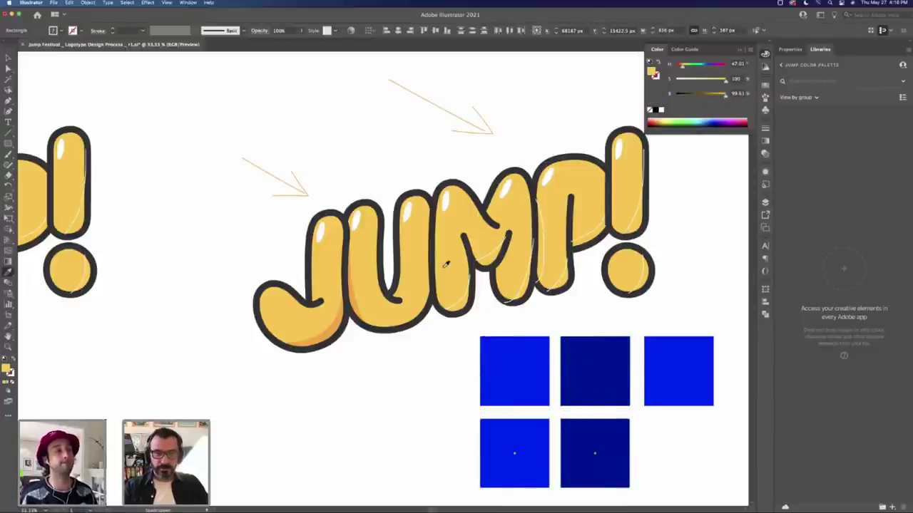
key(v)
click(601, 465)
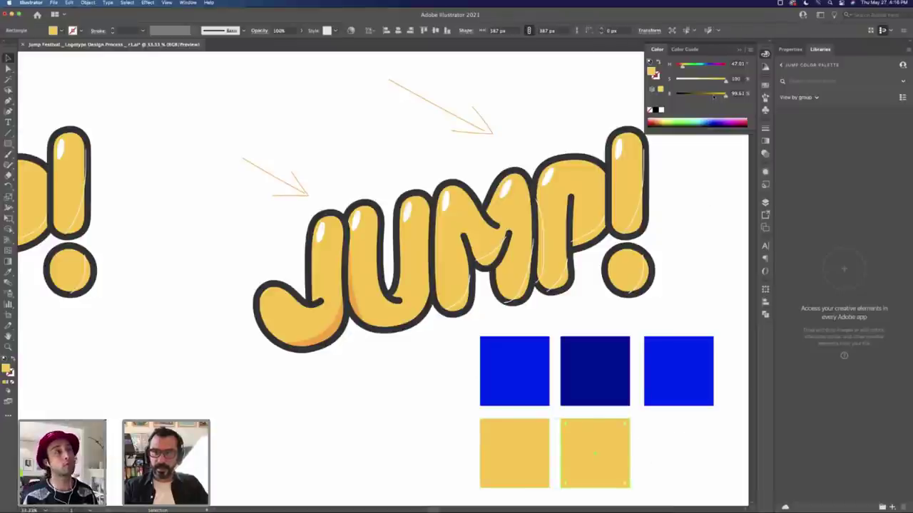
drag(713, 96, 709, 95)
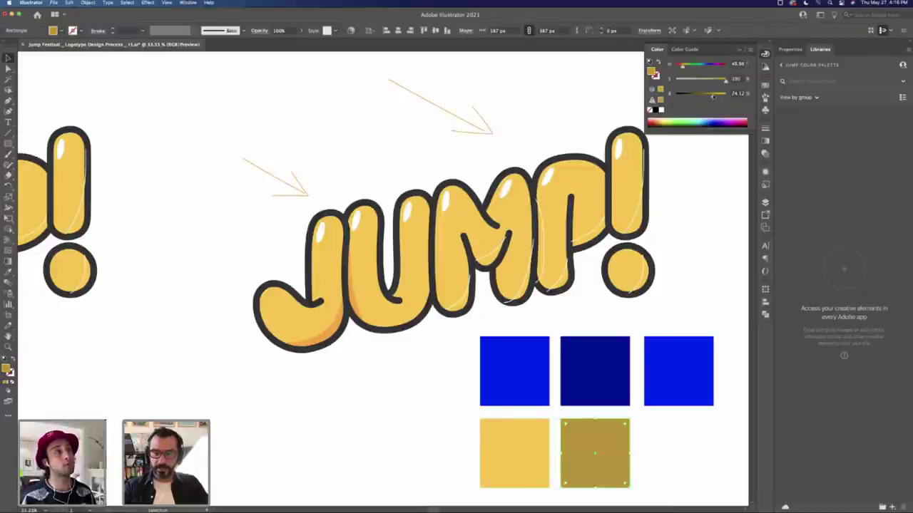
click(652, 446)
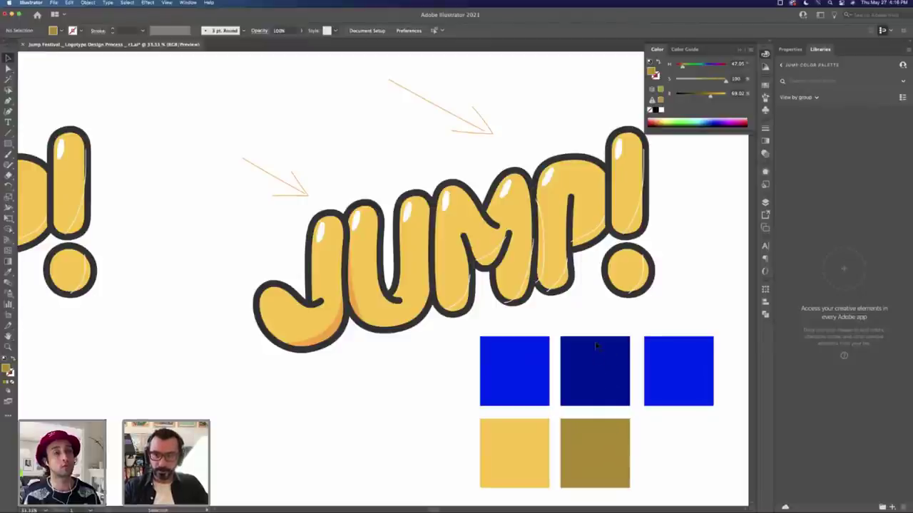
Step: Copy the yellow square into the third slot and shift its hue to orange
click(677, 370)
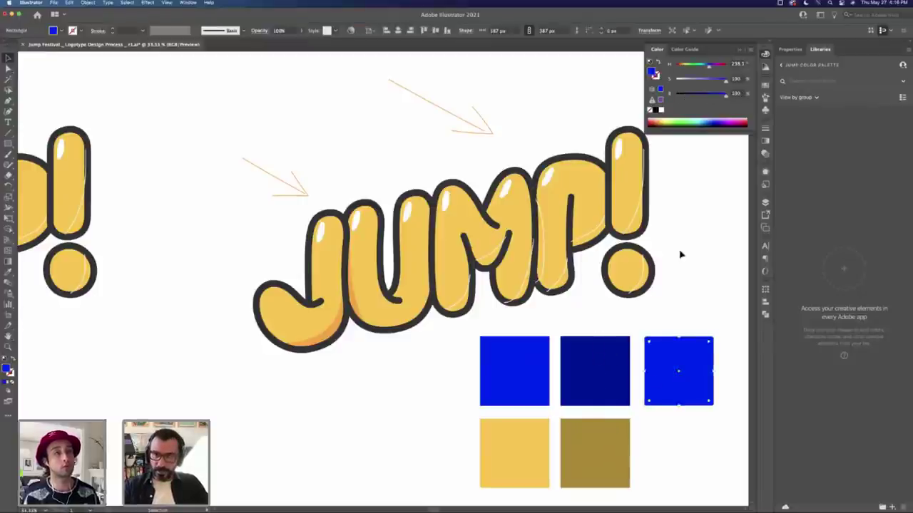
drag(502, 448, 663, 454)
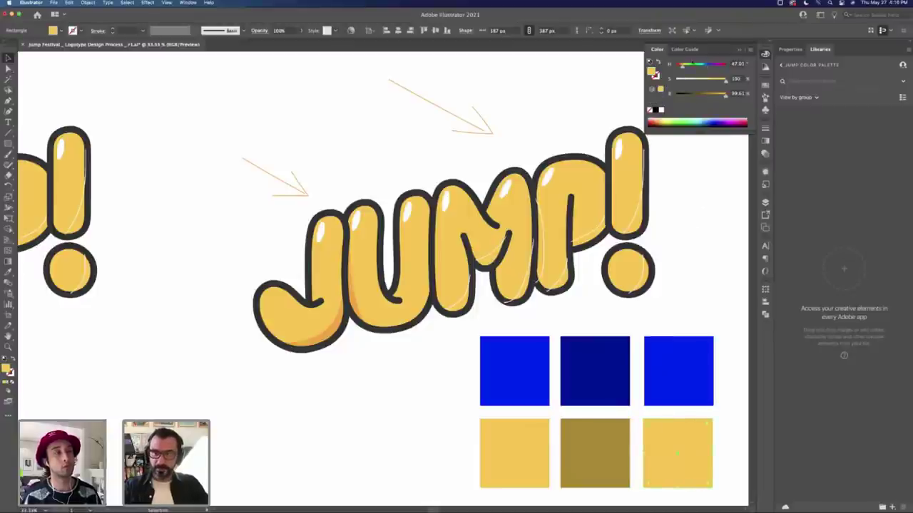
drag(683, 67, 680, 67)
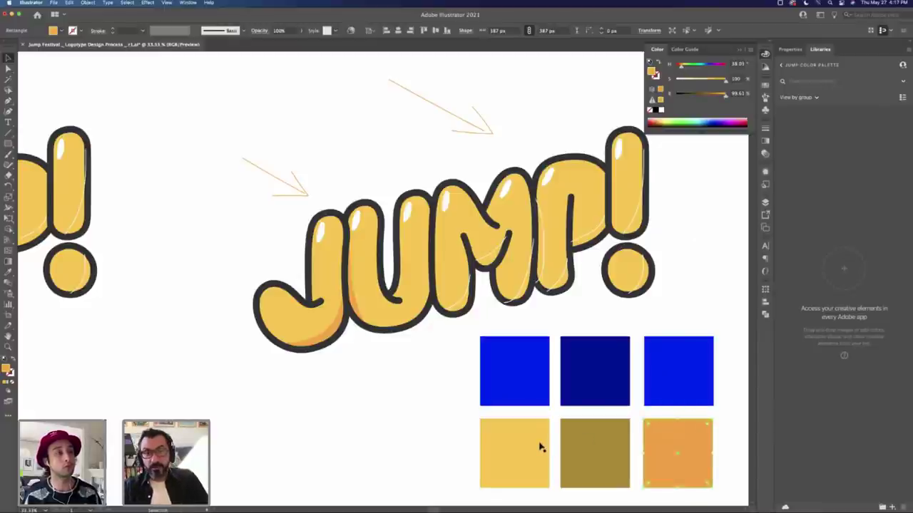
Step: Shift the top-right square's hue to turn it light blue
click(692, 401)
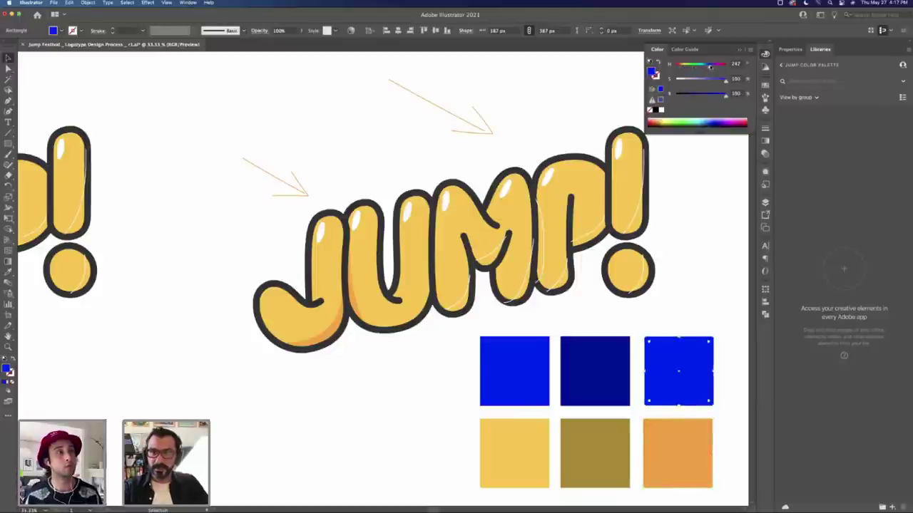
drag(710, 66, 712, 66)
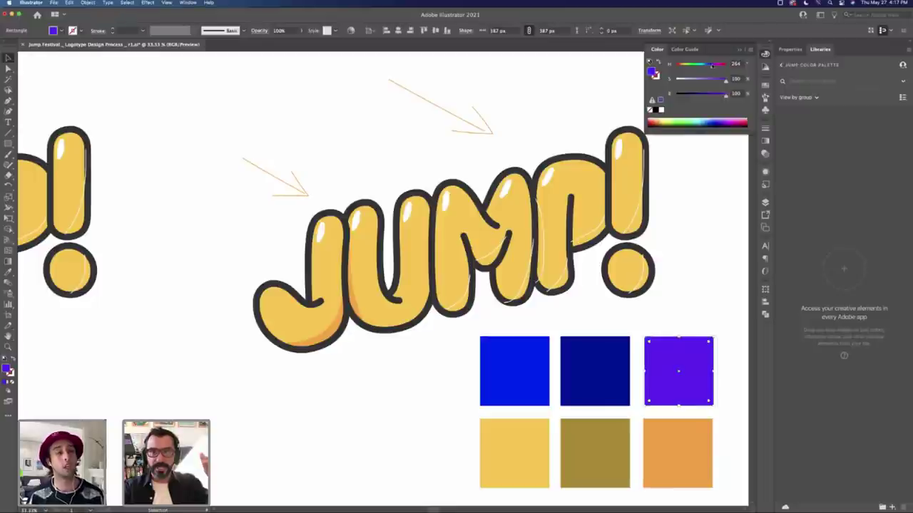
drag(712, 65, 705, 66)
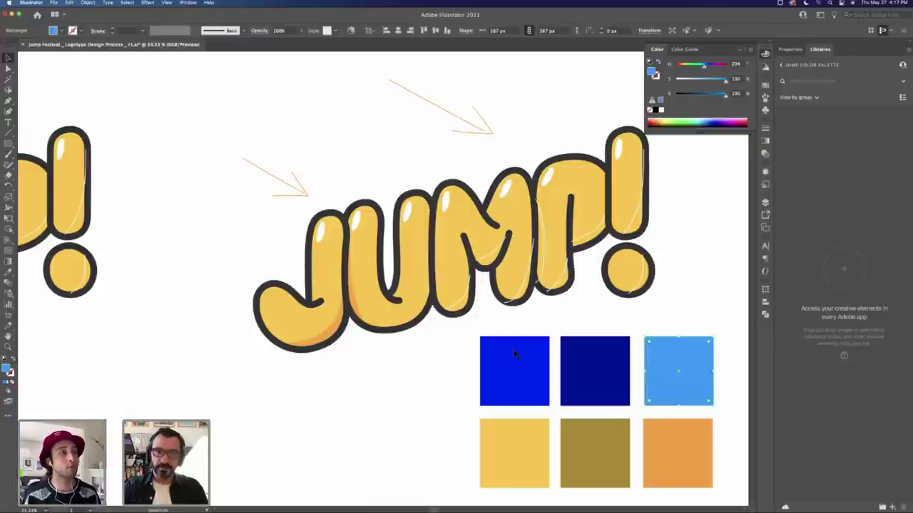
Step: Keep bright blue in the left slot and lighten the navy middle square to periwinkle
drag(515, 355, 681, 321)
click(700, 265)
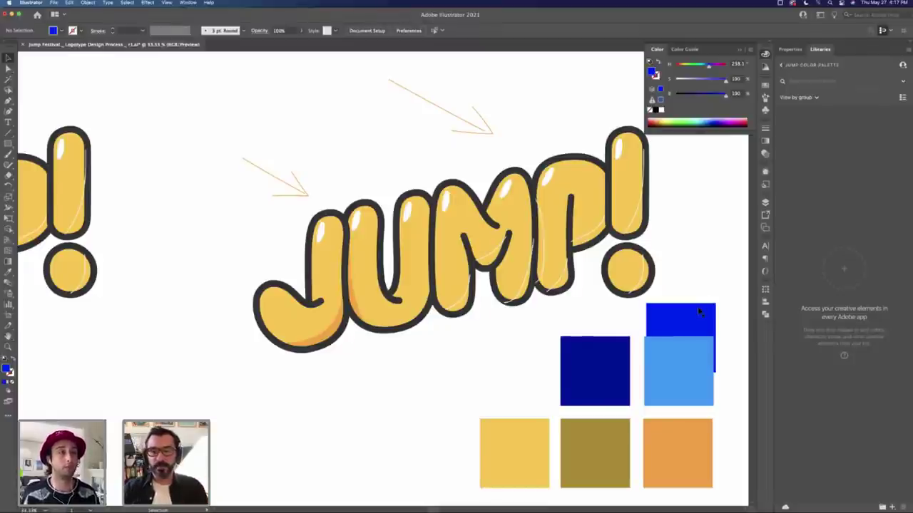
drag(699, 312, 531, 345)
click(693, 345)
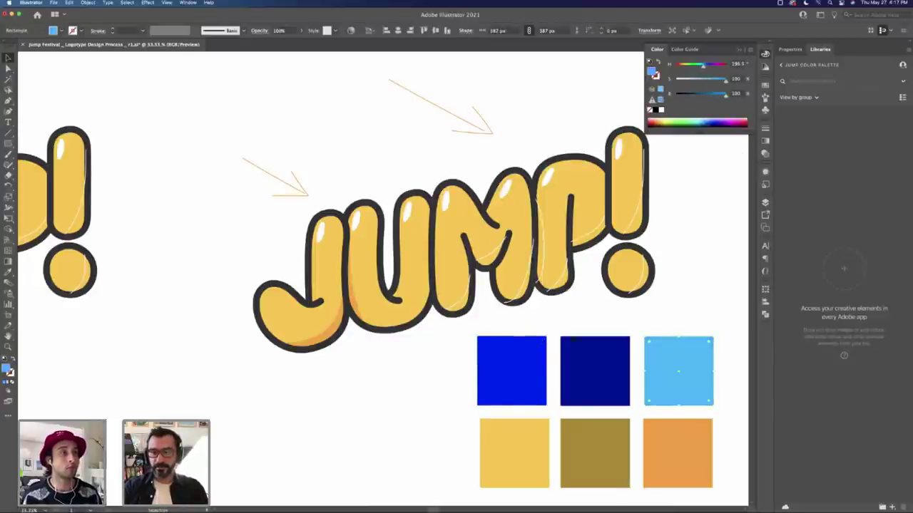
click(570, 350)
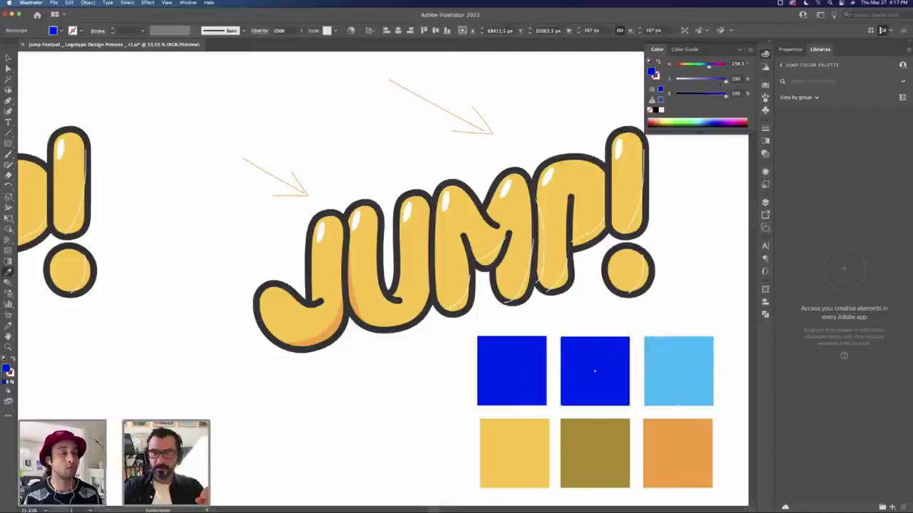
drag(725, 81, 703, 80)
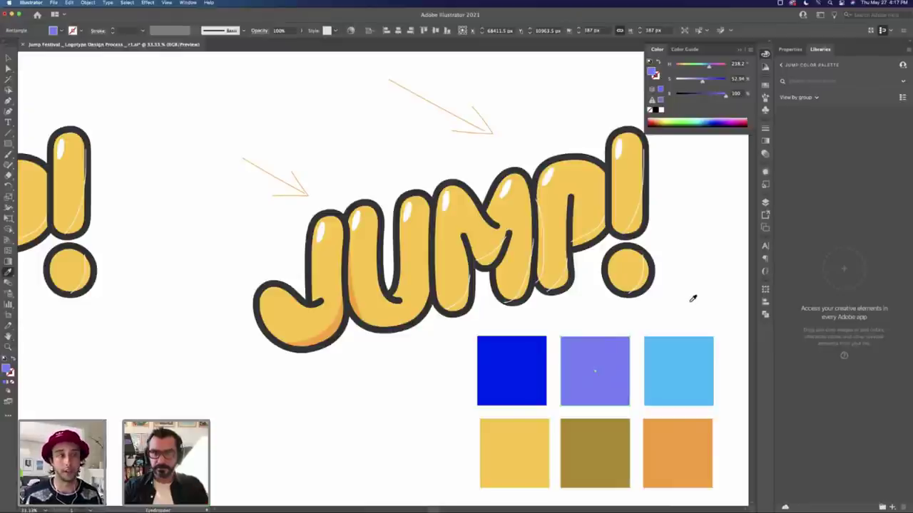
Step: Select all the swatch squares and drag the block further below the wordmark
key(v)
scroll(675, 273, down, 3)
scroll(675, 273, right, 2)
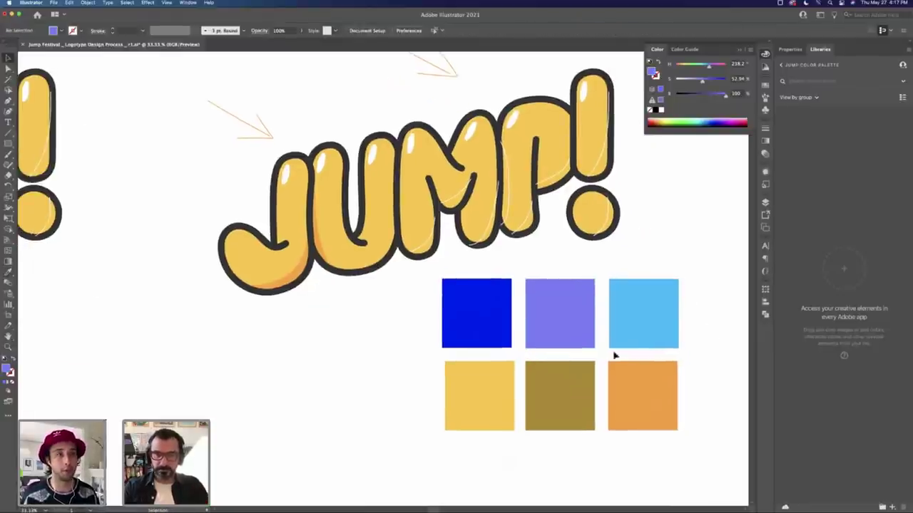
key(super+a)
drag(545, 316, 442, 438)
click(442, 438)
click(492, 292)
scroll(491, 292, up, 2)
scroll(492, 291, left, 3)
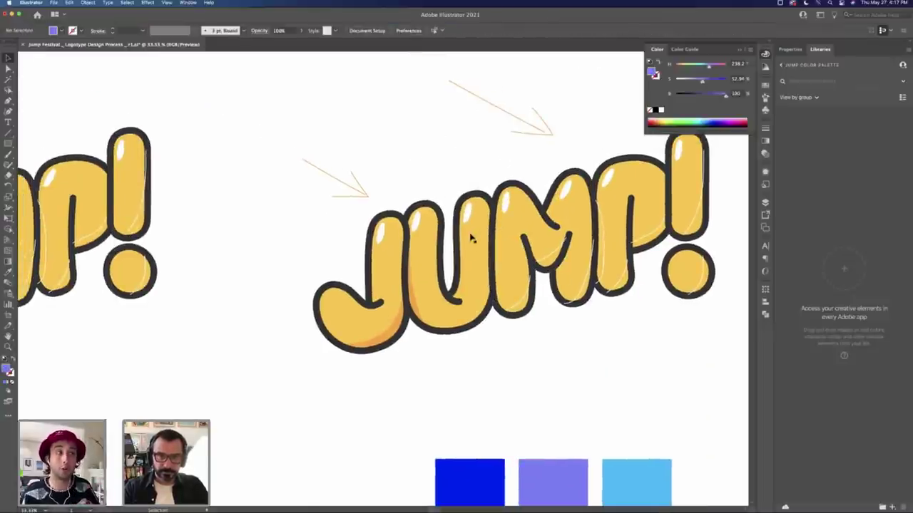
Step: Draw a curved shadow shape along the U's base and give it the existing shading colour
key(p)
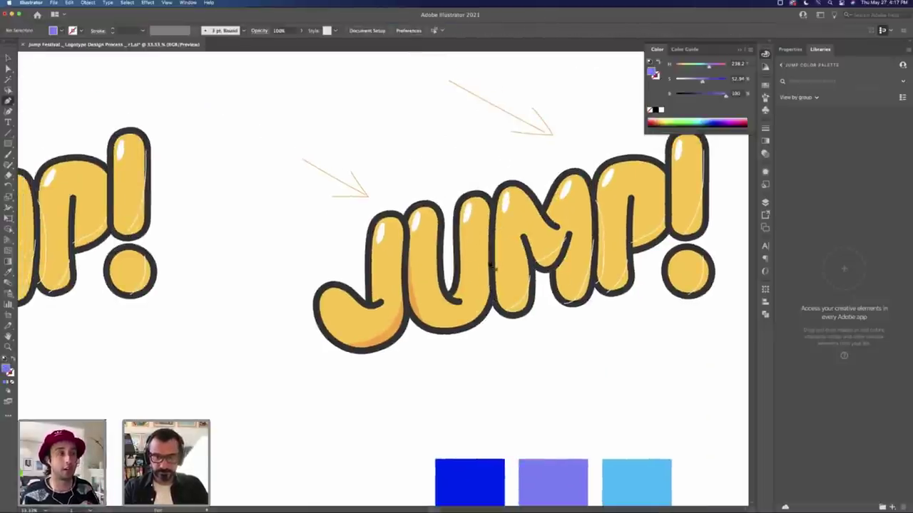
click(474, 326)
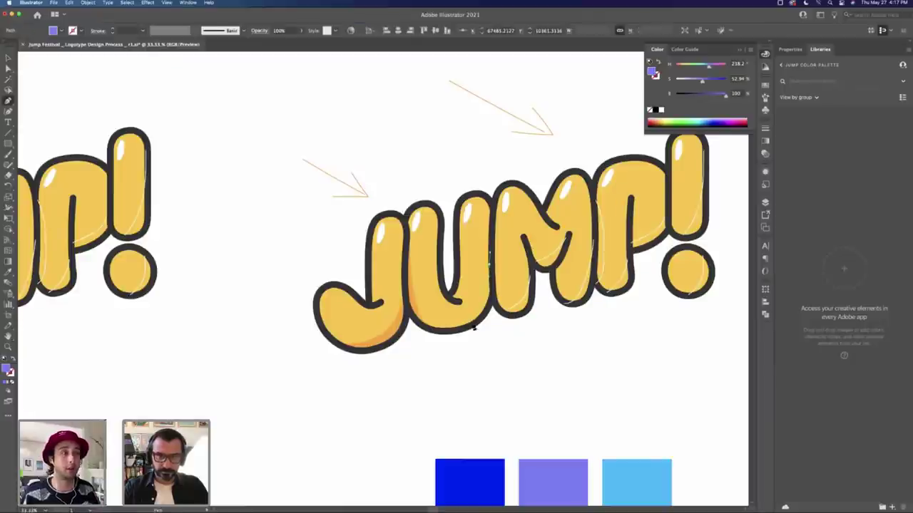
click(464, 326)
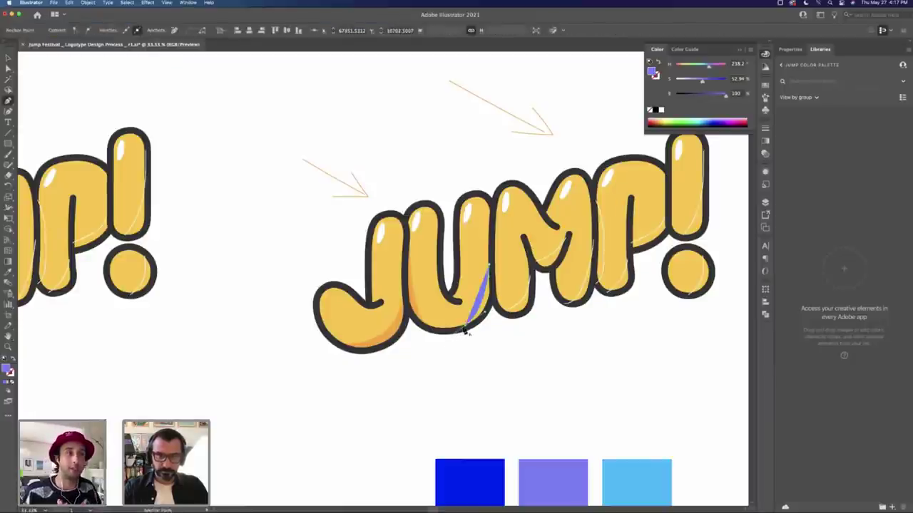
drag(497, 301, 482, 288)
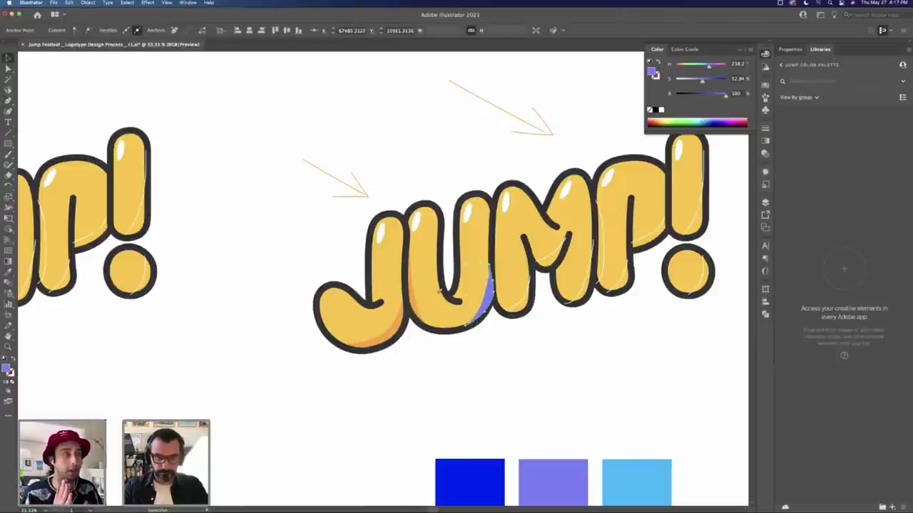
key(i)
click(418, 313)
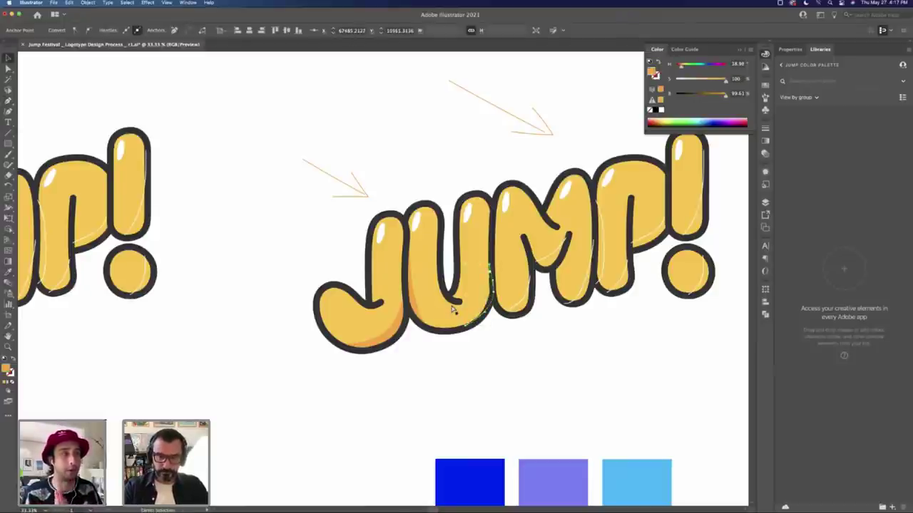
key(a)
click(518, 341)
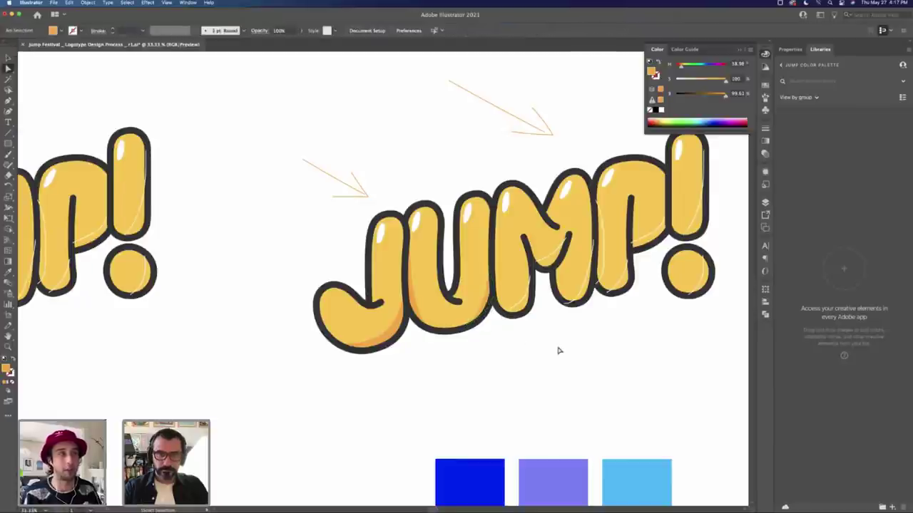
key(v)
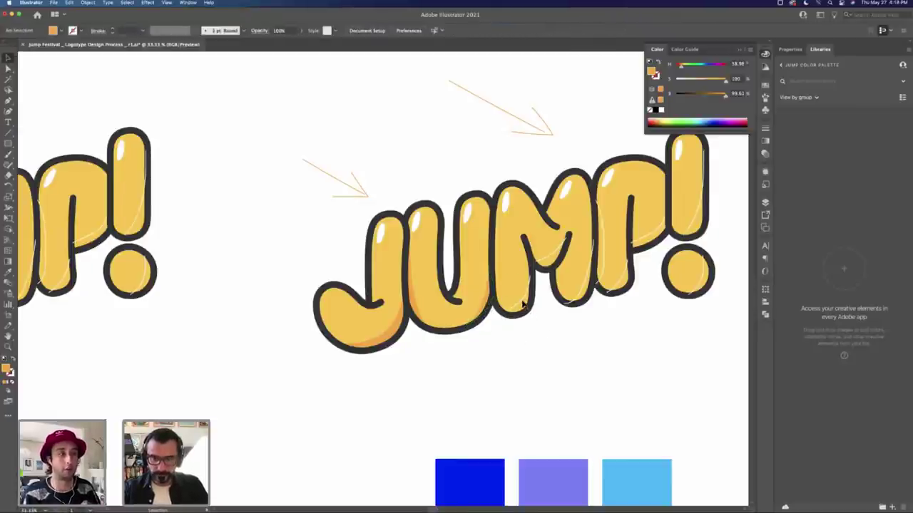
key(shift+x)
Step: Draw a closed shadow shape up the M's left stem and sample the orange shading onto it
key(p)
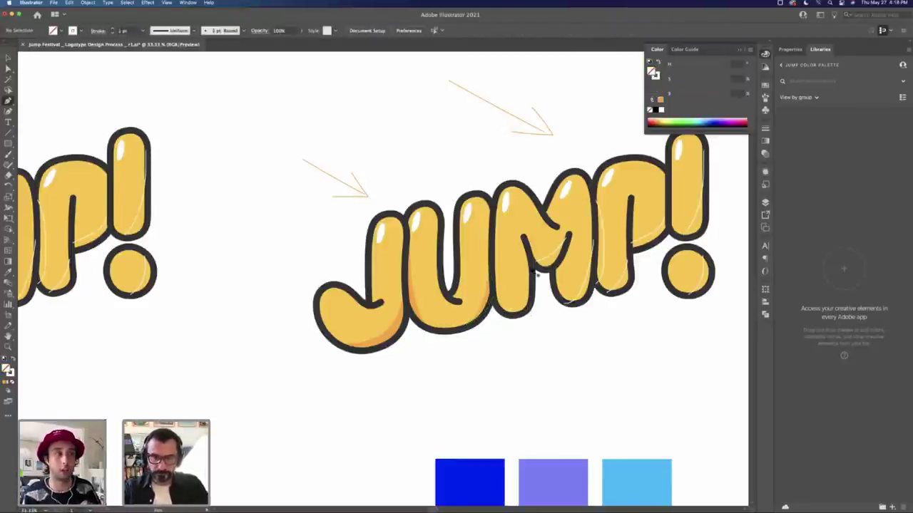
click(531, 270)
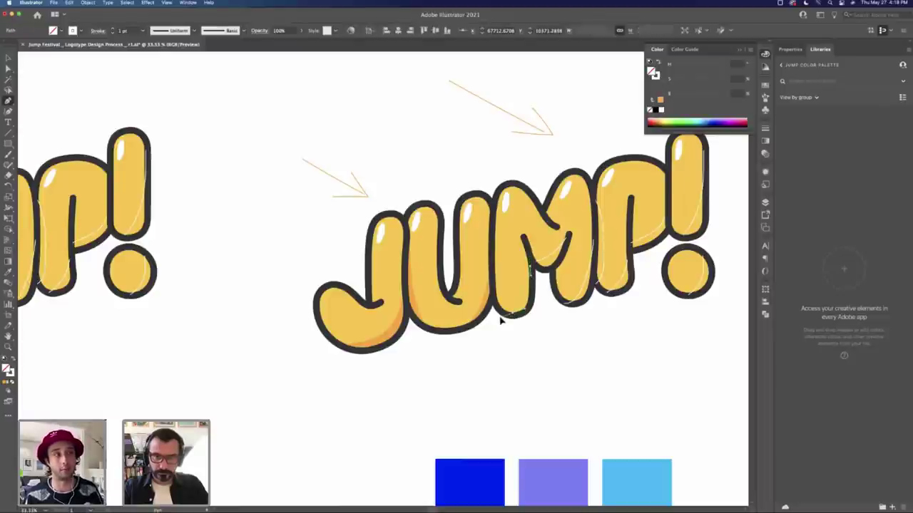
click(504, 320)
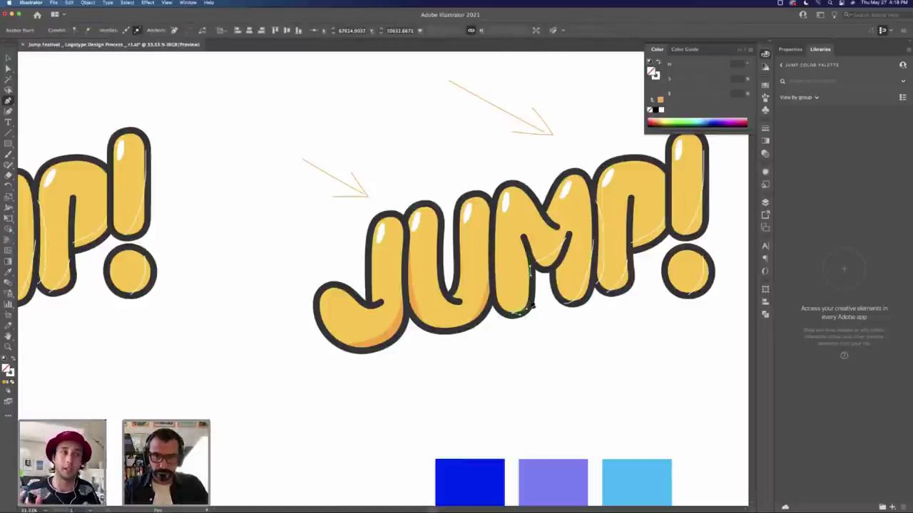
click(530, 303)
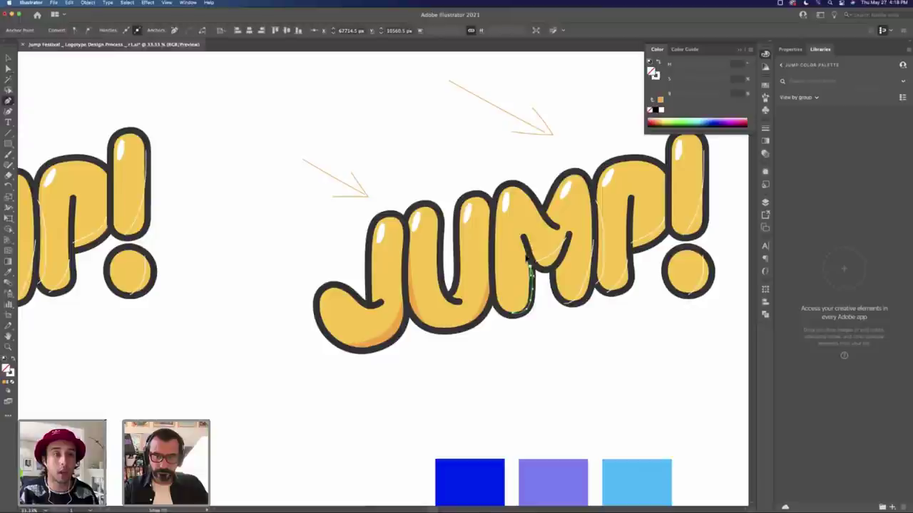
click(531, 268)
key(v)
key(i)
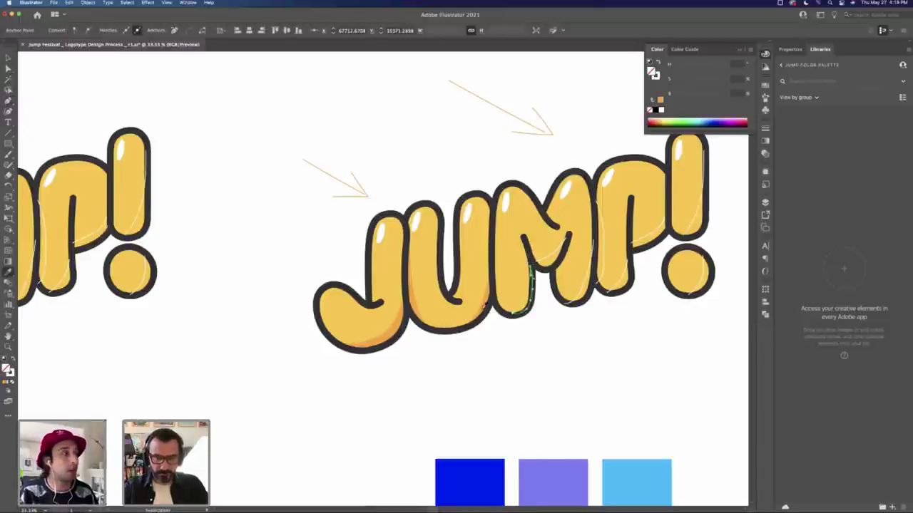
click(485, 302)
Step: Inspect the M's pieces and their anchor points
key(v)
click(507, 316)
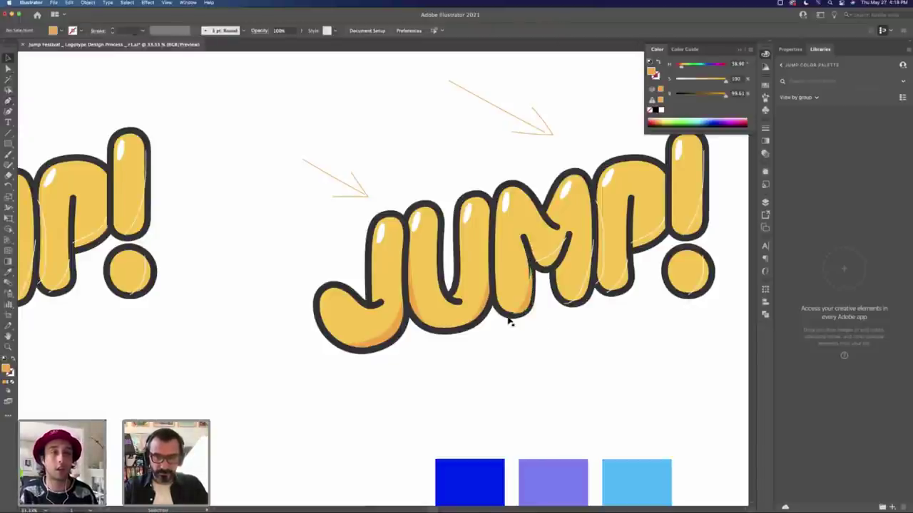
key(a)
click(507, 316)
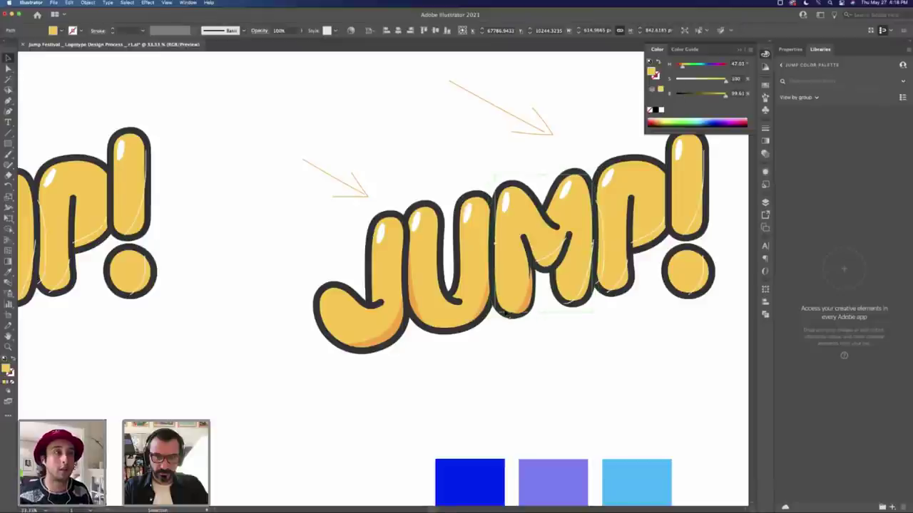
key(v)
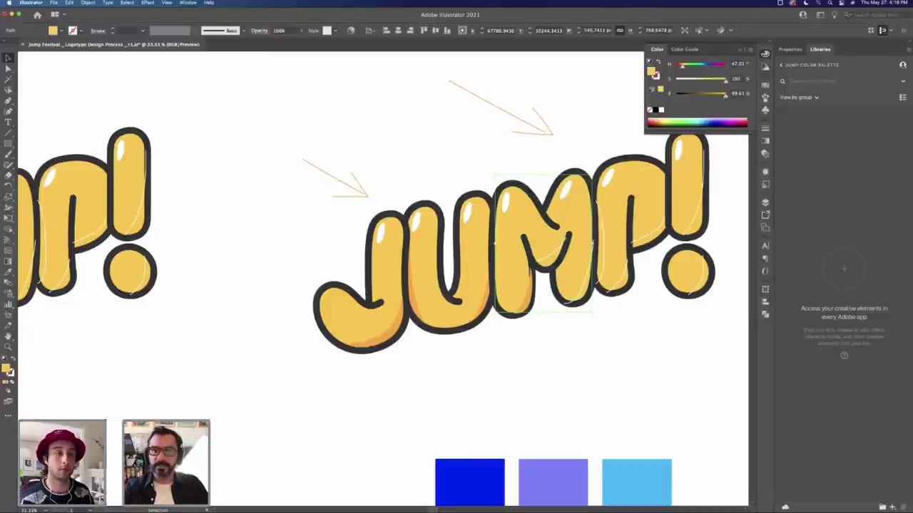
Step: Duplicate the light-blue square twice so the top row has five squares
click(558, 442)
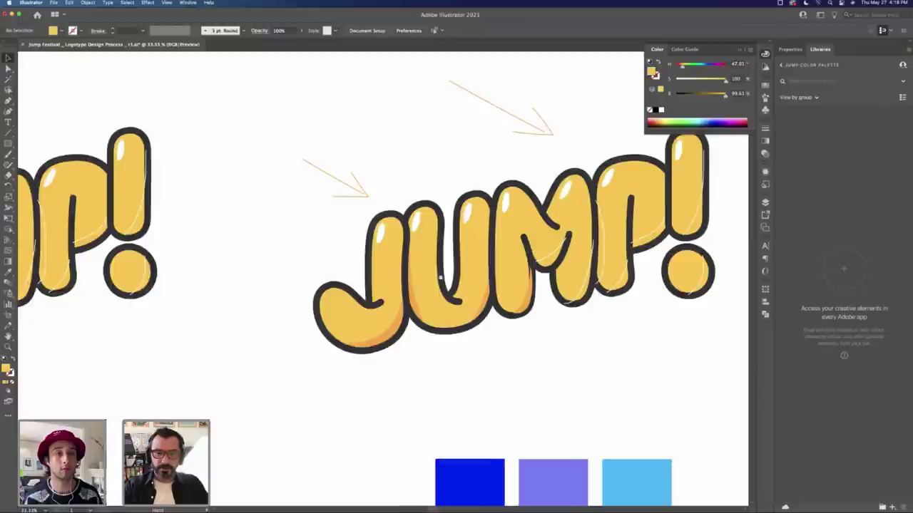
scroll(307, 268, down, 5)
scroll(306, 267, right, 3)
drag(525, 347, 606, 343)
key(ctrl+d)
click(603, 281)
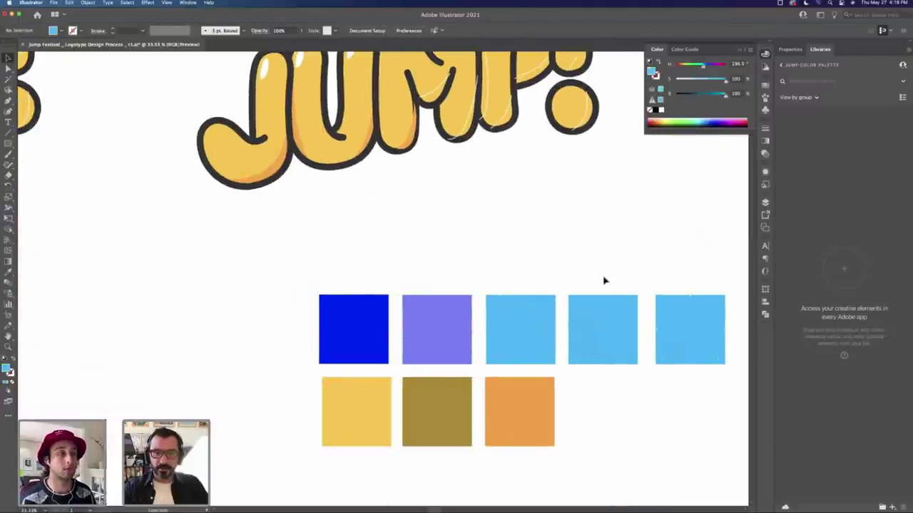
Step: Recolour the fourth square a medium blue
click(608, 318)
drag(703, 66, 717, 82)
click(653, 297)
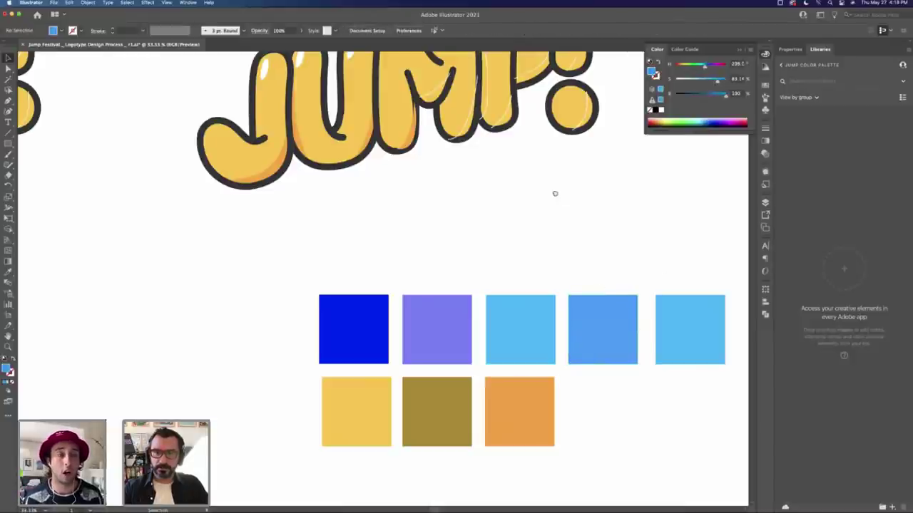
scroll(555, 193, up, 5)
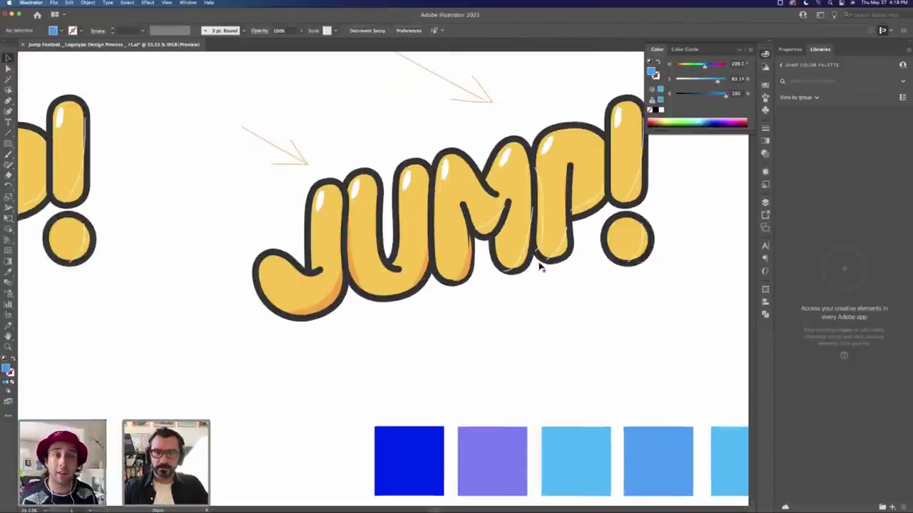
click(472, 274)
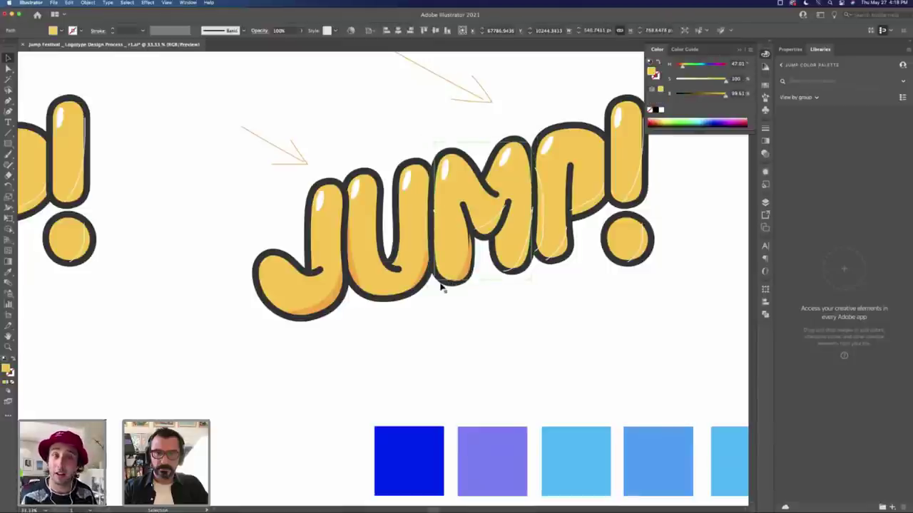
mouse_move(442, 288)
mouse_down()
mouse_move(474, 314)
mouse_move(443, 288)
mouse_move(476, 285)
mouse_move(446, 286)
mouse_up()
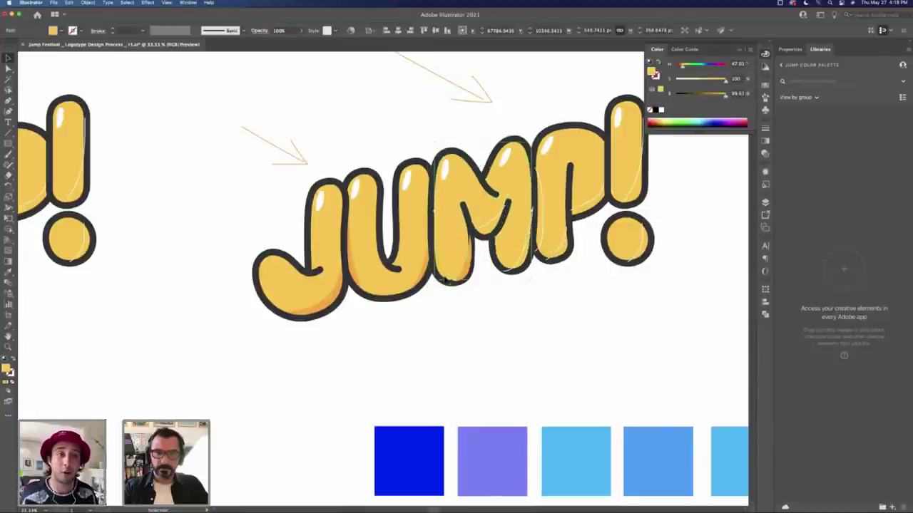
click(447, 287)
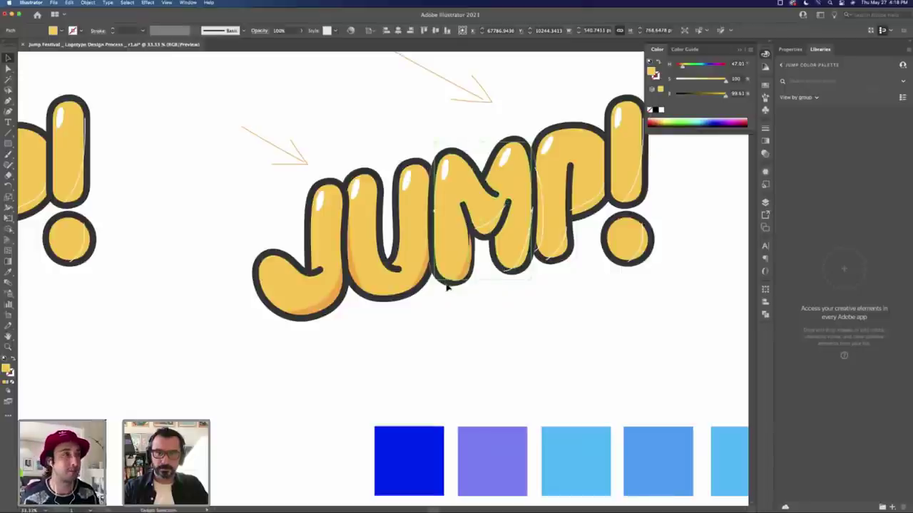
click(448, 287)
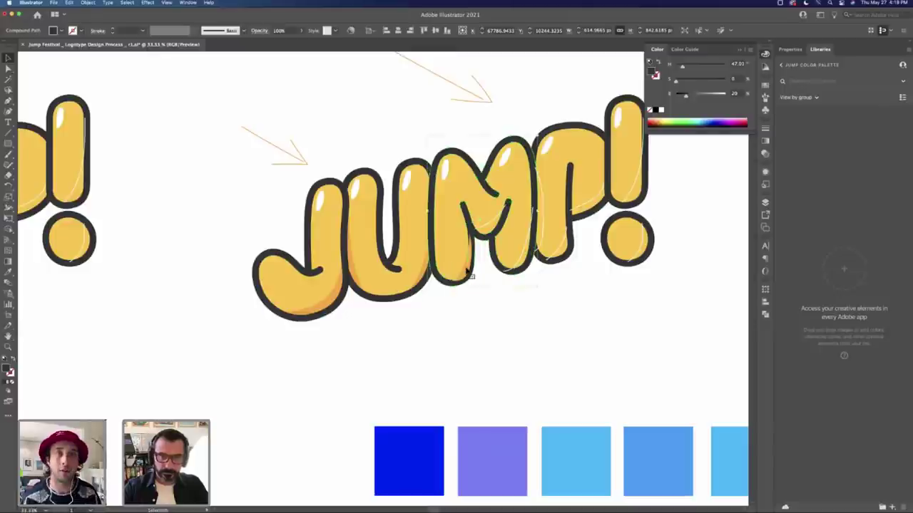
click(468, 268)
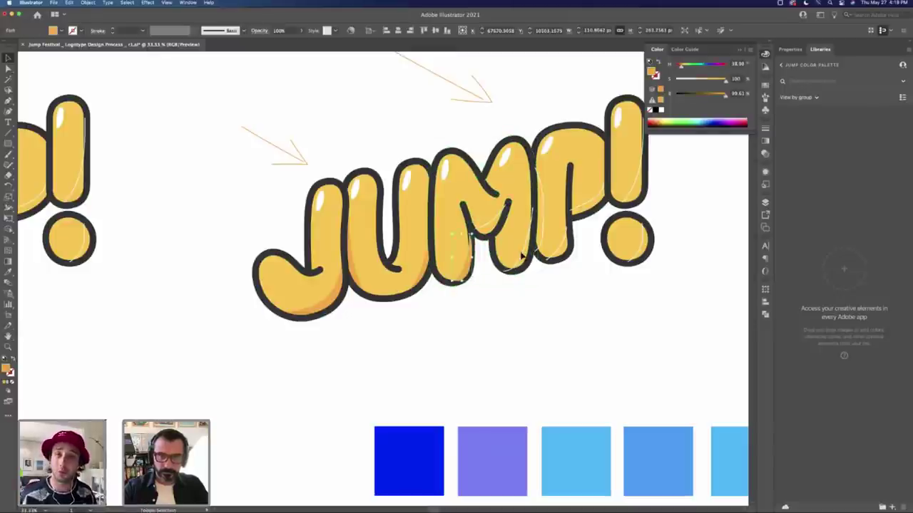
click(464, 182)
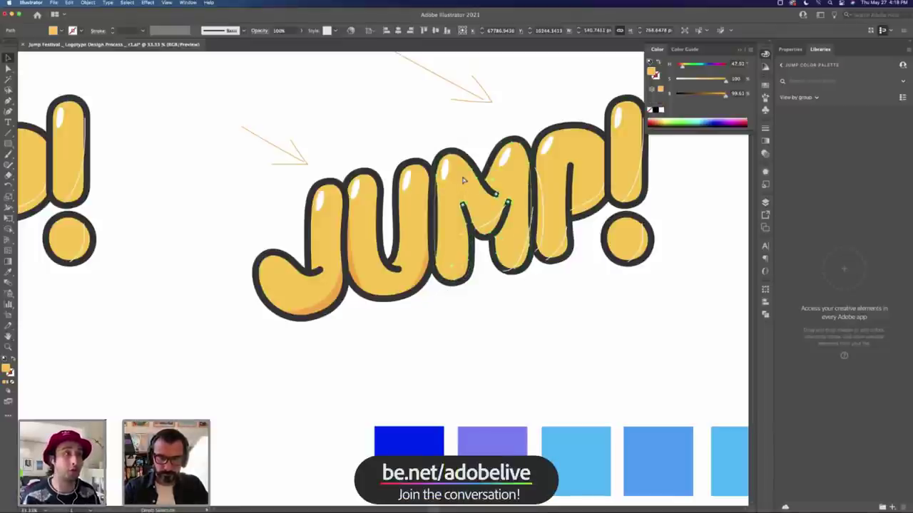
click(462, 273)
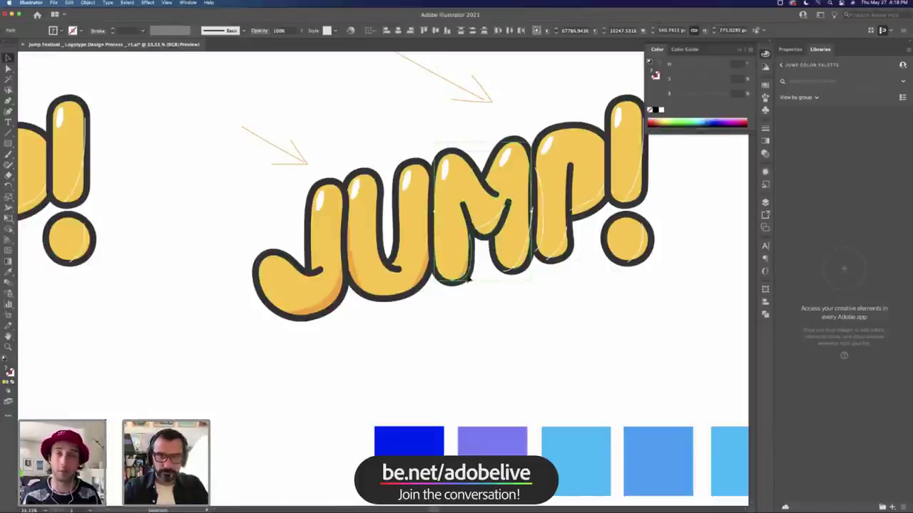
click(525, 324)
drag(548, 304, 487, 316)
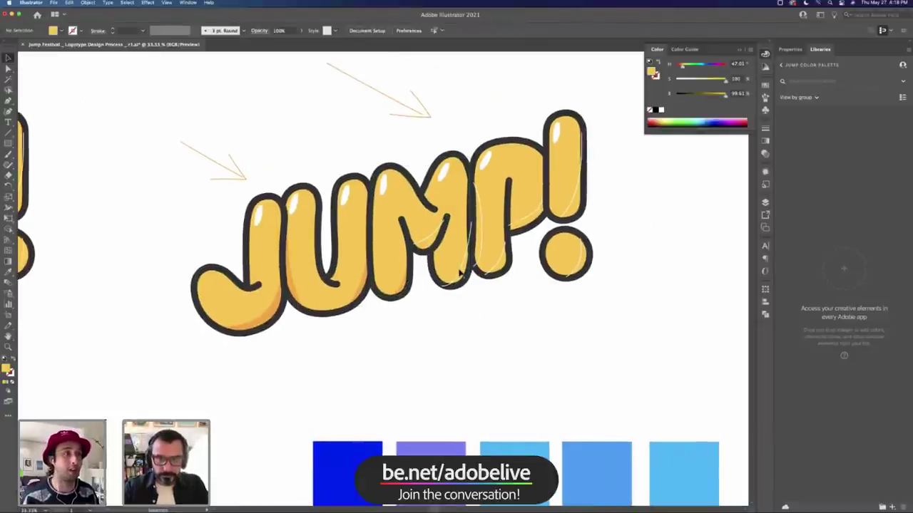
key(shift+x)
double_click(405, 288)
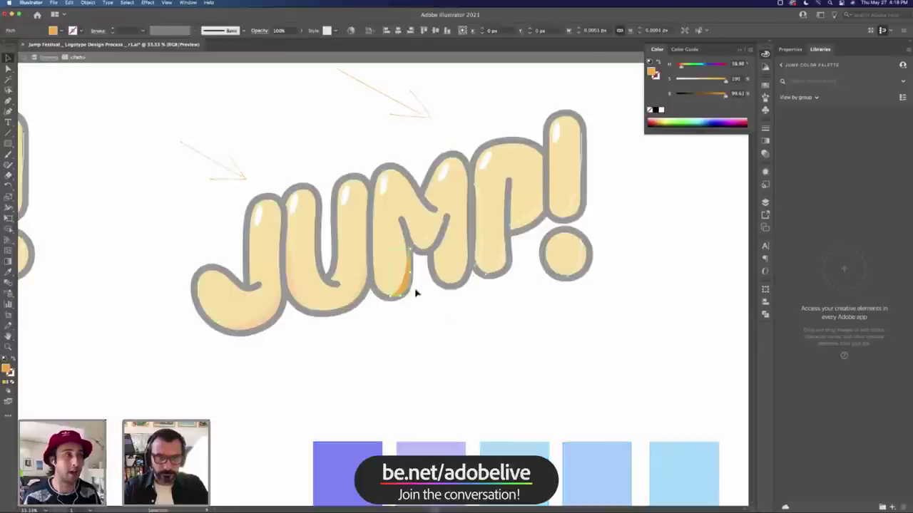
double_click(492, 306)
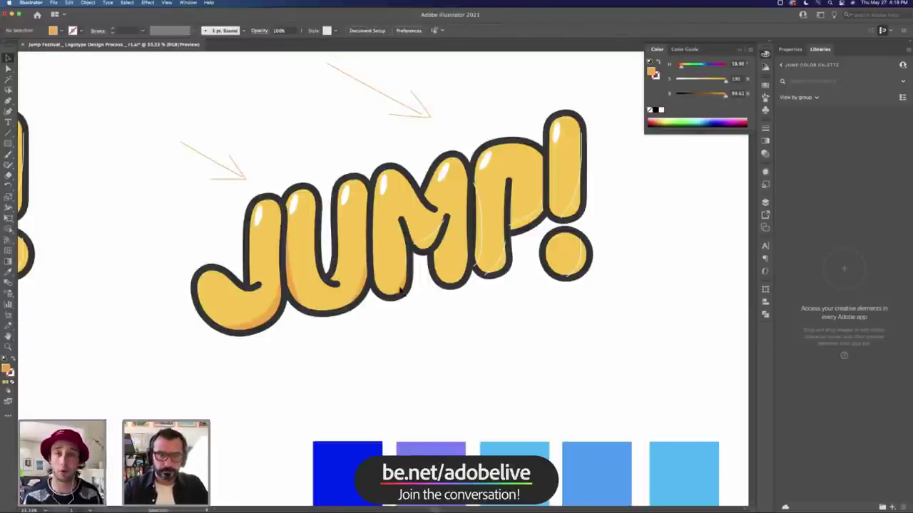
key(a)
click(399, 291)
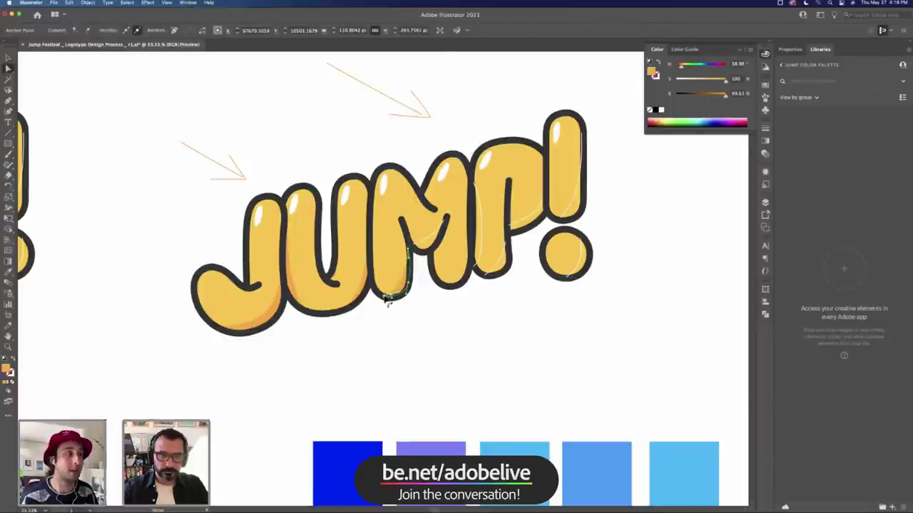
click(450, 306)
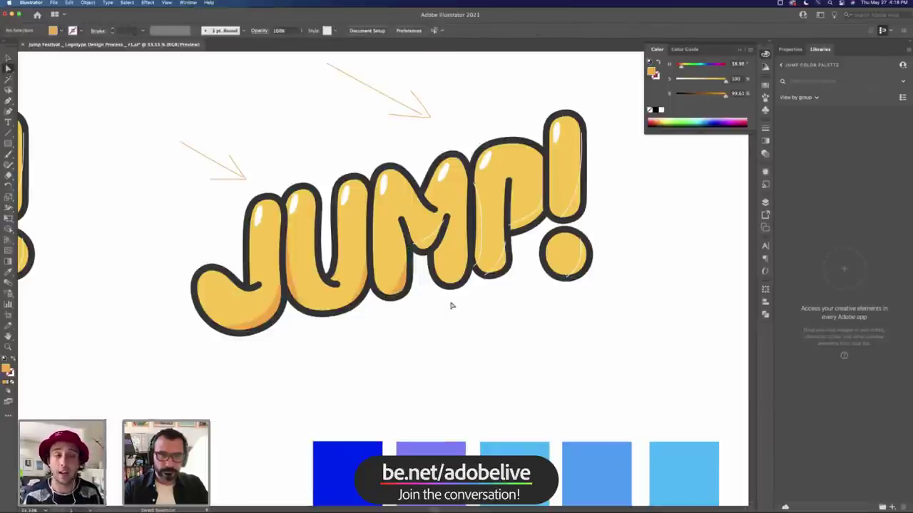
click(404, 286)
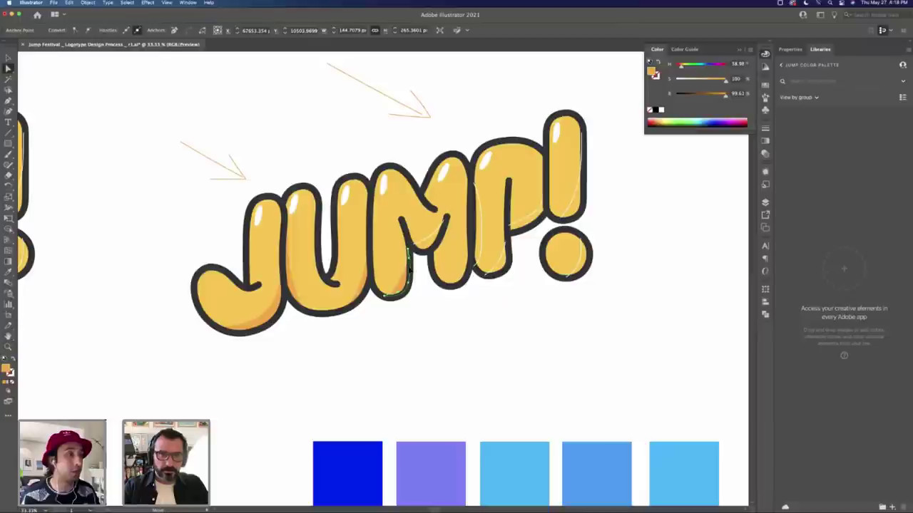
click(442, 306)
Step: Delete orange shadow pieces in the U and the M's left leg, undoing one deletion
scroll(436, 275, up, 2)
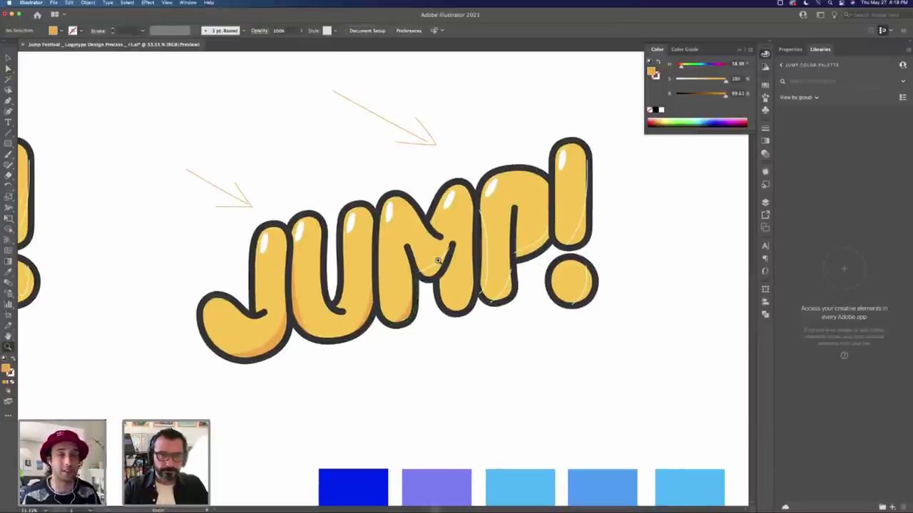
scroll(438, 260, up, 1)
click(333, 360)
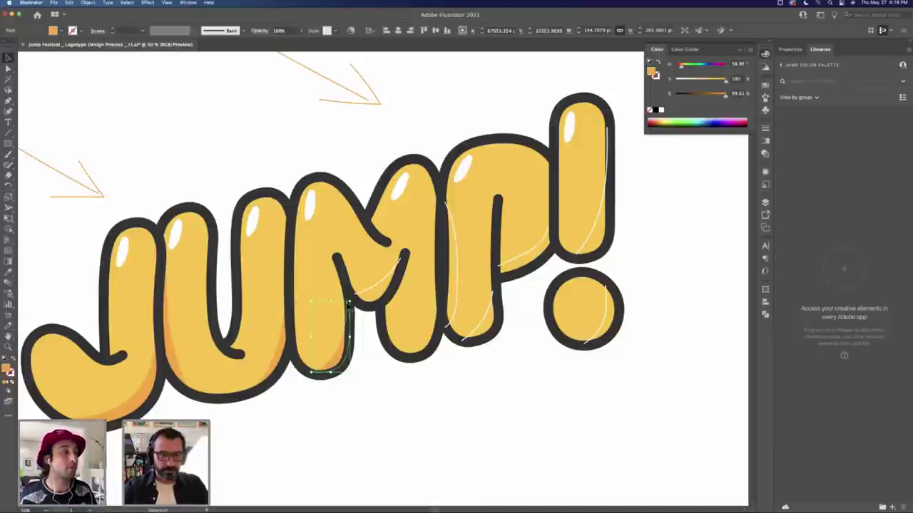
key(a)
key(v)
click(381, 368)
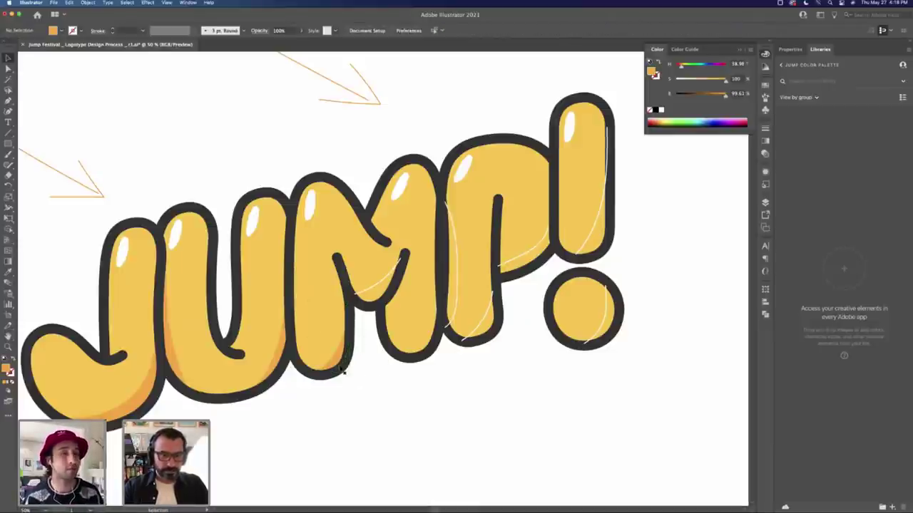
click(350, 368)
click(325, 353)
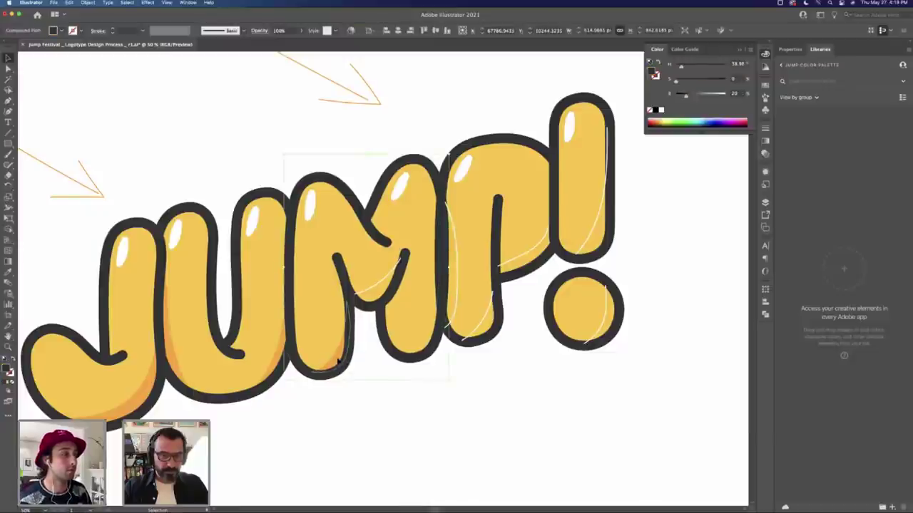
key(Delete)
click(343, 368)
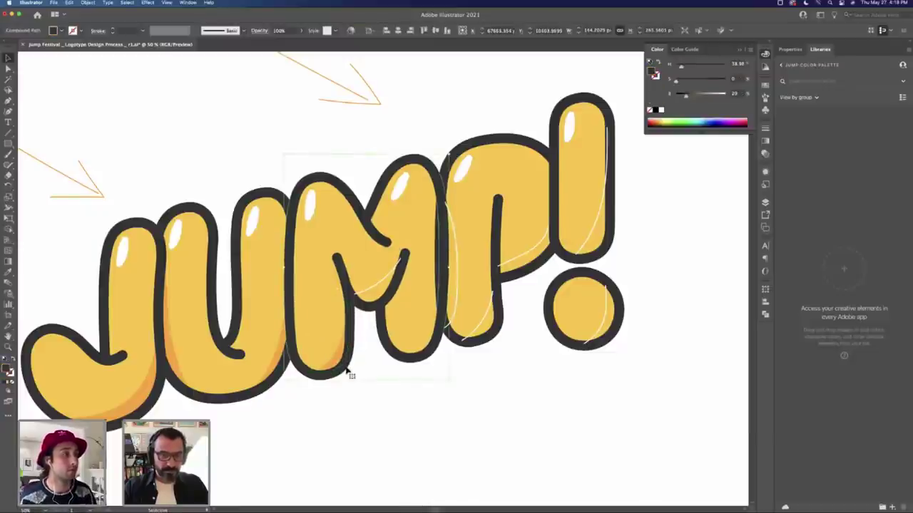
key(super+z)
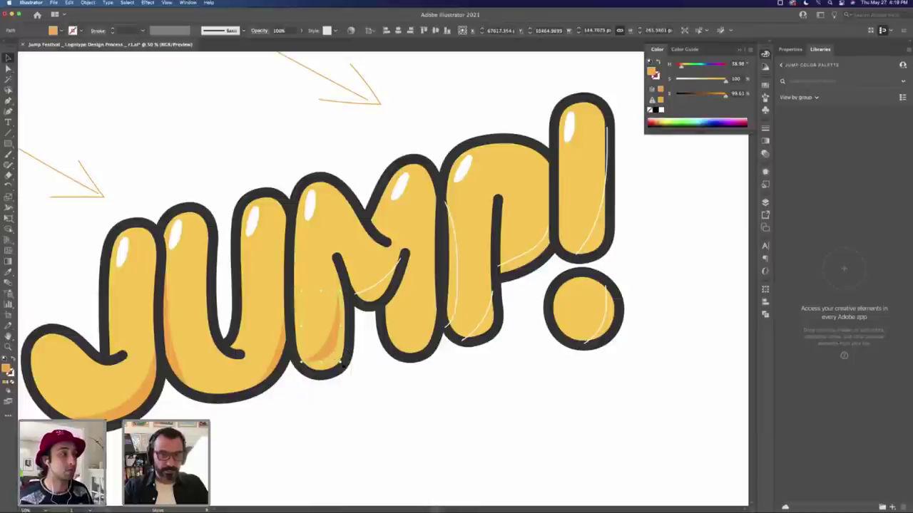
key(Delete)
Step: Check the M's outline and shadow paths, then nudge the U's orange shading shape
click(330, 352)
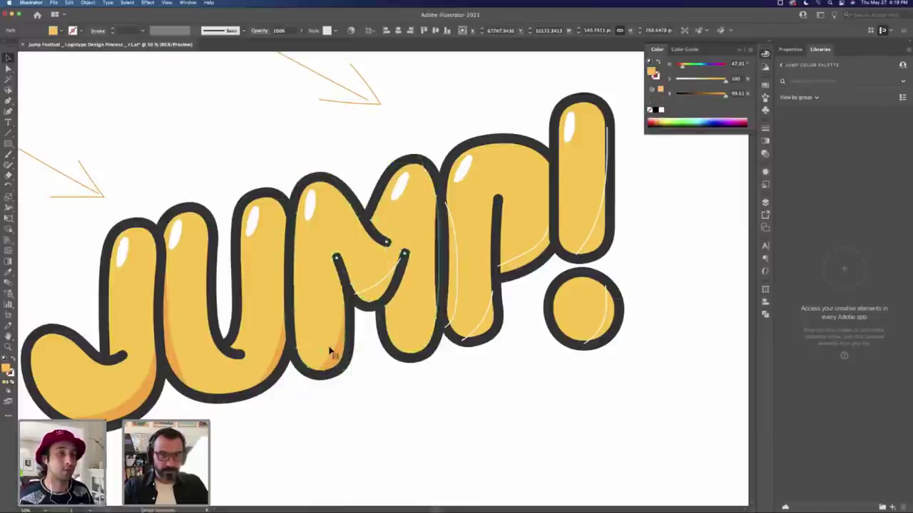
click(338, 360)
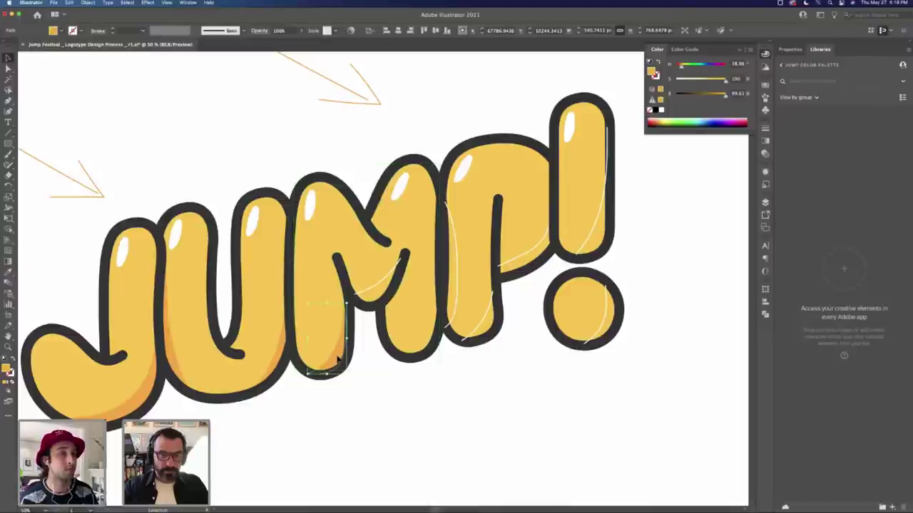
click(442, 331)
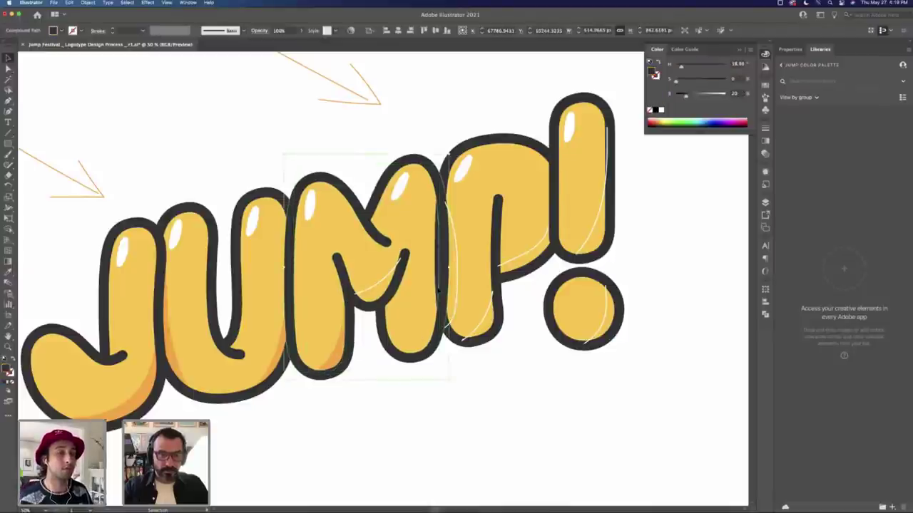
click(458, 408)
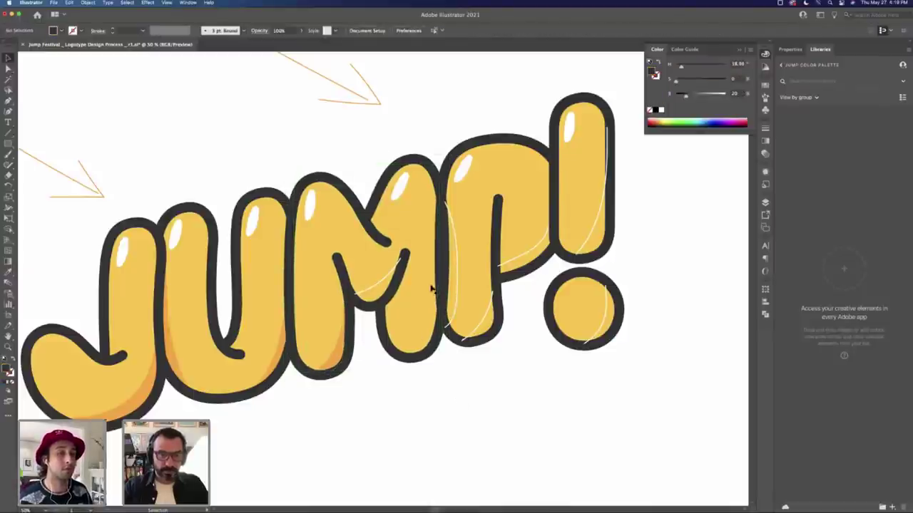
click(438, 349)
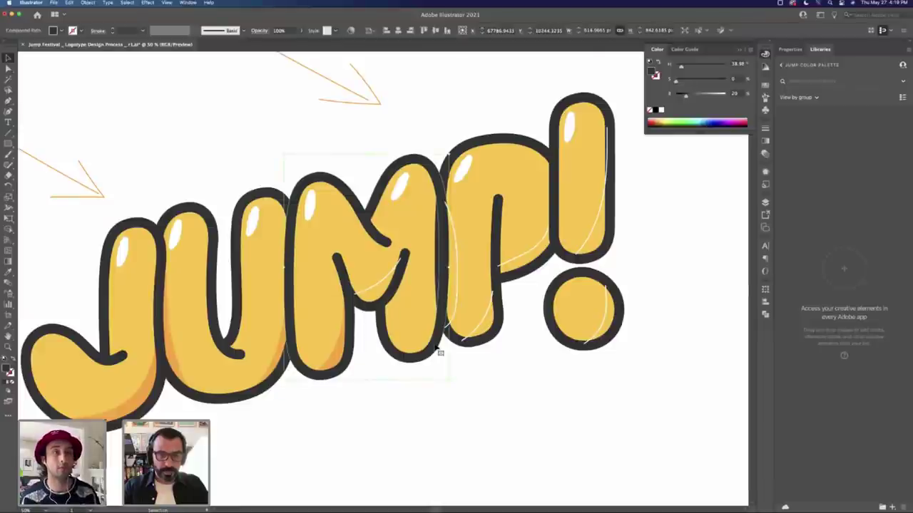
click(478, 368)
click(338, 361)
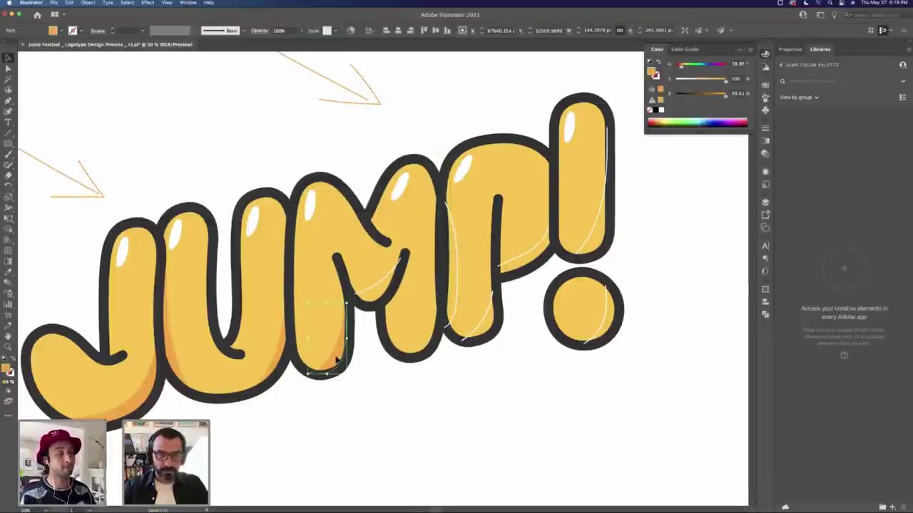
drag(338, 361, 343, 357)
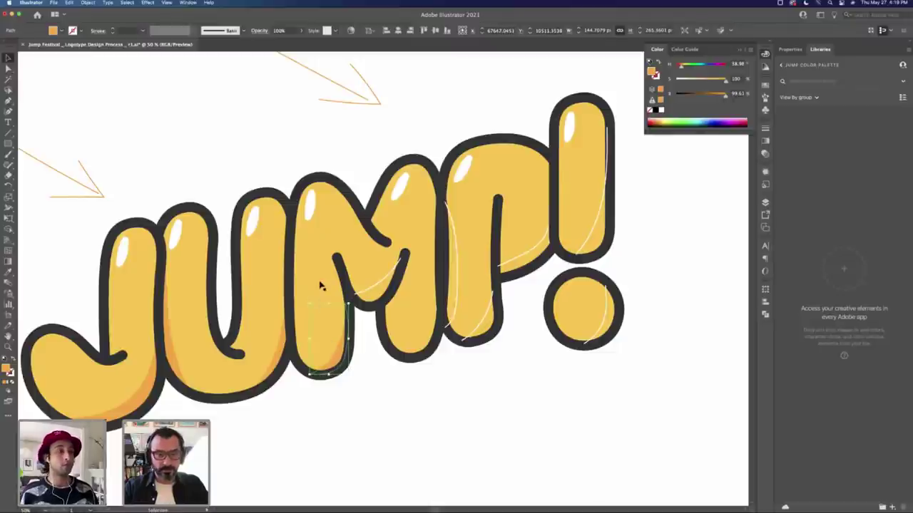
Step: In isolation mode, draw a new shadow path along the M's right stem, then exit isolation
double_click(338, 360)
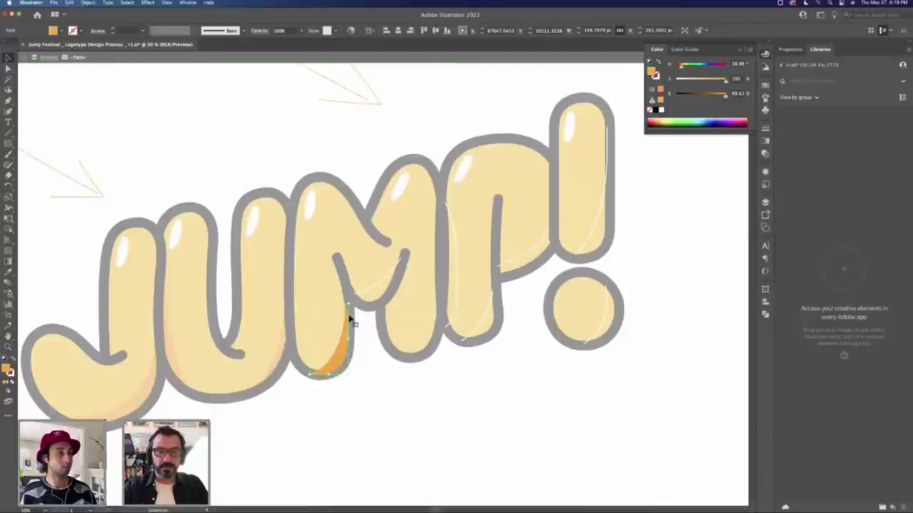
key(p)
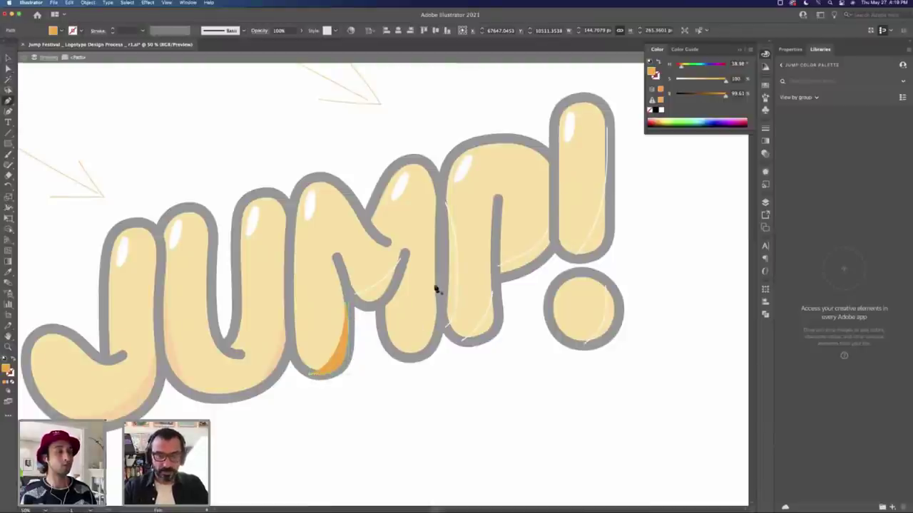
click(442, 281)
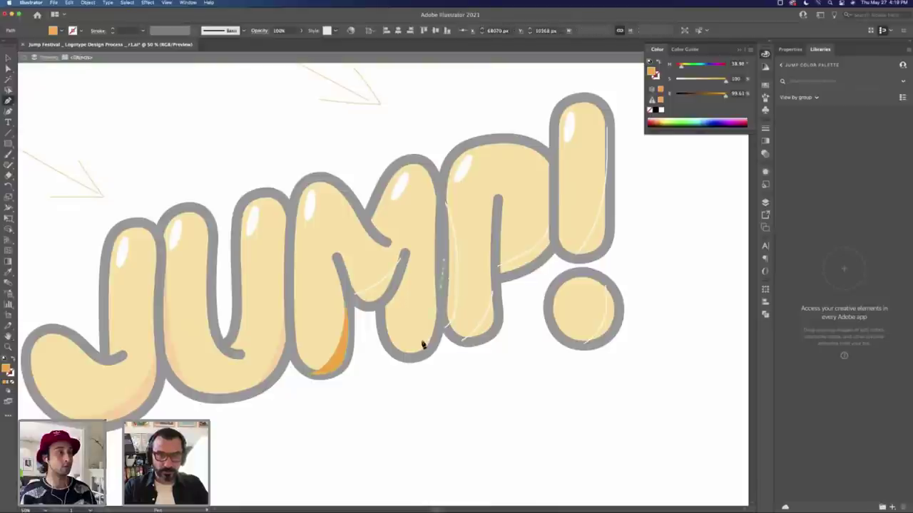
click(403, 360)
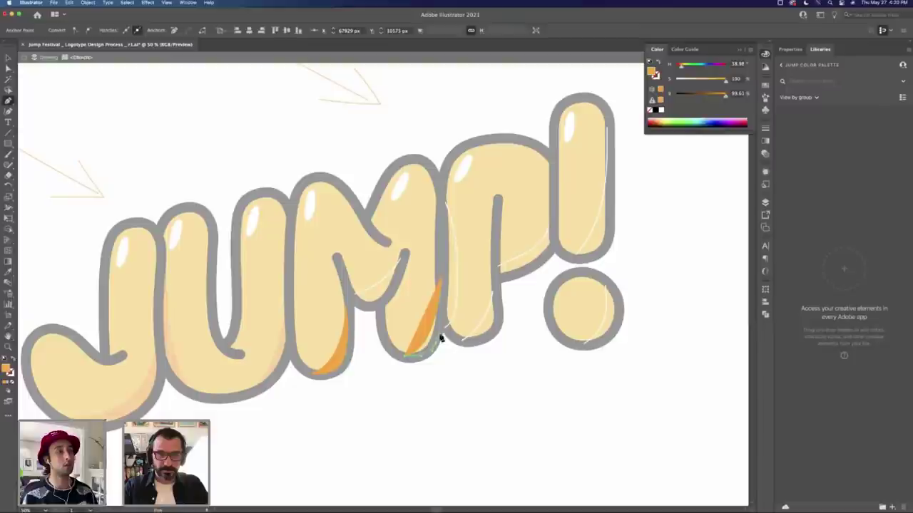
click(445, 286)
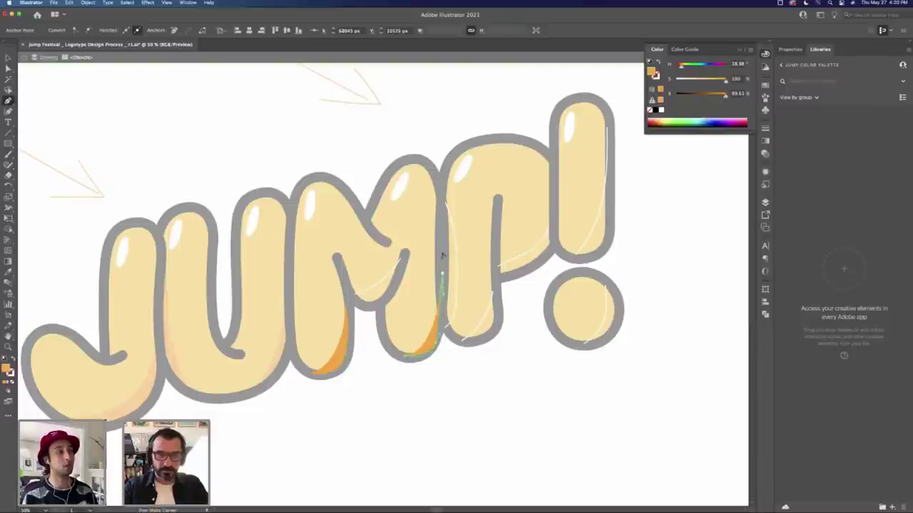
key(super+z)
mouse_move(442, 291)
mouse_down()
mouse_move(440, 279)
mouse_move(437, 303)
mouse_up()
key(v)
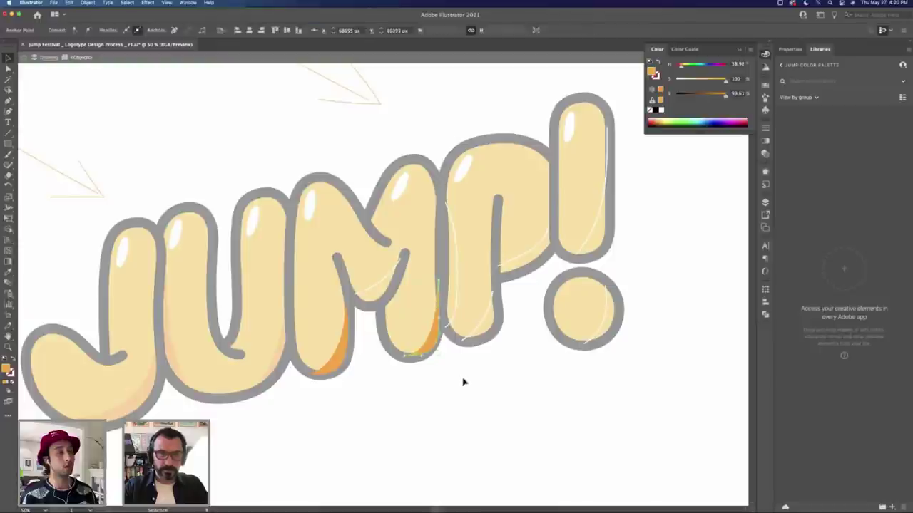
key(Escape)
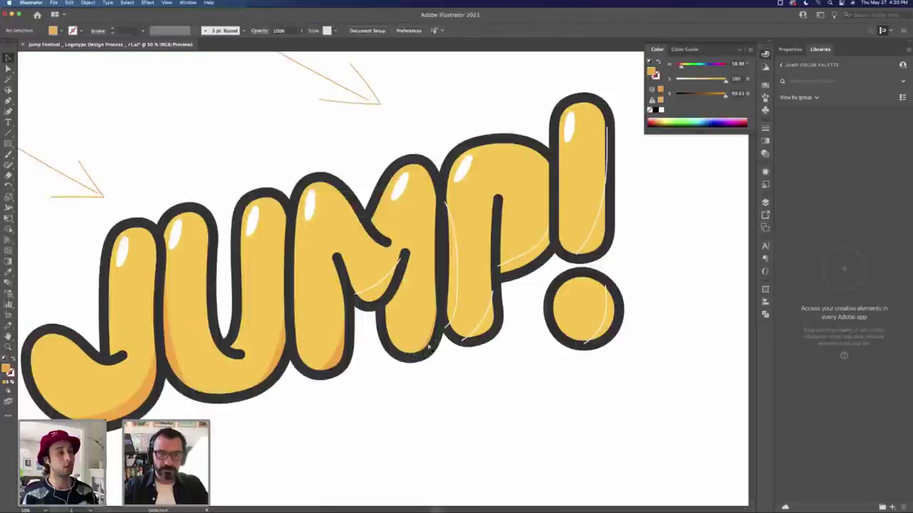
Step: Inspect anchors on the M's lower-right curve and re-isolate the M's orange shading path
key(a)
click(408, 360)
click(420, 355)
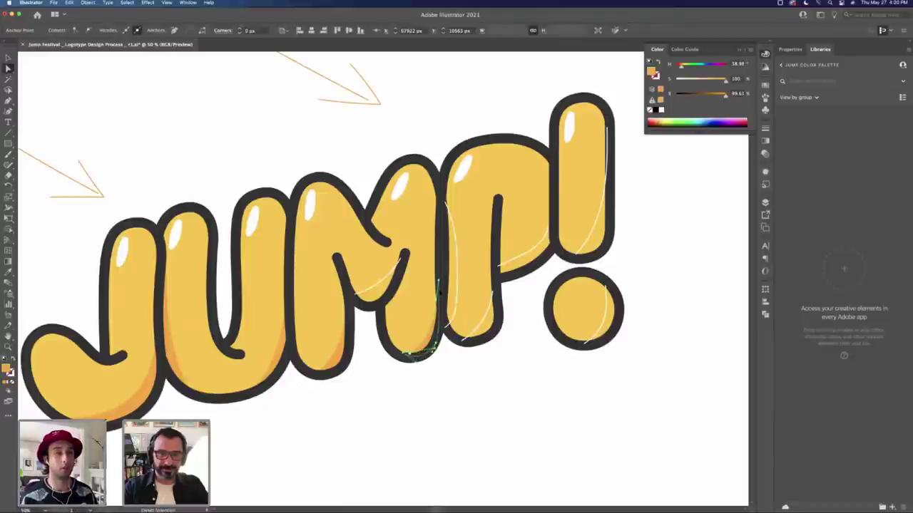
click(437, 296)
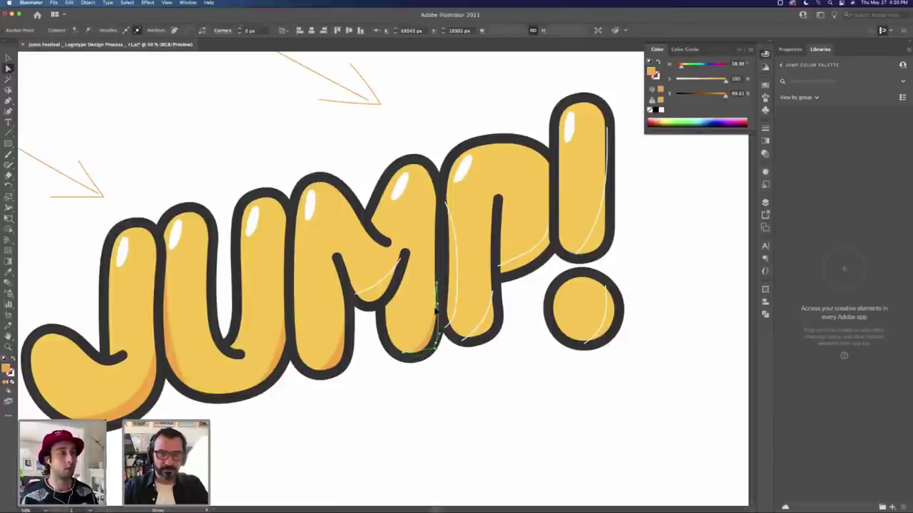
shift+click(435, 349)
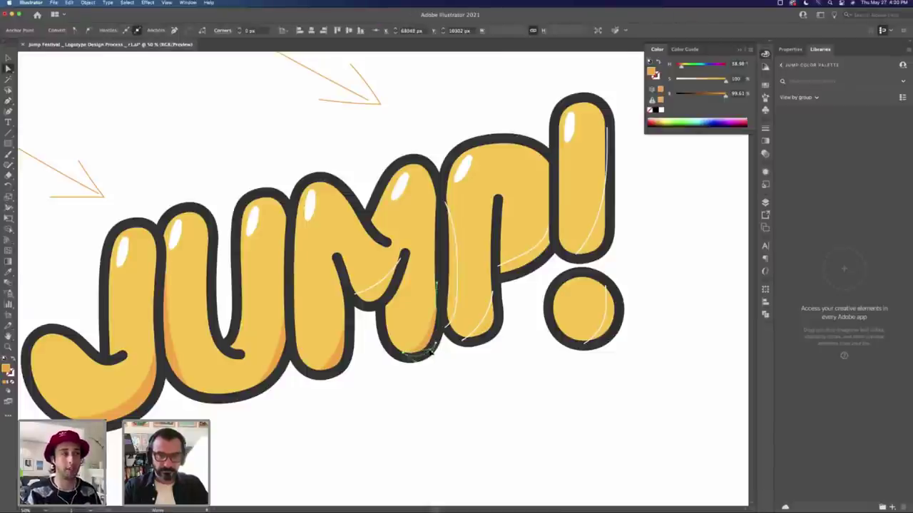
click(463, 368)
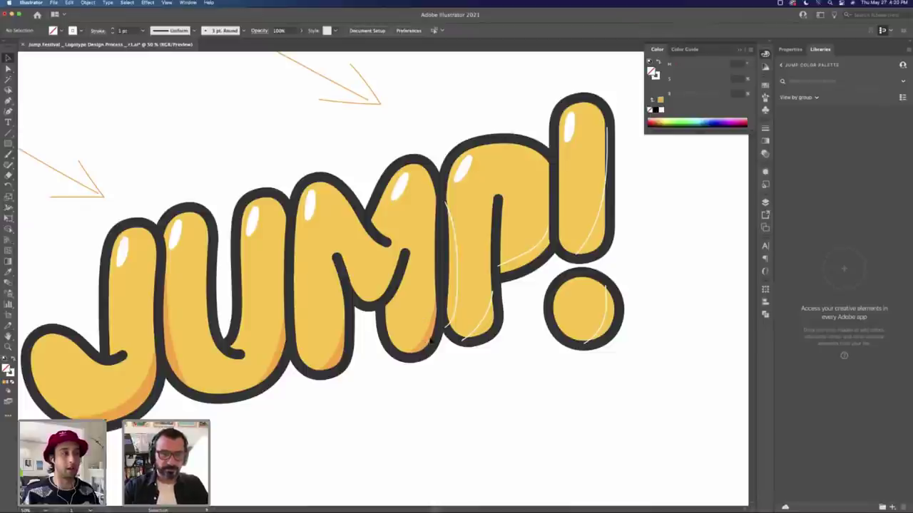
double_click(431, 340)
double_click(438, 357)
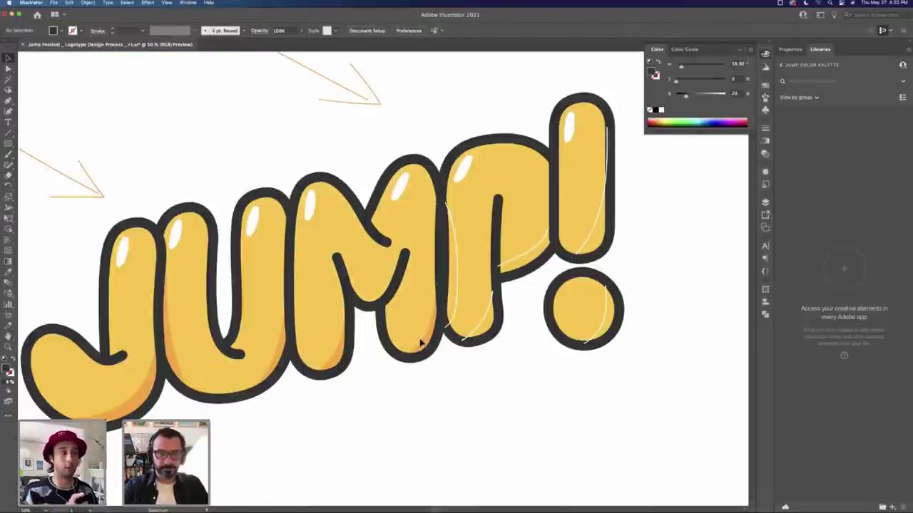
double_click(422, 344)
key(p)
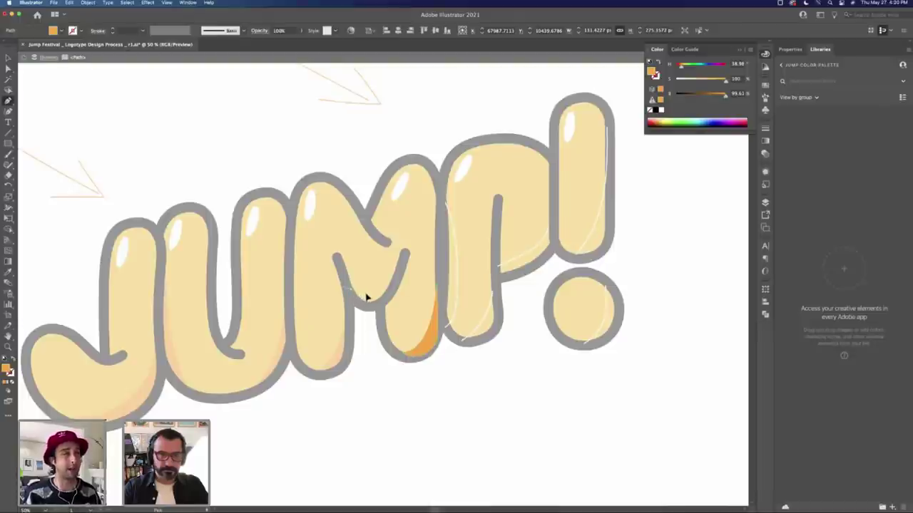
Step: Draw a curved shadow shape inside the M and exit isolation mode
click(368, 298)
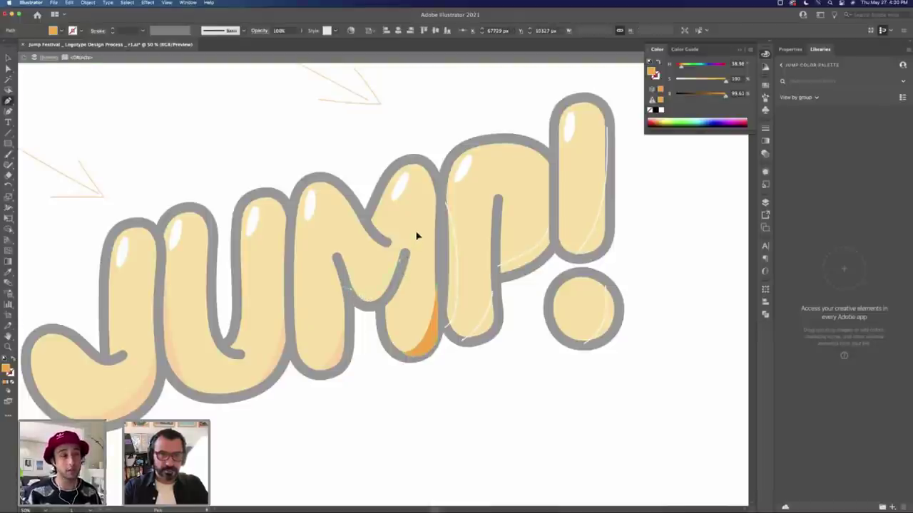
click(401, 262)
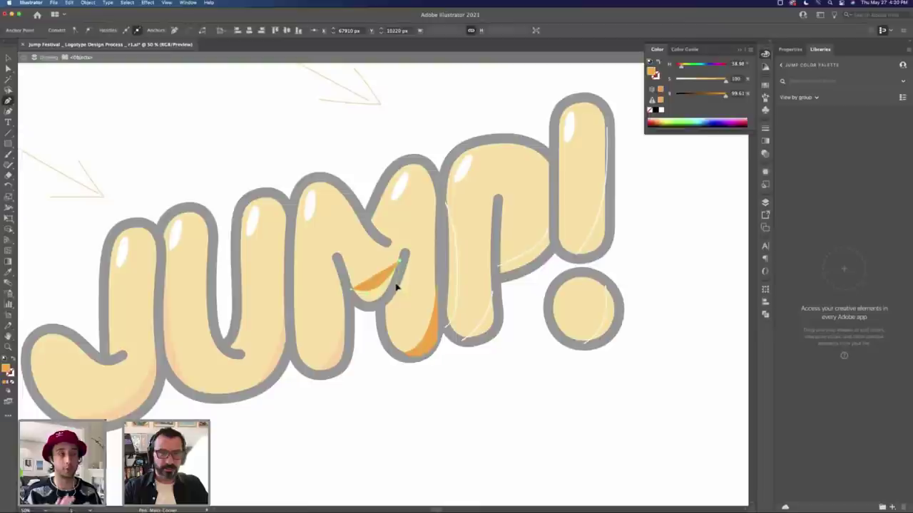
drag(360, 310, 350, 297)
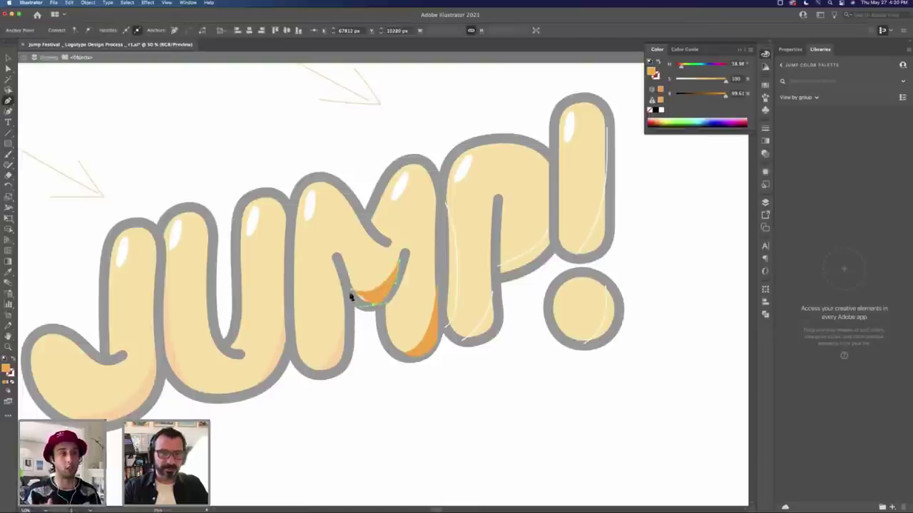
key(v)
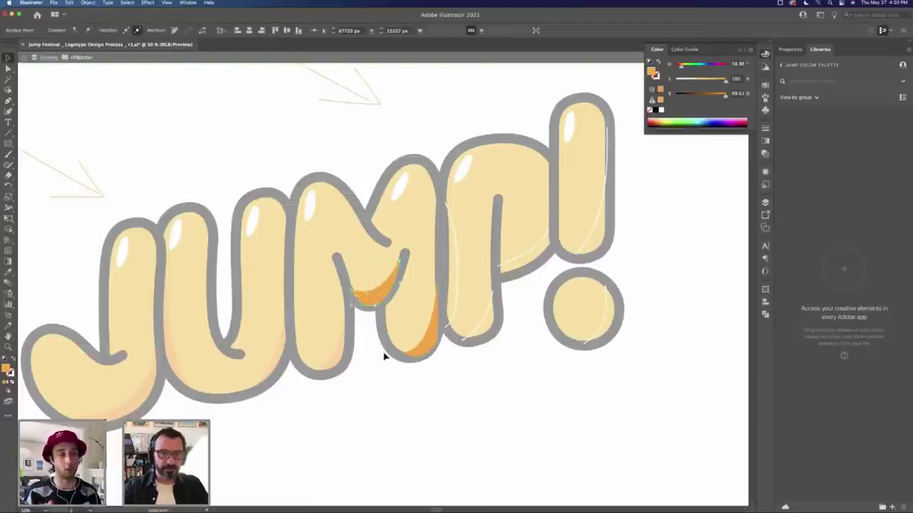
double_click(405, 373)
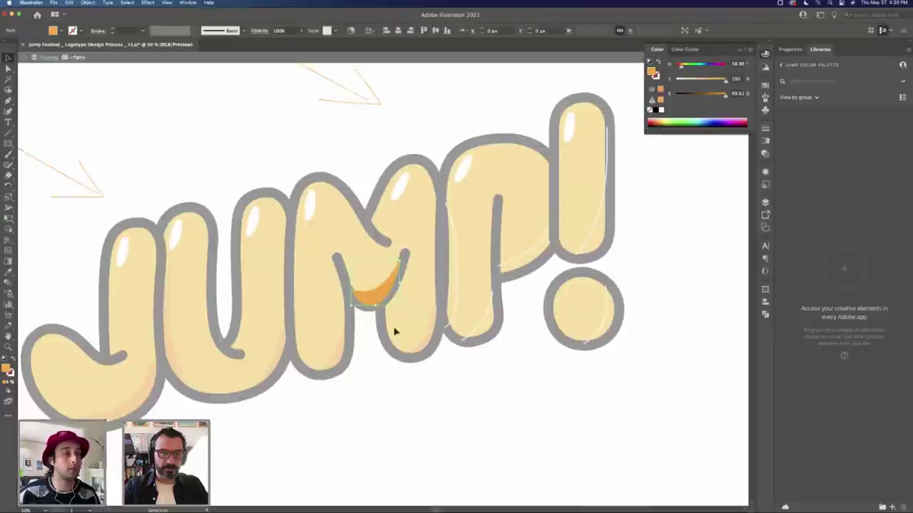
Step: Try moving the orange shape inside the M, undo it, and exit isolation again
double_click(376, 296)
drag(378, 300, 524, 362)
key(super+z)
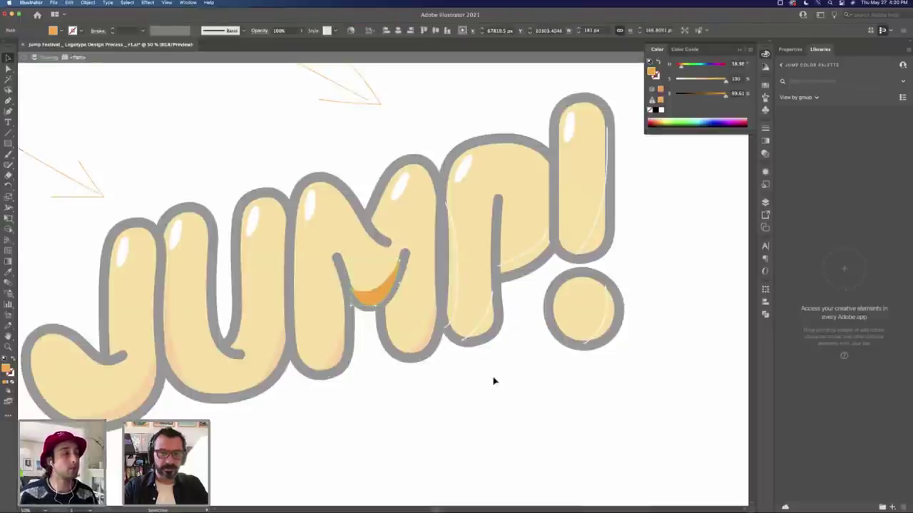
double_click(485, 376)
Step: Check the M's inner shadow curve, then zoom out to the whole wordmark
key(a)
click(364, 294)
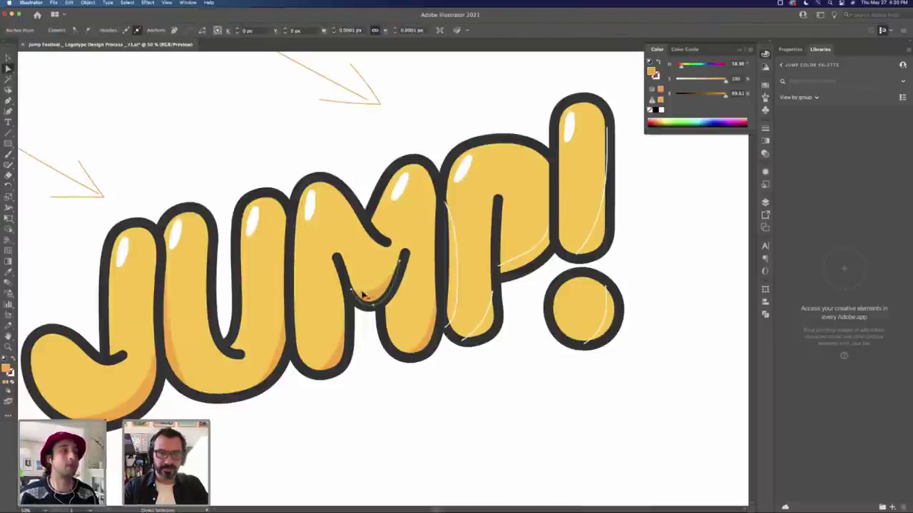
click(365, 303)
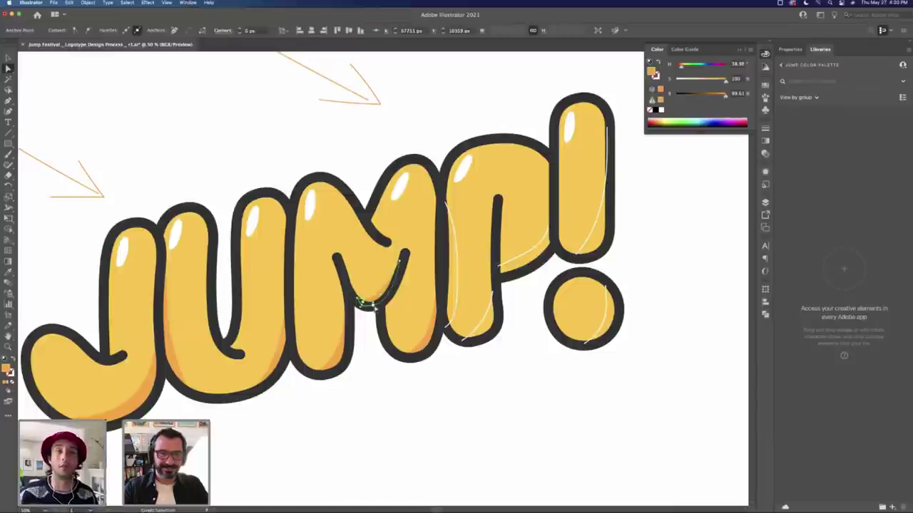
click(472, 359)
key(z)
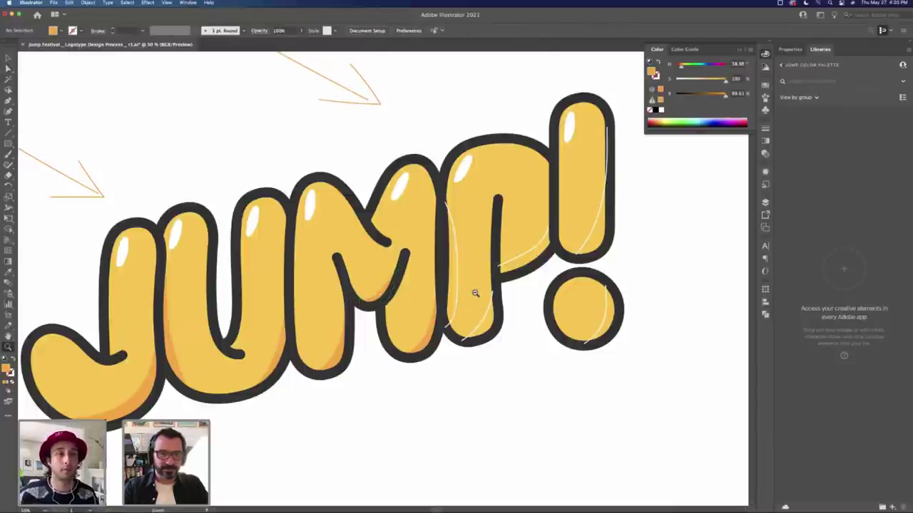
alt+click(475, 293)
Step: Zoom in on the P and draw a closed shadow shape down its left stem
scroll(428, 285, up, 3)
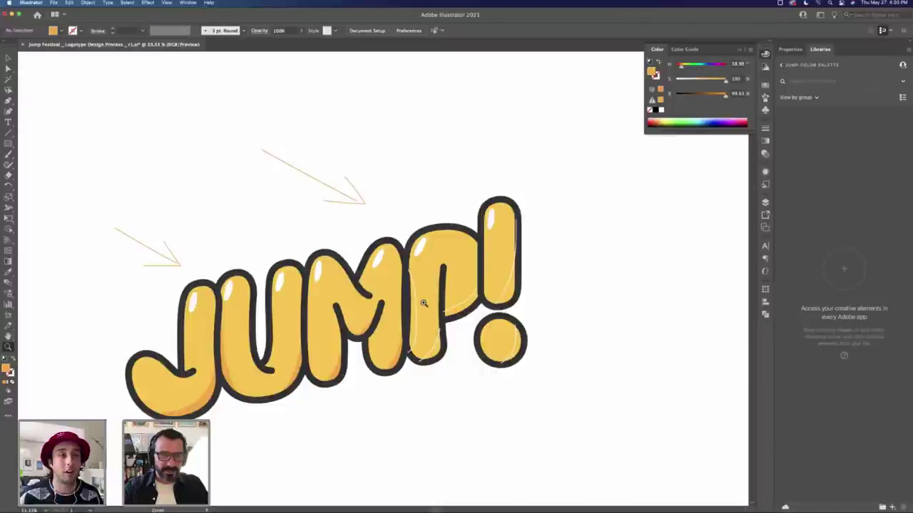
click(424, 303)
key(v)
click(371, 283)
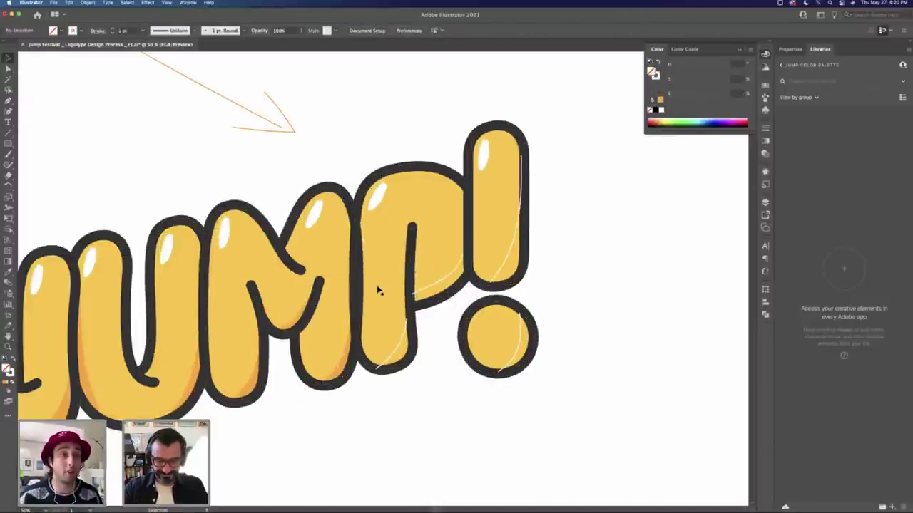
key(p)
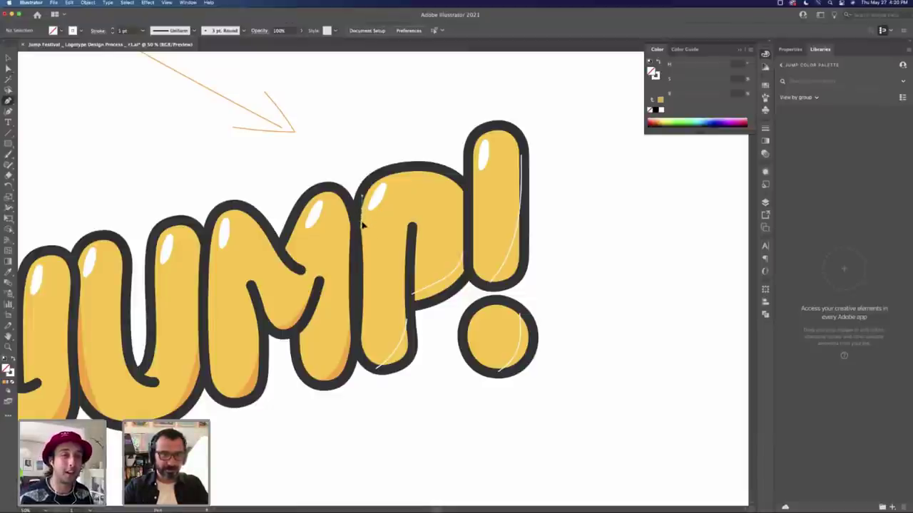
click(362, 374)
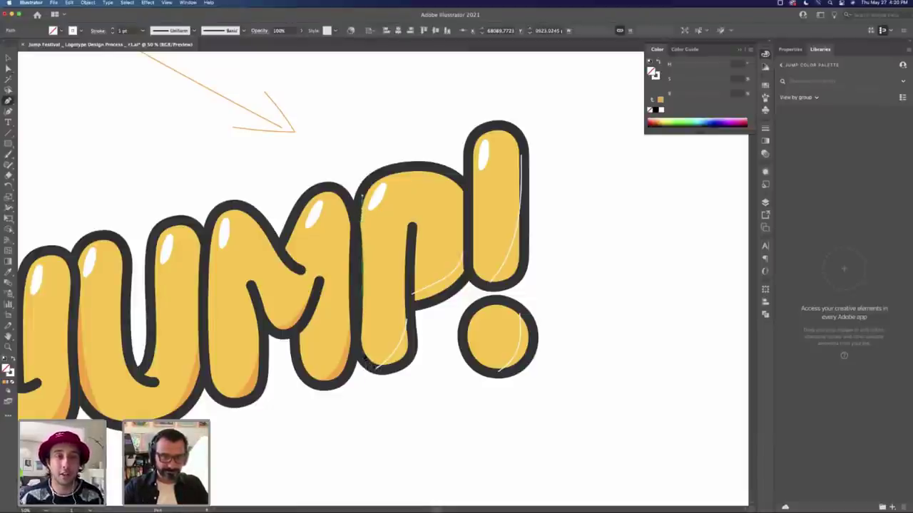
click(350, 390)
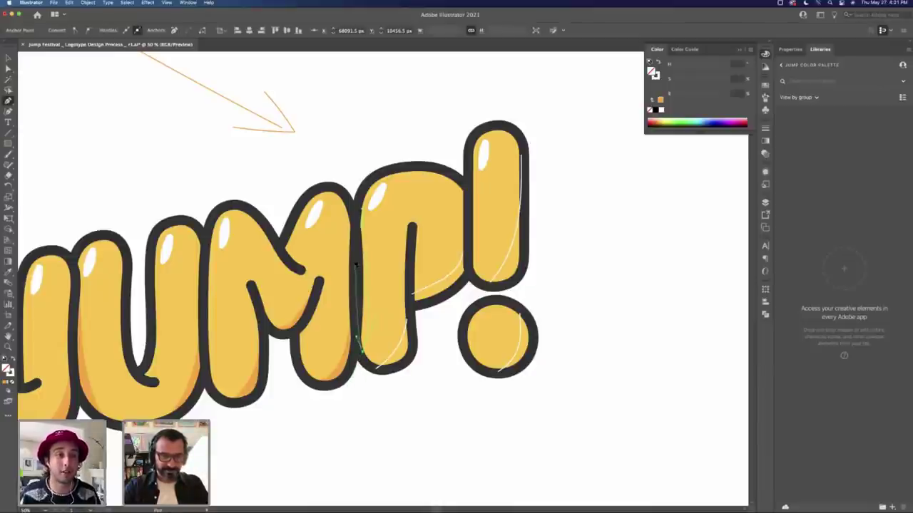
click(360, 212)
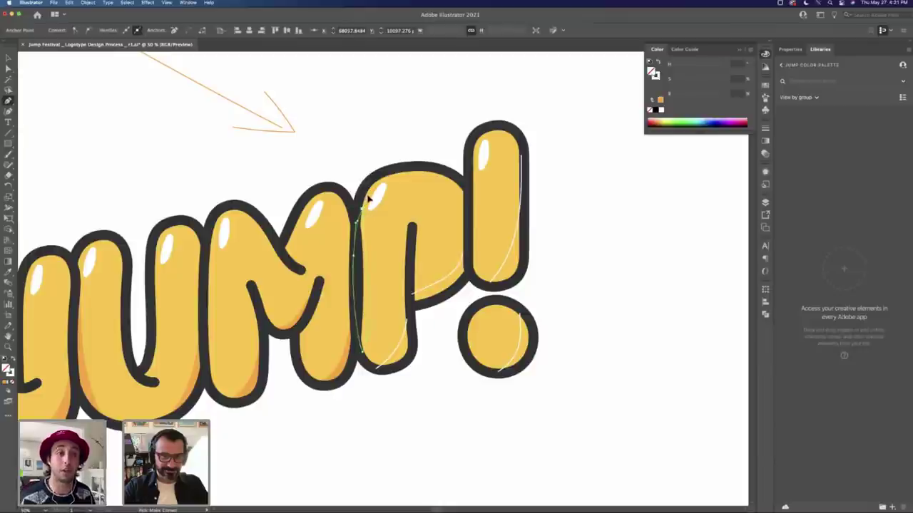
click(365, 202)
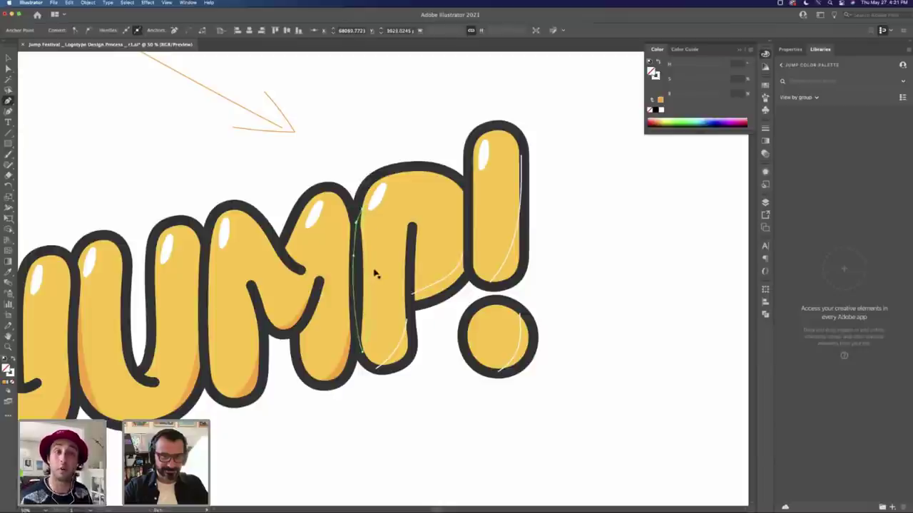
click(356, 354)
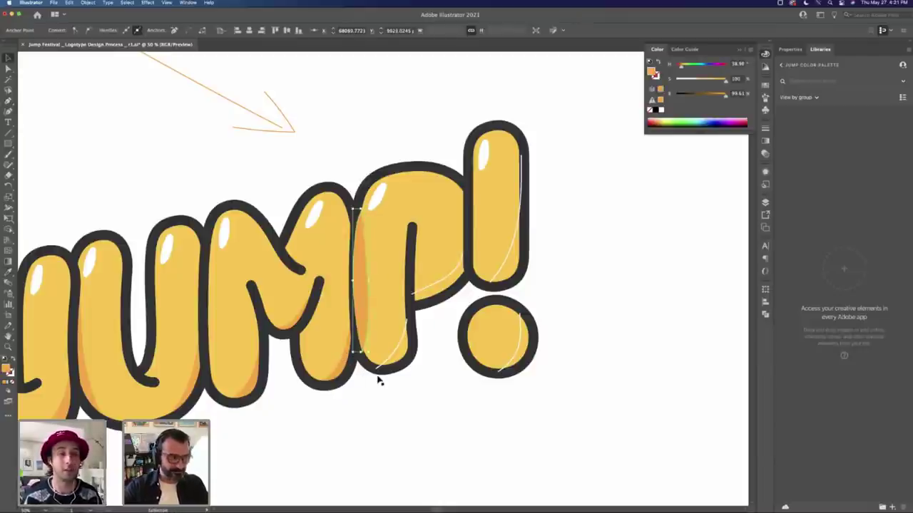
Step: Select the new P shadow shape together with the P's yellow fill shape
key(a)
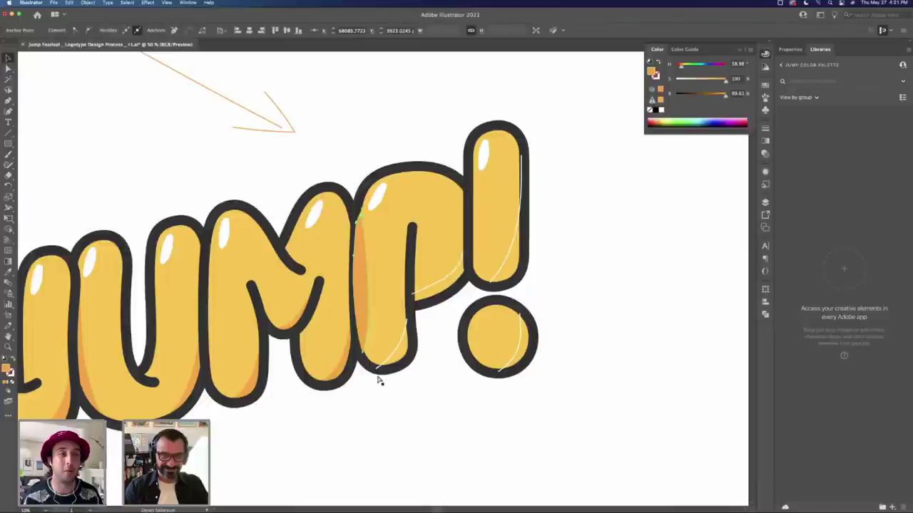
click(379, 382)
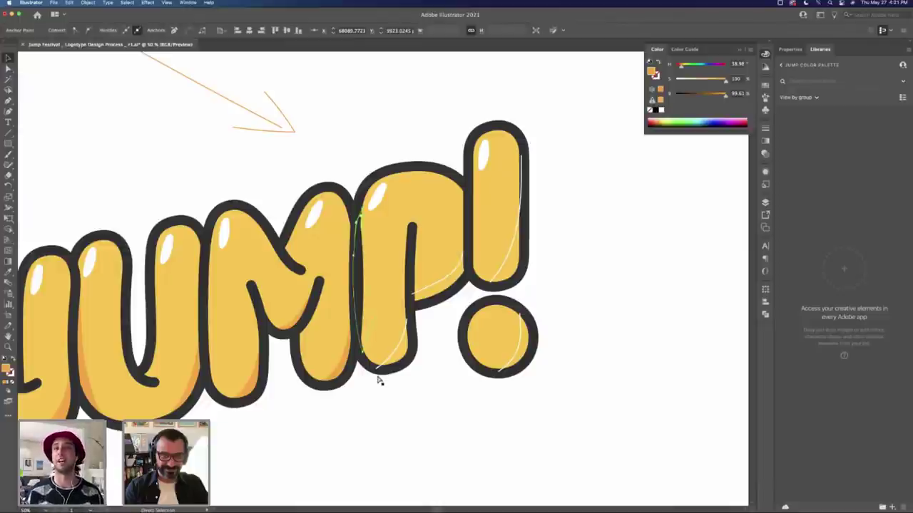
shift+click(380, 381)
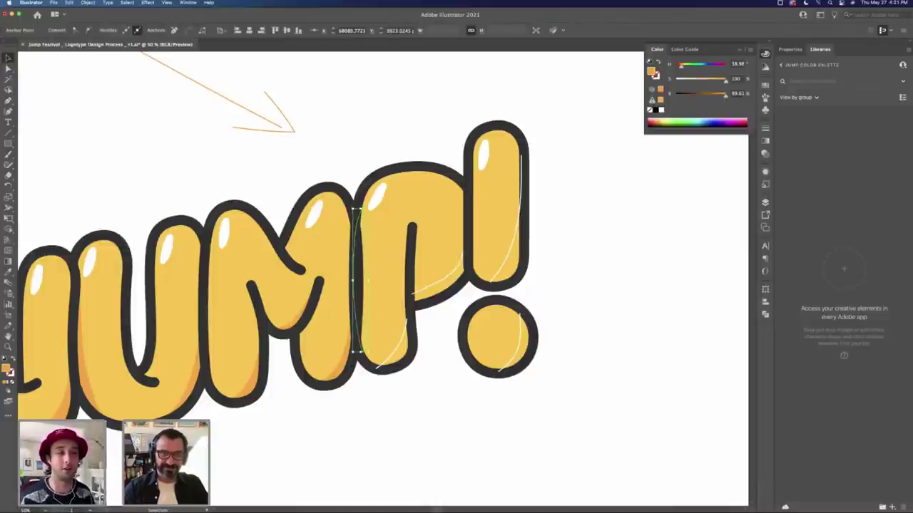
click(388, 304)
Step: Reorder the P's layers so the yellow P shows through the dark outline again
key(ctrl+shift+bracketleft)
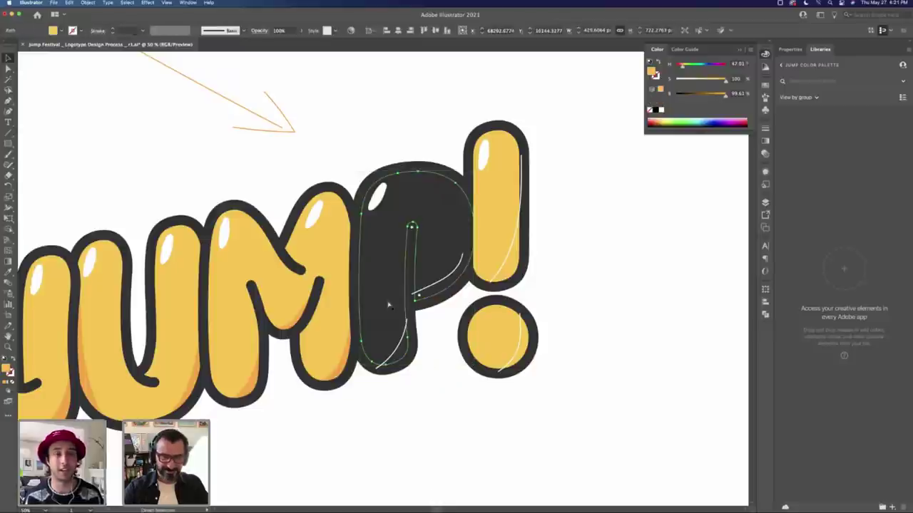
click(396, 201)
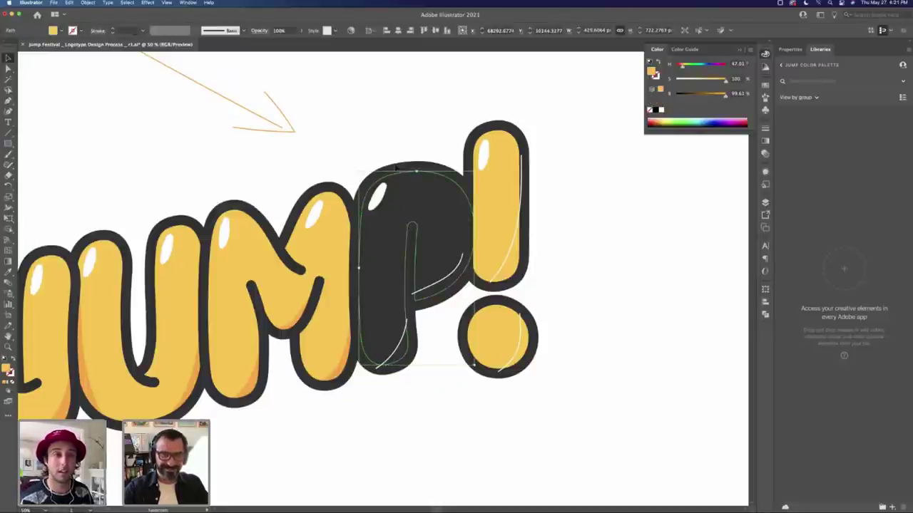
key(slash)
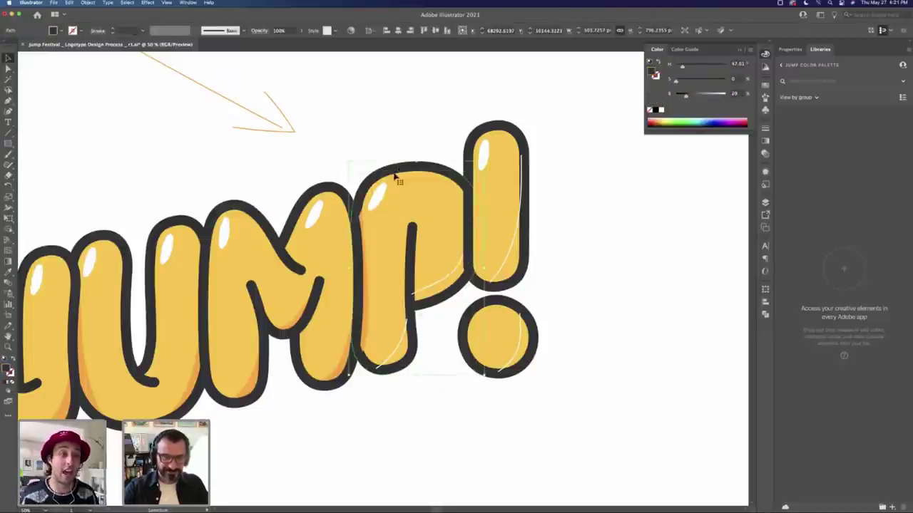
key(v)
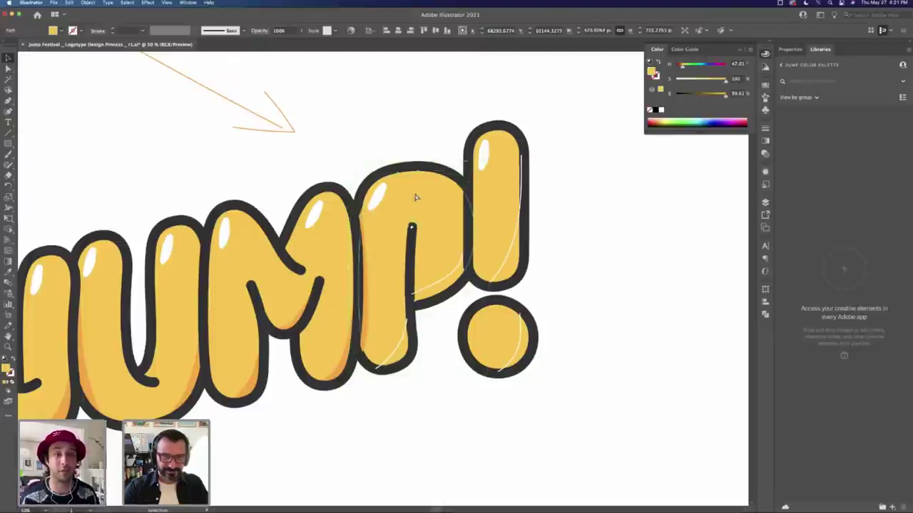
key(a)
key(v)
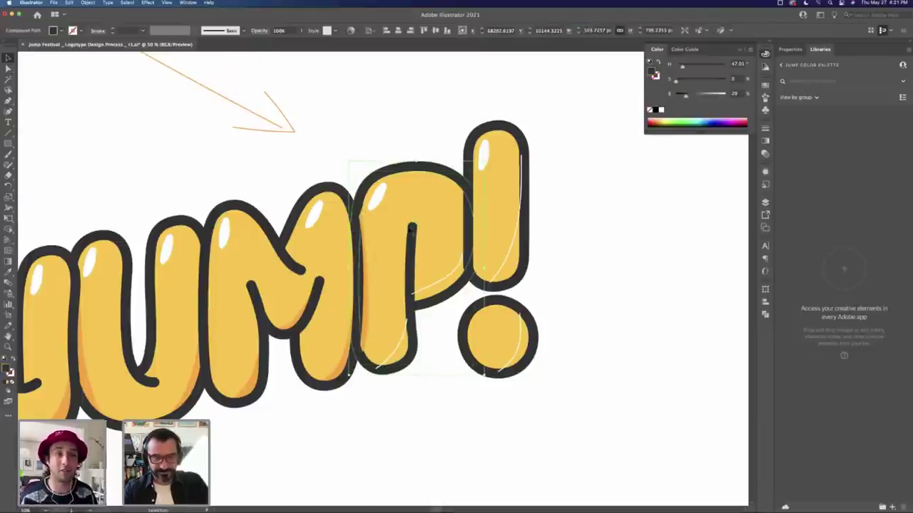
click(454, 336)
Step: Check the paths in the P and M, then delete the P's small lower white highlight
key(a)
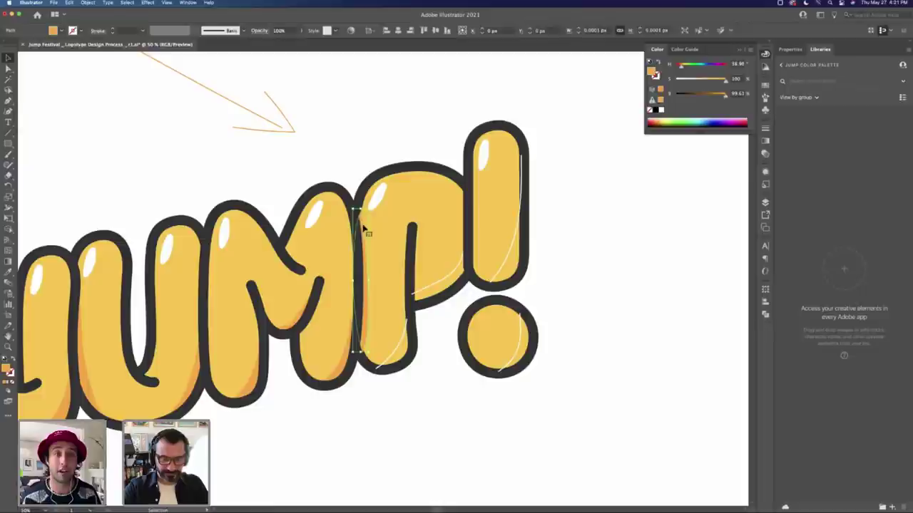
click(363, 227)
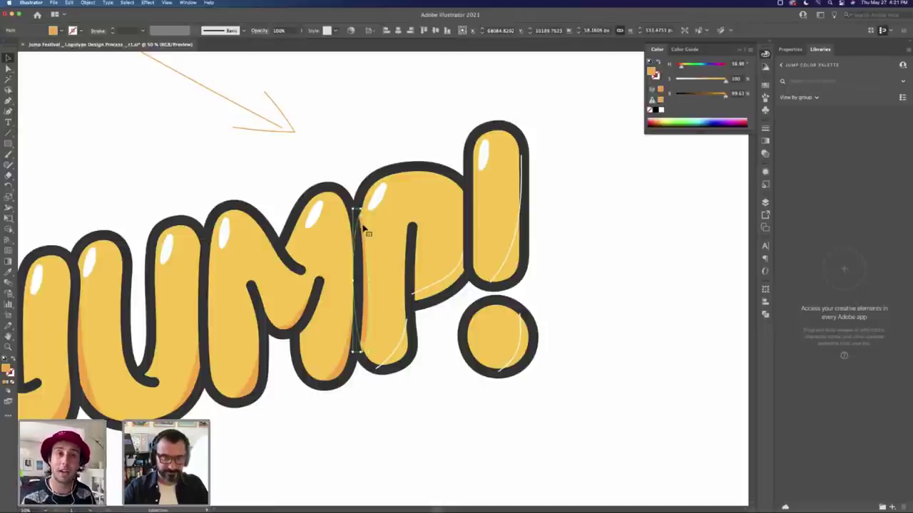
click(378, 228)
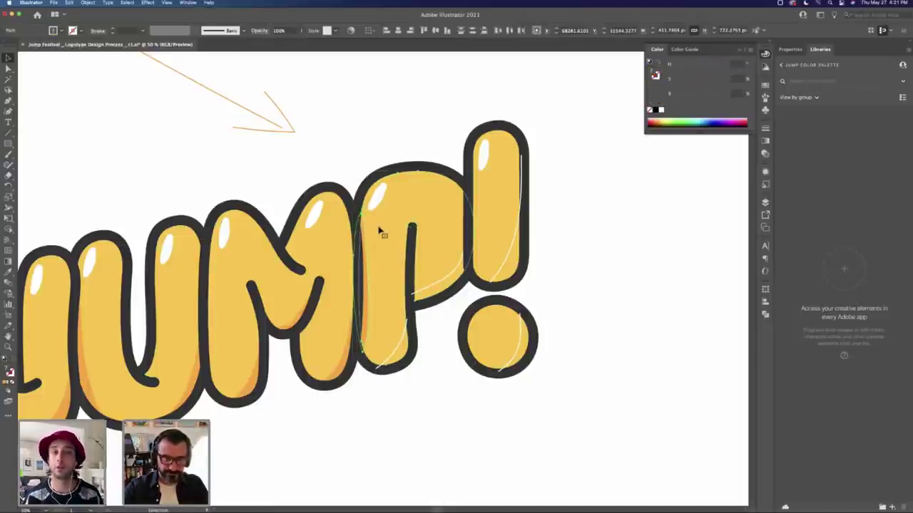
click(415, 417)
key(a)
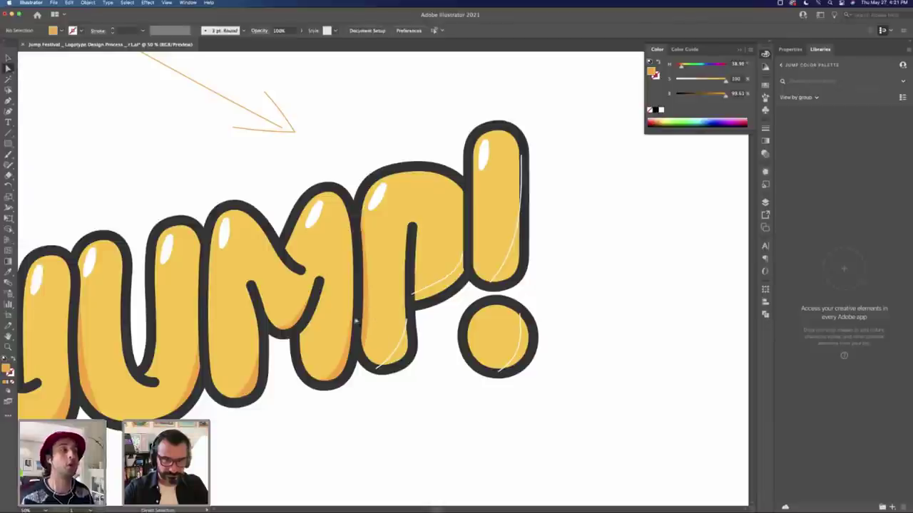
click(353, 318)
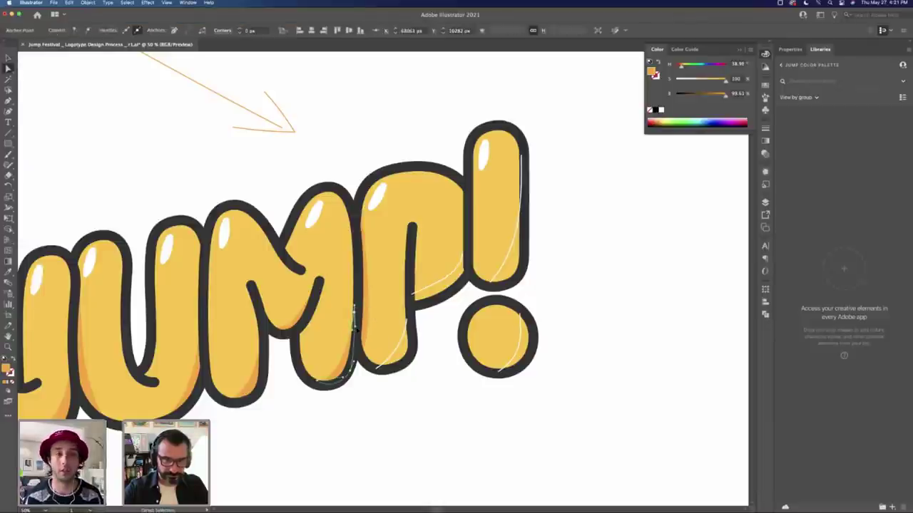
click(374, 280)
click(372, 283)
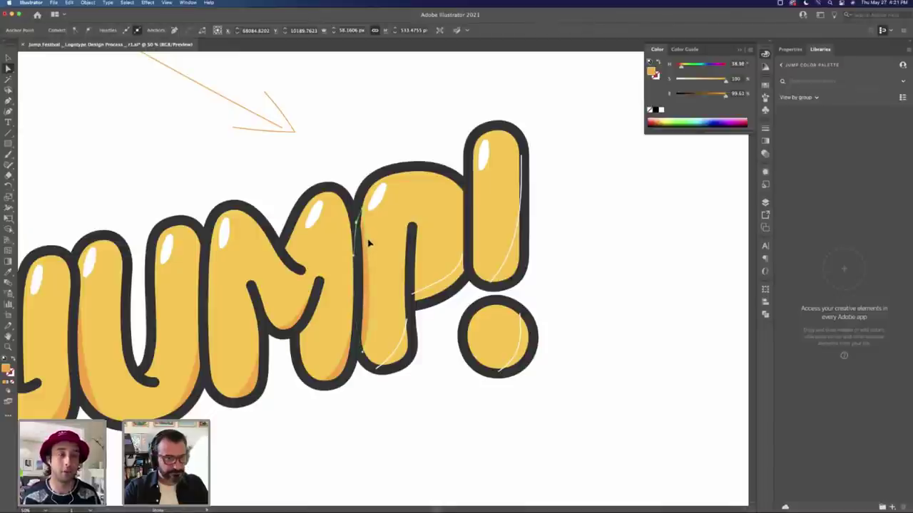
click(401, 347)
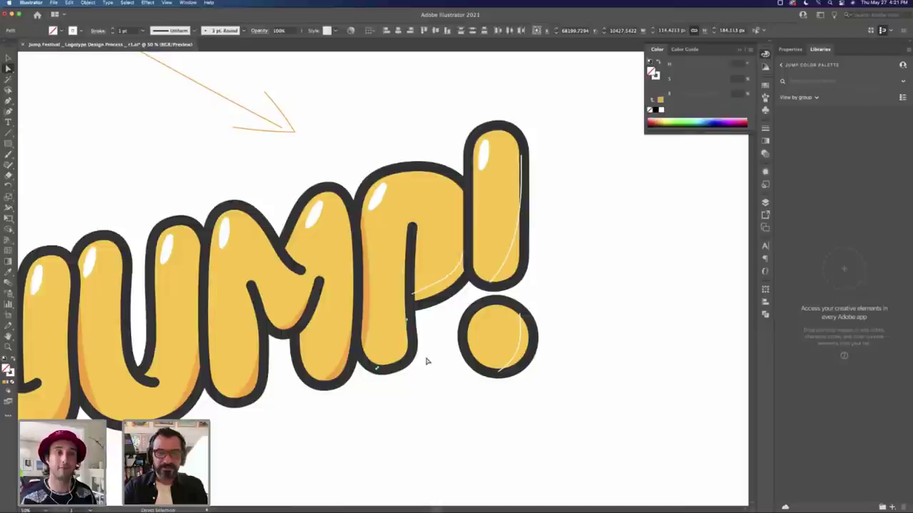
key(Delete)
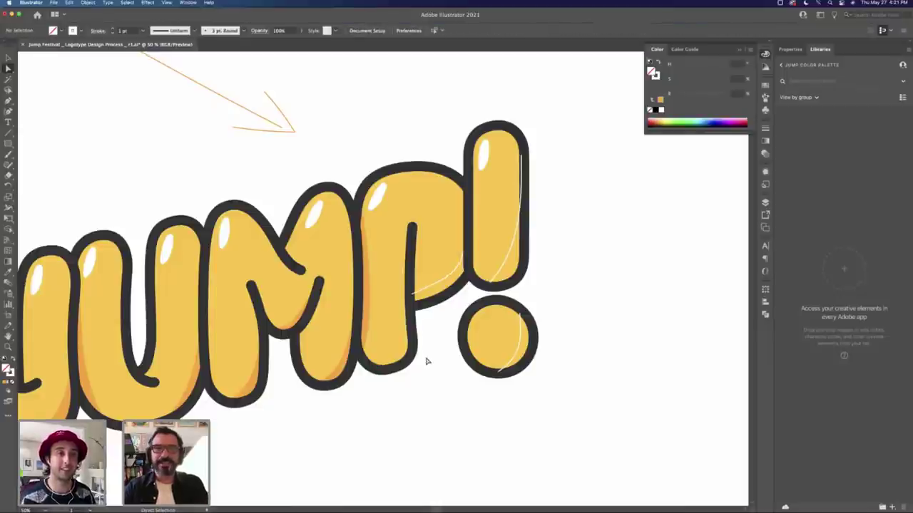
Step: Begin a curved shadow path along the P's inner edge and around its bottom
key(p)
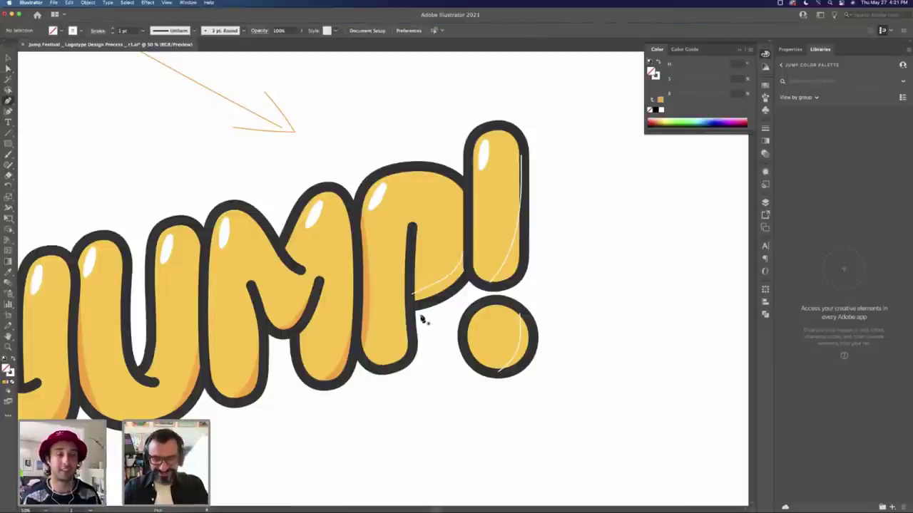
drag(408, 314, 411, 334)
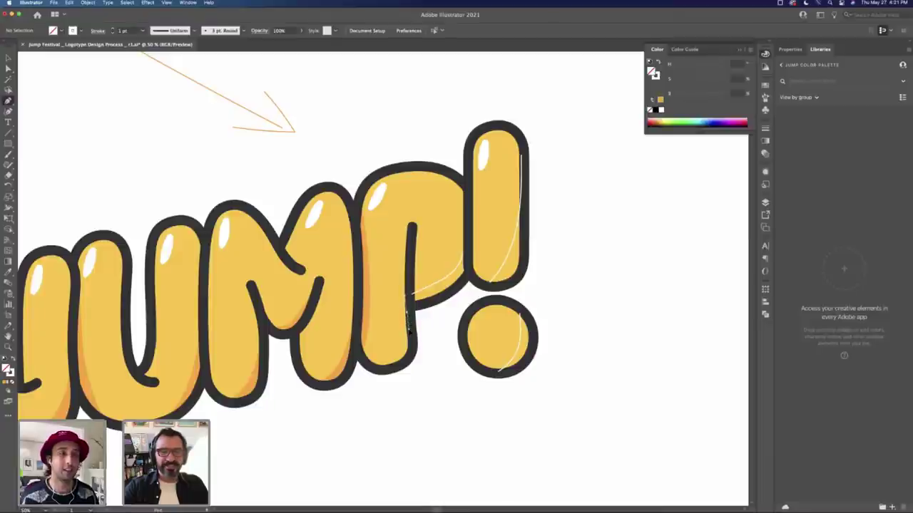
click(409, 335)
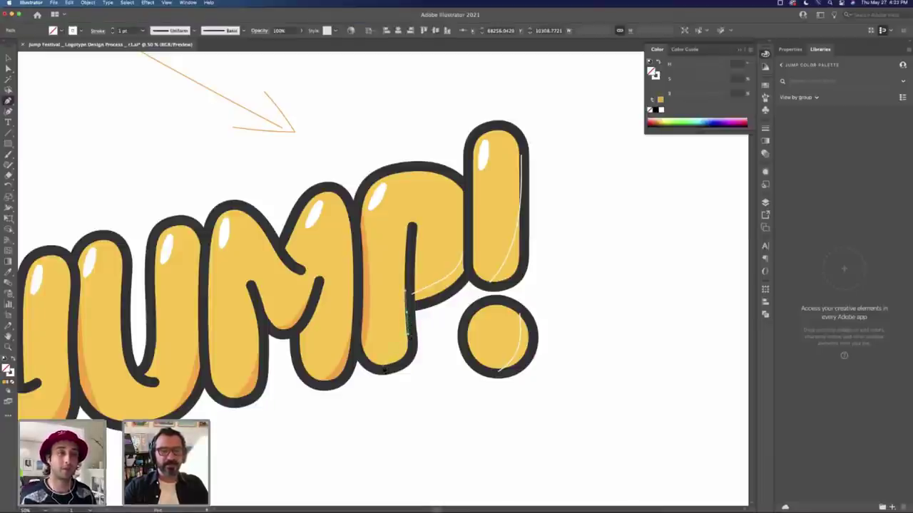
drag(384, 368, 364, 371)
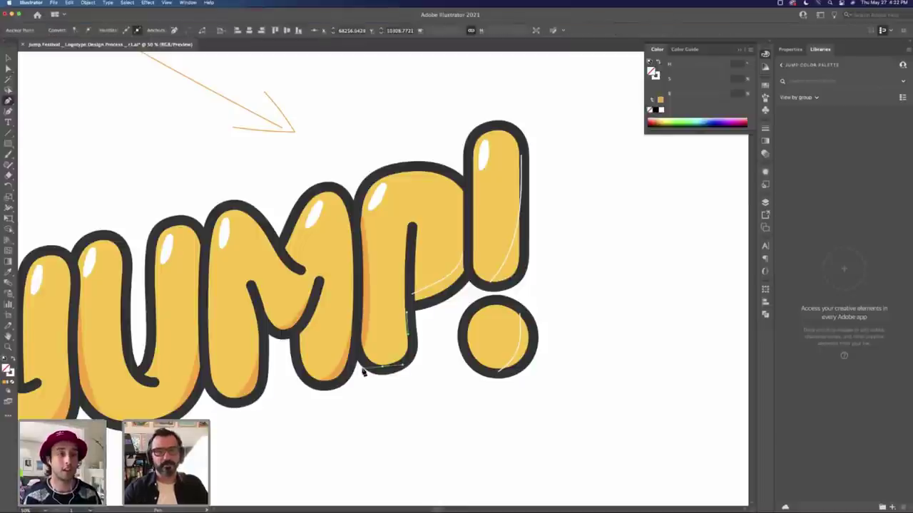
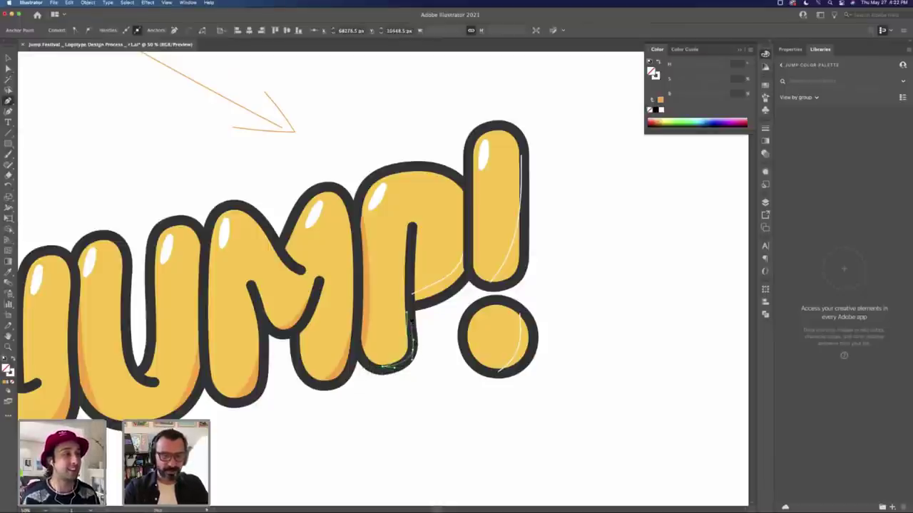
Step: Close the shadow path up the P's right side and fill it with the sampled shadow orange
click(410, 324)
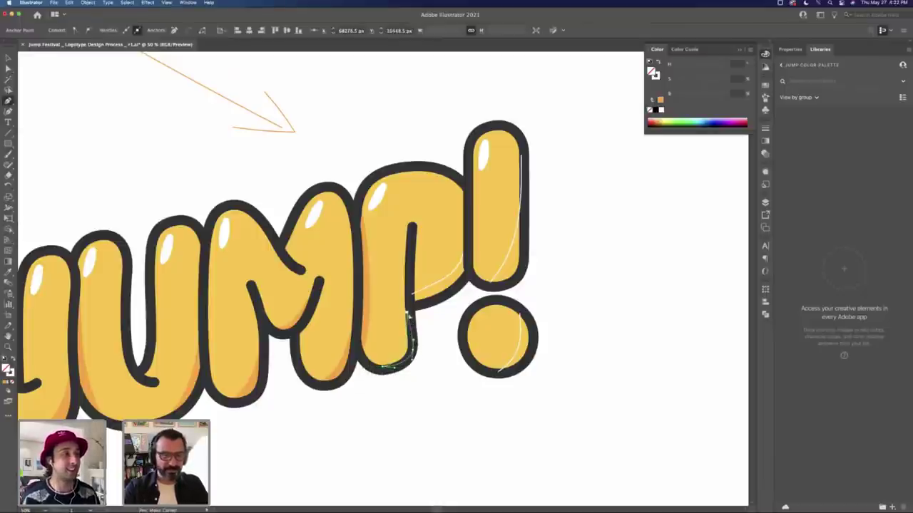
key(a)
click(381, 368)
click(388, 364)
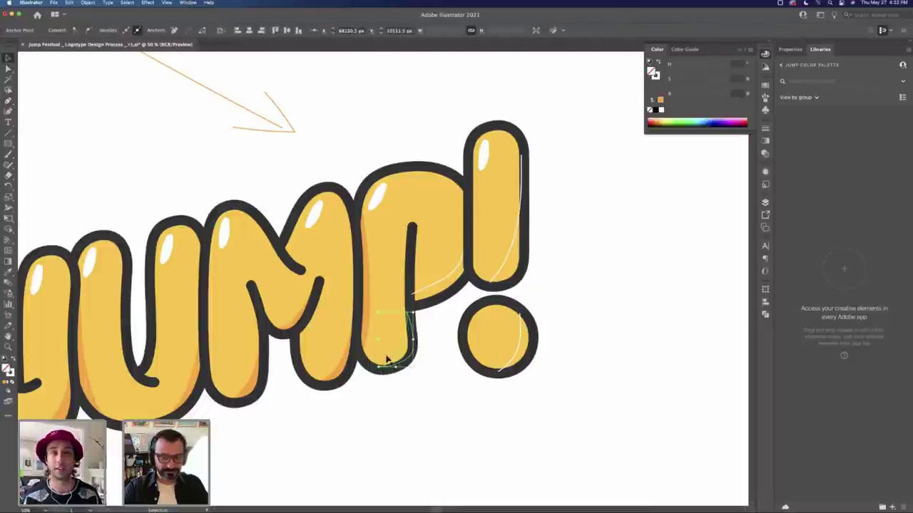
key(i)
key(v)
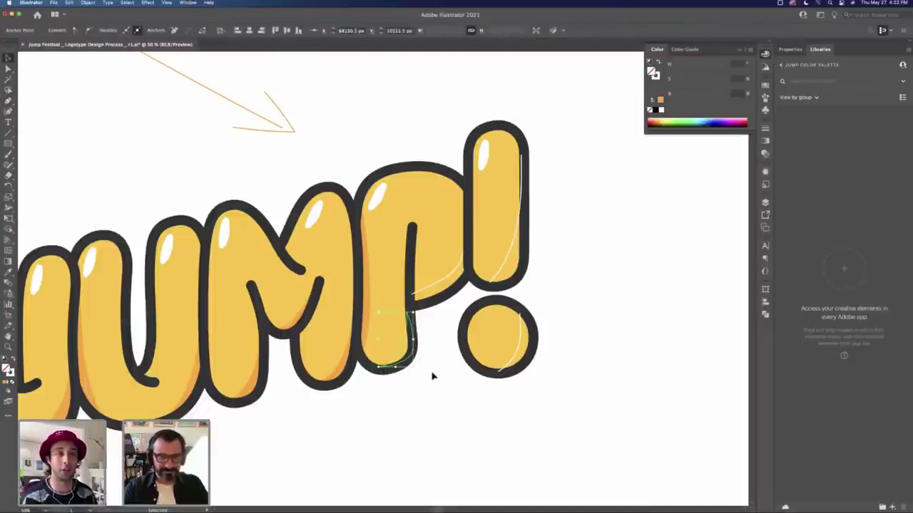
click(401, 348)
key(i)
click(388, 327)
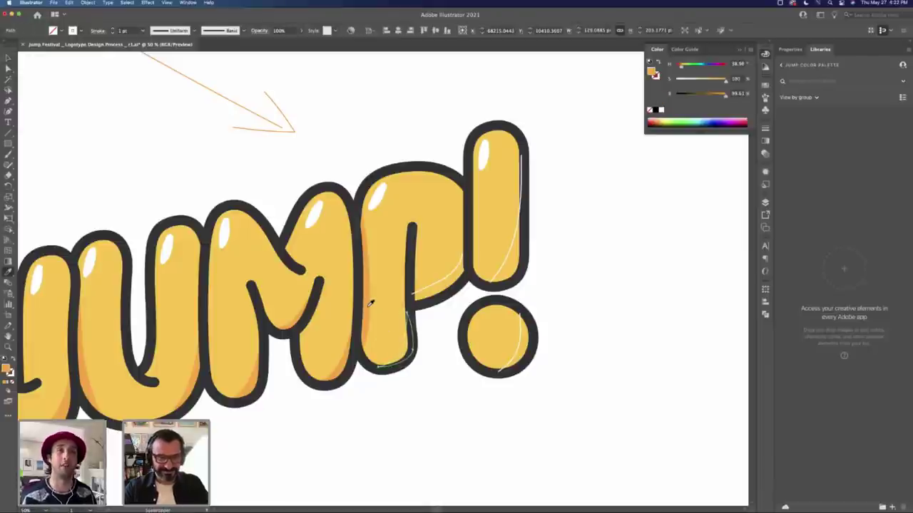
key(v)
key(super+shift+a)
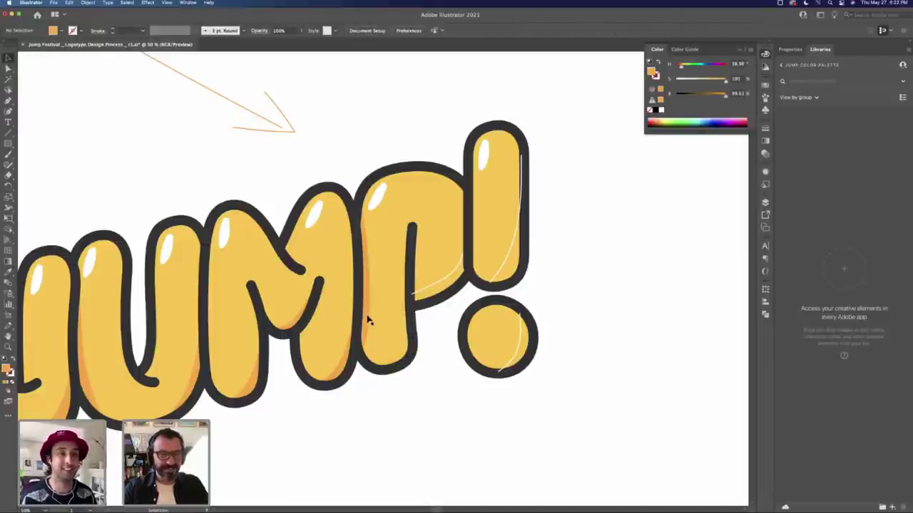
Step: Adjust the anchors of the P's lower-right shadow path inside its group
double_click(368, 320)
click(403, 346)
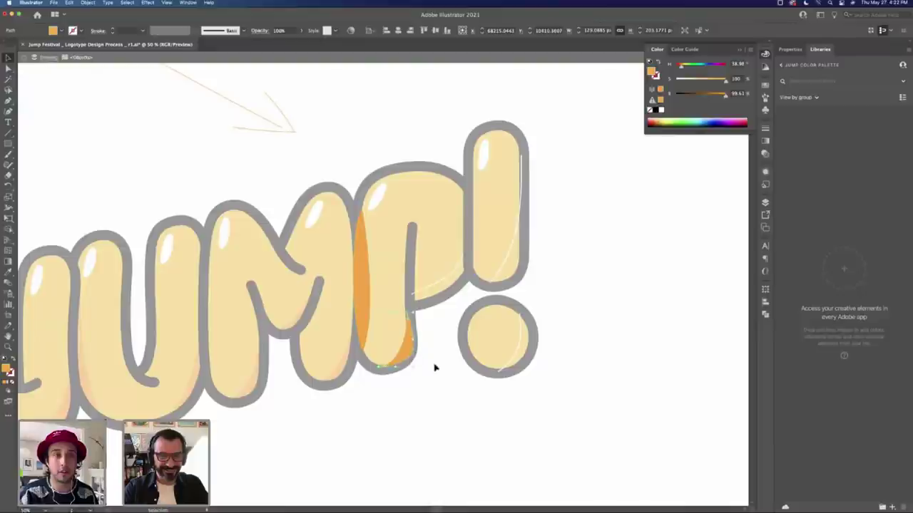
double_click(442, 380)
key(a)
click(401, 354)
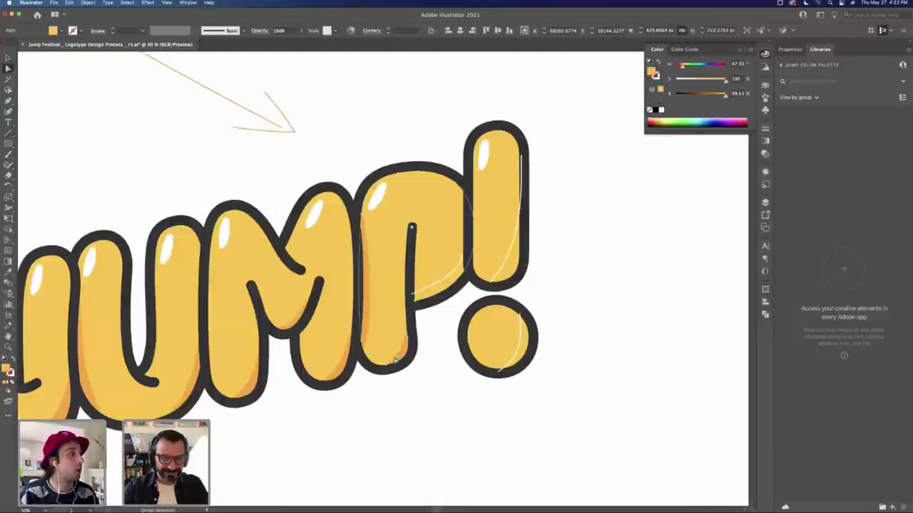
click(381, 365)
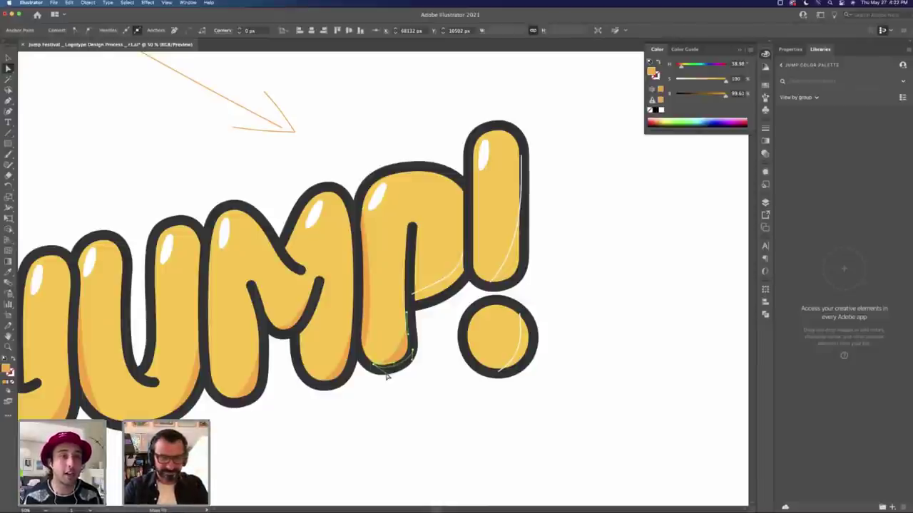
key(v)
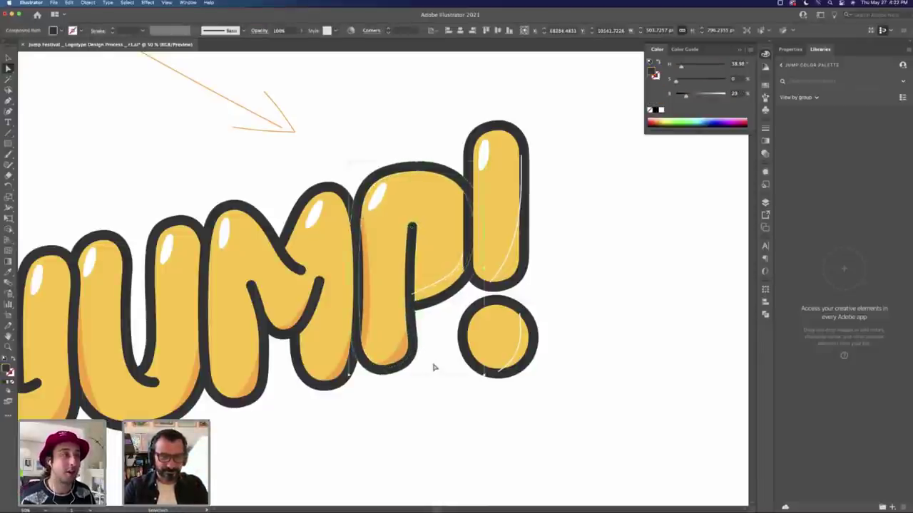
click(434, 367)
click(442, 284)
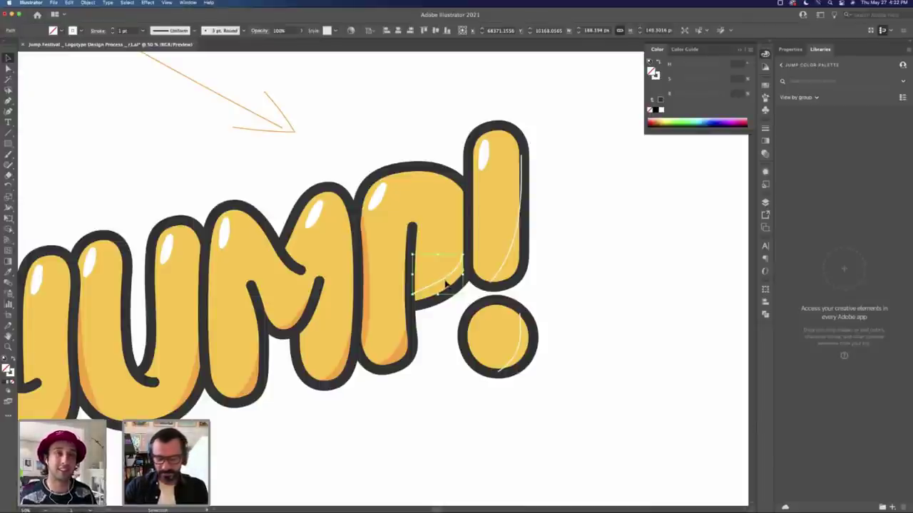
Step: Delete the P's white highlight line and pen a new shadow path along the P's bowl
key(Delete)
key(p)
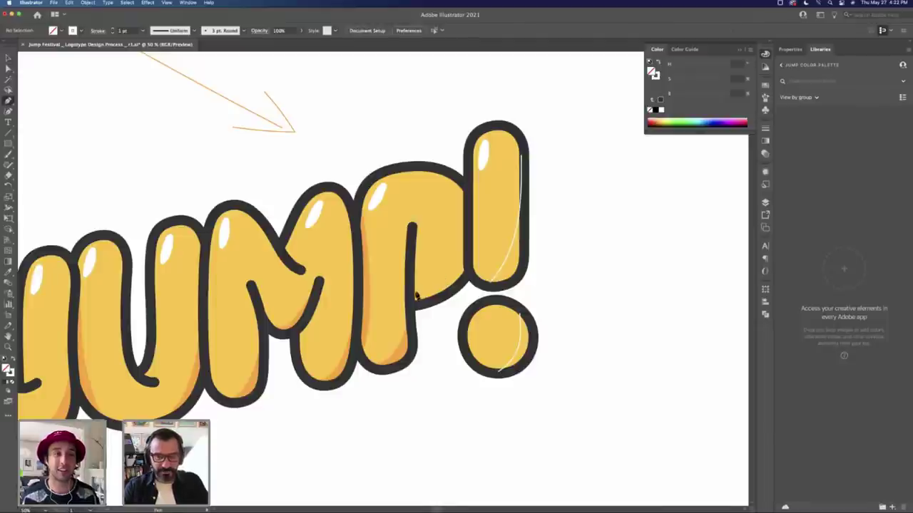
click(448, 282)
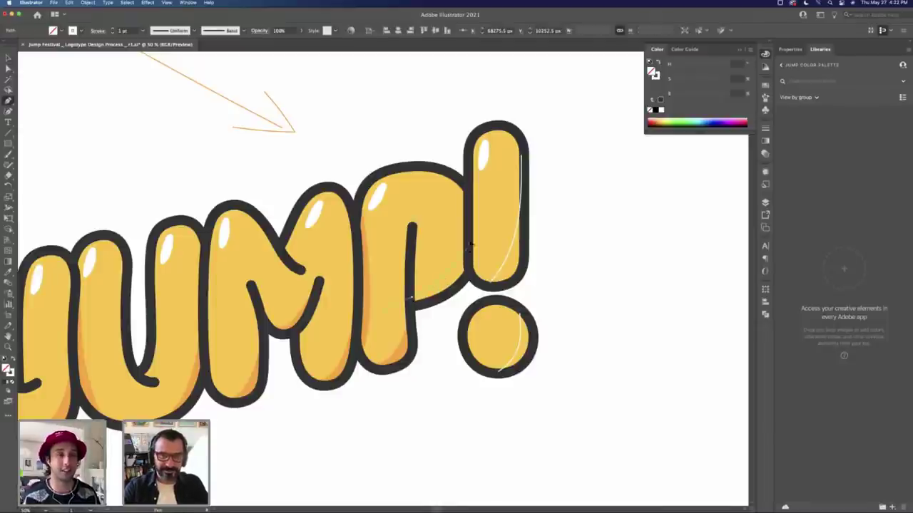
click(469, 248)
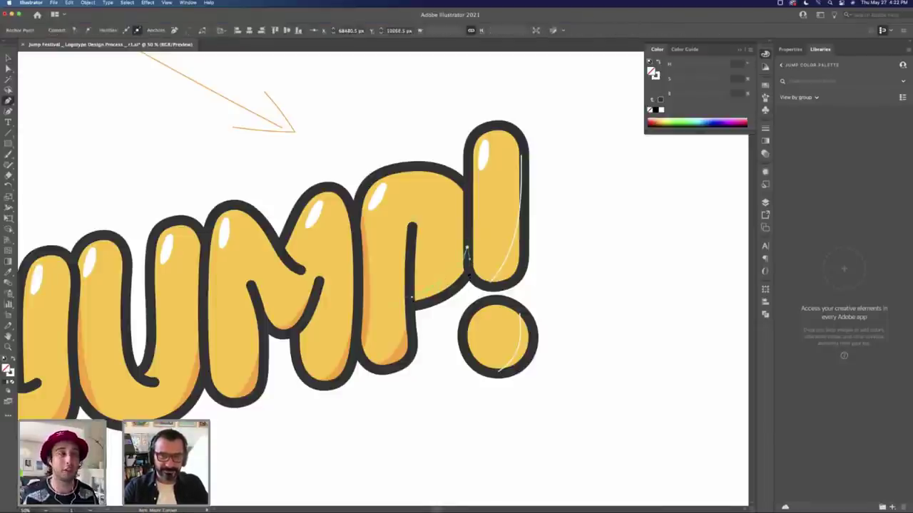
click(413, 306)
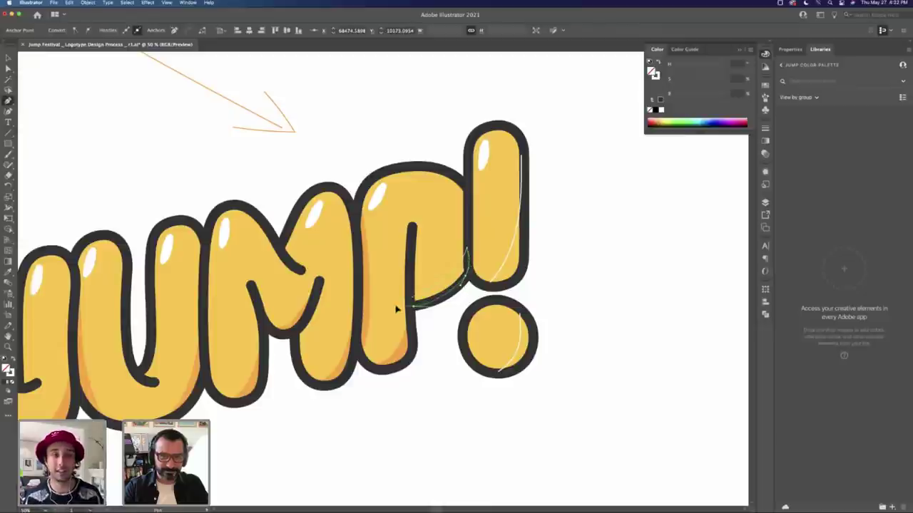
click(412, 301)
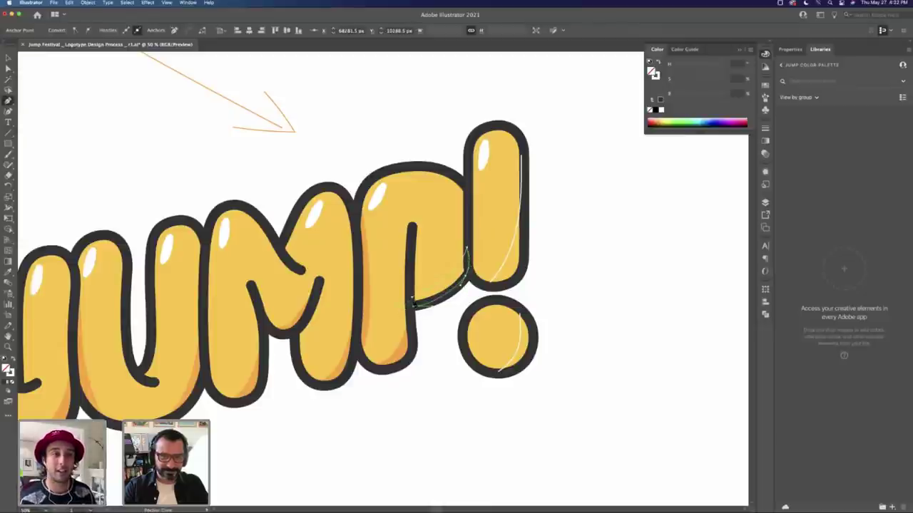
Step: Fill the new shadow path dark orange and remove the exclamation mark's white highlight
key(v)
key(i)
click(404, 347)
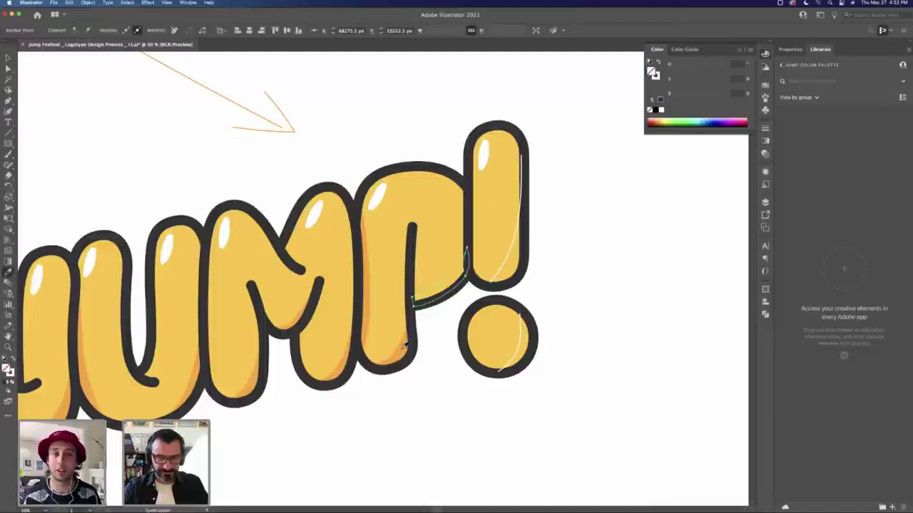
key(super+shift+a)
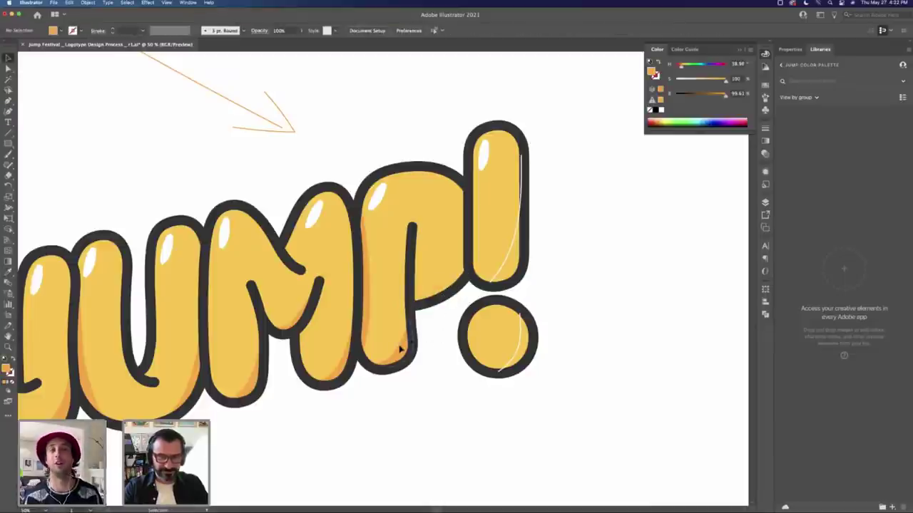
double_click(402, 350)
double_click(462, 312)
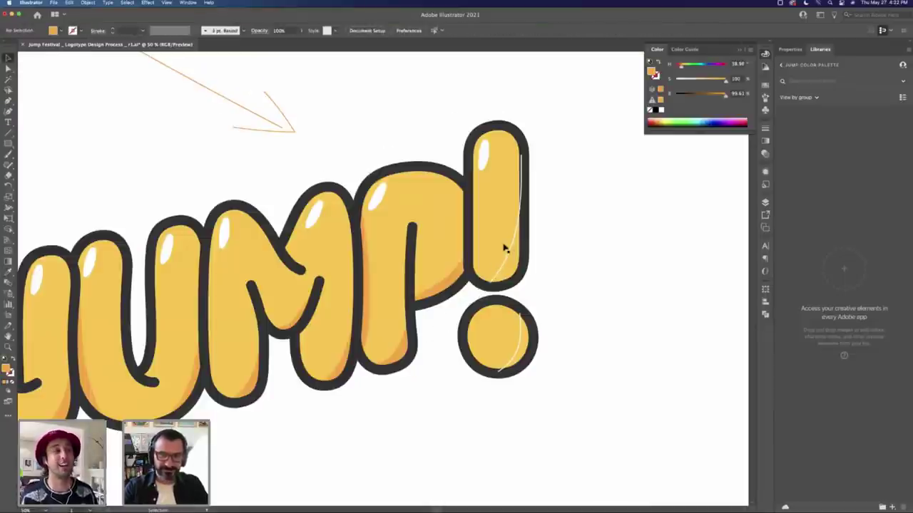
key(super+z)
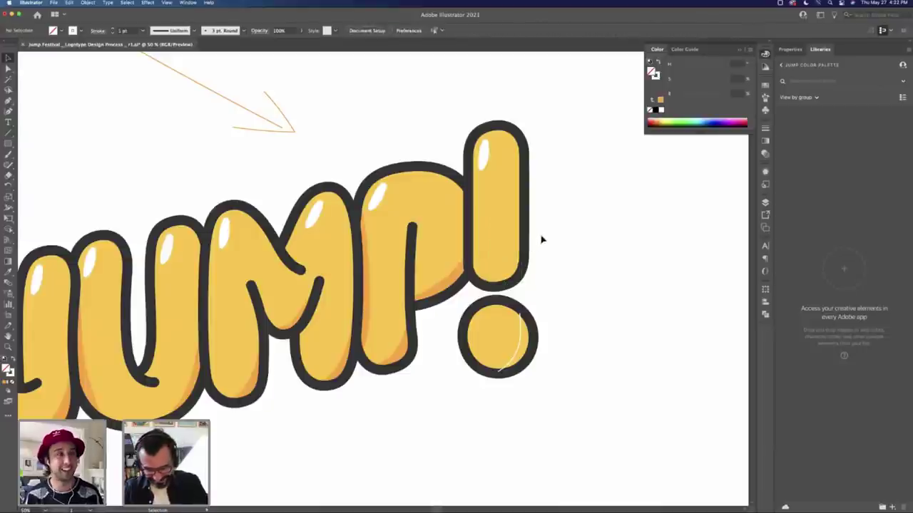
Step: Pen a three-point shadow path along the exclamation mark's right edge and eyedrop the orange fill
key(p)
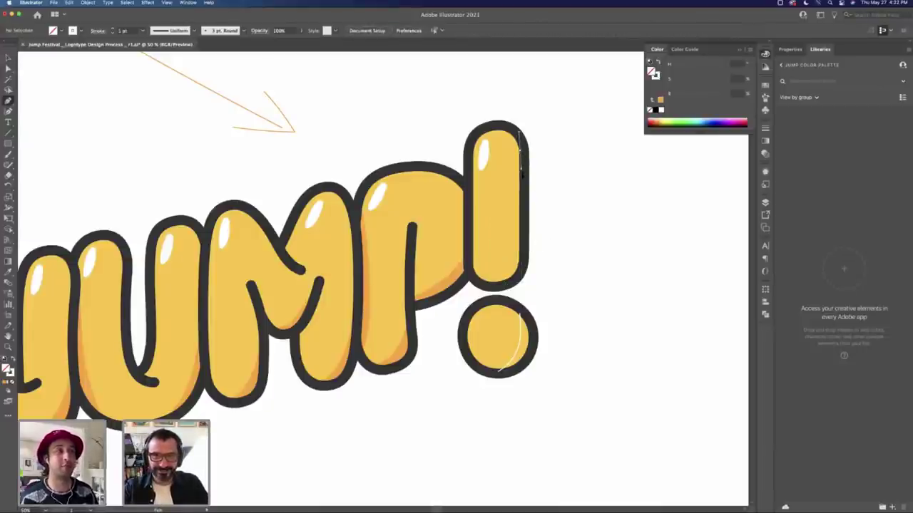
click(521, 172)
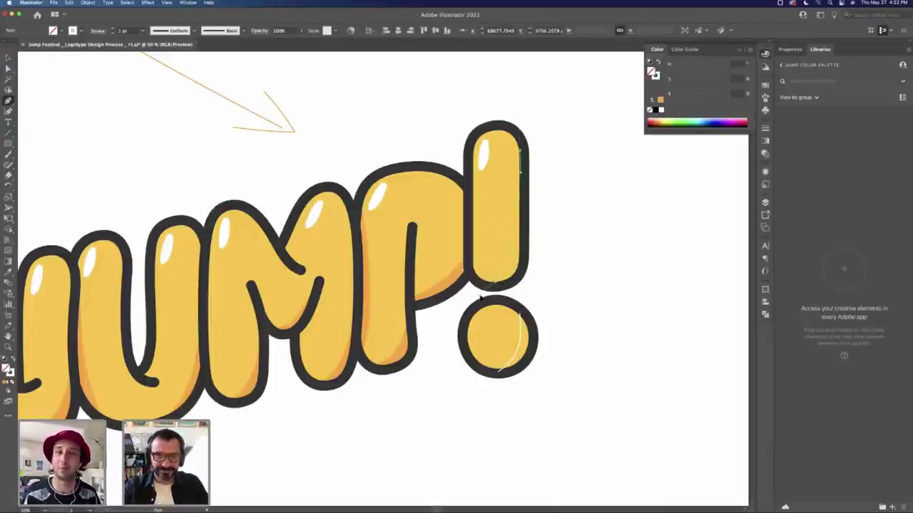
click(500, 289)
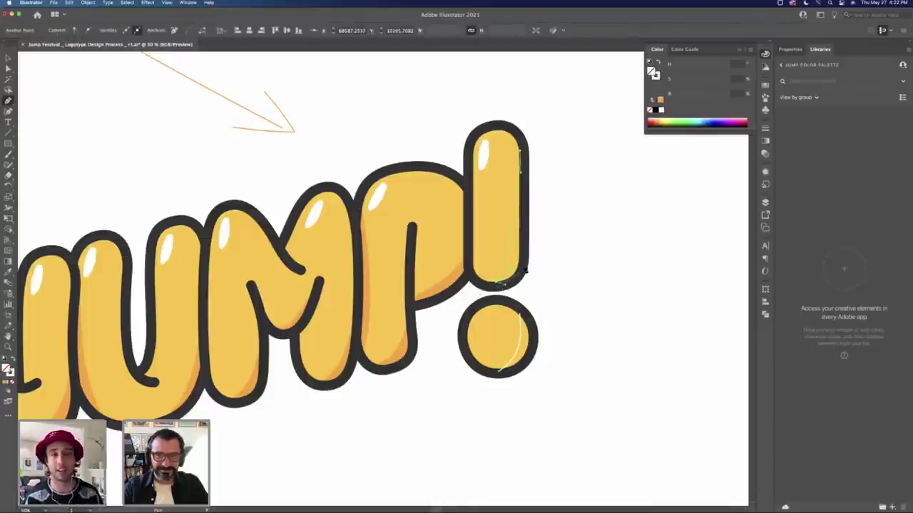
click(525, 271)
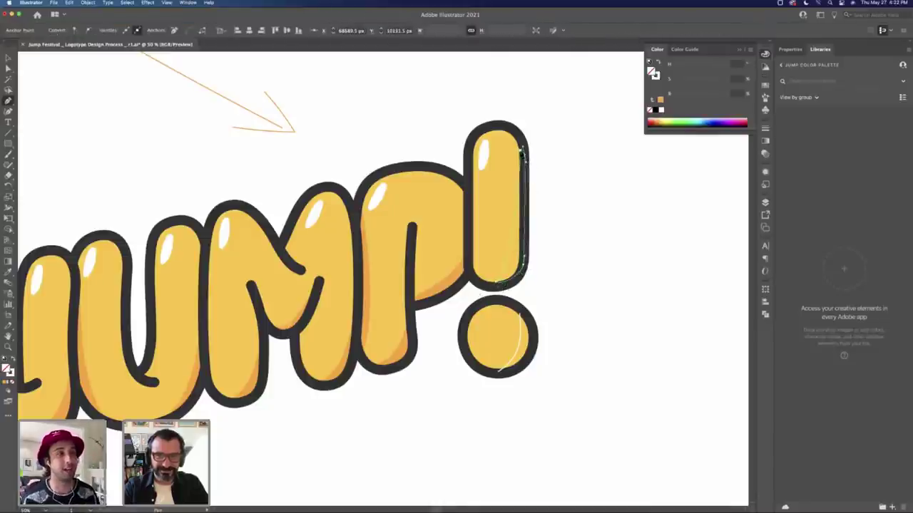
key(i)
click(460, 273)
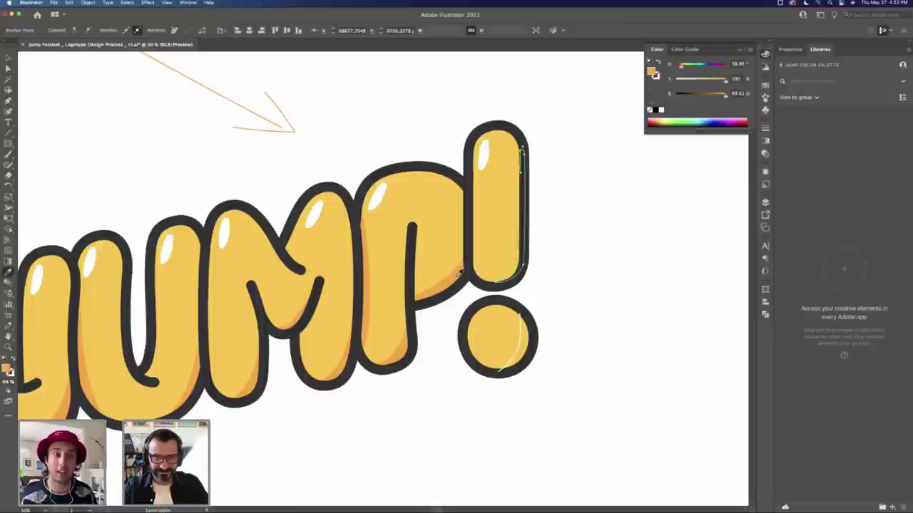
Step: Select the exclamation mark's outer path together with its inner shading shape
key(v)
click(512, 140)
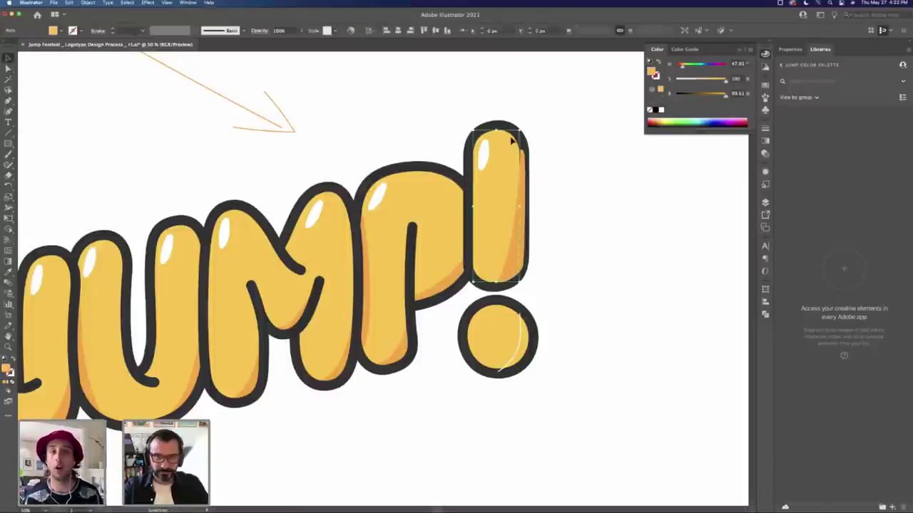
key(super+shift+a)
key(a)
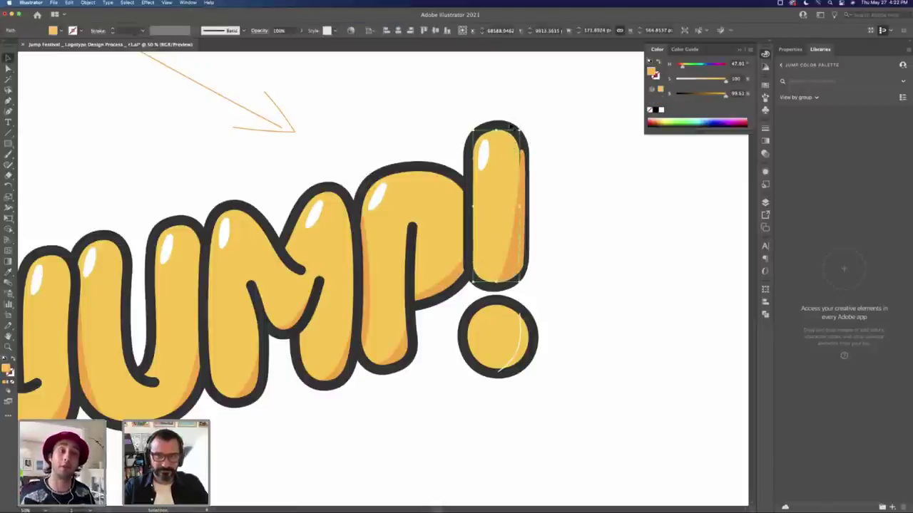
click(509, 129)
key(v)
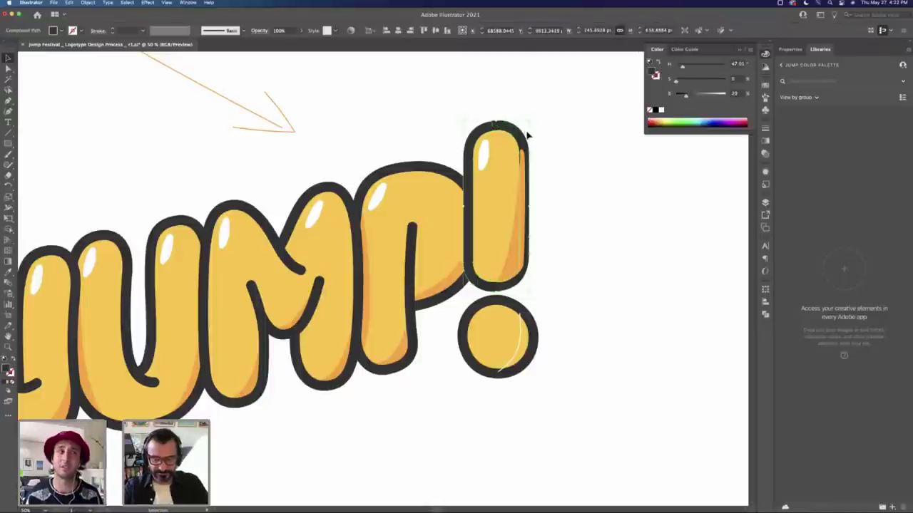
shift+click(516, 235)
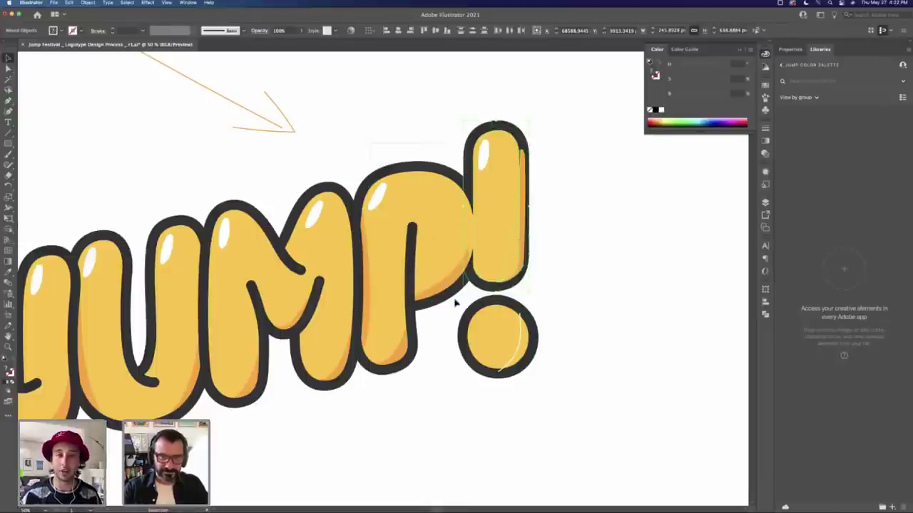
Step: Inspect the P, the exclamation body and its orange edge shadow by selecting each
shift+click(450, 351)
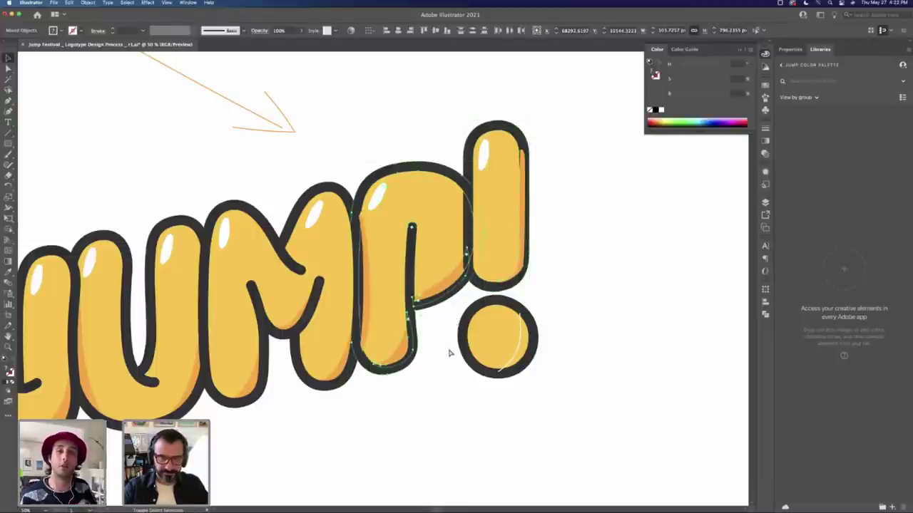
key(super+shift+a)
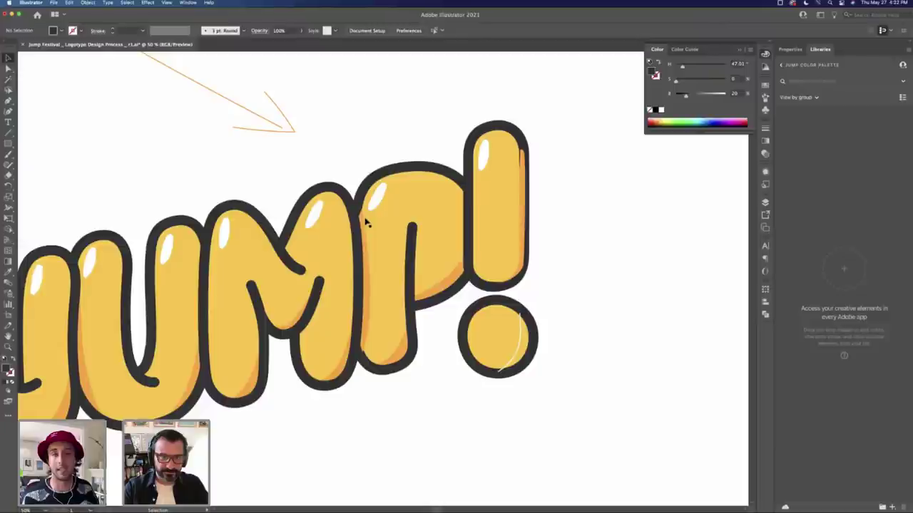
click(364, 223)
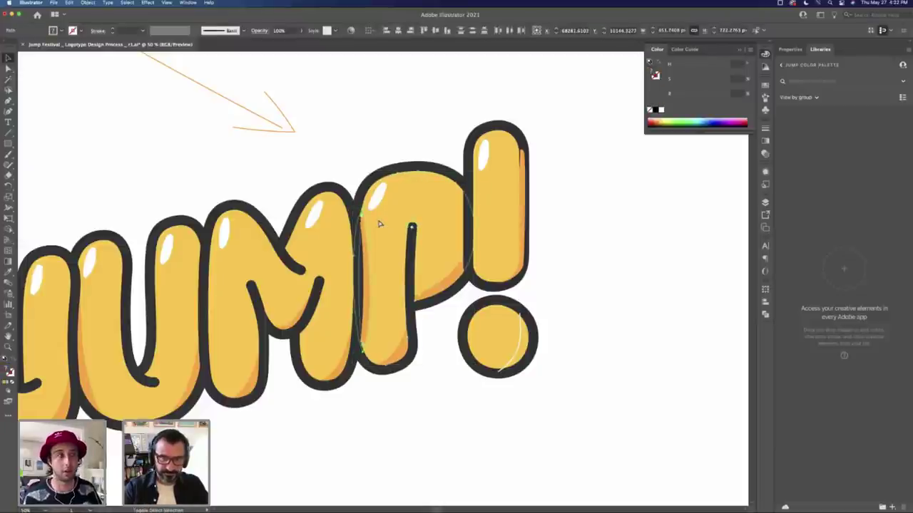
click(538, 158)
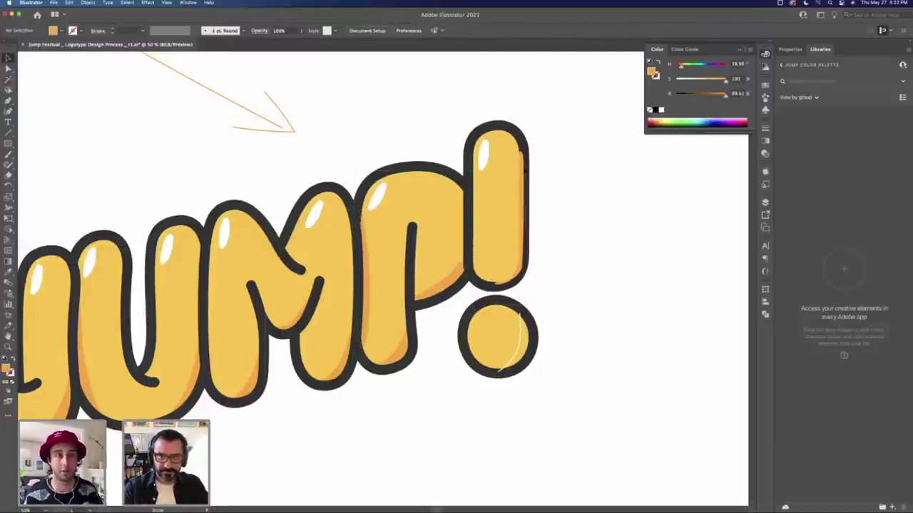
click(502, 179)
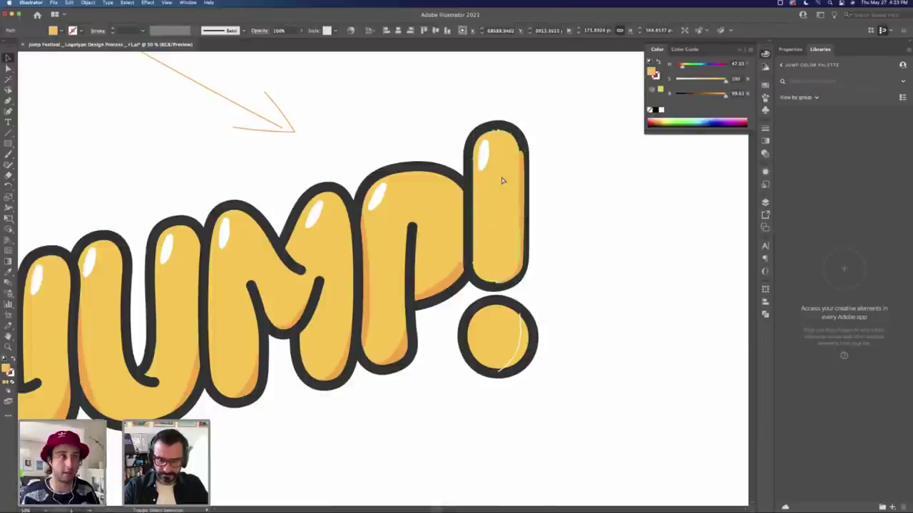
click(503, 180)
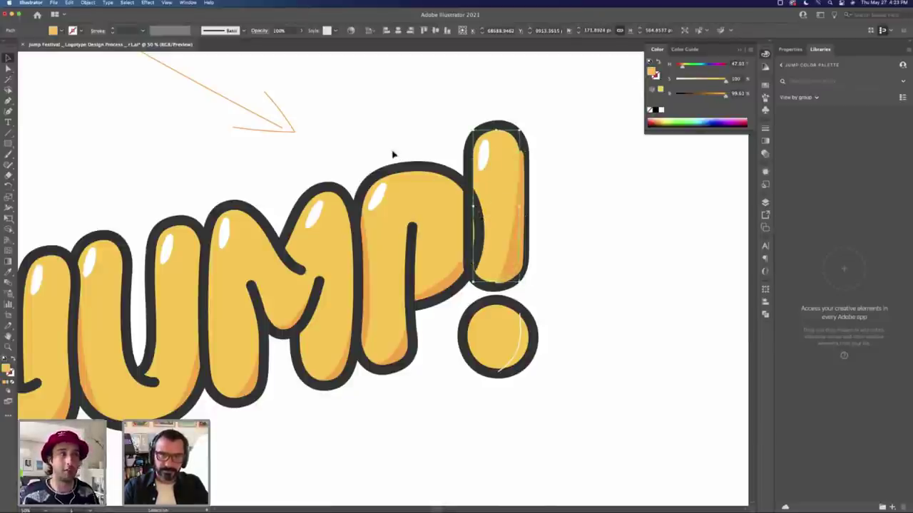
click(440, 395)
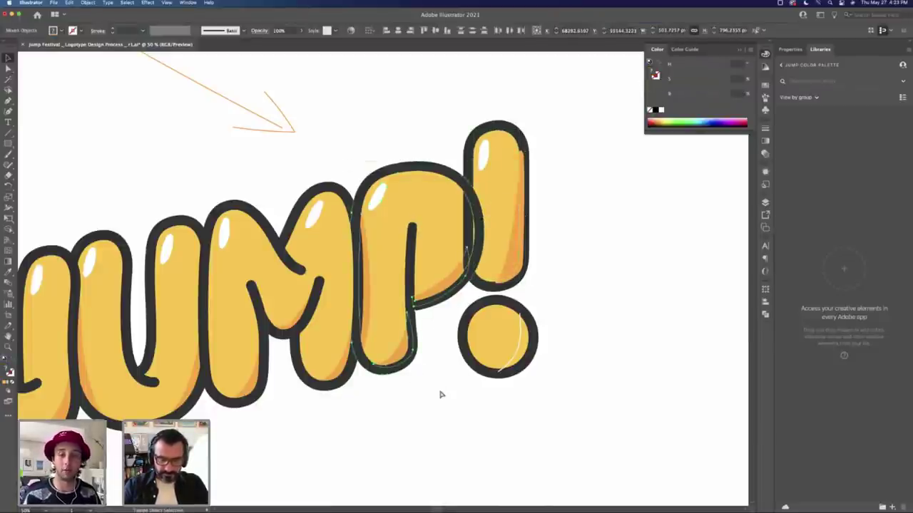
click(376, 276)
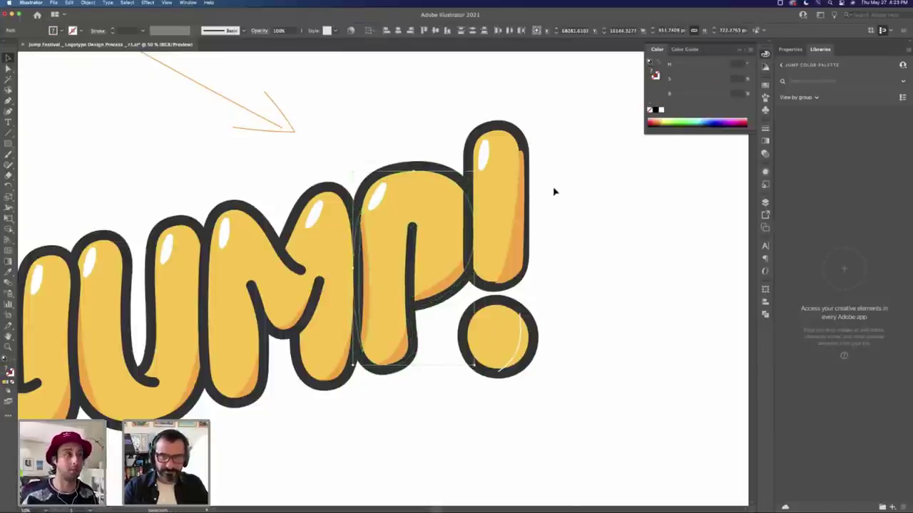
click(522, 184)
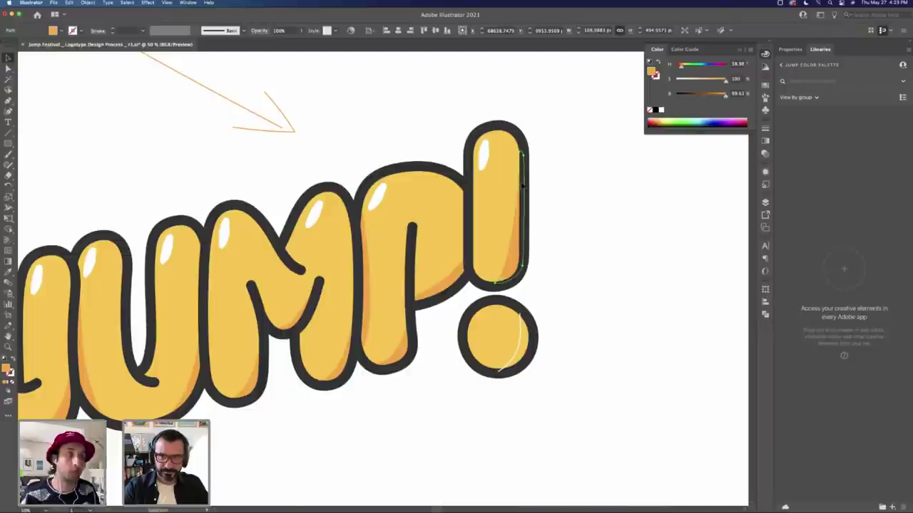
click(544, 279)
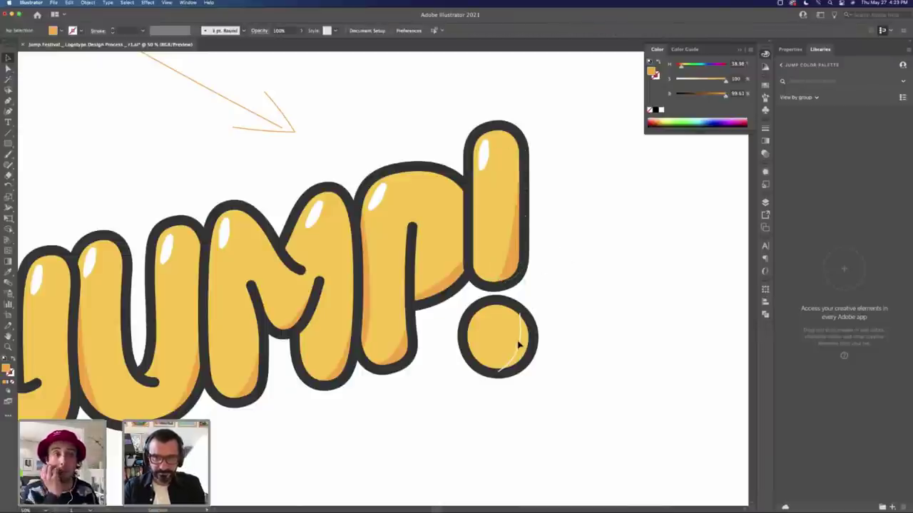
Step: Draw a crescent shadow on the dot's lower right and fill it with the exclamation's darker orange
key(shift+x)
key(p)
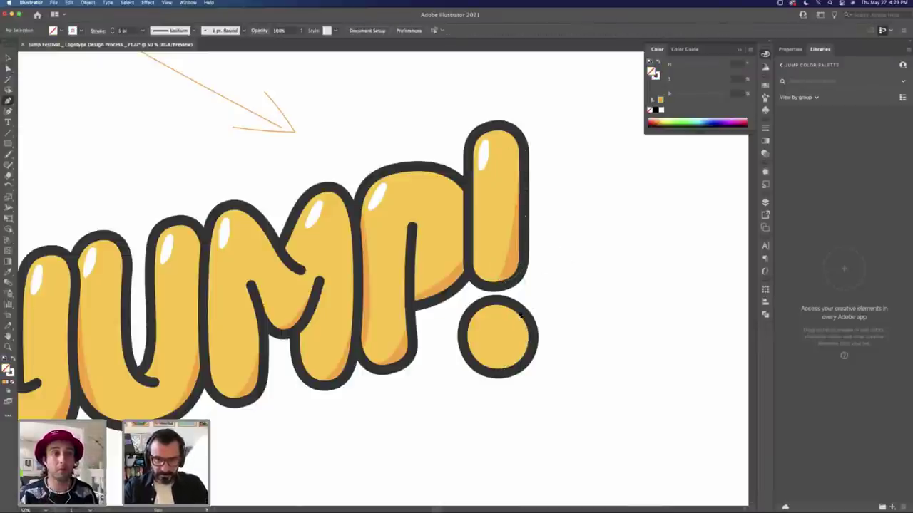
click(497, 370)
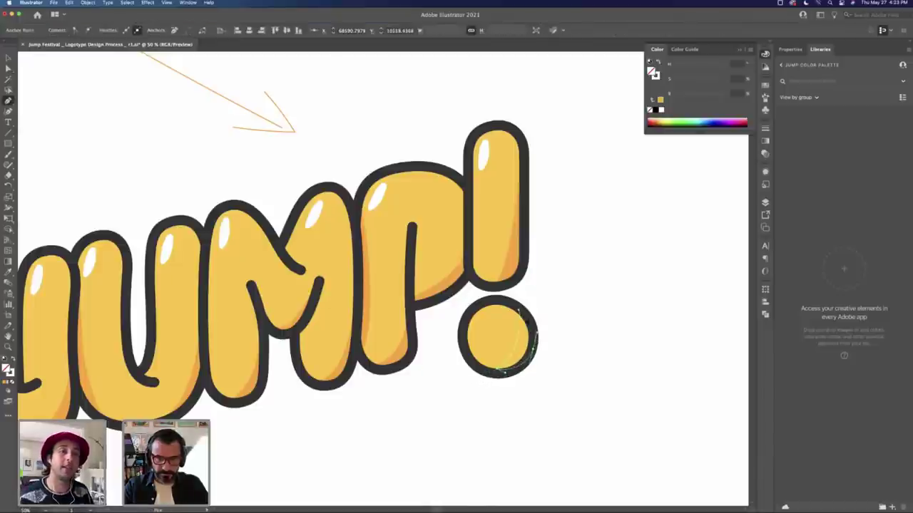
click(518, 312)
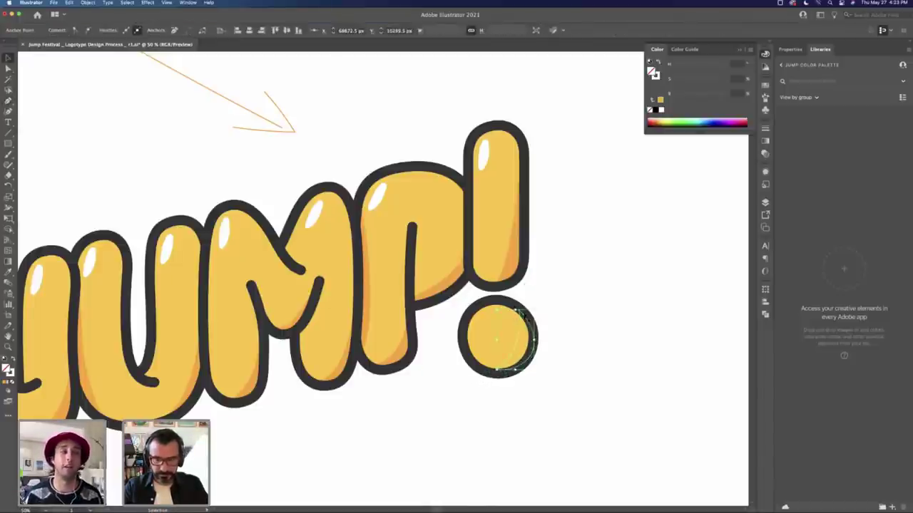
key(i)
click(515, 255)
key(v)
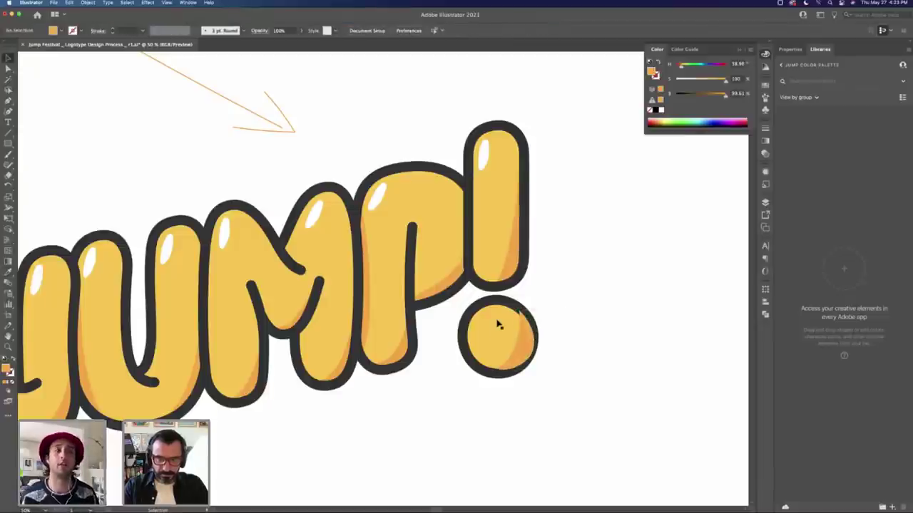
Step: Select the exclamation dot's outline, shadow and yellow fill shape to check its parts
click(501, 317)
key(a)
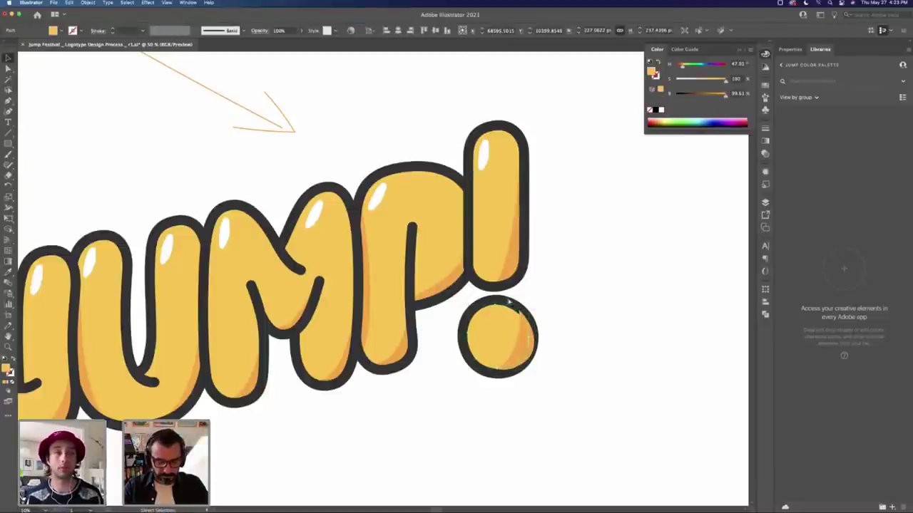
click(511, 306)
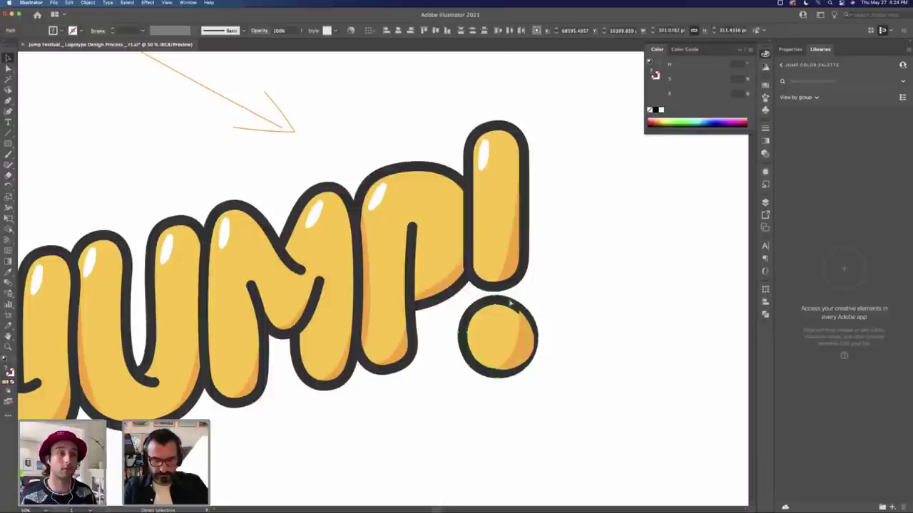
key(v)
click(512, 325)
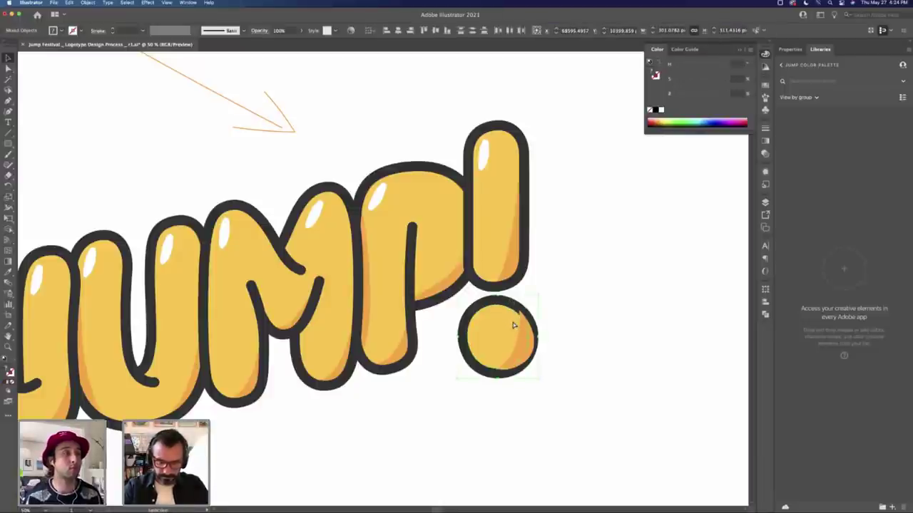
click(521, 336)
click(507, 331)
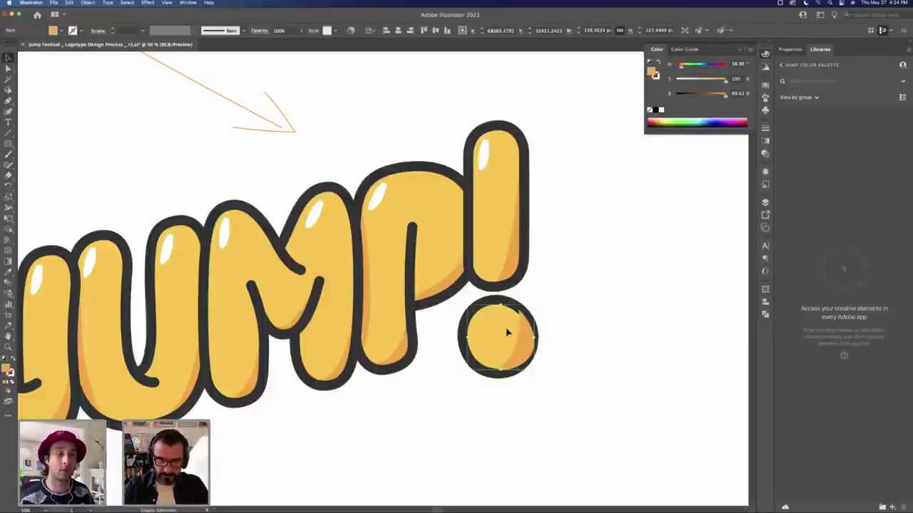
click(566, 311)
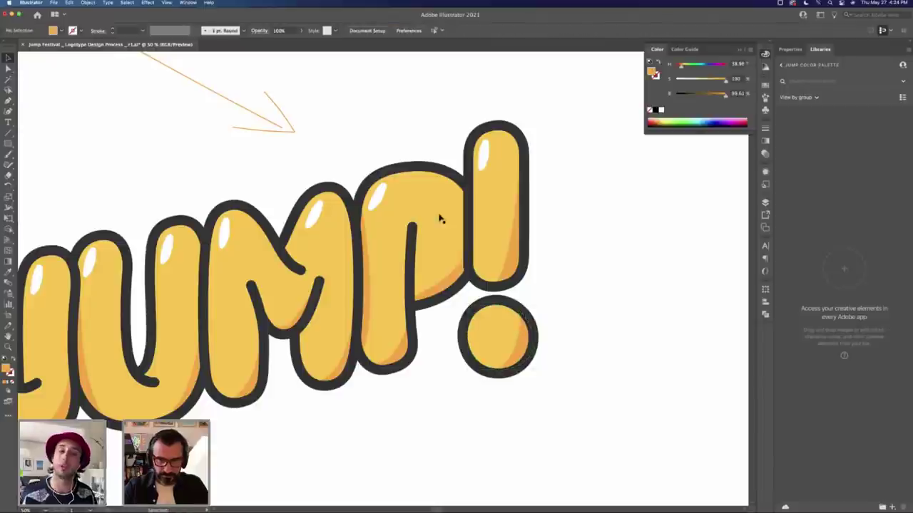
Step: Pen a small white glossy highlight inside the exclamation dot, using the P highlight's white
click(386, 201)
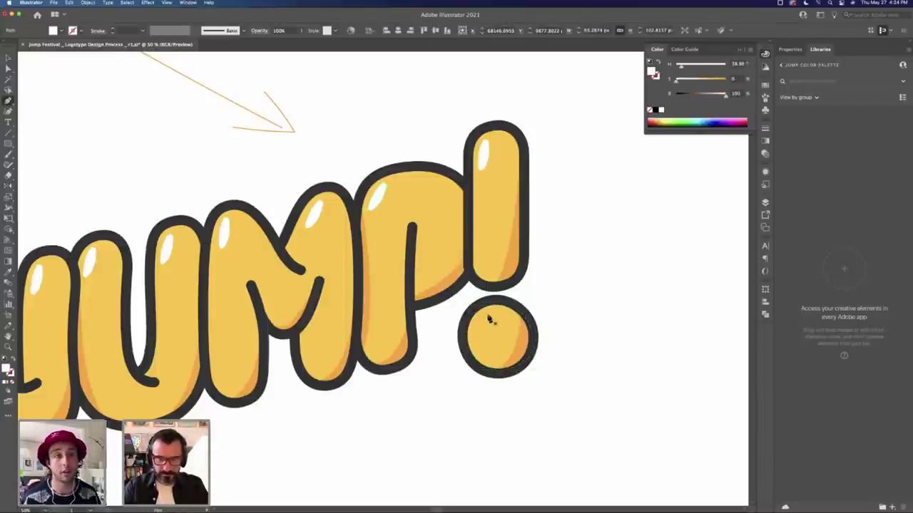
key(p)
click(480, 336)
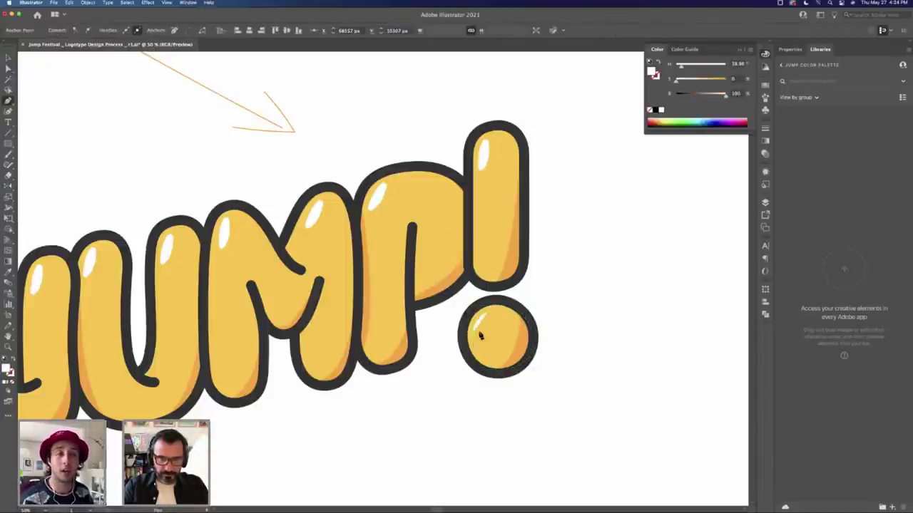
click(489, 319)
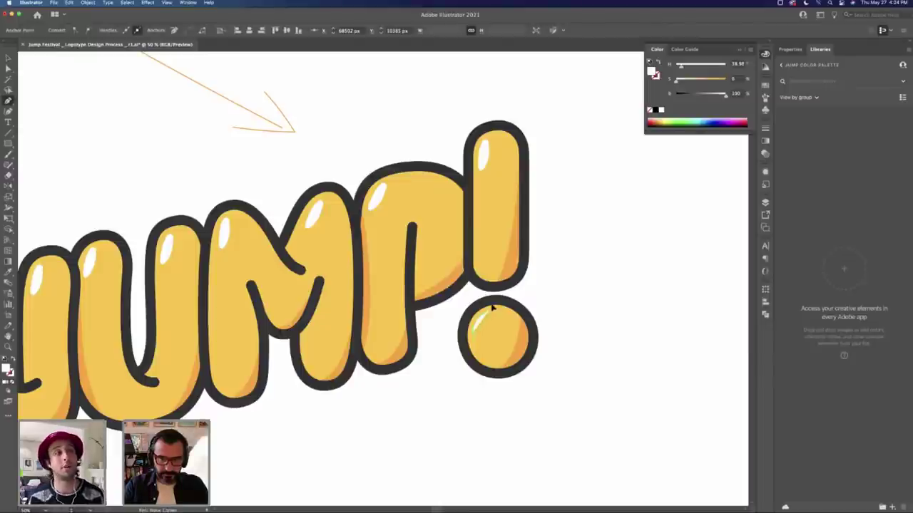
click(489, 304)
super+click(552, 322)
key(z)
alt+click(418, 318)
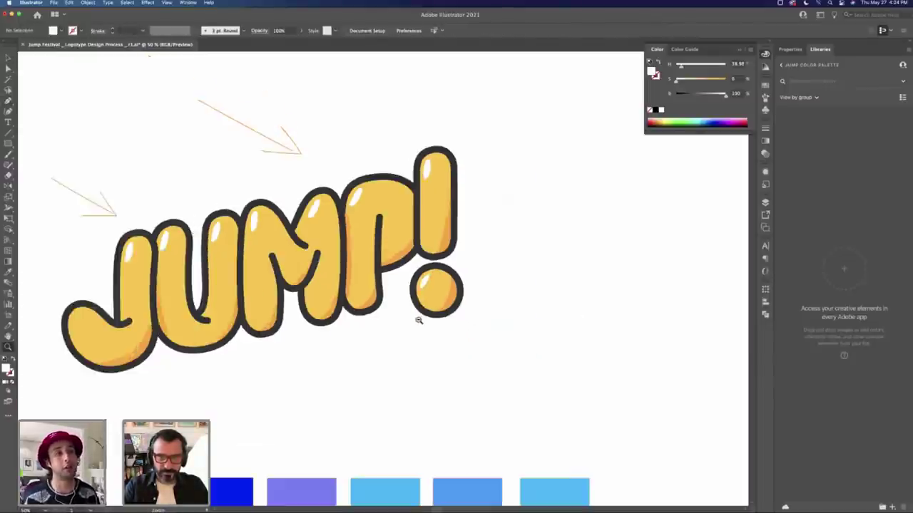
alt+click(406, 316)
alt+click(407, 316)
key(v)
drag(422, 181, 488, 286)
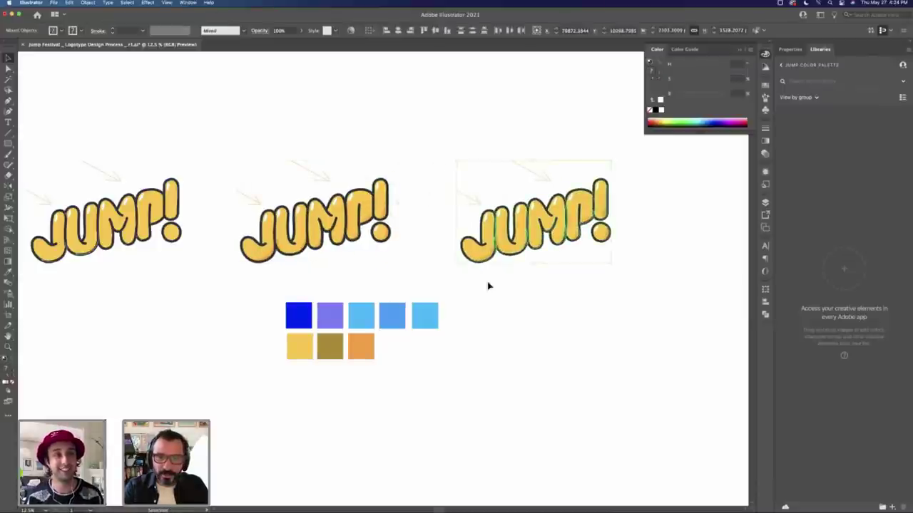
click(512, 290)
key(z)
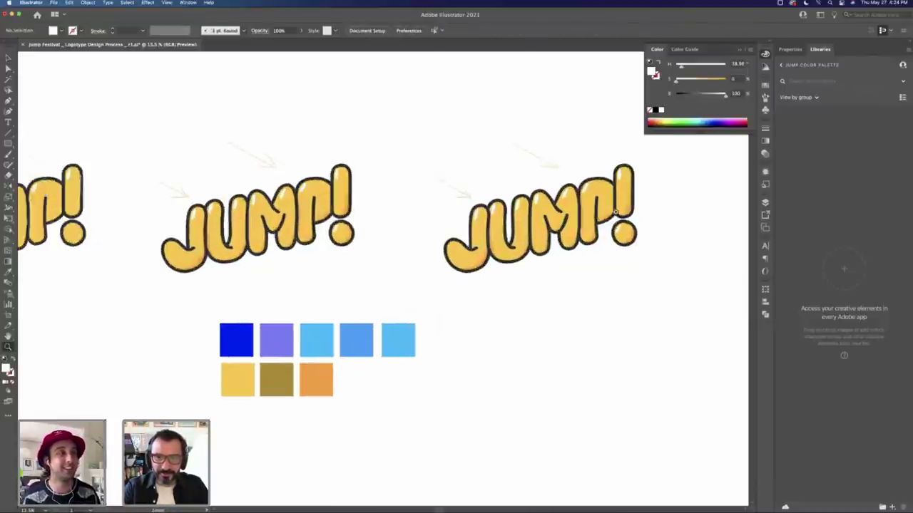
drag(524, 225, 574, 214)
scroll(574, 214, right, 5)
scroll(574, 214, up, 3)
key(v)
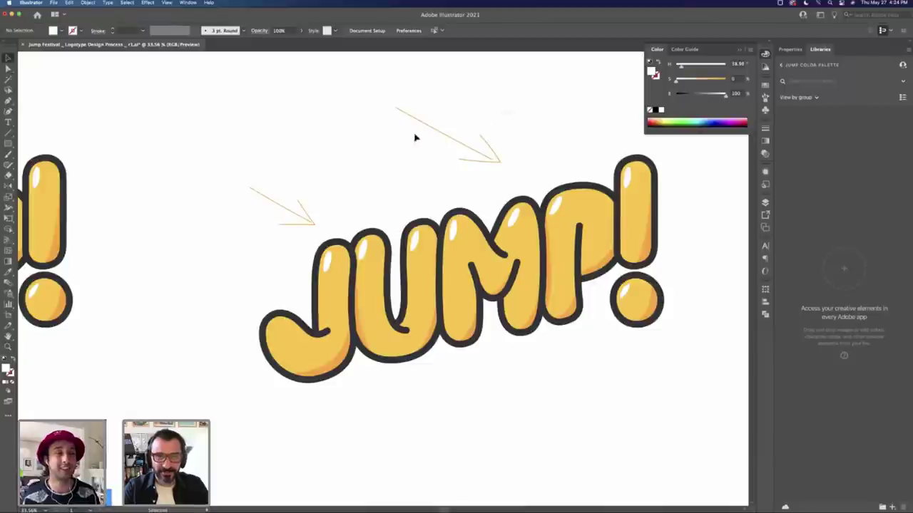
drag(346, 173, 335, 172)
key(Delete)
drag(236, 171, 314, 231)
key(Delete)
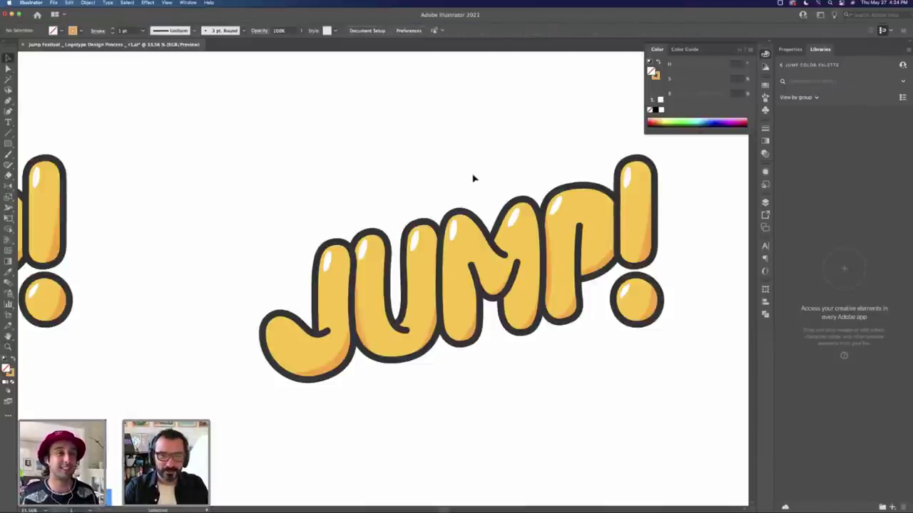
key(z)
scroll(492, 254, right, 5)
scroll(492, 254, up, 2)
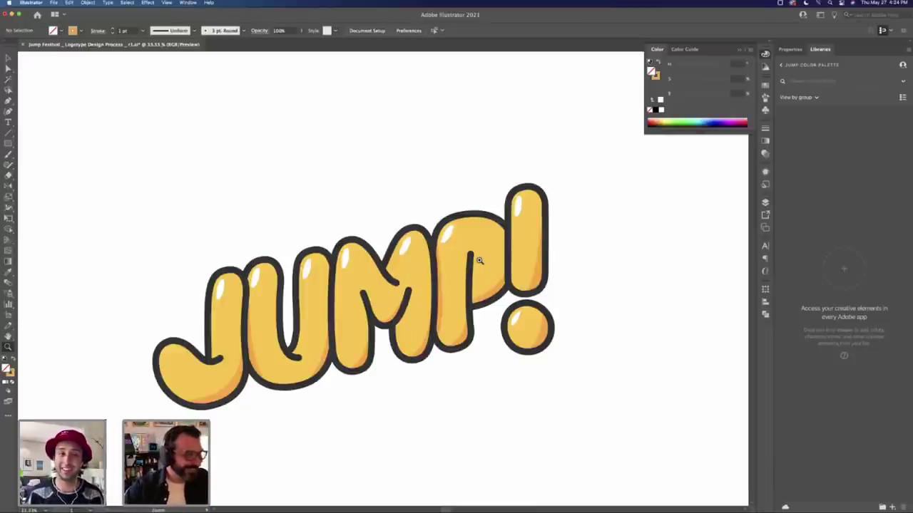
key(super+minus)
key(super+minus)
key(super+minus)
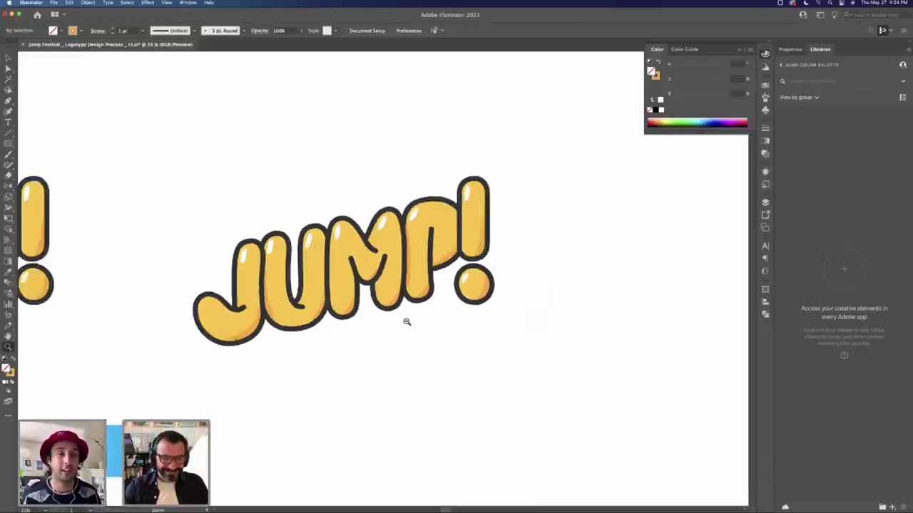
drag(253, 269, 363, 270)
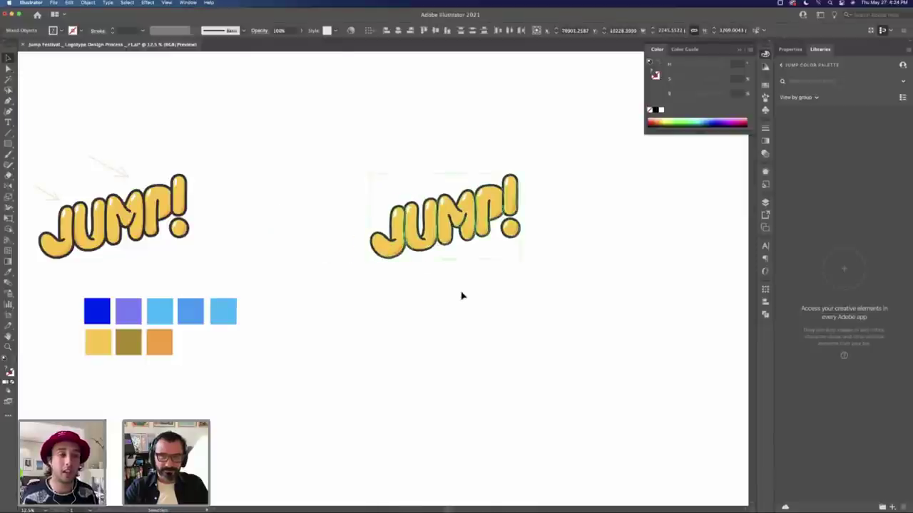
key(super+equal)
key(super+equal)
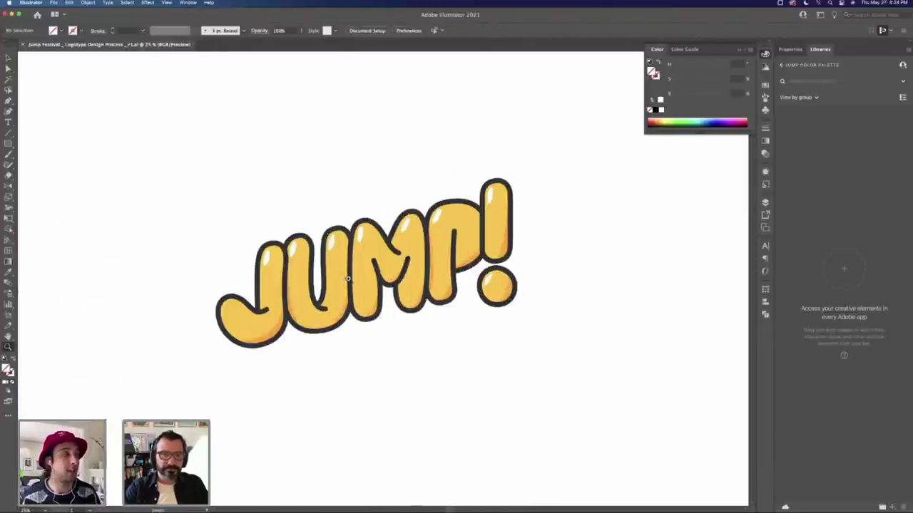
click(365, 278)
alt+click(366, 278)
alt+click(366, 278)
alt+click(385, 278)
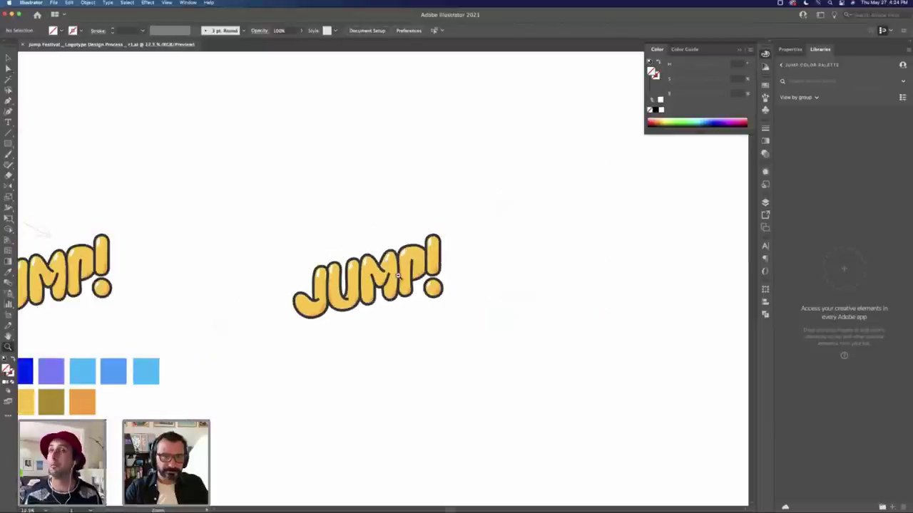
drag(325, 313, 407, 272)
click(407, 272)
key(v)
click(418, 272)
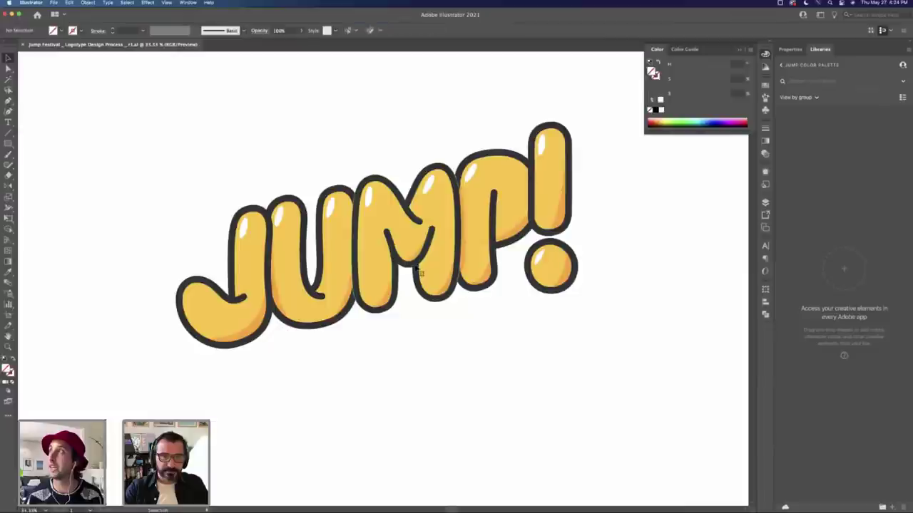
click(178, 382)
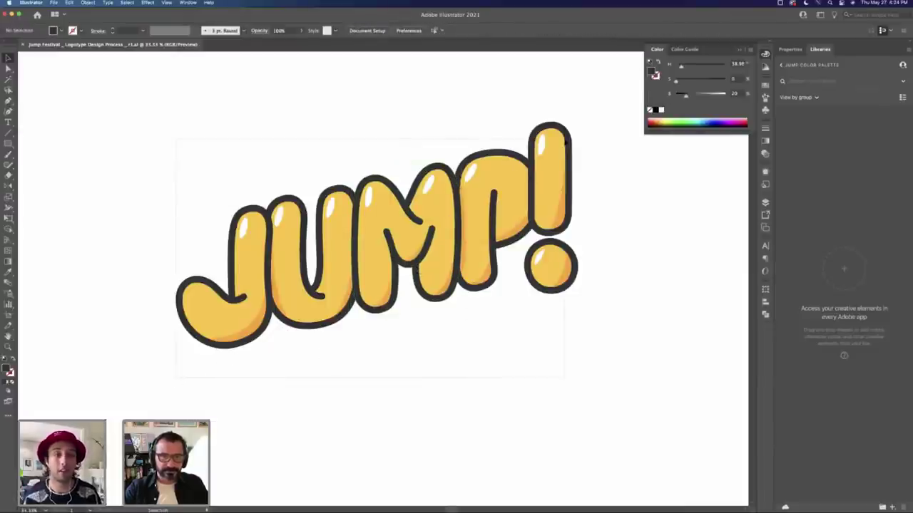
key(a)
key(super+a)
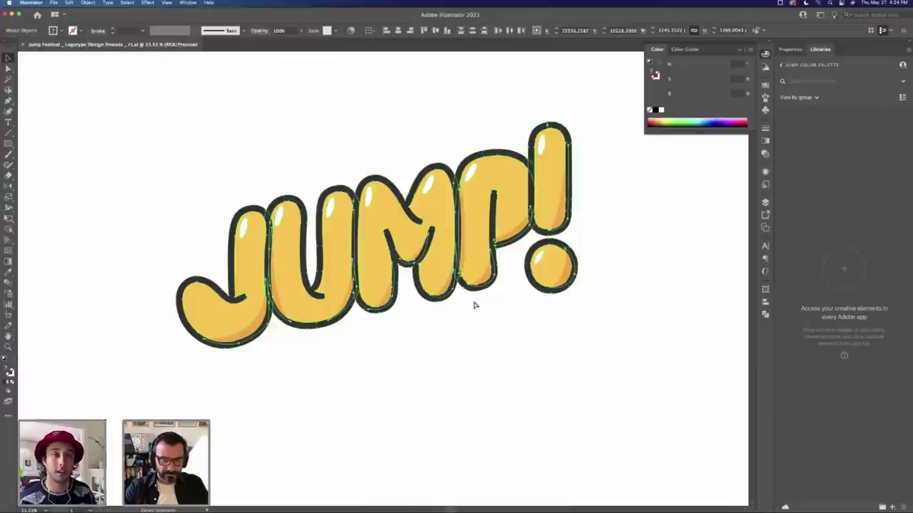
click(475, 318)
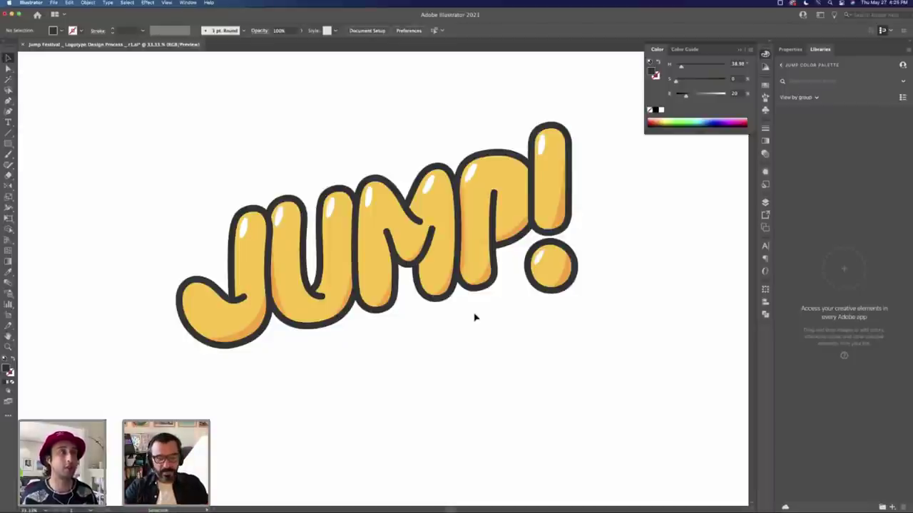
key(t)
Step: Add FESTIVAL text, scale it to about 270 pt and place it beneath JUMP!
click(410, 343)
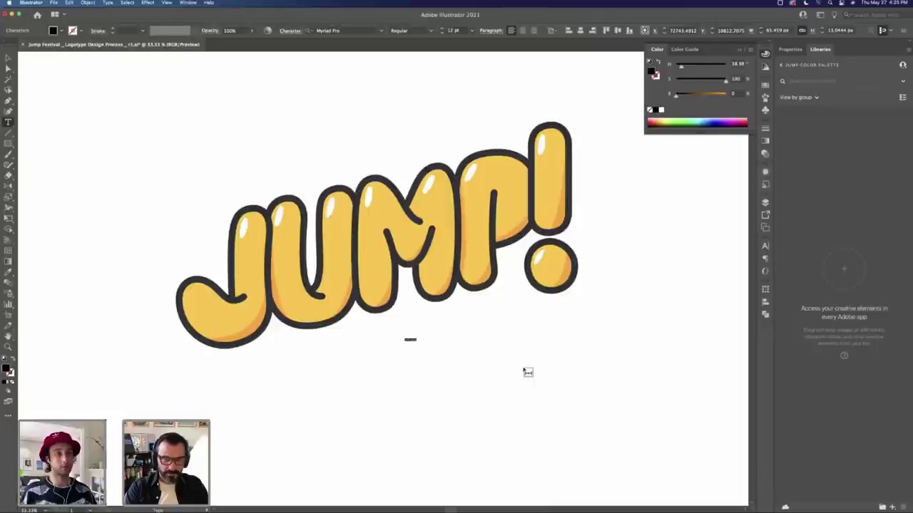
key(Escape)
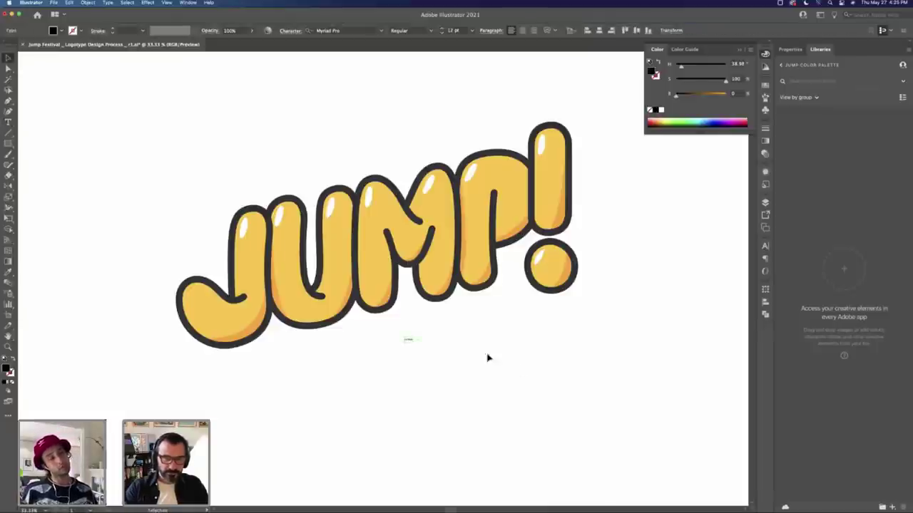
drag(544, 301, 449, 353)
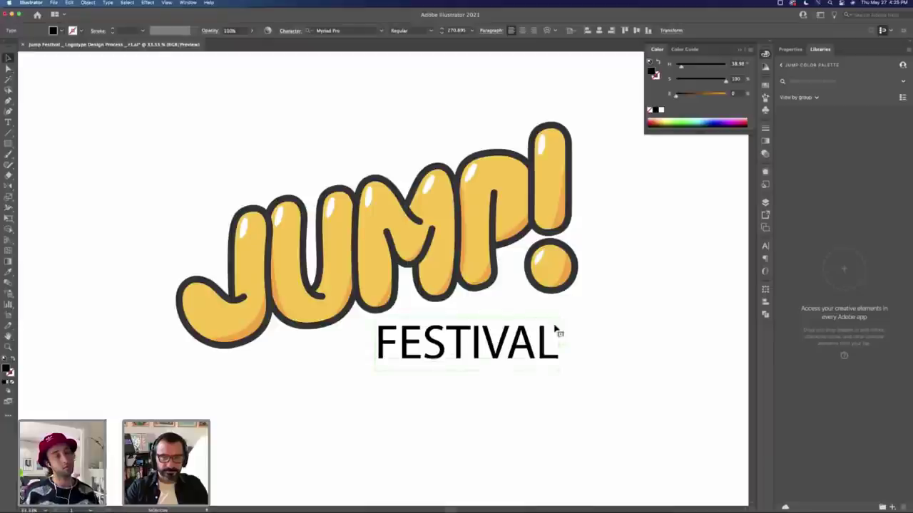
mouse_move(558, 320)
mouse_down()
mouse_move(569, 314)
mouse_move(560, 319)
mouse_up()
drag(467, 366, 401, 403)
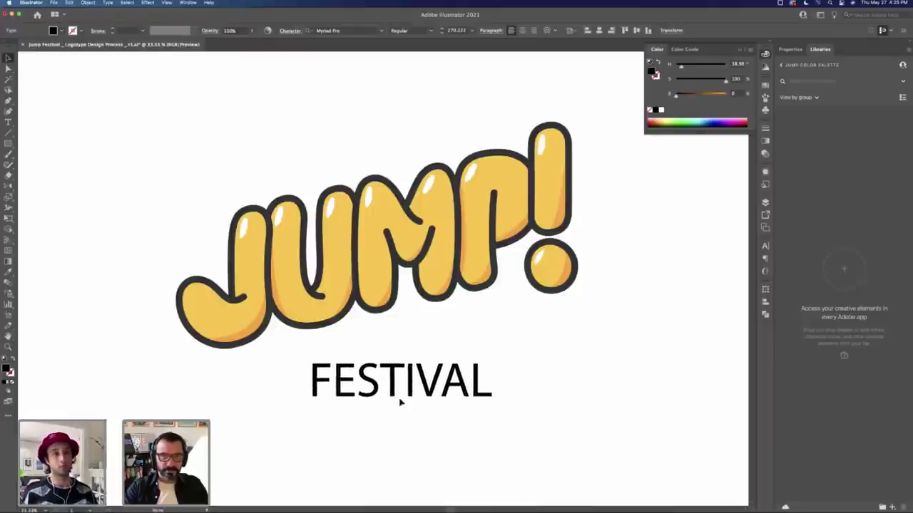
Step: Zoom out, select the JUMP! lettering and shift the view to show more on the left
click(479, 326)
alt+super+click(449, 320)
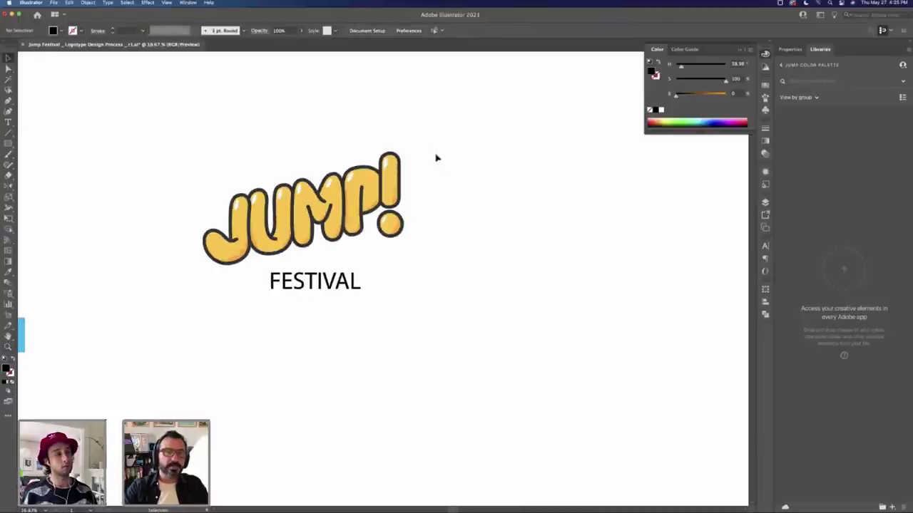
click(164, 248)
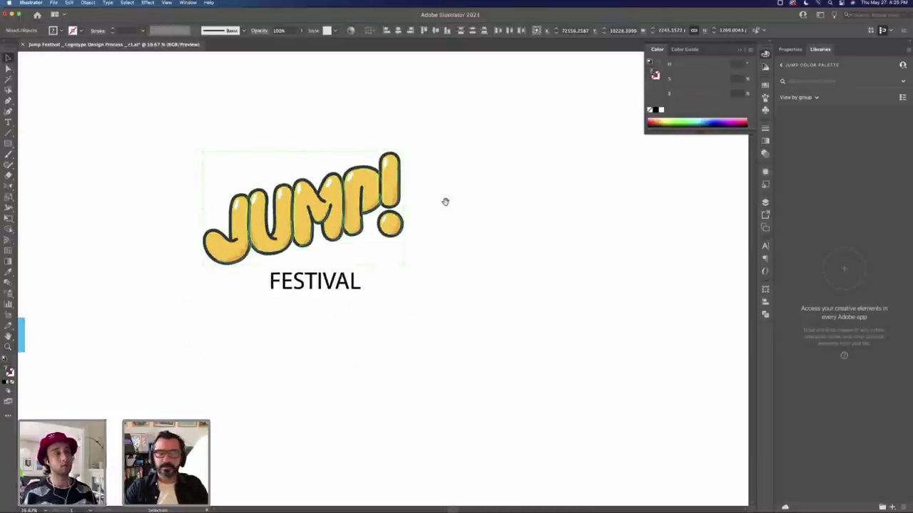
drag(445, 202, 489, 220)
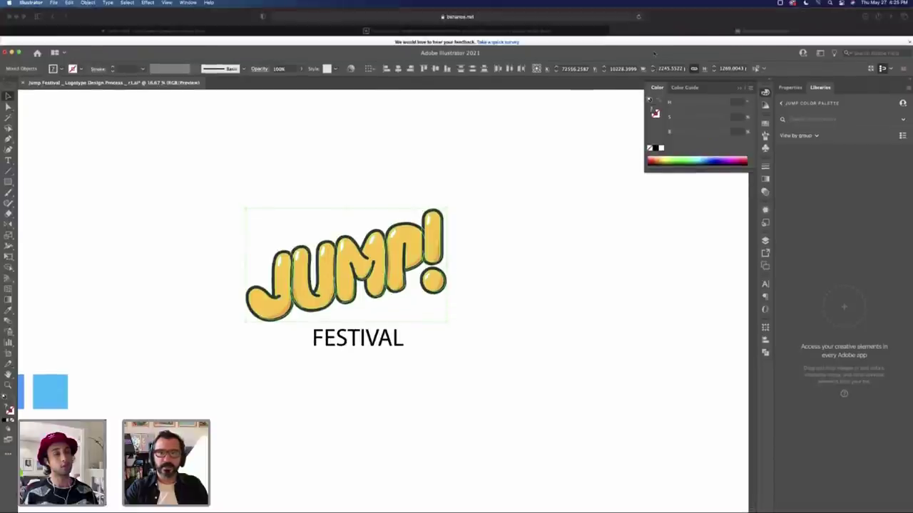
Step: Shear the JUMP! lettering with the Shear Tool so it stands more upright
click(654, 16)
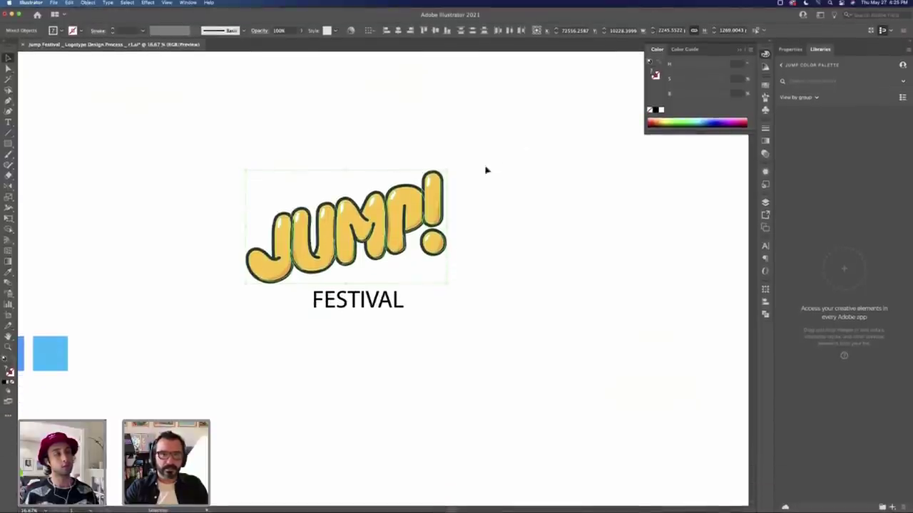
drag(9, 197, 37, 207)
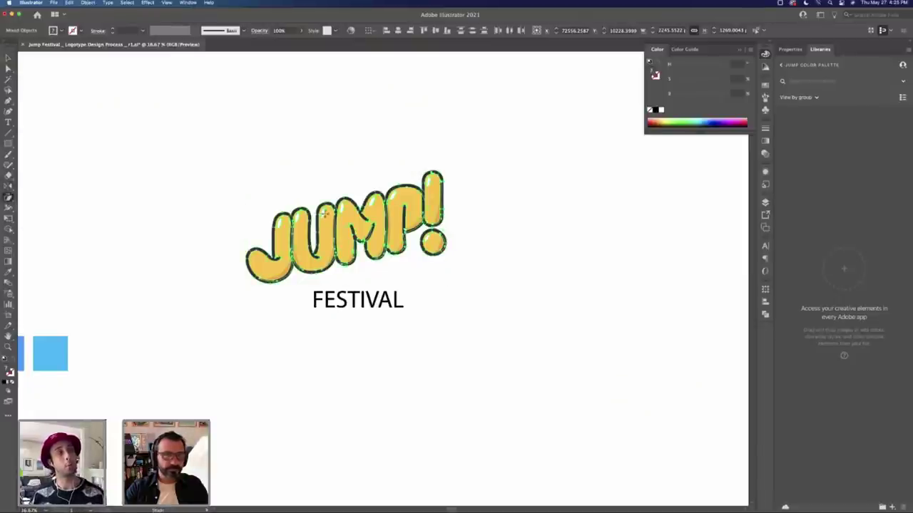
drag(445, 212, 445, 219)
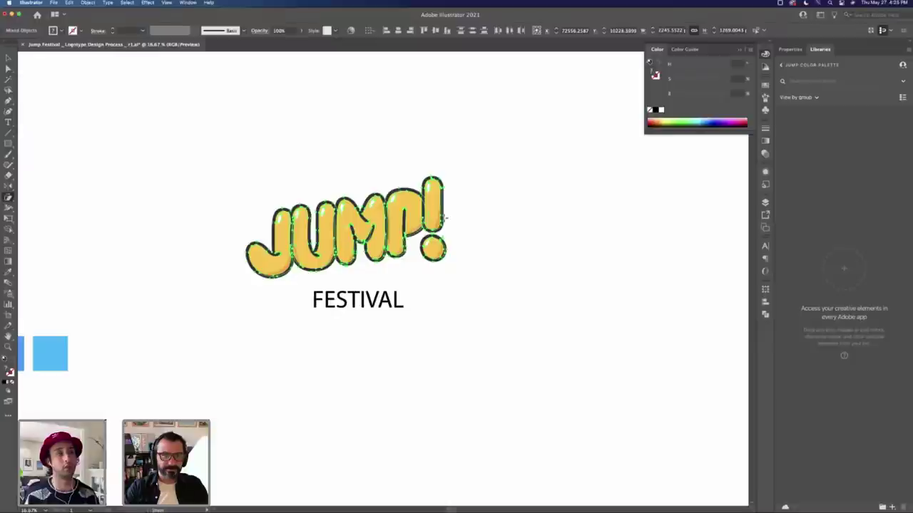
key(super+shift+a)
Step: Paste a copy of JUMP! above the JUMP! FESTIVAL lockup
key(v)
scroll(310, 175, left, 5)
scroll(310, 175, up, 1)
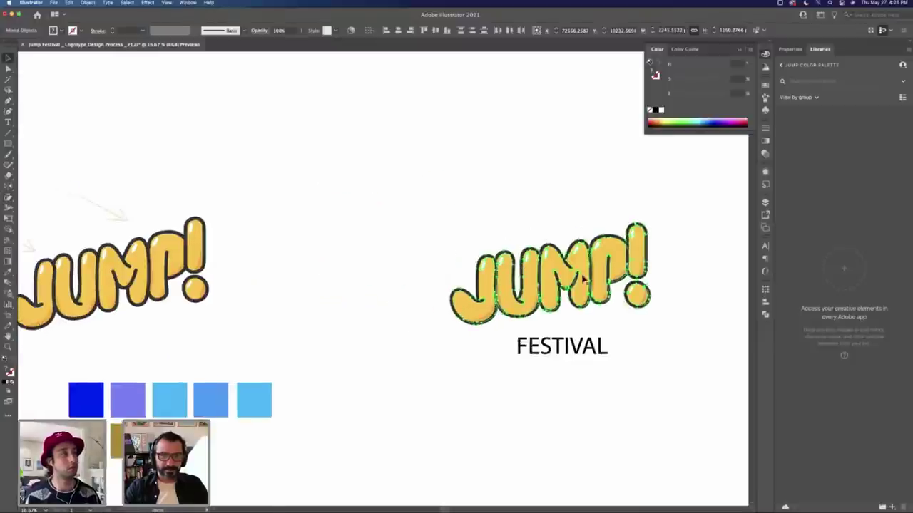
key(super+v)
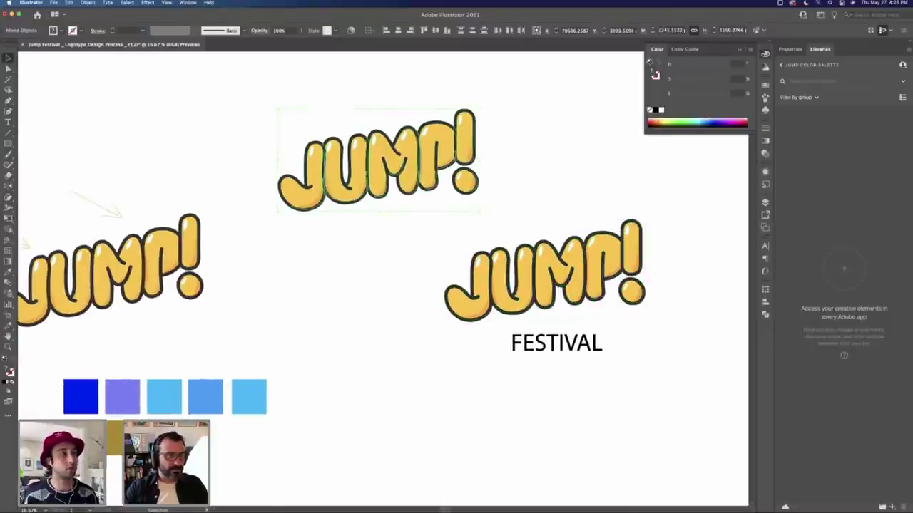
Step: Slant the top JUMP! copy with the Shear Tool
click(7, 217)
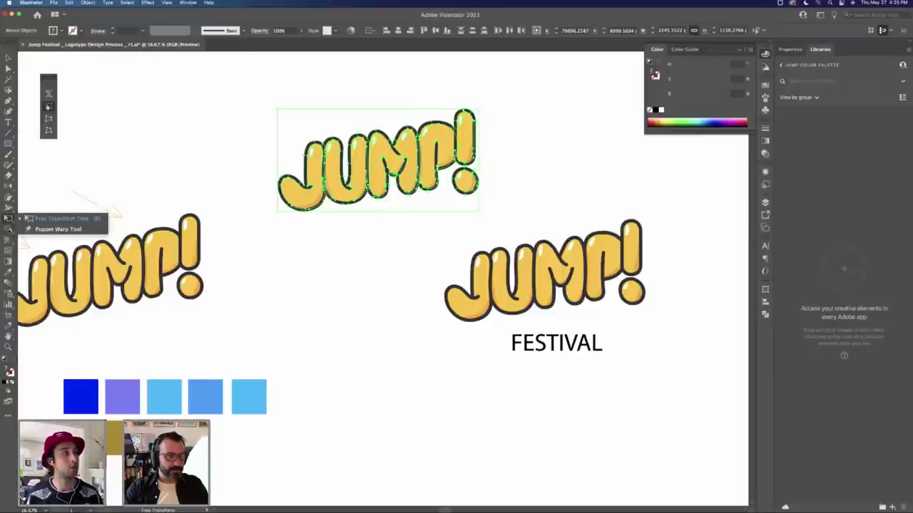
click(8, 218)
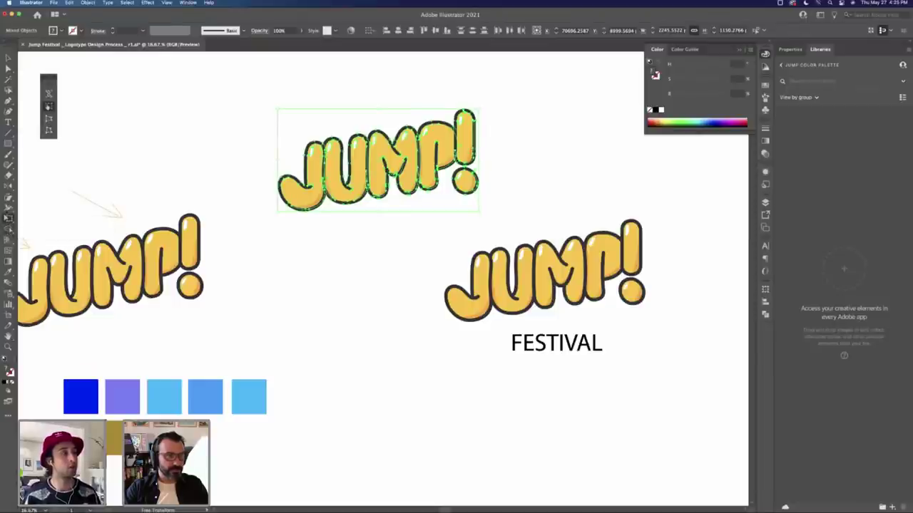
click(8, 197)
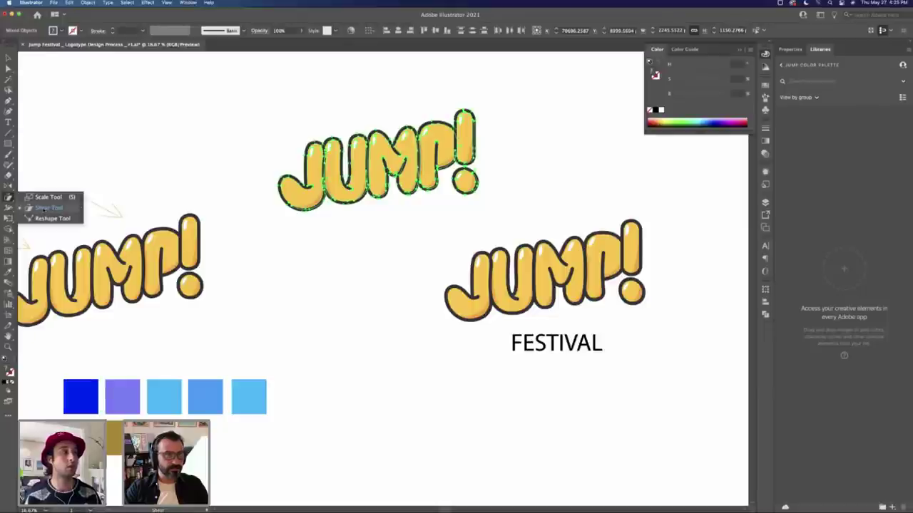
click(42, 208)
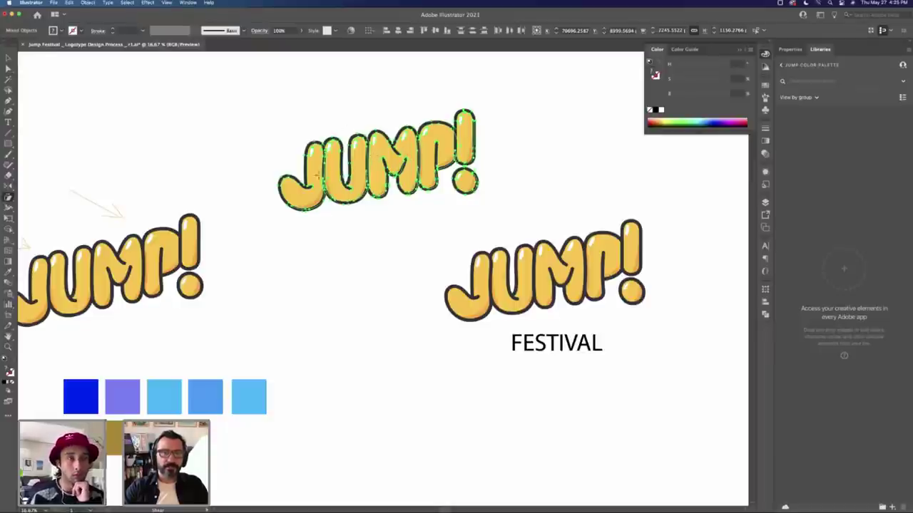
mouse_move(385, 143)
mouse_down()
mouse_move(385, 79)
mouse_move(399, 185)
mouse_move(383, 133)
mouse_move(383, 142)
mouse_up()
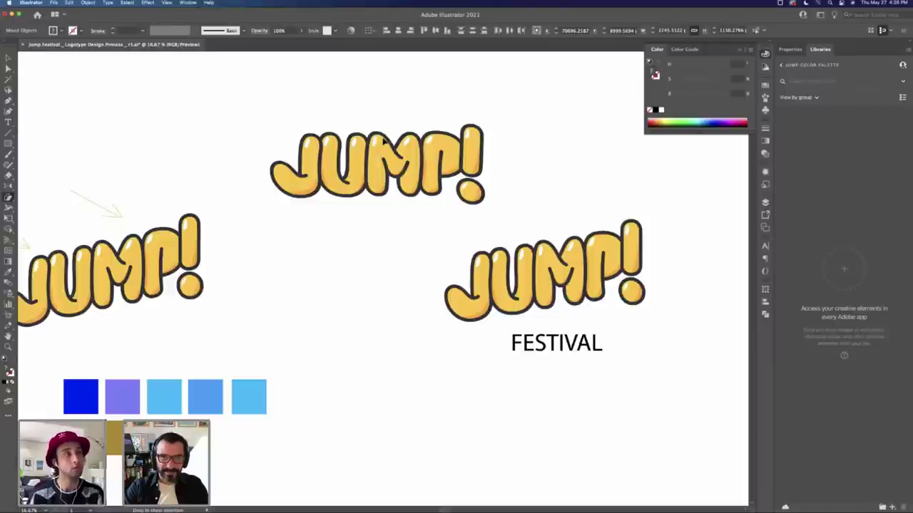
drag(383, 141, 474, 118)
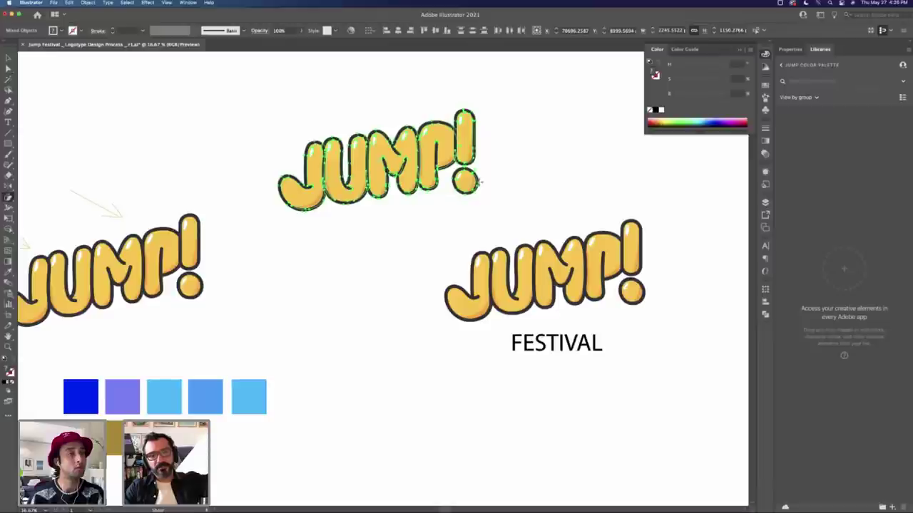
click(482, 182)
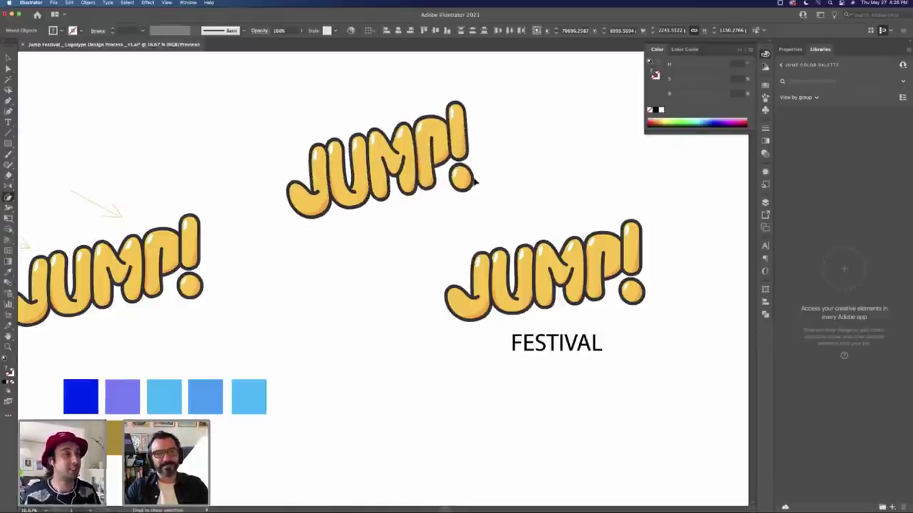
Step: Duplicate the middle JUMP! to the upper right and skew it steeply upward
key(v)
click(493, 157)
key(super+minus)
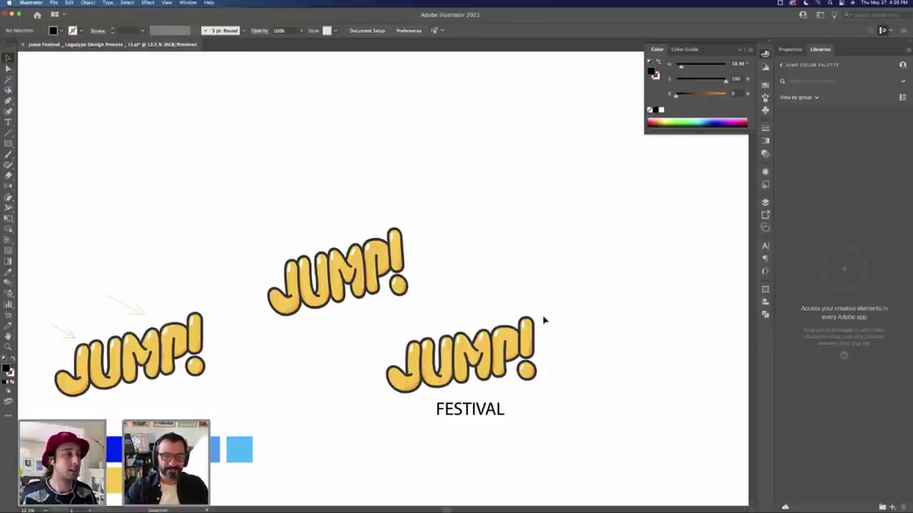
drag(311, 295, 489, 250)
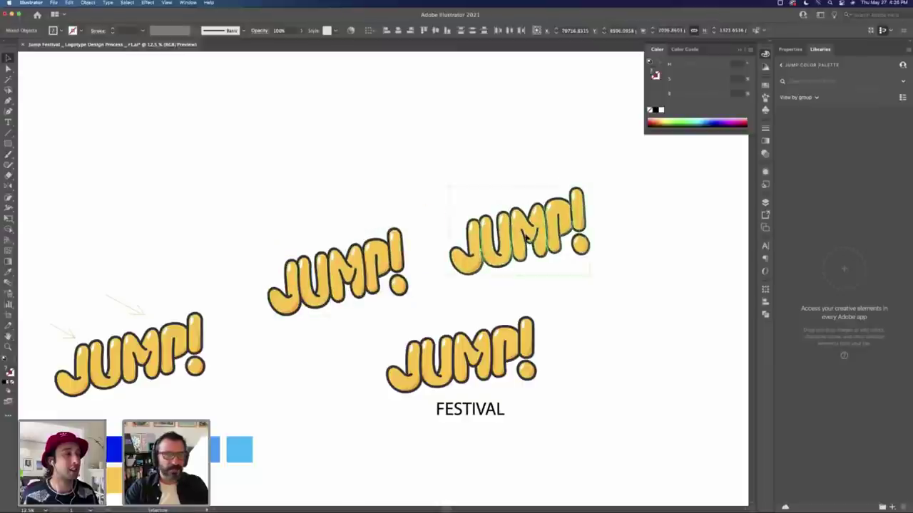
click(8, 197)
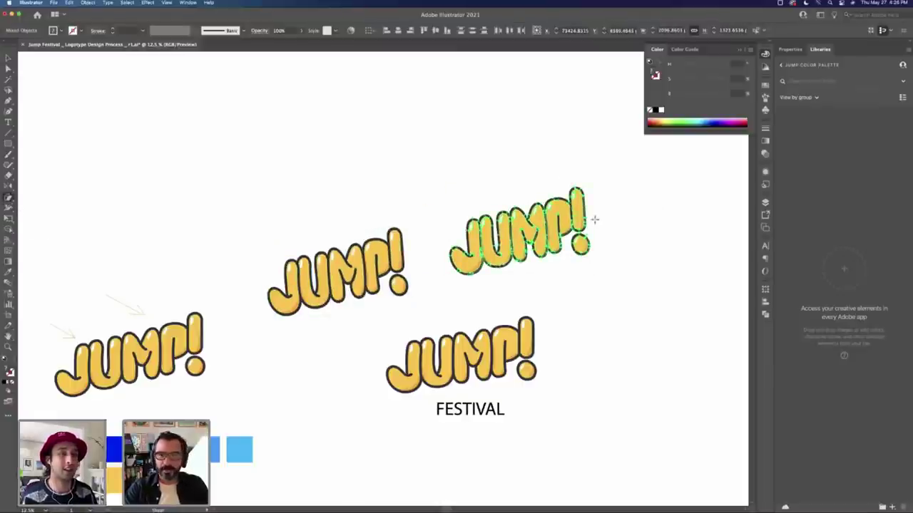
mouse_move(587, 221)
mouse_down()
mouse_move(579, 189)
mouse_move(554, 212)
mouse_move(576, 209)
mouse_move(535, 201)
mouse_move(553, 203)
mouse_move(605, 287)
mouse_move(597, 298)
mouse_up()
Step: Duplicate the JUMP! FESTIVAL lockup to the right and select its FESTIVAL text
key(super+minus)
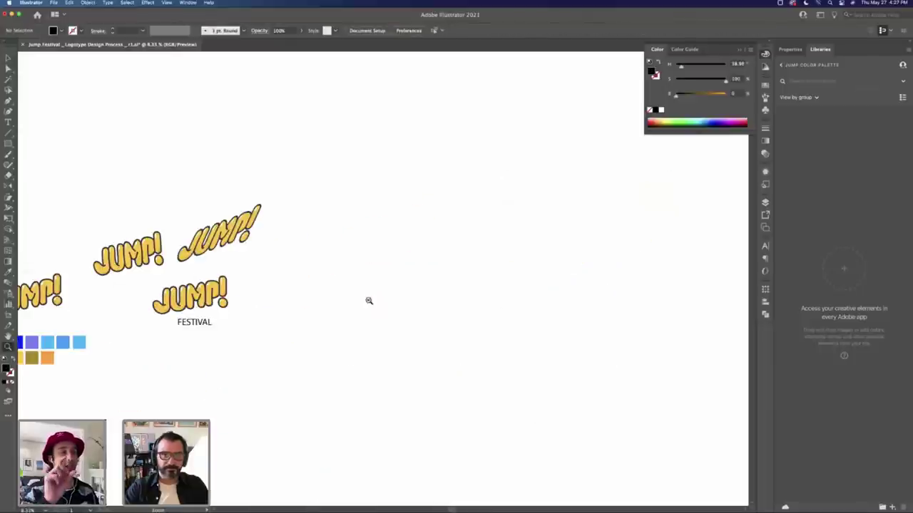
drag(177, 311, 326, 298)
key(a)
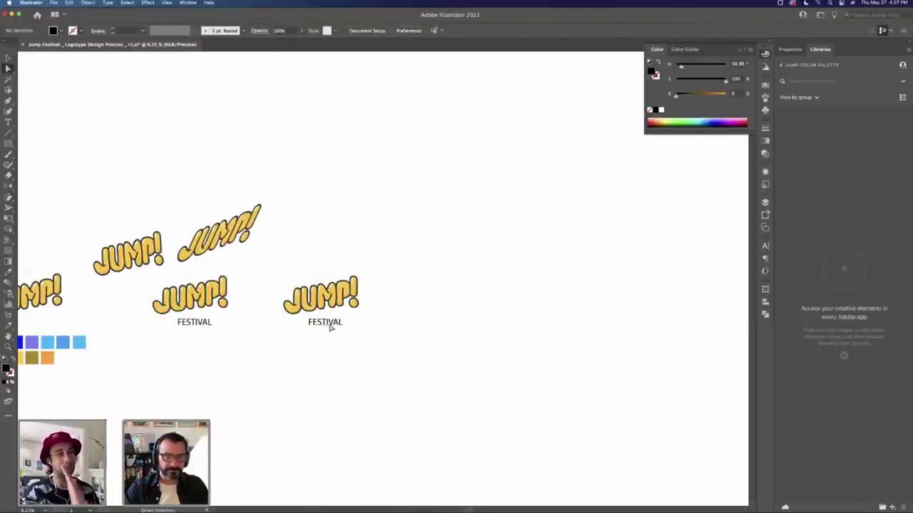
click(329, 321)
mouse_move(626, 15)
mouse_down()
mouse_move(626, 41)
mouse_move(626, 15)
mouse_up()
click(453, 201)
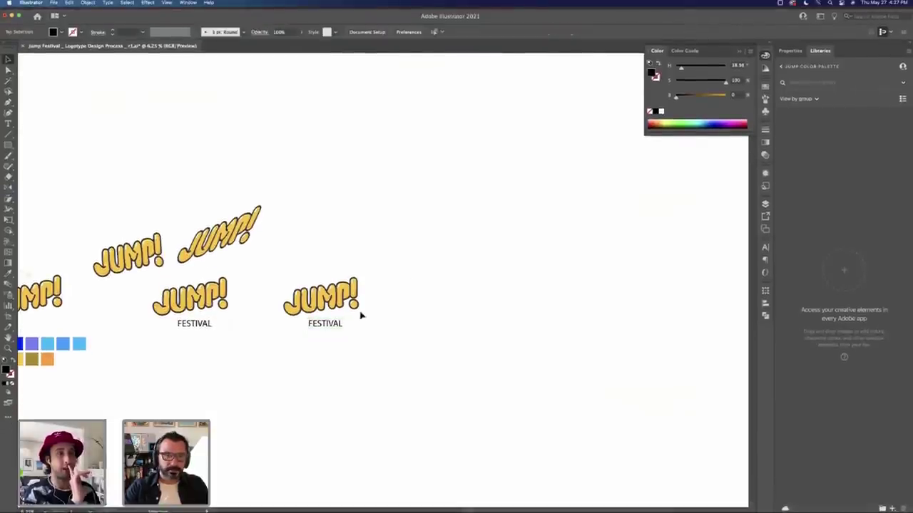
Step: Centre FESTIVAL under JUMP! in the right copy and move it up closer to the lettering
key(super+equal)
key(v)
click(538, 167)
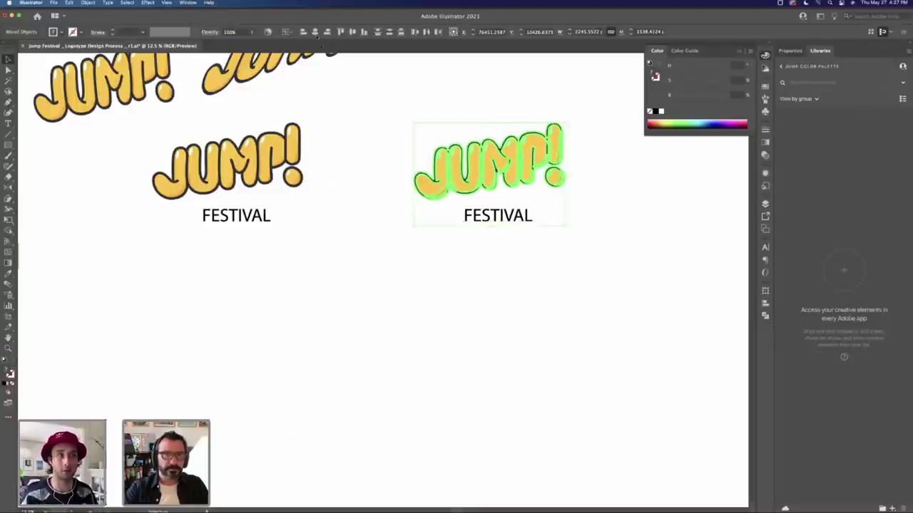
click(315, 32)
click(467, 271)
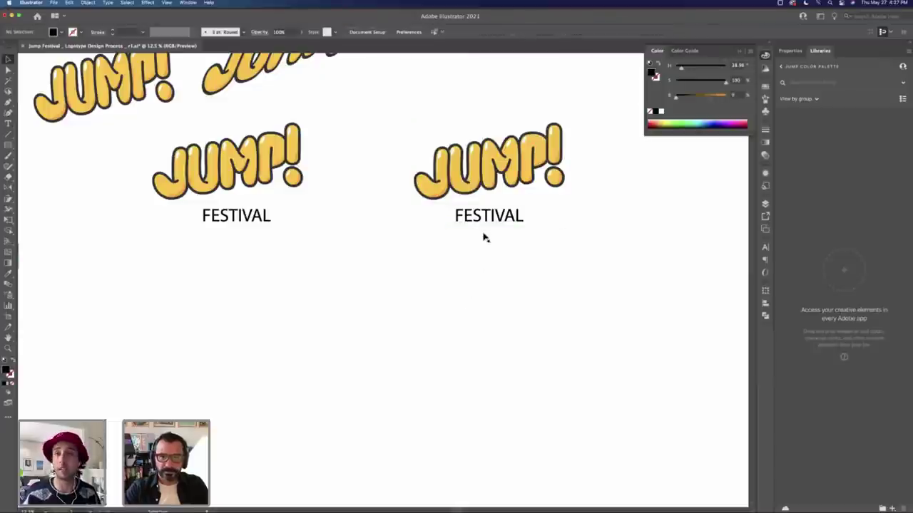
drag(491, 214, 491, 207)
click(492, 280)
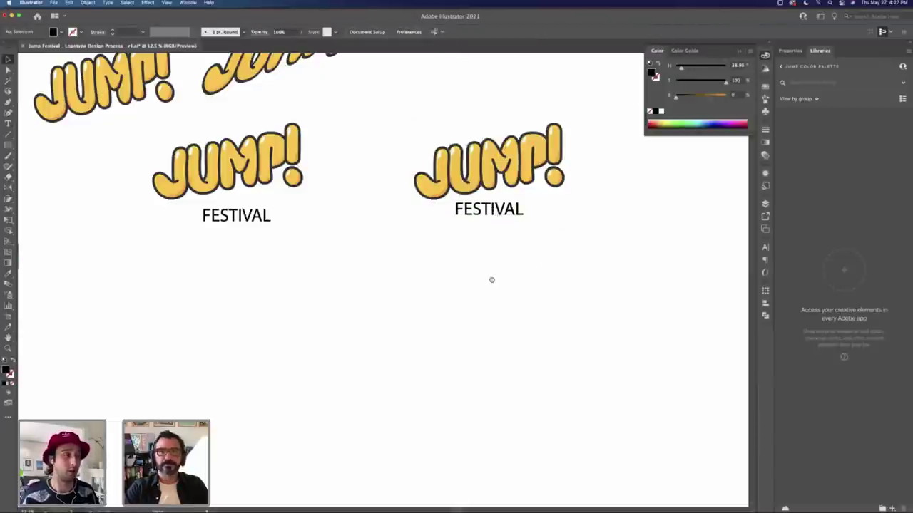
Step: Marquee-select the right-hand JUMP! FESTIVAL group and nudge it slightly right and down
scroll(491, 279, right, 3)
scroll(492, 279, up, 3)
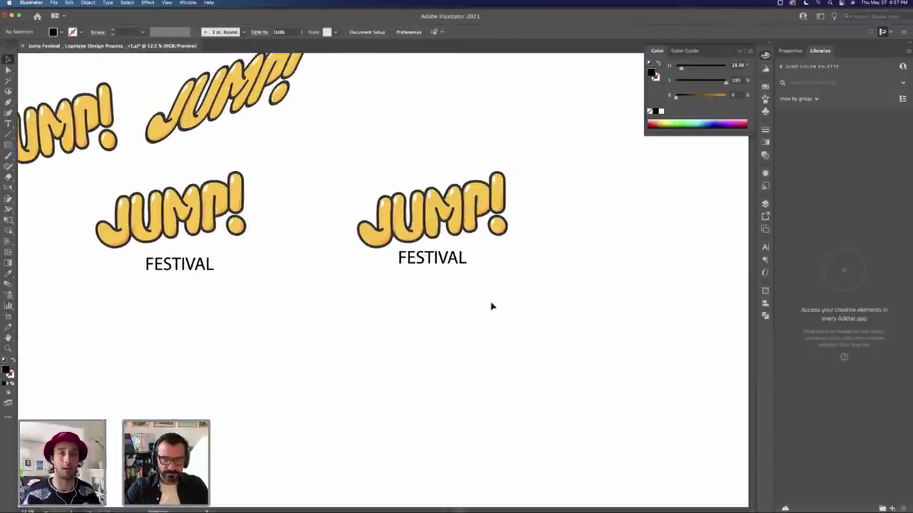
drag(403, 187, 354, 167)
click(528, 283)
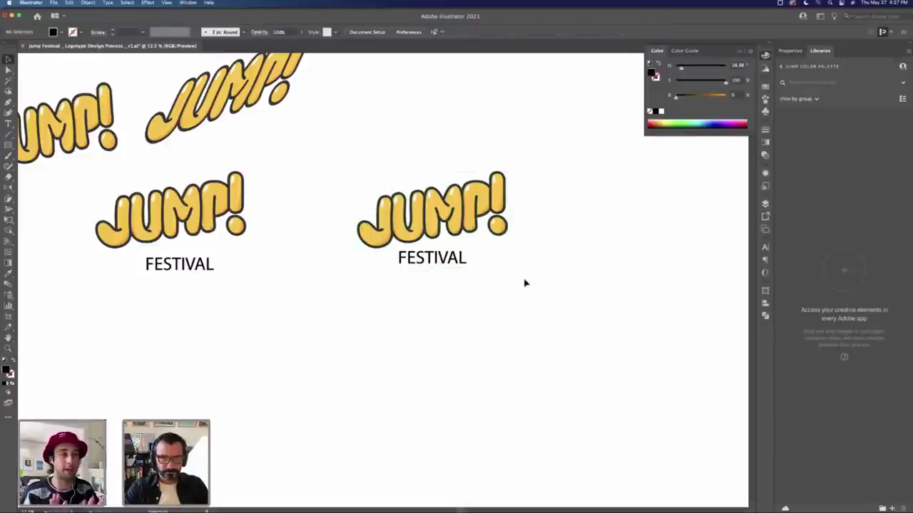
drag(544, 183, 352, 295)
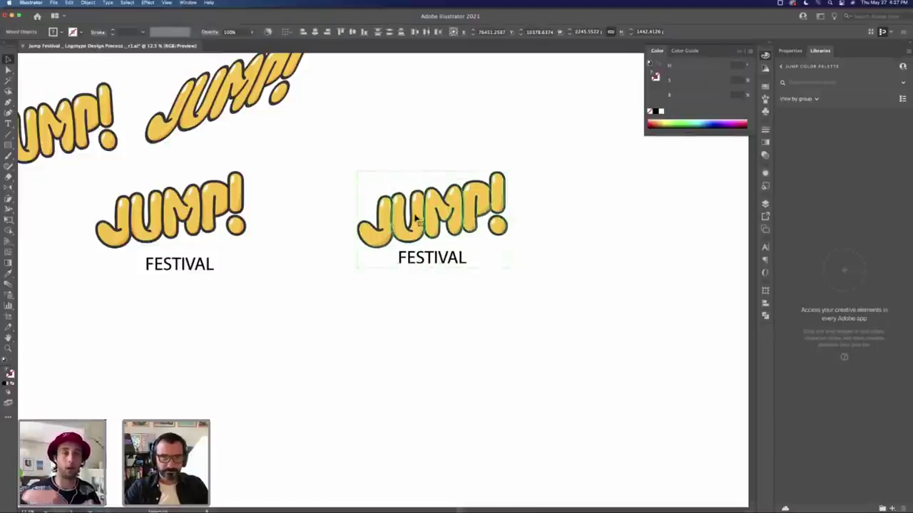
drag(416, 219, 428, 225)
Step: Align the right group's FESTIVAL text horizontally centred under JUMP!
key(t)
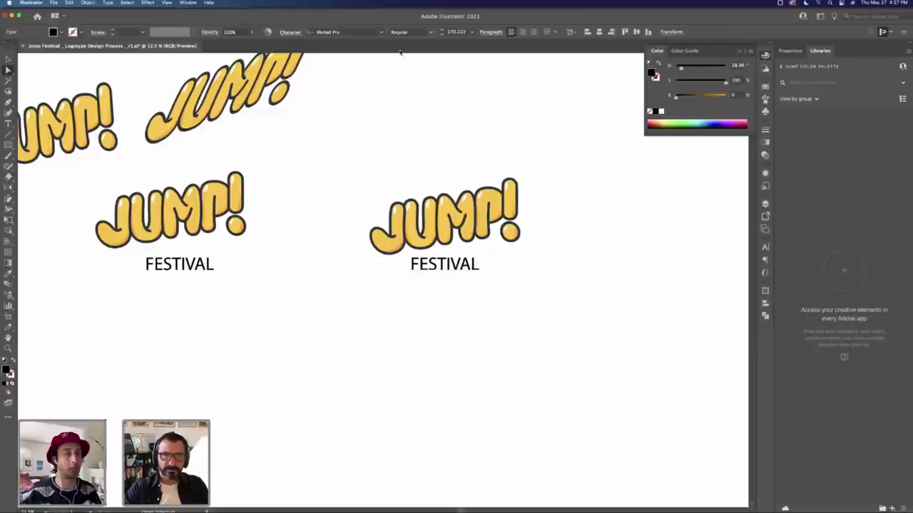
click(533, 31)
key(v)
click(400, 264)
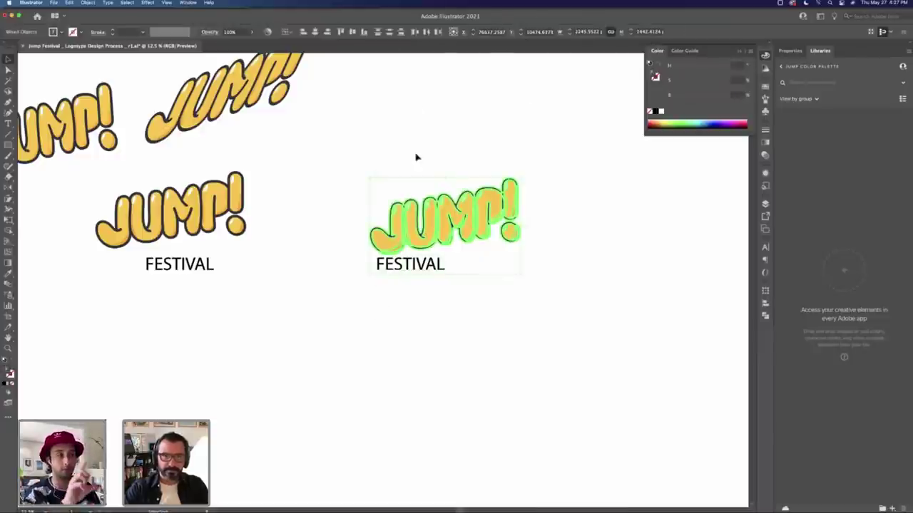
click(314, 31)
click(430, 118)
Step: Review the Adobe Color and Adobe Stock tabs in Safari, then bring up Adobe Fonts in Chrome
key(super+Tab)
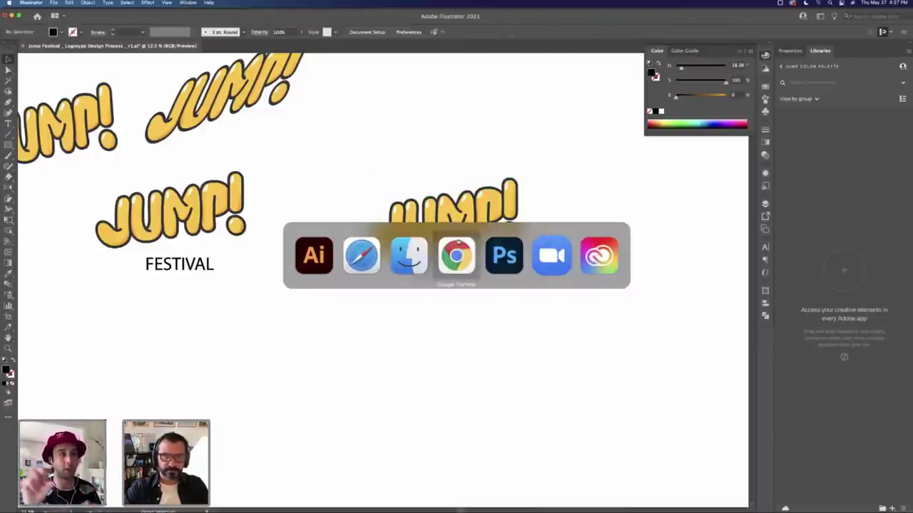
click(361, 255)
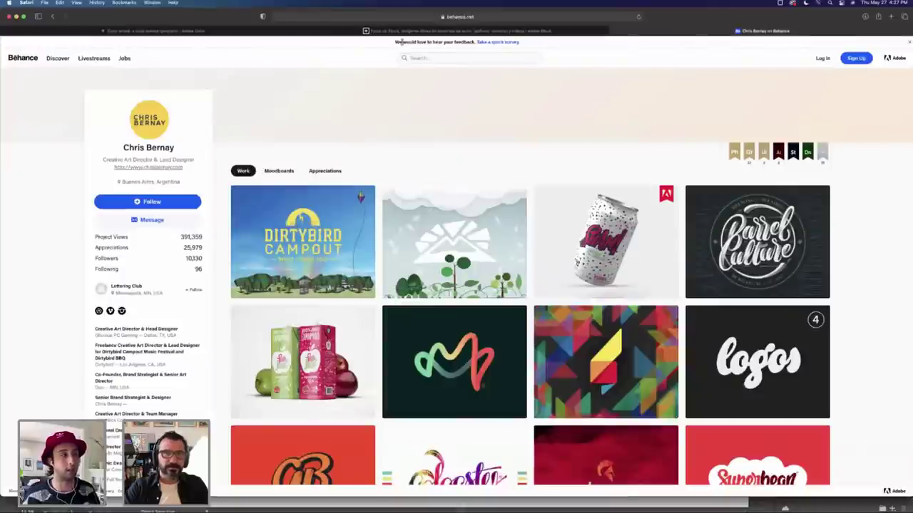
click(249, 32)
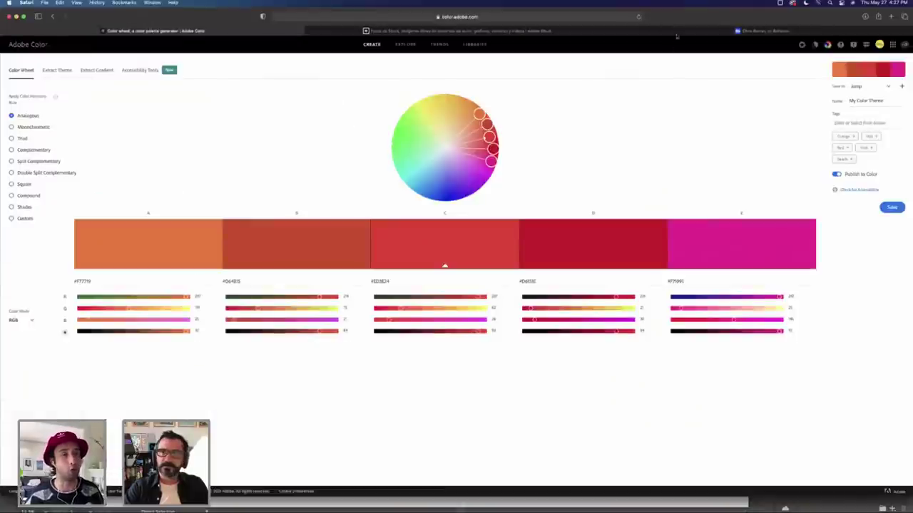
click(677, 33)
key(super+Tab)
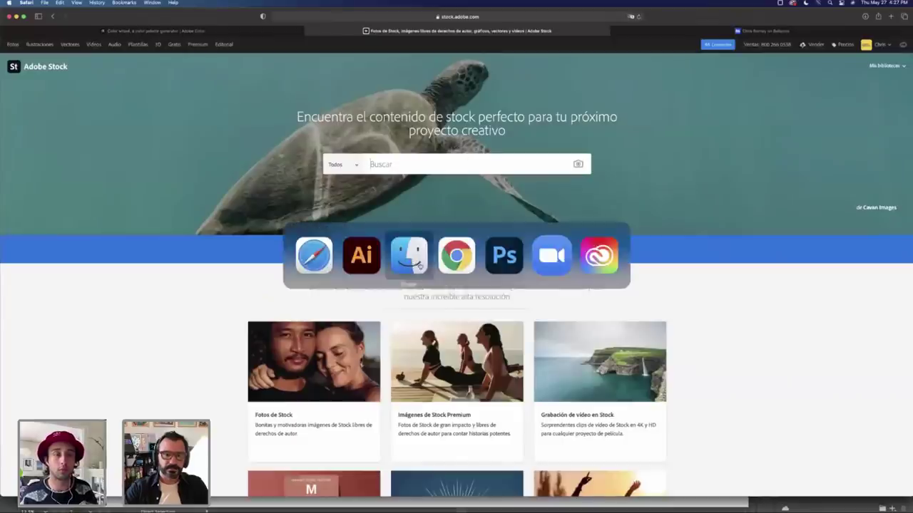
click(457, 255)
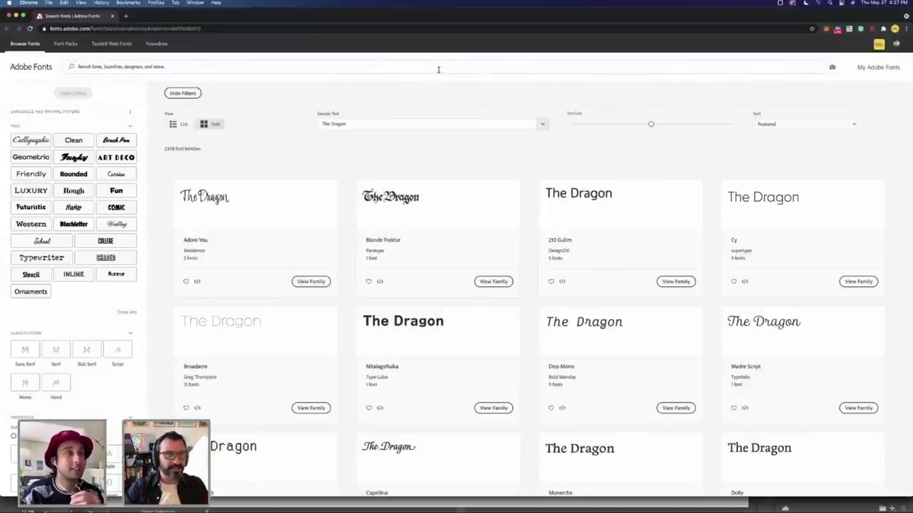
Step: Filter the Adobe Fonts catalogue to the Fun tag and dismiss the feedback popup
click(343, 69)
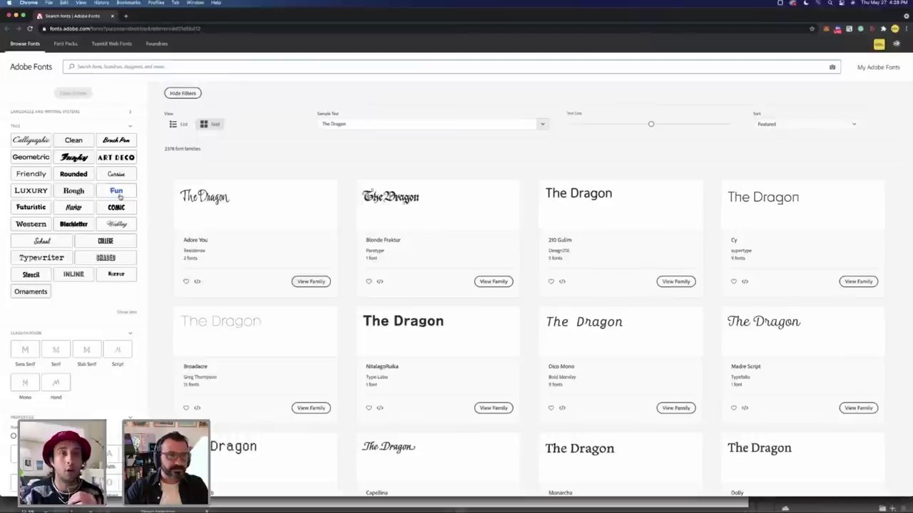
key(super+Tab)
key(Tab)
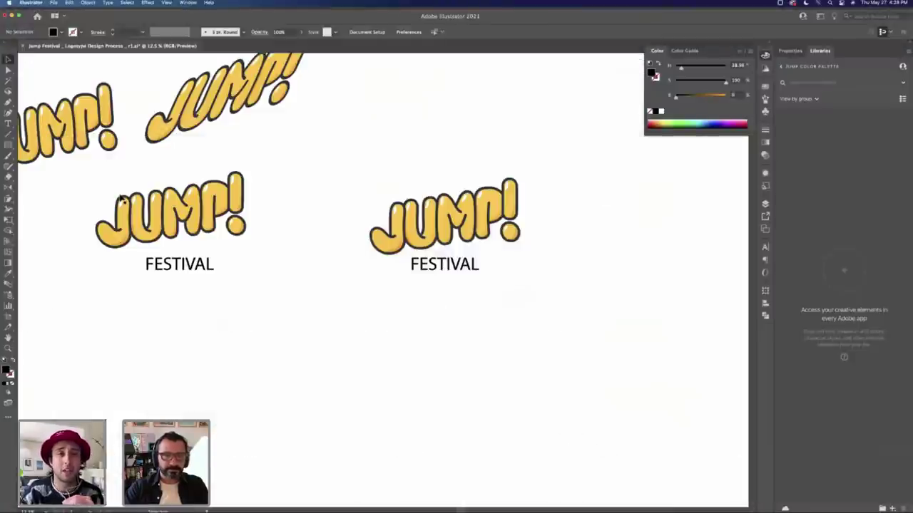
key(super+Tab)
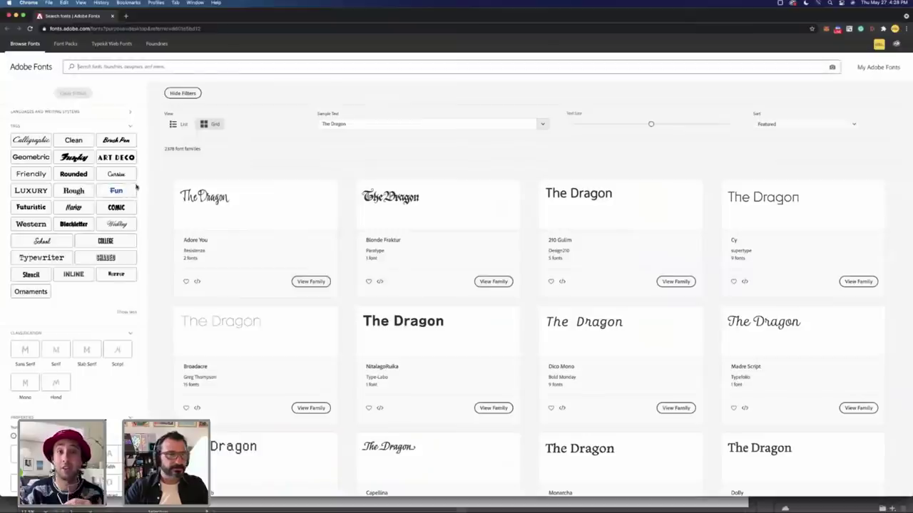
click(116, 191)
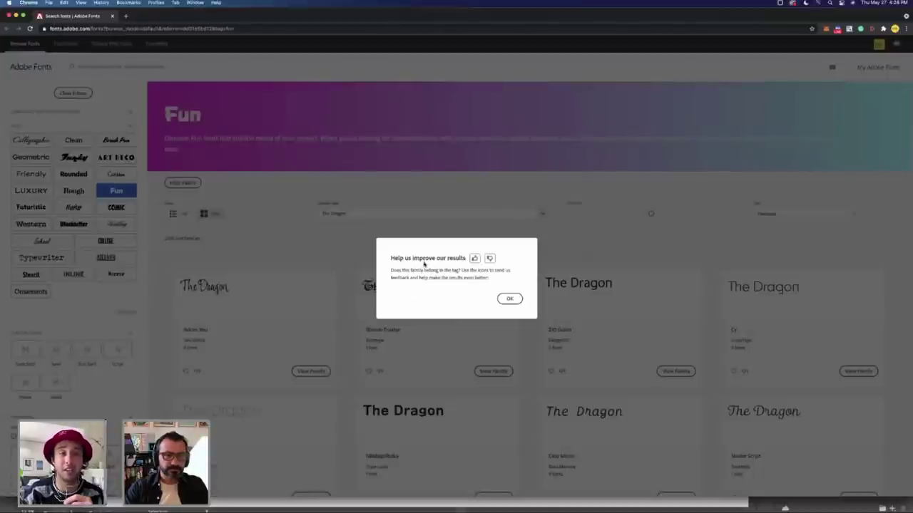
click(508, 299)
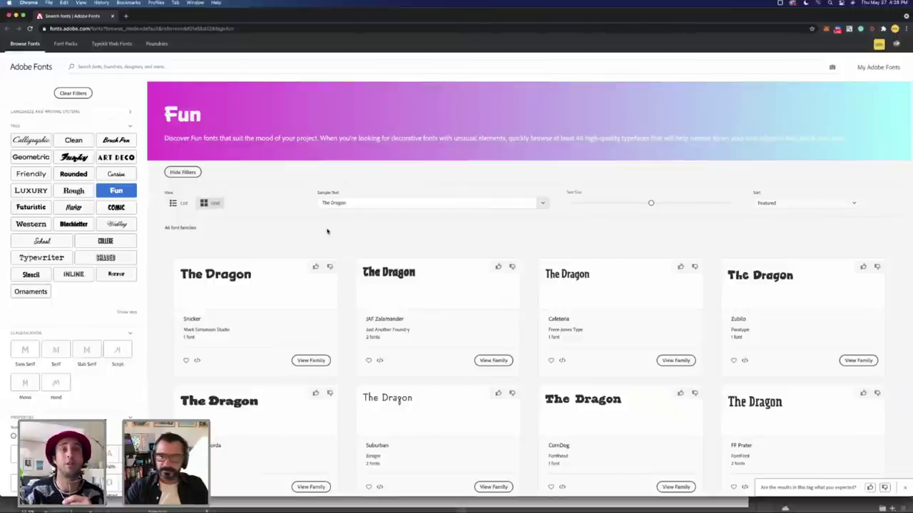
Step: Browse the 46 Fun families and open the Snicker family page
scroll(542, 238, down, 2)
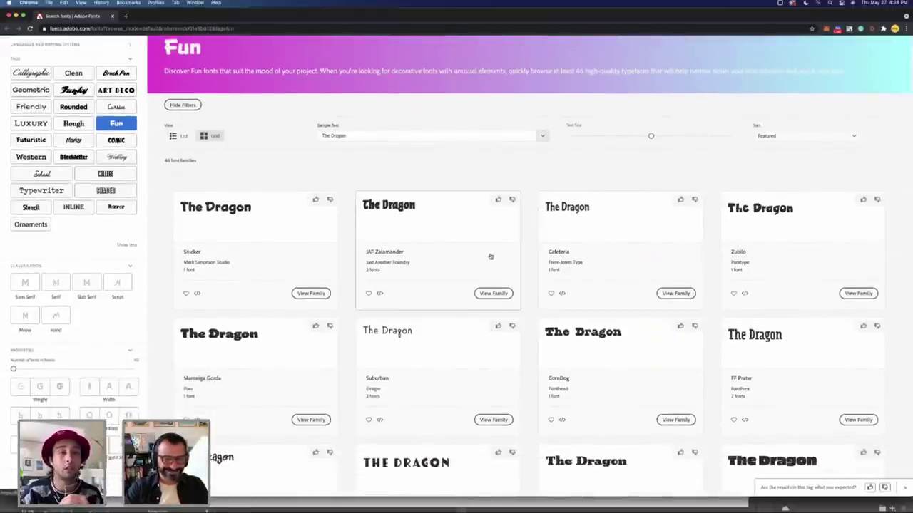
scroll(491, 256, down, 2)
scroll(491, 256, down, 3)
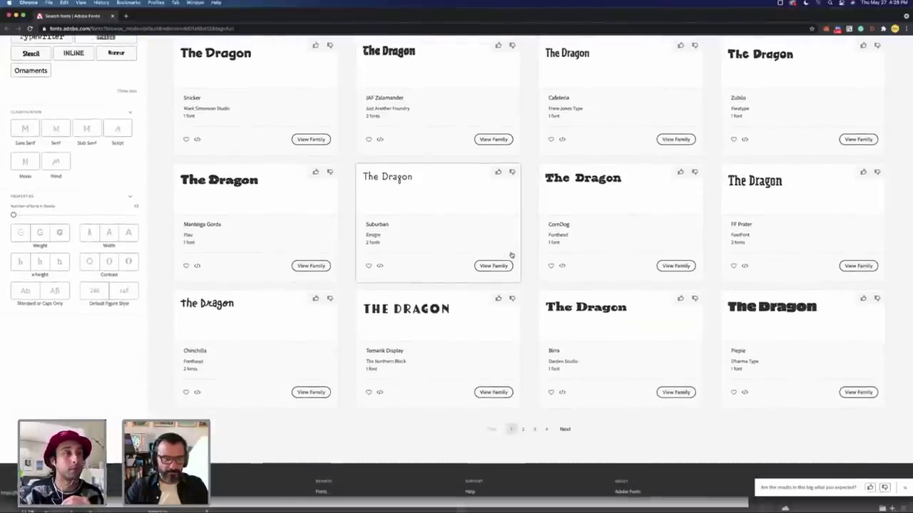
scroll(511, 255, up, 5)
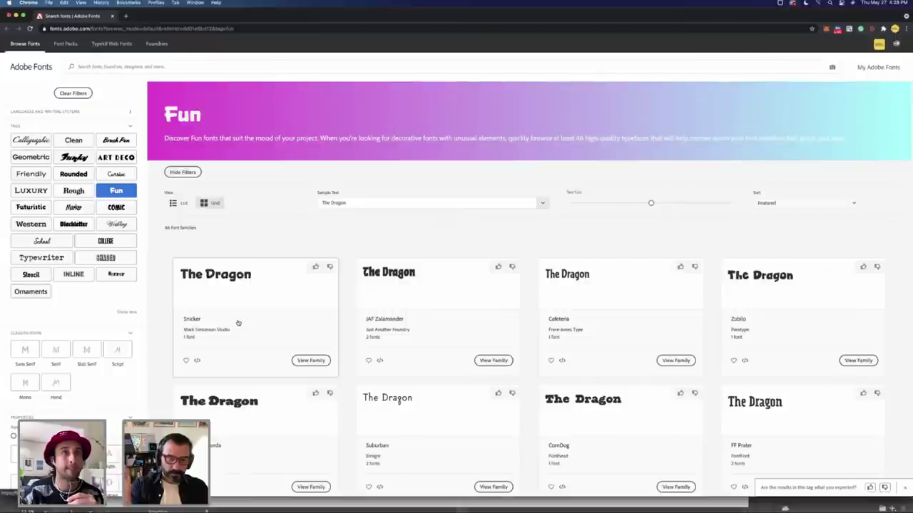
click(310, 362)
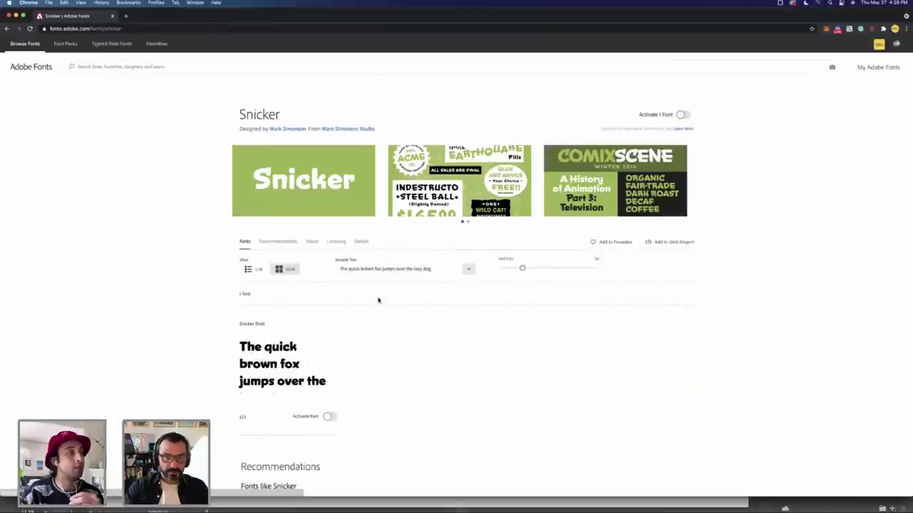
Step: Preview Snicker with the sample text 'FESTIVAL Festival festival'
scroll(393, 298, down, 2)
scroll(393, 298, down, 3)
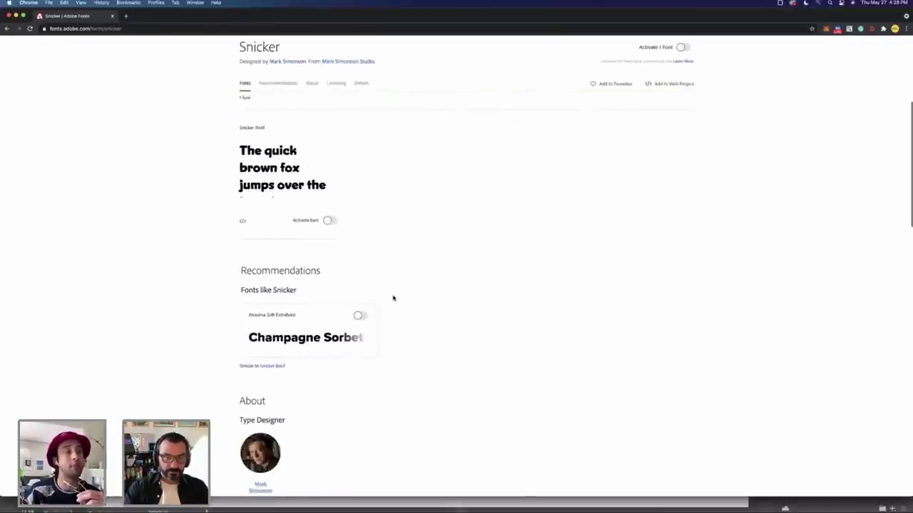
scroll(393, 298, up, 5)
mouse_move(299, 347)
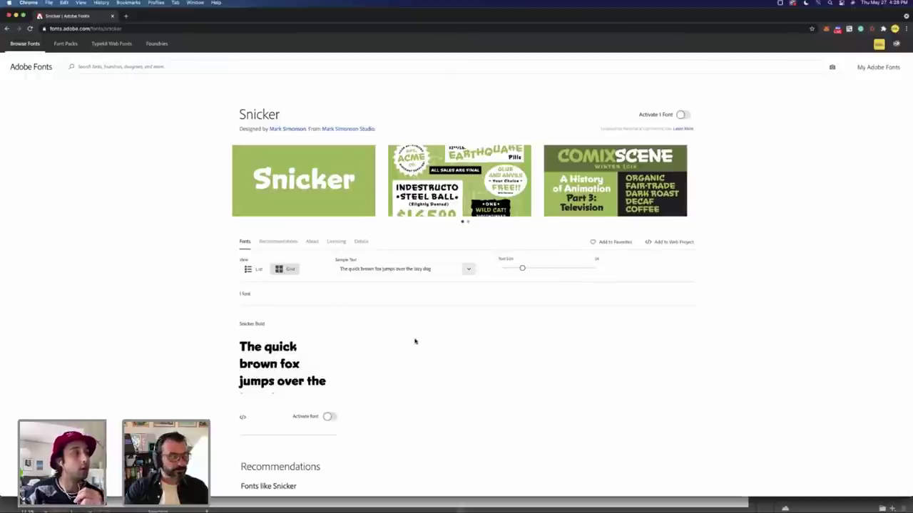
scroll(414, 341, down, 3)
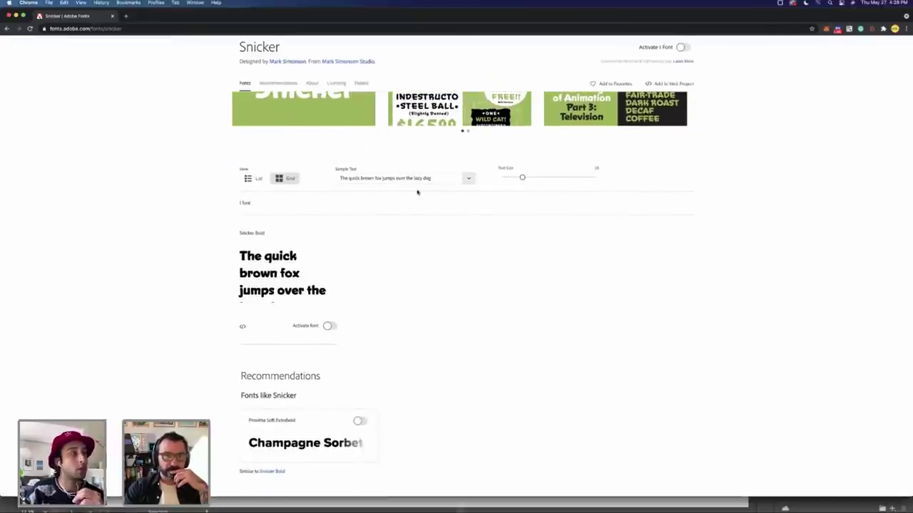
click(410, 179)
text(F)
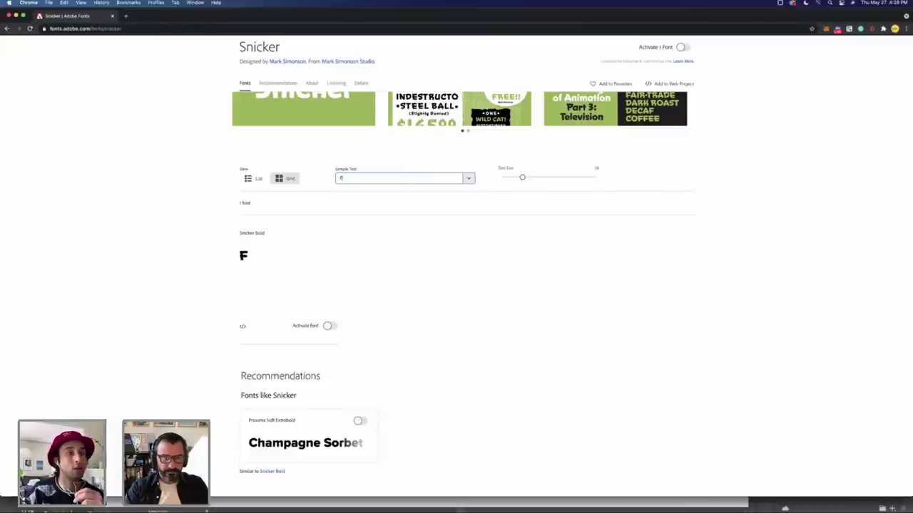
text(ESTIVAL Festival)
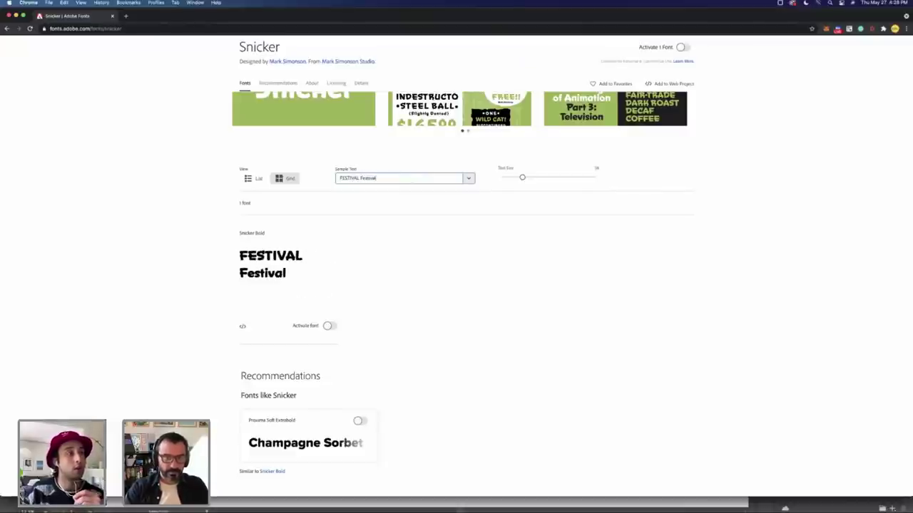
text( festival)
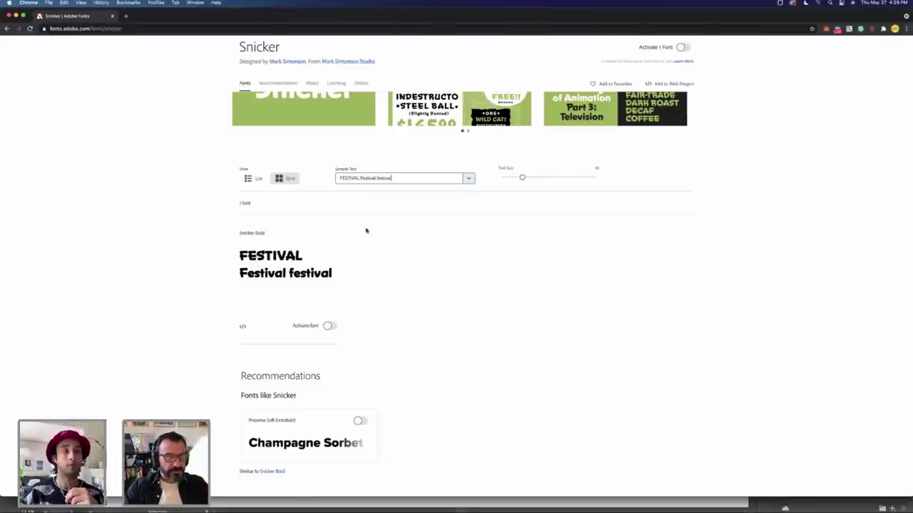
Step: Load fonts.adobe.com in a new browser tab, copying the domain from the address bar
double_click(72, 29)
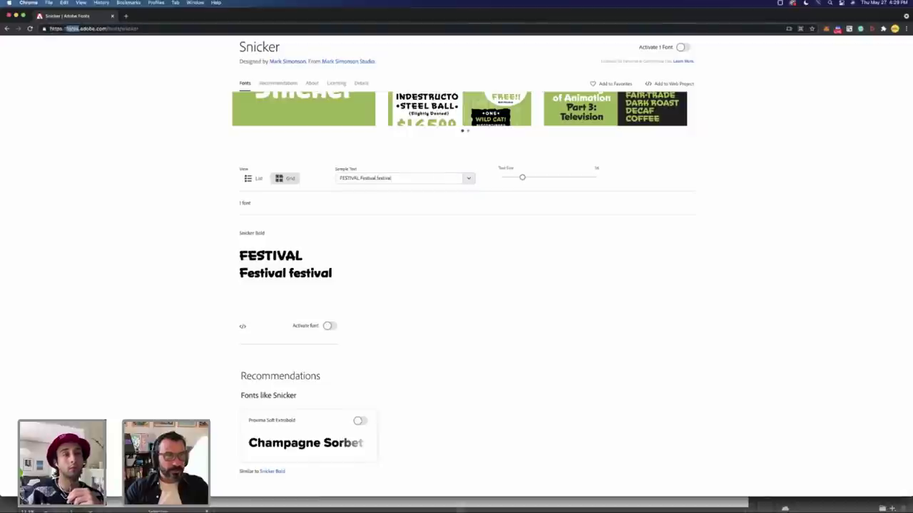
drag(77, 29, 107, 29)
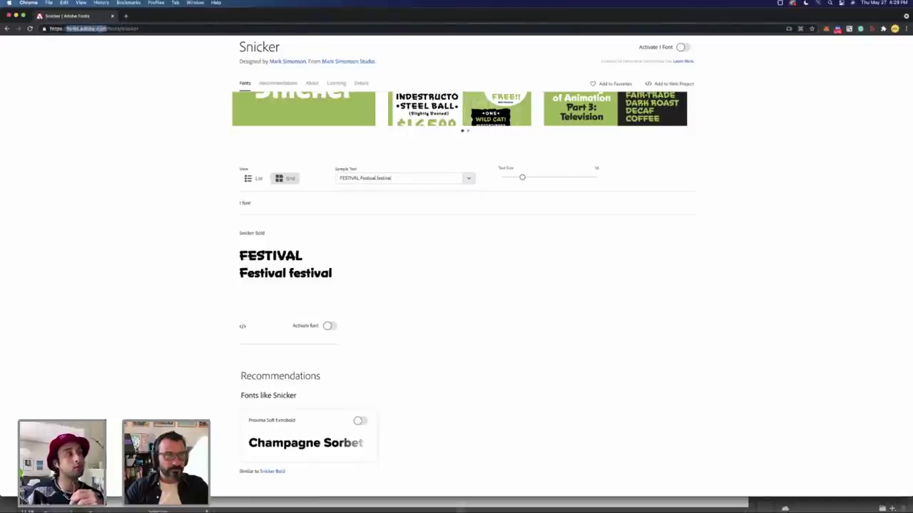
key(super+c)
key(super+t)
key(super+v)
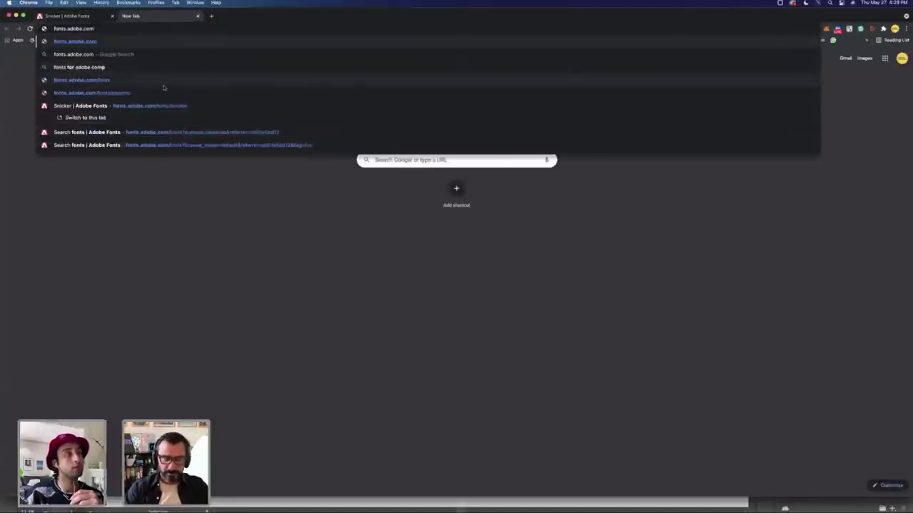
key(Return)
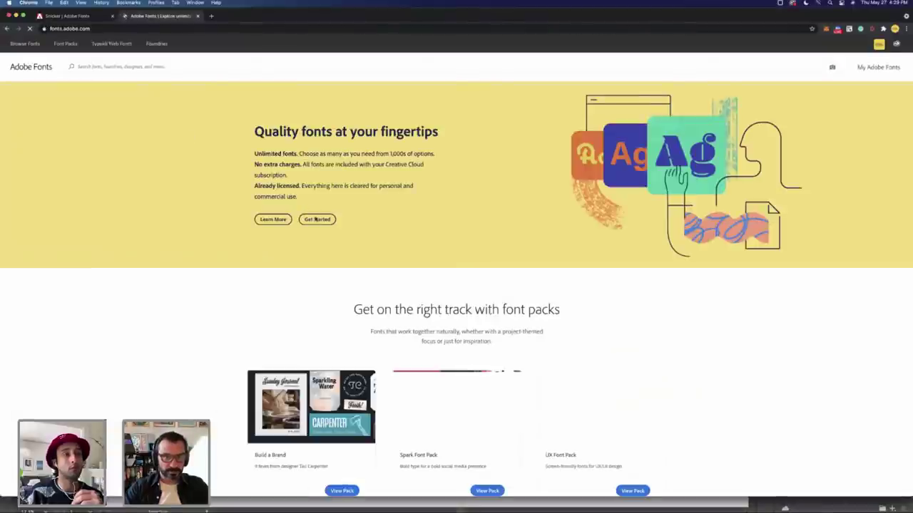
scroll(341, 274, down, 2)
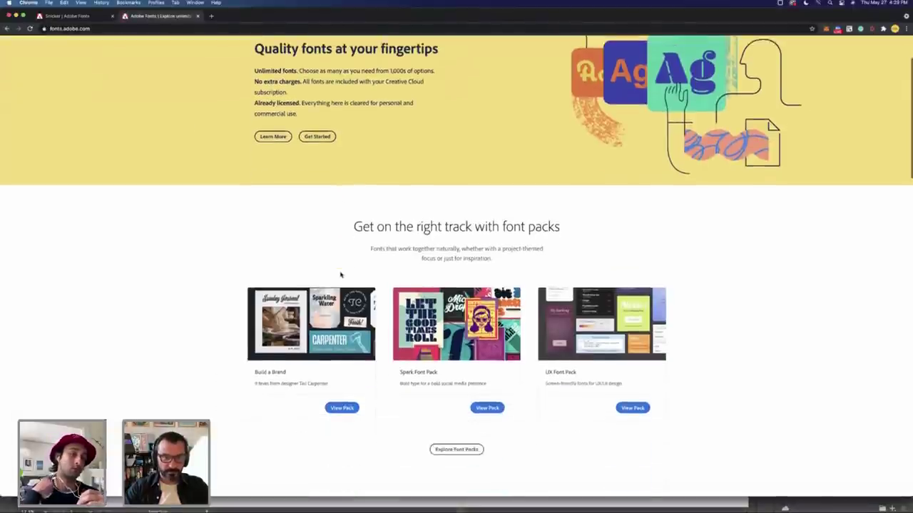
scroll(341, 274, up, 2)
Step: Search Adobe Fonts for 'kids', then start a new search for 'marker'
click(151, 66)
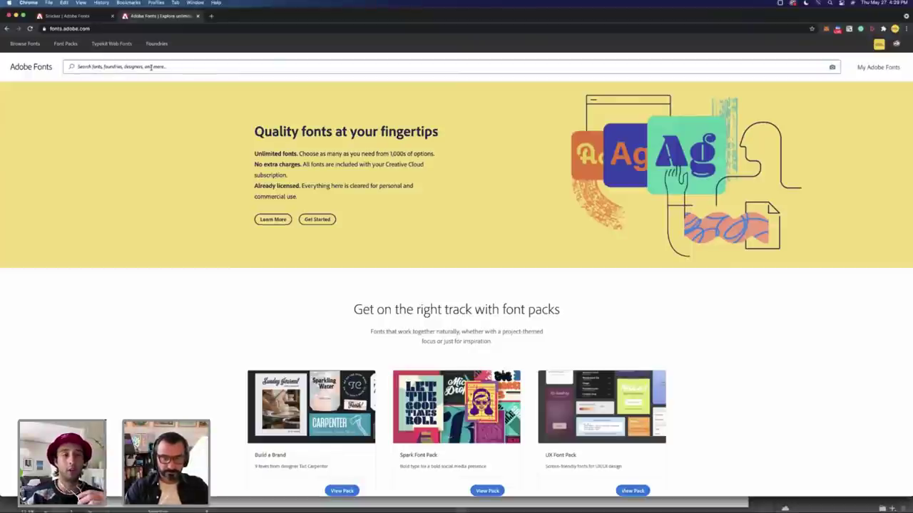
text(sids)
key(Return)
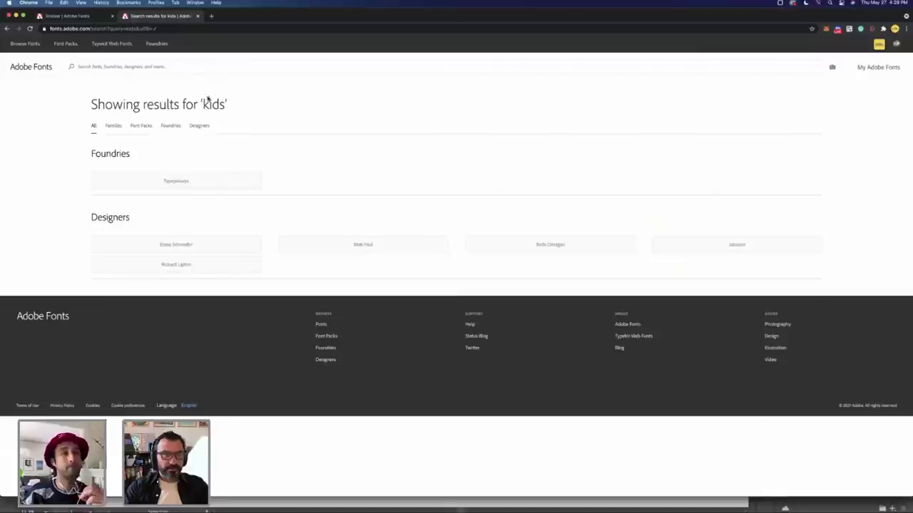
click(152, 67)
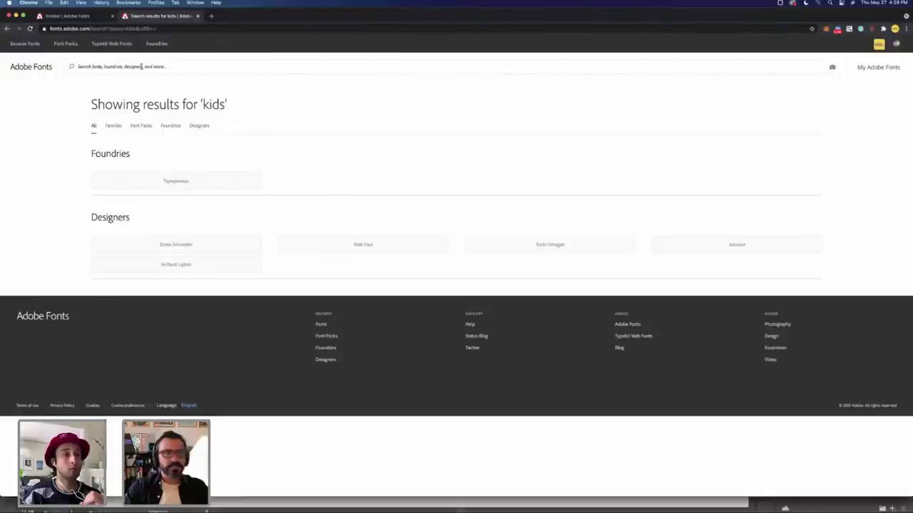
click(141, 66)
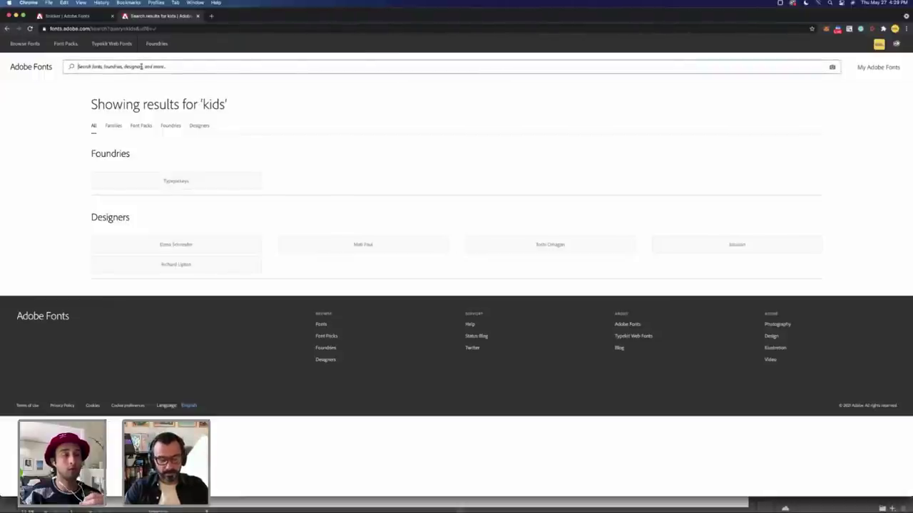
text(ea)
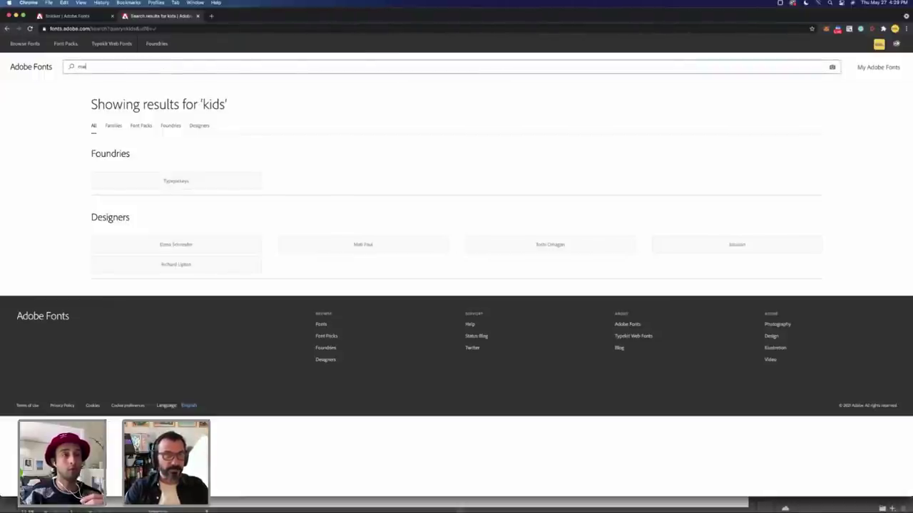
text(rker)
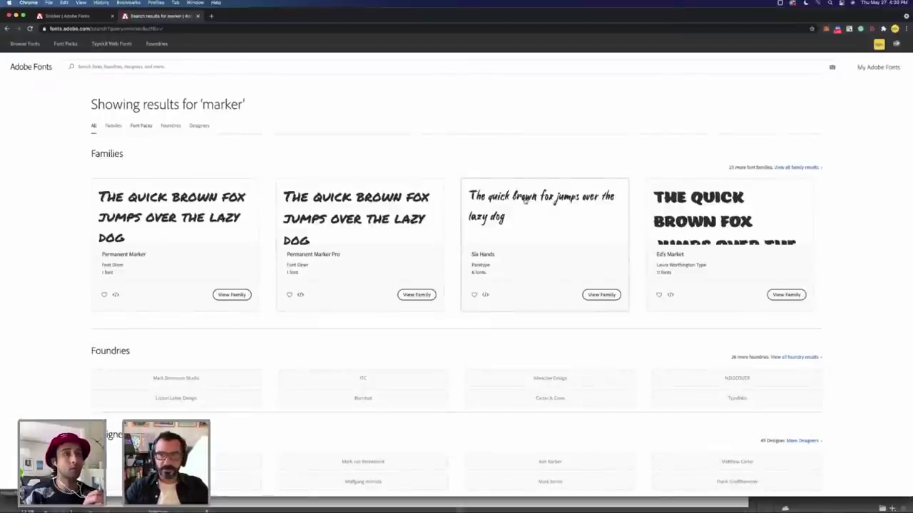
Step: Activate Snicker Bold on the Snicker tab, then review the 'marker' search results
key(ctrl+shift+Tab)
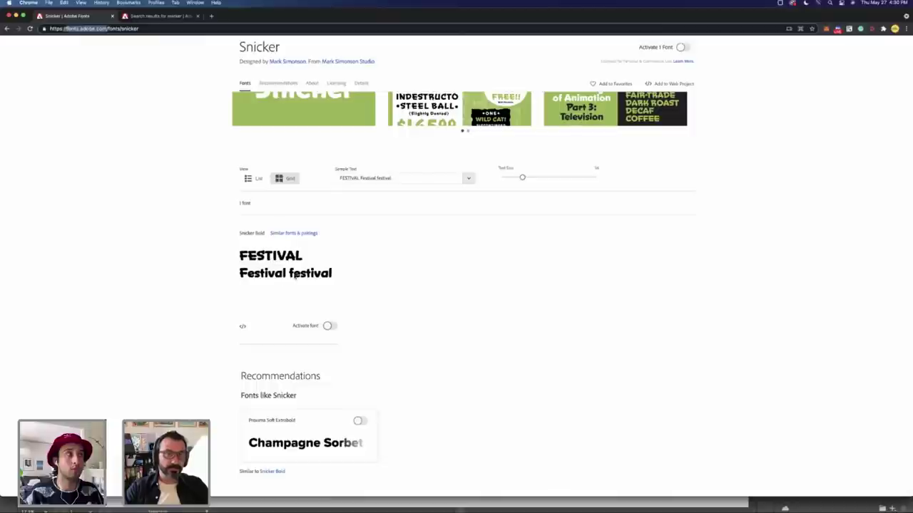
click(328, 326)
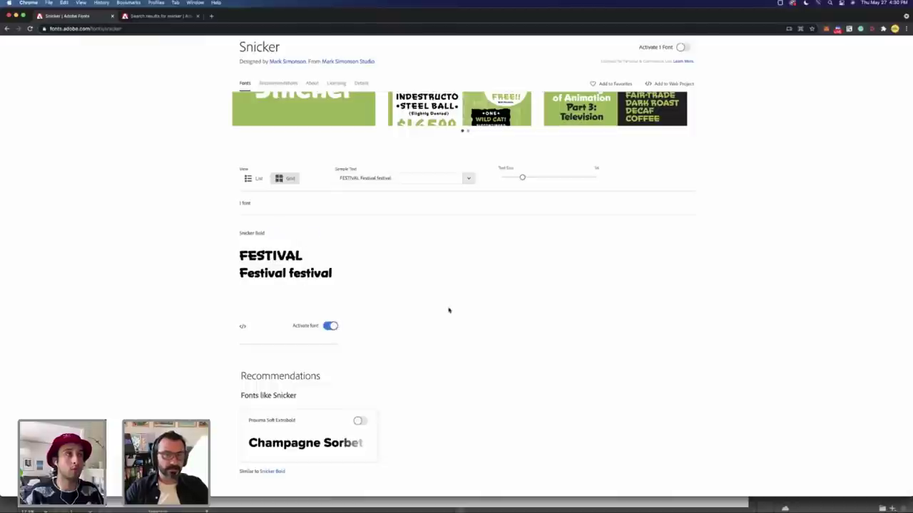
key(ctrl+Tab)
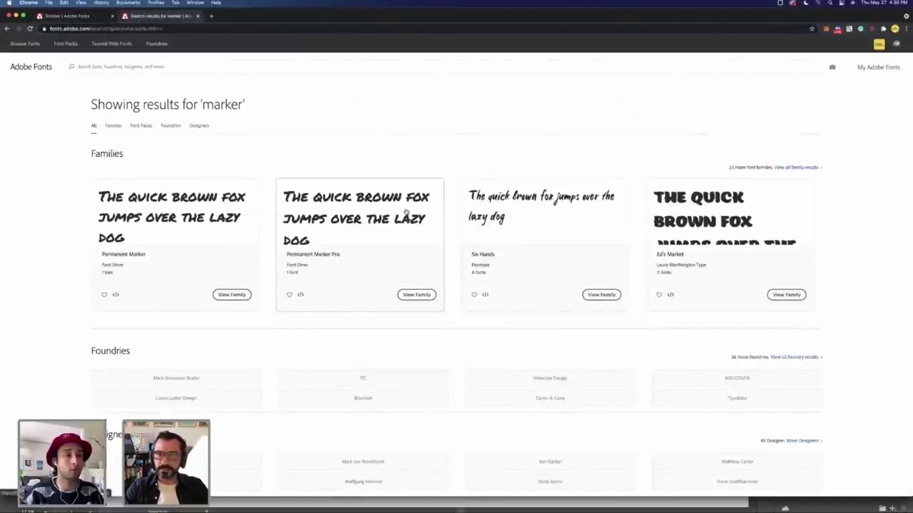
scroll(405, 213, down, 1)
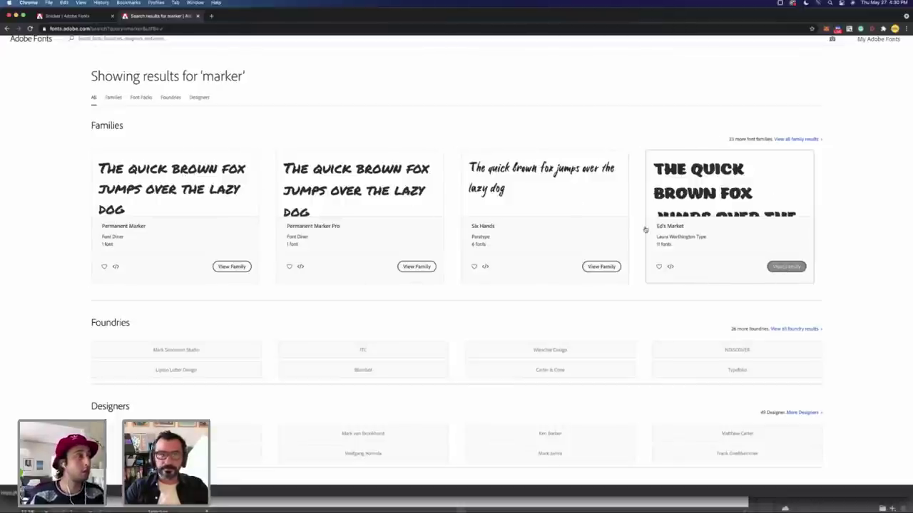
scroll(214, 107, up, 2)
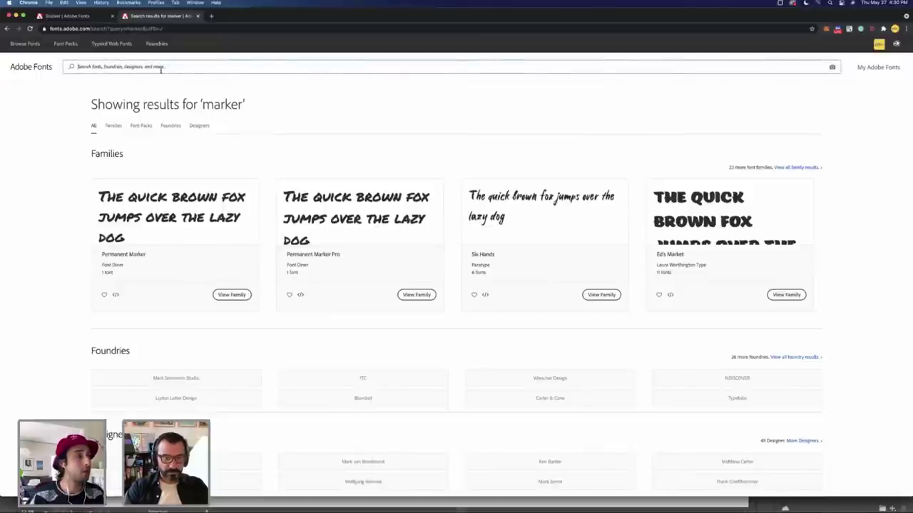
Step: Search 'sign painting', then 'sign', and open the CC Sign Language family page
click(161, 68)
text(sign p)
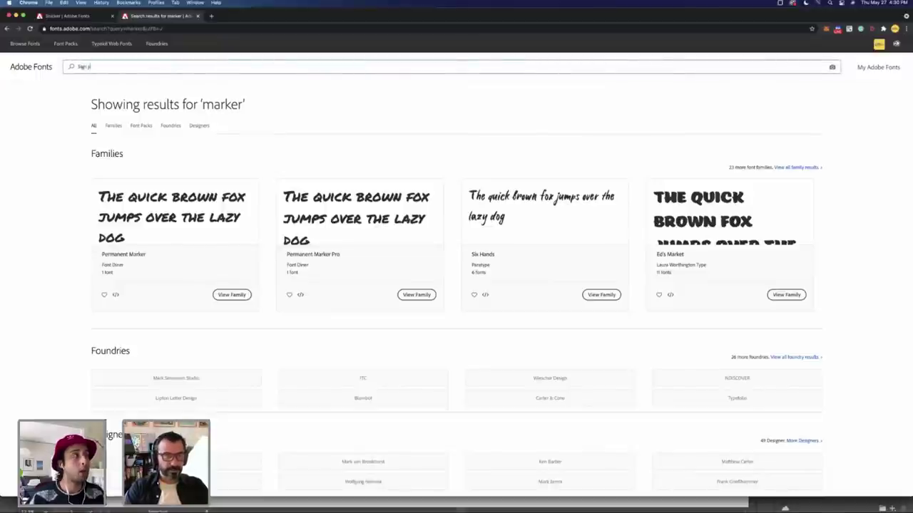
text(ainting)
key(Return)
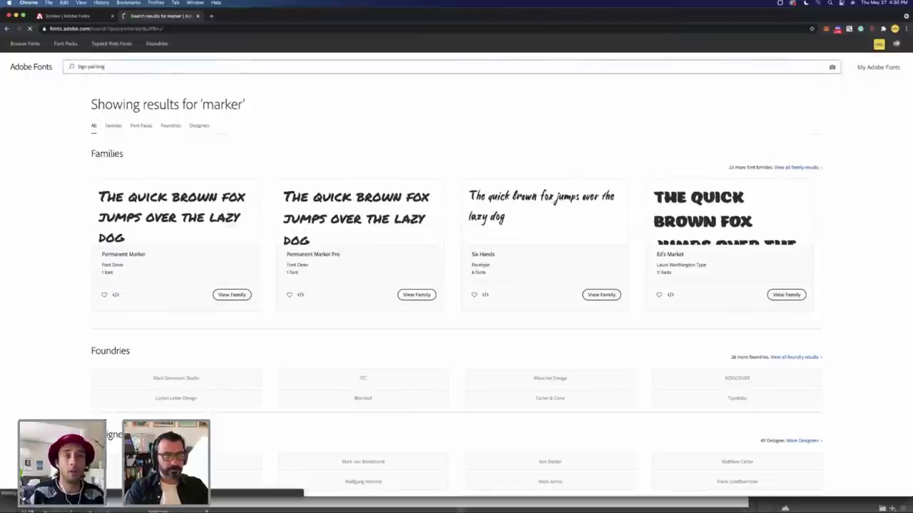
click(143, 62)
text(sign)
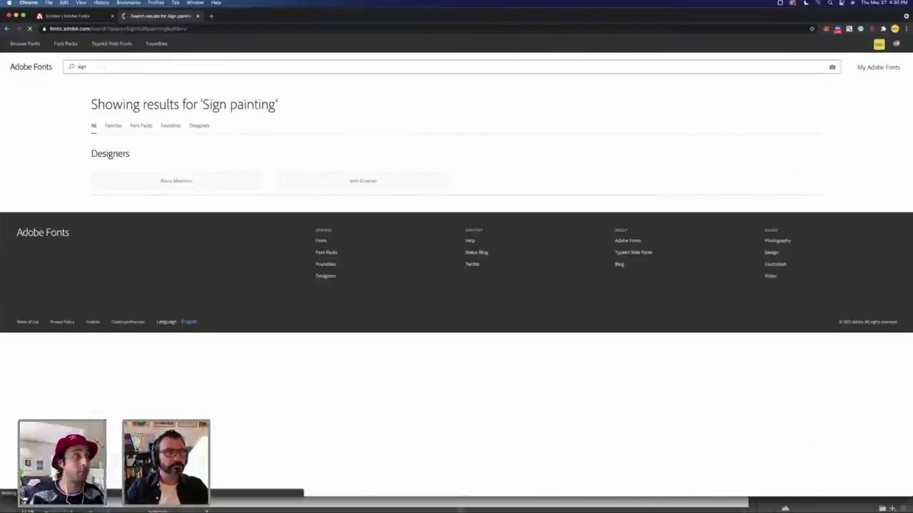
key(Return)
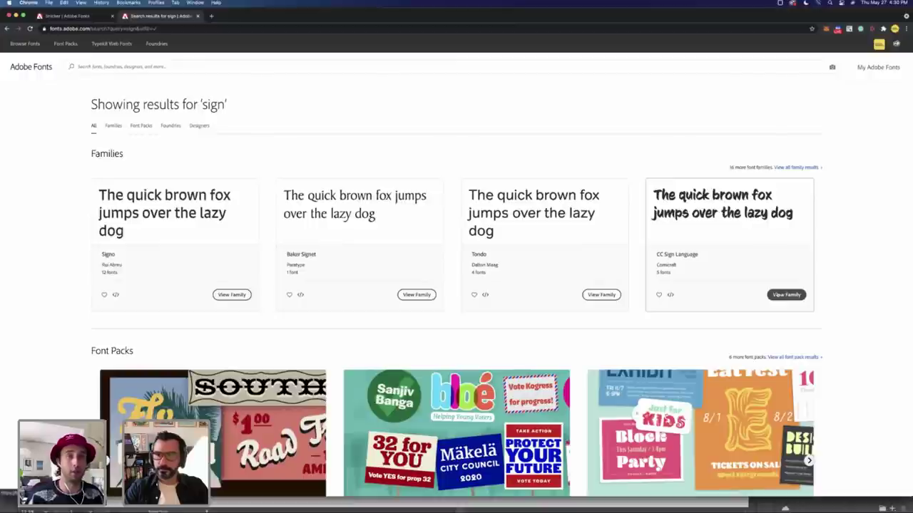
click(787, 294)
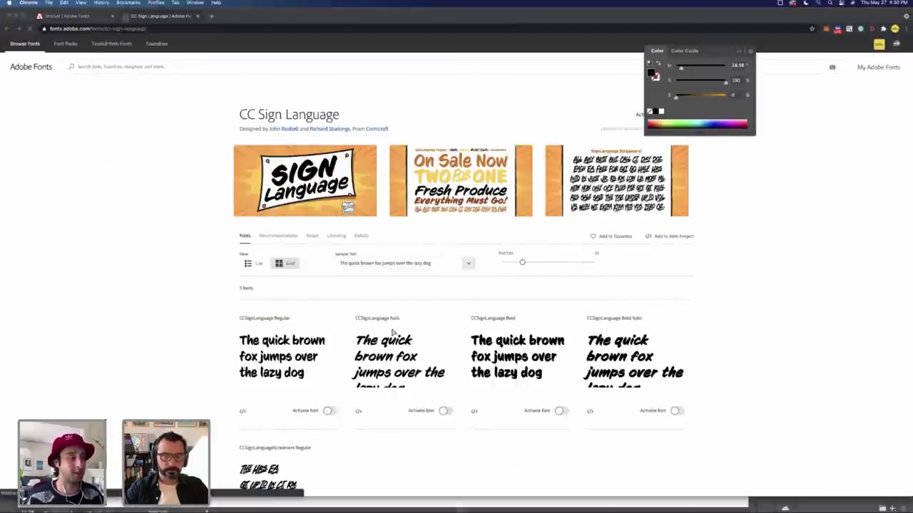
key(super+Tab)
Step: Set the right logo's FESTIVAL tagline in Snicker with slightly looser tracking
click(448, 275)
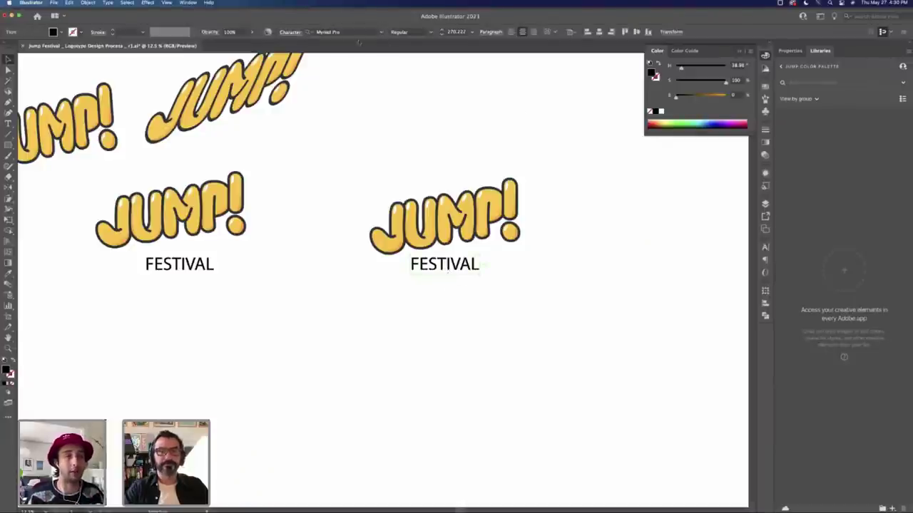
click(322, 32)
text(sni)
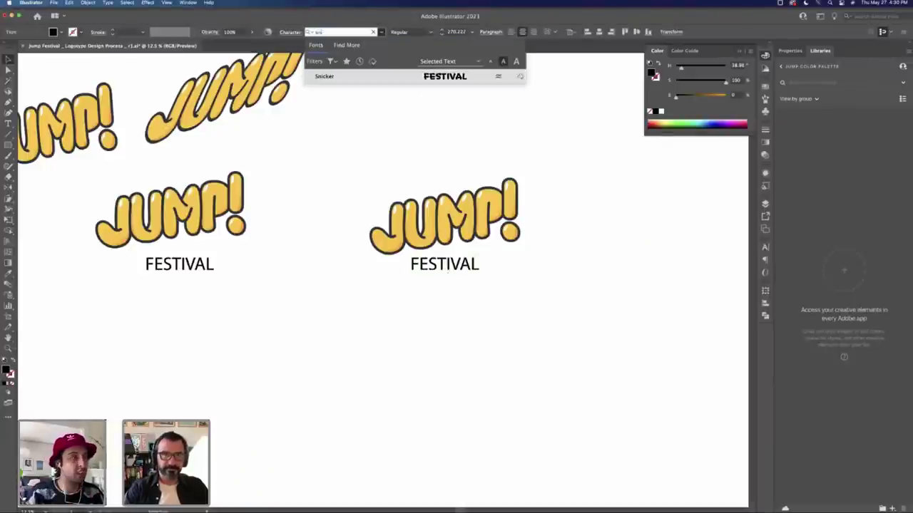
click(340, 78)
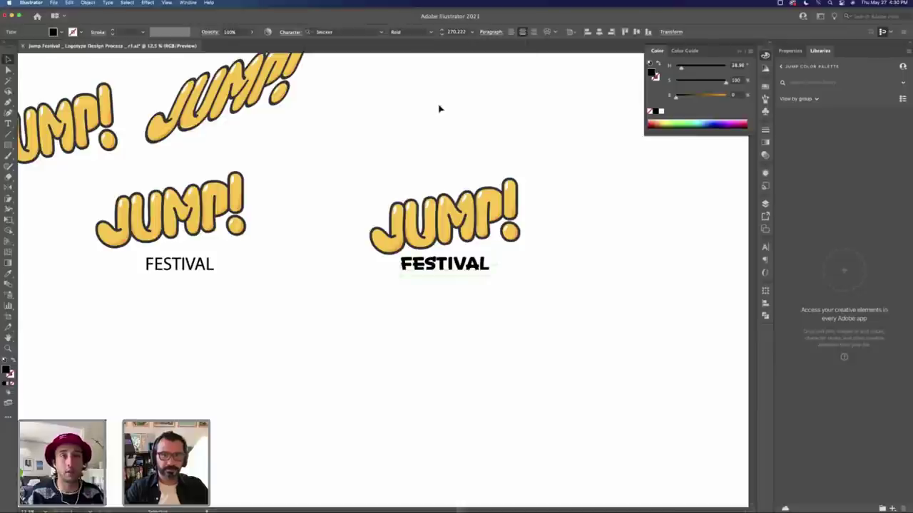
key(alt+Right)
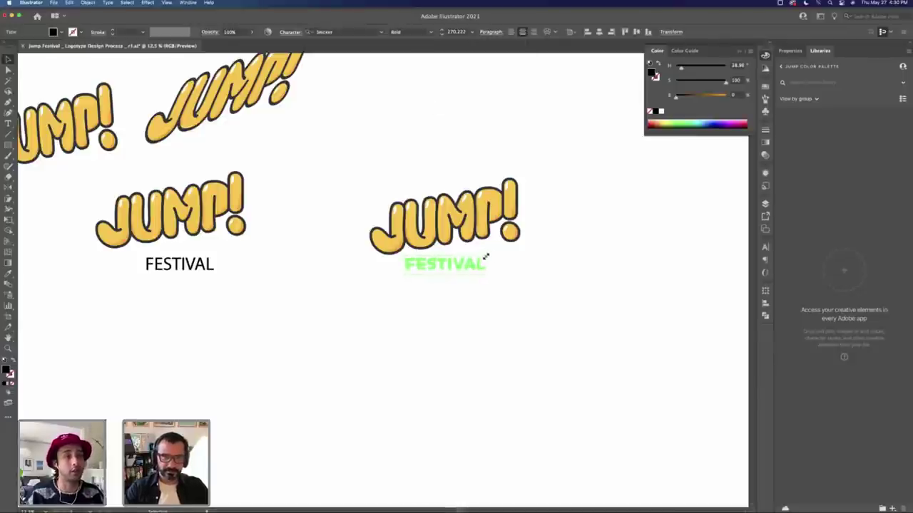
click(508, 257)
Step: Zoom in on the right logo and inspect FESTIVAL's letters, undoing an accidental move
key(z)
click(496, 251)
key(super+equal)
key(super+equal)
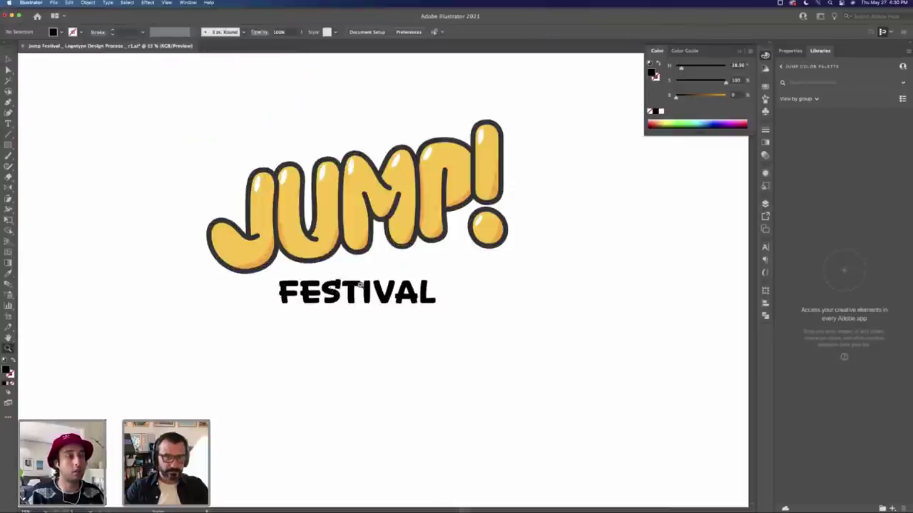
key(t)
drag(332, 289, 360, 287)
click(270, 288)
drag(270, 288, 302, 288)
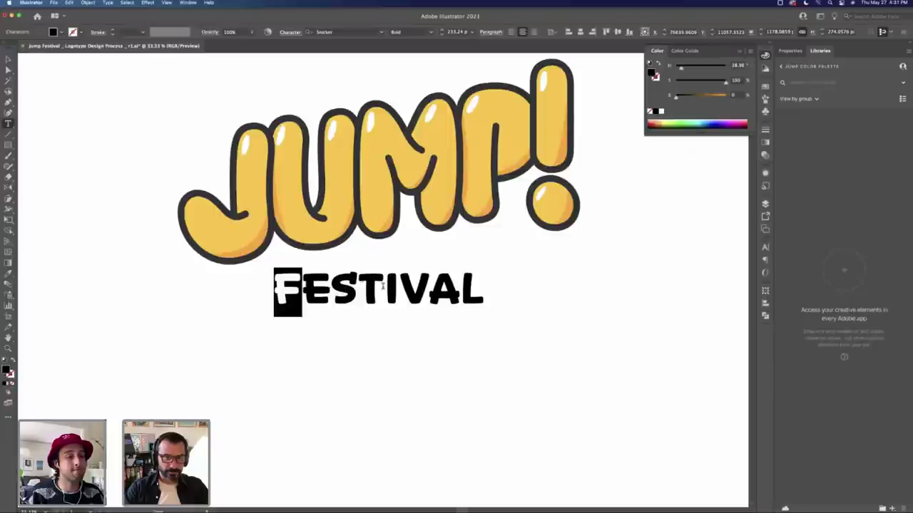
key(Escape)
click(531, 279)
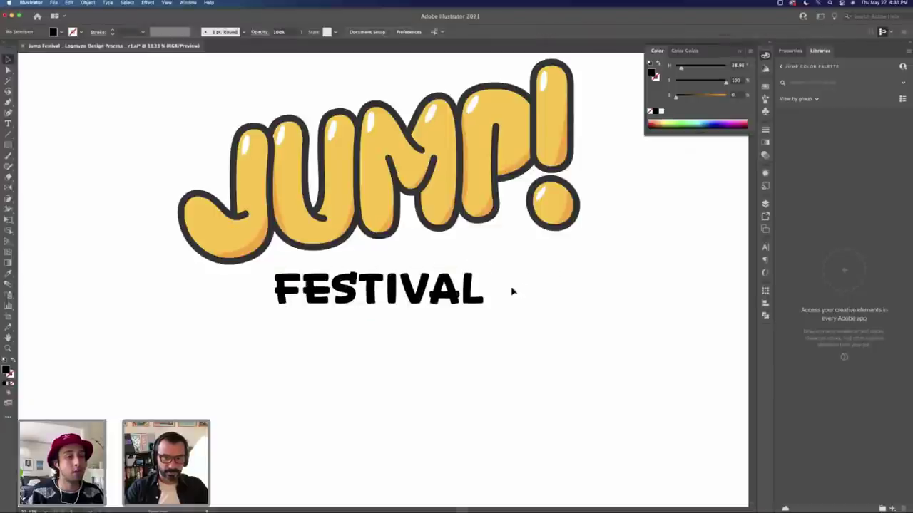
drag(416, 302, 445, 289)
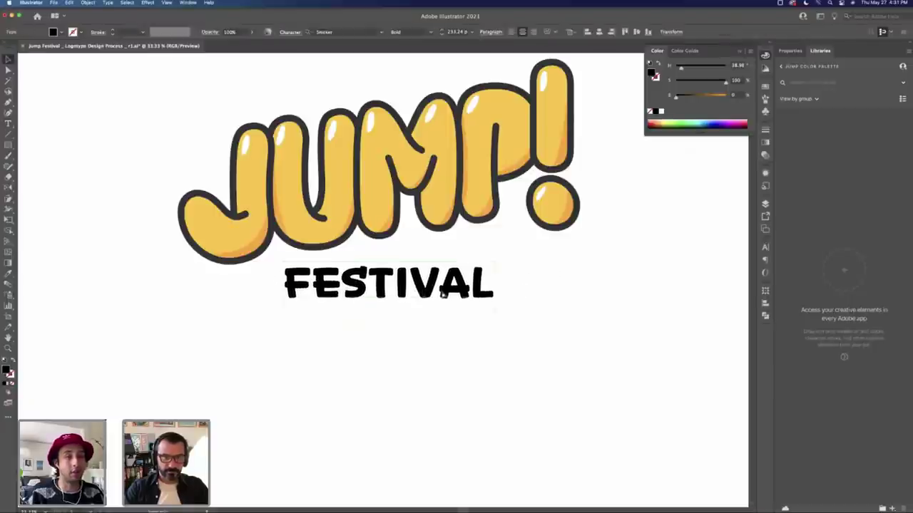
key(ctrl+z)
Step: Colour FESTIVAL with the logo's dark outline grey using the eyedropper
key(i)
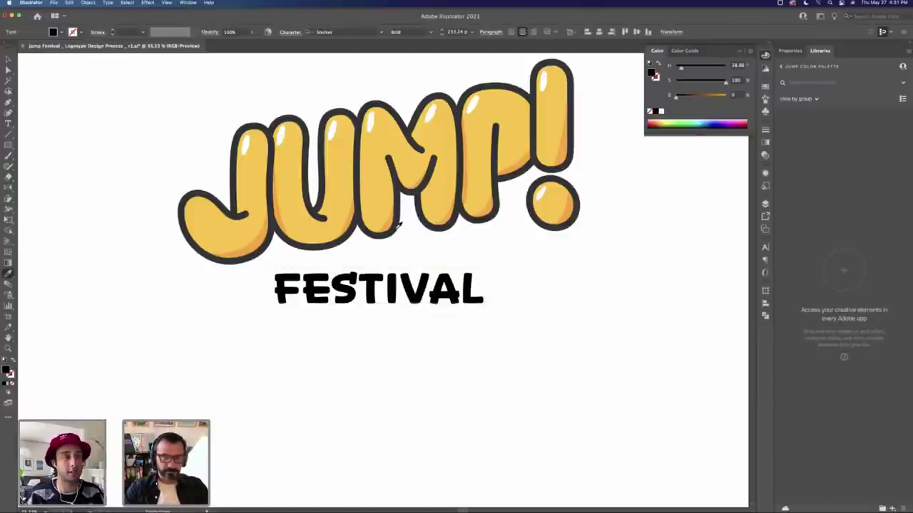
click(399, 226)
key(z)
key(ctrl+minus)
key(ctrl+minus)
key(ctrl+minus)
key(ctrl+minus)
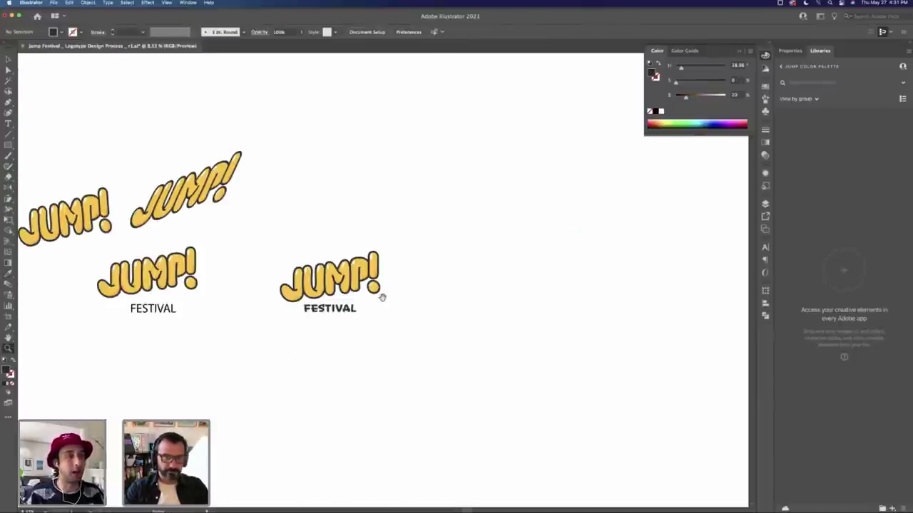
drag(381, 297, 467, 202)
Step: Duplicate the Snicker JUMP! FESTIVAL logo to the right of the original
key(v)
click(338, 256)
drag(341, 253, 482, 253)
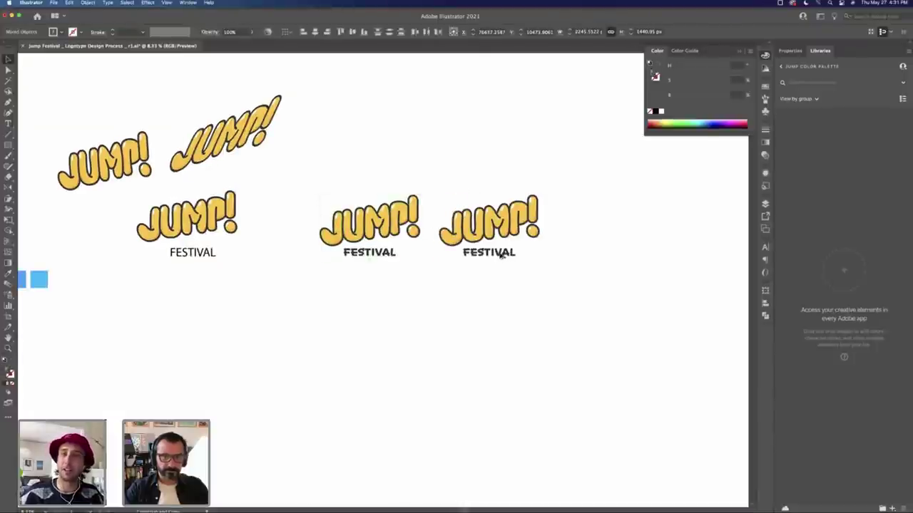
click(518, 295)
Step: Frame the copy's tagline with dashes as '- FESTIVAL -'
key(t)
click(484, 252)
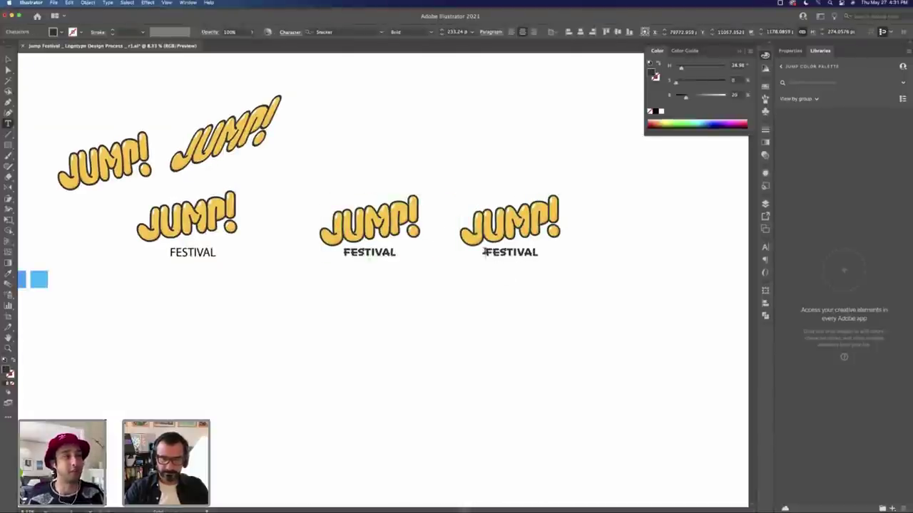
text(-)
key(End)
text(-)
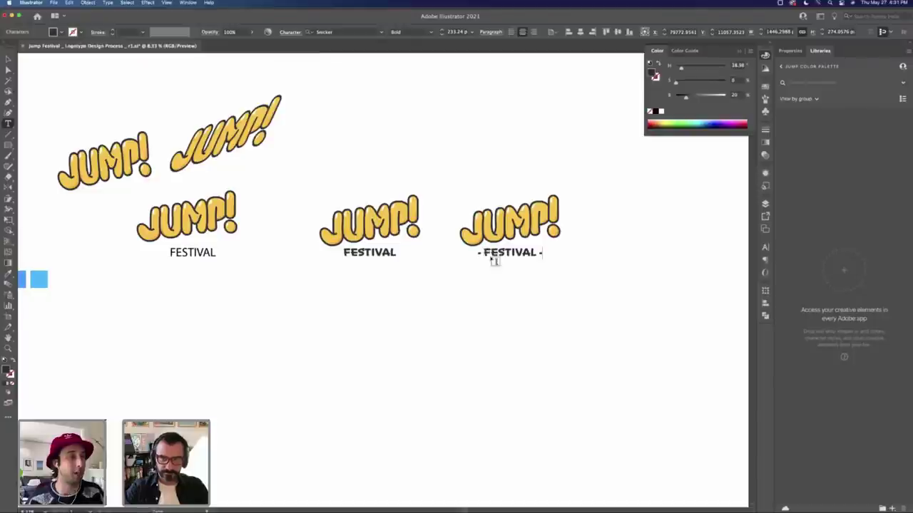
key(Escape)
click(522, 279)
super+click(520, 241)
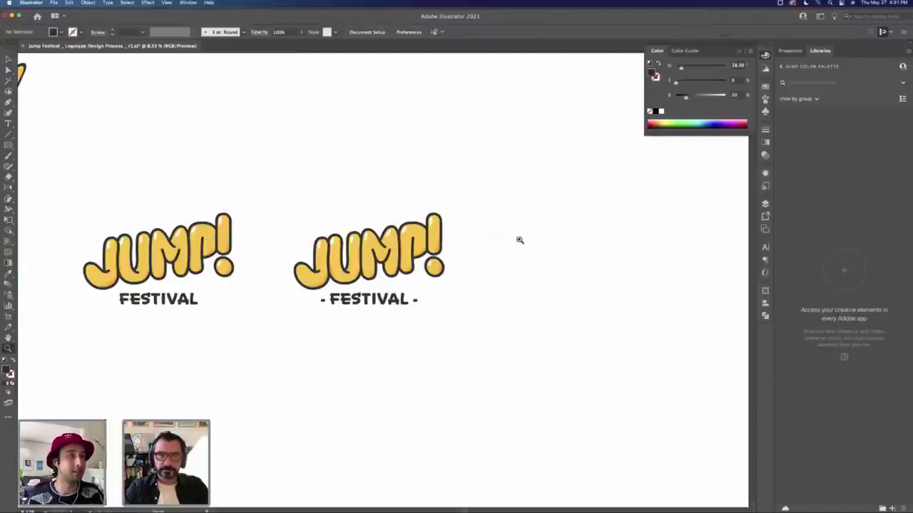
drag(403, 301, 403, 304)
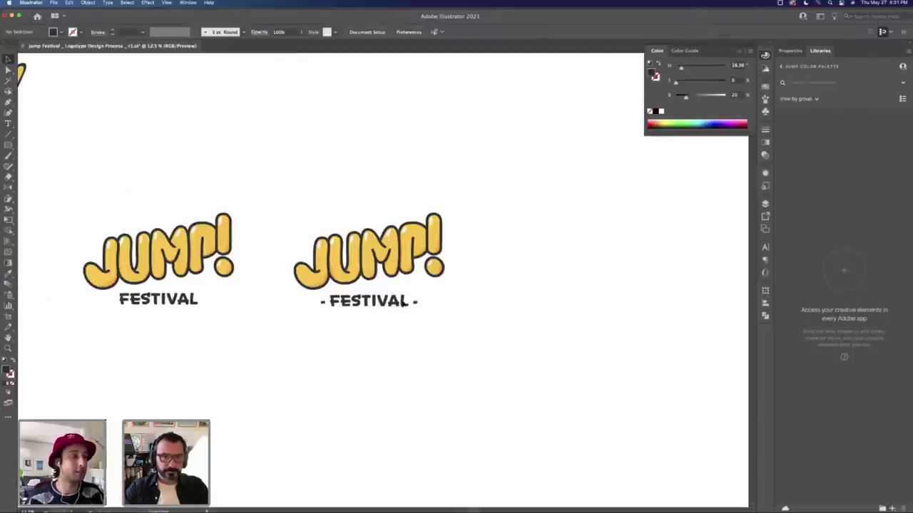
click(450, 288)
key(super+z)
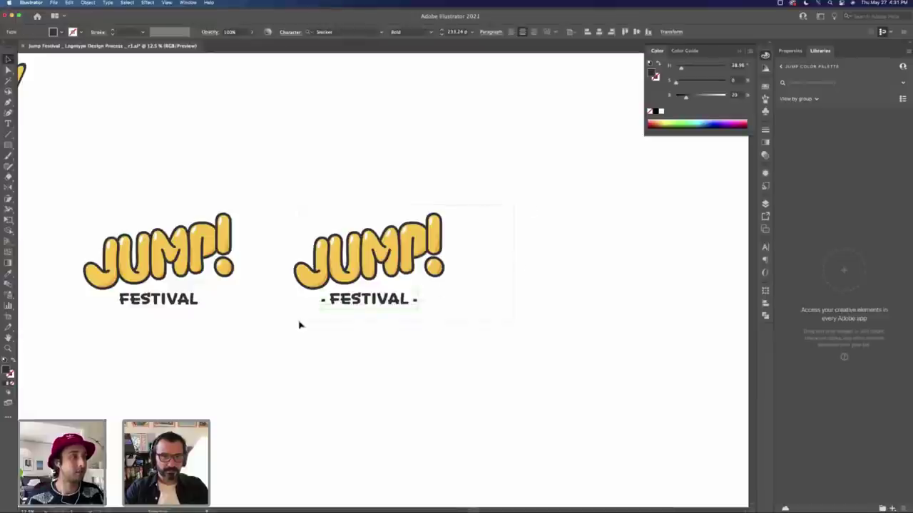
Step: Duplicate the dashed-tagline logo to its right as a third version
click(338, 298)
drag(338, 297, 568, 298)
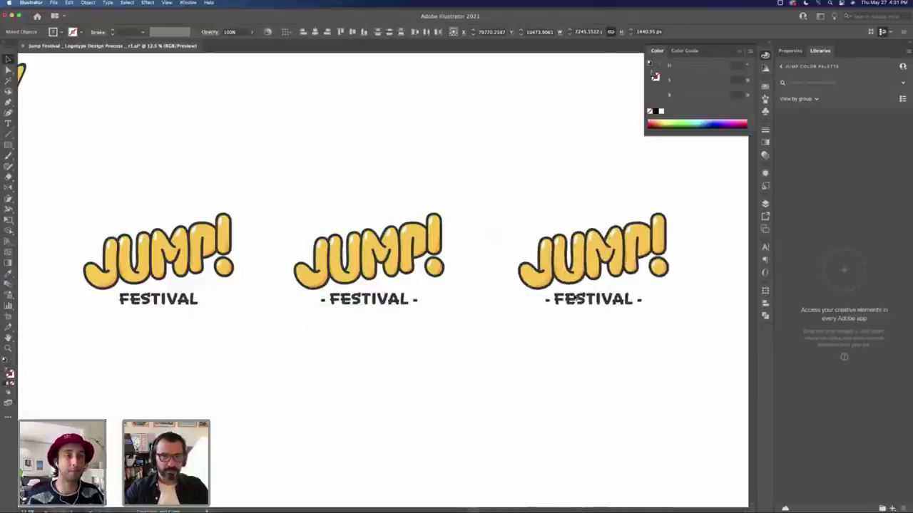
click(543, 335)
Step: Activate CC Sign Language Screamers, Bold, Bold Italic, Regular and Italic
scroll(440, 328, right, 5)
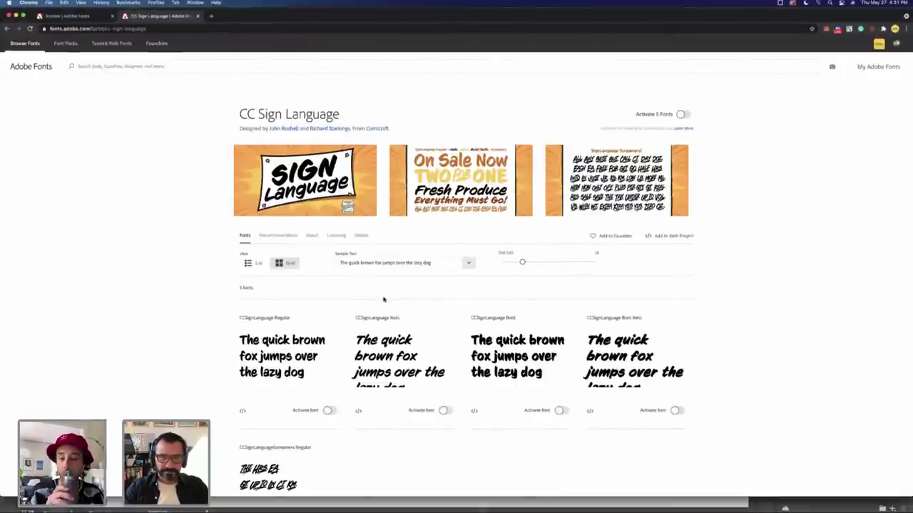
scroll(385, 300, down, 1)
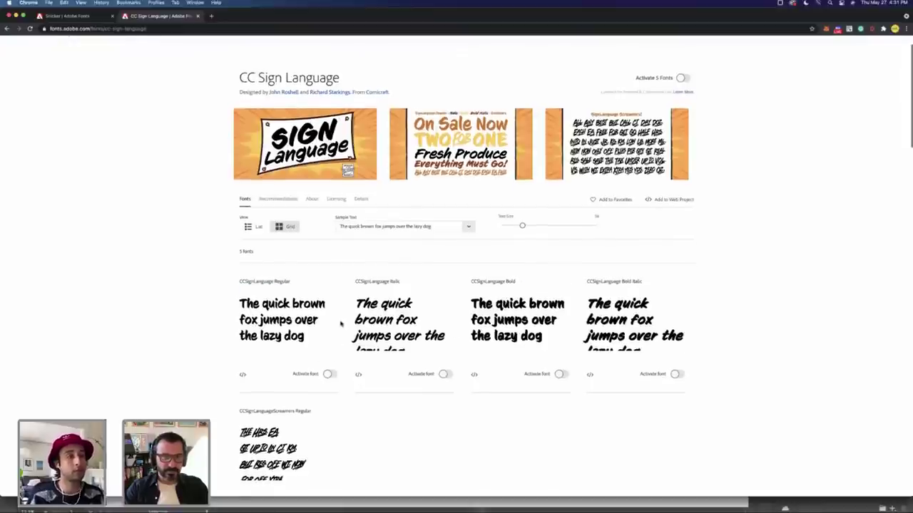
scroll(339, 354, down, 1)
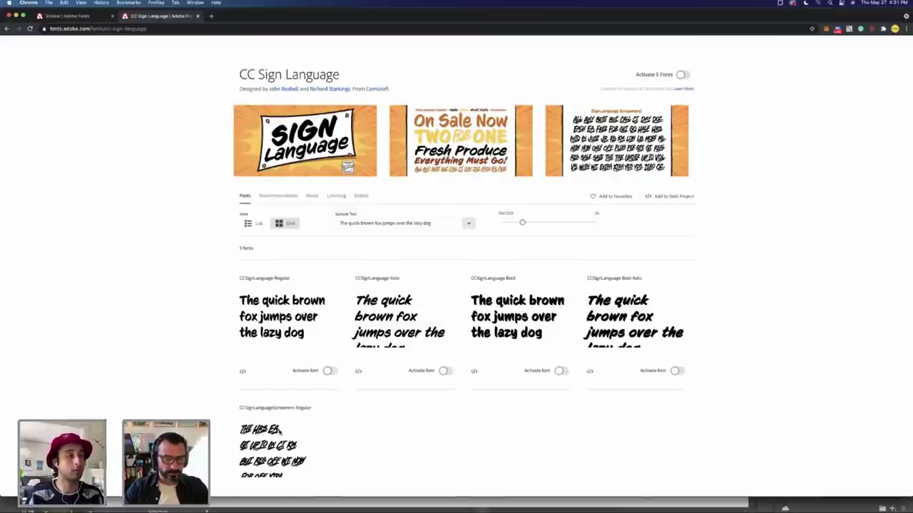
scroll(286, 435, down, 3)
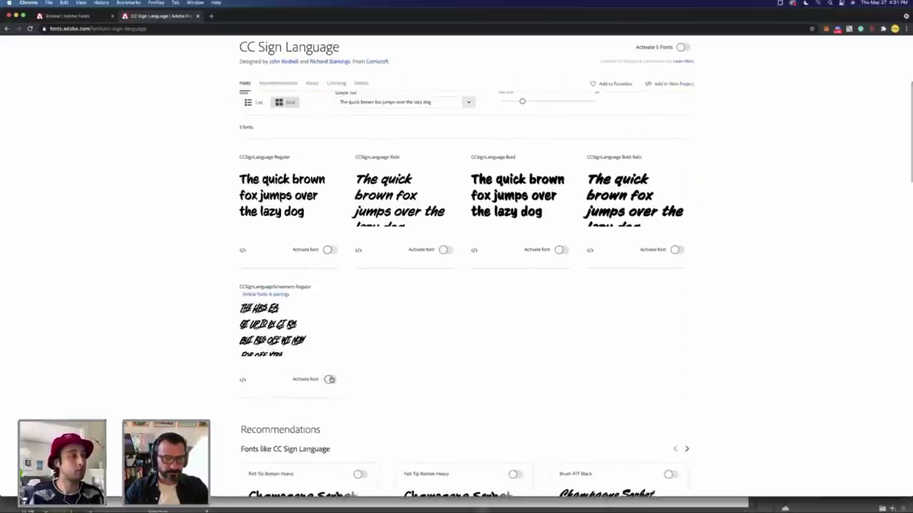
click(330, 380)
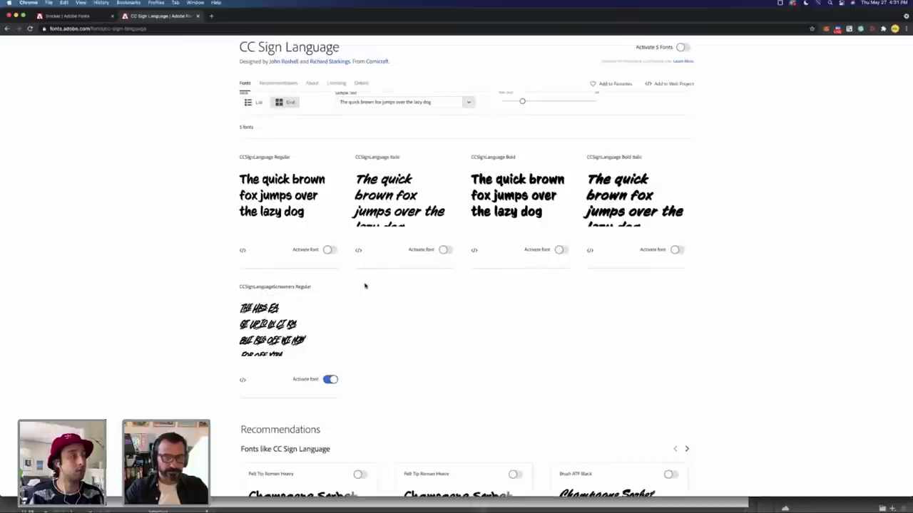
click(561, 249)
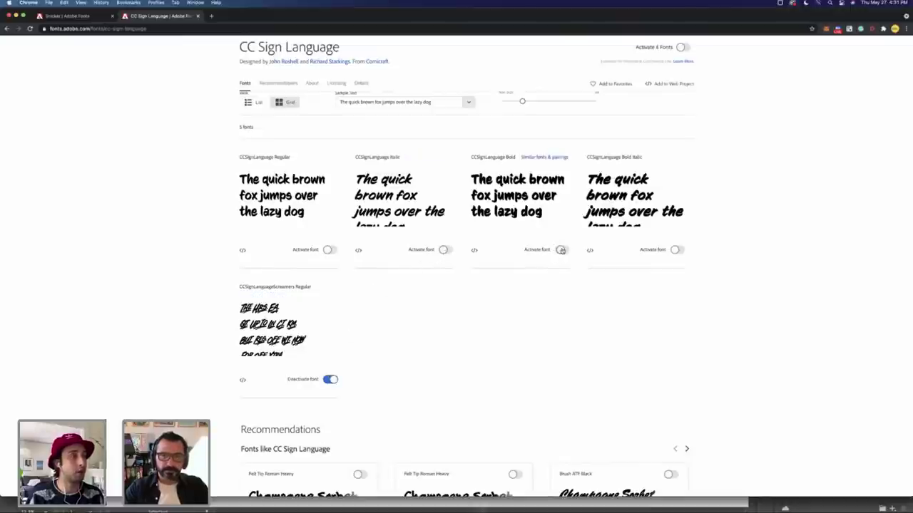
click(676, 250)
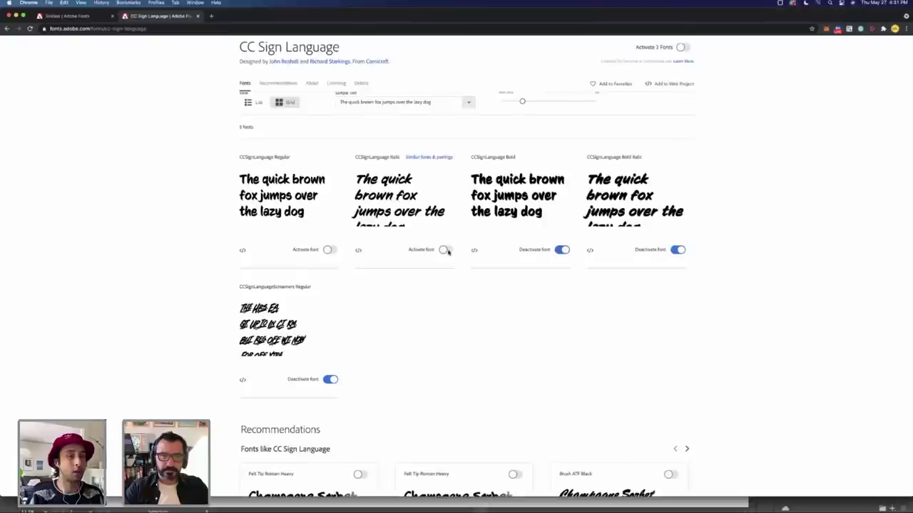
click(328, 250)
click(444, 250)
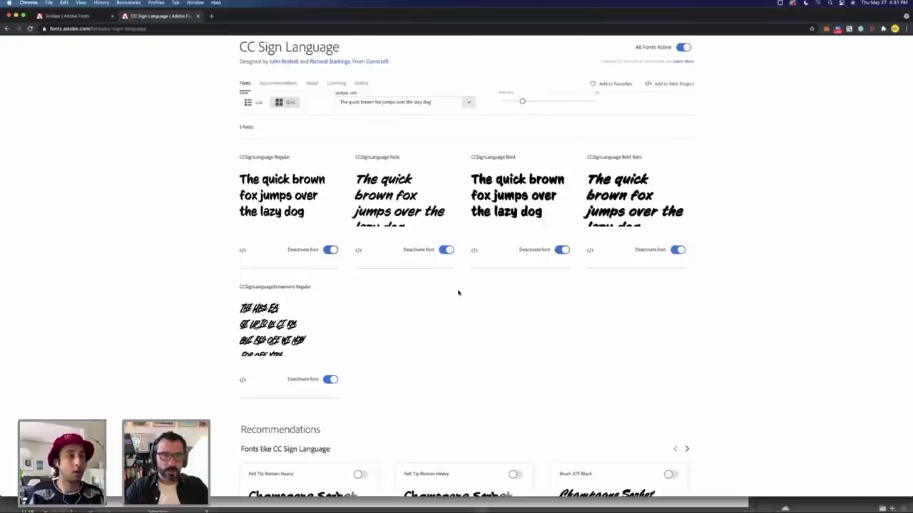
Step: Change the tagline font to CCSignLanguage Bold by searching 'cc s' in the font field
key(super+Tab)
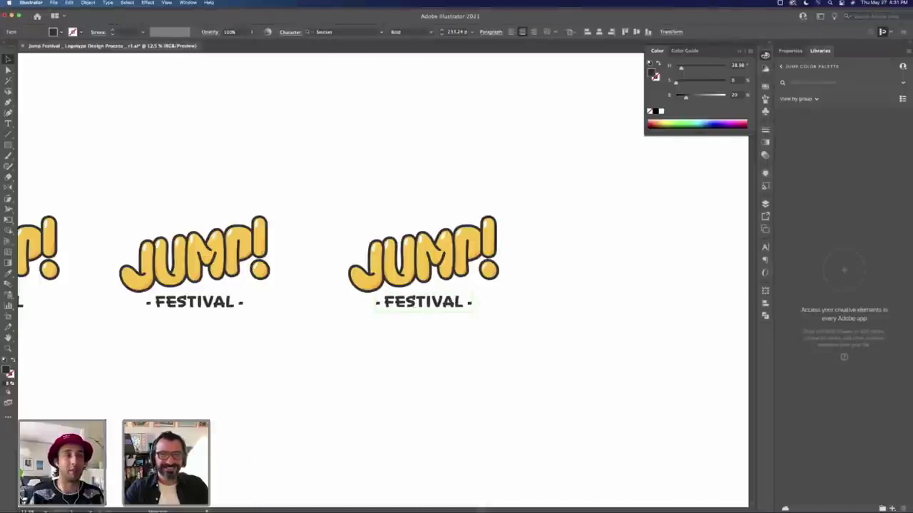
click(365, 32)
key(super+Tab)
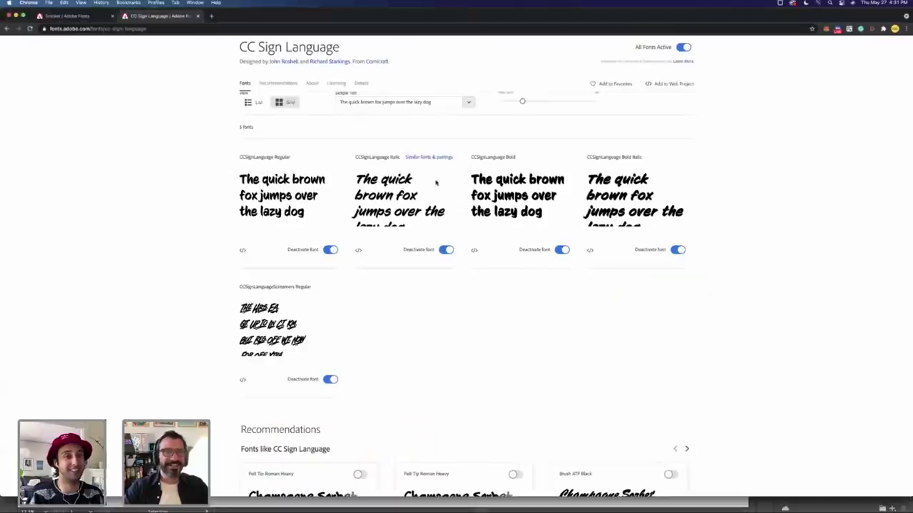
key(super+Tab)
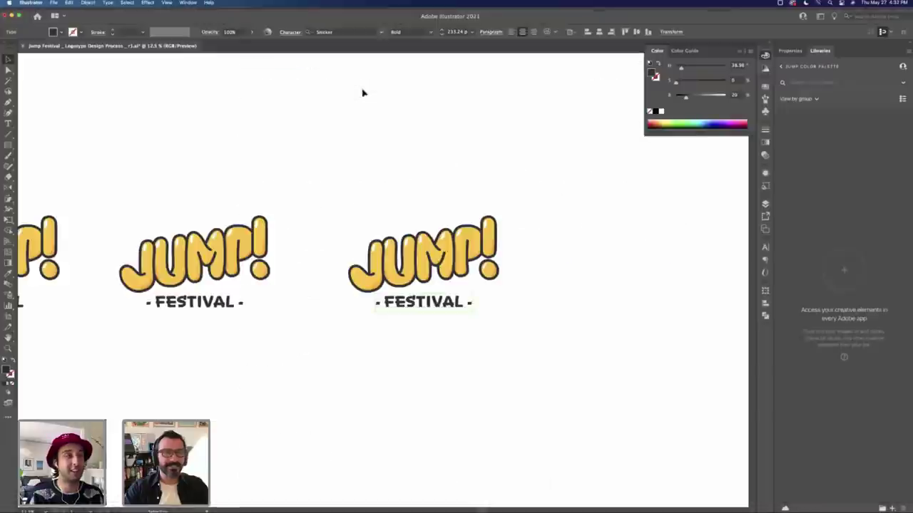
text(cc si)
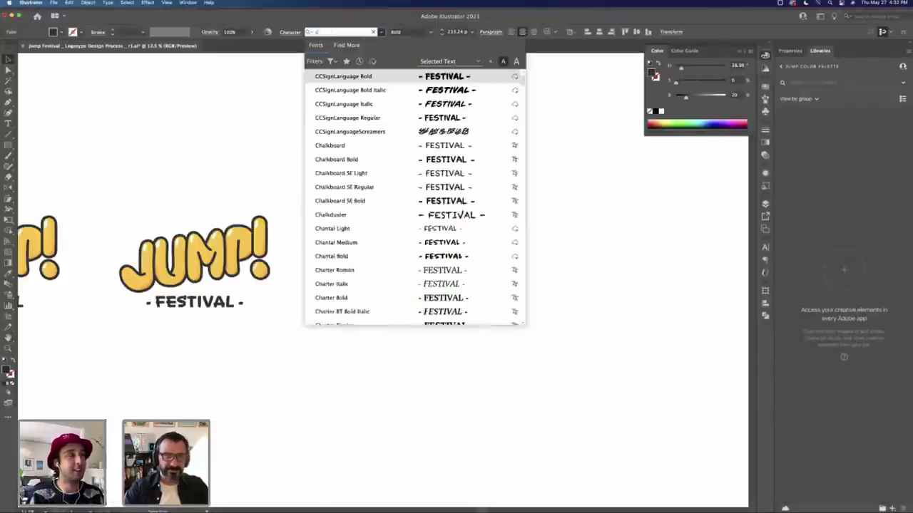
key(BackSpace)
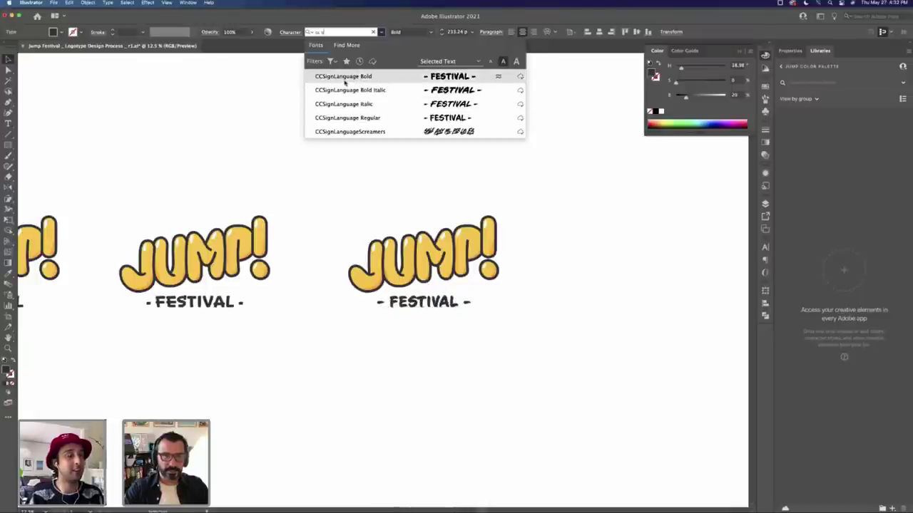
click(345, 83)
click(512, 291)
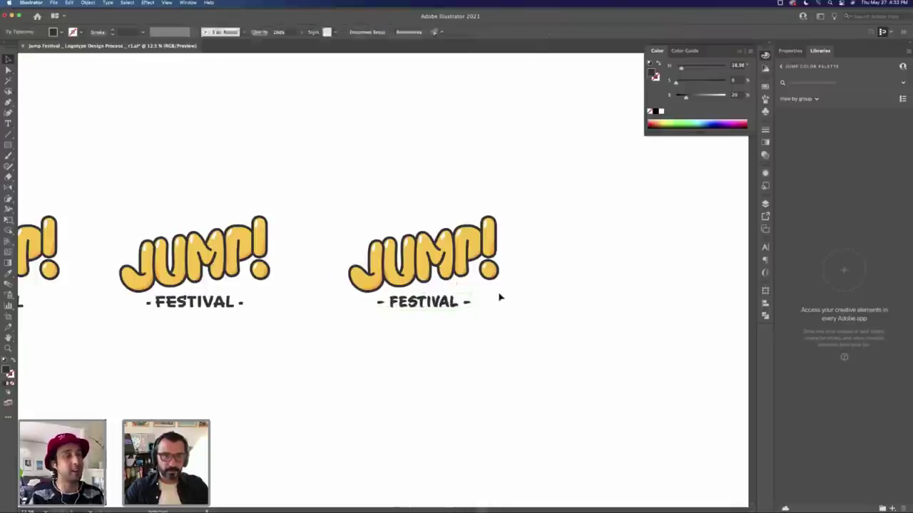
double_click(424, 303)
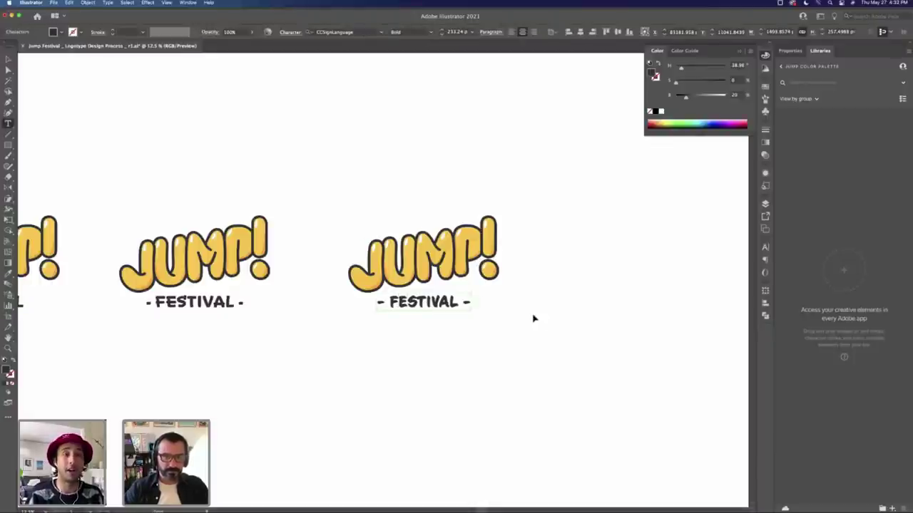
key(Escape)
drag(453, 309, 448, 388)
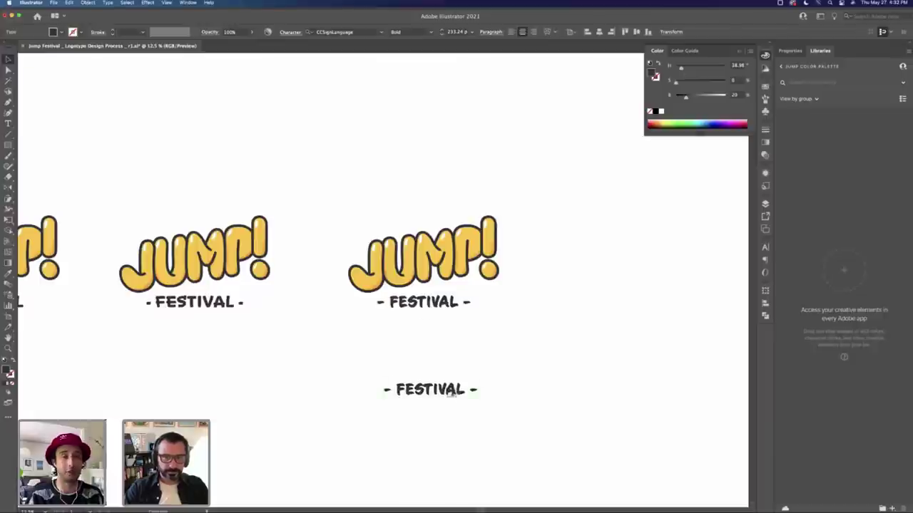
key(t)
triple_click(435, 390)
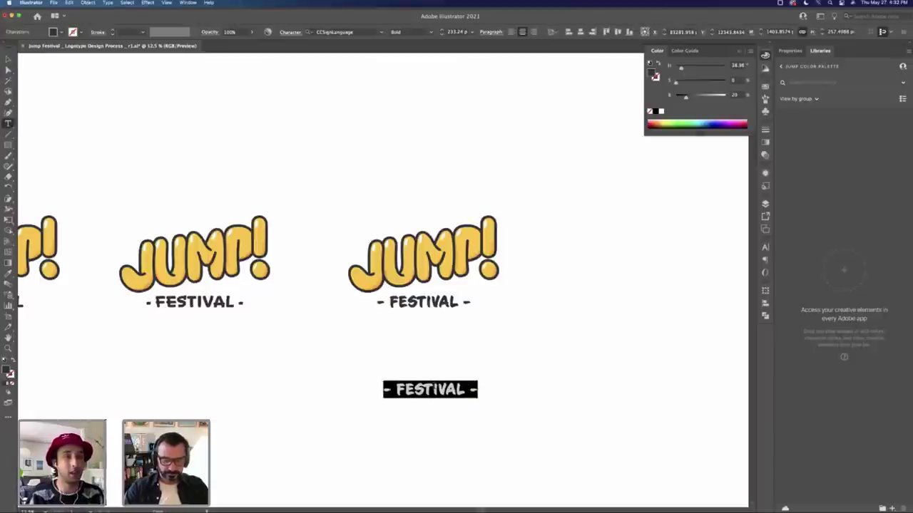
text(May '25)
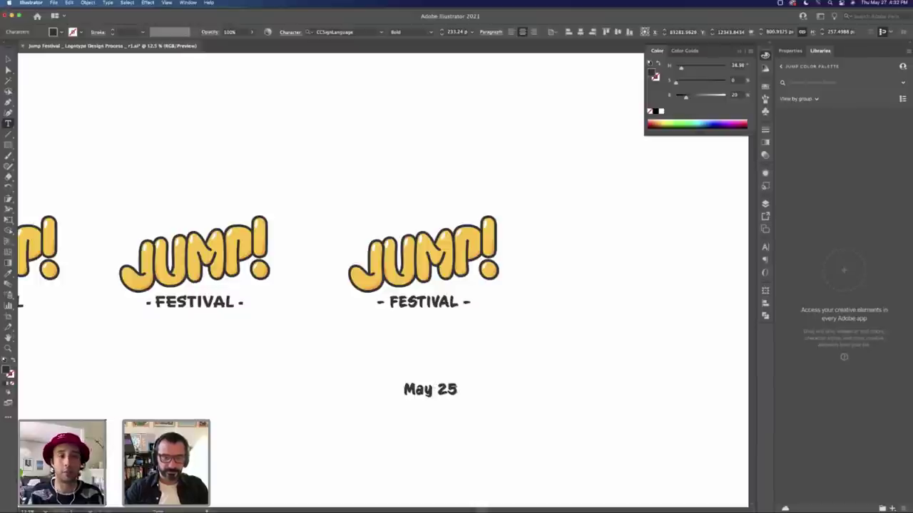
text(th)
key(shift+Left)
key(shift+Left)
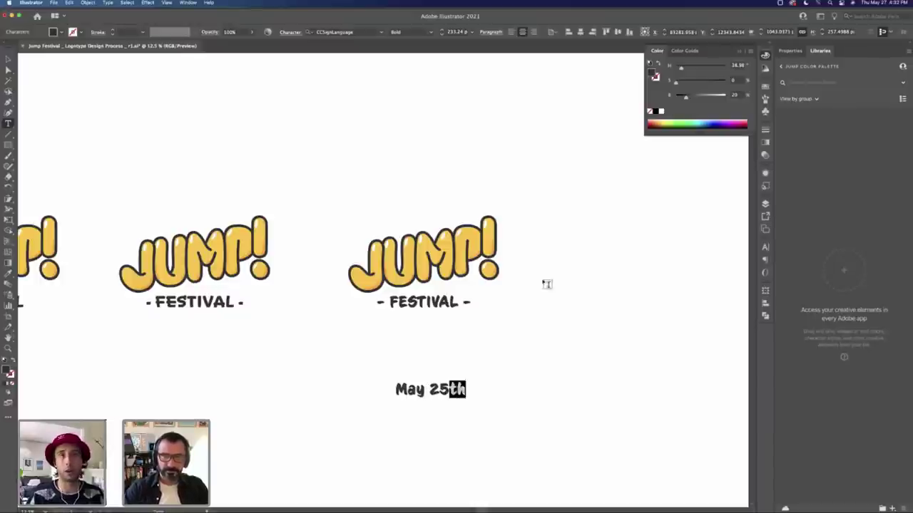
click(381, 32)
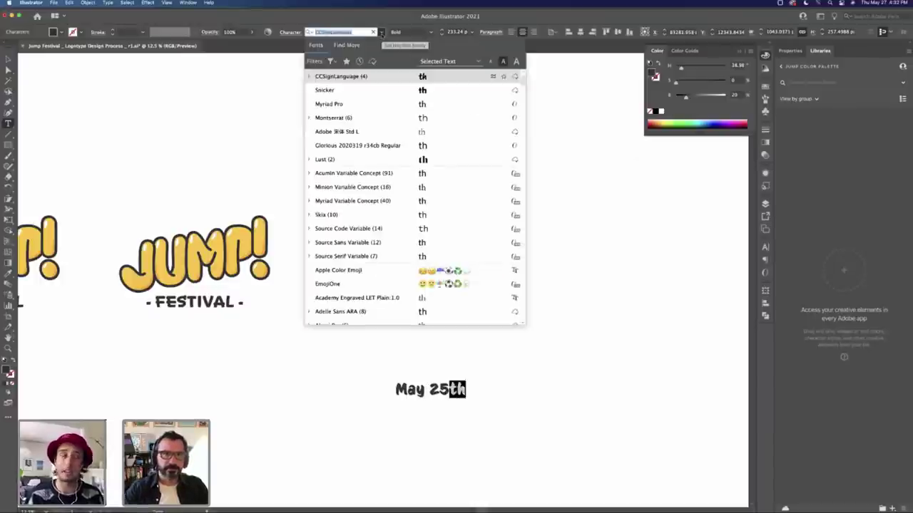
text(cc)
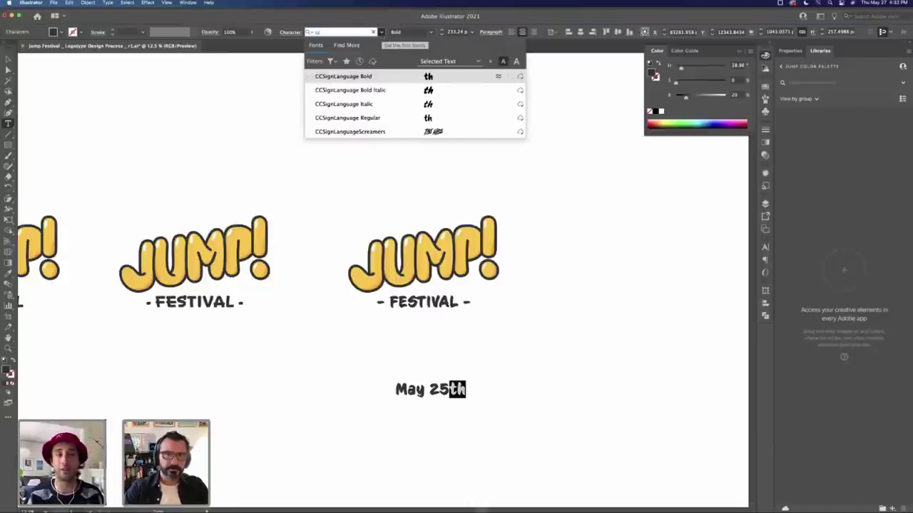
click(381, 131)
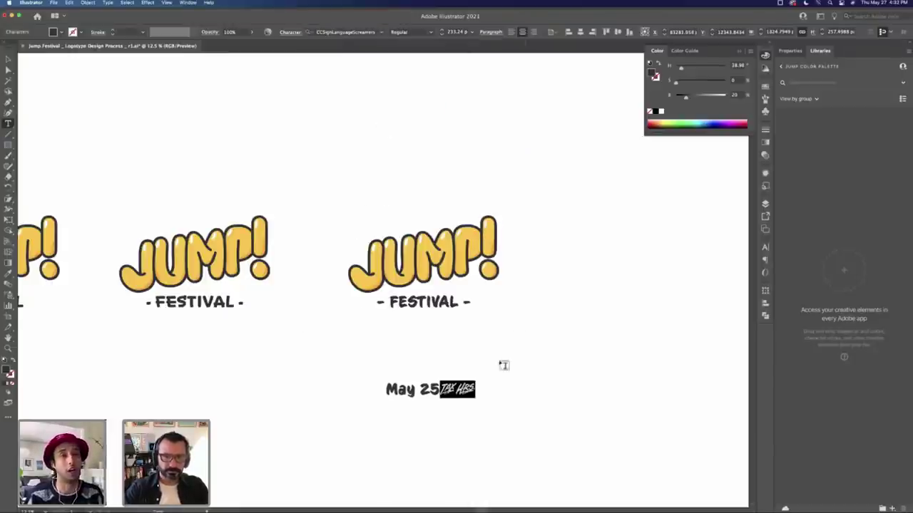
drag(449, 389, 394, 390)
text(1-)
key(BackSpace)
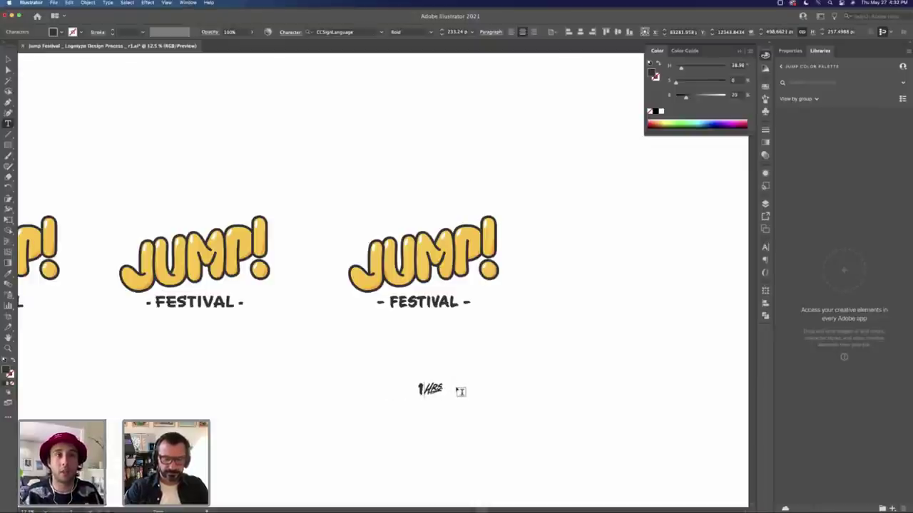
text(0)
key(Escape)
key(BackSpace)
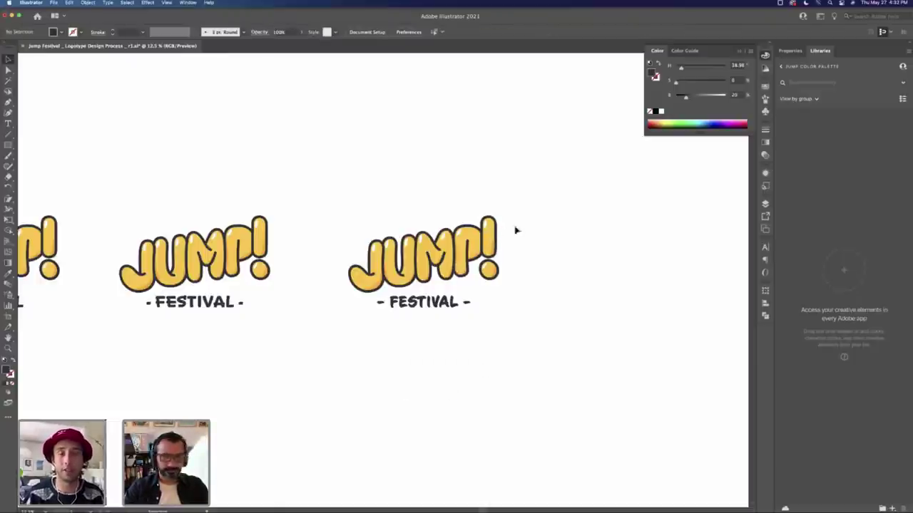
Step: Duplicate the second JUMP! logo and shift it to the right
drag(389, 281, 425, 358)
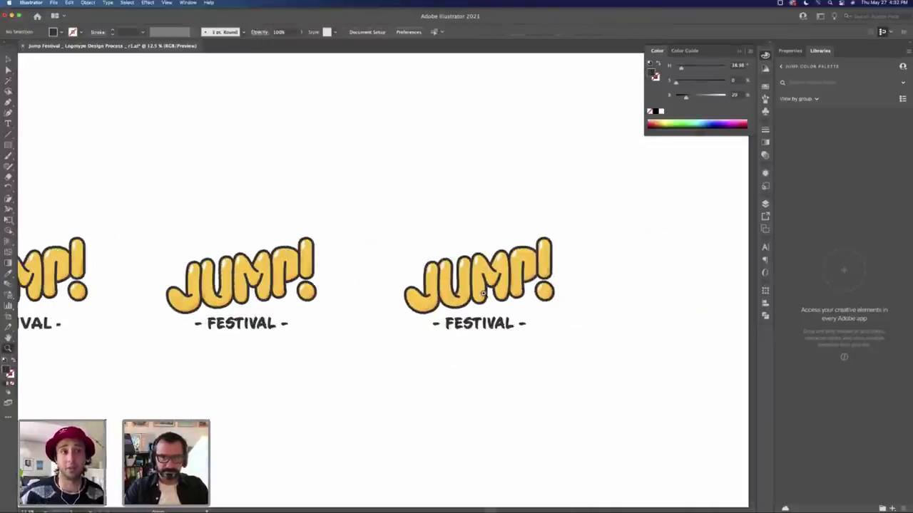
click(475, 295)
drag(495, 187, 306, 343)
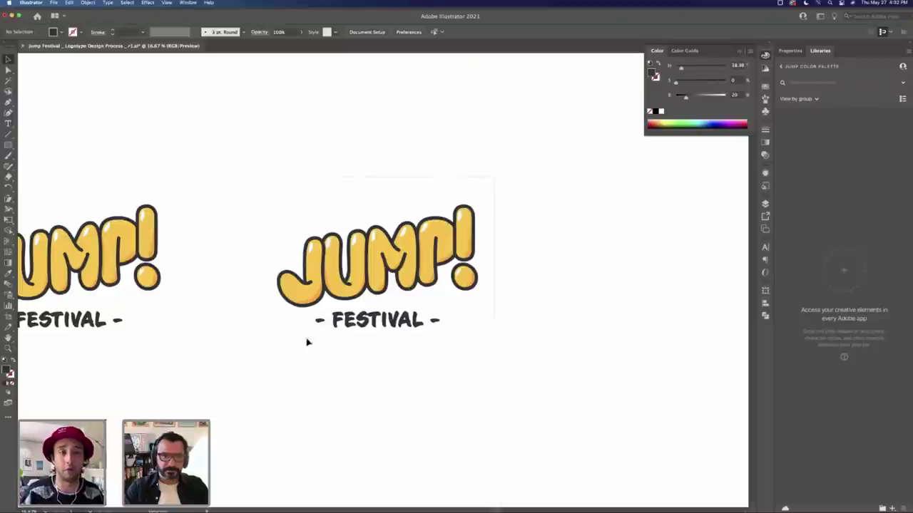
drag(371, 283, 442, 285)
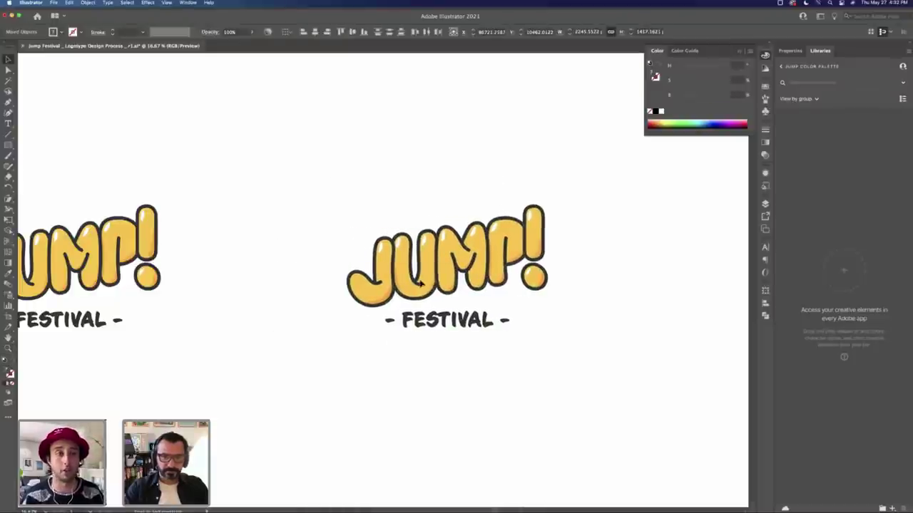
click(446, 340)
Step: Copy the tagline below the logo, retype it as 'Festival', then delete that copy
drag(443, 324, 444, 408)
double_click(444, 409)
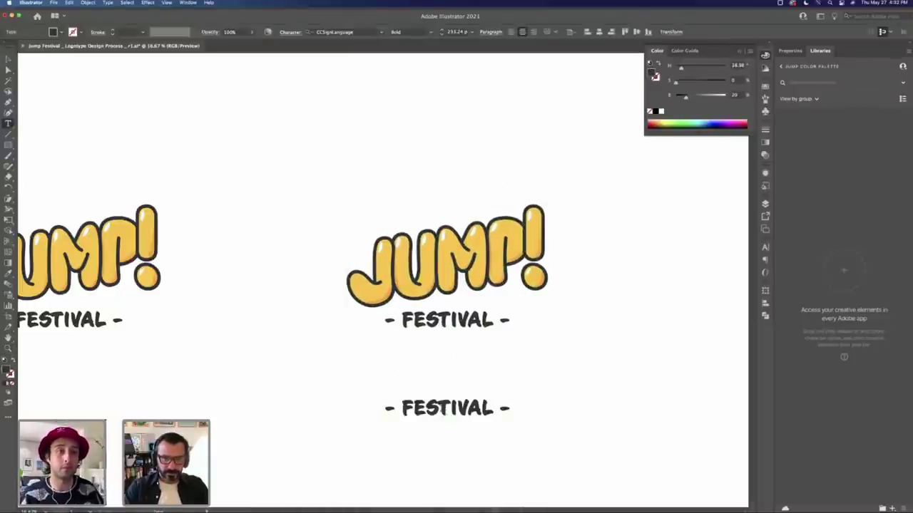
key(super+a)
text(FEstiva)
key(super+a)
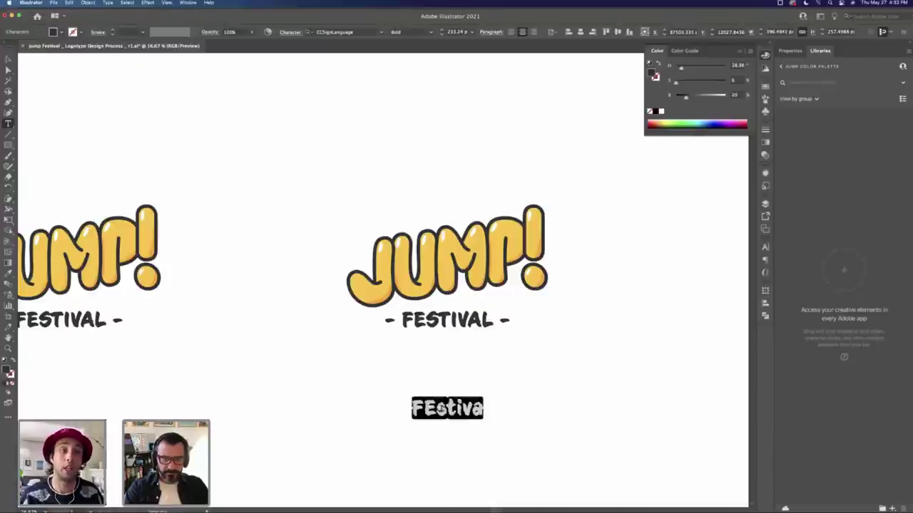
text(Festival)
key(Escape)
key(Delete)
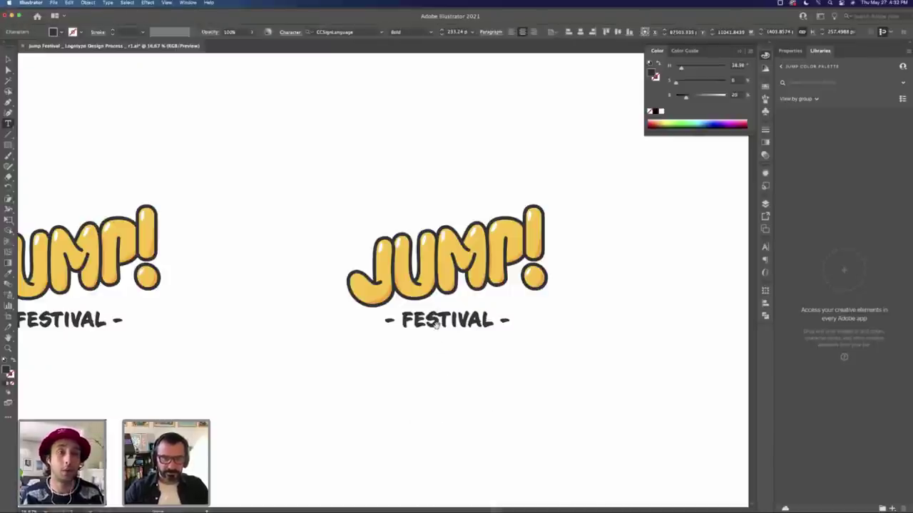
key(Escape)
Step: Tighten the '- FESTIVAL -' tracking, test T-I kerning, then show character settings
double_click(464, 327)
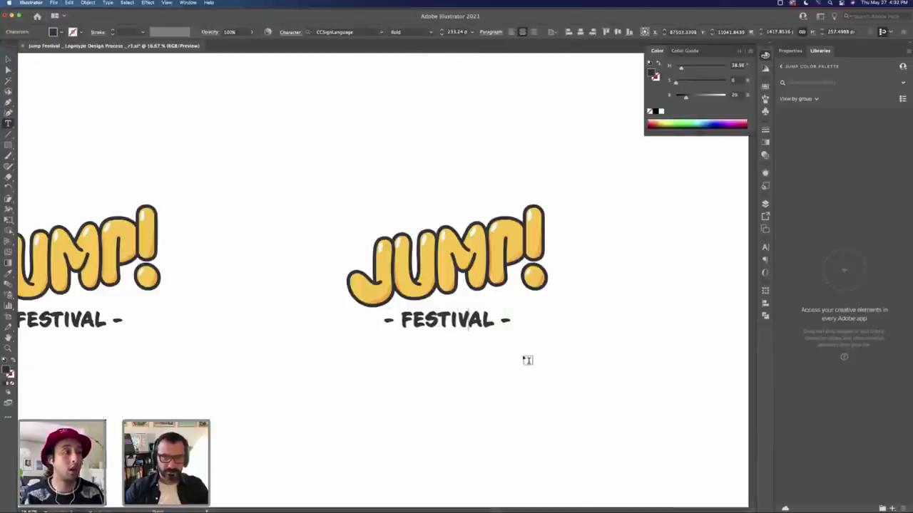
key(Left)
key(Left)
key(Left)
key(Left)
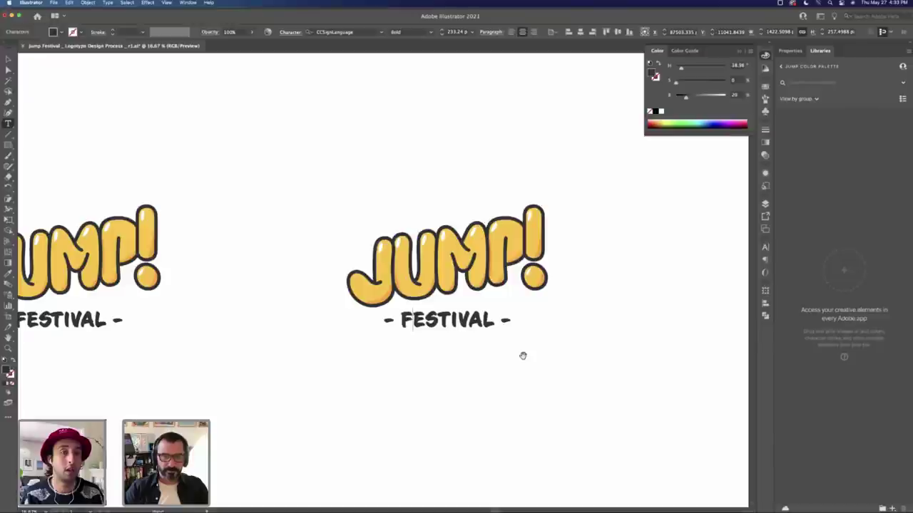
key(Right)
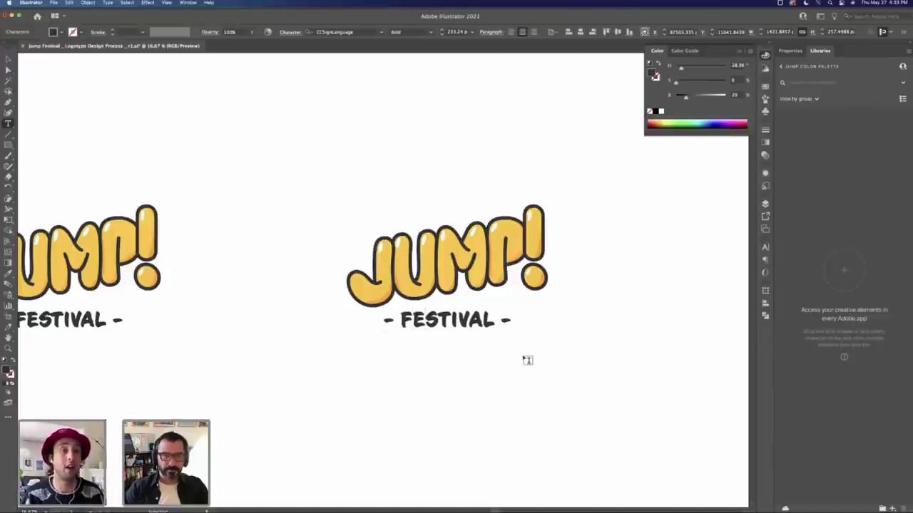
key(super+a)
key(alt+Left)
key(Left)
key(Right)
key(Right)
key(Right)
key(Right)
key(Right)
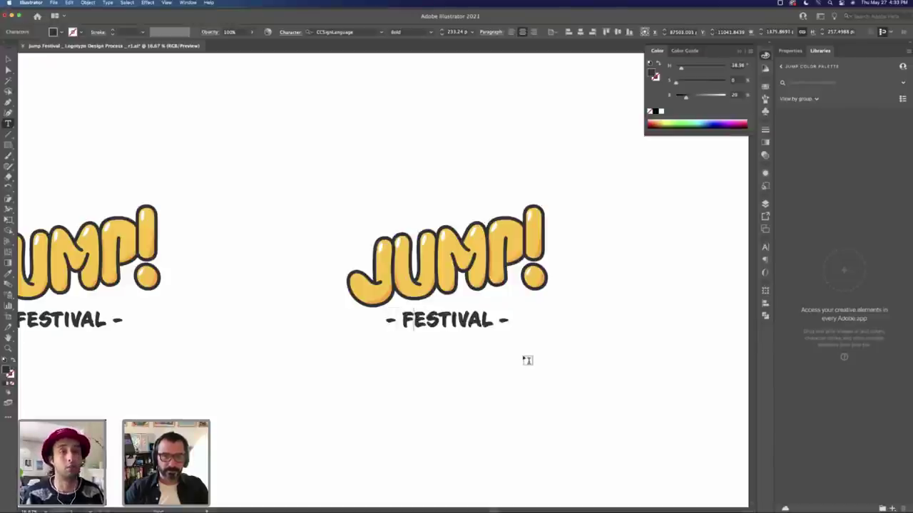
key(alt+Left)
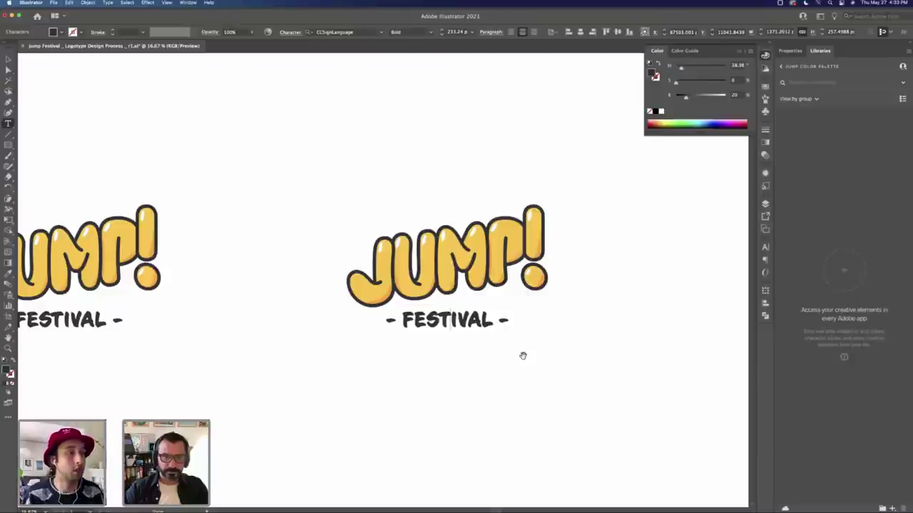
key(alt+Right)
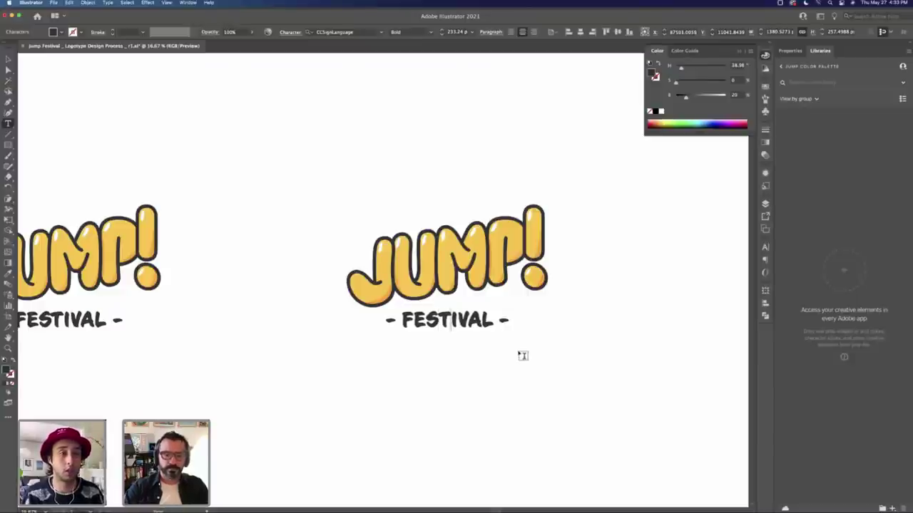
key(Escape)
key(super+t)
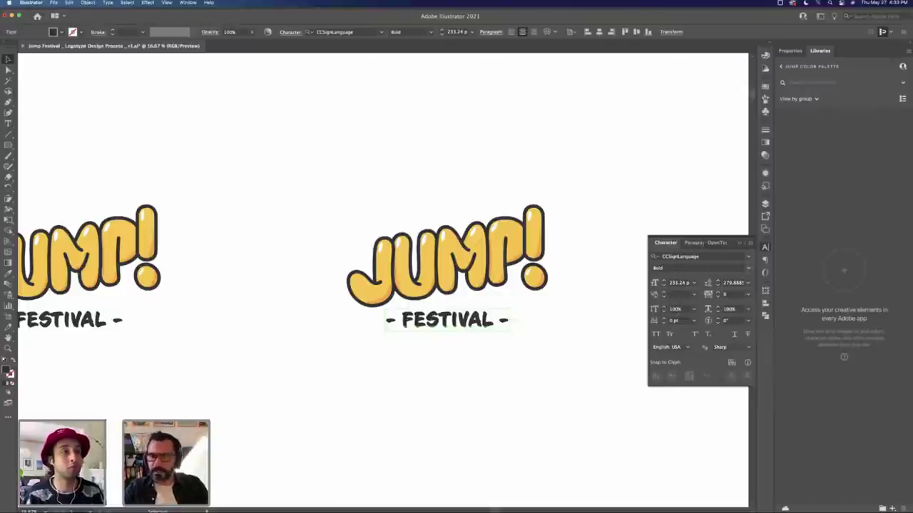
Step: Set the FESTIVAL tagline's kerning to Optical, leaving tracking unchanged
click(694, 294)
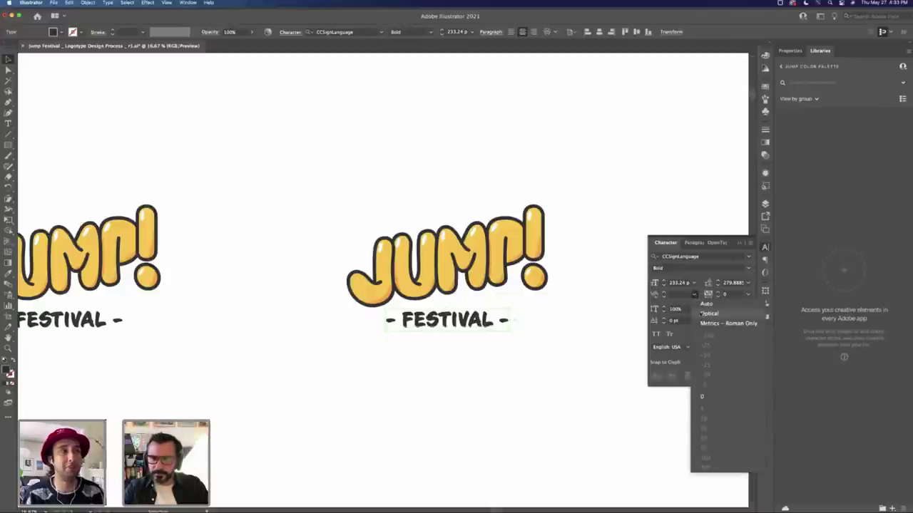
click(702, 314)
click(747, 293)
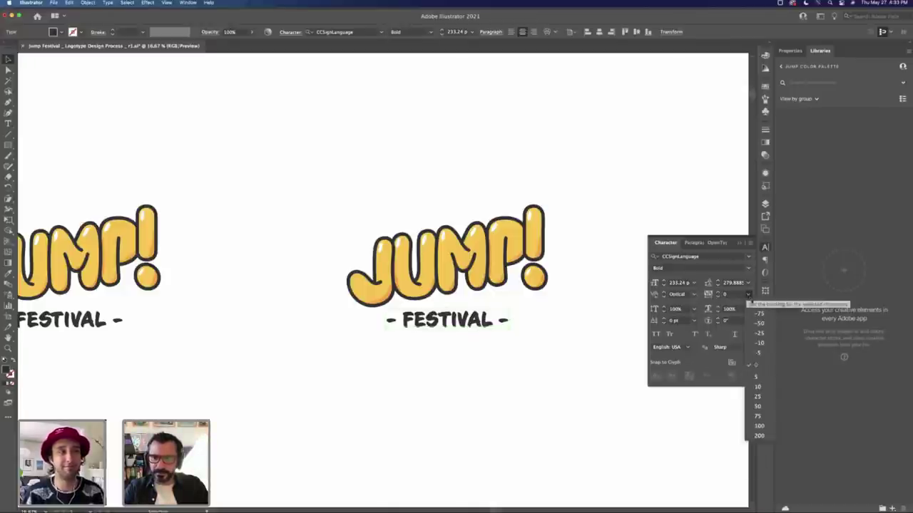
click(599, 333)
click(563, 320)
Step: Marquee-select the second logo group and centre its lettering and tagline horizontally
key(z)
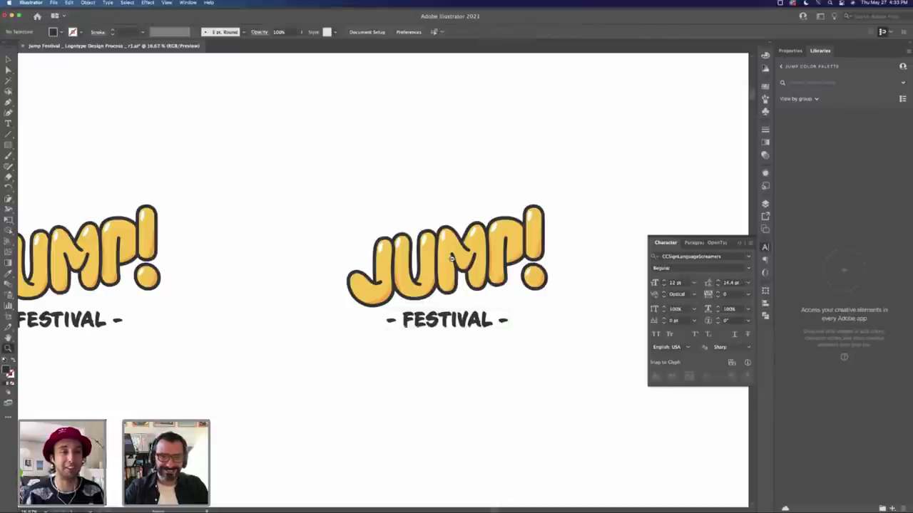
alt+click(450, 259)
key(v)
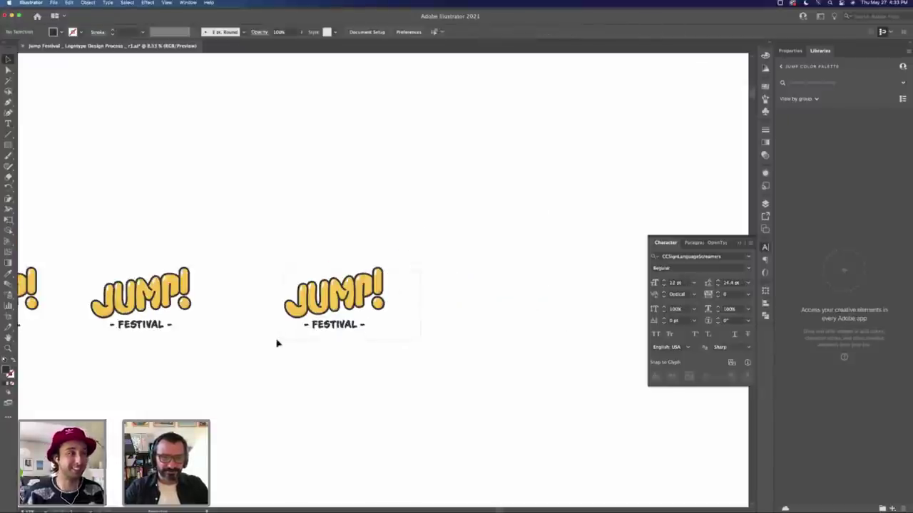
click(318, 303)
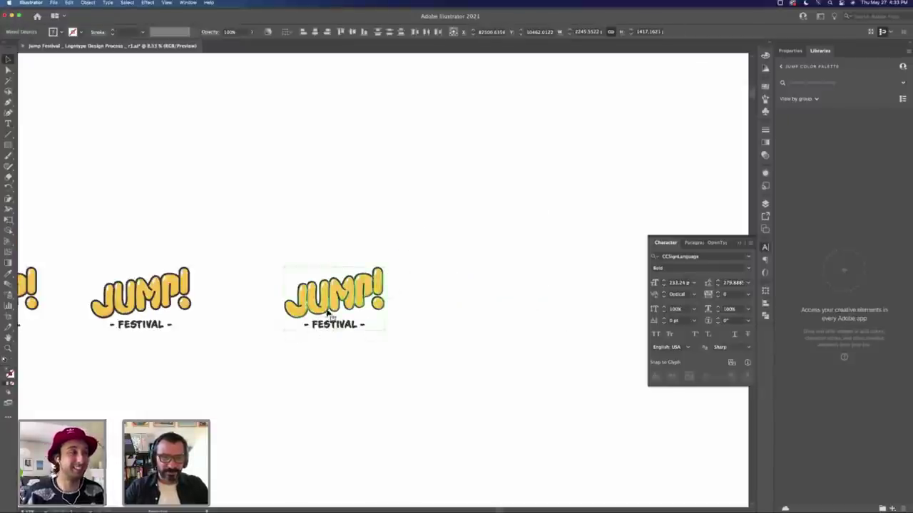
click(421, 312)
key(z)
click(345, 341)
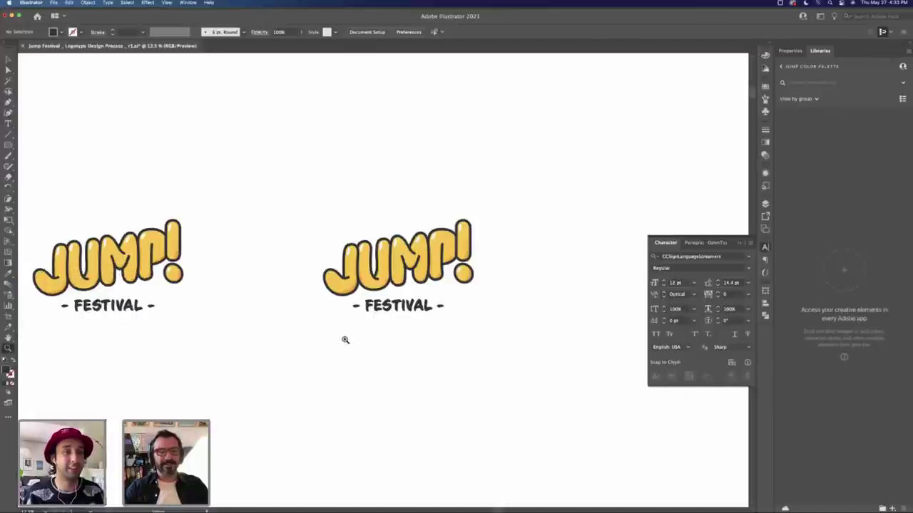
key(v)
click(452, 306)
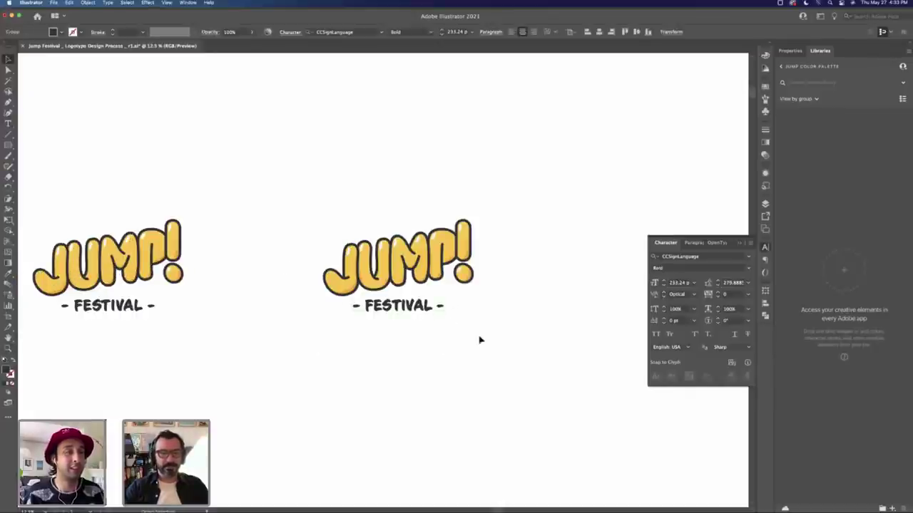
drag(492, 226, 321, 293)
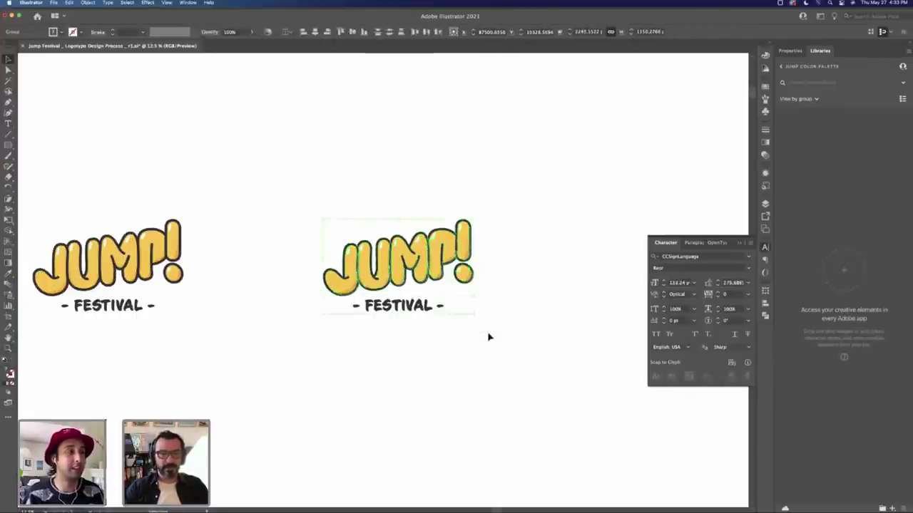
click(315, 33)
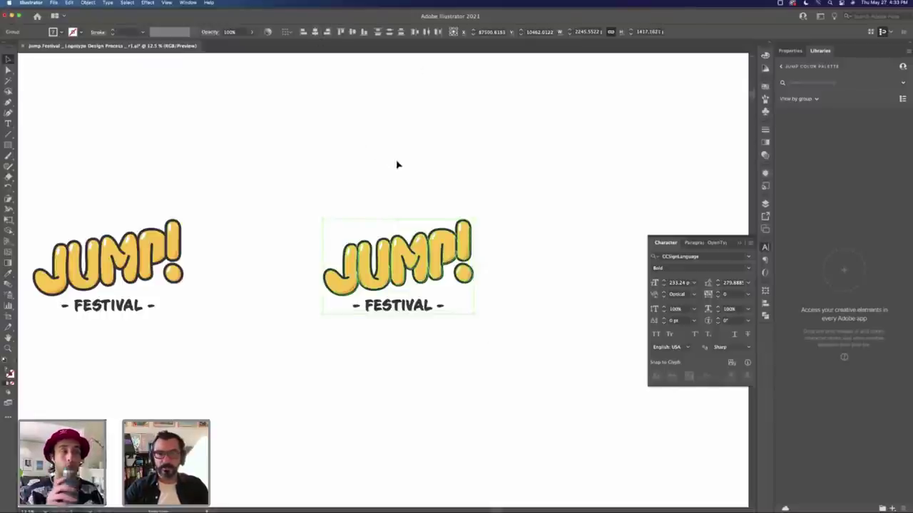
Step: Zoom in on the second logo and marquee-select it again to check the alignment
click(435, 332)
key(z)
drag(435, 332, 456, 332)
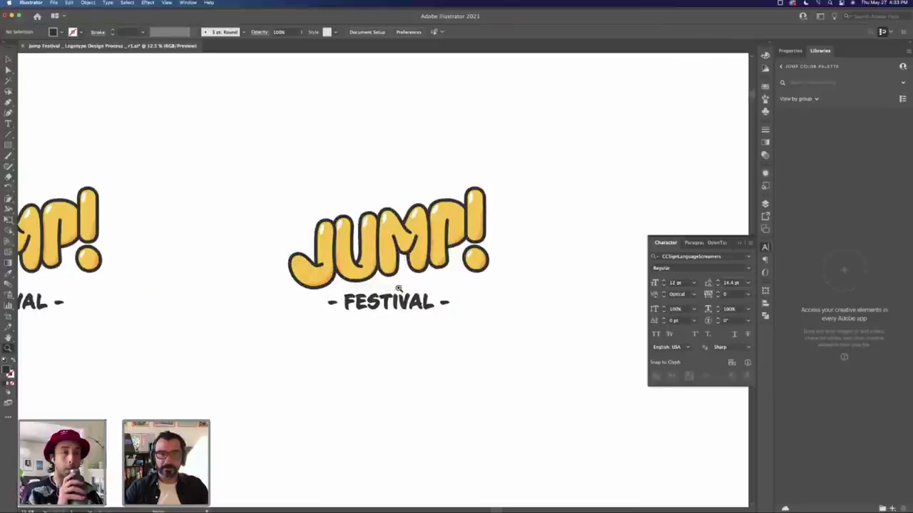
drag(415, 288, 449, 260)
key(v)
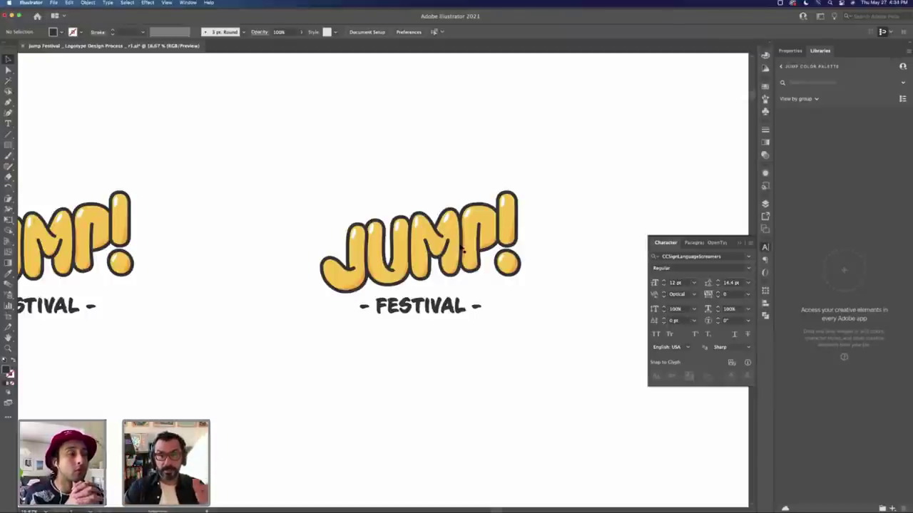
drag(350, 192, 505, 325)
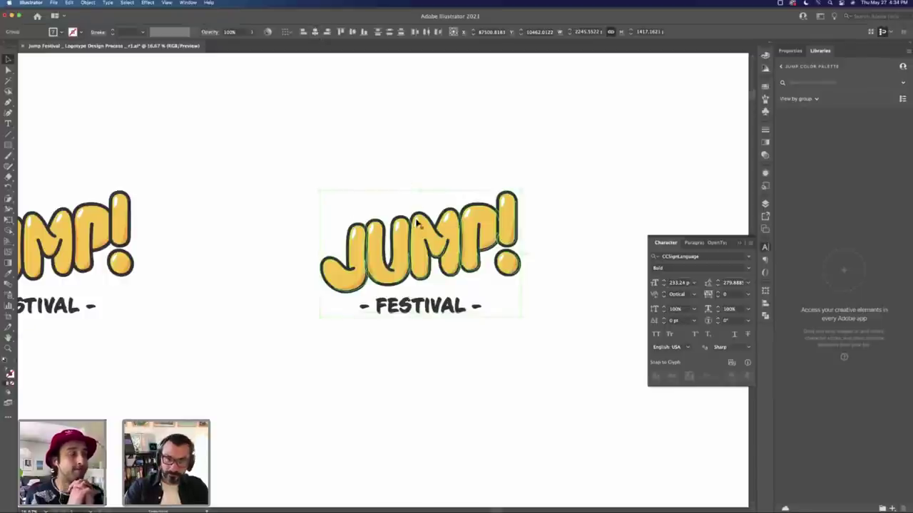
click(398, 173)
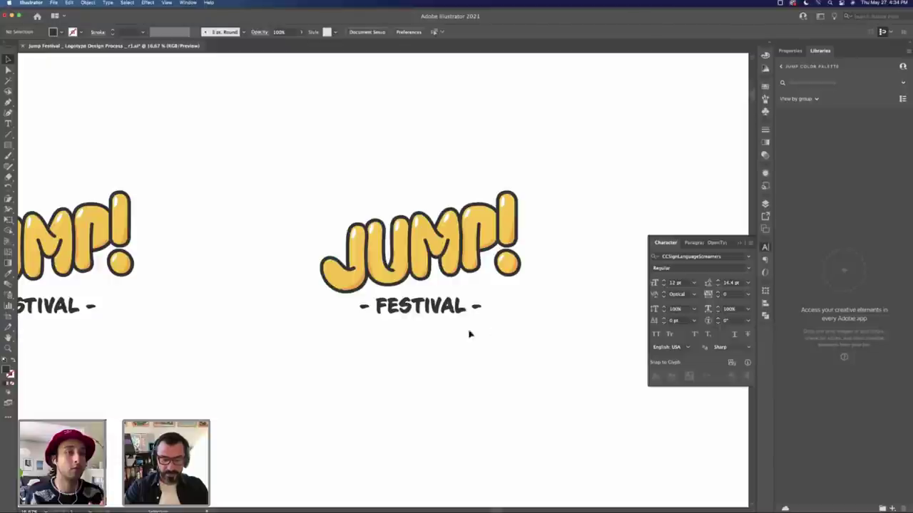
Step: Draw a test Paintbrush stroke beside the J, then delete it
key(b)
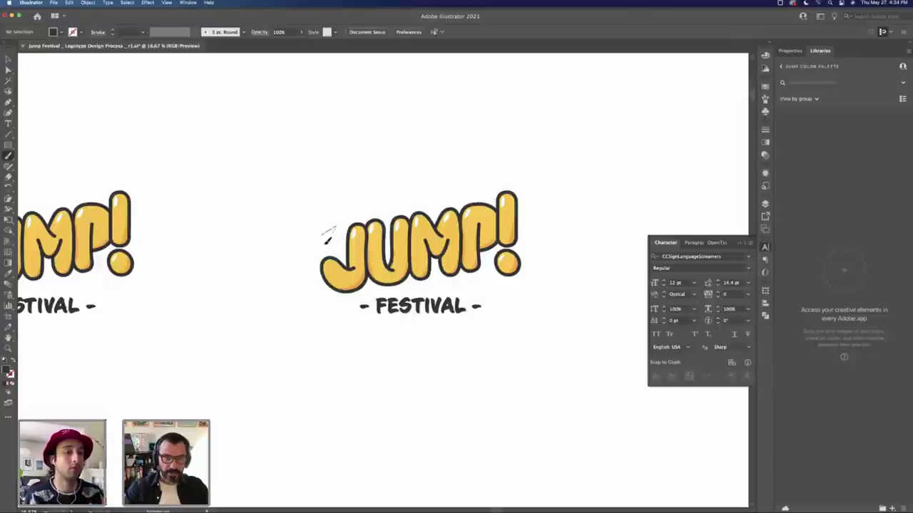
mouse_move(327, 240)
mouse_down()
mouse_move(328, 232)
mouse_move(349, 248)
mouse_move(342, 242)
mouse_up()
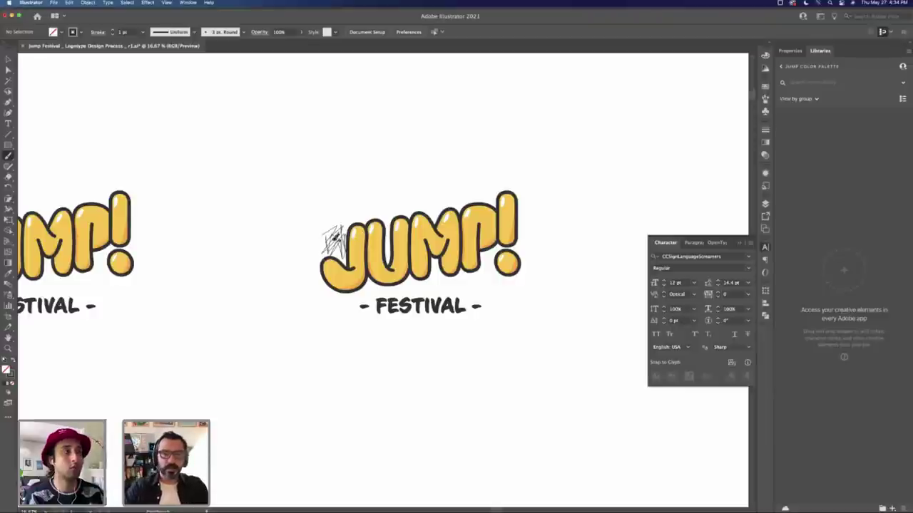
key(v)
click(340, 246)
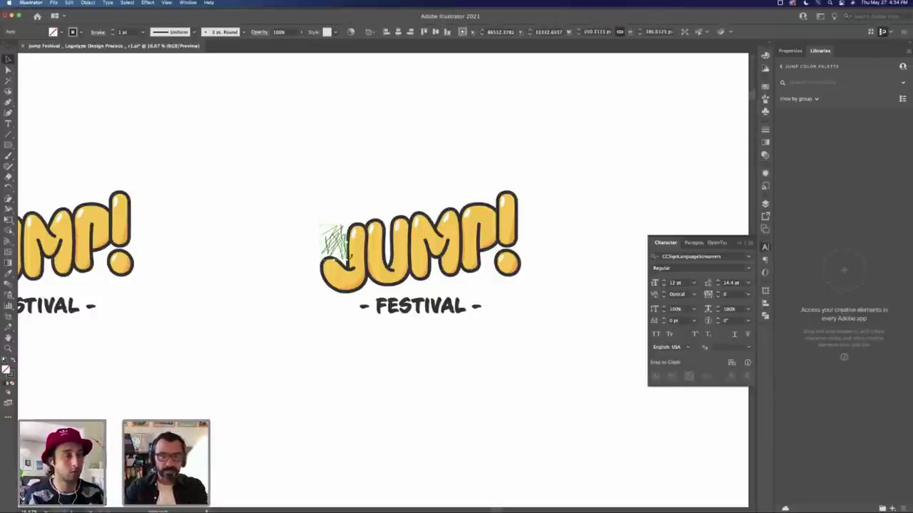
key(Delete)
Step: Nudge the JUMP! lettering group a few pixels left above the tagline
click(505, 267)
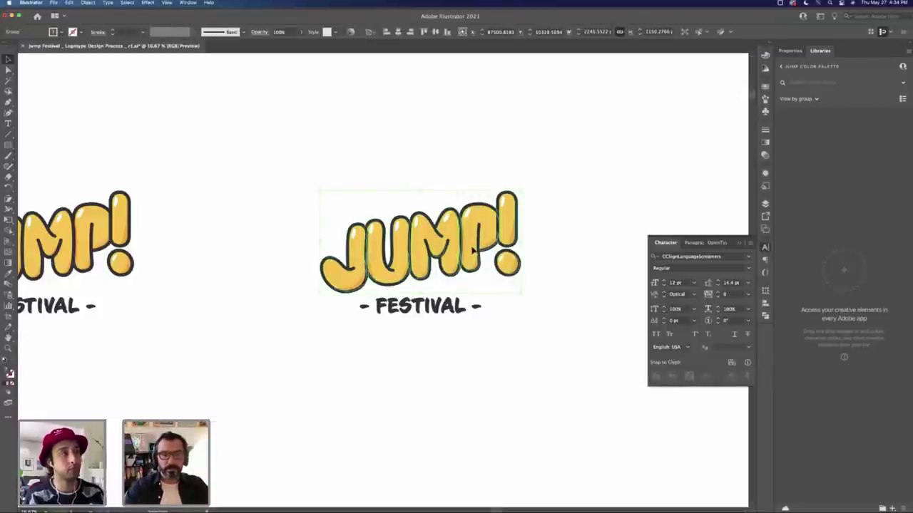
drag(473, 254, 469, 251)
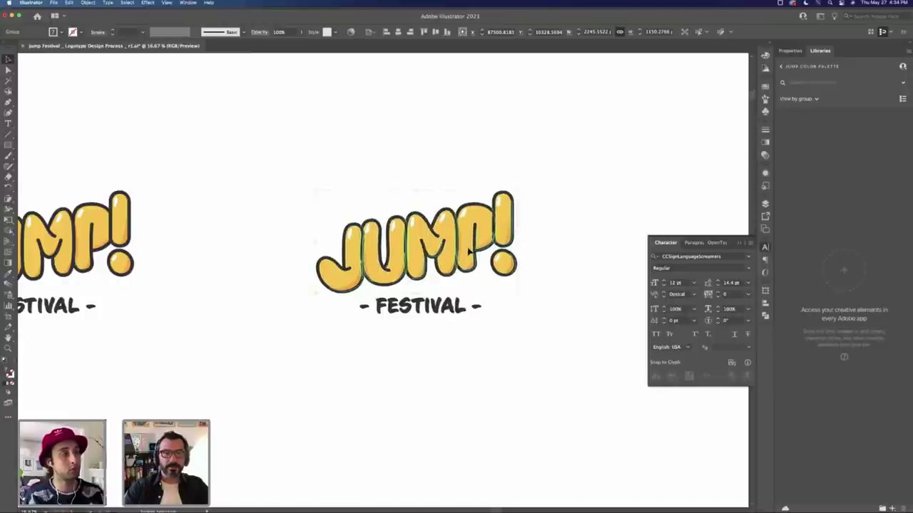
click(528, 333)
key(z)
scroll(421, 282, down, 1)
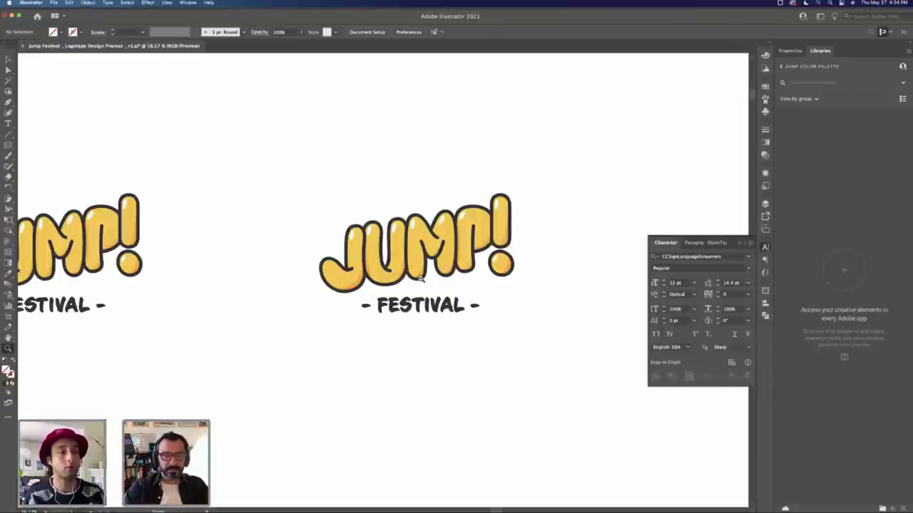
Step: Duplicate the second JUMP! FESTIVAL logo to the right of the original
scroll(420, 282, down, 2)
key(v)
drag(348, 298, 315, 317)
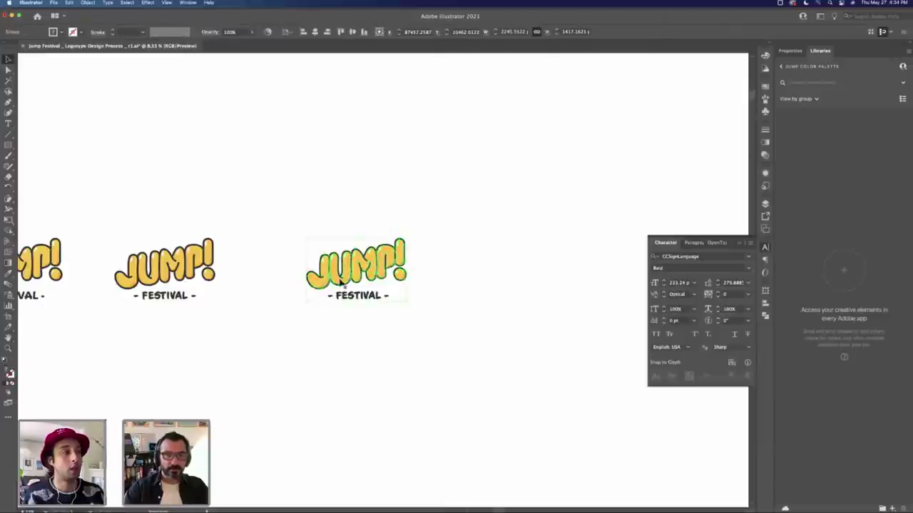
drag(345, 269, 486, 269)
click(461, 348)
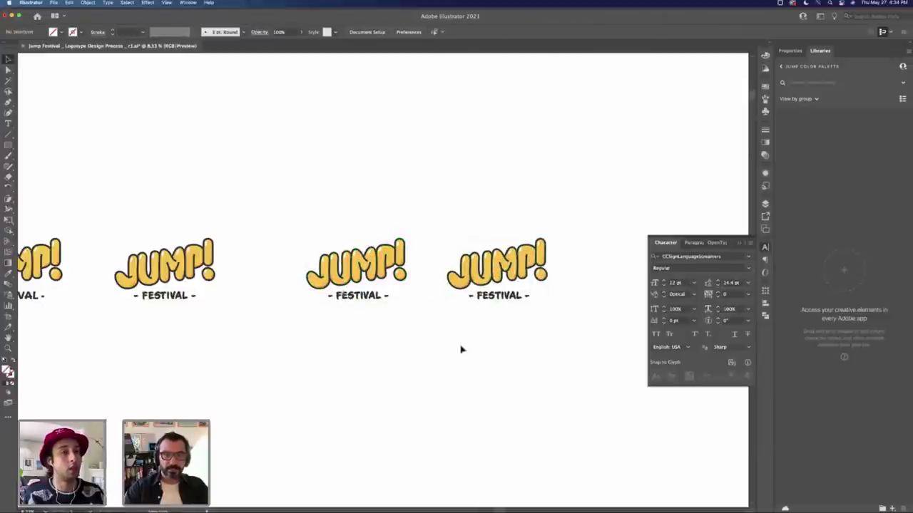
Step: Draw a rectangle around the right-hand logo copy
key(z)
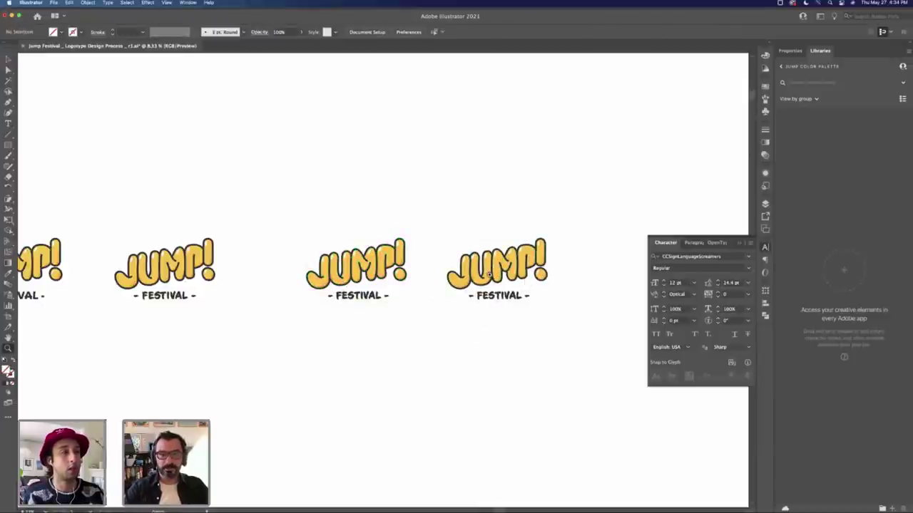
drag(492, 276, 560, 262)
scroll(560, 263, right, 4)
scroll(560, 263, up, 1)
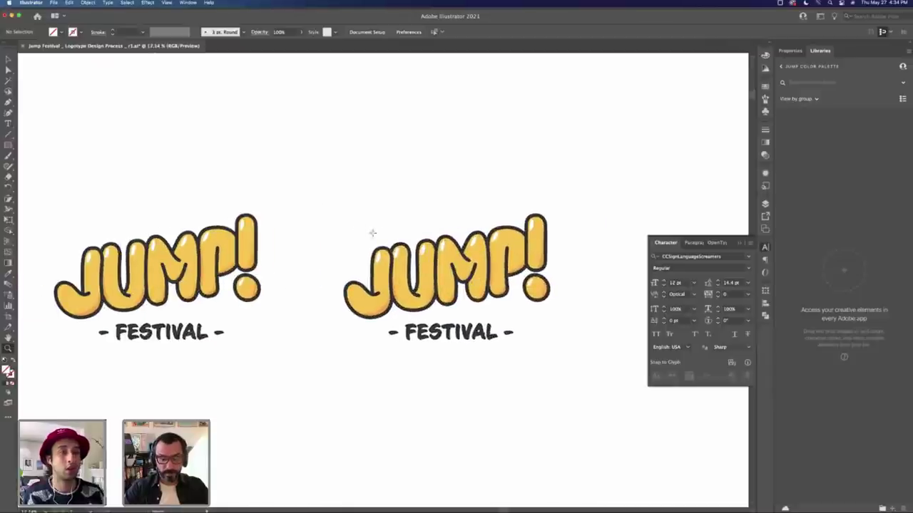
key(m)
drag(311, 197, 569, 365)
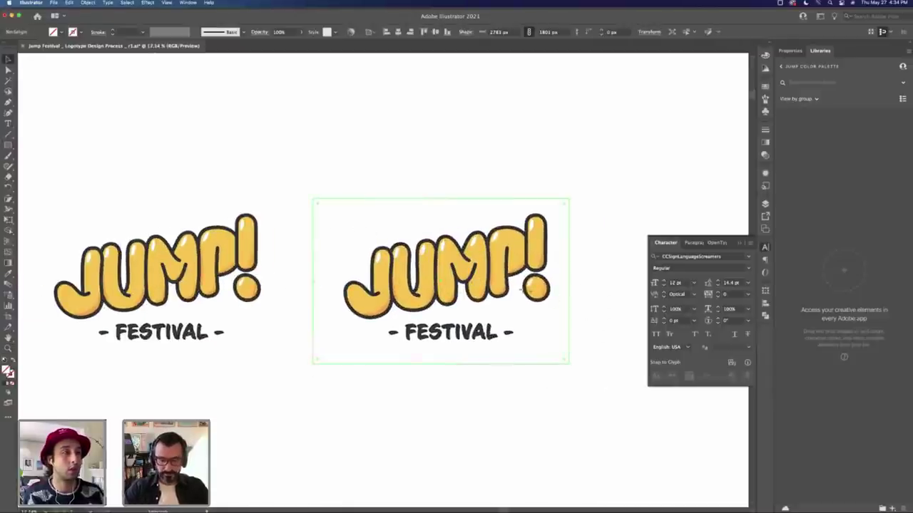
Step: Fill the rectangle with the logo's yellow using the Eyedropper, centre it, and hide the panels
key(i)
click(483, 259)
key(v)
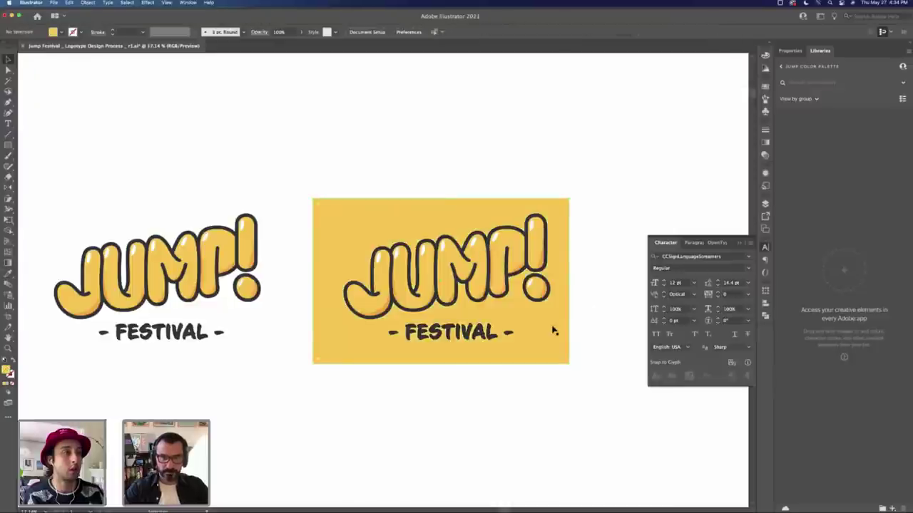
drag(550, 326, 563, 331)
key(Tab)
Step: Alt-drag the yellow-backed logo to the right to make a second copy
drag(592, 254, 450, 278)
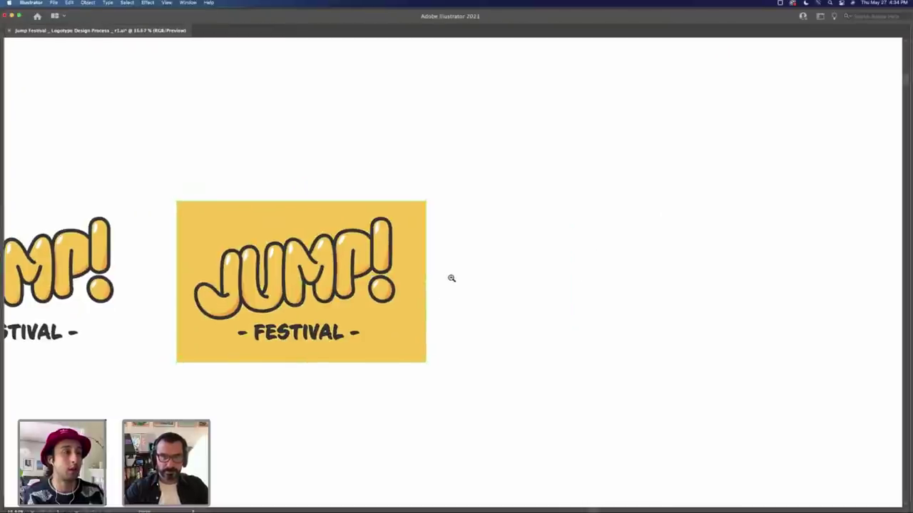
drag(220, 330, 504, 346)
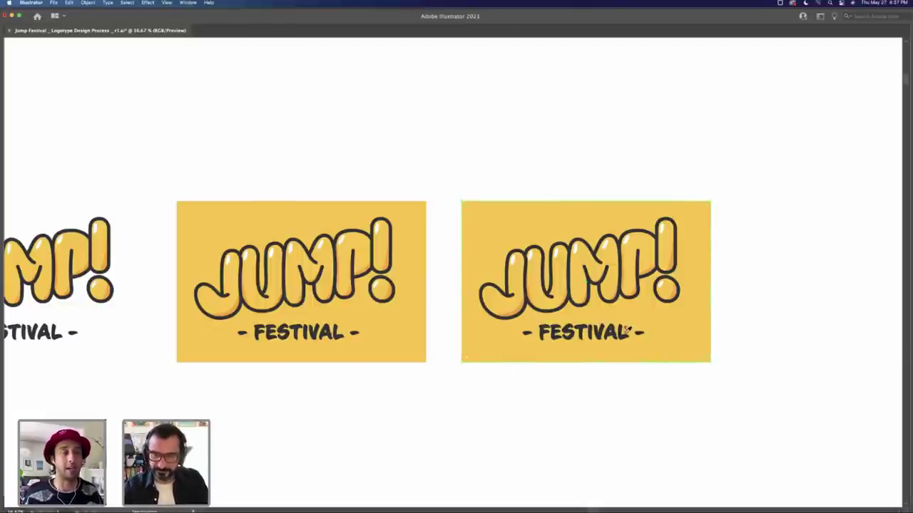
Step: Give the copy a dark charcoal background and a white FESTIVAL tagline, then isolate the JUMP! group
key(super+z)
key(super+z)
key(super+z)
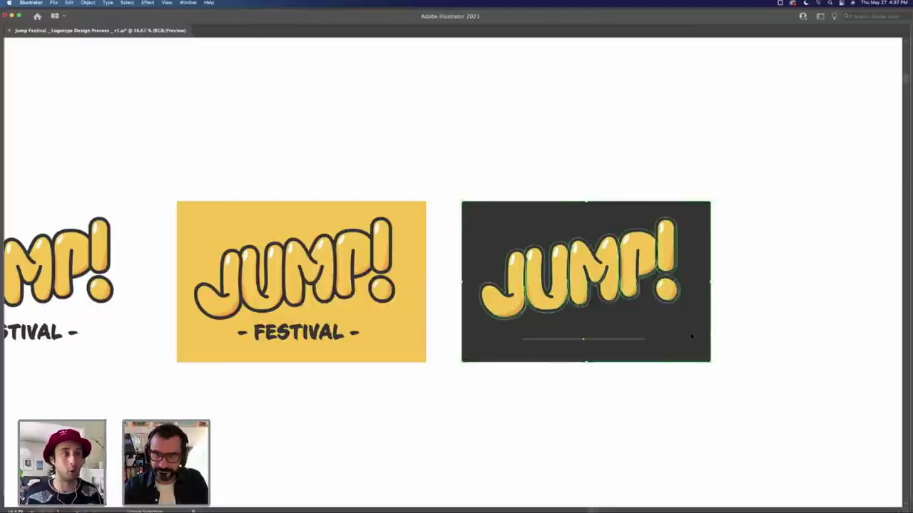
key(super+z)
key(super+z)
key(super+z)
key(super+z)
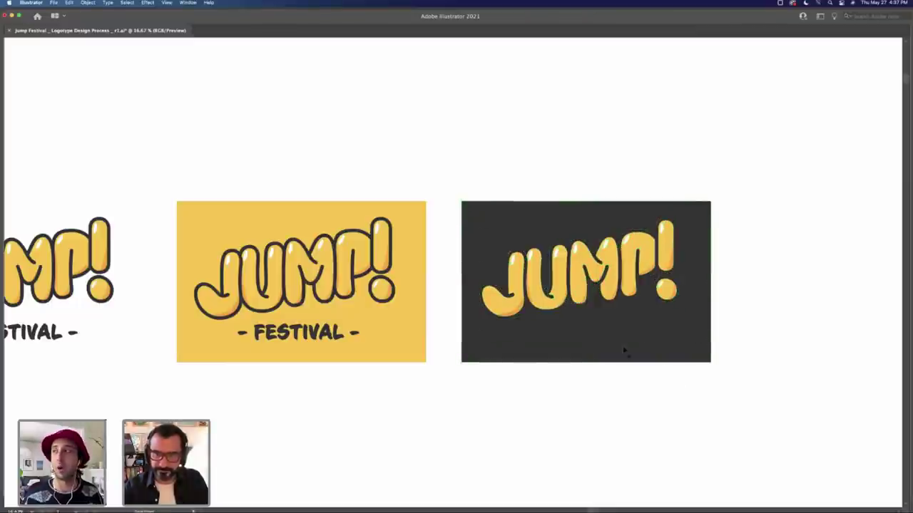
key(super+shift+z)
key(super+shift+z)
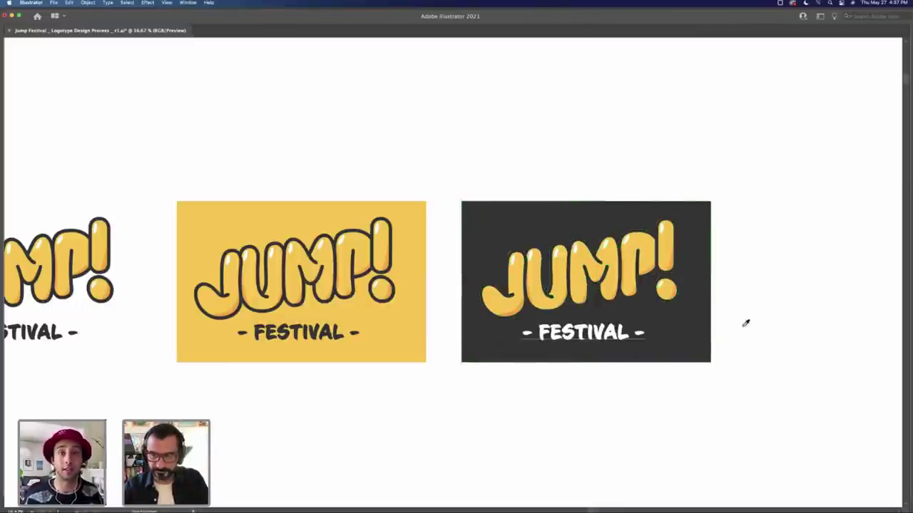
double_click(666, 306)
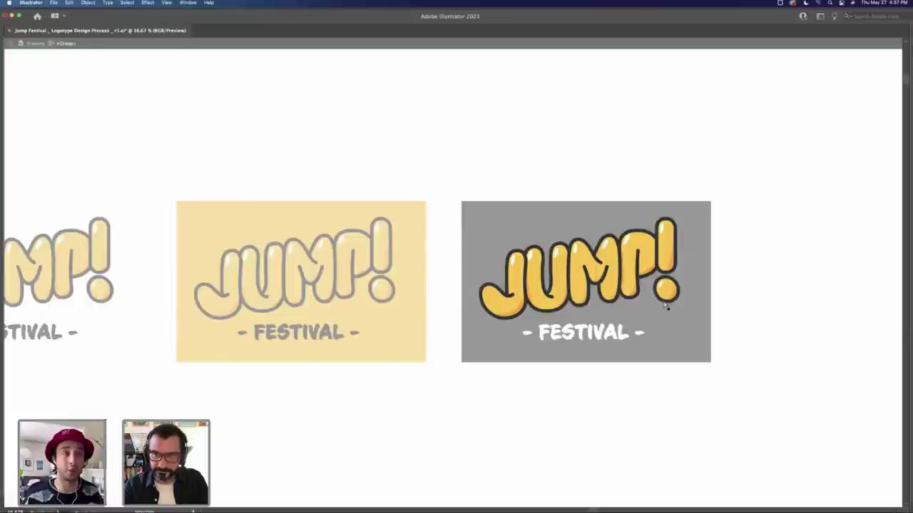
key(Tab)
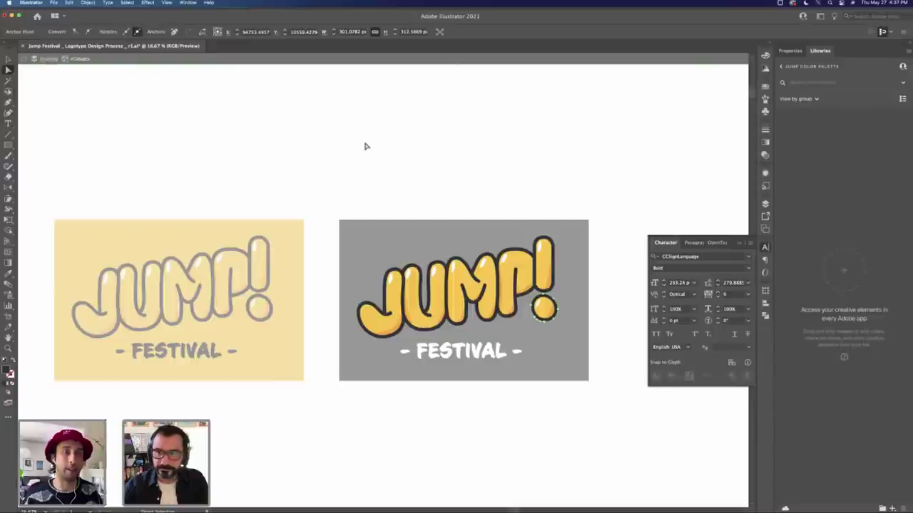
Step: Exit JUMP! isolation mode and zoom out to view the white, yellow and charcoal versions
key(Escape)
key(v)
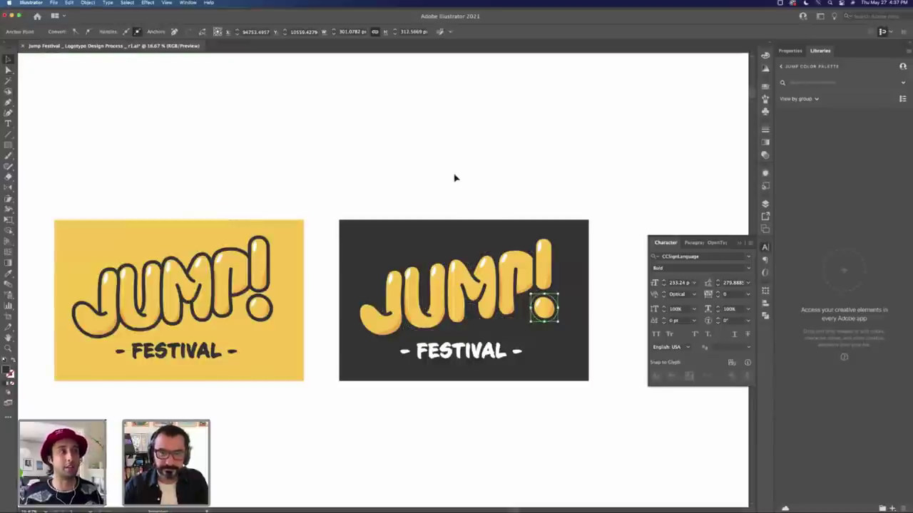
click(463, 189)
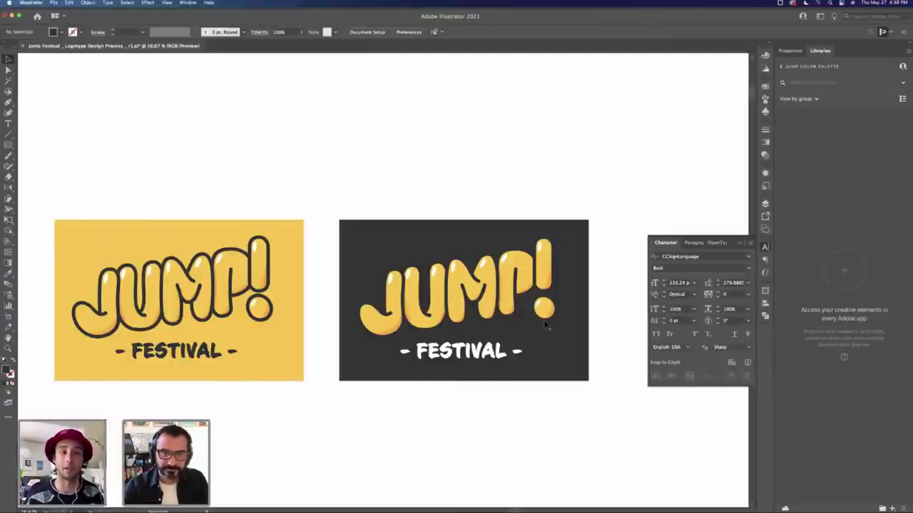
click(544, 325)
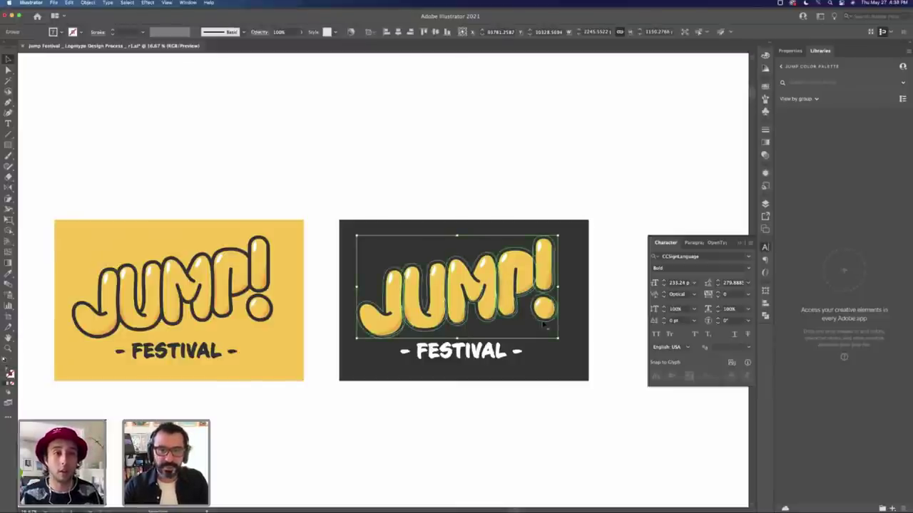
click(618, 318)
key(z)
alt+click(338, 322)
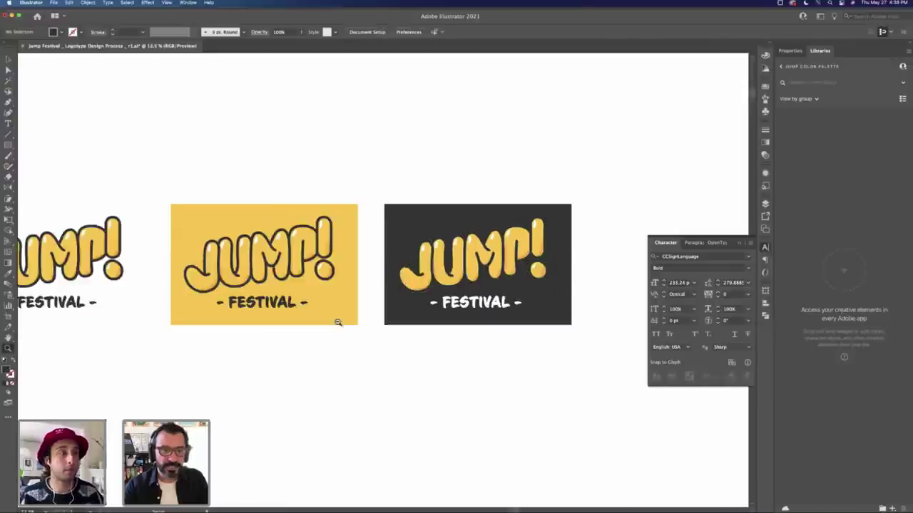
alt+click(338, 322)
scroll(332, 332, left, 2)
key(v)
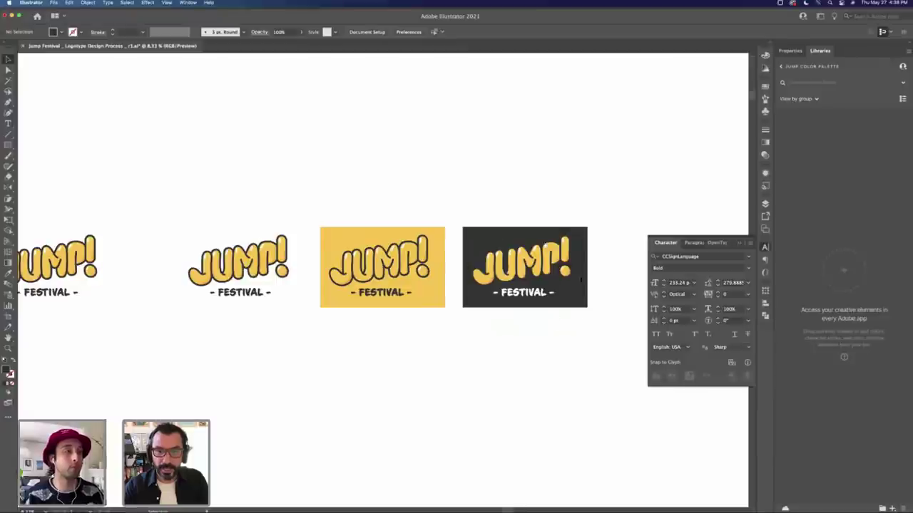
Step: Zoom in on the charcoal version and open its JUMP! group in isolation
key(z)
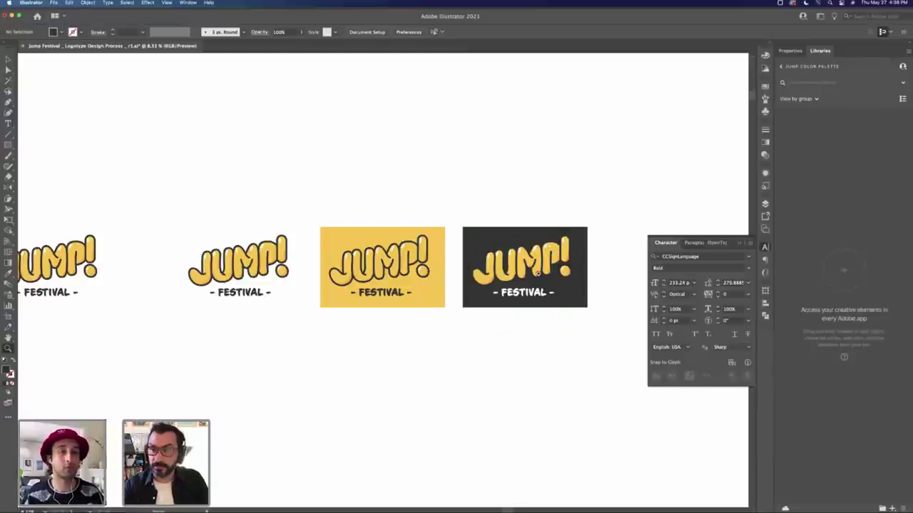
click(526, 279)
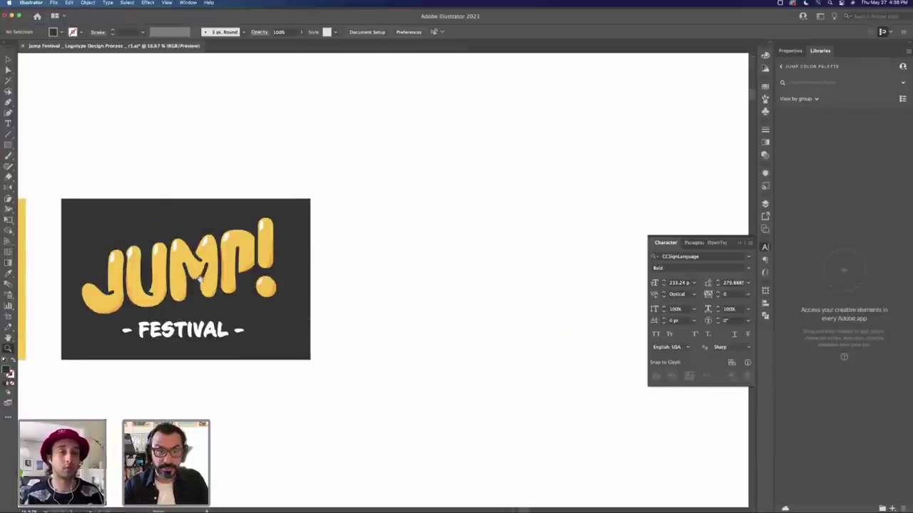
scroll(200, 280, left, 5)
click(477, 275)
key(v)
click(453, 316)
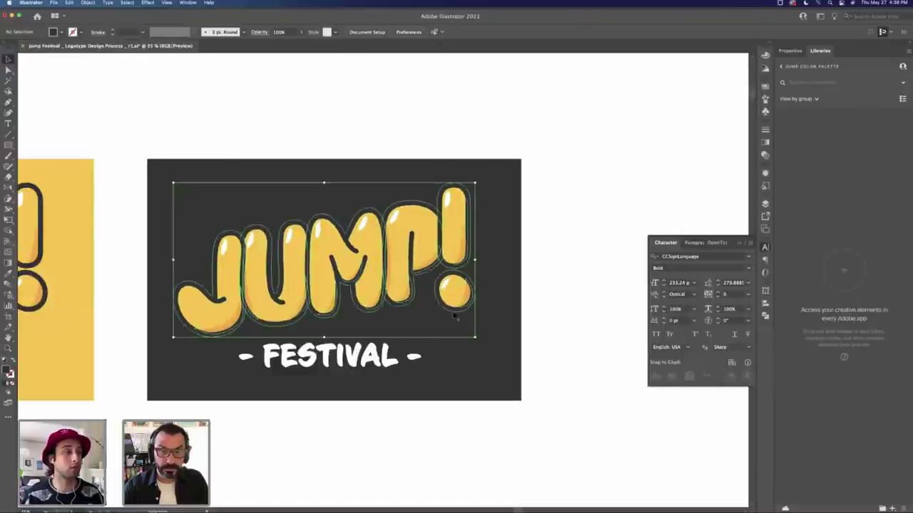
double_click(454, 316)
Step: Leave isolation and test-select the JUMP! lettering and the FESTIVAL tagline
double_click(561, 275)
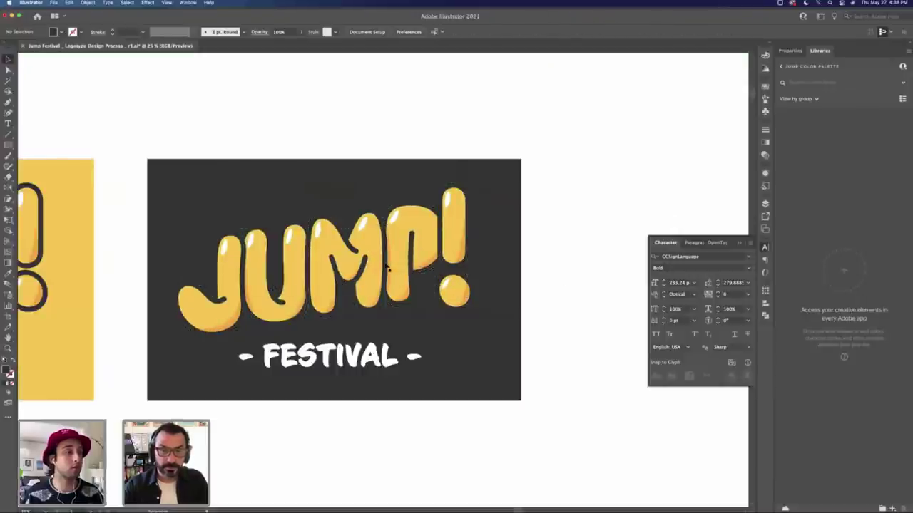
click(388, 268)
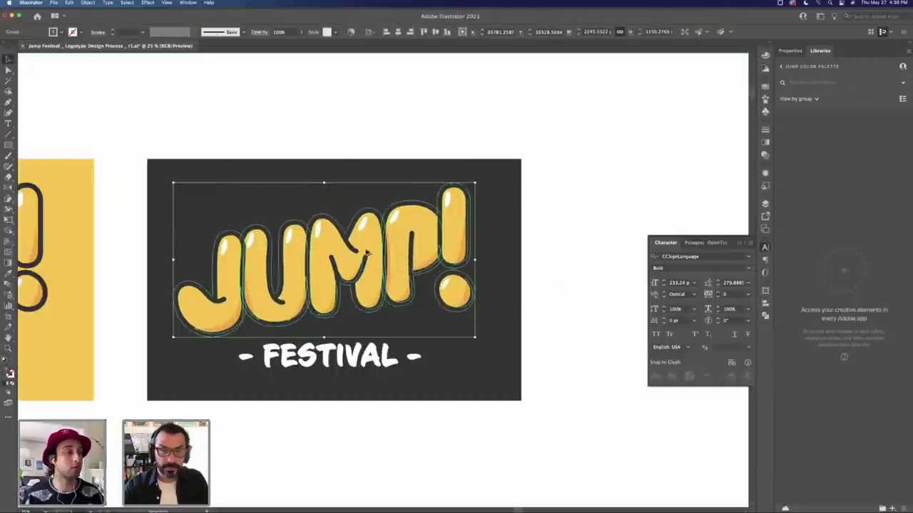
click(576, 319)
click(369, 362)
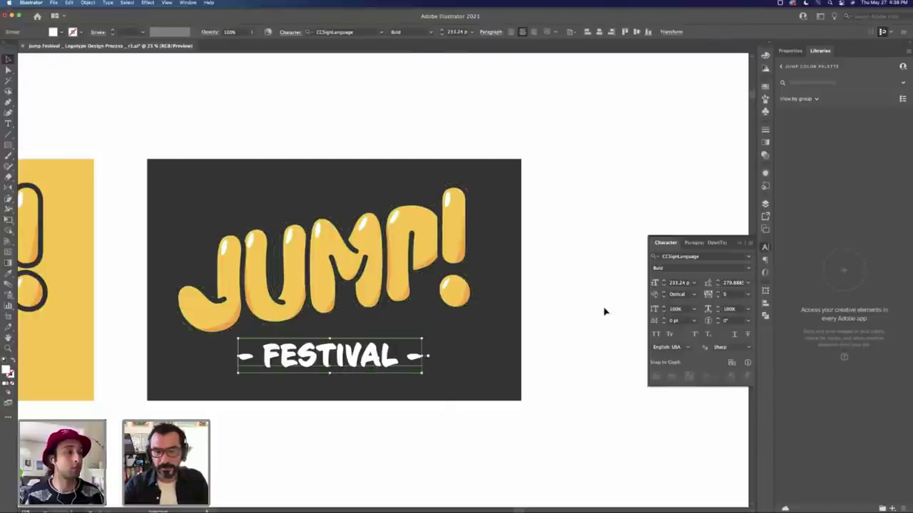
click(571, 316)
Step: Re-enter isolation on the JUMP! group and select the whole lettering artwork
double_click(462, 316)
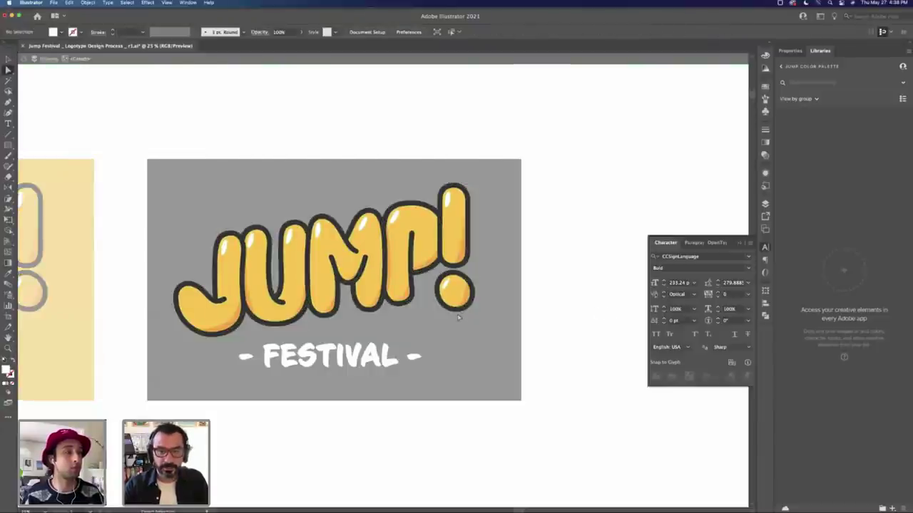
click(457, 315)
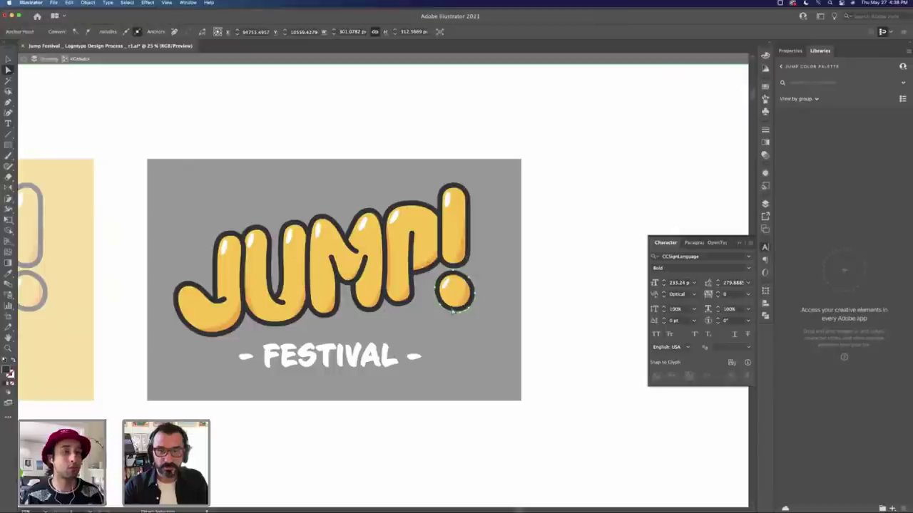
key(v)
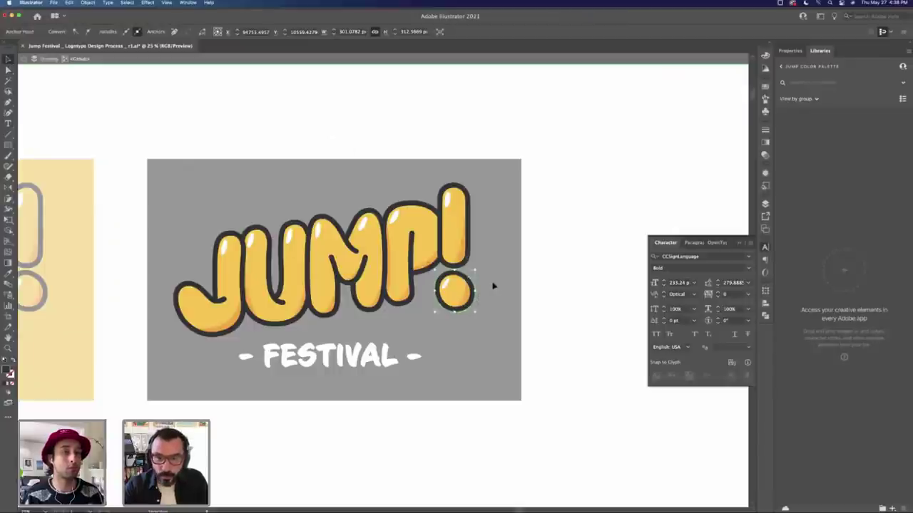
click(477, 294)
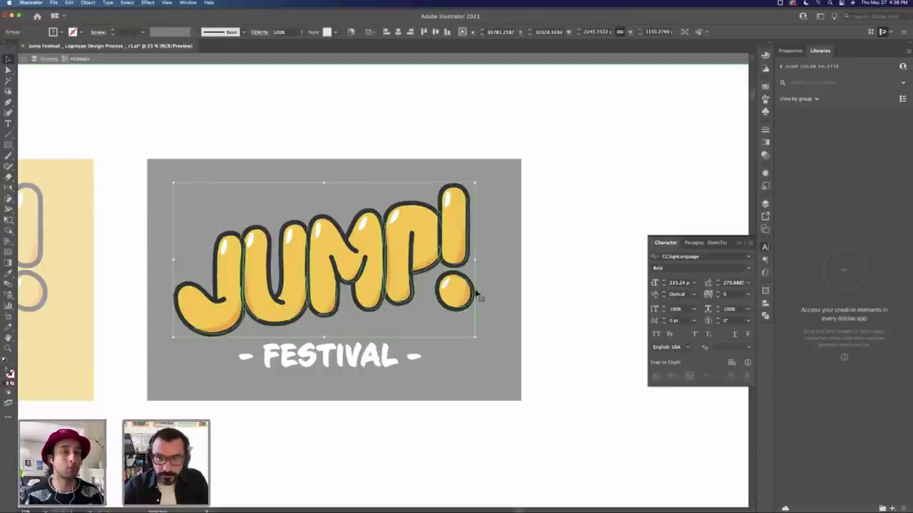
Step: Direct-select the exclamation mark's dot and bring up Select > Same > Fill Color
key(a)
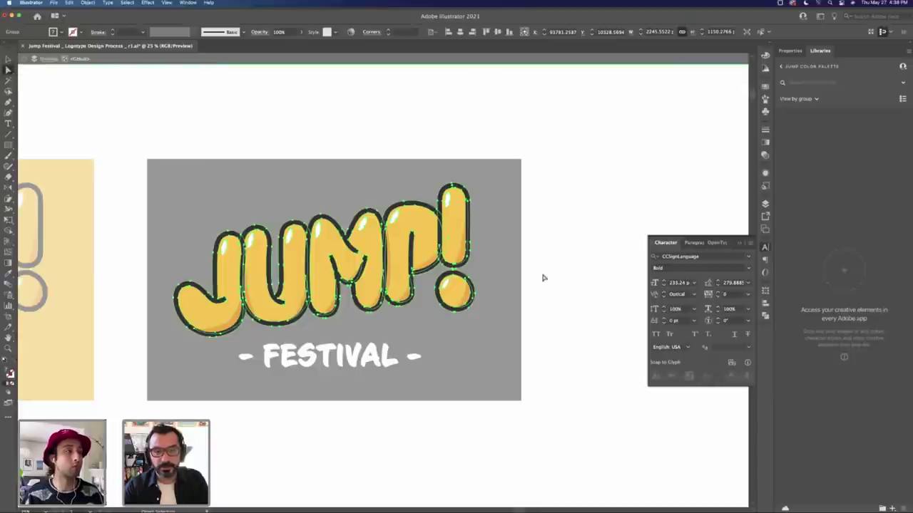
click(524, 263)
click(472, 251)
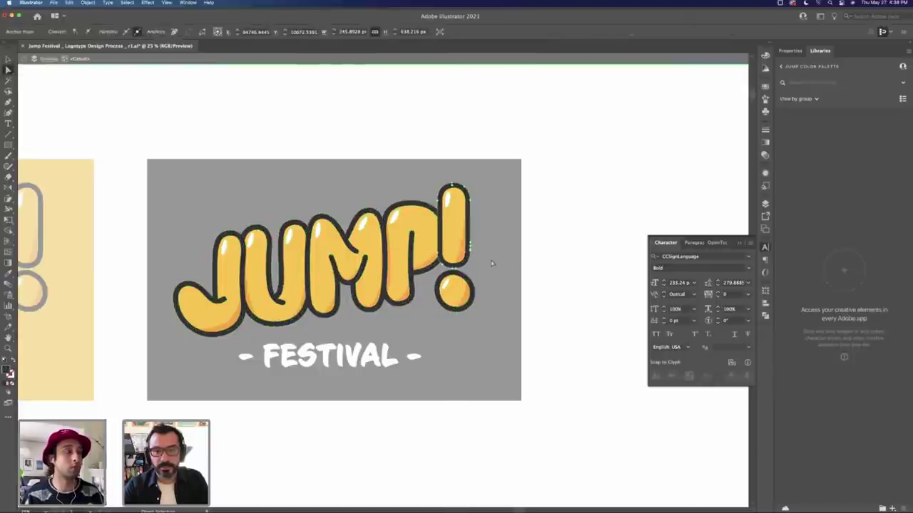
click(452, 234)
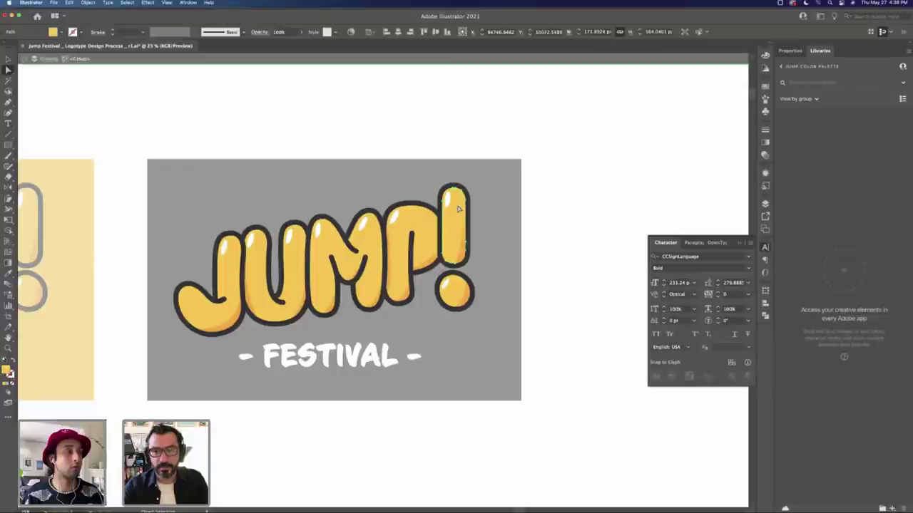
click(474, 299)
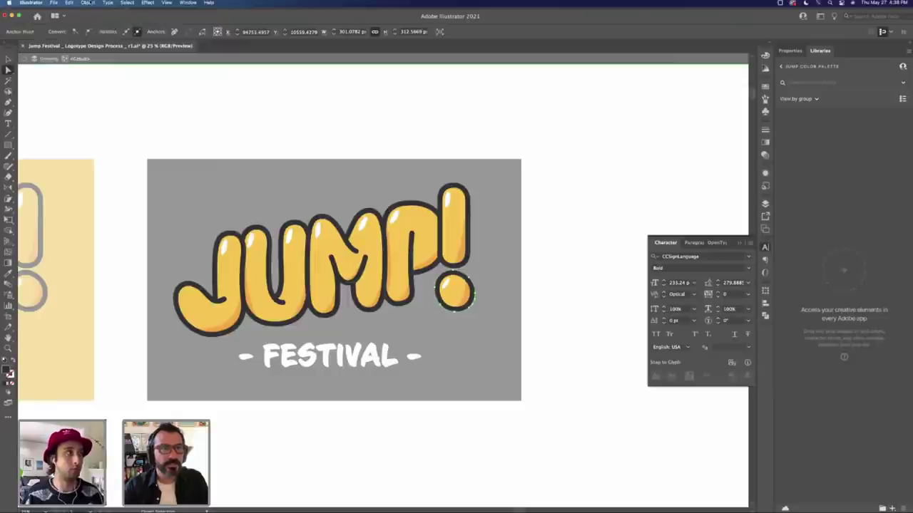
click(127, 3)
mouse_move(146, 76)
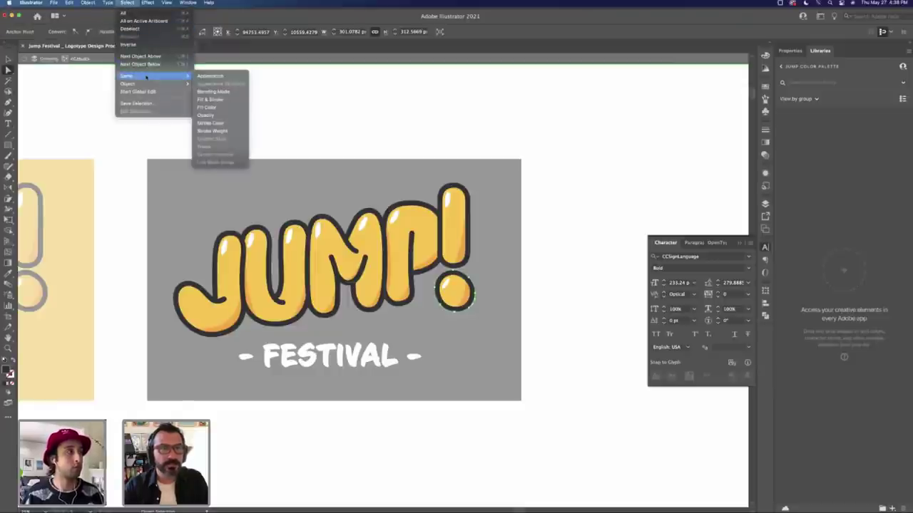
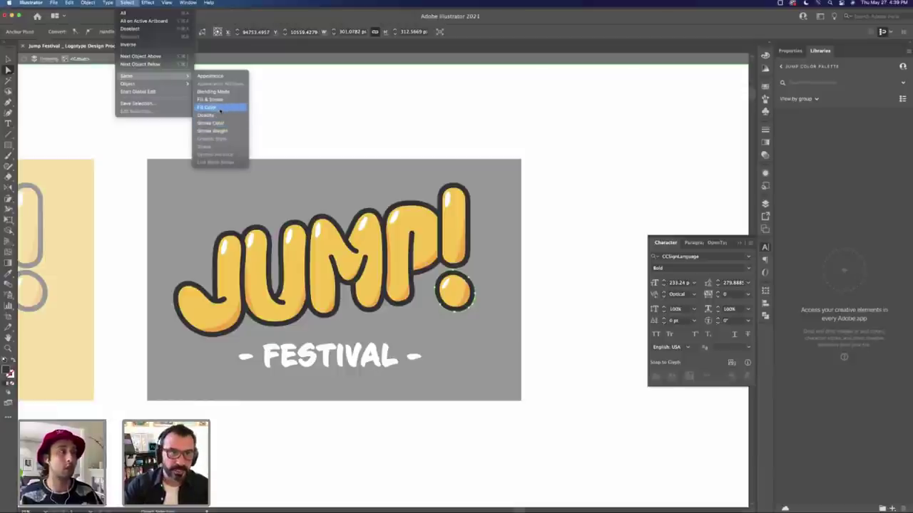
Step: Select the same-fill letter outlines, group them as a compound path and sample white onto them
click(219, 109)
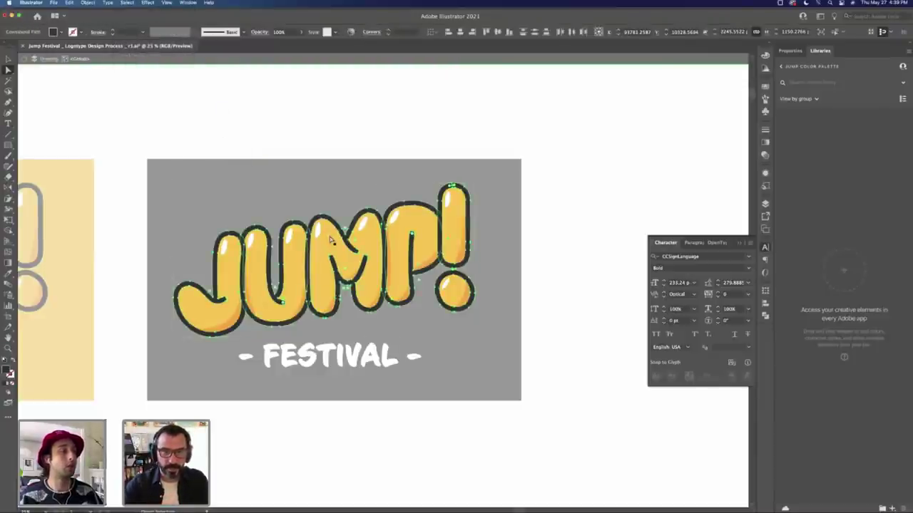
key(super+g)
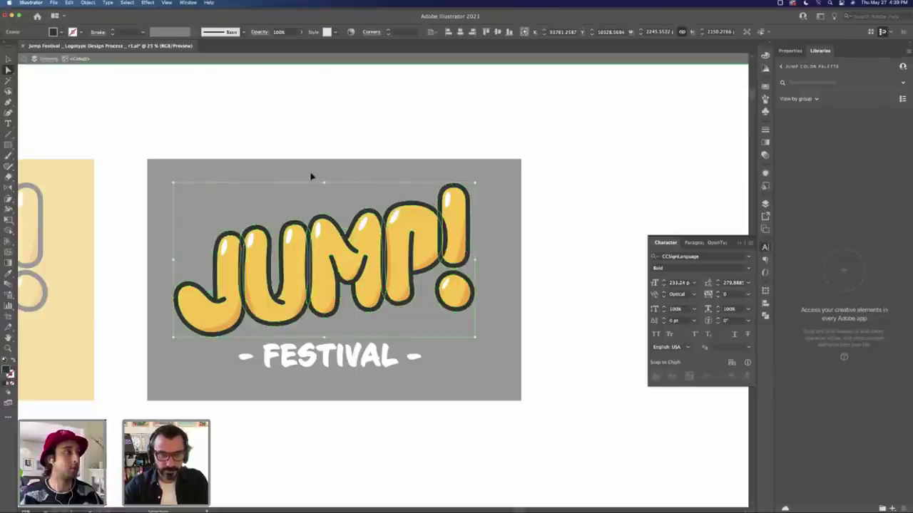
key(super+8)
key(i)
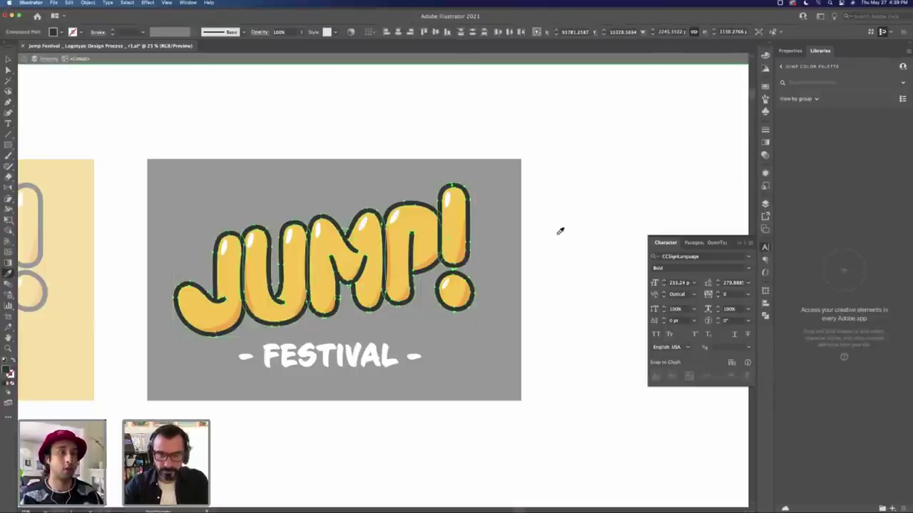
click(569, 232)
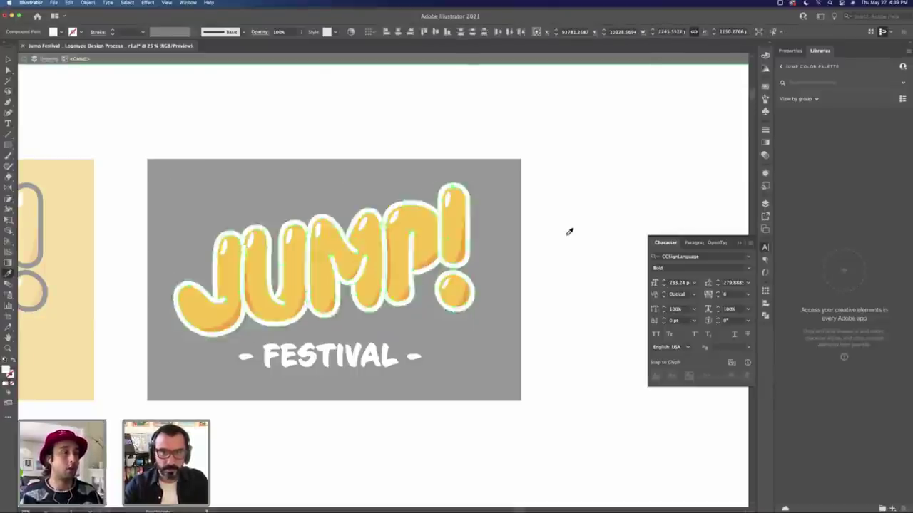
Step: Exit isolation and zoom out to view both logo artboards
key(v)
double_click(556, 239)
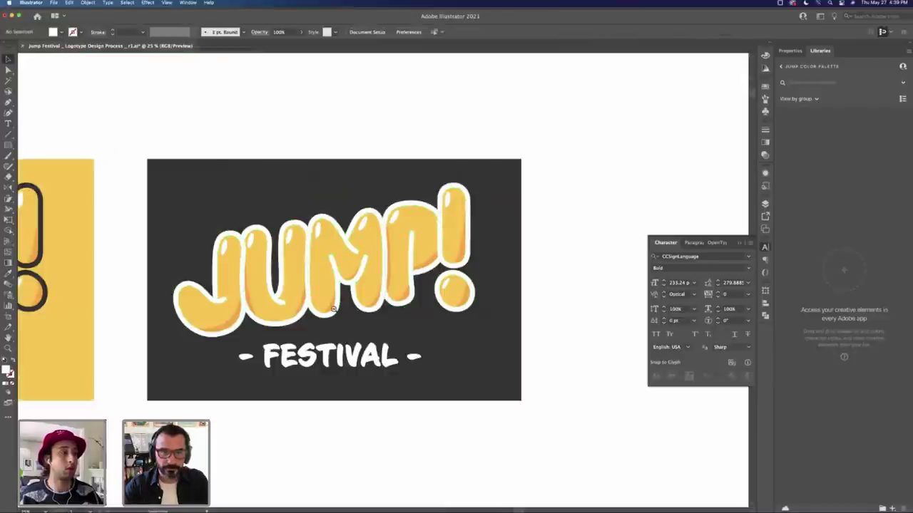
key(z)
alt+click(372, 293)
alt+click(372, 292)
key(v)
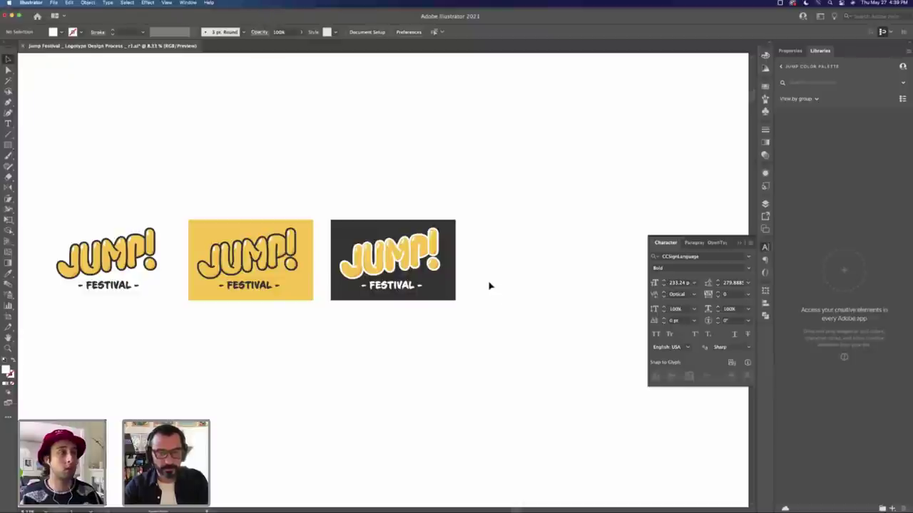
Step: Duplicate the dark logo artboard upward and zoom in on the copy
drag(344, 320, 392, 175)
click(518, 207)
key(z)
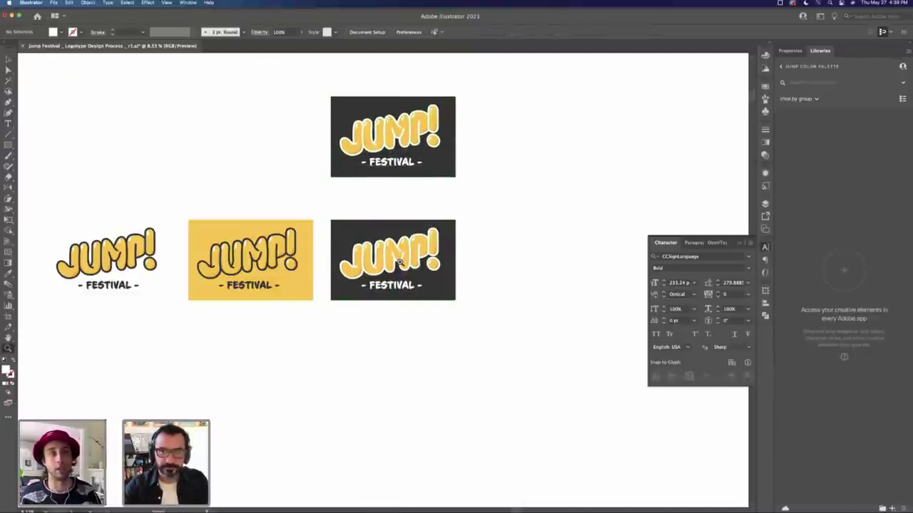
click(403, 254)
click(376, 275)
click(377, 276)
click(381, 314)
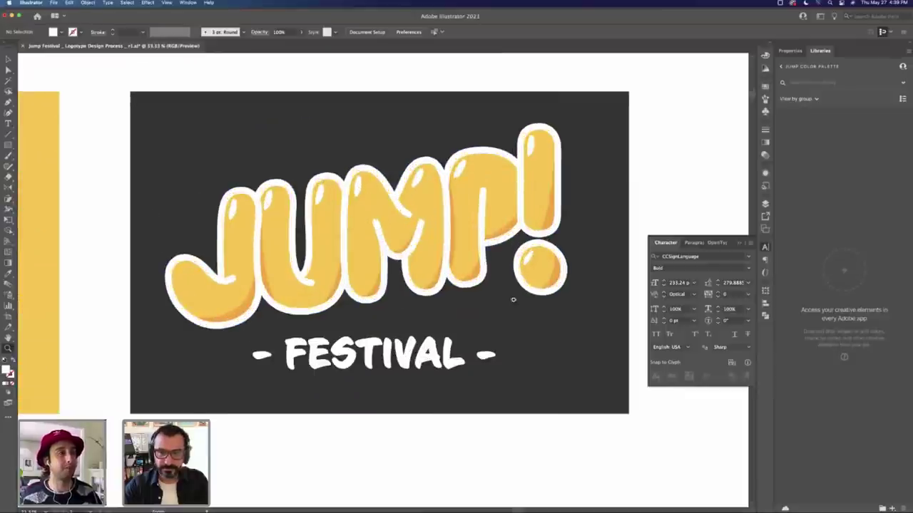
key(v)
Step: Inside the JUMP! group, select all white-filled outline shapes and sample yellow onto them
double_click(558, 296)
key(a)
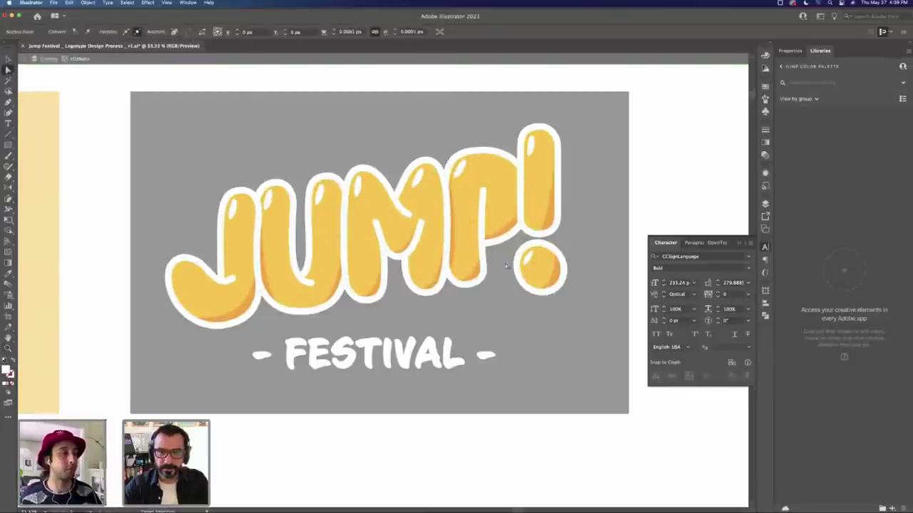
click(127, 3)
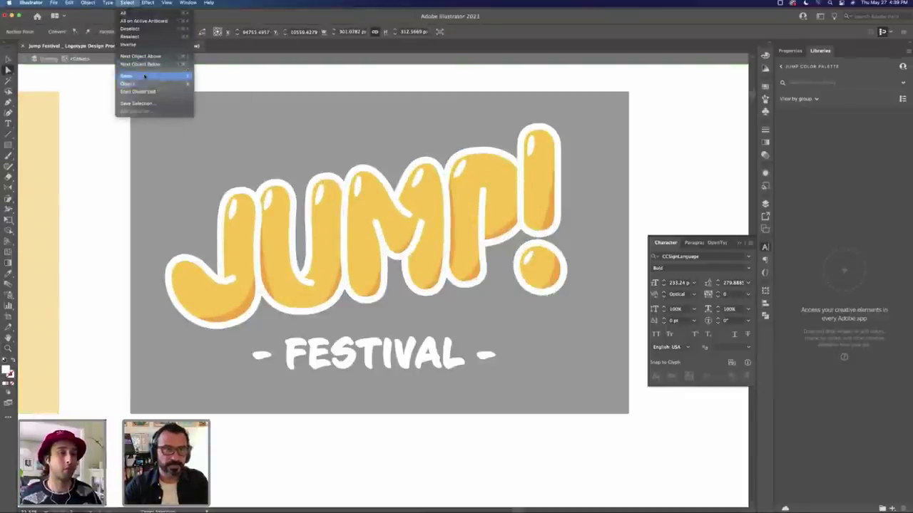
mouse_move(128, 76)
click(210, 107)
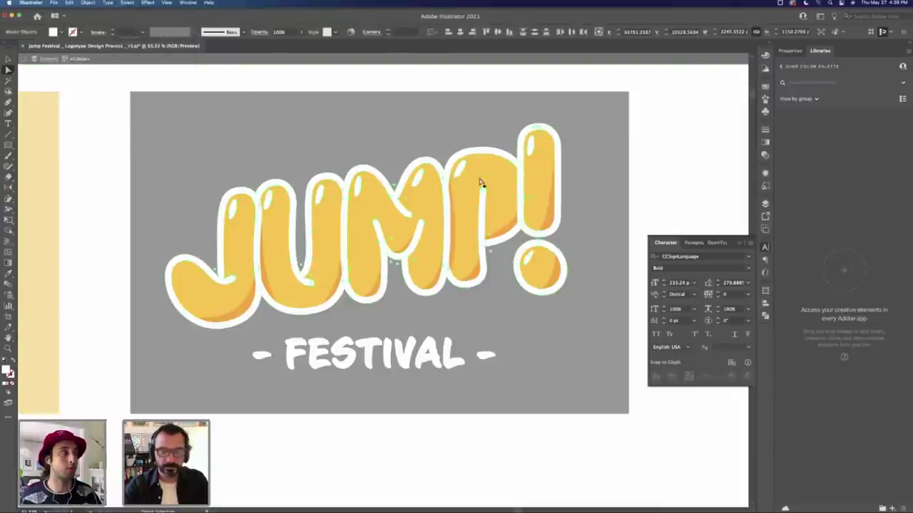
key(i)
click(504, 187)
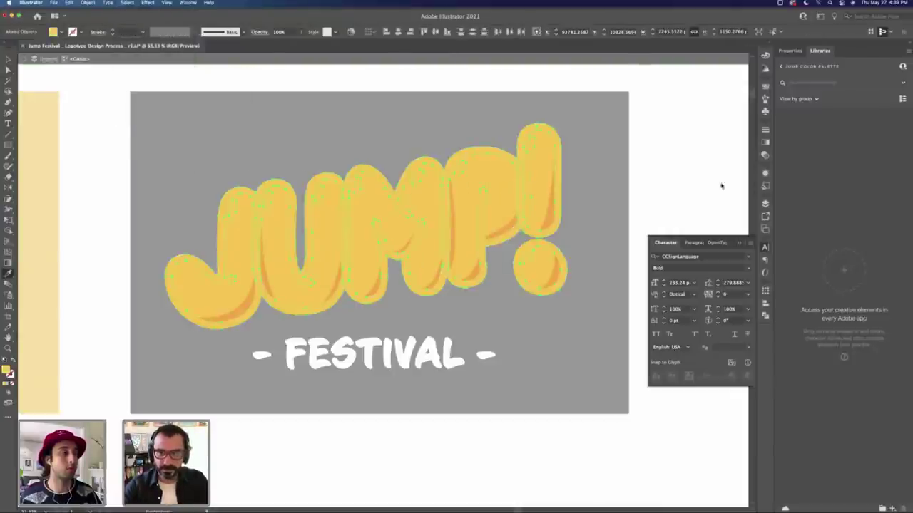
Step: Shift the outline hue to red-orange (about 22) in the Color panel, then exit isolation
key(F6)
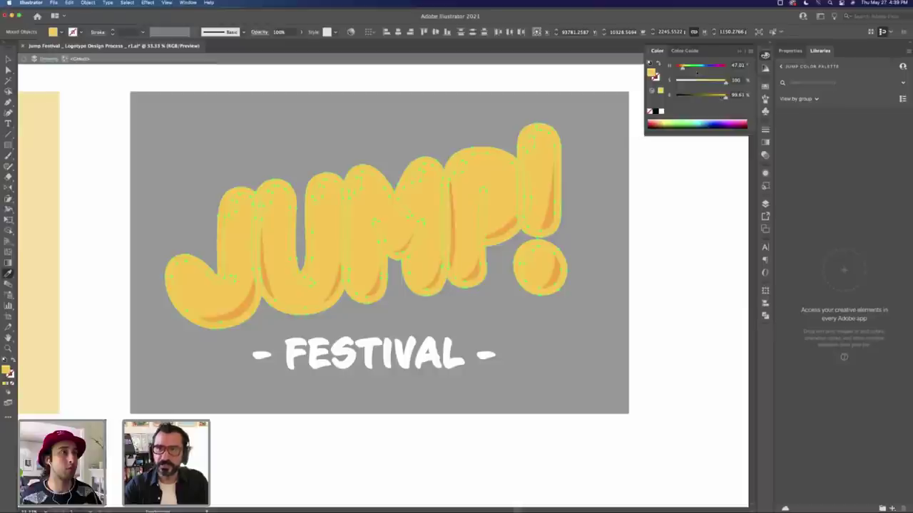
drag(682, 68, 678, 69)
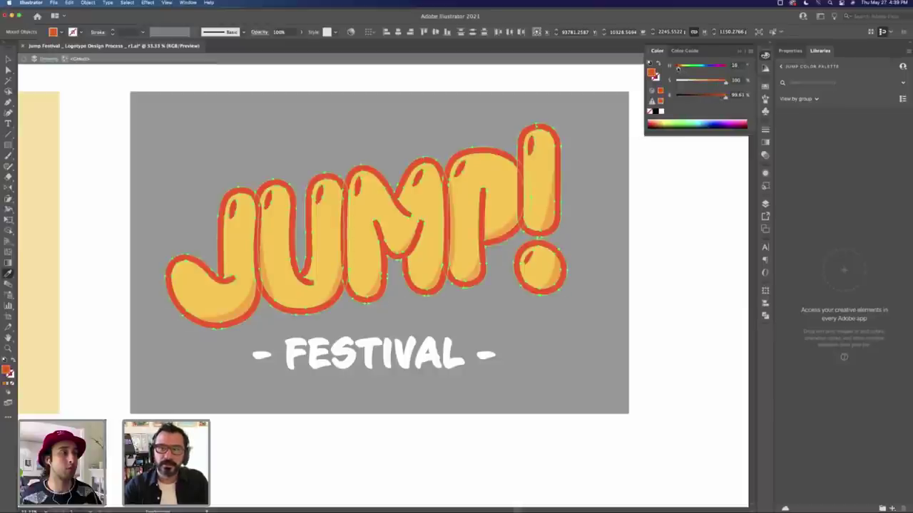
double_click(660, 236)
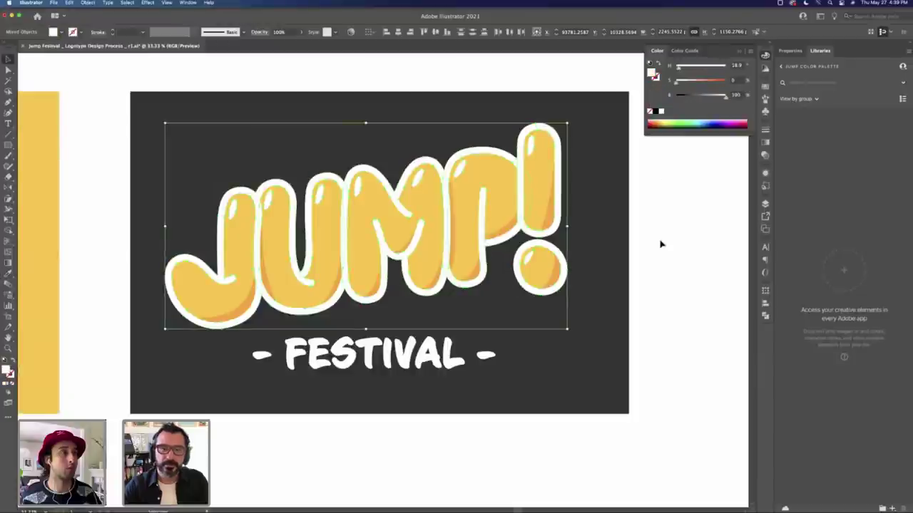
click(660, 245)
key(super+minus)
key(super+minus)
key(super+minus)
key(super+minus)
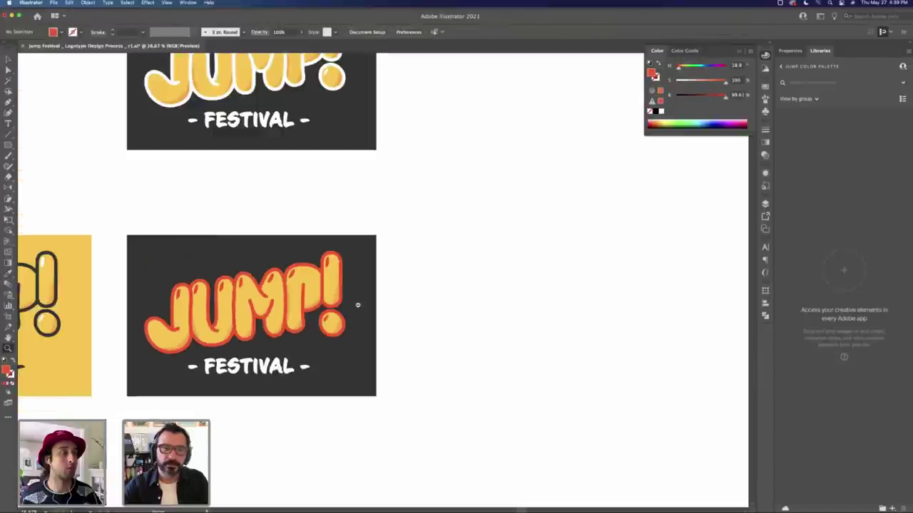
Step: Drill into the red-outlined logo's group, pick the ! dot and bar, then select all red-orange-filled shapes
scroll(521, 261, left, 5)
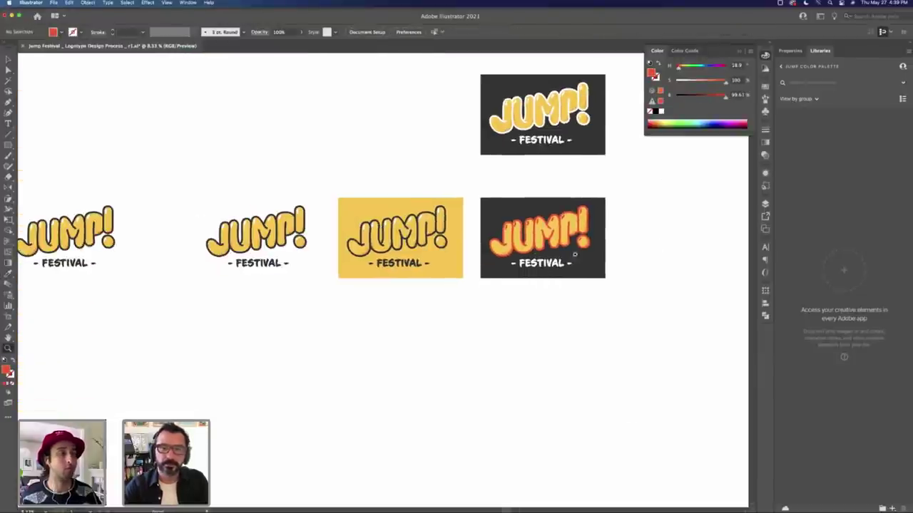
scroll(542, 236, up, 5)
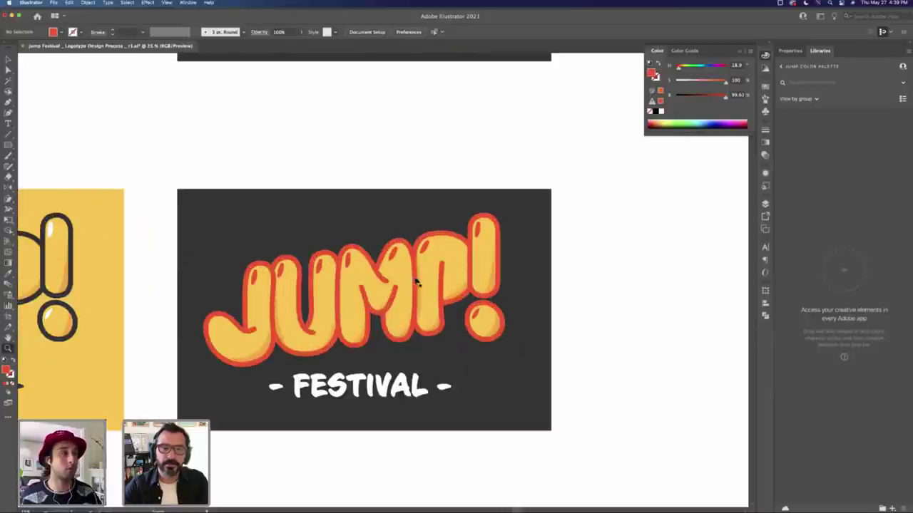
key(v)
double_click(494, 311)
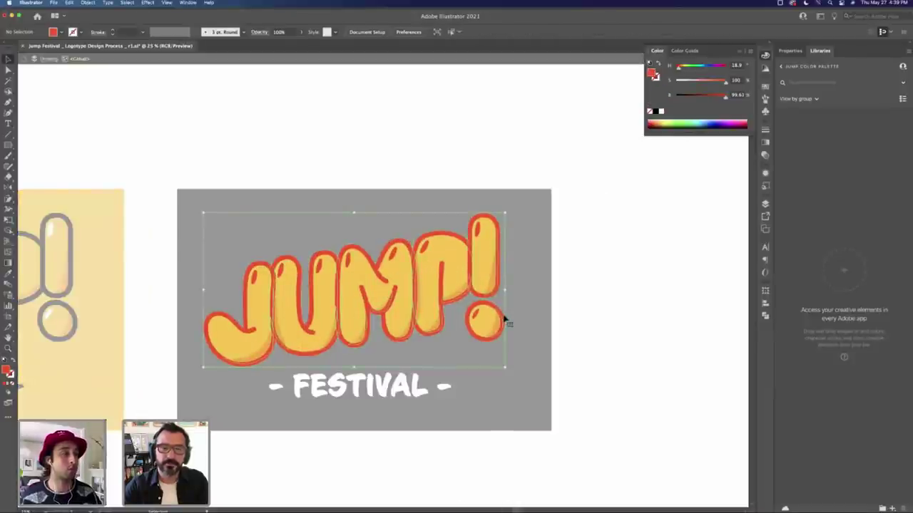
double_click(504, 320)
click(503, 321)
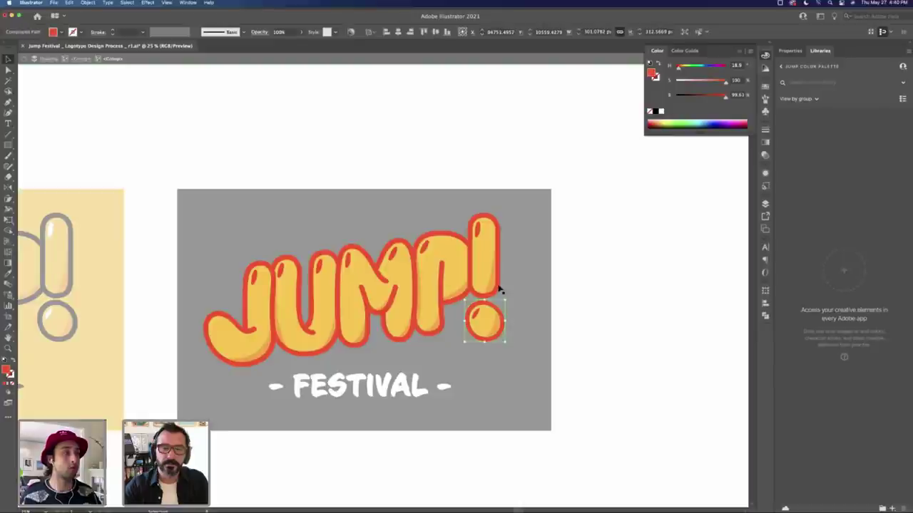
shift+click(499, 289)
key(a)
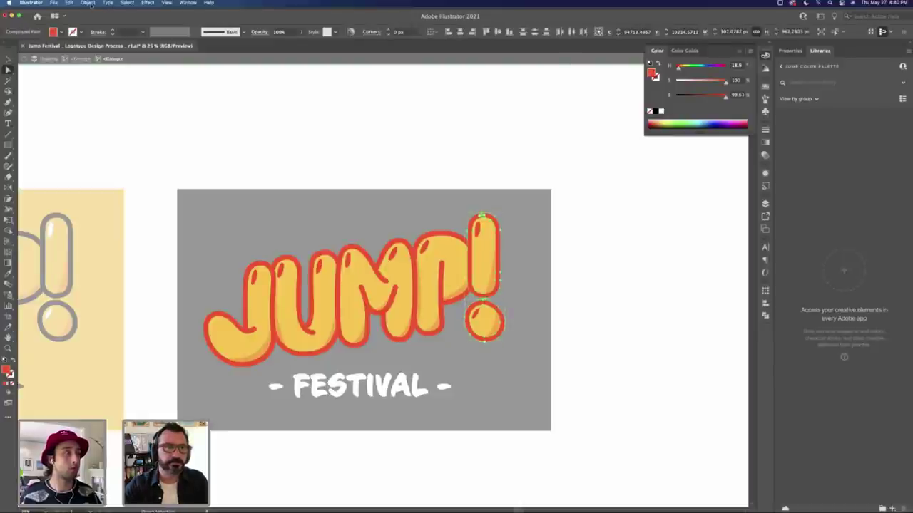
click(126, 3)
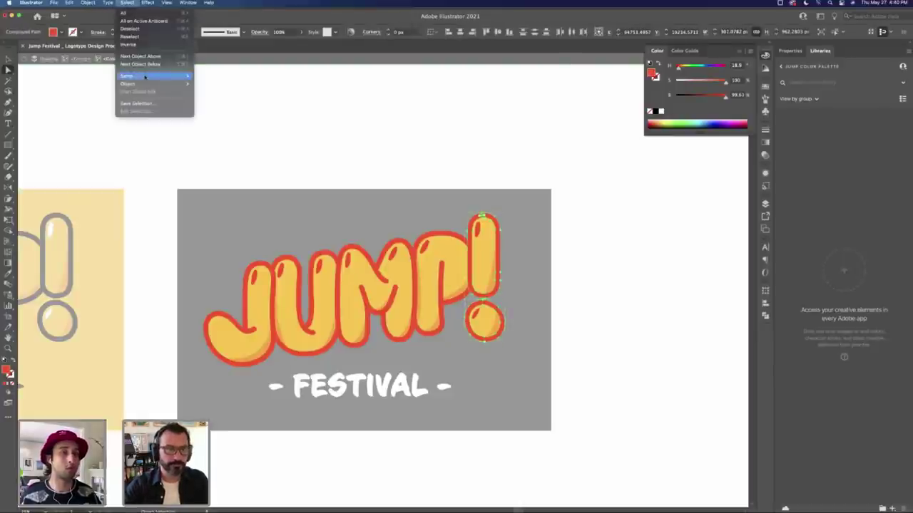
mouse_move(142, 75)
click(219, 108)
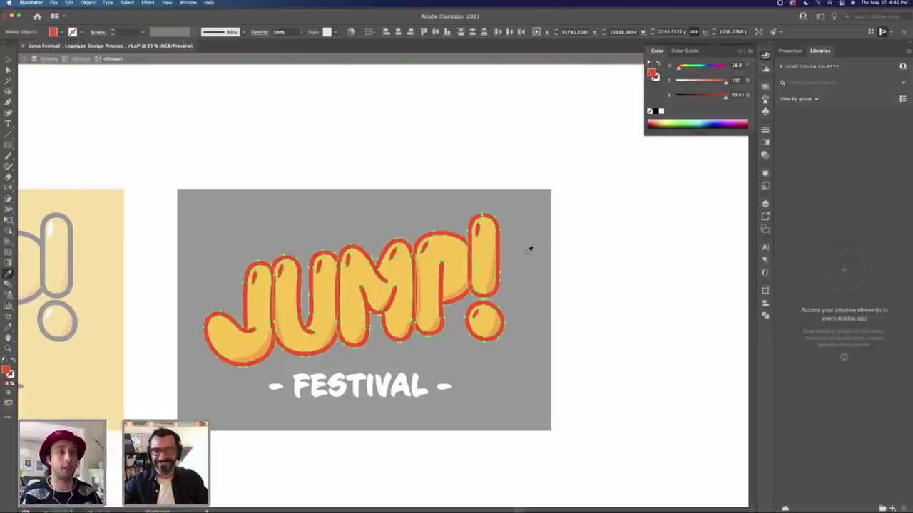
Step: Make the selected letter outlines pure black and leave isolation mode
click(533, 251)
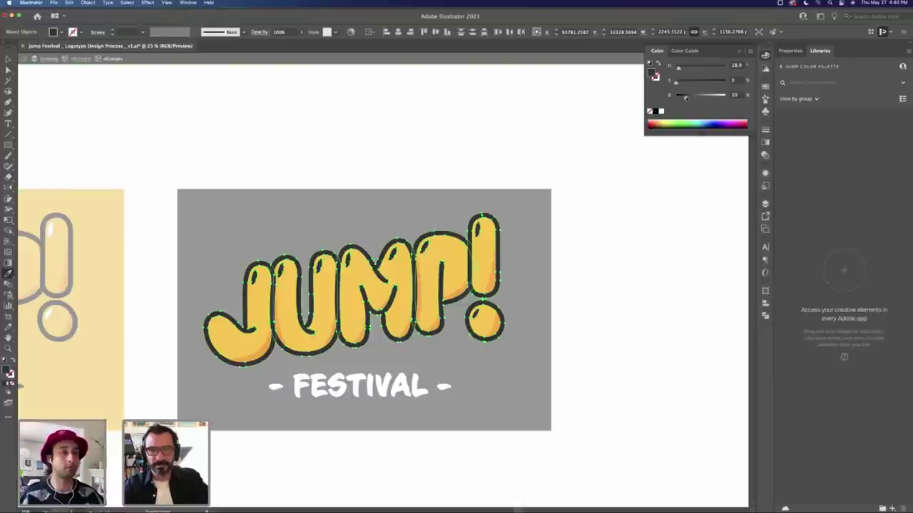
click(655, 111)
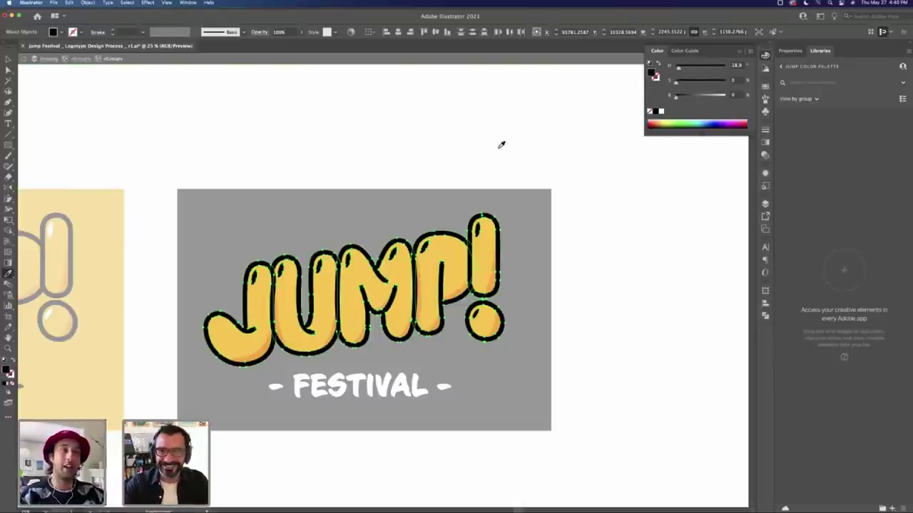
key(Escape)
key(z)
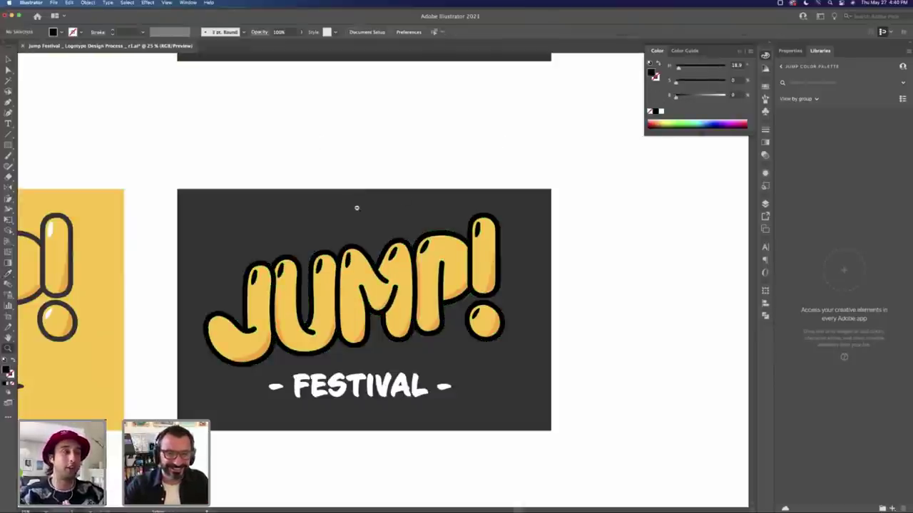
alt+click(400, 351)
key(v)
Step: Set the lower logo's background rectangle to pure black in the Color panel
click(401, 337)
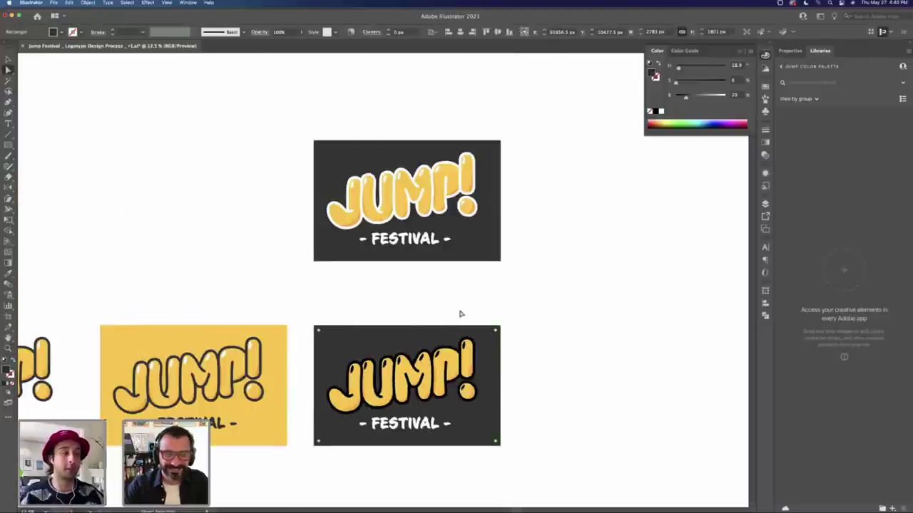
click(526, 311)
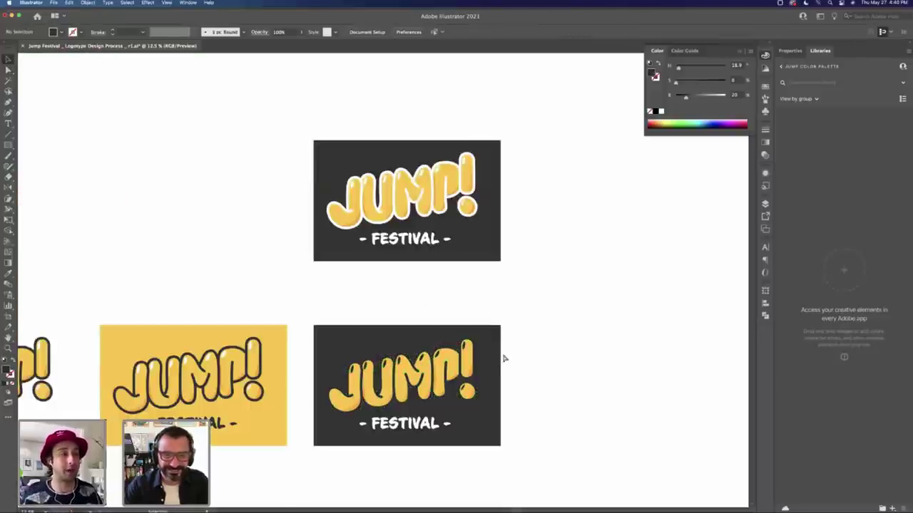
click(499, 360)
mouse_move(686, 95)
mouse_down()
mouse_move(700, 95)
mouse_move(676, 95)
mouse_up()
scroll(525, 334, down, 5)
scroll(525, 334, left, 5)
click(373, 242)
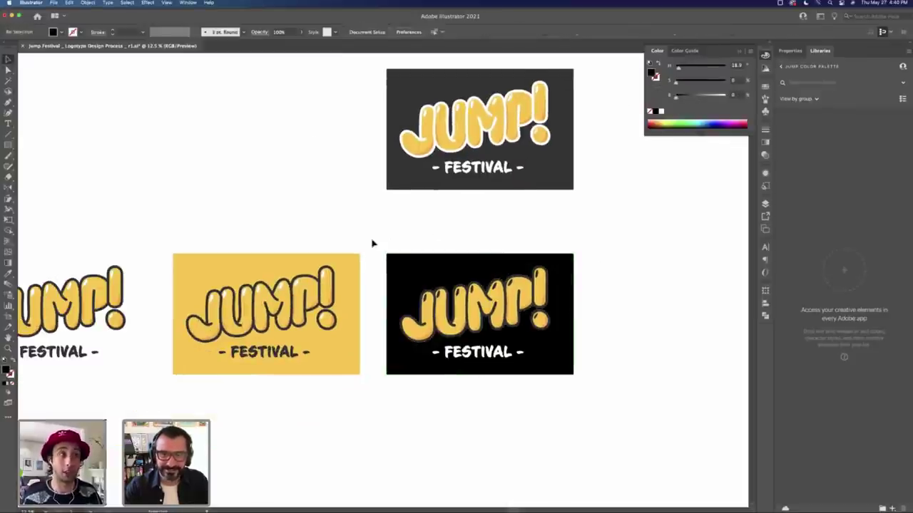
key(Tab)
alt+click(324, 267)
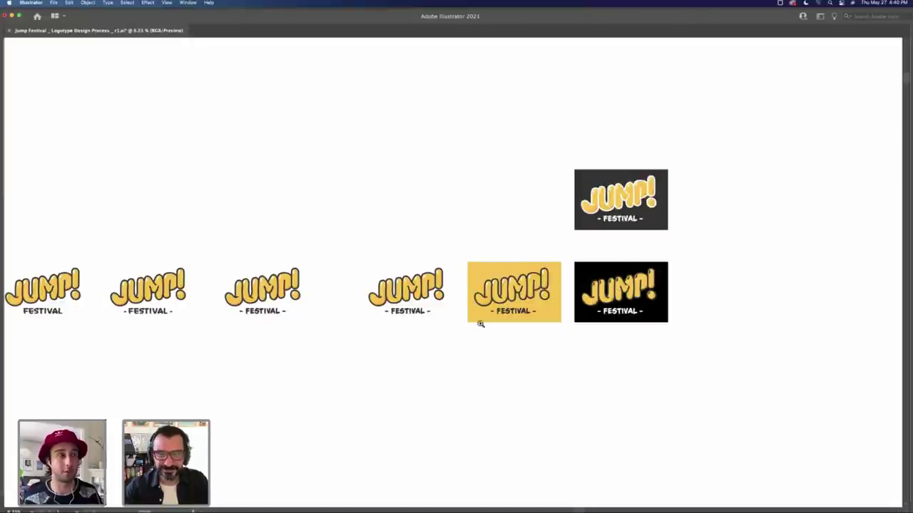
Step: Zoom and pan to the black-background JUMP! logo and isolate its letters group
scroll(377, 340, left, 3)
alt+click(454, 292)
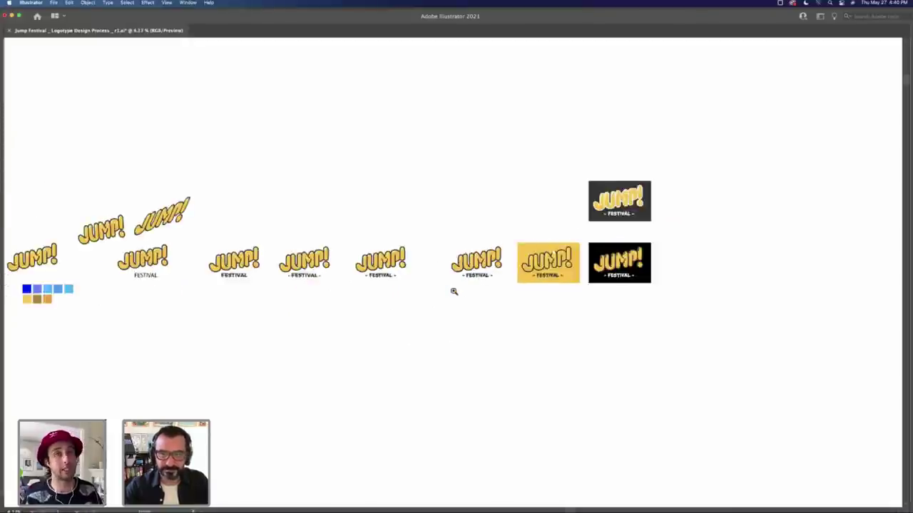
alt+click(453, 291)
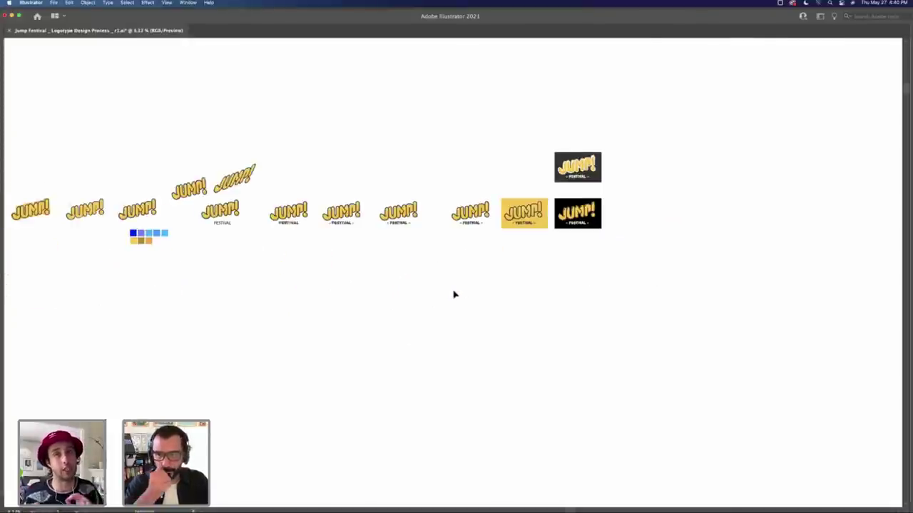
click(563, 229)
drag(563, 228, 361, 348)
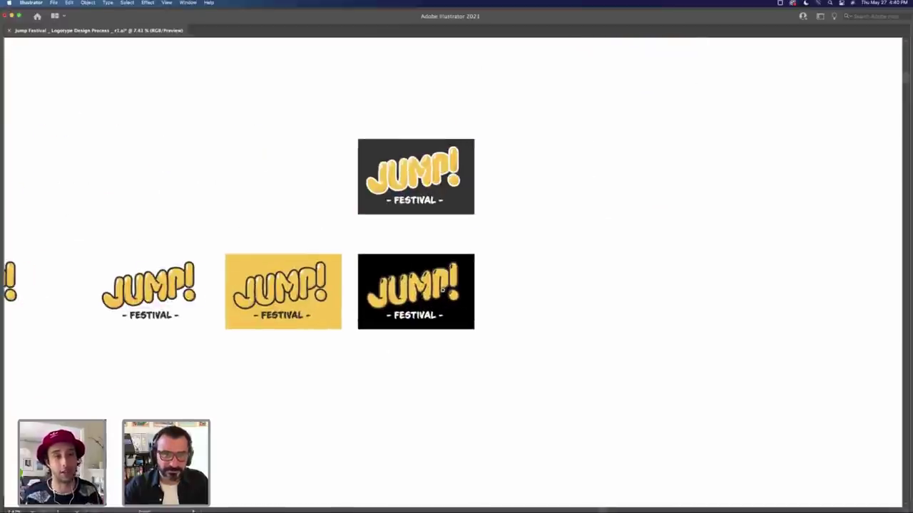
drag(401, 288, 521, 300)
double_click(521, 299)
Step: Select all dark outline paths of the letters, delete them, then undo the deletion
click(520, 299)
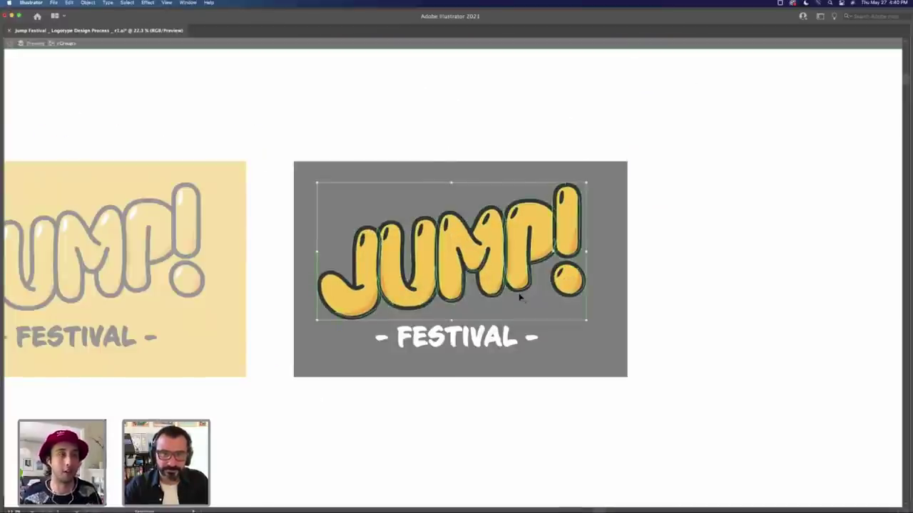
click(523, 297)
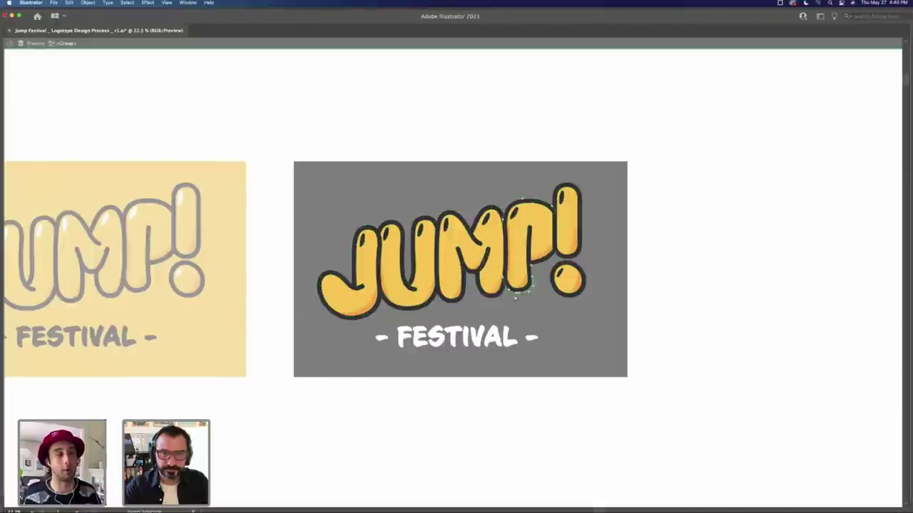
click(128, 3)
mouse_move(171, 76)
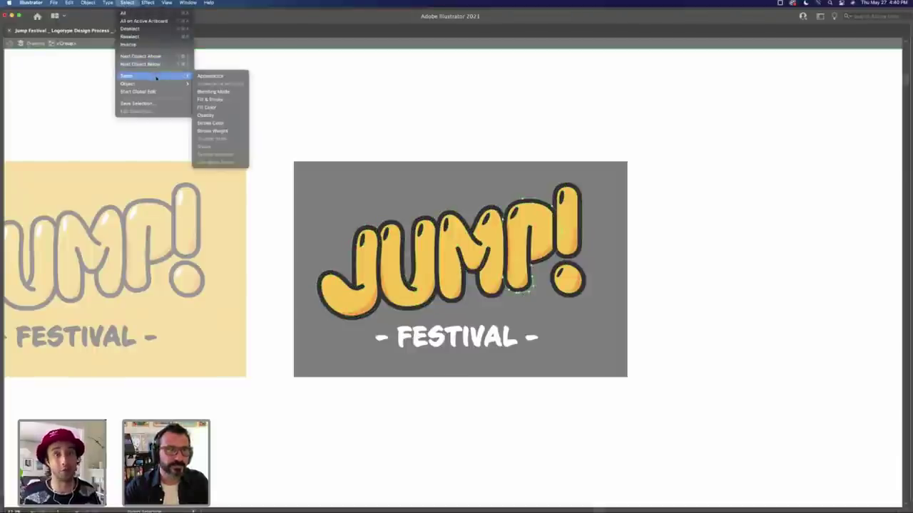
click(238, 109)
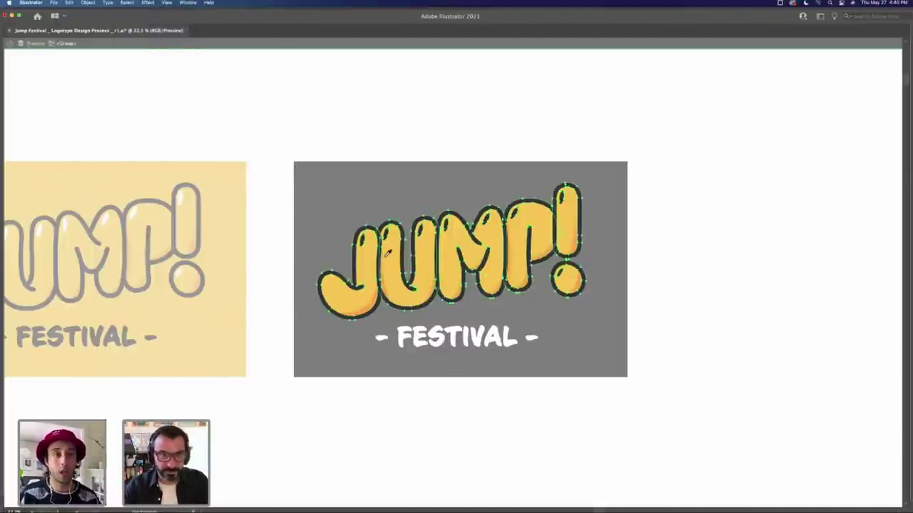
key(Delete)
click(369, 264)
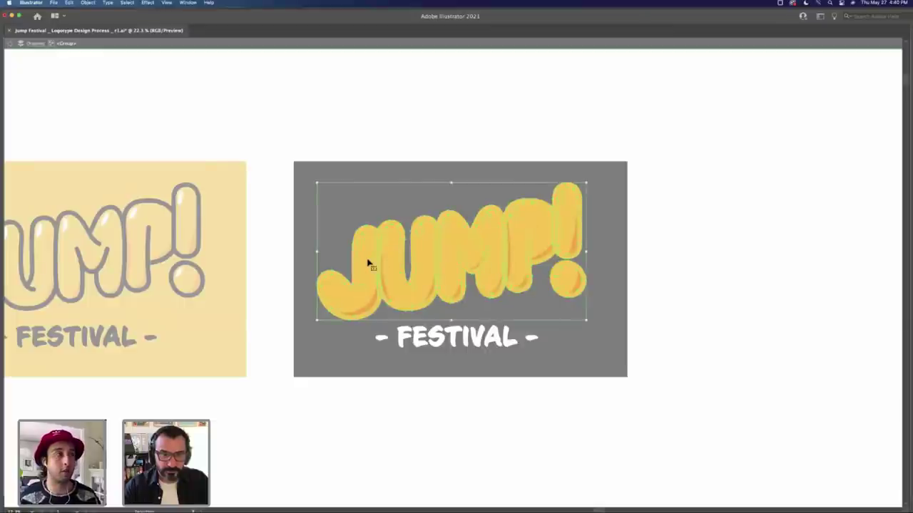
click(362, 151)
key(super+z)
key(super+z)
key(super+z)
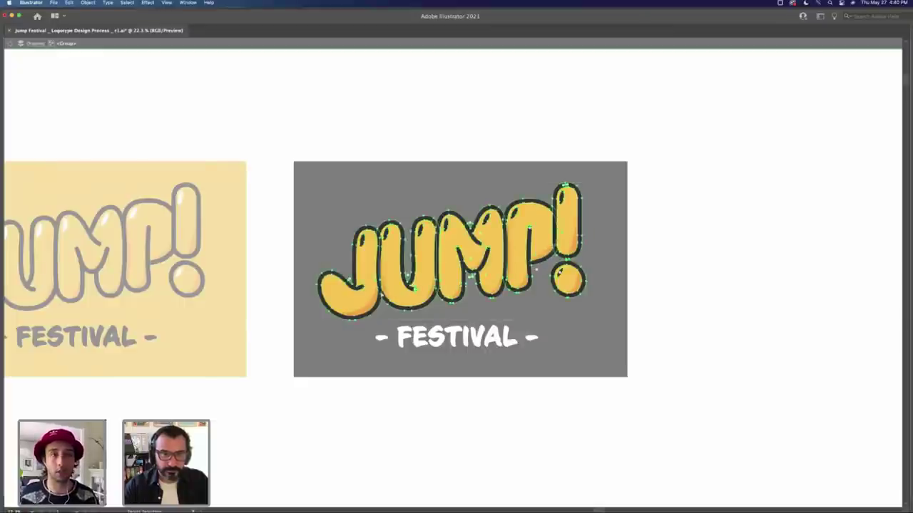
Step: Re-enter the letters group, try a fill/outline colour swap and undo it, then select the U
click(365, 263)
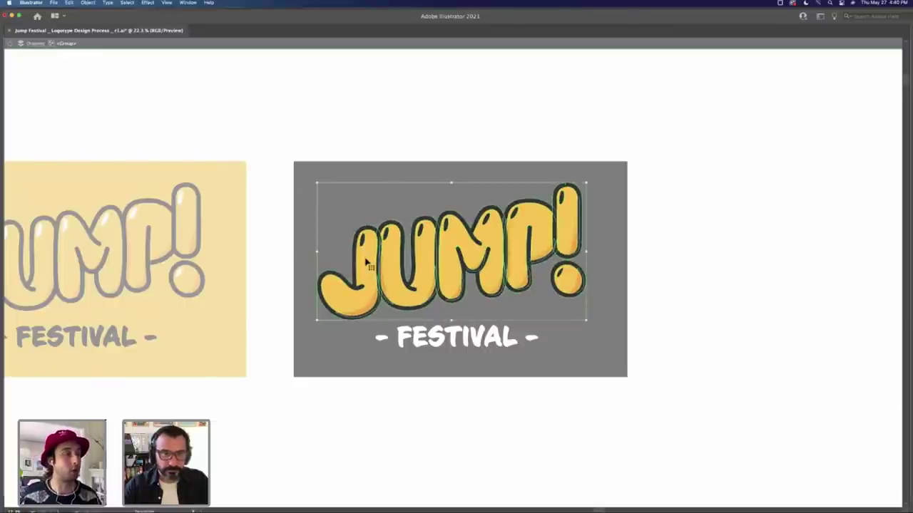
double_click(365, 263)
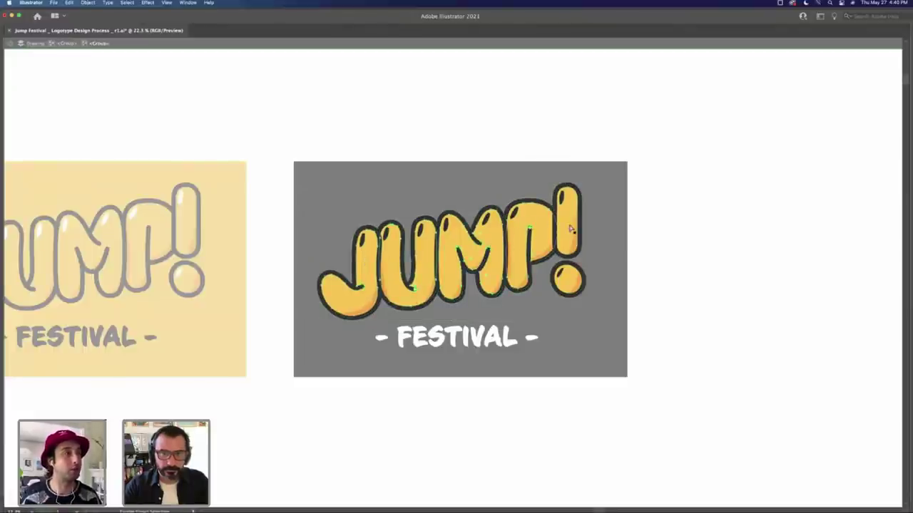
click(451, 193)
key(super+z)
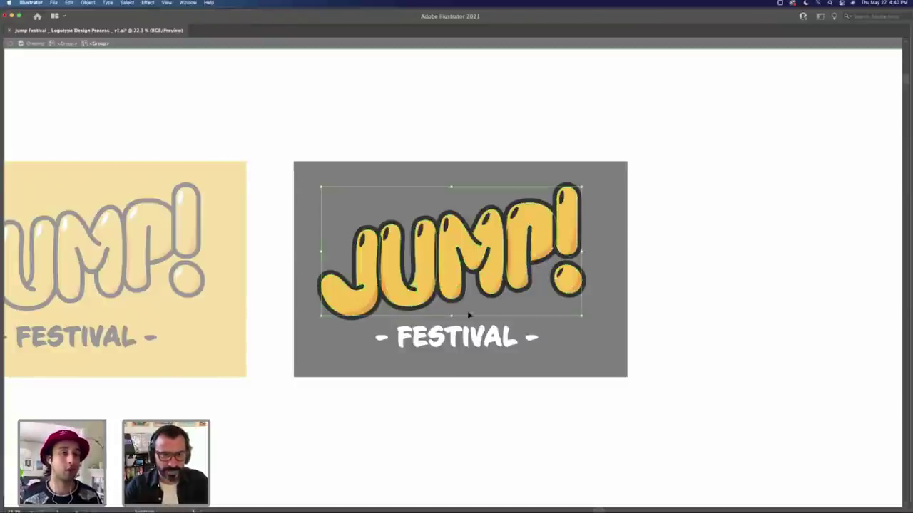
click(432, 307)
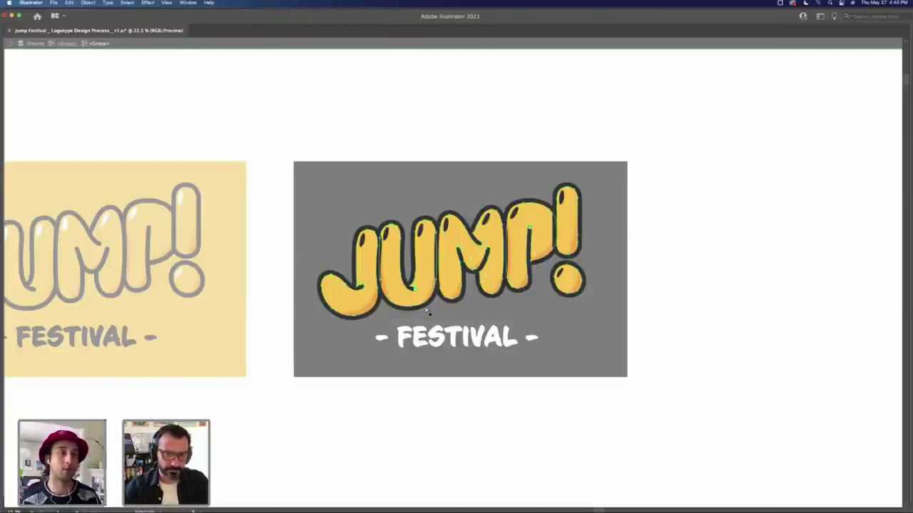
click(426, 309)
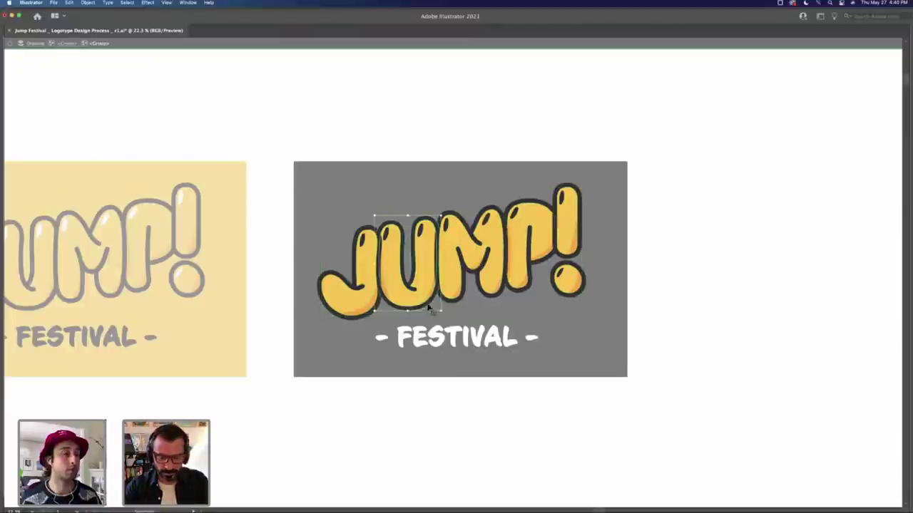
click(433, 288)
key(v)
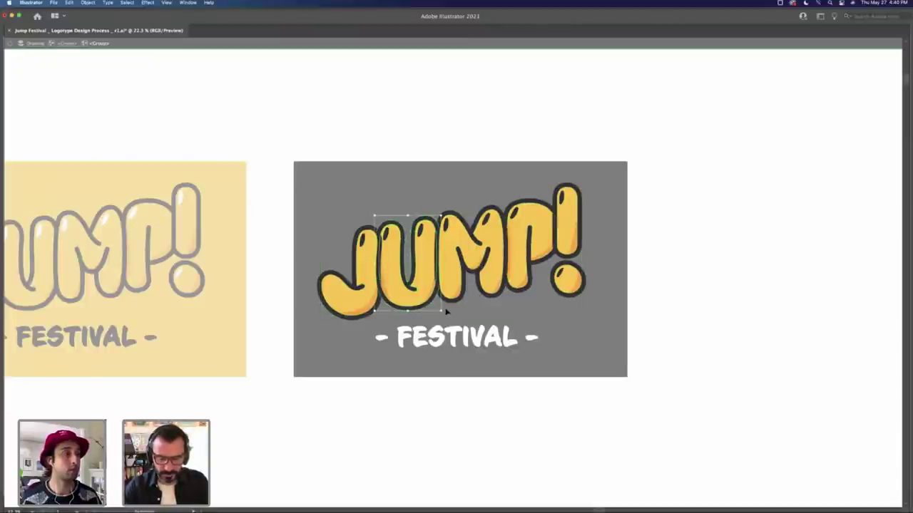
key(a)
key(v)
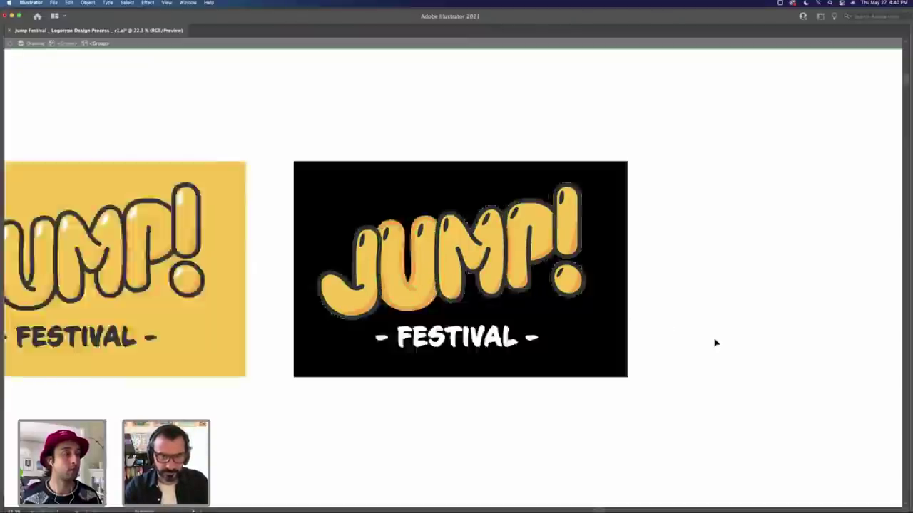
Step: Lighten the black logo background to grey (K about 70%) and zoom out
scroll(626, 340, down, 5)
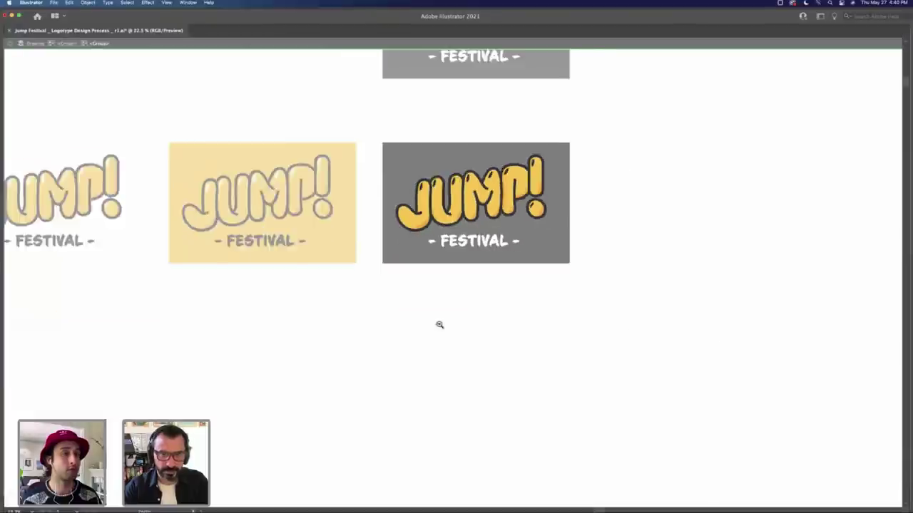
scroll(391, 271, down, 1)
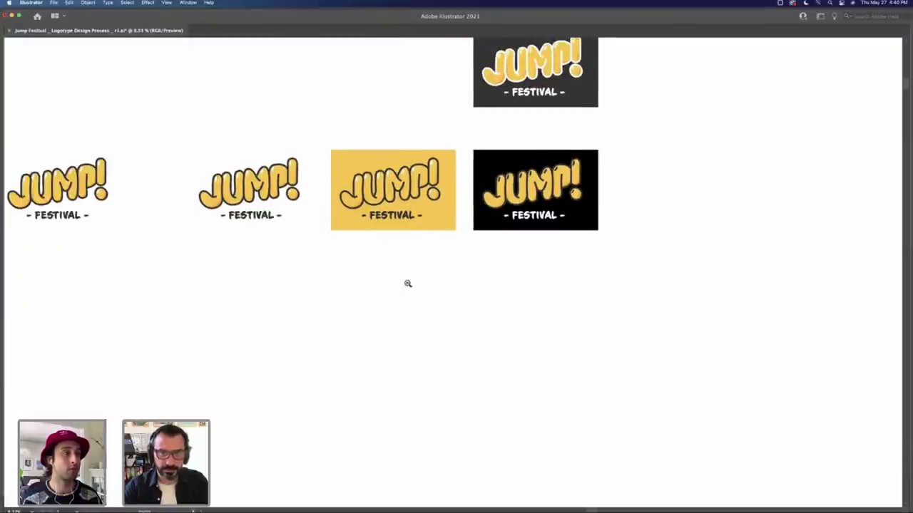
click(574, 228)
key(Tab)
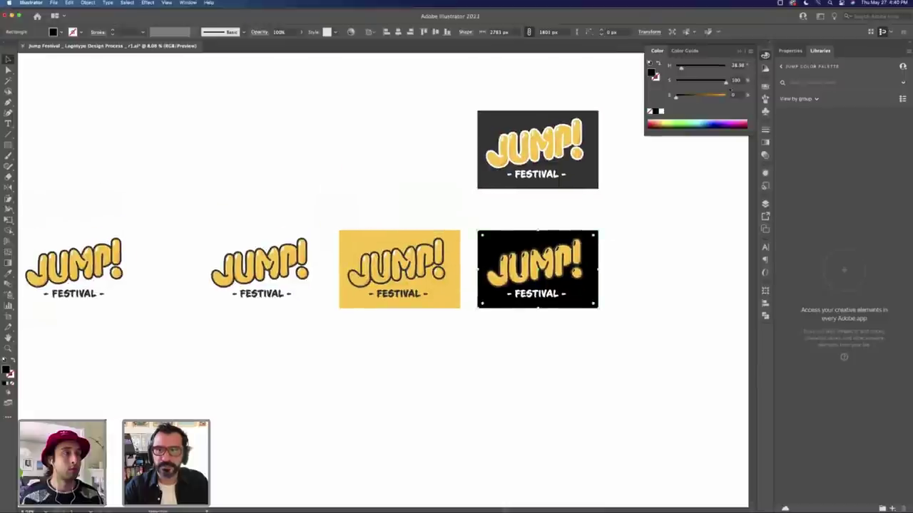
drag(726, 95, 710, 96)
click(325, 184)
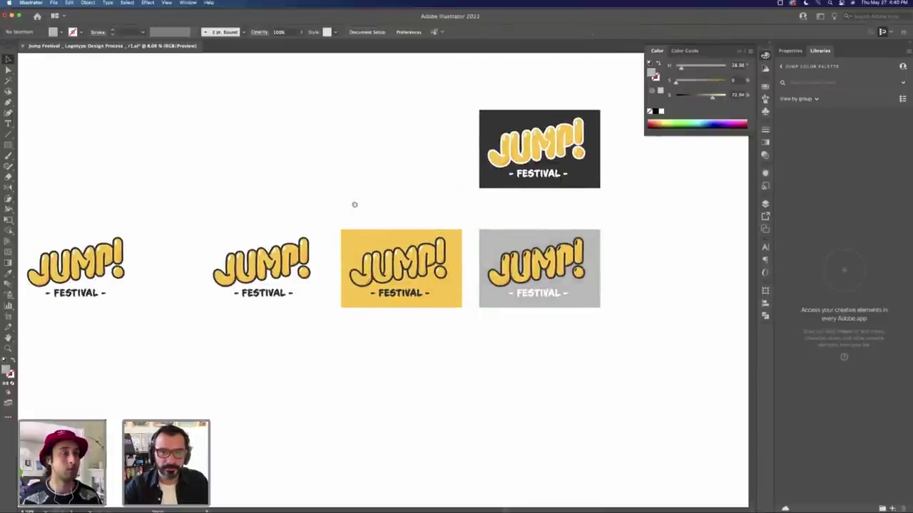
scroll(393, 257, left, 3)
key(Tab)
key(ctrl+minus)
key(ctrl+minus)
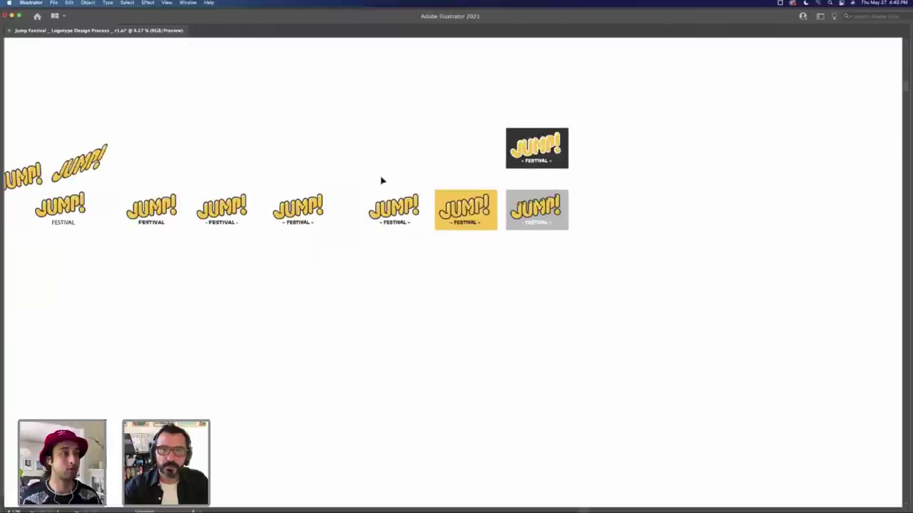
Step: Copy the JUMP! FESTIVAL logo below the row, save, and duplicate it to the right
drag(396, 210, 399, 313)
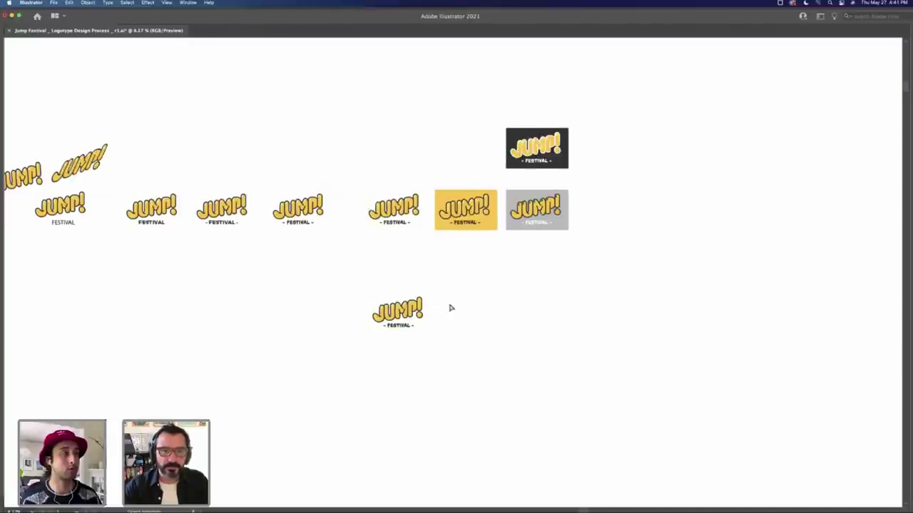
key(super+s)
key(super+0)
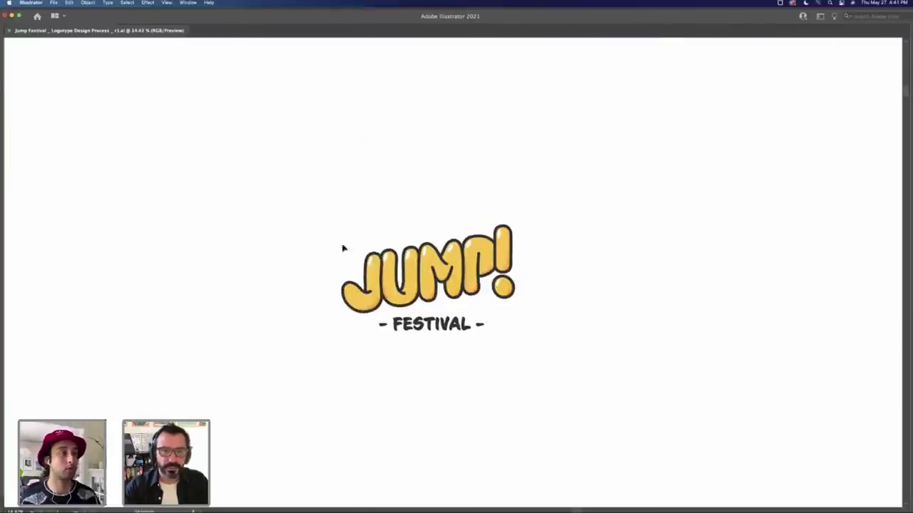
click(368, 303)
drag(369, 303, 635, 303)
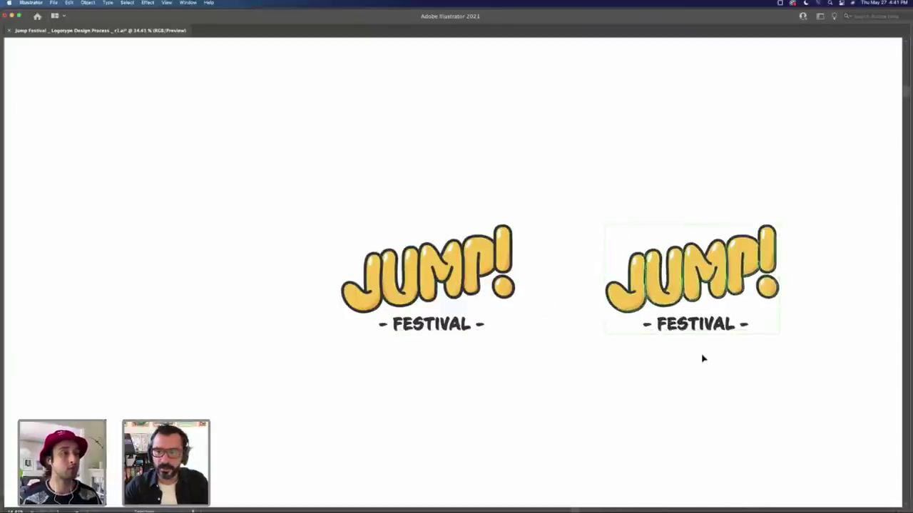
Step: Step back through the undo history so the right copy is reduced to just J and !
key(a)
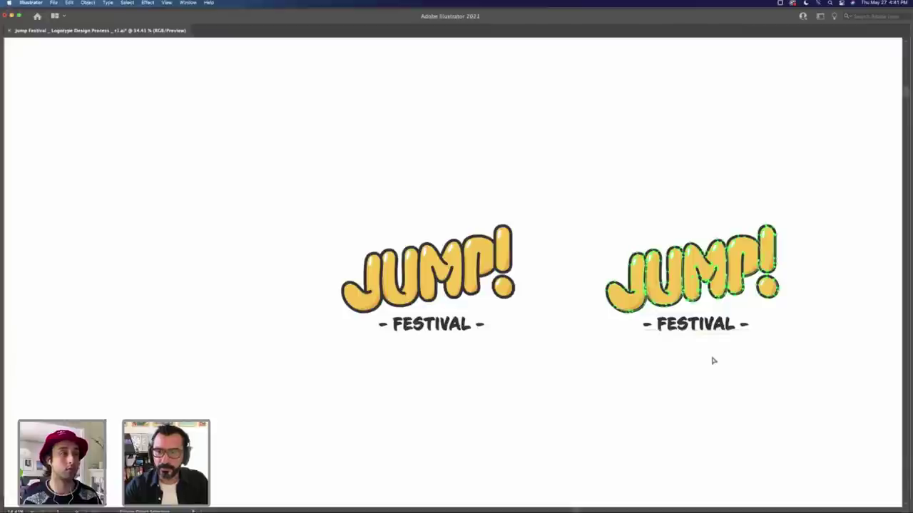
scroll(656, 379, right, 3)
click(748, 320)
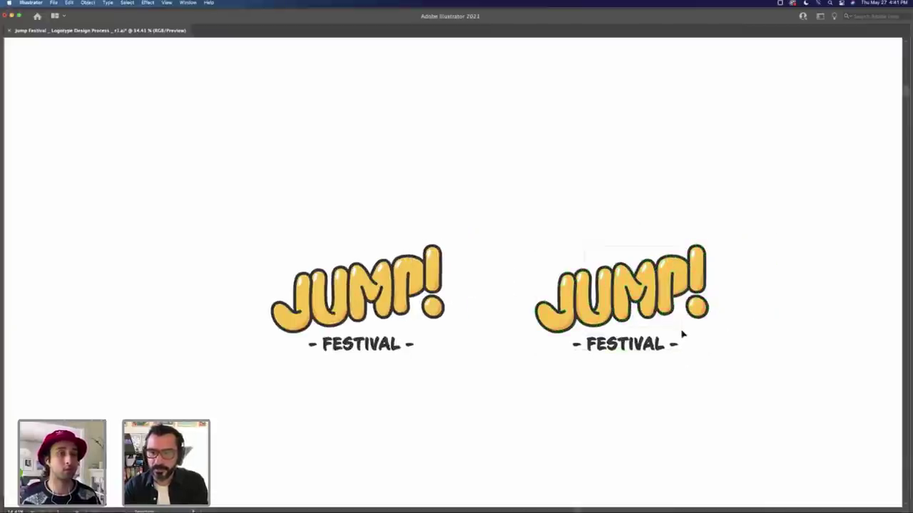
key(super+z)
key(super+shift+z)
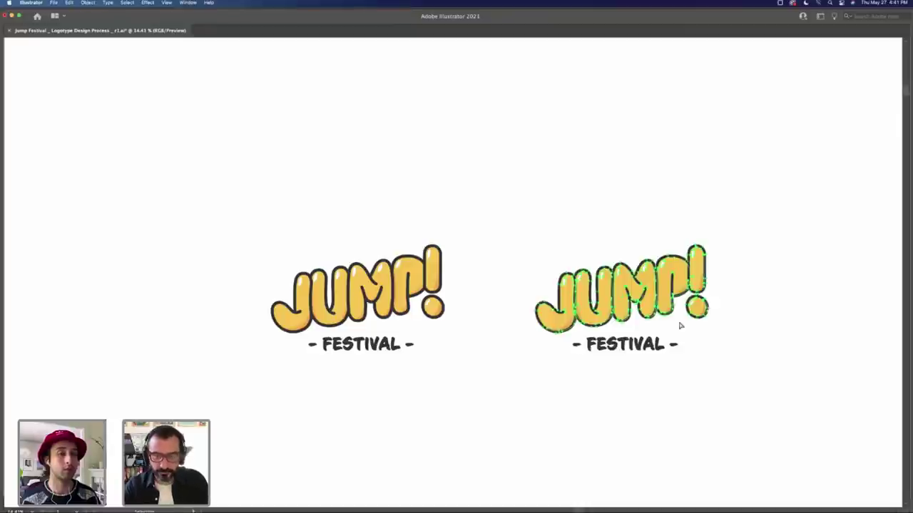
click(754, 314)
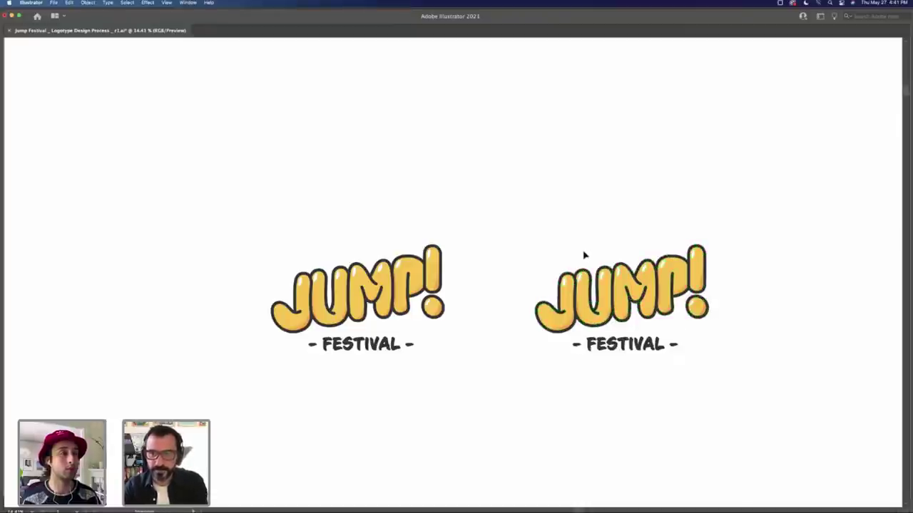
key(super+z)
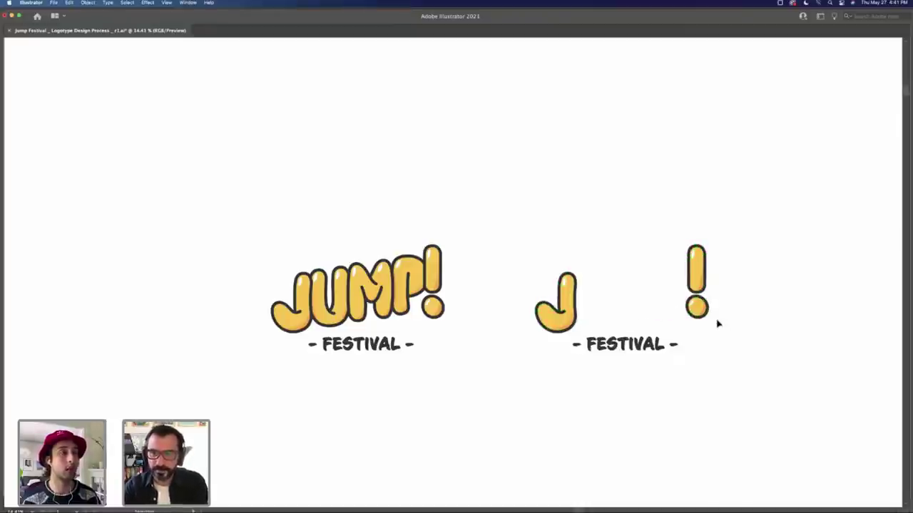
key(super+z)
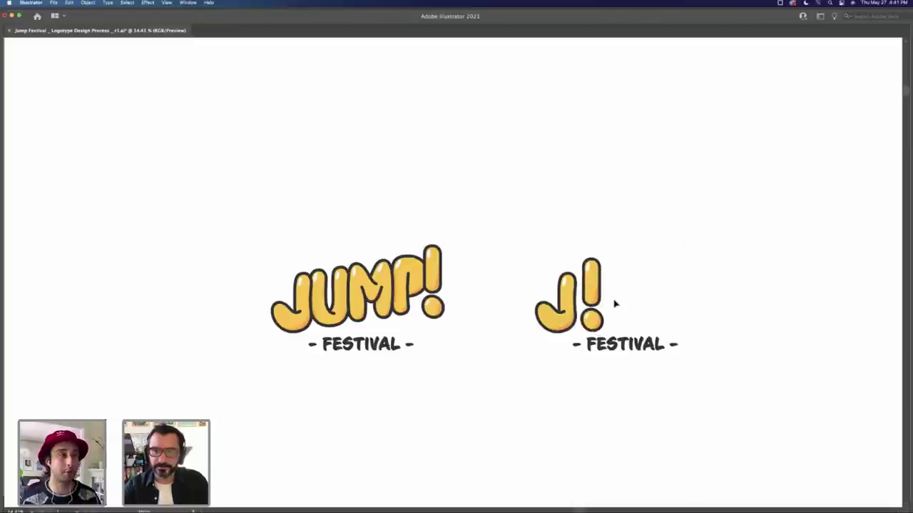
key(super+z)
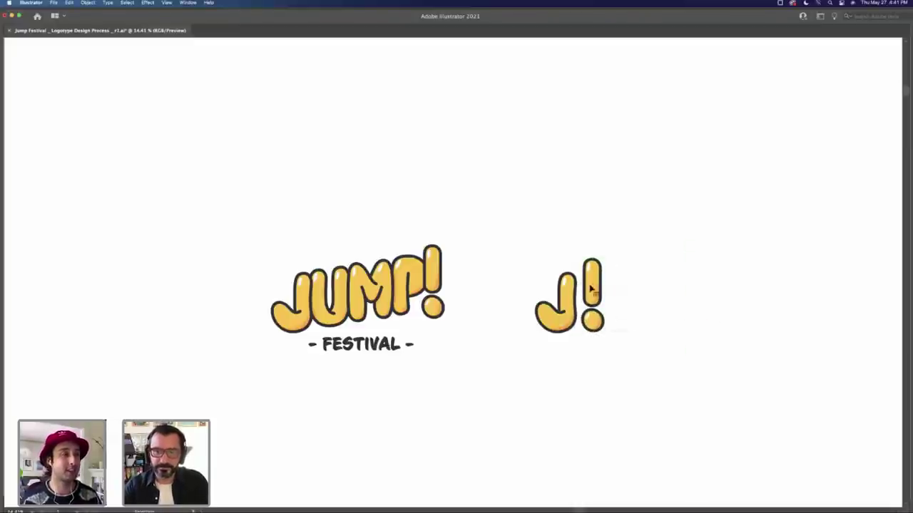
Step: Nudge the ! slightly up-left and draw a dark square over the J! mark
click(590, 287)
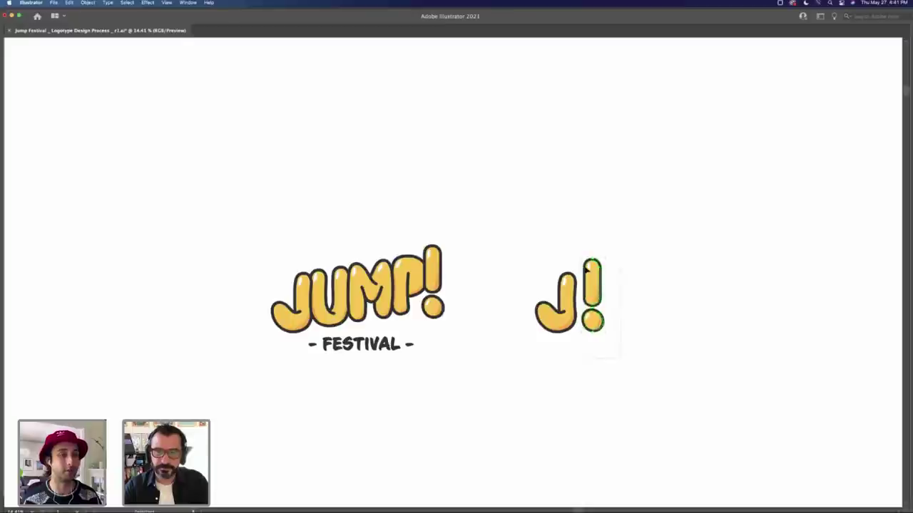
drag(595, 289, 594, 283)
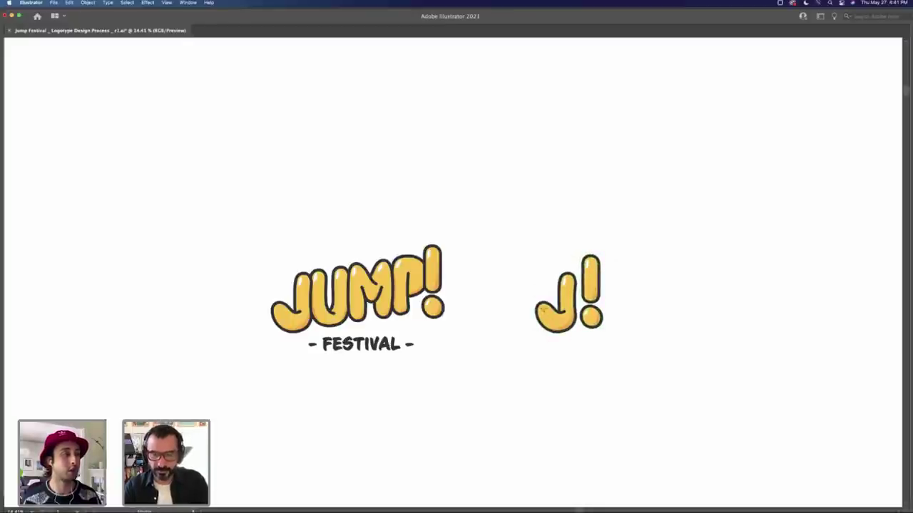
drag(517, 245, 625, 348)
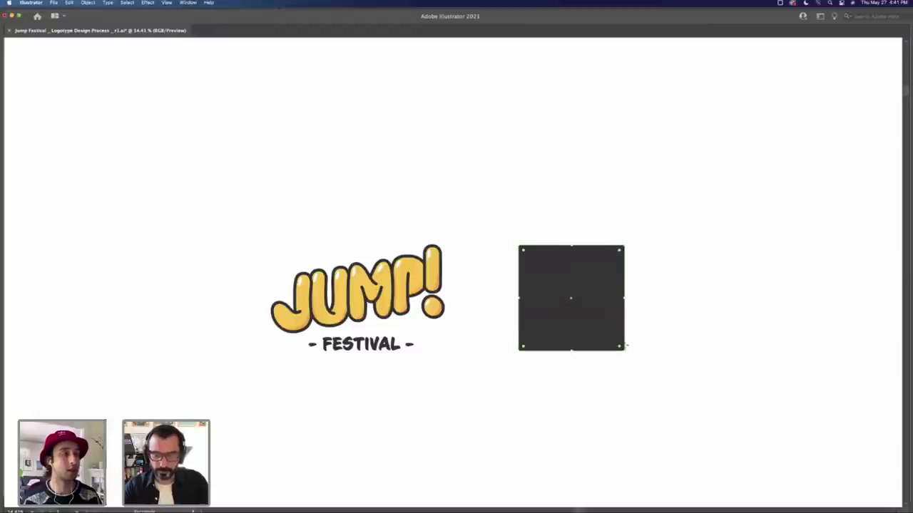
Step: Send the square behind the J!, fill it with sampled white, then darken it to light grey in HSB
key(super+shift+bracketleft)
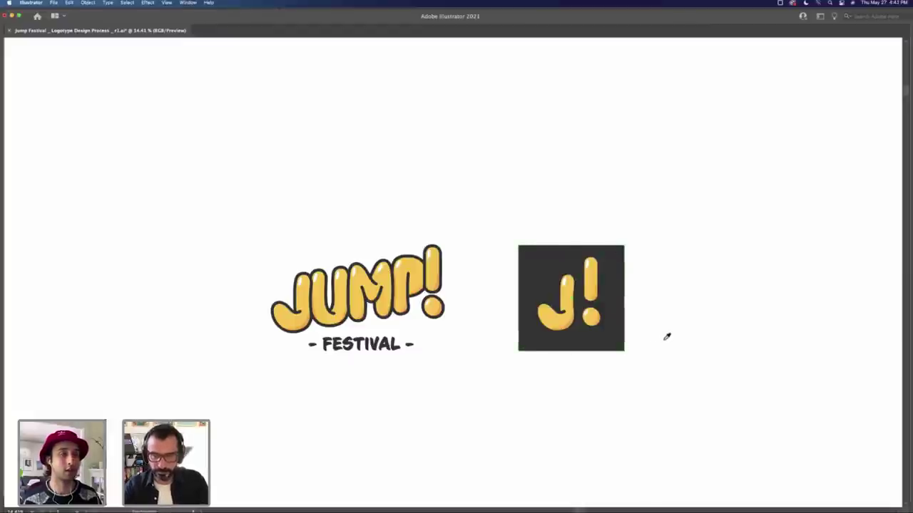
key(i)
click(666, 338)
key(Tab)
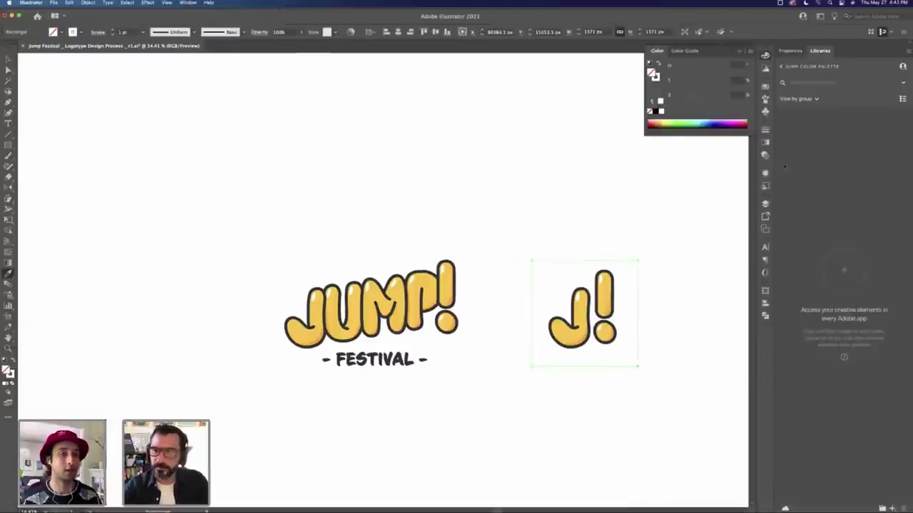
click(662, 112)
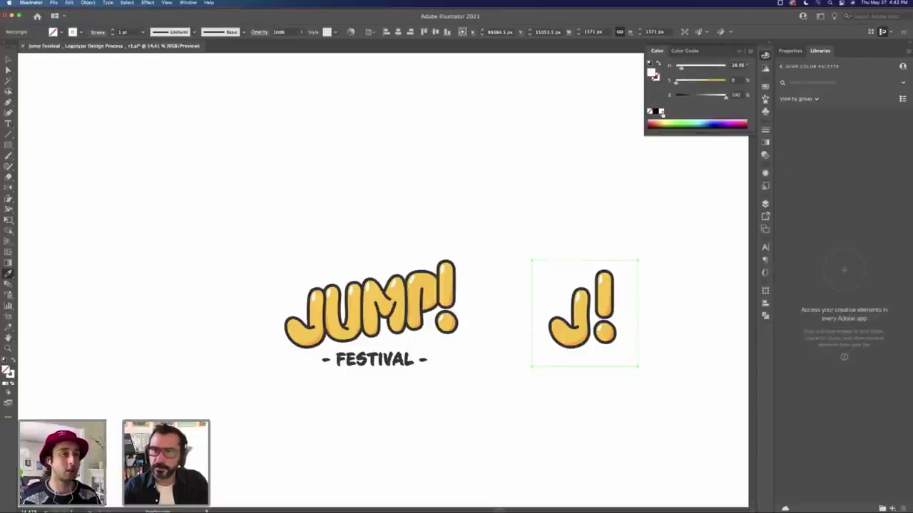
drag(726, 95, 723, 95)
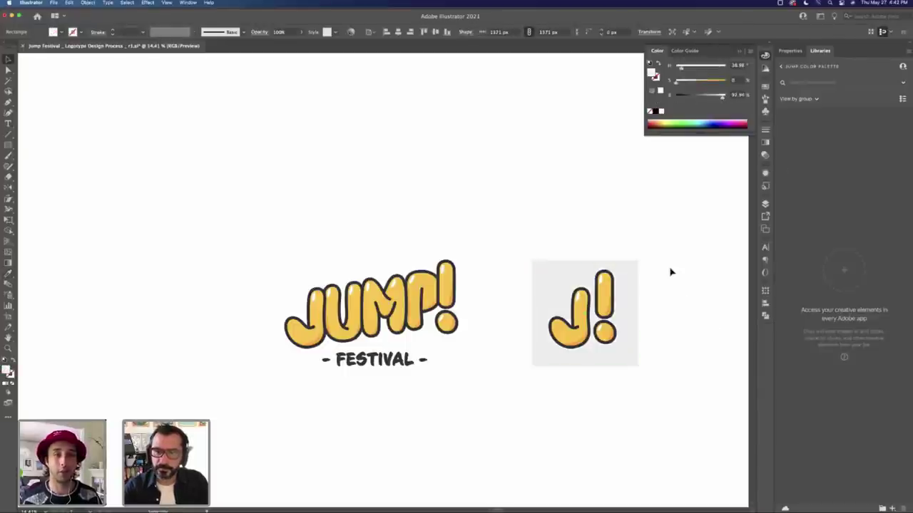
key(v)
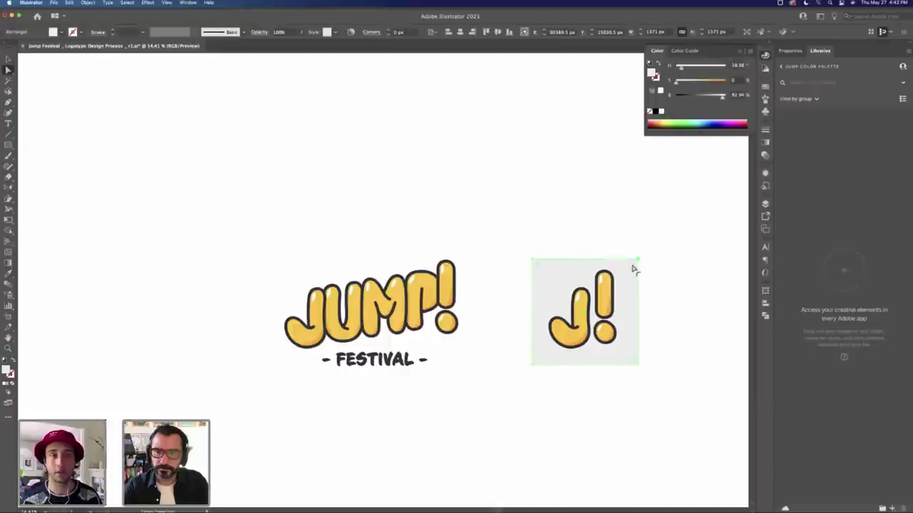
click(672, 277)
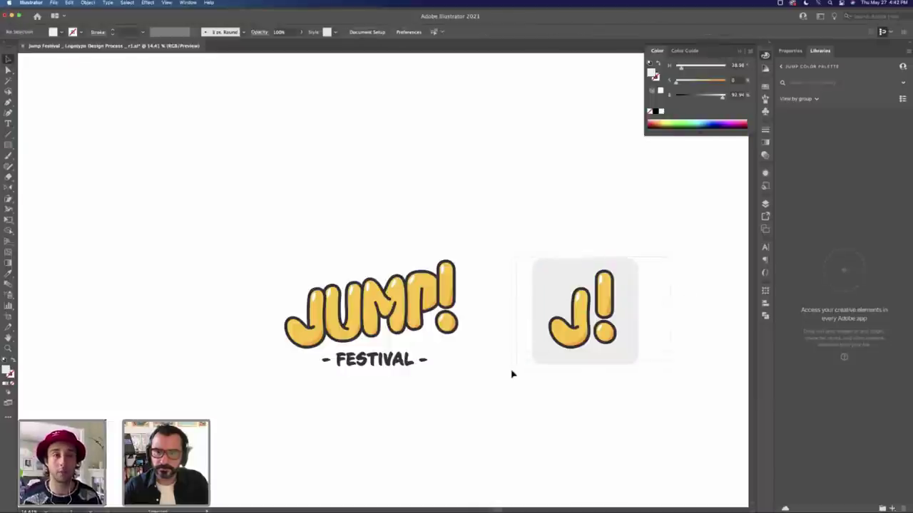
Step: Zoom out to frame all logo artboards and switch to the browser
key(z)
alt+click(485, 340)
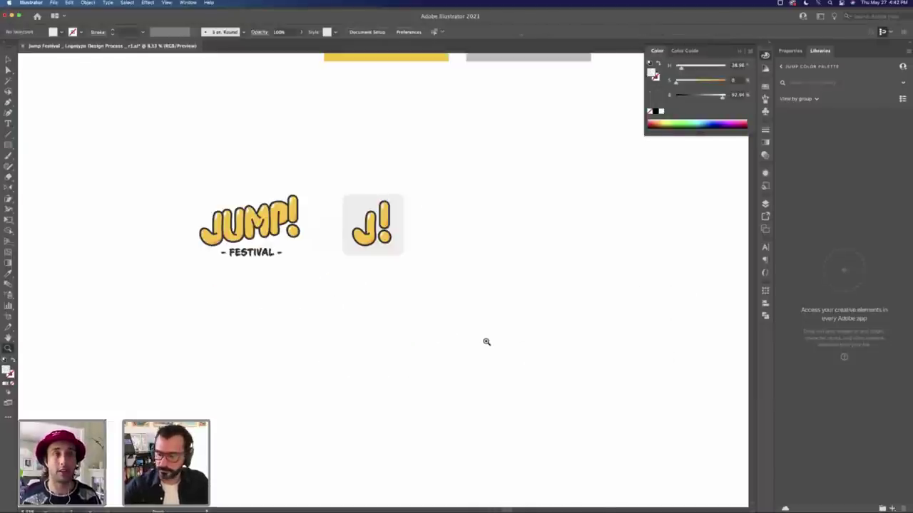
scroll(428, 317, left, 5)
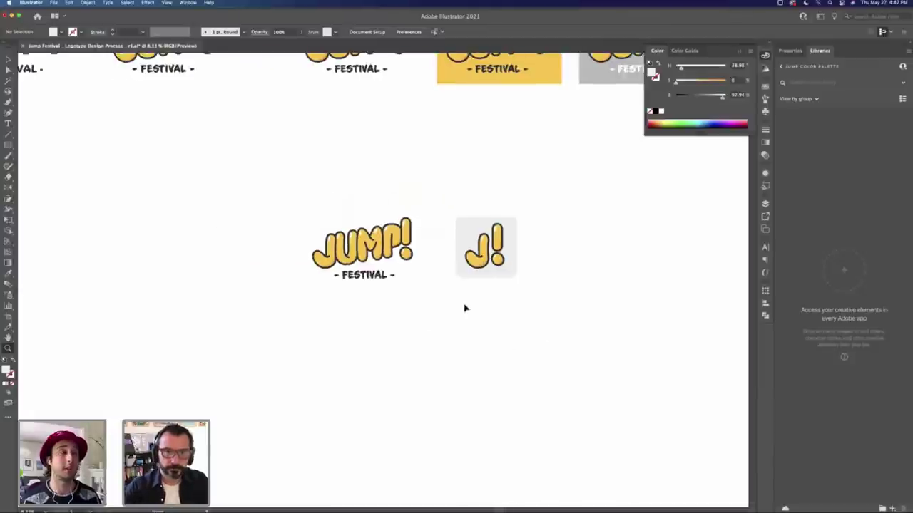
alt+click(443, 302)
key(v)
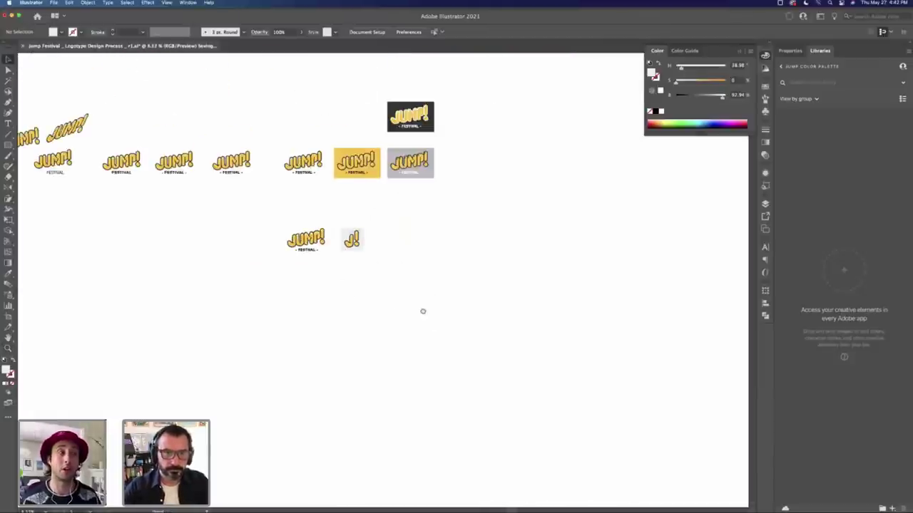
drag(422, 312, 497, 339)
key(super+Tab)
key(super+Tab)
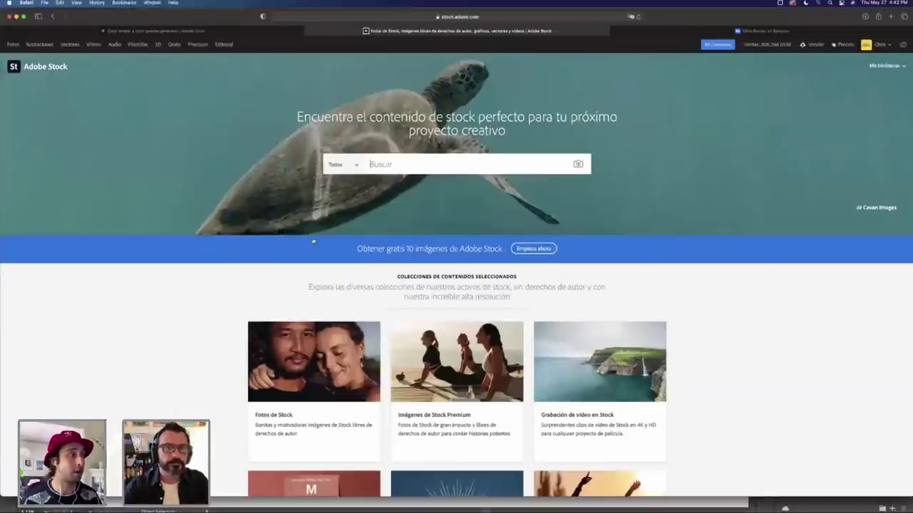
Step: Drag the Adobe Color harmony markers from reds to yellows and oranges, then return to Illustrator
key(ctrl+Tab)
key(ctrl+Tab)
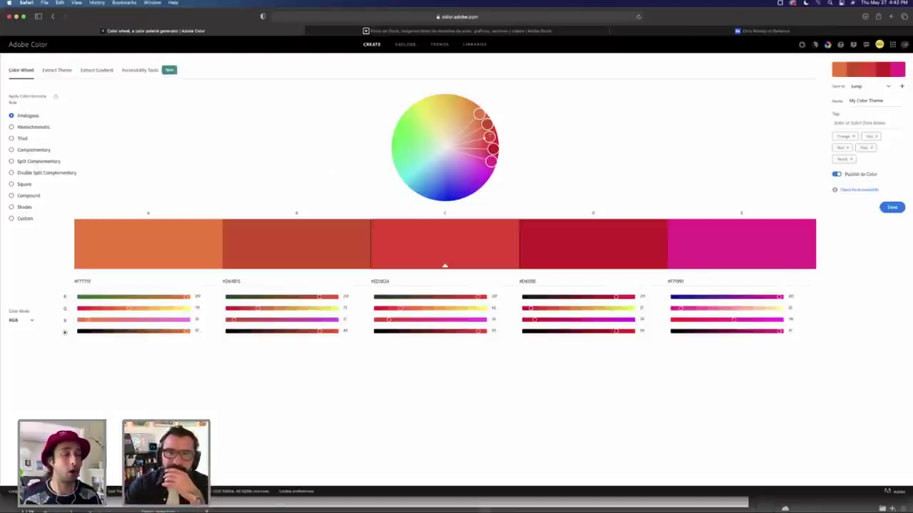
drag(492, 148, 448, 97)
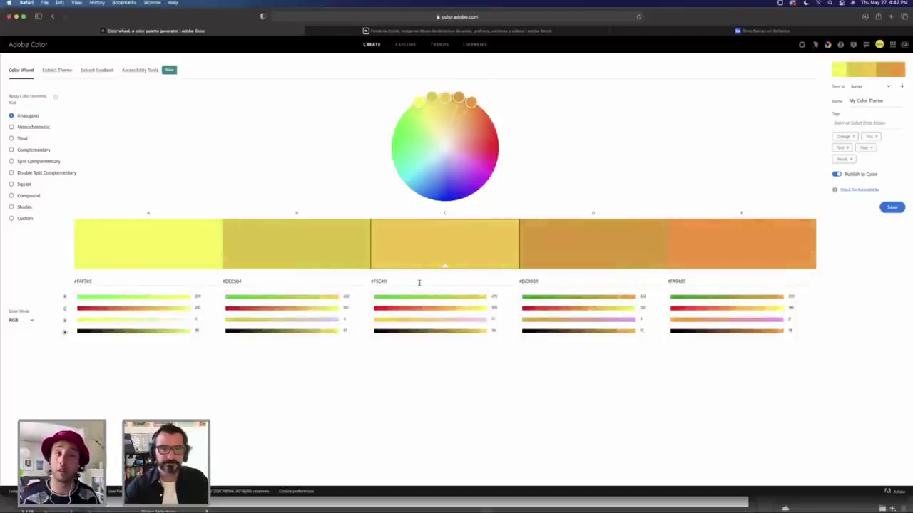
key(super+Tab)
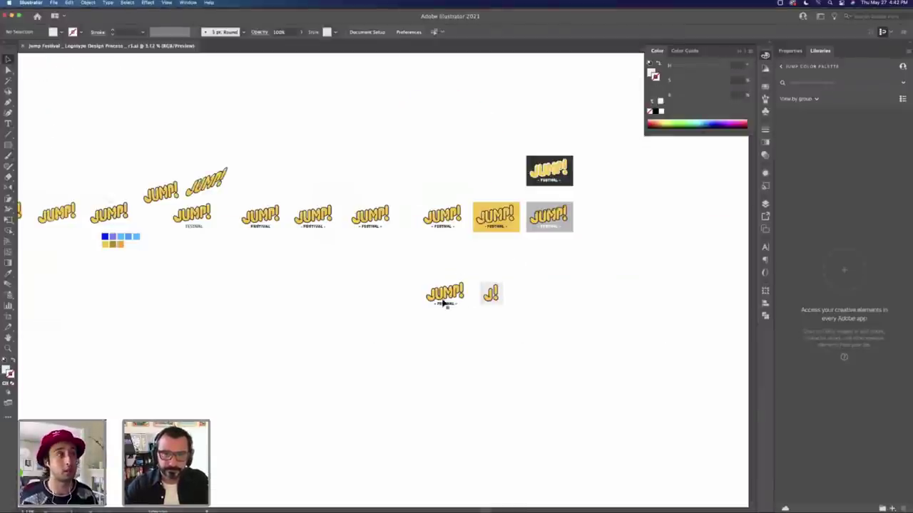
Step: Zoom in on the JUMP! logo and select its lettering path
key(z)
click(426, 292)
click(287, 255)
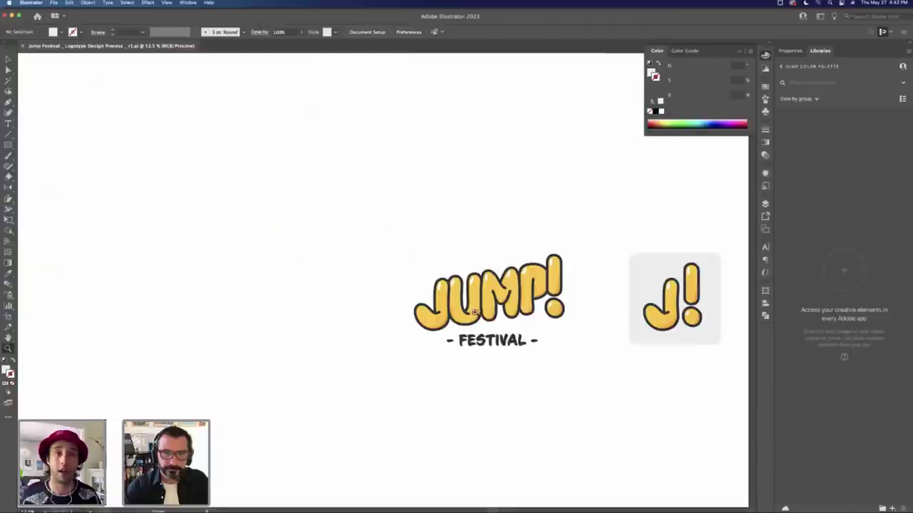
click(481, 303)
scroll(426, 286, left, 1)
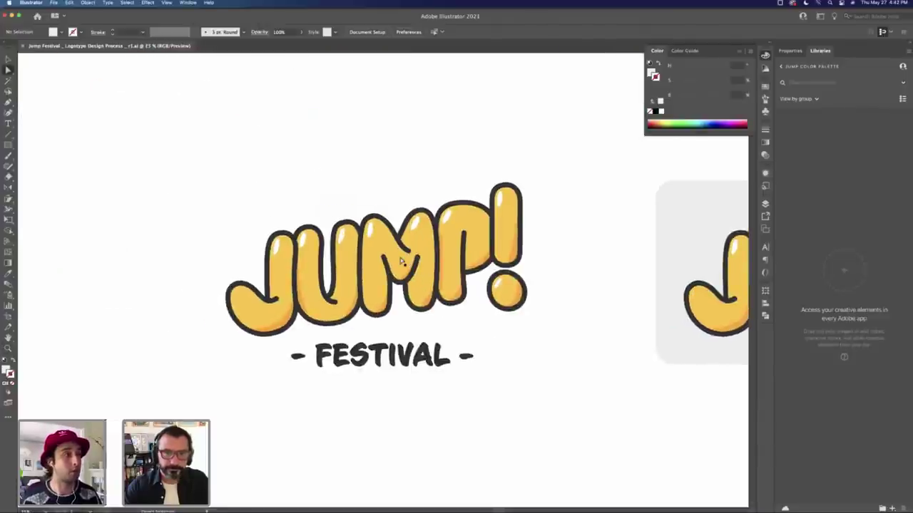
key(v)
click(405, 265)
Step: Switch the Color panel to RGB and read the yellow's hex value FEC700
click(741, 53)
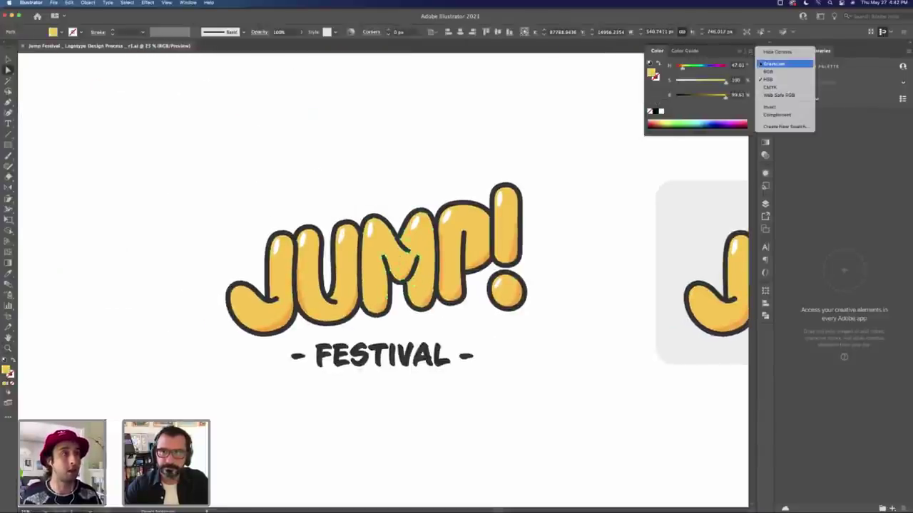
click(774, 71)
click(440, 117)
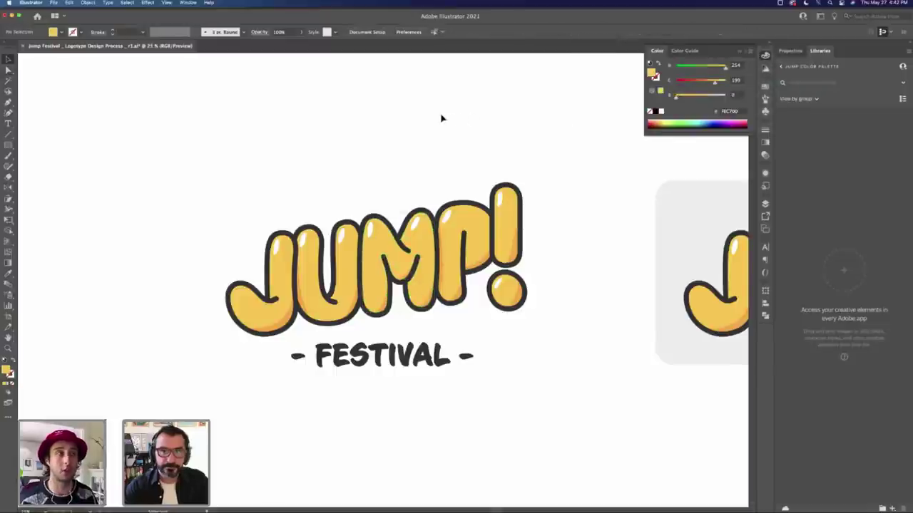
click(731, 111)
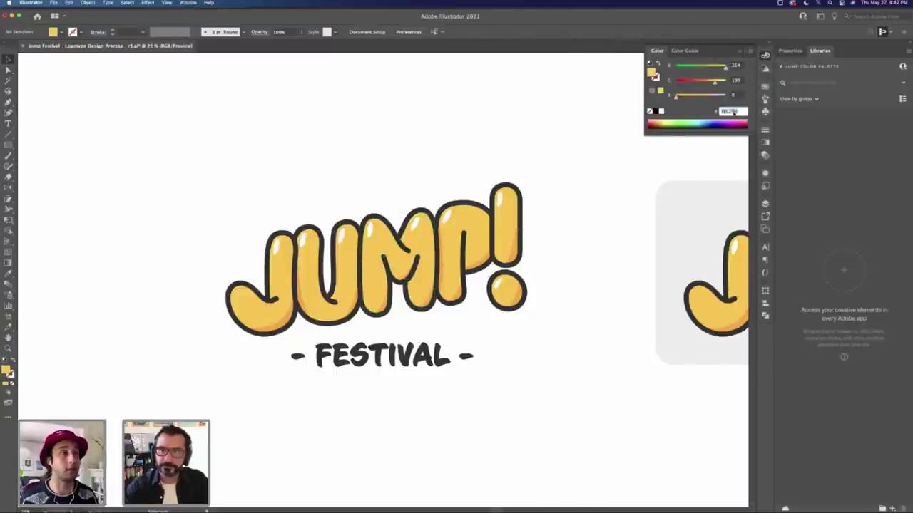
click(384, 146)
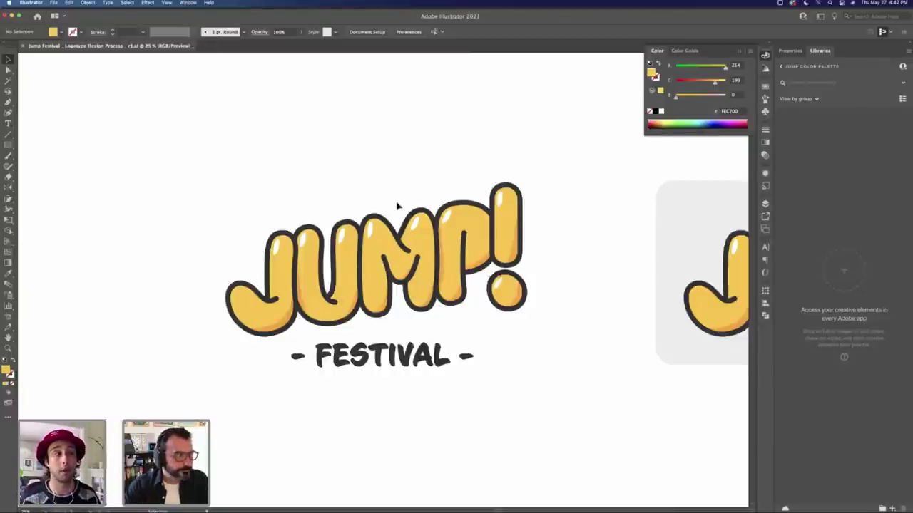
key(super+Tab)
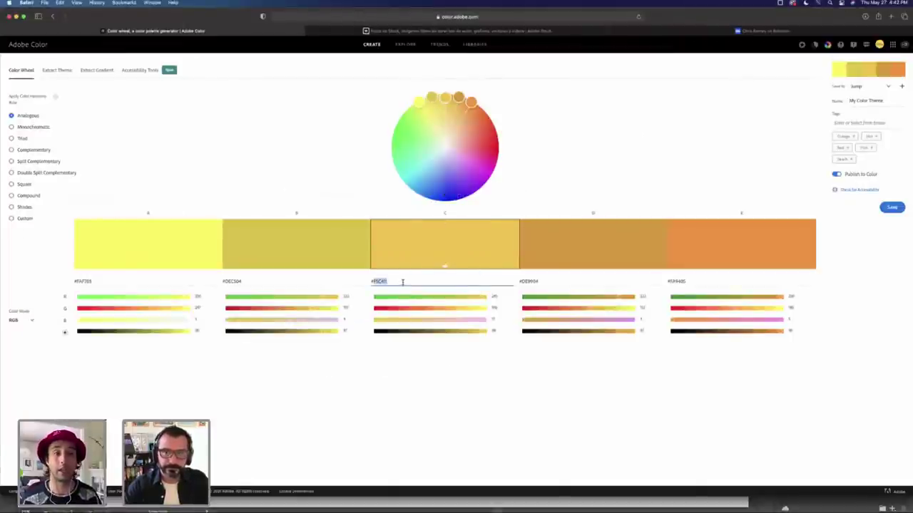
key(super+Tab)
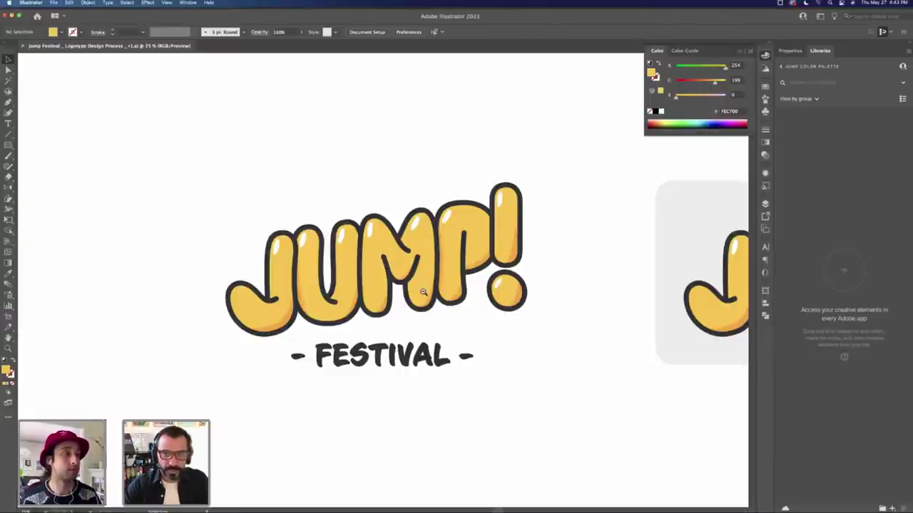
Step: Draw a FEC700 yellow square above the JUMP! logo
key(super+minus)
key(super+minus)
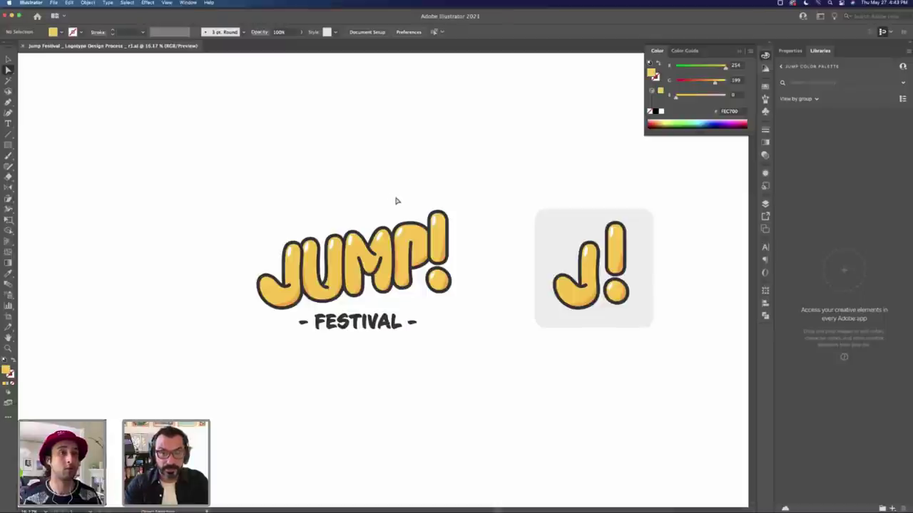
key(n)
key(m)
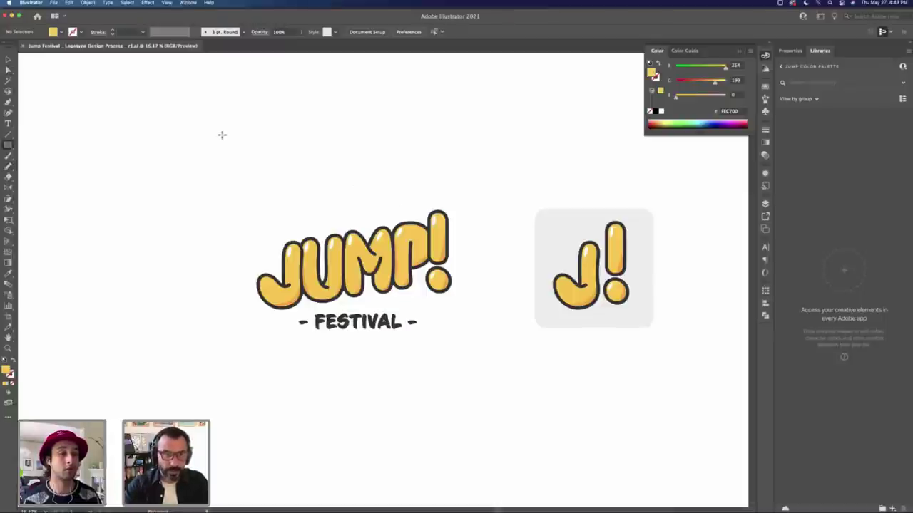
drag(222, 135, 360, 167)
Step: Duplicate the square, raise its Green to 255 for a paler FEFF00 copy, and reselect the first
key(v)
drag(716, 82, 726, 83)
click(407, 118)
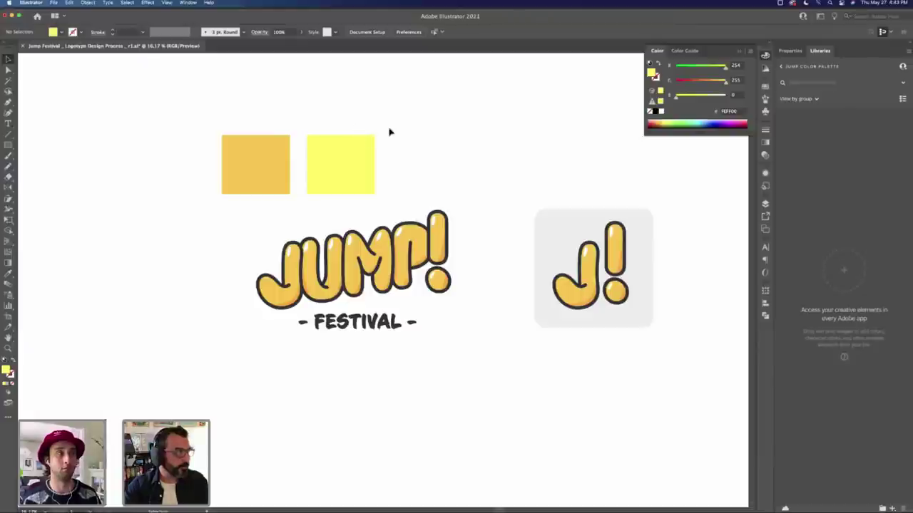
click(283, 163)
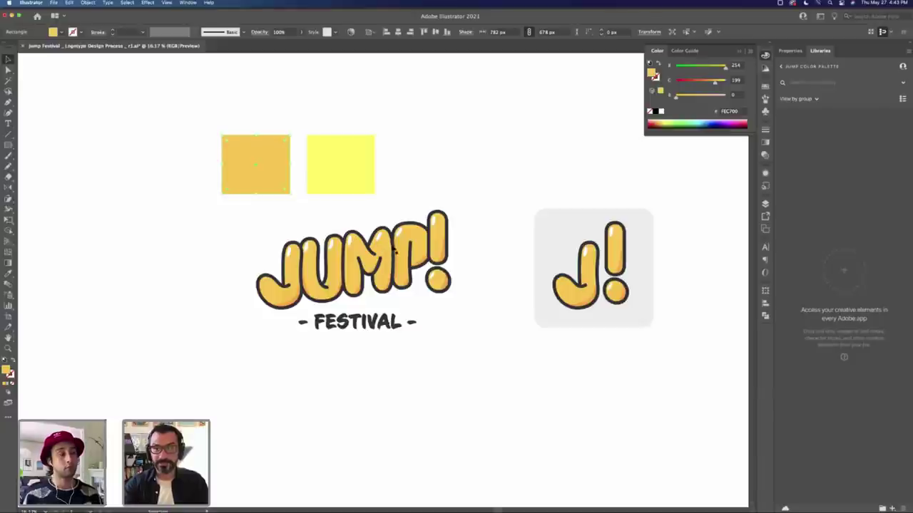
Step: Delete both yellow sample squares and direct-select a letter path in the JUMP! logo
shift+click(363, 156)
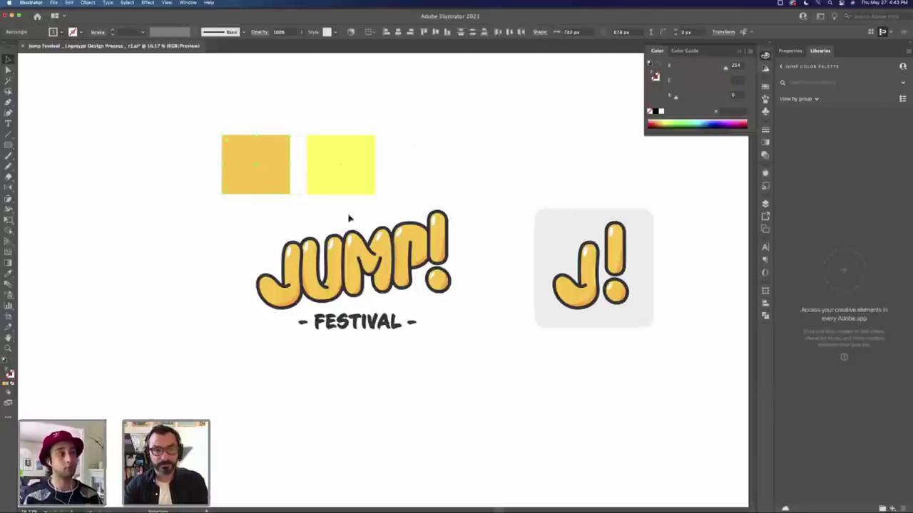
key(Delete)
key(a)
click(418, 239)
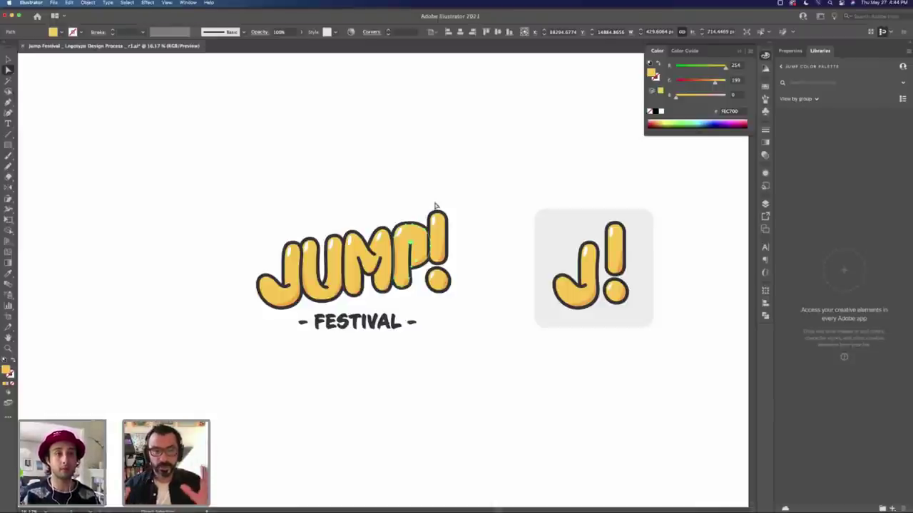
Step: Back in Illustrator, confirm the selected letter's hex value reads FEC700
key(super+Tab)
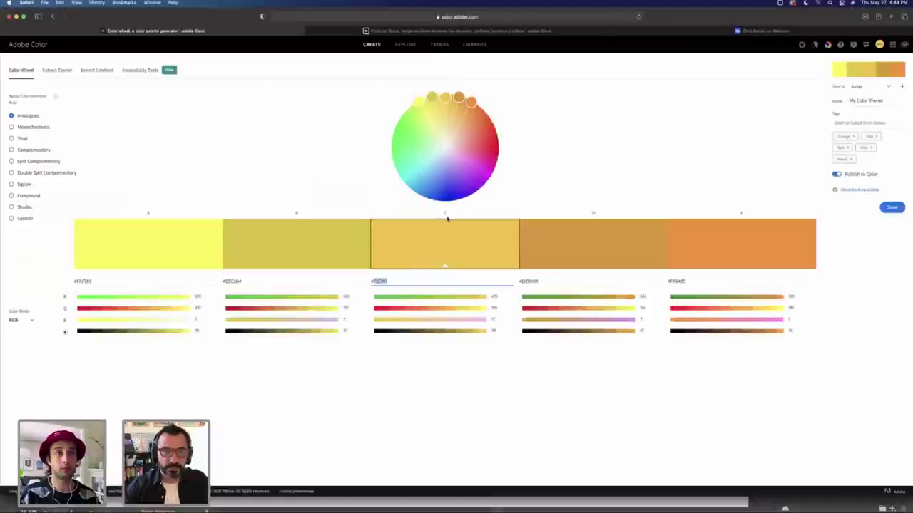
key(super+Tab)
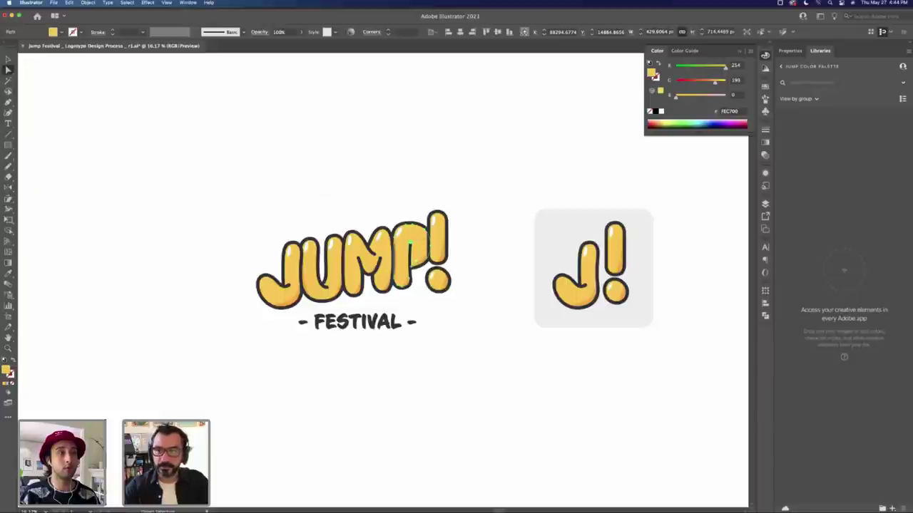
click(734, 112)
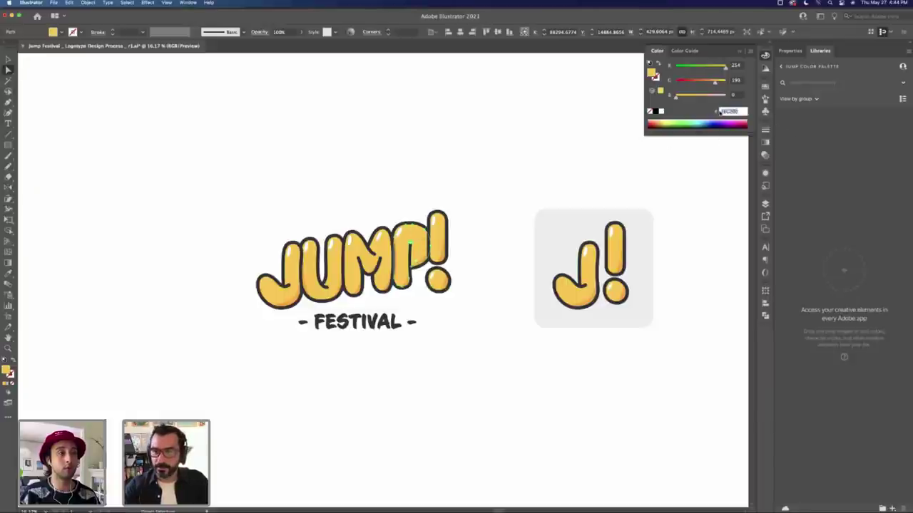
key(Return)
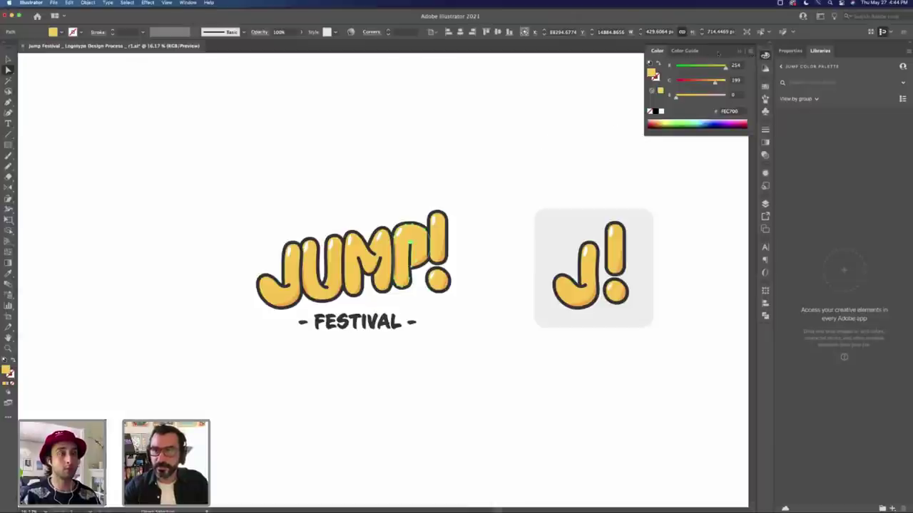
Step: View the letter's yellow fill in Grayscale and then HSB modes
click(751, 51)
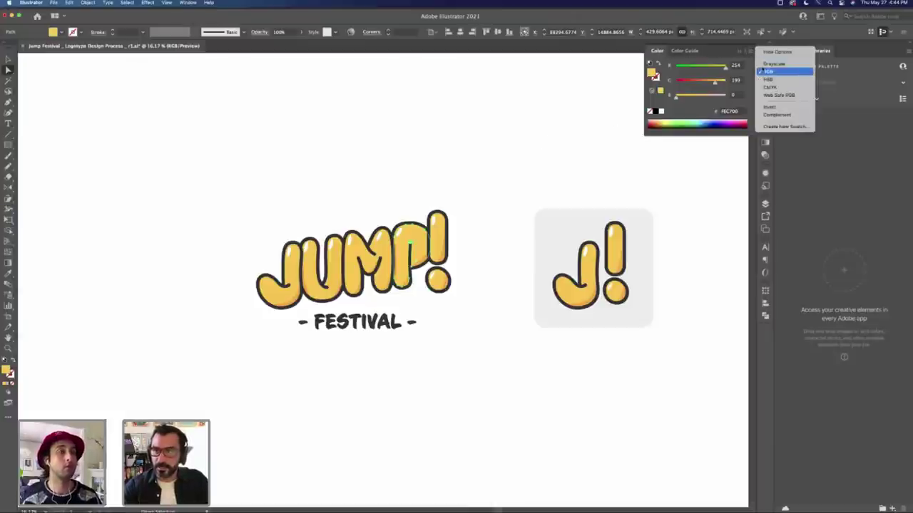
click(763, 71)
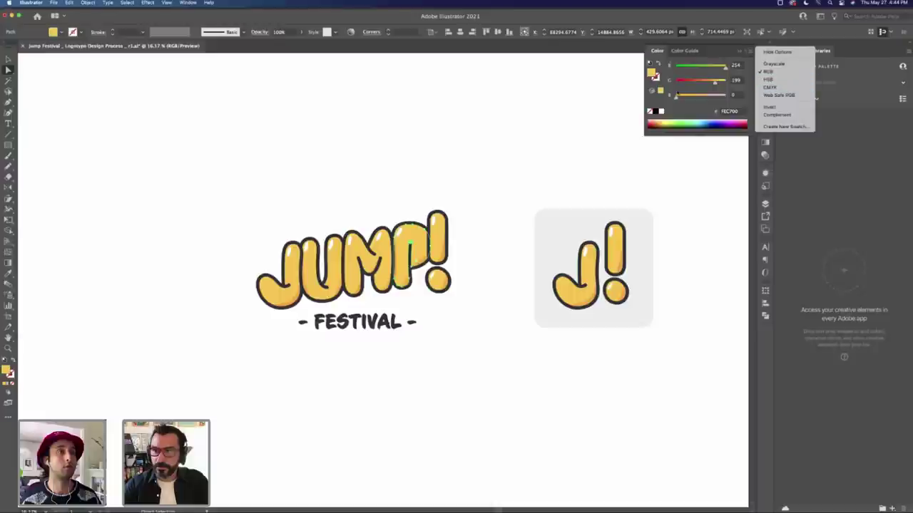
click(774, 64)
click(751, 51)
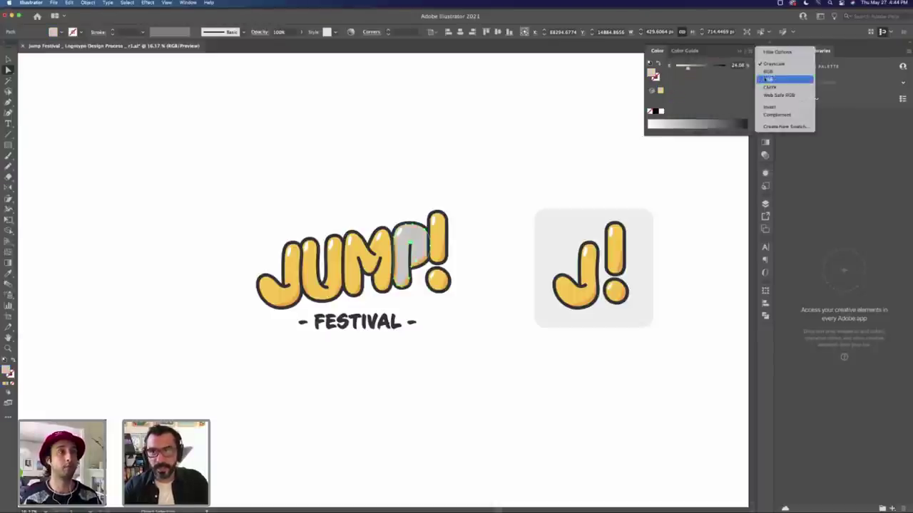
click(767, 79)
key(ctrl+z)
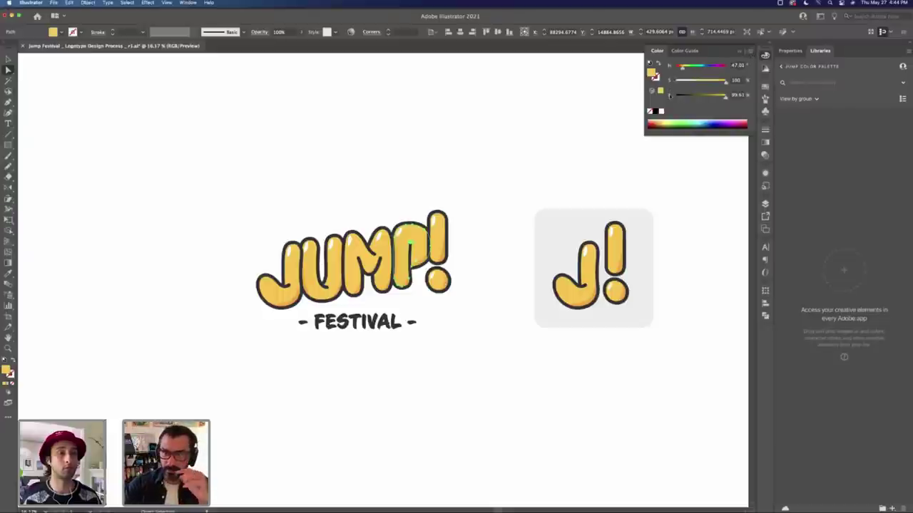
Step: Check the fill in CMYK and Web Safe RGB, return the readout to RGB, and deselect
click(751, 54)
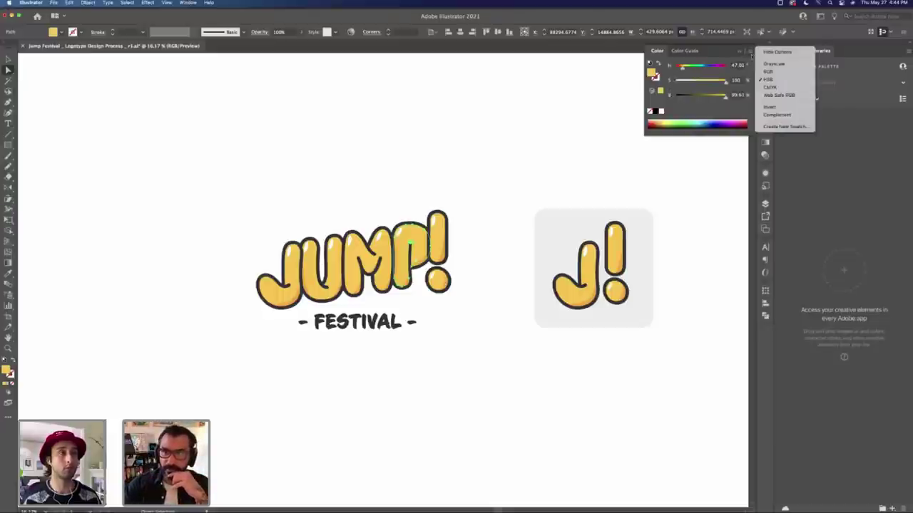
click(751, 71)
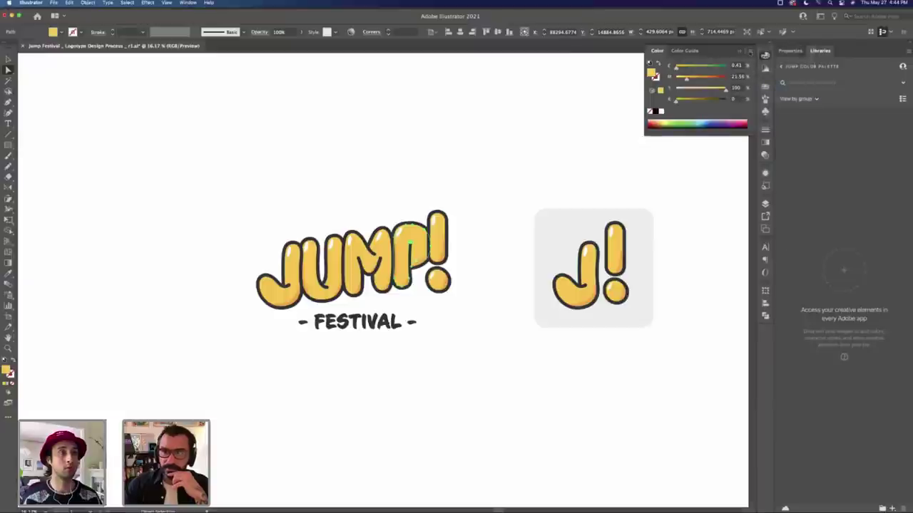
click(750, 53)
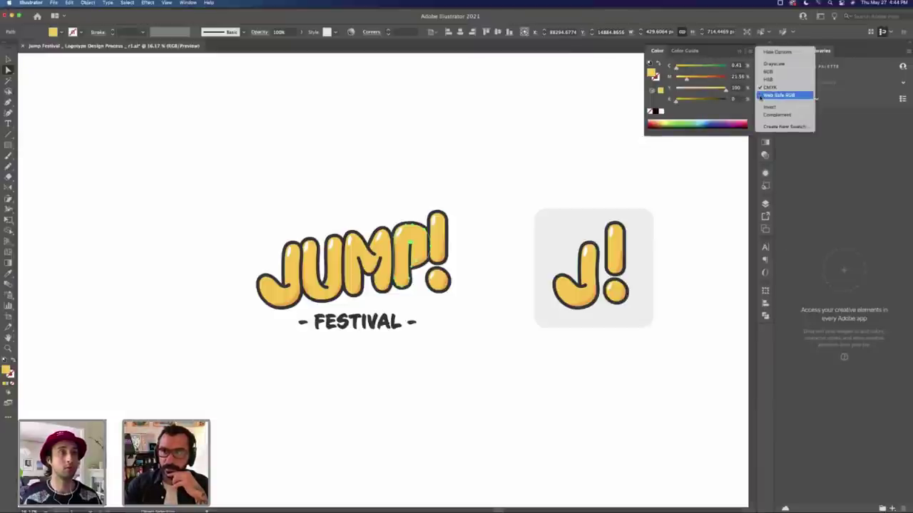
click(760, 95)
click(751, 53)
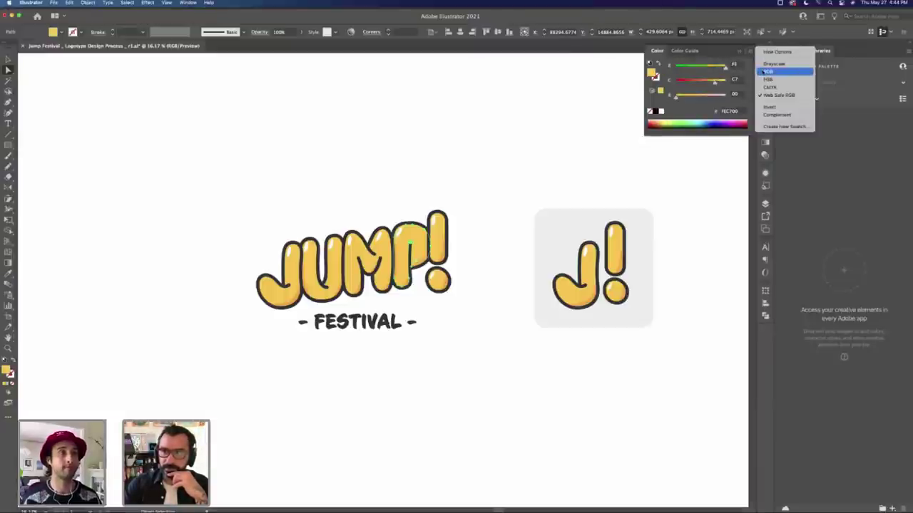
click(766, 71)
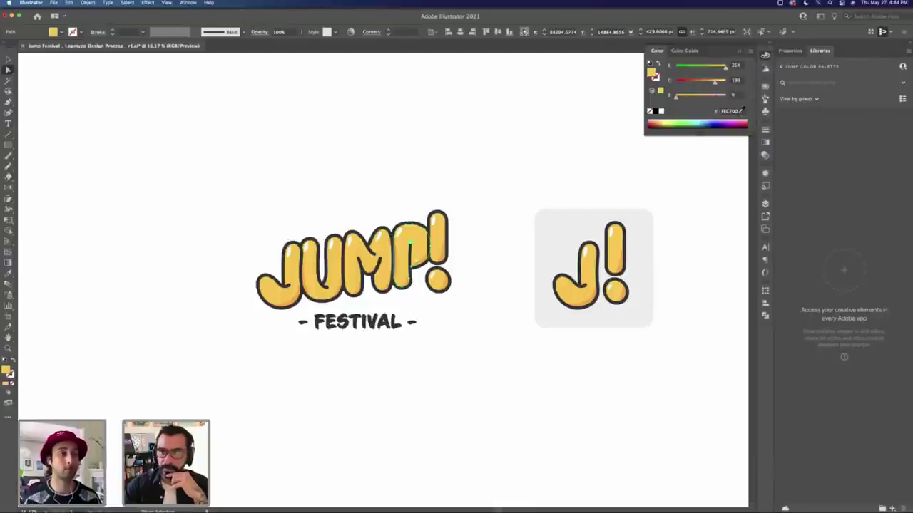
click(493, 214)
Step: Copy the logo's FEC700 hex value from Illustrator's Color panel
key(super+Tab)
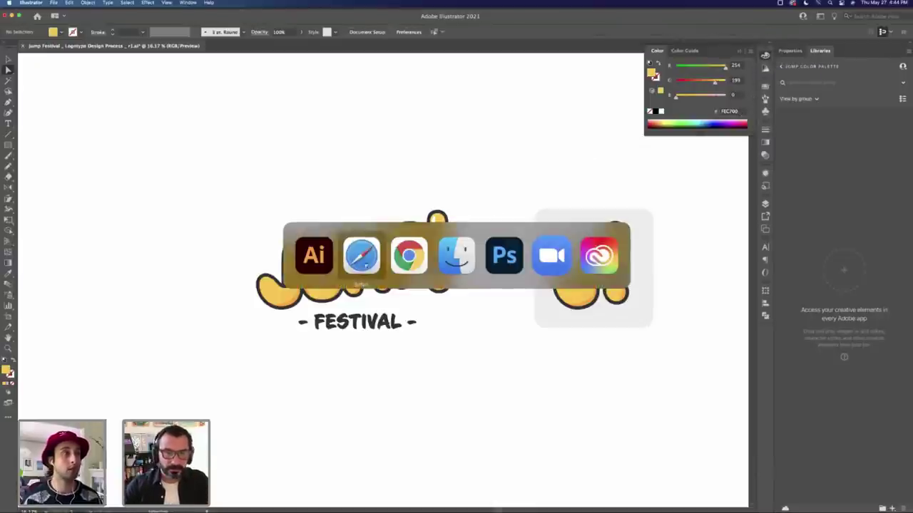
key(super+shift+Tab)
click(727, 112)
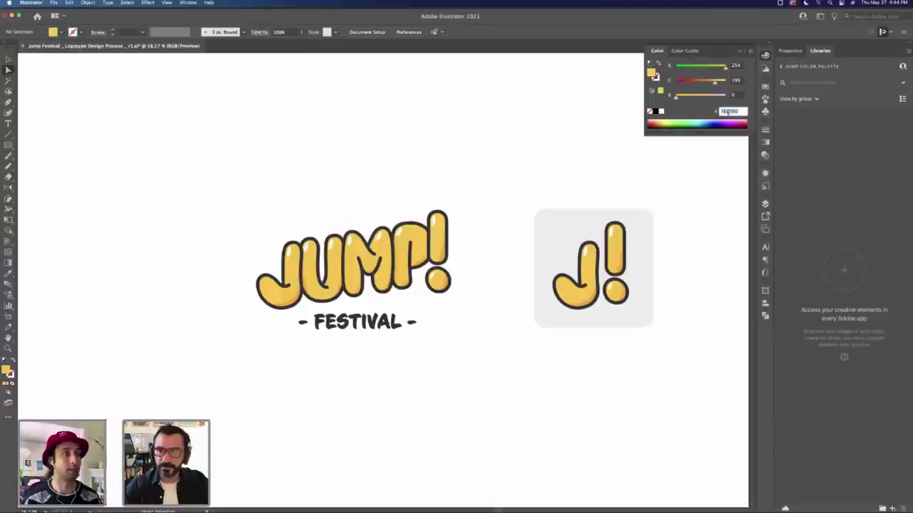
click(434, 179)
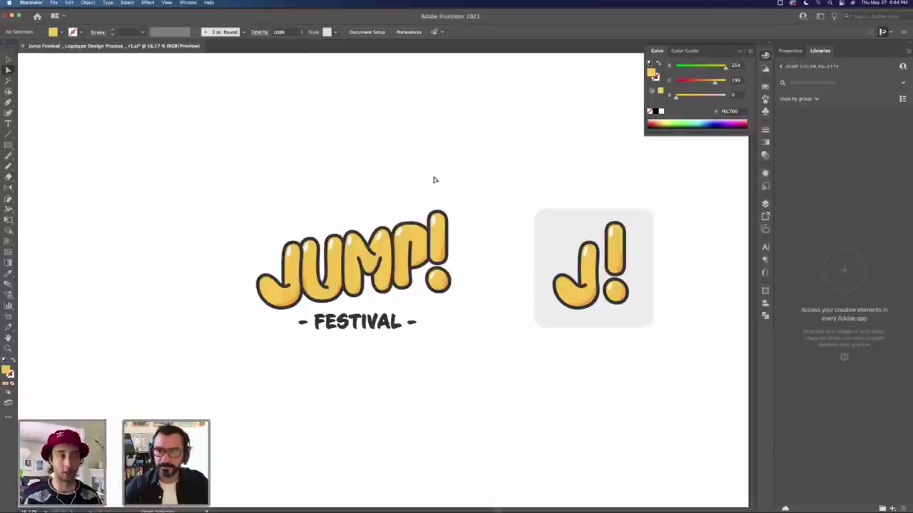
Step: Paste FEC700 into swatch C's hex field in Adobe Color
key(super+Tab)
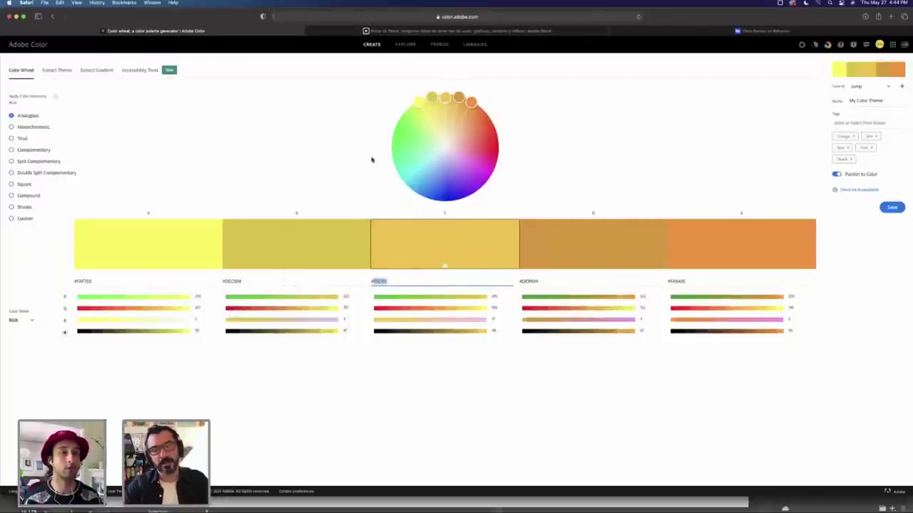
click(430, 383)
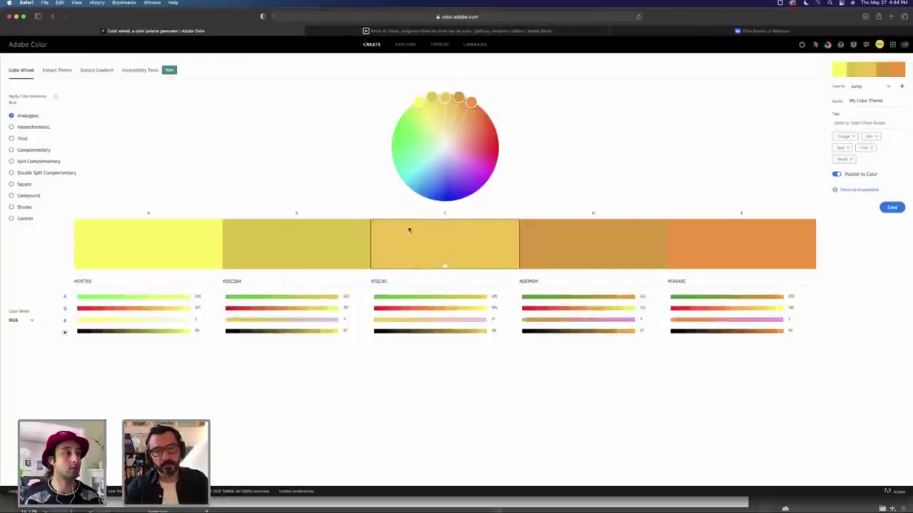
click(401, 280)
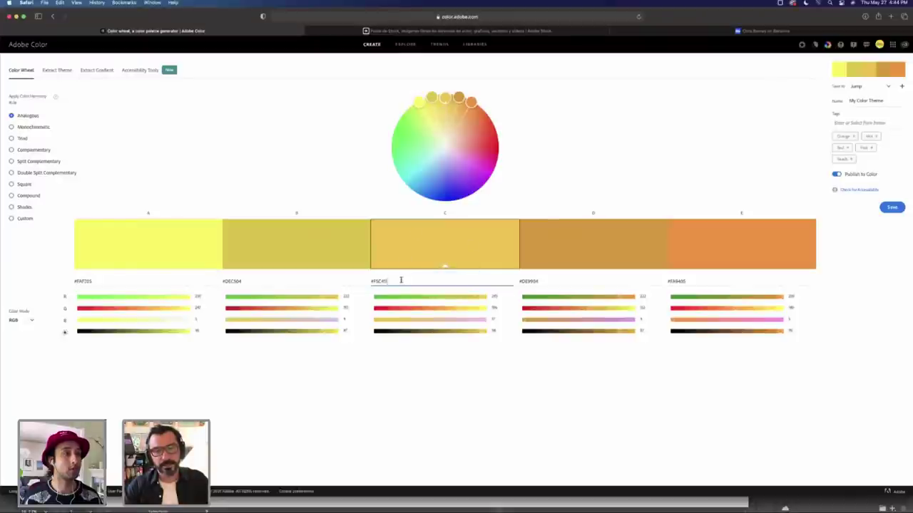
double_click(401, 280)
text(#F5C700)
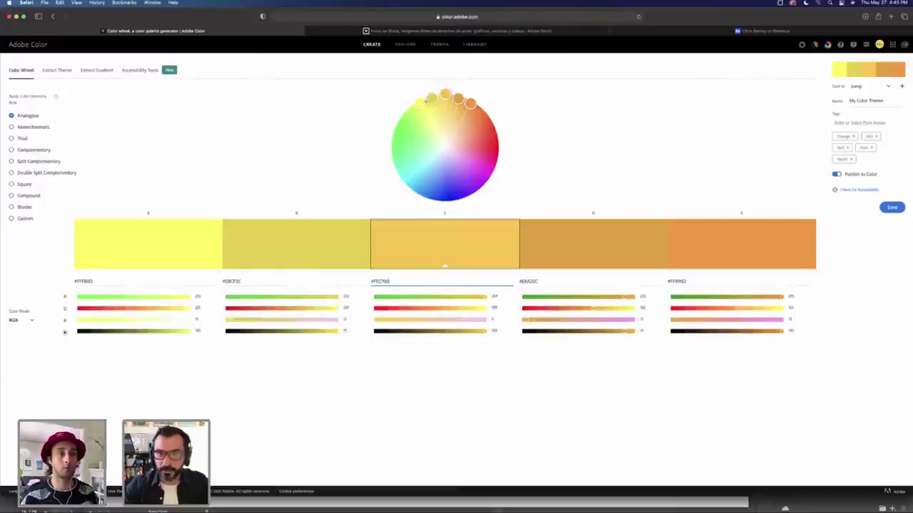
Step: Widen the analogous wheel so A is green, and tune swatch E to full-brightness bright red
drag(433, 100, 393, 136)
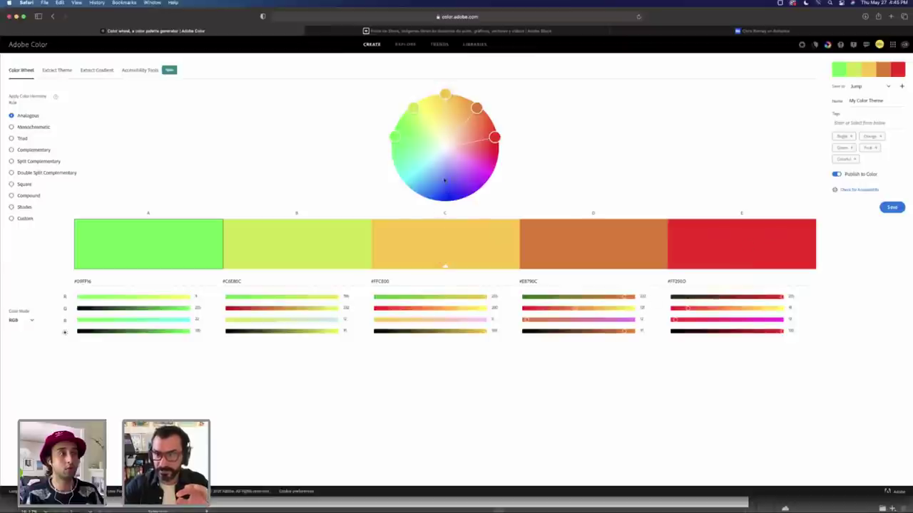
mouse_move(689, 309)
mouse_down()
mouse_move(714, 309)
mouse_move(697, 309)
mouse_up()
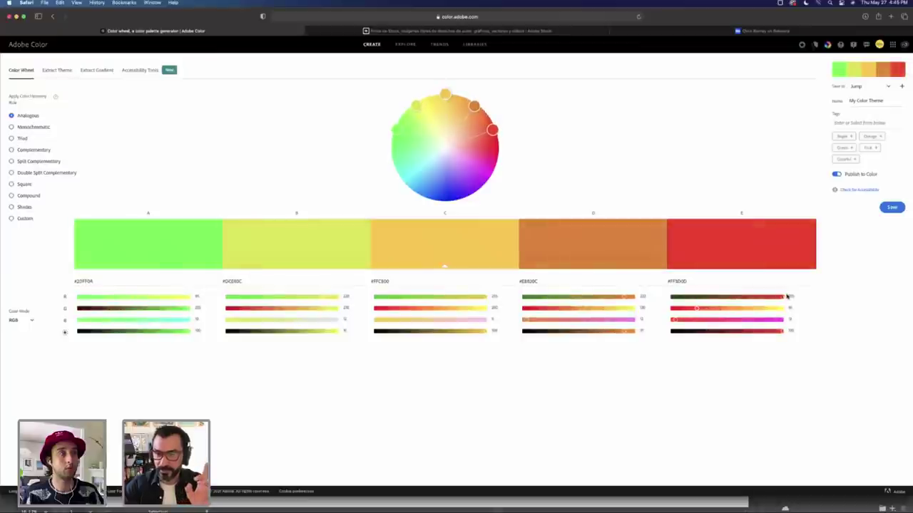
mouse_move(784, 297)
mouse_down()
mouse_move(726, 300)
mouse_move(788, 301)
mouse_up()
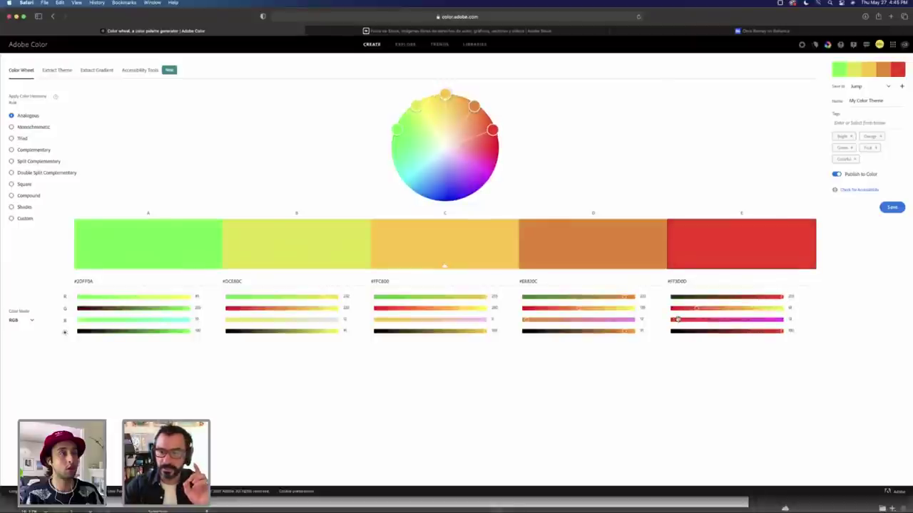
click(752, 332)
drag(753, 333, 807, 331)
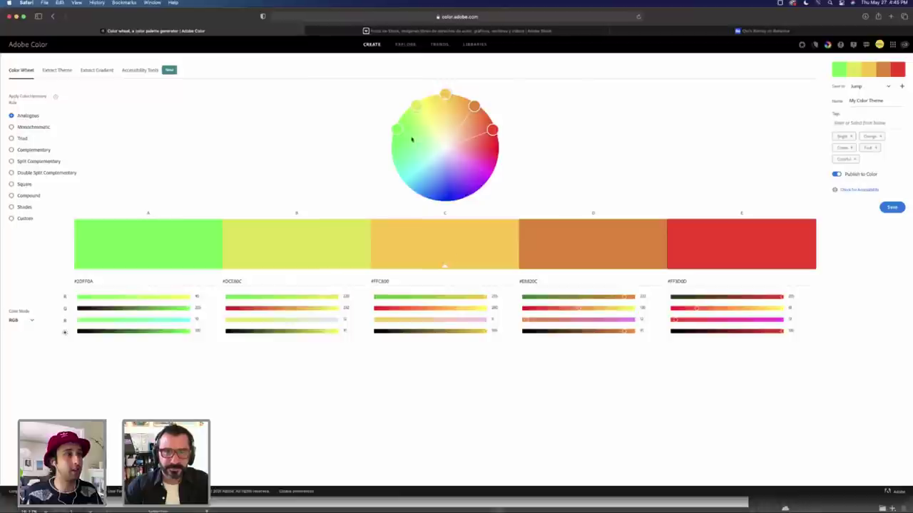
Step: Lighten swatches A, B, D and E to paler green, peach and coral-red tones
drag(398, 129, 422, 137)
drag(416, 107, 469, 109)
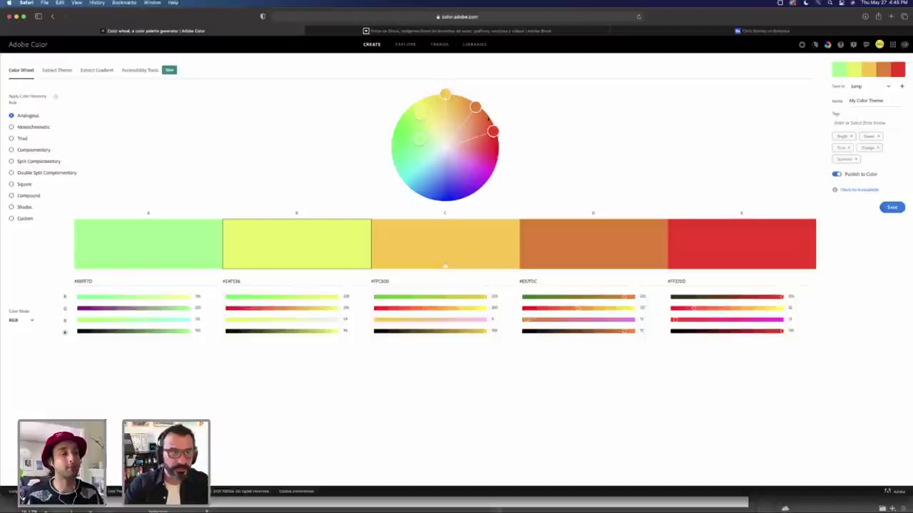
mouse_move(493, 130)
mouse_down()
mouse_move(494, 156)
mouse_move(498, 145)
mouse_up()
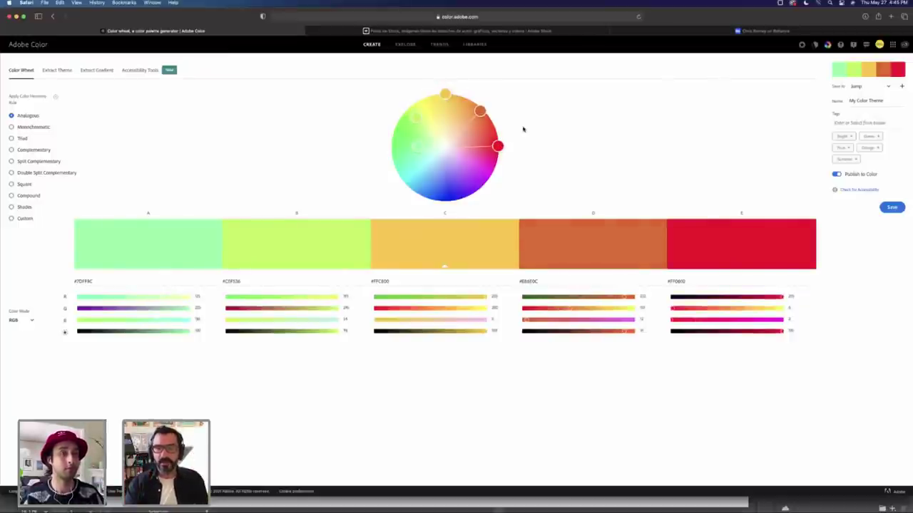
drag(480, 111, 477, 130)
drag(489, 178, 467, 120)
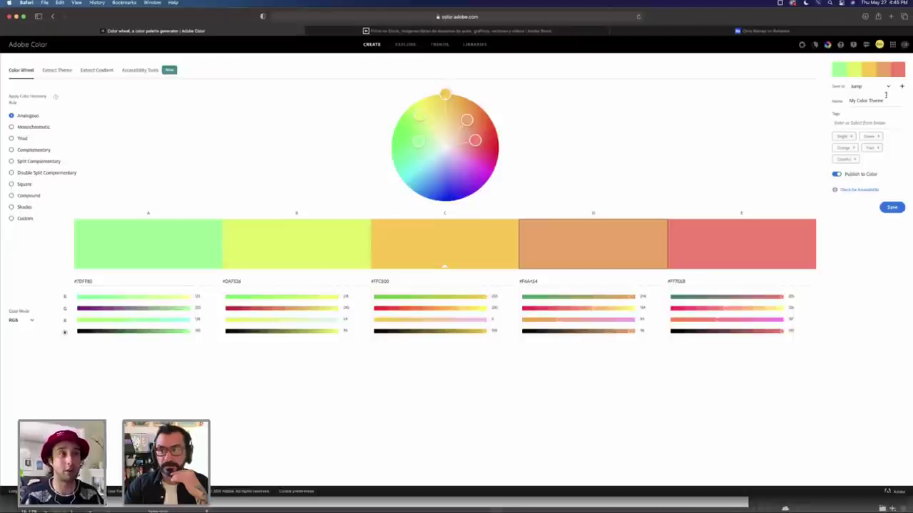
Step: Name the palette 'Palette 1' and save it to the Jump library
triple_click(883, 100)
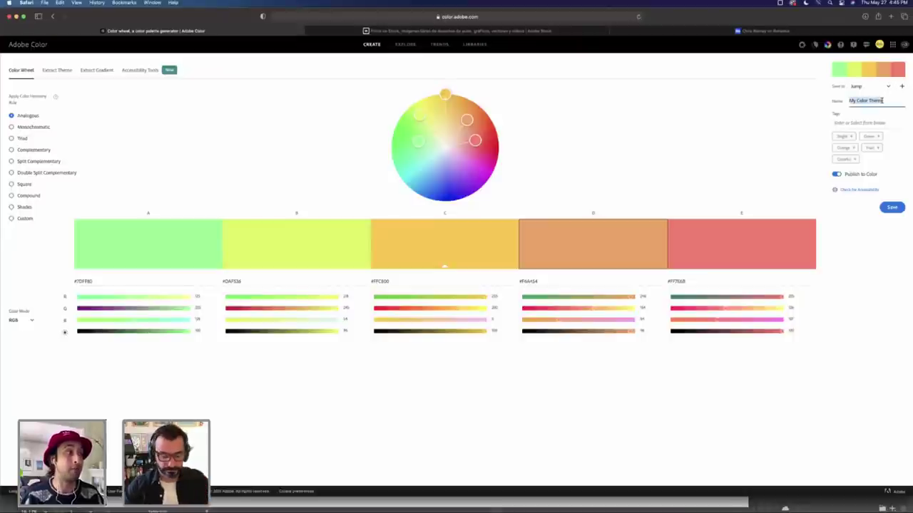
click(888, 86)
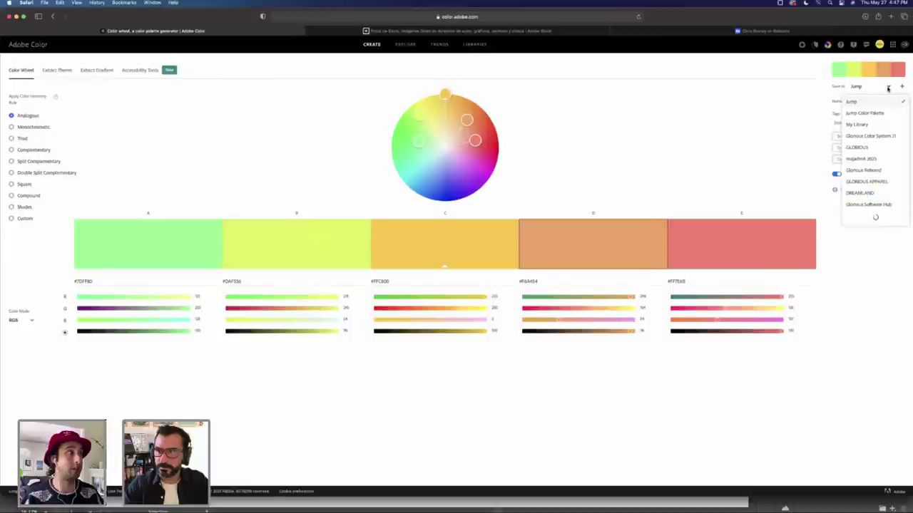
click(793, 96)
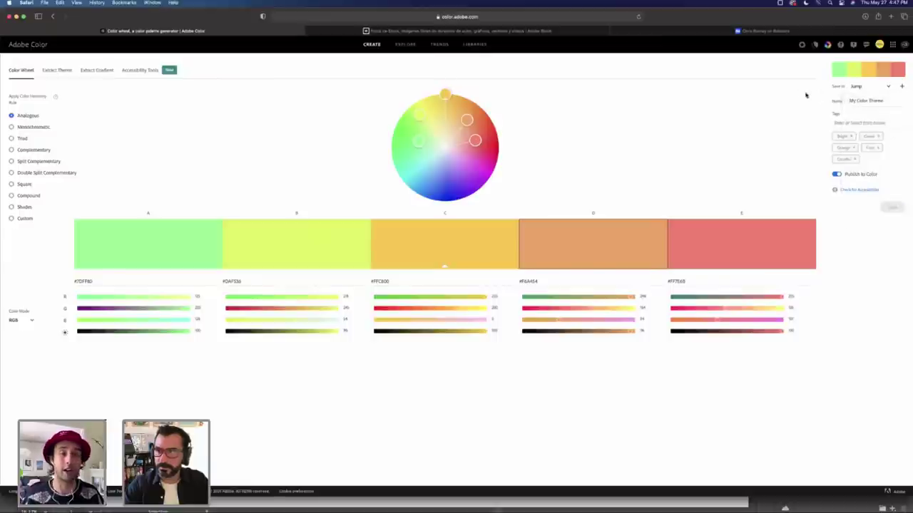
triple_click(875, 101)
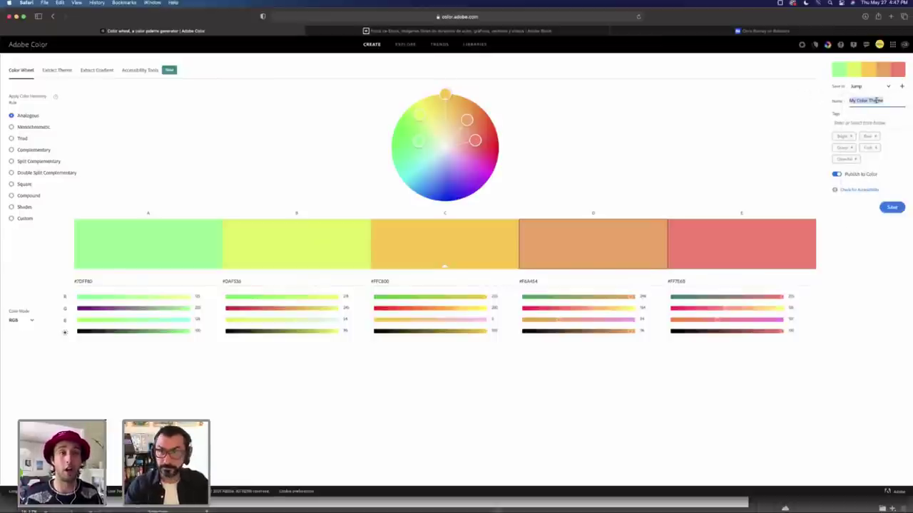
text(Palette 1)
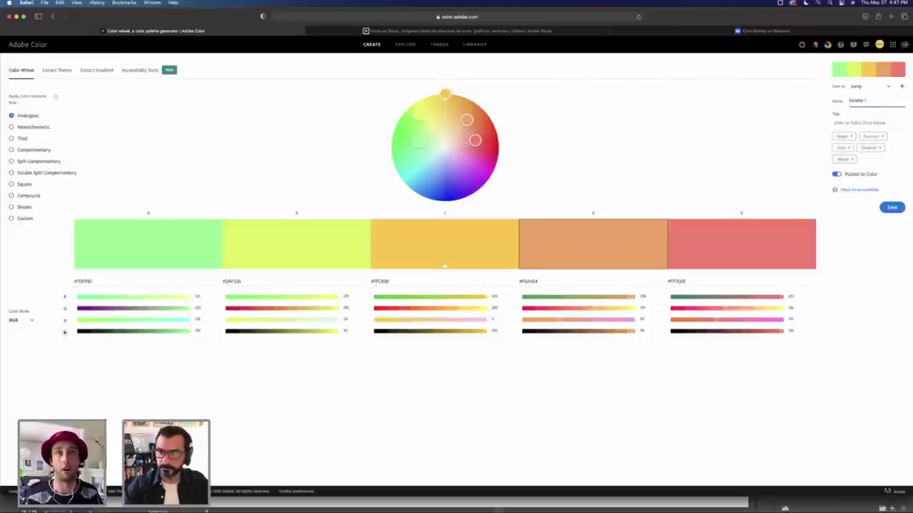
click(891, 207)
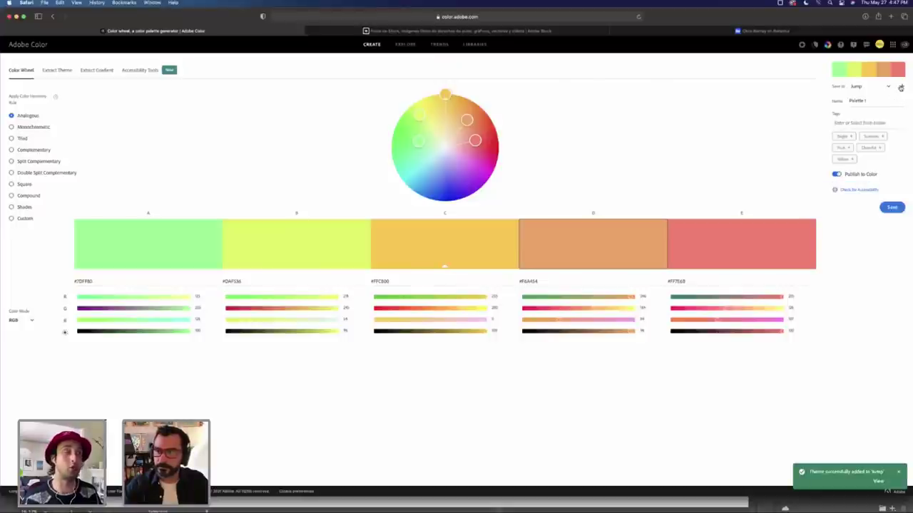
click(901, 86)
key(Escape)
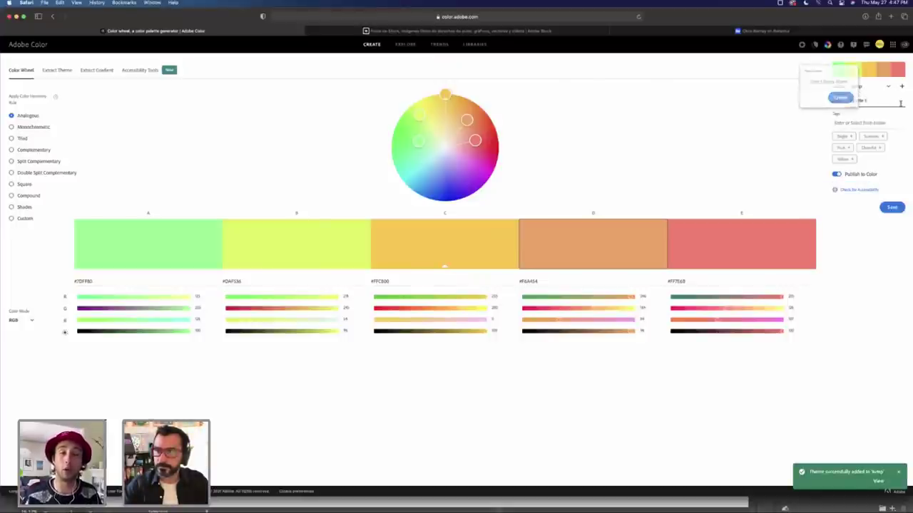
key(super+Tab)
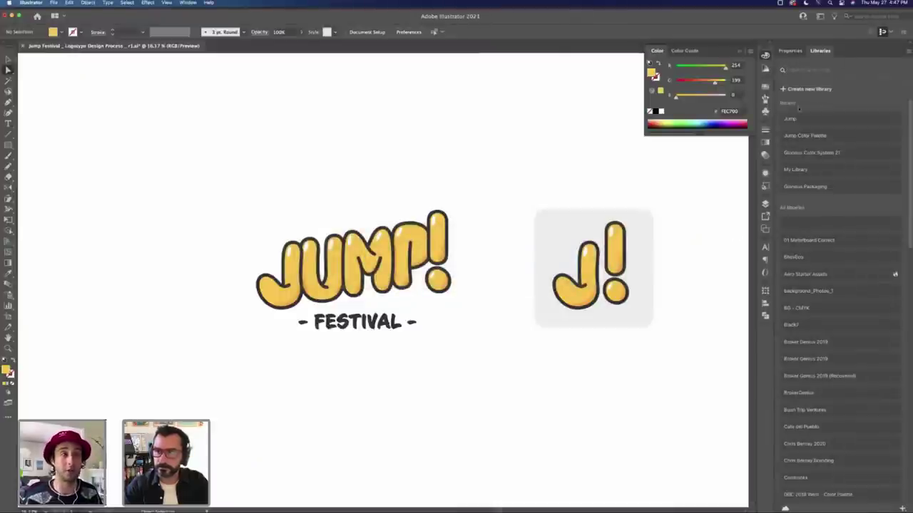
Step: View the Jump library's saved swatches in Illustrator's Libraries panel, then return to Adobe Color
click(800, 120)
key(super+Tab)
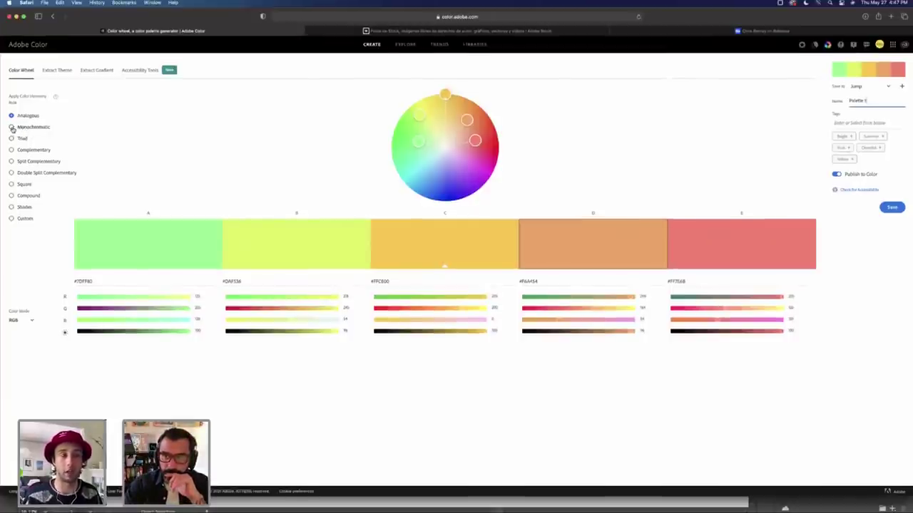
Step: Preview a monochromatic palette and dull swatch D to a greyer olive
click(12, 127)
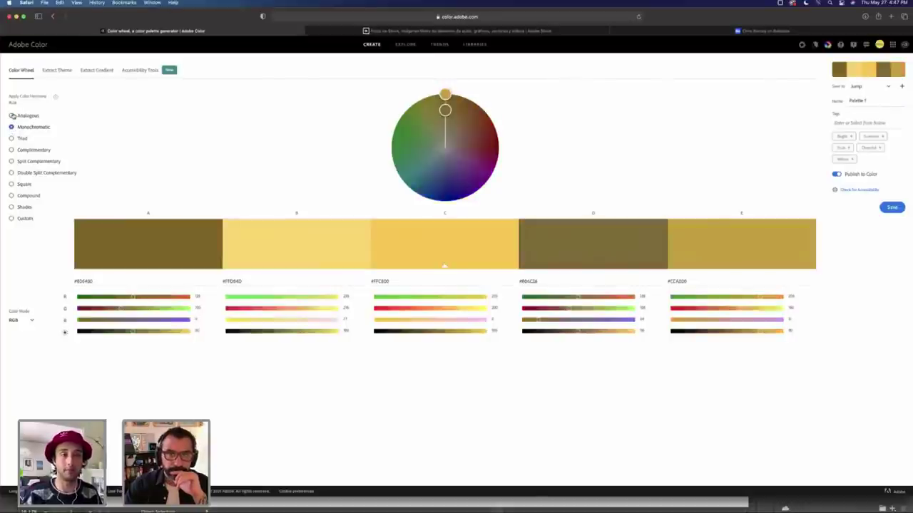
click(11, 115)
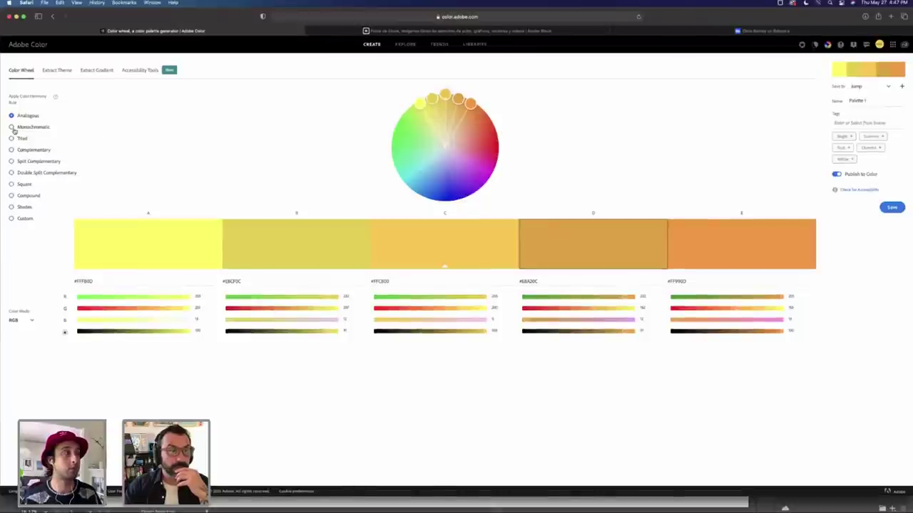
click(12, 126)
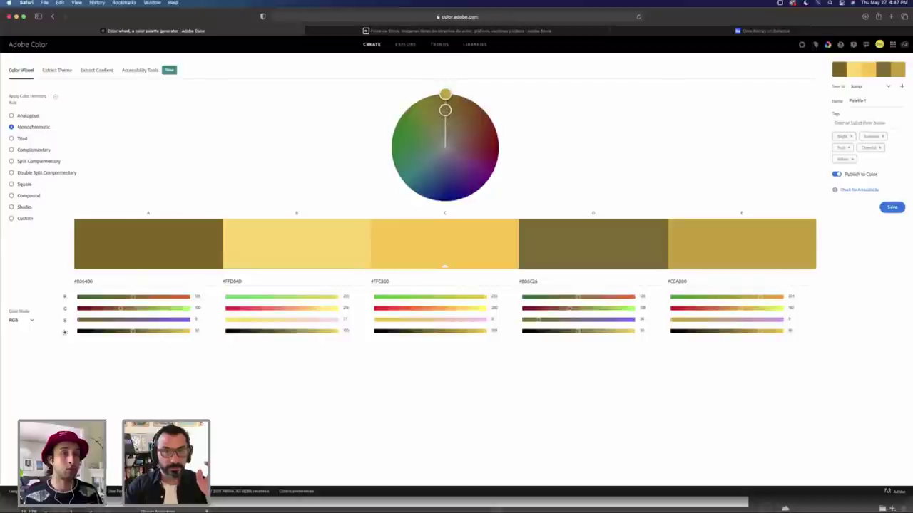
drag(445, 109, 445, 134)
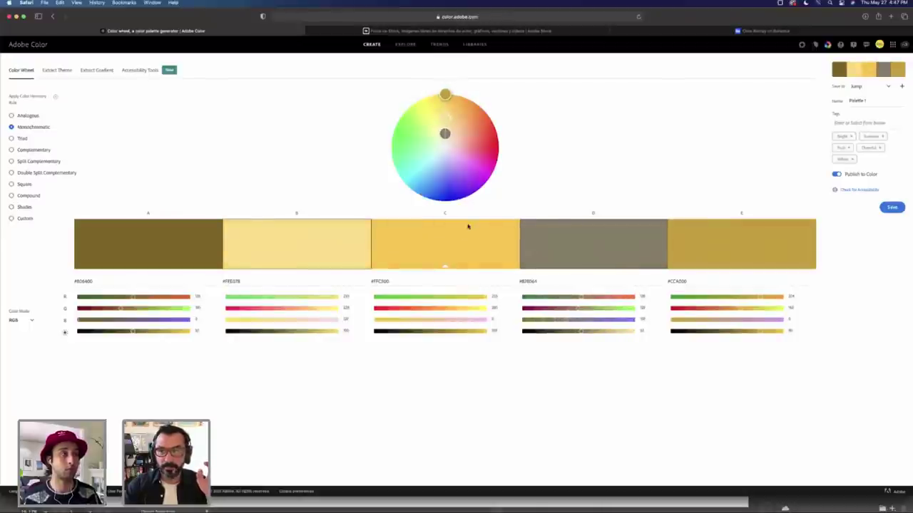
click(450, 124)
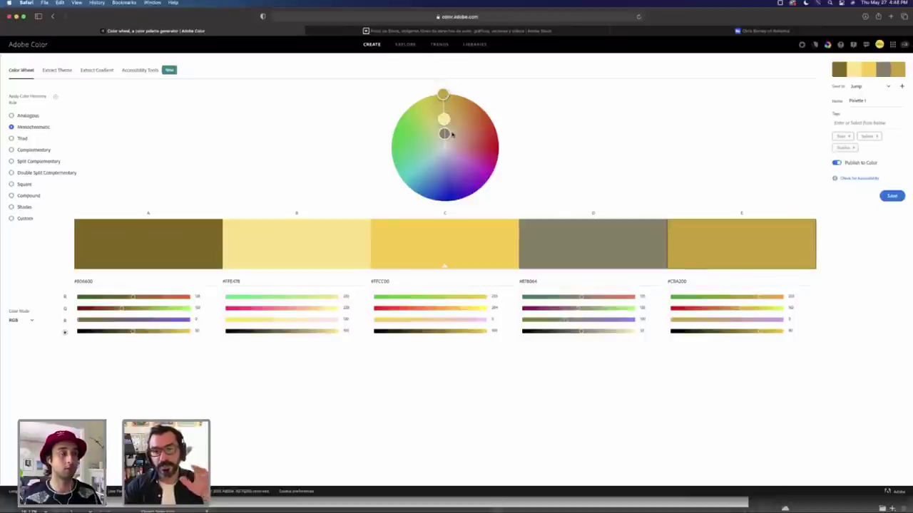
Step: Try triad, complementary, split complementary, double split complementary and square harmonies
click(24, 139)
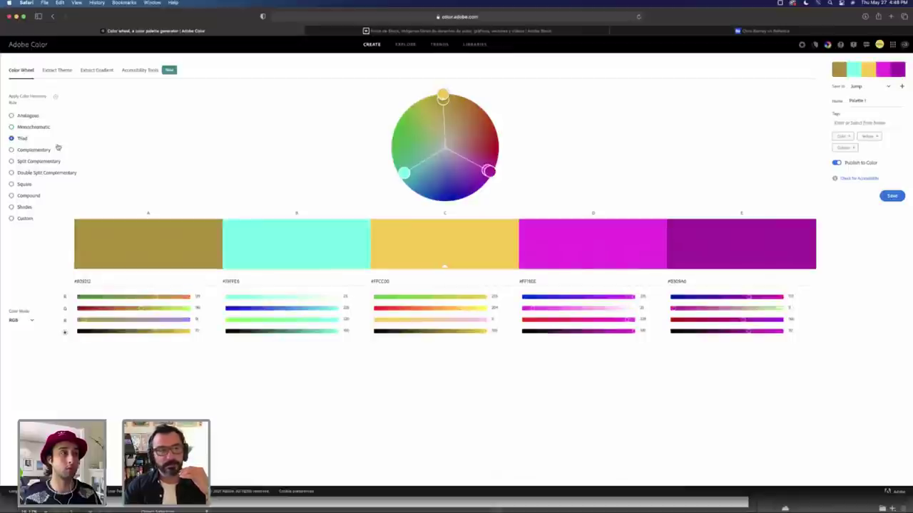
click(28, 150)
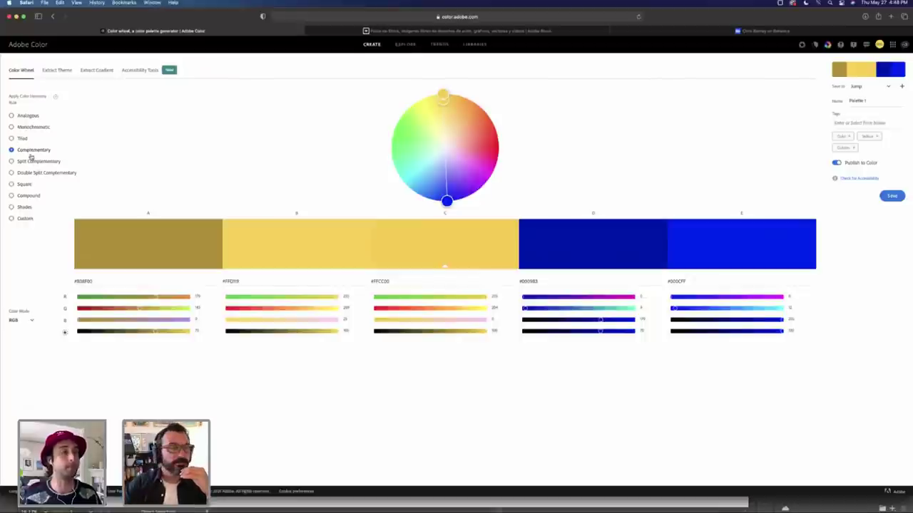
click(31, 162)
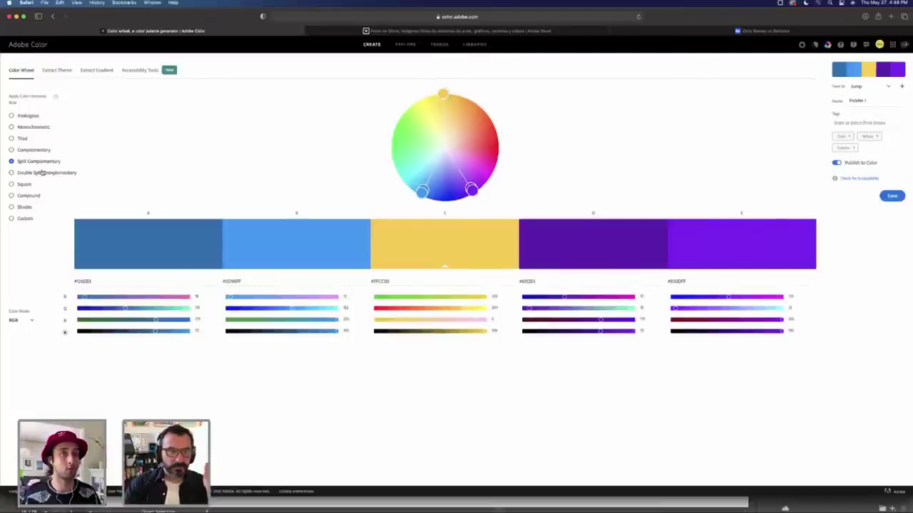
click(38, 174)
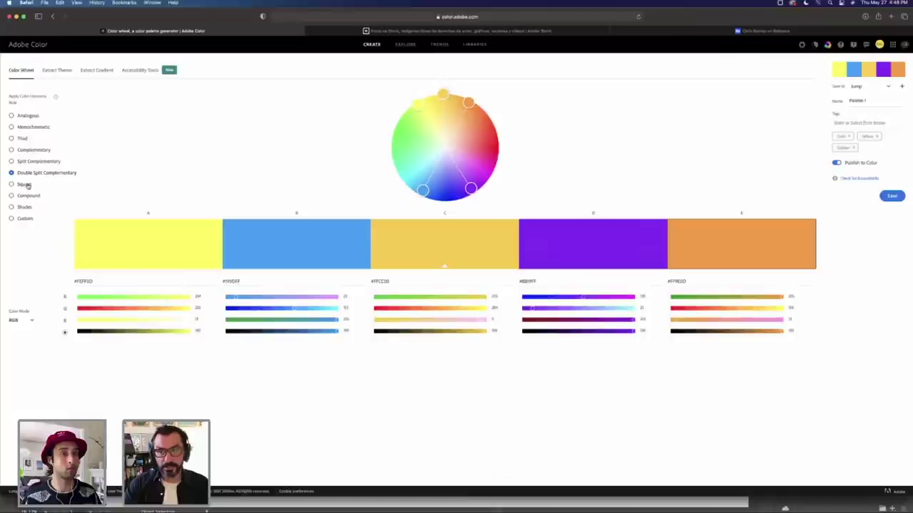
click(21, 185)
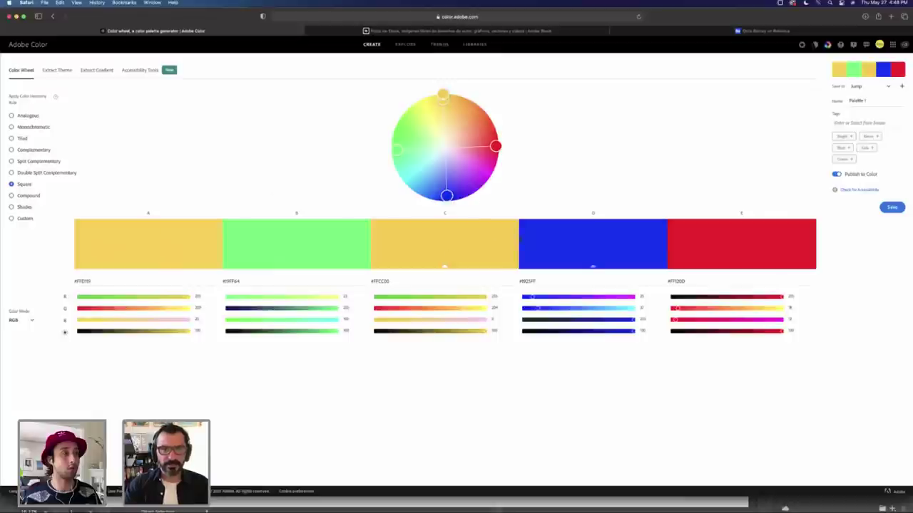
drag(443, 108, 445, 123)
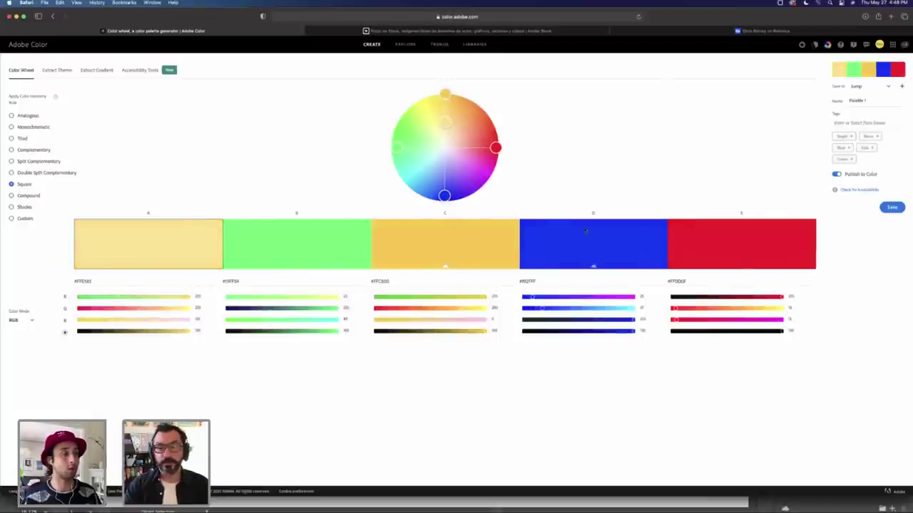
Step: Try compound, shades, square and triad harmonies, rotating the base hue back to yellow
click(27, 195)
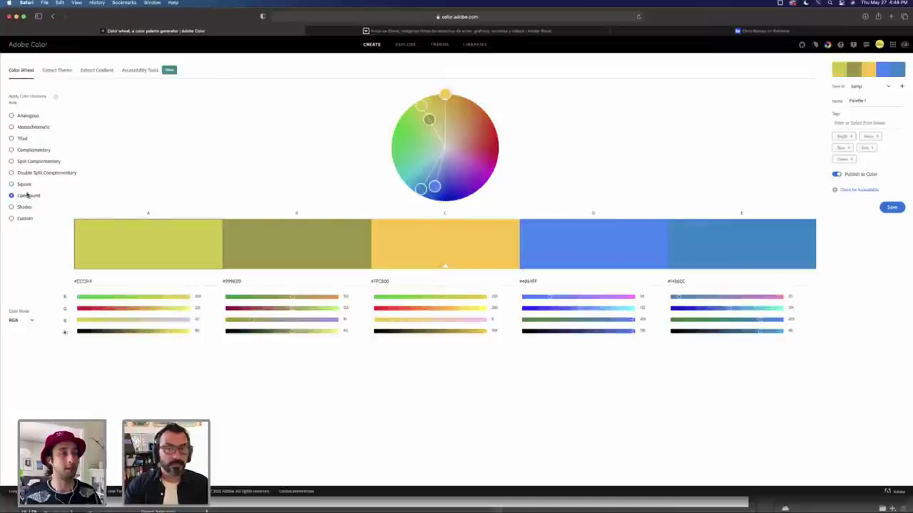
drag(428, 119, 446, 138)
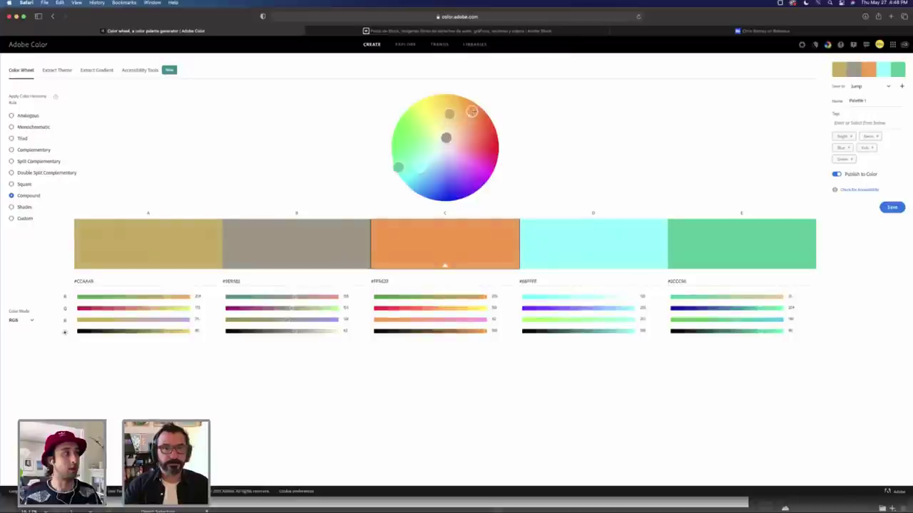
click(19, 206)
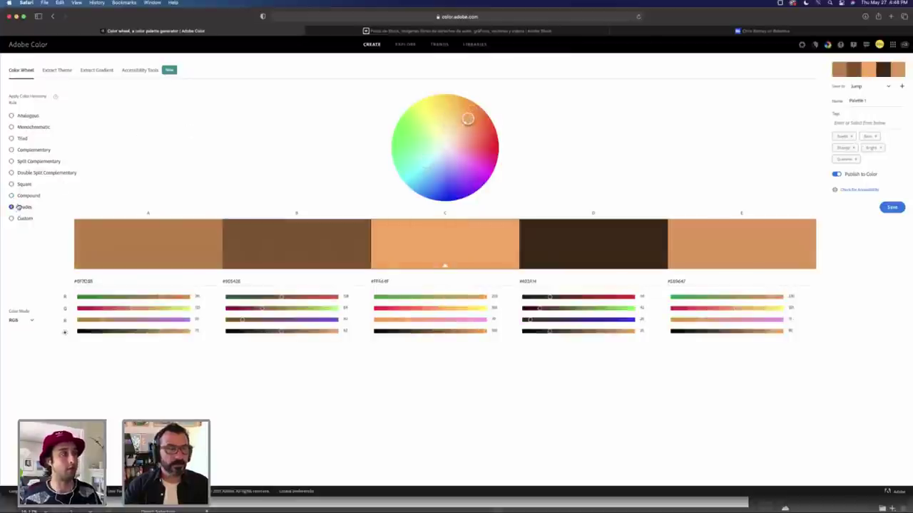
click(21, 185)
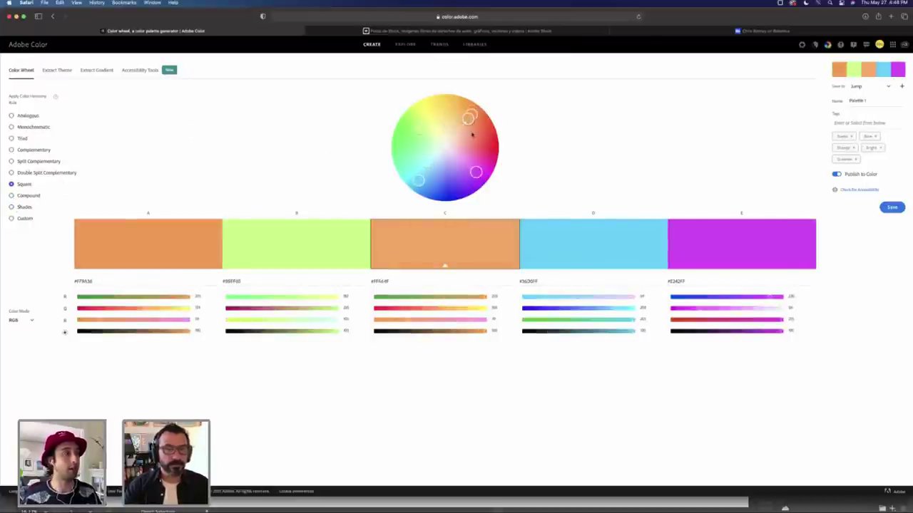
drag(468, 114, 445, 95)
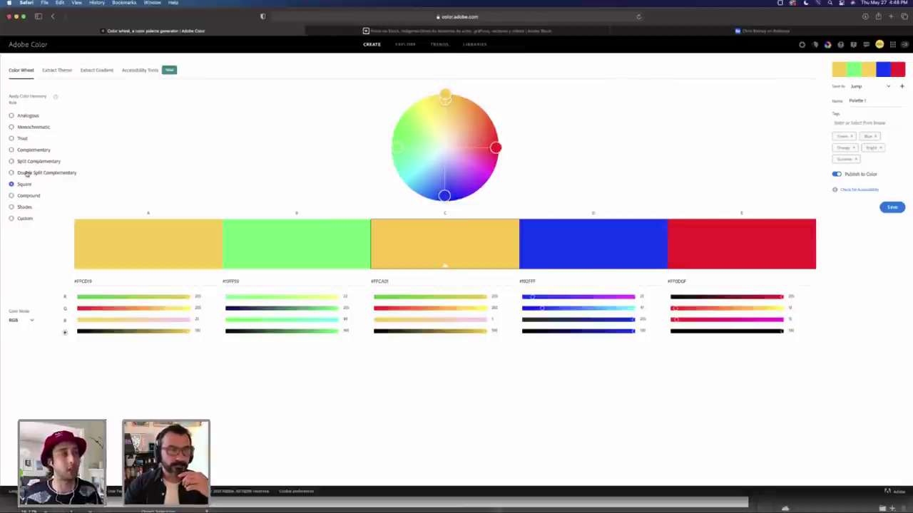
click(22, 139)
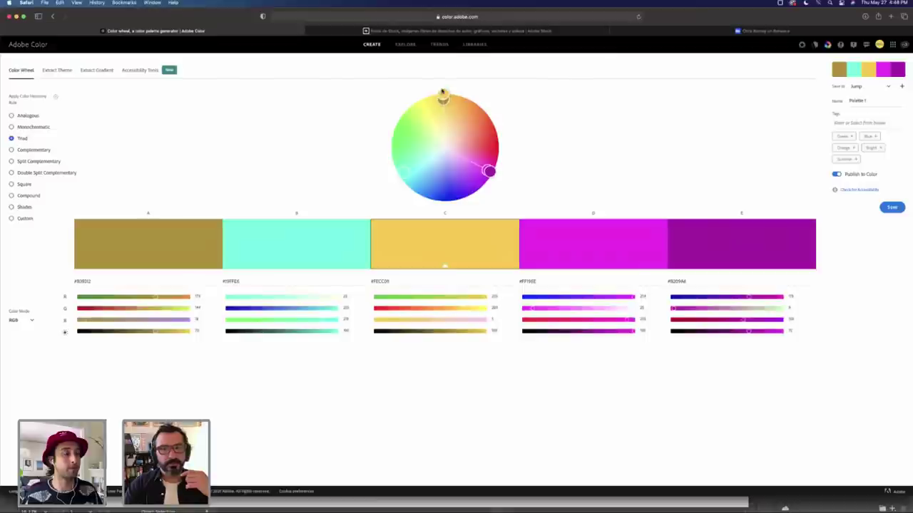
drag(405, 175, 400, 174)
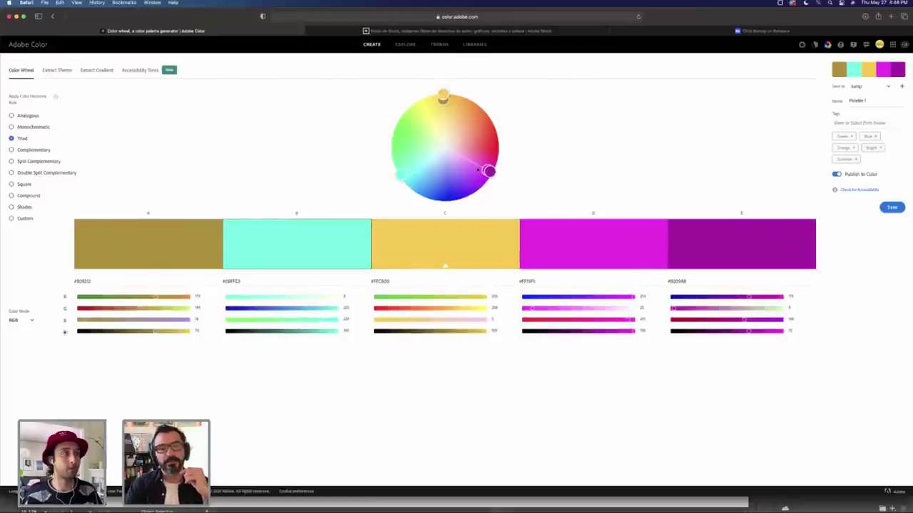
mouse_move(443, 96)
mouse_down()
mouse_move(386, 121)
mouse_move(445, 85)
mouse_up()
Step: Switch to Analogous and spread the palette into cyan, green, red and magenta, lightening each
click(20, 116)
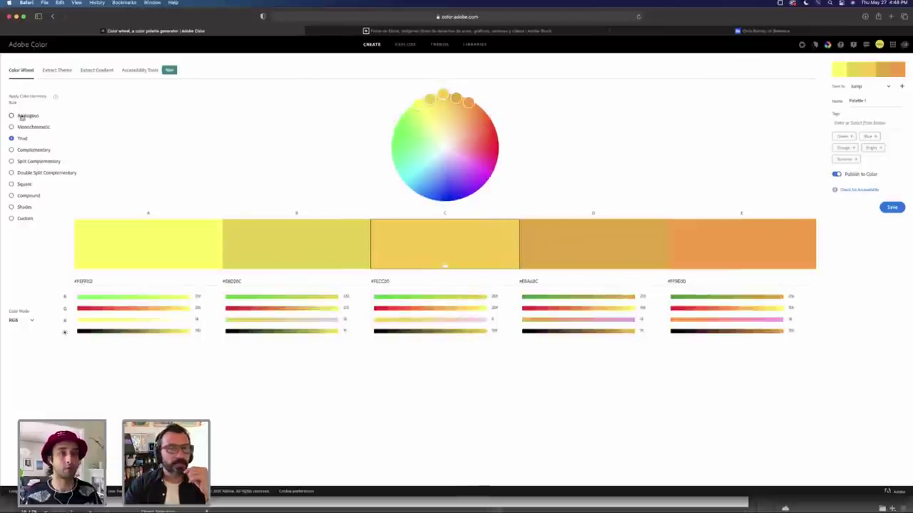
mouse_move(416, 105)
mouse_down()
mouse_move(401, 114)
mouse_move(397, 142)
mouse_move(414, 193)
mouse_up()
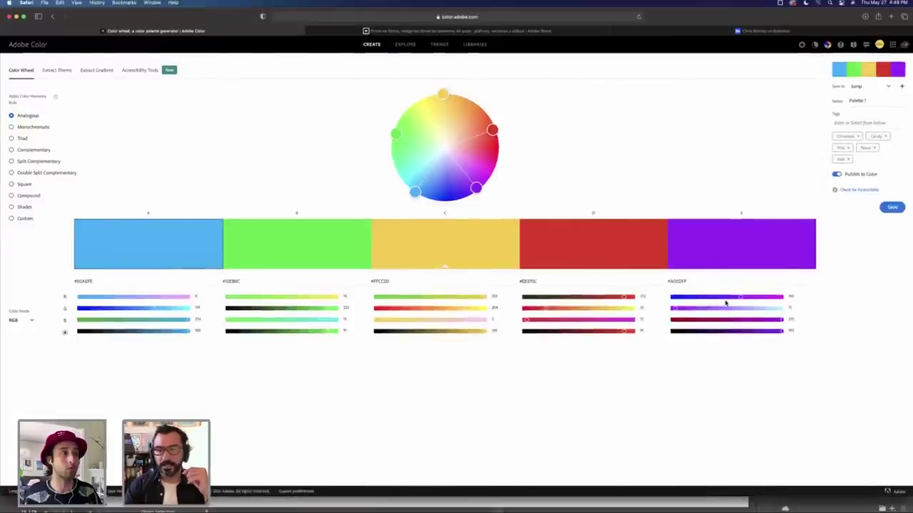
drag(477, 187, 469, 176)
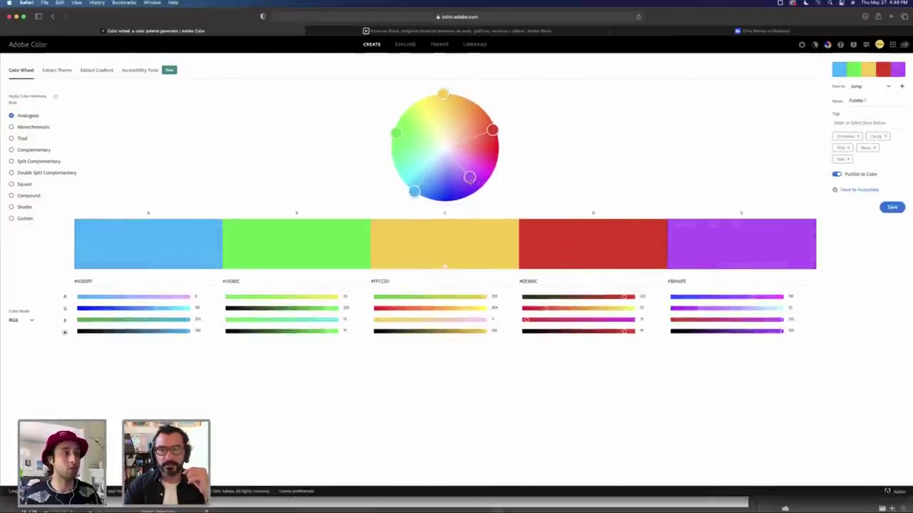
drag(413, 191, 410, 168)
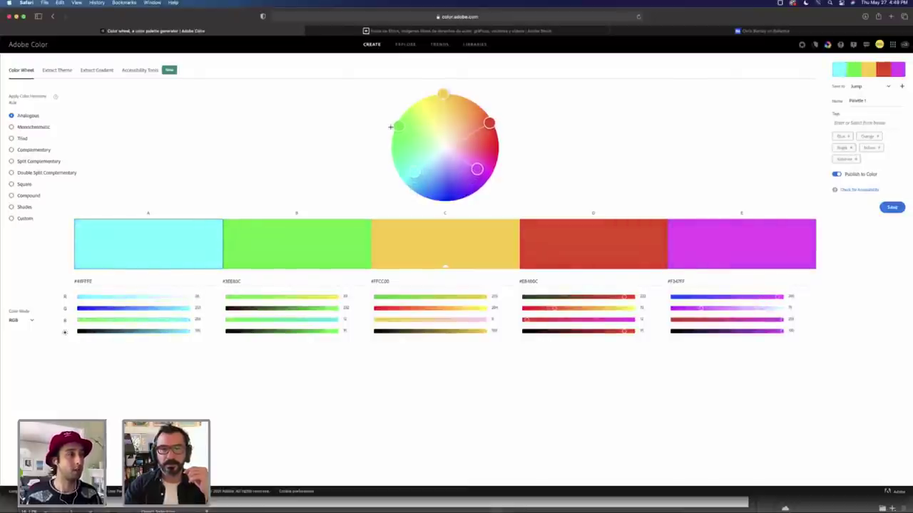
drag(390, 127, 415, 136)
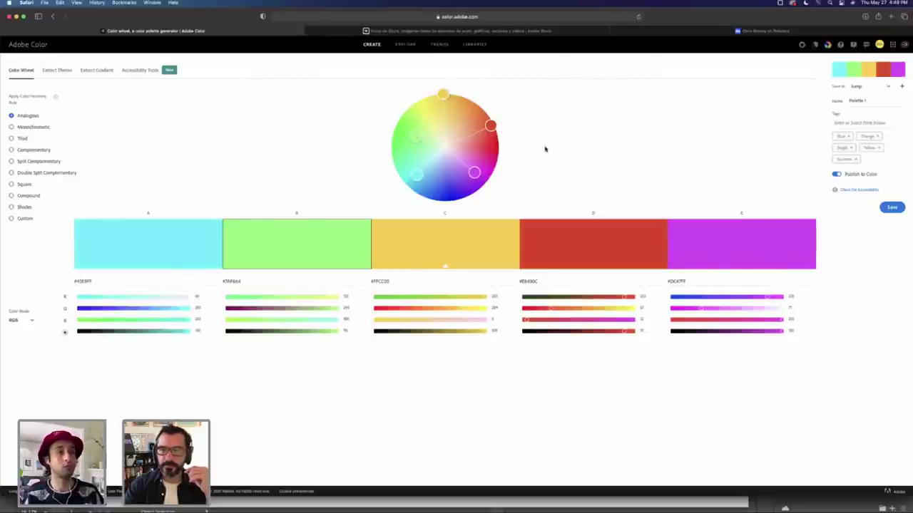
Step: Soften the red swatch to coral and turn the magenta swatch into a deep purple
drag(491, 126, 483, 130)
mouse_move(472, 174)
mouse_down()
mouse_move(466, 167)
mouse_move(492, 201)
mouse_up()
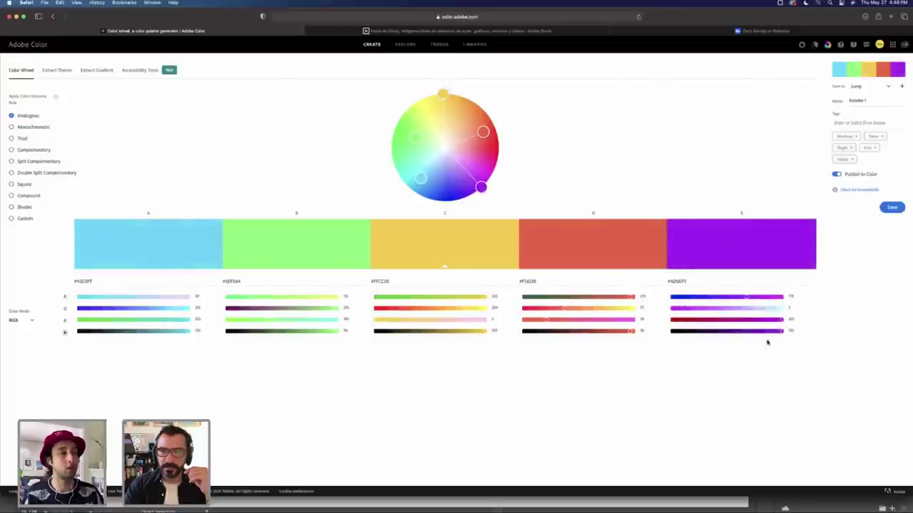
drag(782, 332, 740, 334)
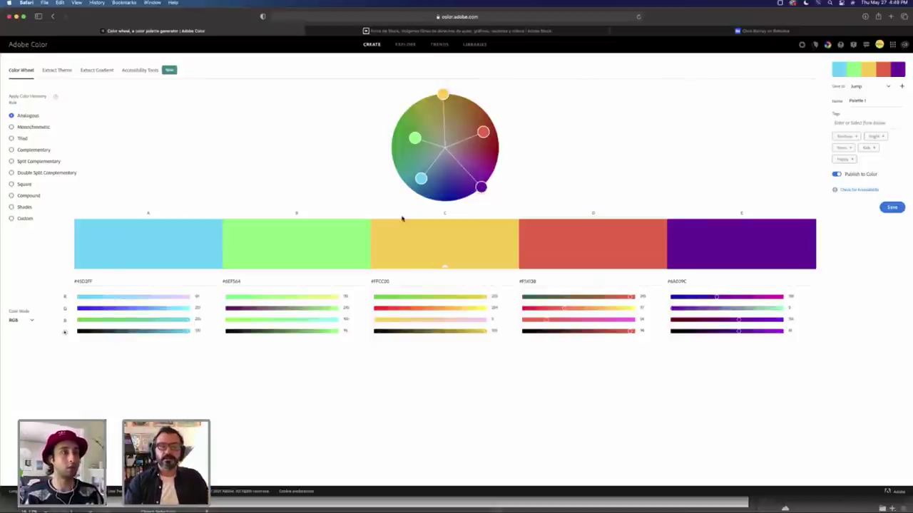
Step: Save the rainbow palette as 'Palette 2' to the Jump library, cancelling the New Library prompt
click(876, 103)
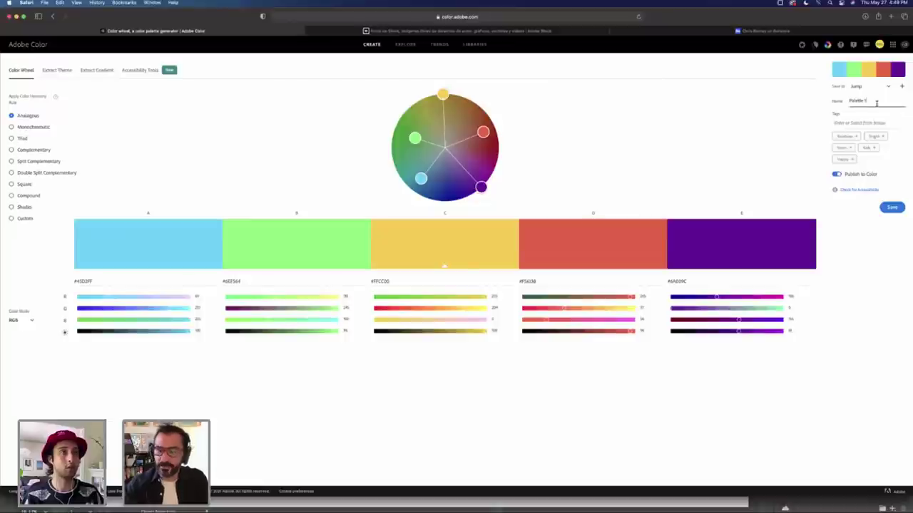
key(super+Tab)
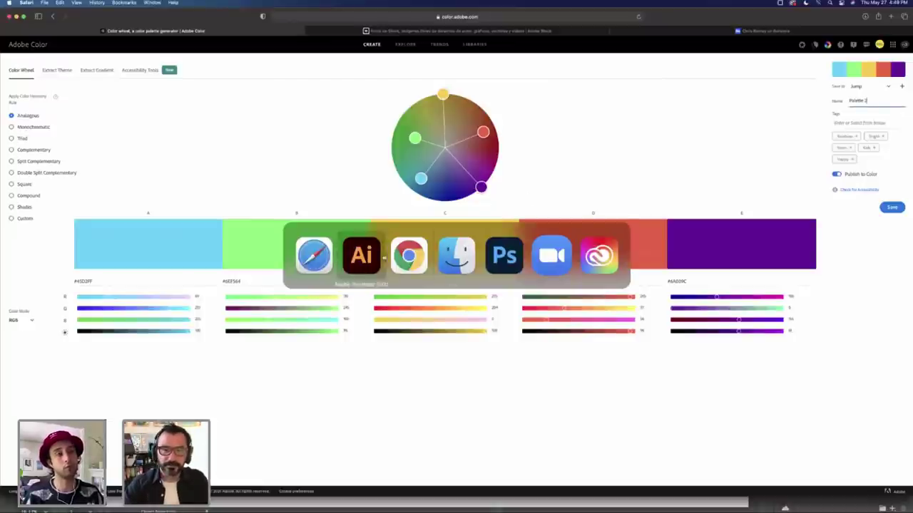
click(361, 255)
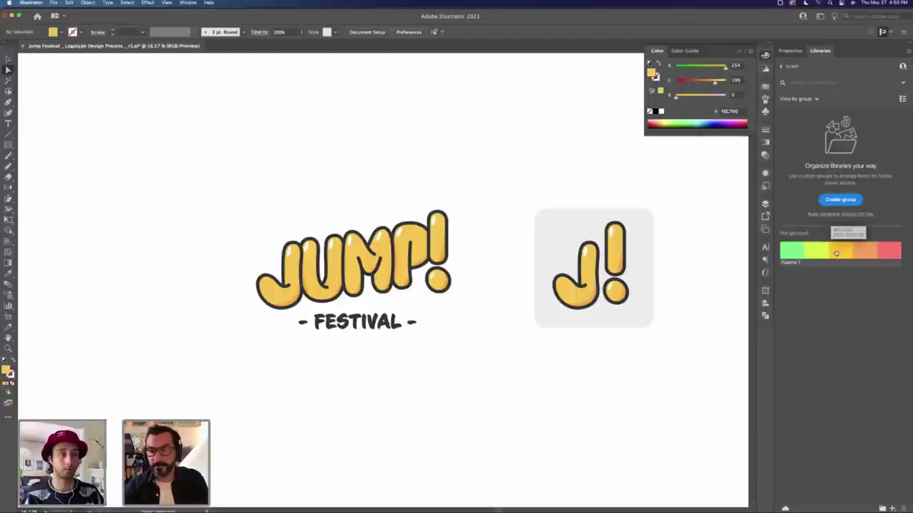
key(super+Tab)
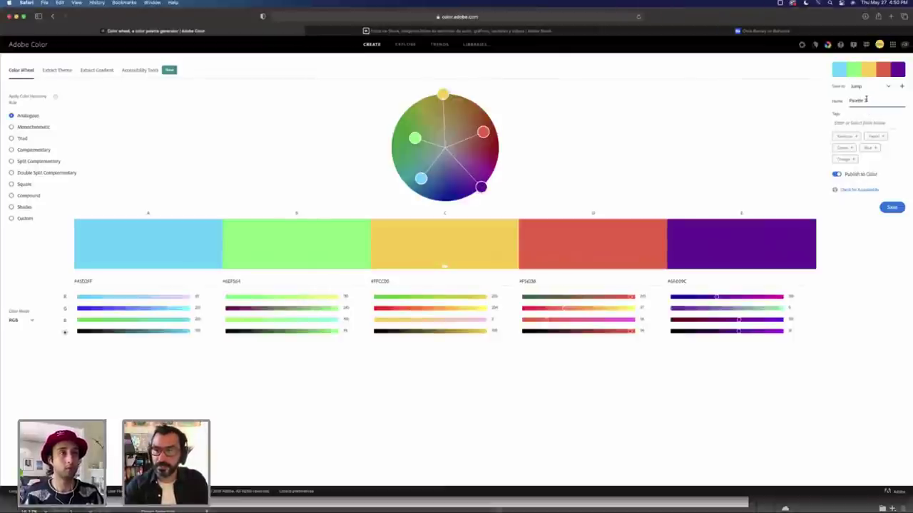
click(887, 86)
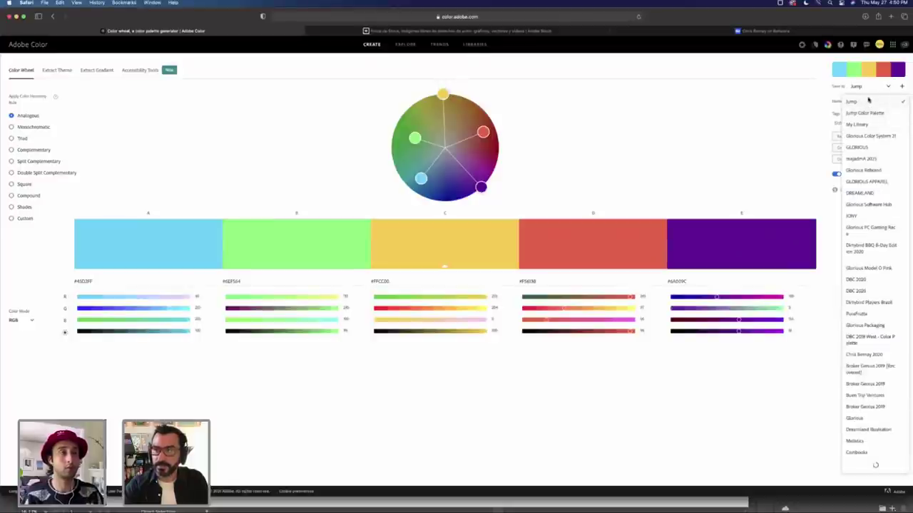
click(873, 96)
click(901, 86)
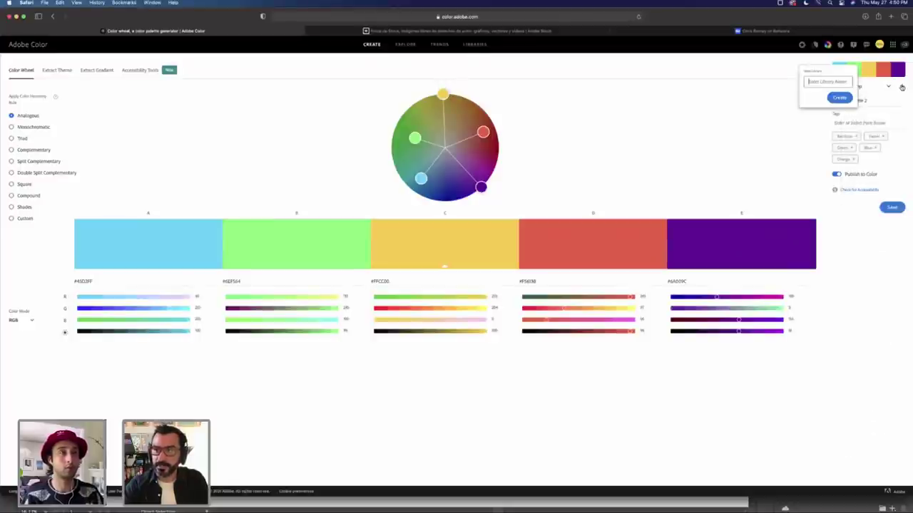
click(871, 239)
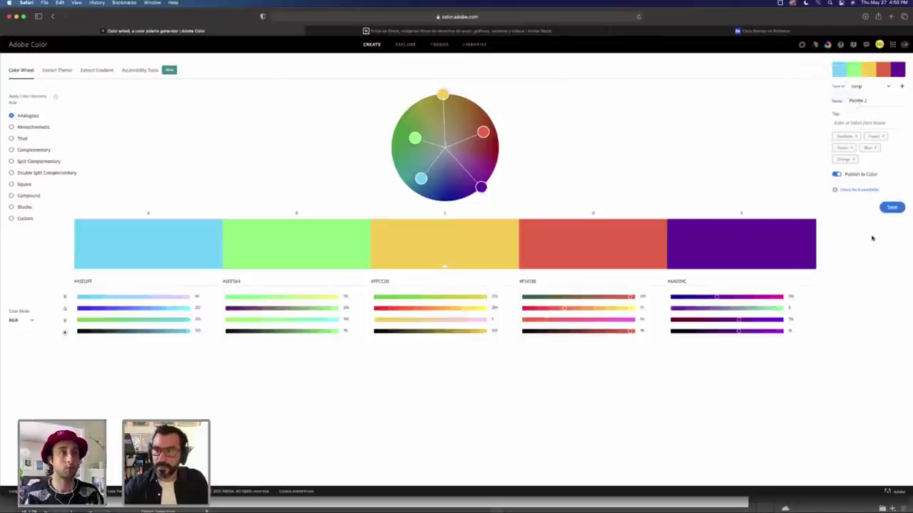
click(898, 208)
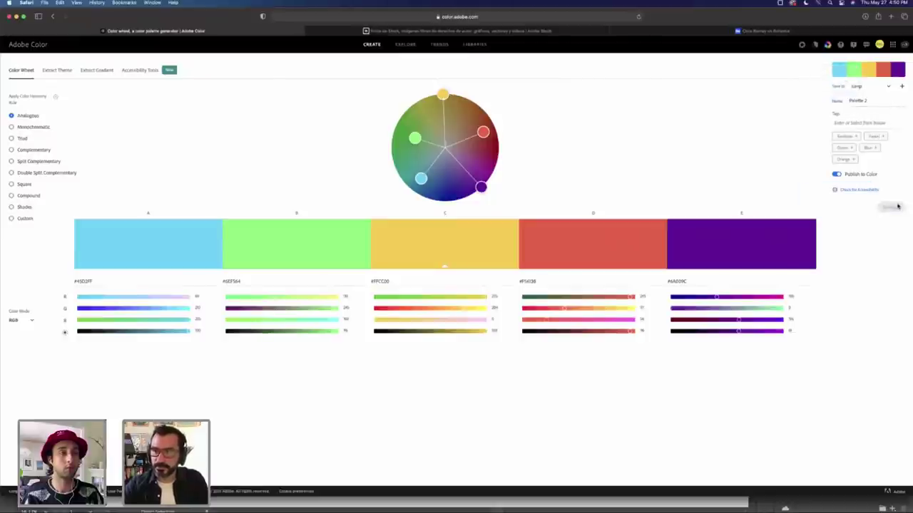
Step: Check Palette 2 beside the logo in the Jump library, zoom out, then switch to Photoshop
key(super+Tab)
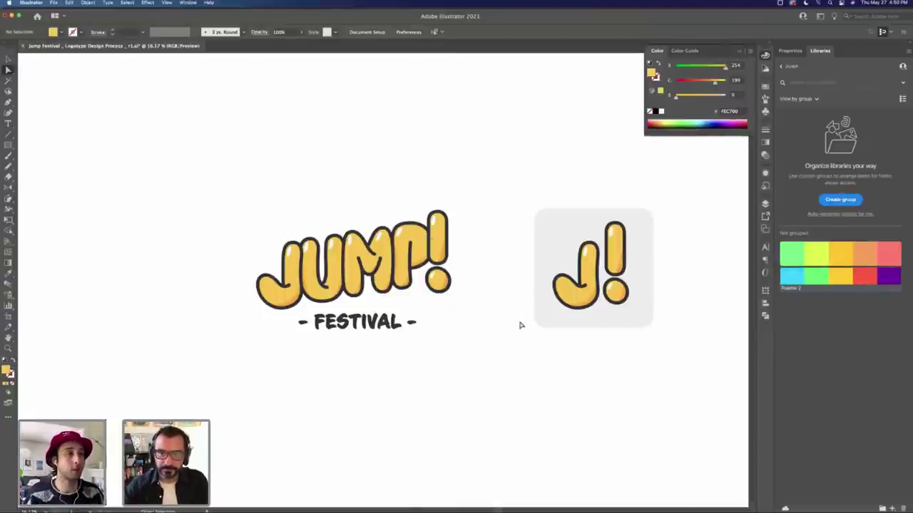
scroll(428, 273, down, 2)
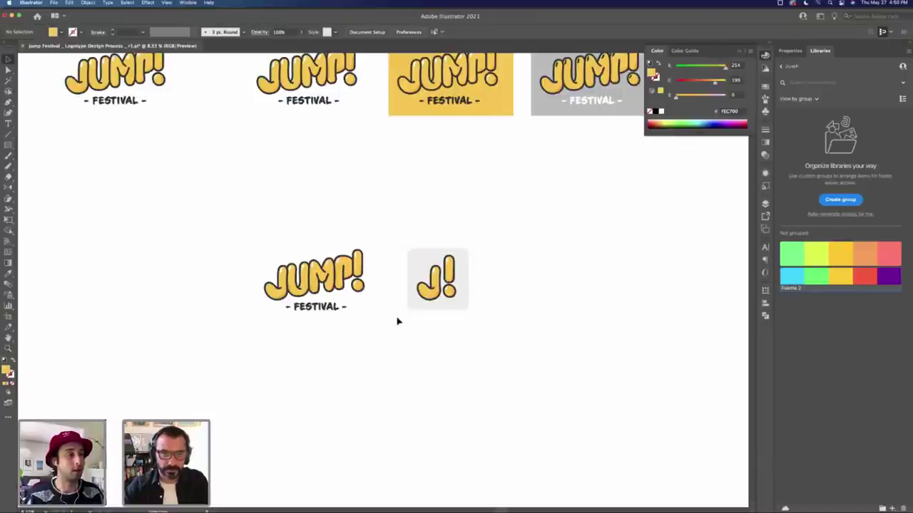
scroll(404, 336, down, 1)
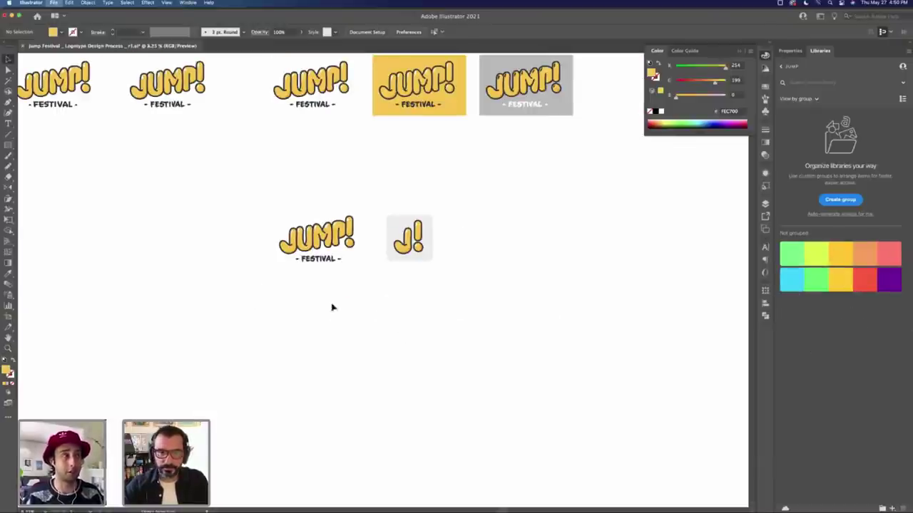
key(super+Tab)
key(super+Tab)
key(super+Tab)
key(super+Tab)
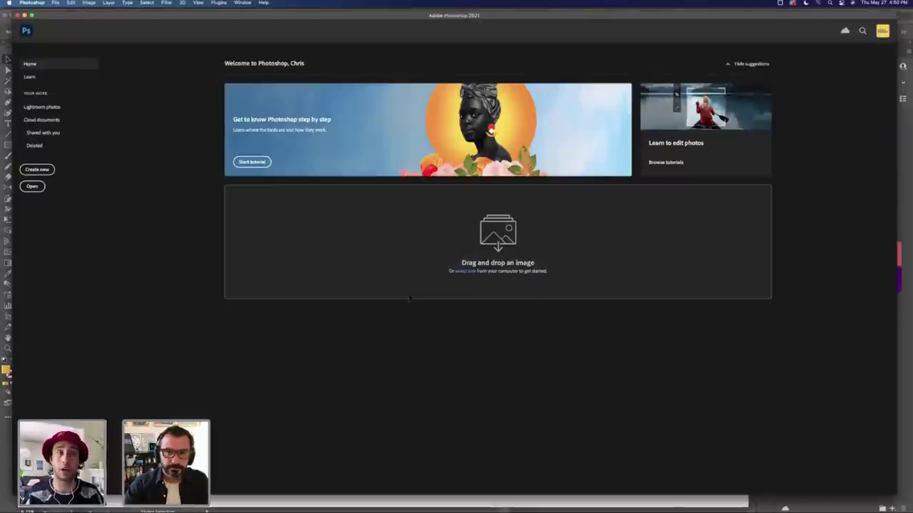
Step: Leave Photoshop's home screen for Illustrator and scroll the view left
key(super+Tab)
scroll(399, 293, left, 5)
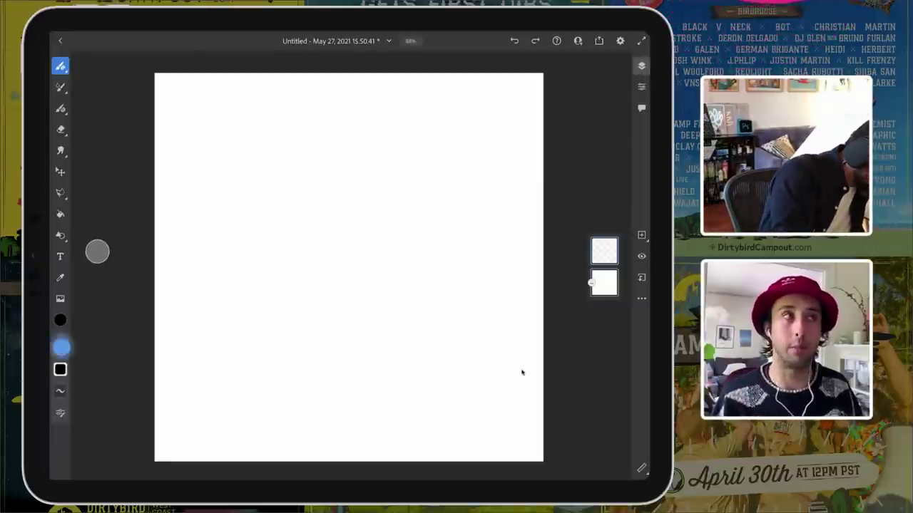
Step: Set the pencil brush size and sketch a tall rectangular poster frame
drag(60, 346, 64, 400)
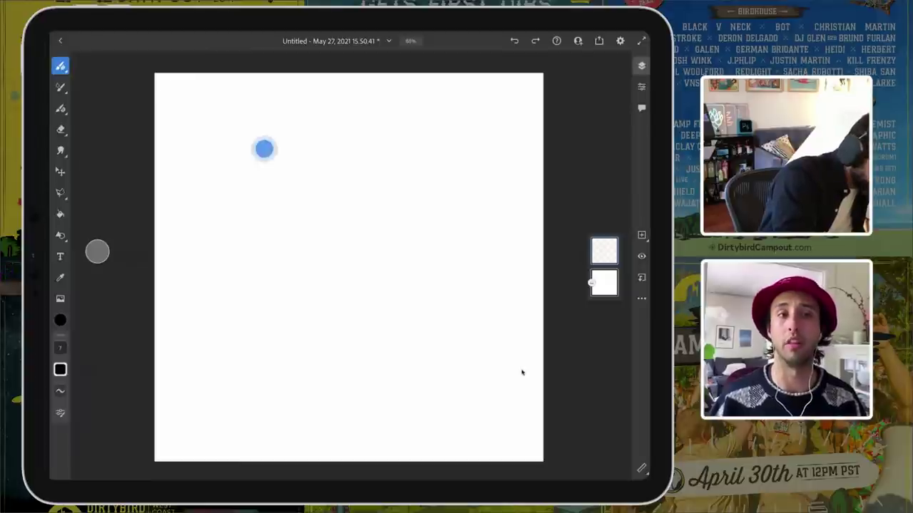
drag(264, 148, 262, 271)
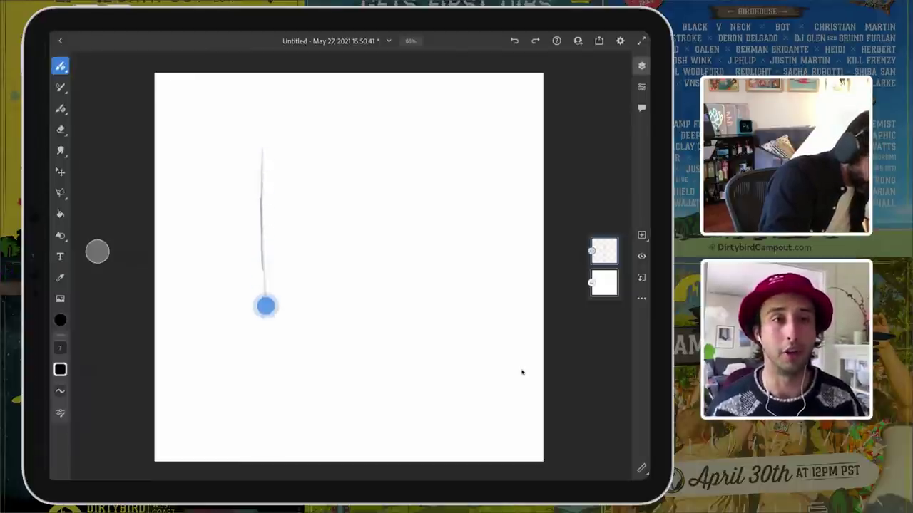
drag(264, 329, 262, 344)
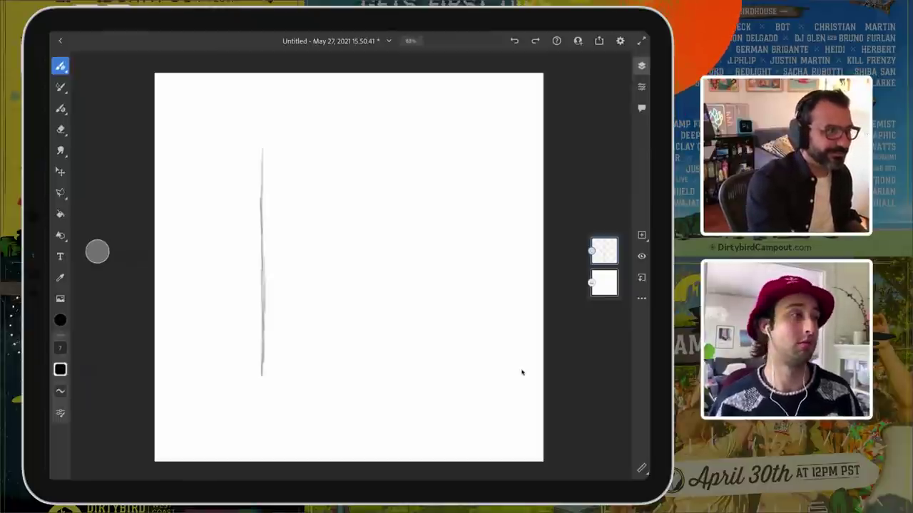
mouse_move(263, 146)
mouse_down()
mouse_move(414, 145)
mouse_move(414, 294)
mouse_up()
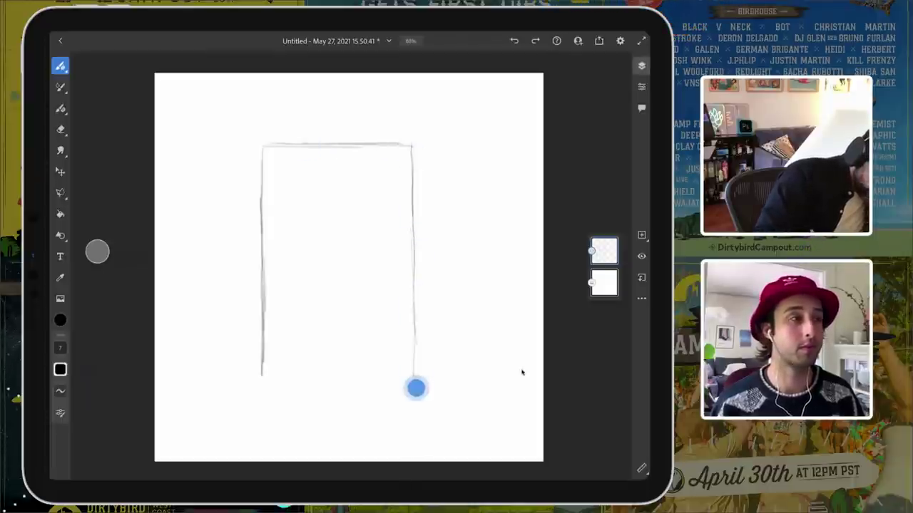
drag(416, 387, 416, 387)
drag(264, 398, 424, 393)
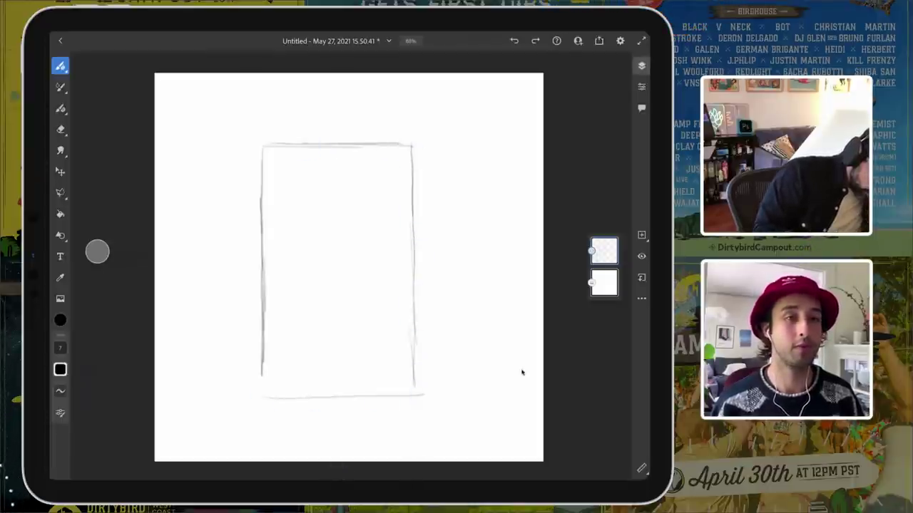
mouse_move(263, 371)
mouse_down()
mouse_move(261, 390)
mouse_move(262, 371)
mouse_up()
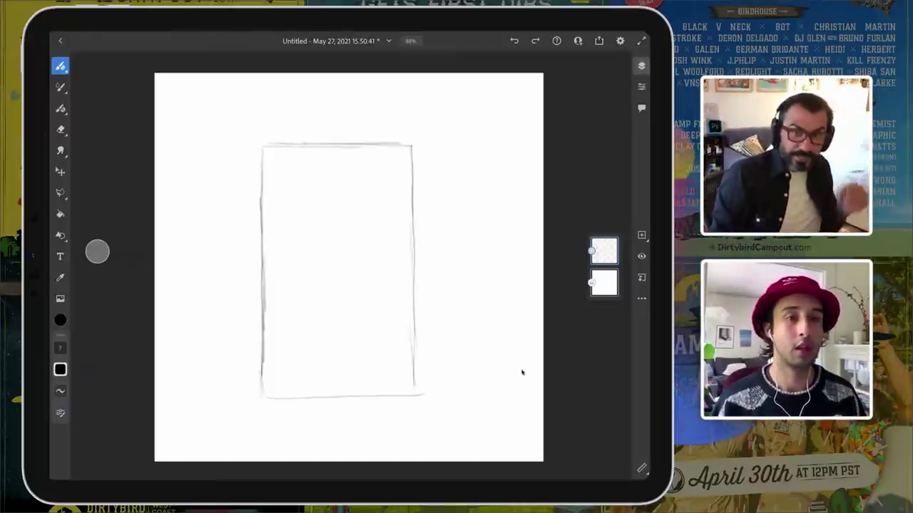
Step: Re-stroke the frame's side edges and begin lettering JUMP at its top, undoing one stroke
drag(411, 152, 418, 395)
mouse_move(262, 154)
mouse_down()
mouse_move(263, 396)
mouse_move(425, 396)
mouse_move(261, 147)
mouse_move(413, 146)
mouse_up()
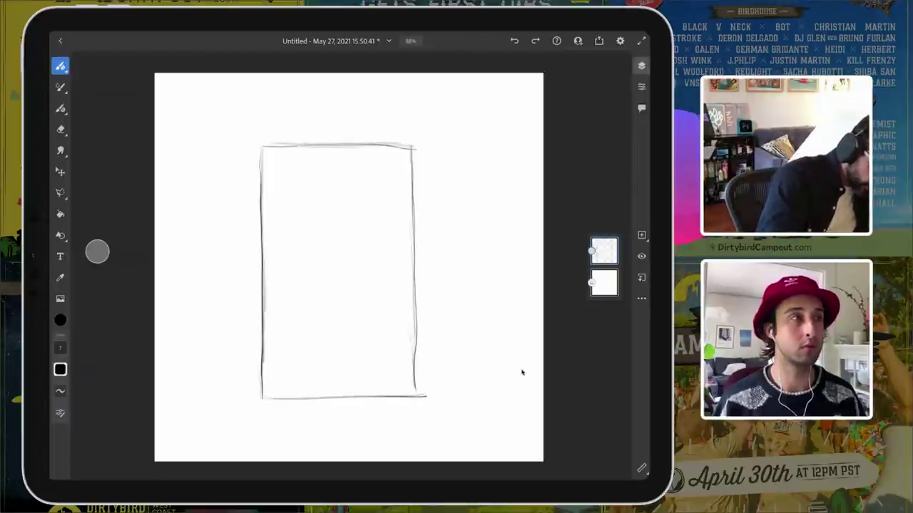
mouse_move(316, 165)
mouse_down()
mouse_move(306, 167)
mouse_move(338, 159)
mouse_move(320, 139)
mouse_move(318, 161)
mouse_move(323, 146)
mouse_move(340, 153)
mouse_up()
click(512, 41)
Step: Add an exclamation mark after JUMP, letter FESTIVAL beneath it, and underline it
scroll(373, 217, up, 5)
click(340, 160)
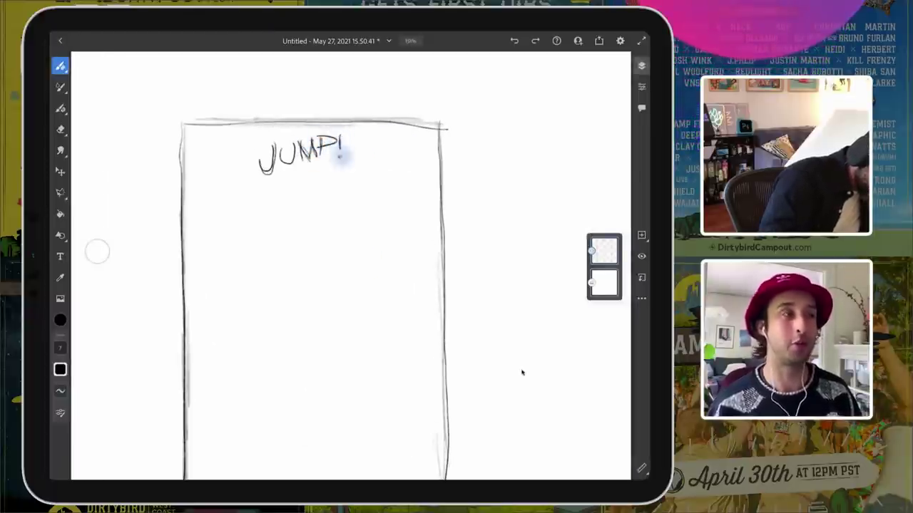
drag(282, 171, 292, 174)
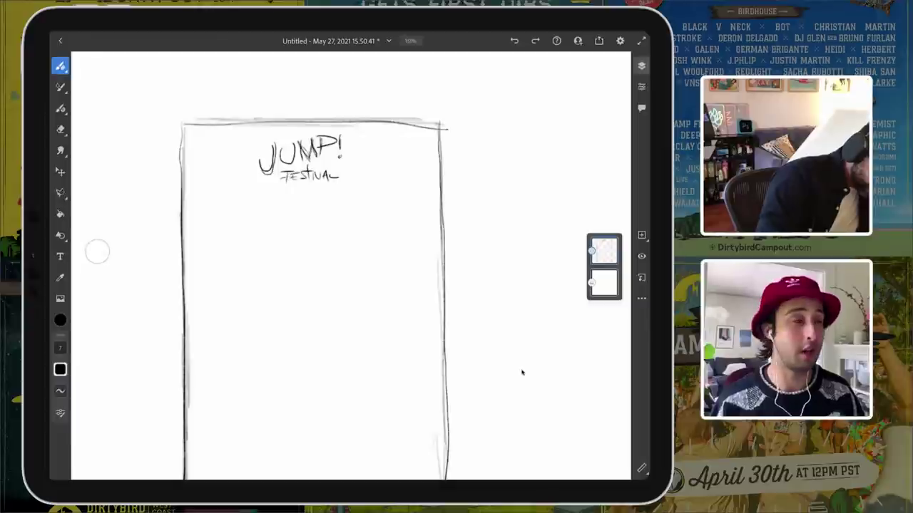
scroll(414, 296, down, 3)
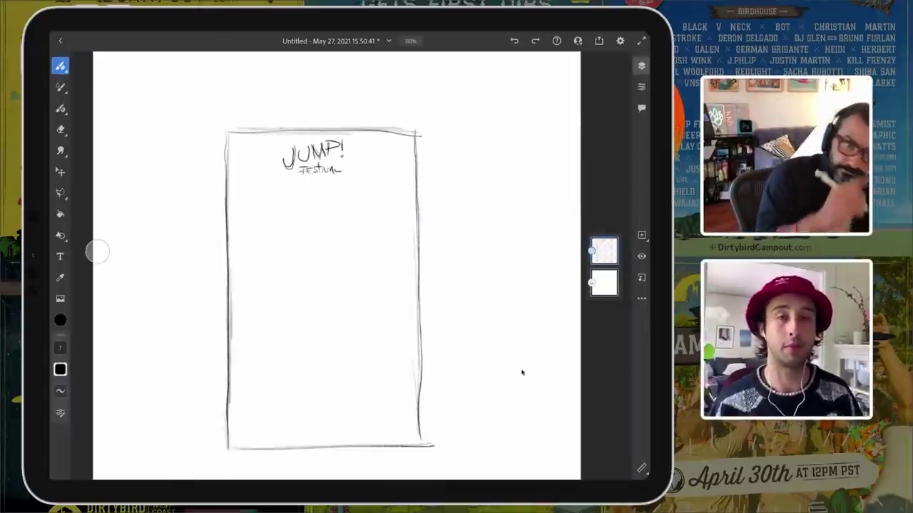
scroll(459, 406, left, 2)
scroll(459, 406, down, 1)
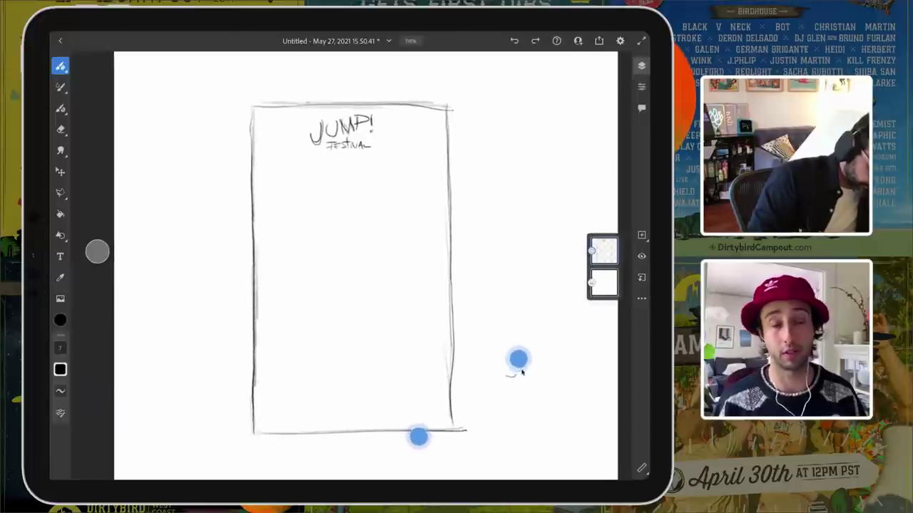
scroll(429, 433, down, 2)
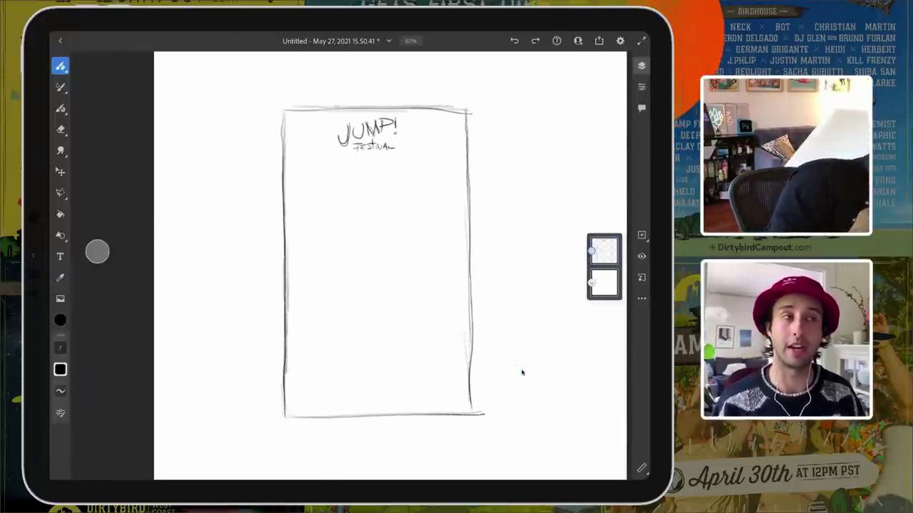
mouse_move(328, 163)
mouse_down()
mouse_move(393, 159)
mouse_move(324, 161)
mouse_up()
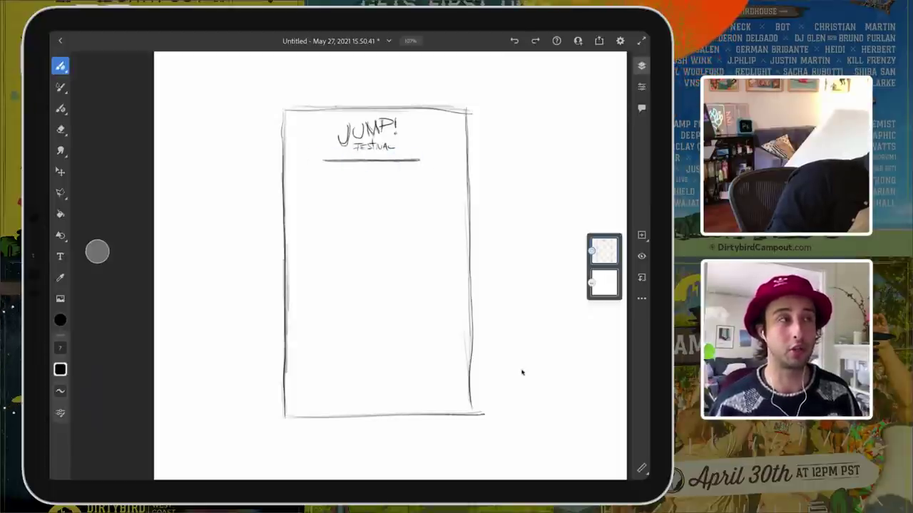
Step: Write the DATE LOCATION note beside the poster and sketch a long hatched bar below
mouse_move(526, 120)
mouse_down()
mouse_move(473, 133)
mouse_move(483, 122)
mouse_move(490, 132)
mouse_up()
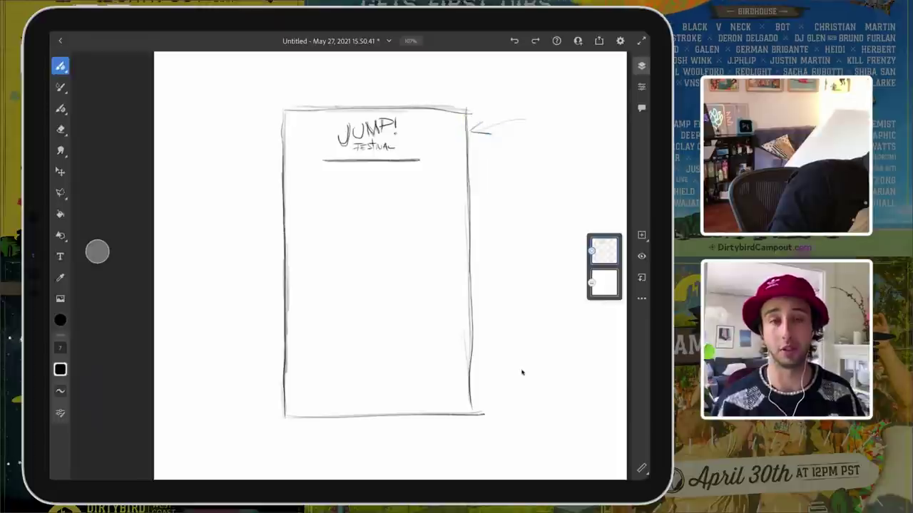
click(515, 41)
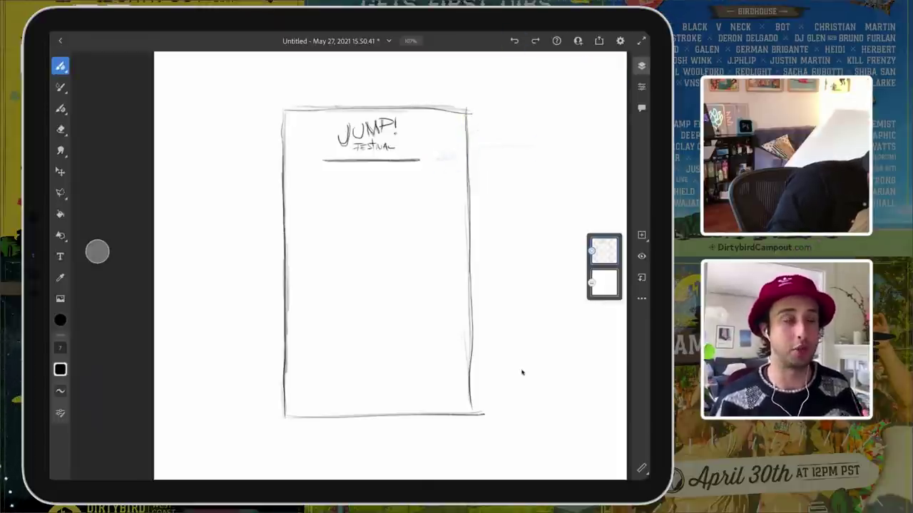
mouse_move(531, 129)
mouse_down()
mouse_move(531, 141)
mouse_move(561, 129)
mouse_move(554, 141)
mouse_move(566, 141)
mouse_move(521, 149)
mouse_move(535, 158)
mouse_move(612, 143)
mouse_up()
key(ctrl+z)
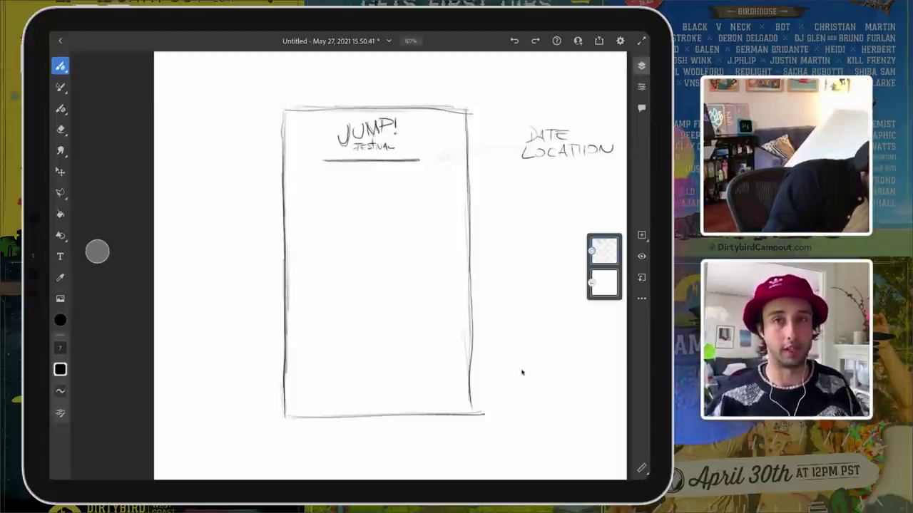
mouse_move(305, 191)
mouse_down()
mouse_move(442, 189)
mouse_move(304, 189)
mouse_move(301, 204)
mouse_move(447, 194)
mouse_up()
mouse_move(303, 192)
mouse_down()
mouse_move(419, 189)
mouse_move(432, 192)
mouse_move(414, 206)
mouse_move(434, 204)
mouse_move(309, 195)
mouse_move(347, 187)
mouse_move(340, 206)
mouse_move(413, 189)
mouse_move(410, 206)
mouse_move(448, 196)
mouse_up()
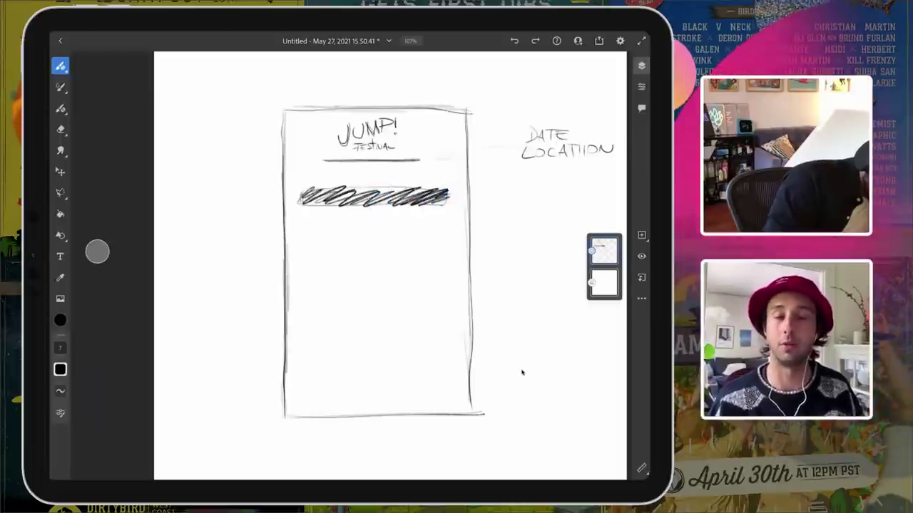
Step: Sketch two small hatched boxes under the bar, undoing the stray long lines
mouse_move(319, 213)
mouse_down()
mouse_move(366, 216)
mouse_move(349, 233)
mouse_move(306, 221)
mouse_up()
mouse_move(373, 214)
mouse_down()
mouse_move(435, 227)
mouse_move(378, 231)
mouse_move(395, 233)
mouse_move(374, 216)
mouse_up()
drag(301, 218, 441, 222)
drag(305, 244, 454, 246)
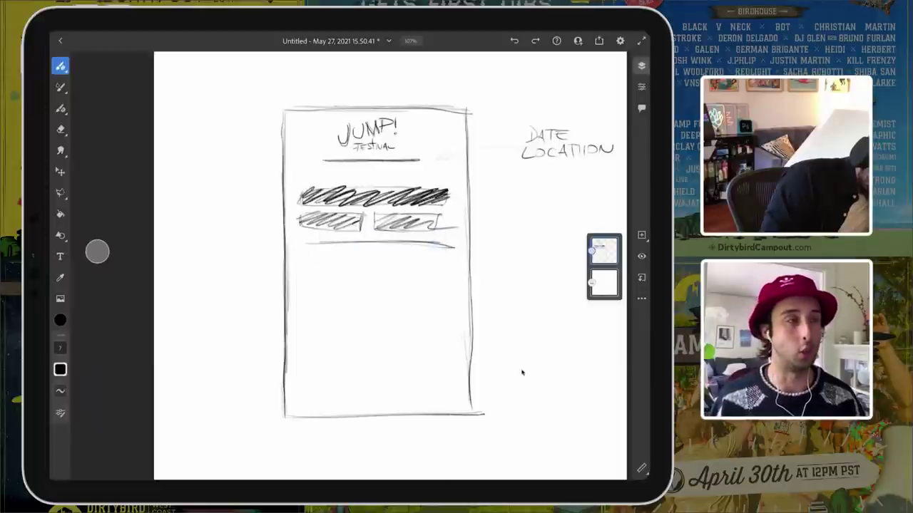
drag(314, 259, 448, 256)
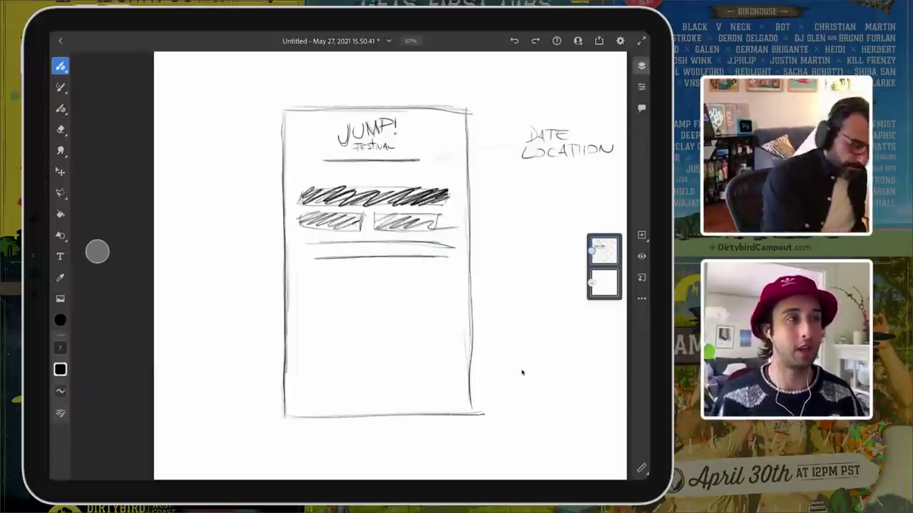
key(ctrl+z)
key(ctrl+z)
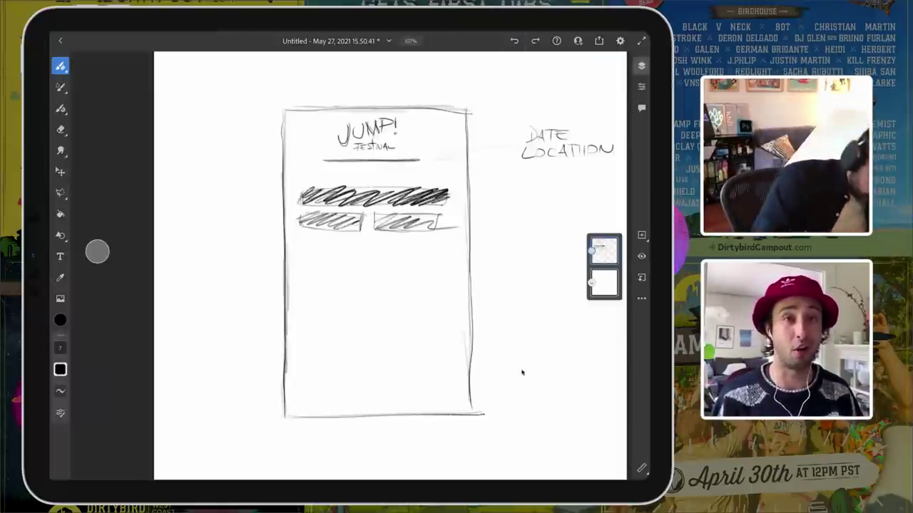
Step: Draw the first rows of lineup text lines under the two boxes
drag(304, 240, 332, 241)
mouse_move(394, 241)
mouse_down()
mouse_move(351, 241)
mouse_move(455, 241)
mouse_up()
mouse_move(308, 255)
mouse_down()
mouse_move(356, 255)
mouse_move(300, 255)
mouse_up()
drag(372, 256, 442, 257)
drag(442, 257, 391, 256)
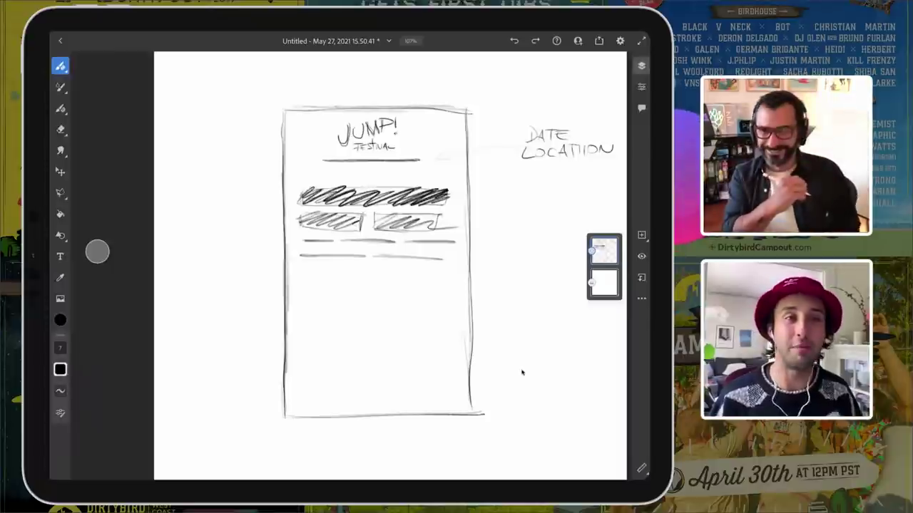
drag(299, 270, 447, 272)
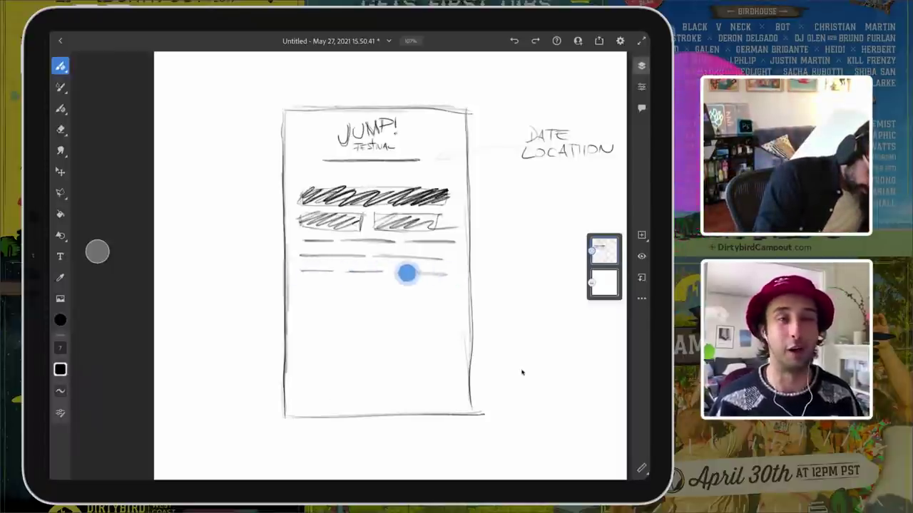
Step: Add further lineup lines lower down and a footer line across the poster bottom
drag(315, 286, 451, 290)
drag(305, 305, 389, 308)
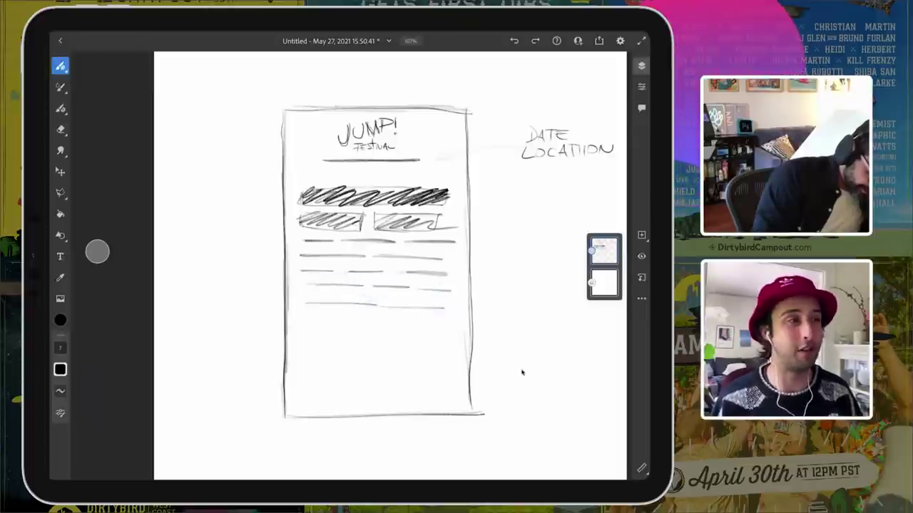
mouse_move(302, 320)
mouse_down()
mouse_move(430, 323)
mouse_move(308, 331)
mouse_move(447, 337)
mouse_up()
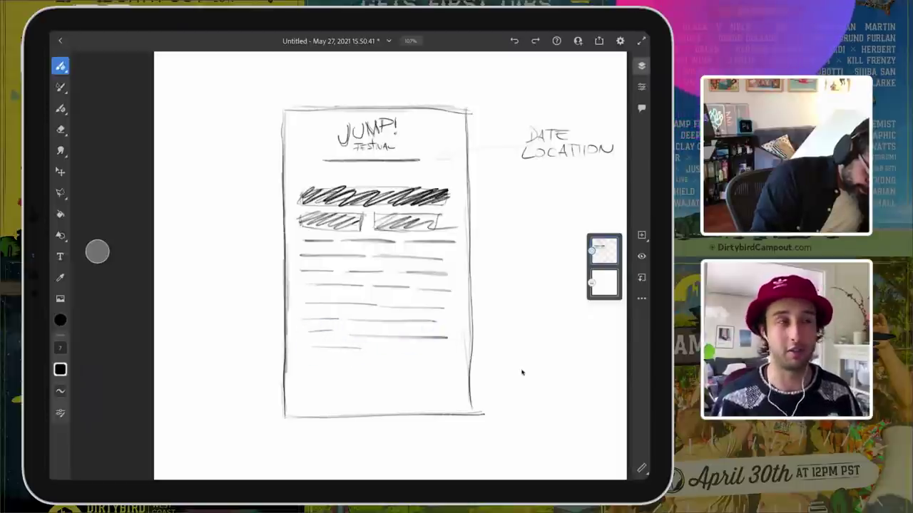
drag(381, 352, 457, 354)
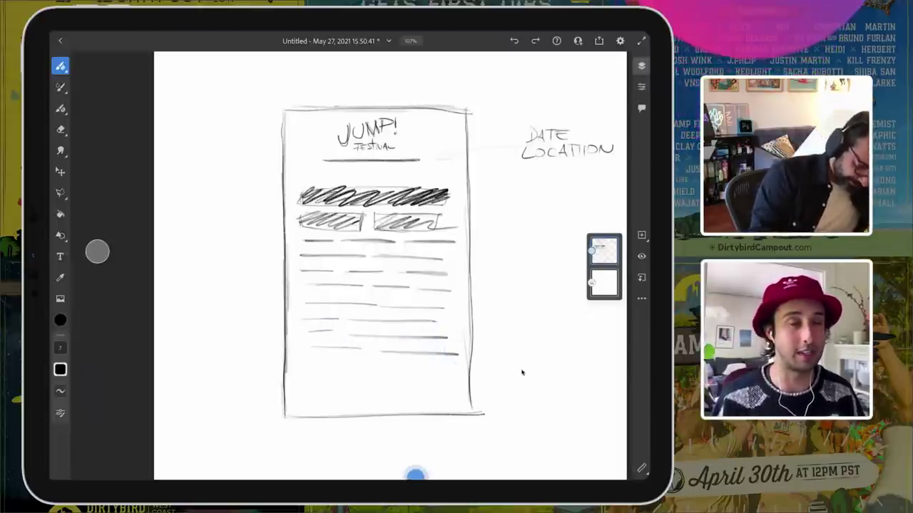
drag(285, 405, 482, 404)
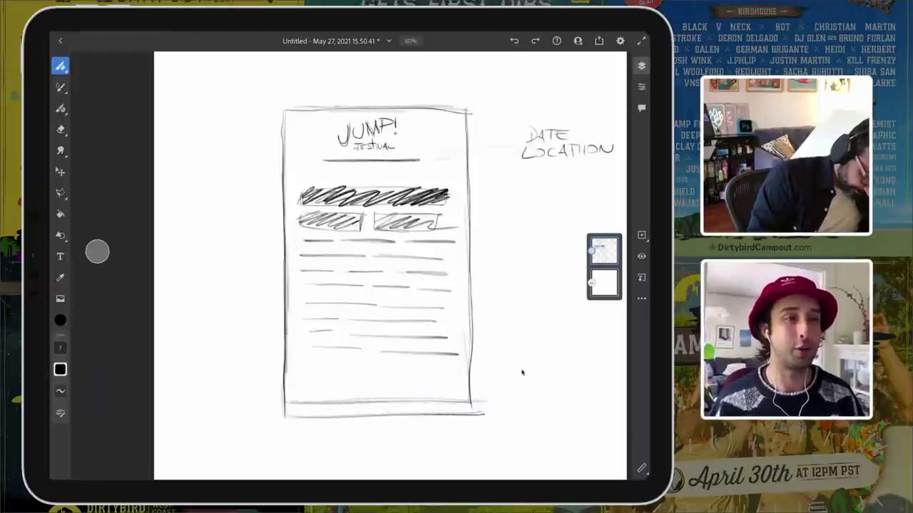
drag(295, 413, 423, 408)
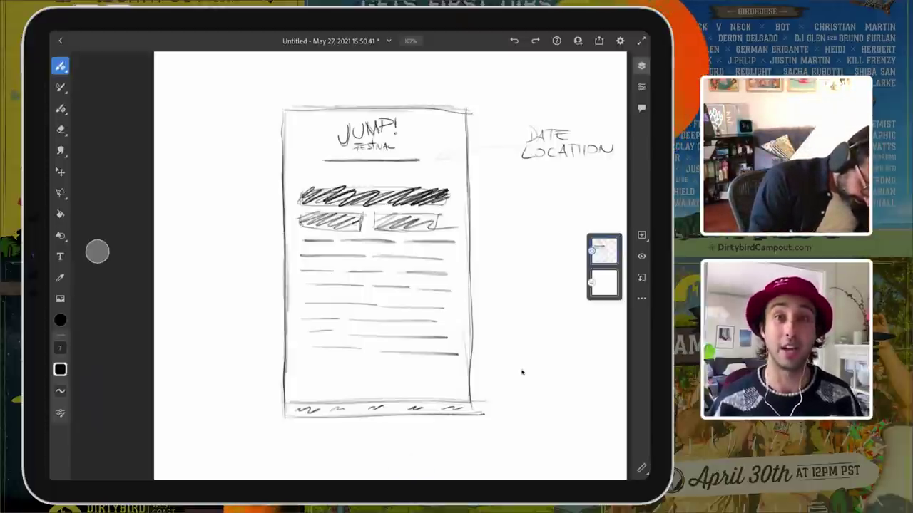
Step: Fill the footer with squiggle logos and a URL line, then label the hatched bar 'Headliners' with an arrow
drag(303, 378, 350, 379)
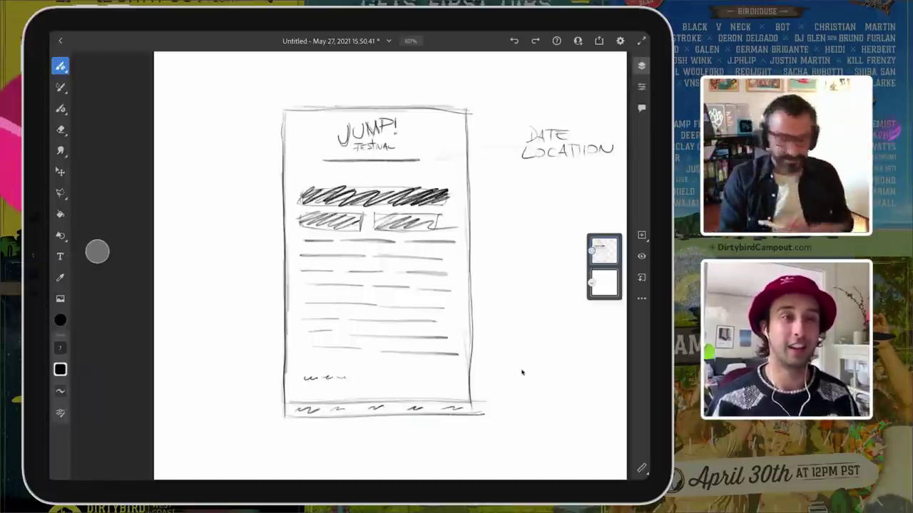
drag(347, 379, 456, 383)
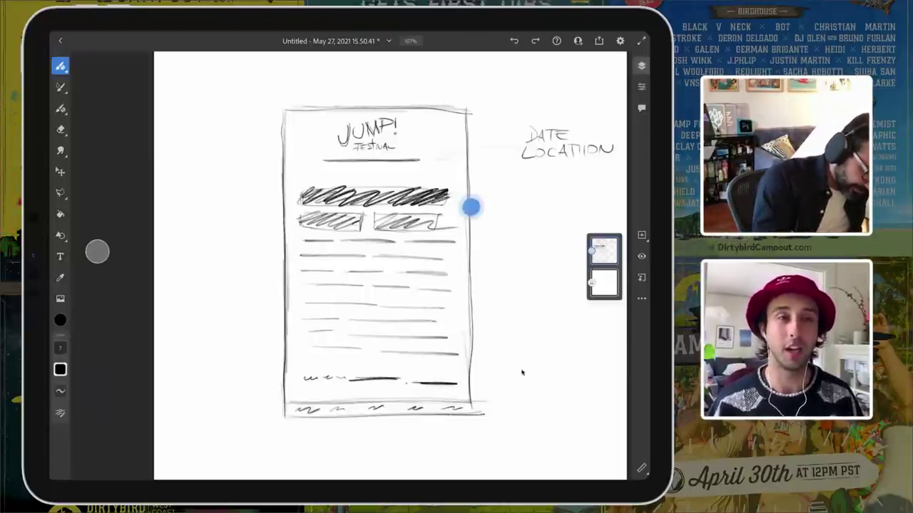
drag(470, 206, 464, 206)
mouse_move(516, 190)
mouse_down()
mouse_move(530, 211)
mouse_move(532, 199)
mouse_move(574, 193)
mouse_move(578, 182)
mouse_move(610, 187)
mouse_up()
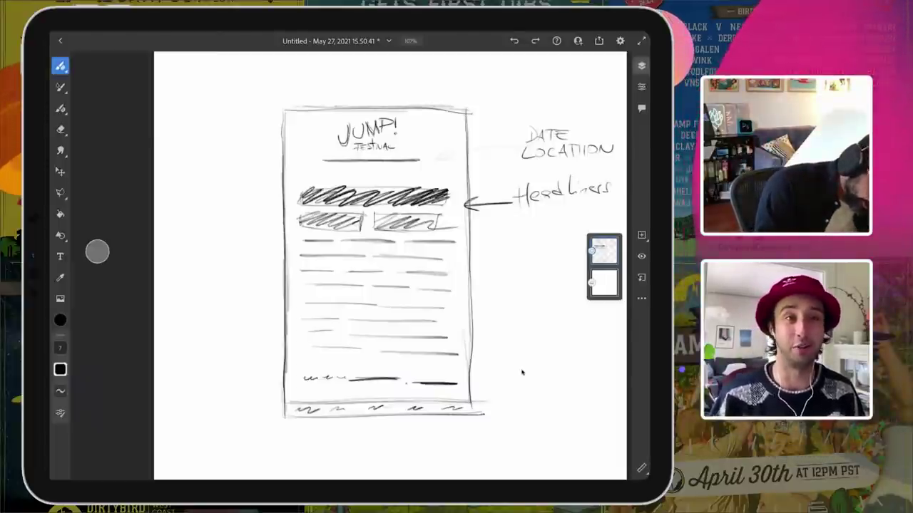
Step: Draw a bracket beside the lineup lines and begin its label, undoing the last letters
mouse_move(477, 242)
mouse_down()
mouse_move(479, 362)
mouse_move(453, 359)
mouse_up()
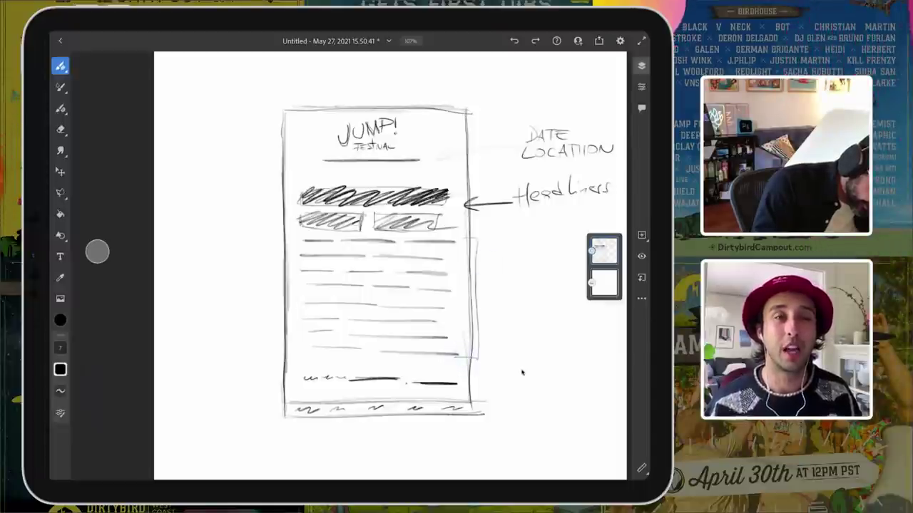
drag(485, 265, 519, 265)
key(ctrl+z)
key(ctrl+z)
key(ctrl+z)
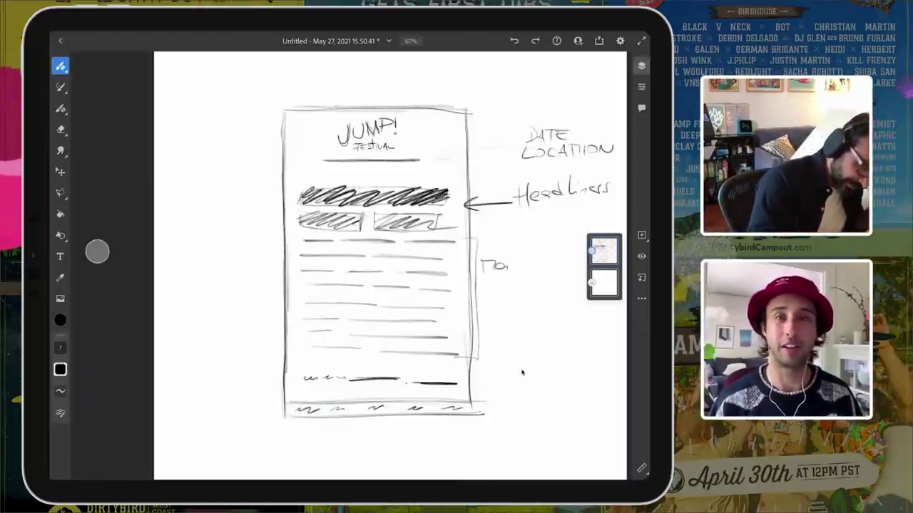
Step: Label the bracket 'Main Lineup' and add arrowed 'URL' and 'SPONSORS' notes at the footer
mouse_move(507, 267)
mouse_down()
mouse_move(487, 283)
mouse_move(495, 294)
mouse_move(496, 283)
mouse_move(507, 293)
mouse_move(537, 284)
mouse_up()
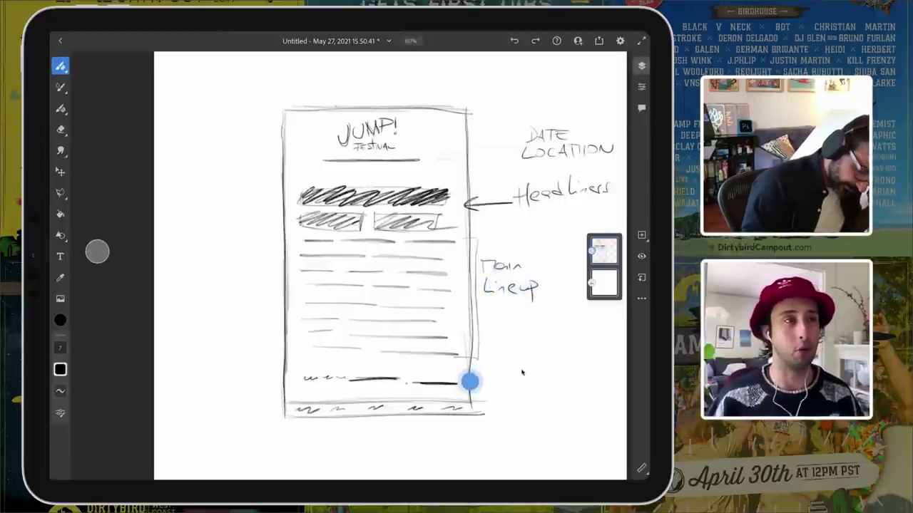
mouse_move(470, 381)
mouse_down()
mouse_move(517, 374)
mouse_move(542, 370)
mouse_up()
click(510, 372)
drag(477, 409, 590, 403)
click(484, 408)
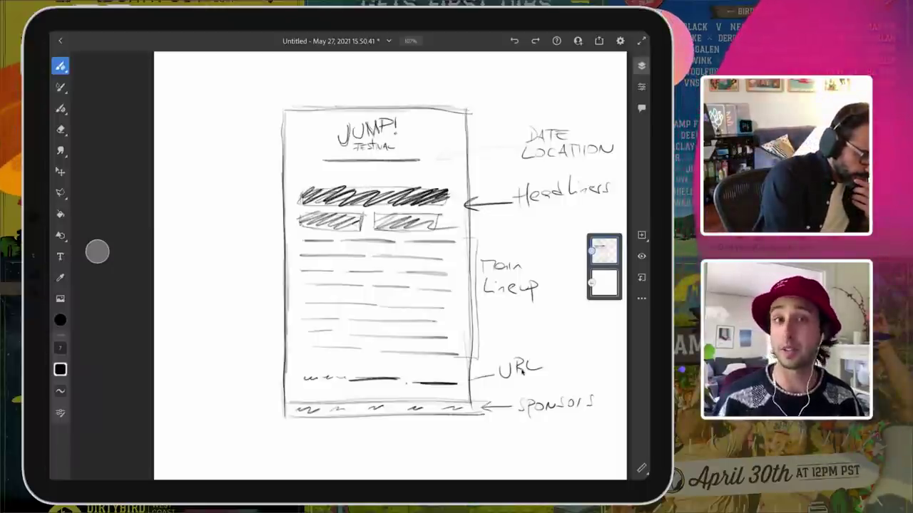
click(599, 40)
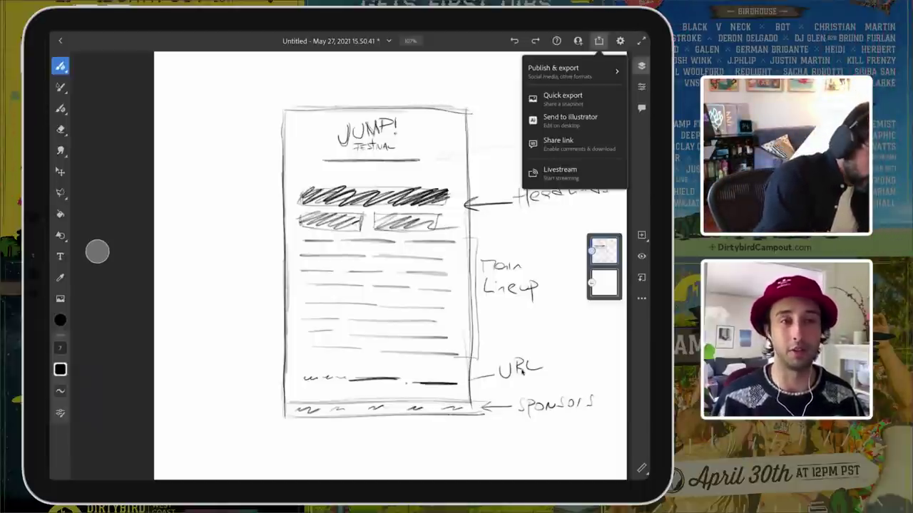
Step: Export the sketch as a PNG, print it as a colour A4 page, and return to the canvas
click(606, 69)
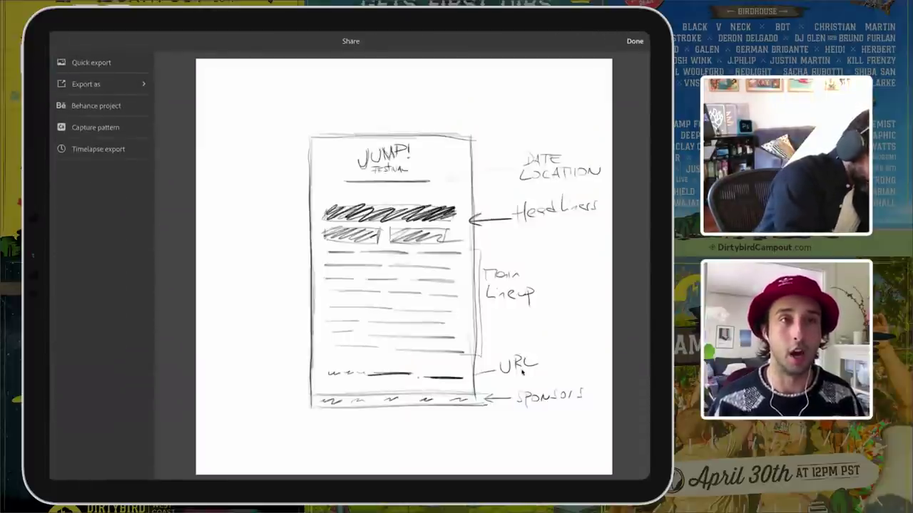
click(124, 81)
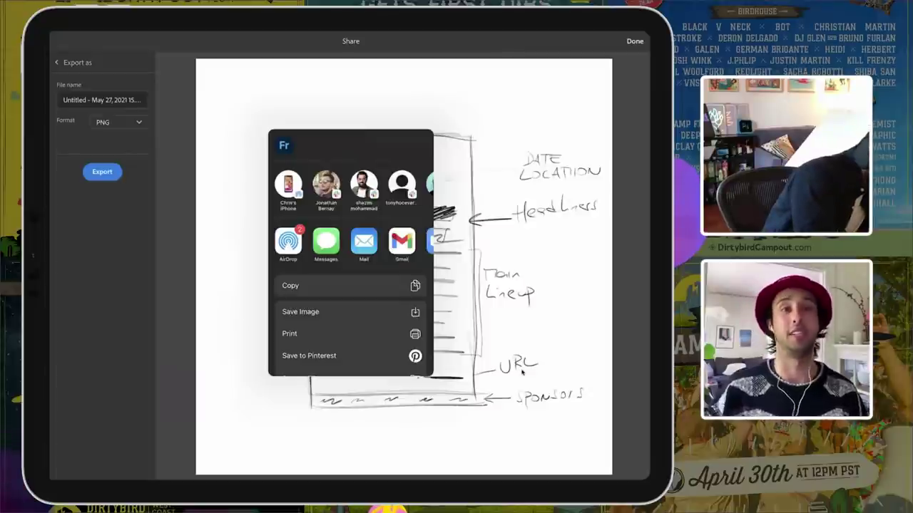
click(106, 172)
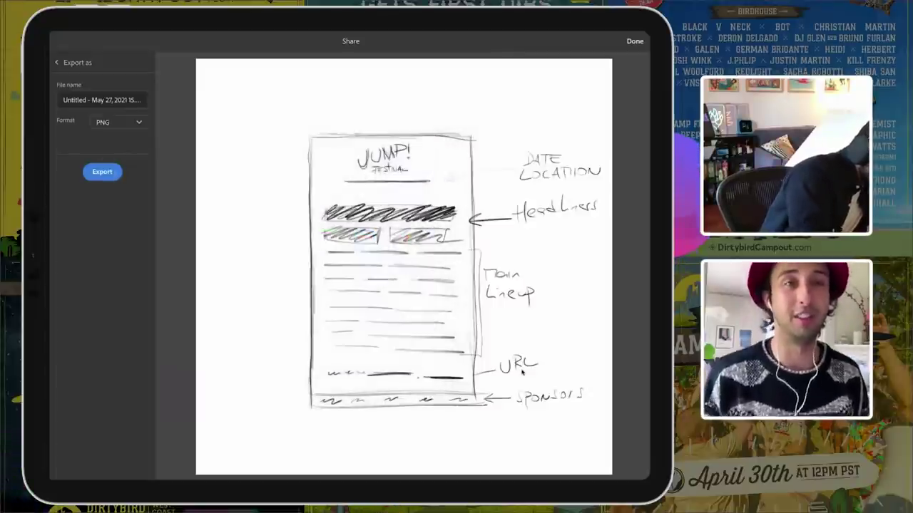
click(102, 171)
scroll(367, 235, down, 3)
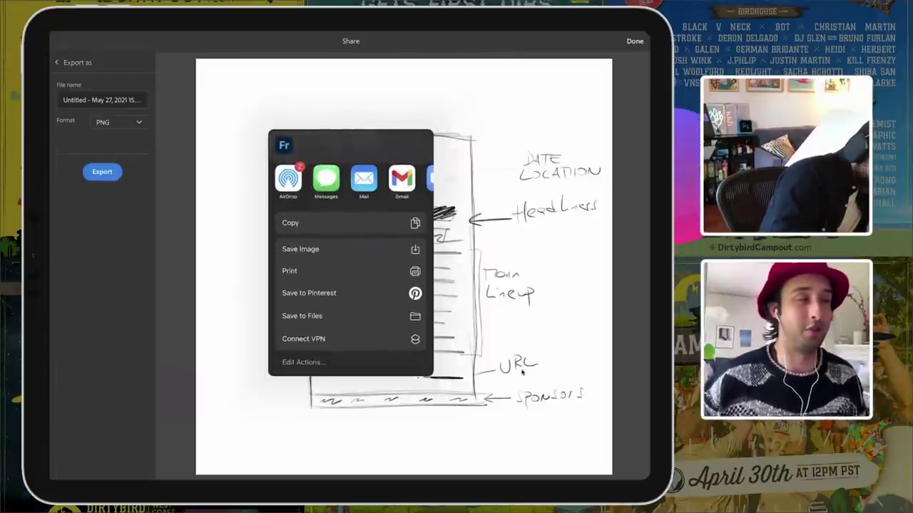
click(361, 272)
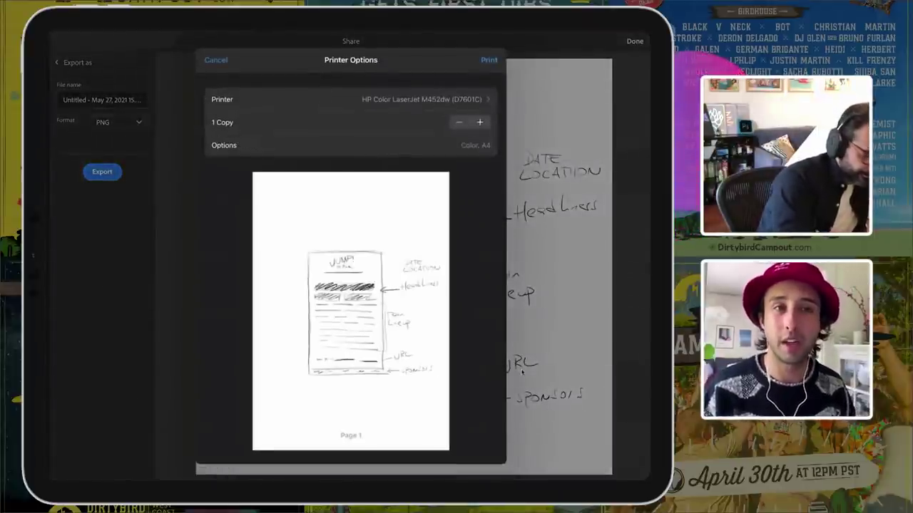
click(491, 60)
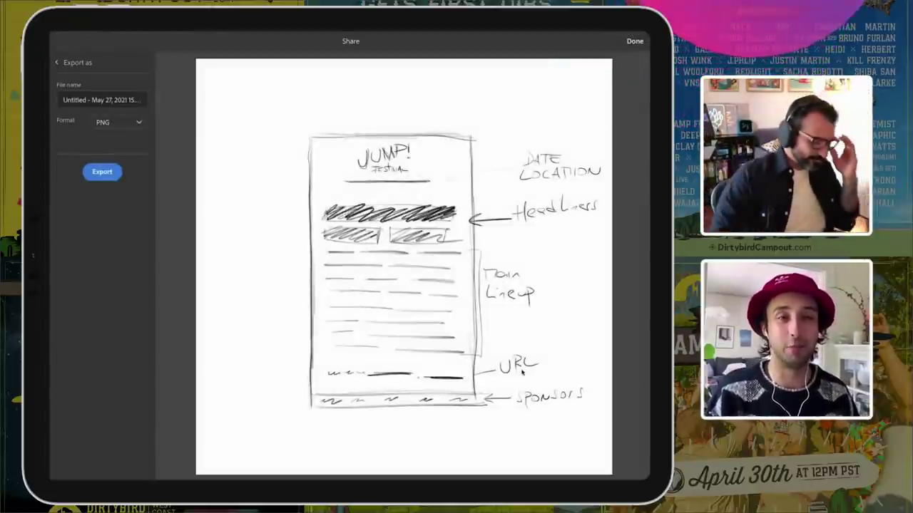
click(635, 40)
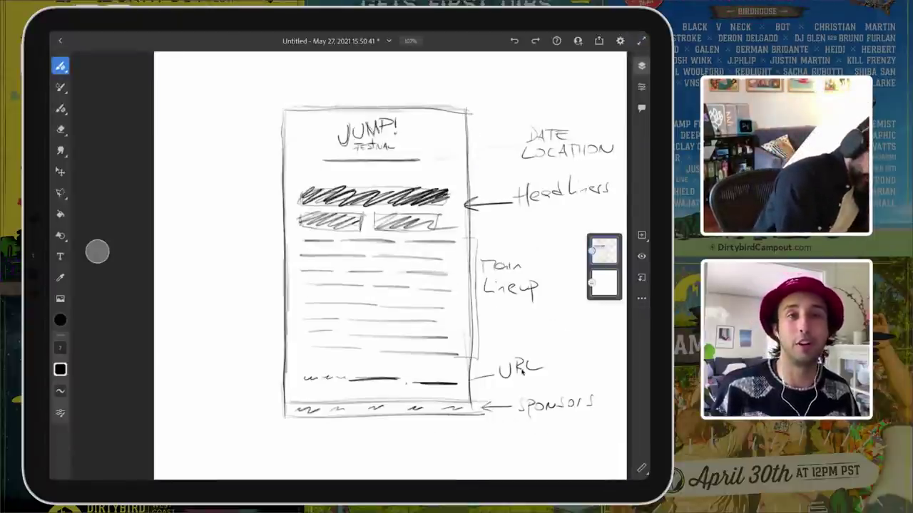
click(599, 40)
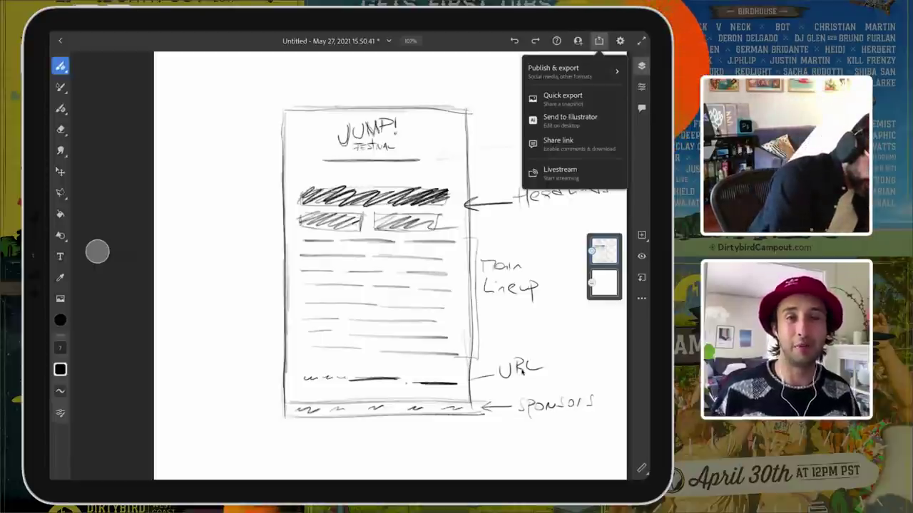
Step: Send the Fresco poster layout sketch to Illustrator, accepting the default Photoshop import options
click(570, 117)
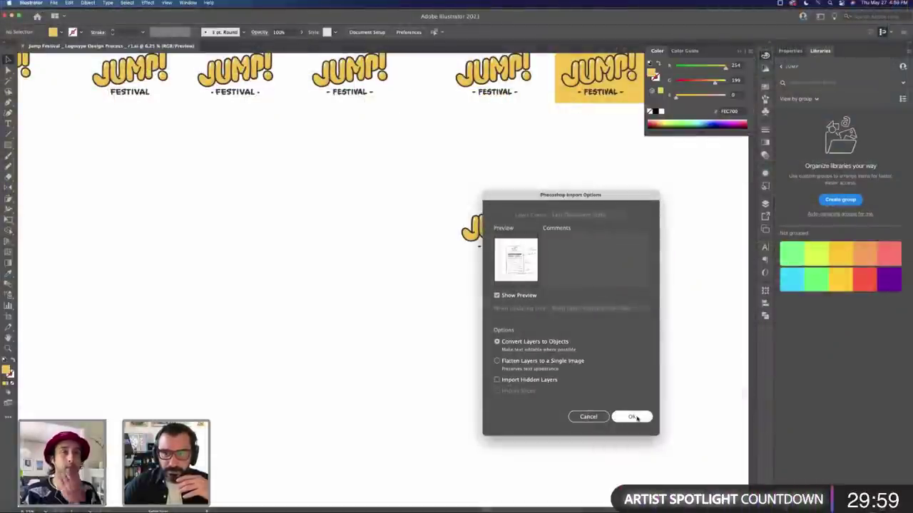
click(632, 418)
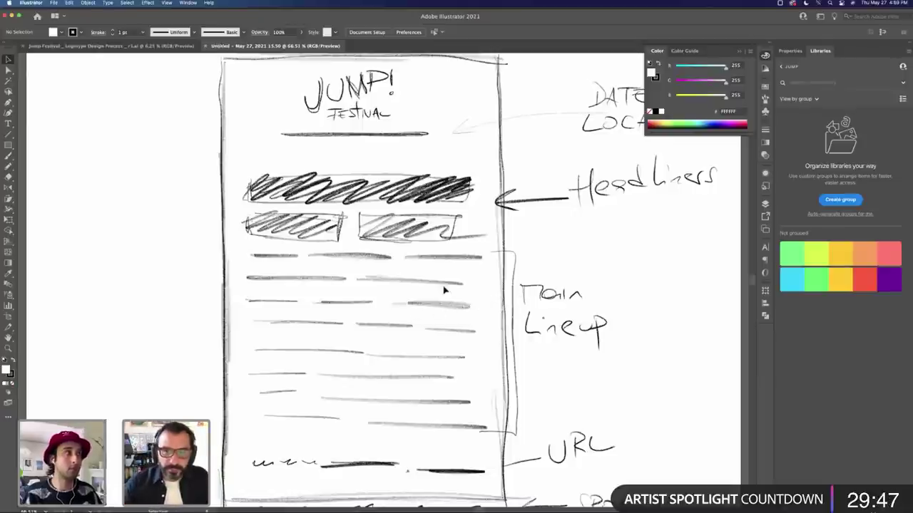
Step: Create a new A4 document in RGB colour mode
scroll(228, 260, down, 3)
click(363, 289)
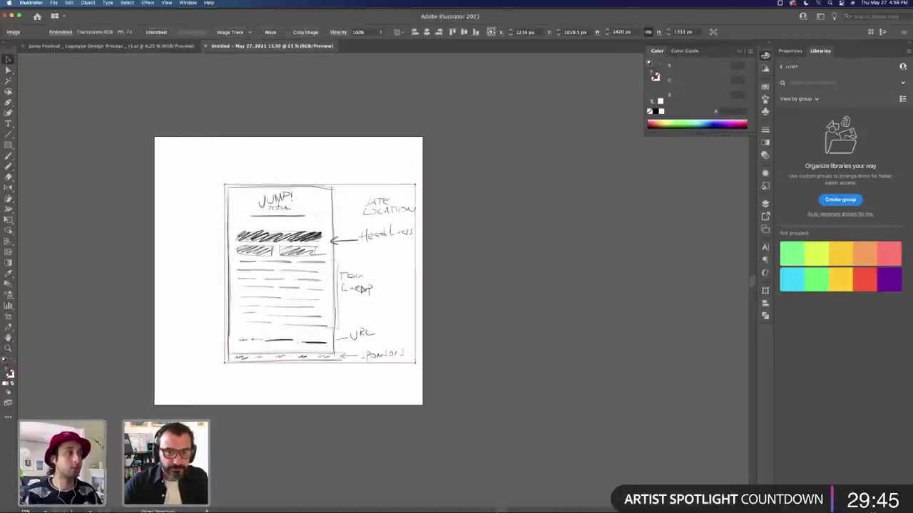
key(super+n)
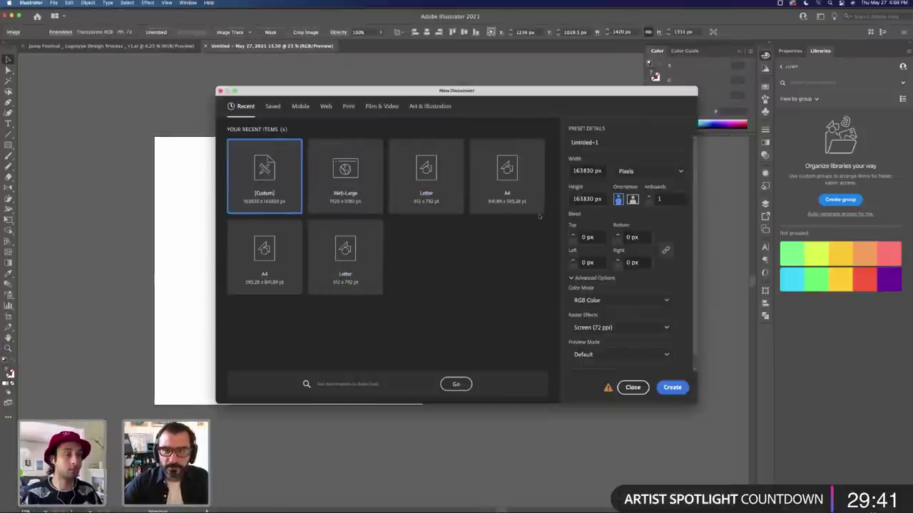
click(506, 182)
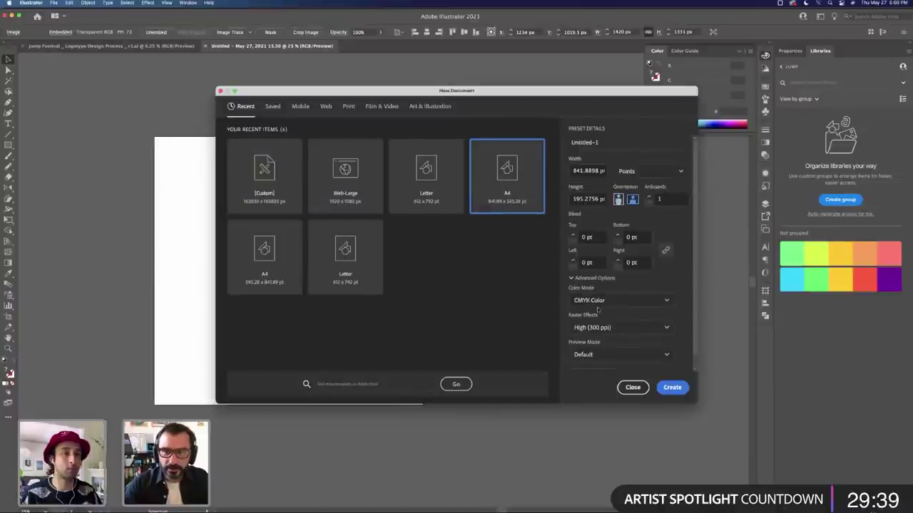
click(622, 301)
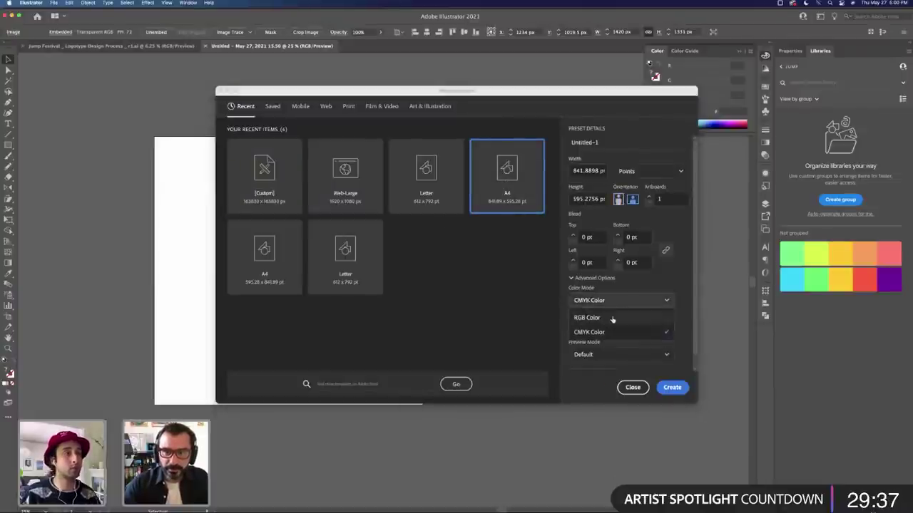
click(612, 318)
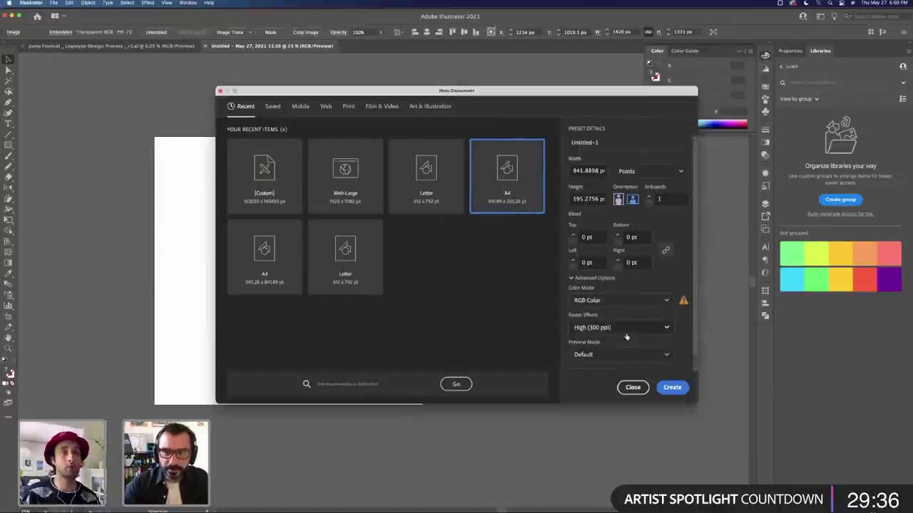
click(672, 388)
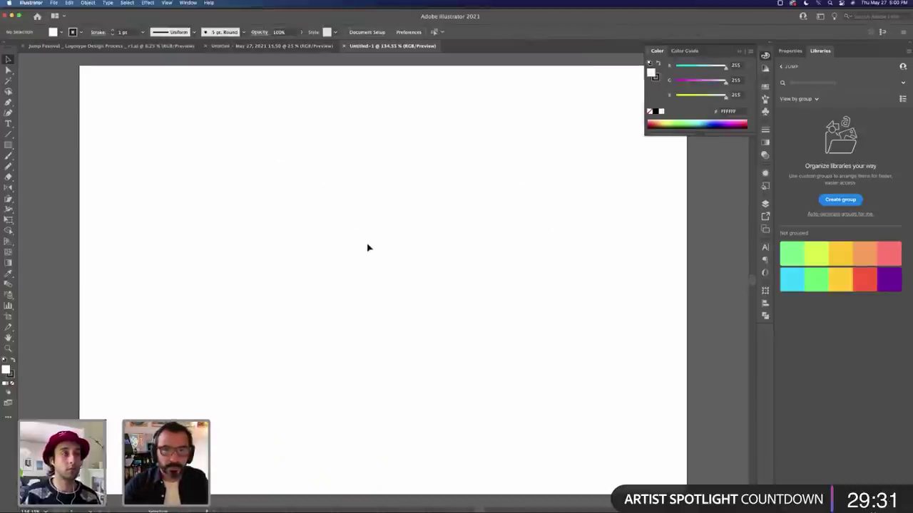
Step: Close the landscape document and create a portrait A4 document instead
key(super+w)
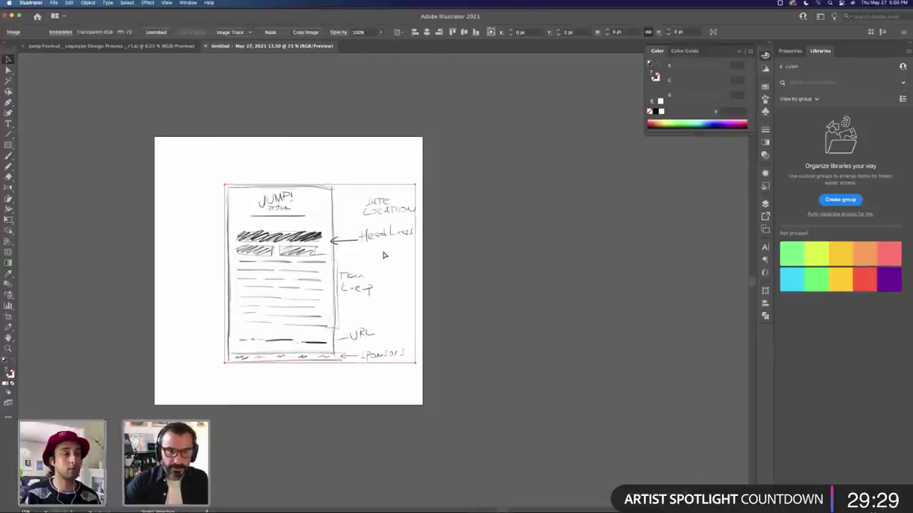
key(super+n)
click(618, 199)
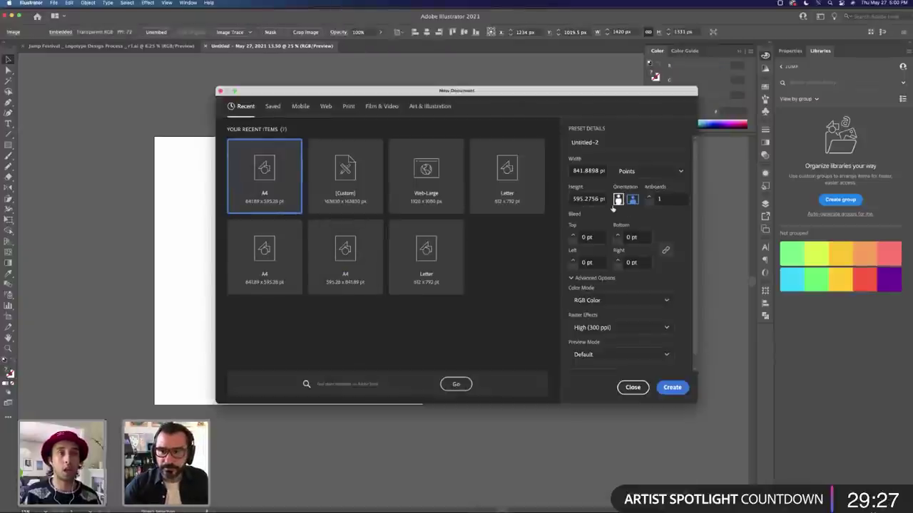
click(673, 387)
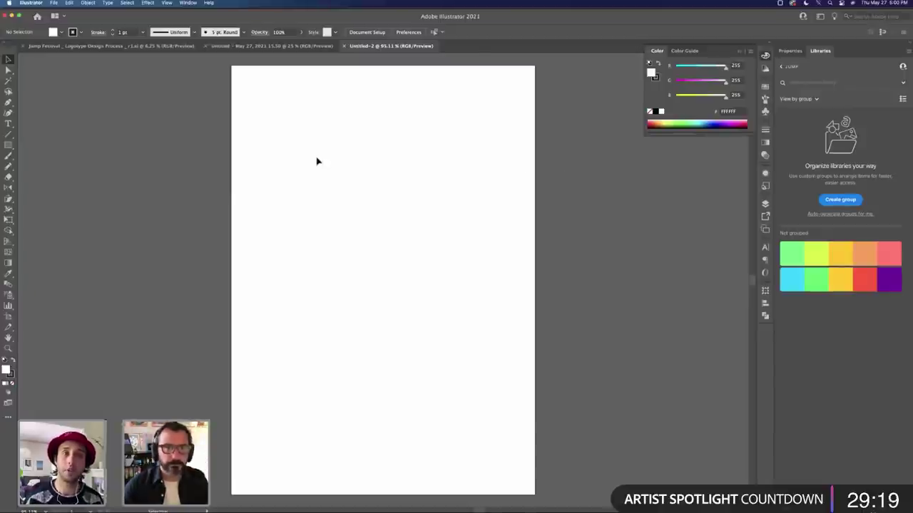
Step: Show the Jump Festival logotype document, then return to Safari's Adobe Color palette page
click(145, 46)
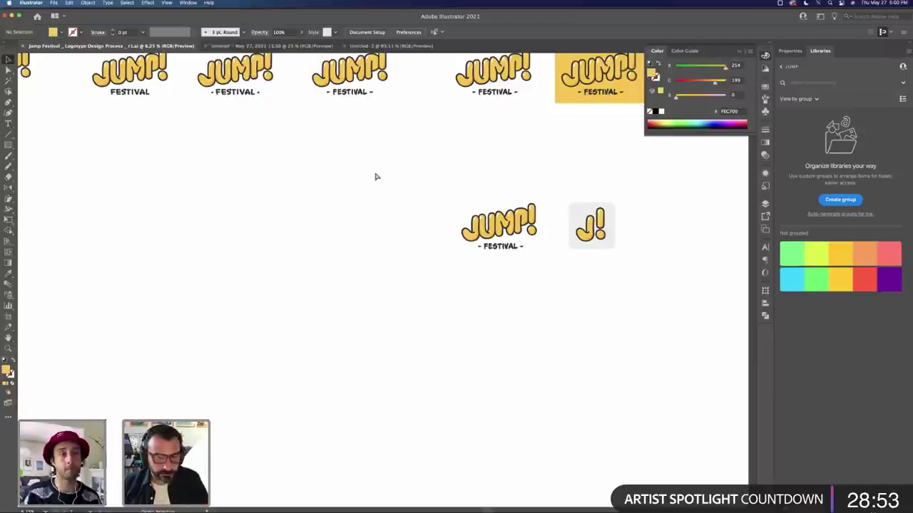
key(super+Tab)
key(super+Tab)
key(super+Tab)
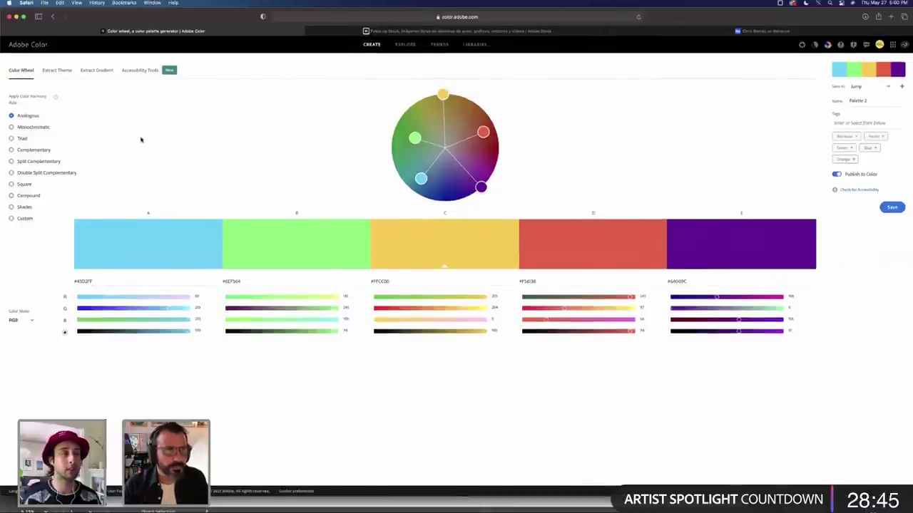
Step: Check the palette with Accessibility Tools, then copy the JUMP! FESTIVAL logo group in Illustrator
click(142, 72)
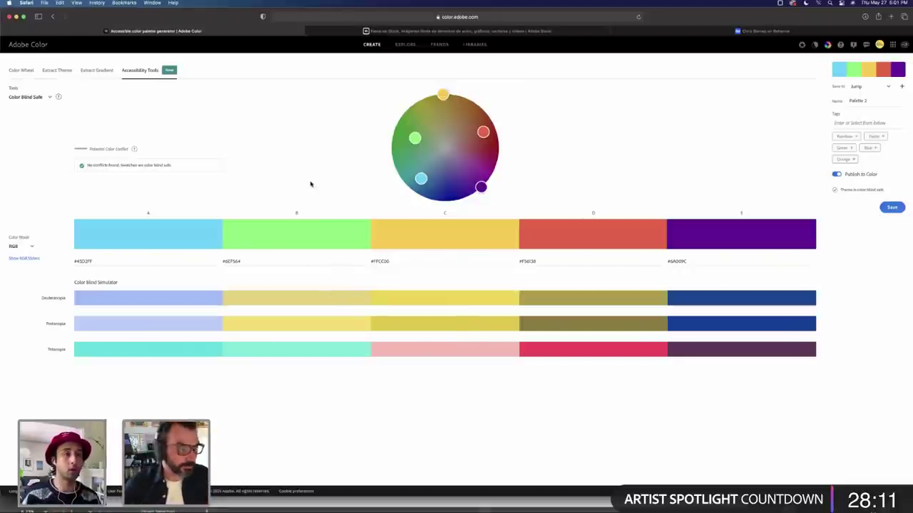
key(super+Tab)
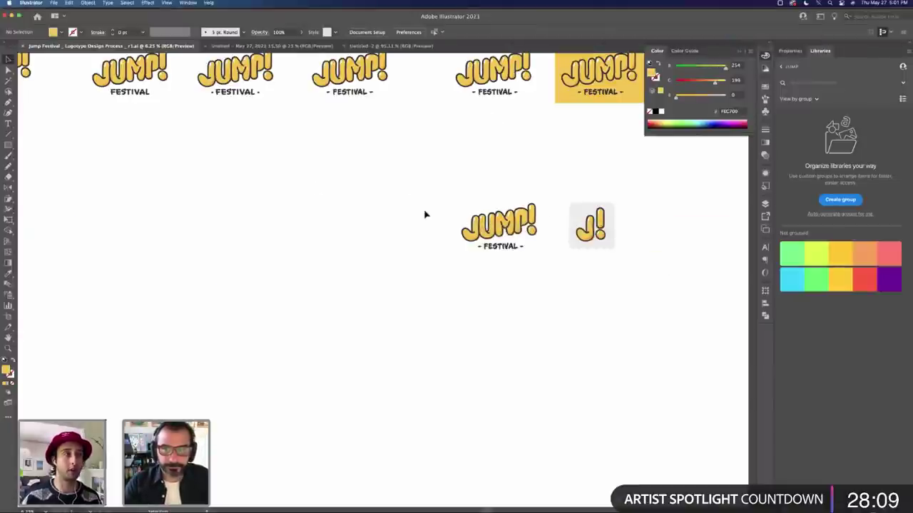
drag(540, 261, 379, 122)
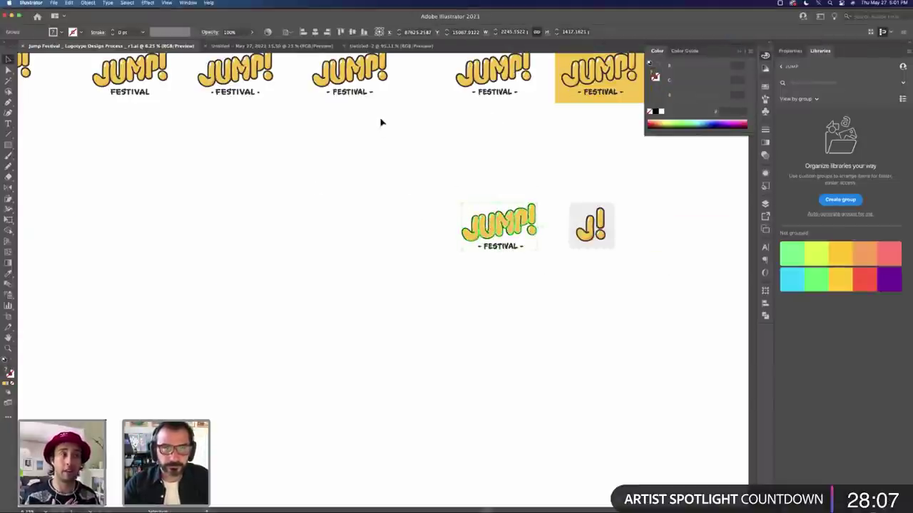
key(super+c)
Step: Paste the JUMP! FESTIVAL logo into Untitled-2 and scale it down to fit the page
click(385, 44)
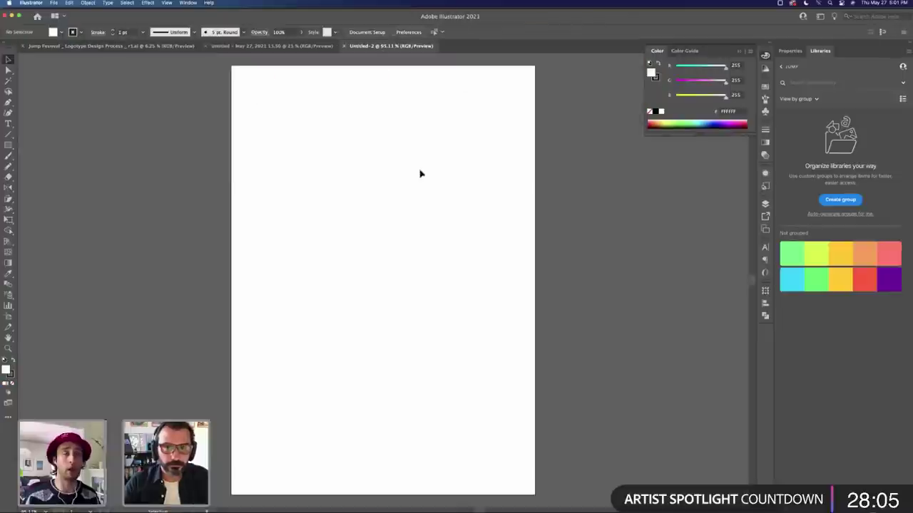
key(super+v)
key(super+minus)
key(super+minus)
key(super+minus)
key(super+minus)
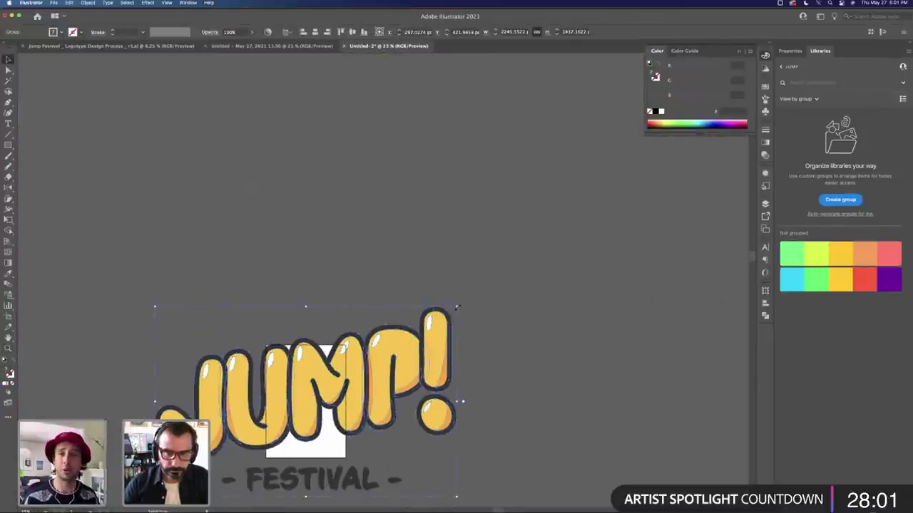
drag(457, 306, 319, 379)
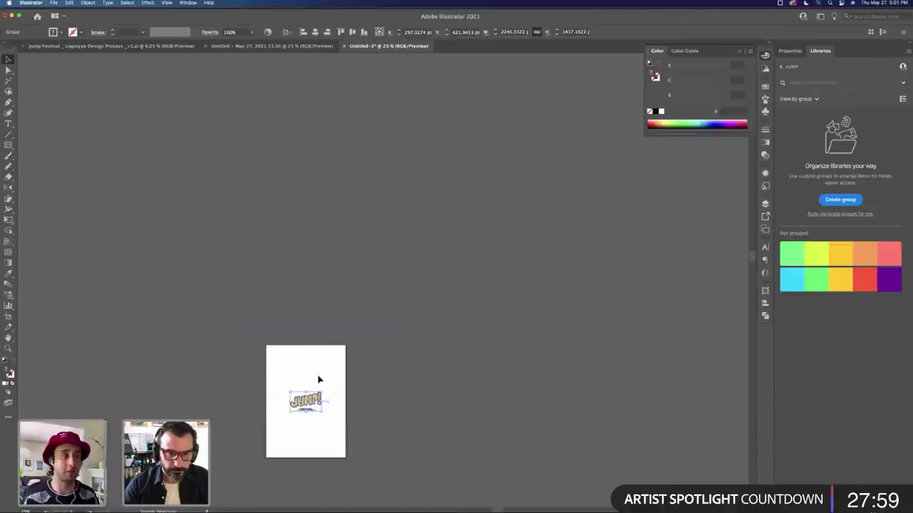
Step: Move the logo up to the top of the A4 page
key(z)
click(274, 450)
click(414, 271)
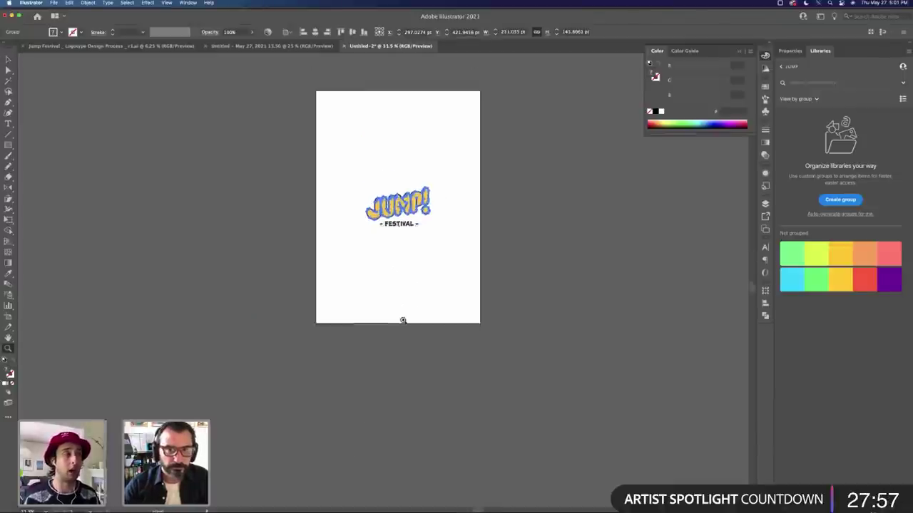
scroll(403, 321, up, 2)
drag(401, 246, 417, 162)
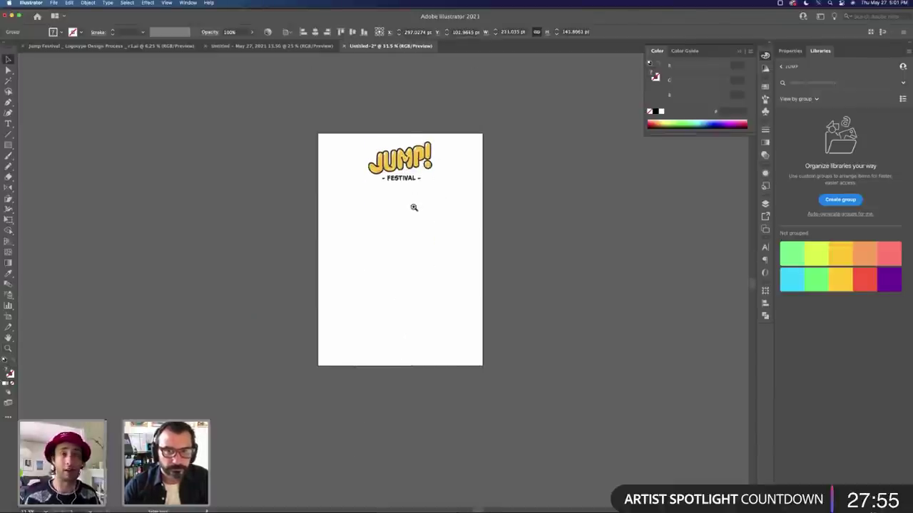
key(super+shift+a)
scroll(373, 266, up, 3)
scroll(359, 269, down, 3)
Step: Shrink the logo slightly to about 193 pt wide and view the page at 100%
key(v)
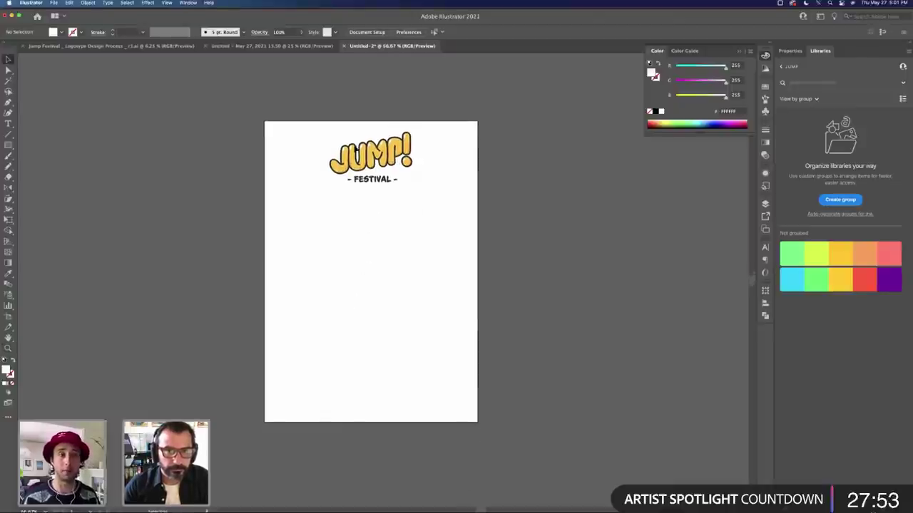
click(357, 152)
key(a)
click(375, 177)
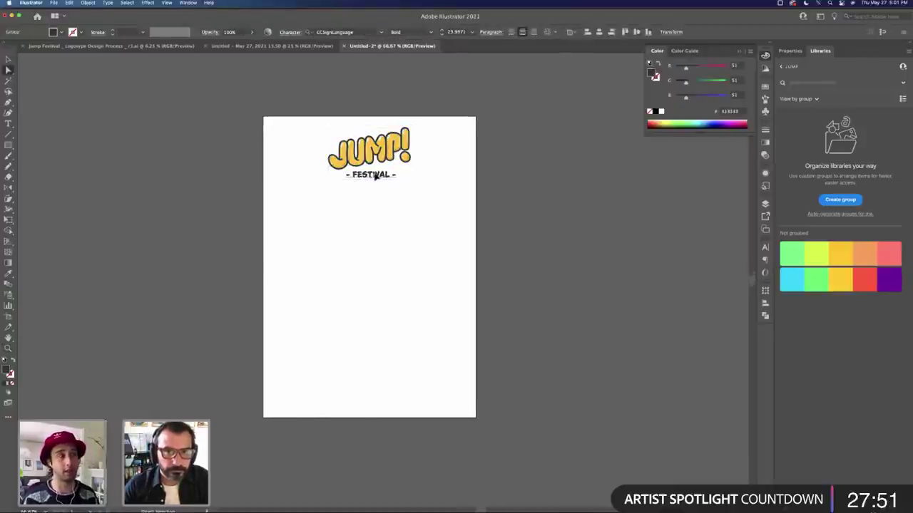
key(super+a)
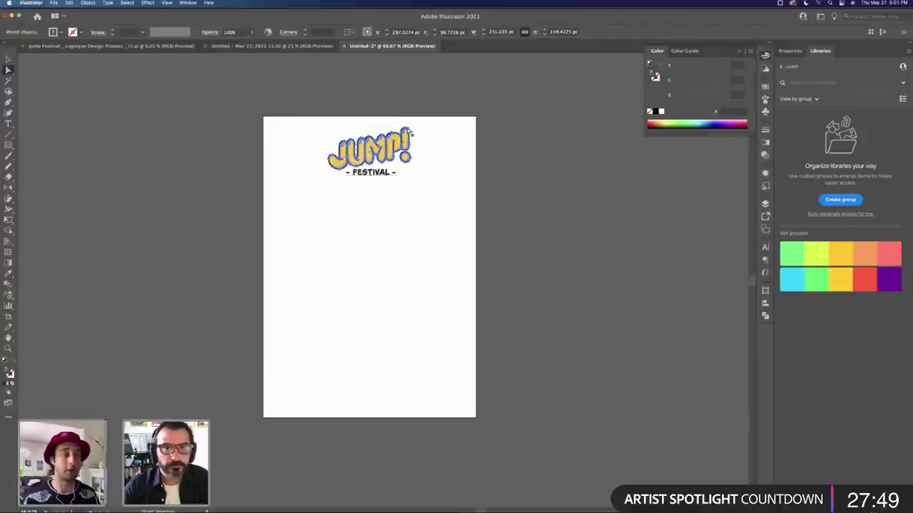
key(v)
click(410, 133)
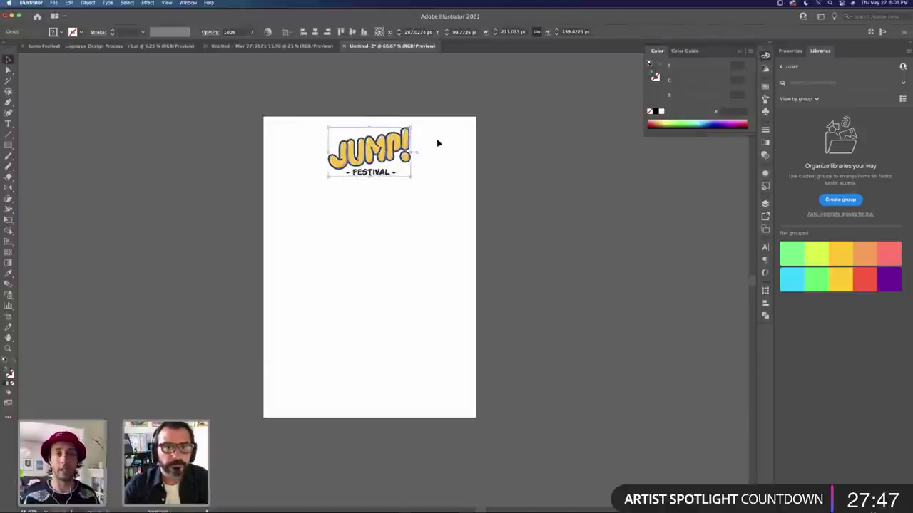
click(340, 194)
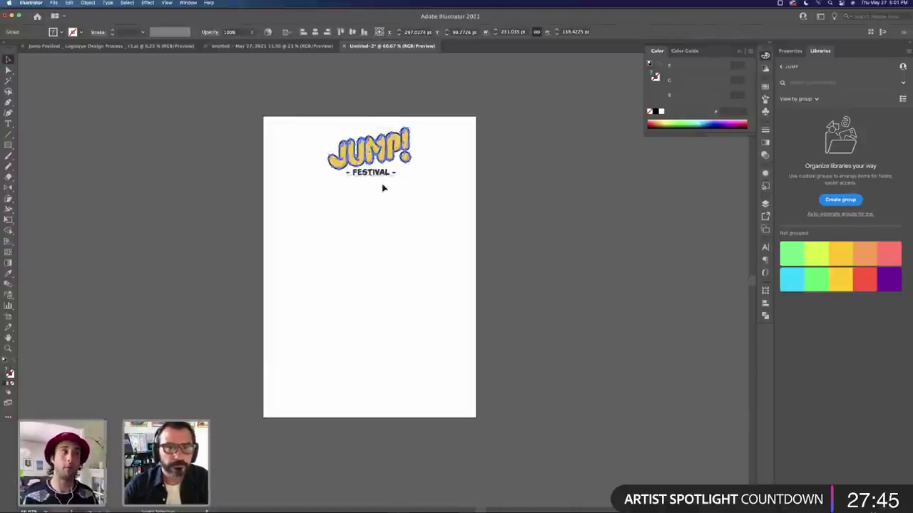
drag(412, 176, 403, 167)
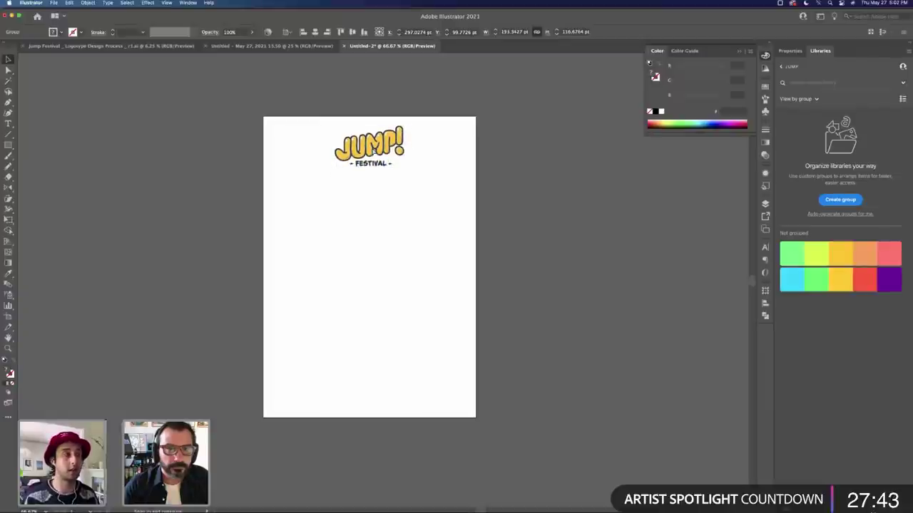
click(396, 198)
key(super+equal)
drag(356, 246, 401, 203)
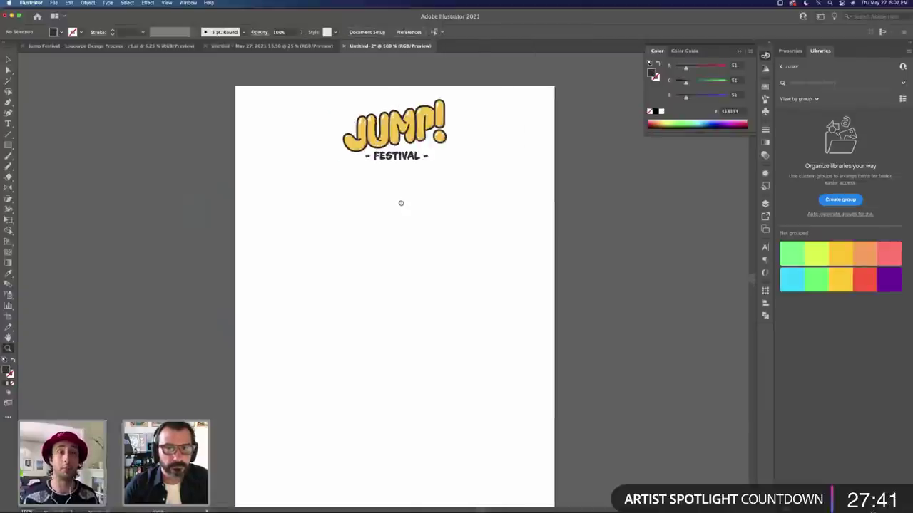
Step: Add a text line under the logo and draft the festival date in several formats
key(t)
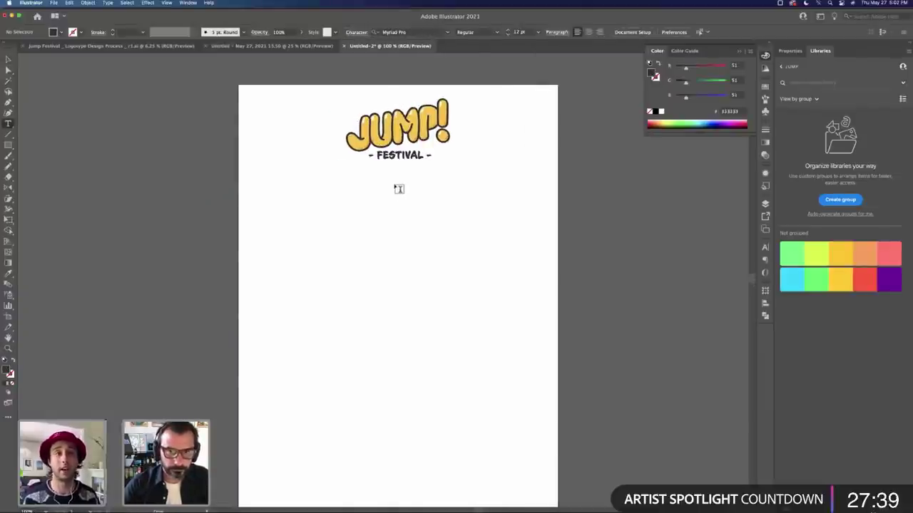
click(394, 187)
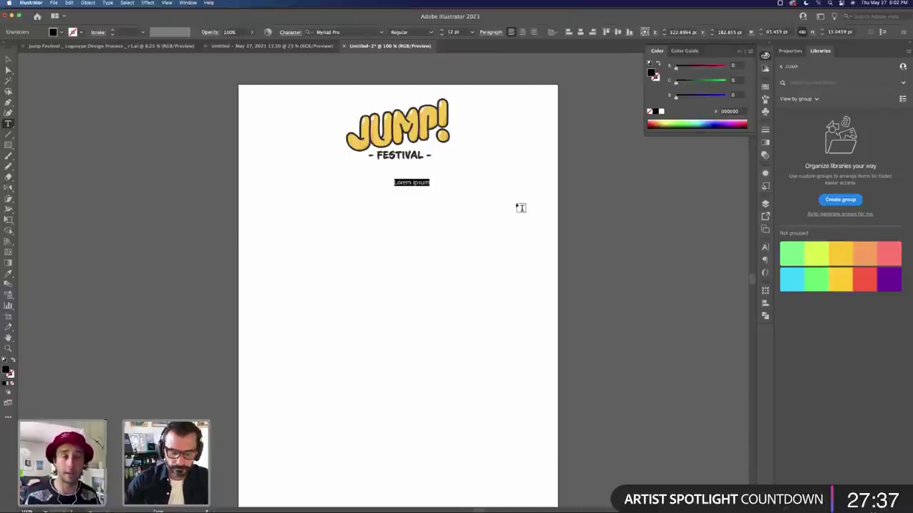
text(Maty)
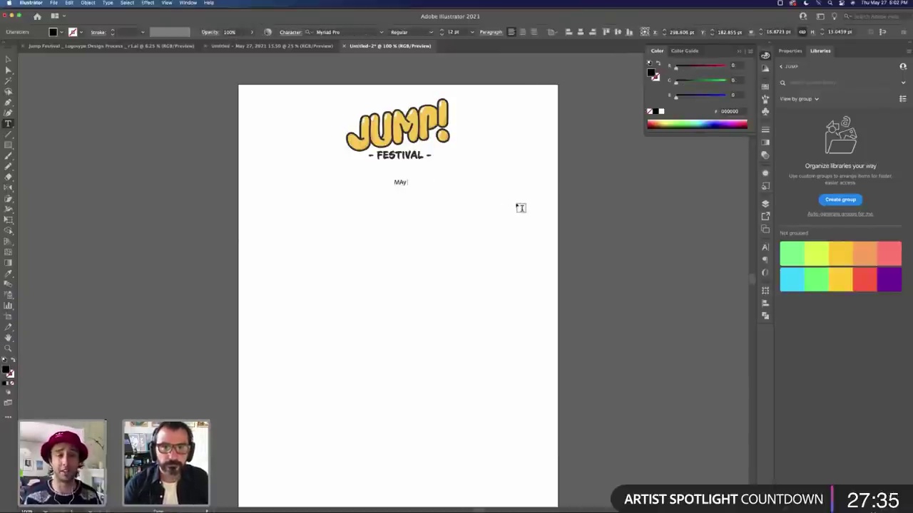
key(BackSpace)
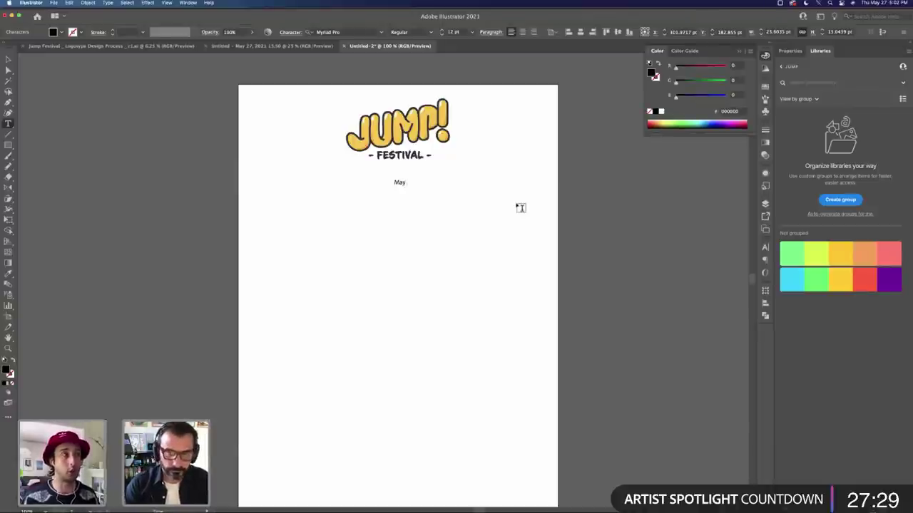
text(26 to)
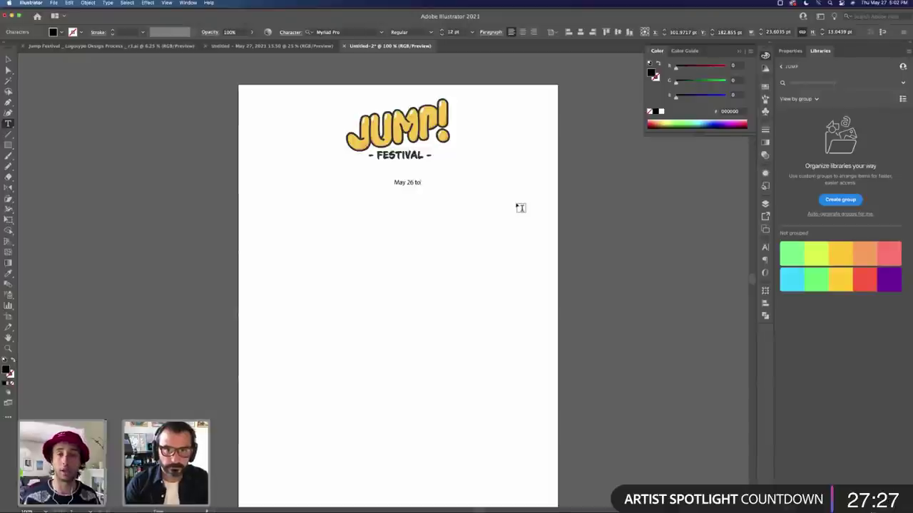
key(BackSpace)
key(BackSpace)
key(BackSpace)
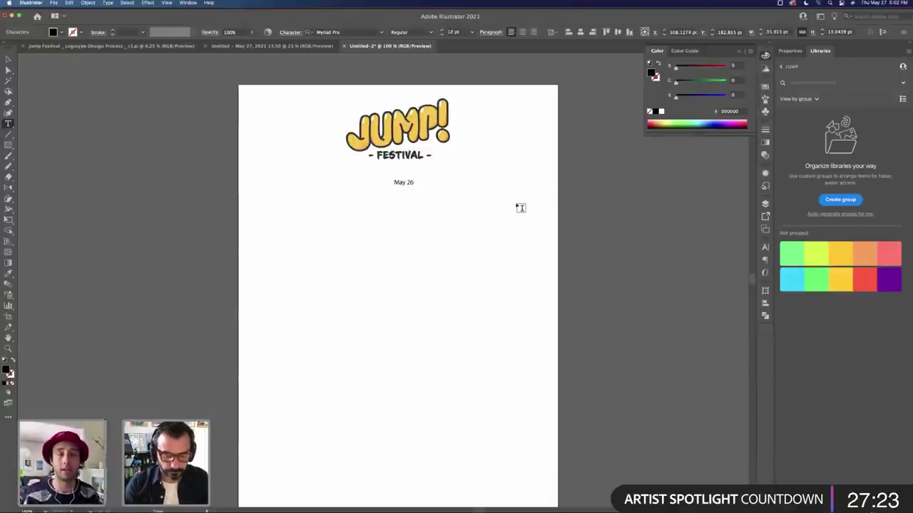
text(Wed May)
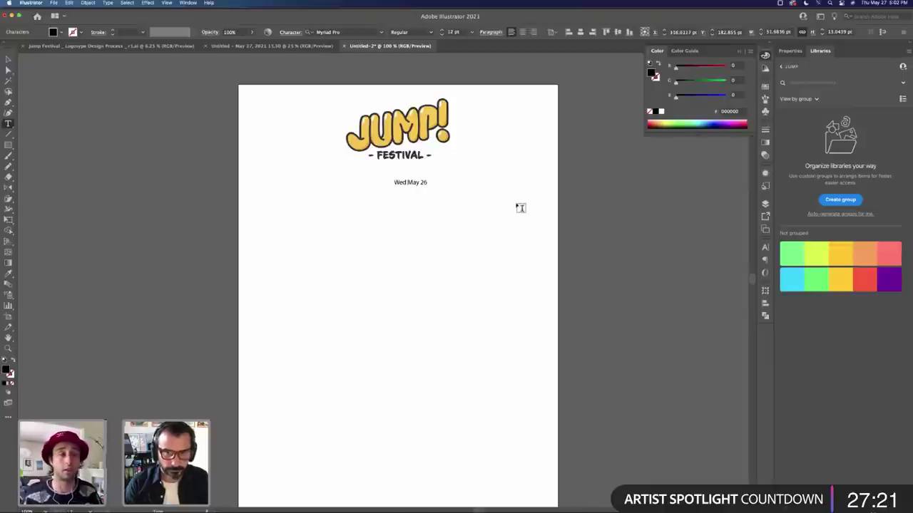
text( 26 to Thu)
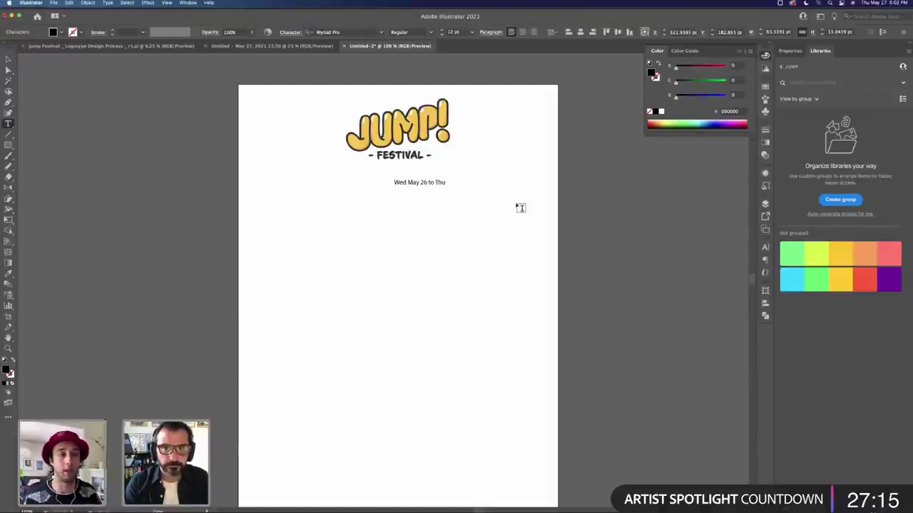
key(super+a)
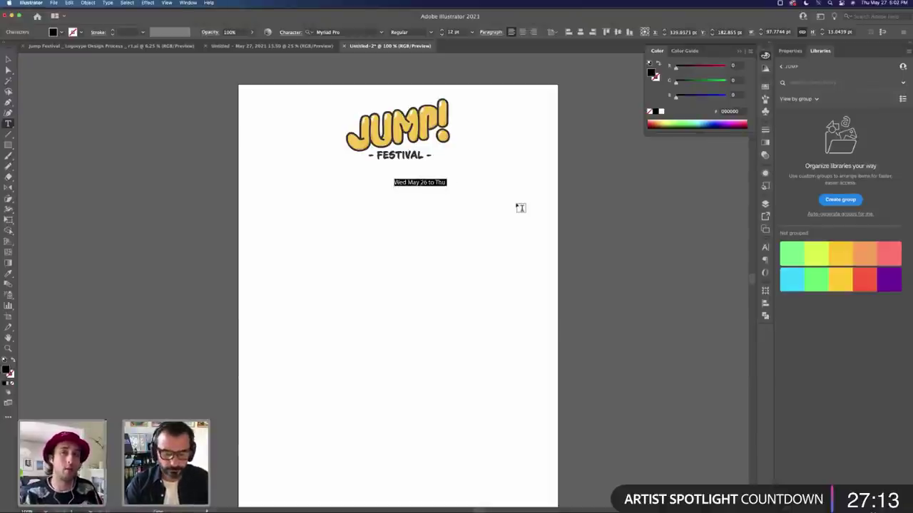
text(05.)
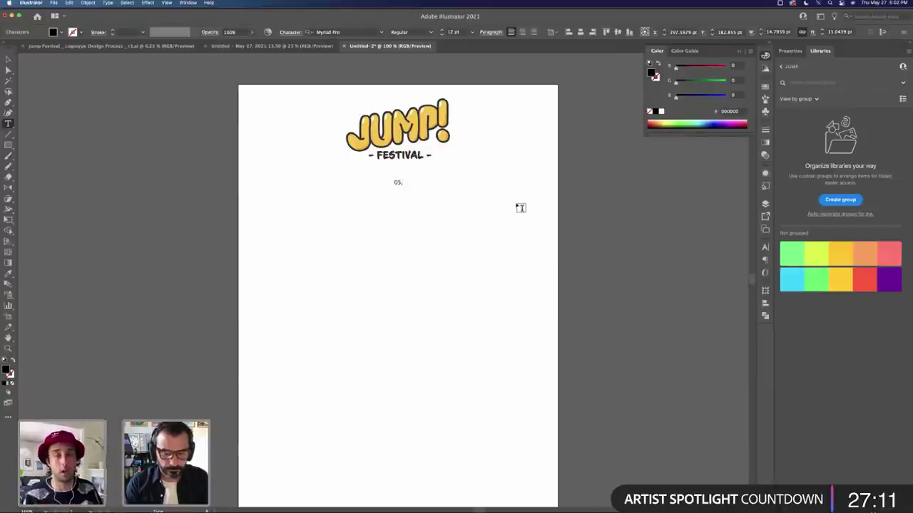
text(26 - 05)
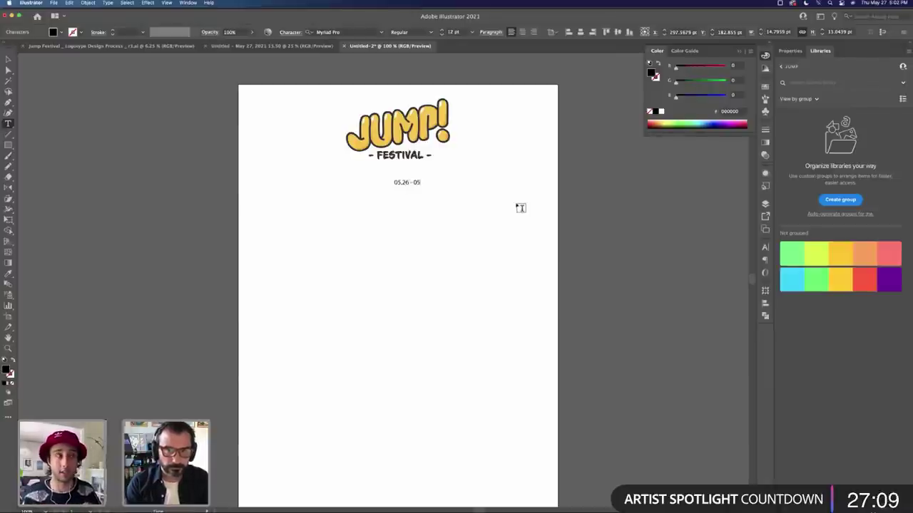
text(.2)
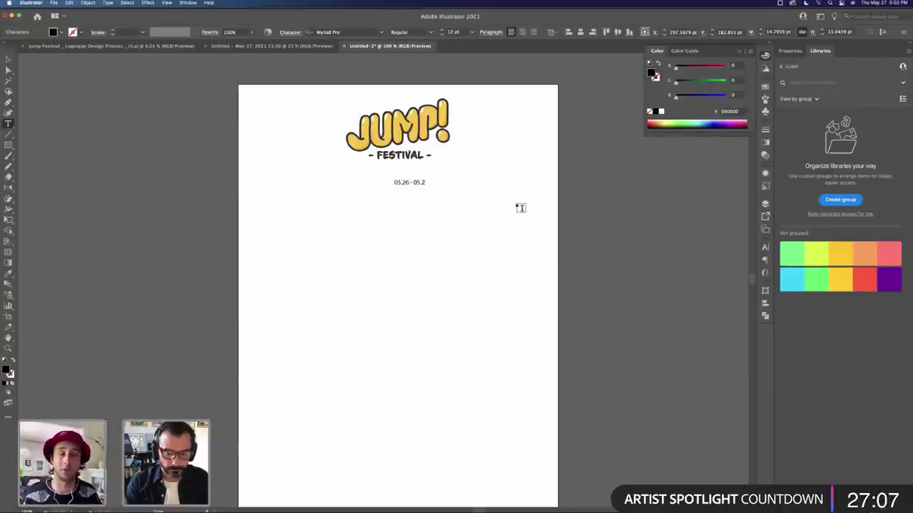
text(87)
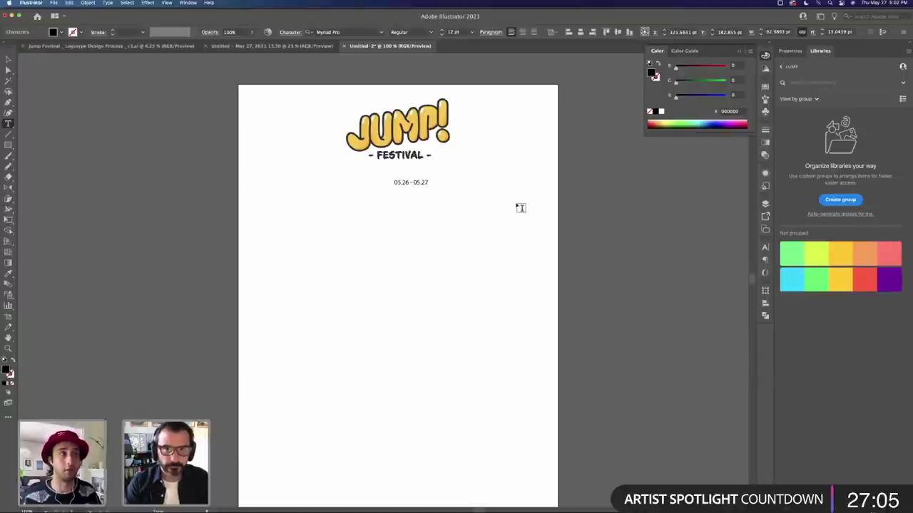
Step: Retype the date line as 'May 26 – 27'
key(super+a)
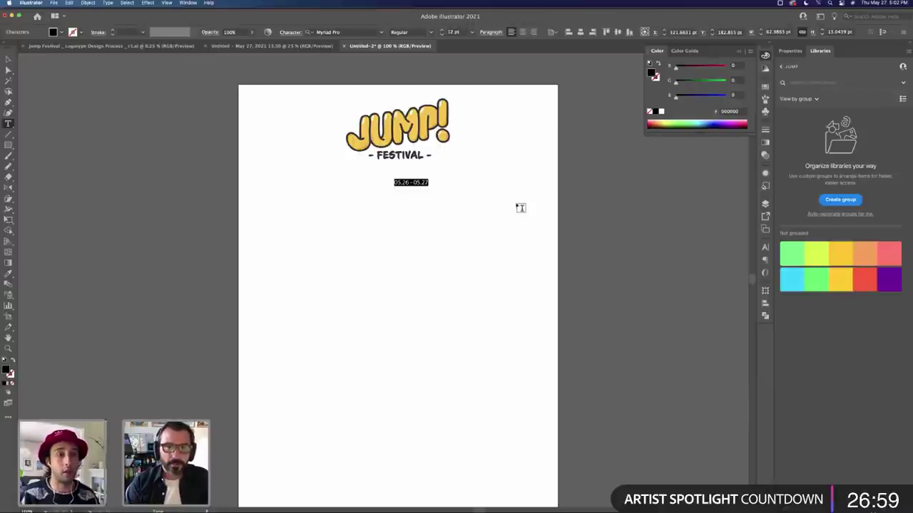
key(Right)
key(Left)
key(Left)
key(Left)
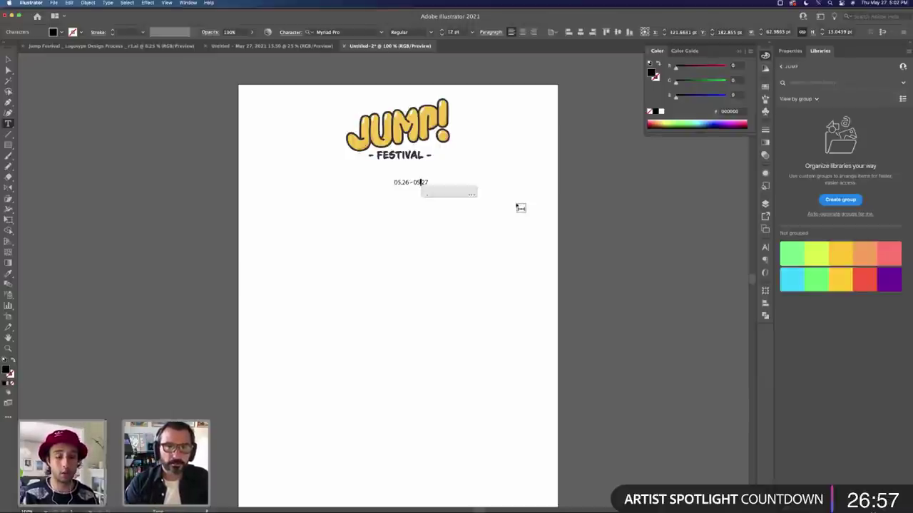
key(shift+Left)
key(shift+Left)
key(shift+Left)
key(shift+Left)
key(shift+Left)
text(–)
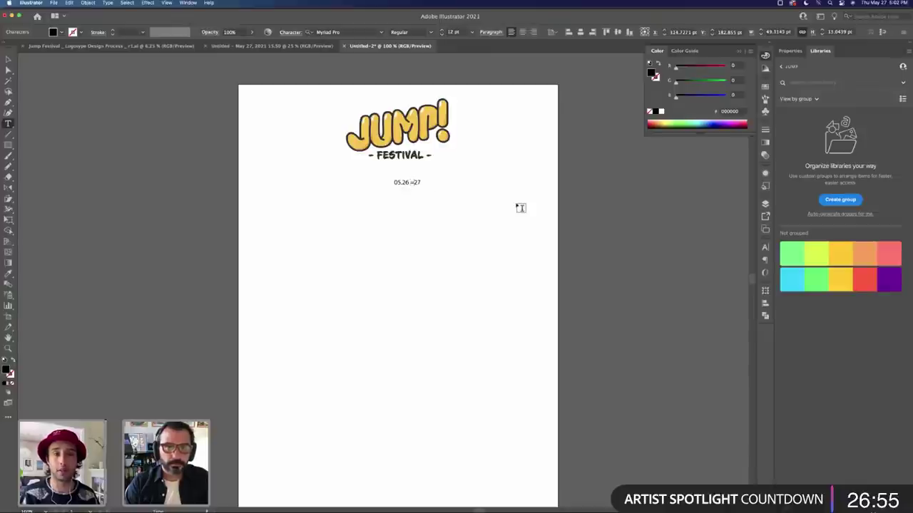
key(BackSpace)
key(BackSpace)
key(super+a)
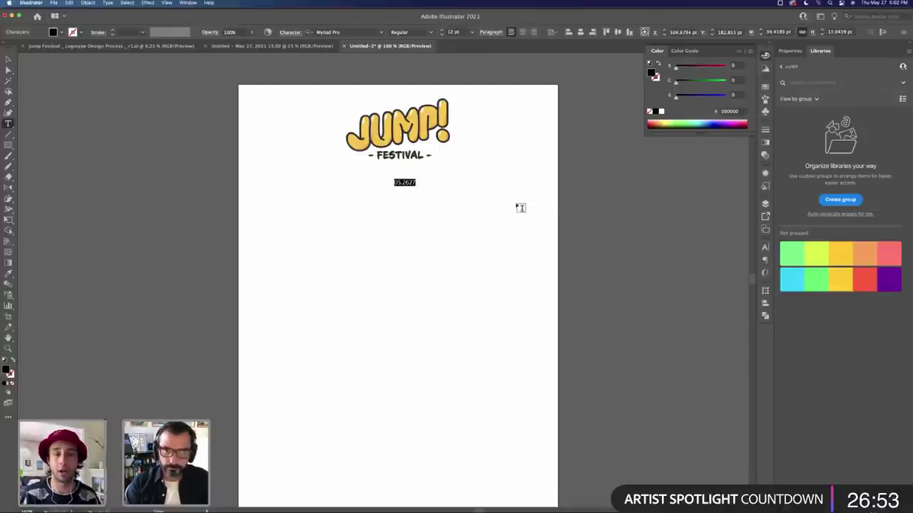
text(May 26)
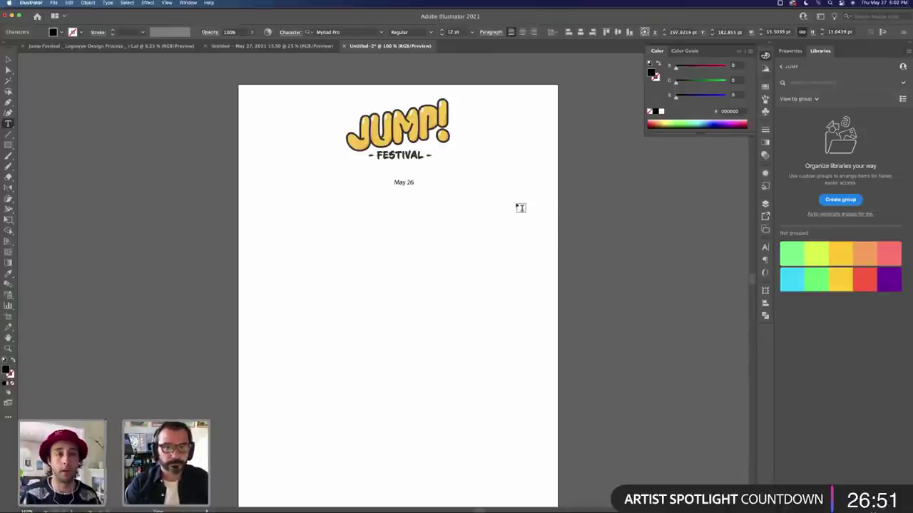
text( – 28)
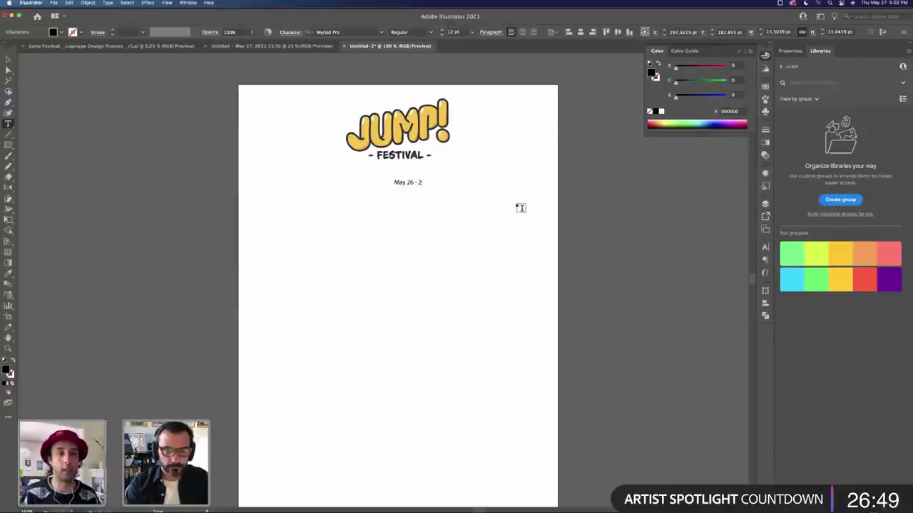
text(7)
Step: Add 'Bay Area Discovery Museum' on a second line beneath the date
key(Return)
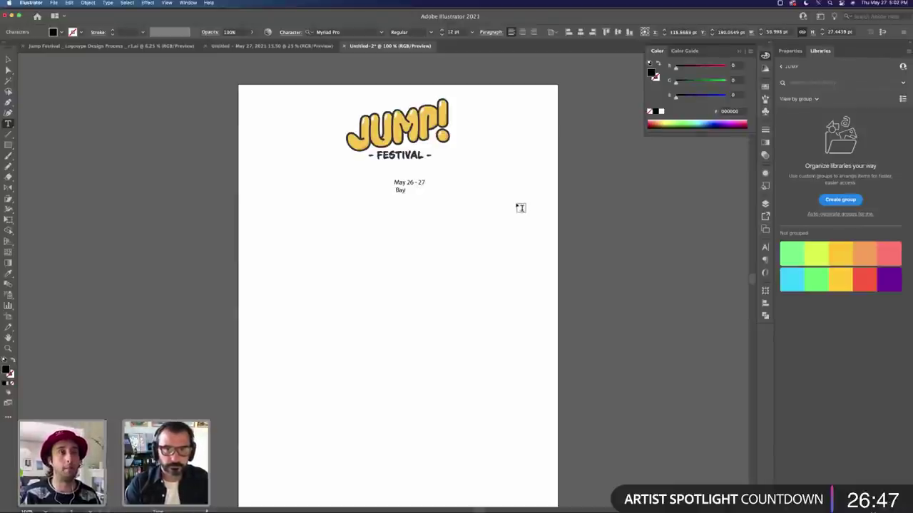
key(BackSpace)
key(BackSpace)
key(BackSpace)
text(Area Disco)
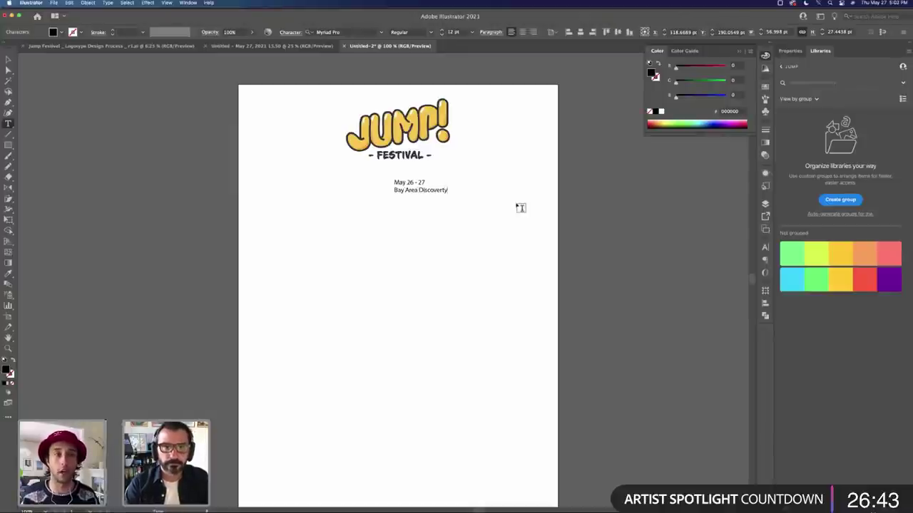
text(very)
key(BackSpace)
text(y Muse)
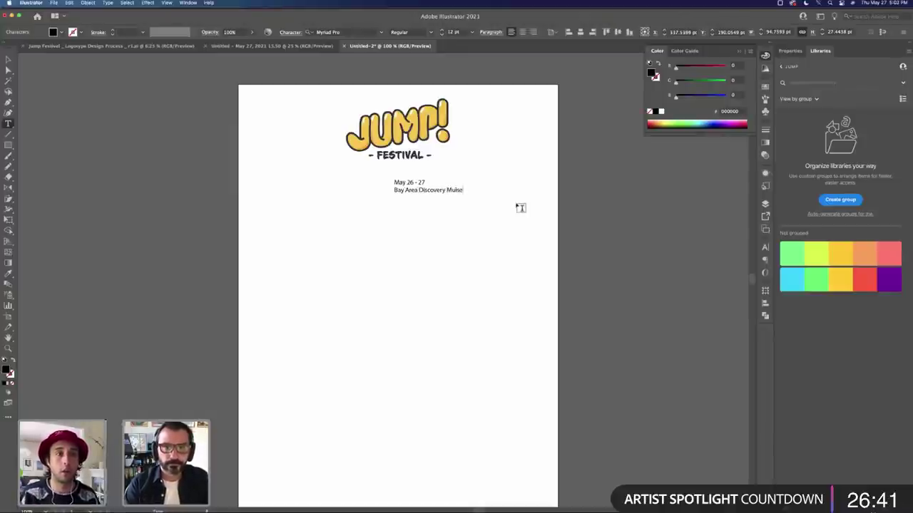
text(um)
key(Escape)
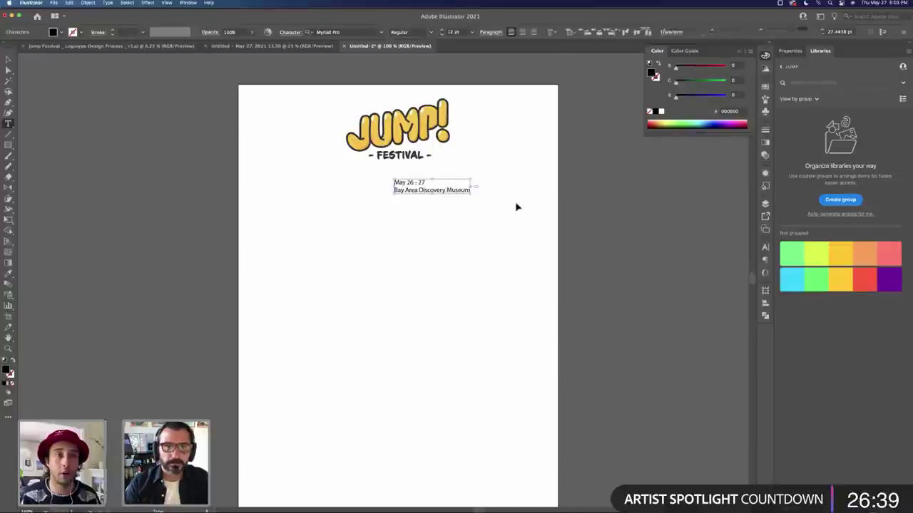
click(436, 188)
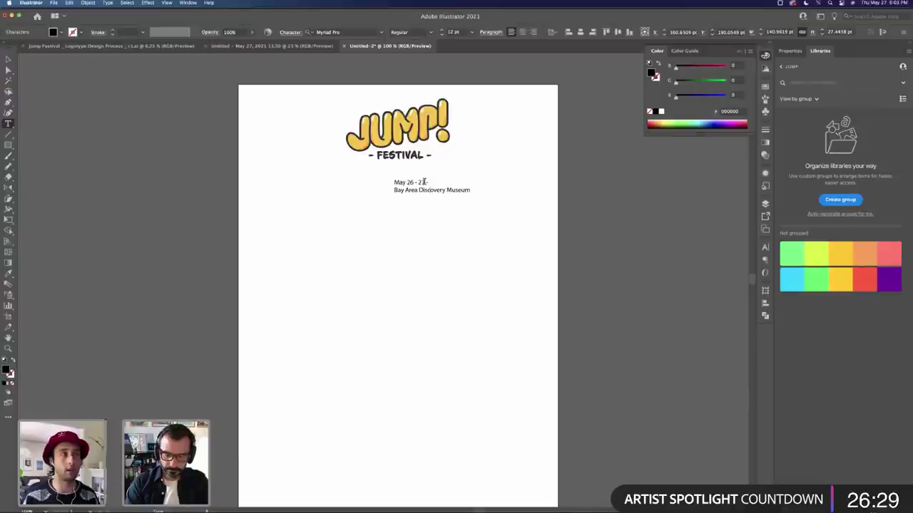
Step: Join the venue onto the date line and apply FESTIVAL's bold dark grey font
key(Delete)
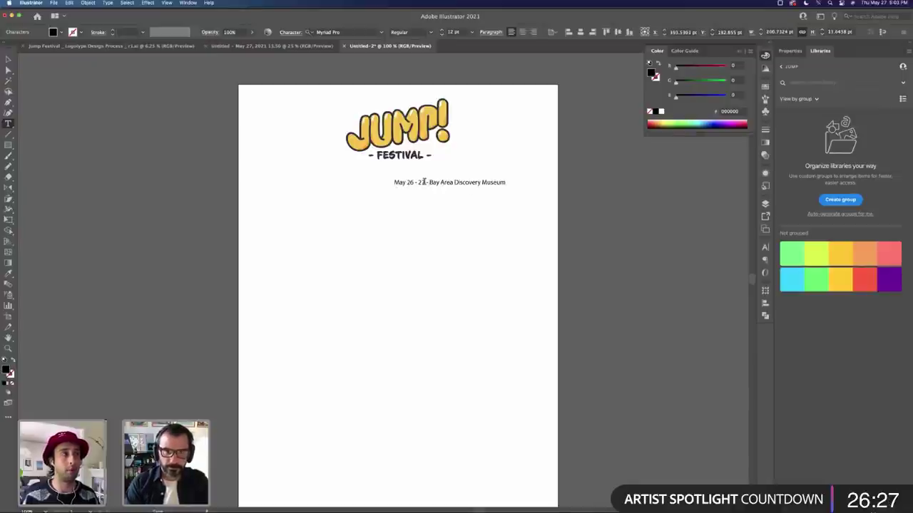
key(Escape)
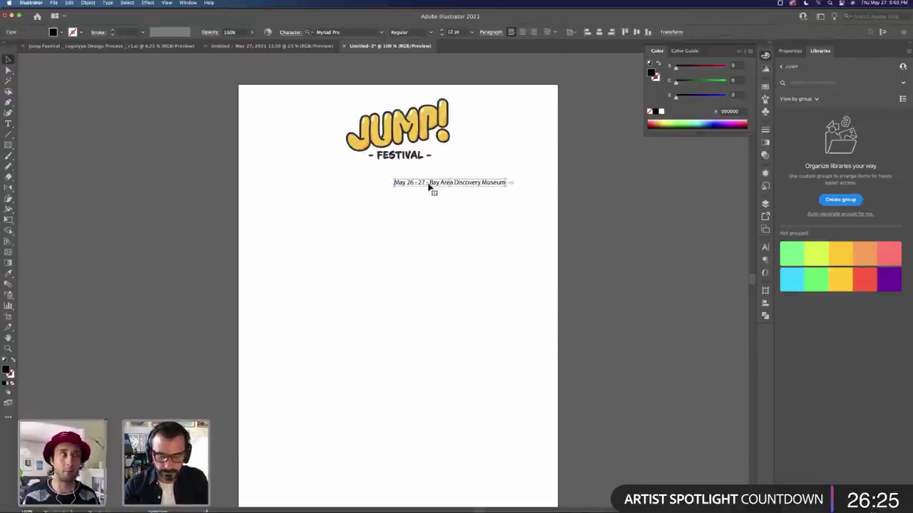
key(i)
click(414, 150)
Step: Scale the date line down to about 13.5 pt and position it beneath FESTIVAL
key(v)
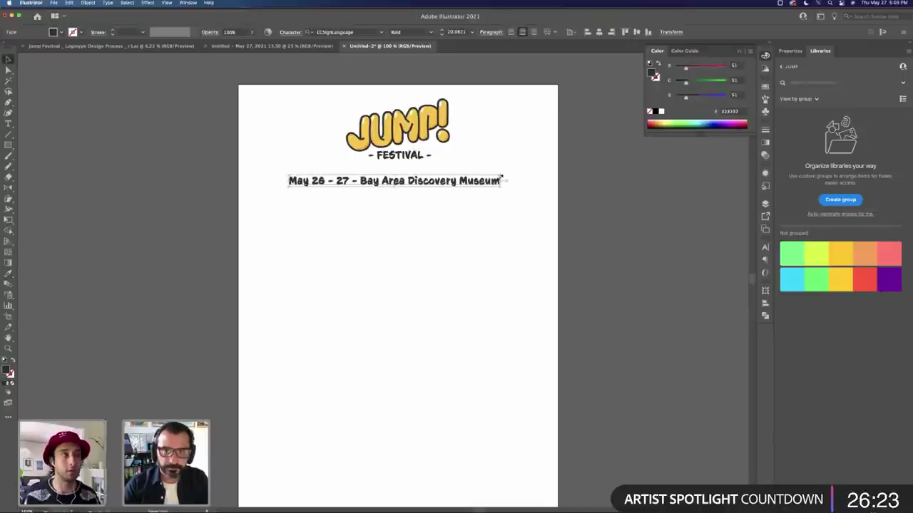
drag(462, 172, 442, 173)
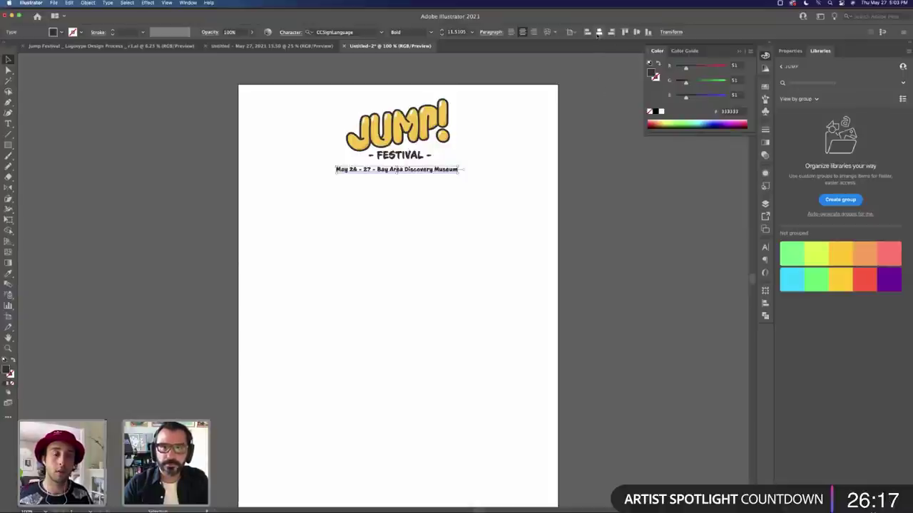
click(554, 157)
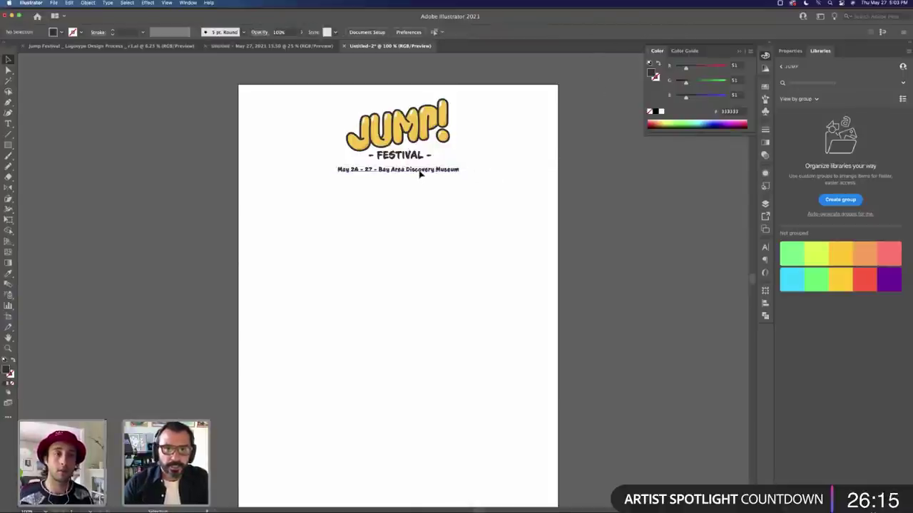
click(420, 171)
click(469, 207)
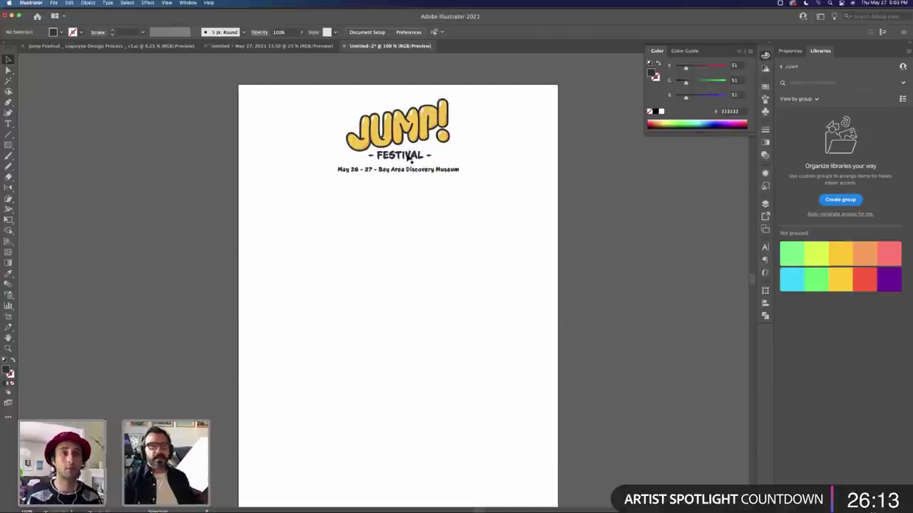
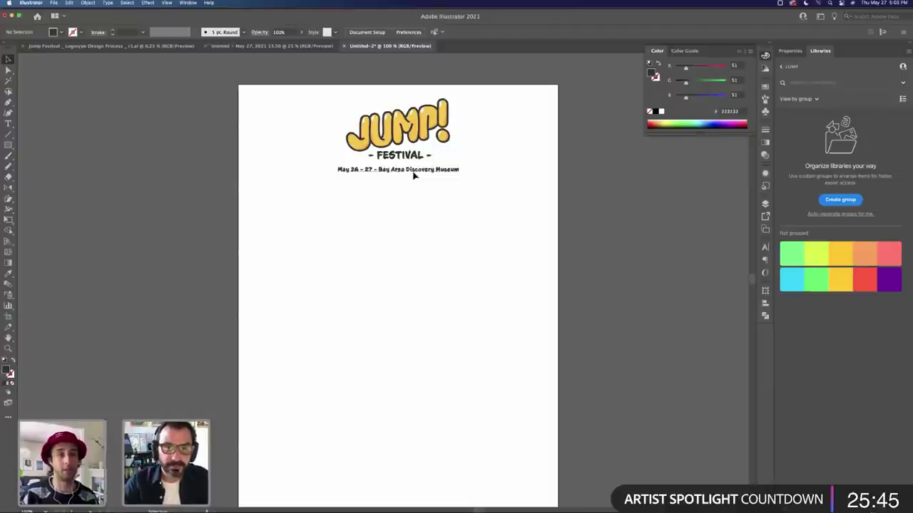
Step: Change the date line's font to Acumin
click(414, 176)
click(368, 32)
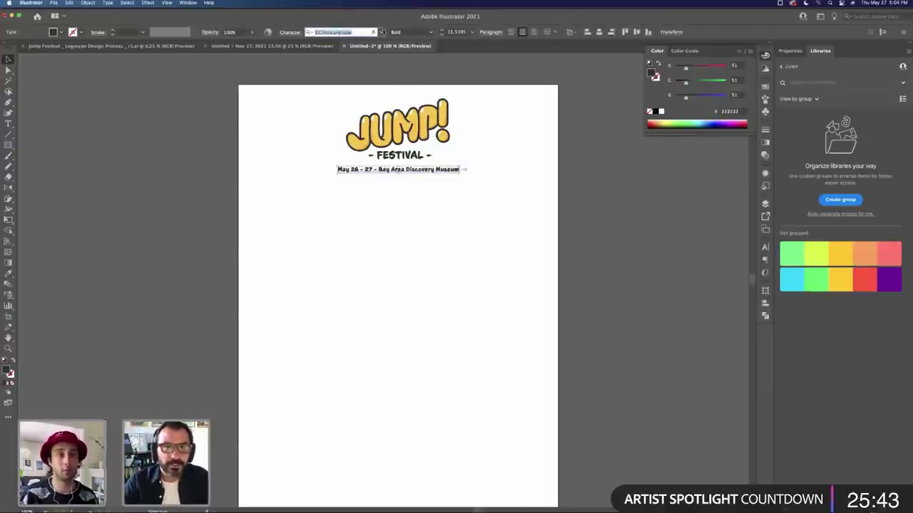
text(acumin)
click(369, 92)
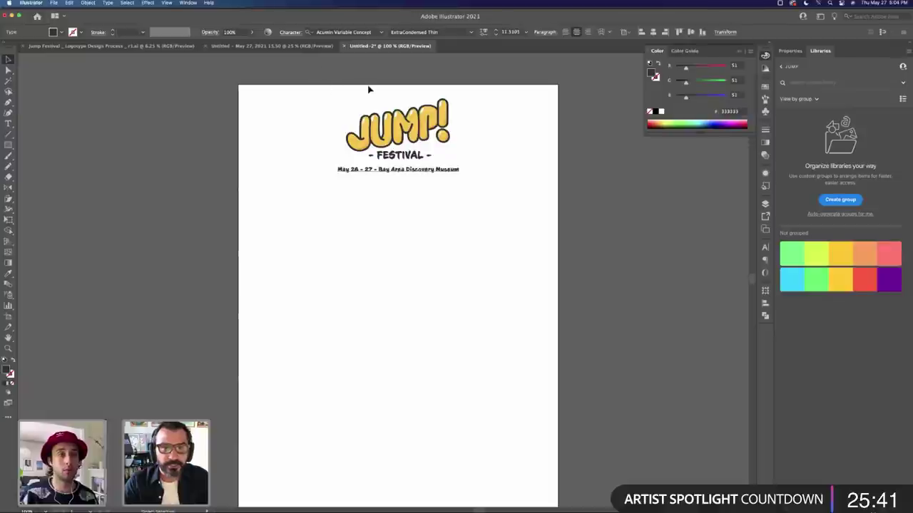
Step: Reselect the date line and switch its font to Museo Sans from the font list
click(387, 170)
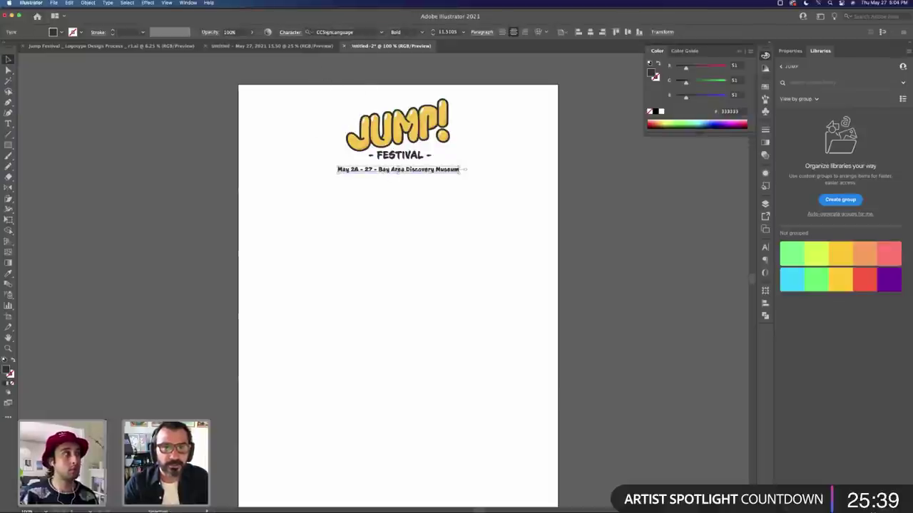
scroll(504, 223, left, 5)
scroll(504, 223, up, 3)
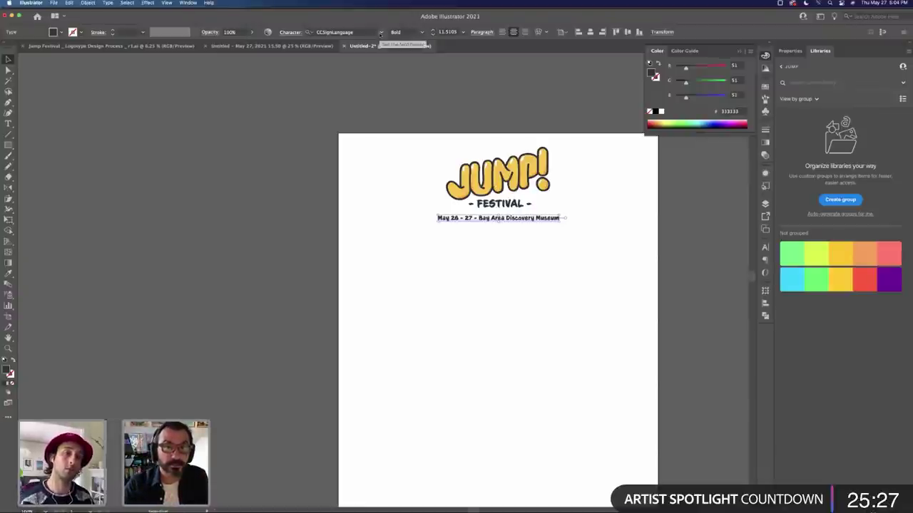
click(380, 32)
scroll(393, 157, down, 5)
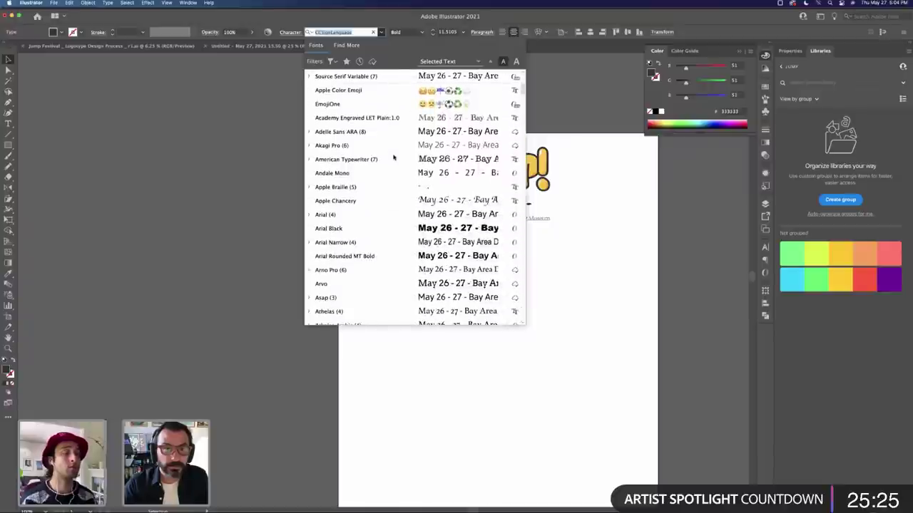
scroll(393, 168, down, 5)
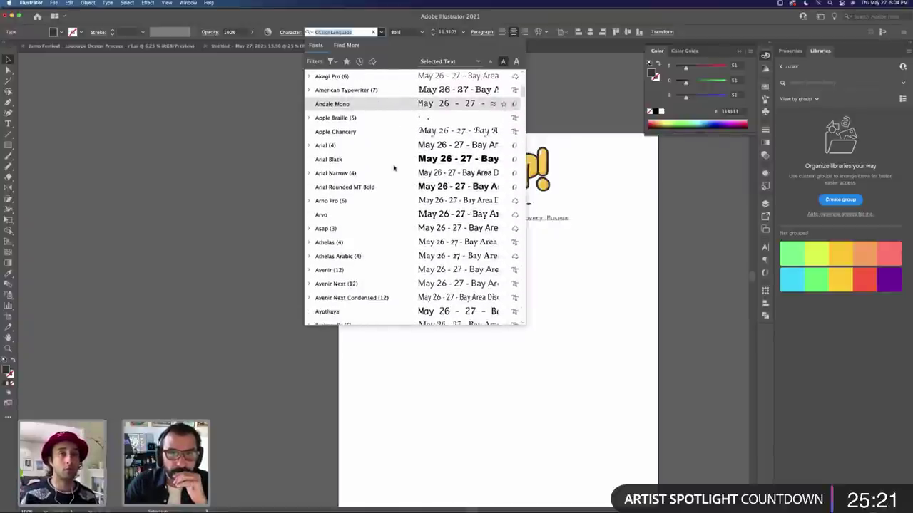
scroll(393, 168, down, 5)
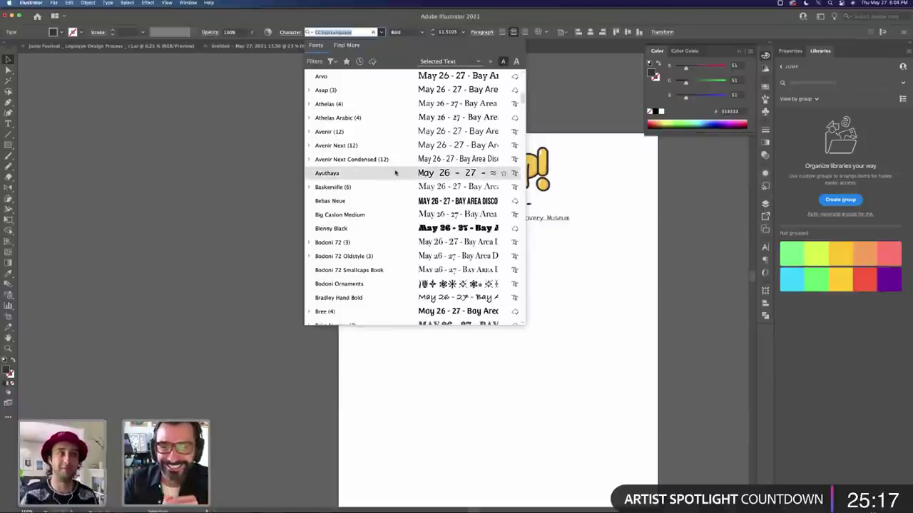
scroll(396, 173, down, 3)
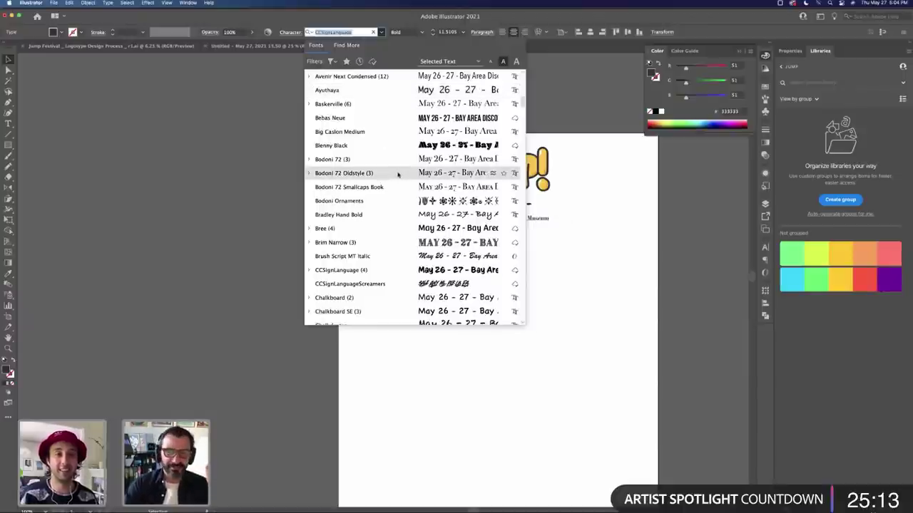
scroll(398, 174, down, 5)
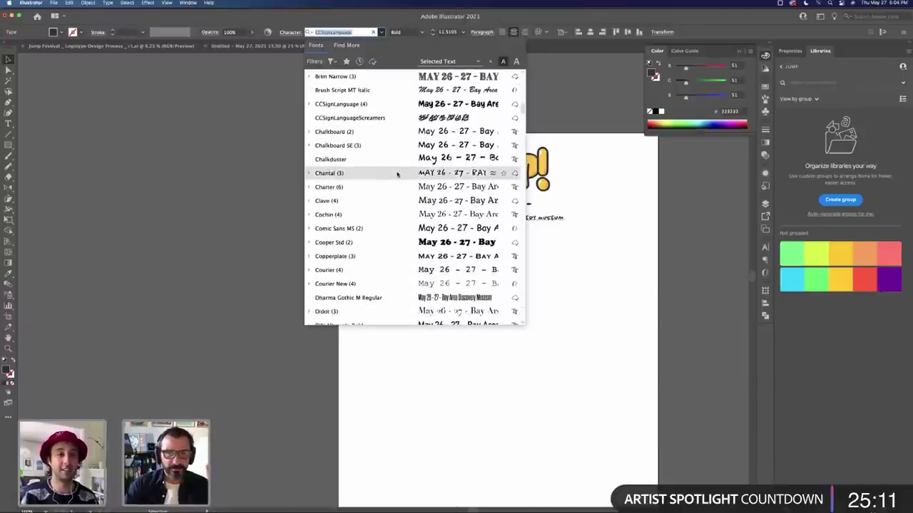
scroll(397, 174, down, 3)
scroll(397, 174, down, 12)
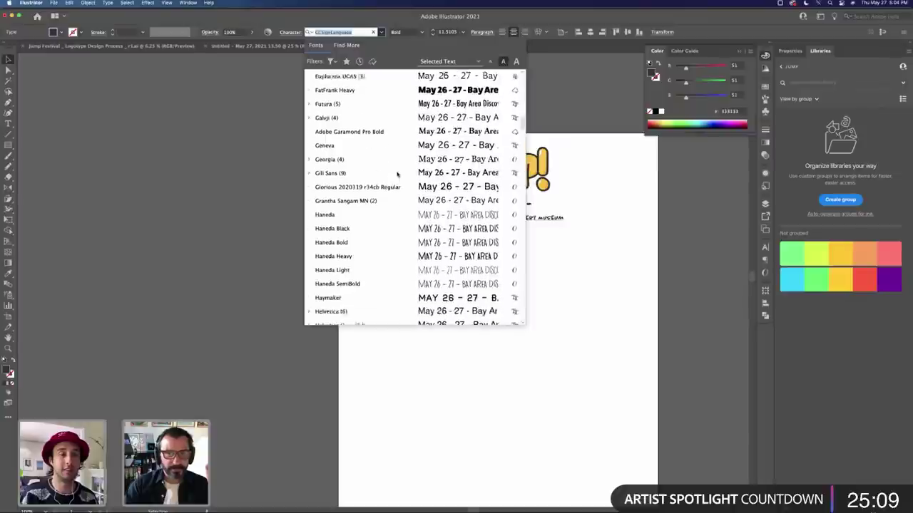
scroll(397, 174, down, 6)
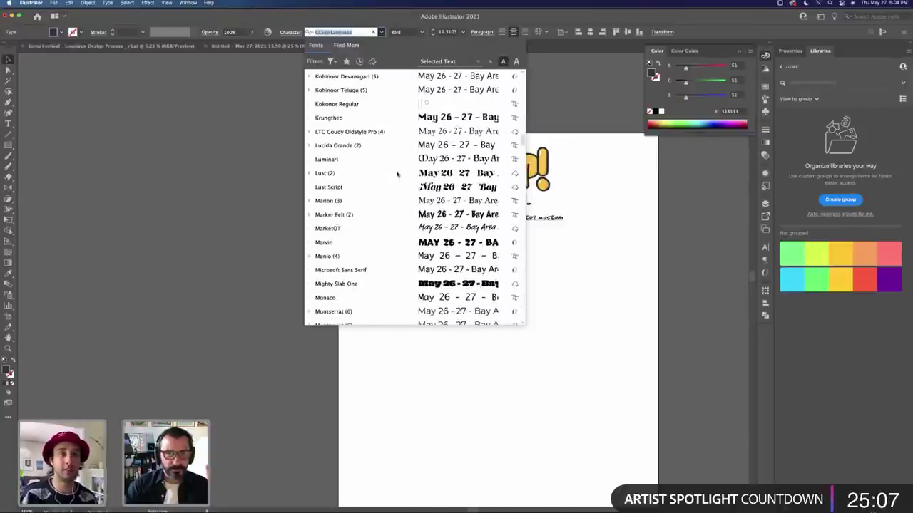
scroll(397, 174, down, 5)
scroll(398, 174, down, 1)
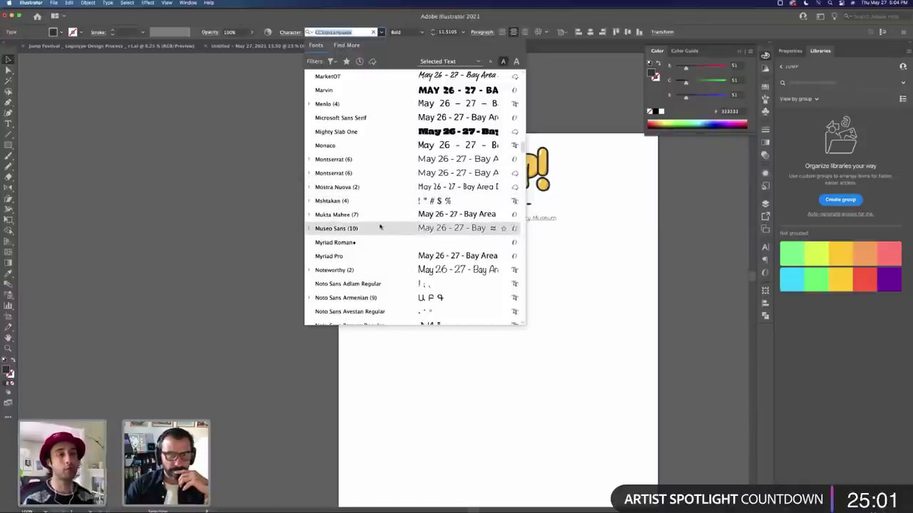
click(380, 229)
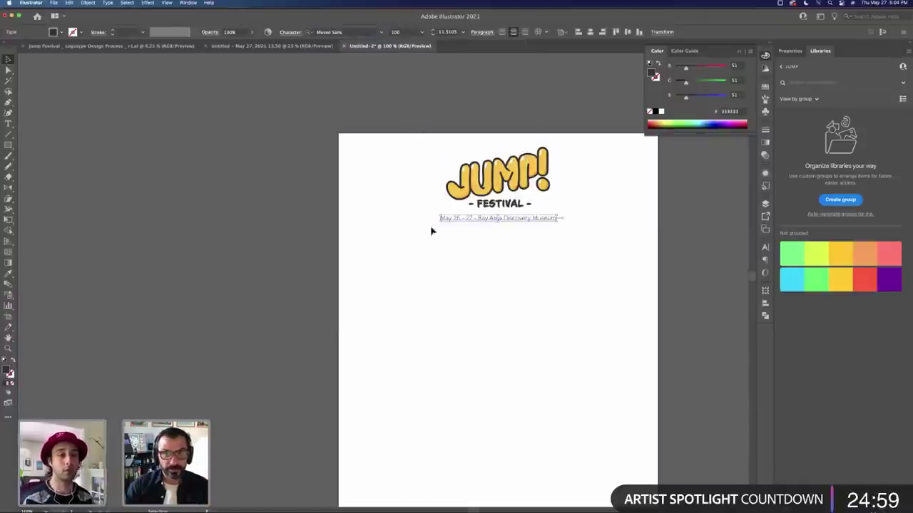
Step: Deselect and reselect the date line to confirm it uses Museo Sans
click(500, 224)
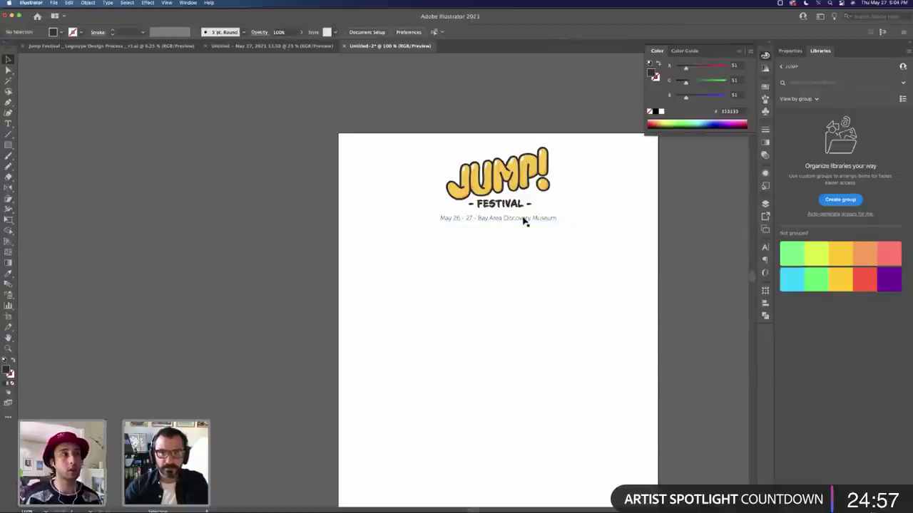
click(524, 221)
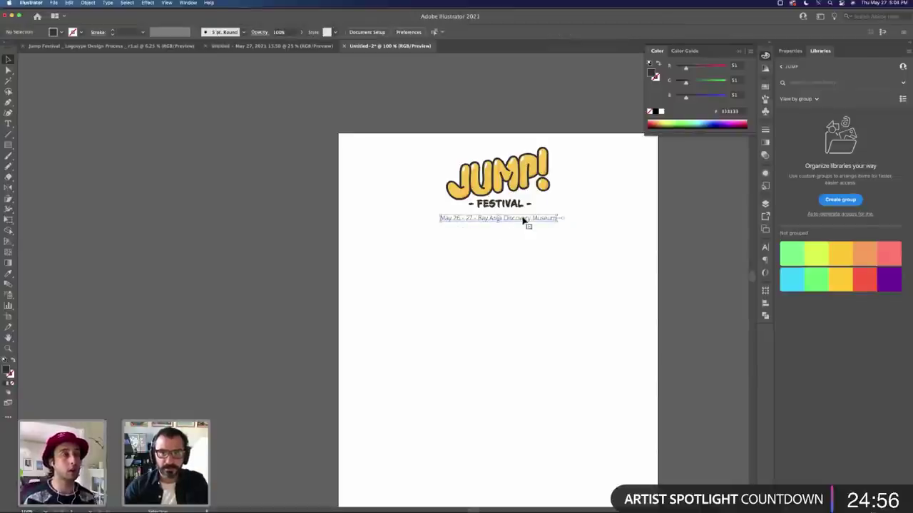
click(457, 100)
scroll(456, 143, right, 3)
scroll(456, 142, down, 1)
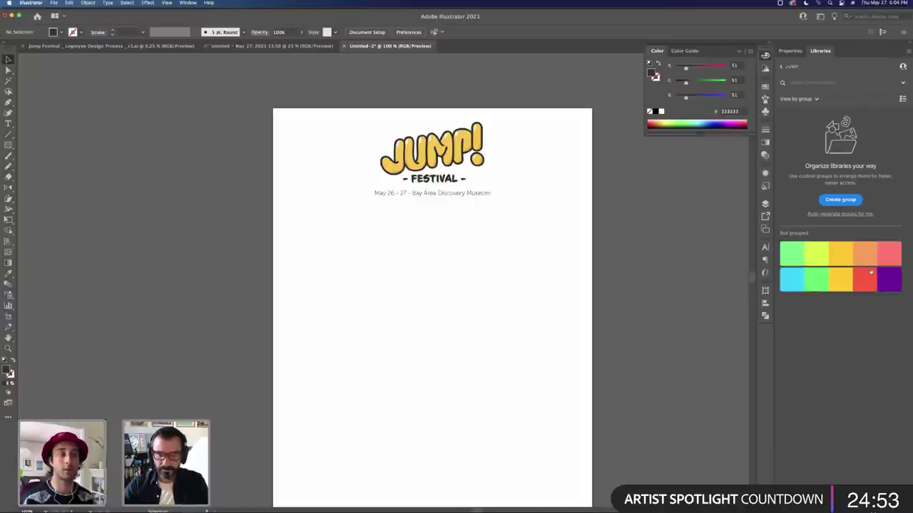
Step: Draw an artboard-size rectangle, send it to the back and cut it
key(z)
alt+click(549, 266)
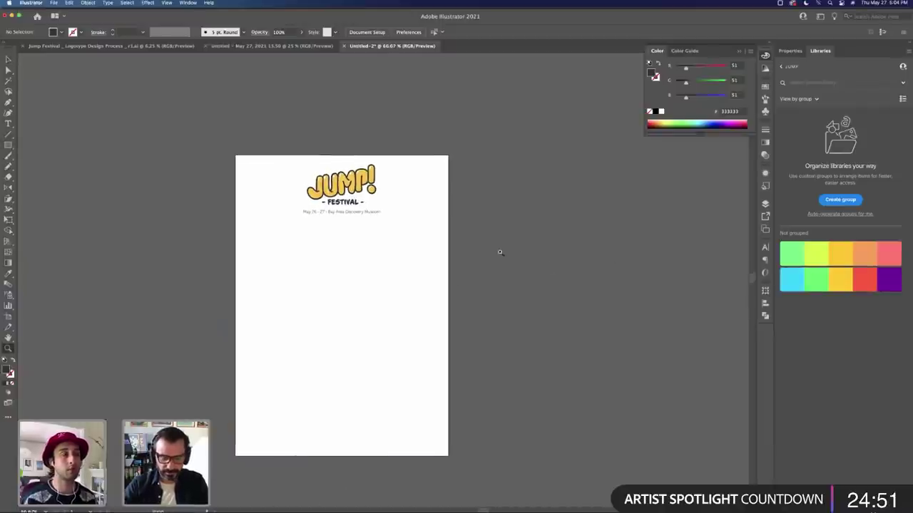
key(v)
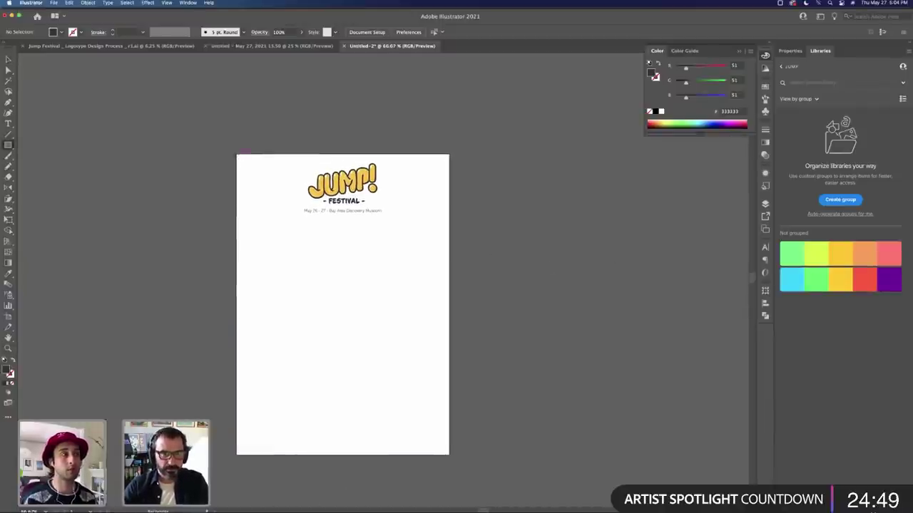
drag(237, 154, 449, 454)
key(super+shift+bracketleft)
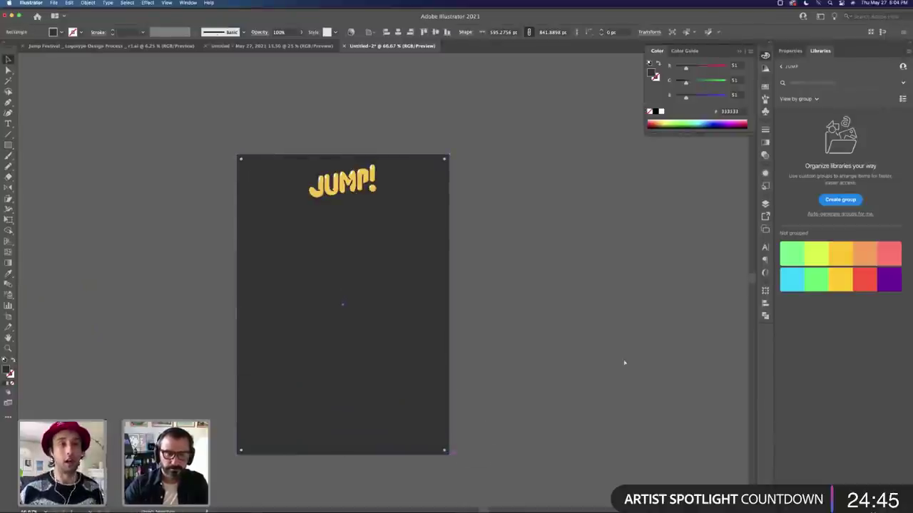
key(Delete)
Step: Paste the rectangle onto a new layer named Background placed below Layer 1
click(765, 204)
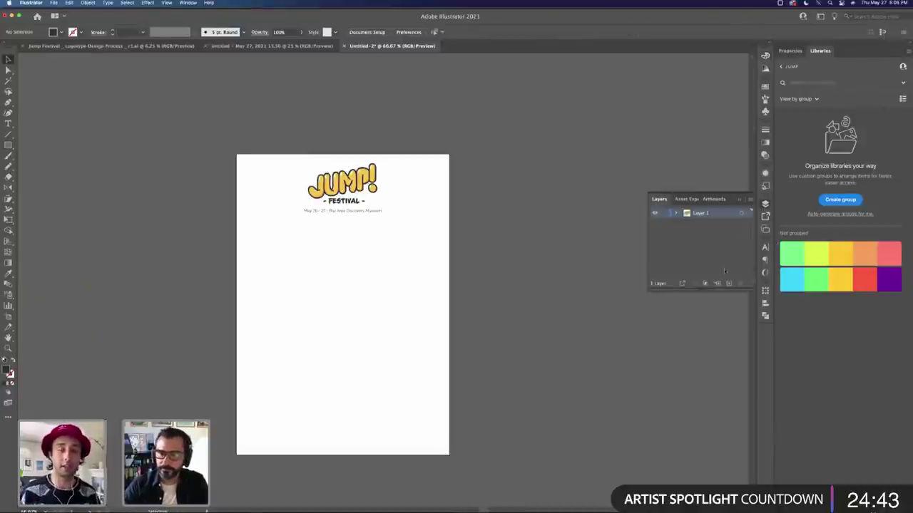
key(super+z)
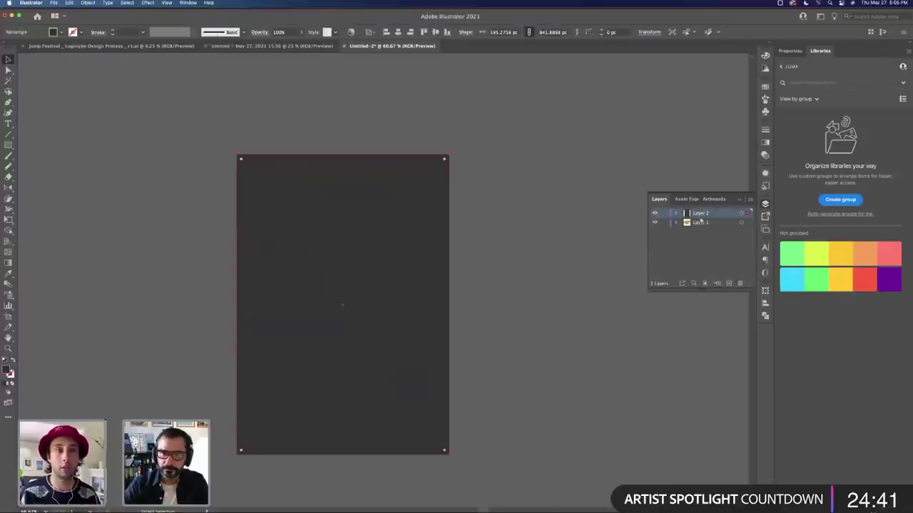
double_click(701, 217)
text(Back)
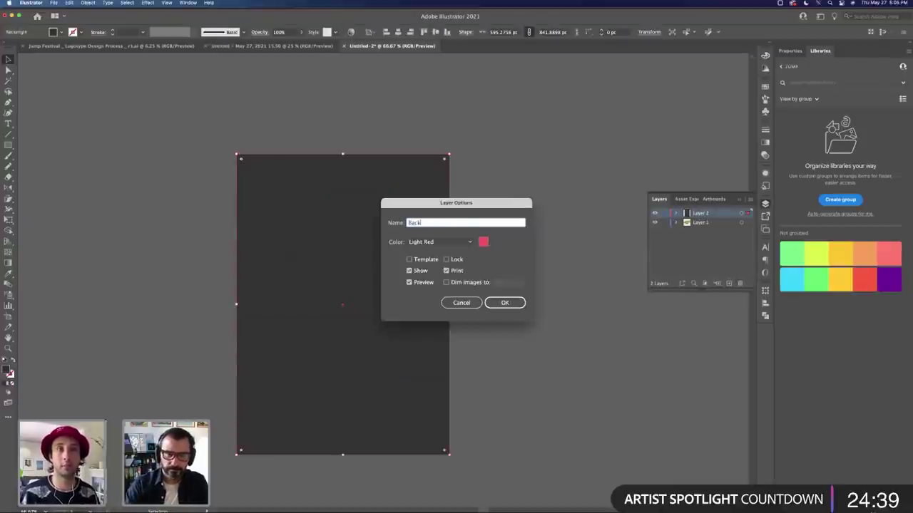
text(ground)
key(Return)
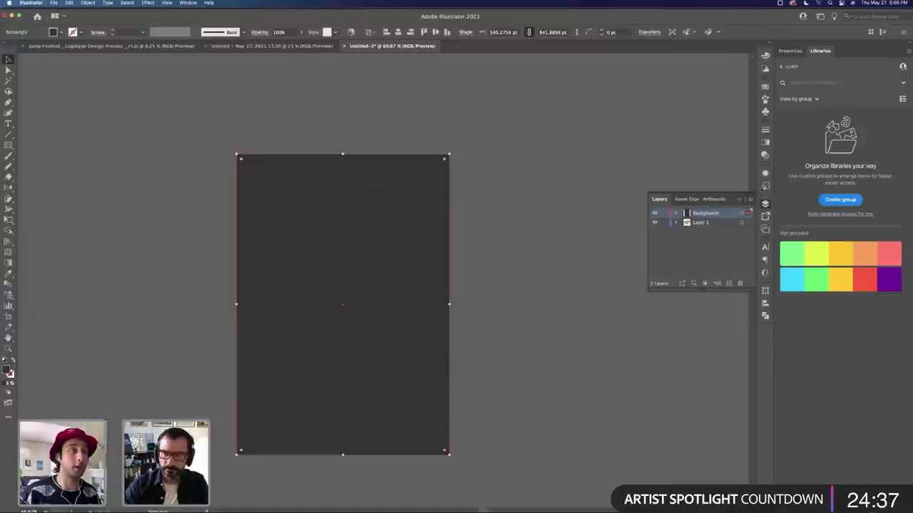
drag(713, 225, 714, 228)
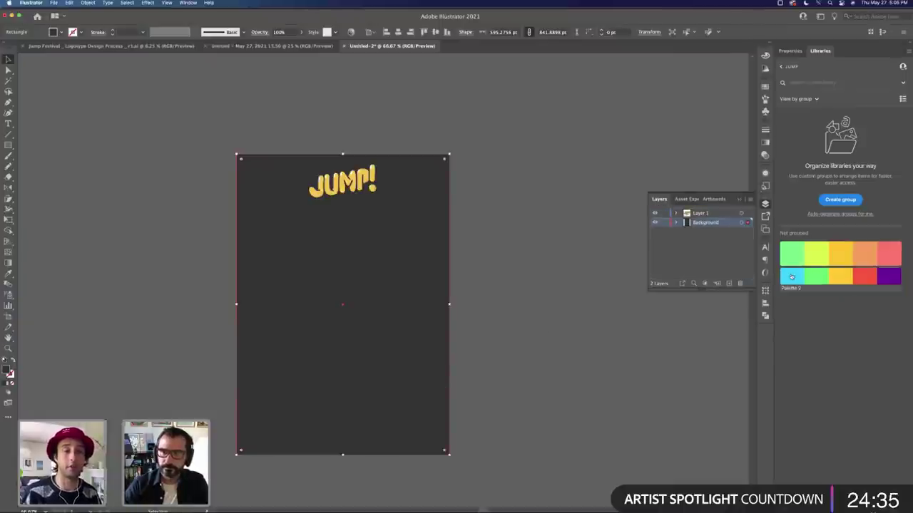
Step: Fill the background light blue, lock its layer, and rename Layer 1 to Content
click(791, 275)
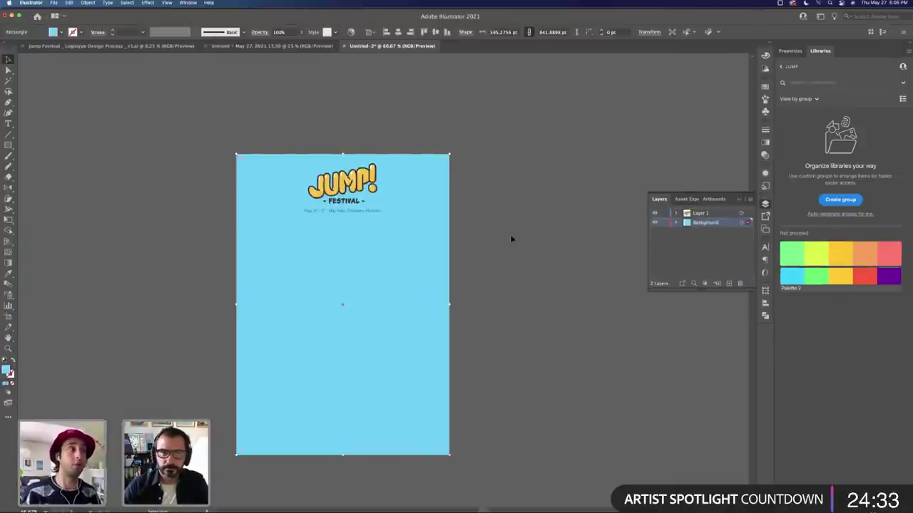
click(663, 223)
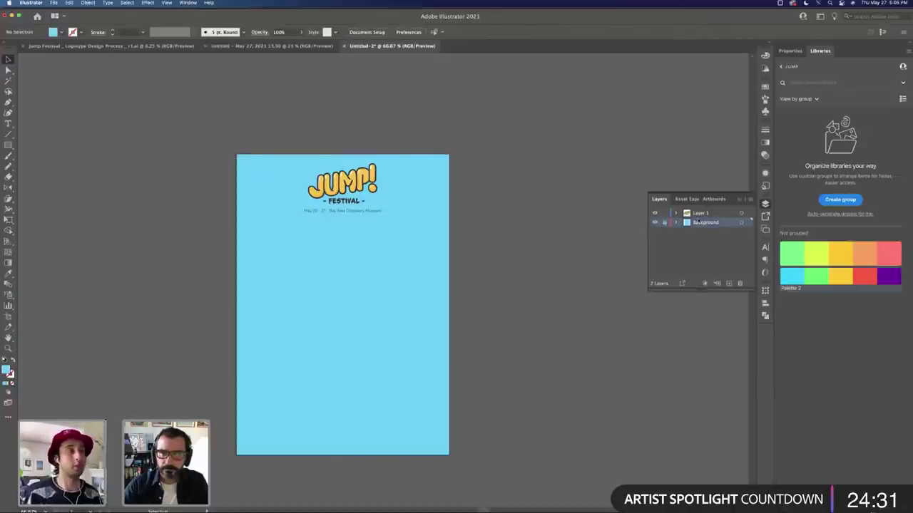
double_click(700, 213)
text(Content)
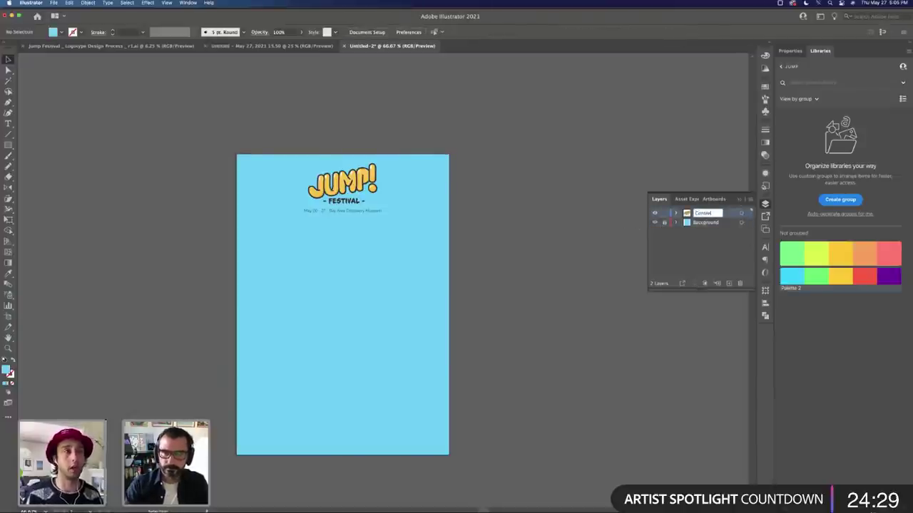
key(Return)
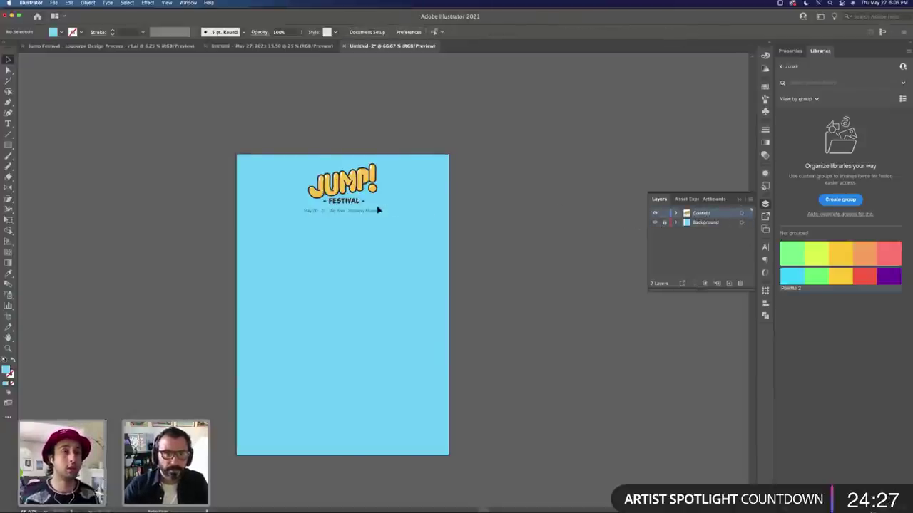
drag(376, 210, 358, 210)
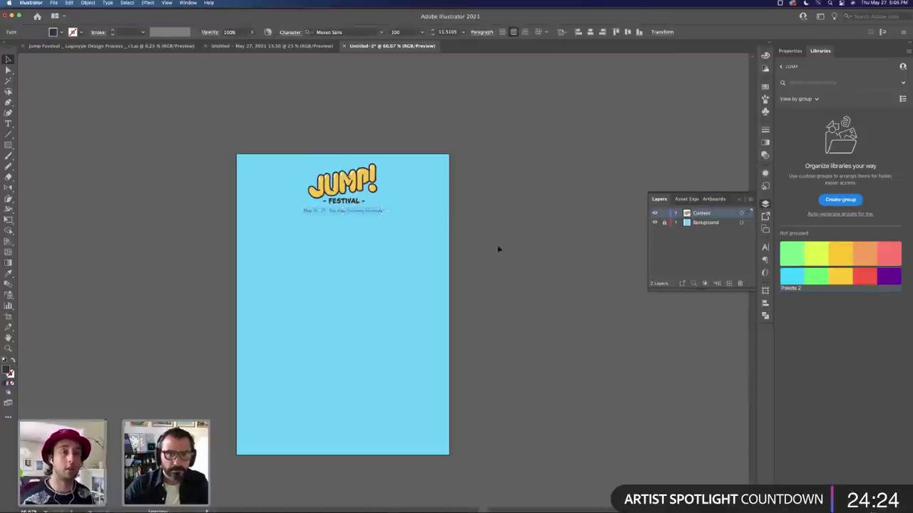
Step: Fill the date text with the palette green and eyedrop that green onto the Background rectangle
double_click(815, 275)
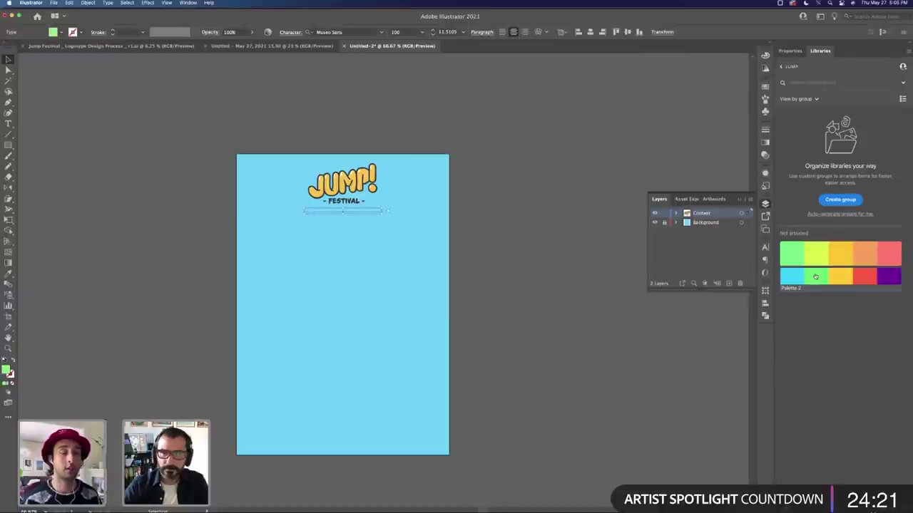
click(820, 154)
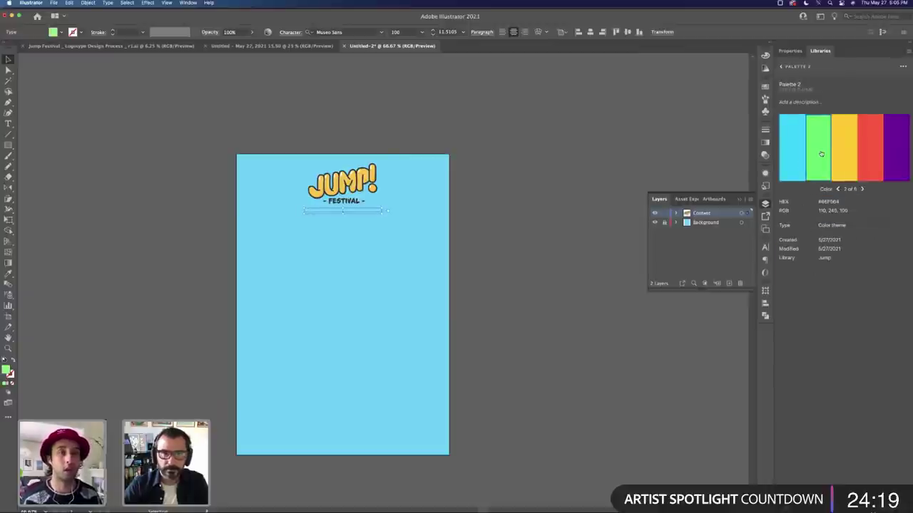
click(554, 198)
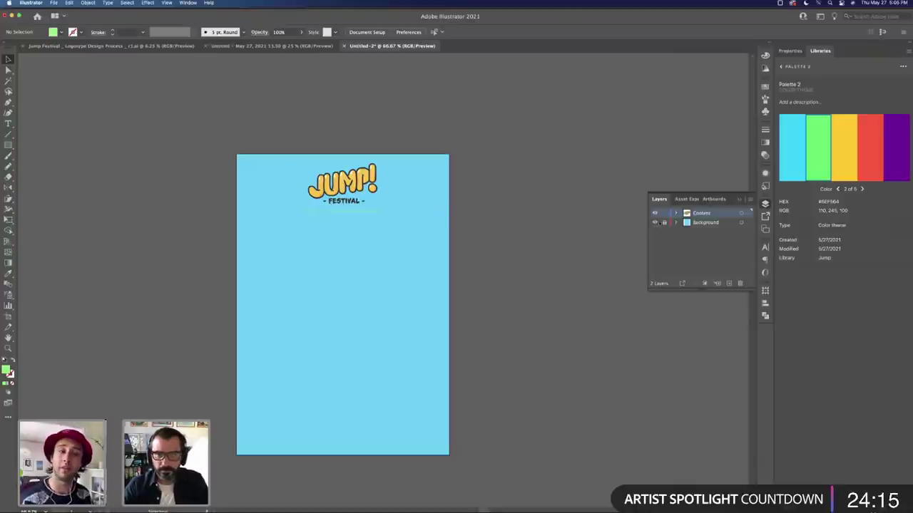
click(338, 230)
key(i)
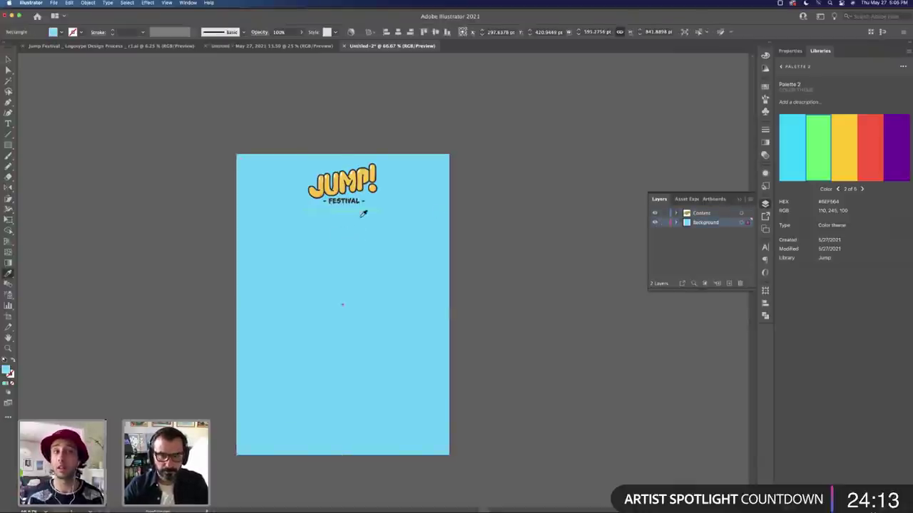
click(361, 214)
key(v)
Step: Recolour the date text with FESTIVAL's dark grey using the eyedropper
click(363, 212)
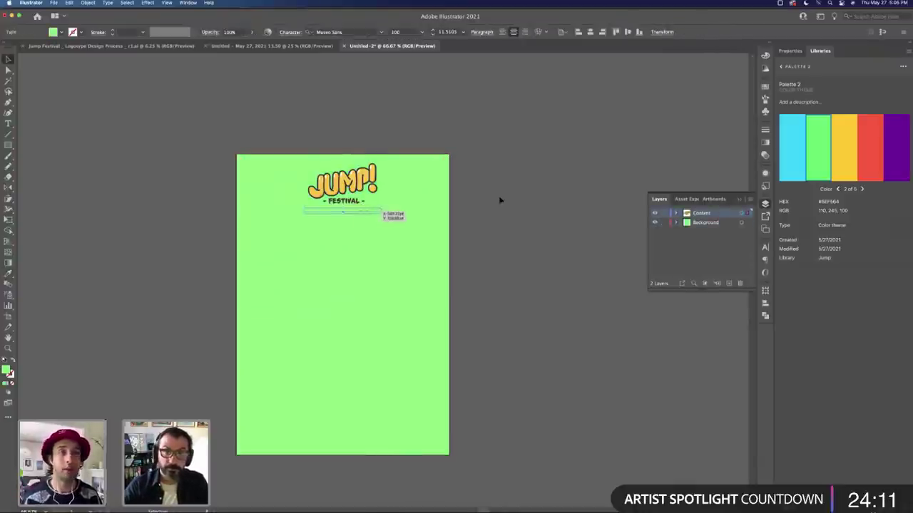
click(844, 146)
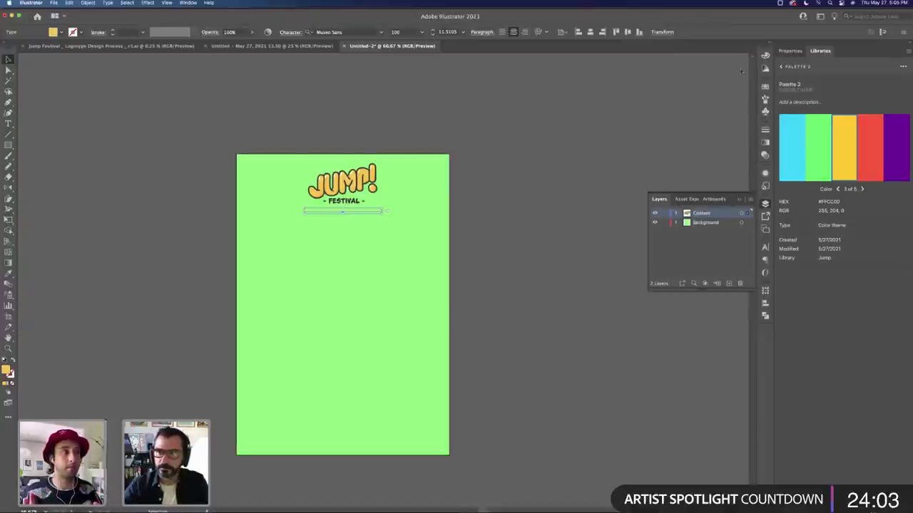
click(766, 68)
click(661, 112)
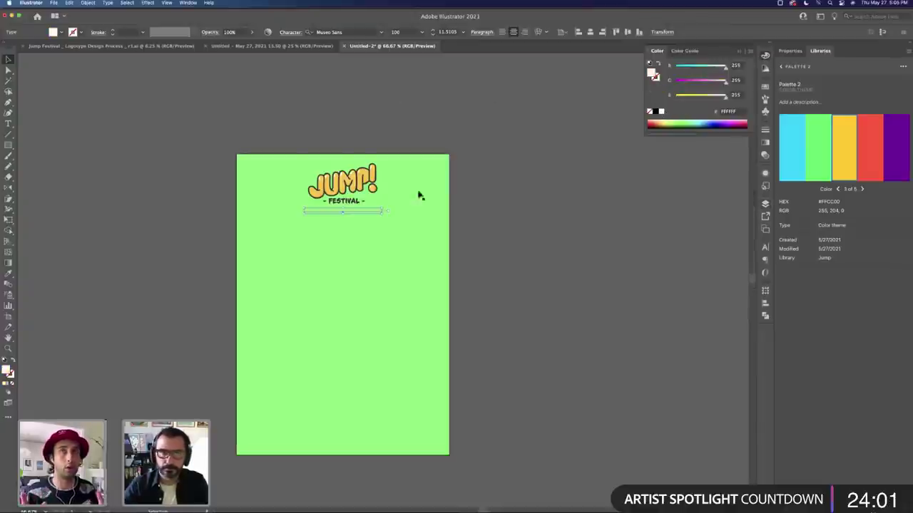
key(i)
click(360, 199)
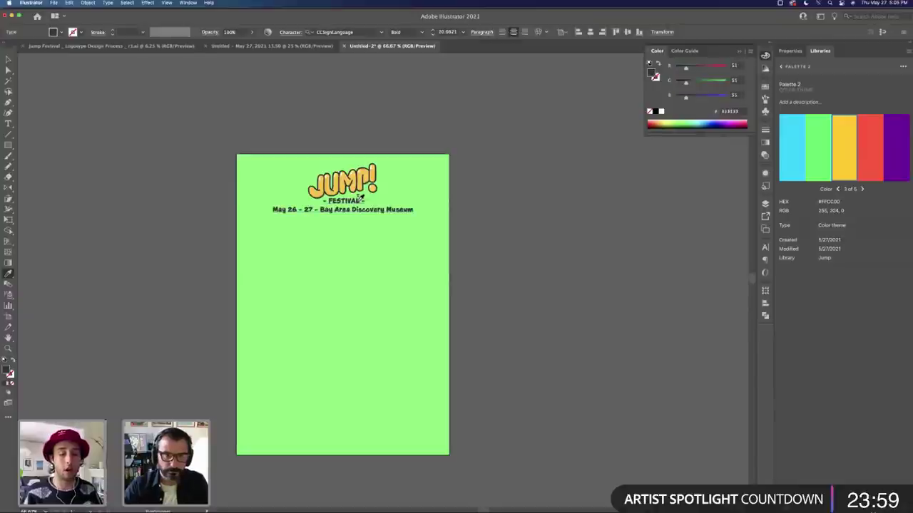
key(super+t)
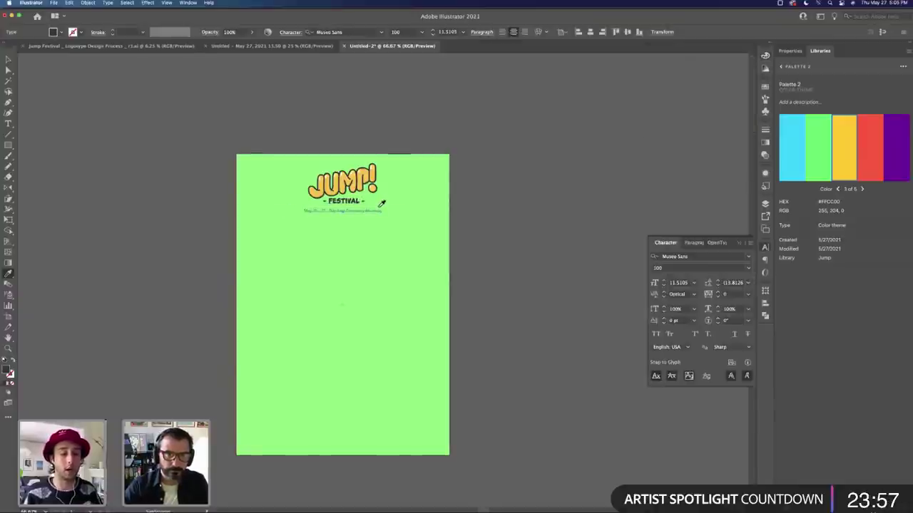
key(v)
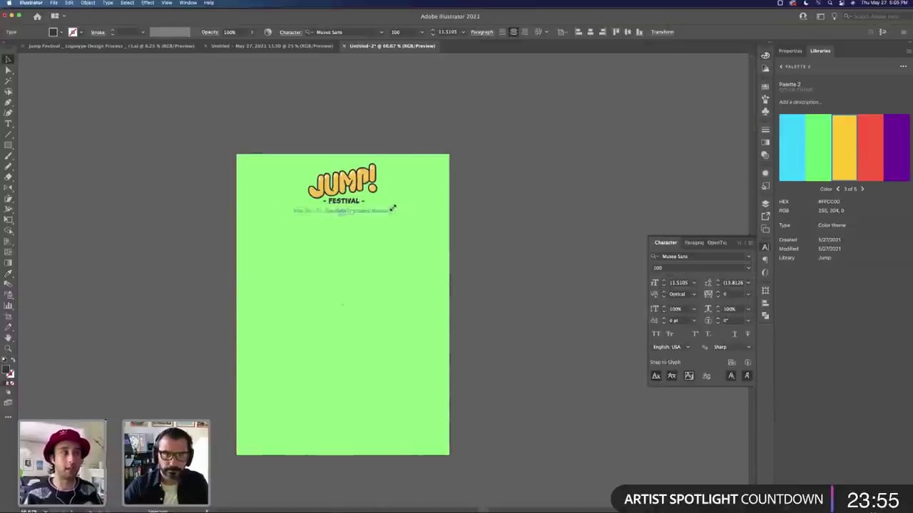
click(513, 227)
Step: Save the document as a new file in Desktop > Jump Festival > Lineup
key(t)
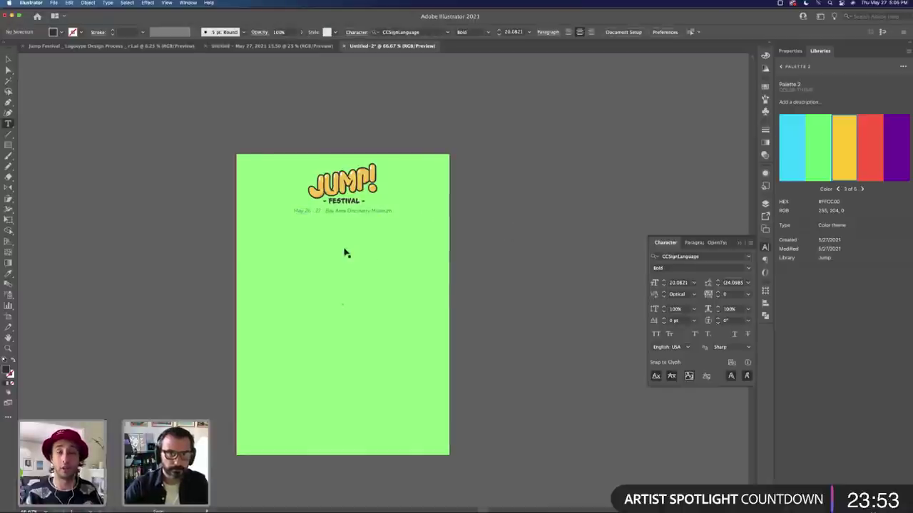
key(super+s)
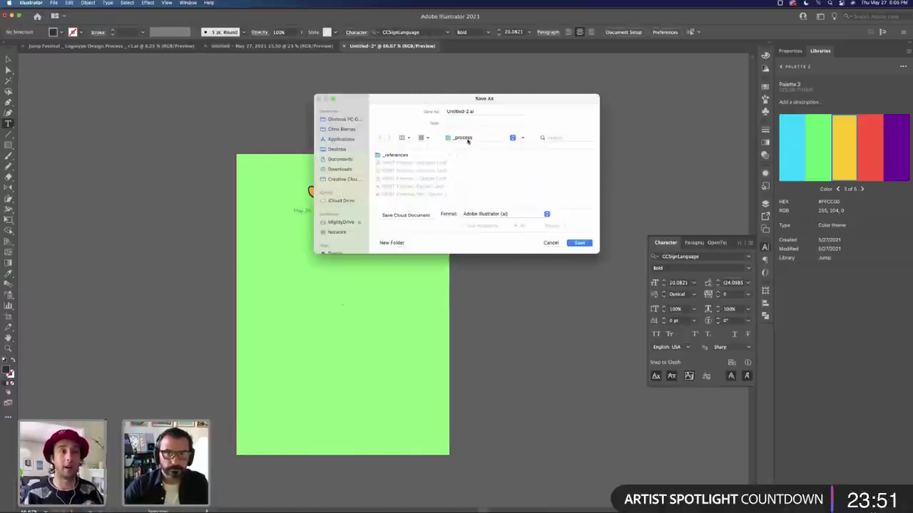
click(468, 140)
click(342, 150)
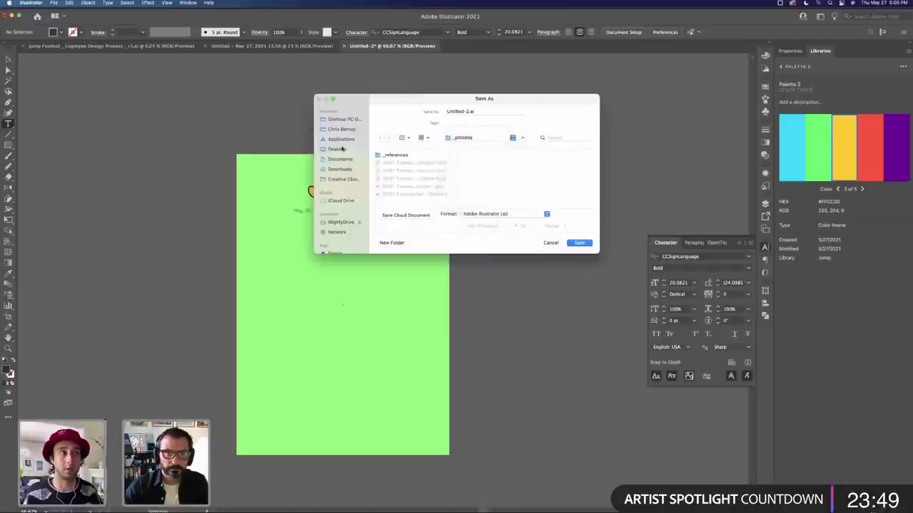
click(340, 149)
click(409, 172)
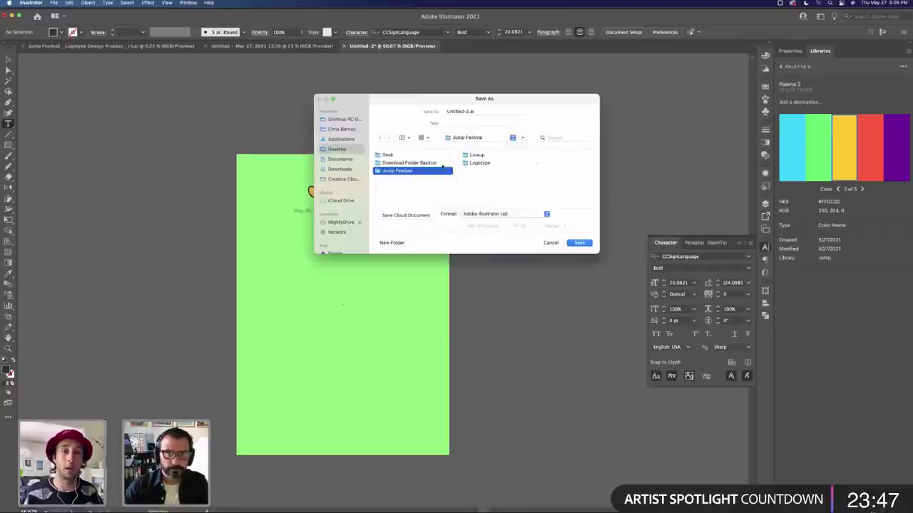
click(493, 156)
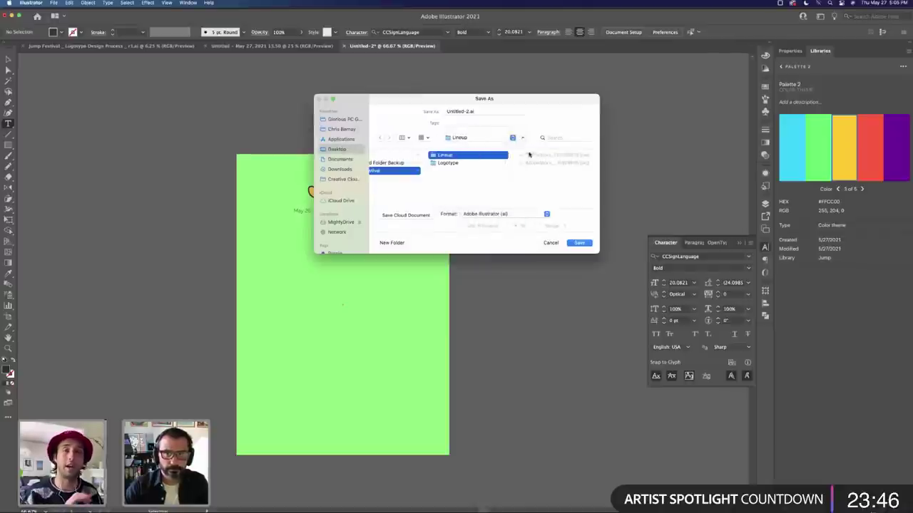
Step: Name the file 'Jump Festival - Lineup Design Process' and save with default Illustrator options
click(465, 112)
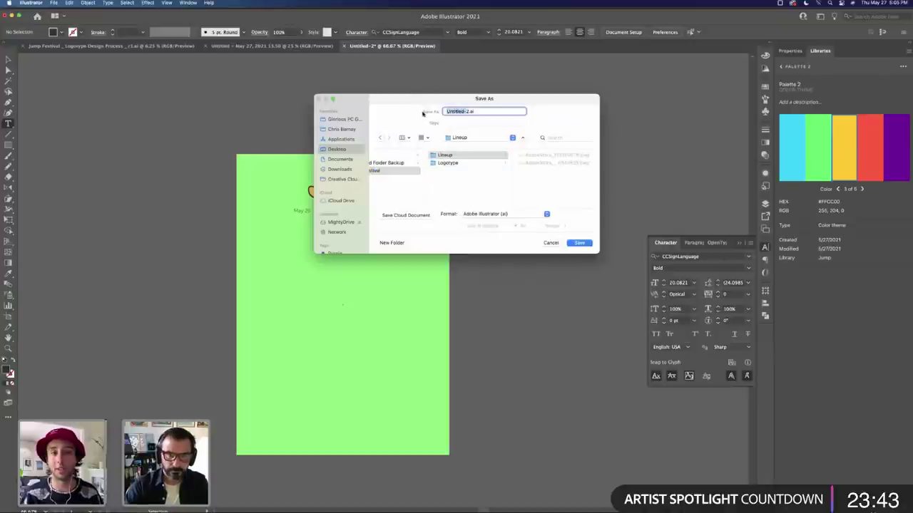
key(BackSpace)
key(BackSpace)
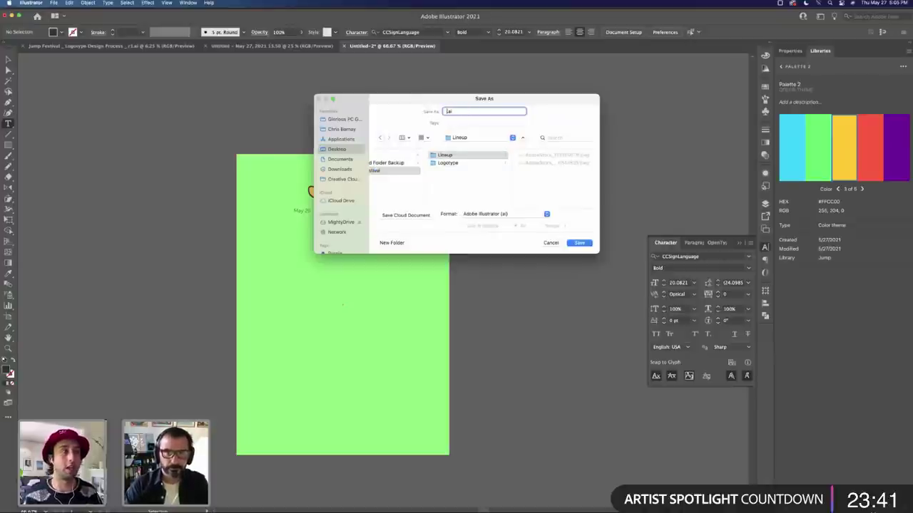
text(Jum)
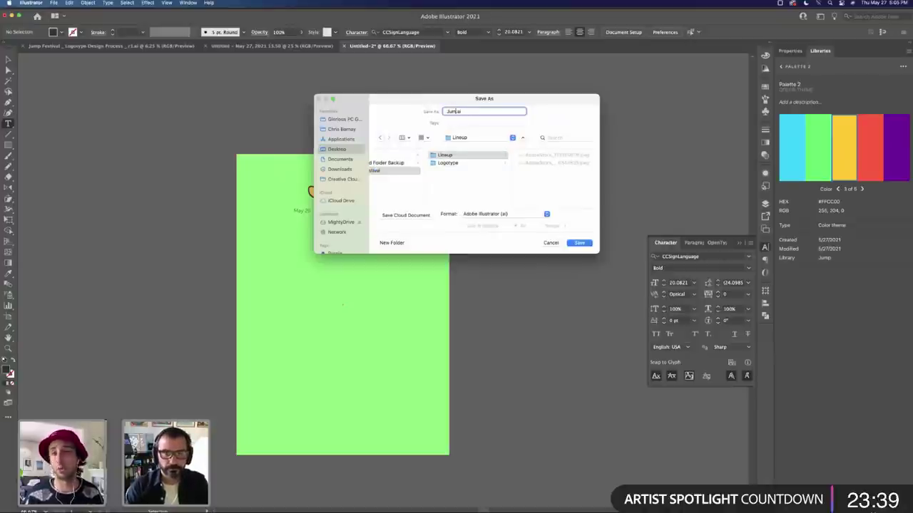
text(p F)
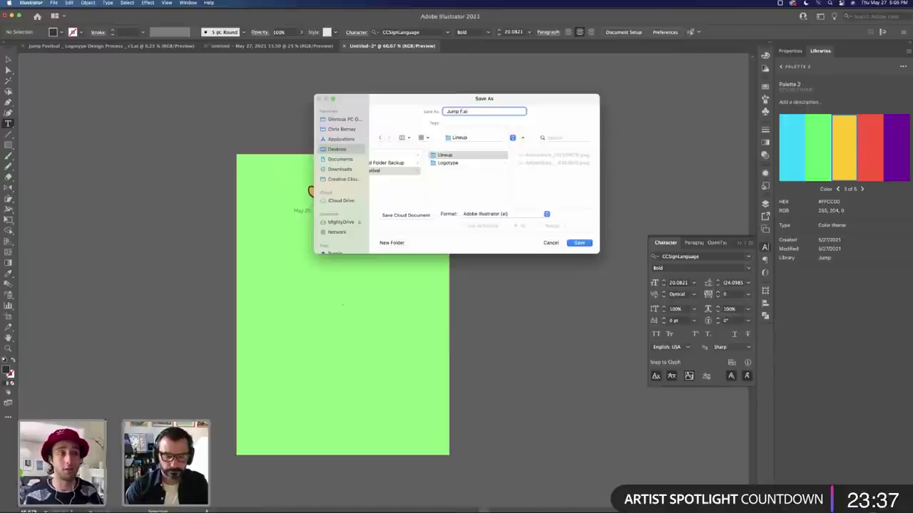
text(est)
key(BackSpace)
key(BackSpace)
key(BackSpace)
key(BackSpace)
text(Festi)
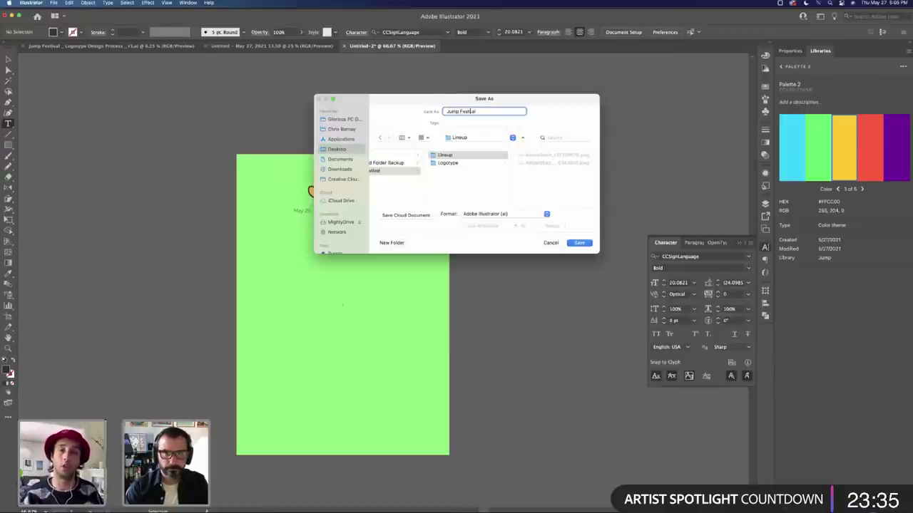
text(val)
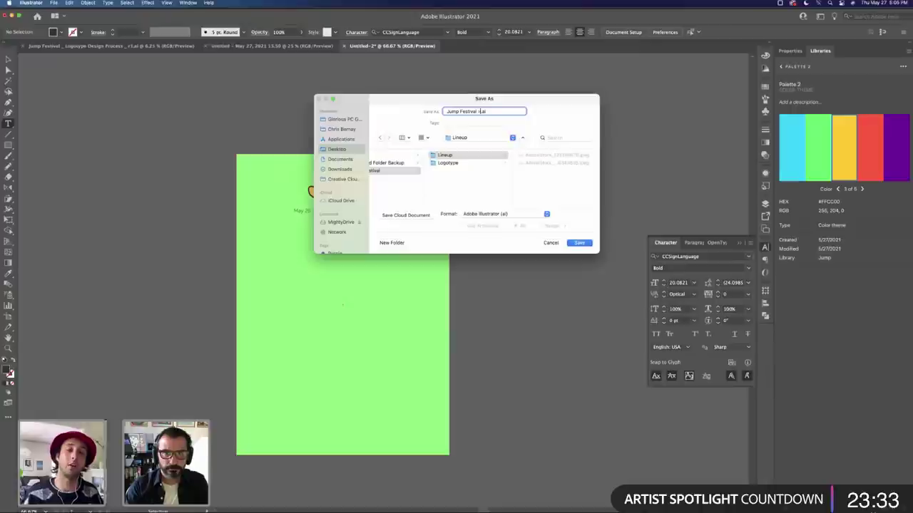
text( - L)
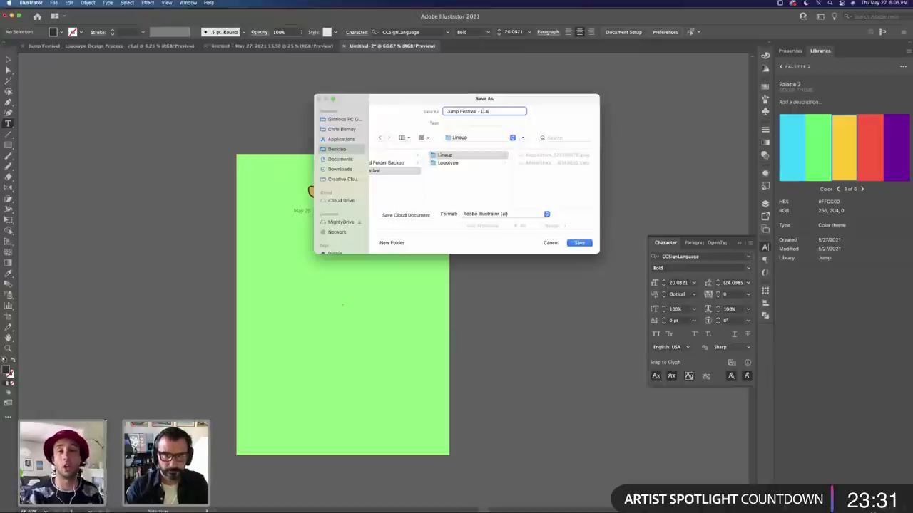
text(ine up)
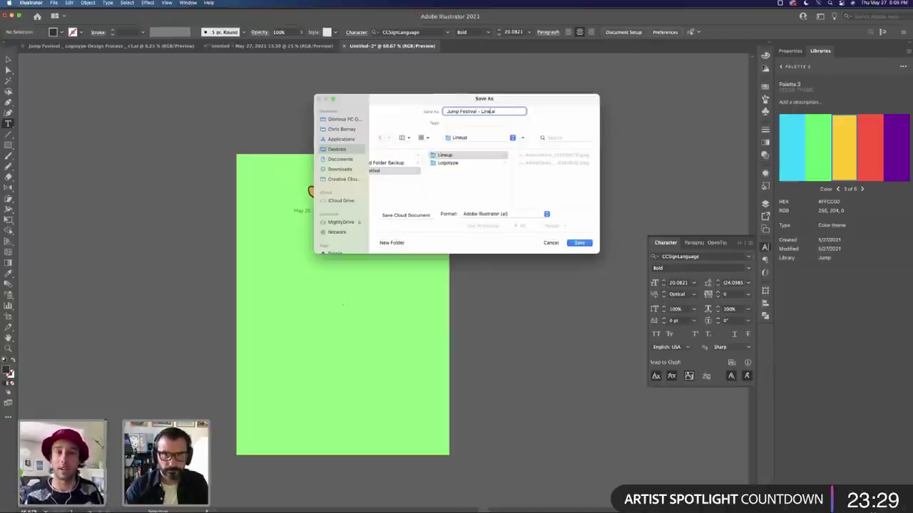
text(up Des)
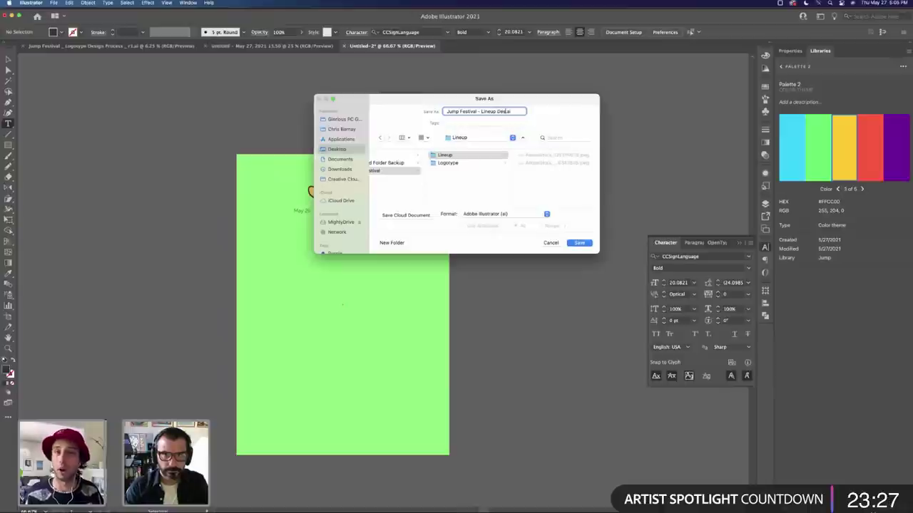
text(ign Process)
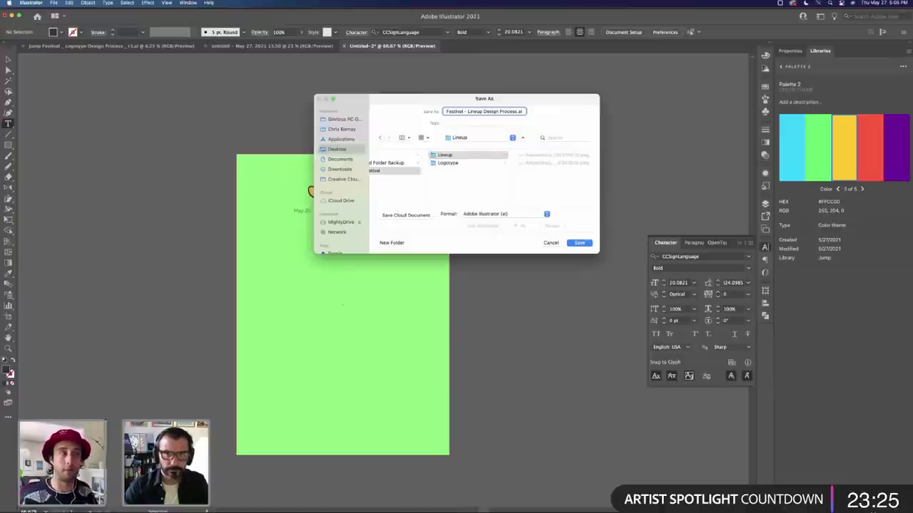
click(579, 243)
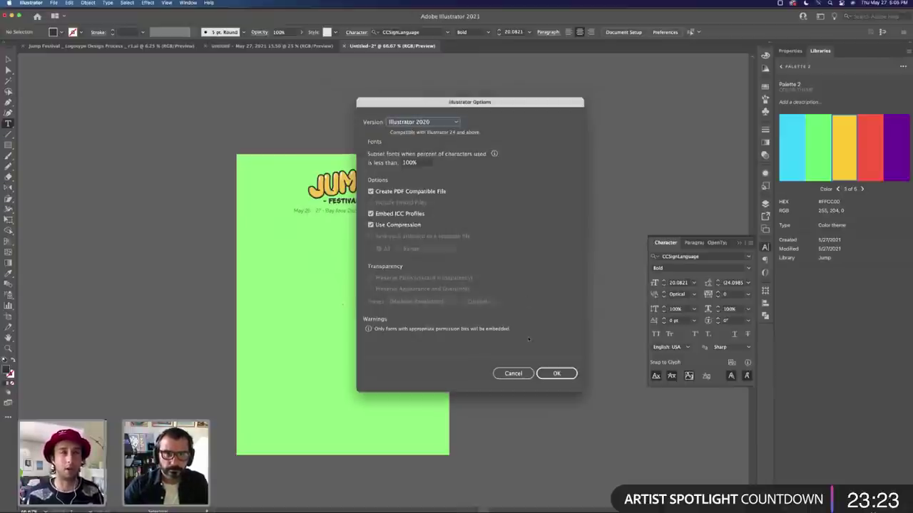
key(Return)
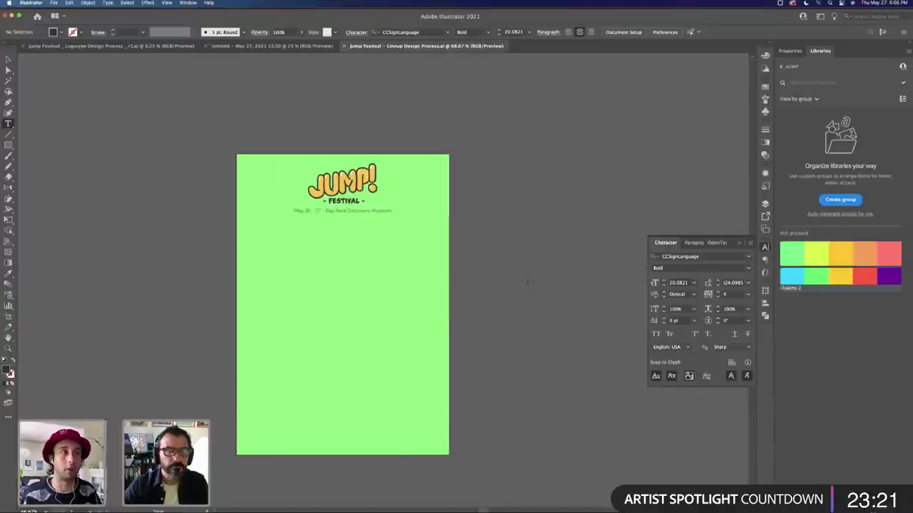
click(527, 281)
Step: Discard the placeholder text and pen-draw the shape's left and bottom edges
key(Escape)
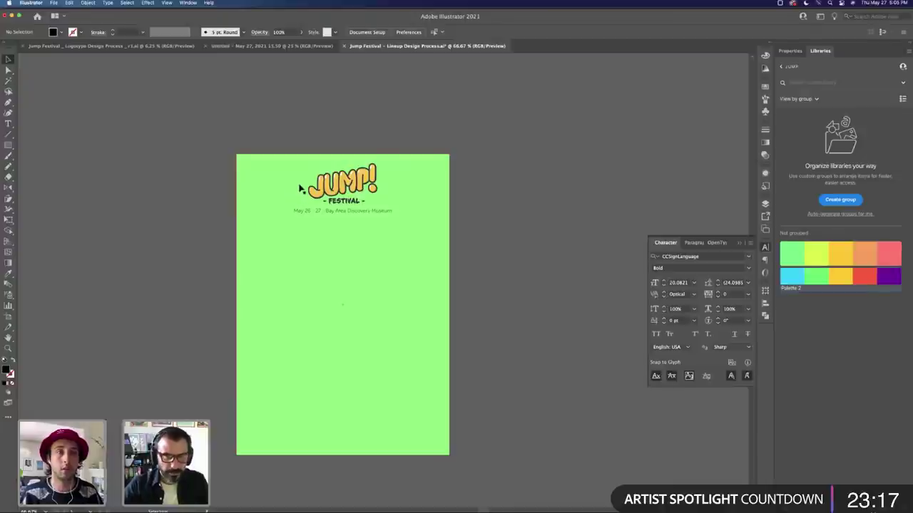
scroll(499, 214, left, 5)
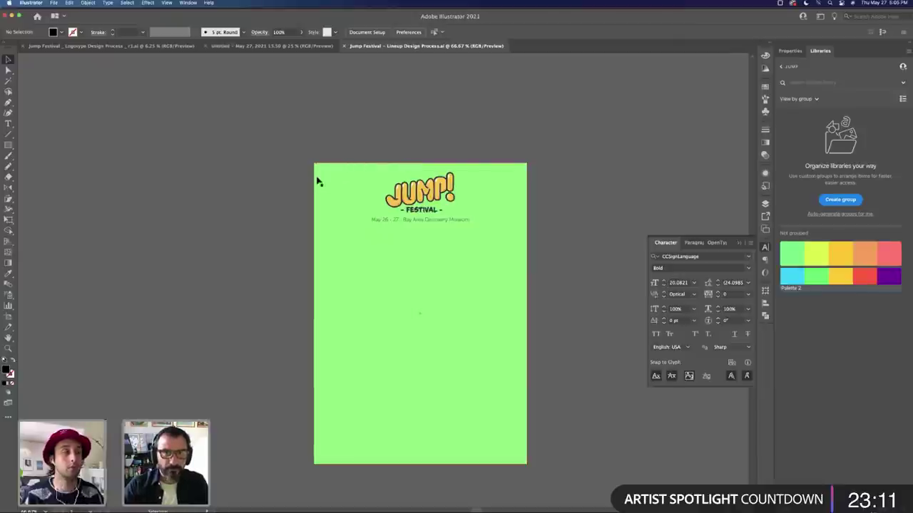
key(m)
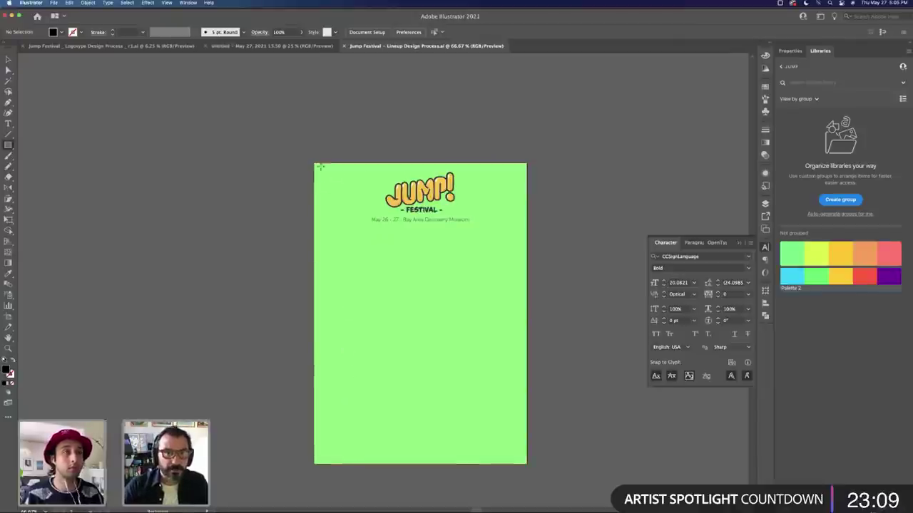
key(p)
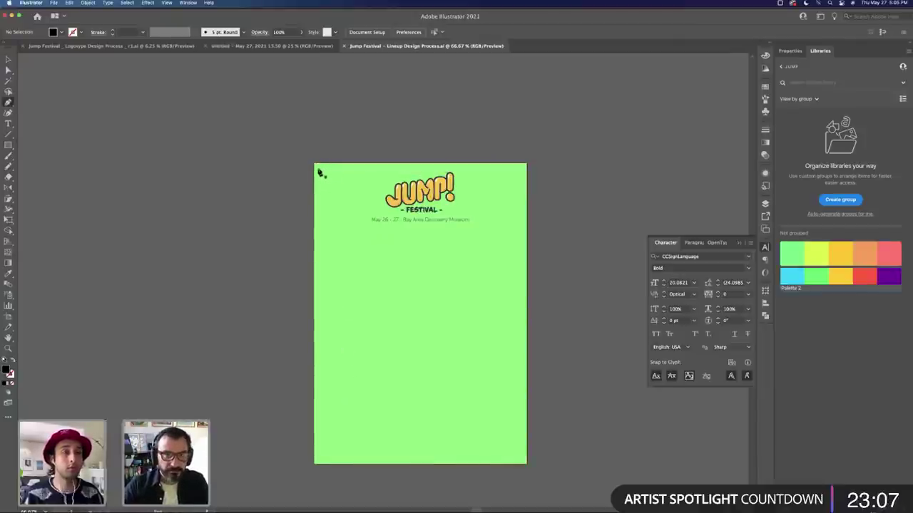
click(320, 236)
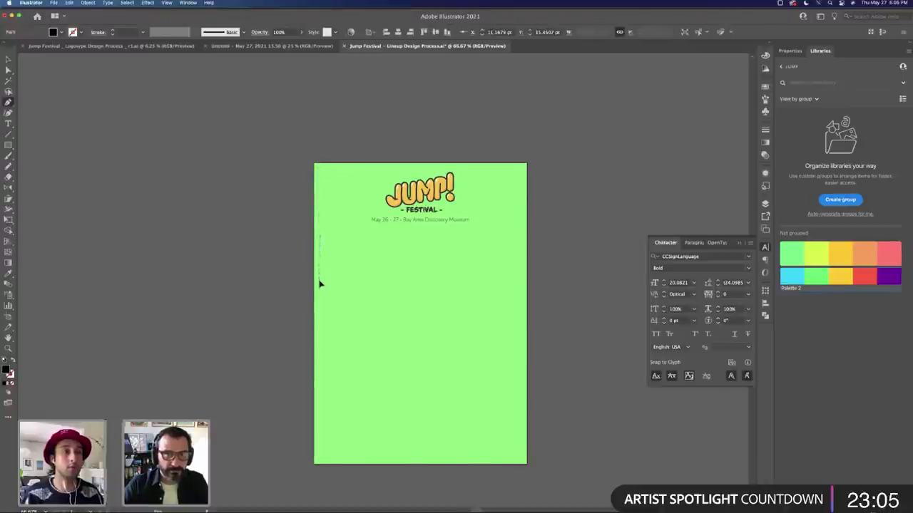
click(320, 285)
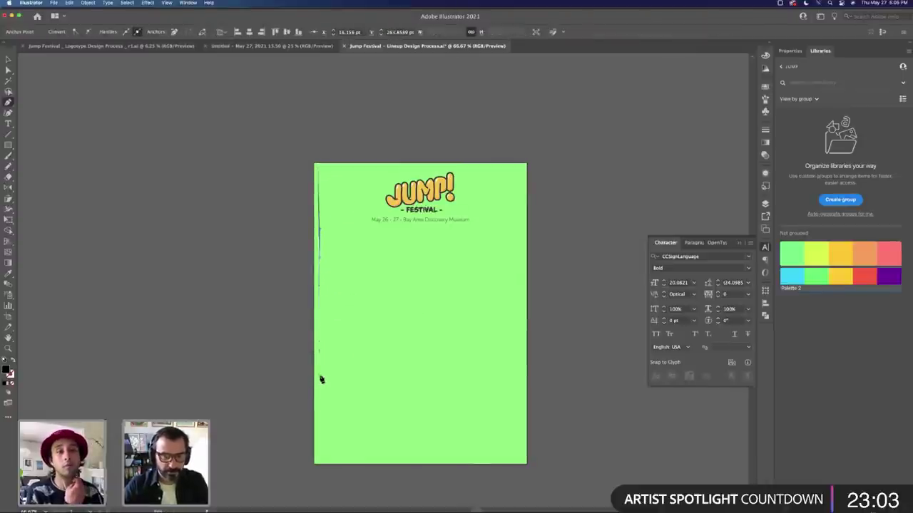
click(320, 460)
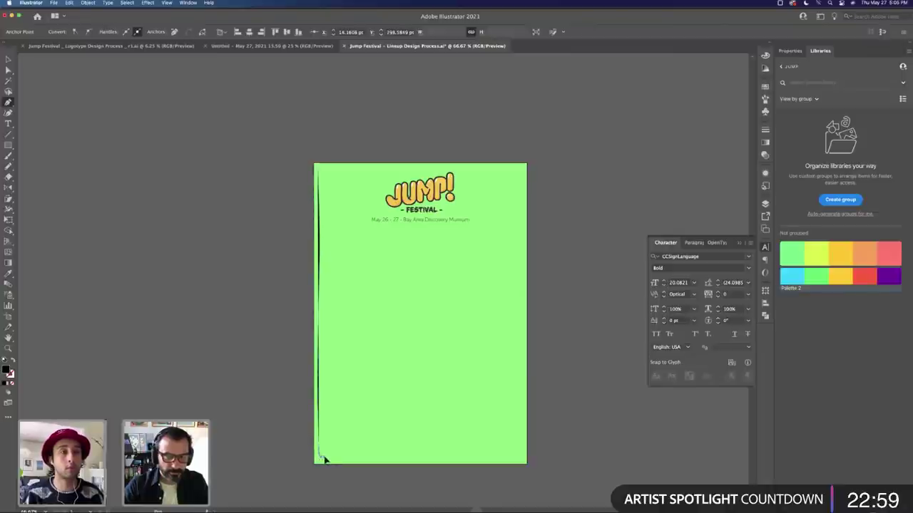
click(493, 459)
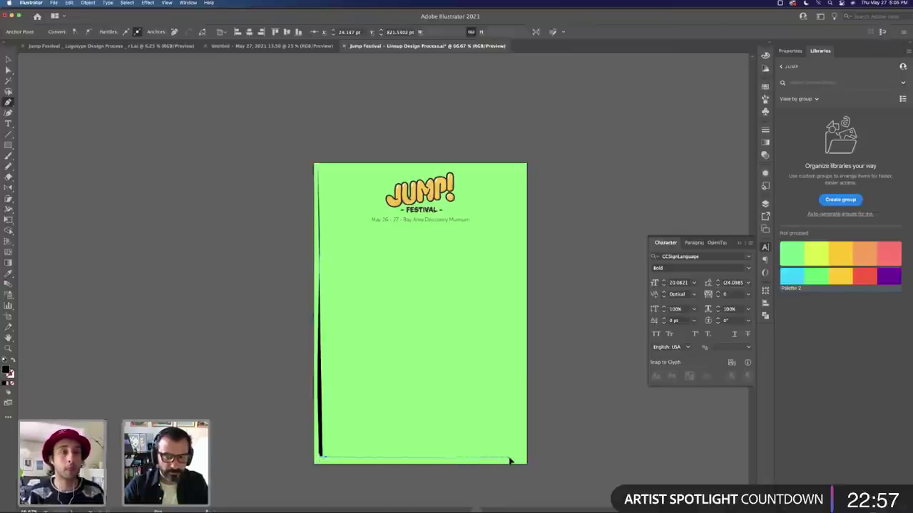
click(523, 459)
Step: Continue the path up the right edge, across the top, and close it at the start
click(523, 460)
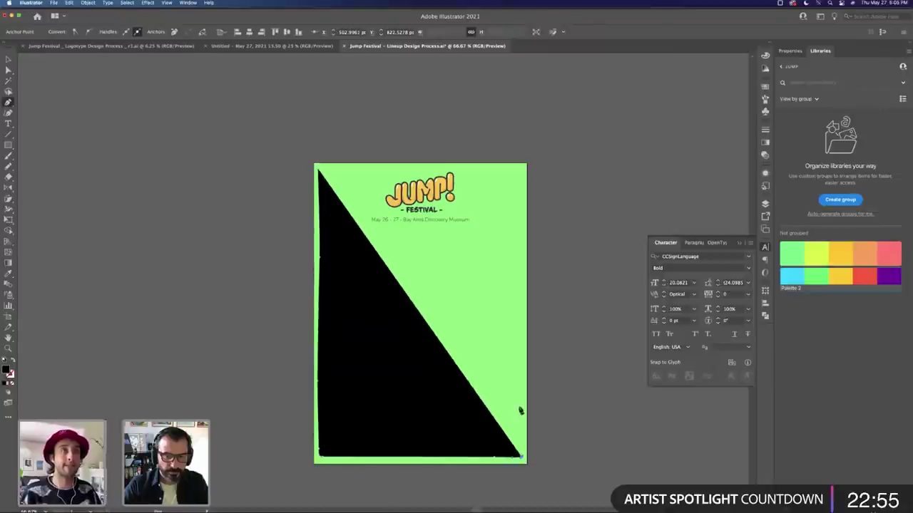
click(521, 263)
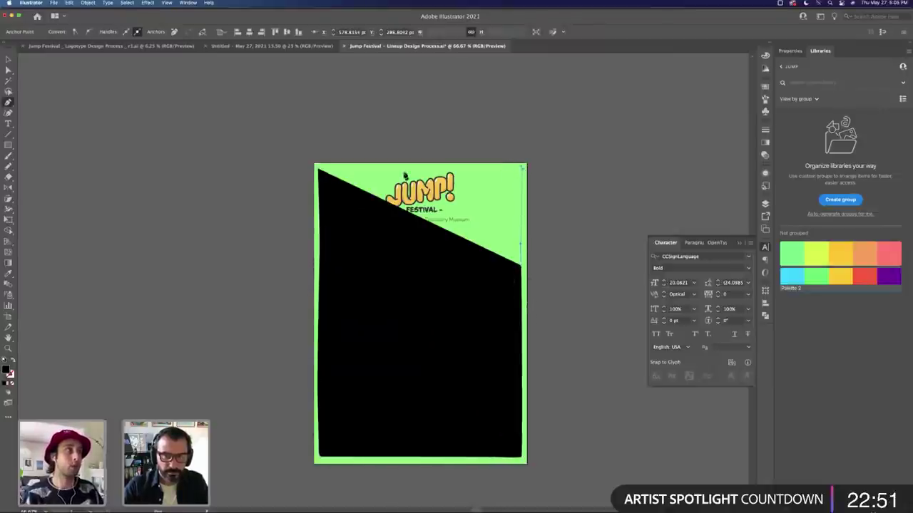
click(522, 171)
click(316, 170)
key(v)
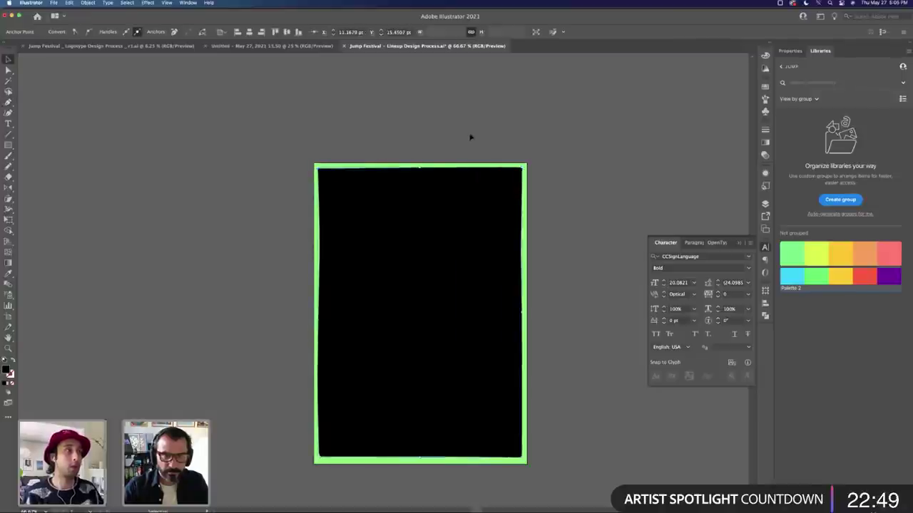
click(463, 143)
key(m)
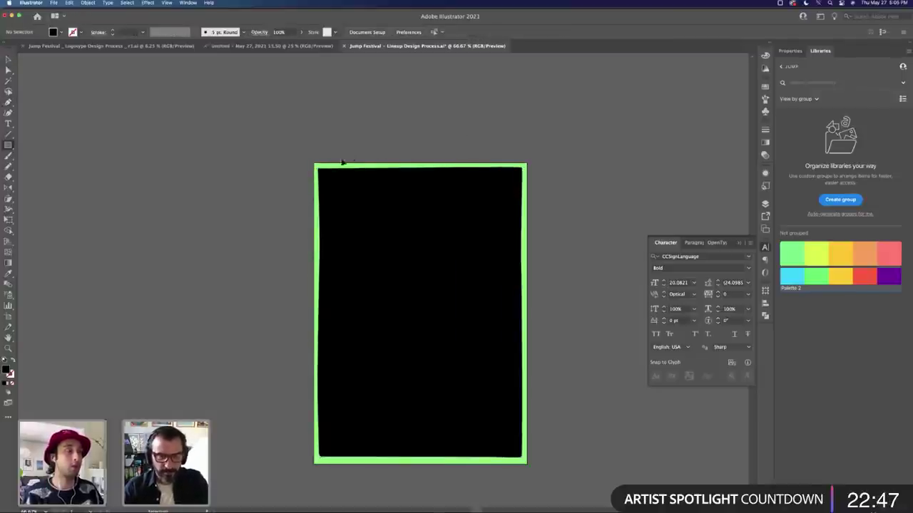
Step: Draw a black rectangle covering the full 595 × 842 pt artboard and select it
drag(314, 164, 529, 466)
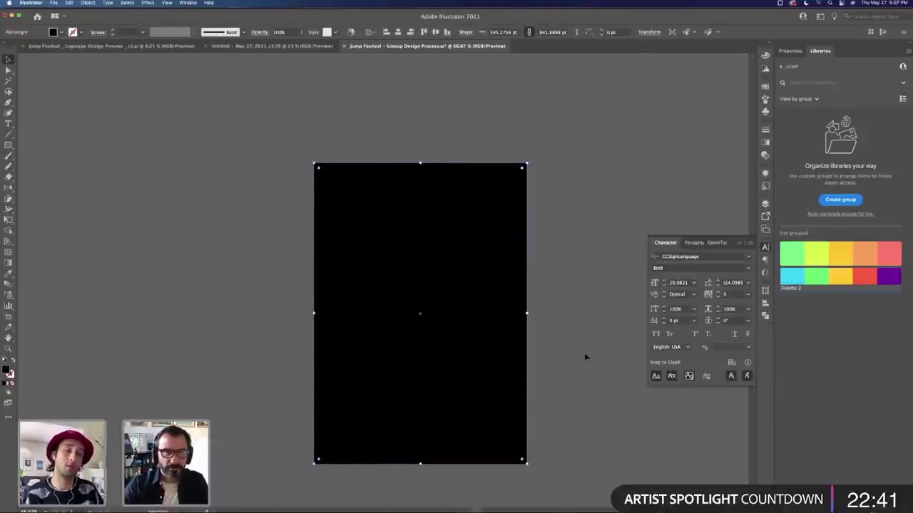
click(585, 356)
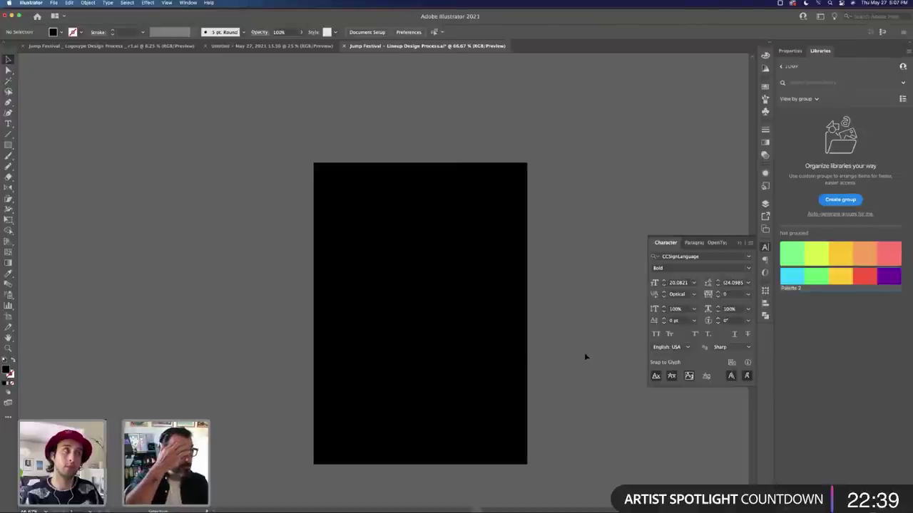
click(416, 193)
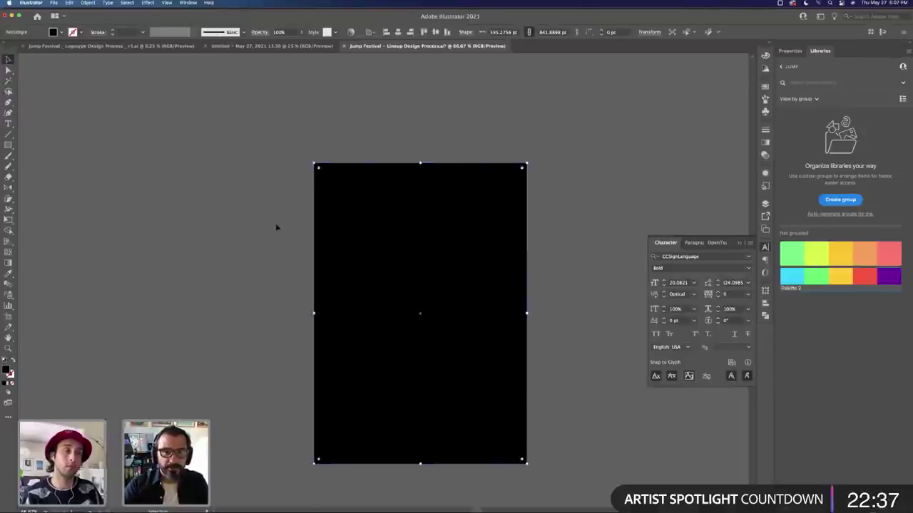
click(275, 226)
click(435, 199)
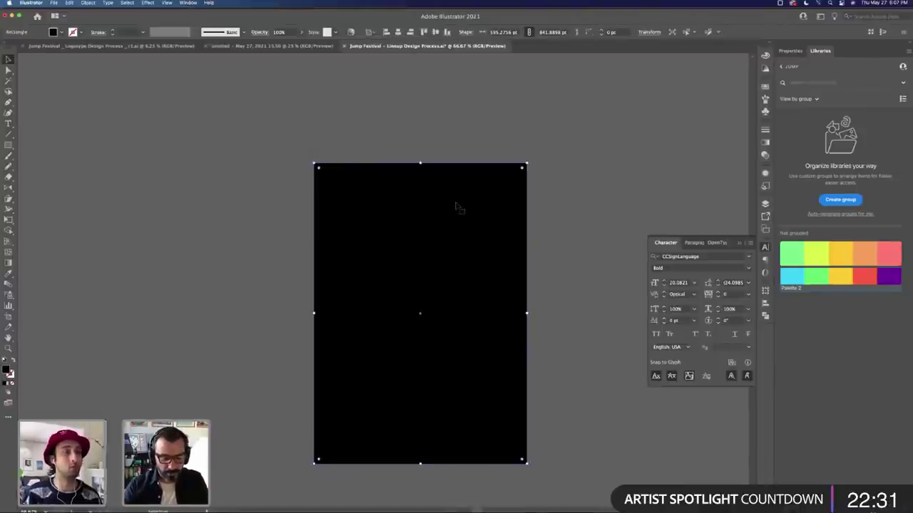
Step: In Outline view, select the JUMP! logo and date line, then return to Preview
key(super+y)
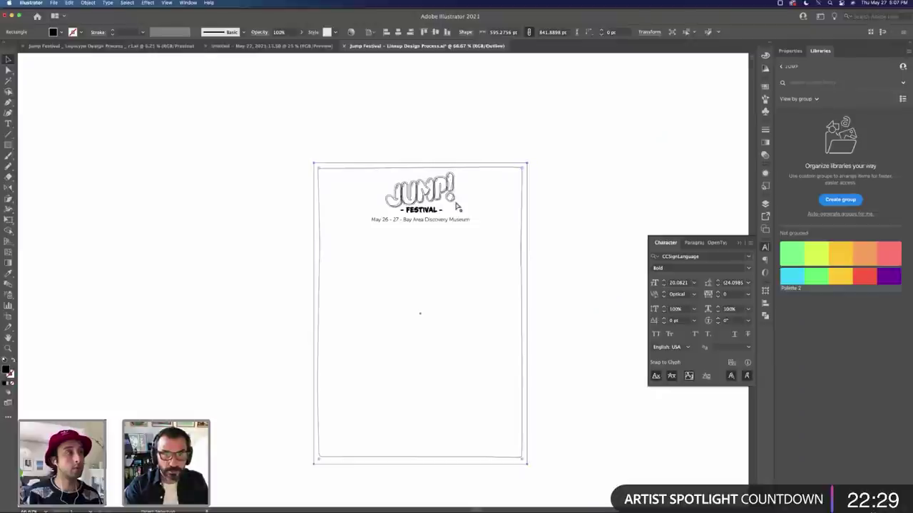
click(610, 189)
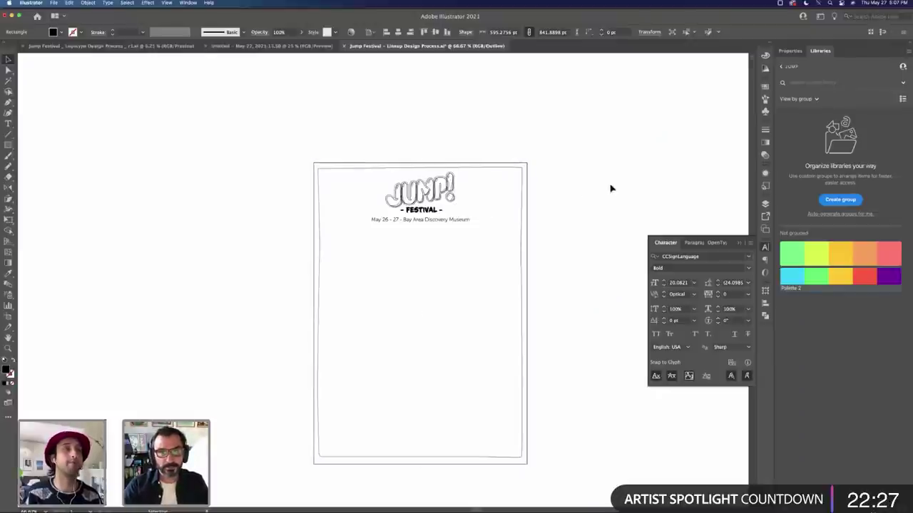
key(z)
drag(447, 191, 501, 190)
key(v)
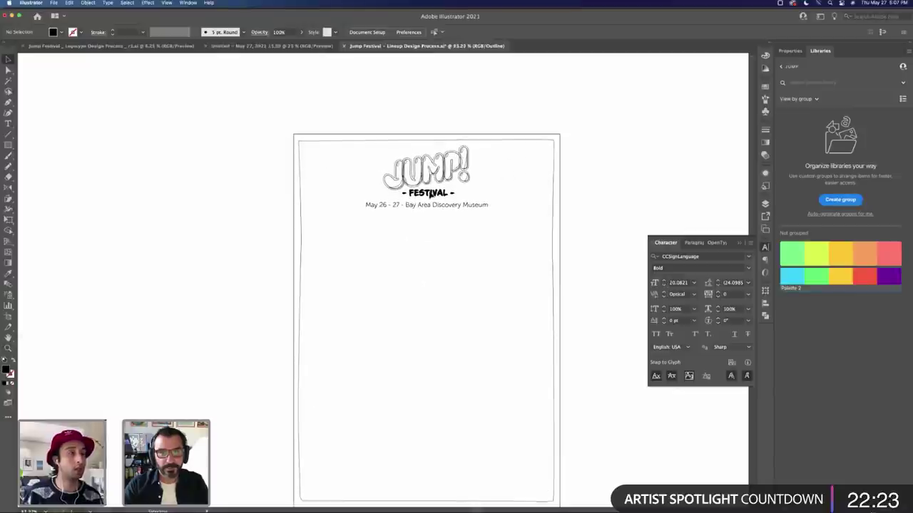
key(super+a)
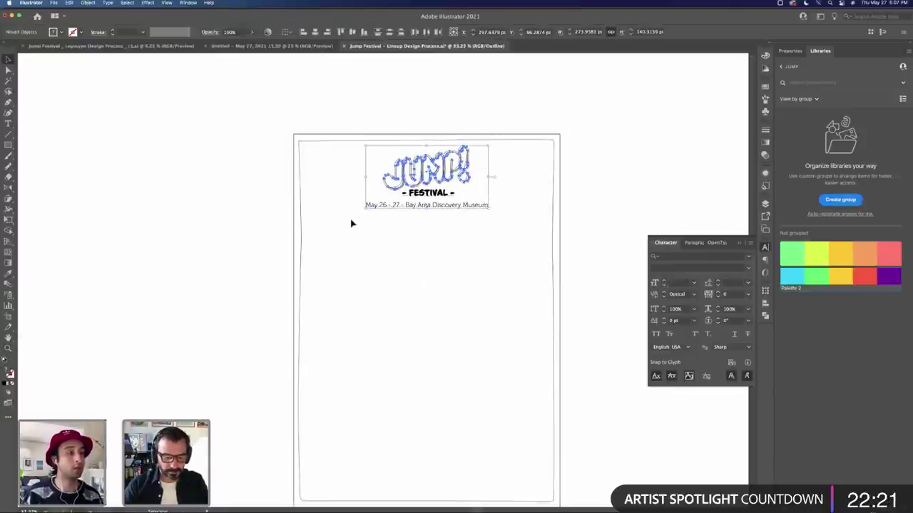
key(shift+super+b)
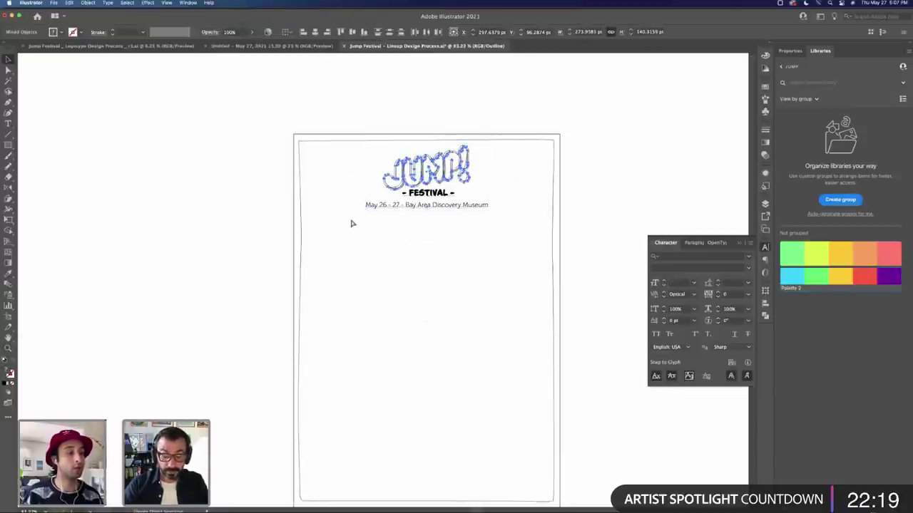
key(shift+super+b)
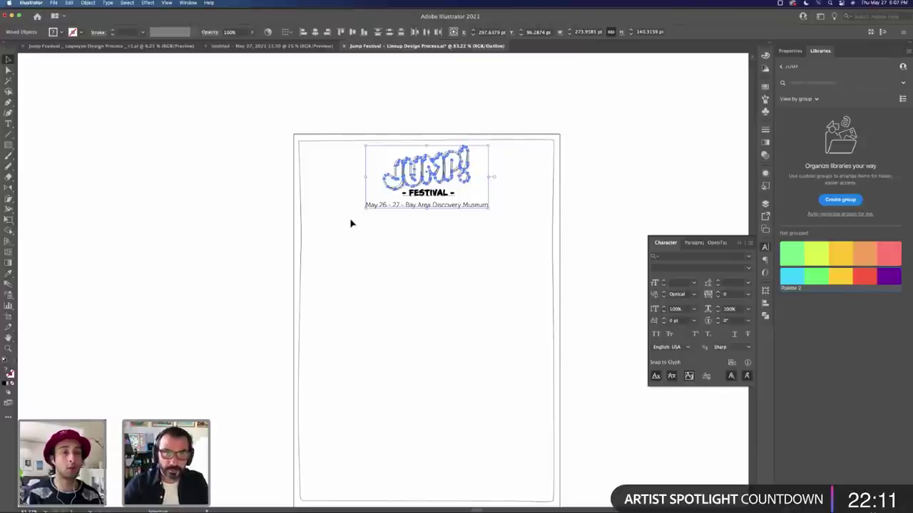
key(super+y)
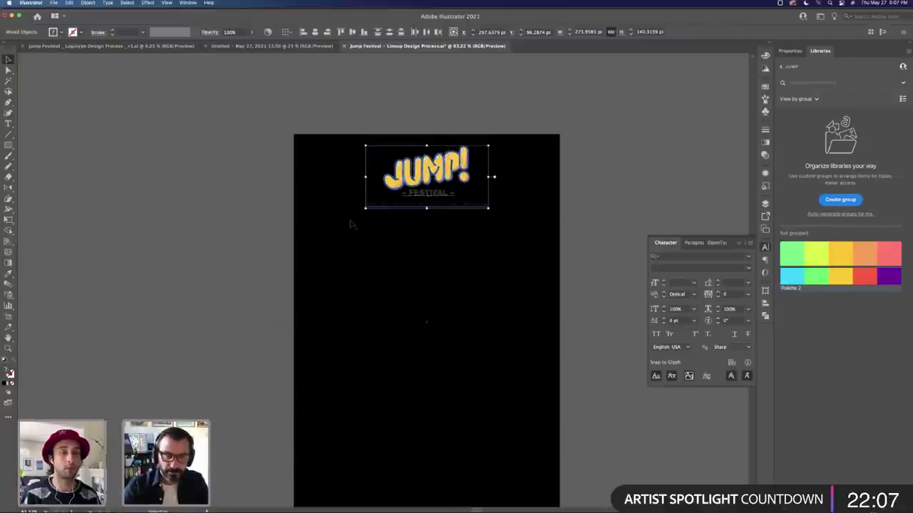
Step: Select the inner outline shape and fill it with light green
click(550, 275)
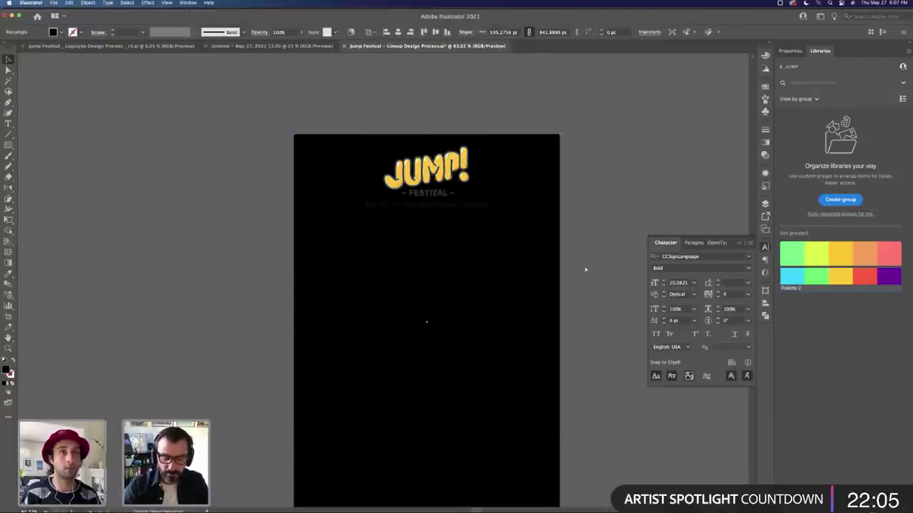
key(v)
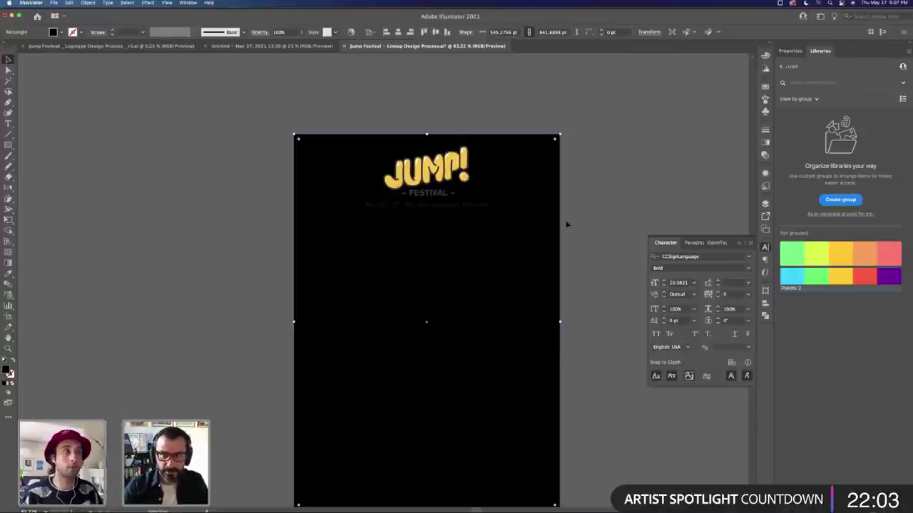
click(585, 229)
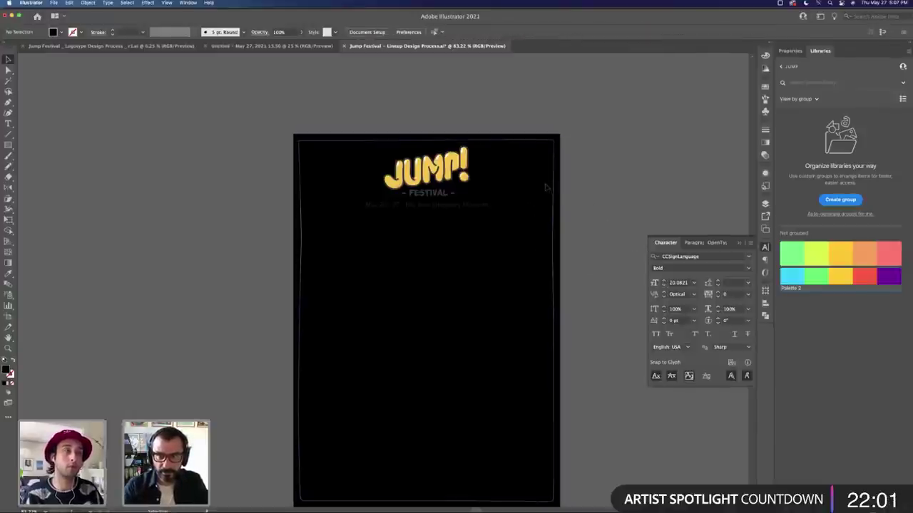
click(550, 181)
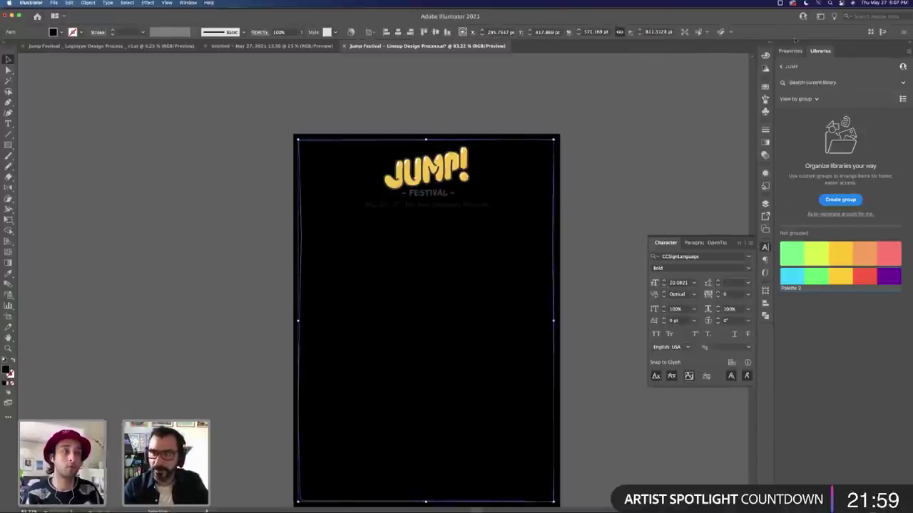
click(765, 66)
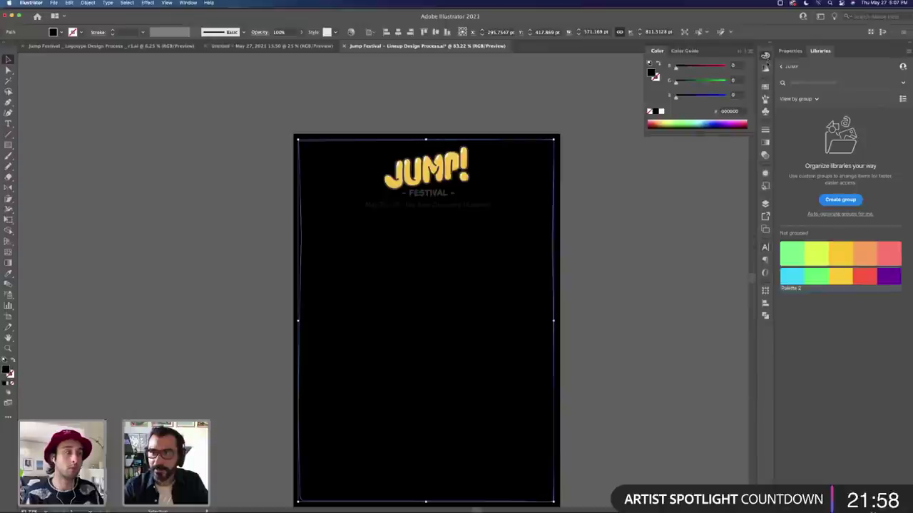
click(811, 251)
click(816, 278)
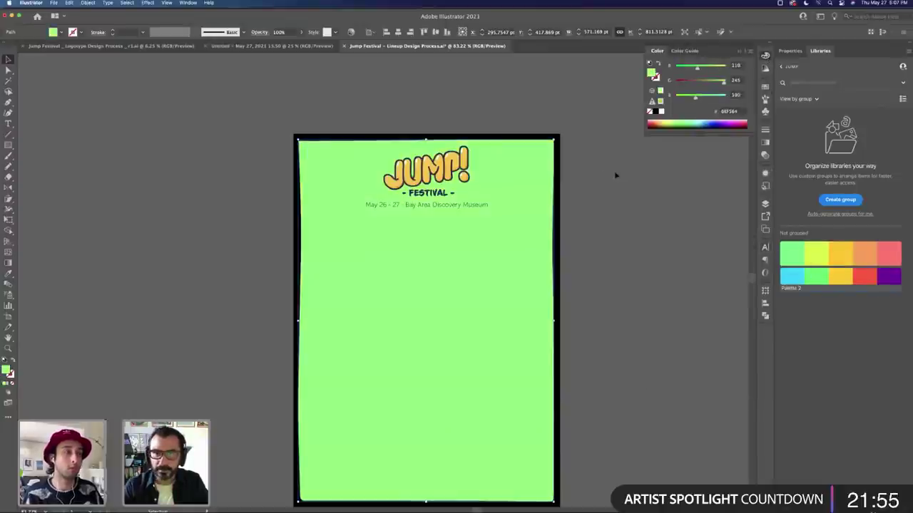
Step: Colour the outer frame with the red library colour and preview the whole poster
click(560, 147)
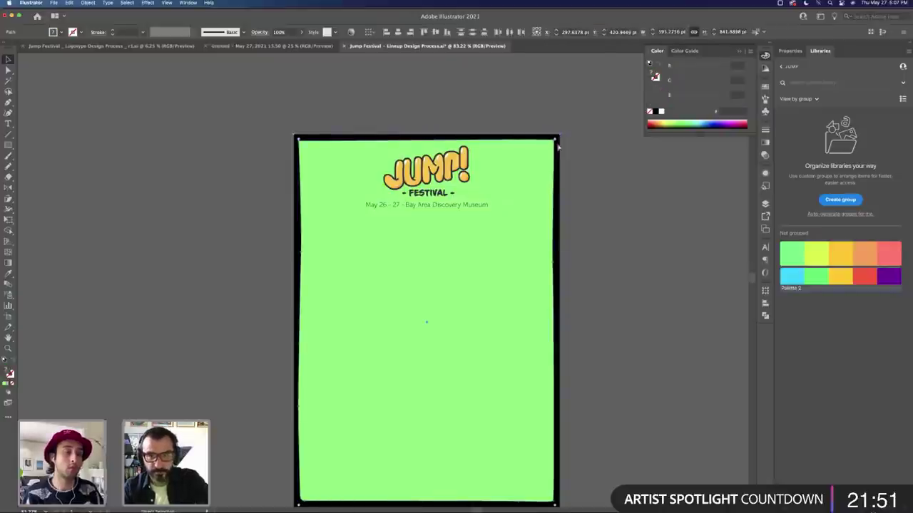
click(559, 146)
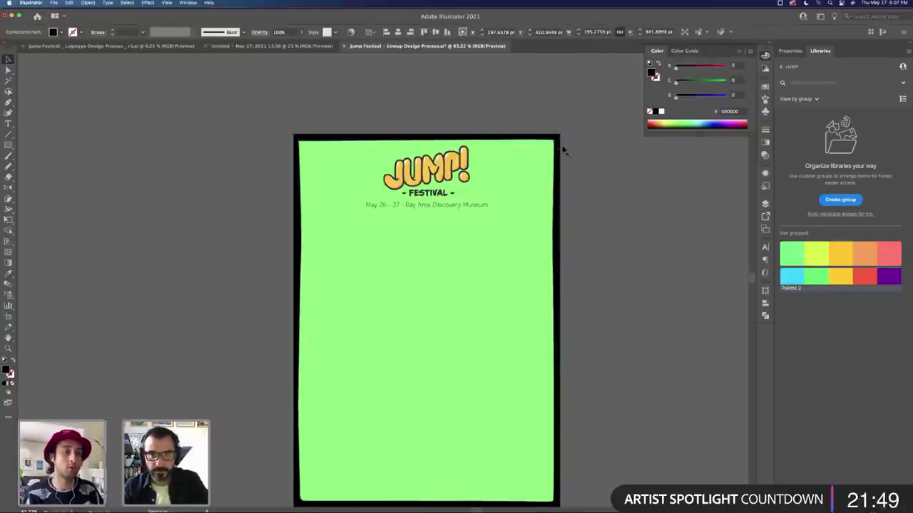
key(i)
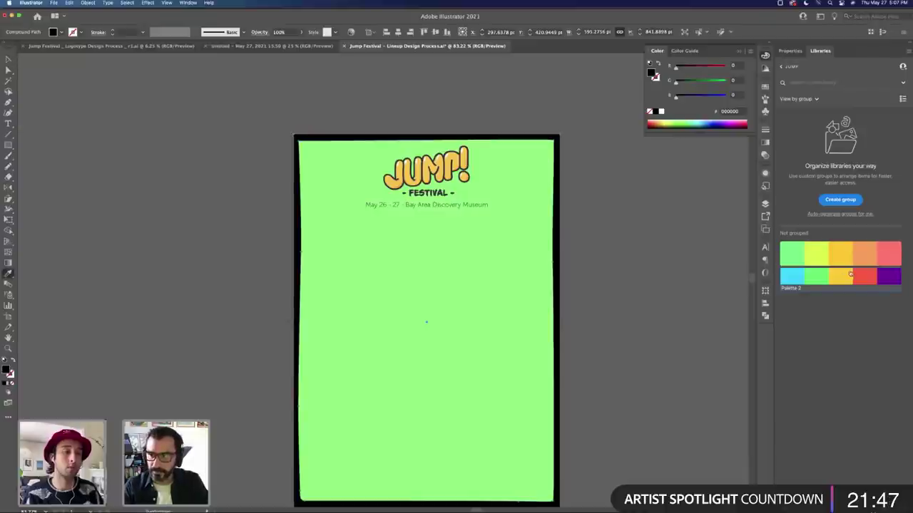
click(865, 275)
key(v)
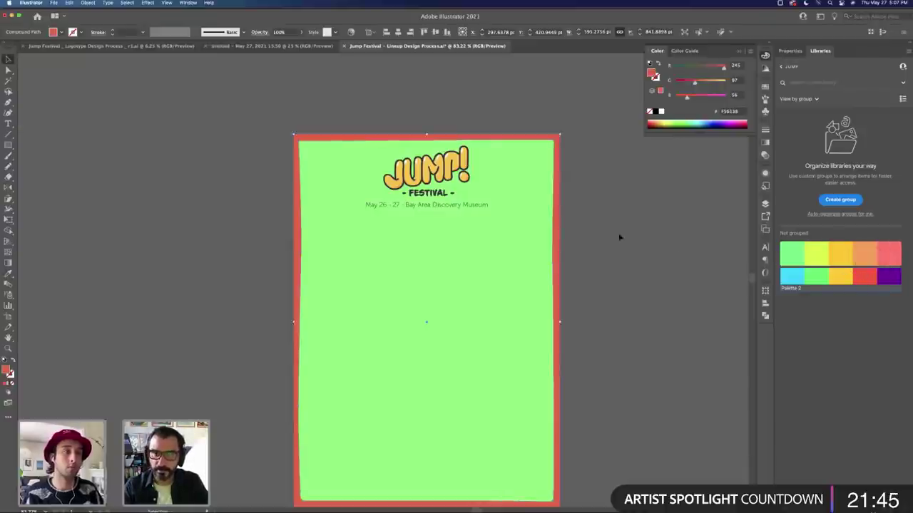
click(619, 236)
key(Tab)
key(super+minus)
scroll(579, 240, left, 2)
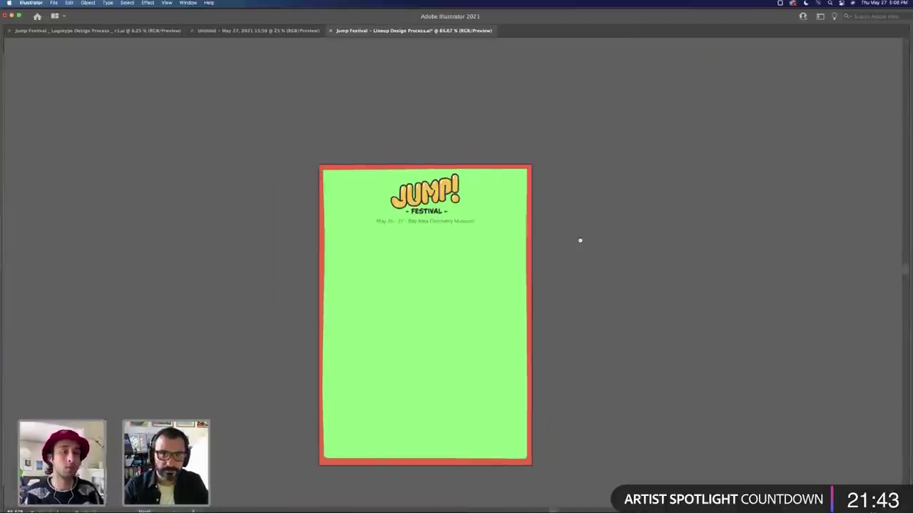
key(Tab)
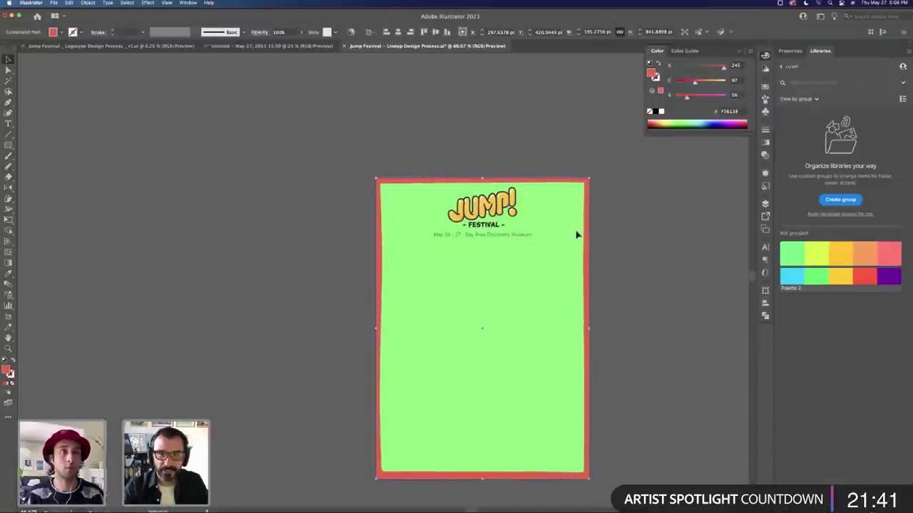
Step: Recolour the frame with the purple library swatch and preview the poster
click(576, 235)
click(892, 279)
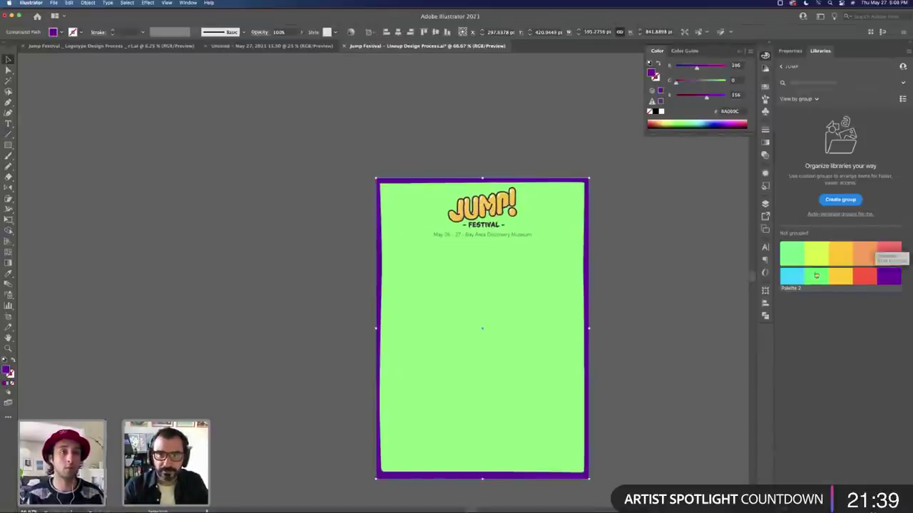
click(646, 255)
key(z)
click(505, 253)
key(Tab)
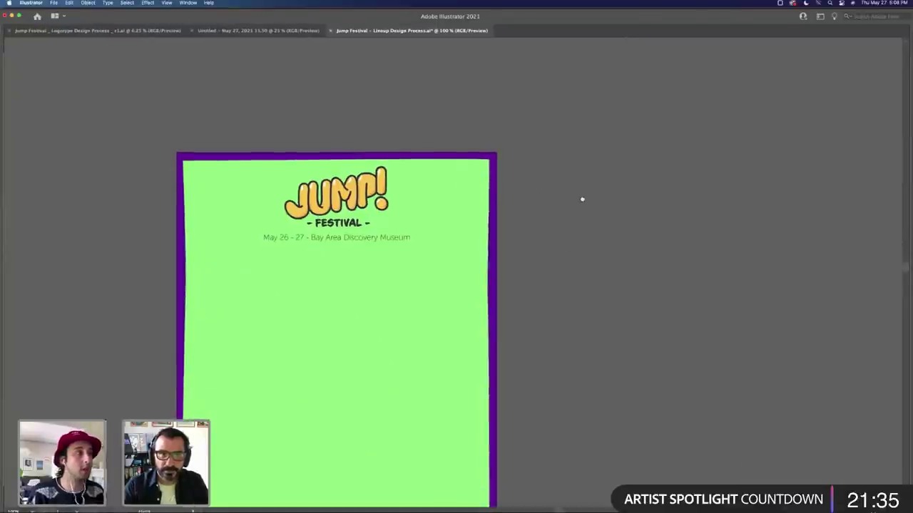
scroll(580, 200, left, 5)
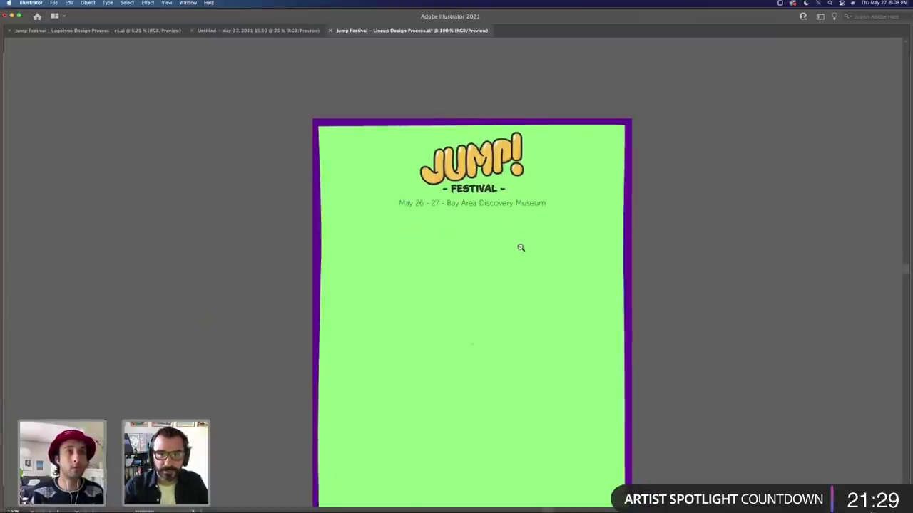
key(super+minus)
scroll(577, 269, left, 3)
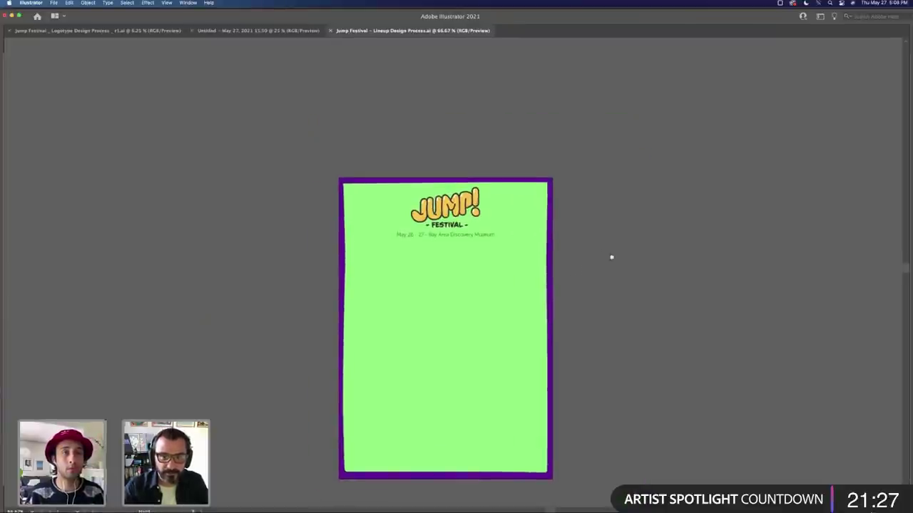
key(Tab)
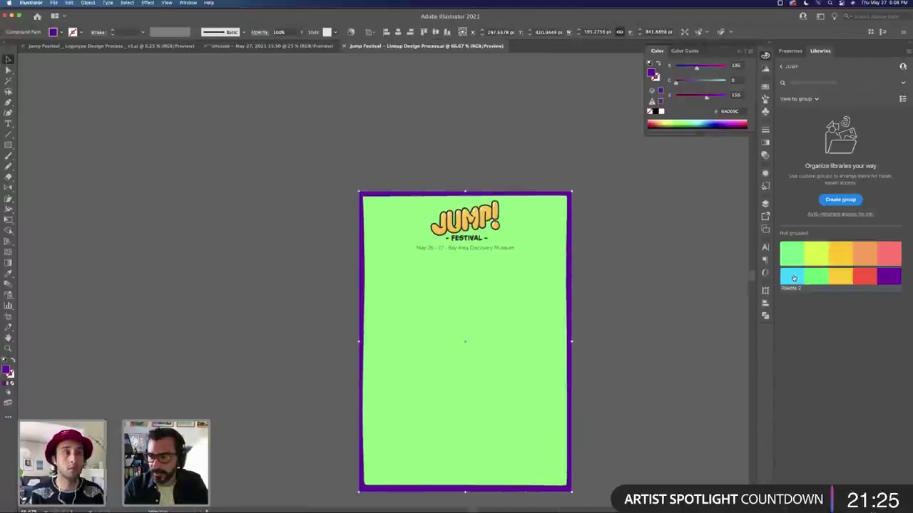
Step: Try light blue on the frame and background, undo both, and nudge the date line up
click(793, 278)
click(650, 266)
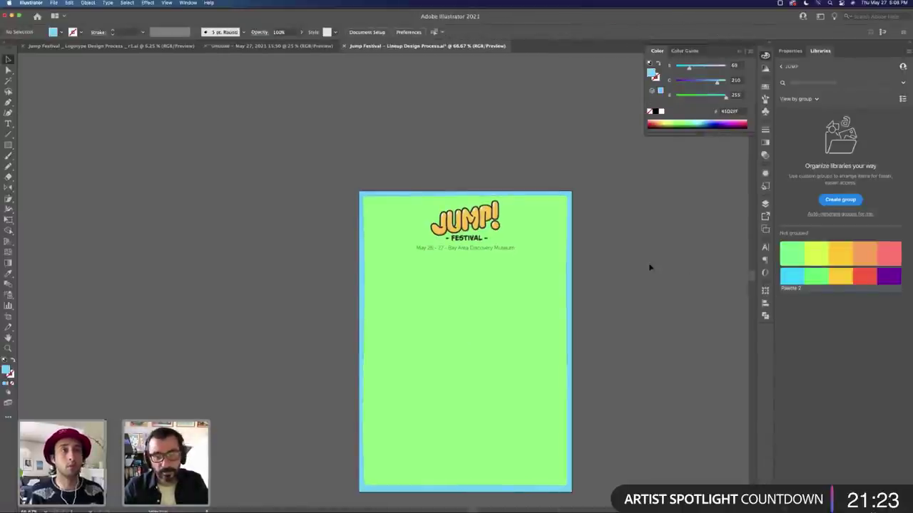
key(super+z)
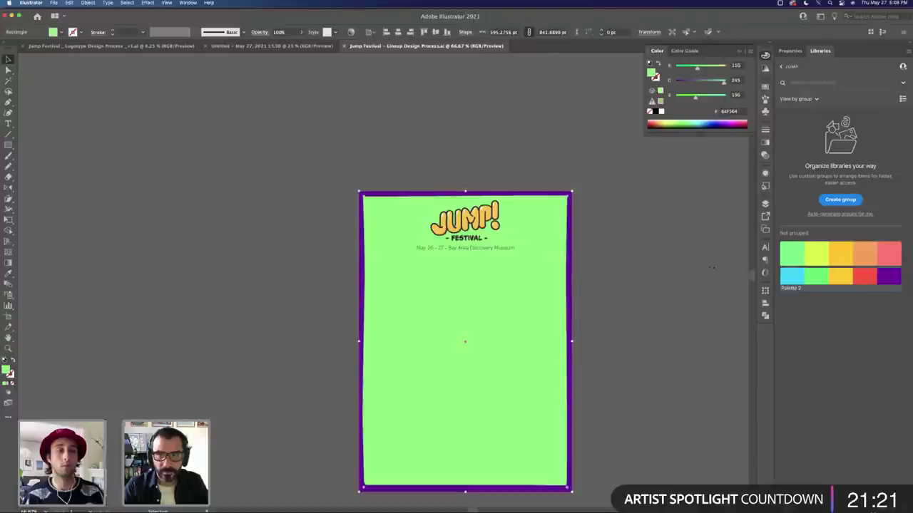
click(793, 278)
click(671, 264)
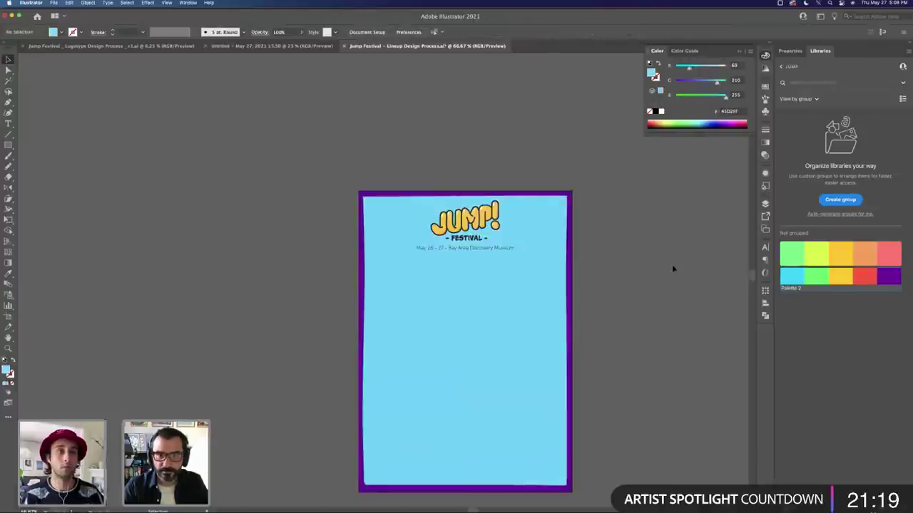
key(super+z)
click(587, 246)
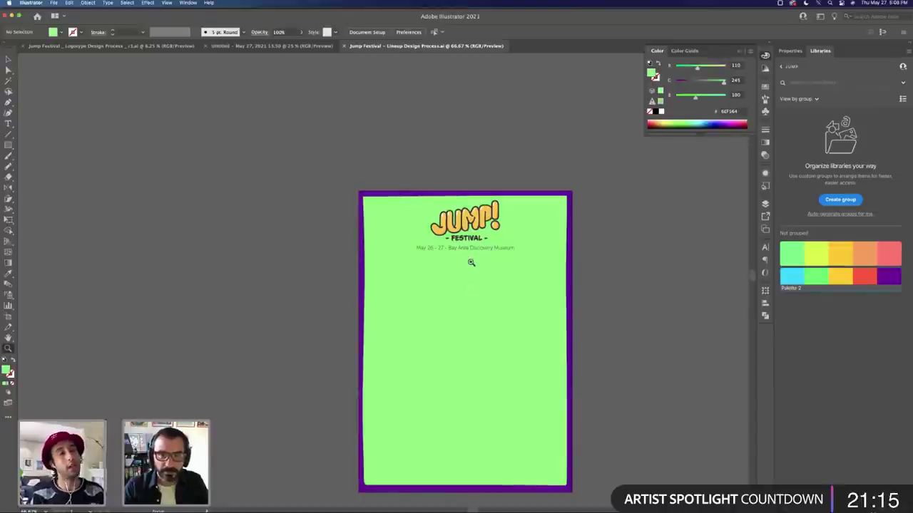
drag(476, 253, 478, 250)
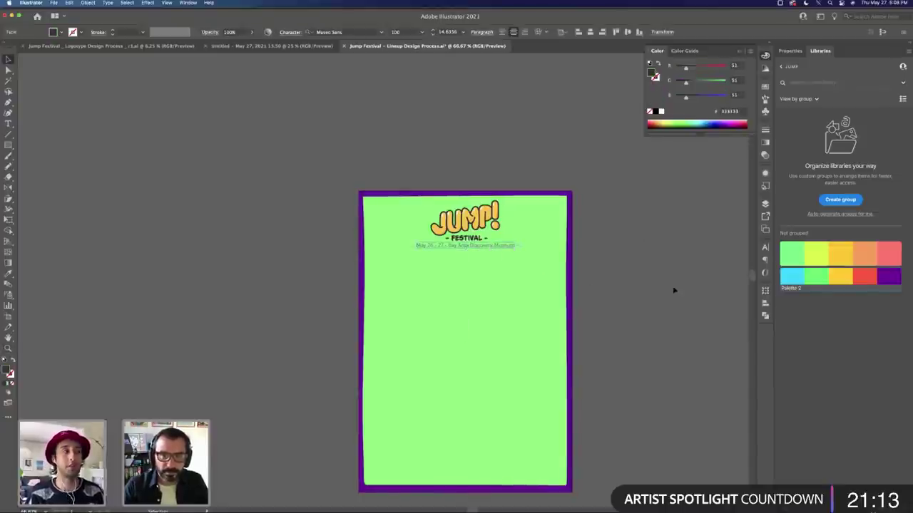
click(672, 290)
Step: Type 'VooDoo Val' as a new text line below the date and enlarge it
key(t)
click(465, 286)
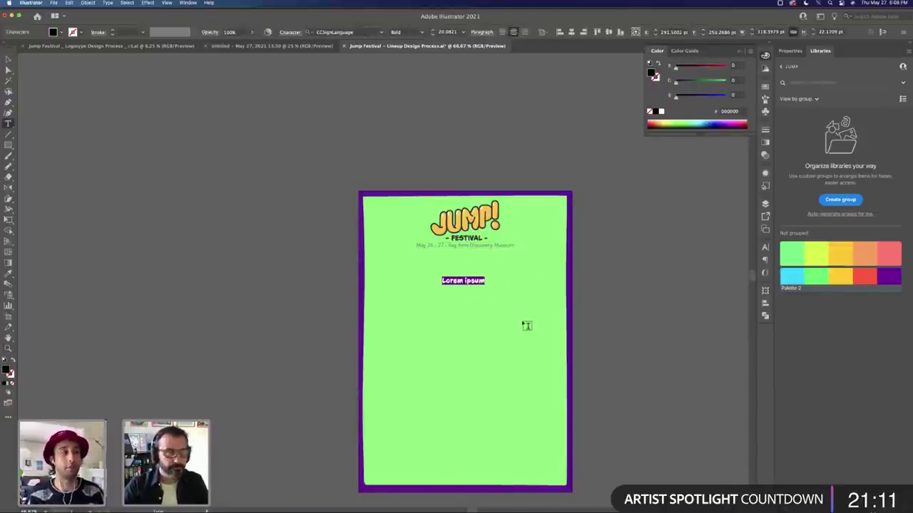
text(Voo)
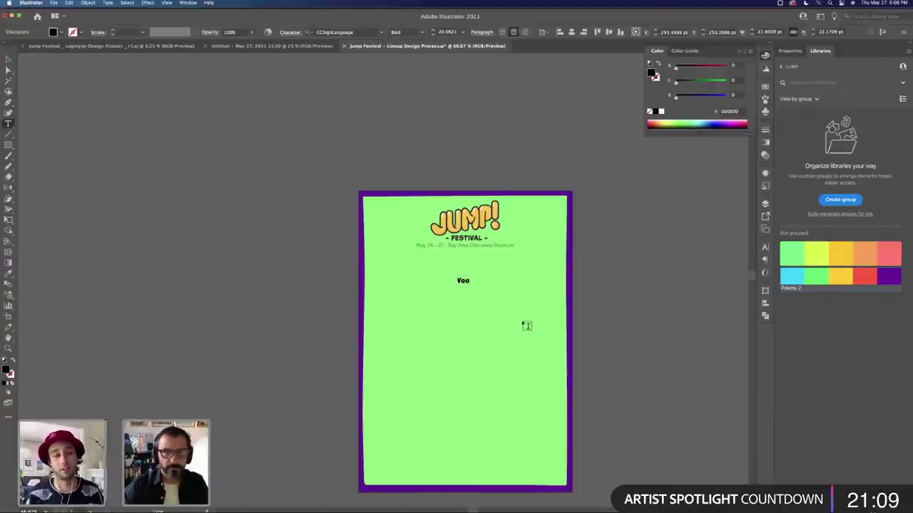
text(Doo Val)
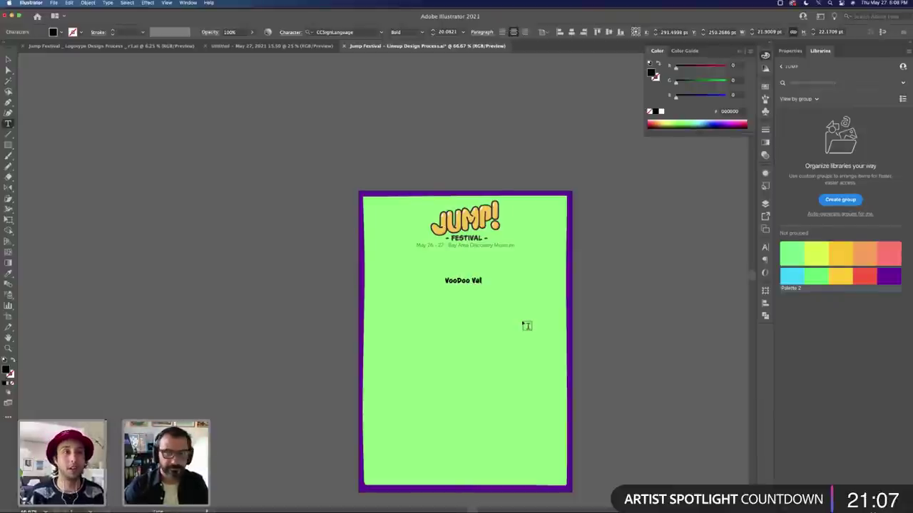
key(Escape)
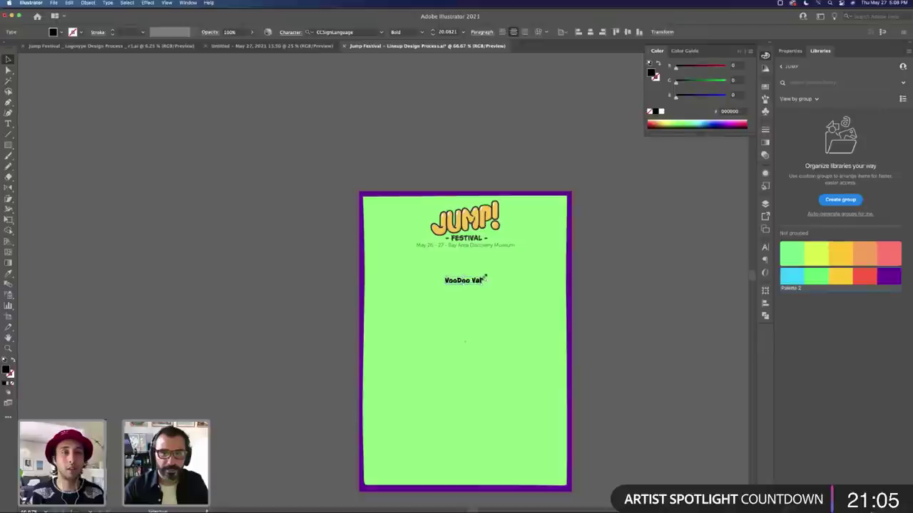
drag(483, 276, 548, 265)
Step: Color the VooDoo Val text red-orange from the palette and shrink it slightly
key(i)
click(570, 251)
click(626, 262)
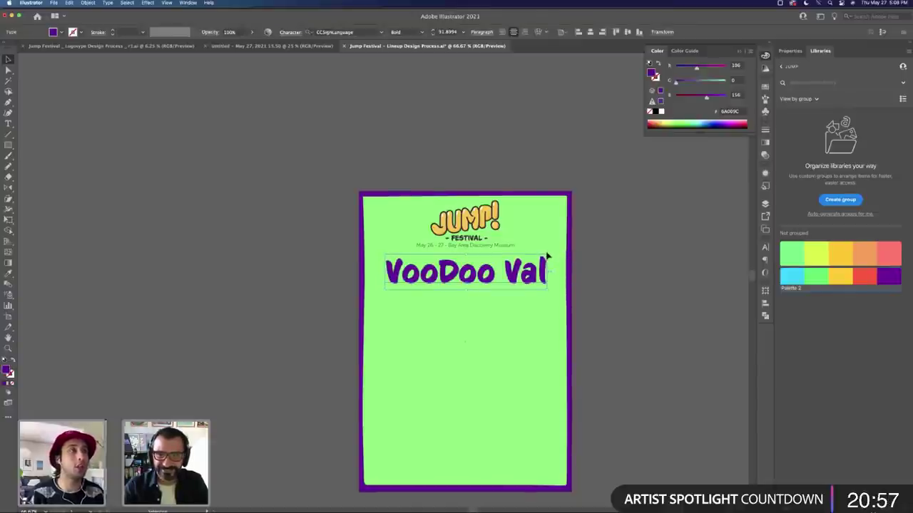
click(842, 280)
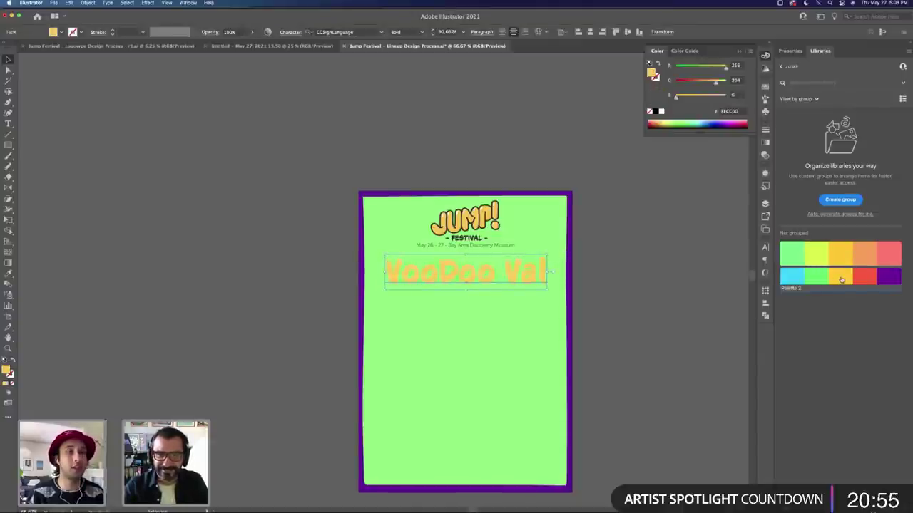
click(864, 278)
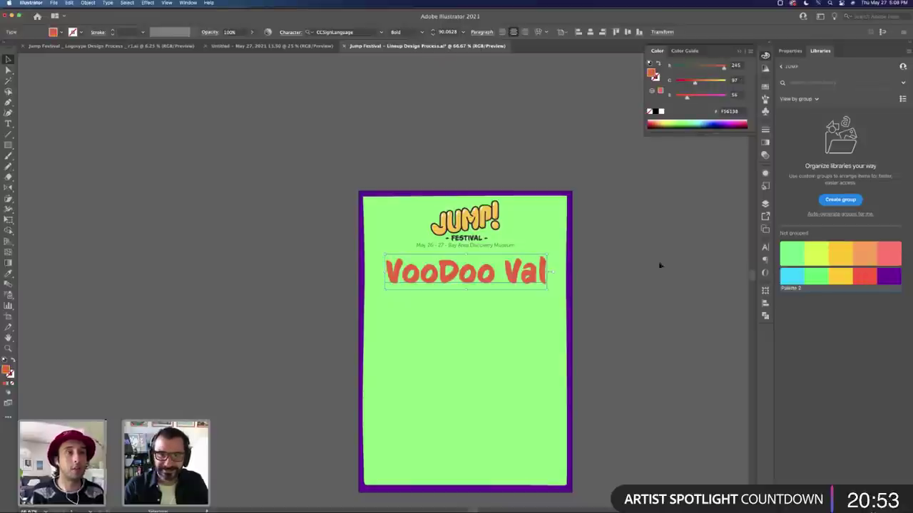
drag(547, 255, 529, 254)
Step: Add 'Ariana Grande' as a second line, correcting the mistyped capital R
key(t)
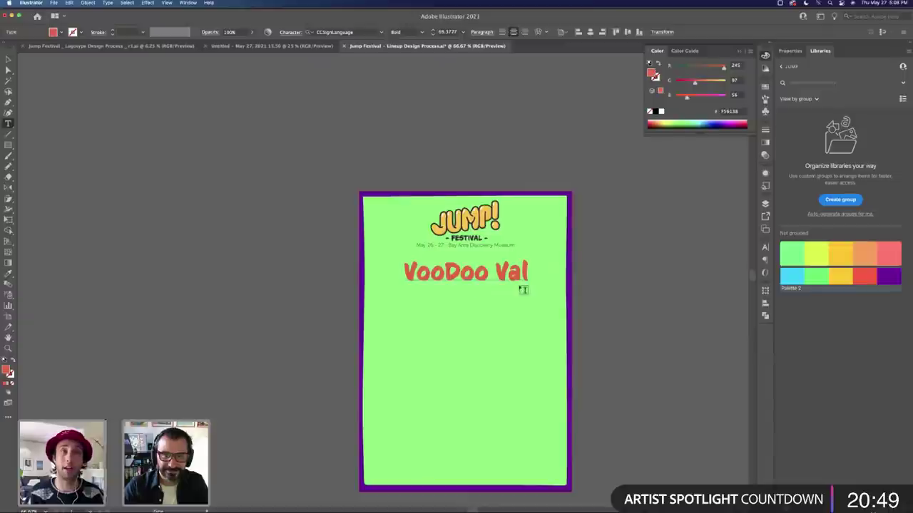
click(528, 274)
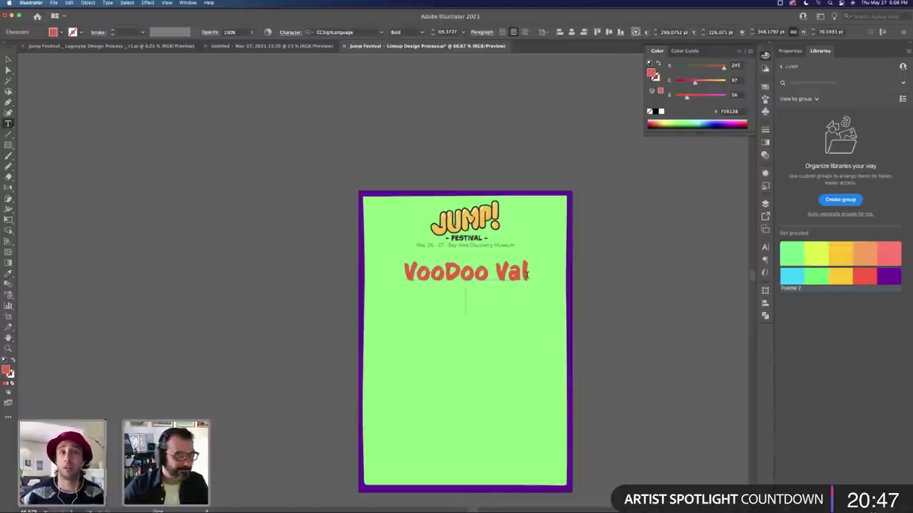
text(Ariana GR)
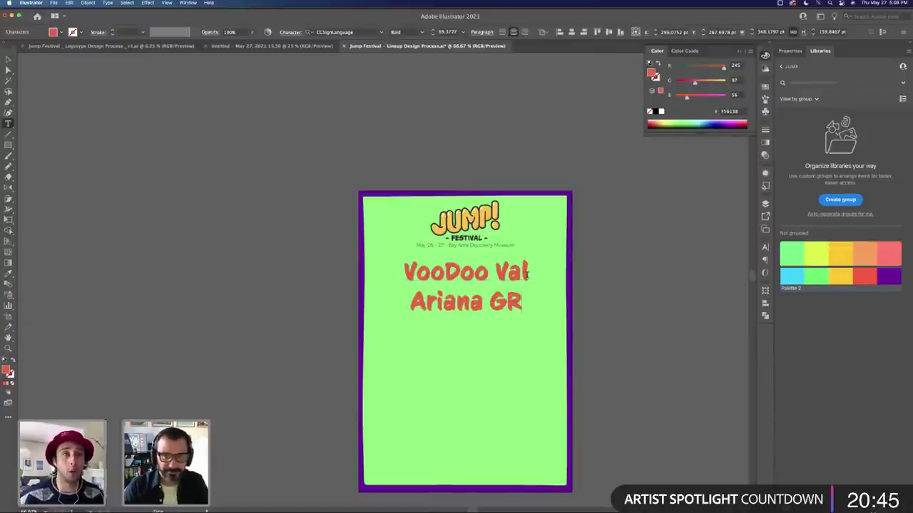
text(ande)
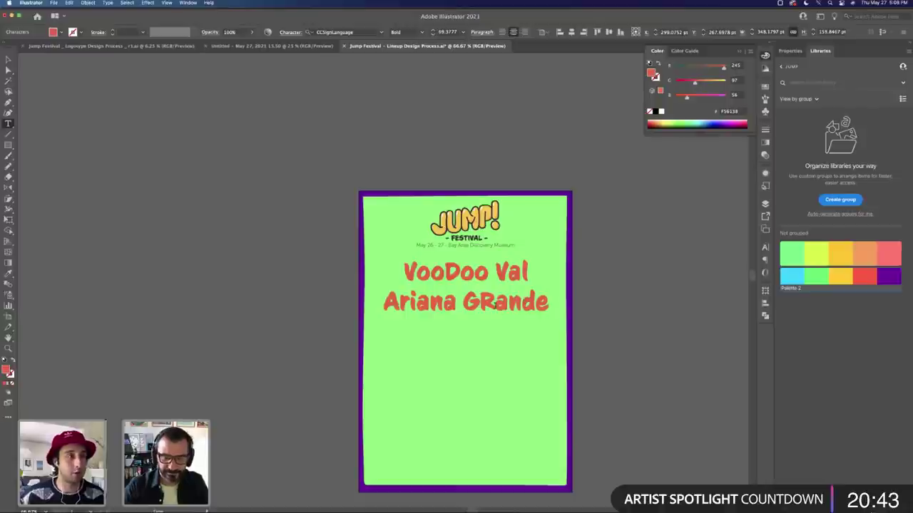
click(493, 303)
key(BackSpace)
text(r)
Step: Set both lineup lines to All Caps in the Character panel
key(super+a)
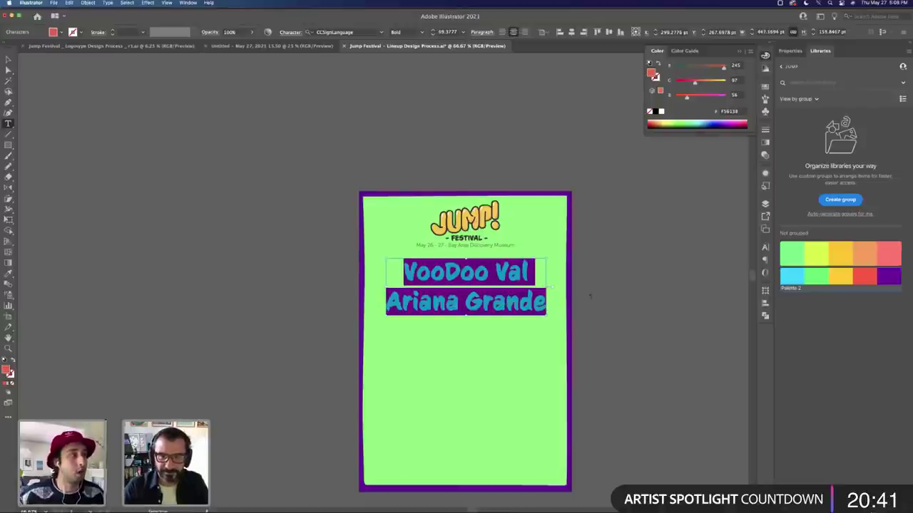
key(super+t)
click(655, 333)
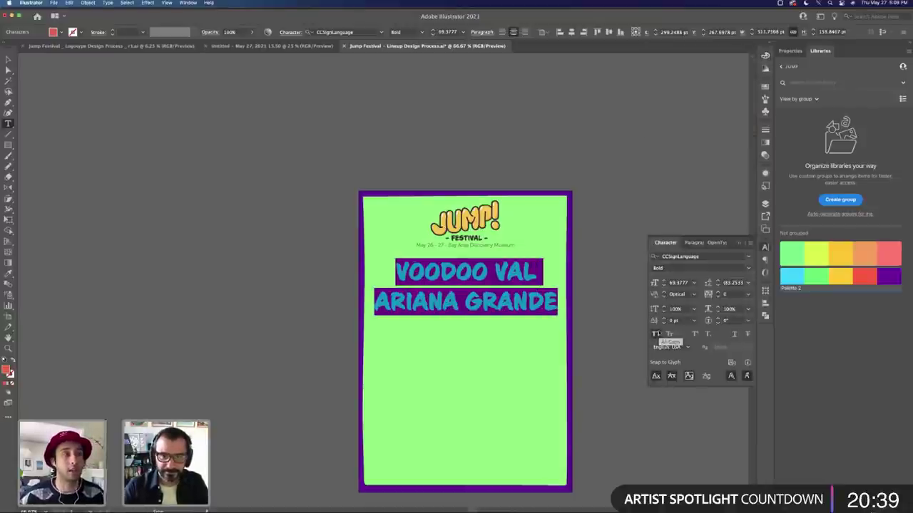
Step: Scale the lineup text down a bit and tighten its line spacing
key(Escape)
drag(556, 265, 543, 264)
key(t)
key(super+a)
key(alt+Up)
key(alt+Up)
key(alt+Up)
key(alt+Up)
key(alt+Up)
key(alt+Up)
key(alt+Up)
key(alt+Up)
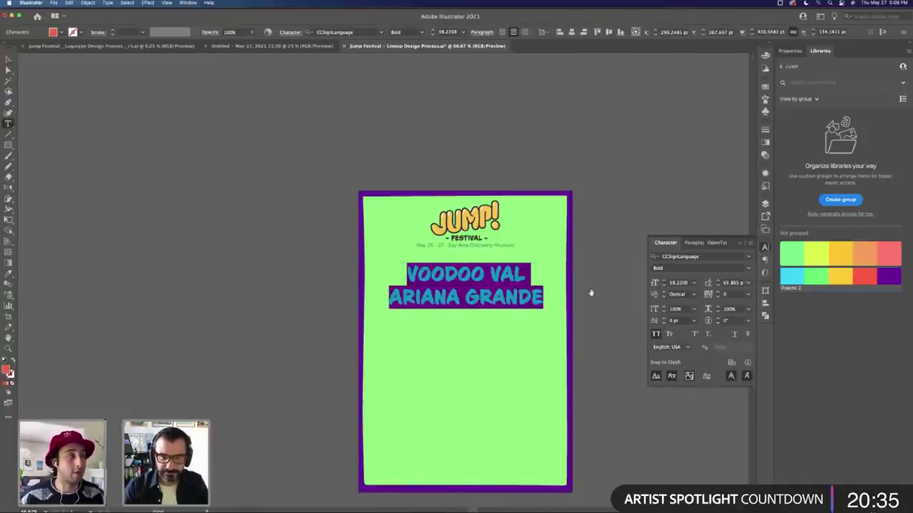
click(528, 292)
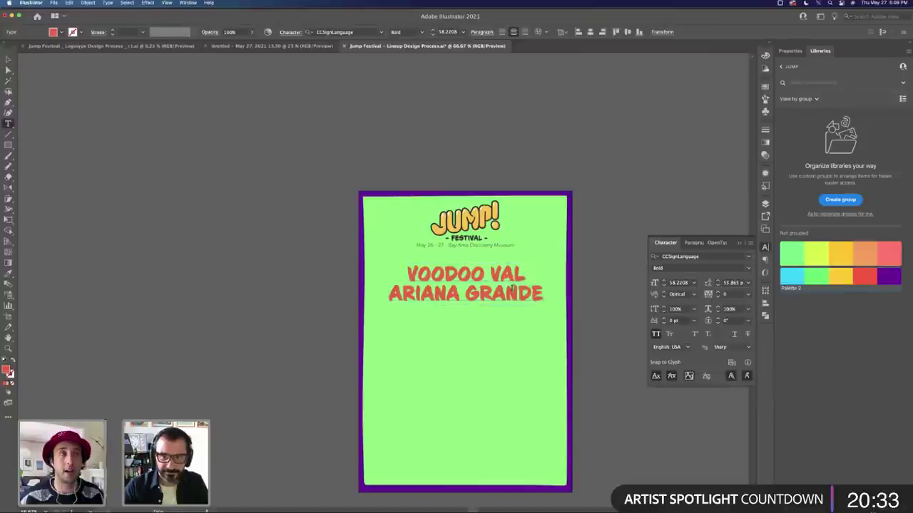
Step: Shrink ARIANA GRANDE to 45 pt and tighten the lineup leading slightly
drag(543, 294, 389, 294)
click(663, 286)
click(663, 286)
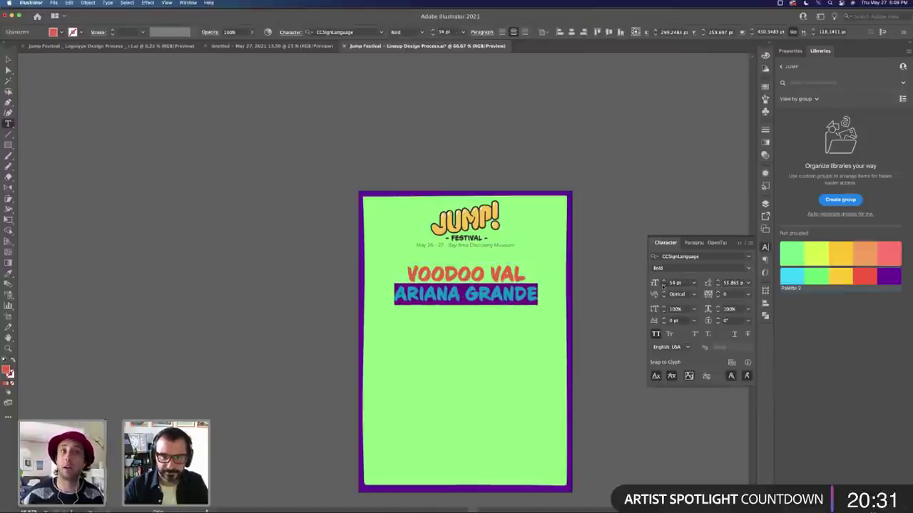
click(663, 286)
click(663, 286)
click(664, 286)
click(663, 286)
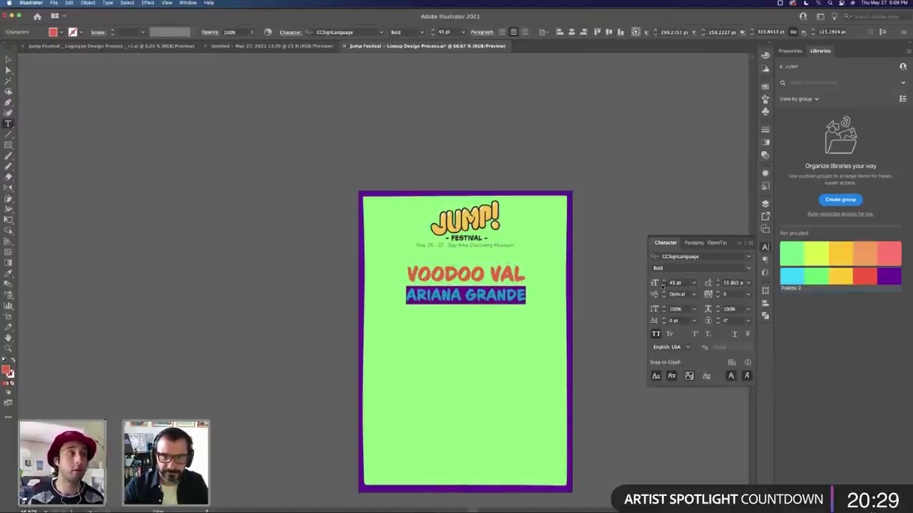
key(super+a)
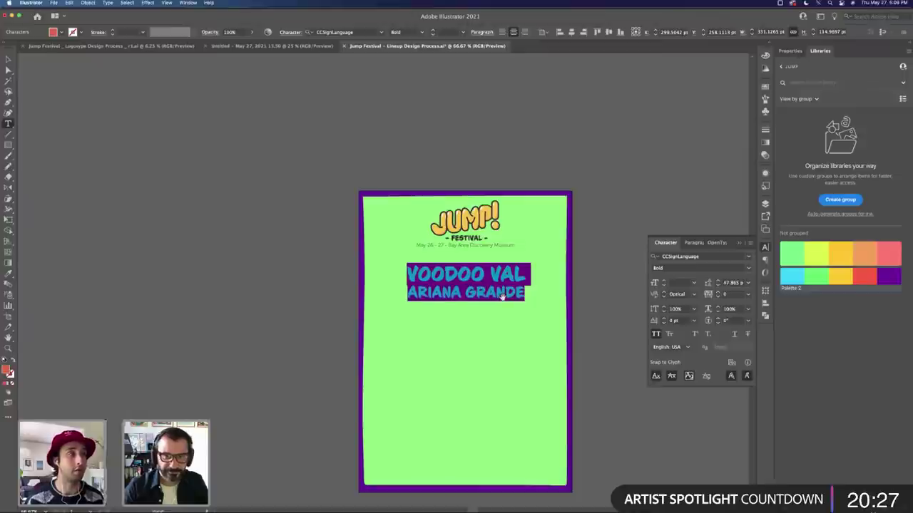
key(alt+Up)
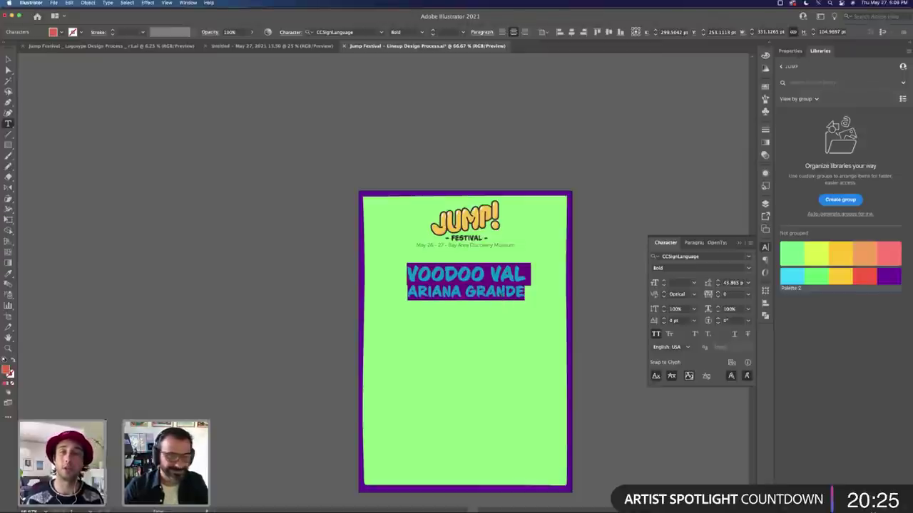
click(531, 299)
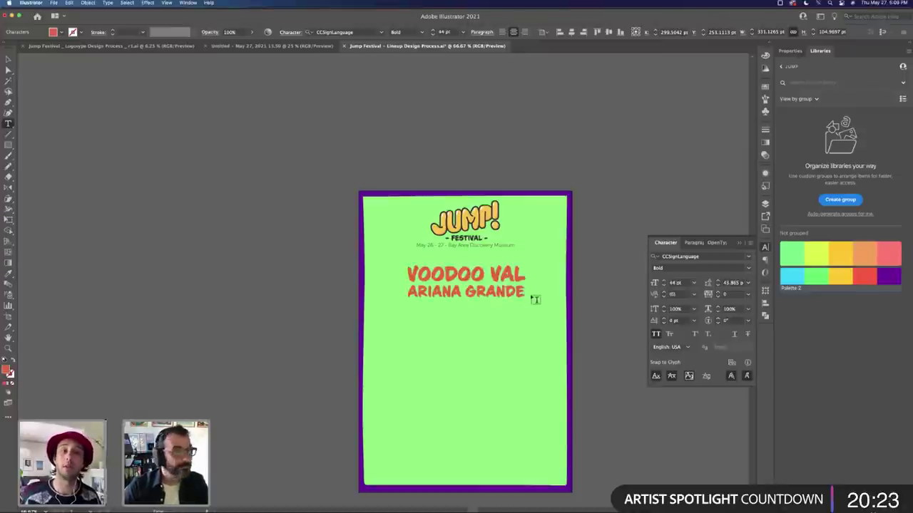
key(Return)
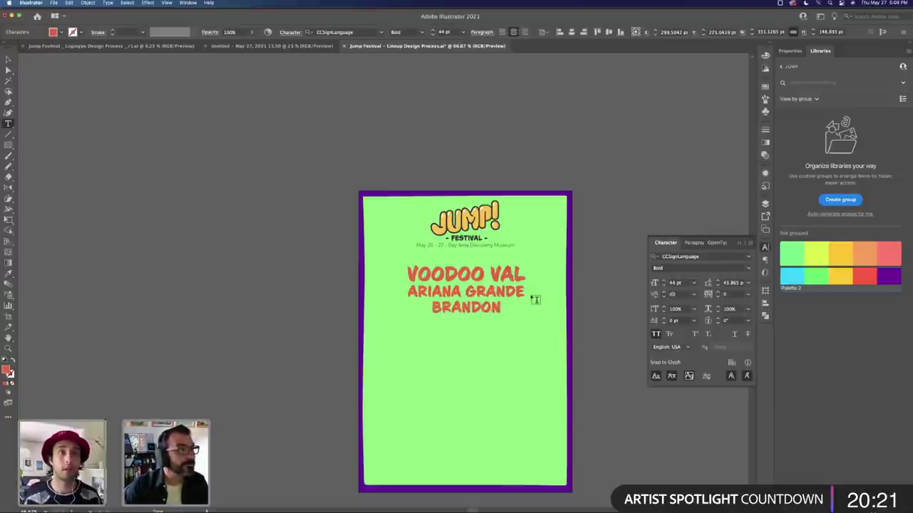
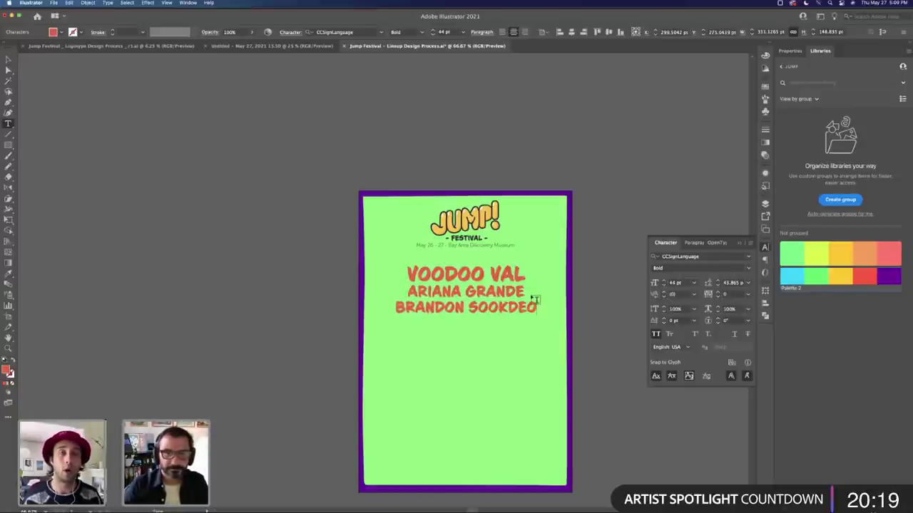
key(shift+Home)
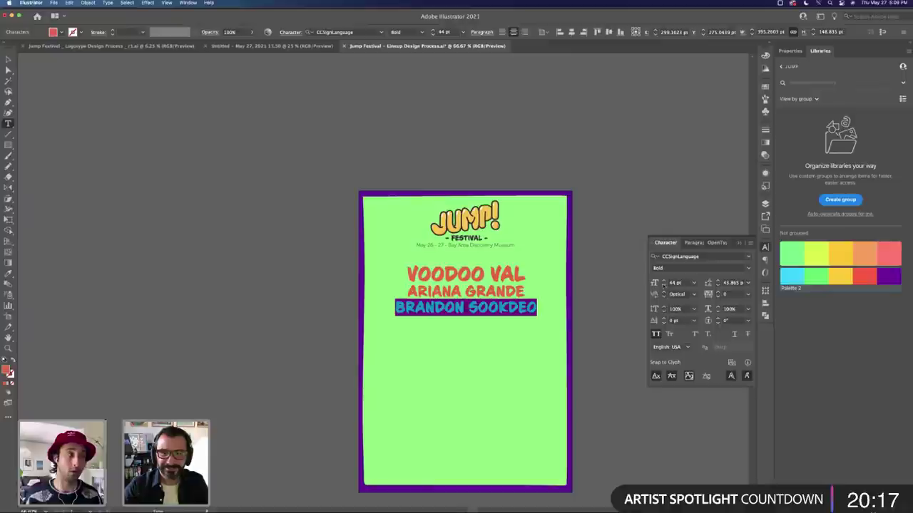
click(663, 286)
click(664, 285)
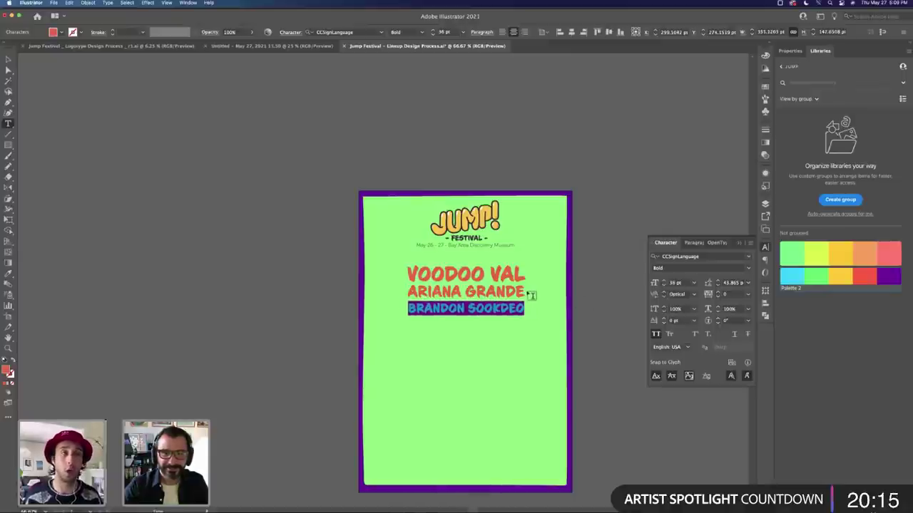
click(586, 295)
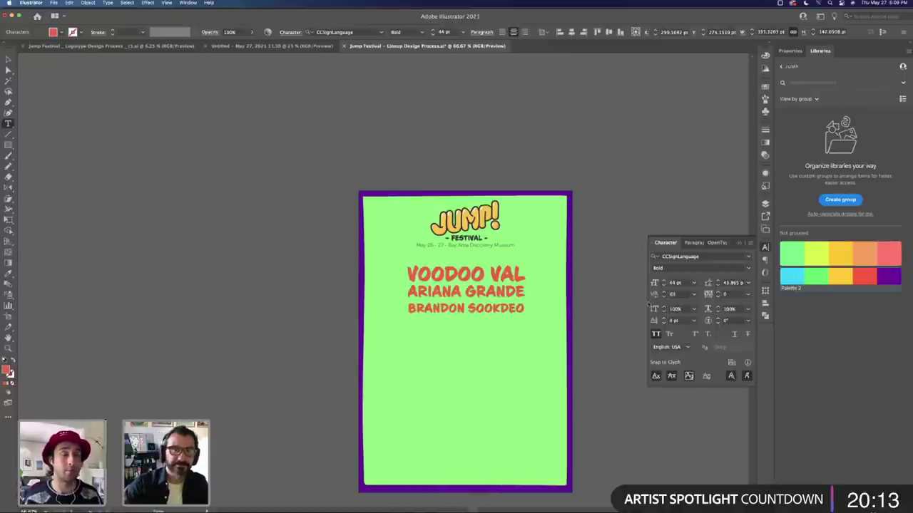
key(Return)
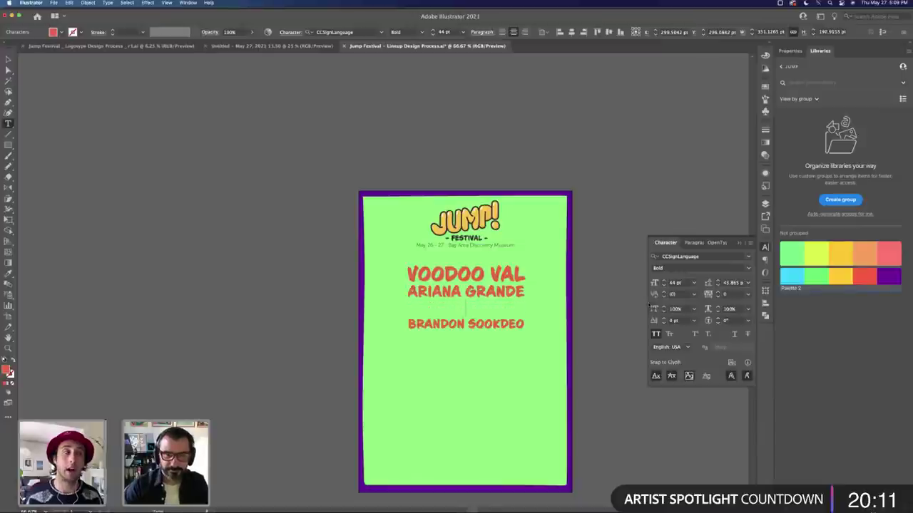
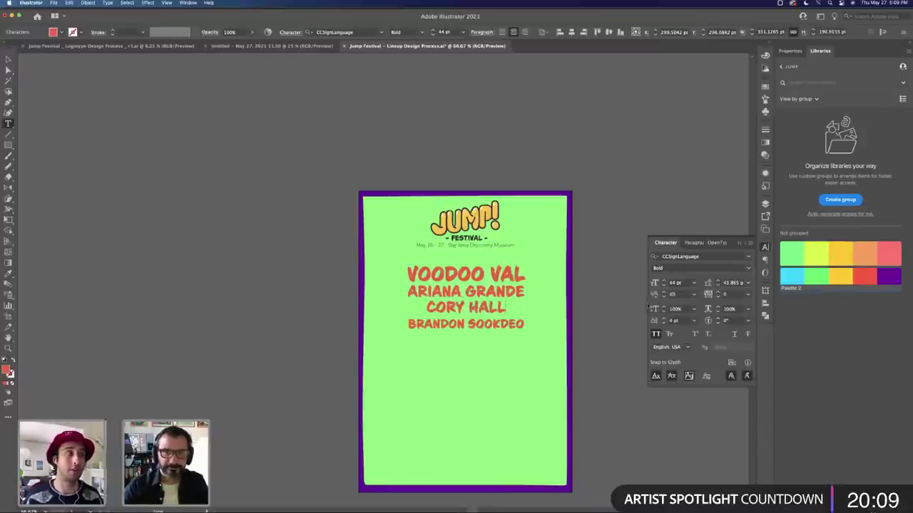
drag(426, 307, 509, 307)
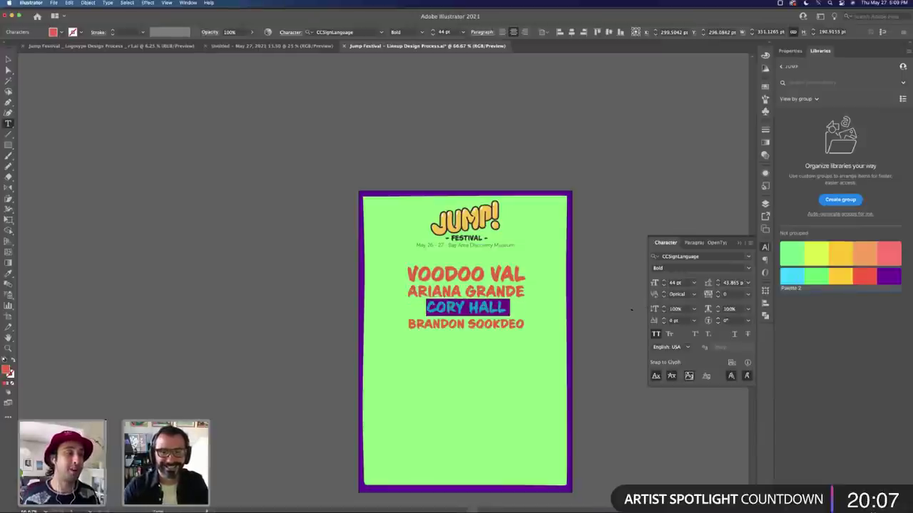
click(664, 280)
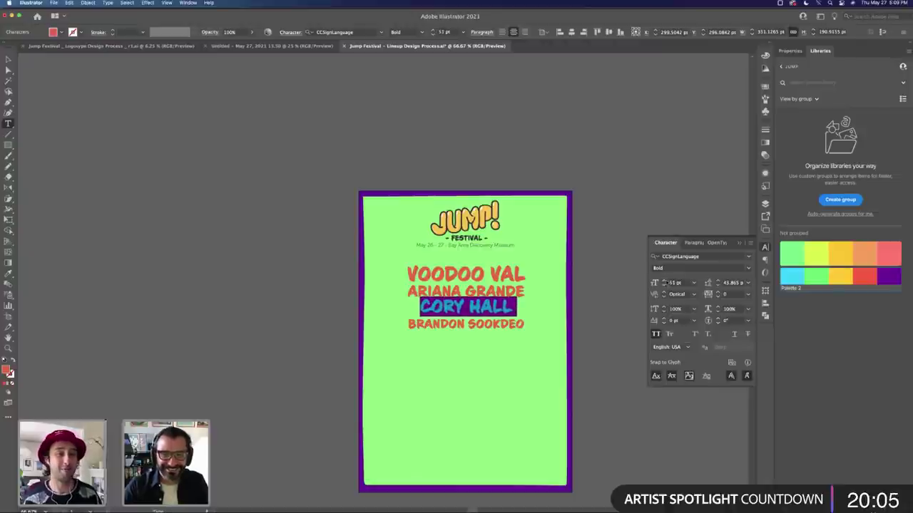
click(664, 281)
click(663, 281)
click(664, 281)
click(664, 282)
click(664, 282)
click(663, 281)
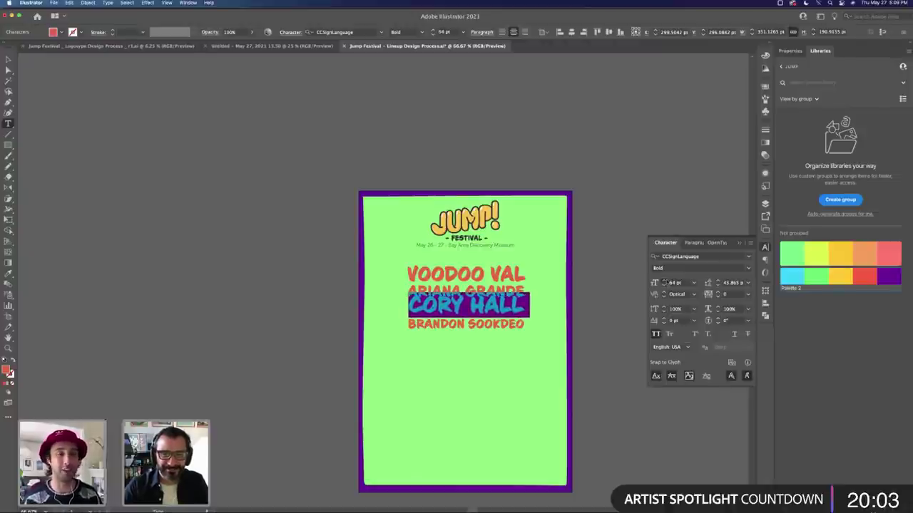
click(664, 282)
key(BackSpace)
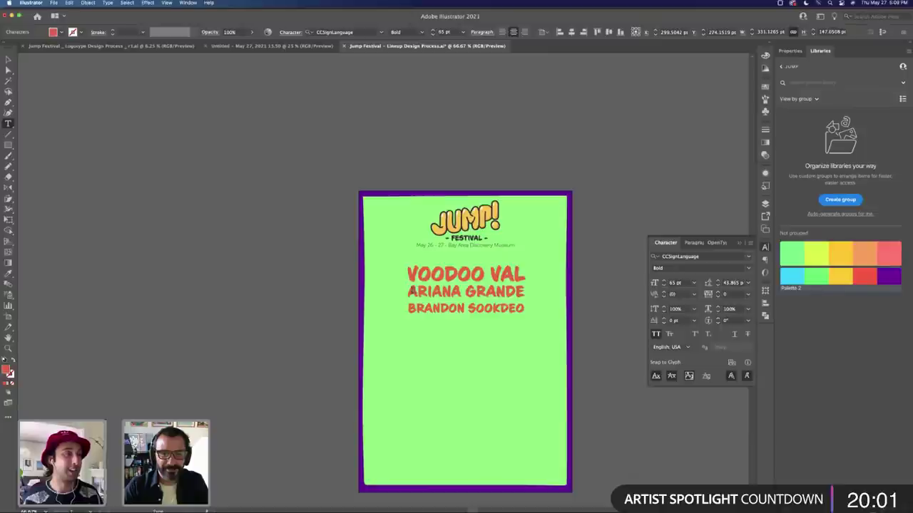
key(super+z)
key(super+z)
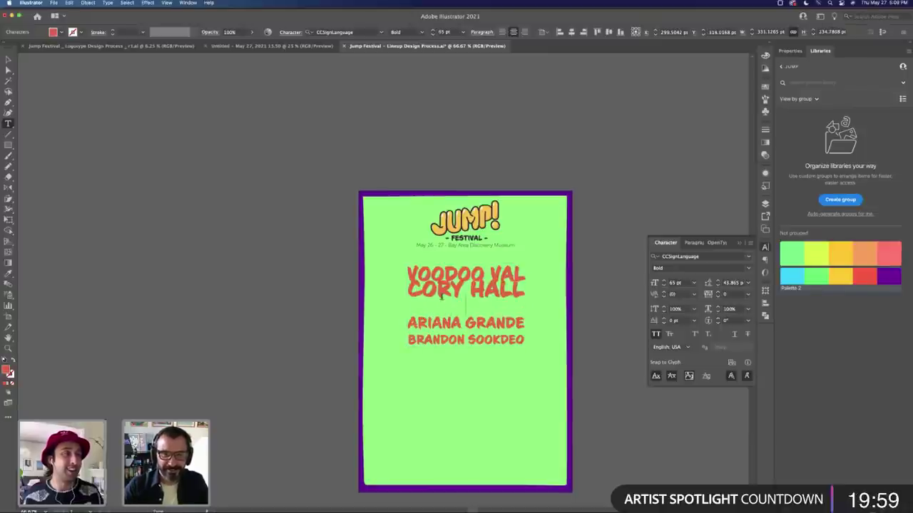
Step: Adjust line spacing around the second-billed name and the fourth name line
triple_click(438, 293)
key(alt+Down)
key(alt+Down)
key(alt+Down)
key(alt+Down)
key(alt+Down)
key(alt+Down)
key(alt+Down)
key(alt+Down)
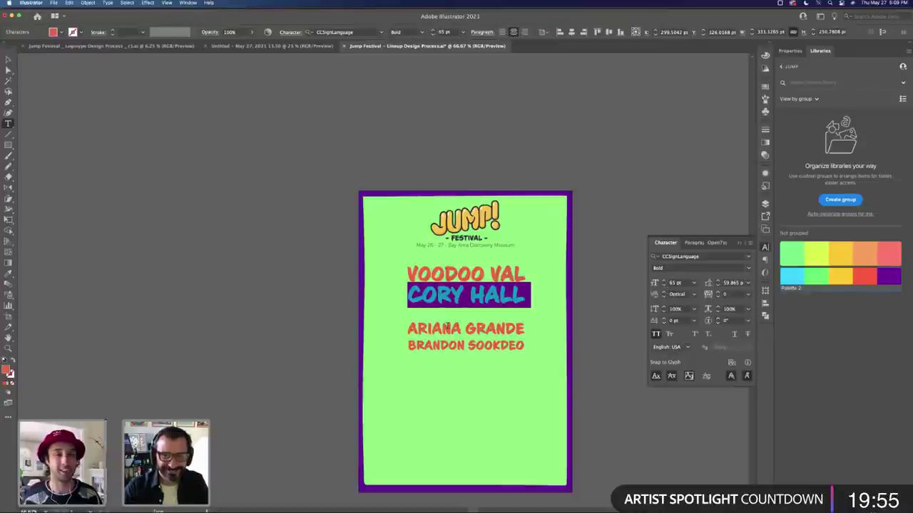
triple_click(448, 326)
key(alt+Up)
key(alt+Up)
key(alt+Up)
key(alt+Up)
key(alt+Up)
key(alt+Up)
key(alt+Up)
key(alt+Up)
key(alt+Up)
key(alt+Up)
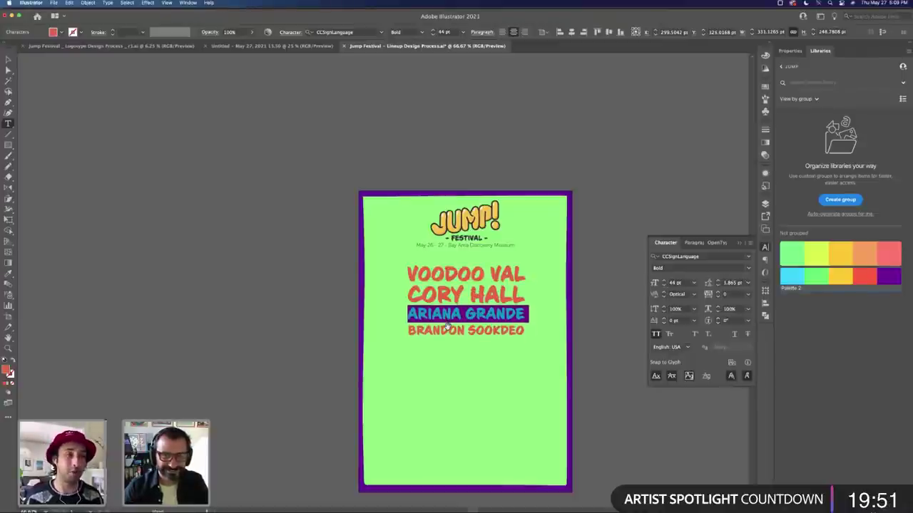
click(447, 327)
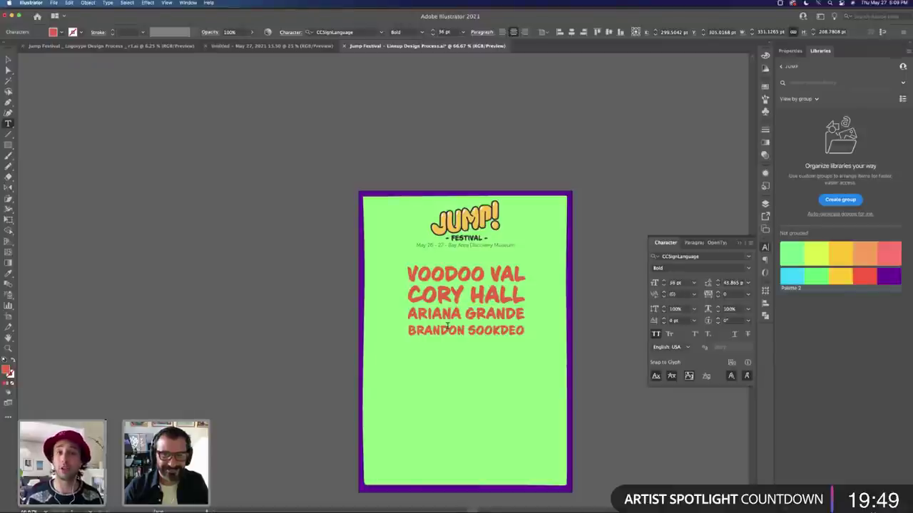
triple_click(448, 327)
key(alt+Up)
key(alt+Up)
click(447, 326)
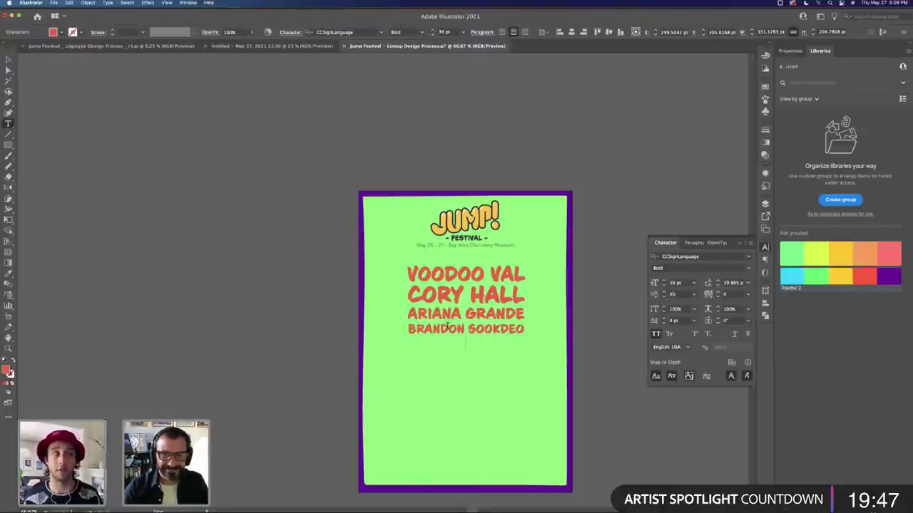
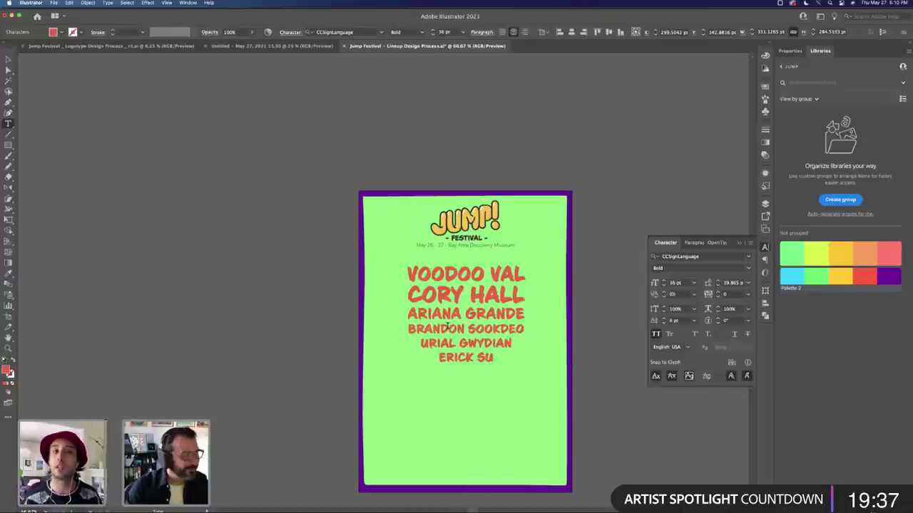
key(Return)
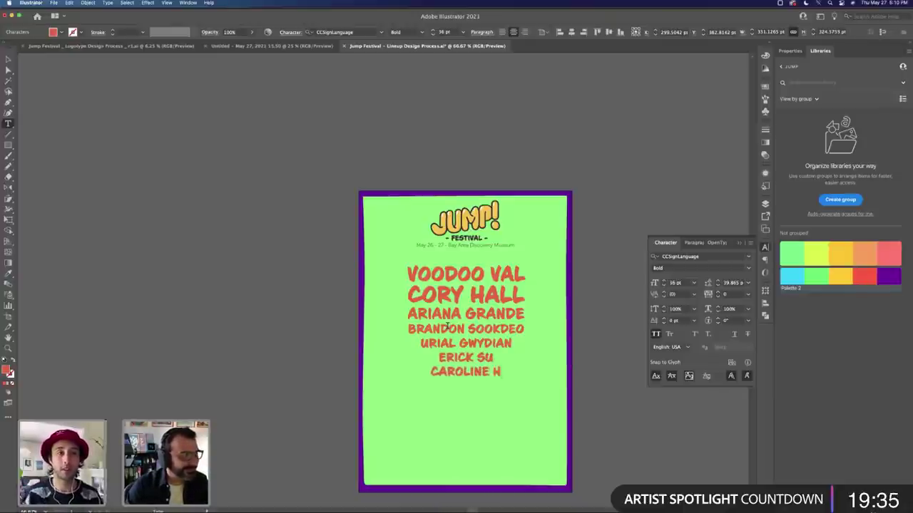
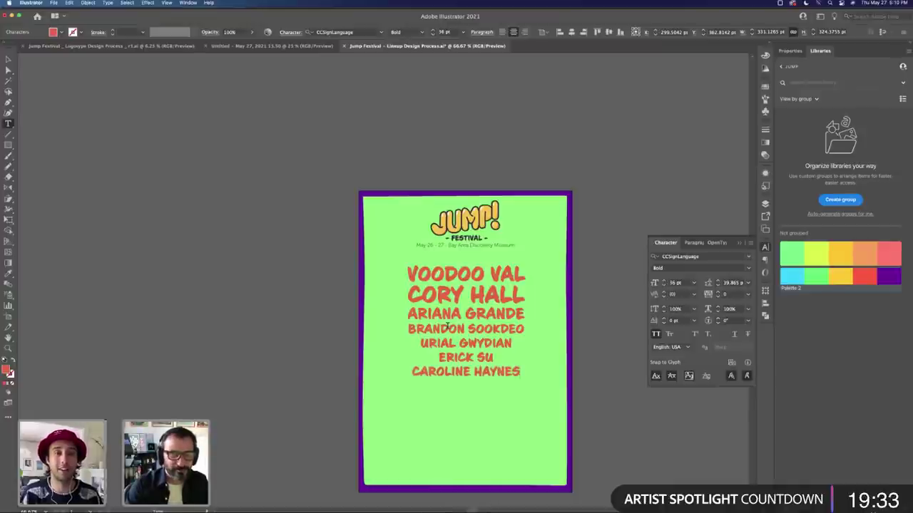
key(Return)
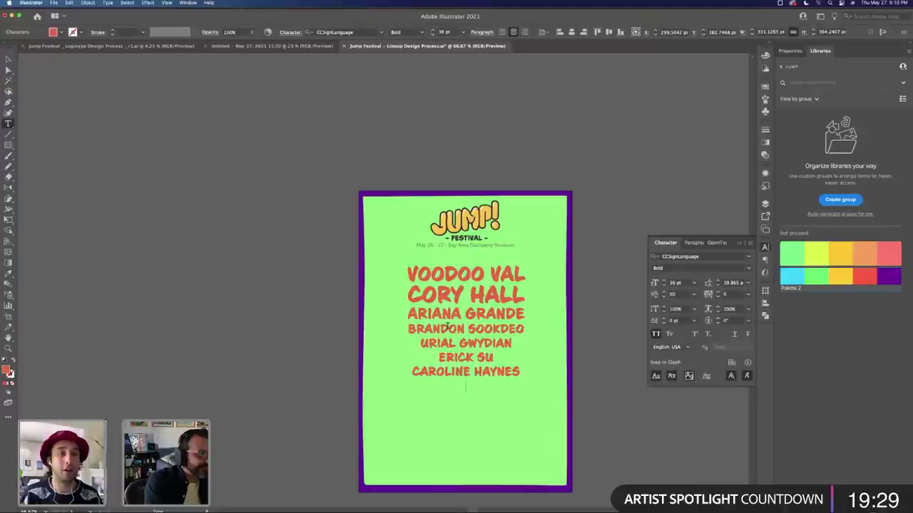
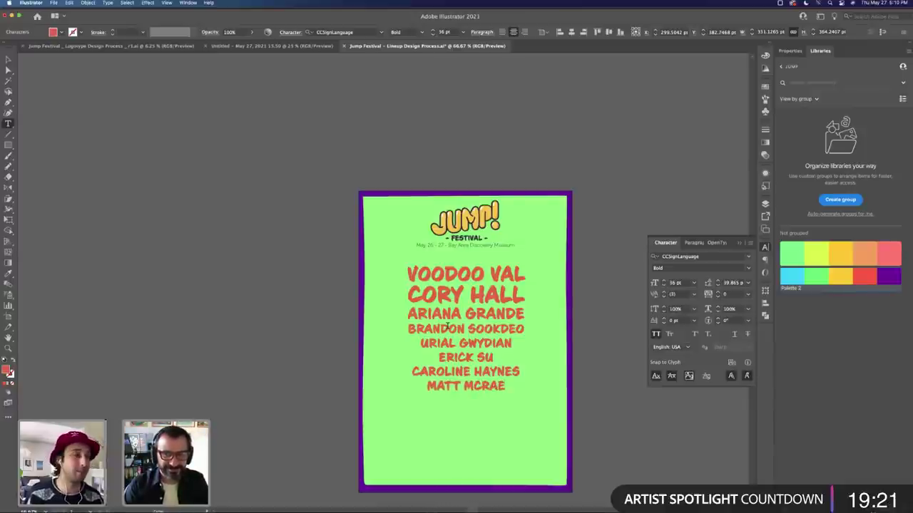
key(Escape)
click(490, 346)
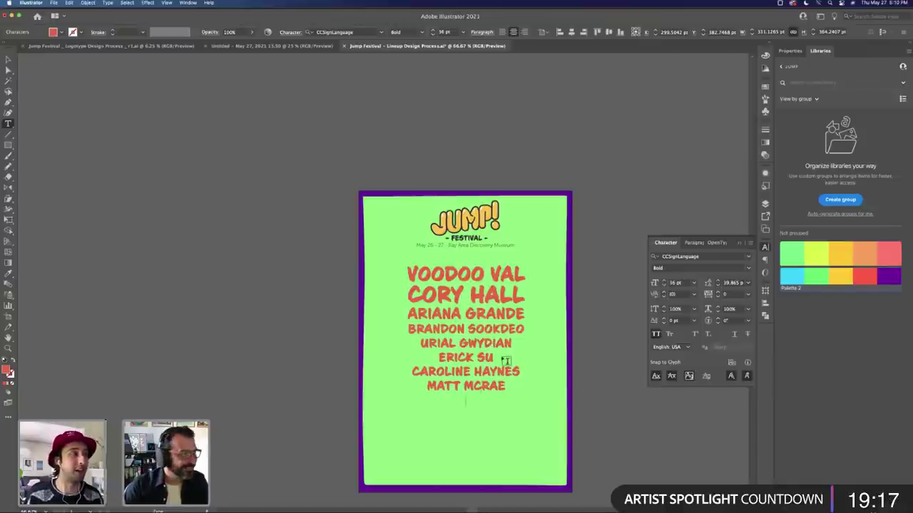
key(Return)
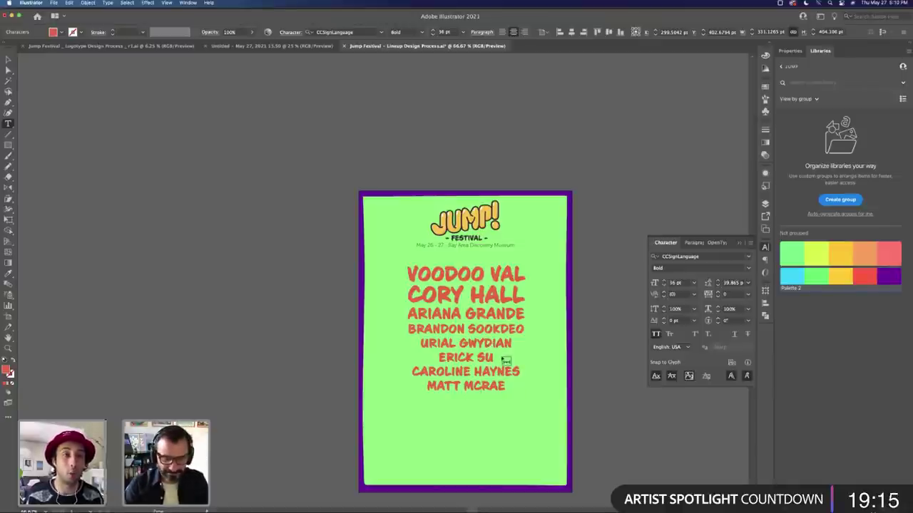
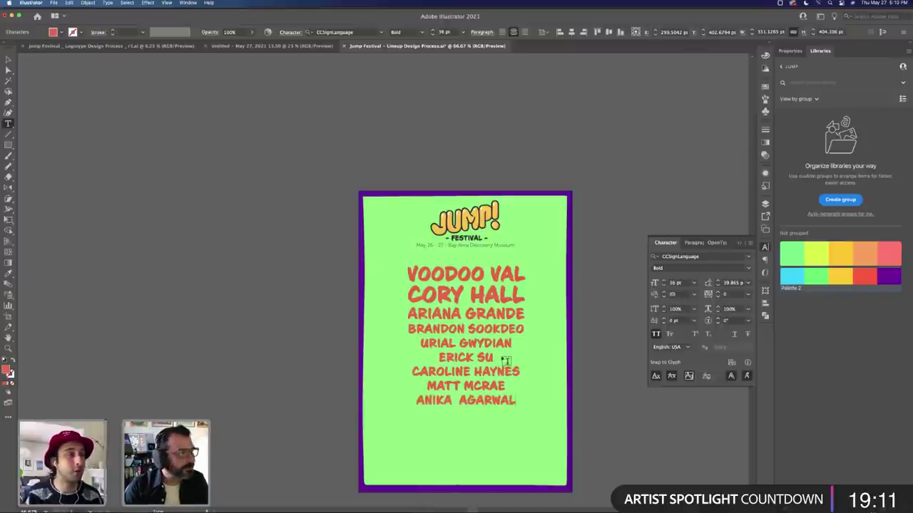
Step: Add the missing G to the last name and move that line up to fourth place
click(505, 360)
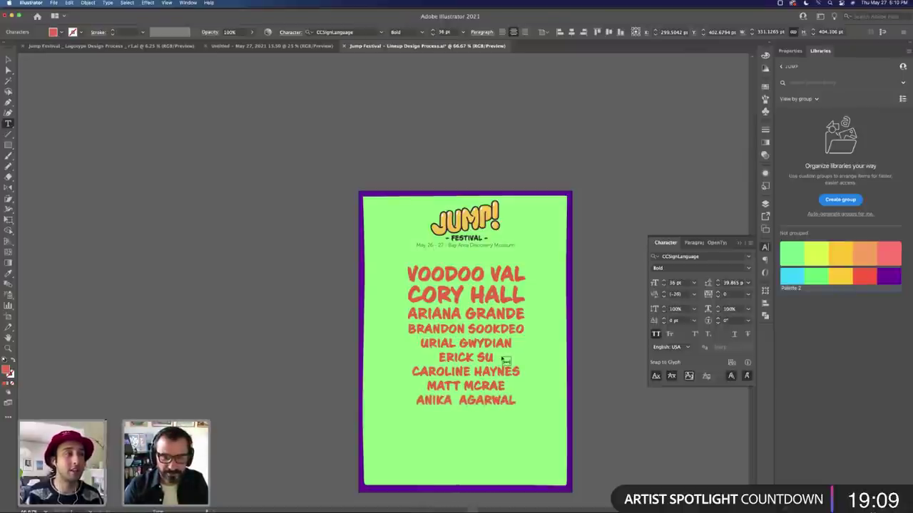
text(G)
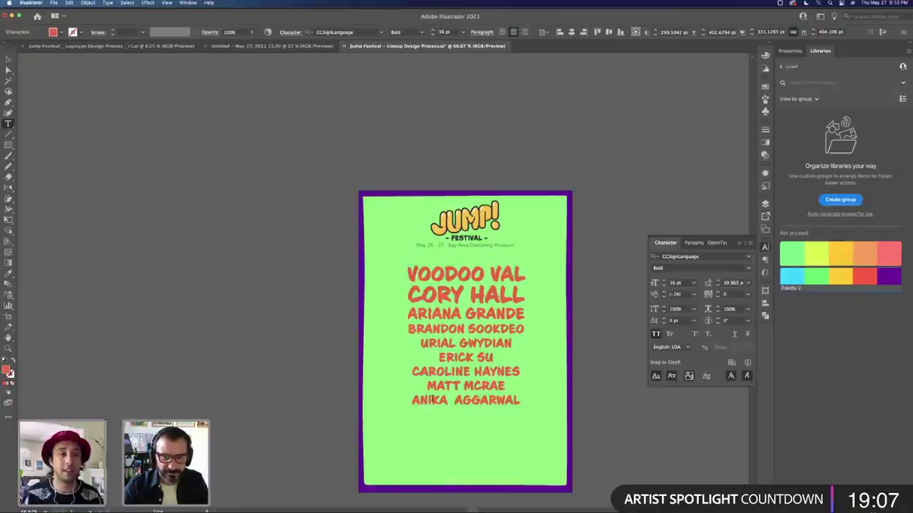
triple_click(430, 400)
key(cmd+c)
key(BackSpace)
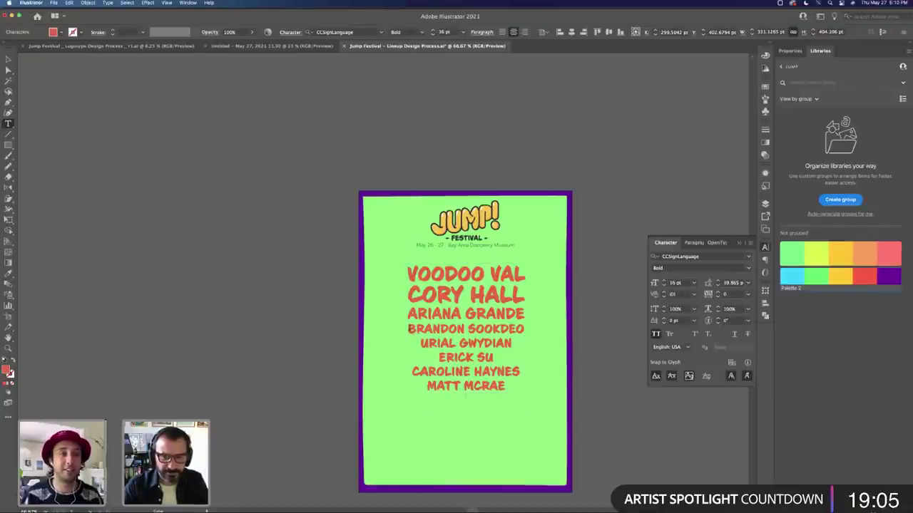
click(409, 328)
key(cmd+v)
key(Return)
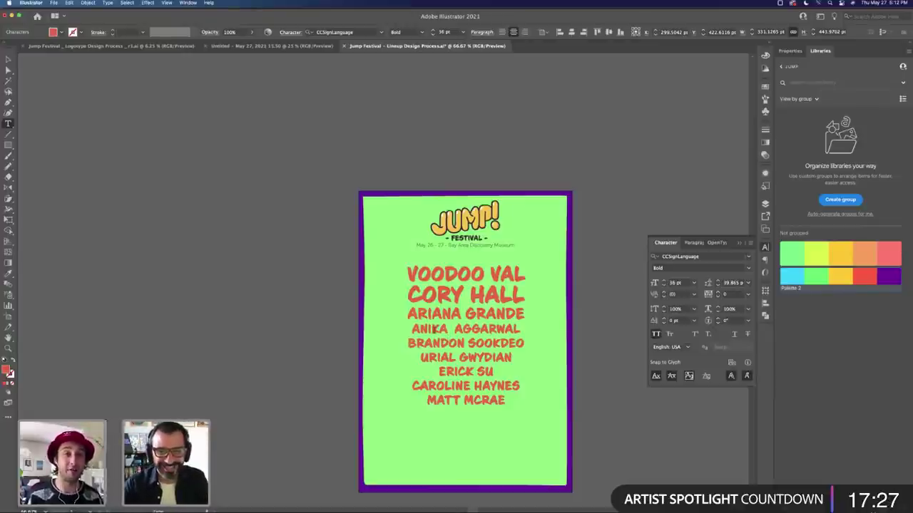
Step: Enlarge the fourth name line to 39 pt and the sixth line to 46 pt
drag(411, 328, 524, 330)
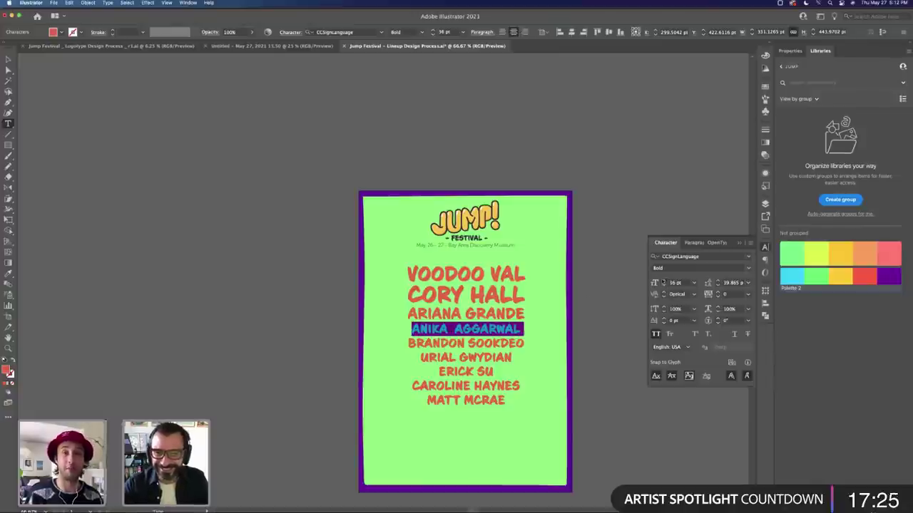
click(664, 281)
click(664, 281)
click(664, 280)
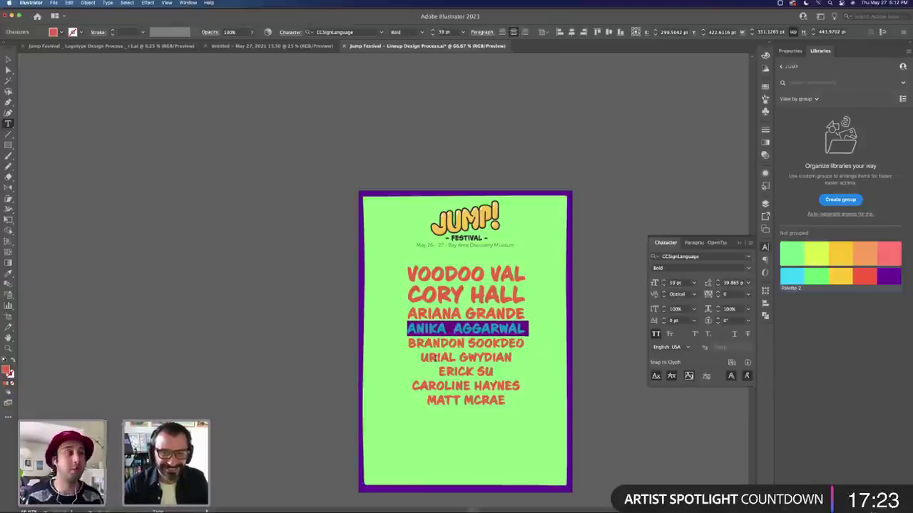
triple_click(434, 357)
click(664, 281)
click(664, 281)
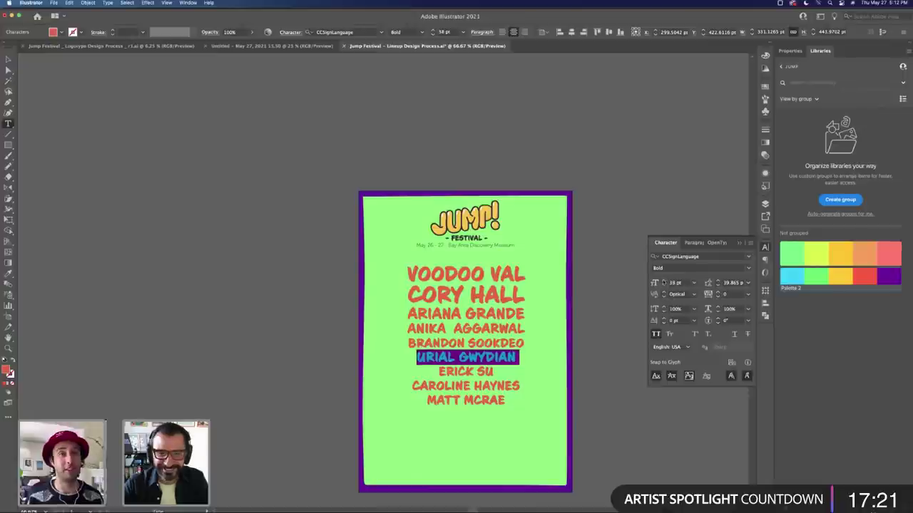
click(664, 281)
click(664, 281)
click(663, 281)
click(664, 281)
click(664, 281)
click(664, 281)
click(664, 281)
click(664, 281)
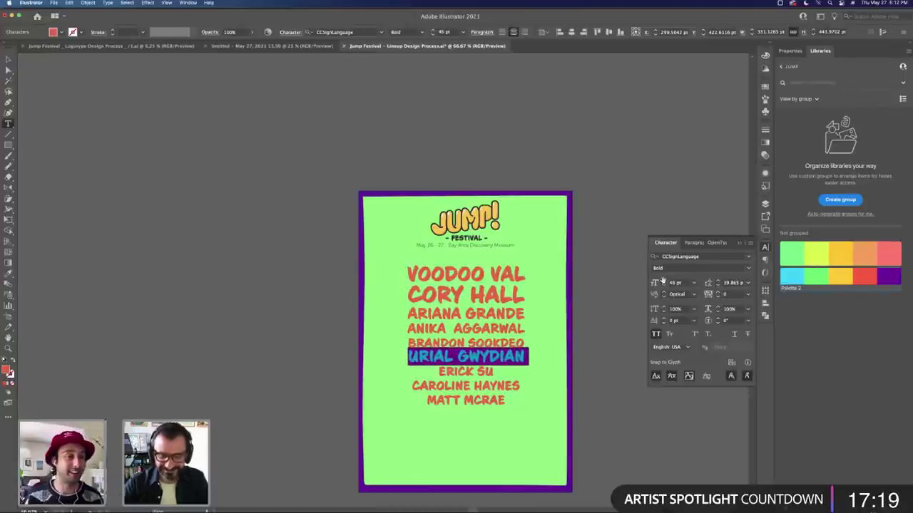
click(664, 280)
click(664, 280)
click(663, 281)
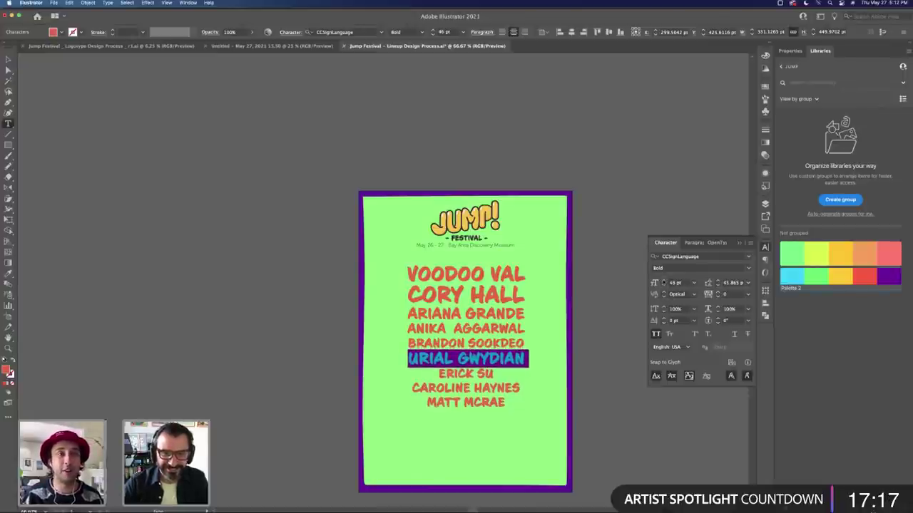
drag(438, 374, 497, 374)
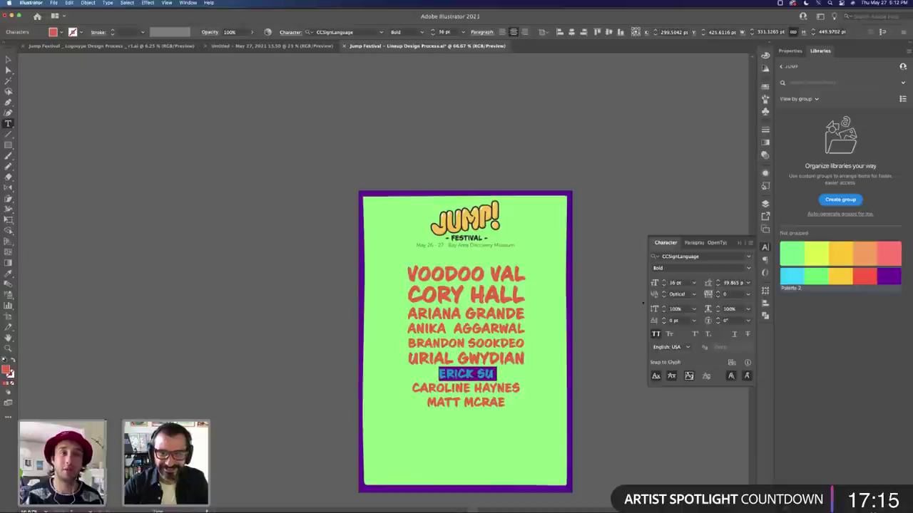
key(super+shift+period)
key(super+shift+period)
key(super+shift+period)
key(super+shift+period)
key(super+shift+period)
key(super+shift+period)
key(super+shift+period)
key(super+shift+period)
key(super+shift+period)
key(super+shift+period)
key(super+shift+period)
key(super+shift+period)
key(super+shift+period)
key(super+shift+period)
key(super+shift+period)
key(super+shift+period)
key(super+shift+period)
key(super+shift+period)
key(super+shift+period)
key(super+shift+period)
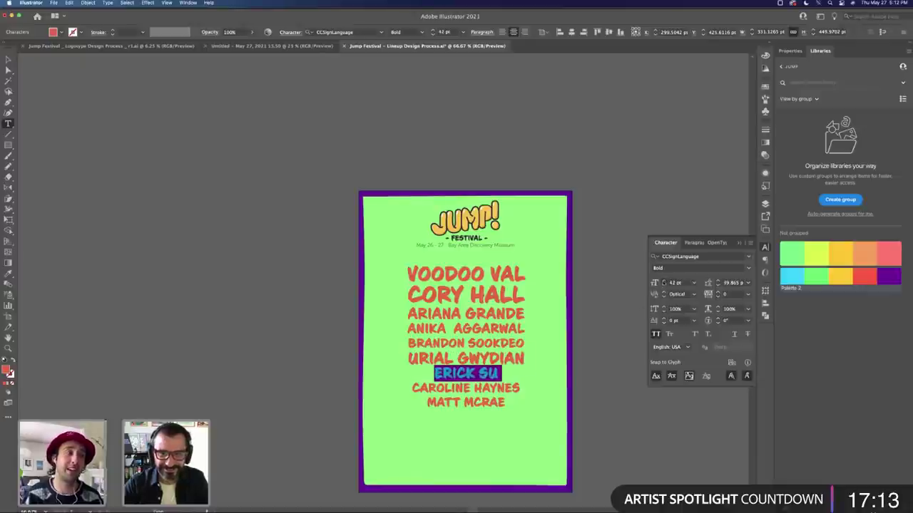
key(super+shift+period)
key(super+shift+period)
key(super+shift+period)
key(super+shift+period)
key(super+shift+period)
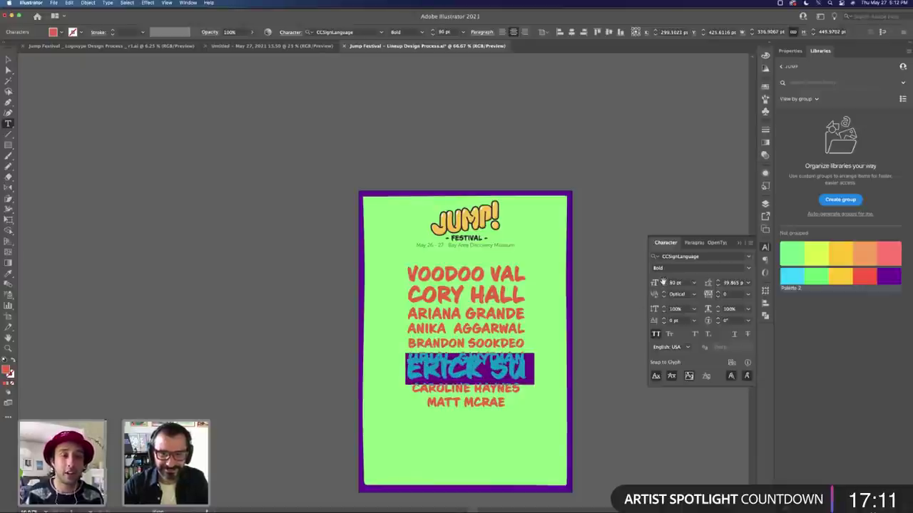
click(663, 286)
click(664, 286)
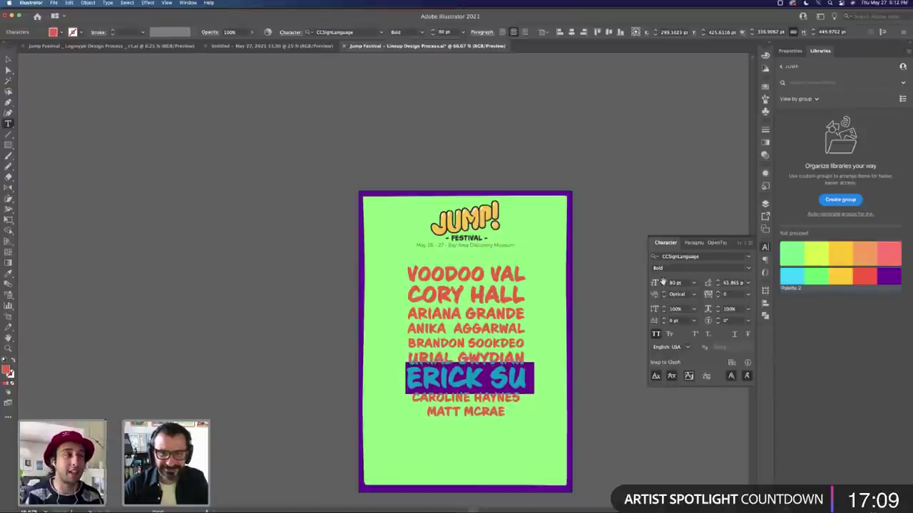
click(664, 286)
click(663, 286)
click(663, 286)
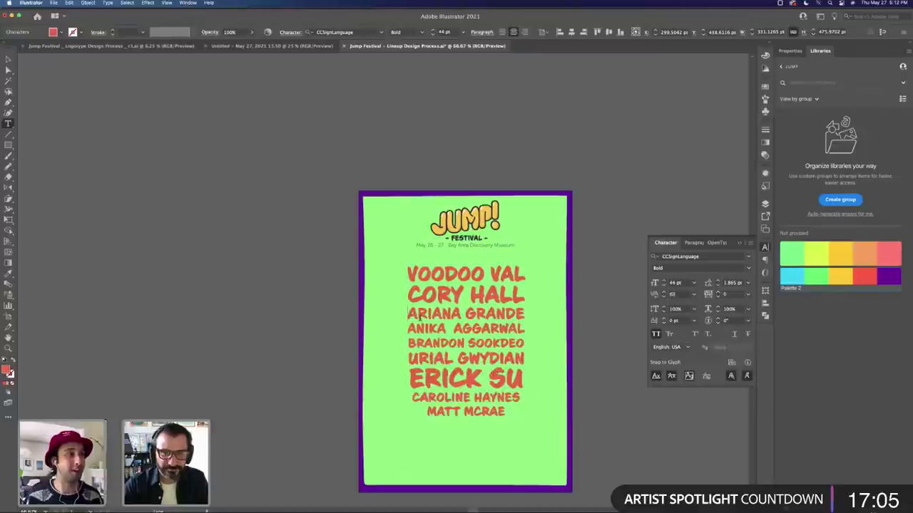
click(414, 315)
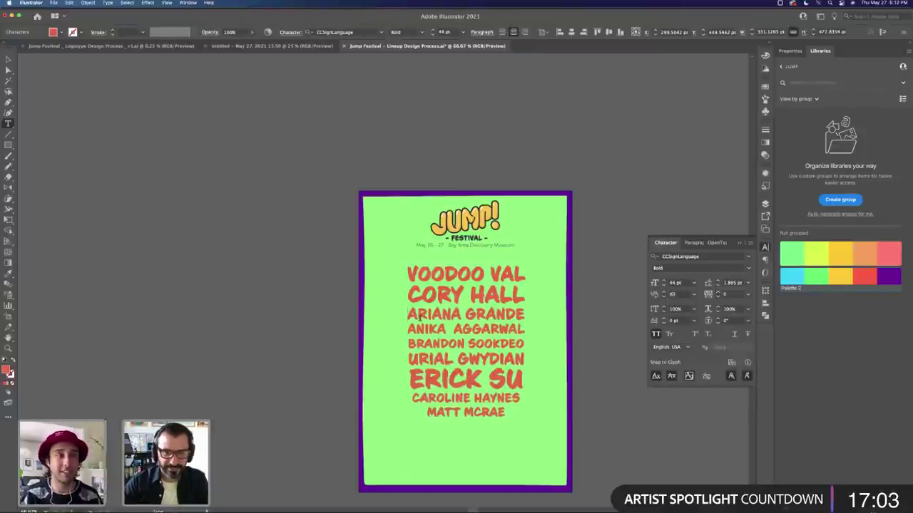
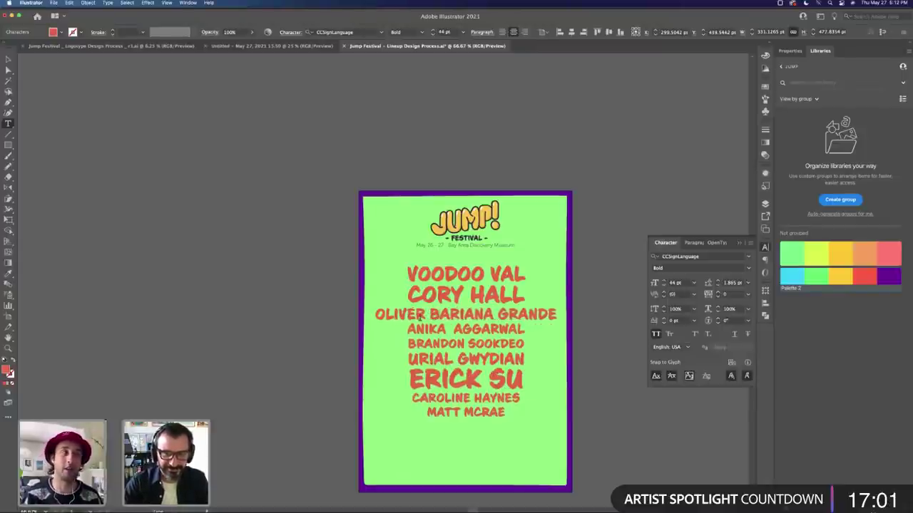
key(shift+super+Right)
key(BackSpace)
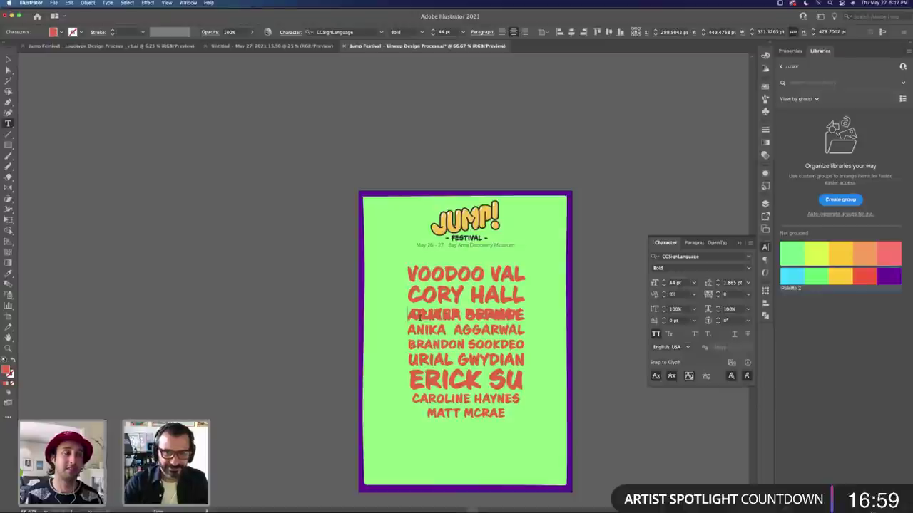
key(shift+super+Right)
key(alt+Down)
key(alt+Down)
key(alt+Down)
key(alt+Down)
key(alt+Down)
key(alt+Down)
key(alt+Down)
key(alt+Down)
key(alt+Down)
key(alt+Down)
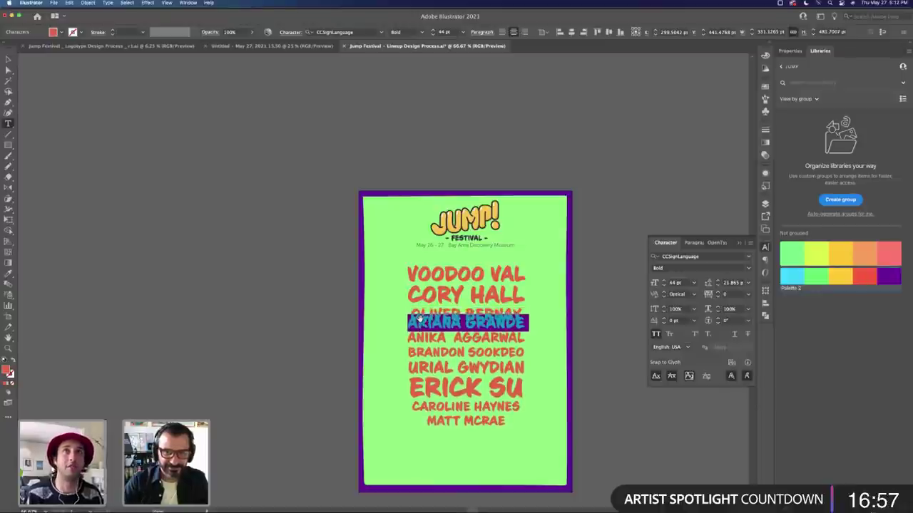
key(alt+Down)
key(alt+Down)
key(alt+Down)
key(alt+Down)
key(alt+Down)
key(alt+Down)
key(alt+Down)
key(alt+Down)
key(alt+Down)
key(alt+Down)
key(alt+Down)
key(alt+Down)
key(alt+Down)
key(alt+Down)
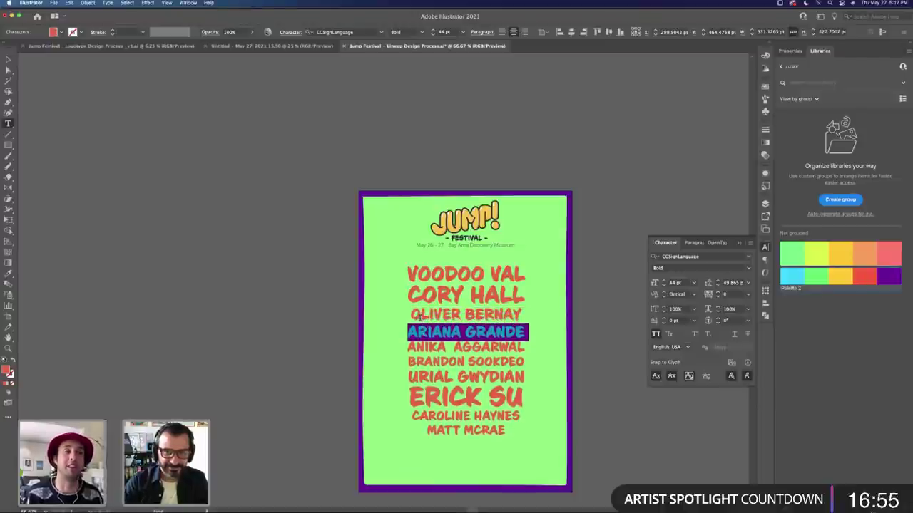
click(420, 316)
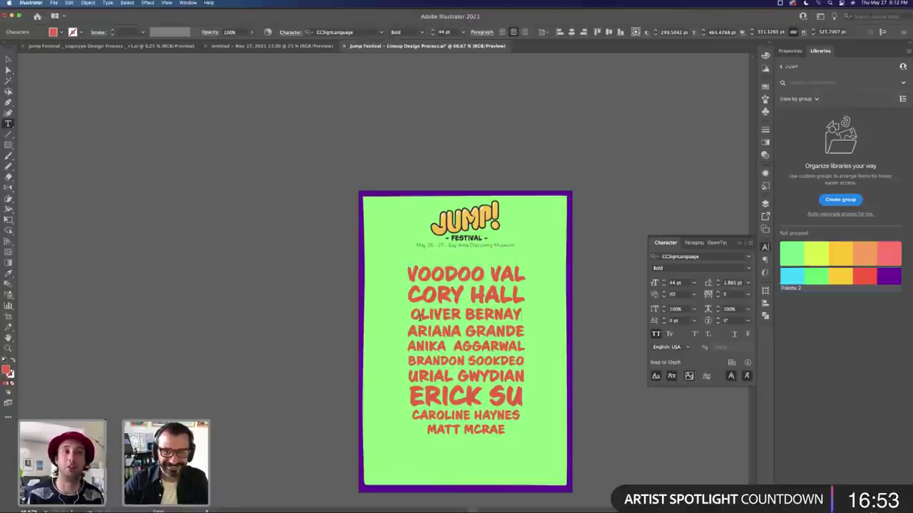
key(super+Right)
text(-SANZ)
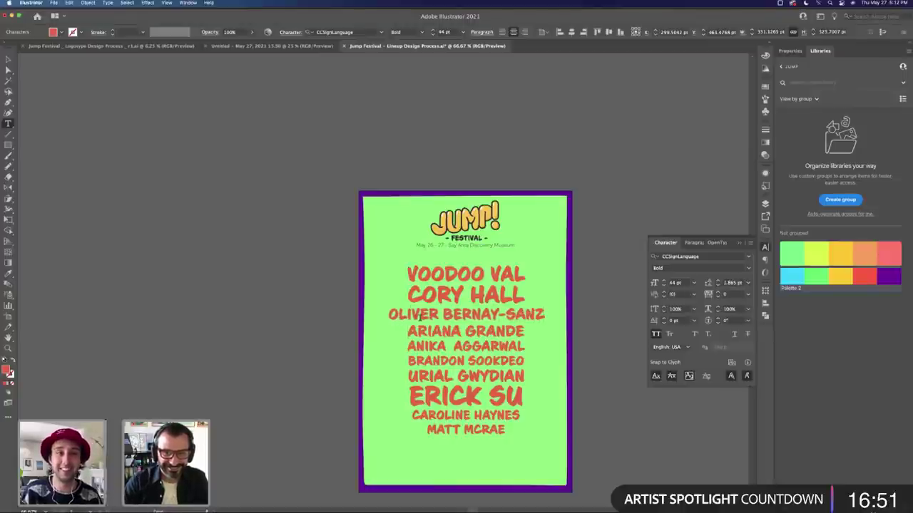
triple_click(420, 315)
click(420, 314)
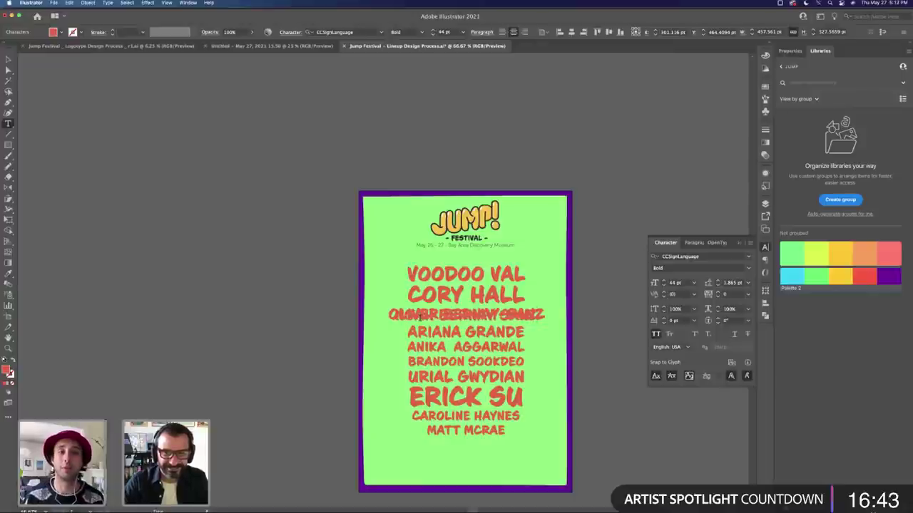
Step: Increase the leading on the overlapping duplicated name line to separate the names
key(shift+Down)
key(Escape)
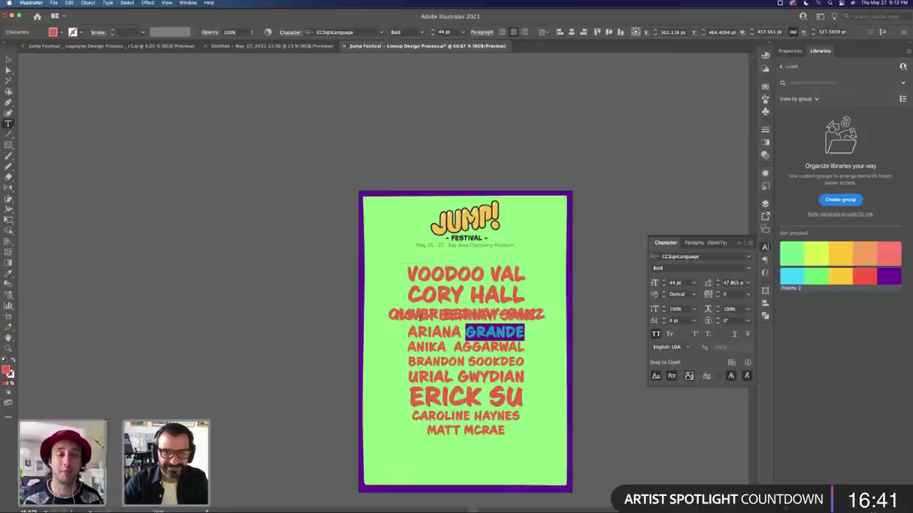
drag(539, 316, 394, 317)
key(alt+Down)
key(alt+Down)
key(alt+Down)
key(alt+Down)
key(alt+Down)
key(alt+Down)
key(alt+Down)
key(alt+Down)
key(alt+Down)
key(alt+Down)
key(alt+Down)
key(alt+Down)
key(alt+Down)
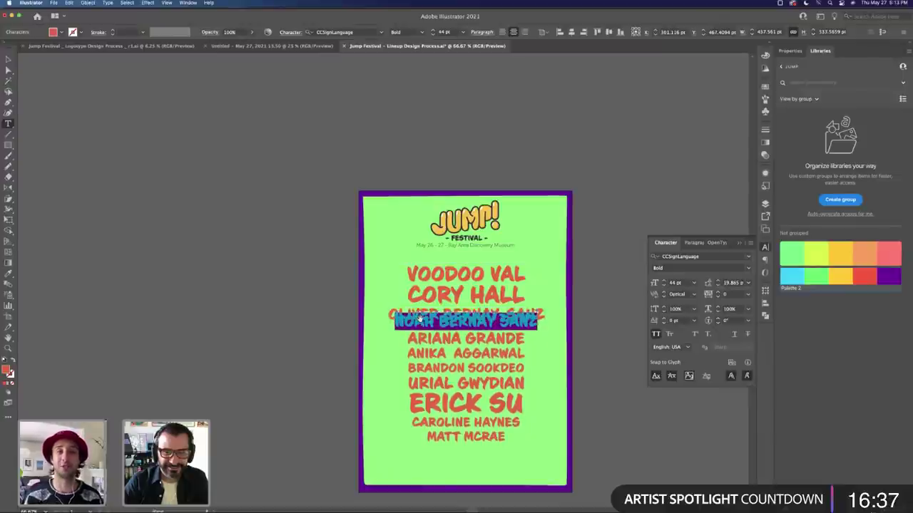
key(alt+Down)
key(alt+Down)
key(alt+Down)
key(alt+Down)
key(alt+Down)
key(alt+Down)
key(alt+Down)
key(alt+Down)
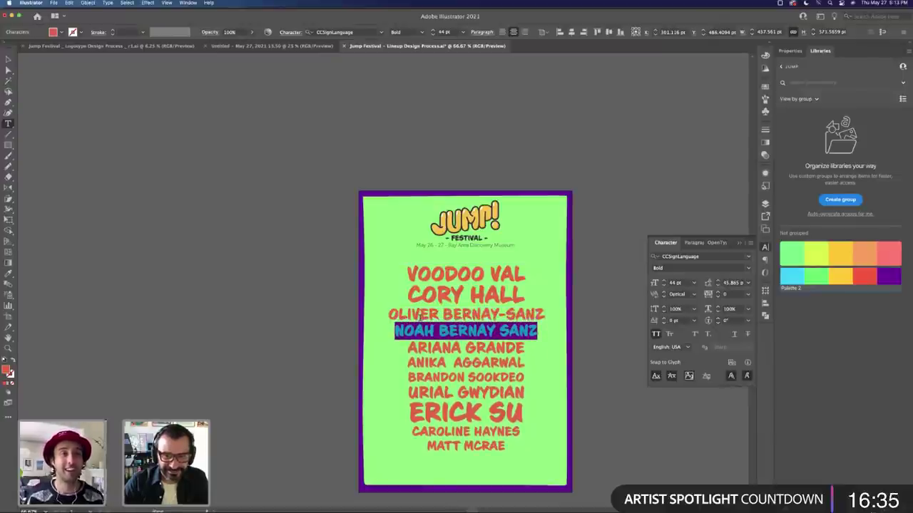
Step: Shrink the third name line to 33 pt and adjust its leading
triple_click(419, 316)
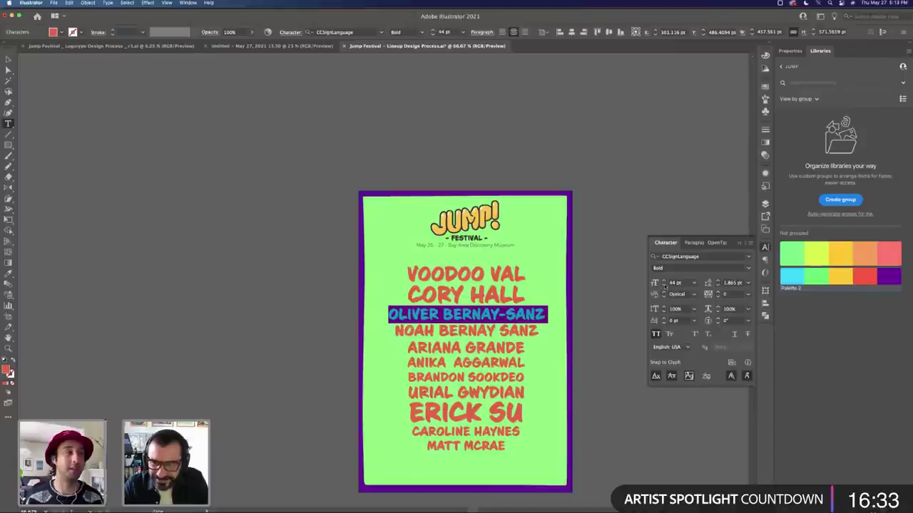
click(664, 286)
click(664, 285)
click(664, 285)
click(663, 285)
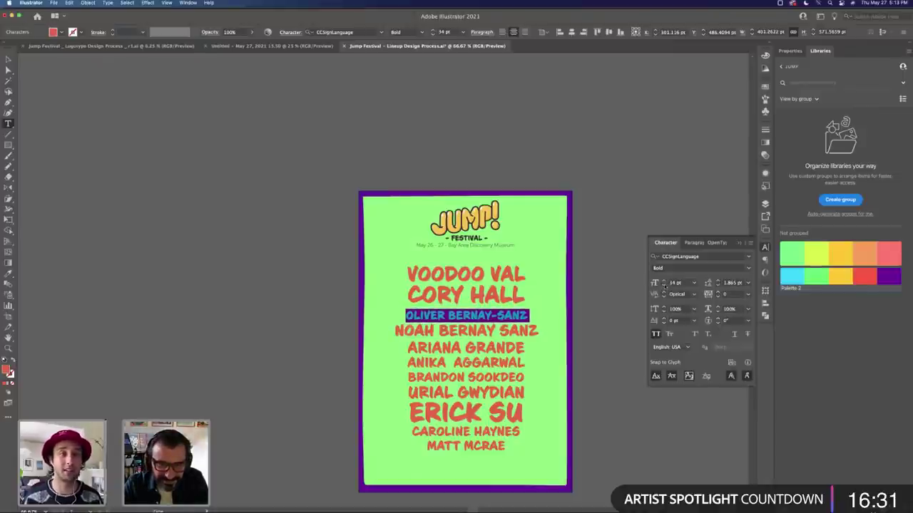
click(664, 285)
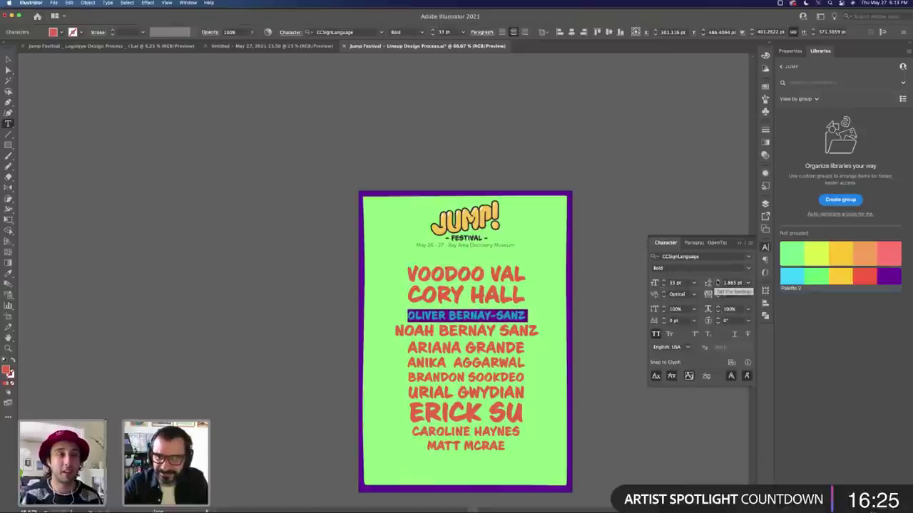
click(718, 285)
click(717, 286)
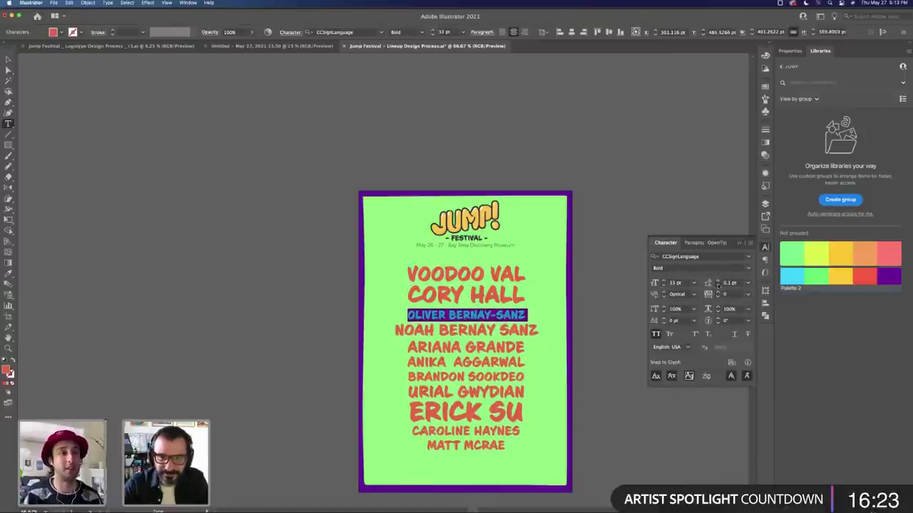
click(486, 305)
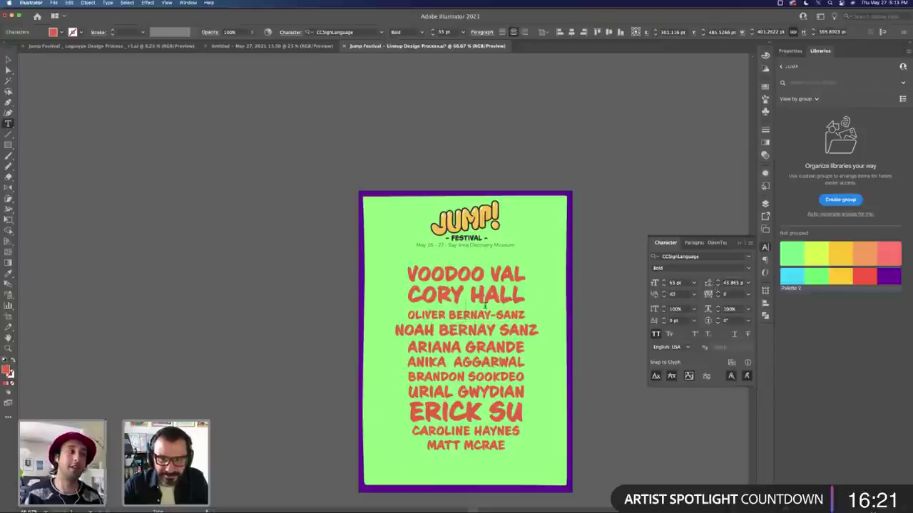
triple_click(426, 328)
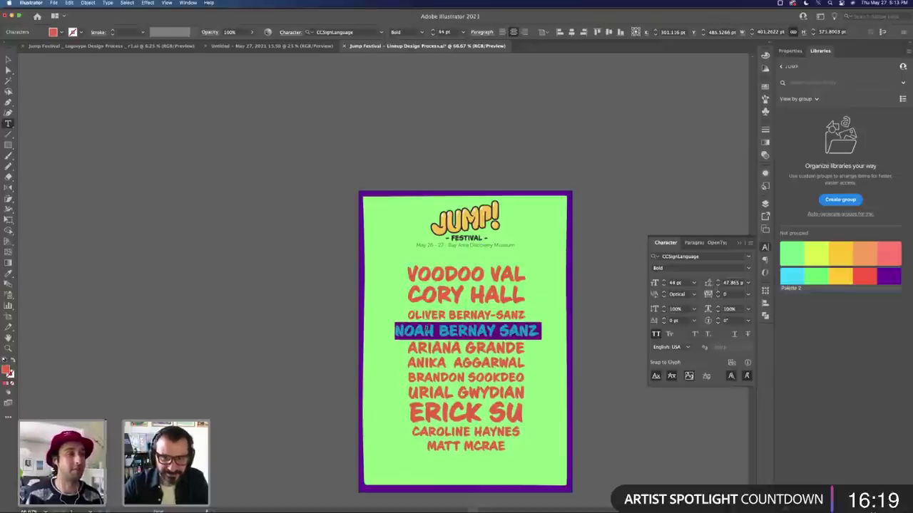
triple_click(447, 314)
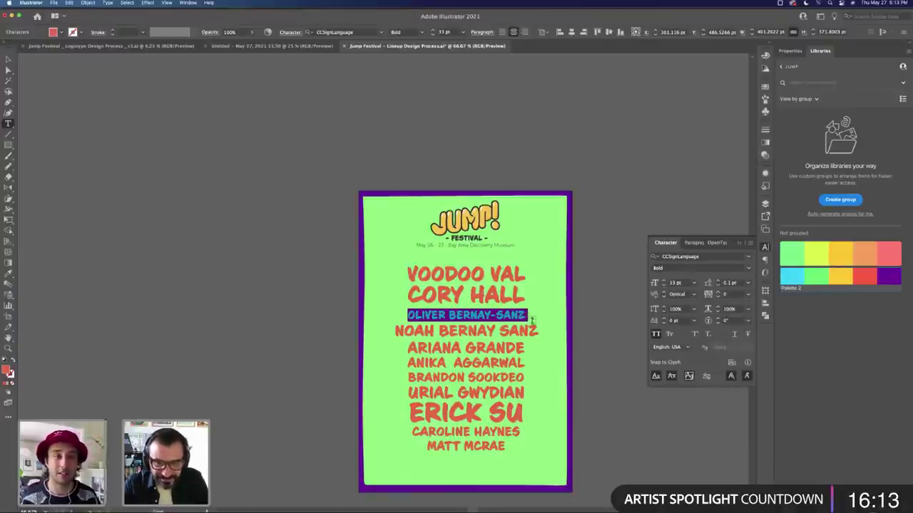
drag(527, 317, 546, 454)
key(super+c)
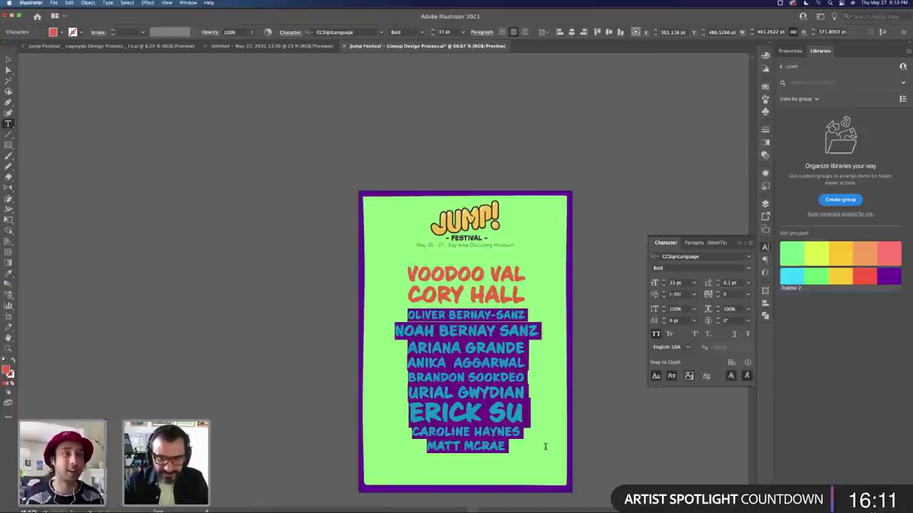
key(BackSpace)
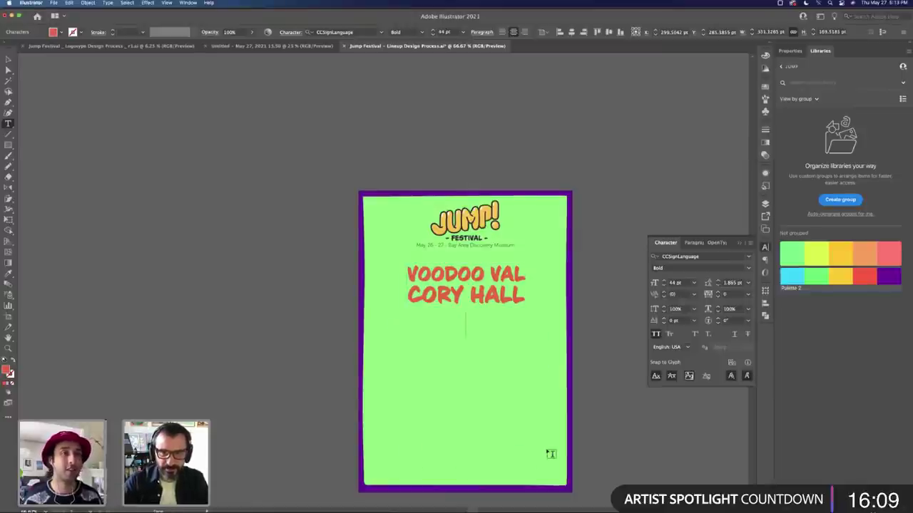
key(Escape)
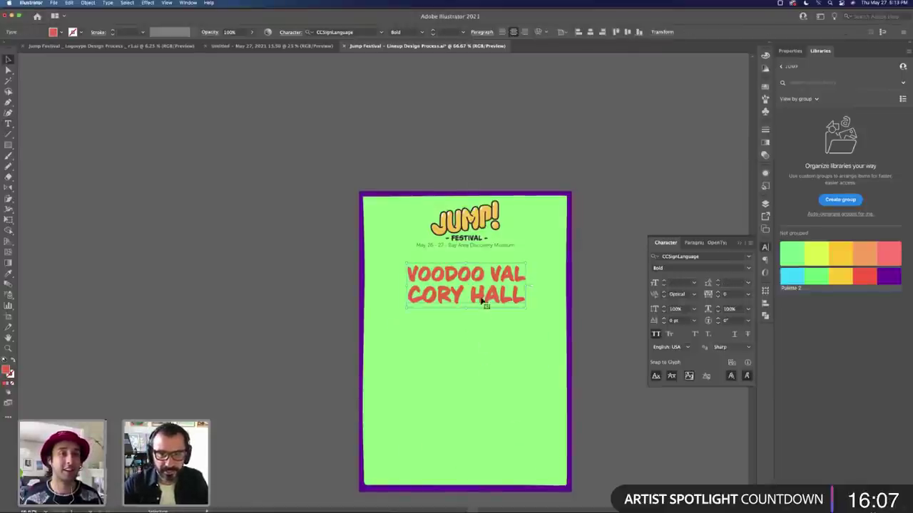
drag(481, 304, 482, 355)
double_click(478, 332)
key(ctrl+a)
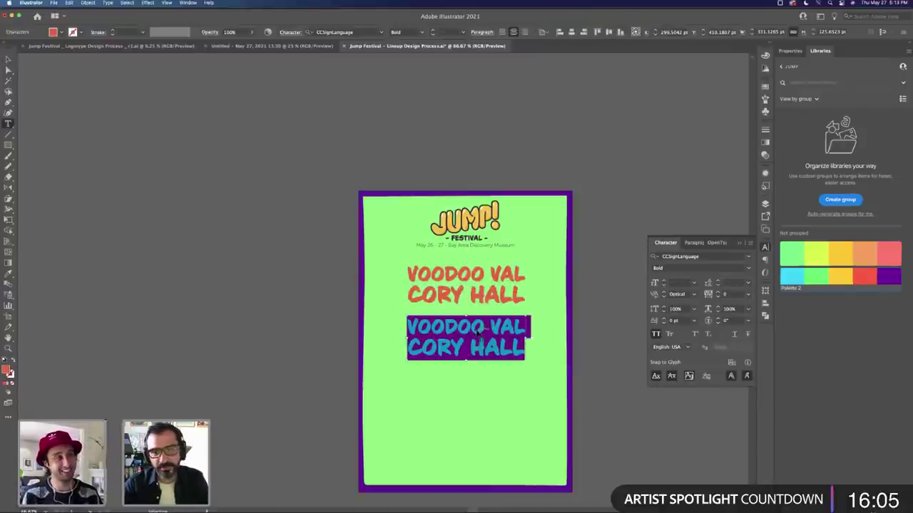
key(super+v)
key(Escape)
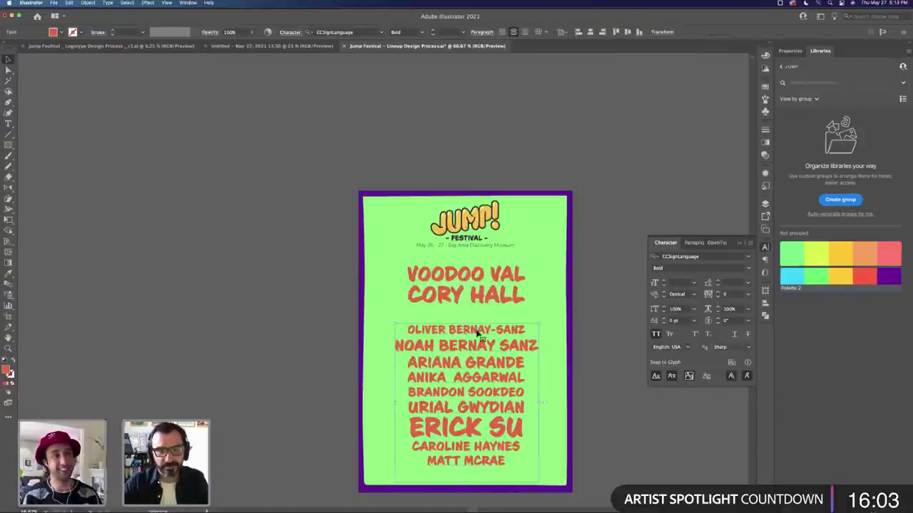
drag(478, 332, 477, 314)
key(t)
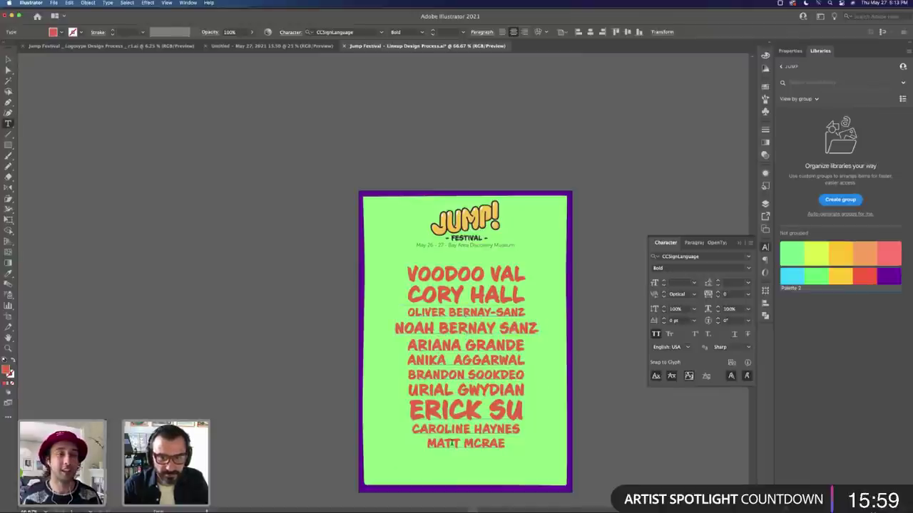
double_click(452, 443)
shift+click(506, 443)
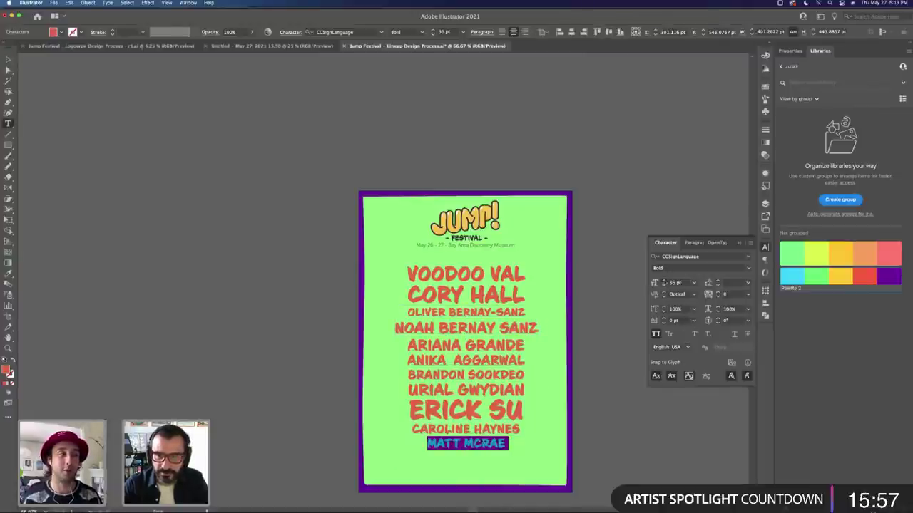
key(super+shift+period)
key(super+shift+period)
key(super+shift+period)
key(super+shift+period)
key(super+shift+period)
key(super+shift+period)
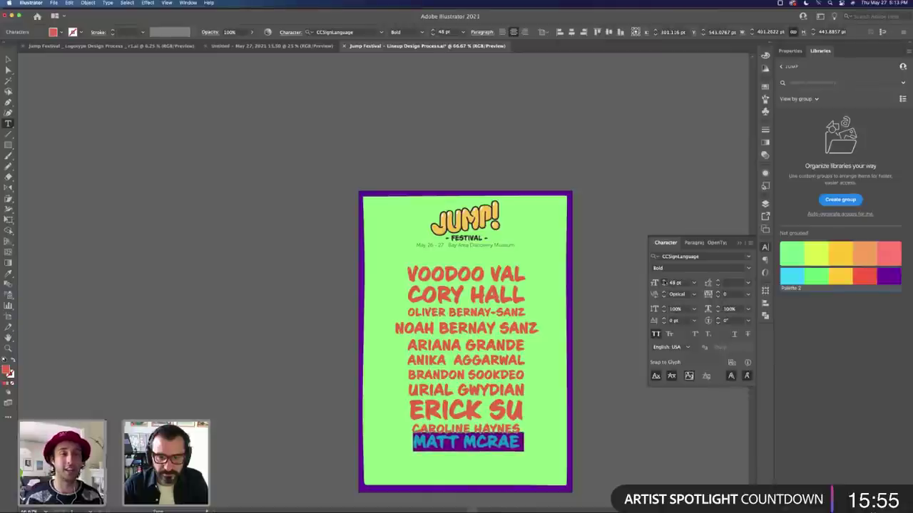
key(super+shift+period)
key(super+shift+period)
key(alt+Down)
key(alt+Down)
key(alt+Down)
key(alt+Down)
key(alt+Down)
key(alt+Down)
key(alt+Down)
key(alt+Down)
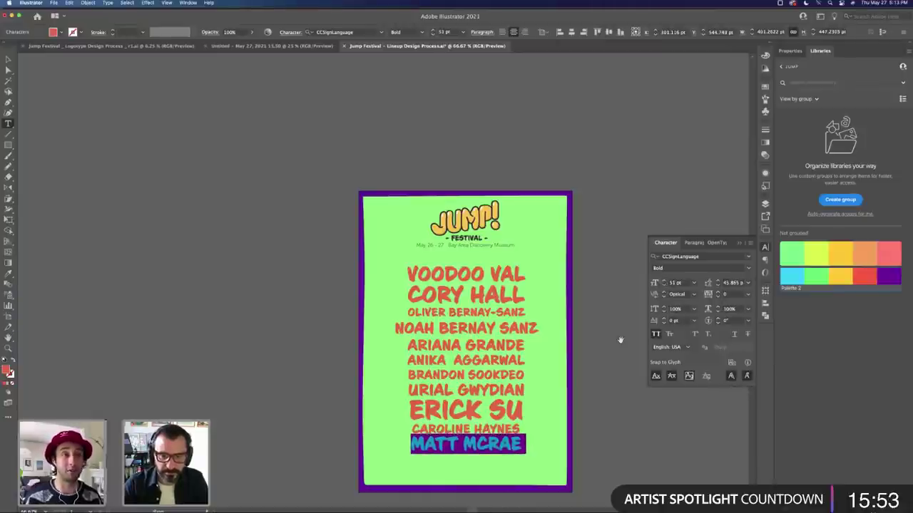
triple_click(447, 325)
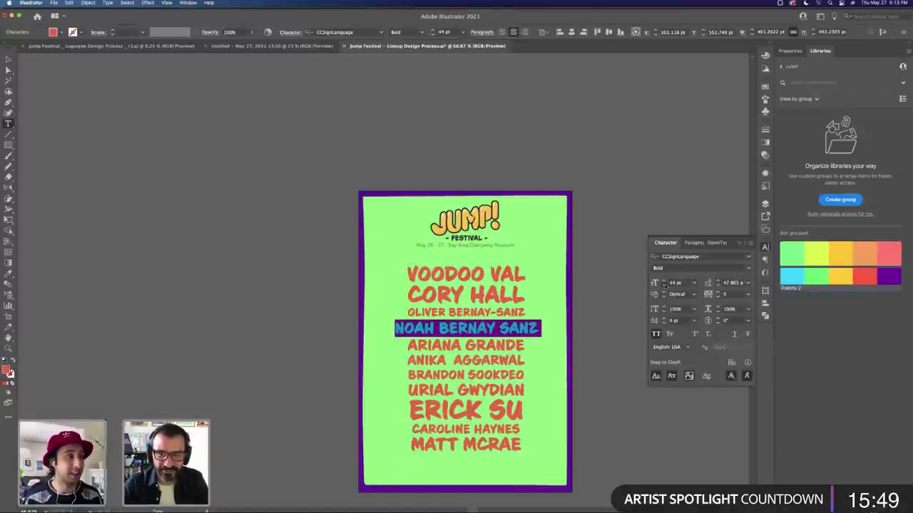
click(664, 285)
click(664, 285)
click(664, 285)
click(664, 285)
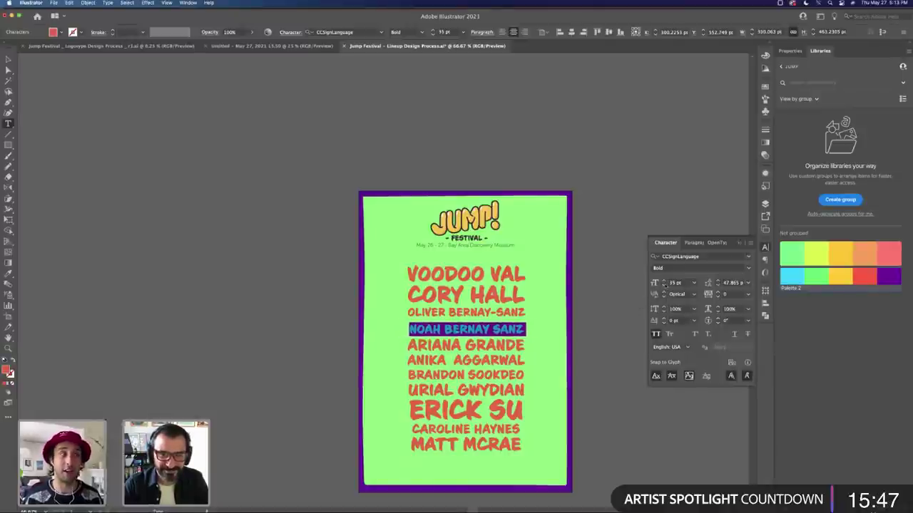
click(664, 280)
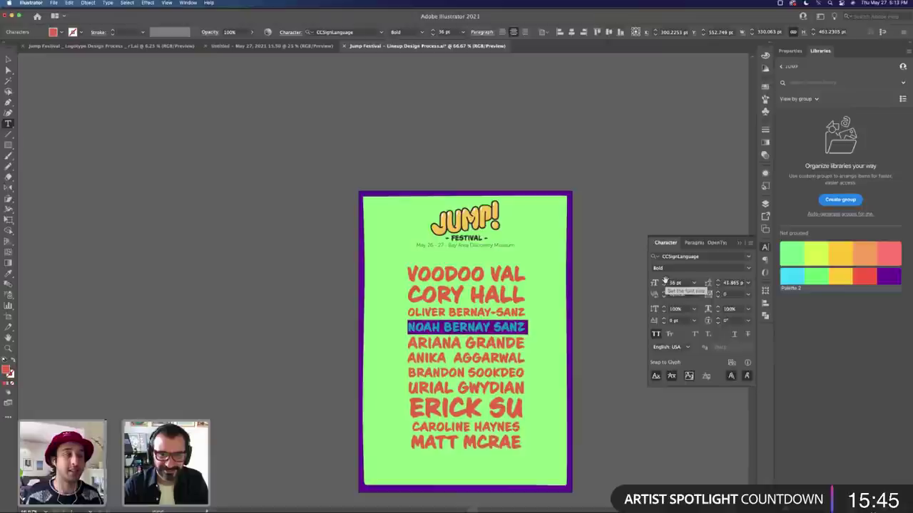
key(alt+Up)
key(alt+Up)
key(alt+Up)
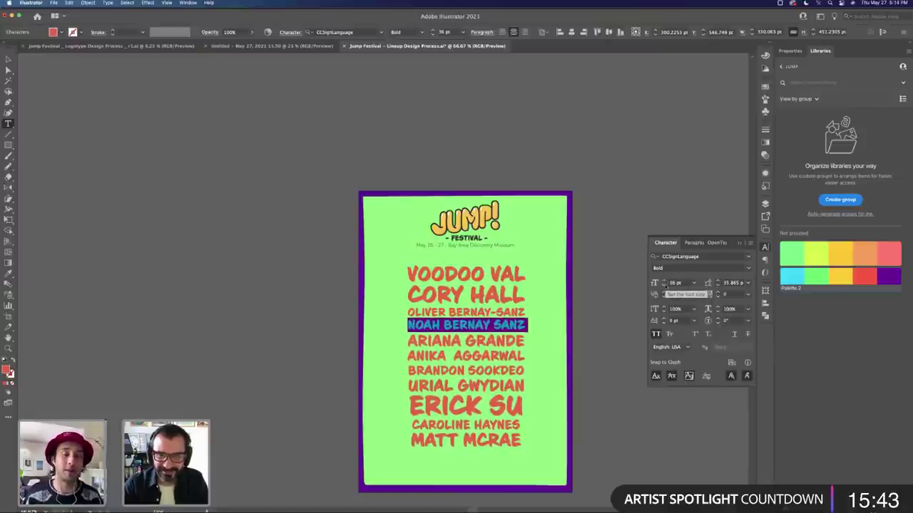
click(664, 285)
key(Escape)
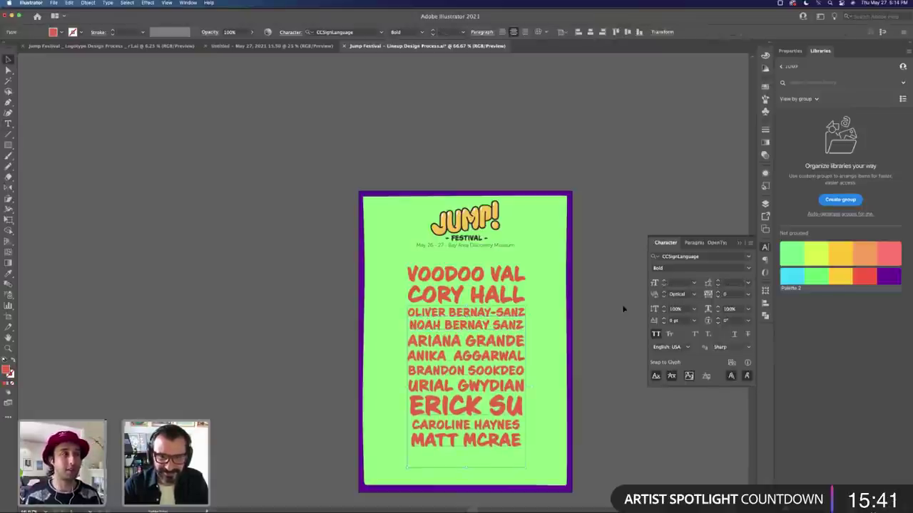
click(520, 325)
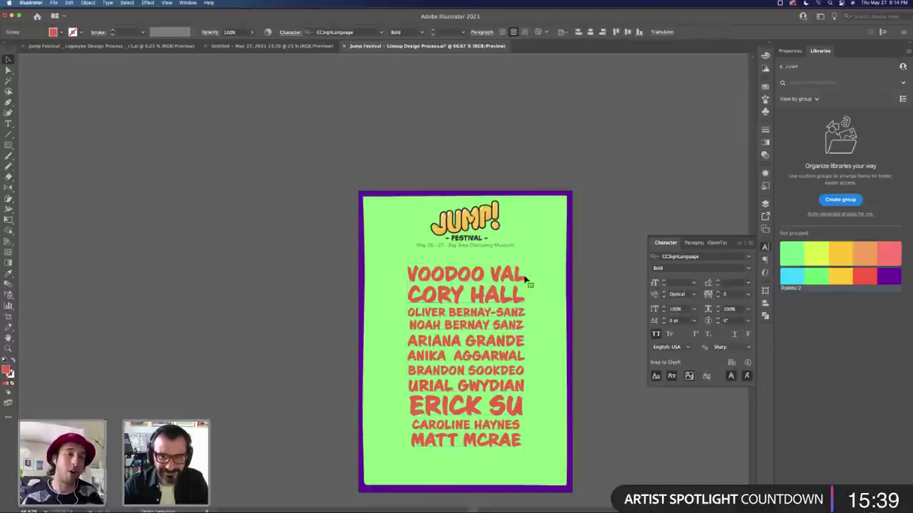
drag(525, 264, 519, 276)
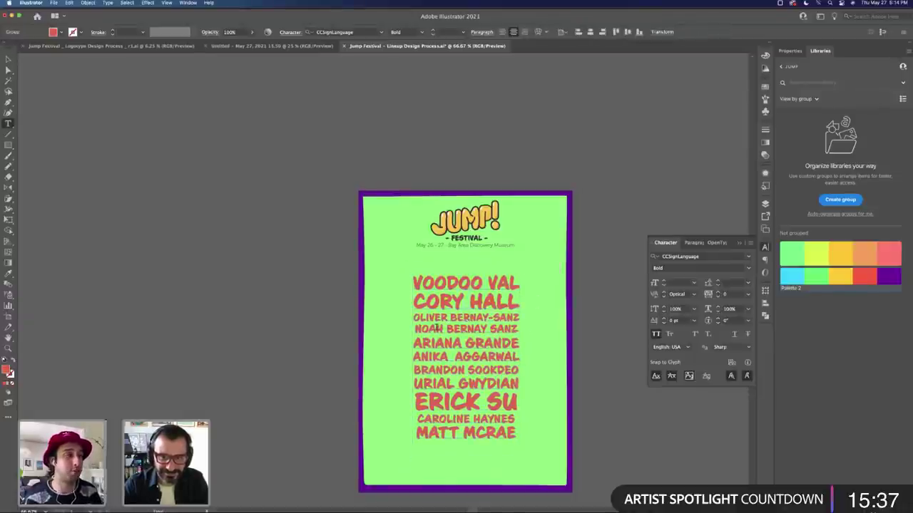
triple_click(441, 330)
key(BackSpace)
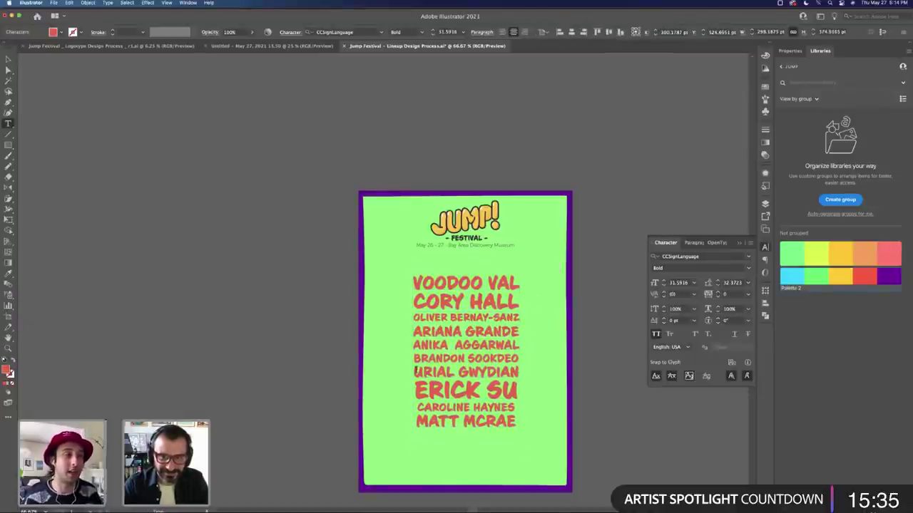
key(super+z)
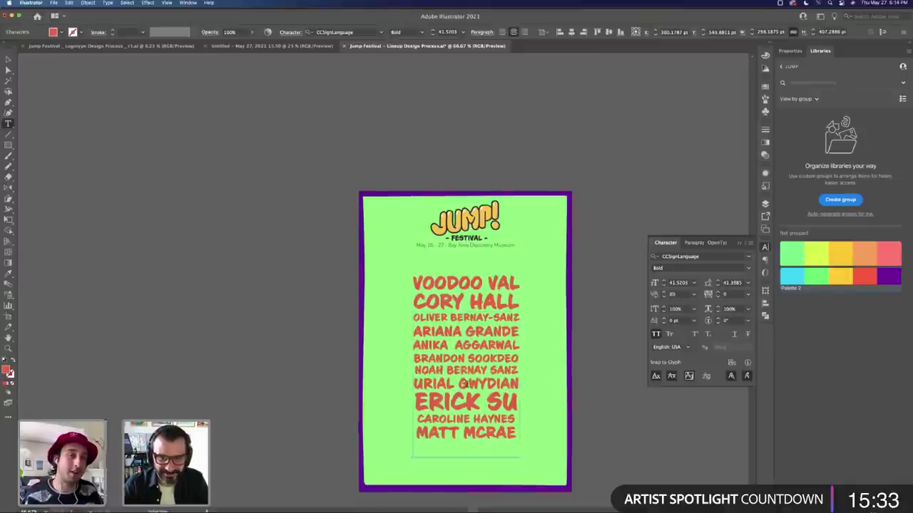
key(super+x)
key(Down)
key(Down)
key(super+v)
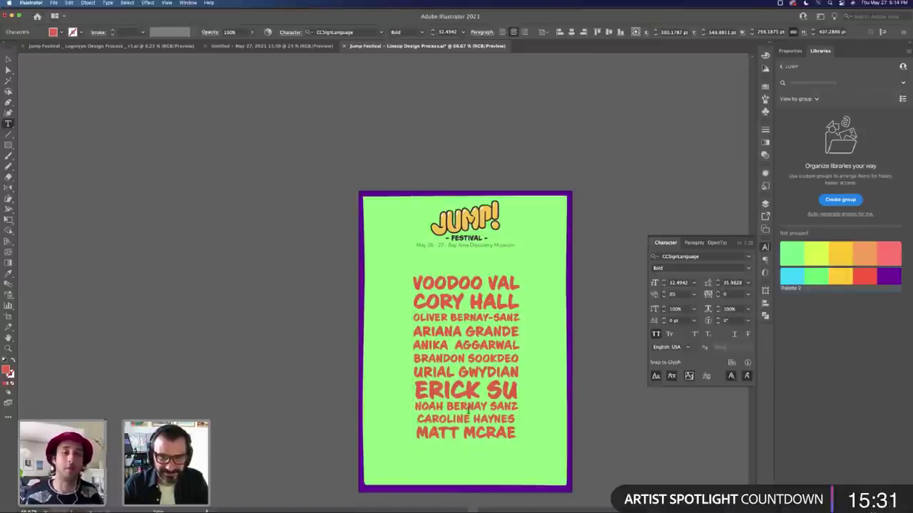
triple_click(467, 418)
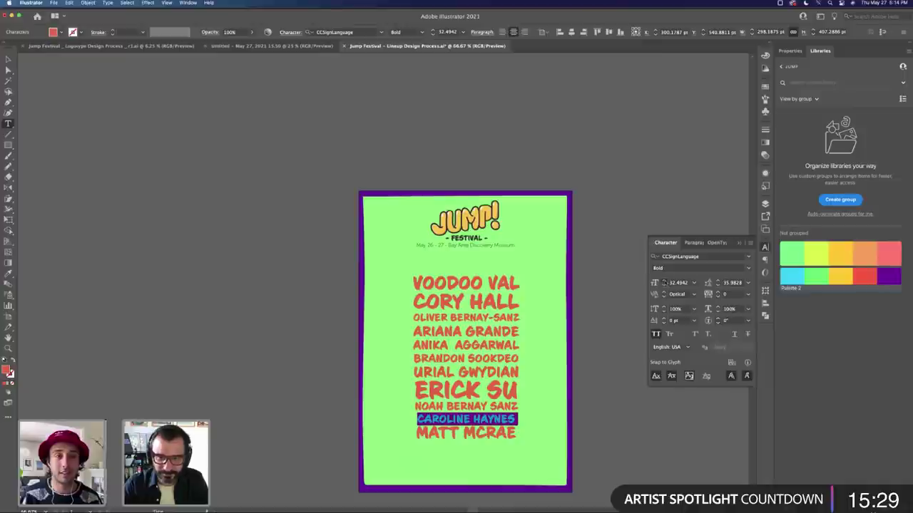
double_click(492, 433)
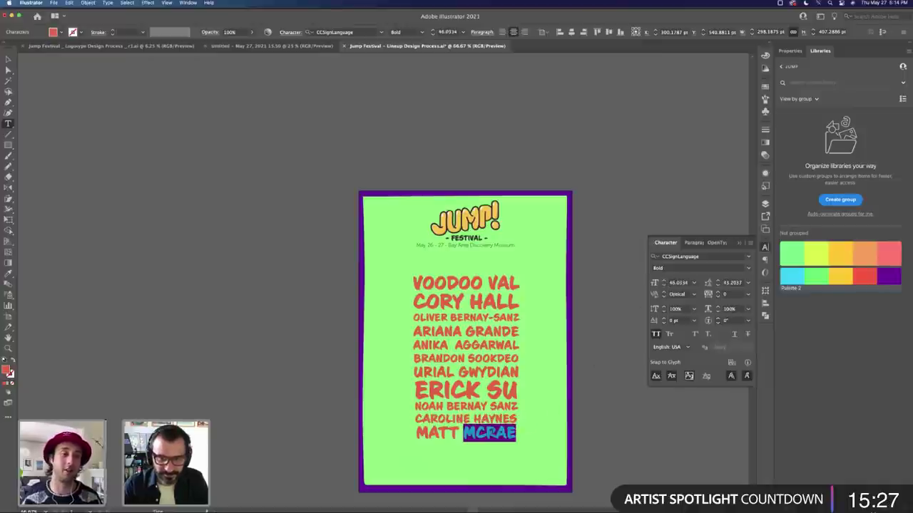
triple_click(492, 433)
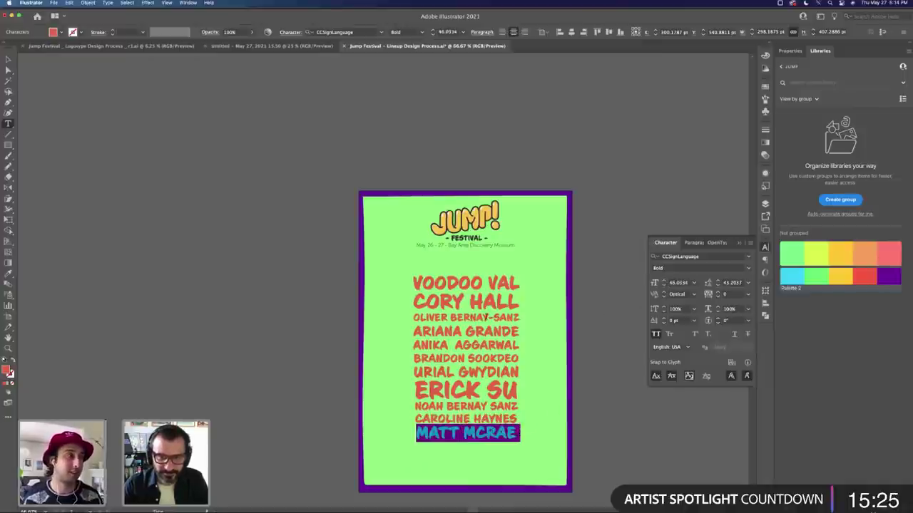
triple_click(433, 331)
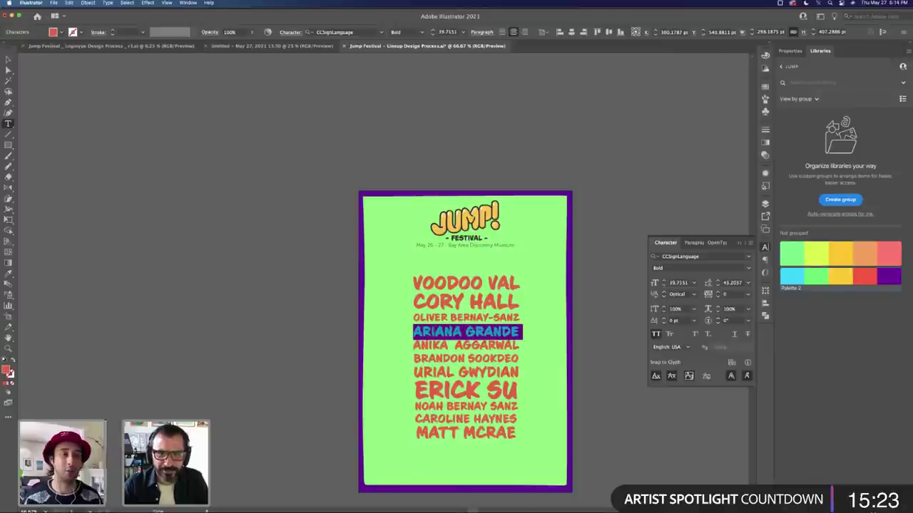
key(BackSpace)
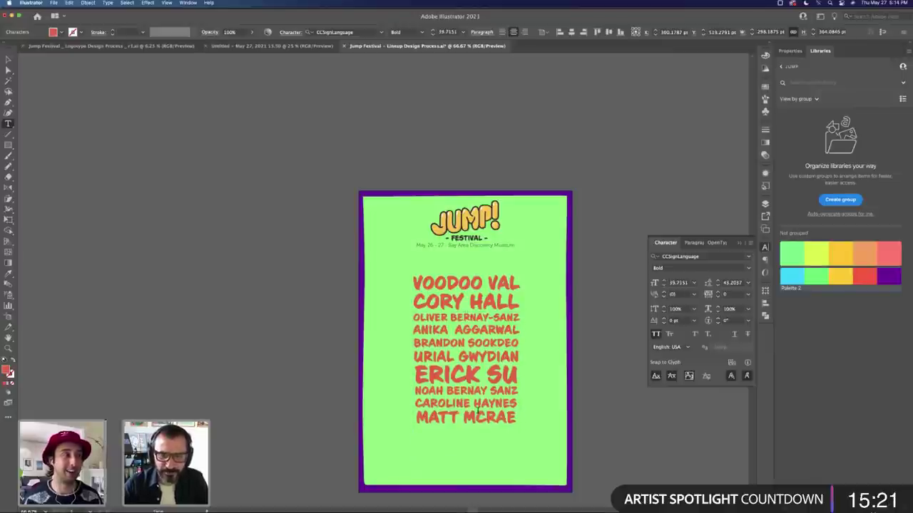
click(478, 412)
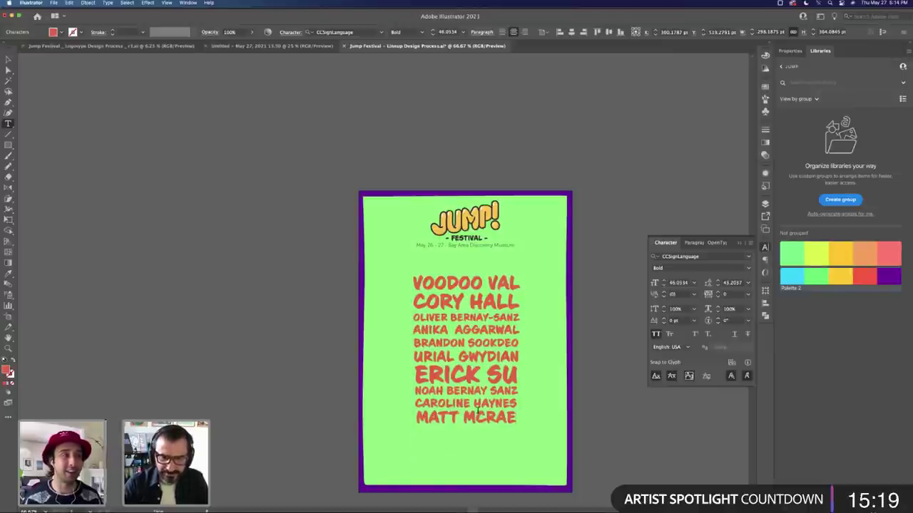
key(super+z)
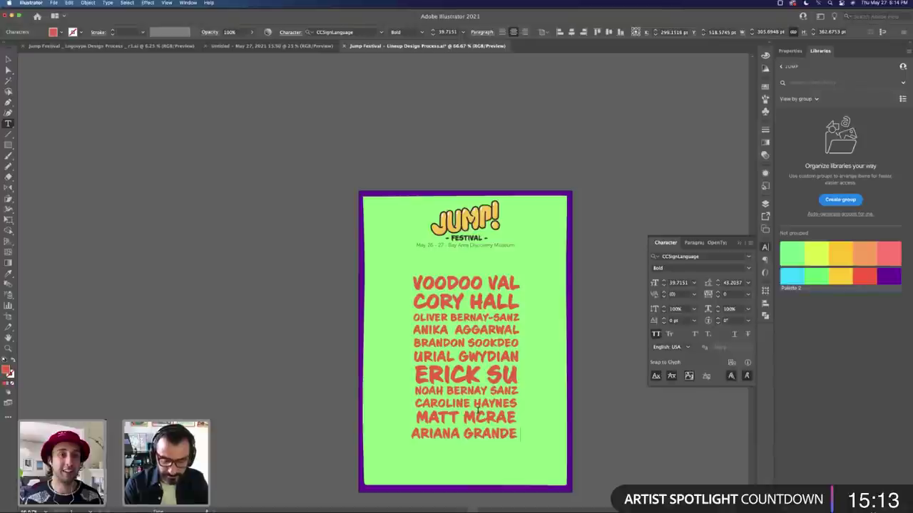
text(+MORE)
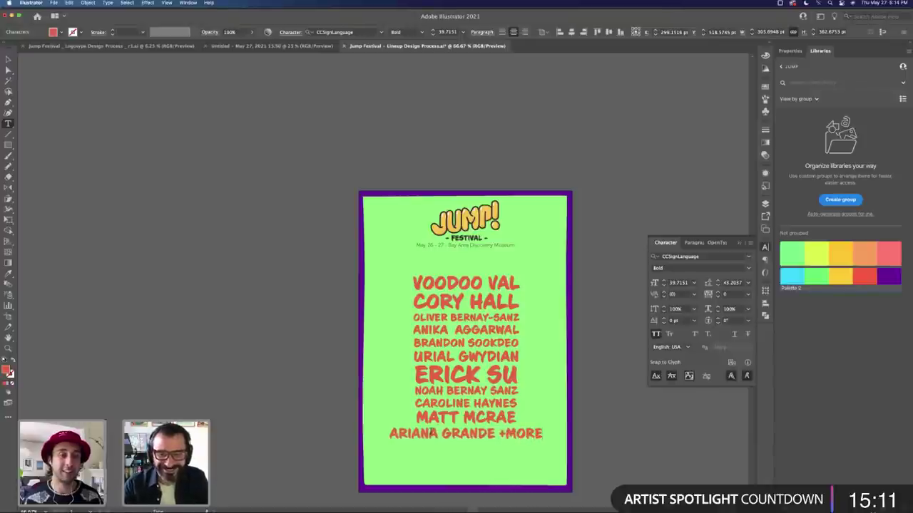
Step: Set ARIANA GRANDE +MORE to 25 pt with tighter leading and nudge the lineup block up
triple_click(431, 432)
click(663, 285)
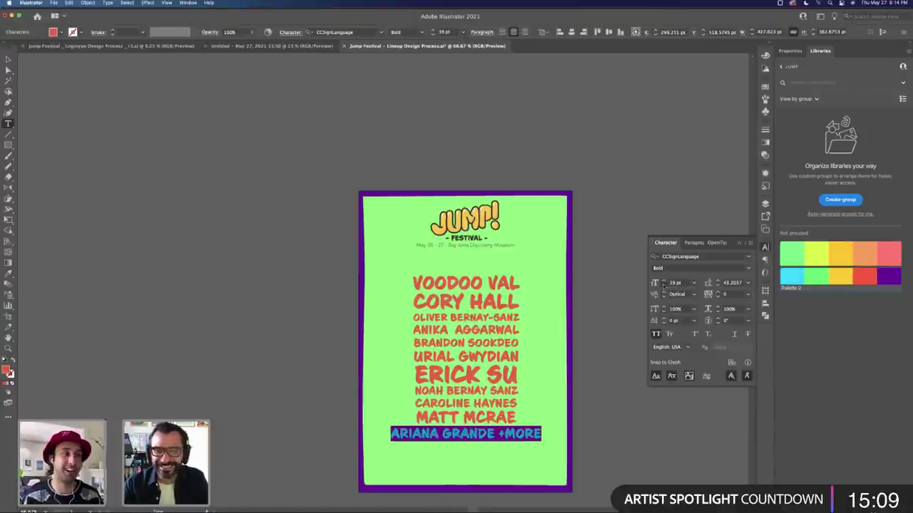
click(663, 286)
click(664, 285)
click(663, 285)
click(663, 286)
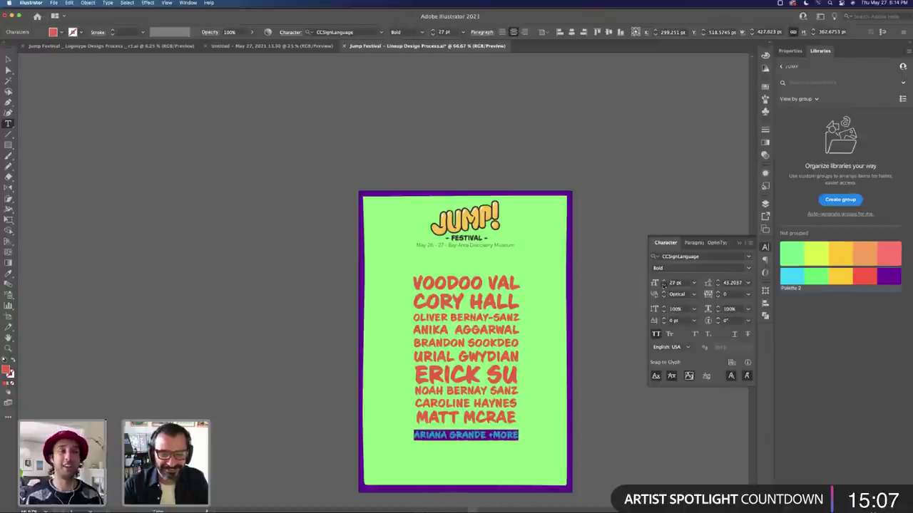
click(663, 285)
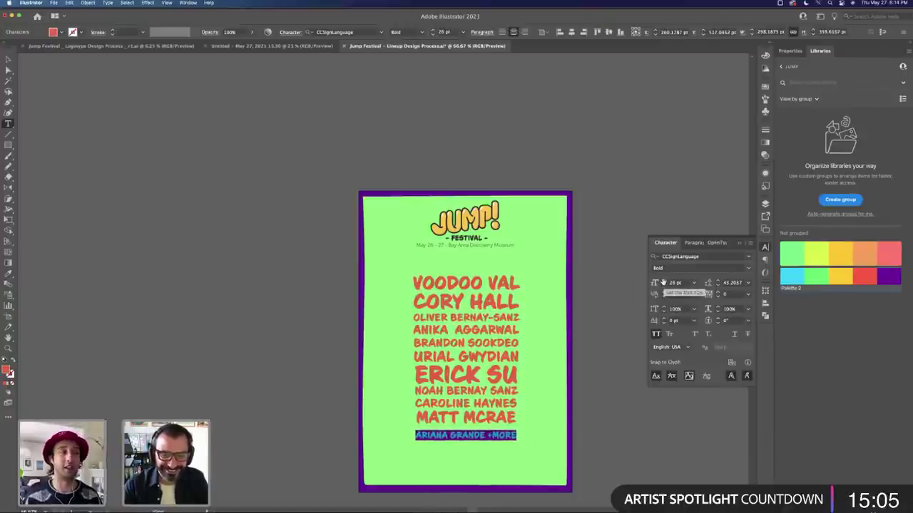
key(alt+Up)
key(alt+Up)
key(alt+Up)
key(alt+Up)
key(alt+Up)
key(alt+Up)
key(alt+Up)
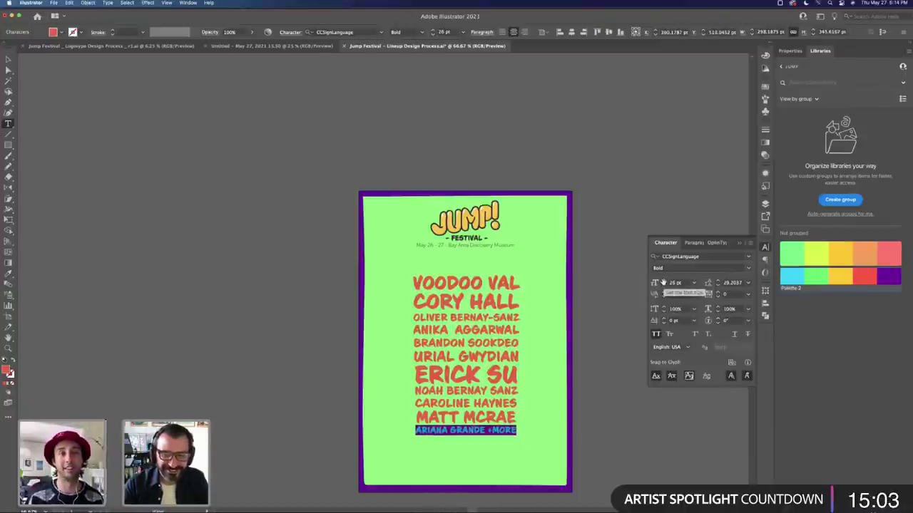
click(663, 285)
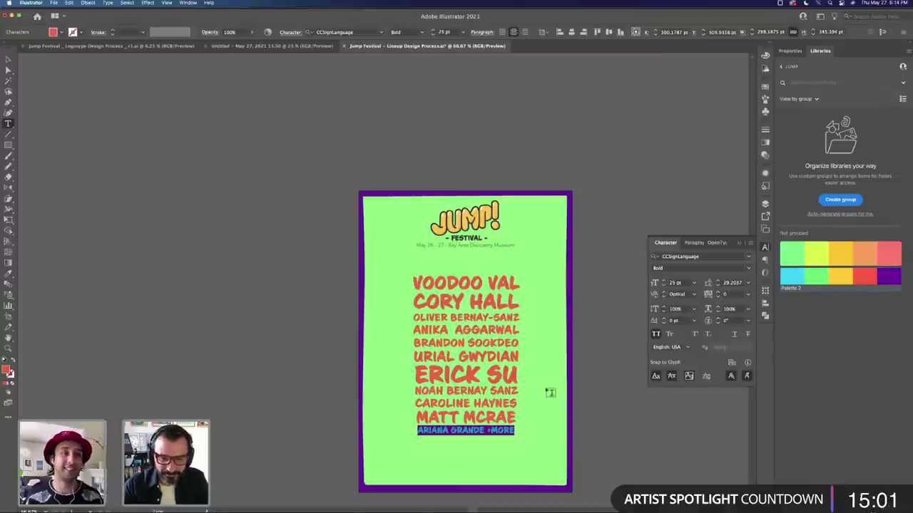
key(Escape)
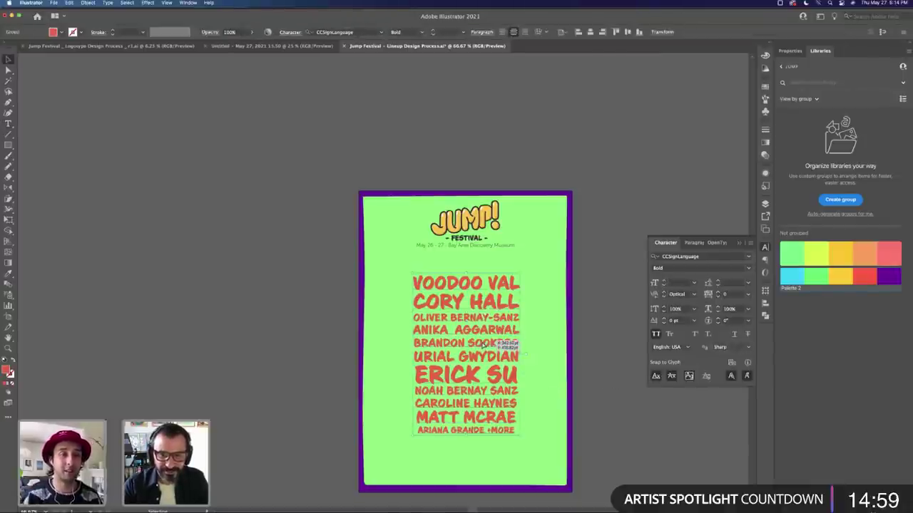
drag(499, 383, 500, 375)
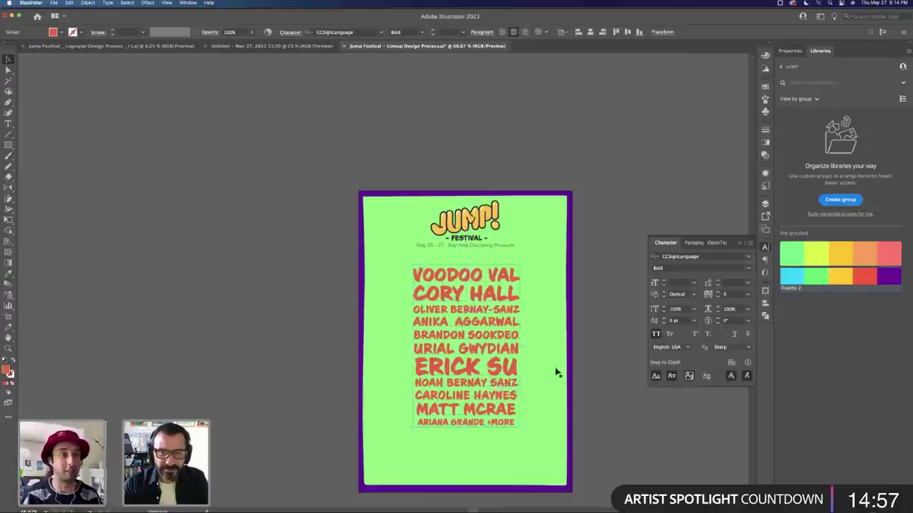
Step: Try repositioning the JUMP! logo and date line, then undo to restore them
click(601, 370)
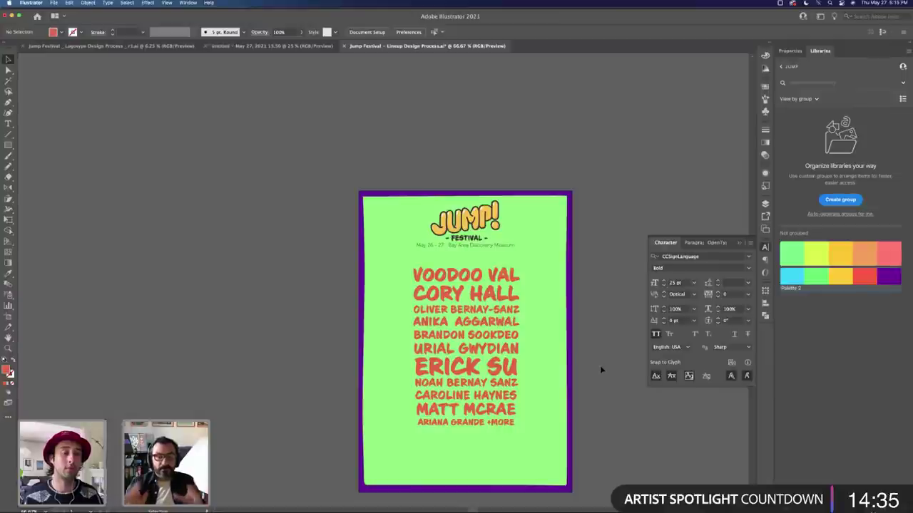
drag(485, 247, 516, 157)
click(611, 247)
click(642, 194)
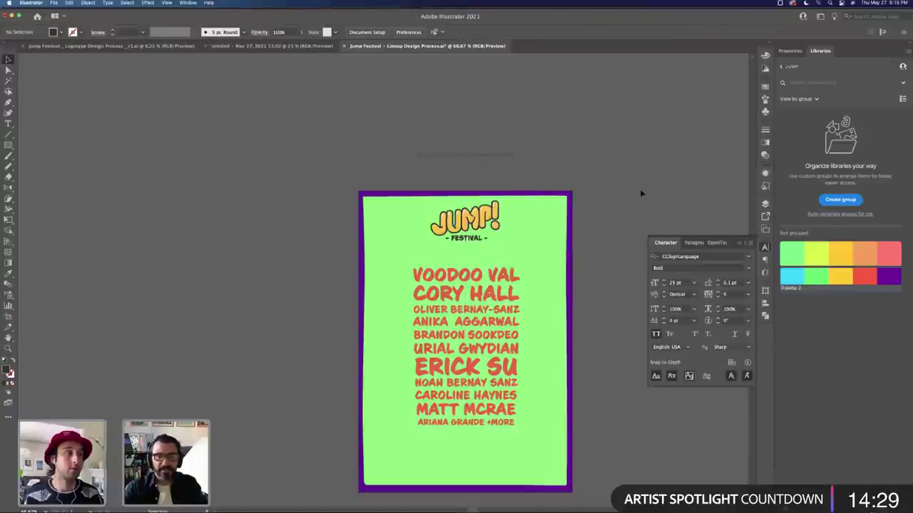
drag(504, 238, 502, 234)
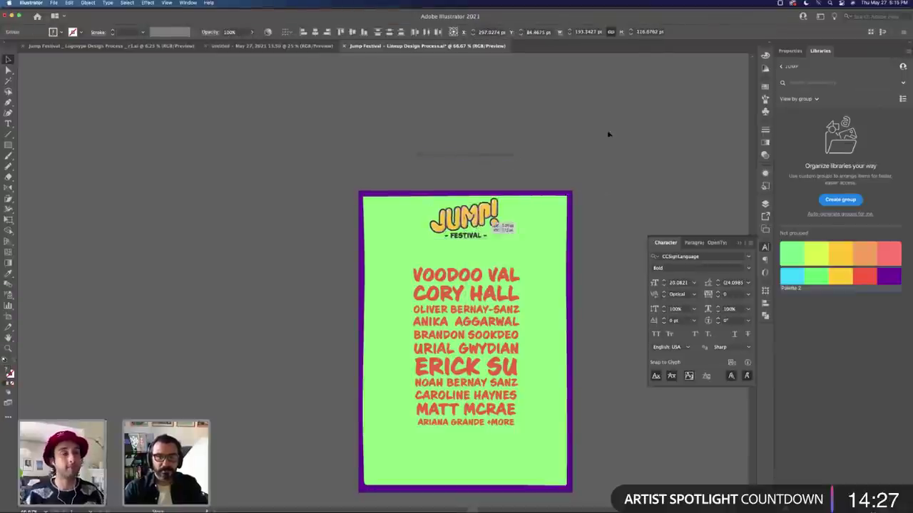
drag(608, 134, 652, 129)
click(633, 225)
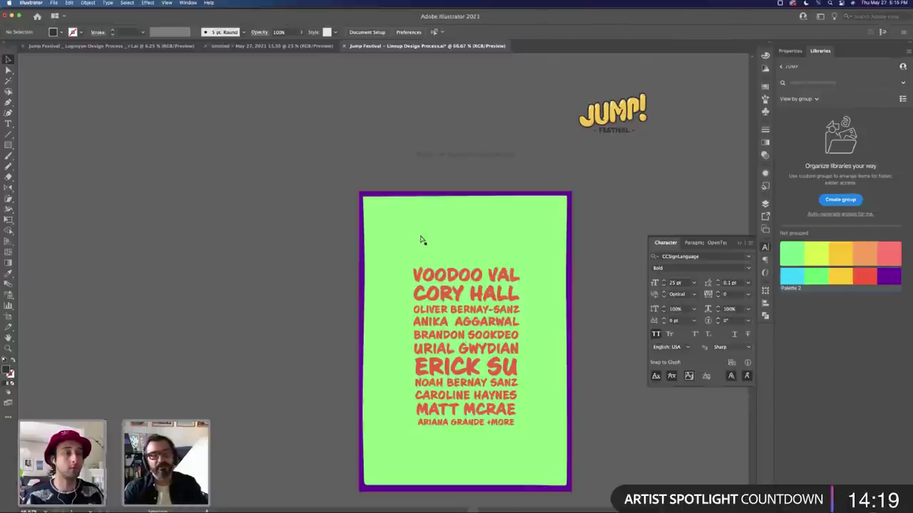
key(ctrl+z)
key(ctrl+z)
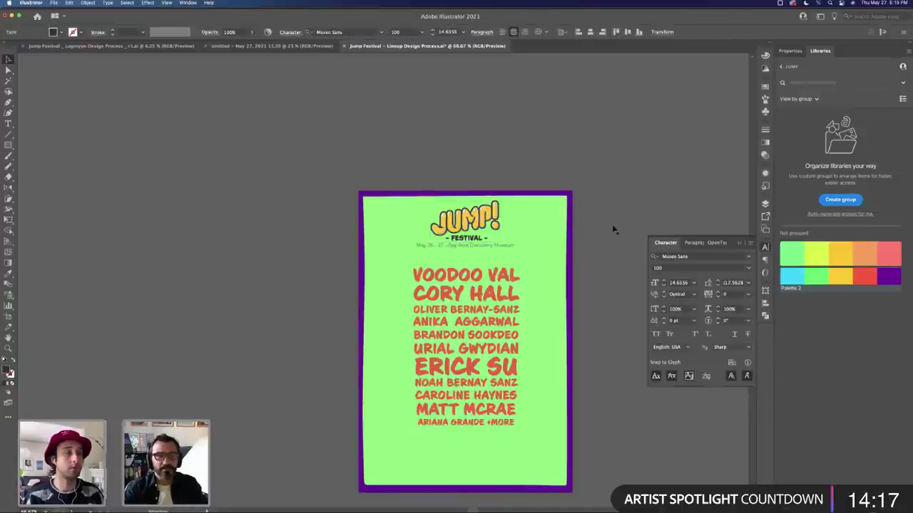
Step: Set the date line under FESTIVAL to the 500 font weight
click(508, 246)
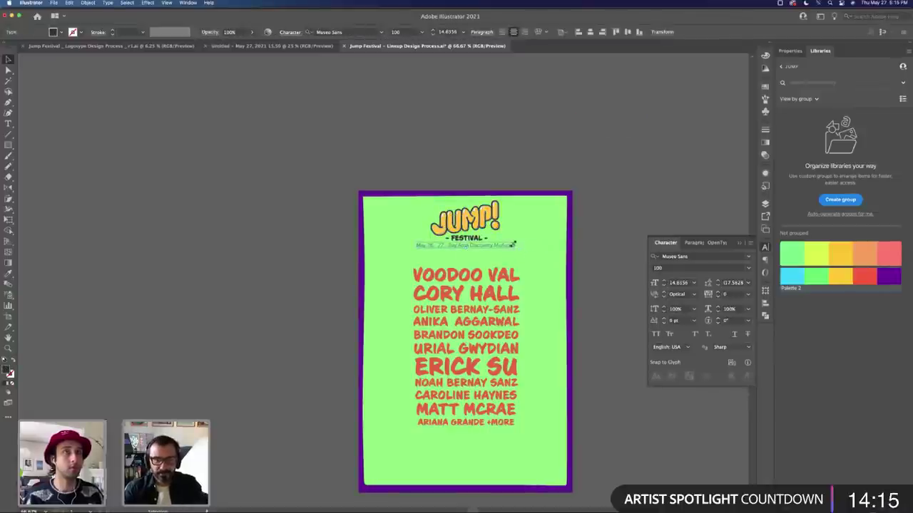
click(748, 267)
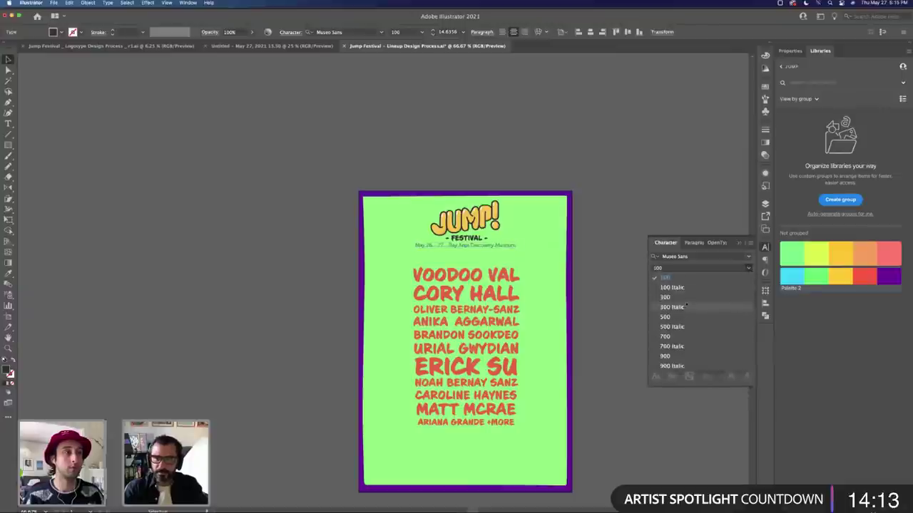
click(685, 316)
click(600, 269)
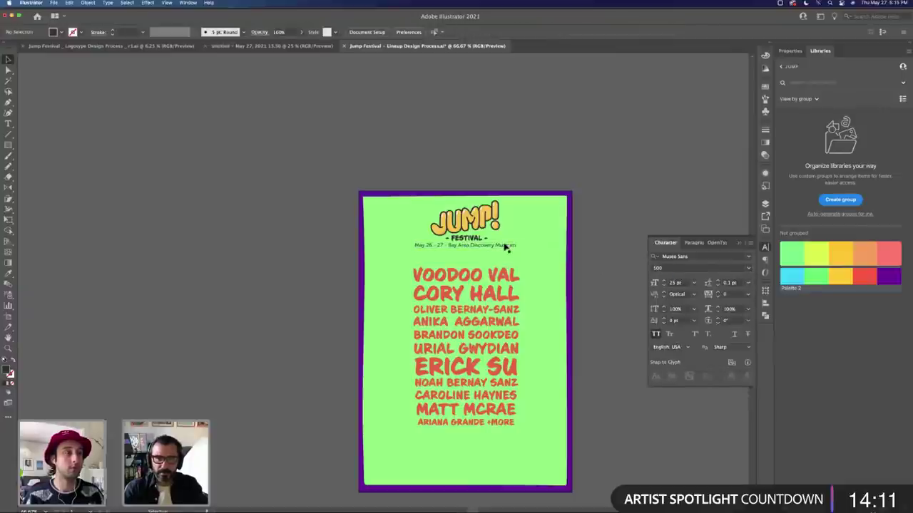
Step: Replace the bottom date-line copy with the JumpFestival.com web address
click(511, 466)
triple_click(511, 467)
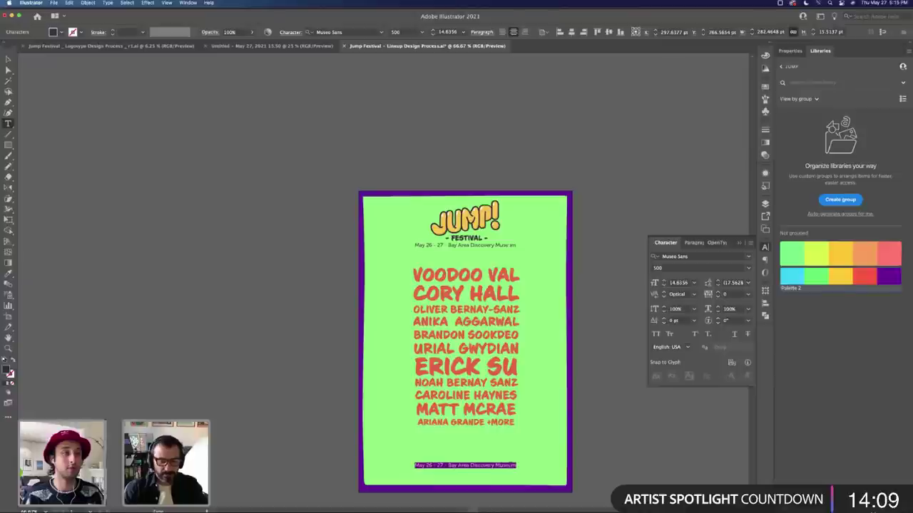
text(www)
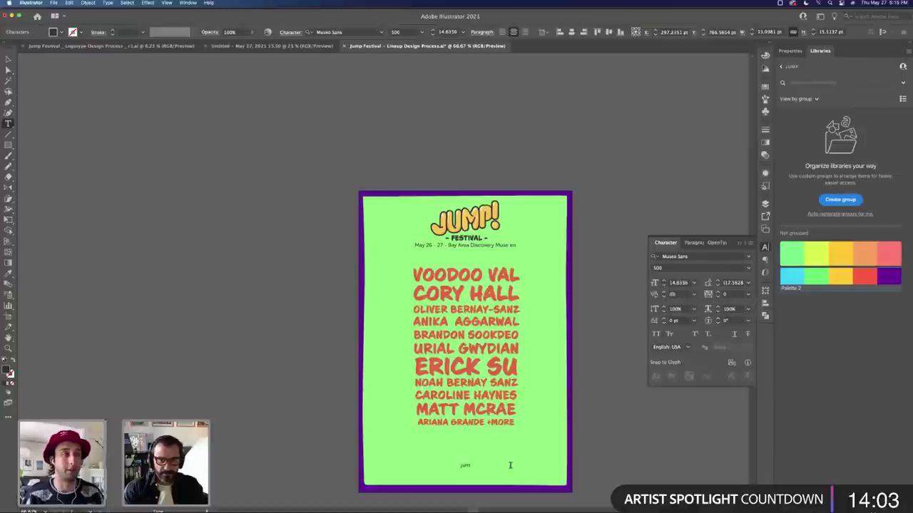
text(p!)
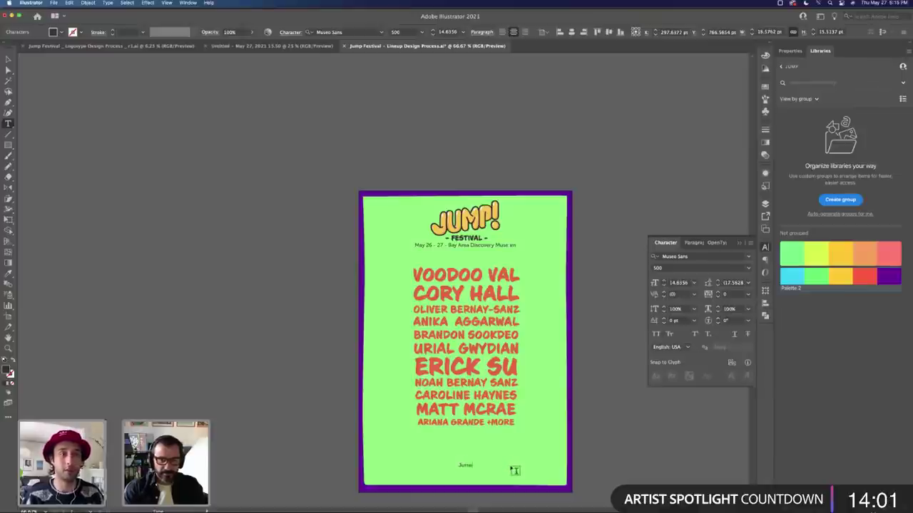
text( Festival)
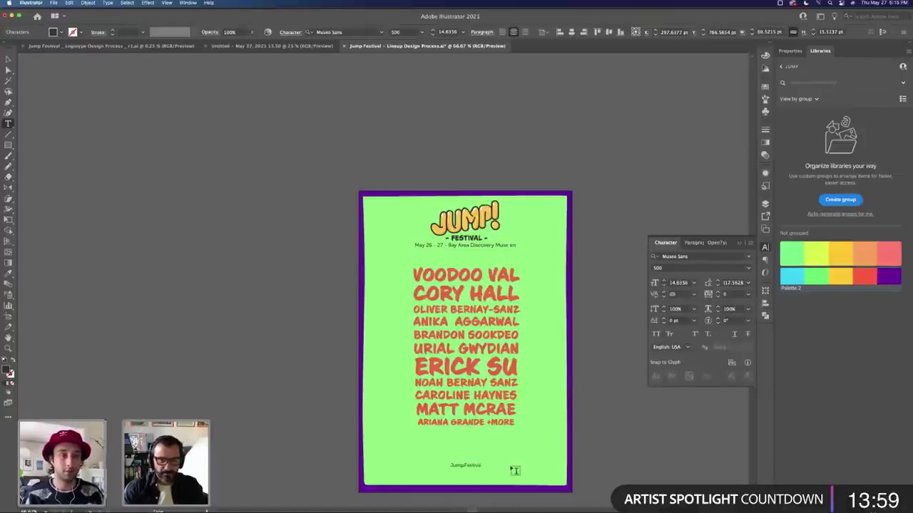
text(.com)
key(Escape)
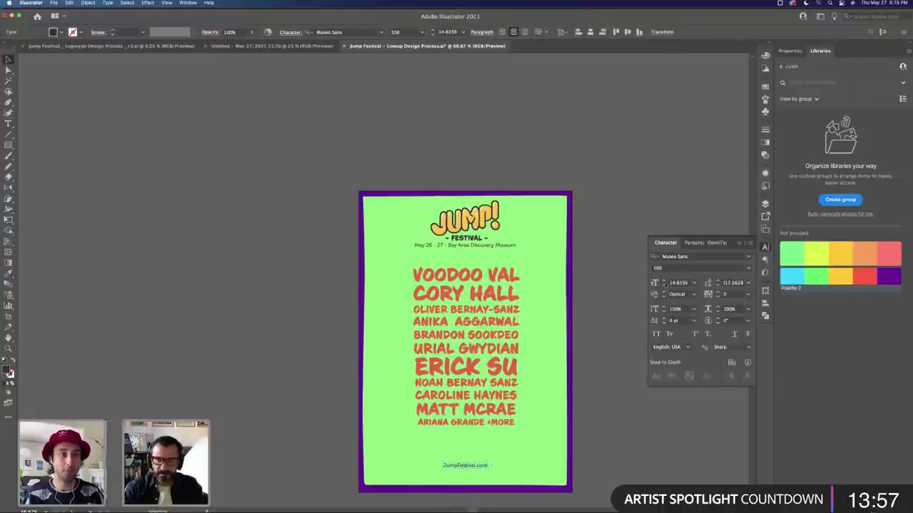
Step: Set 'JumpFestival' in the footer to weight 700 and enlarge the URL text
double_click(460, 465)
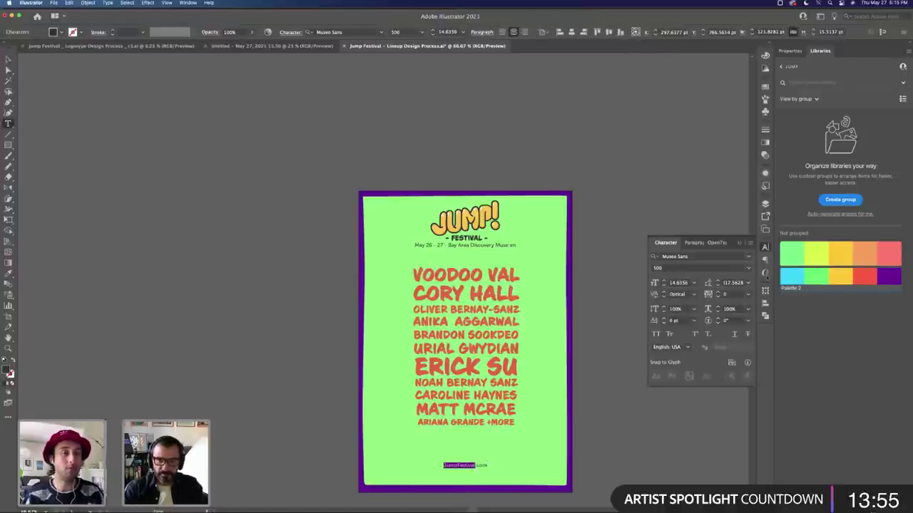
click(748, 268)
click(677, 337)
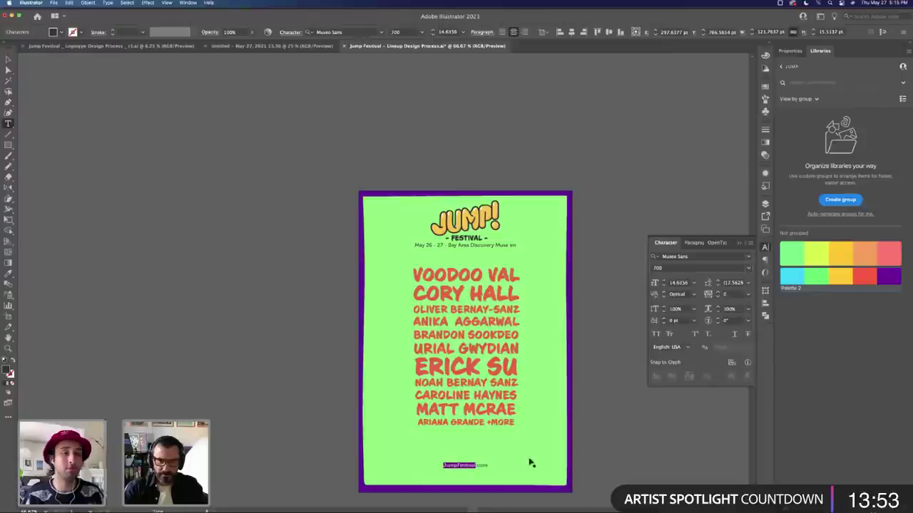
key(Escape)
mouse_move(488, 462)
mouse_down()
mouse_move(480, 478)
mouse_move(491, 480)
mouse_up()
Step: Colour the URL footer with the border's purple and place it in the bottom-right corner
key(i)
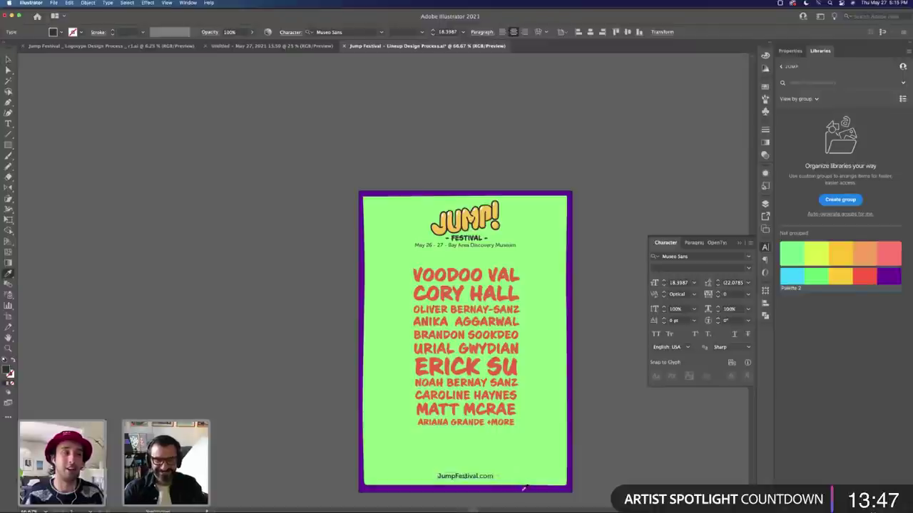
click(524, 489)
key(v)
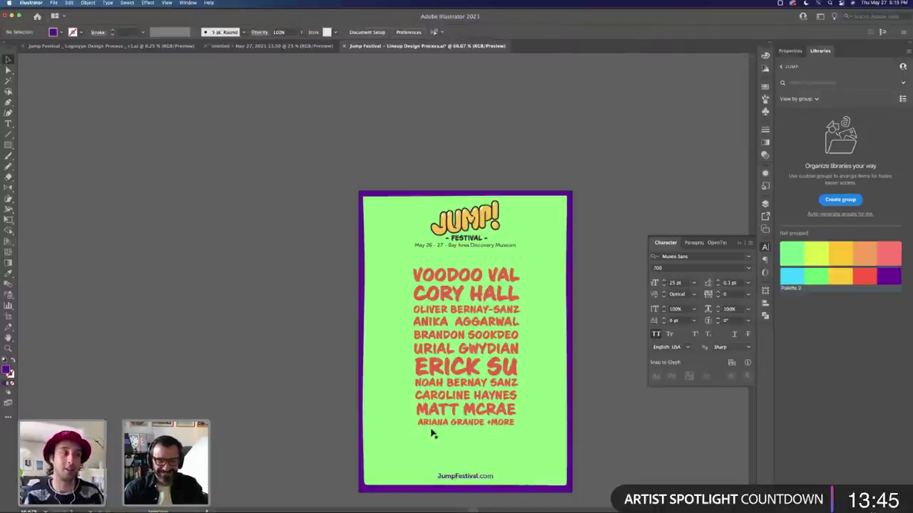
key(t)
triple_click(429, 424)
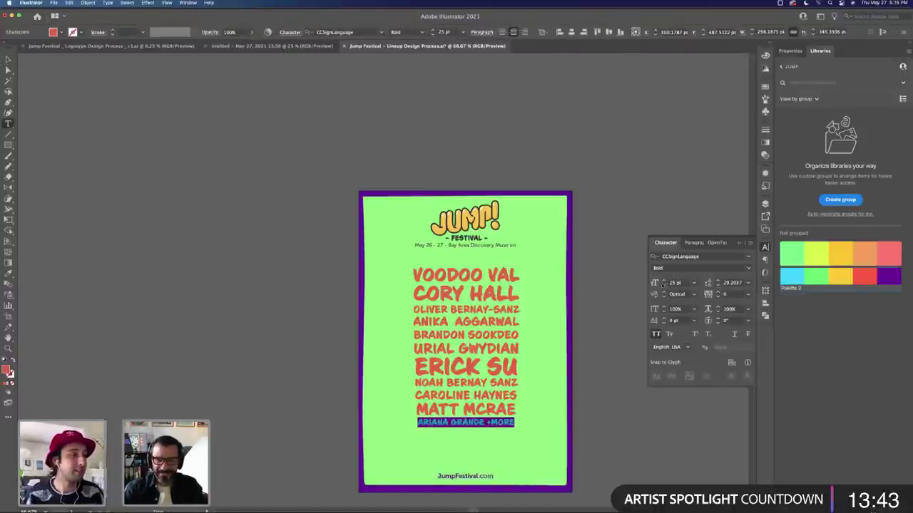
key(Escape)
click(546, 474)
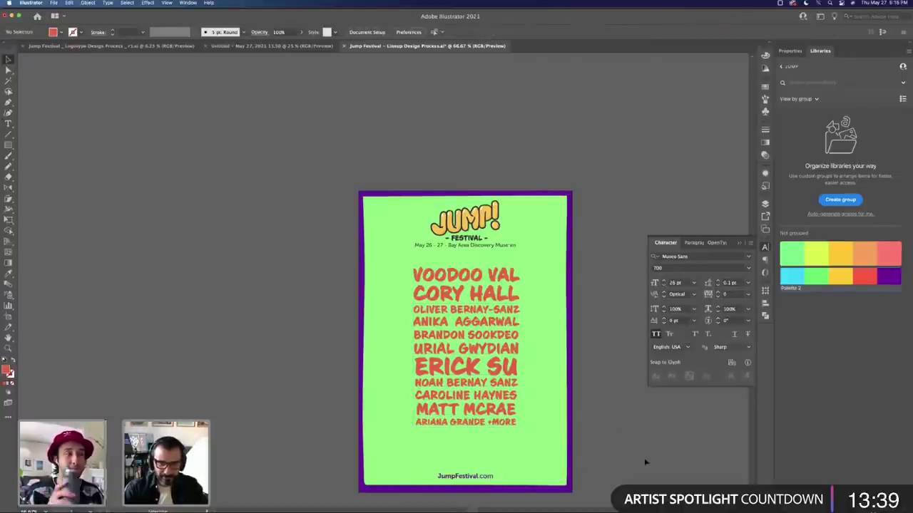
drag(471, 481, 540, 479)
click(570, 481)
click(637, 481)
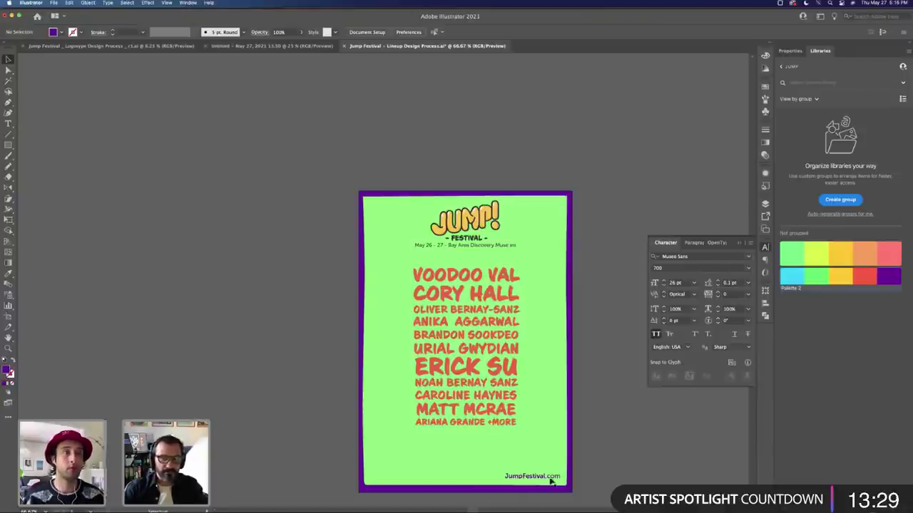
Step: Add a smaller JUMPFESTIVAL text label at the poster's bottom left, correcting its spelling
key(t)
click(377, 462)
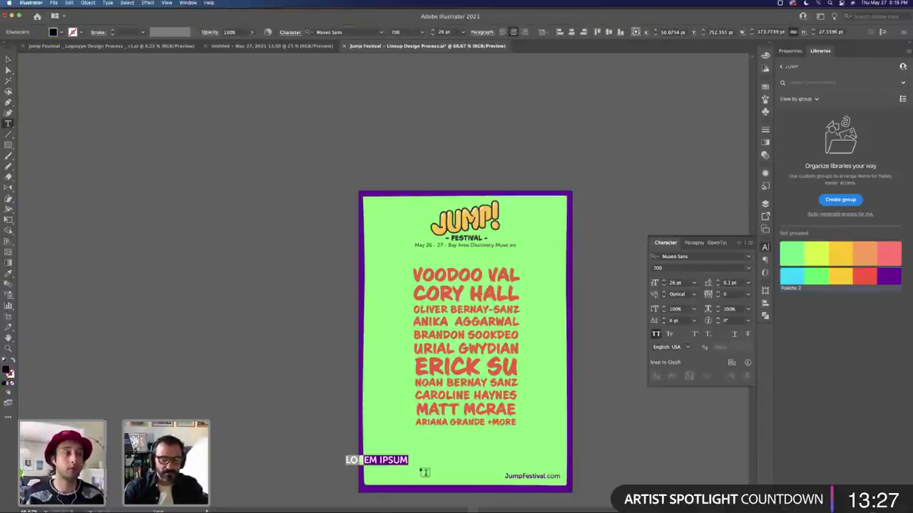
key(Escape)
key(super+a)
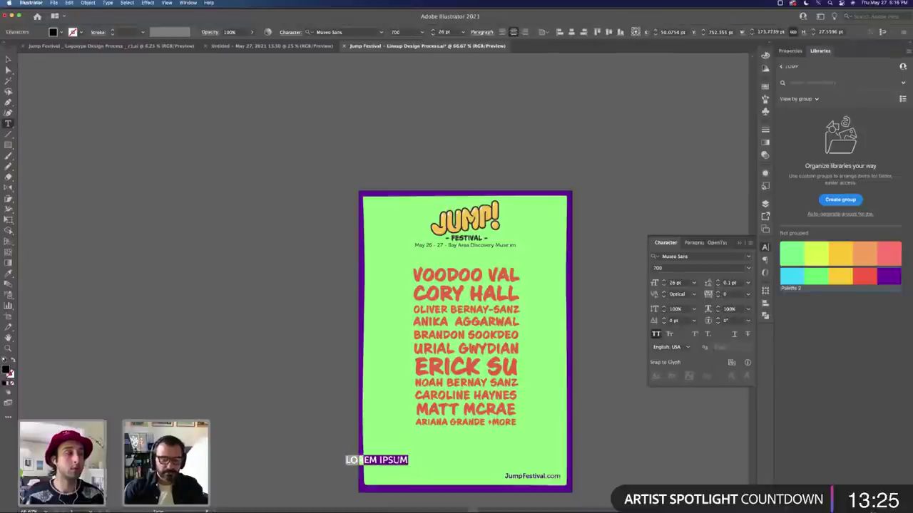
text(JUMPFESTIVE)
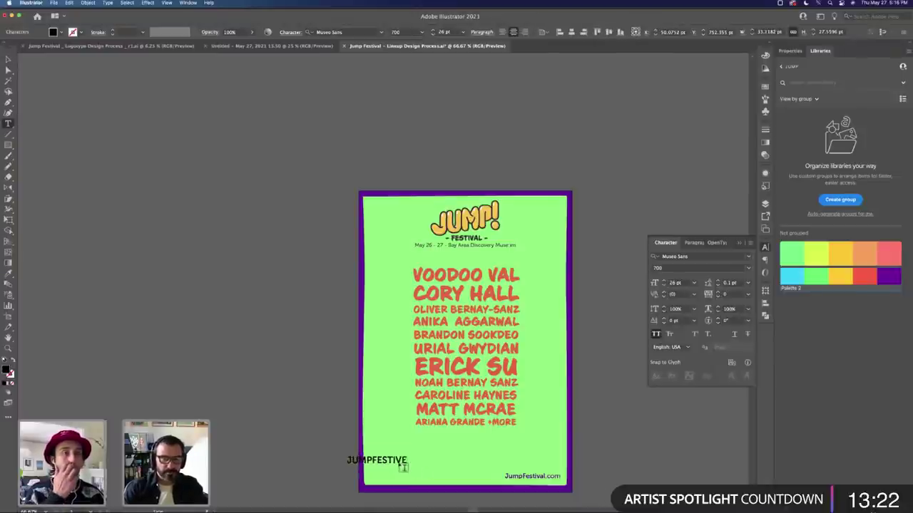
key(Escape)
double_click(408, 460)
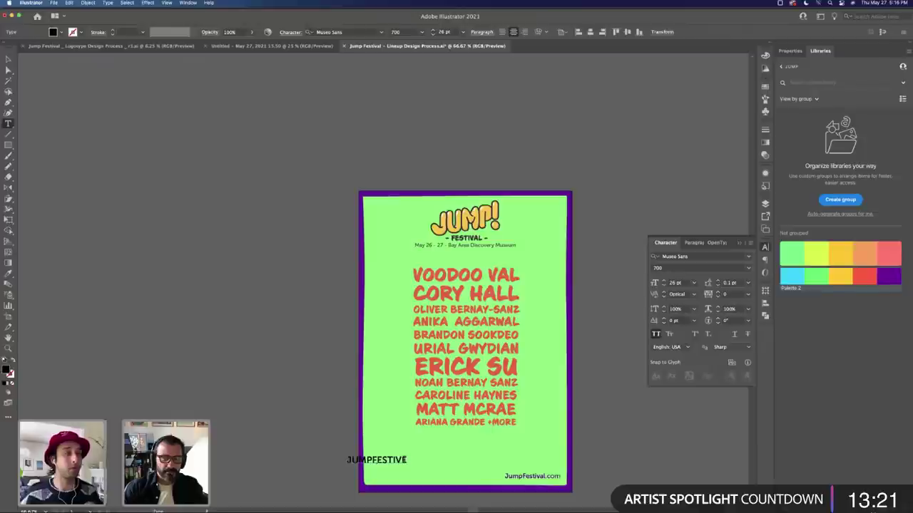
drag(408, 460, 438, 473)
text(AL)
key(Escape)
double_click(441, 470)
key(super+shift+comma)
key(super+shift+comma)
key(super+shift+comma)
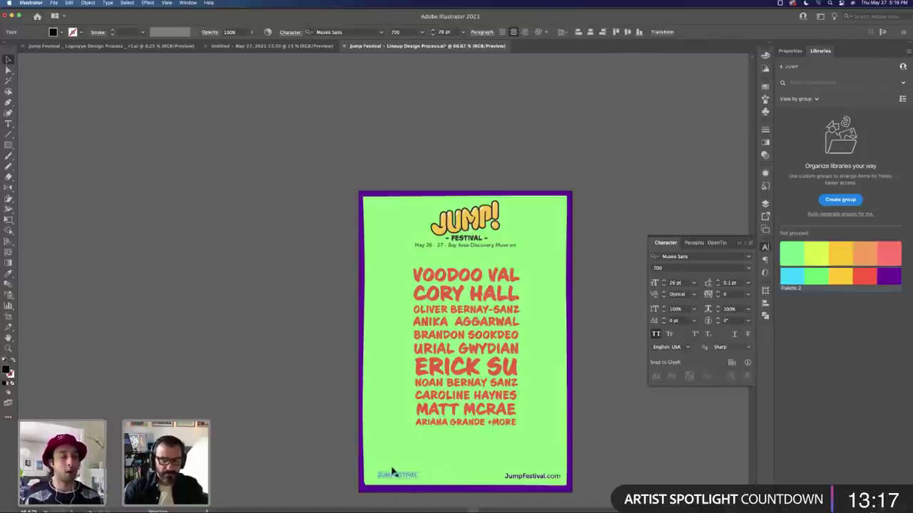
click(338, 466)
Step: Draw a small square rounded into a dot beside the label, then delete the label
key(m)
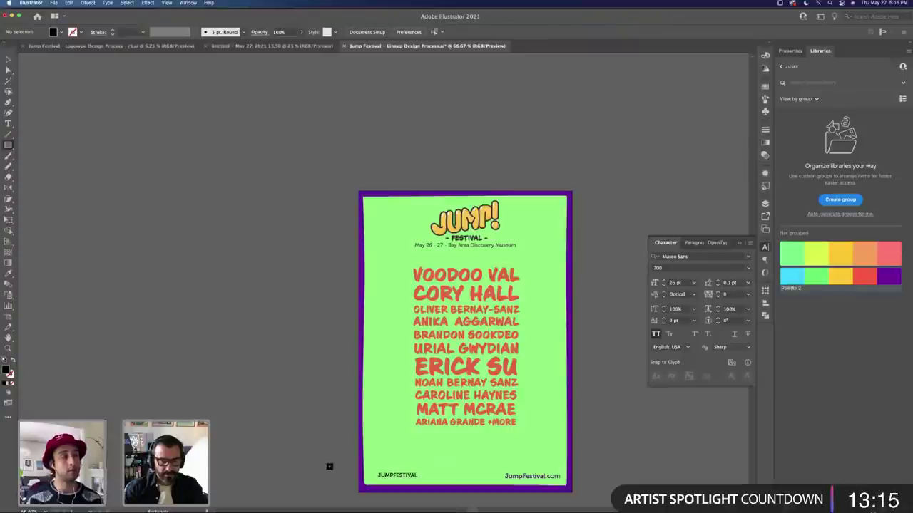
super+click(329, 468)
drag(331, 467, 373, 476)
click(340, 470)
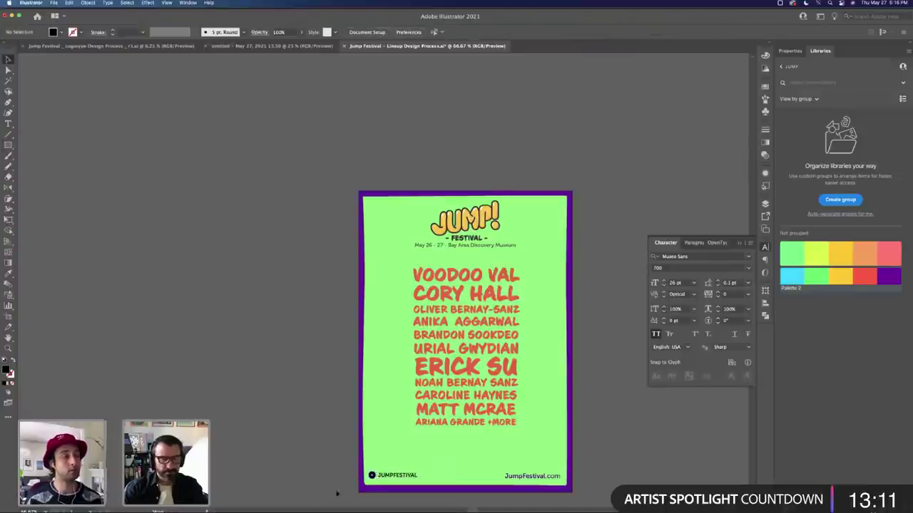
click(398, 478)
key(Delete)
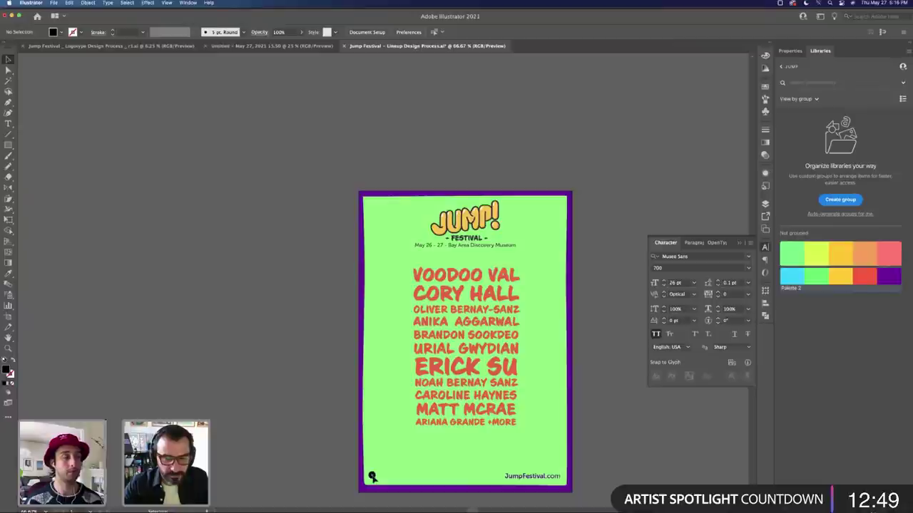
Step: Duplicate the dot into a grouped row of three and apply the purple fill swatch
click(382, 476)
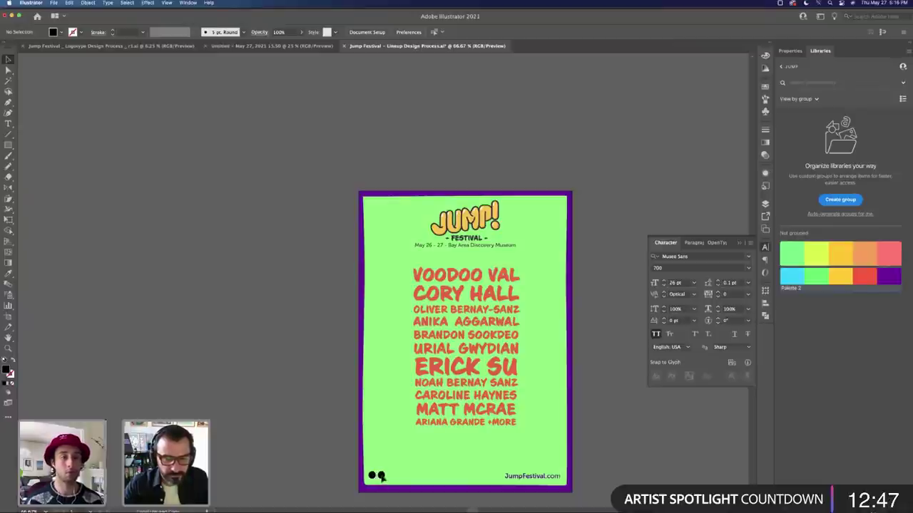
drag(382, 477, 391, 476)
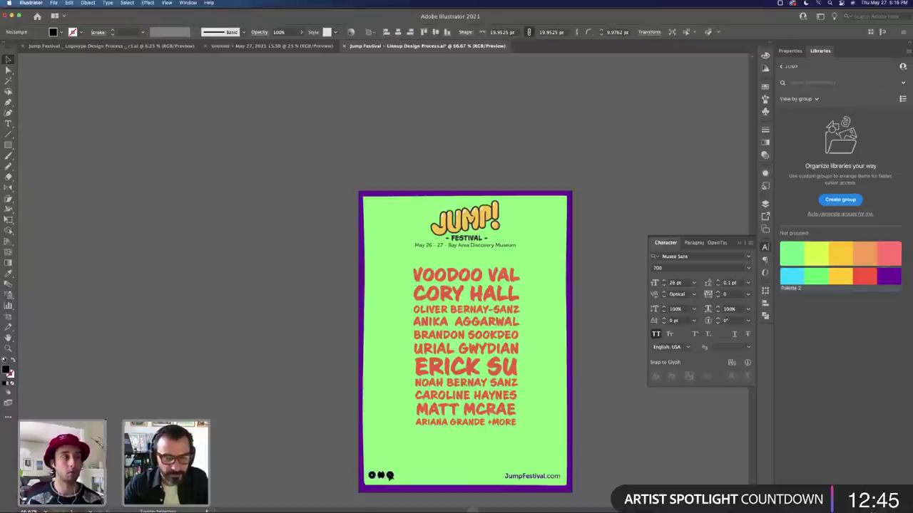
key(super+g)
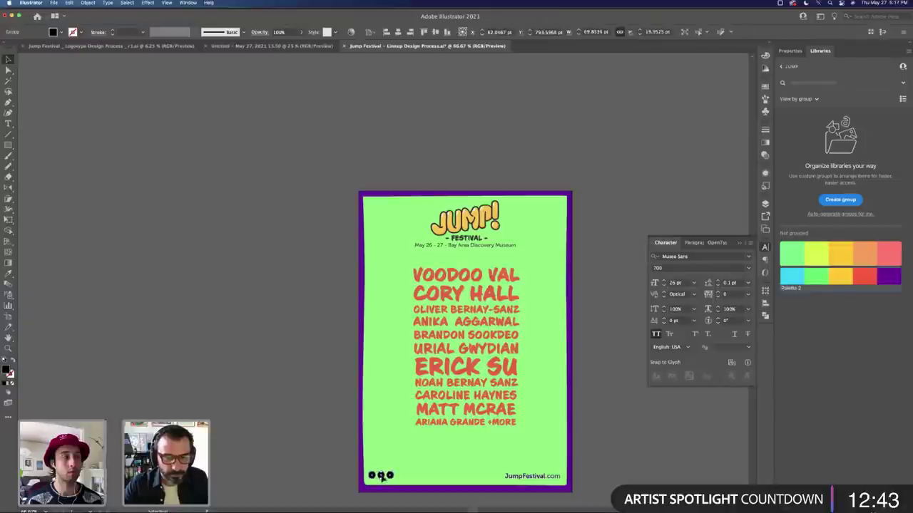
click(335, 473)
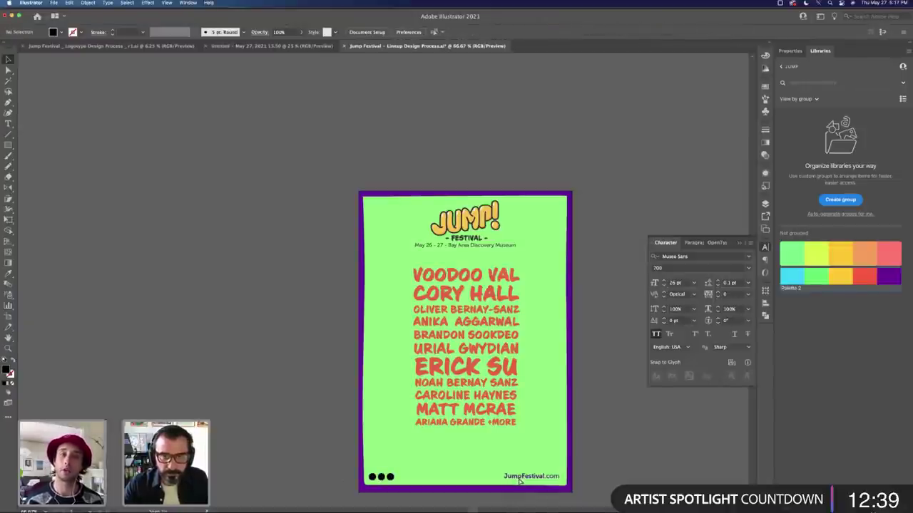
click(569, 477)
click(637, 473)
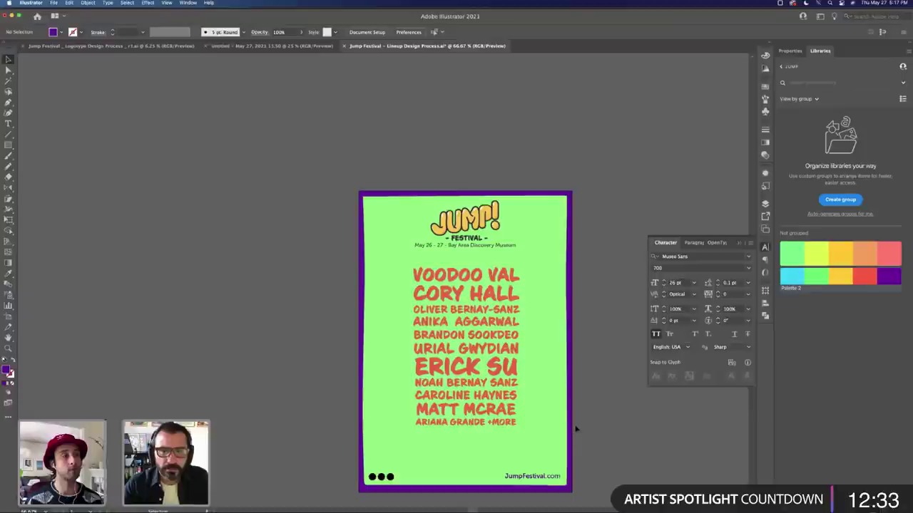
Step: Nudge the date line under the logo slightly lower
click(481, 247)
drag(478, 250, 479, 253)
click(473, 226)
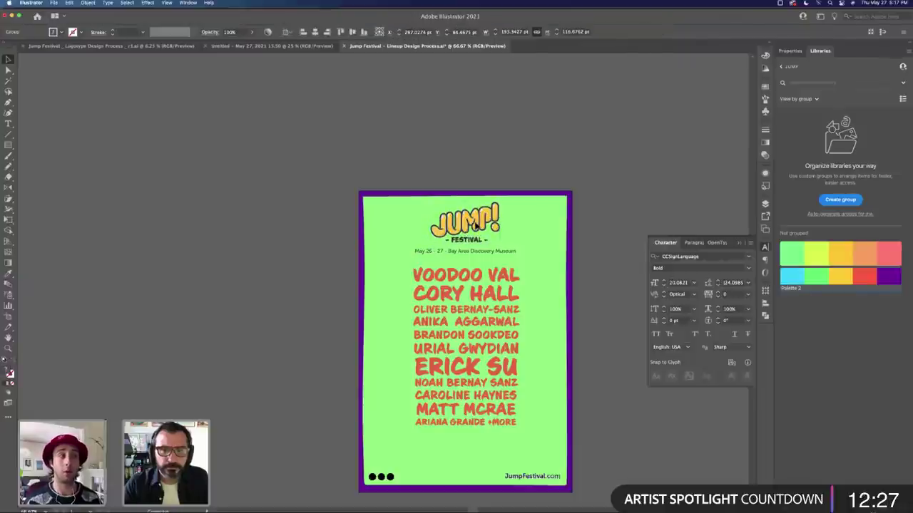
click(607, 267)
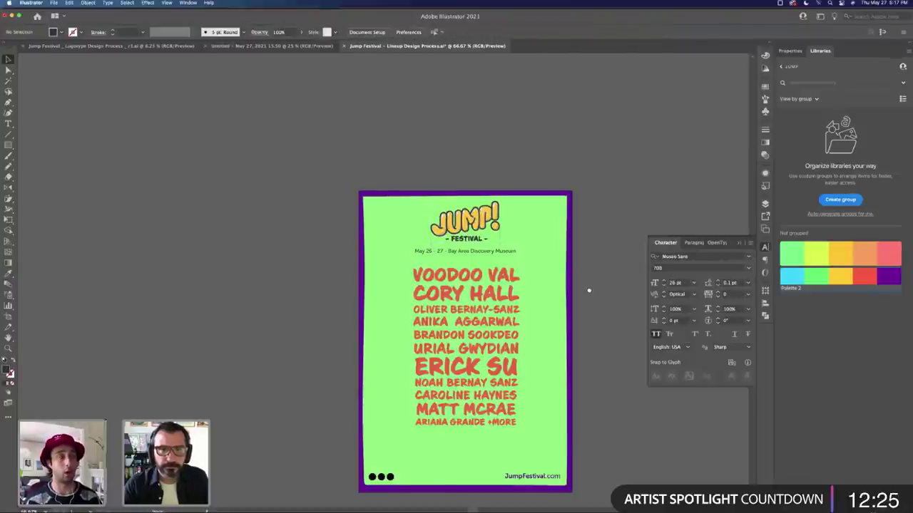
scroll(558, 284, right, 3)
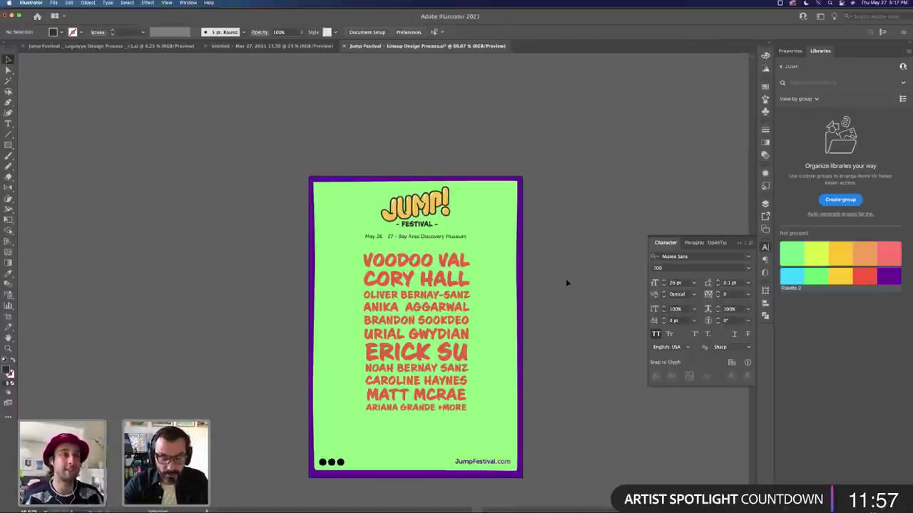
Step: Draw a dark grey rectangle panel to the right of the poster
drag(567, 283, 426, 253)
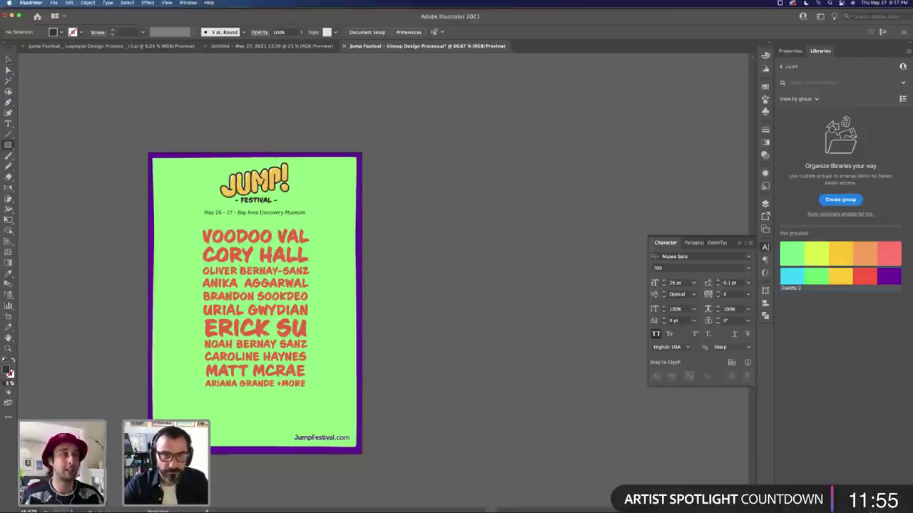
mouse_move(410, 154)
mouse_down()
mouse_move(526, 388)
mouse_move(595, 440)
mouse_move(693, 438)
mouse_move(618, 437)
mouse_up()
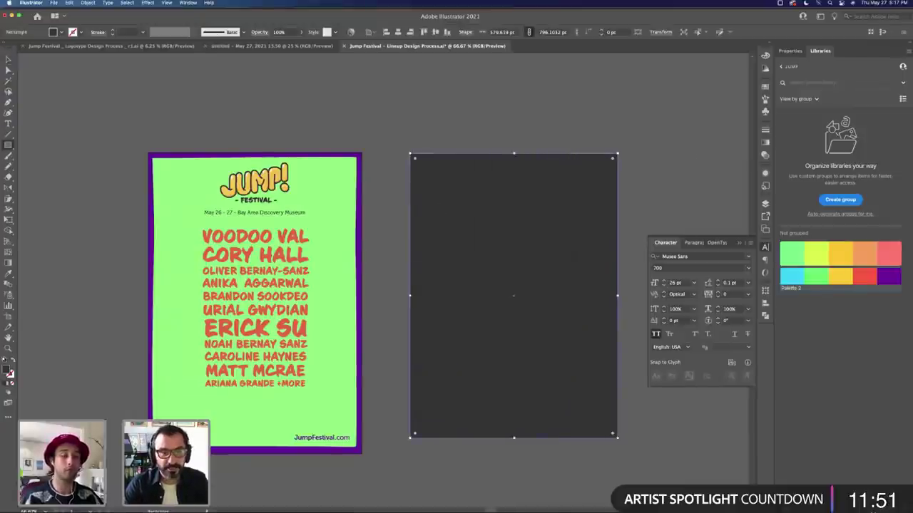
key(v)
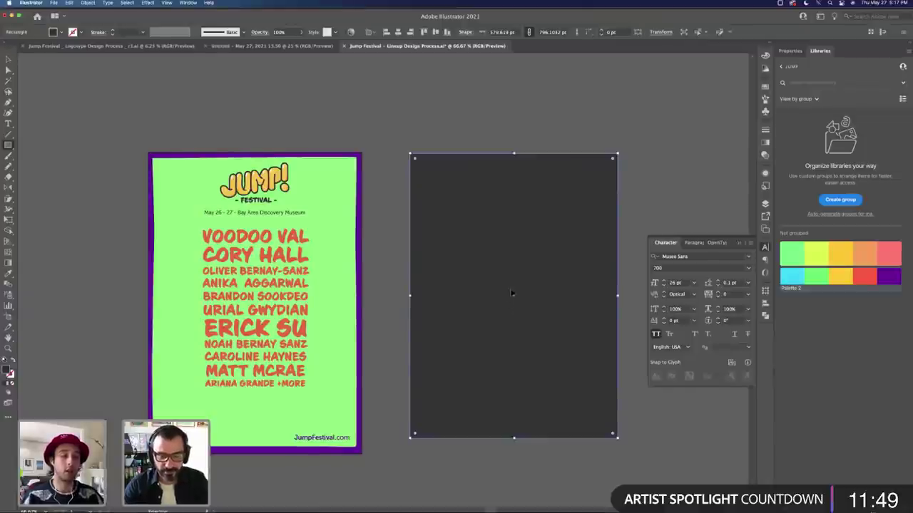
click(623, 240)
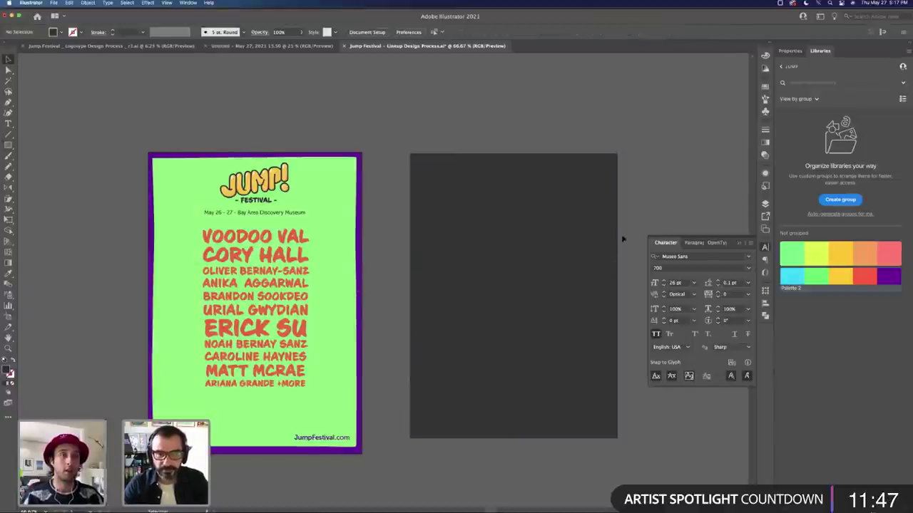
Step: Add a smaller light-green rectangle centred inside the grey panel
key(m)
drag(463, 222, 569, 376)
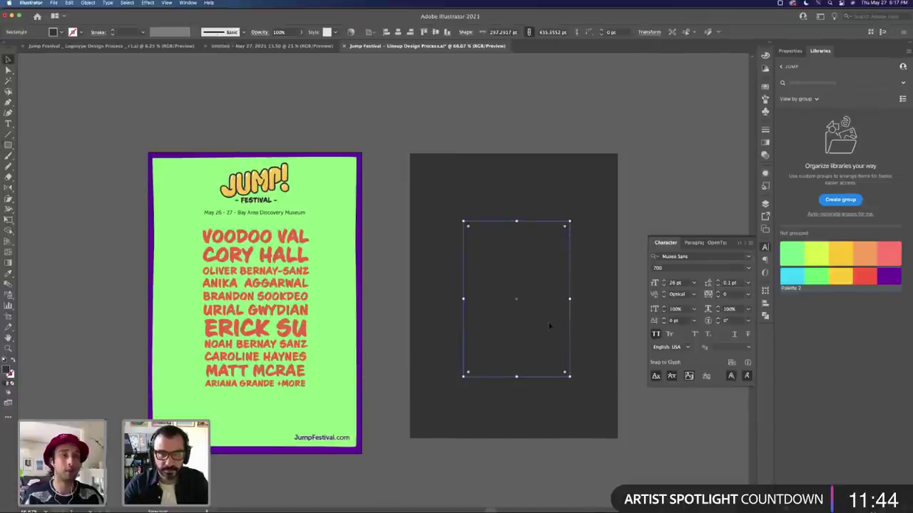
click(813, 280)
drag(505, 266, 500, 269)
click(646, 201)
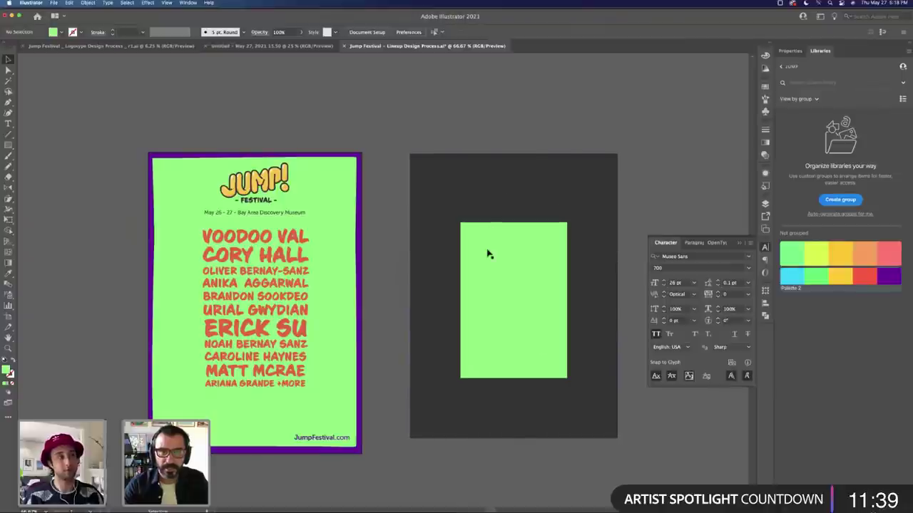
Step: Draw a red vertical line from the panel's top edge to its bottom, then hide the interface to preview
key(p)
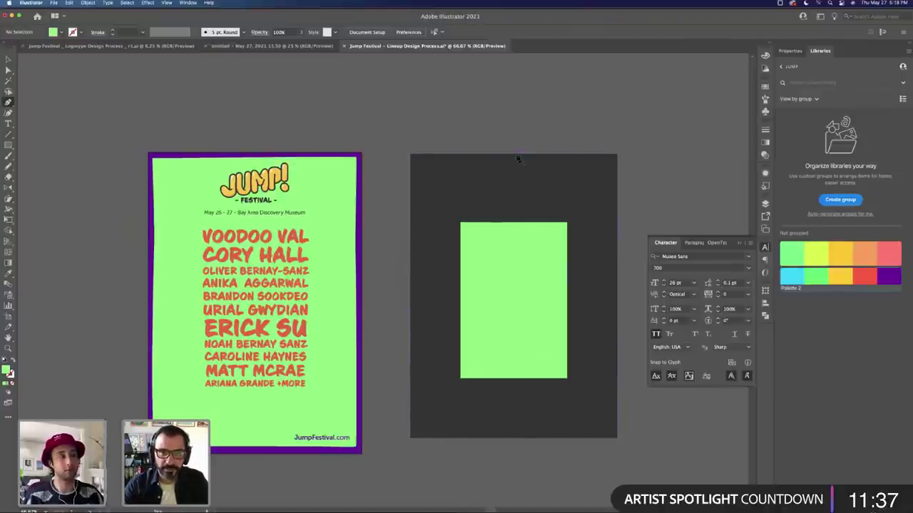
click(515, 154)
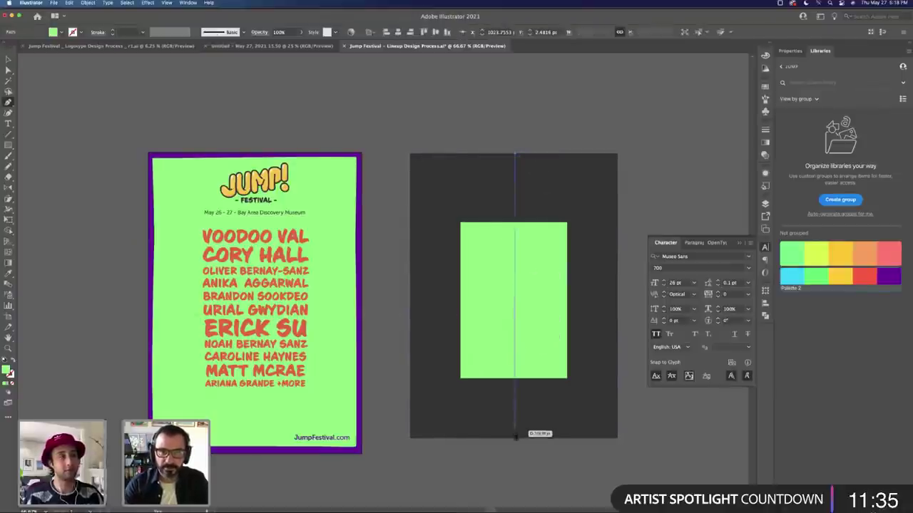
click(515, 435)
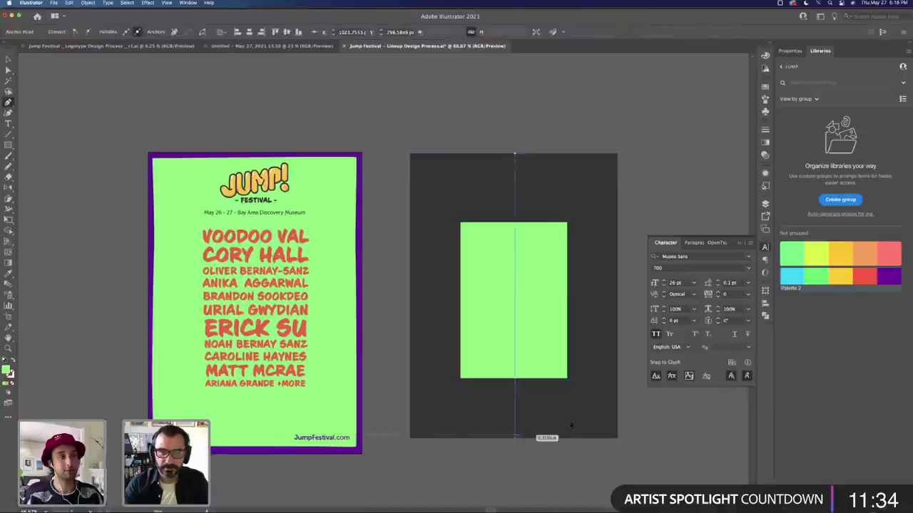
click(861, 275)
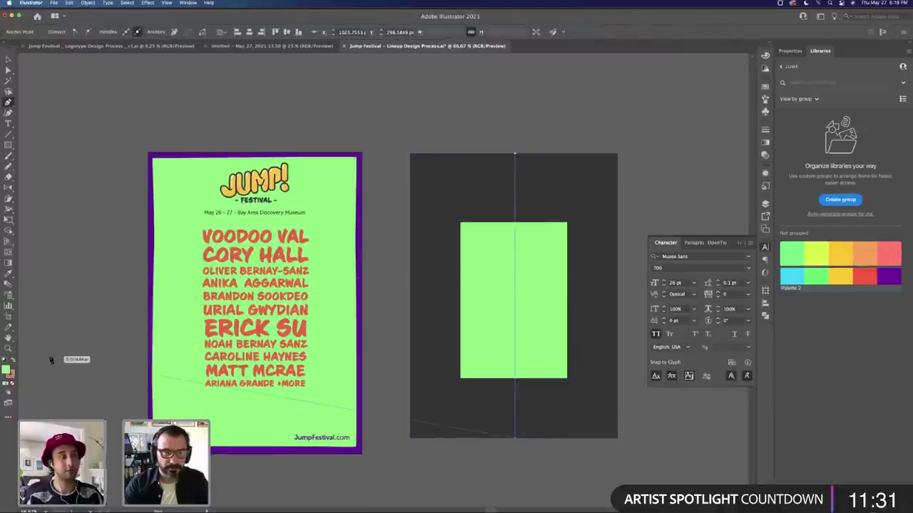
key(v)
click(649, 173)
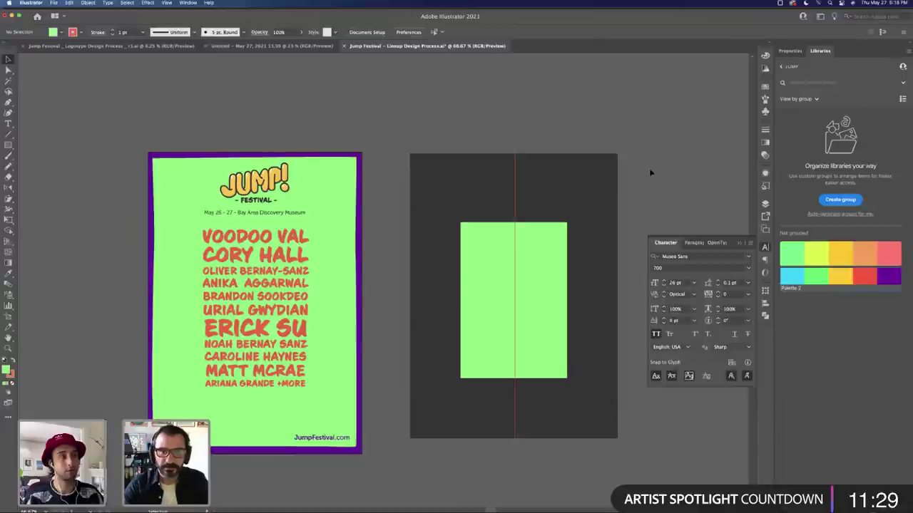
key(Tab)
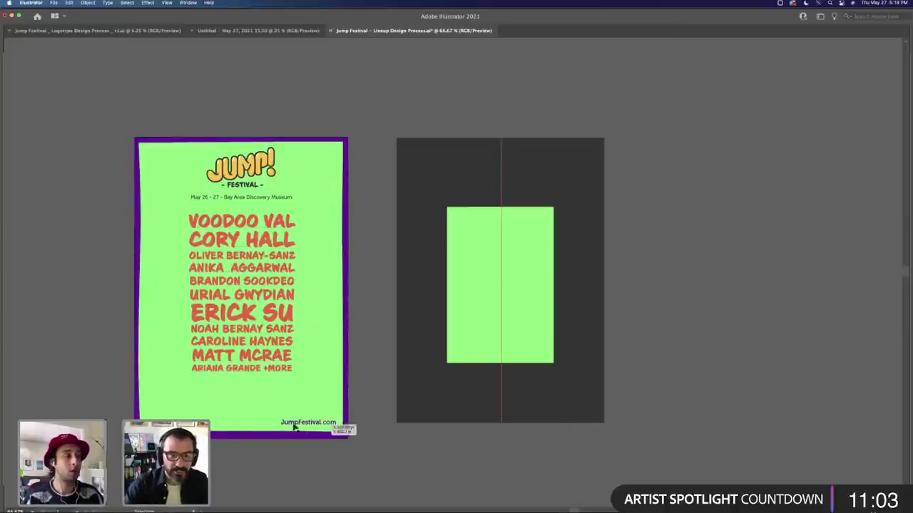
Step: Centre JumpFestival.com horizontally and place the three dots centred beneath it
drag(294, 426, 231, 415)
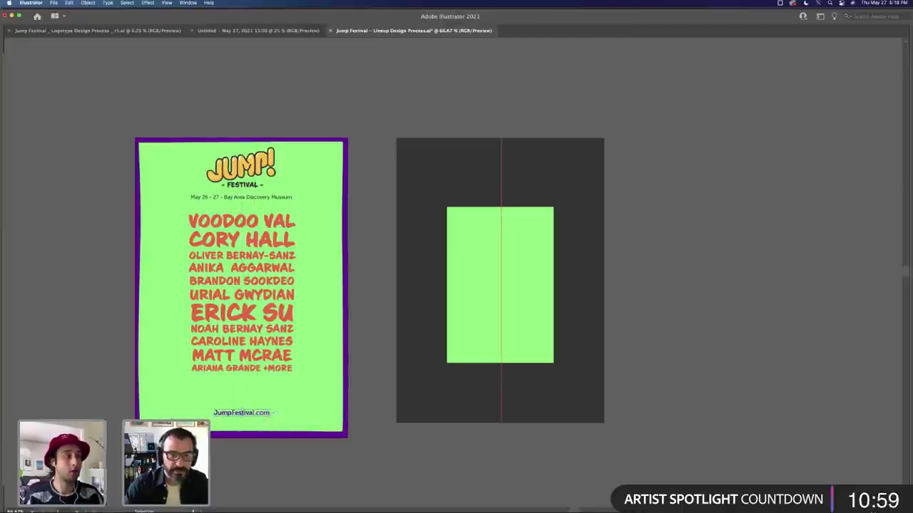
drag(135, 429, 260, 418)
shift+click(258, 417)
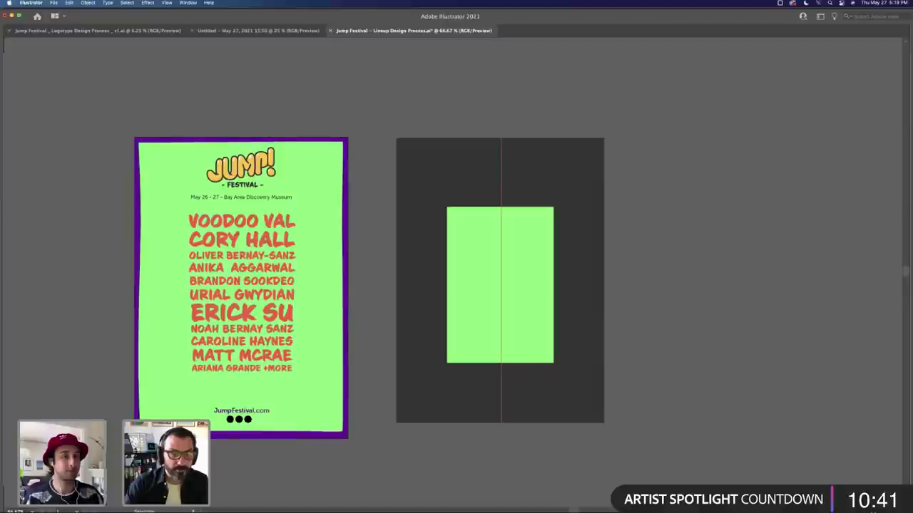
Step: Draw a white strip along the poster's bottom edge
mouse_move(135, 438)
mouse_down()
mouse_move(357, 457)
mouse_move(347, 456)
mouse_up()
key(Tab)
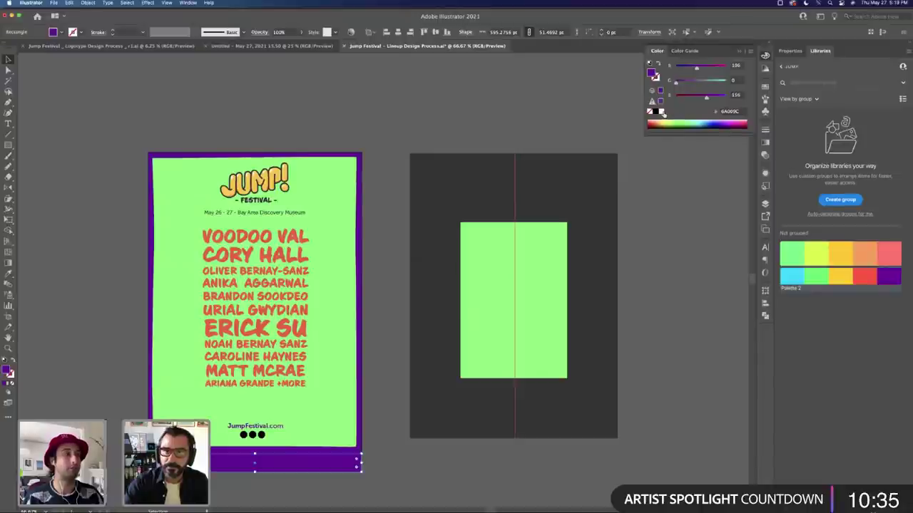
click(649, 112)
click(519, 119)
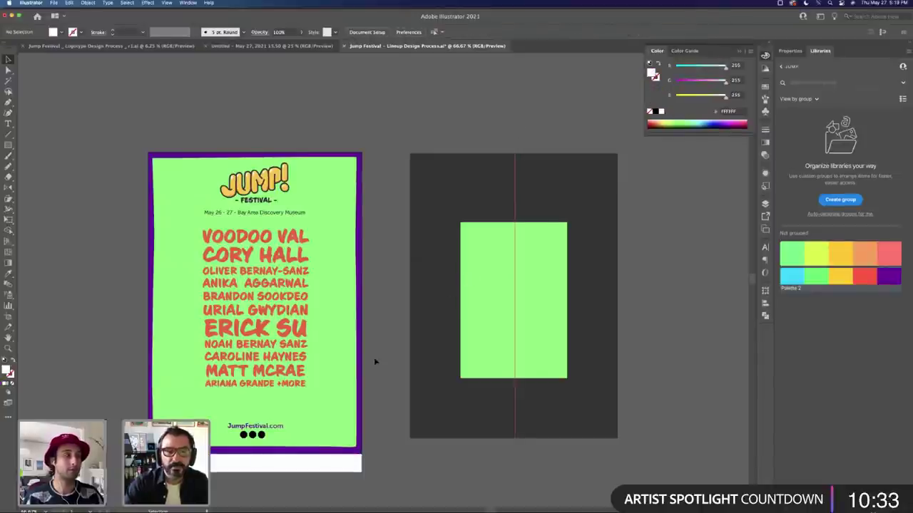
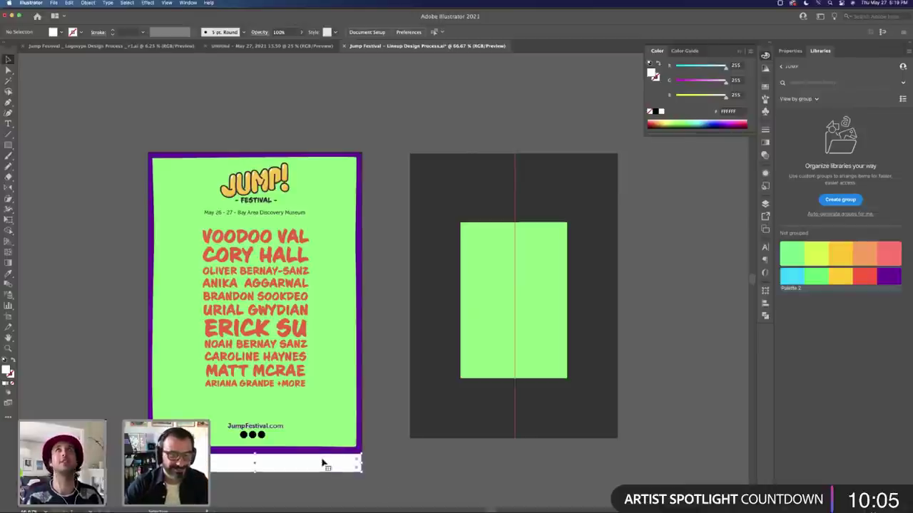
Step: Remove the white strip and give the three dots under JumpFestival.com the border's purple
key(super+z)
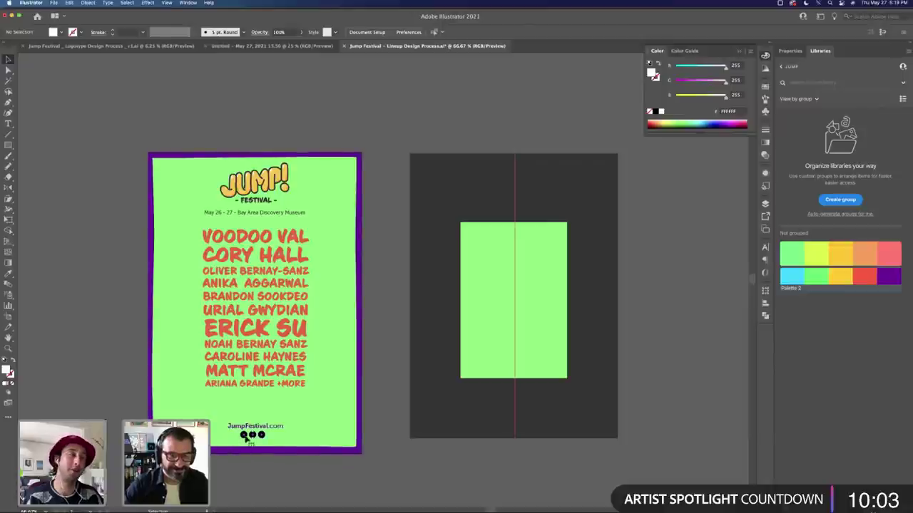
click(246, 437)
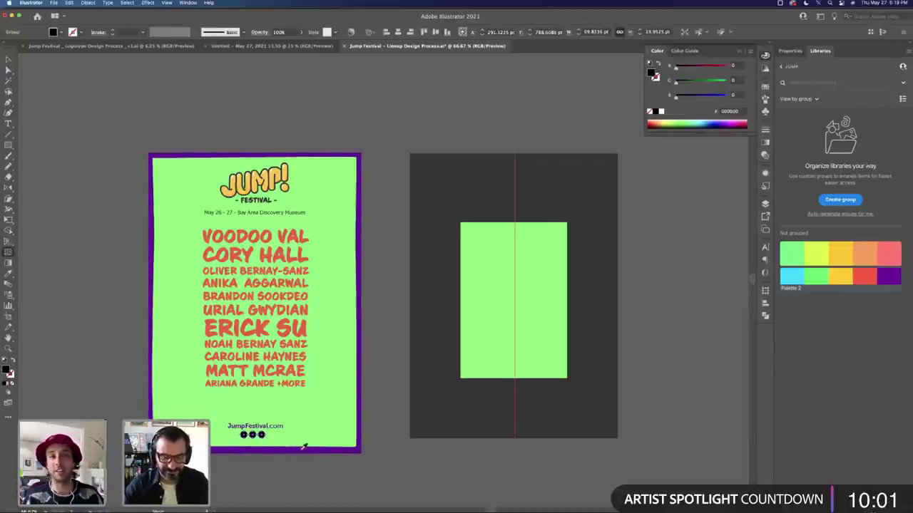
click(303, 446)
key(v)
key(super+shift+a)
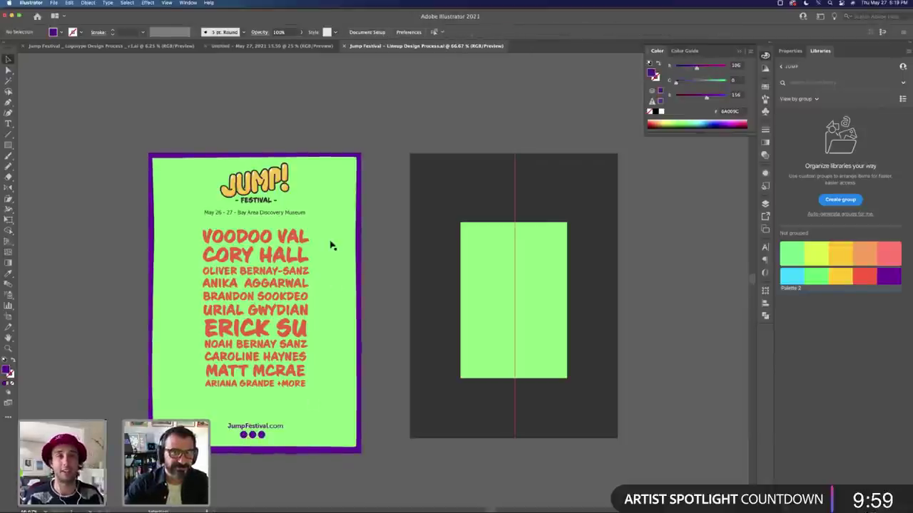
Step: Nudge the JUMP! logo group slightly lower on the poster
scroll(330, 246, left, 4)
click(331, 218)
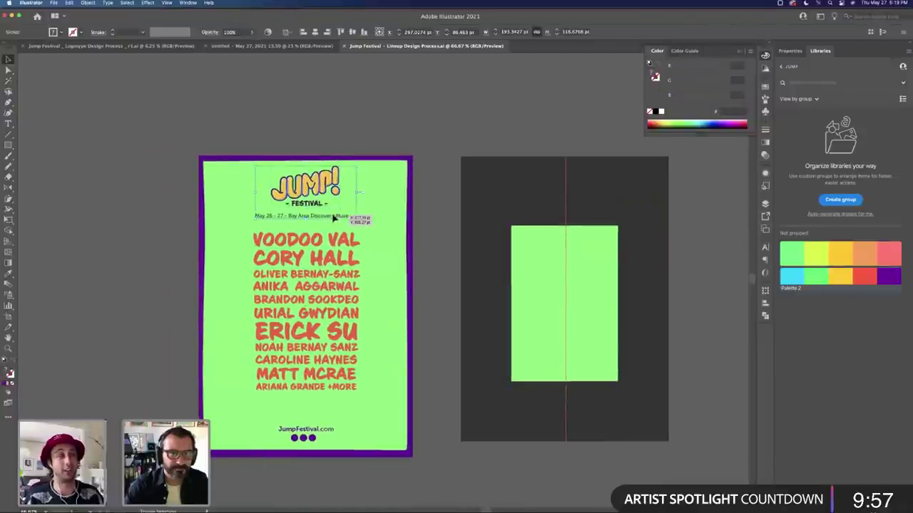
drag(333, 218, 334, 221)
click(393, 207)
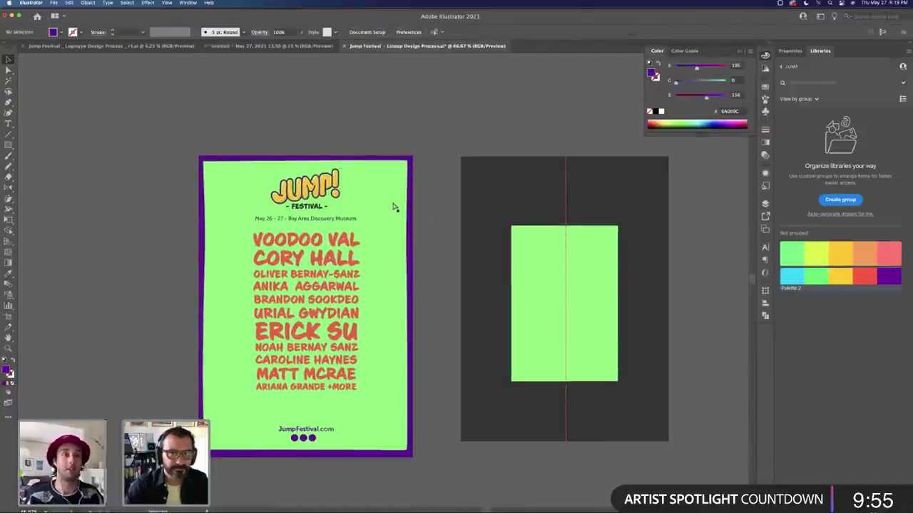
Step: Try a yellow background with green lineup names, then undo both to restore green
click(393, 206)
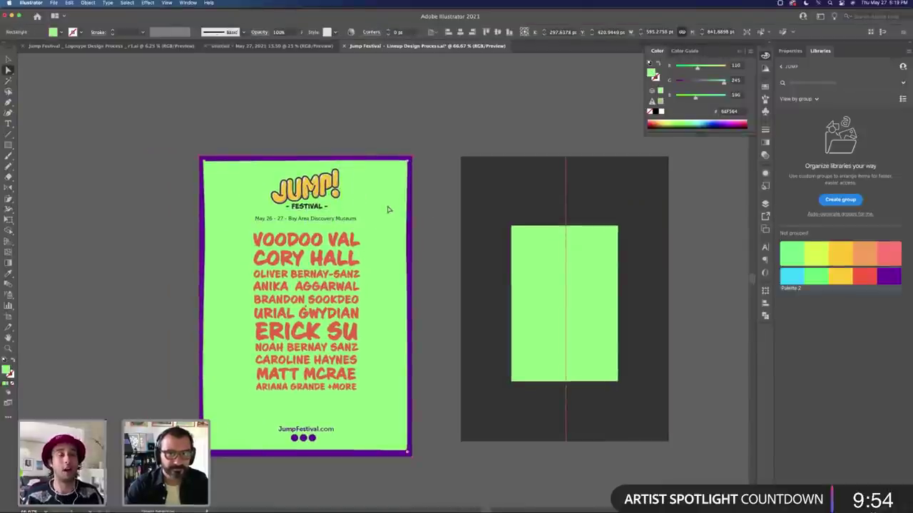
click(847, 277)
click(435, 221)
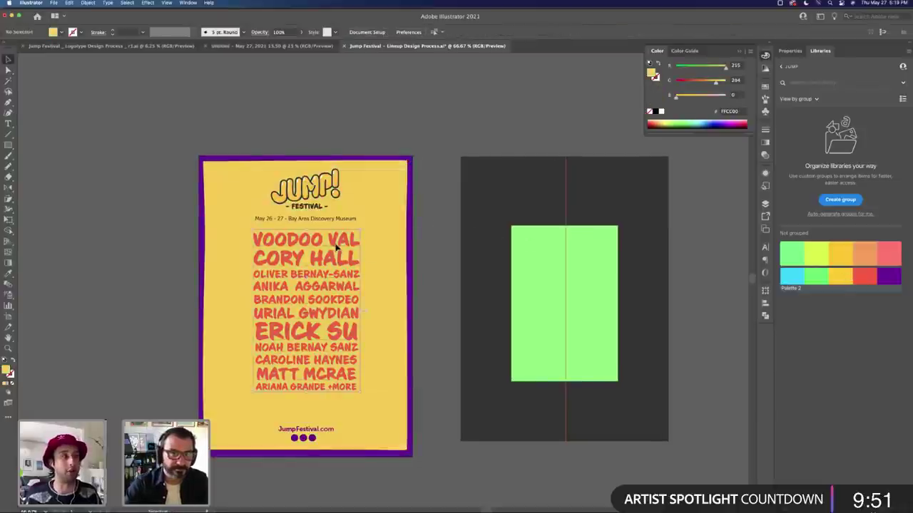
click(337, 246)
key(i)
click(540, 275)
key(v)
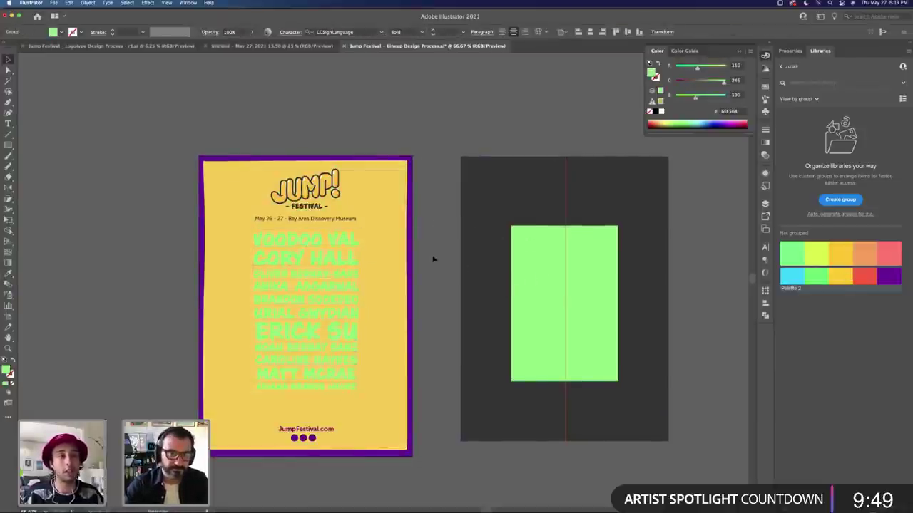
click(432, 259)
key(ctrl+z)
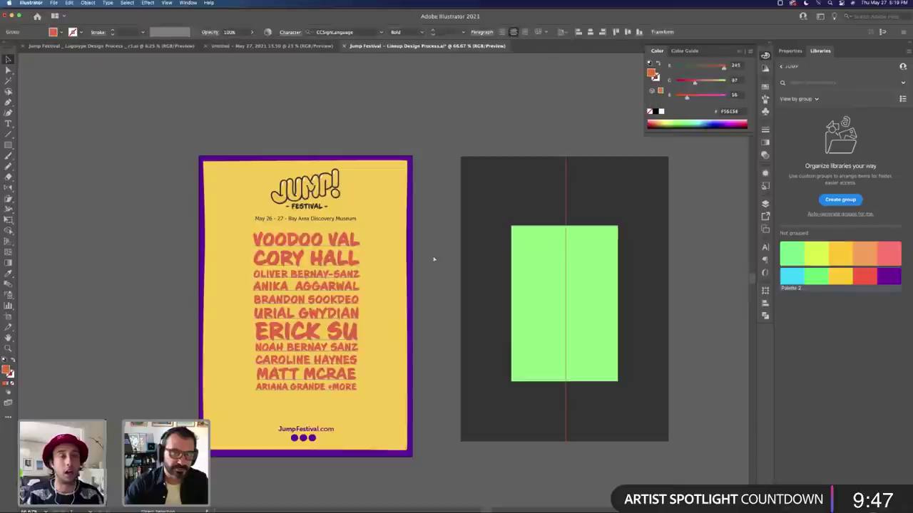
key(ctrl+z)
click(436, 256)
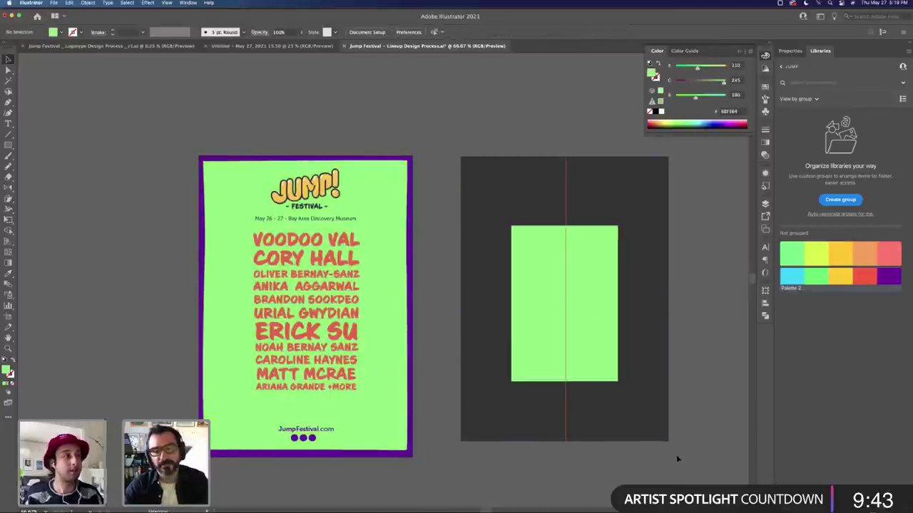
Step: Move the three purple dots group to the poster's bottom-left corner
drag(302, 435, 301, 433)
click(582, 349)
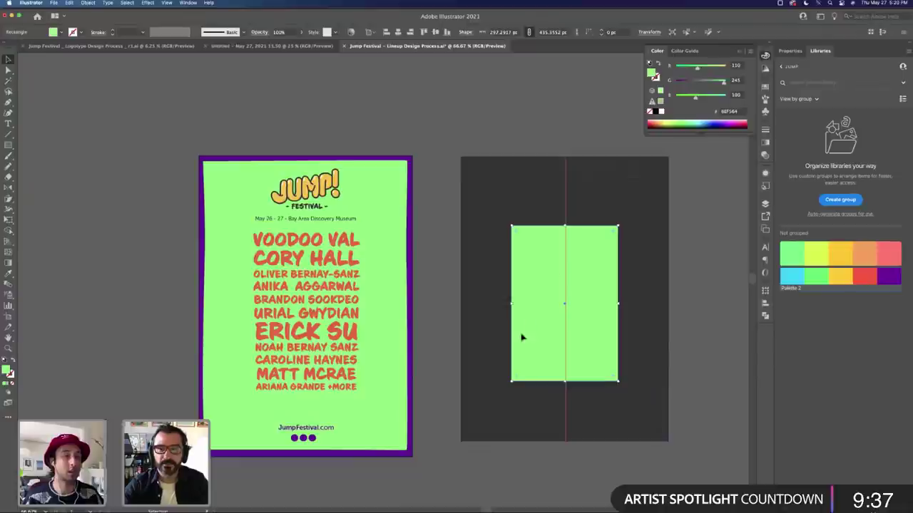
click(491, 420)
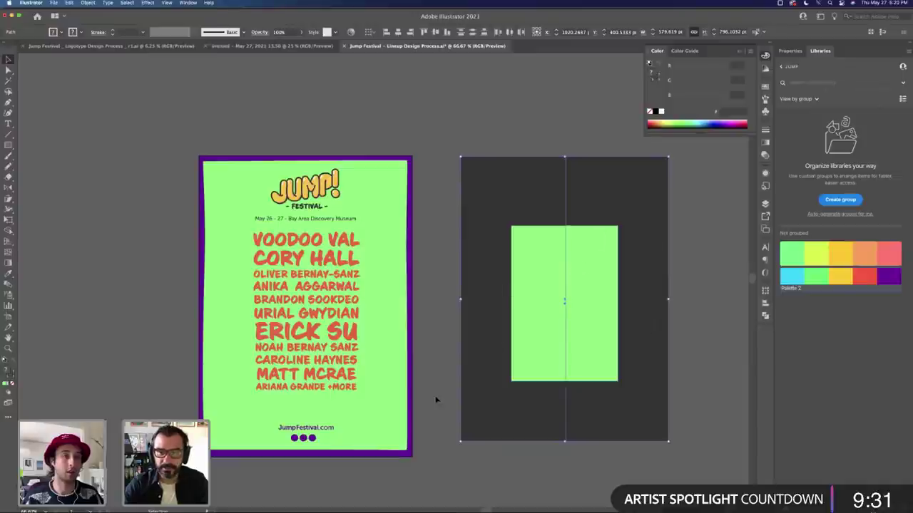
drag(318, 442, 233, 440)
Step: Place the JumpFestival.com text in the poster's bottom-right corner
drag(333, 432, 392, 441)
drag(651, 393, 736, 393)
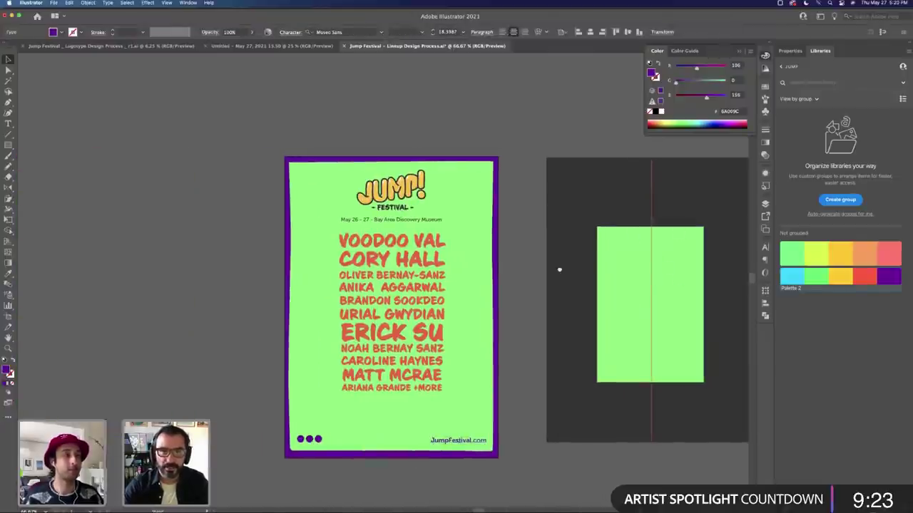
drag(559, 269, 456, 270)
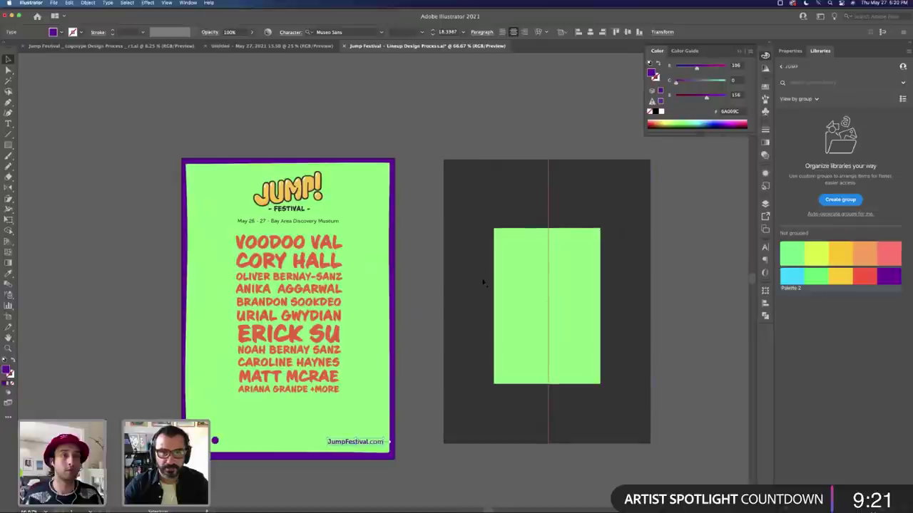
click(408, 305)
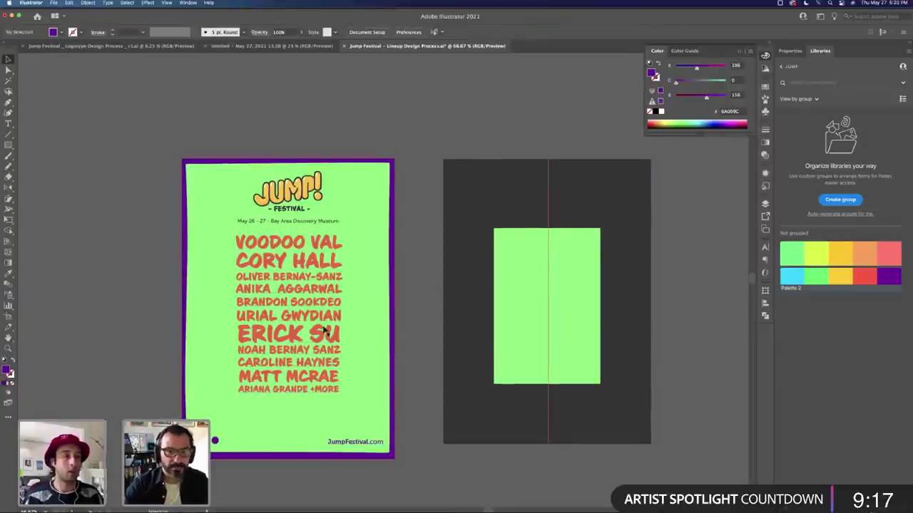
Step: Recolour the date line with the border's purple using the Eyedropper
key(a)
click(296, 231)
shift+click(296, 224)
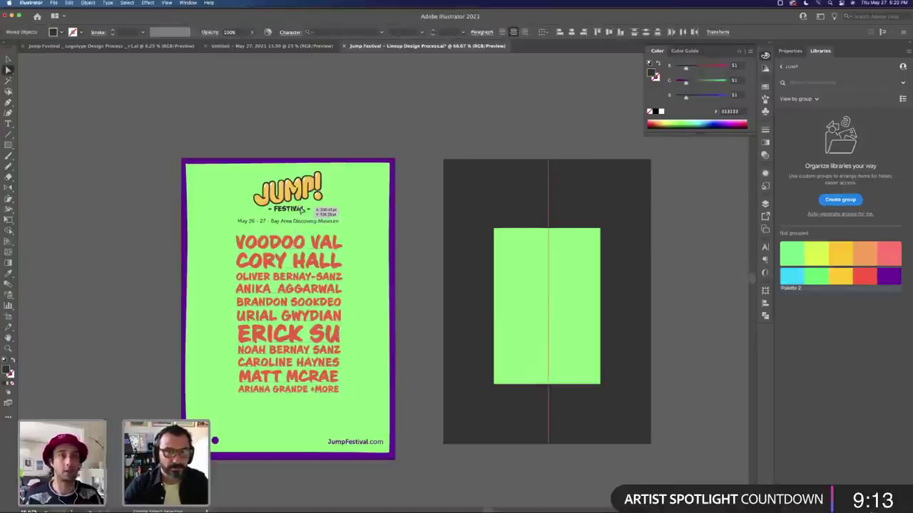
key(i)
click(397, 351)
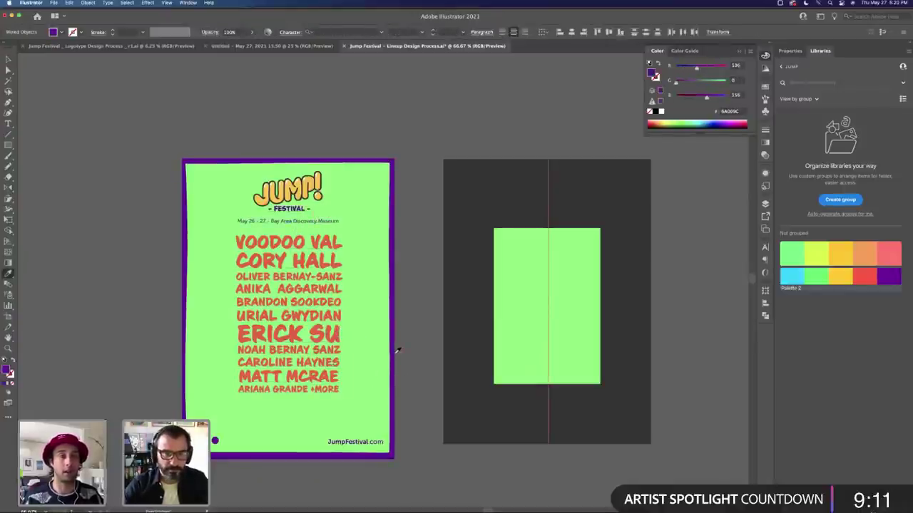
key(v)
click(415, 353)
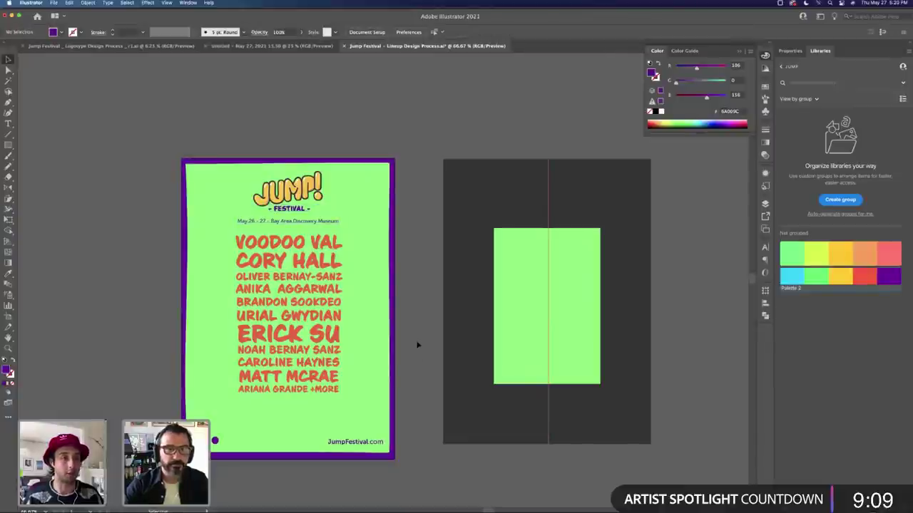
Step: Zoom into the JUMP! logo and select all paths sharing the outline's fill colour
key(z)
drag(267, 199, 358, 205)
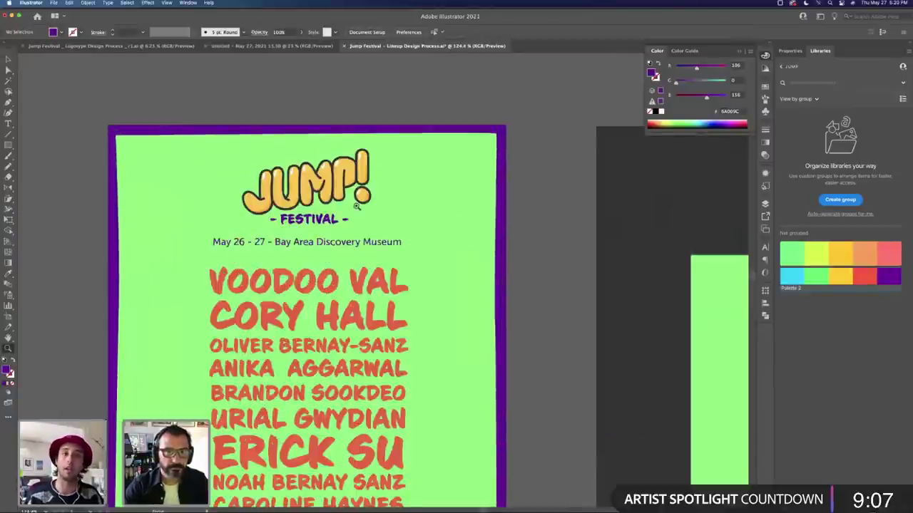
click(358, 206)
double_click(342, 214)
key(a)
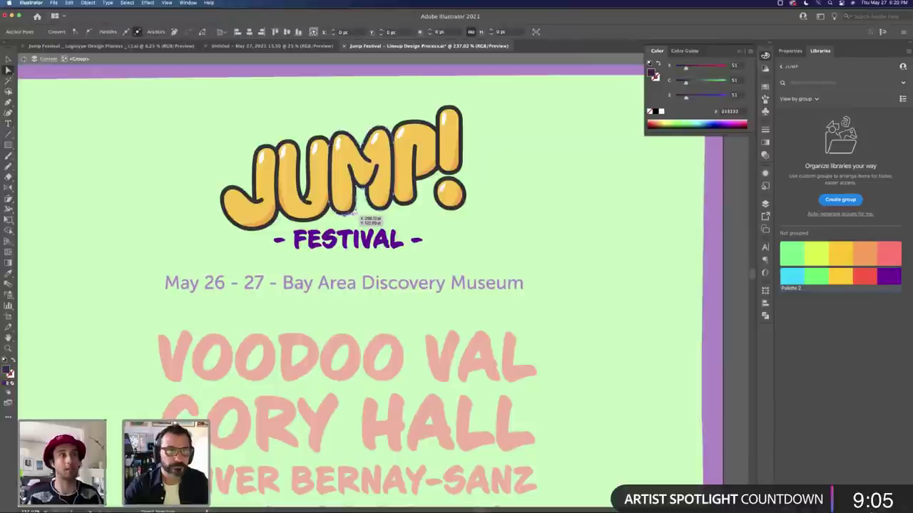
click(127, 3)
mouse_move(142, 76)
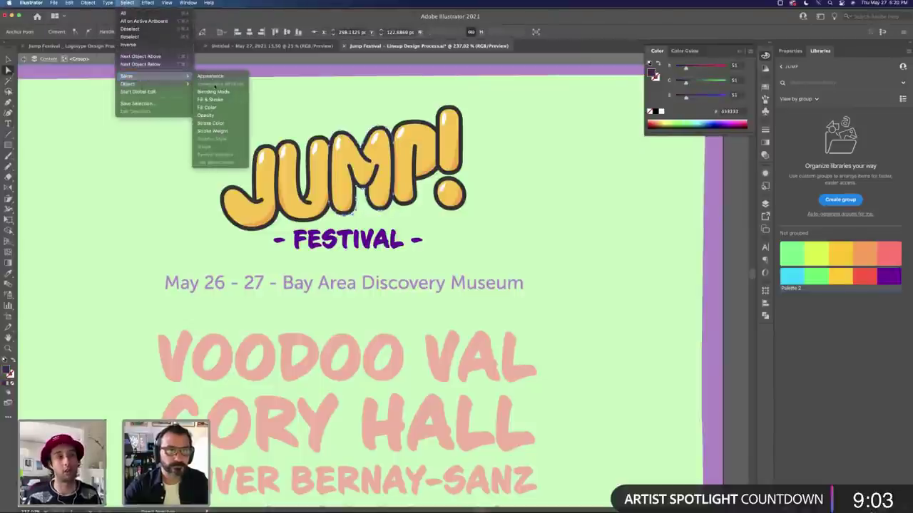
click(211, 107)
Step: Colour the logo outline with FESTIVAL's purple and exit the logo group
key(i)
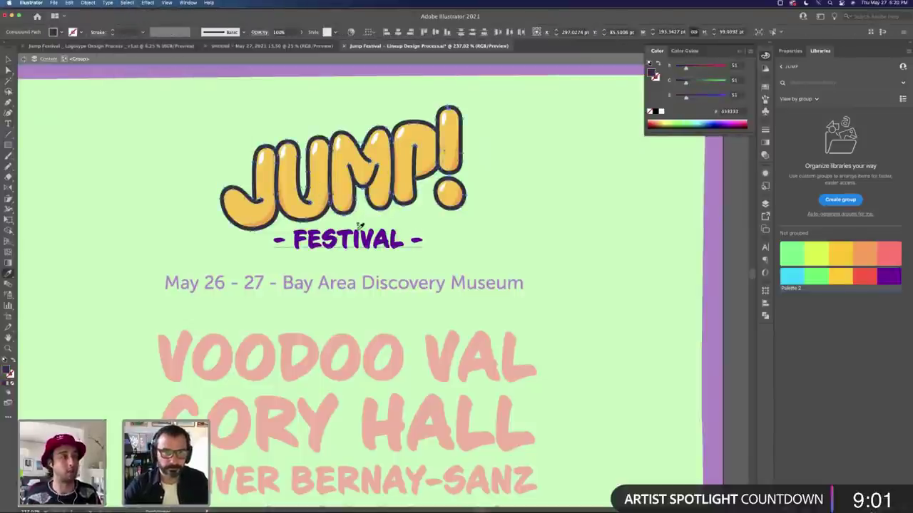
click(359, 229)
key(v)
key(Escape)
click(460, 240)
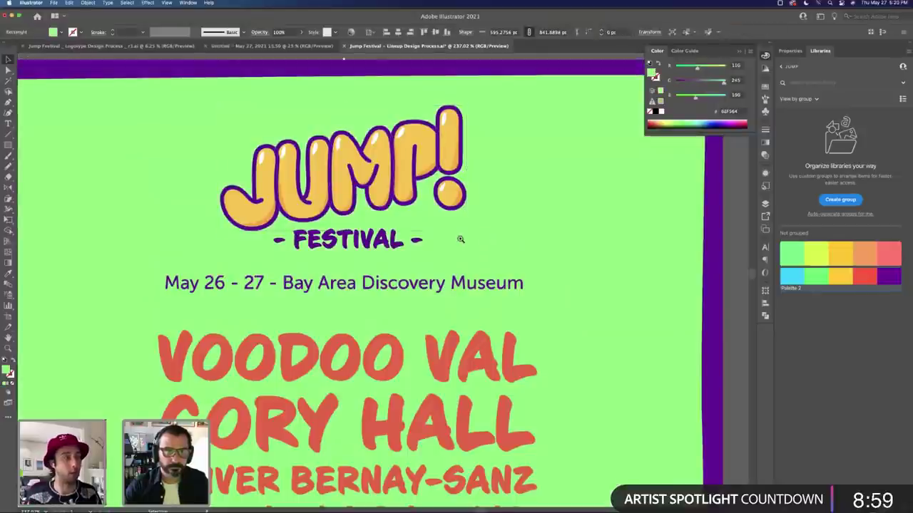
alt+click(460, 239)
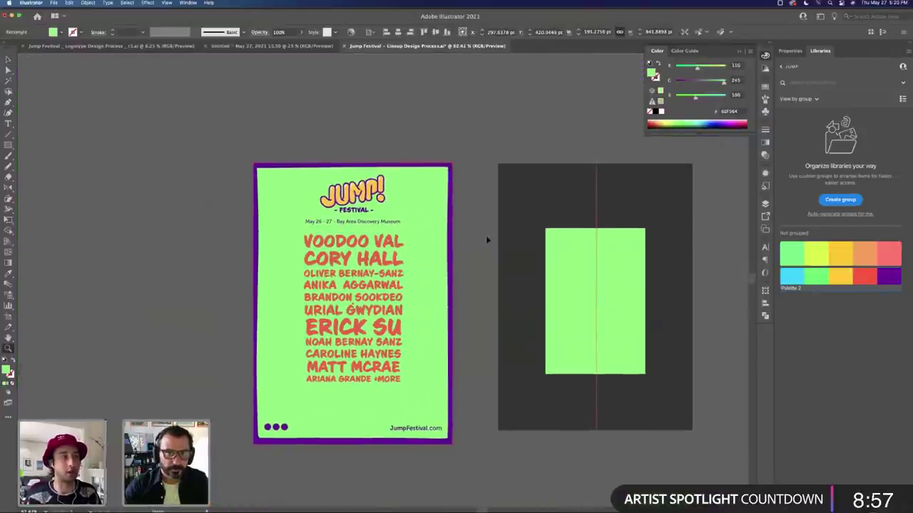
Step: Move the dark second artboard to the bottom-left and drag the date line off the poster rightward
key(Tab)
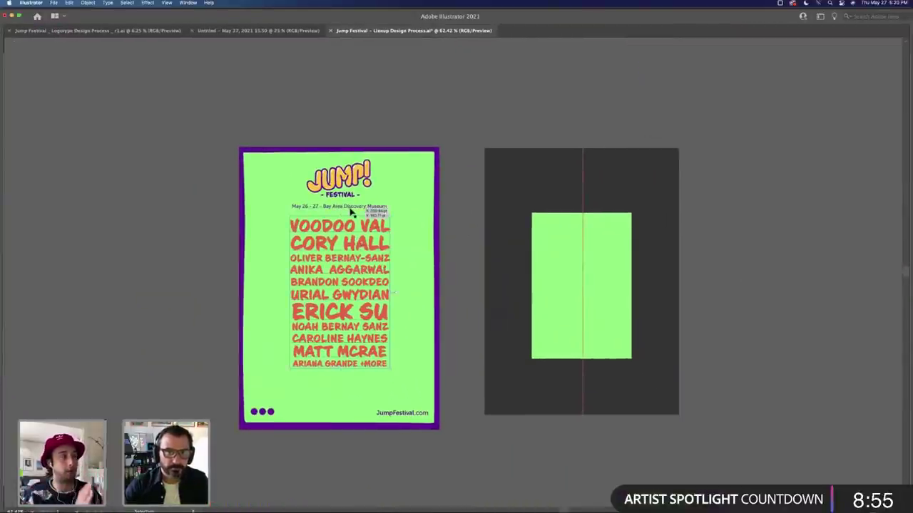
drag(350, 212, 350, 208)
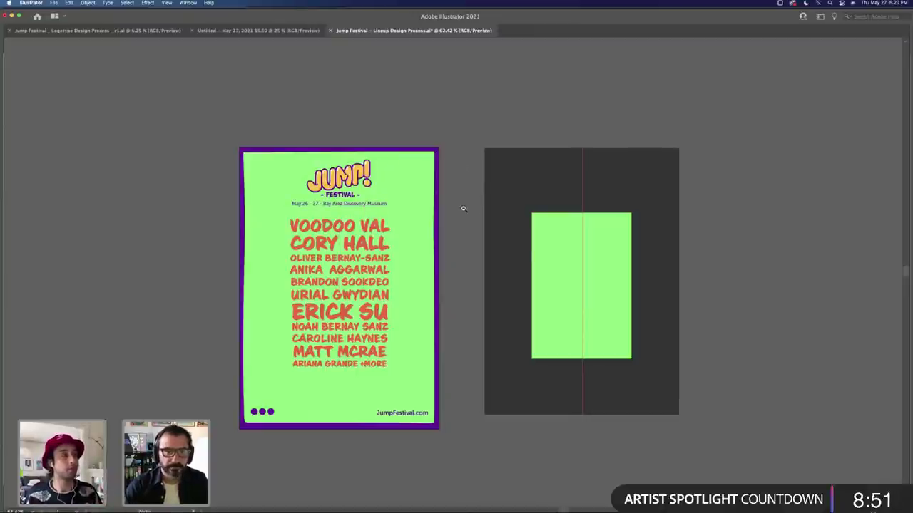
key(super+minus)
key(super+minus)
click(463, 307)
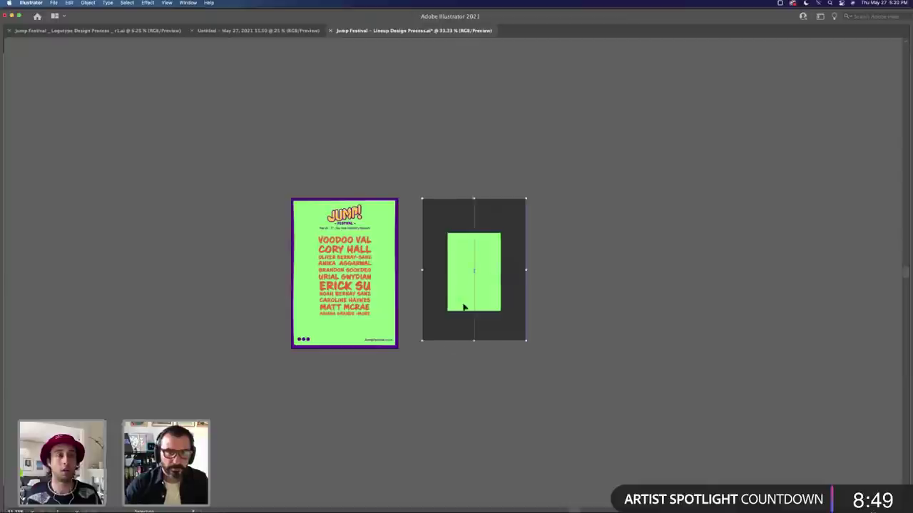
drag(464, 307, 194, 465)
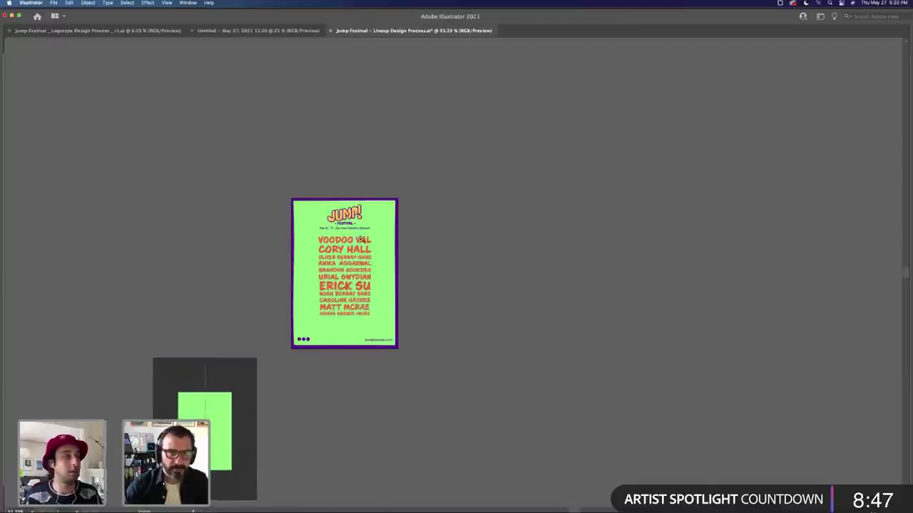
scroll(413, 228, up, 3)
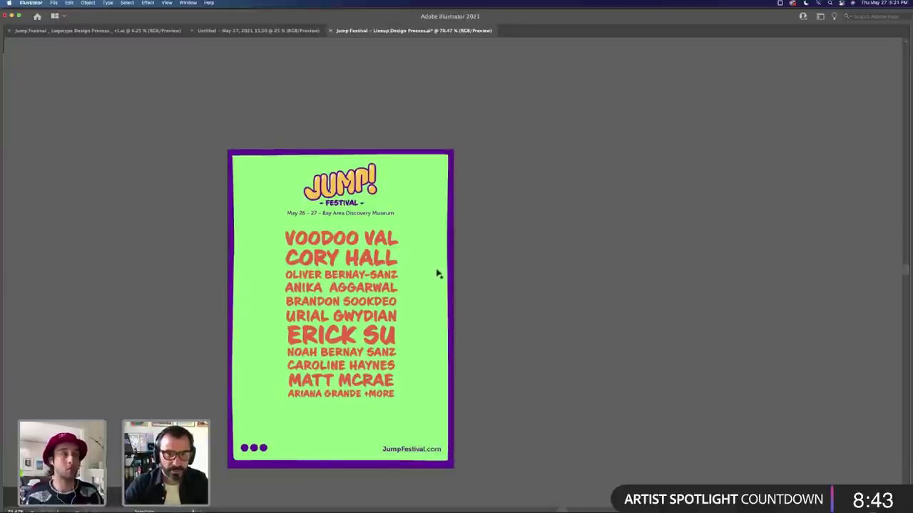
drag(385, 215, 570, 225)
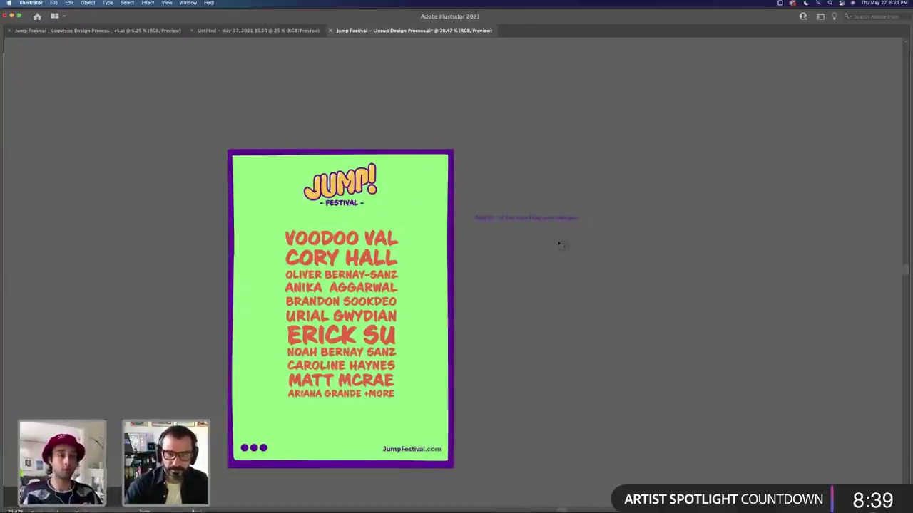
Step: Split the date line onto two lines and move the event details to the poster's top-right
key(Return)
key(Tab)
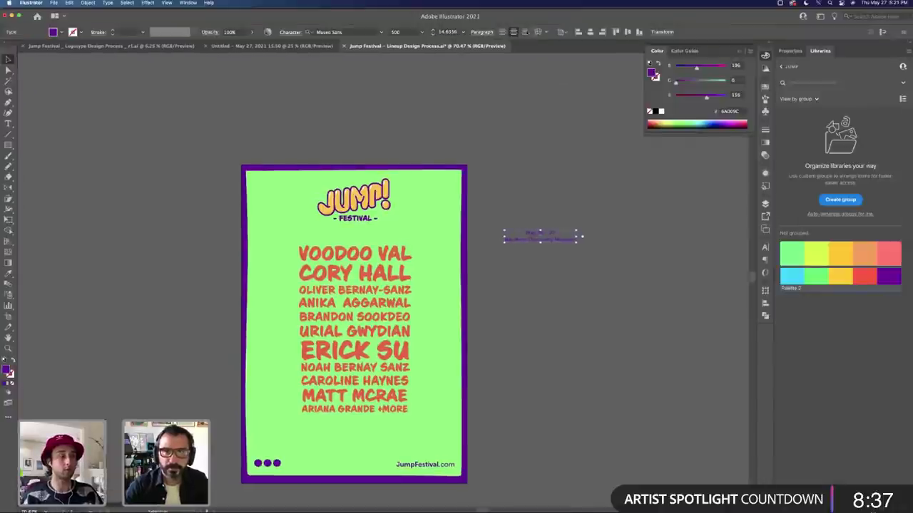
drag(571, 238, 542, 239)
key(t)
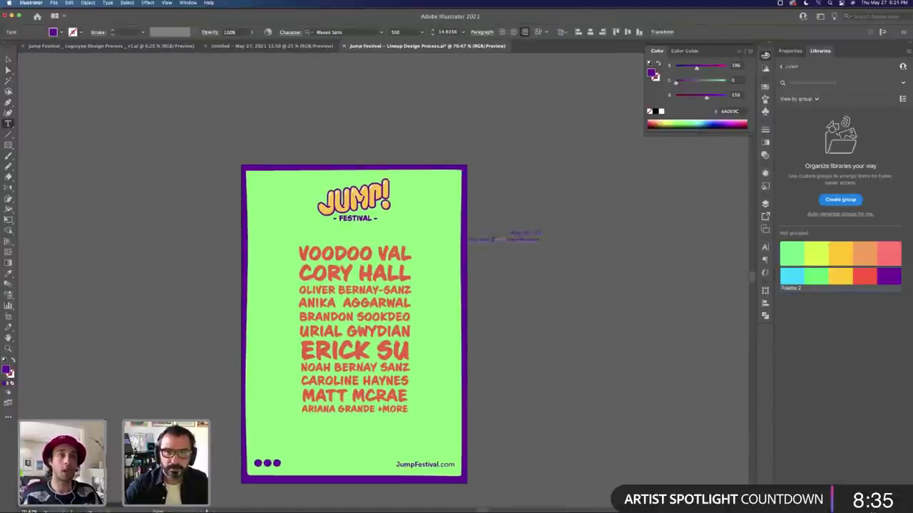
click(492, 239)
key(Escape)
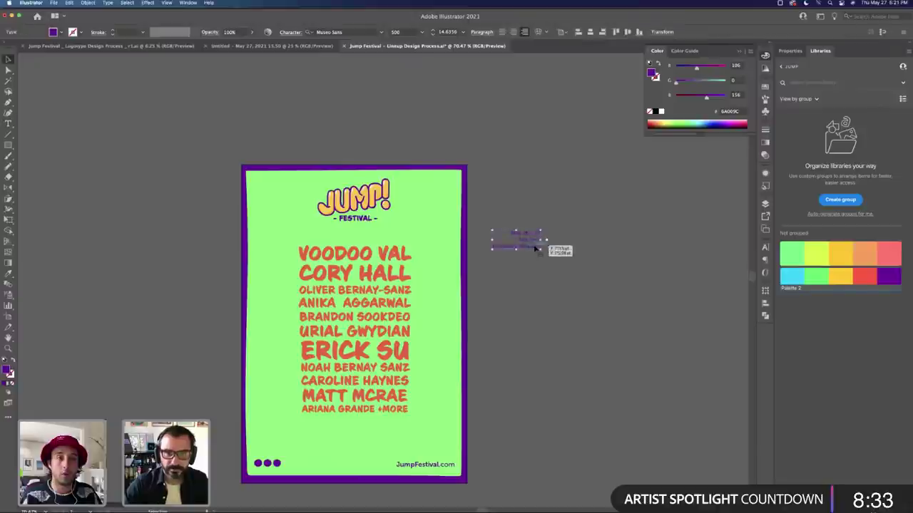
drag(535, 248, 455, 176)
Step: Set the event details text to weight 700 and nudge it into final position
double_click(432, 176)
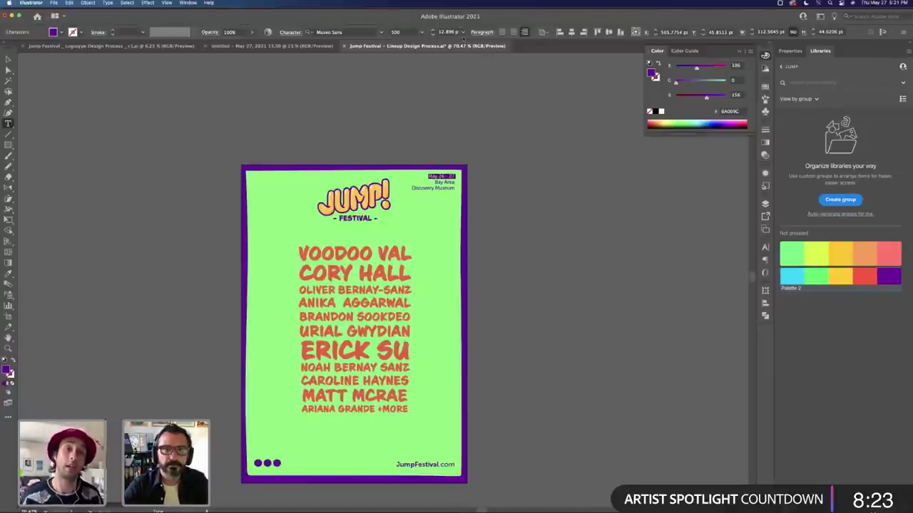
click(463, 32)
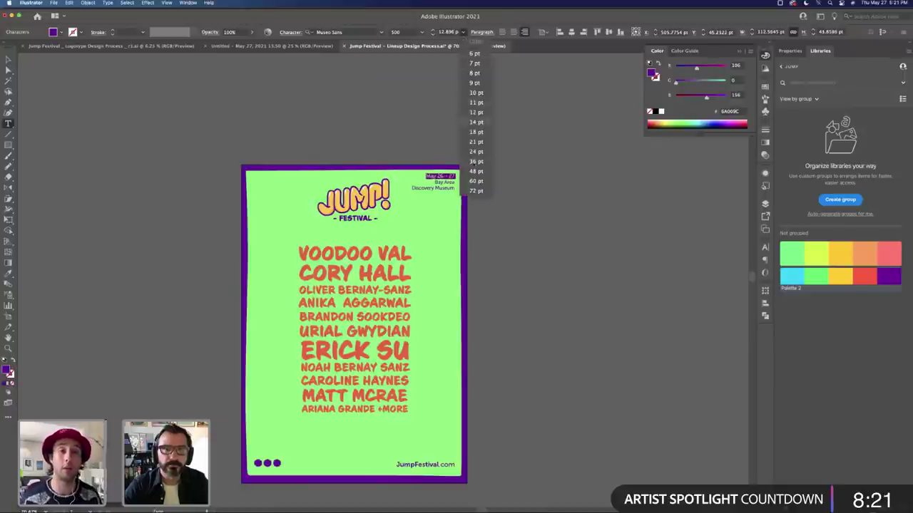
click(517, 41)
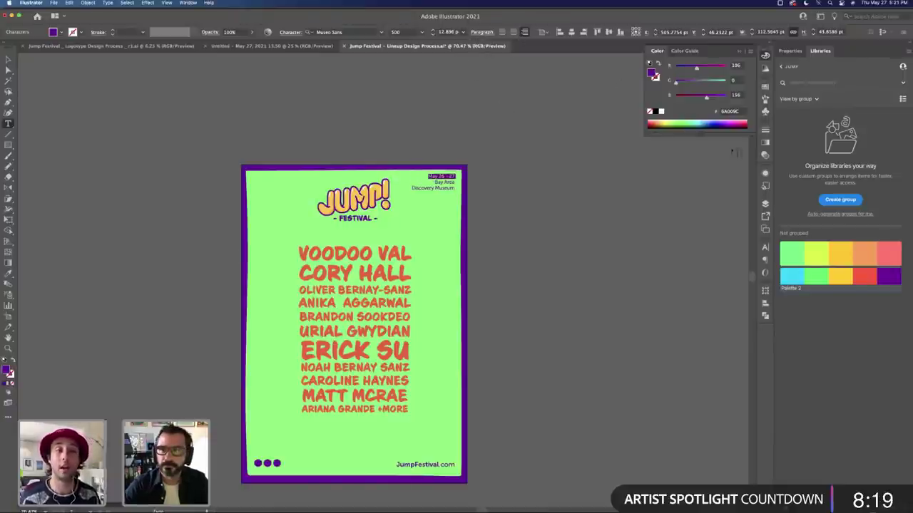
key(super+t)
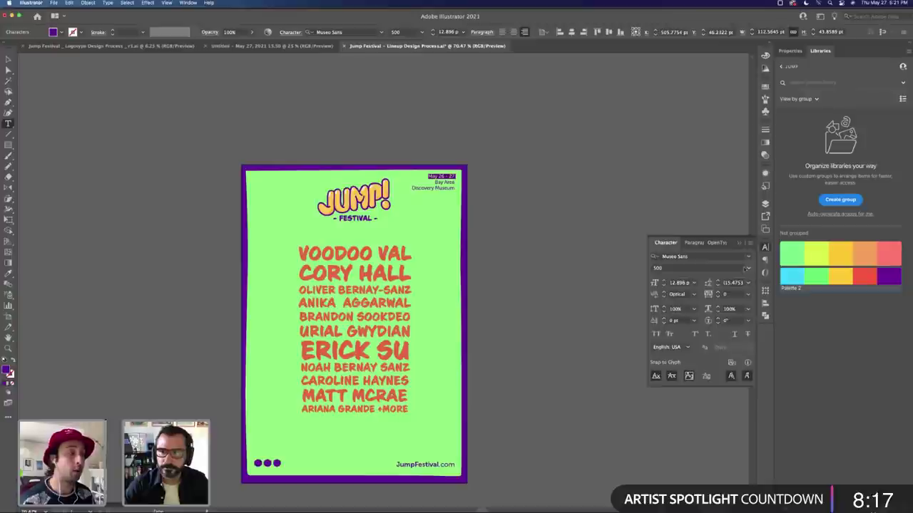
click(747, 268)
click(696, 332)
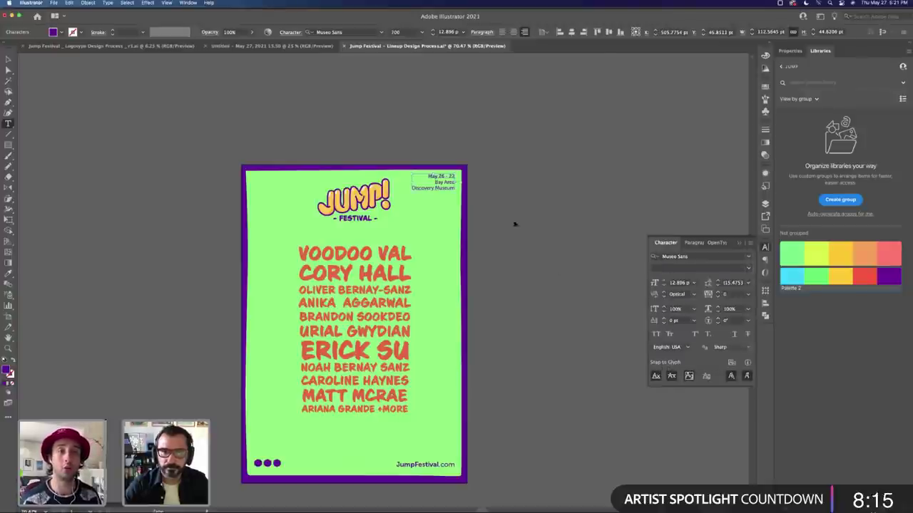
key(Escape)
drag(452, 190, 449, 190)
click(551, 187)
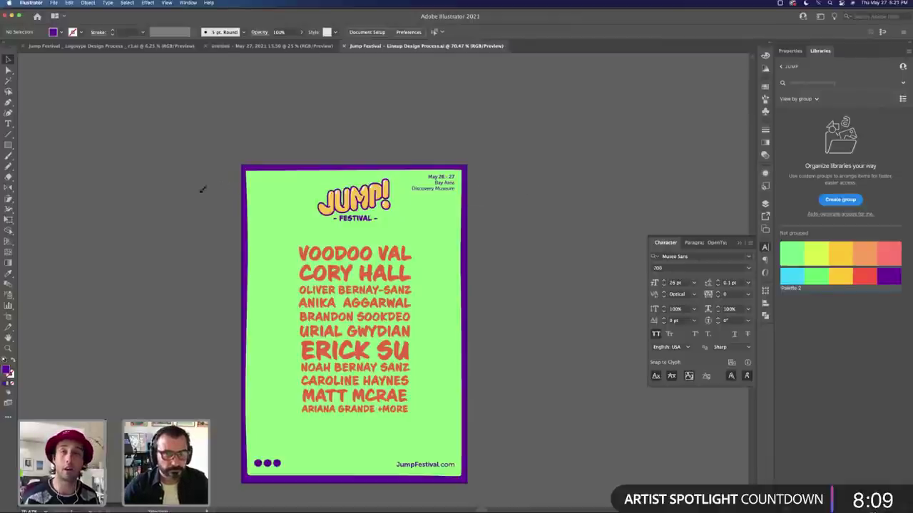
Step: Paint a small purple confetti squiggle with the Paintbrush at the top-left
key(b)
mouse_move(158, 209)
mouse_down()
mouse_move(183, 217)
mouse_move(250, 207)
mouse_move(278, 184)
mouse_up()
key(v)
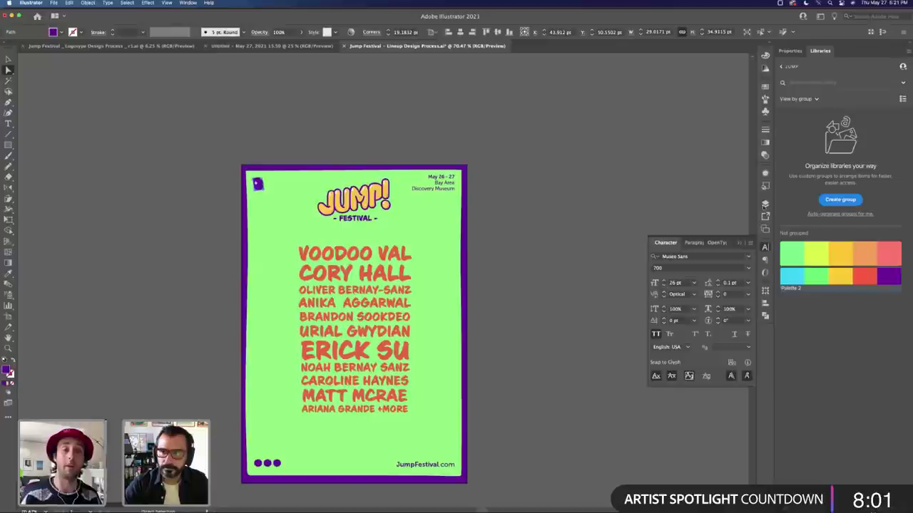
Step: Add a new top layer named Confetti and lock the Content and Background layers
click(765, 203)
click(729, 284)
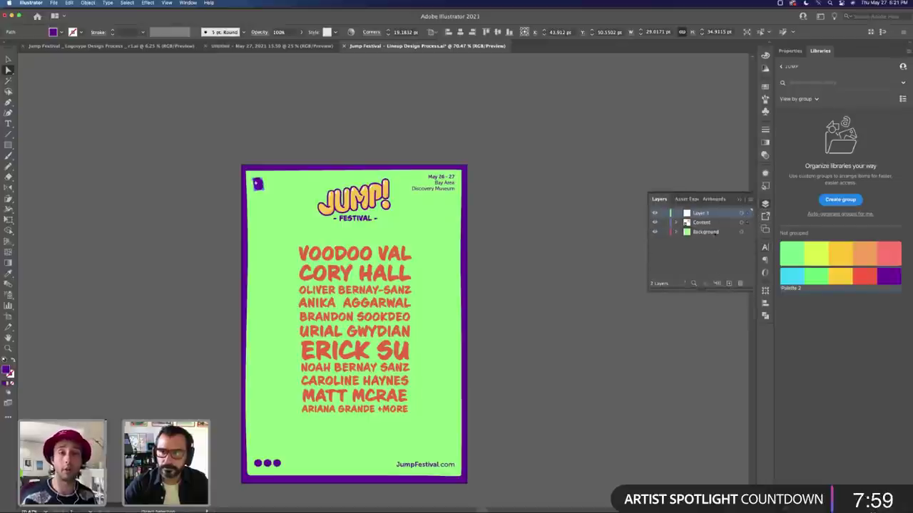
double_click(701, 213)
text(Conte)
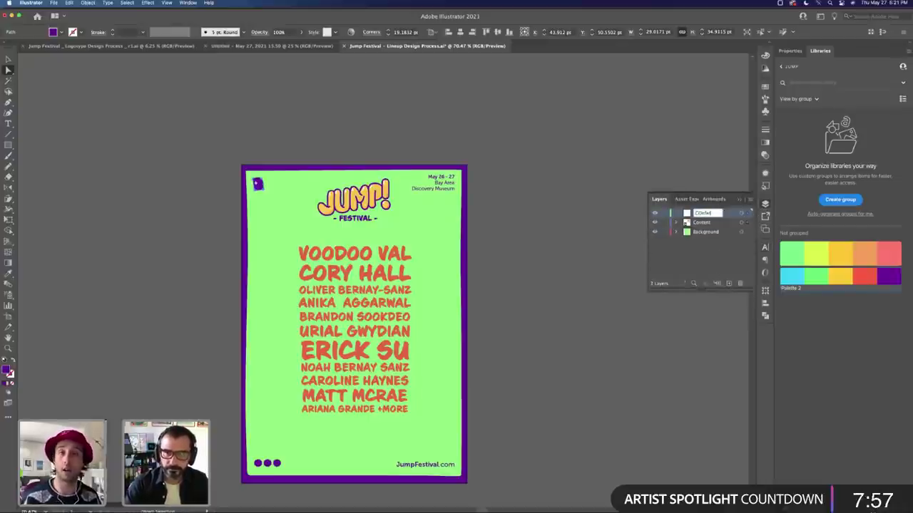
text(nt)
key(BackSpace)
key(BackSpace)
key(BackSpace)
key(BackSpace)
key(BackSpace)
key(BackSpace)
text(onfetti)
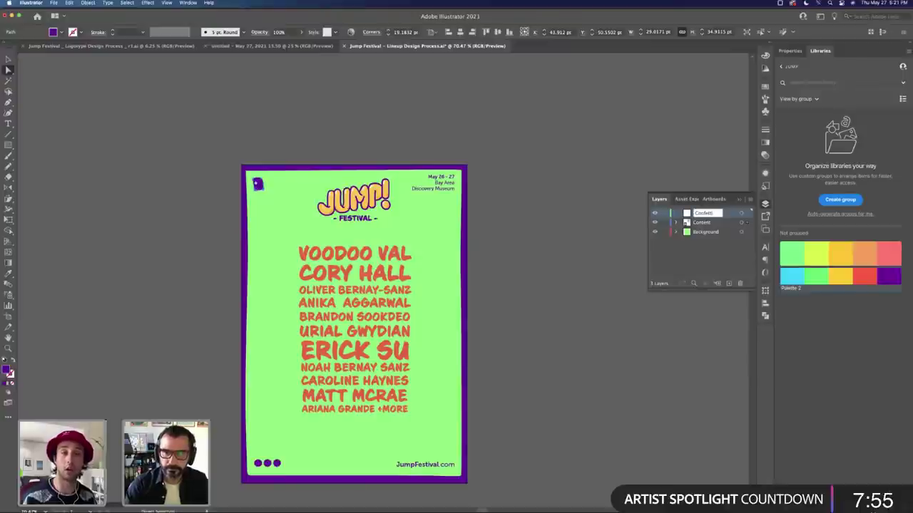
key(Return)
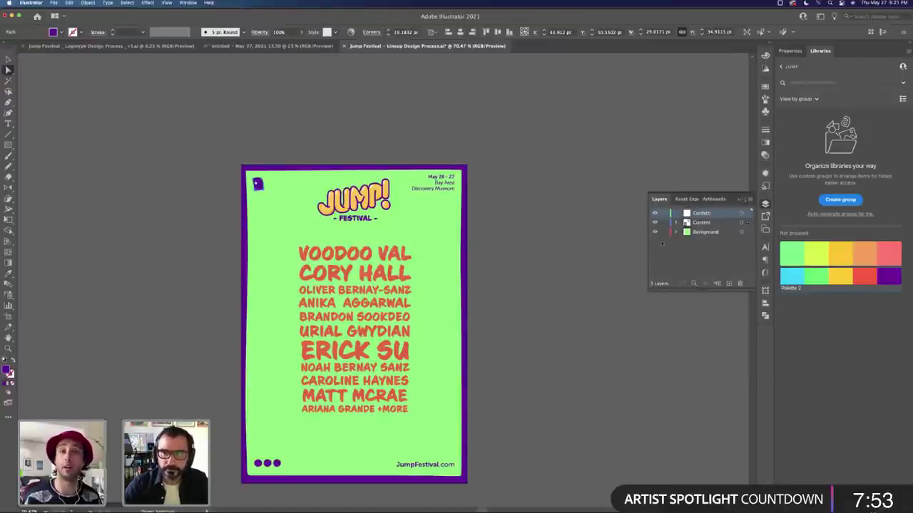
drag(664, 231, 664, 223)
key(v)
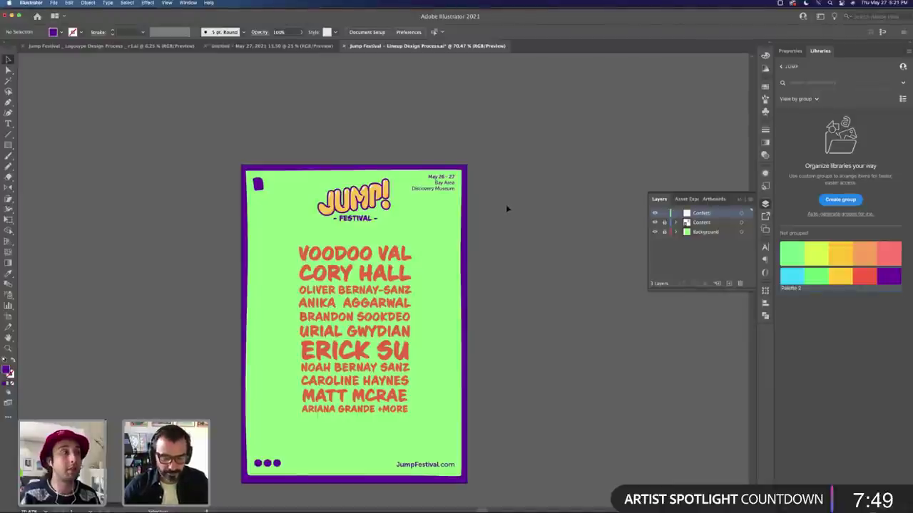
Step: Recolour a small brush stroke light blue and place it near the poster's top-right
key(b)
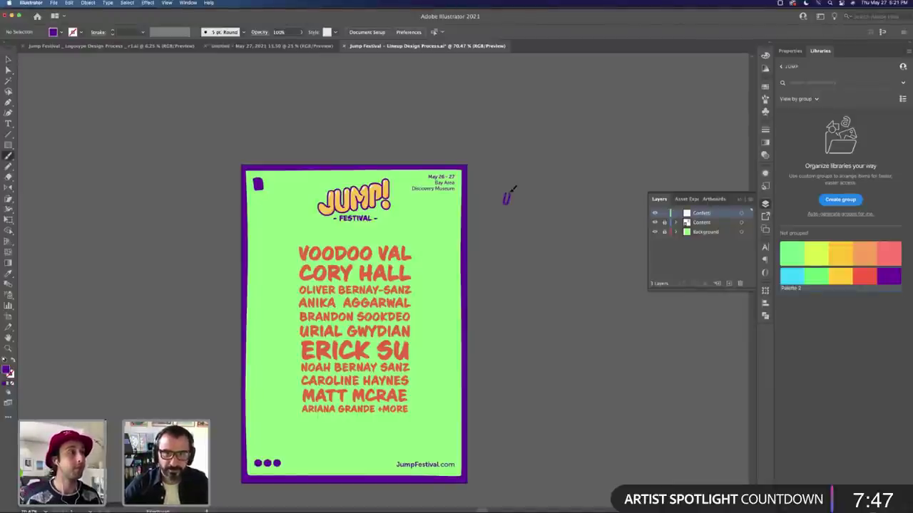
key(v)
click(506, 198)
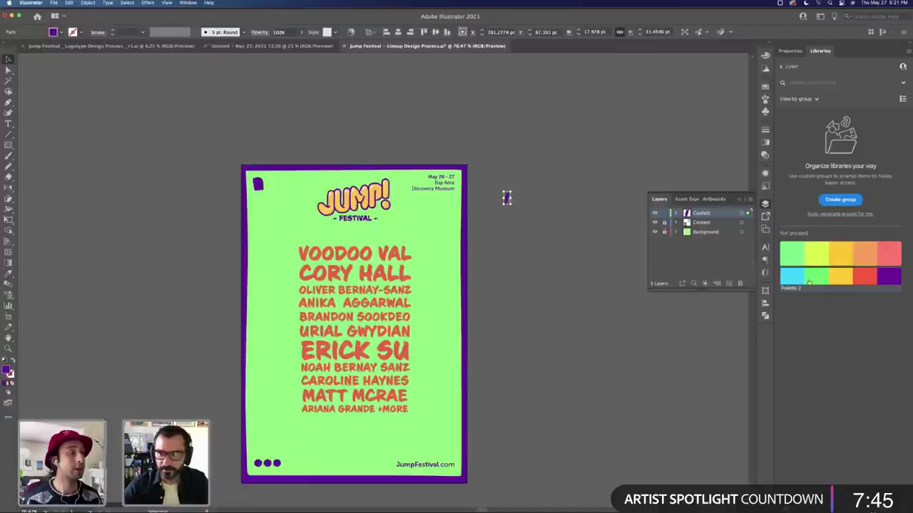
click(793, 277)
click(511, 206)
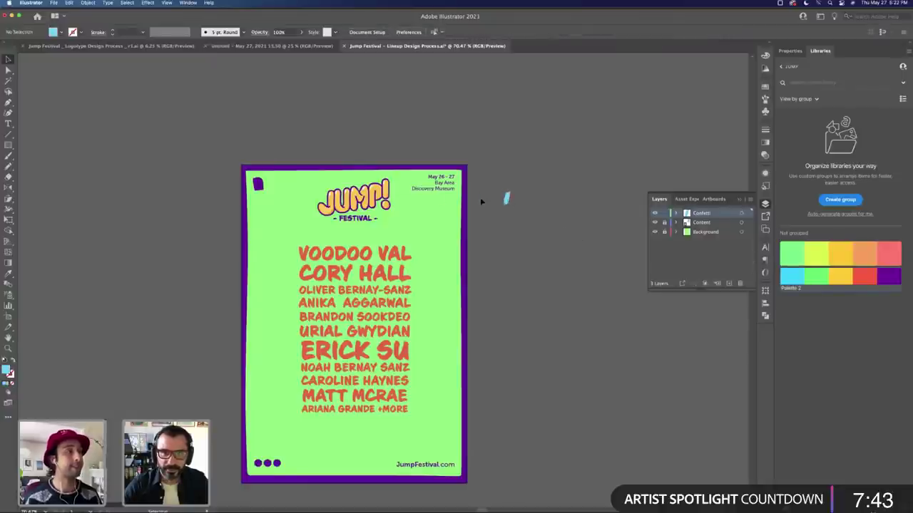
drag(507, 199, 443, 211)
click(519, 218)
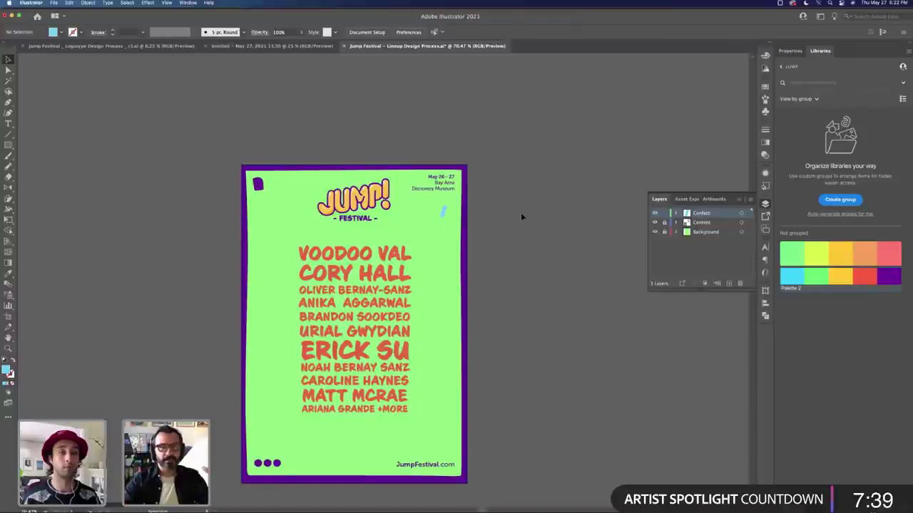
Step: Move the purple confetti square onto the Confetti layer and verify by toggling its visibility
click(655, 216)
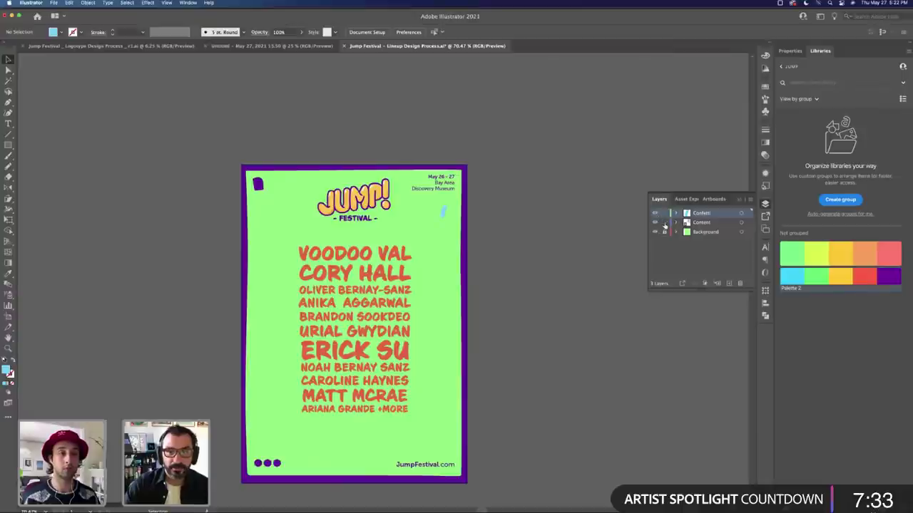
click(258, 185)
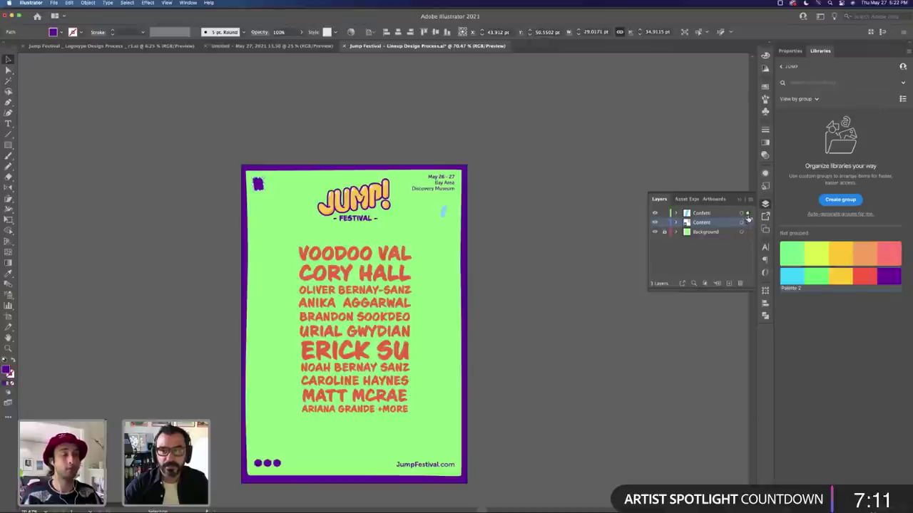
drag(747, 217, 748, 229)
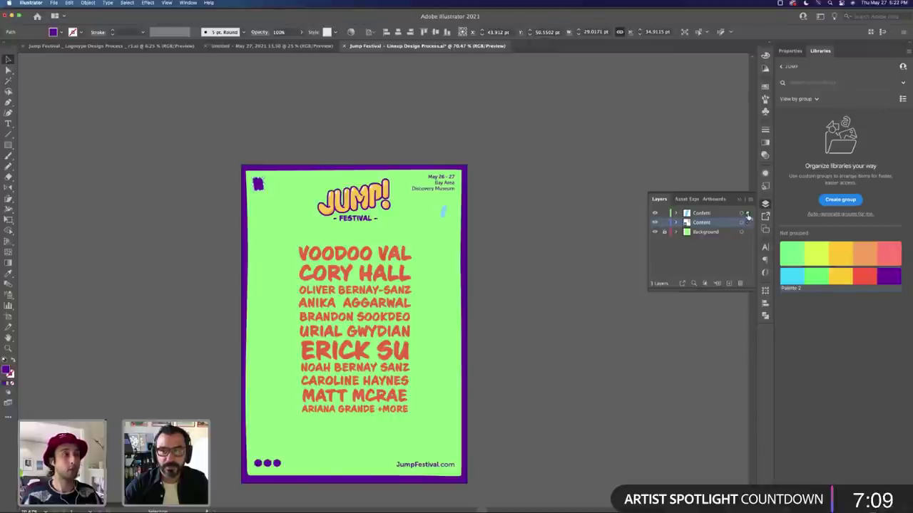
click(747, 215)
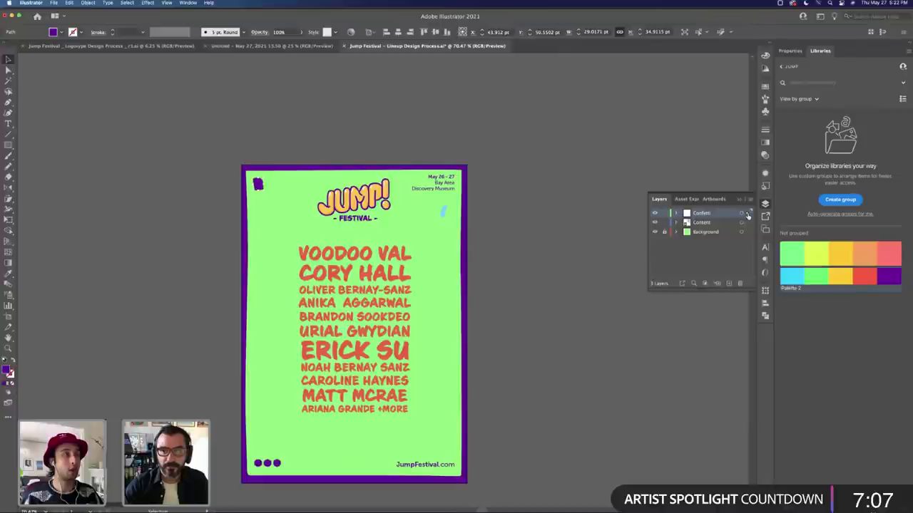
click(654, 215)
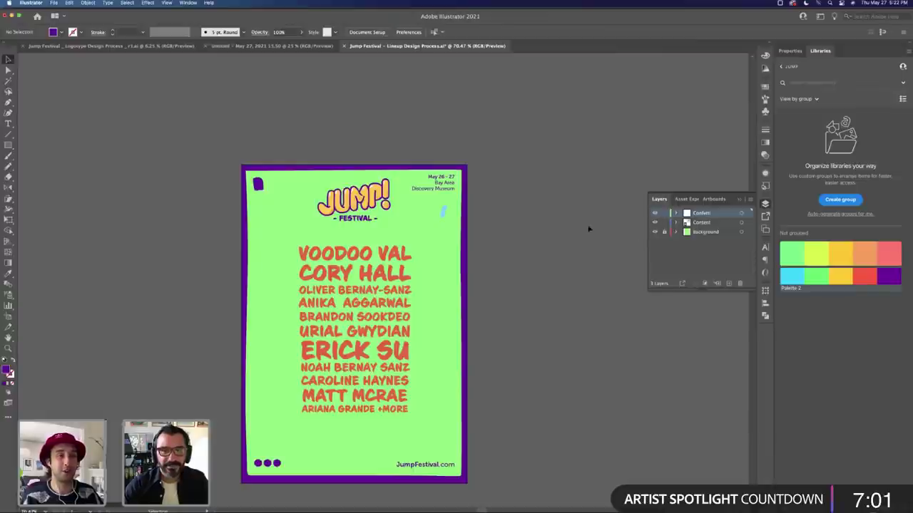
click(654, 212)
key(super+z)
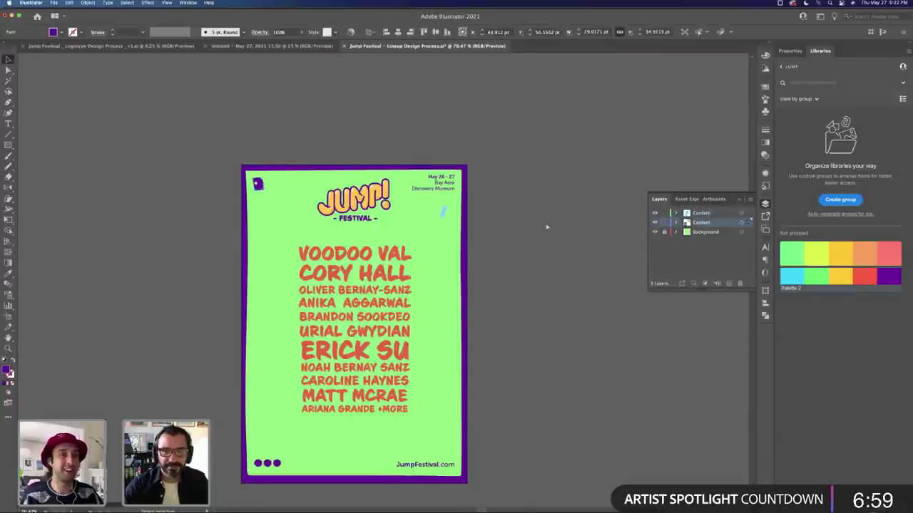
click(259, 184)
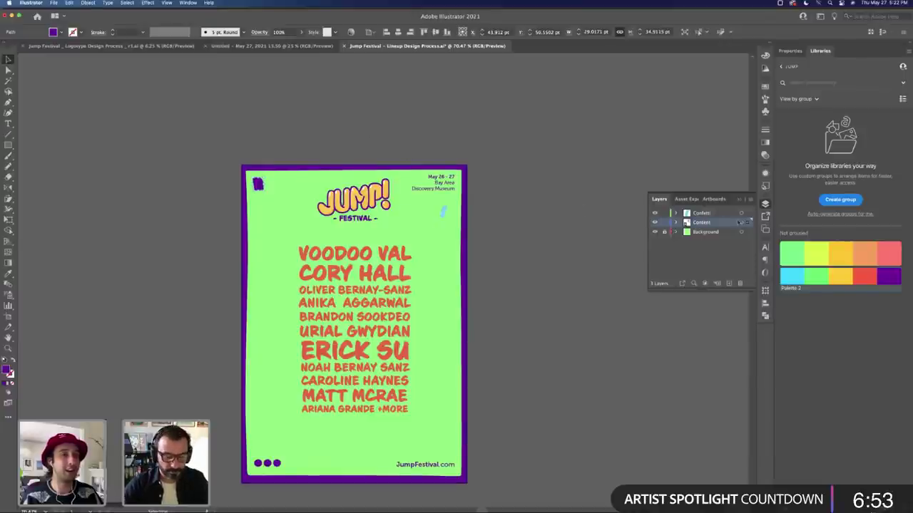
drag(747, 227, 748, 217)
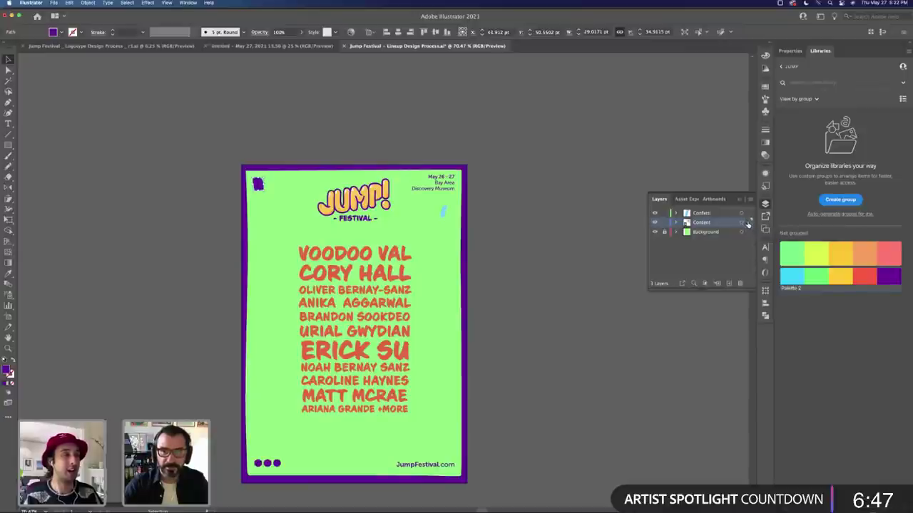
drag(747, 225, 747, 215)
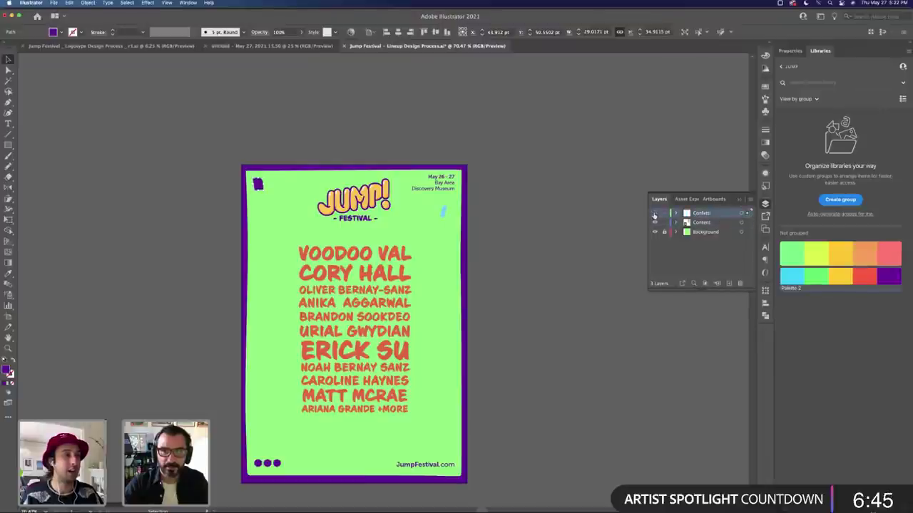
click(654, 215)
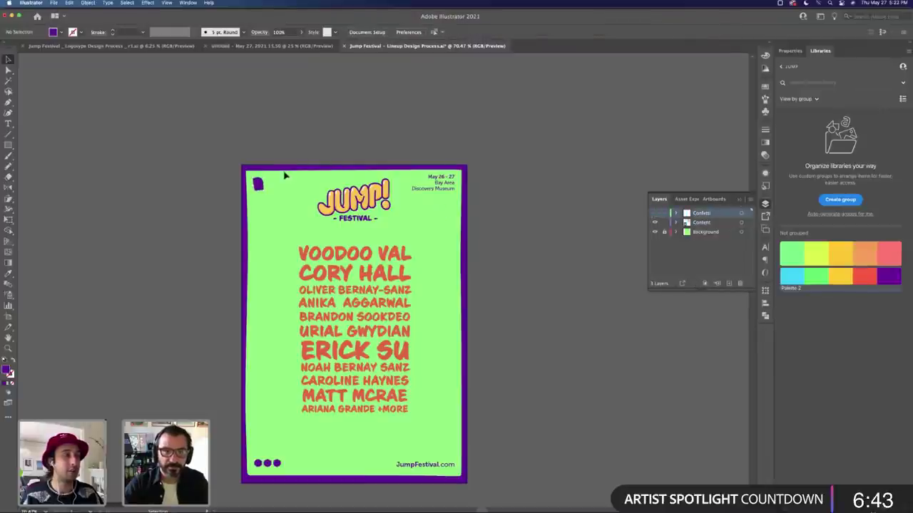
click(654, 214)
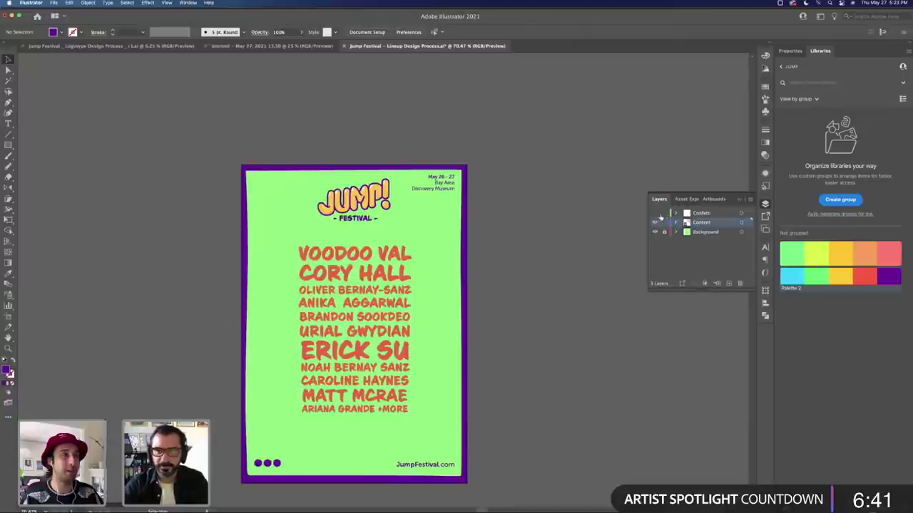
click(654, 214)
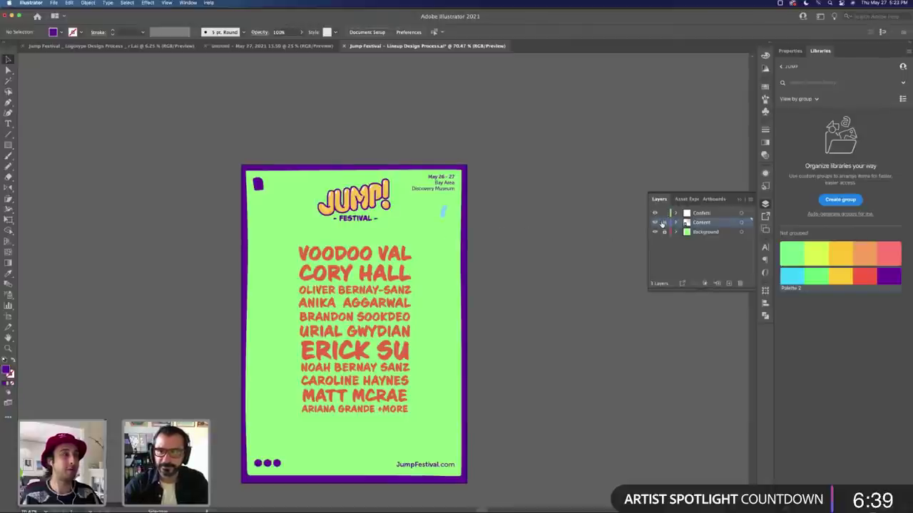
Step: On the Confetti layer, move the yellow blob onto the poster left of the lineup
key(b)
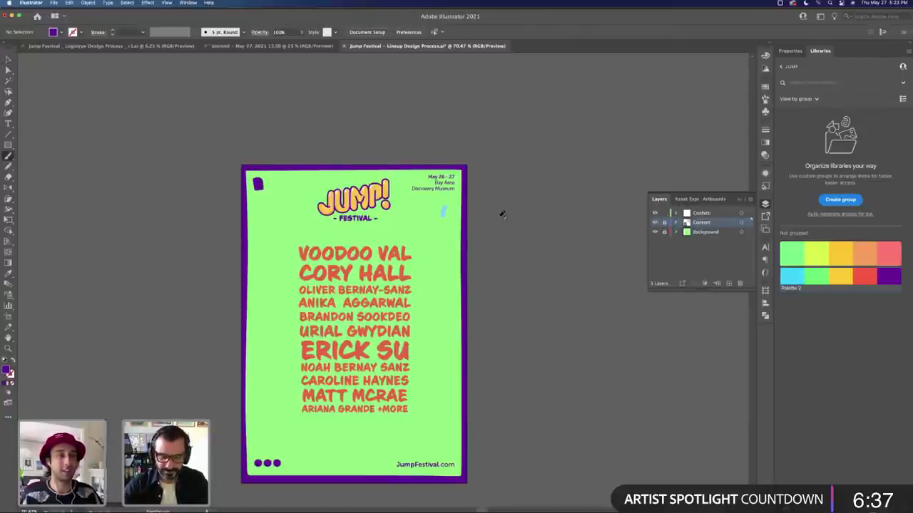
click(701, 213)
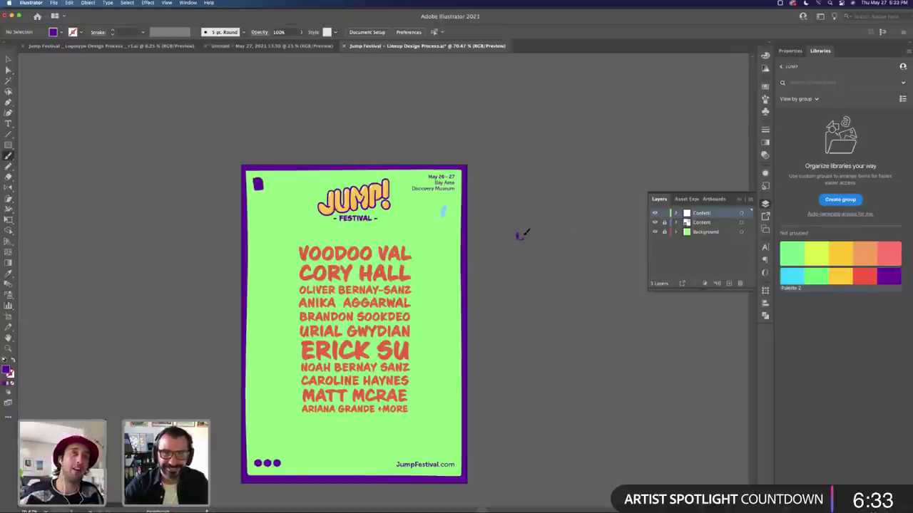
key(v)
click(520, 236)
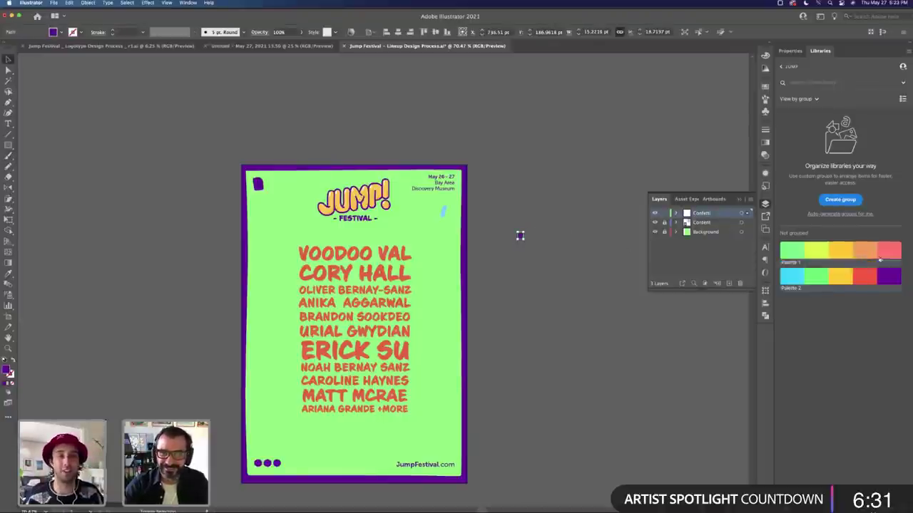
drag(520, 236, 280, 228)
click(547, 276)
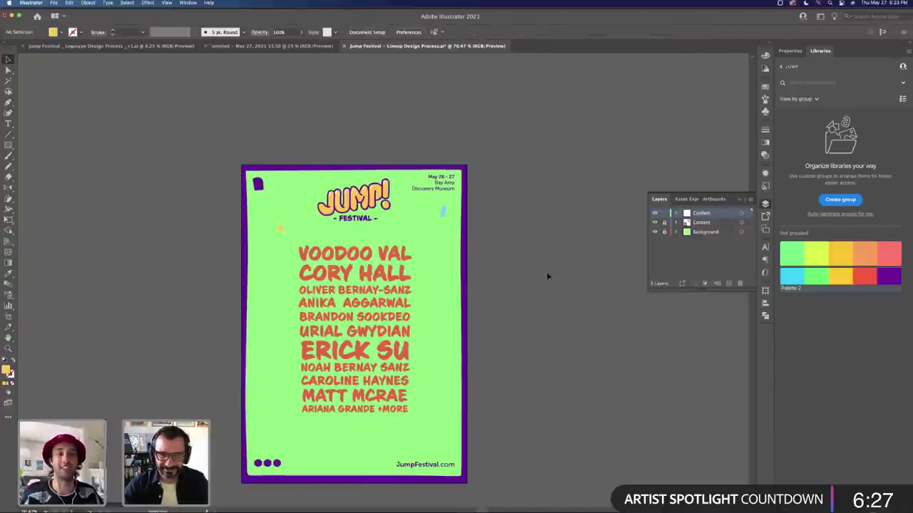
Step: Give the new small confetti piece a red fill with no outline
key(m)
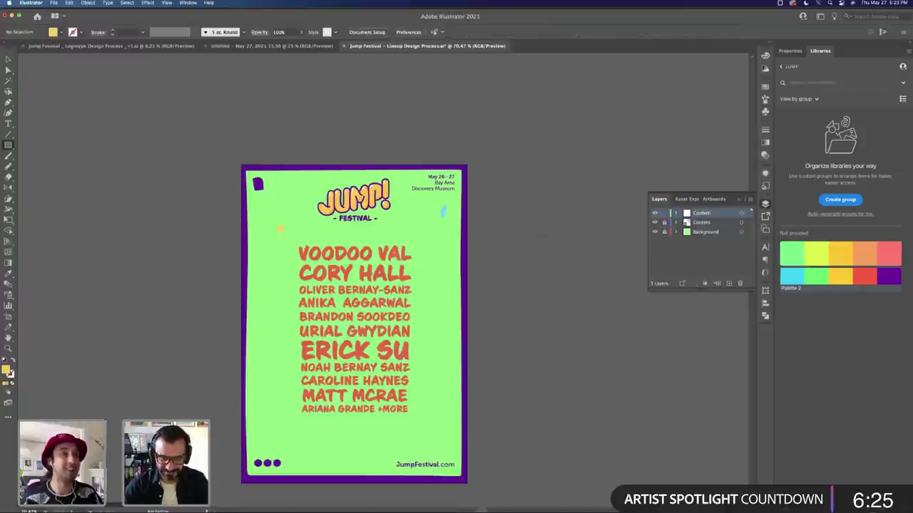
key(b)
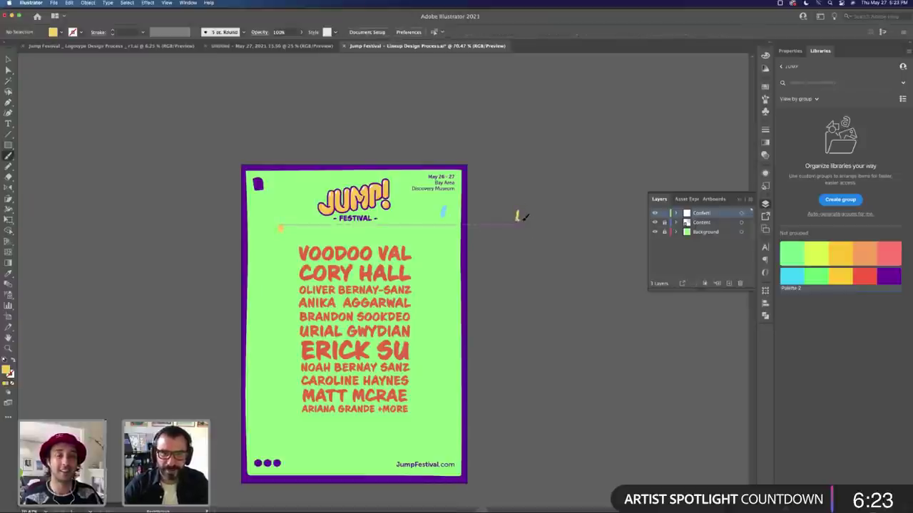
key(shift+x)
key(v)
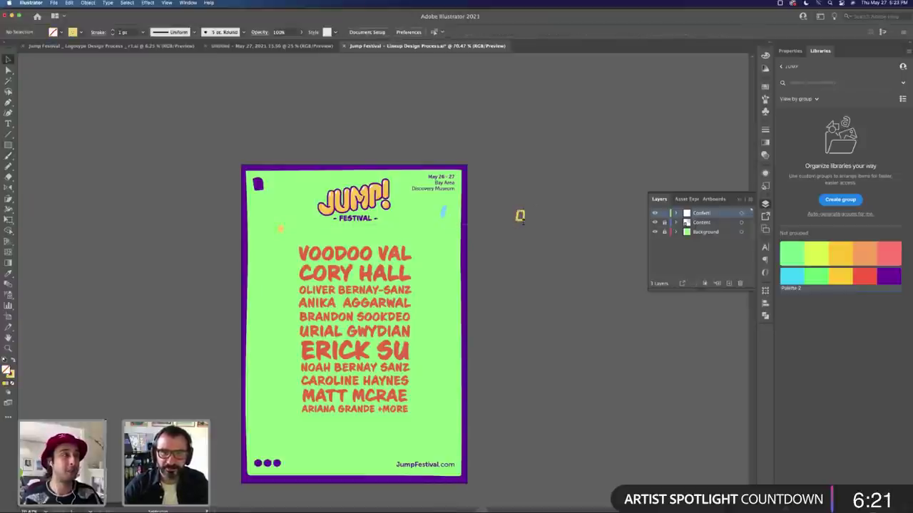
click(520, 216)
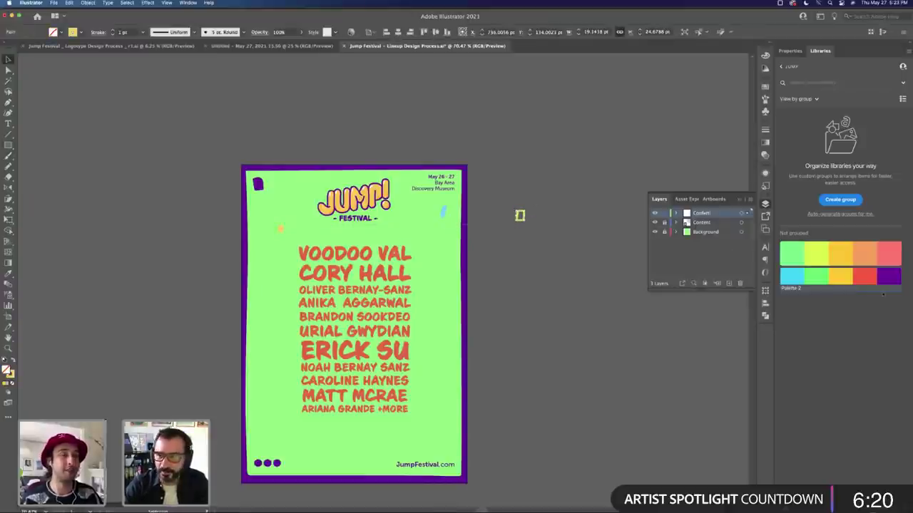
click(813, 279)
click(887, 277)
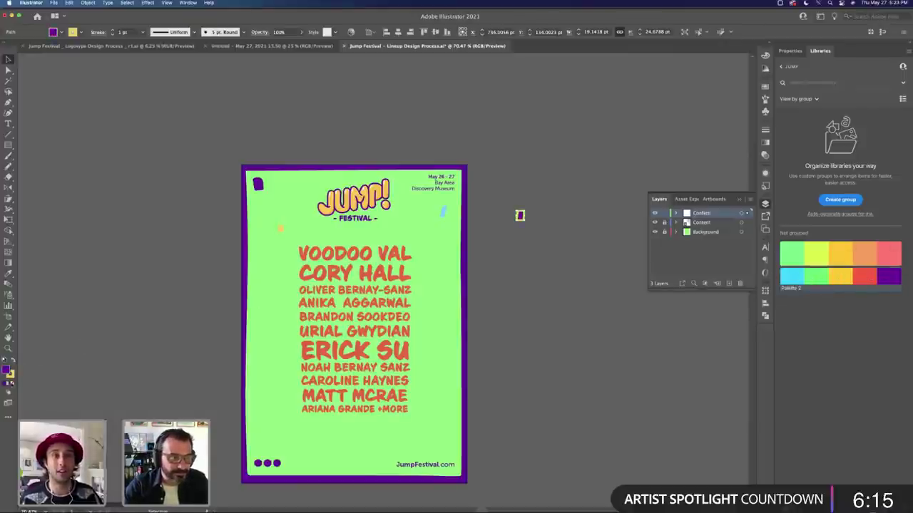
click(12, 384)
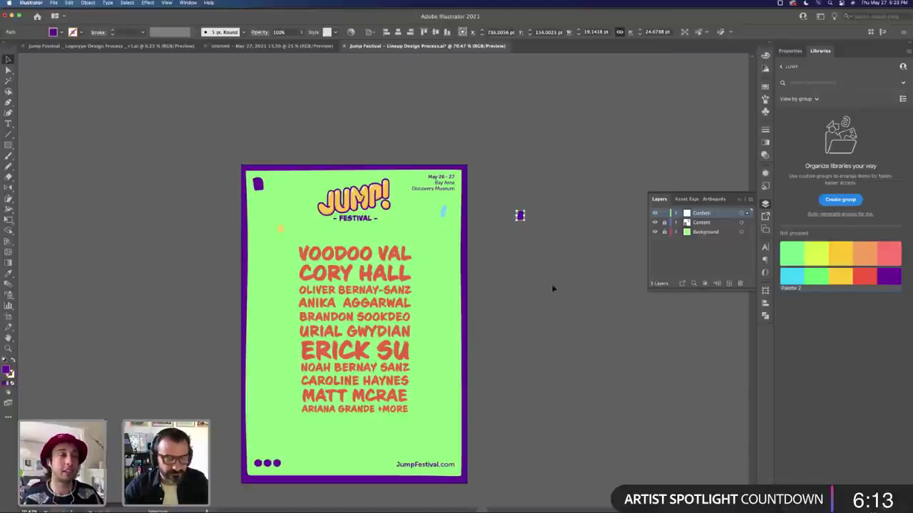
click(866, 277)
click(532, 230)
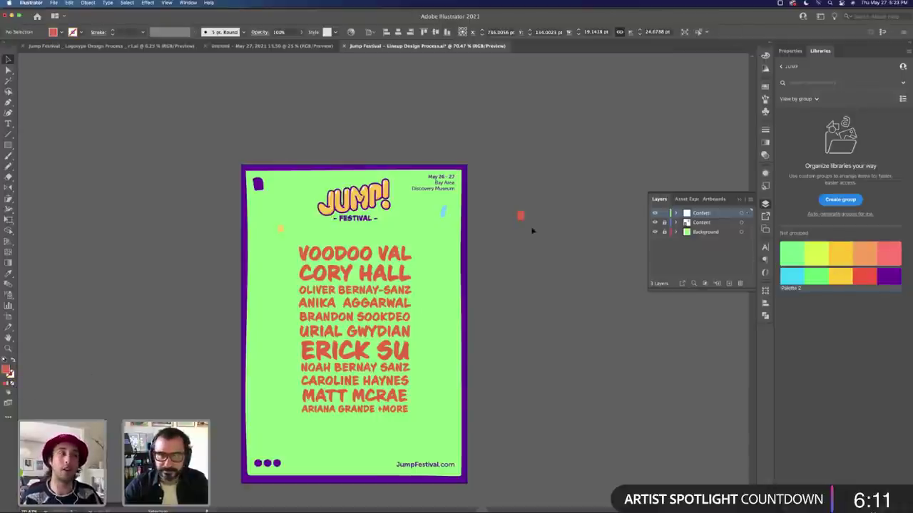
Step: Paint another small confetti stroke beside the poster and colour it yellow
key(super+v)
key(b)
mouse_move(509, 224)
mouse_down()
mouse_move(519, 224)
mouse_move(510, 242)
mouse_up()
key(v)
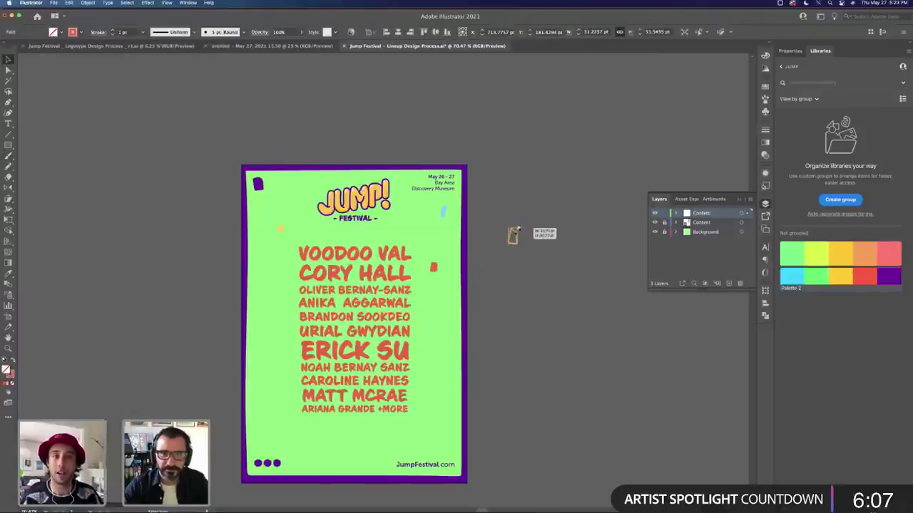
click(847, 275)
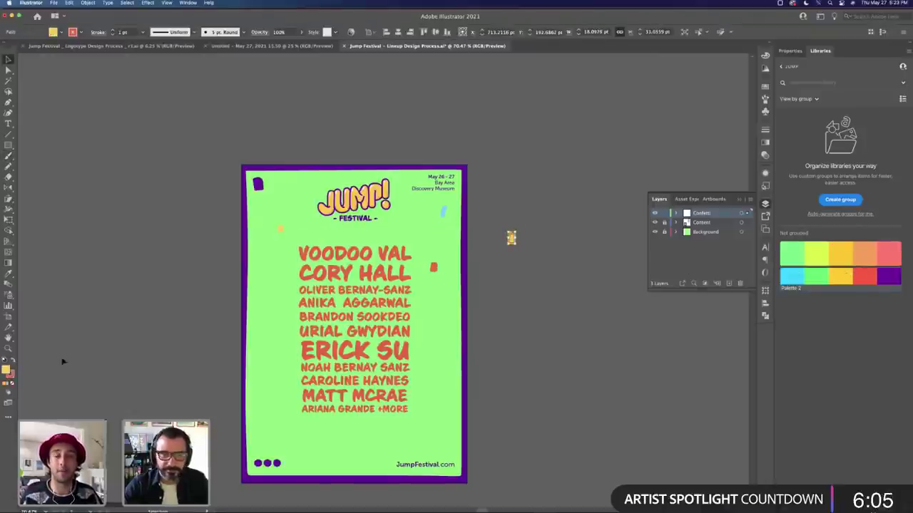
key(super+F9)
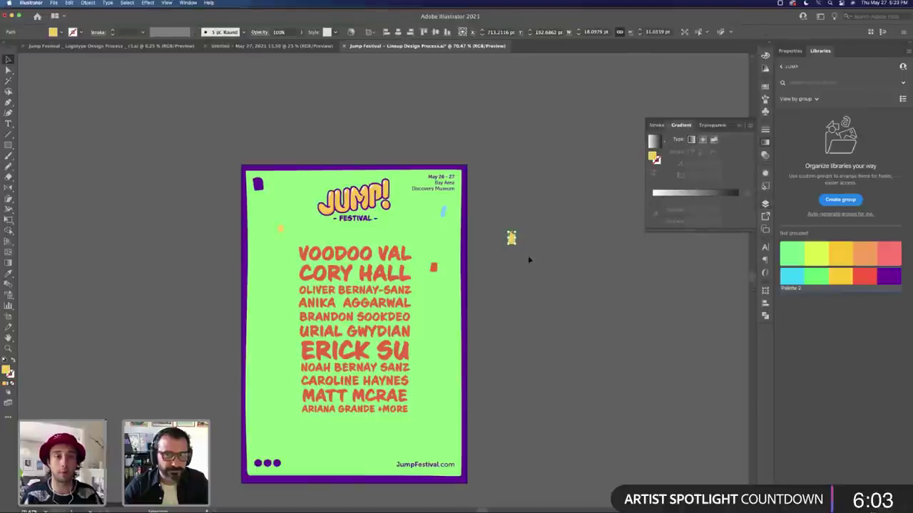
Step: Scatter yellow, light-blue and purple confetti copies around the logo and lineup
mouse_move(510, 237)
mouse_down()
mouse_move(256, 298)
mouse_move(267, 298)
mouse_up()
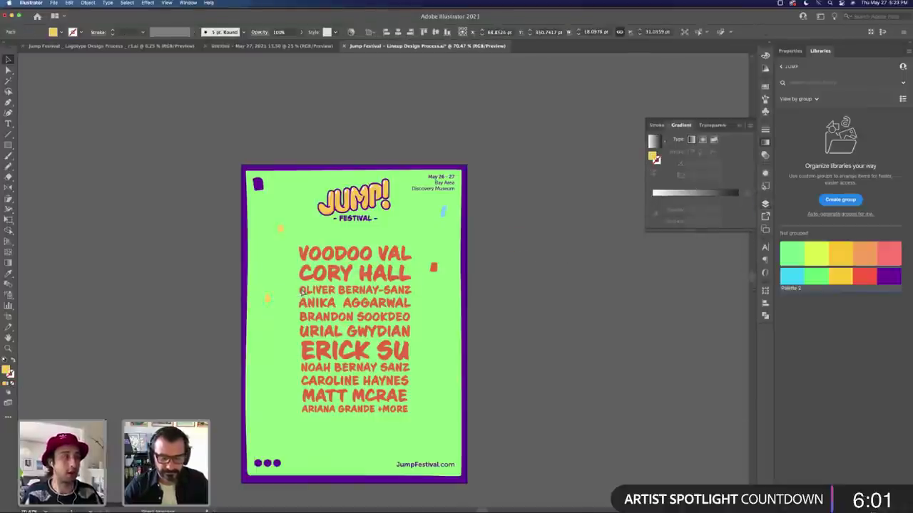
drag(283, 231, 447, 355)
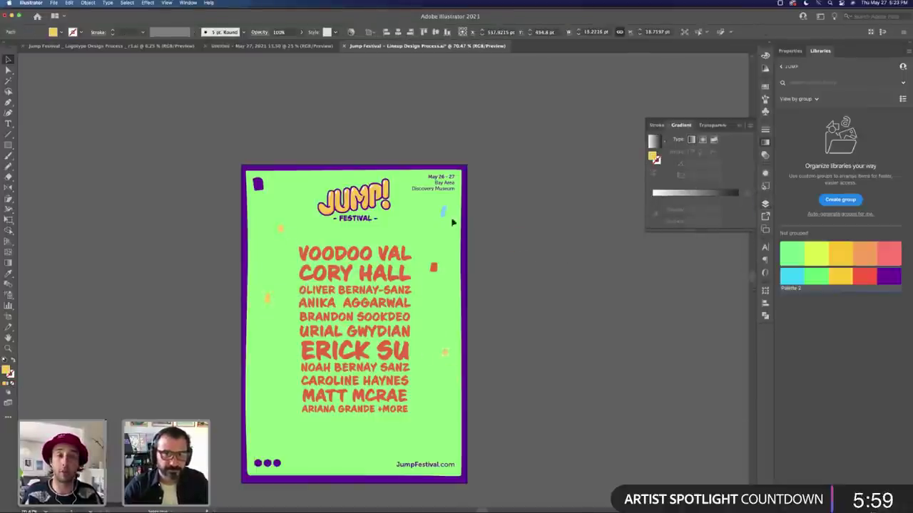
drag(445, 214, 389, 232)
drag(262, 191, 302, 199)
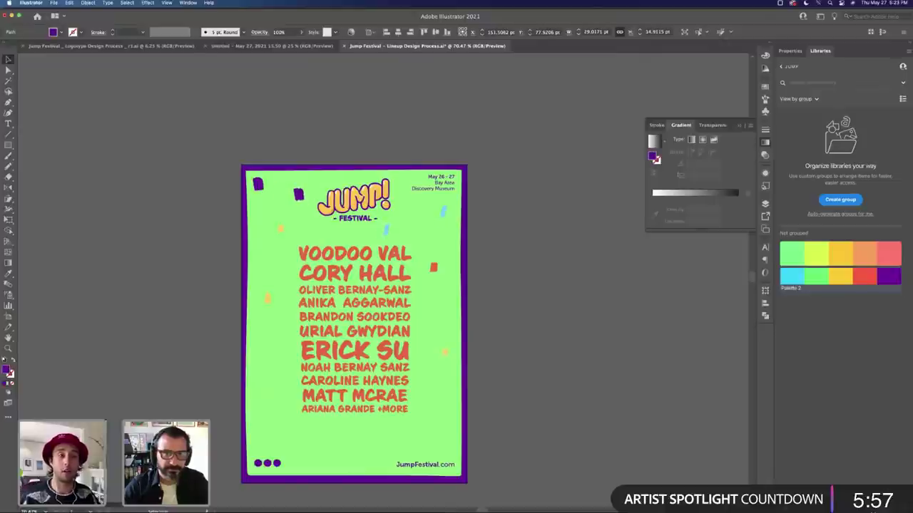
drag(448, 216, 286, 333)
mouse_move(280, 228)
mouse_down()
mouse_move(273, 240)
mouse_move(314, 264)
mouse_move(445, 403)
mouse_up()
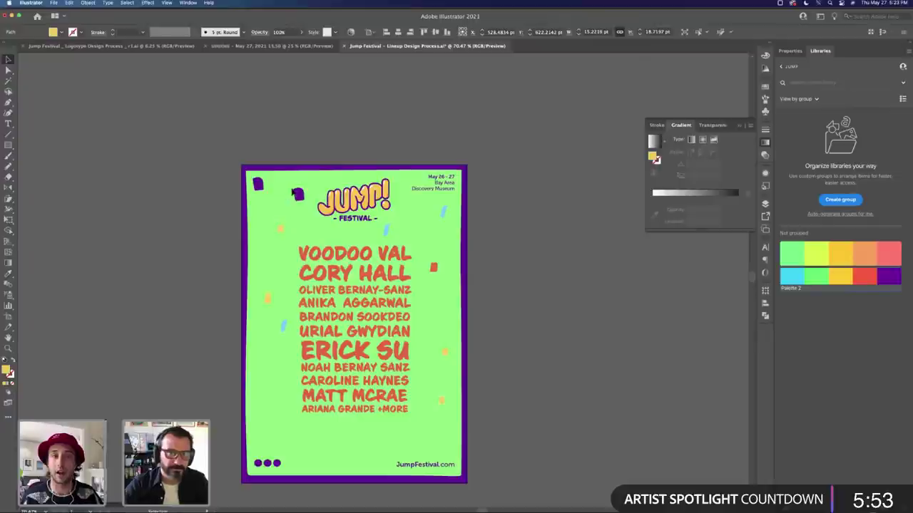
drag(298, 194, 292, 258)
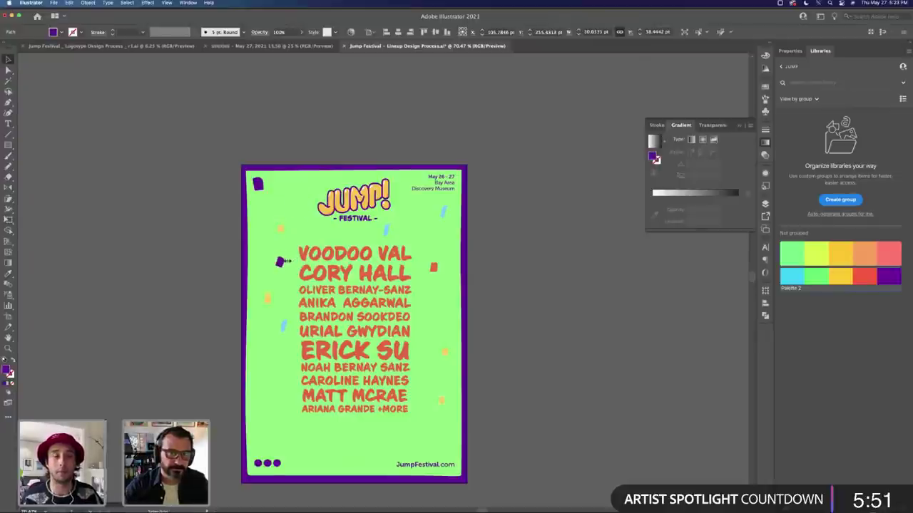
drag(258, 186, 280, 381)
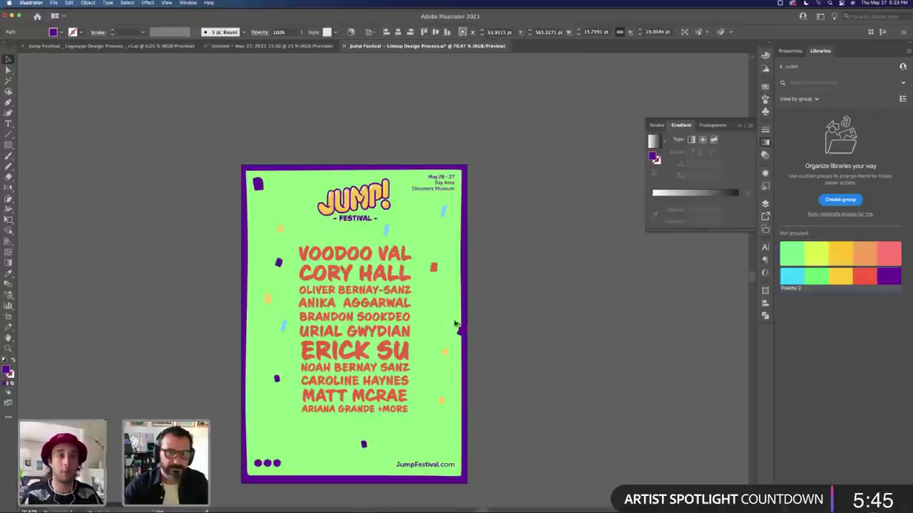
drag(455, 325, 444, 308)
Step: Recolour a copied confetti piece red with the Eyedropper, then place red and light-blue copies
click(258, 184)
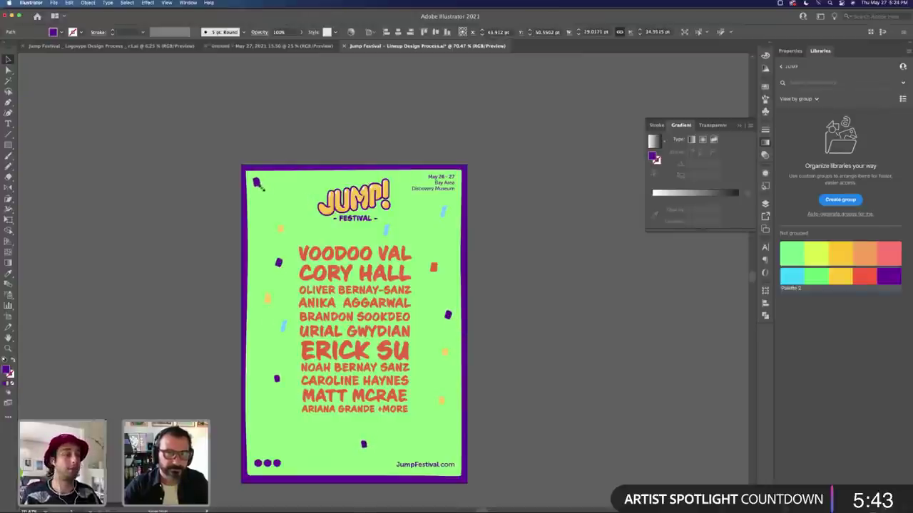
drag(441, 213, 283, 198)
key(i)
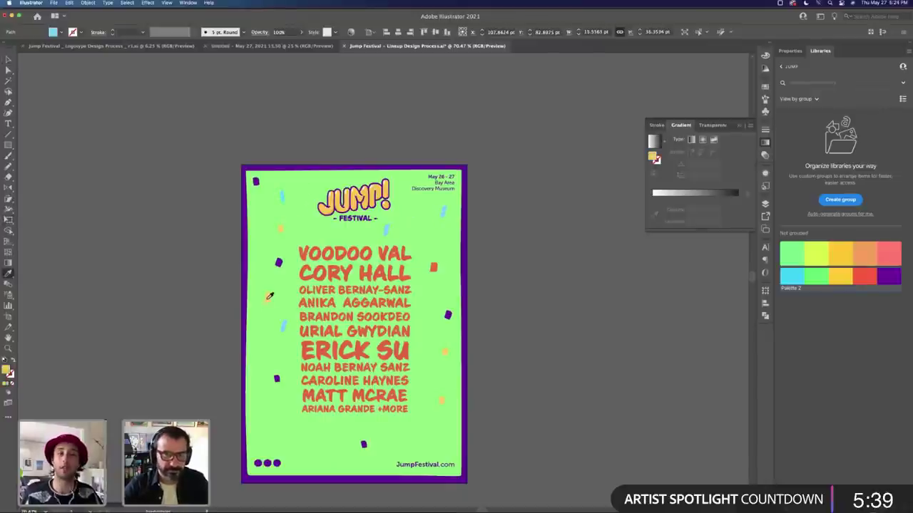
click(433, 268)
key(v)
key(super+shift+a)
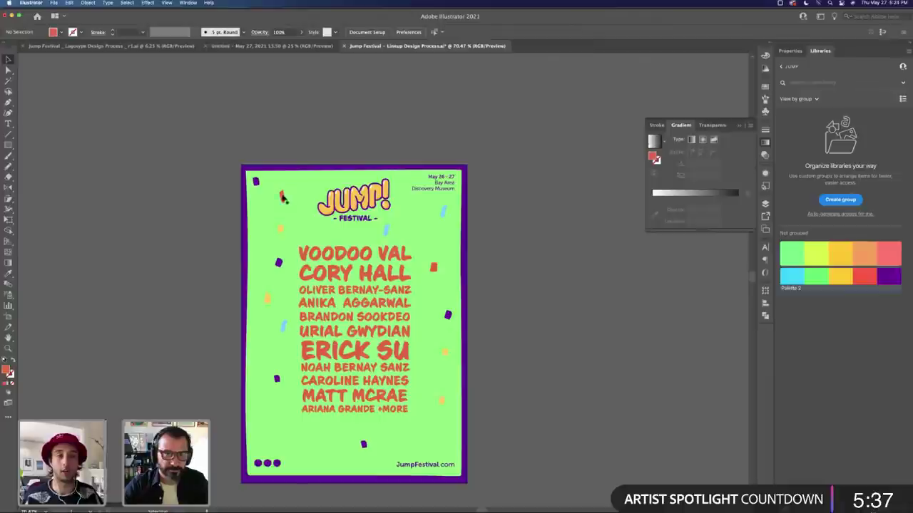
drag(283, 198, 425, 372)
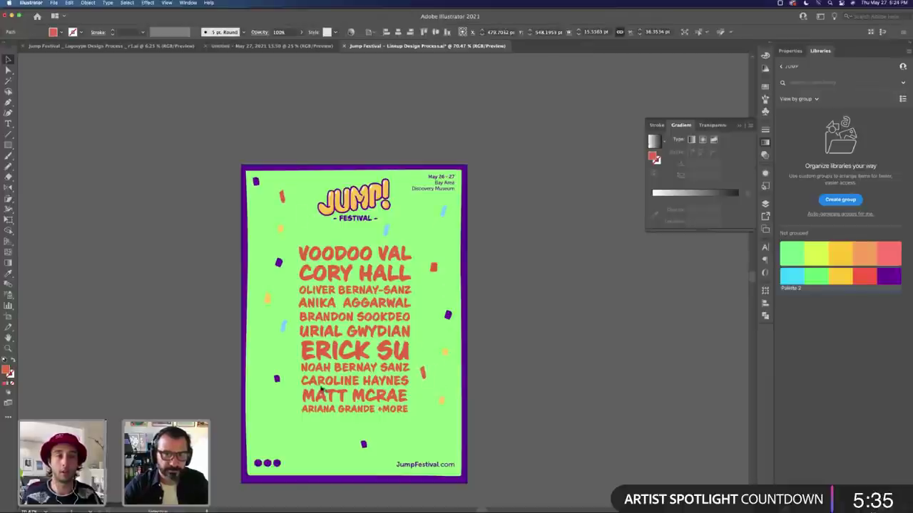
drag(283, 326, 278, 418)
Step: Turn two copied confetti pieces yellow by sampling the yellow colour
key(i)
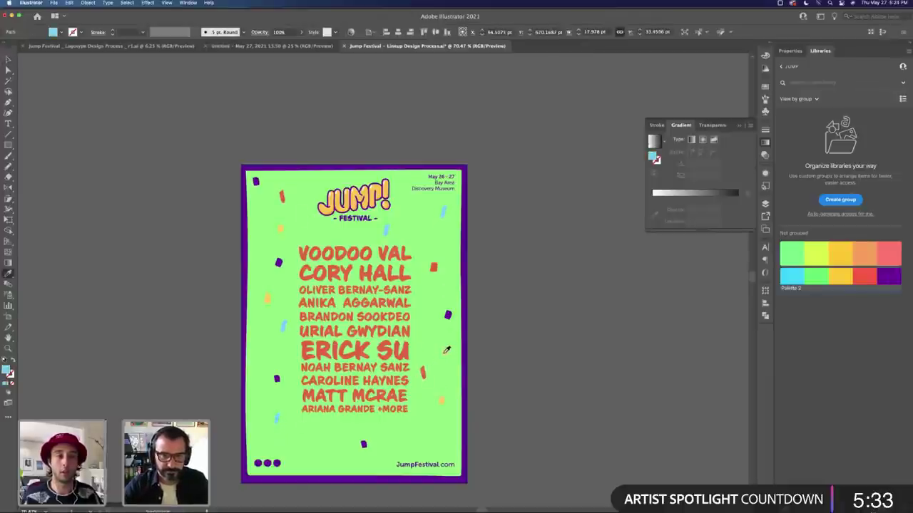
click(445, 350)
key(v)
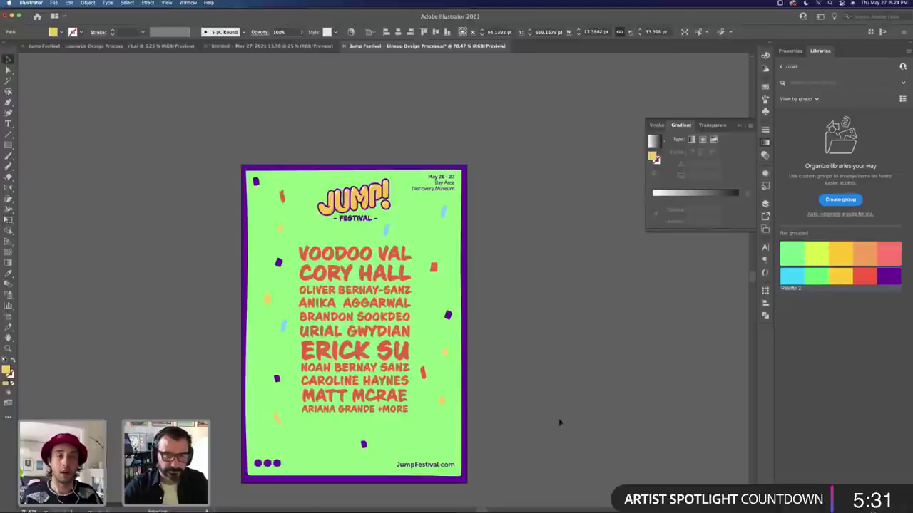
click(559, 423)
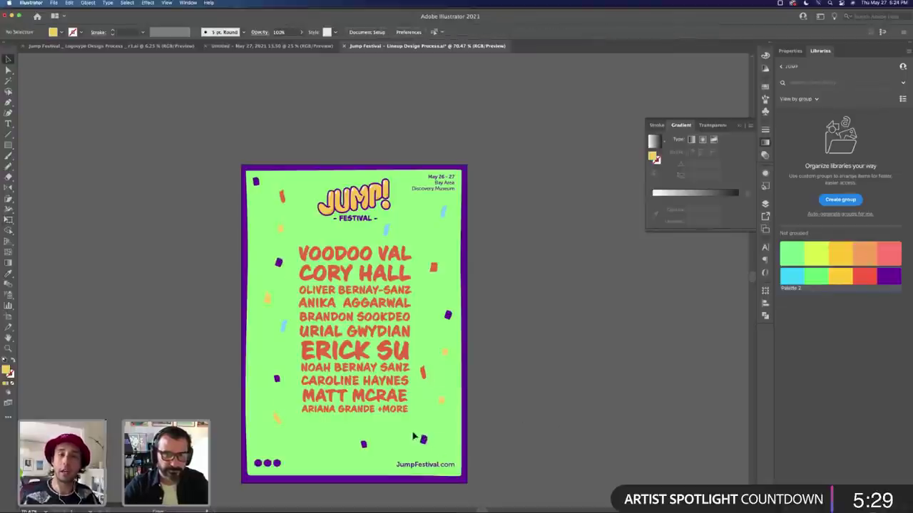
mouse_move(370, 445)
mouse_down()
mouse_move(418, 437)
mouse_move(354, 446)
mouse_up()
key(i)
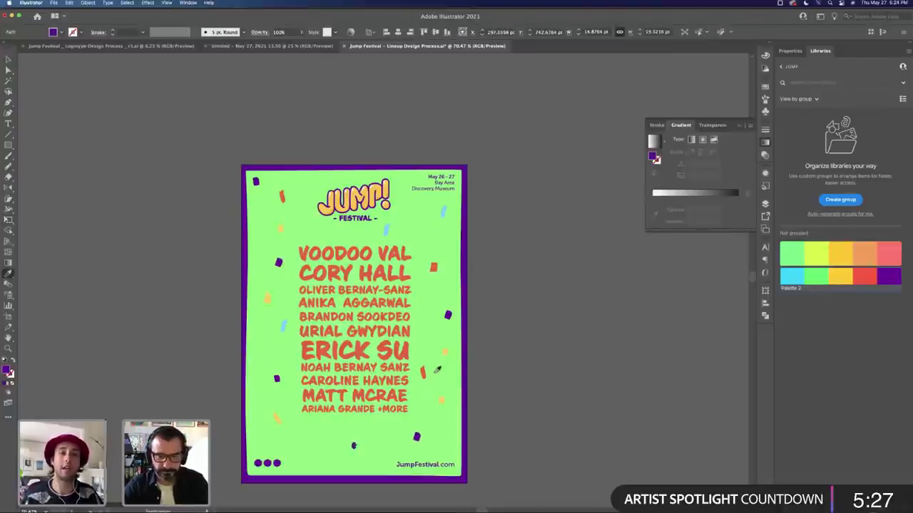
click(445, 352)
key(v)
click(497, 358)
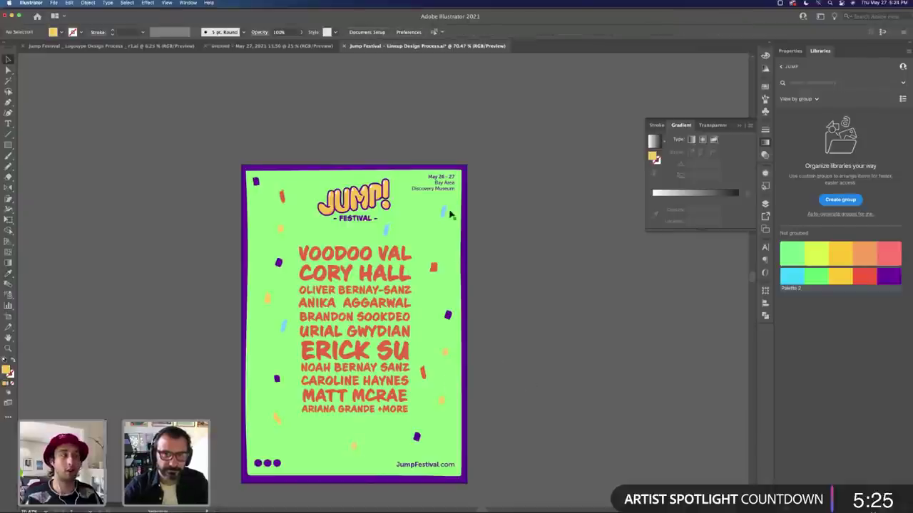
Step: Place another red confetti copy near the bottom and recolour the selected piece yellow
click(319, 434)
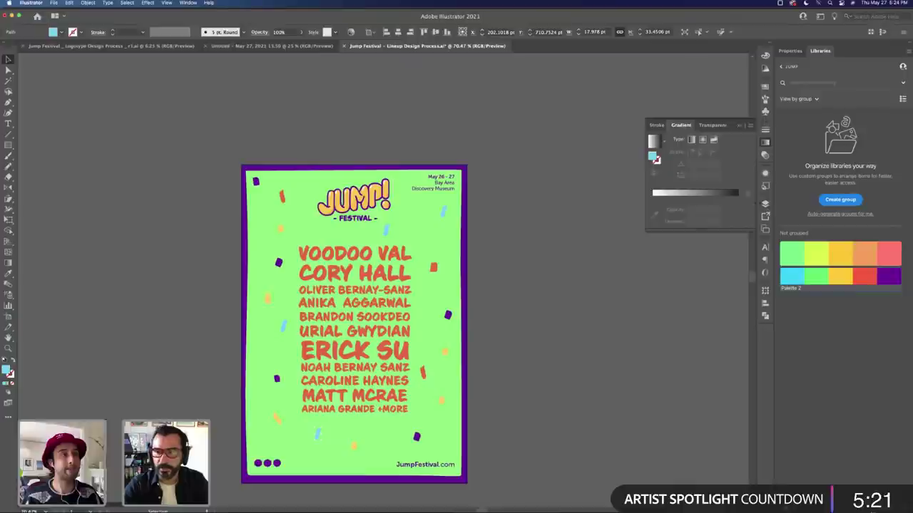
click(435, 268)
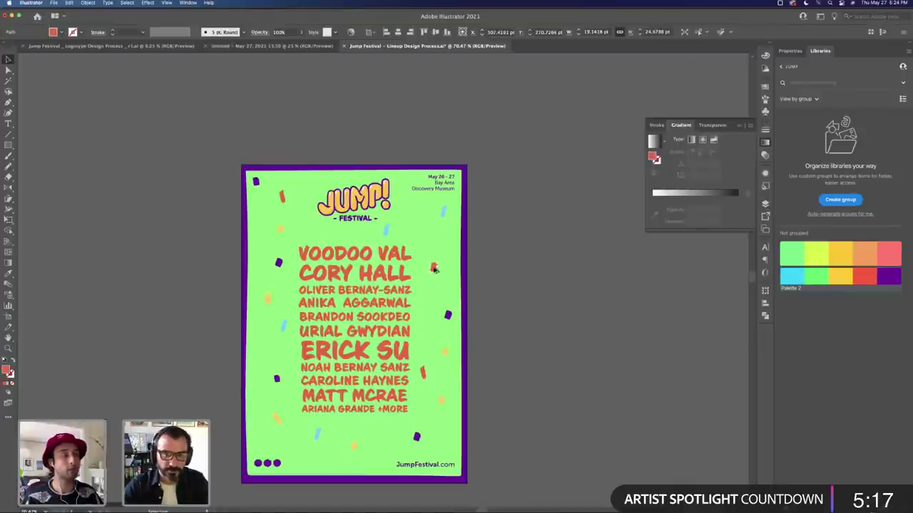
drag(435, 268, 294, 444)
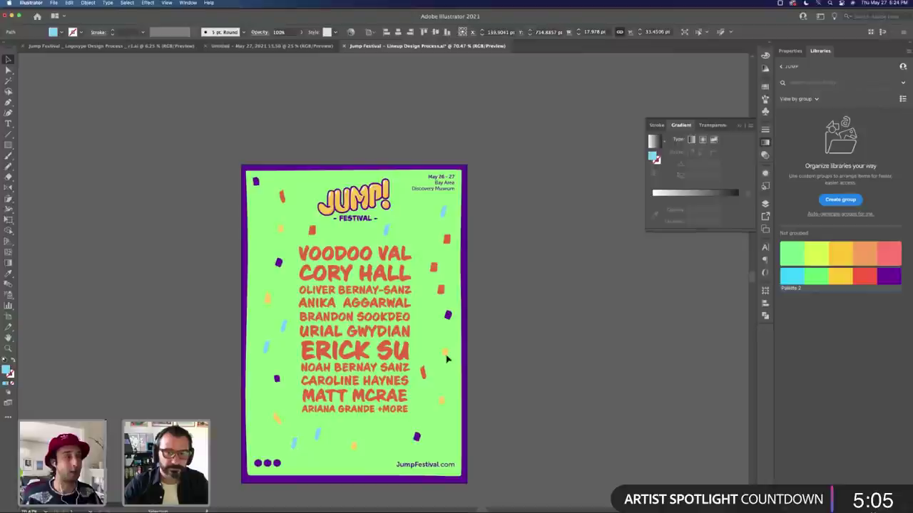
key(e)
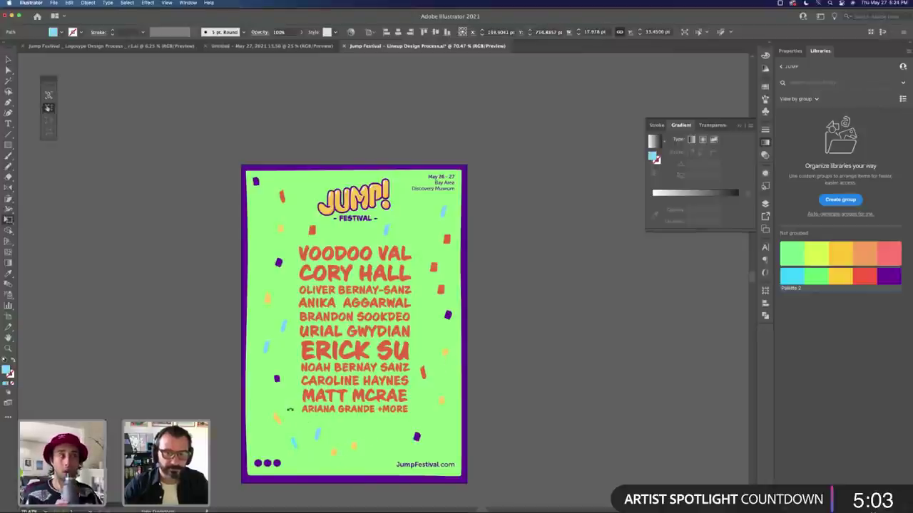
key(i)
click(267, 298)
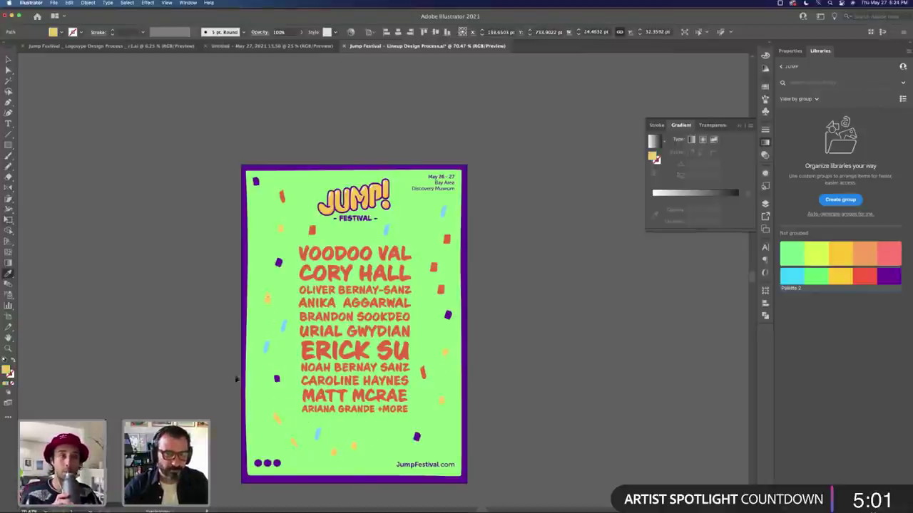
key(v)
Step: Recolour a yellow and an orange confetti piece purple, sampling purple confetti and the border
click(280, 422)
key(e)
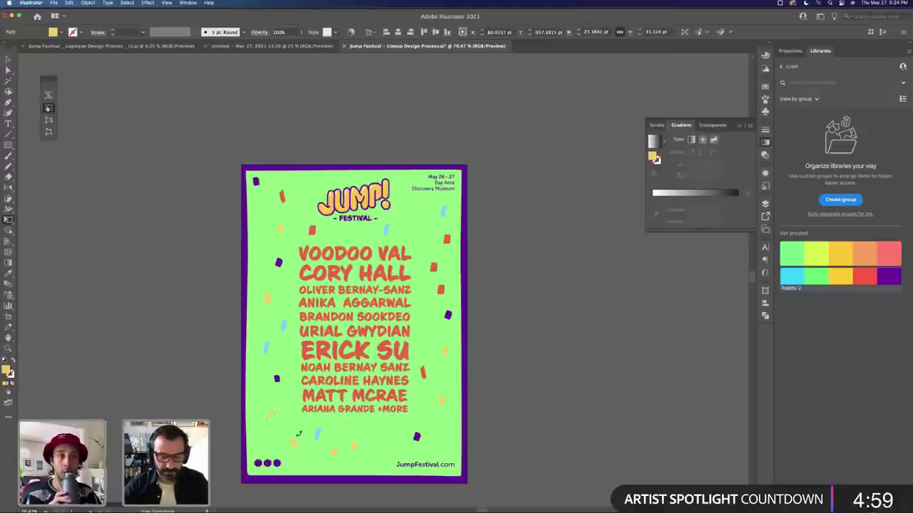
key(i)
click(278, 377)
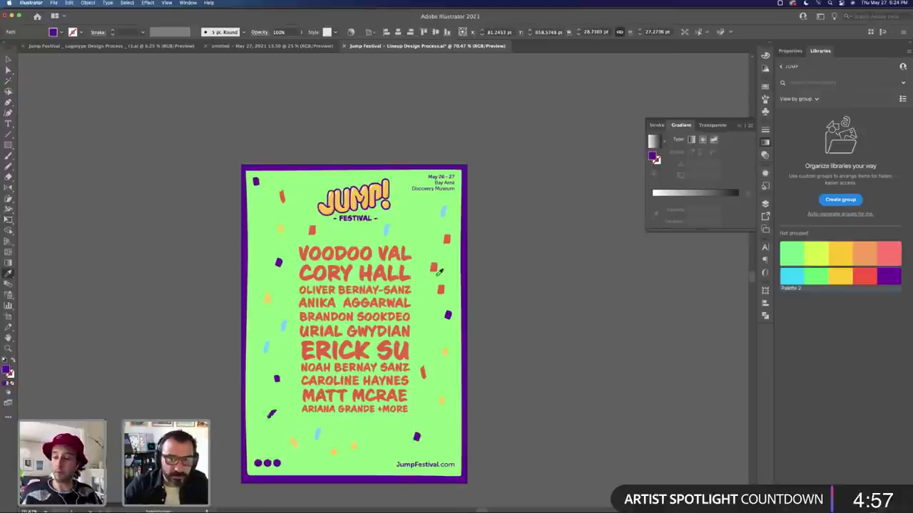
key(v)
click(435, 269)
key(i)
click(465, 279)
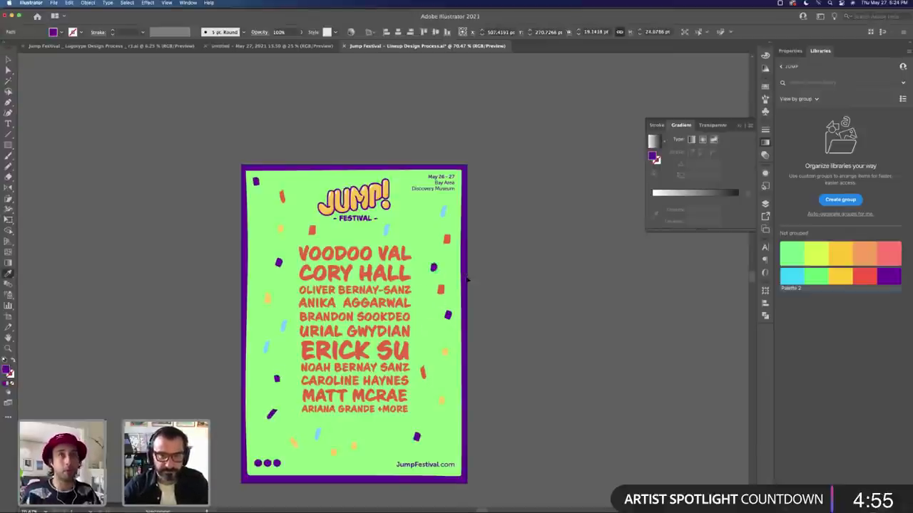
key(super+shift+a)
Step: Turn the light-blue confetti piece near the top orange
key(super+minus)
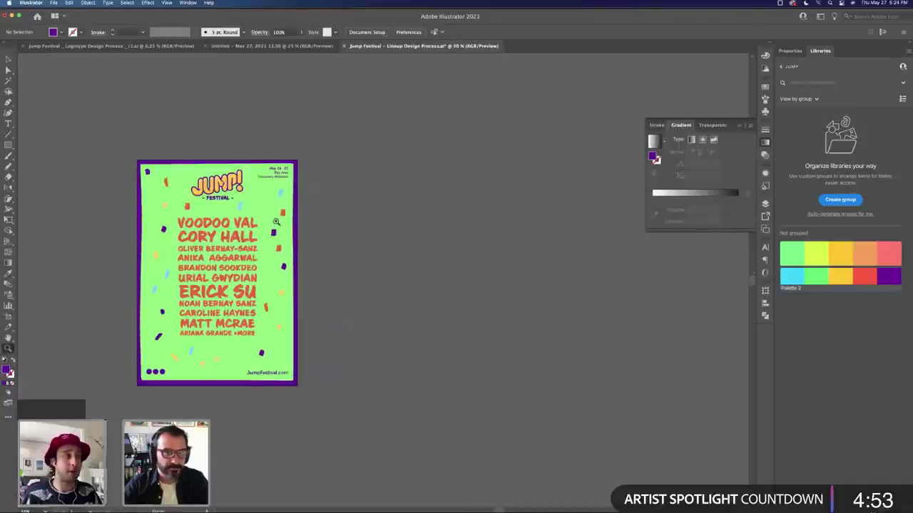
key(a)
click(279, 194)
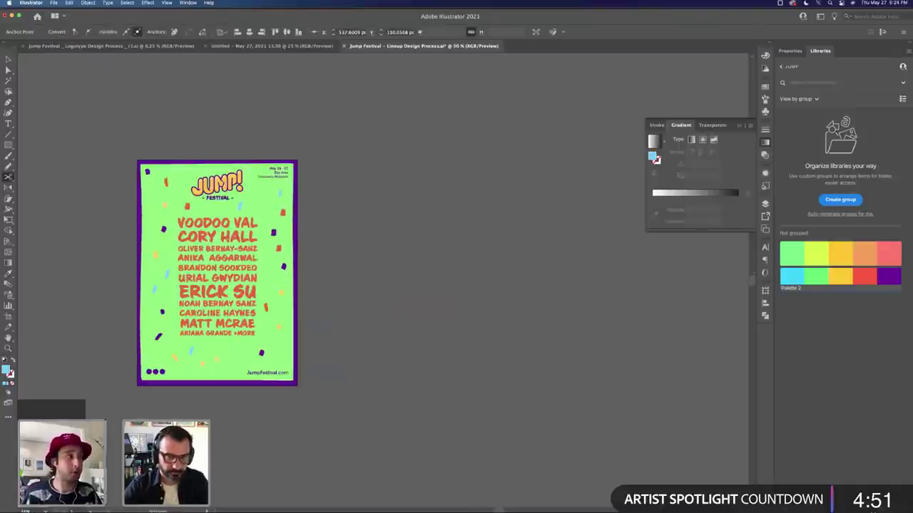
key(super+j)
key(Return)
key(v)
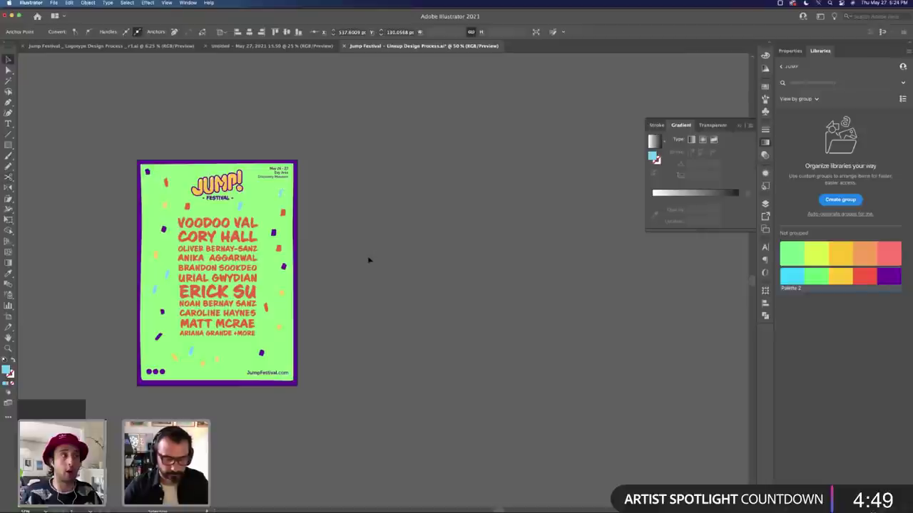
click(371, 240)
click(280, 195)
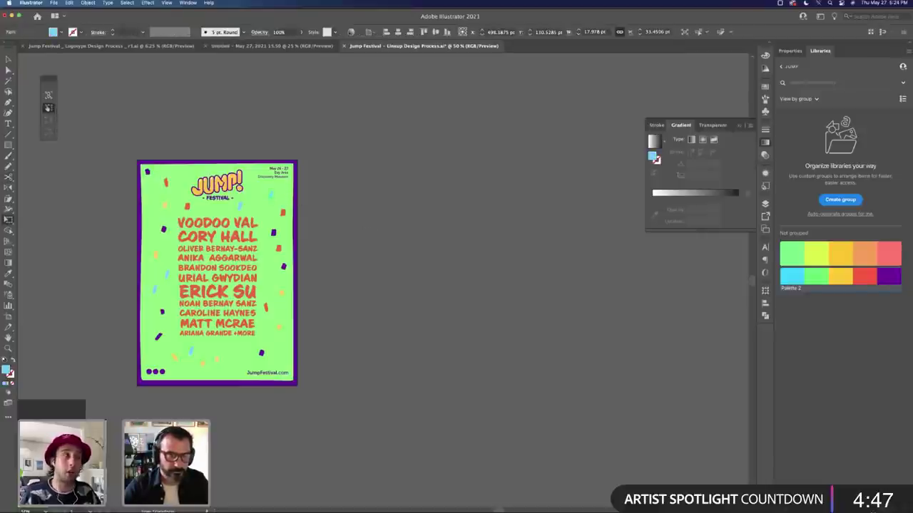
click(283, 212)
key(v)
key(super+shift+a)
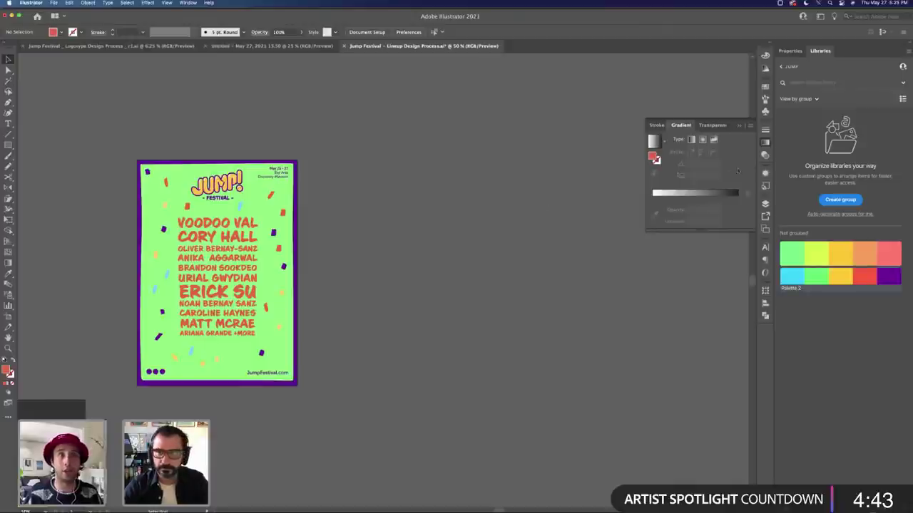
Step: Colour the top-right date text purple by matching it to the JumpFestival.com text
click(765, 203)
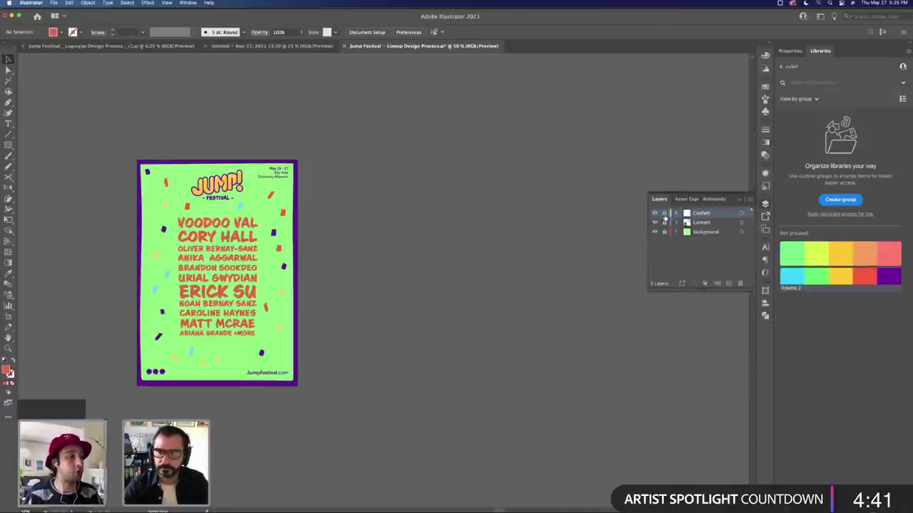
click(289, 175)
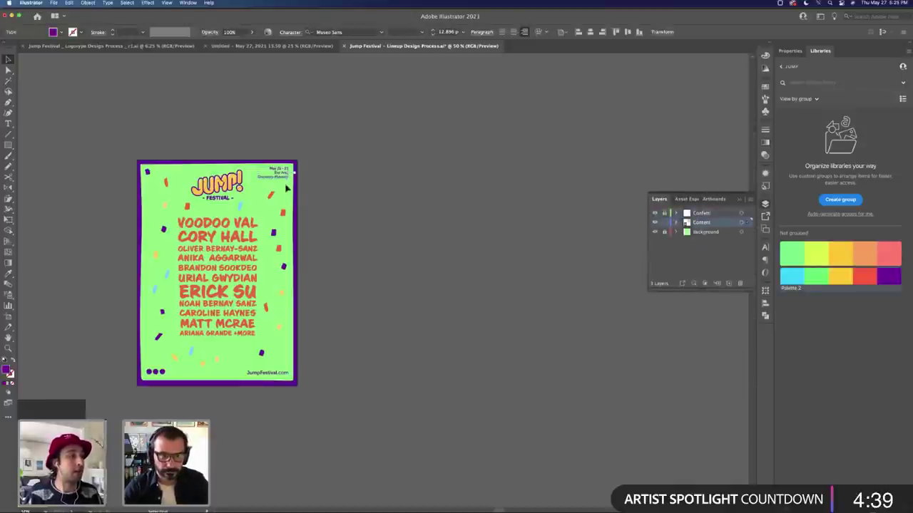
key(i)
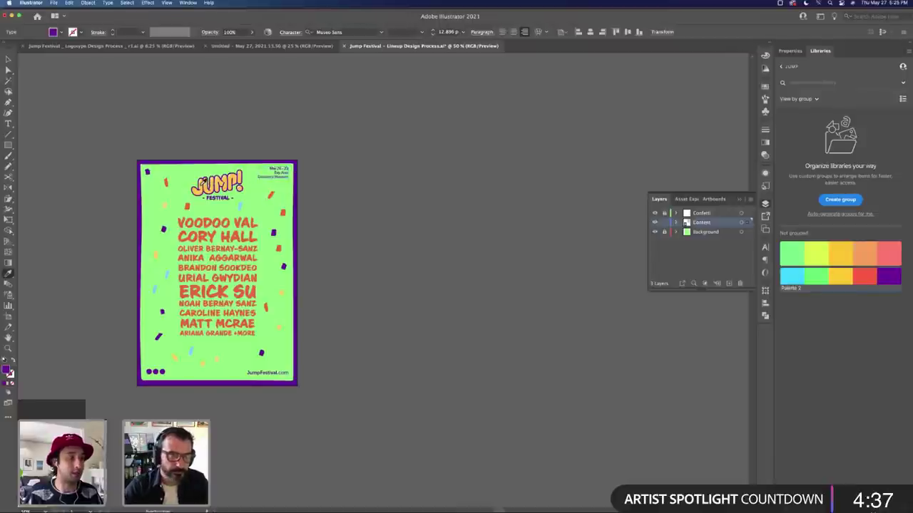
click(204, 183)
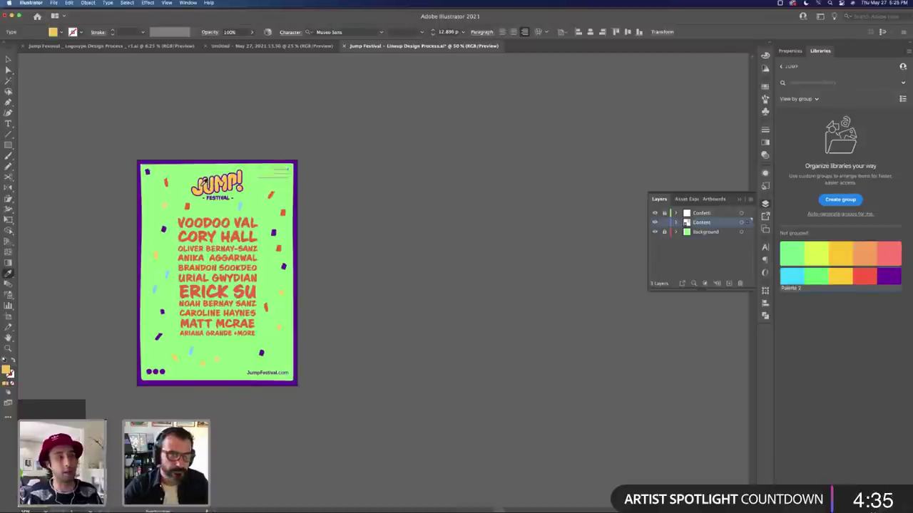
key(v)
click(332, 201)
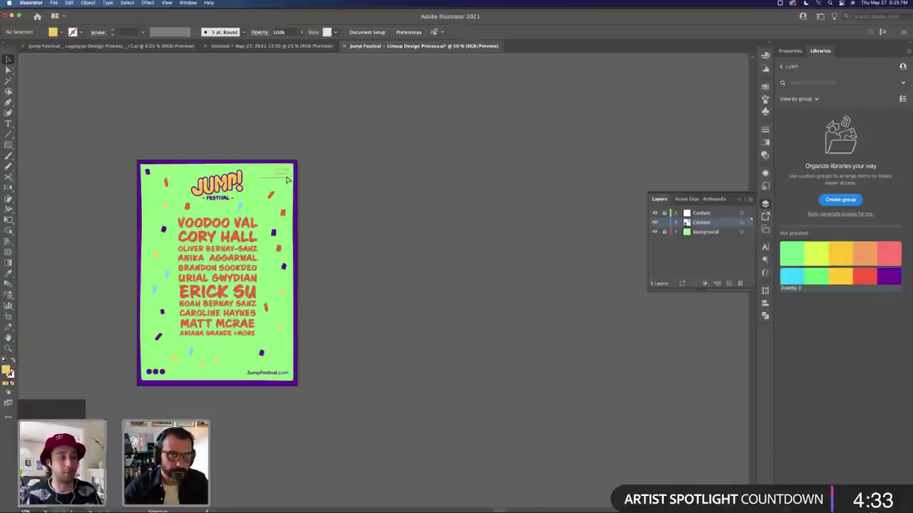
click(285, 178)
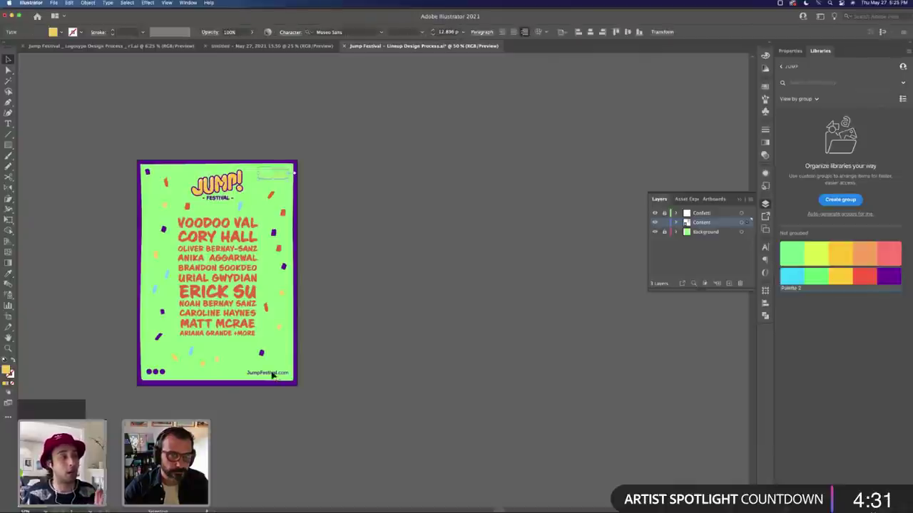
click(272, 376)
click(349, 233)
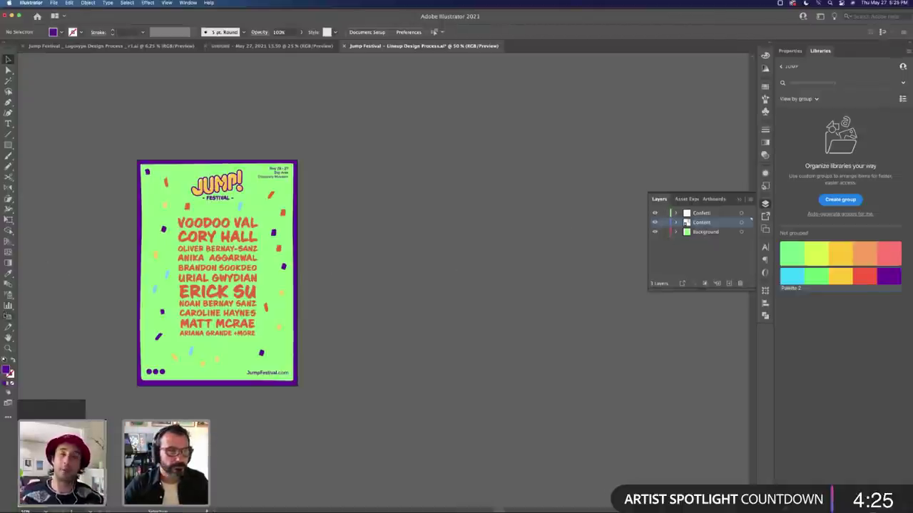
key(shift+o)
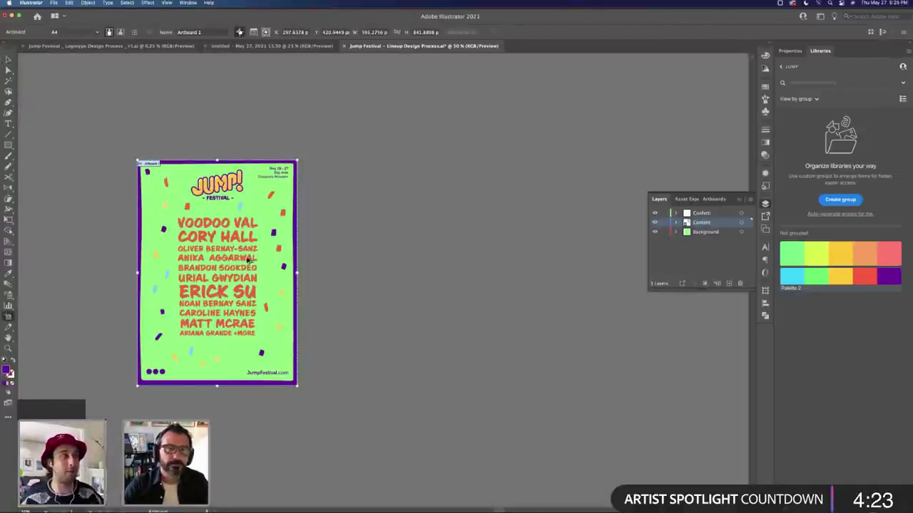
Step: Duplicate the poster to the right and give the copy a red-orange border
drag(240, 259, 430, 260)
key(v)
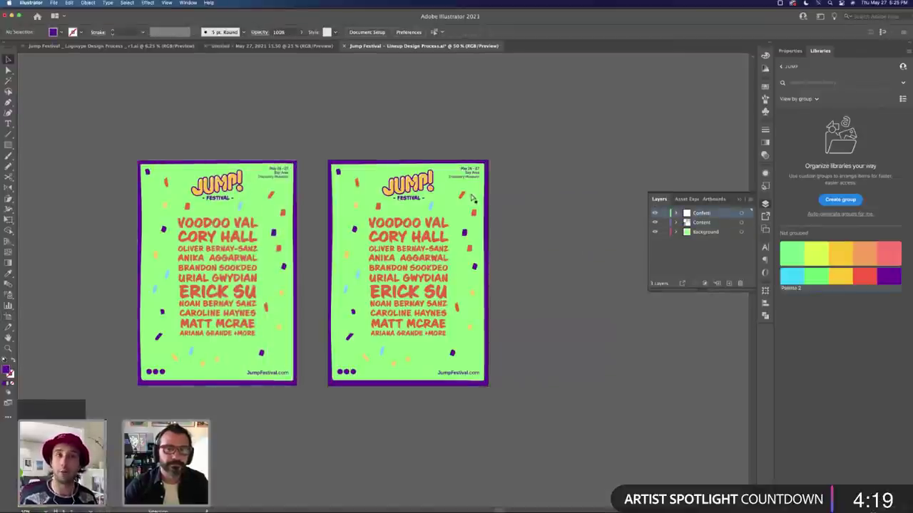
click(448, 164)
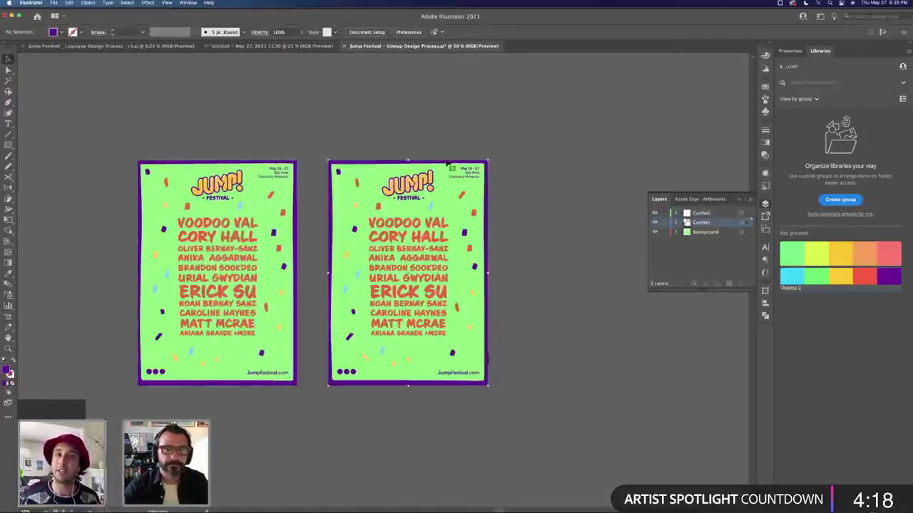
click(871, 280)
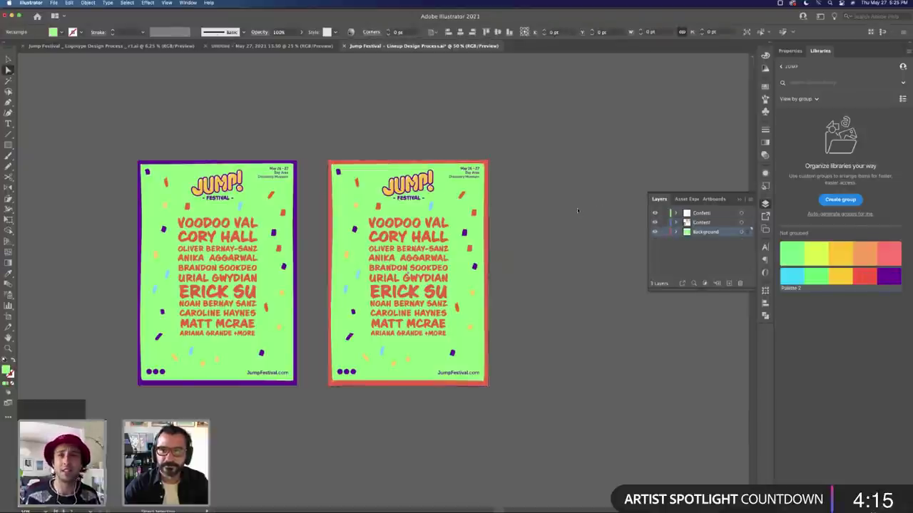
click(836, 276)
click(563, 255)
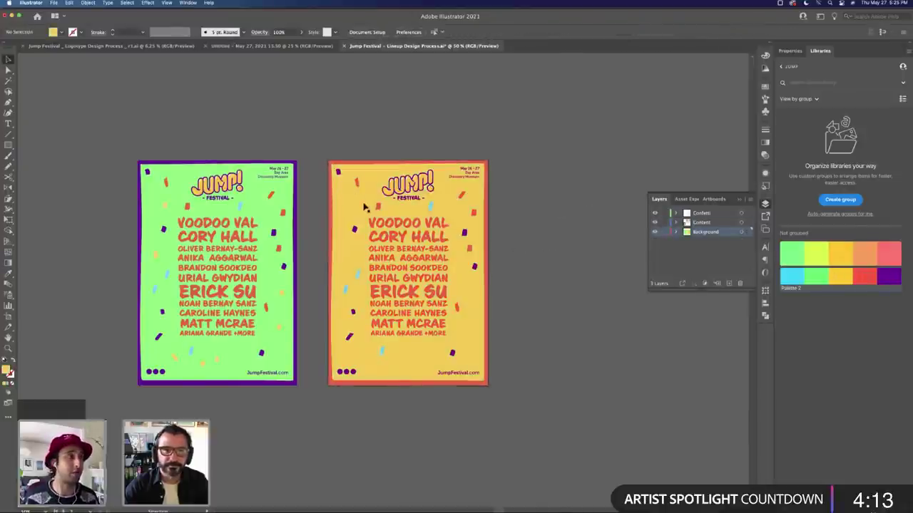
Step: Make the copy's lineup text green and its background light blue
click(410, 227)
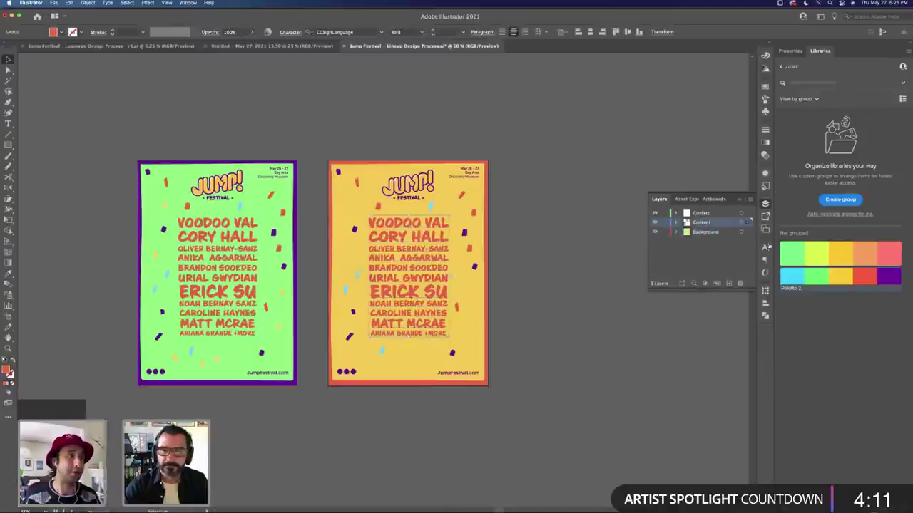
click(798, 275)
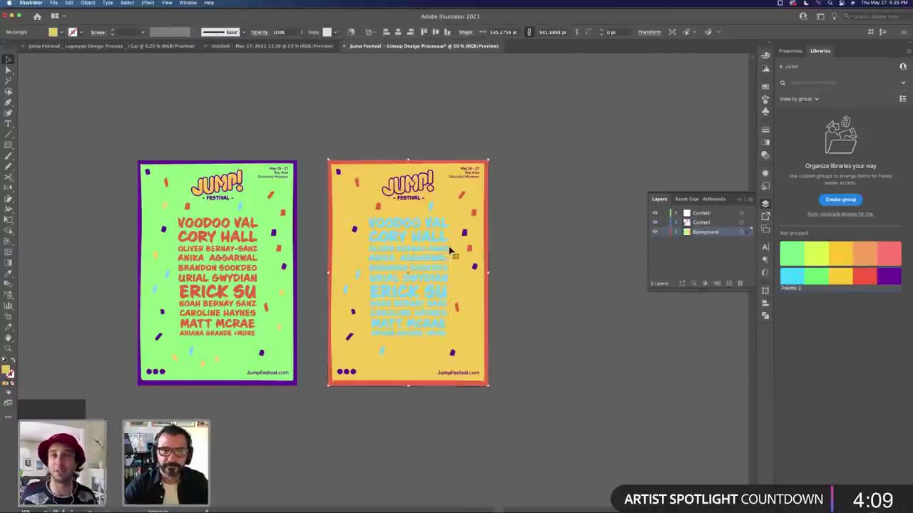
click(828, 275)
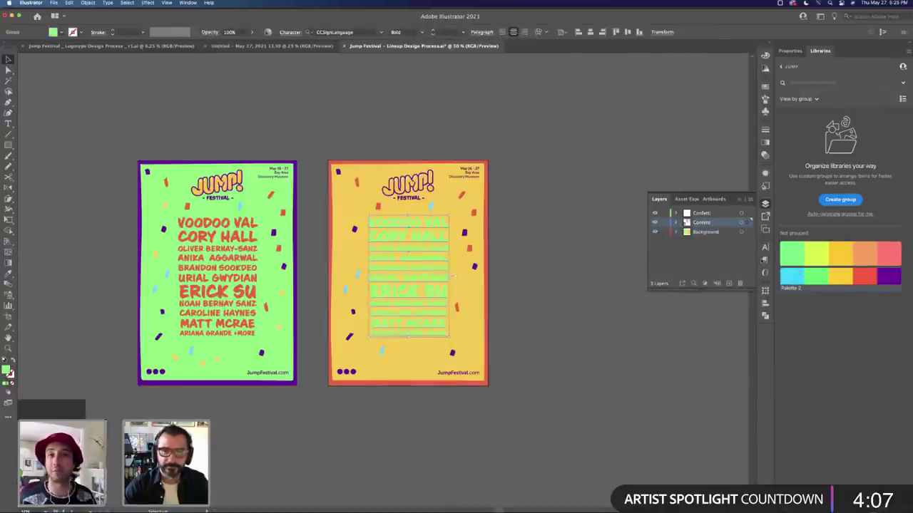
click(439, 211)
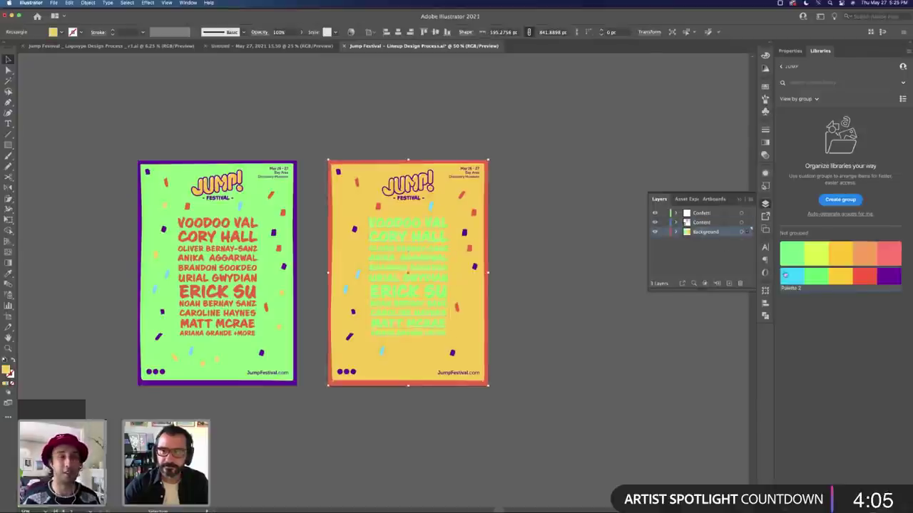
click(785, 275)
click(495, 186)
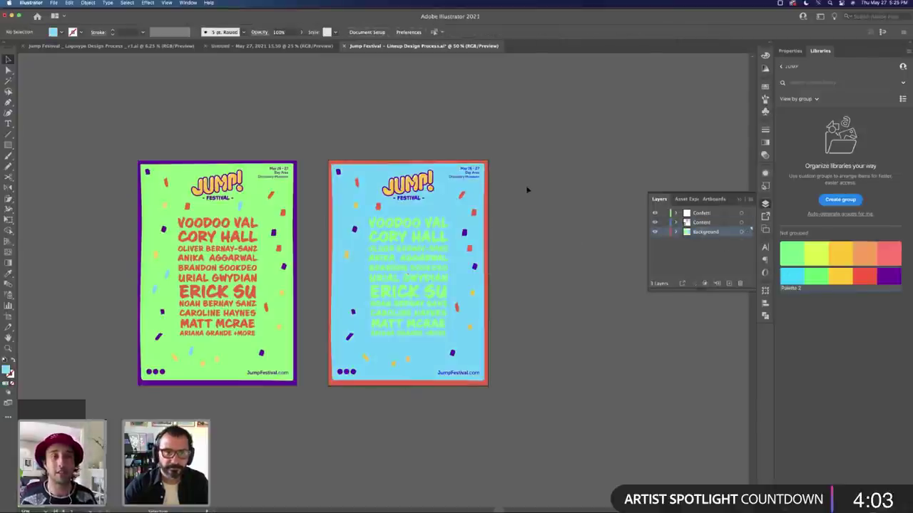
scroll(571, 220, right, 5)
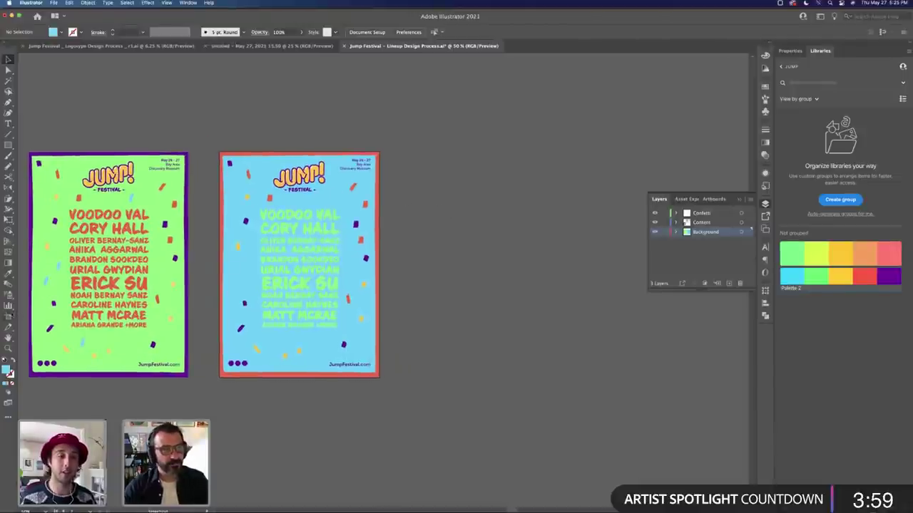
Step: Duplicate the light-blue poster's artboard to its right
click(303, 282)
shift+click(278, 279)
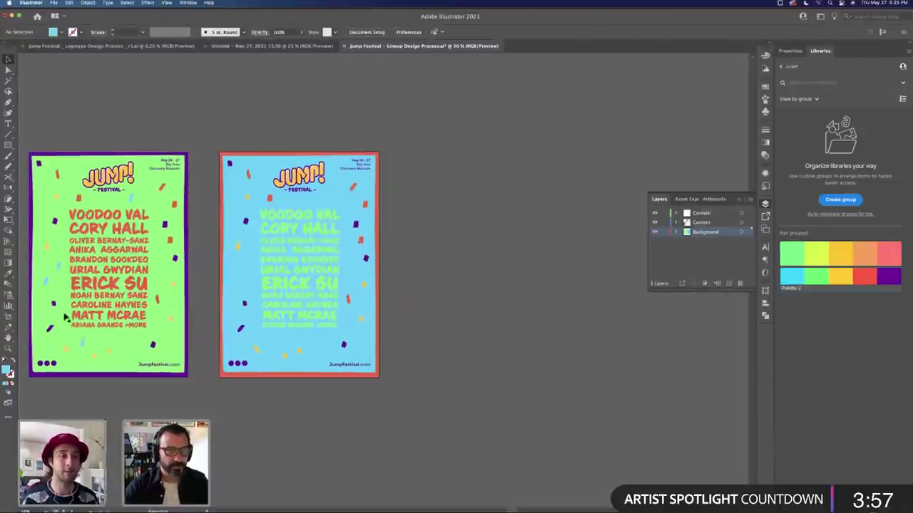
key(shift+o)
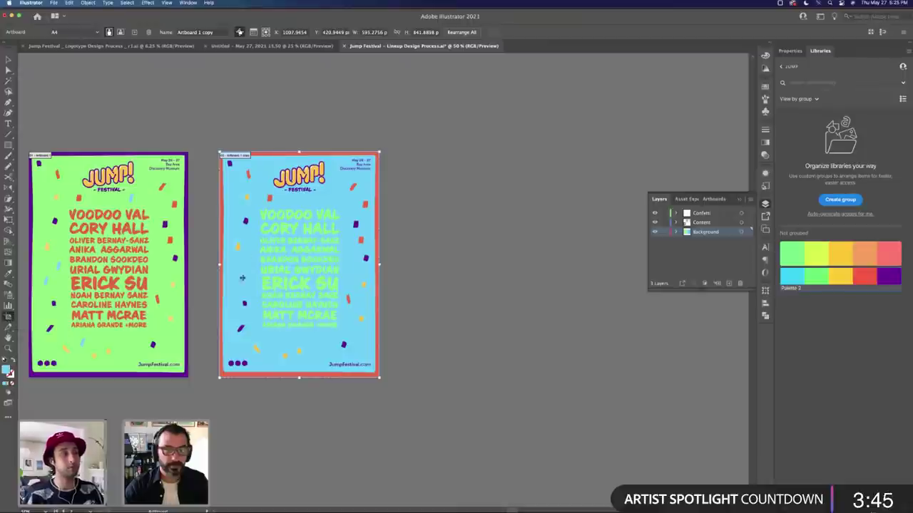
click(184, 215)
click(285, 227)
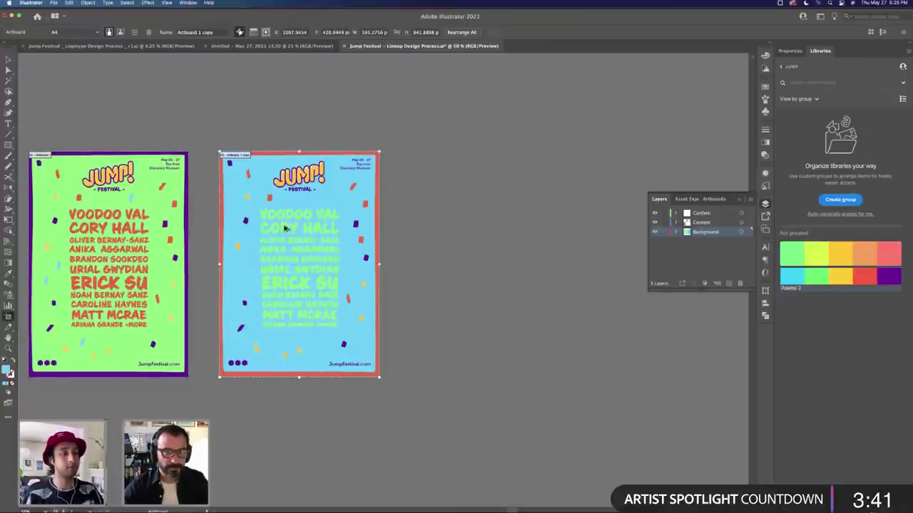
drag(283, 227, 483, 226)
key(v)
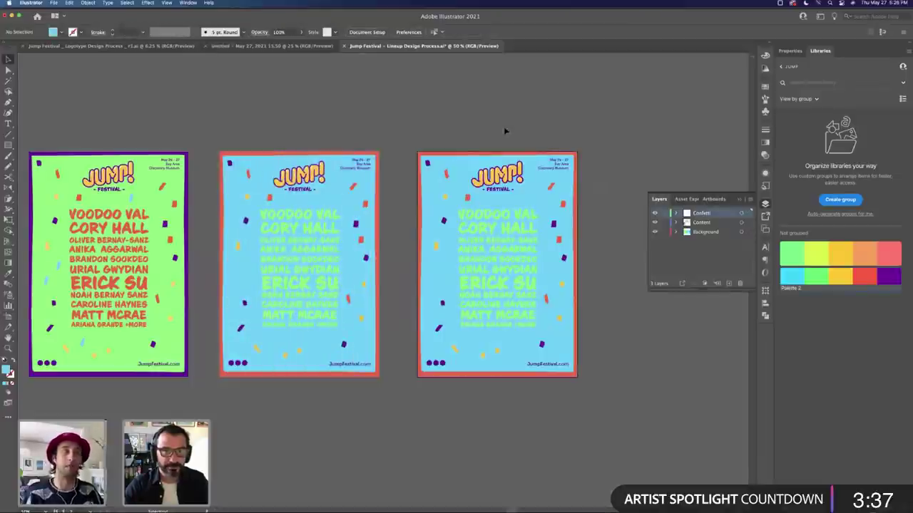
Step: Give the third poster a green border and a red background
click(465, 157)
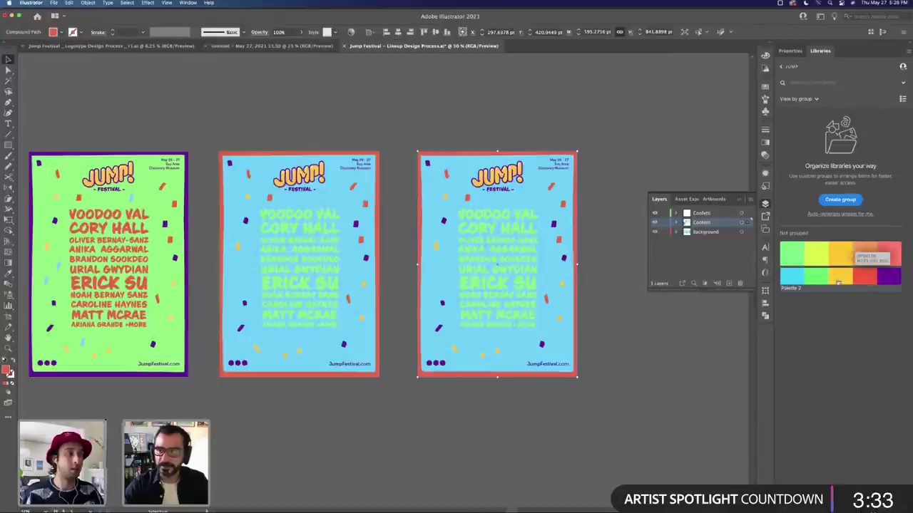
click(804, 273)
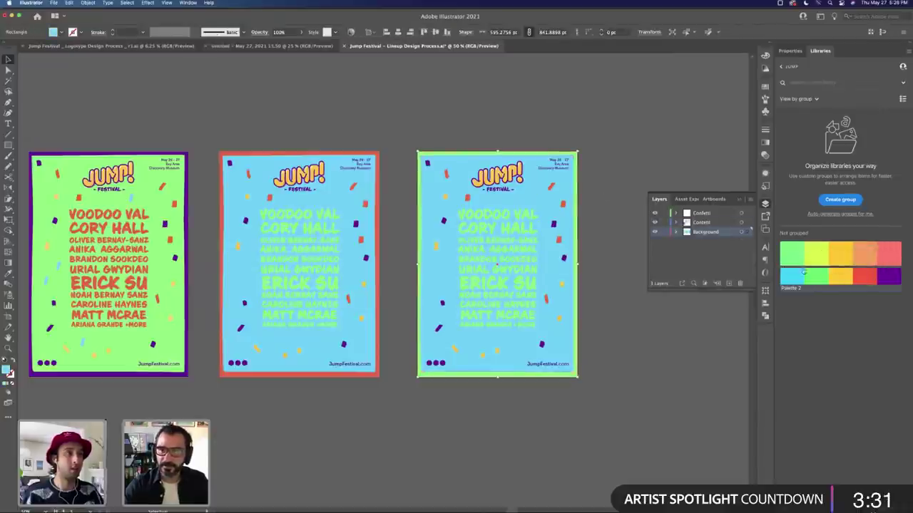
click(863, 276)
click(746, 222)
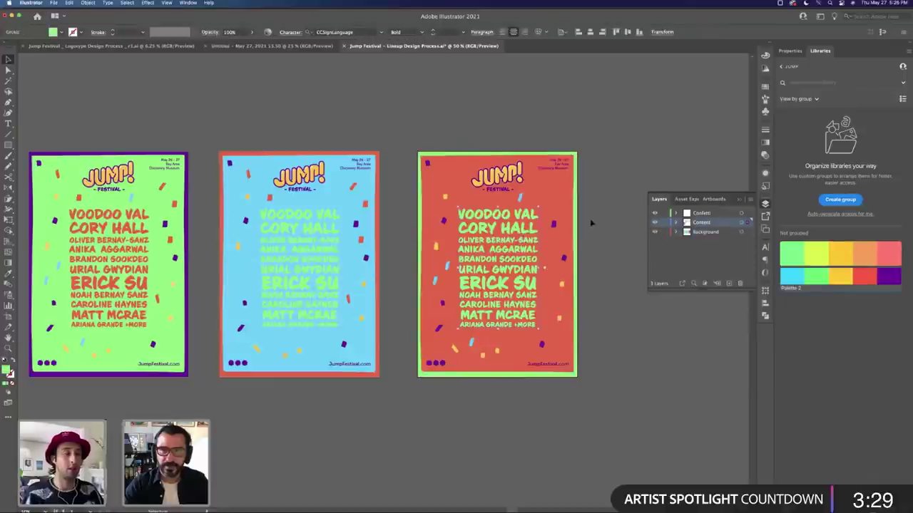
click(592, 223)
scroll(214, 271, right, 5)
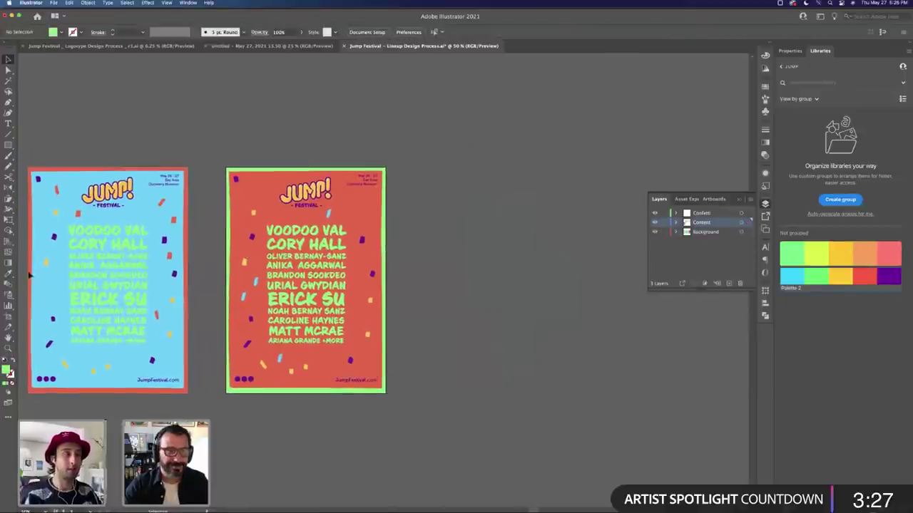
Step: Duplicate the red poster to its right and make the new copy's background yellow
key(shift+o)
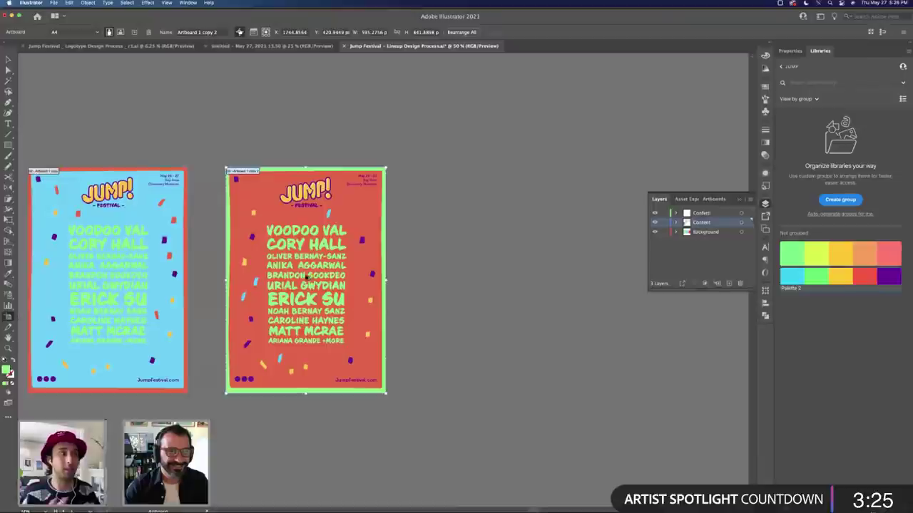
drag(306, 278, 504, 278)
key(v)
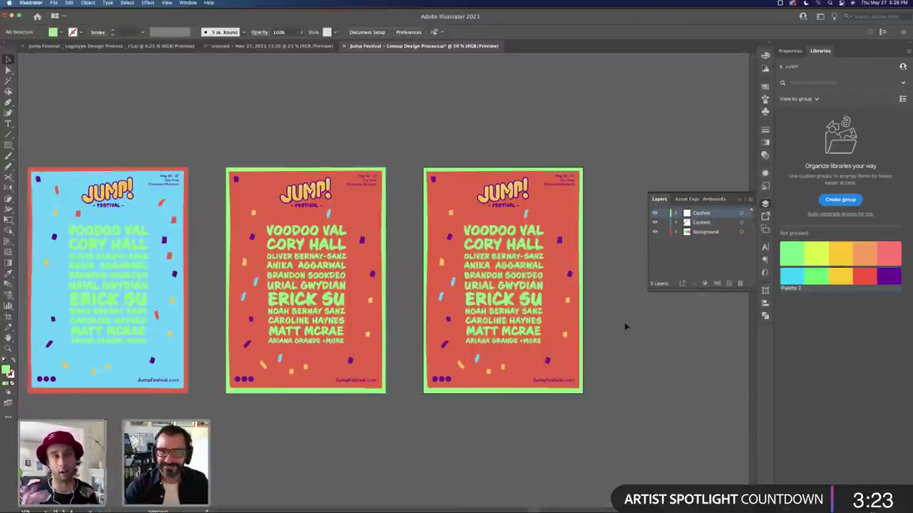
click(573, 241)
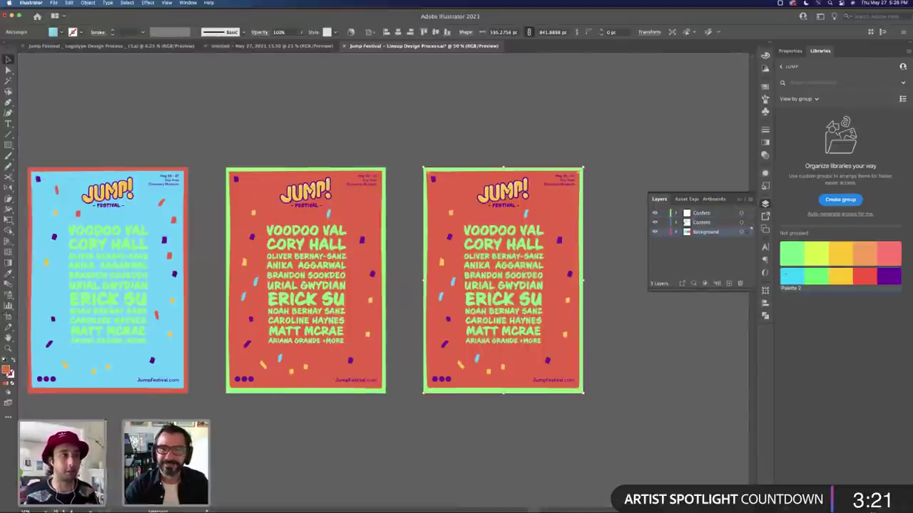
key(shift+x)
click(884, 278)
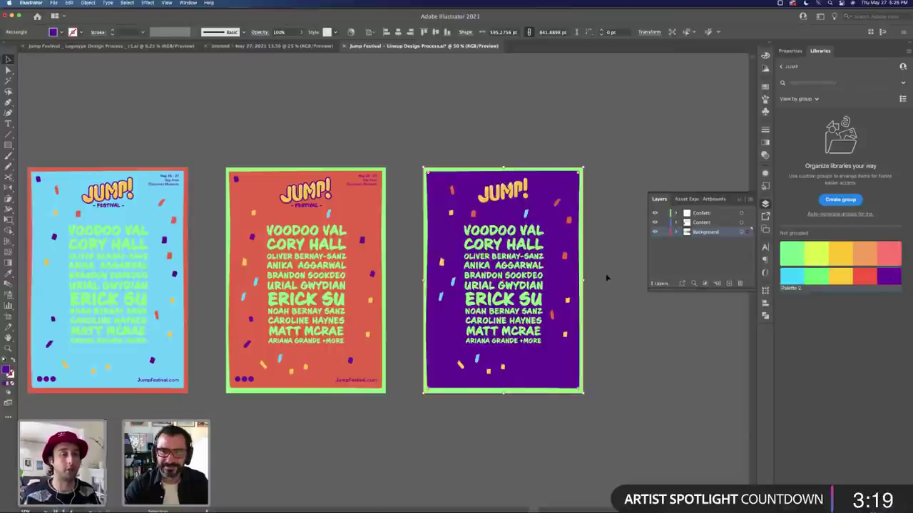
click(604, 275)
double_click(505, 207)
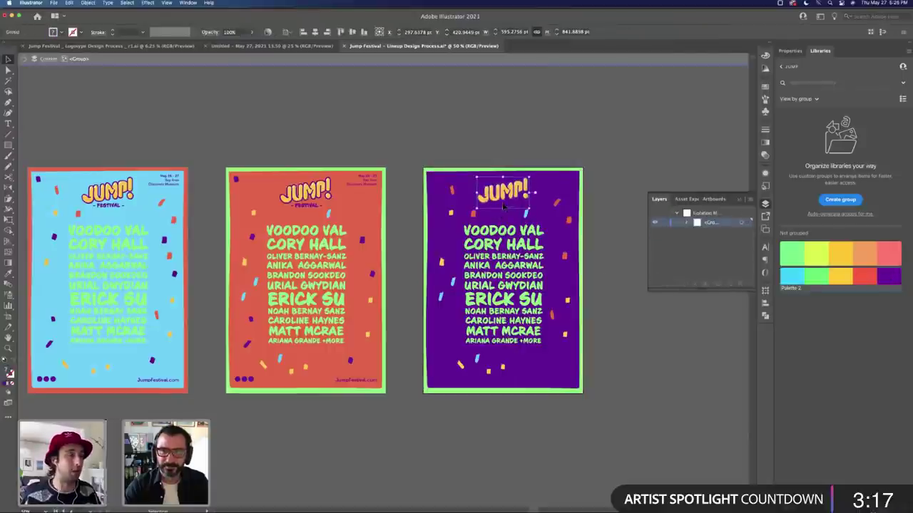
double_click(619, 209)
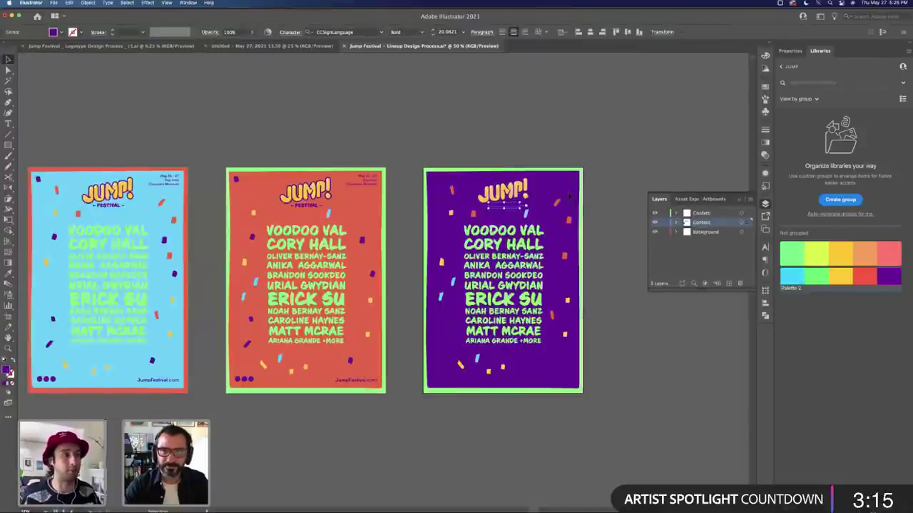
click(791, 277)
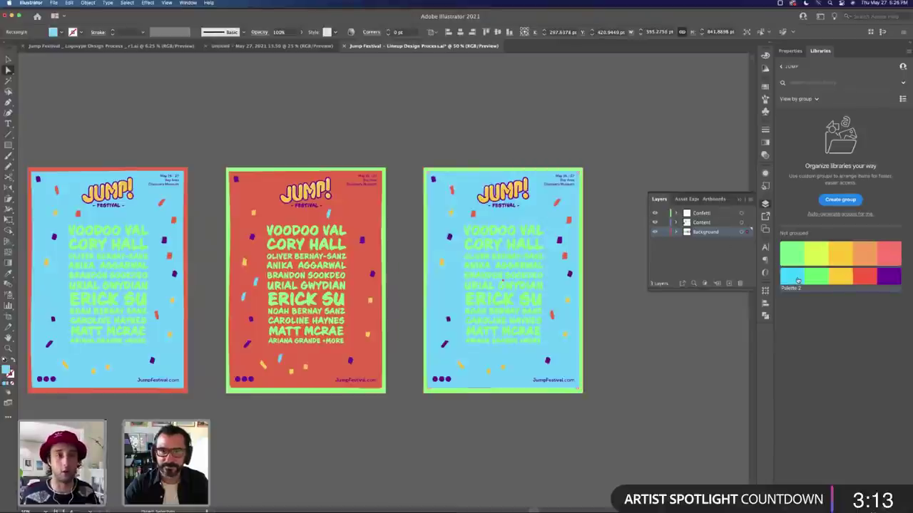
click(820, 278)
click(842, 278)
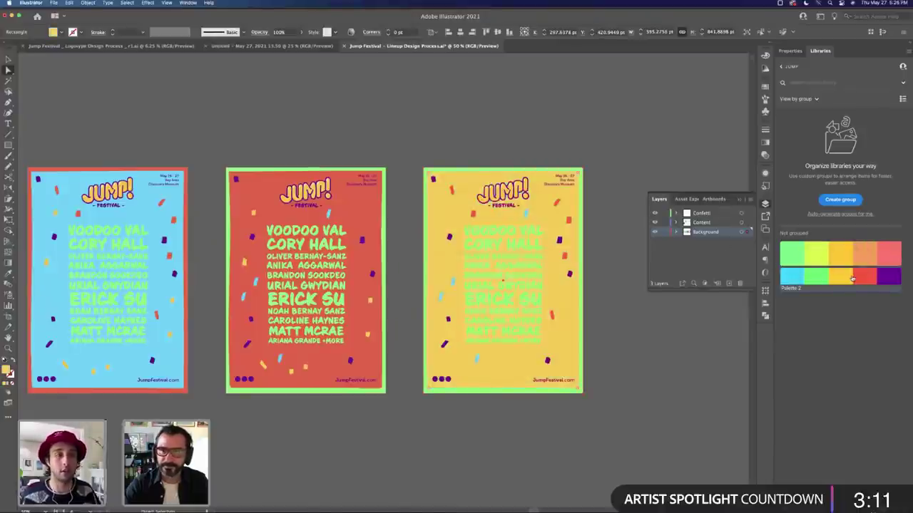
Step: Recolour the fourth poster's lineup text red
click(509, 230)
click(864, 277)
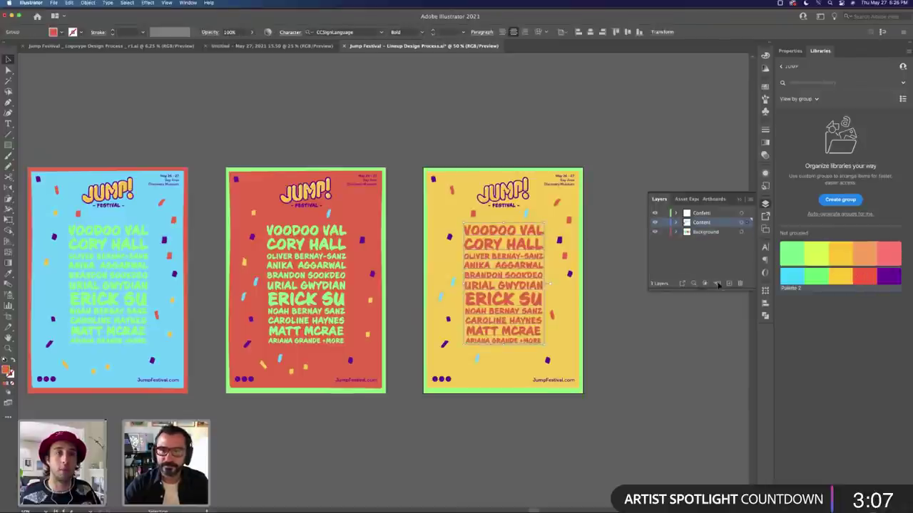
click(614, 321)
drag(566, 385, 441, 387)
click(389, 298)
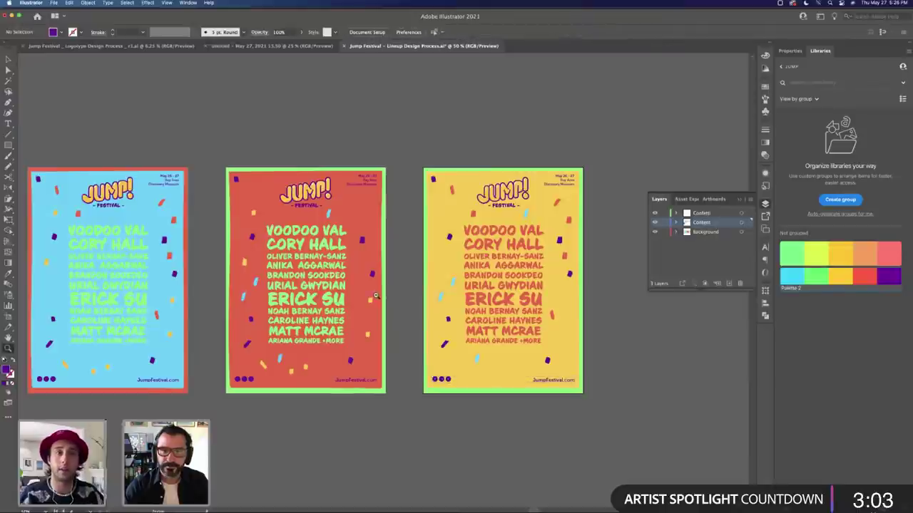
key(super+minus)
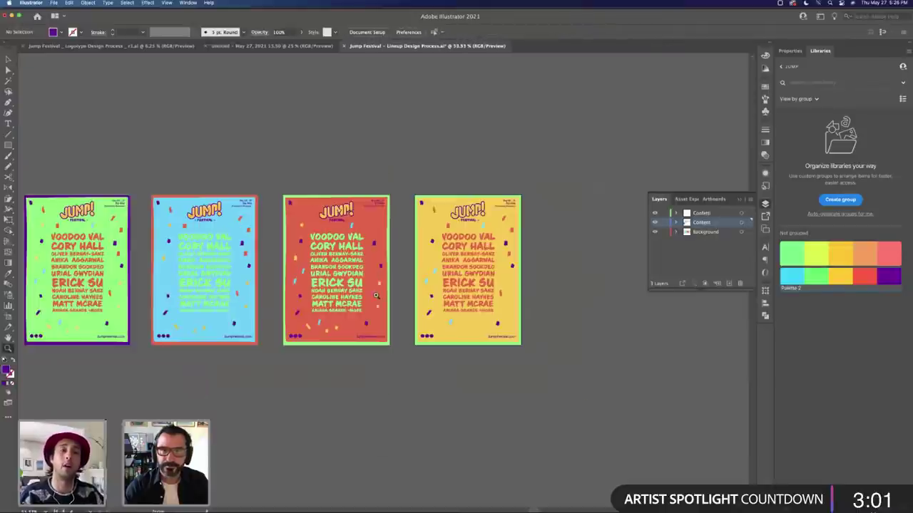
drag(347, 255, 458, 265)
scroll(459, 267, down, 2)
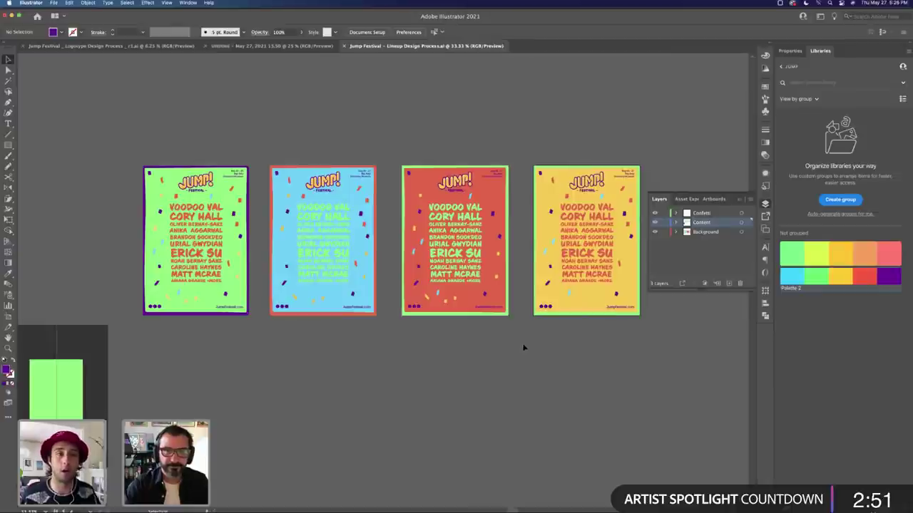
key(Tab)
scroll(400, 320, left, 5)
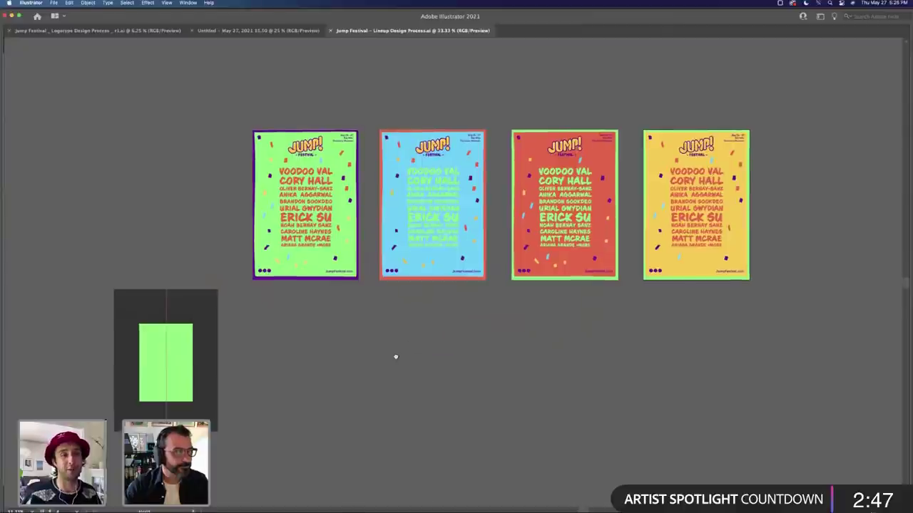
scroll(395, 358, right, 2)
scroll(395, 358, up, 2)
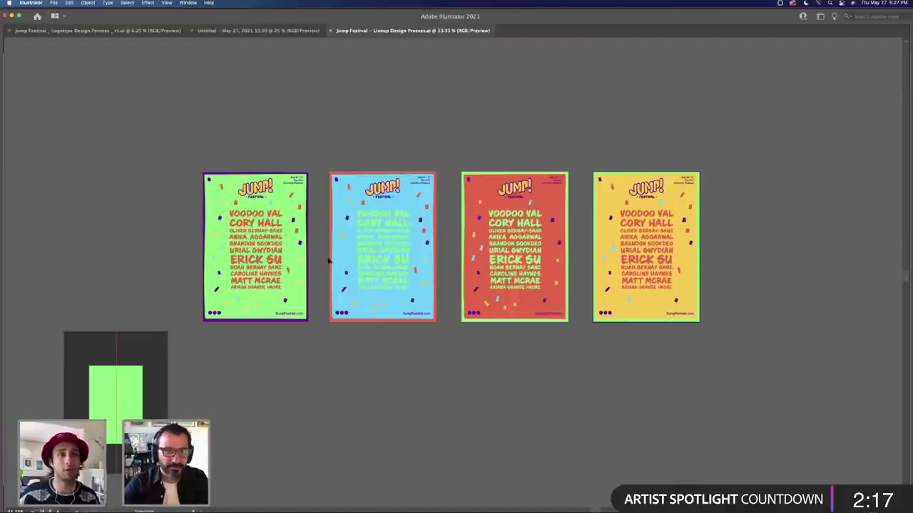
key(super+equal)
key(Tab)
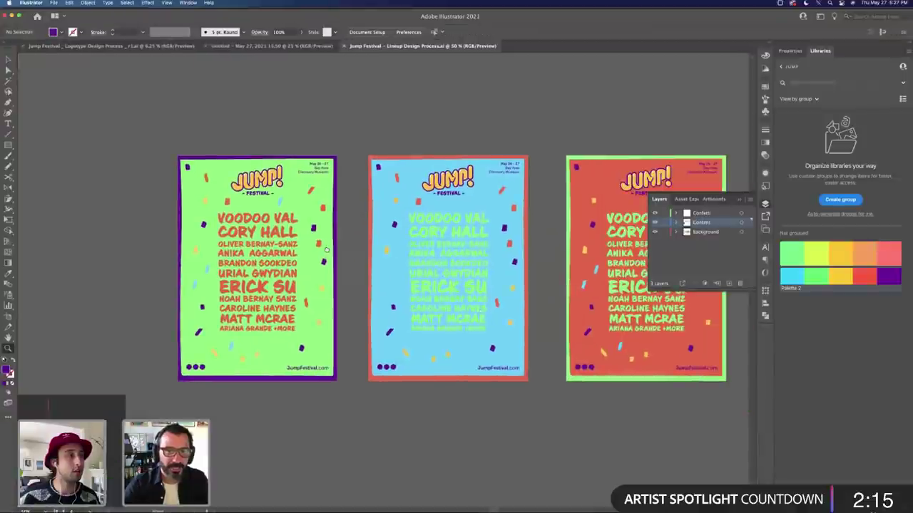
scroll(326, 250, right, 5)
key(Tab)
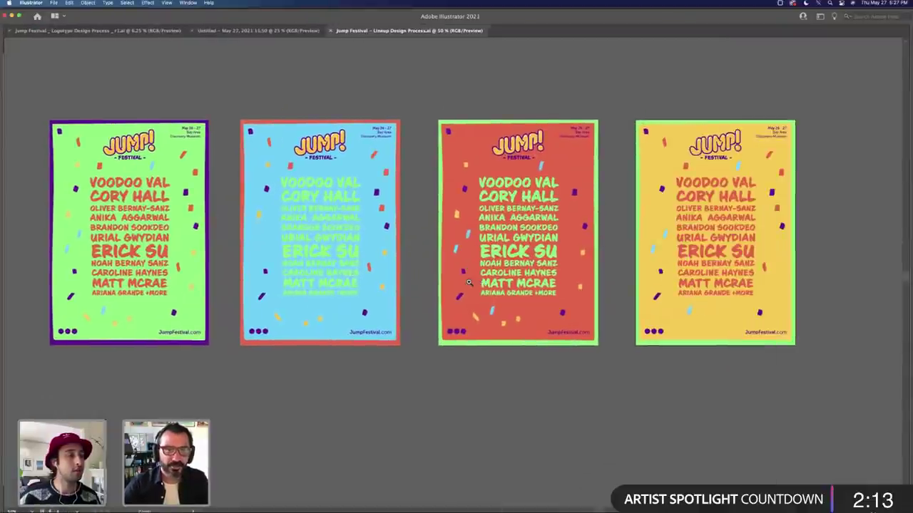
key(Tab)
key(super+minus)
key(super+minus)
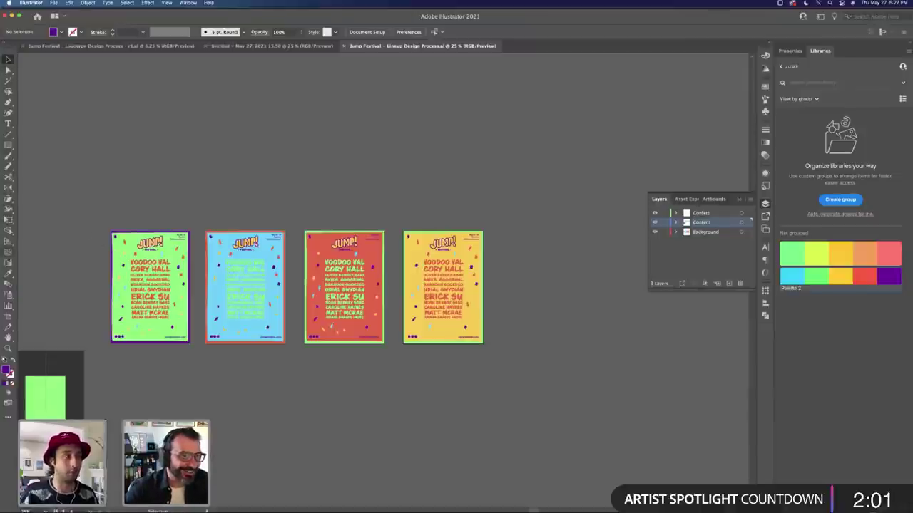
Step: Copy the green artboard below the row of four and scale its JUMP! logo up a touch
click(9, 314)
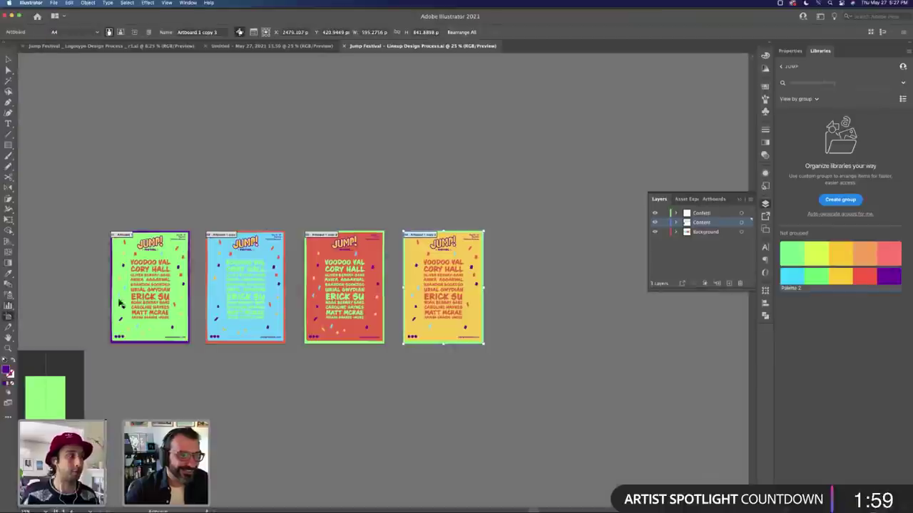
drag(149, 280, 330, 353)
key(z)
key(v)
click(335, 341)
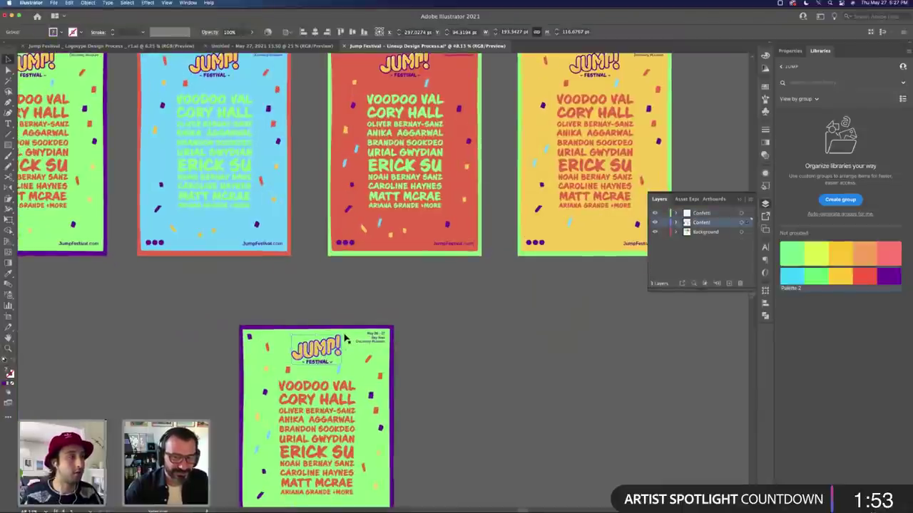
drag(358, 323, 358, 322)
click(442, 390)
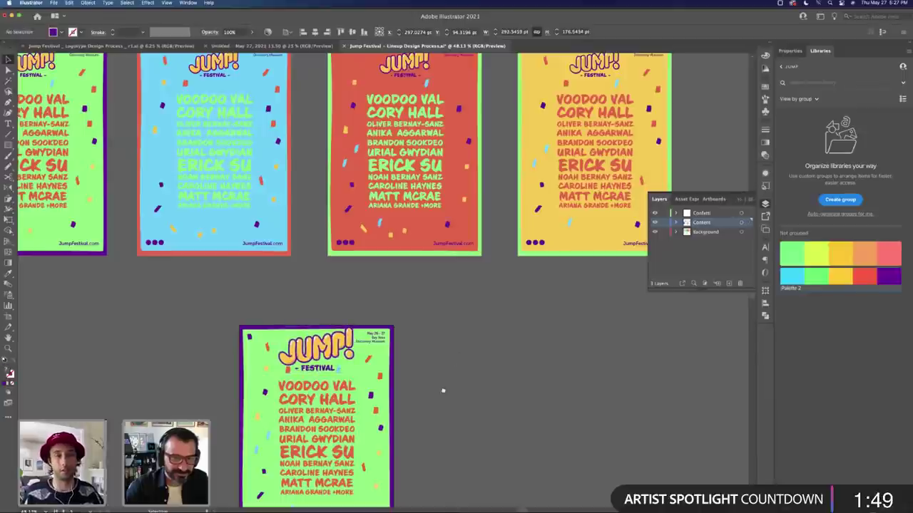
scroll(400, 310, down, 3)
scroll(329, 384, up, 2)
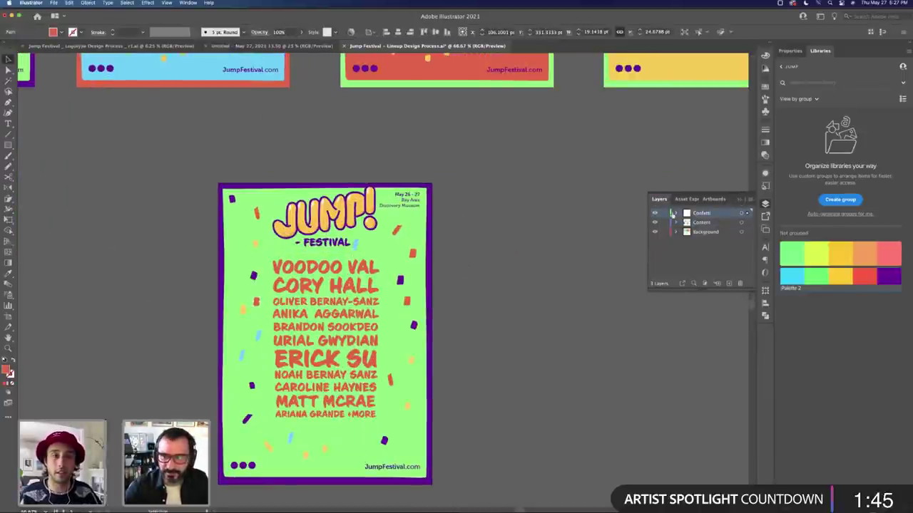
Step: Hide the confetti, move the date text off the poster, and scale JUMP! across the top
click(655, 213)
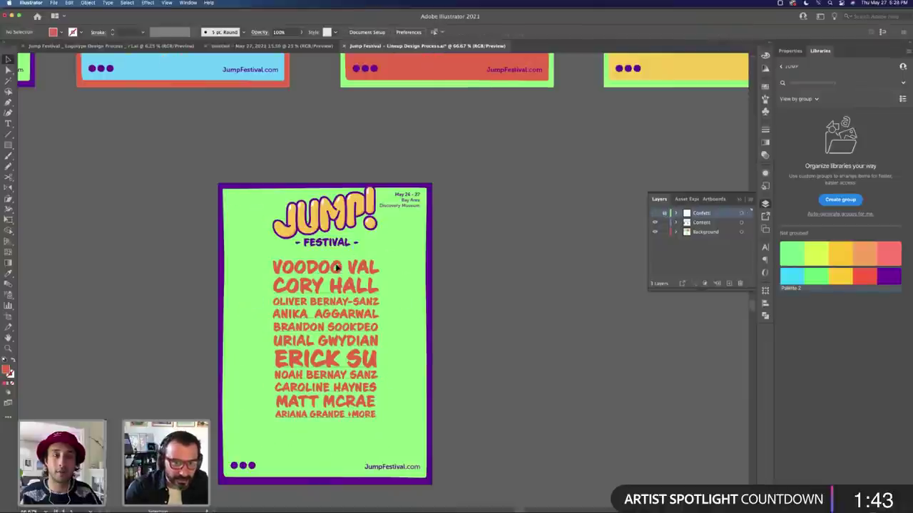
click(338, 268)
drag(338, 274, 336, 301)
drag(335, 221, 335, 236)
drag(403, 209, 481, 249)
click(335, 228)
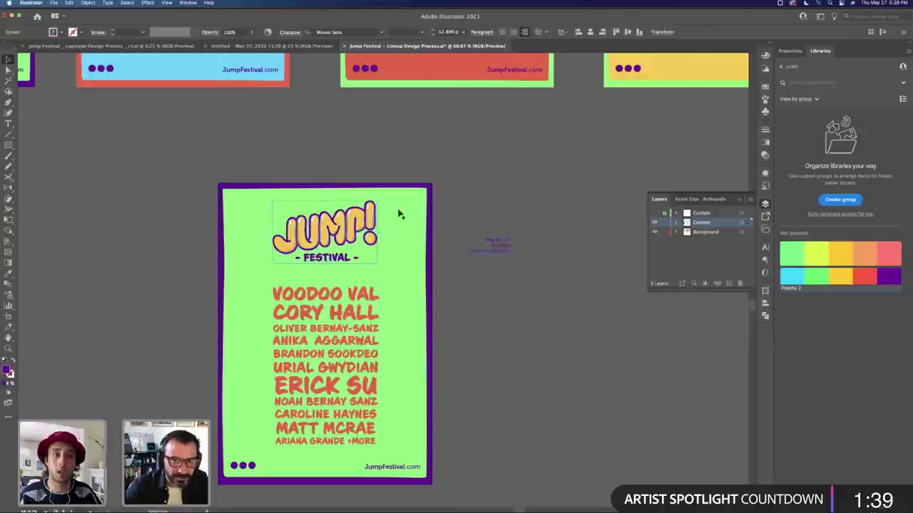
drag(377, 201, 436, 172)
drag(403, 211, 396, 227)
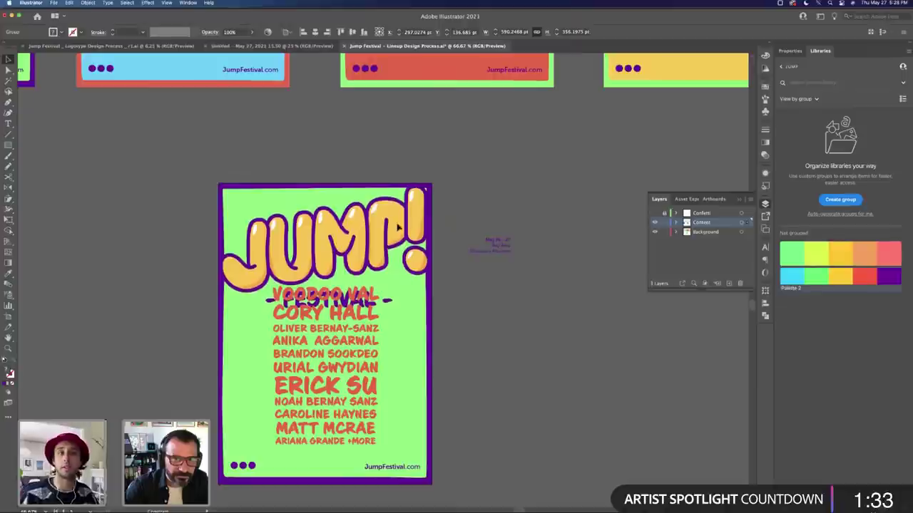
click(460, 283)
Step: Shrink the lineup and place it below FESTIVAL, parking the date text beside the poster
click(379, 288)
drag(379, 288, 351, 335)
click(487, 347)
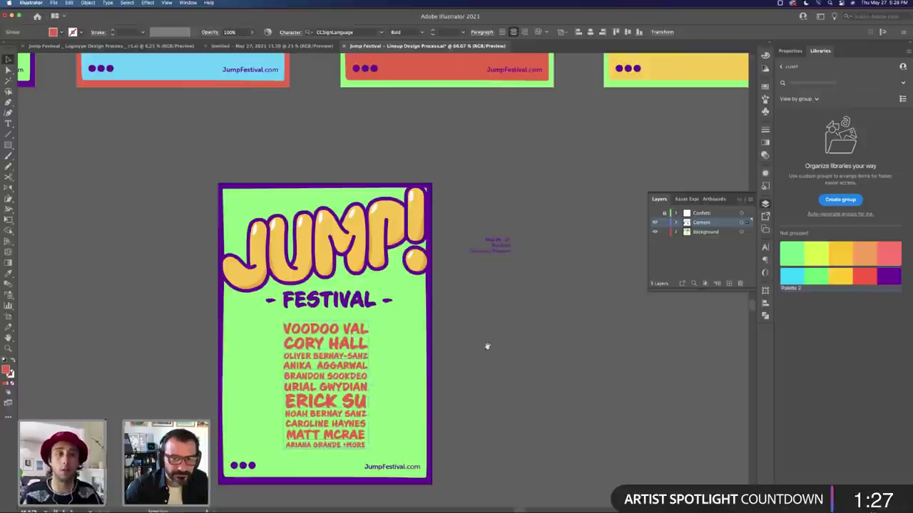
scroll(545, 188, down, 3)
drag(546, 187, 525, 272)
key(Tab)
key(super+equal)
key(super+equal)
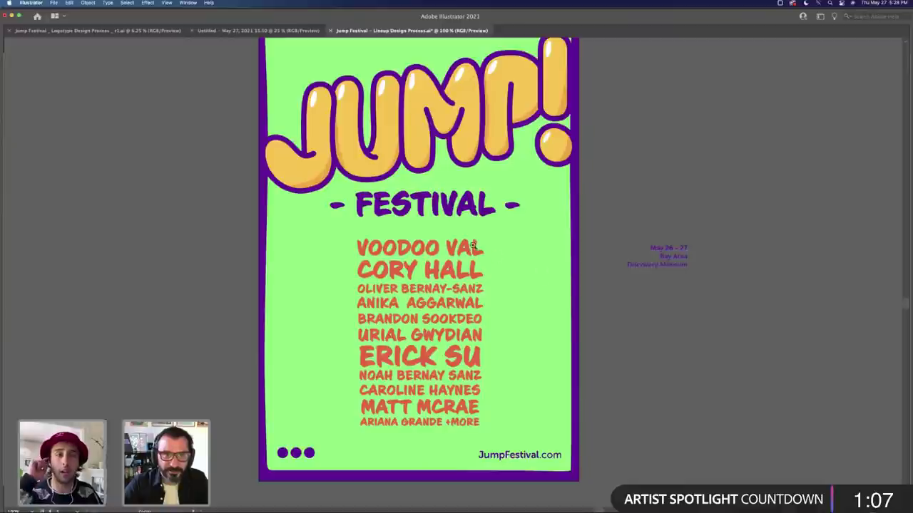
Step: Place the date block at lower right and JumpFestival.com beneath the three dots at bottom left
key(Tab)
key(super+minus)
key(Tab)
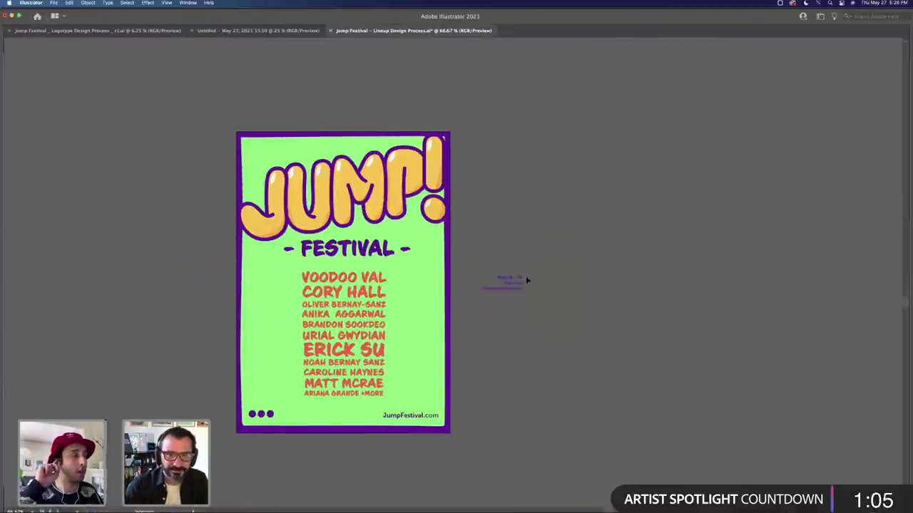
drag(527, 280, 383, 397)
drag(271, 416, 271, 405)
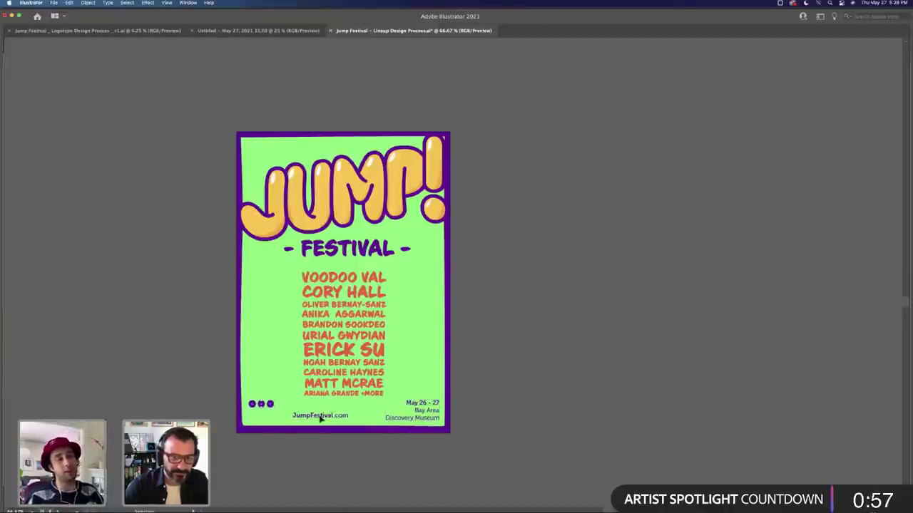
drag(321, 421, 271, 409)
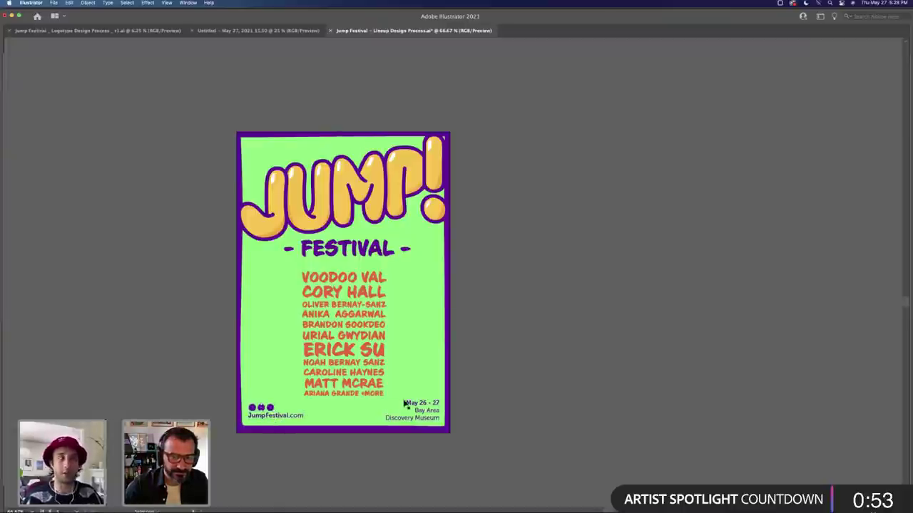
drag(405, 404, 406, 404)
key(z)
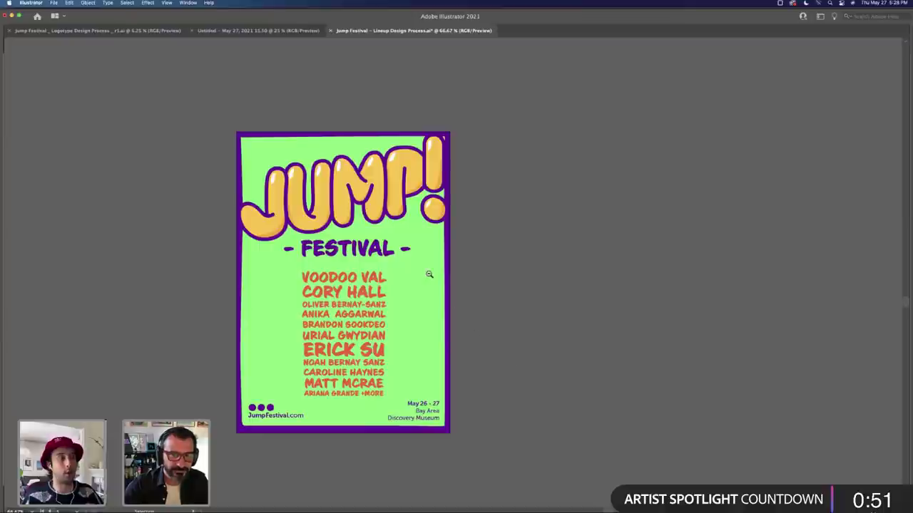
key(Tab)
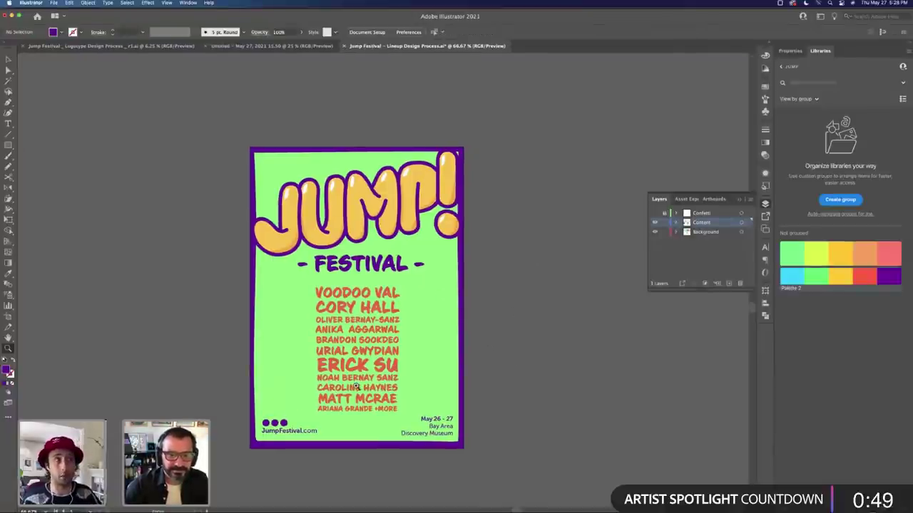
Step: Select the three-dot logo group and JumpFestival.com text and nudge them slightly down
key(v)
click(284, 427)
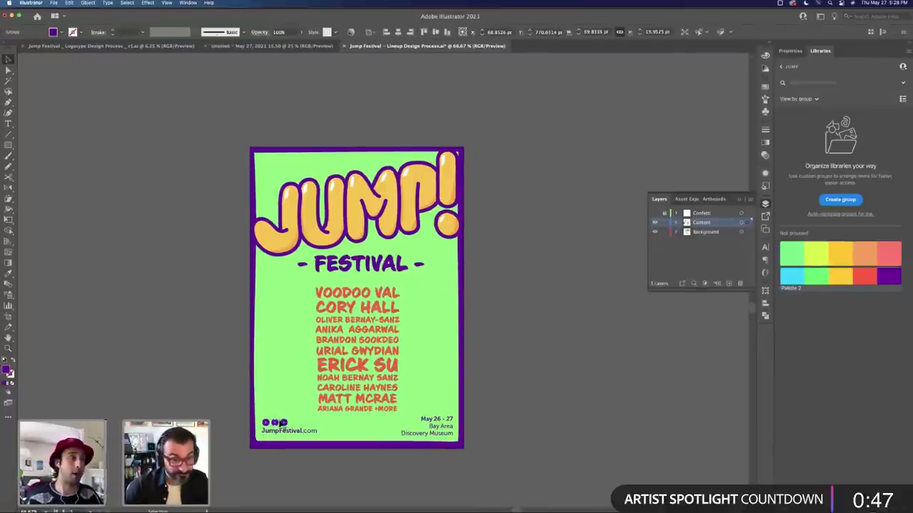
shift+click(296, 430)
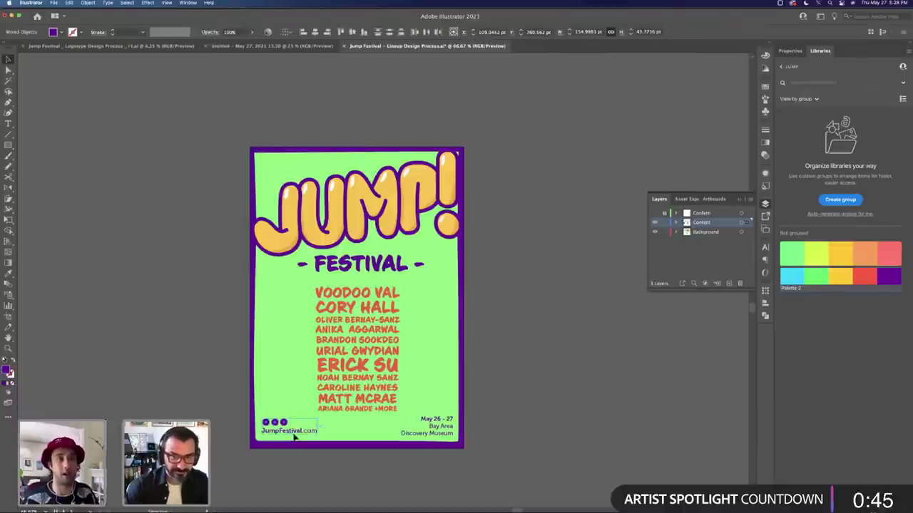
drag(295, 438, 295, 439)
Step: Join 'Bay Area' and 'Discovery Museum' into one venue line beneath May 26 - 27
key(t)
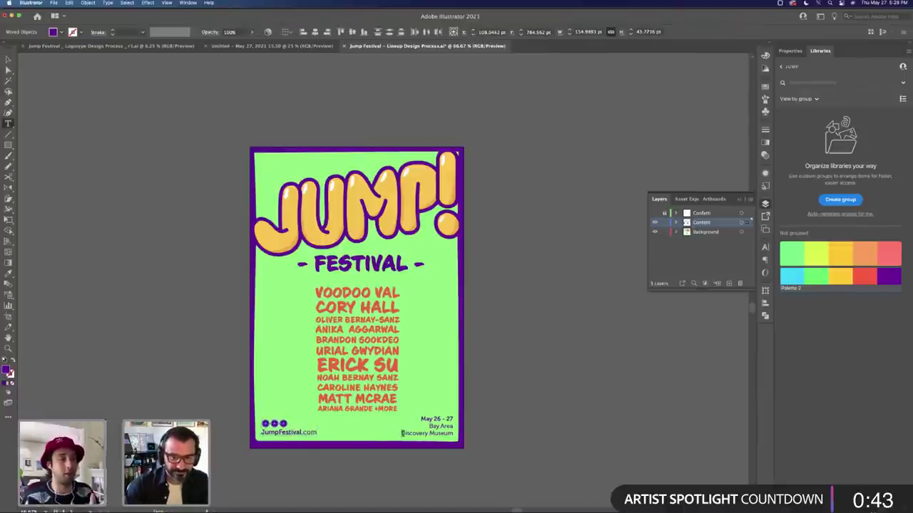
click(402, 433)
key(BackSpace)
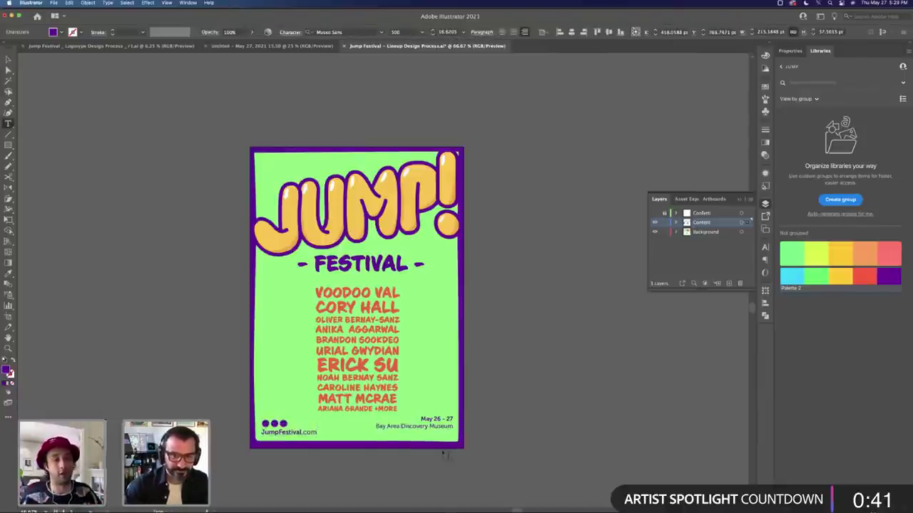
key(Escape)
click(507, 425)
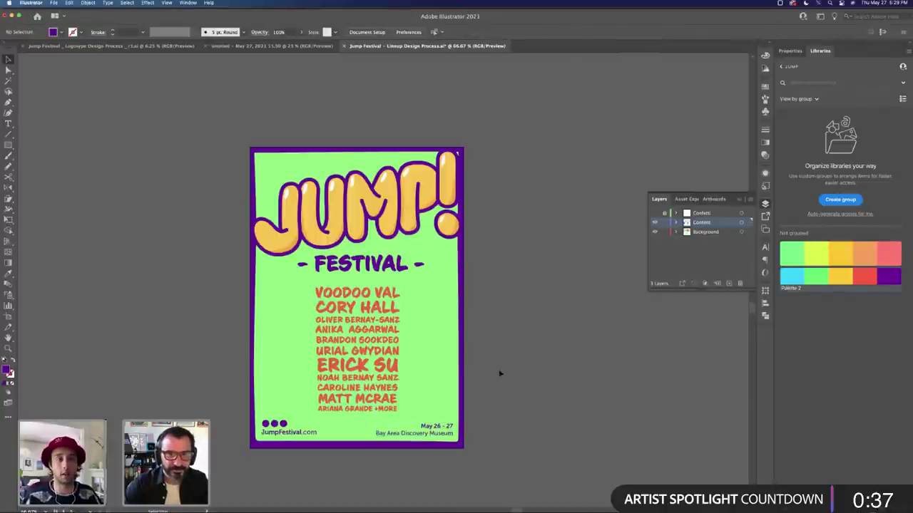
key(super+minus)
key(super+minus)
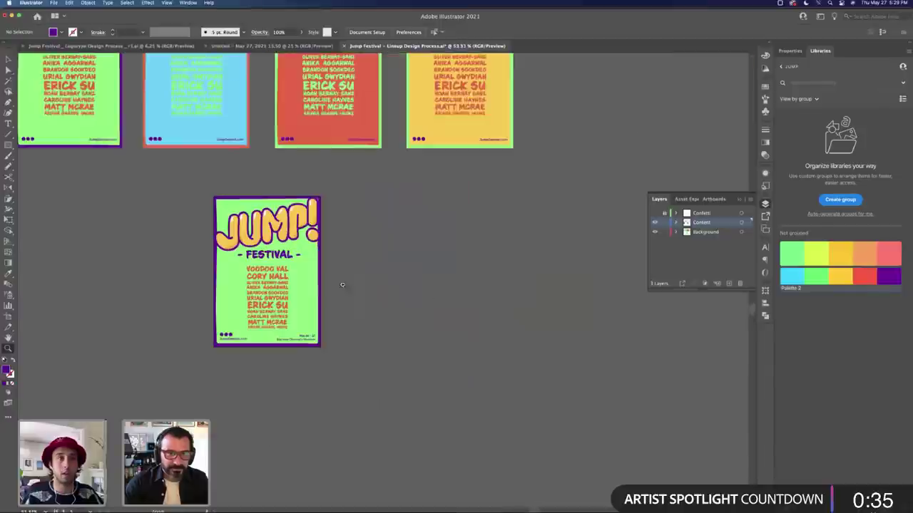
Step: Hide the panels and zoom out to see all the lineup posters
key(Tab)
scroll(604, 301, left, 10)
scroll(604, 301, up, 3)
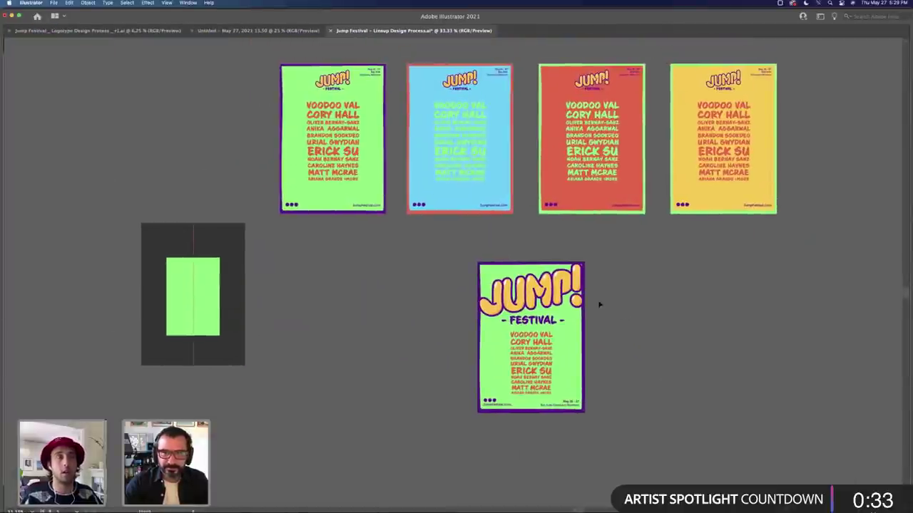
key(Tab)
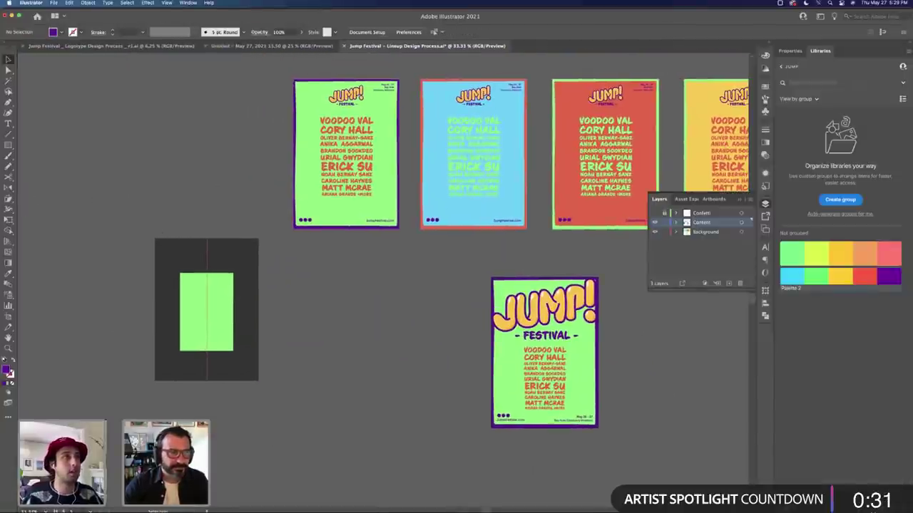
key(Tab)
key(super+minus)
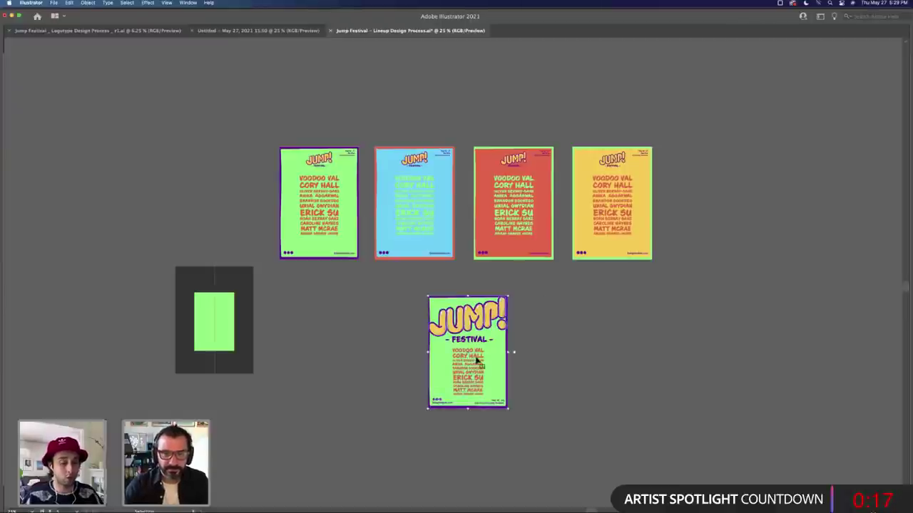
Step: Try moving the large-logo poster and its artboard left, undoing both moves
drag(477, 364, 359, 364)
key(ctrl+z)
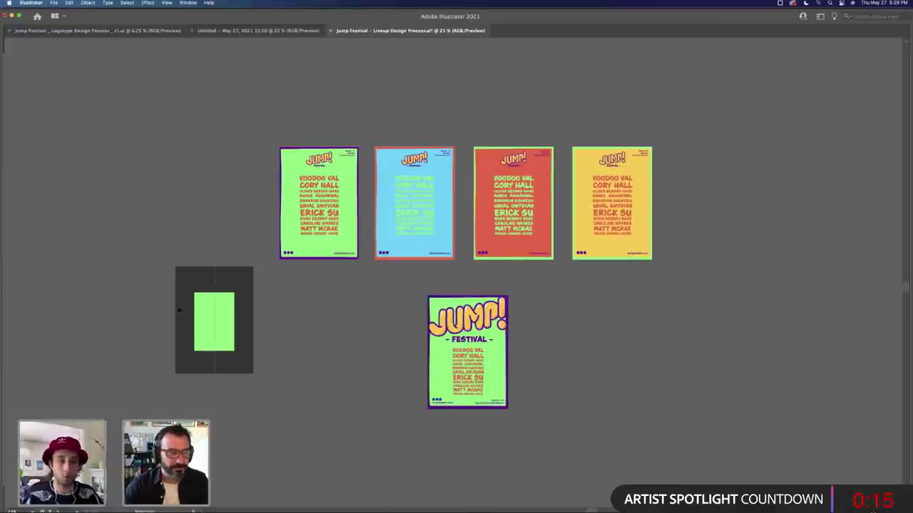
key(Tab)
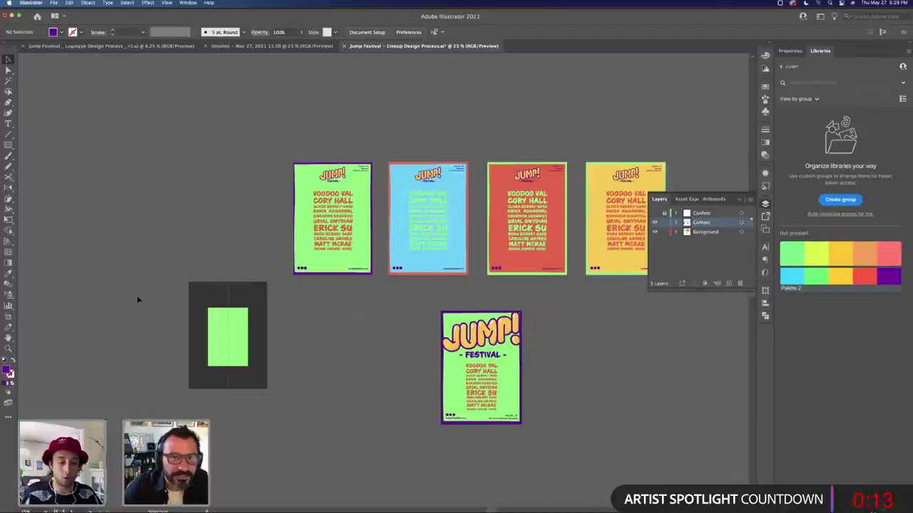
key(shift+o)
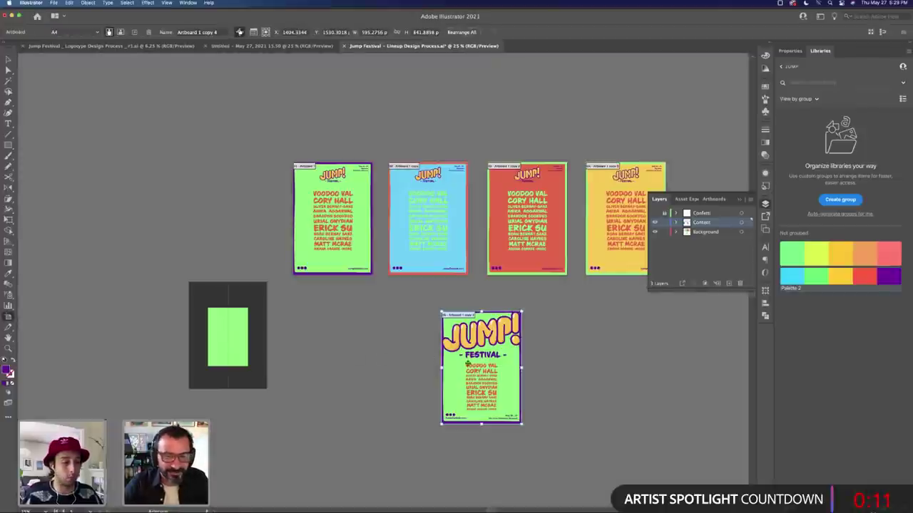
drag(467, 364, 366, 366)
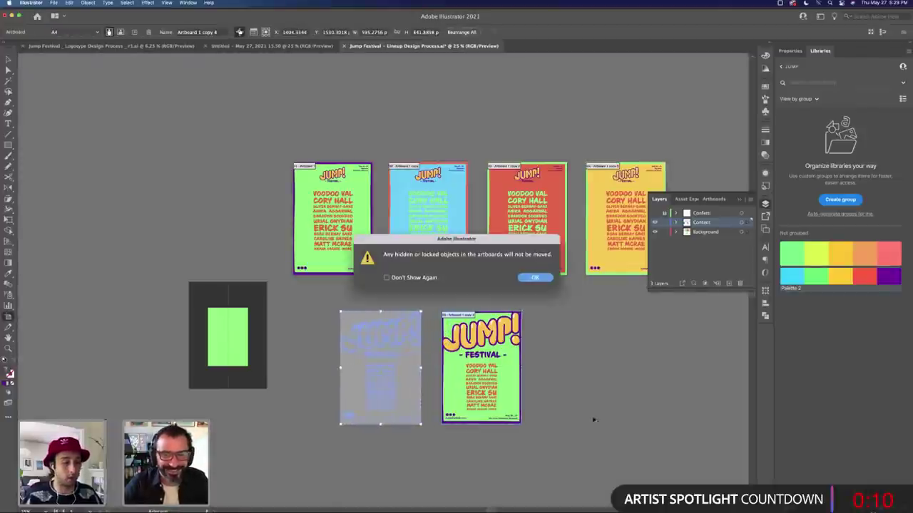
click(535, 278)
key(ctrl+z)
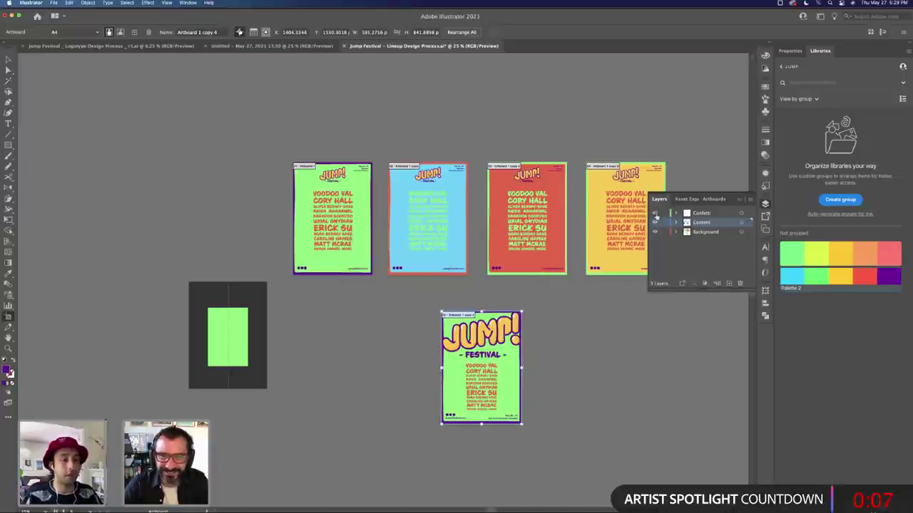
Step: Turn on the Confetti layer's visibility and shift the large-logo artboard slightly right
click(655, 213)
drag(394, 359, 408, 359)
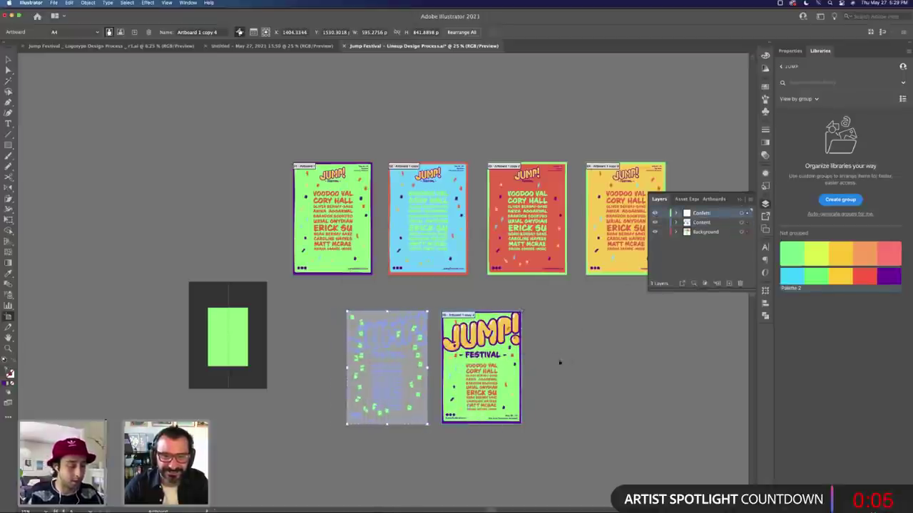
key(Escape)
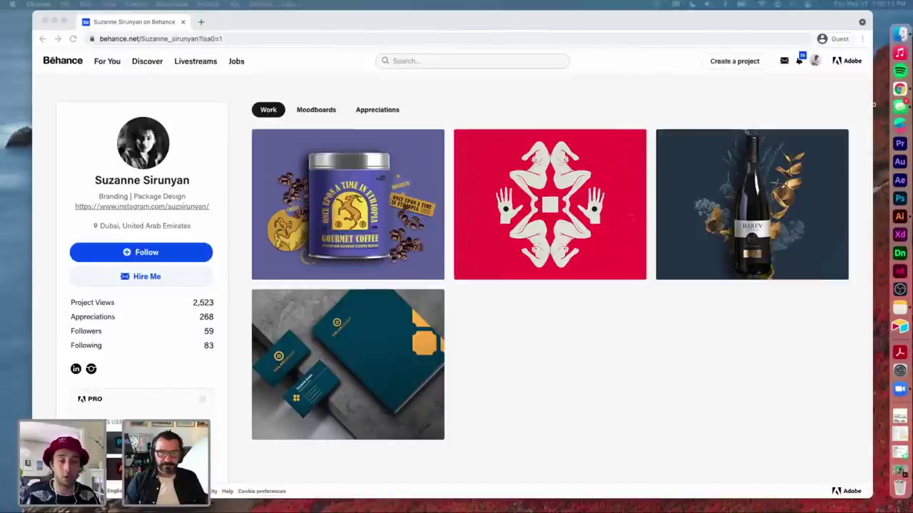
Step: Bring the Behance browser window forward and shift it slightly right
click(779, 22)
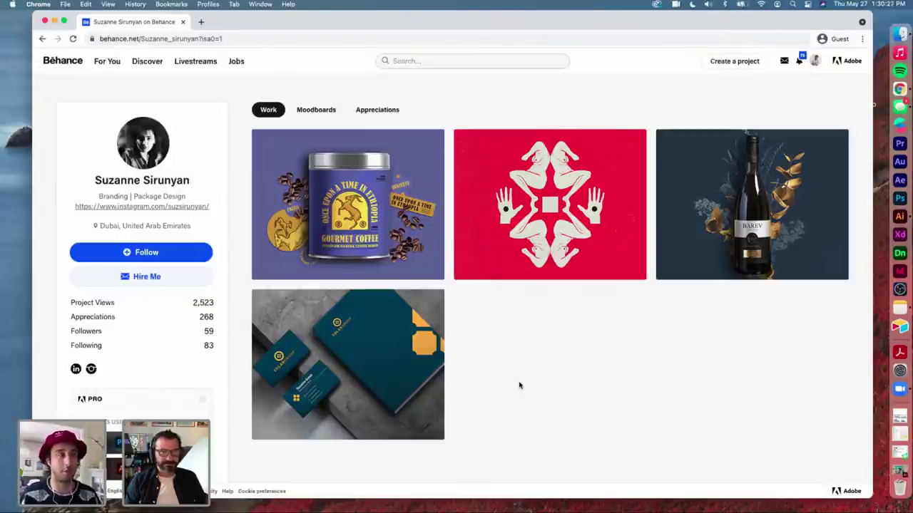
drag(550, 16, 567, 15)
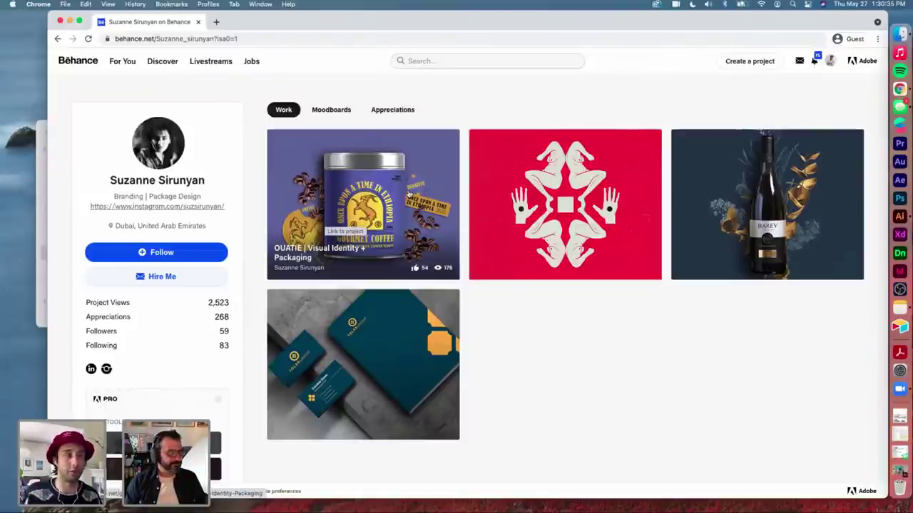
Step: Open the OUATIE coffee packaging project and scroll down to its badge sticker image
click(409, 194)
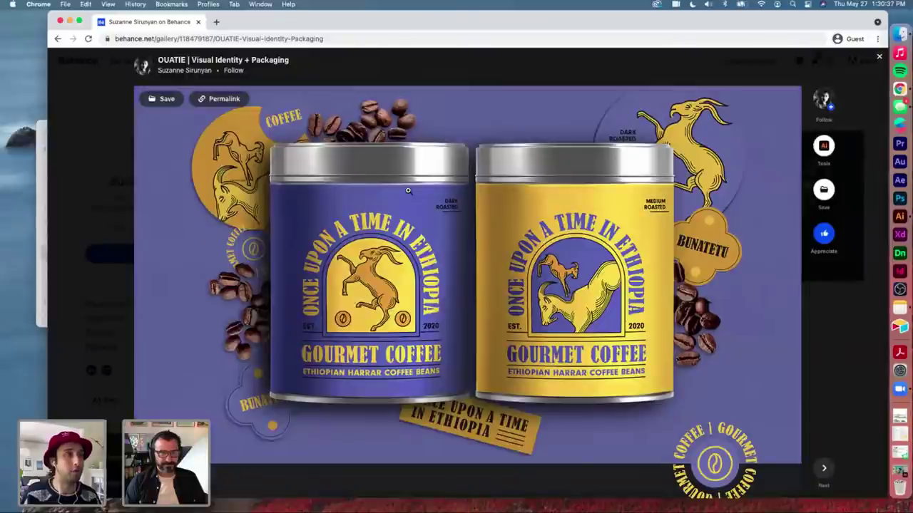
mouse_move(729, 267)
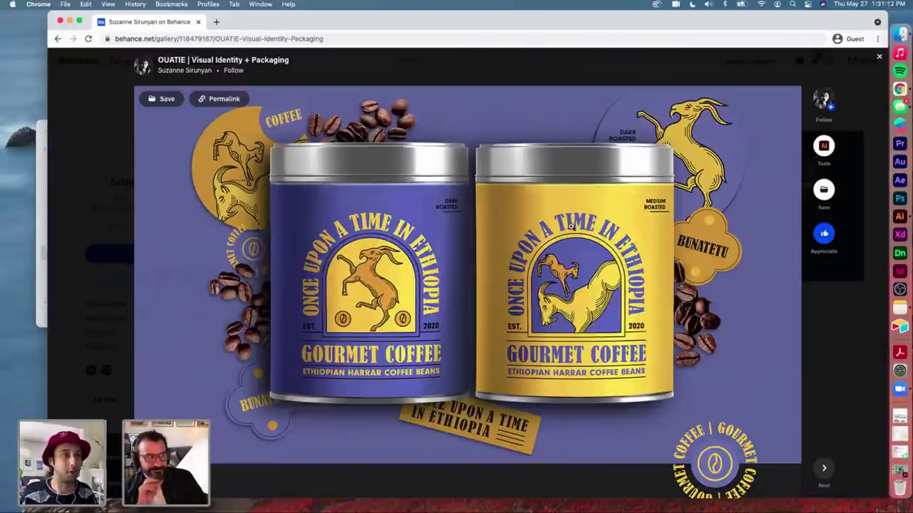
scroll(571, 226, down, 10)
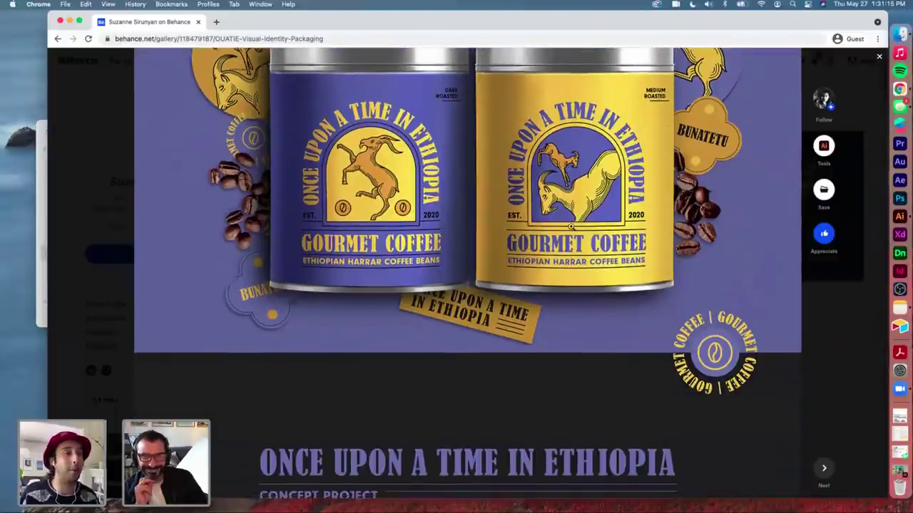
scroll(570, 226, down, 8)
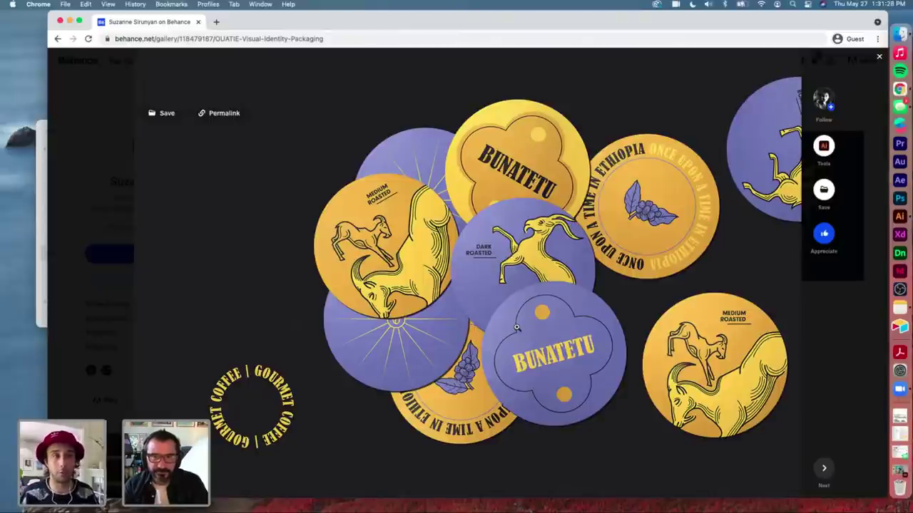
Step: Scroll down through the OUATIE project's packaging images
scroll(516, 325, down, 1)
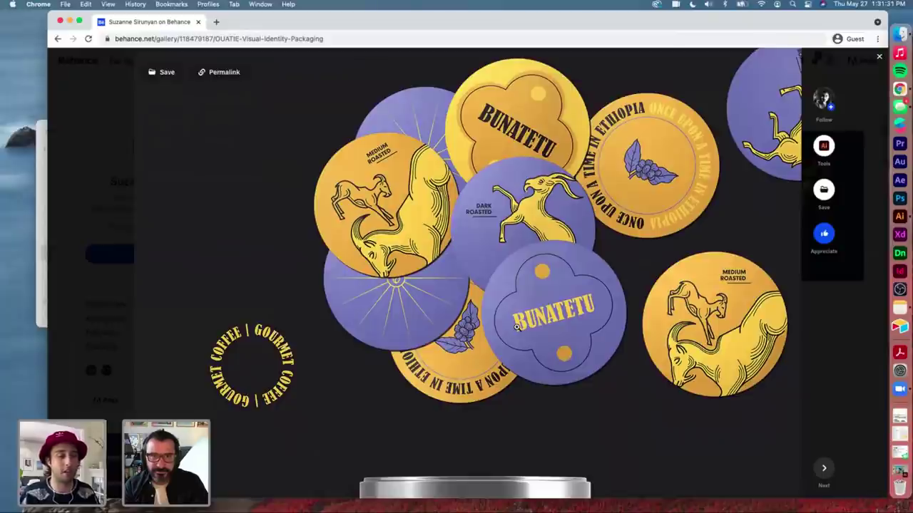
scroll(516, 327, down, 10)
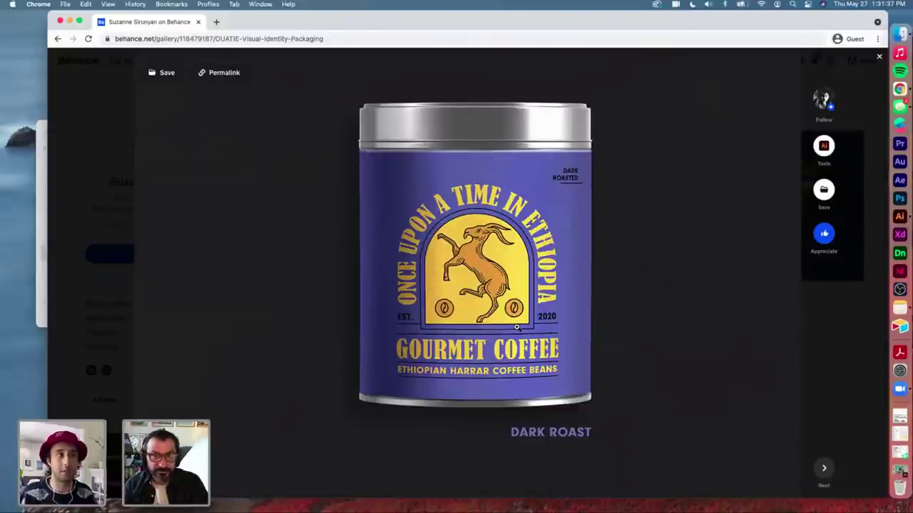
scroll(517, 327, down, 10)
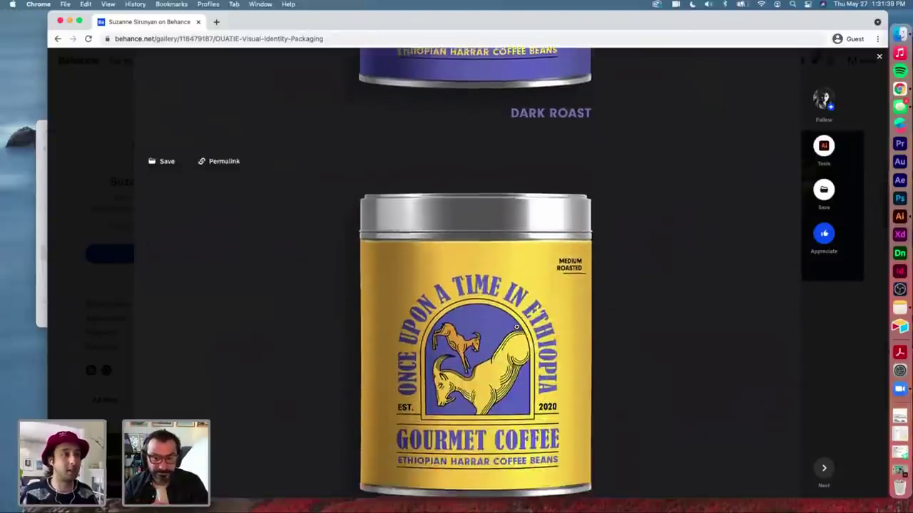
scroll(684, 276, down, 1)
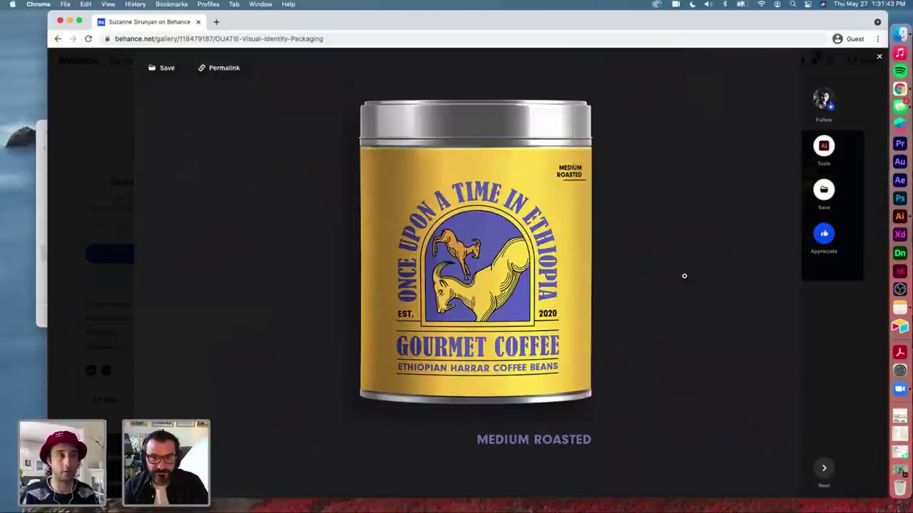
scroll(683, 276, up, 10)
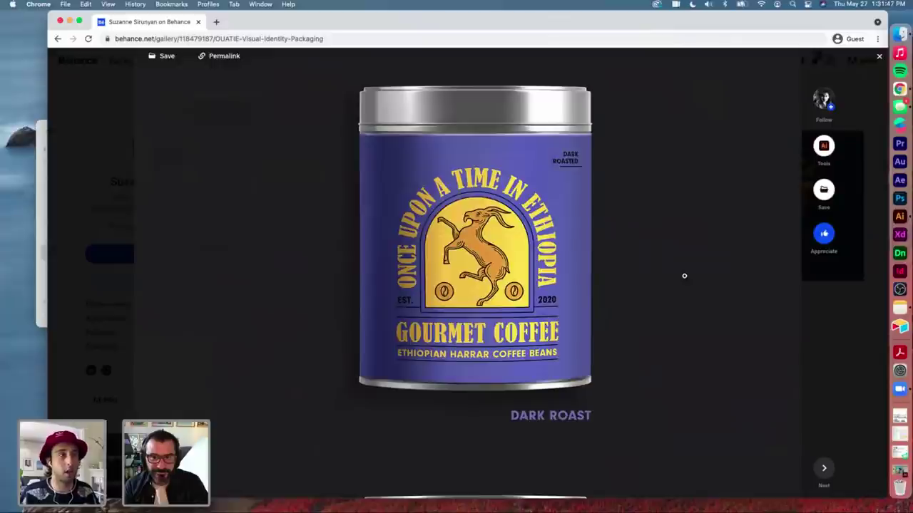
scroll(683, 276, down, 5)
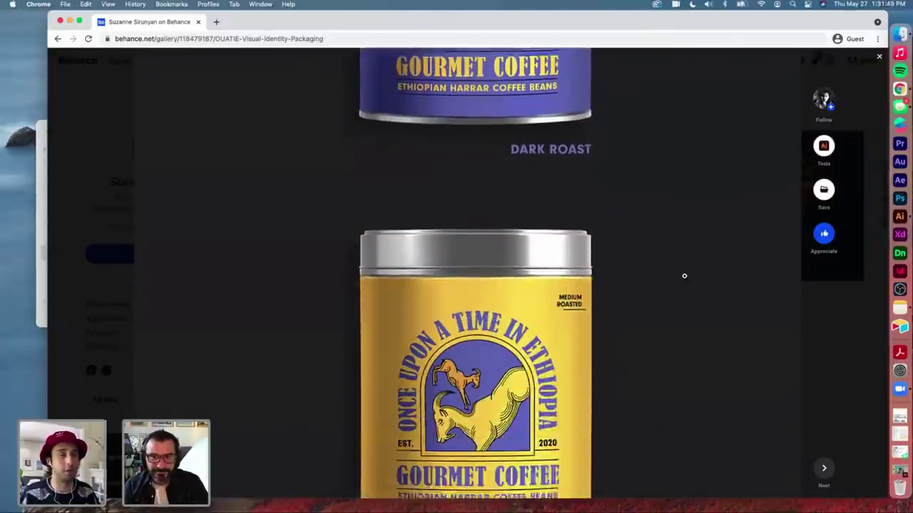
scroll(684, 276, down, 2)
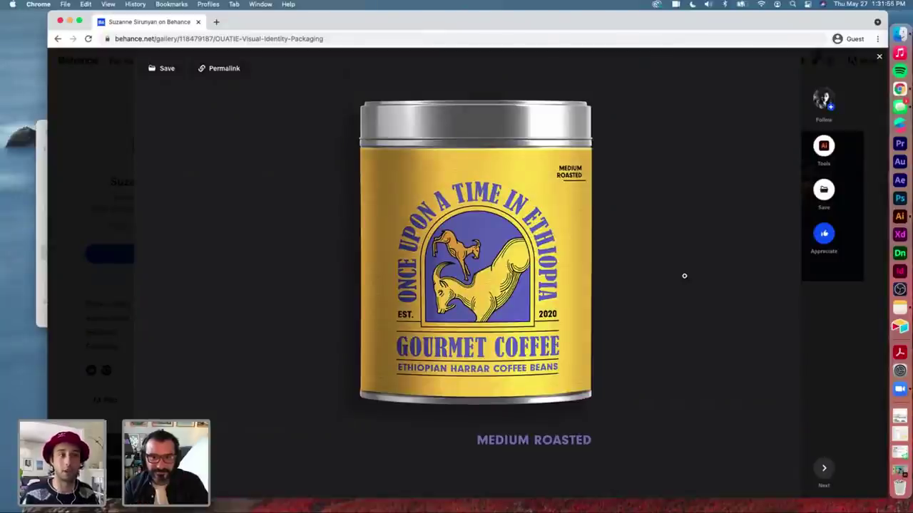
scroll(684, 276, down, 10)
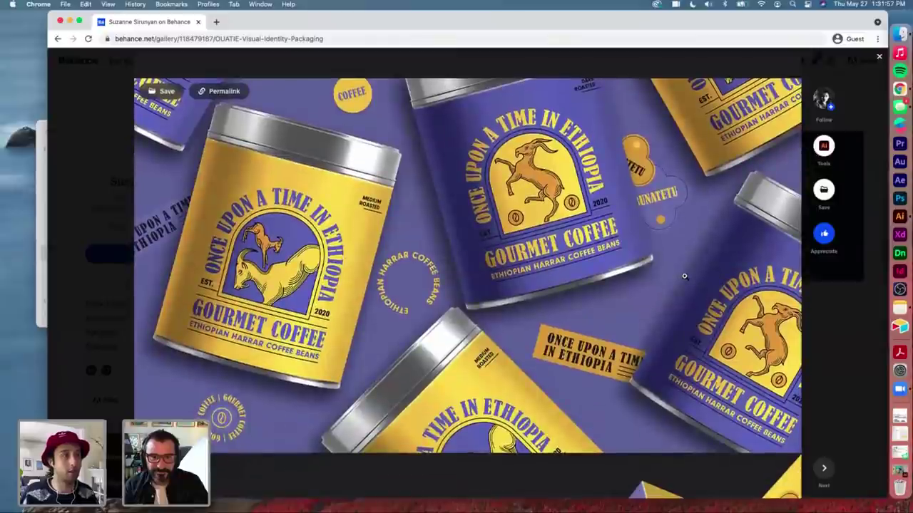
Step: Reach the end of the OUATIE project, appreciate it, and close it to the profile
scroll(605, 264, down, 1)
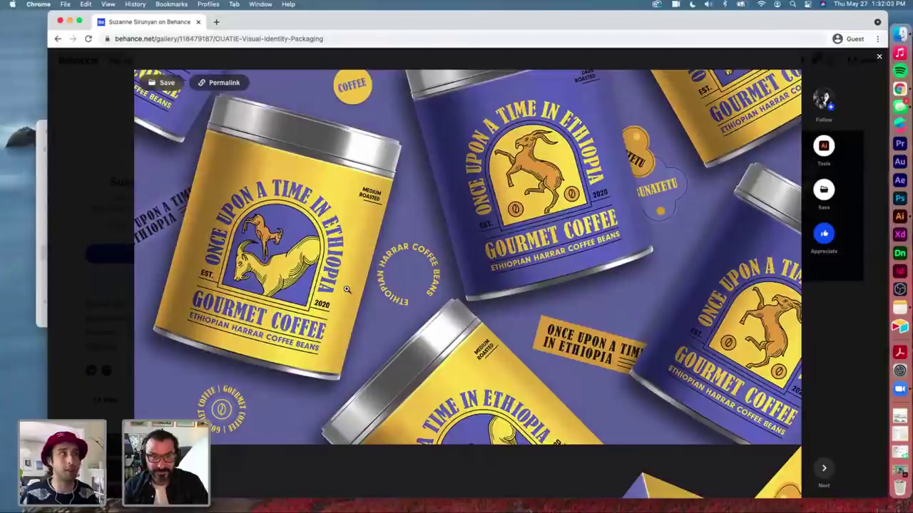
scroll(341, 283, down, 3)
scroll(346, 289, down, 5)
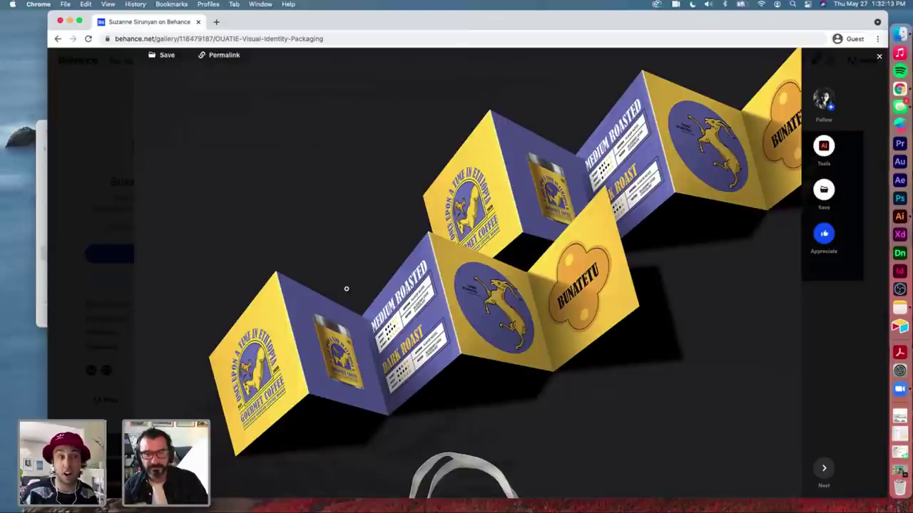
scroll(346, 289, down, 1)
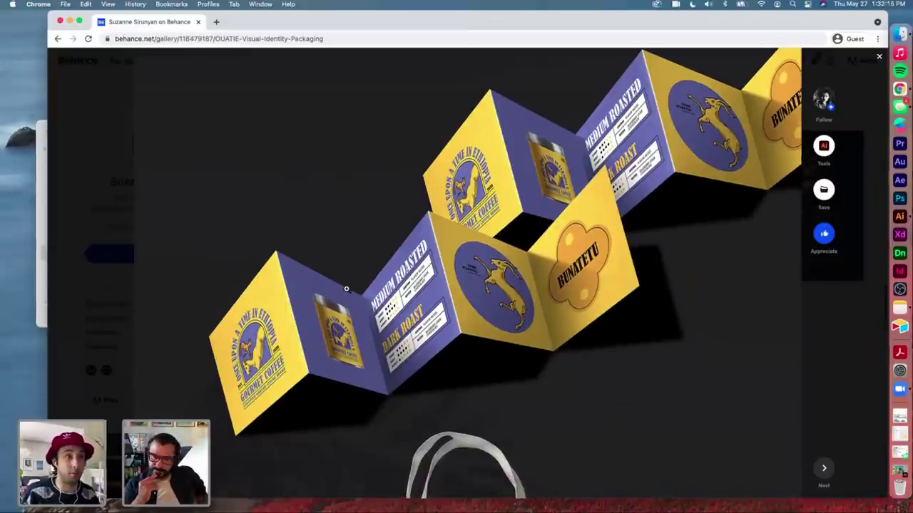
scroll(346, 289, down, 2)
scroll(346, 289, down, 5)
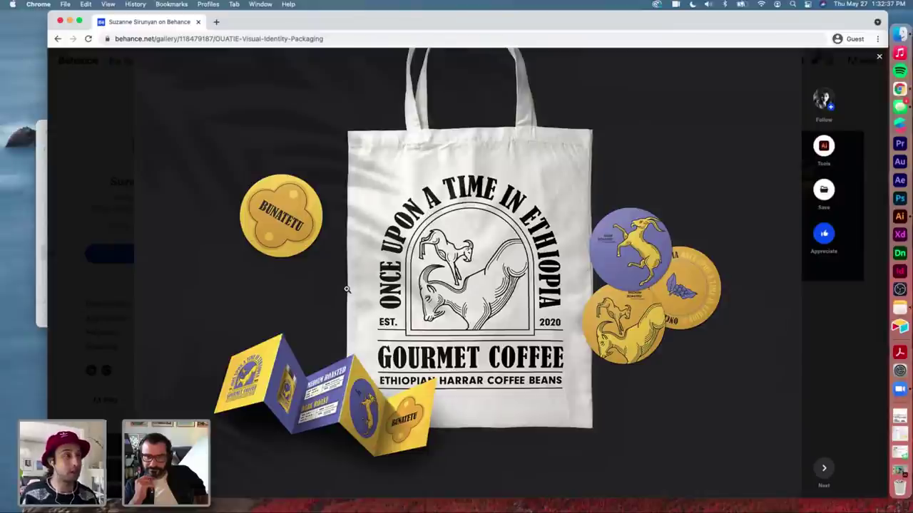
scroll(346, 289, down, 5)
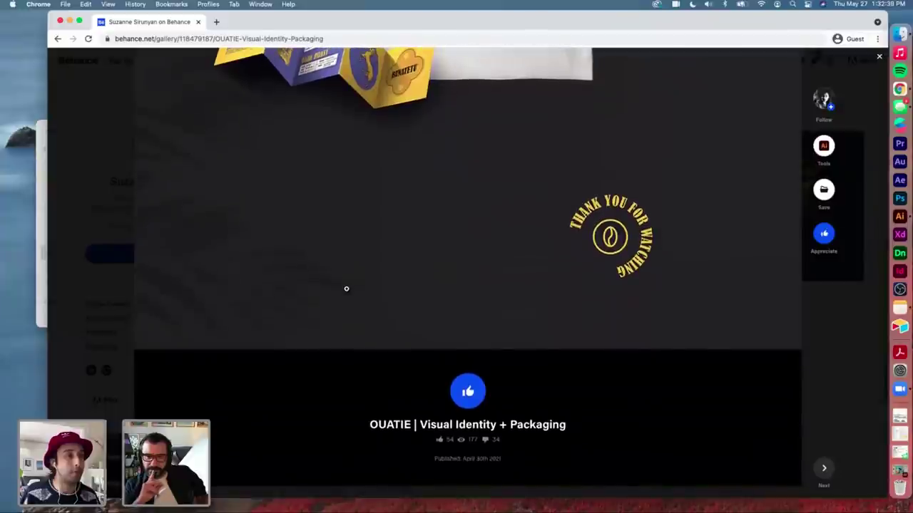
click(468, 390)
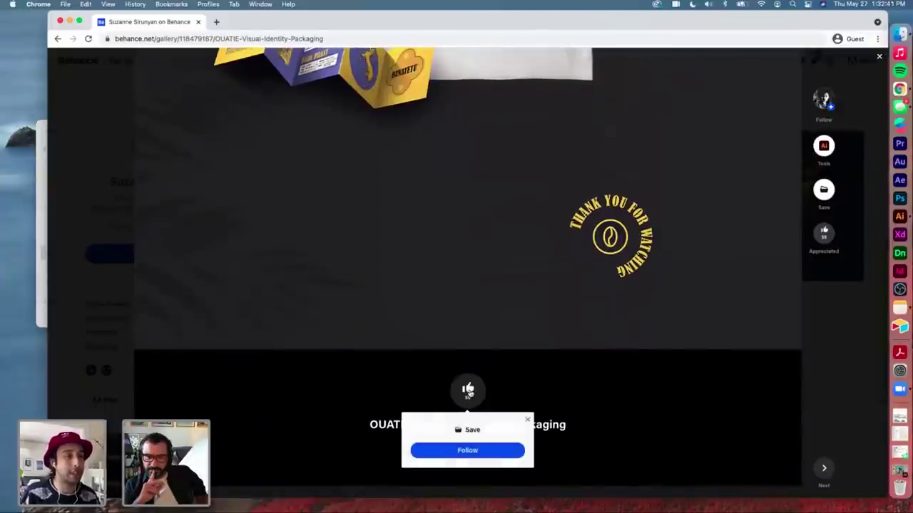
click(880, 59)
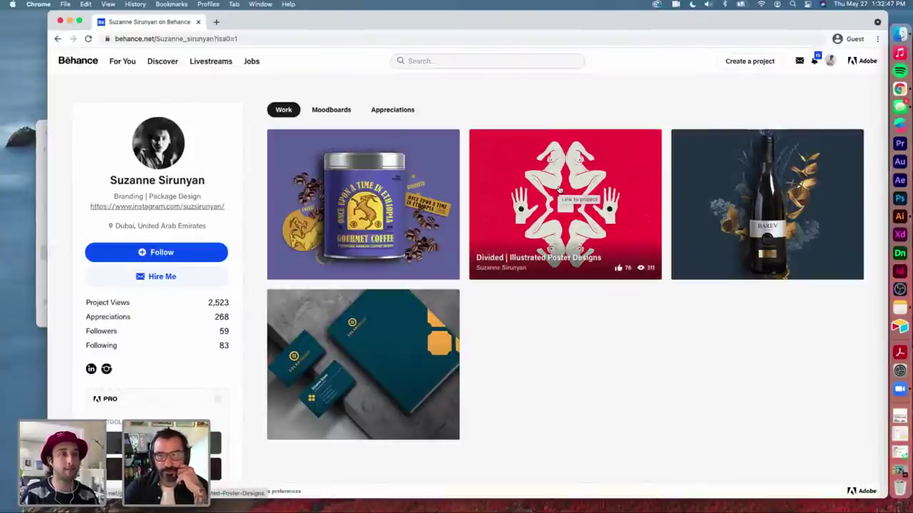
Step: Open the Divided Illustrated Poster Designs project and scroll through its red poster images
click(559, 190)
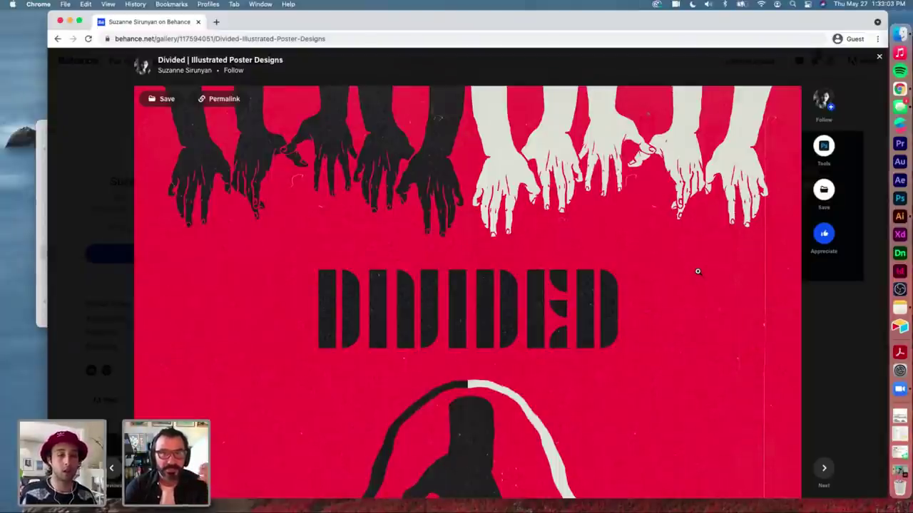
scroll(698, 271, down, 1)
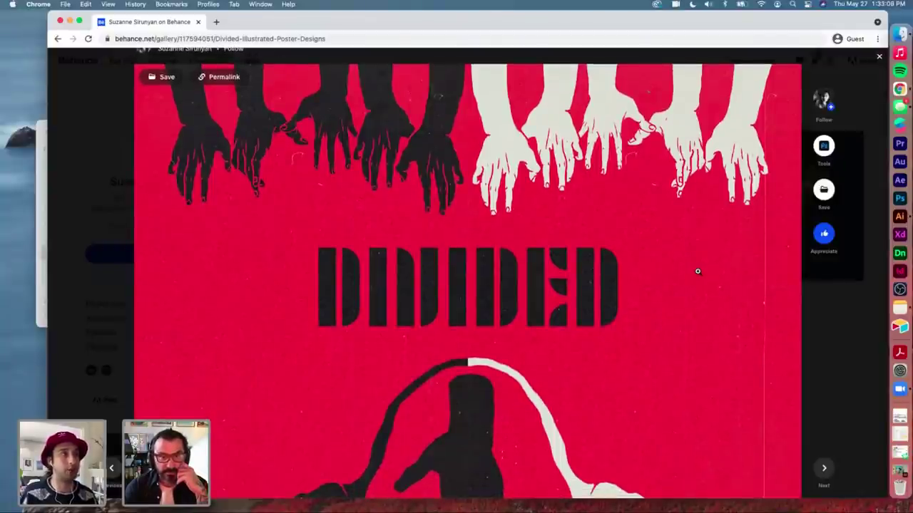
scroll(697, 271, down, 3)
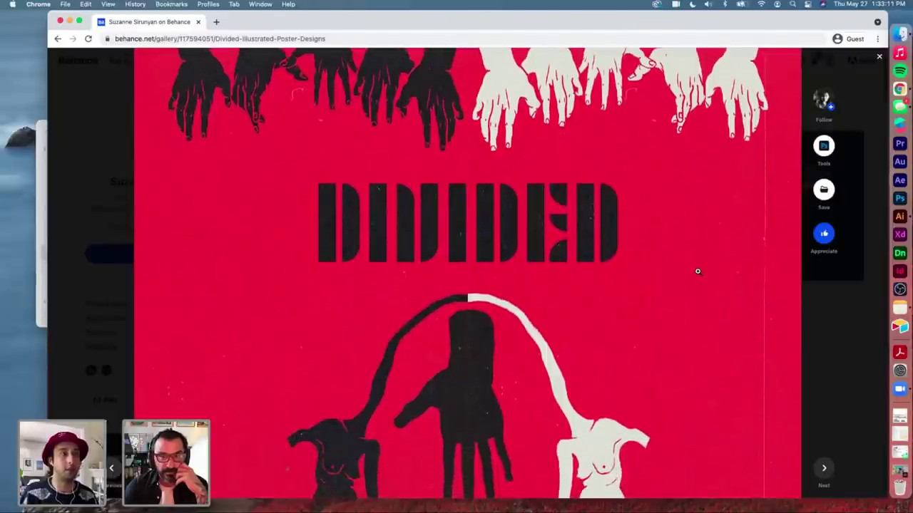
scroll(698, 271, up, 4)
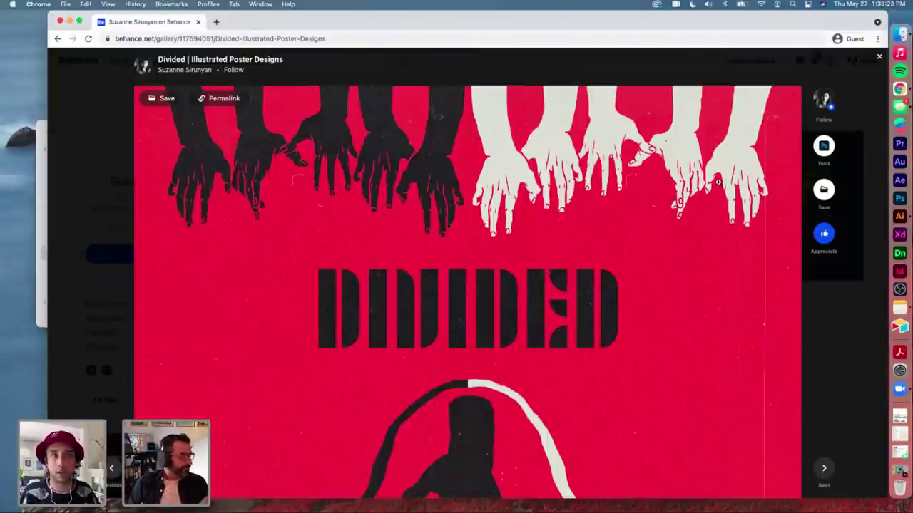
scroll(732, 317, down, 3)
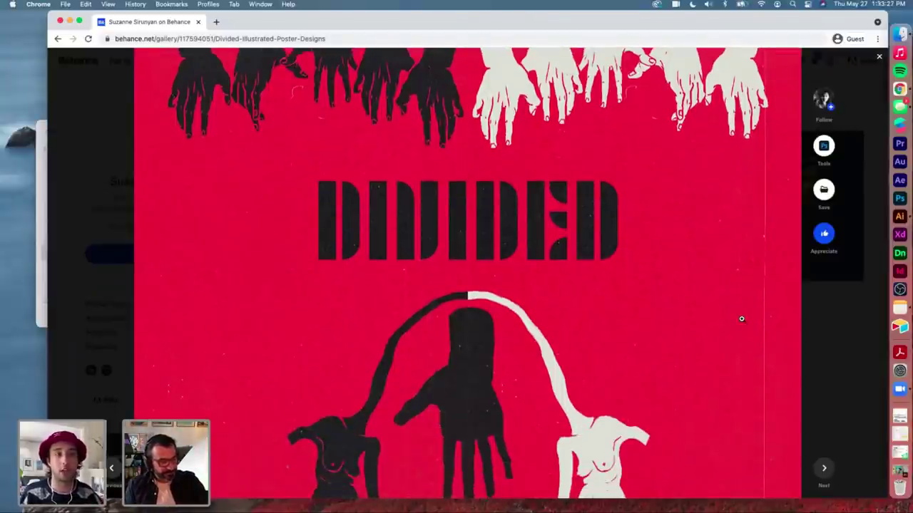
scroll(740, 318, down, 3)
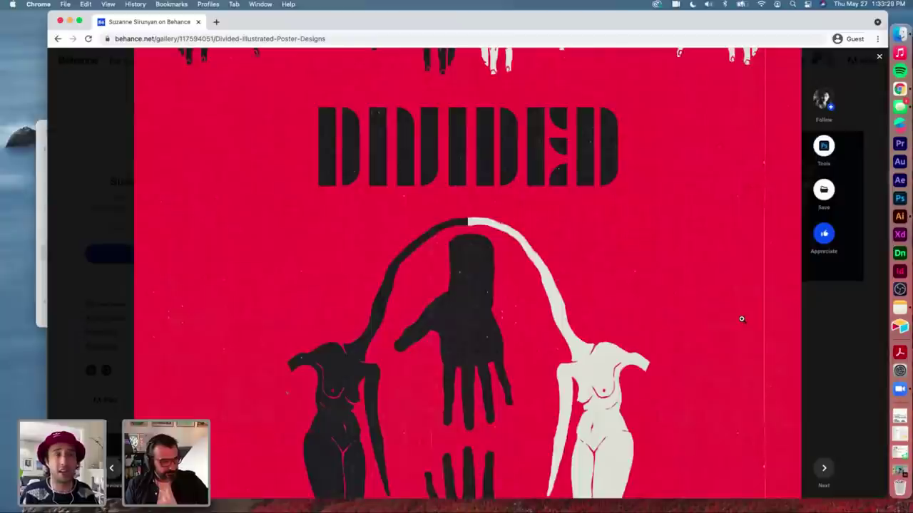
scroll(742, 319, down, 5)
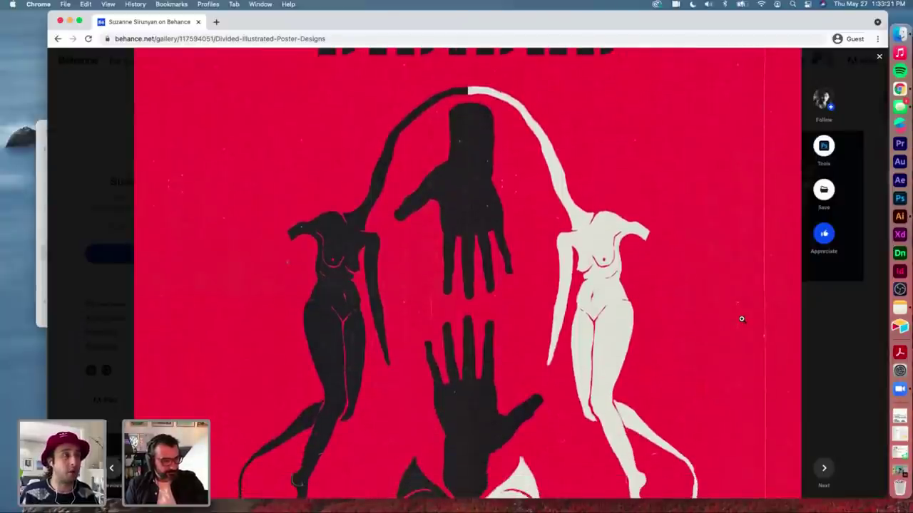
scroll(742, 319, down, 2)
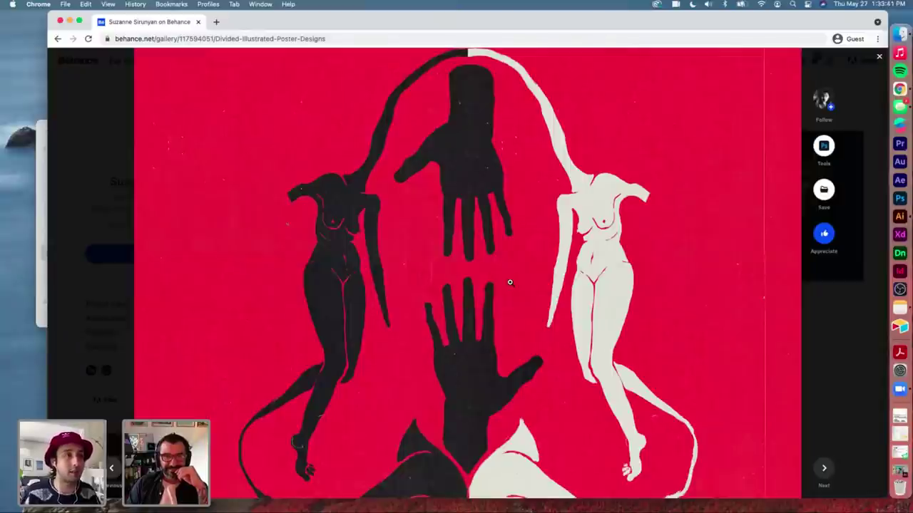
scroll(510, 282, down, 2)
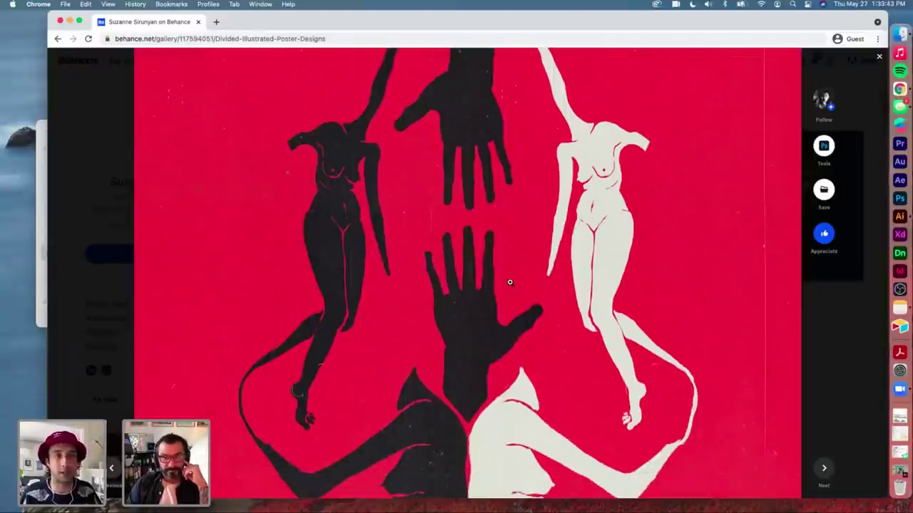
scroll(510, 283, down, 8)
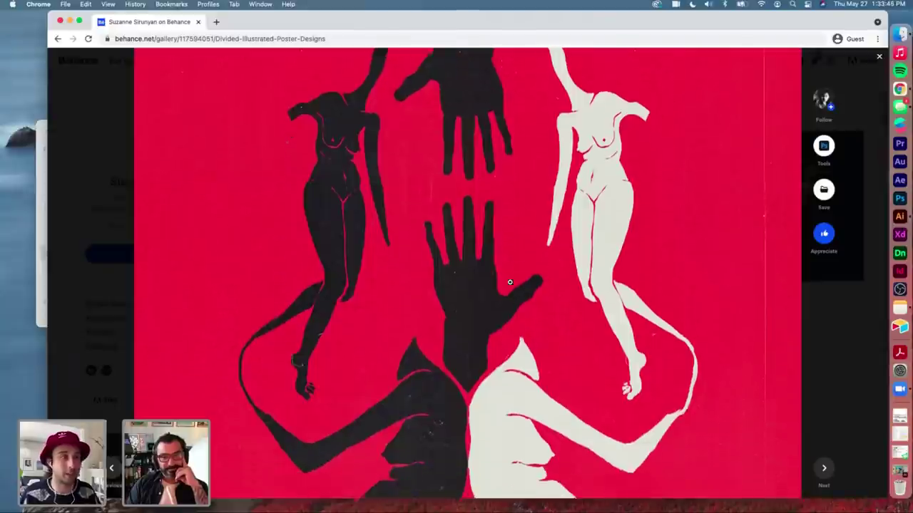
scroll(510, 282, up, 4)
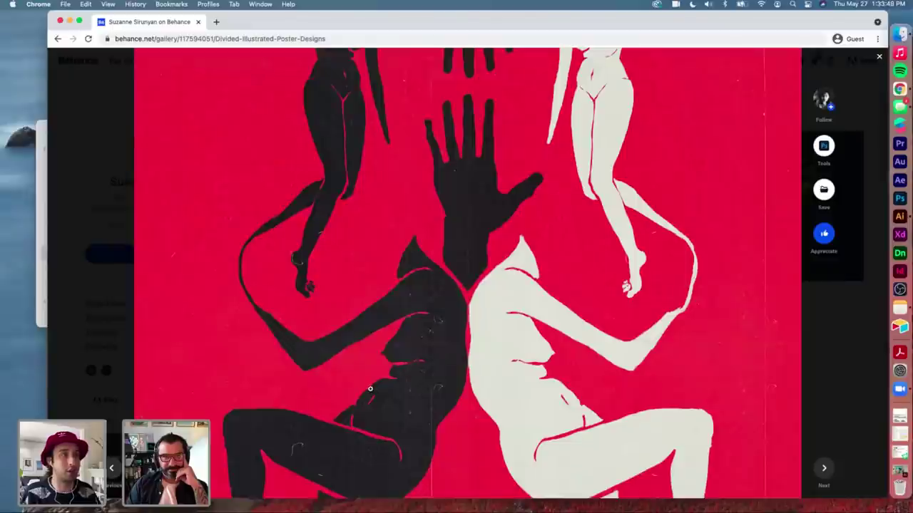
scroll(374, 389, down, 5)
scroll(374, 389, down, 9)
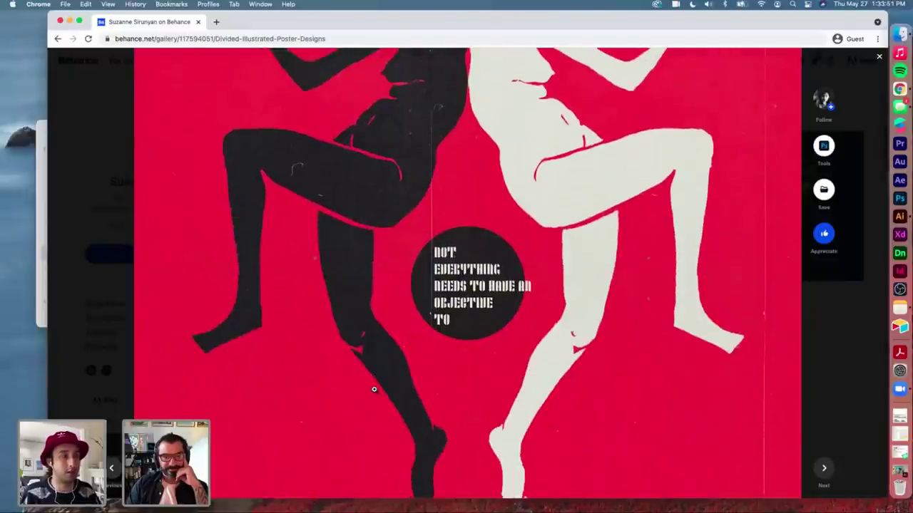
scroll(374, 390, down, 6)
Step: Scroll further down the Divided project's poster images
scroll(373, 390, down, 3)
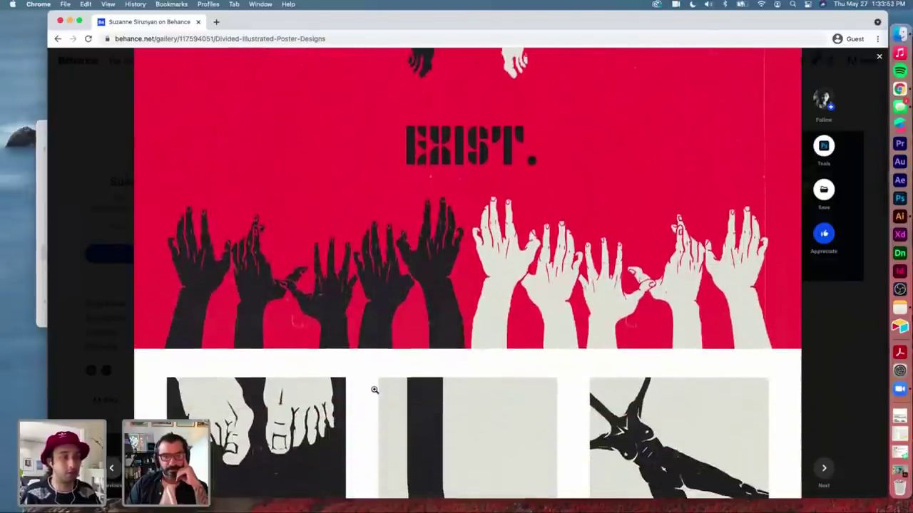
scroll(373, 389, down, 3)
scroll(373, 389, down, 5)
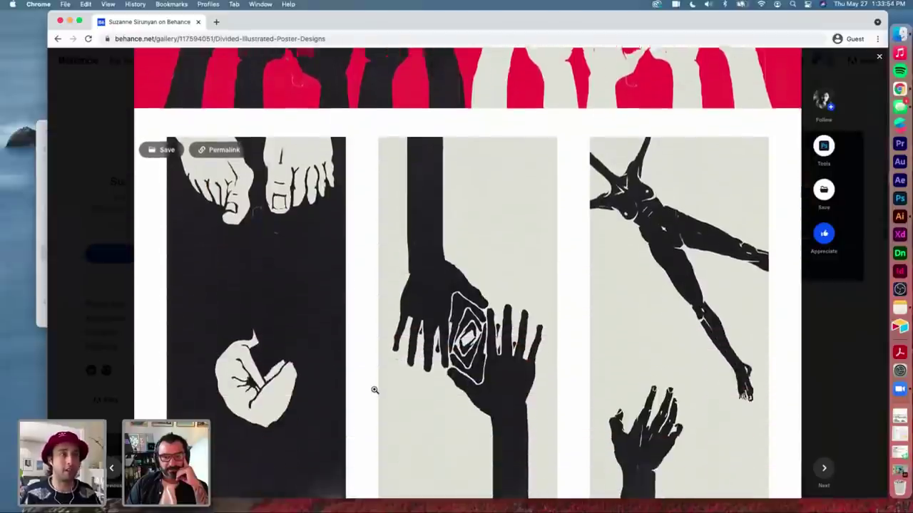
scroll(371, 388, down, 2)
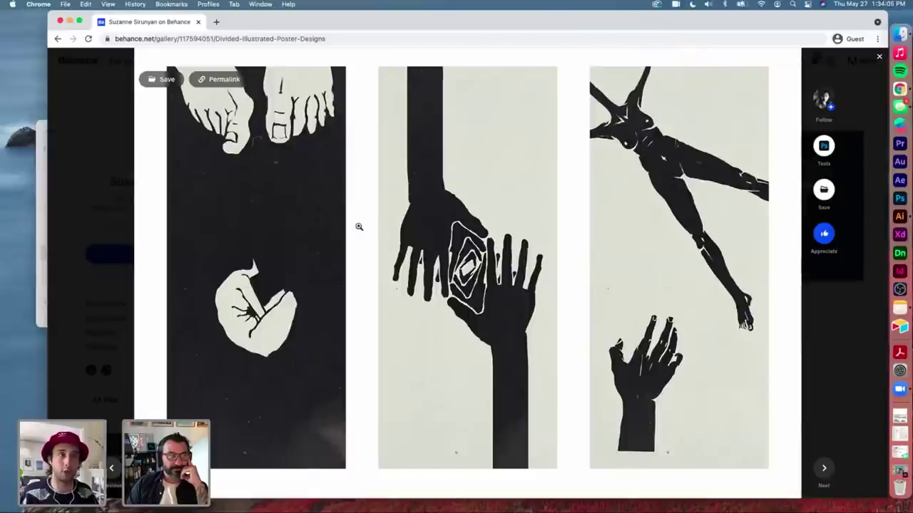
scroll(359, 226, down, 10)
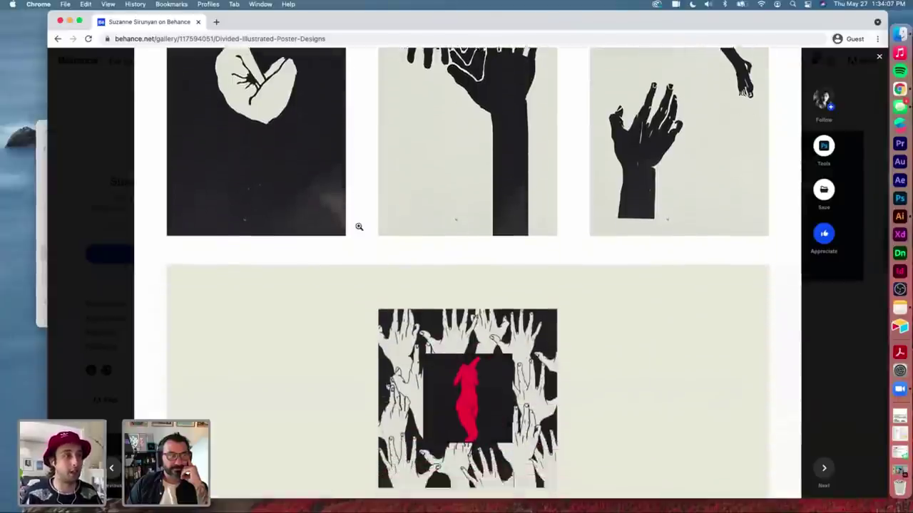
scroll(359, 226, down, 1)
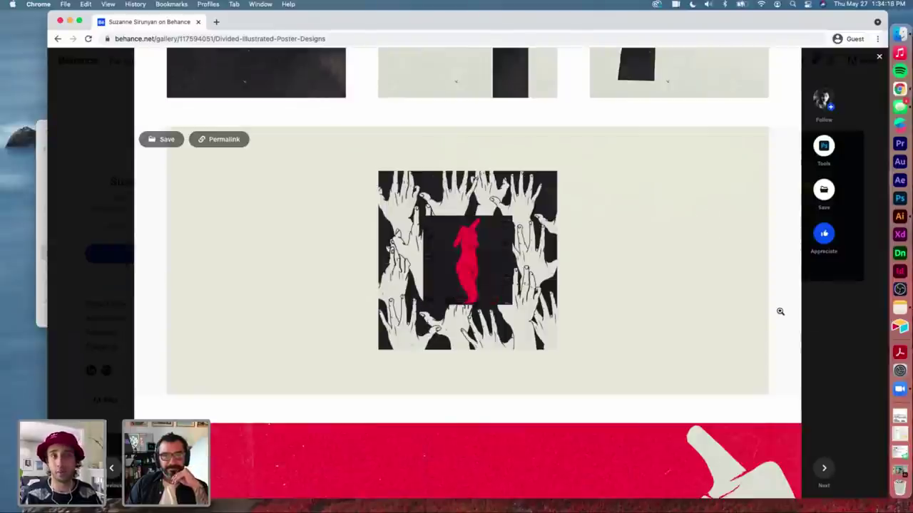
Step: Scroll to the THANKS footer, appreciate the Divided project, and close it
scroll(780, 311, down, 8)
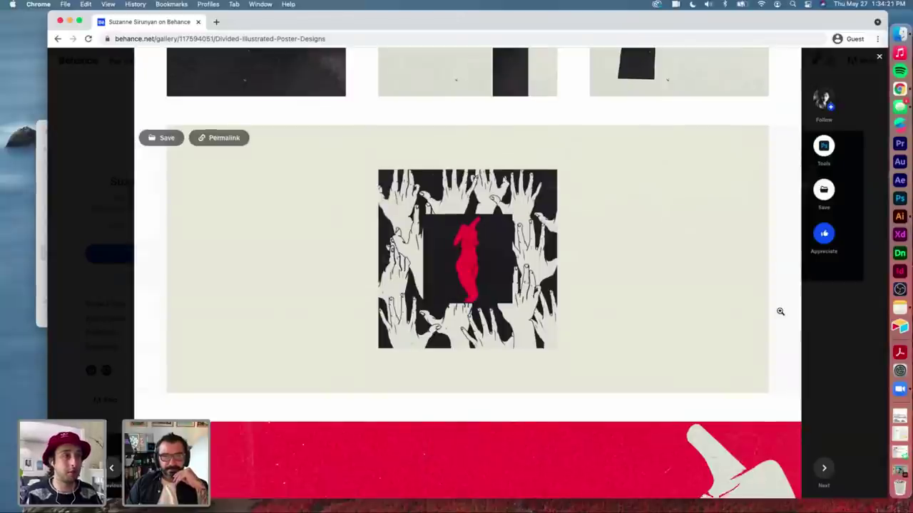
scroll(780, 312, down, 2)
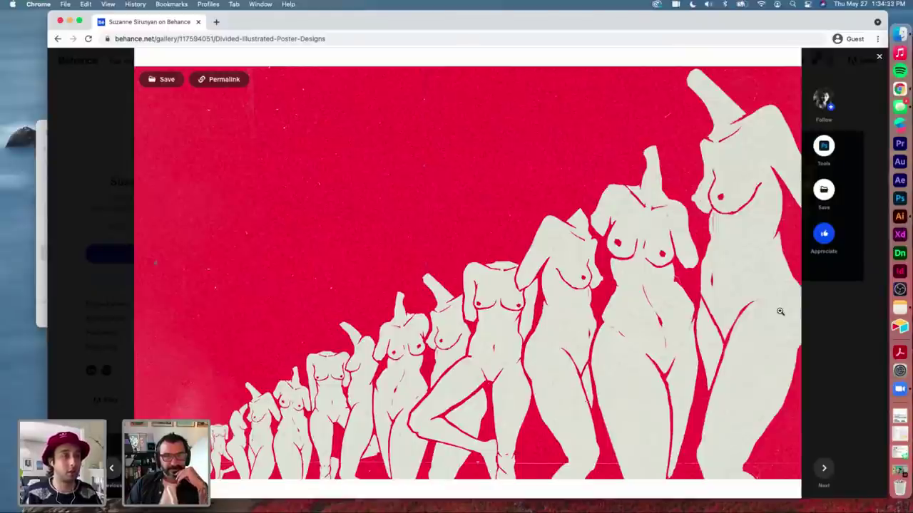
scroll(780, 312, down, 5)
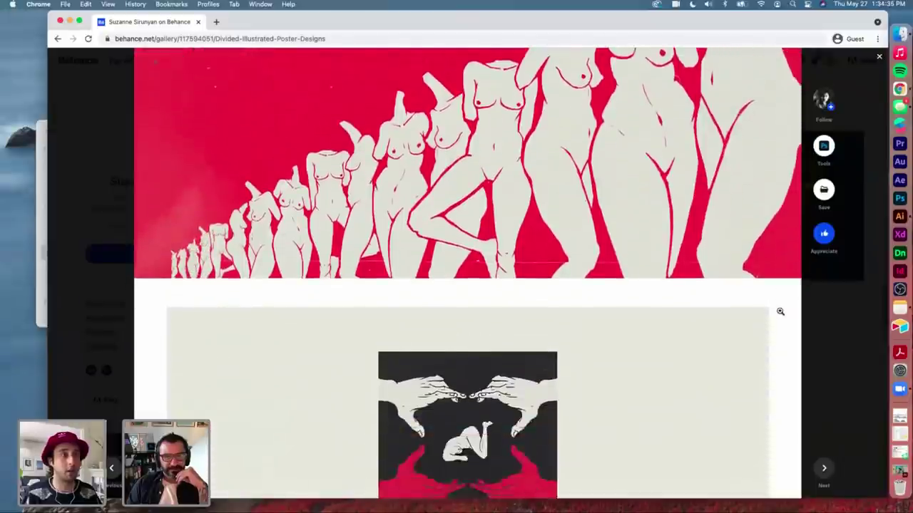
scroll(780, 311, down, 8)
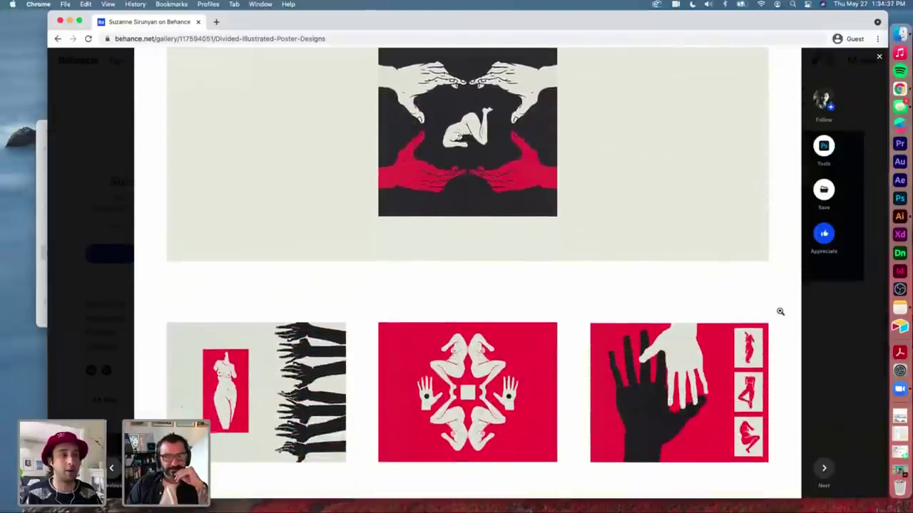
scroll(780, 311, down, 5)
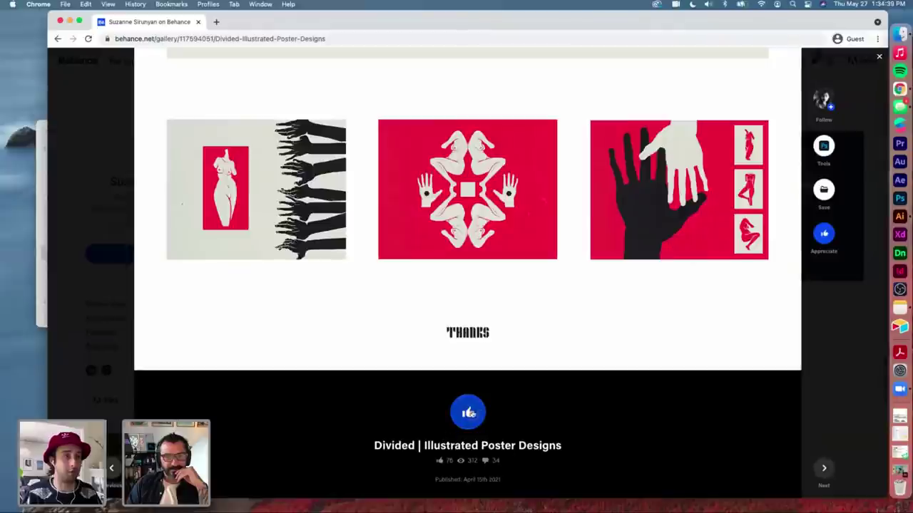
click(469, 413)
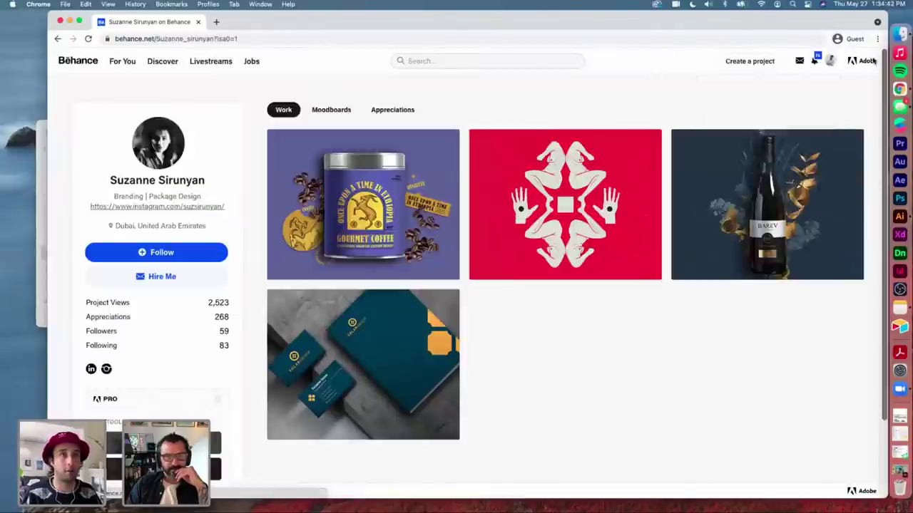
click(879, 56)
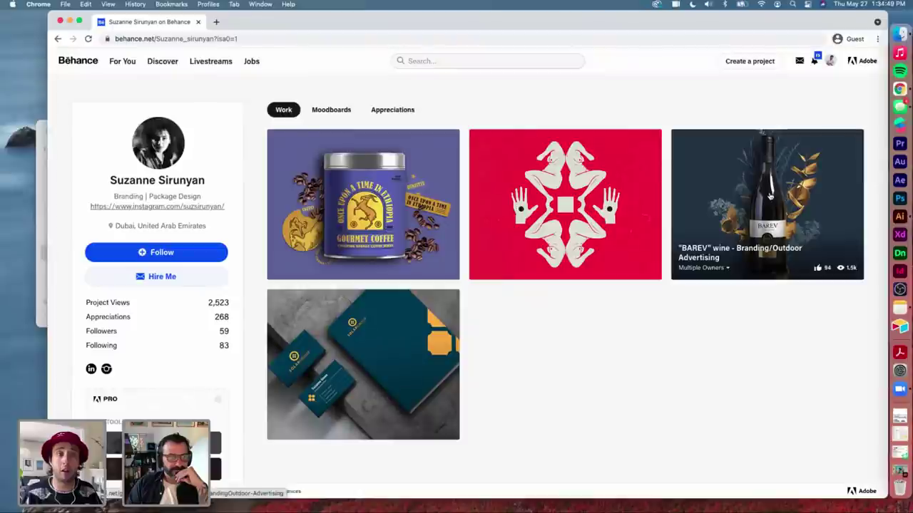
Step: Follow the designer, then briefly open and close the BAREV wine project
click(154, 252)
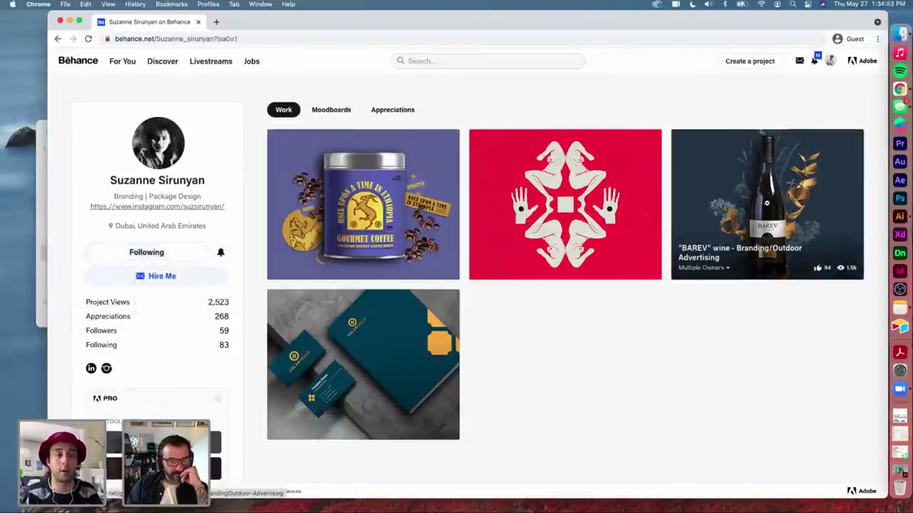
click(766, 204)
scroll(559, 314, down, 3)
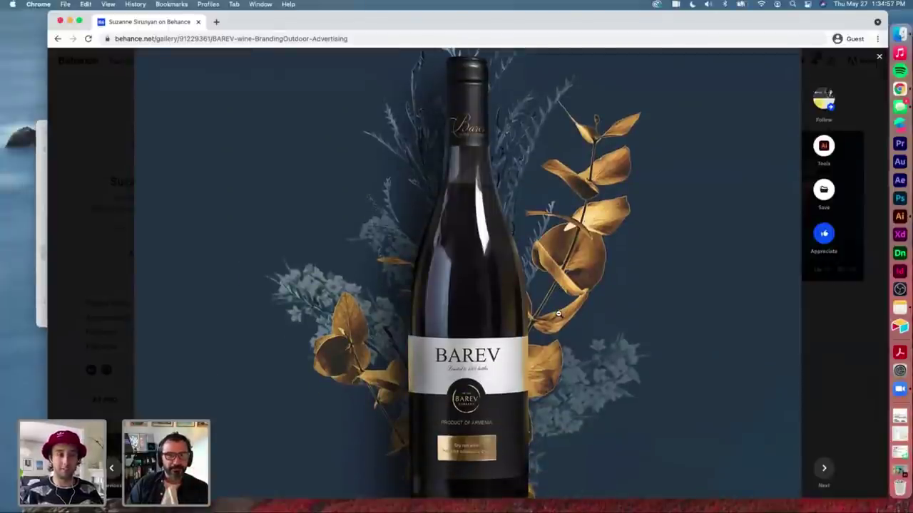
click(65, 305)
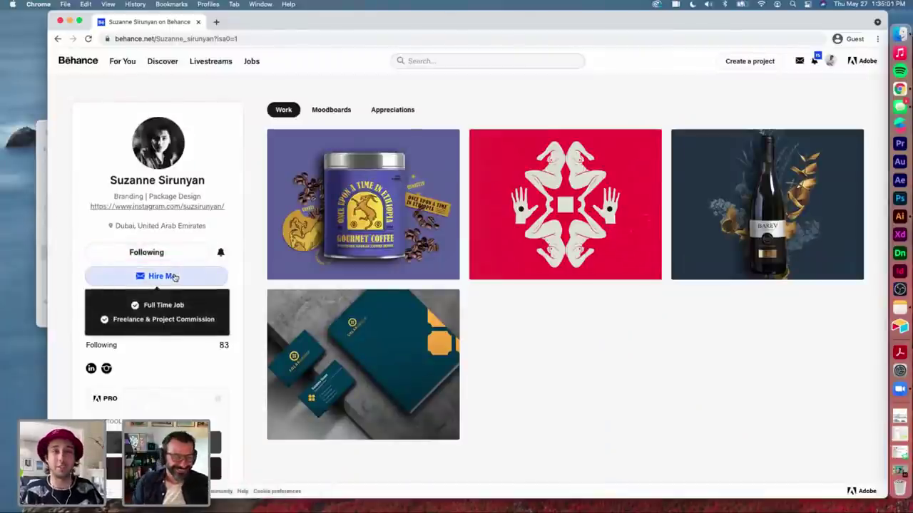
Step: Reopen the BAREV wine project and scroll down to its description and credits
click(787, 165)
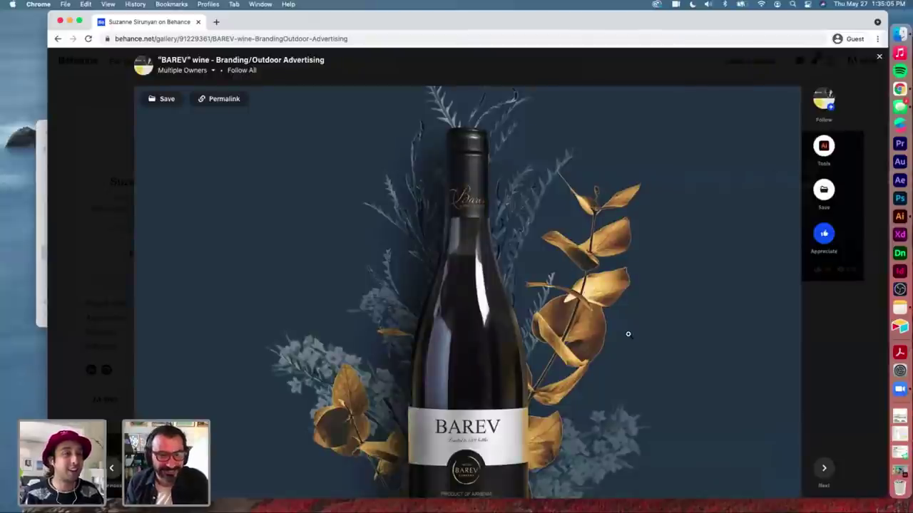
scroll(627, 334, down, 3)
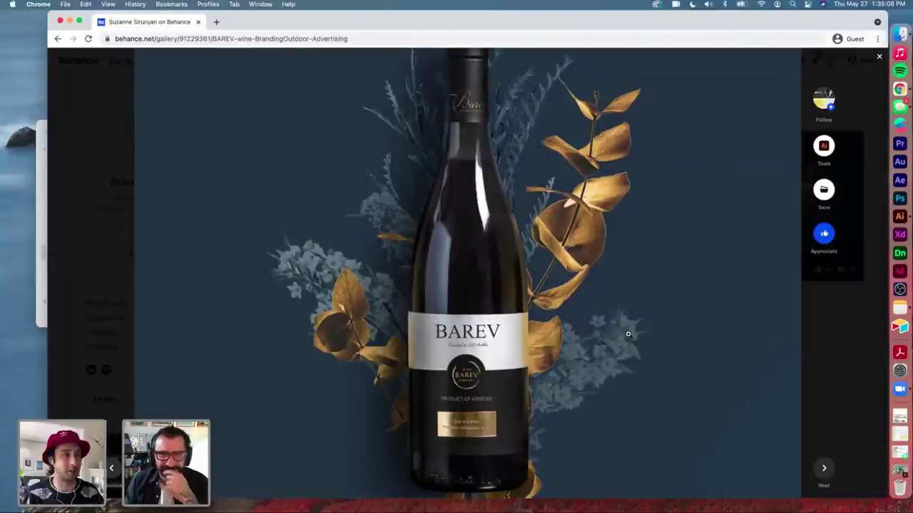
scroll(619, 326, up, 1)
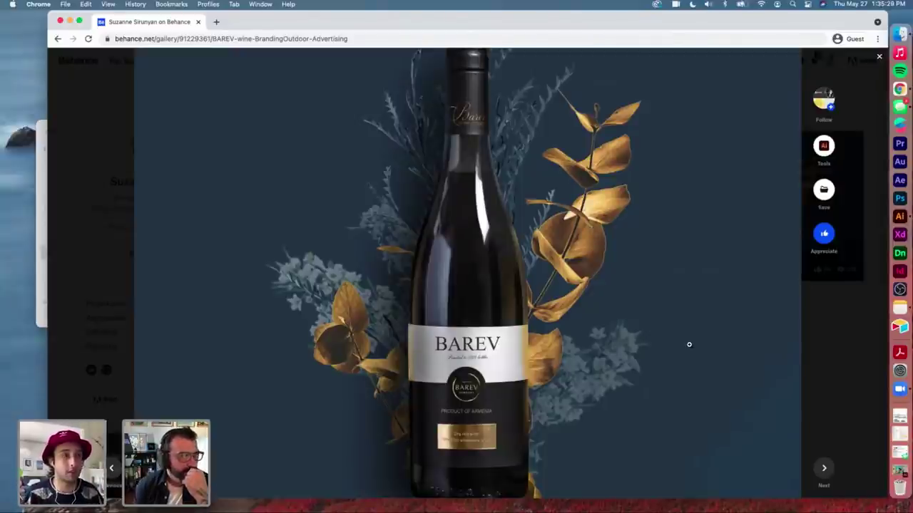
scroll(689, 344, down, 3)
scroll(689, 346, down, 10)
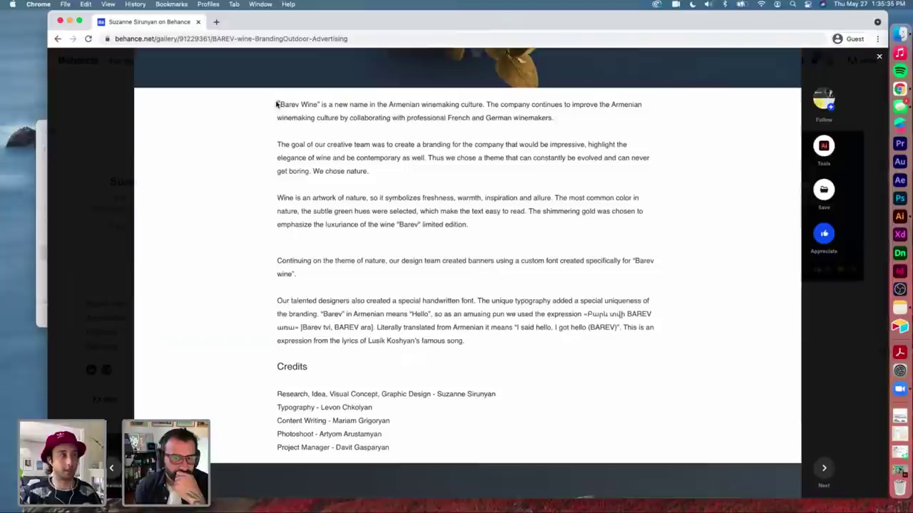
Step: Scroll past the BAREV mockups, booklets, poster and gift bag to the business-card mockup
scroll(367, 302, down, 1)
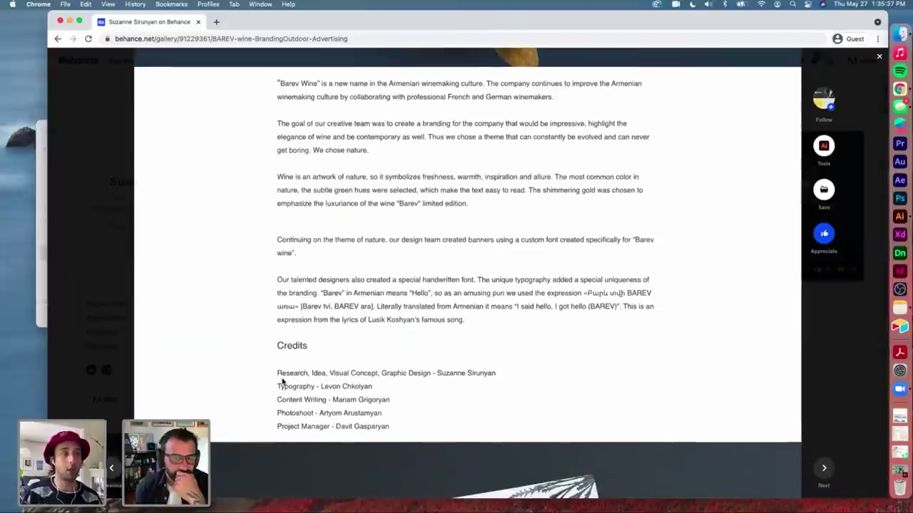
scroll(283, 378, down, 1)
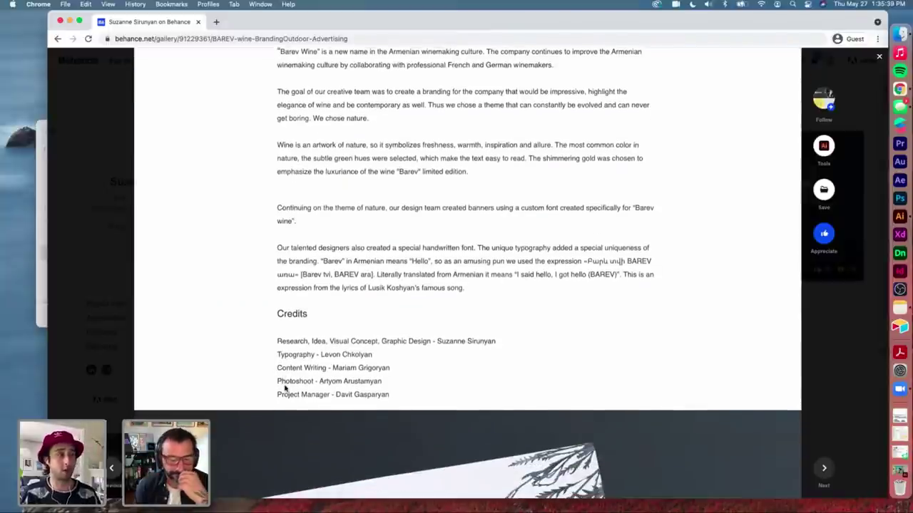
scroll(285, 388, down, 2)
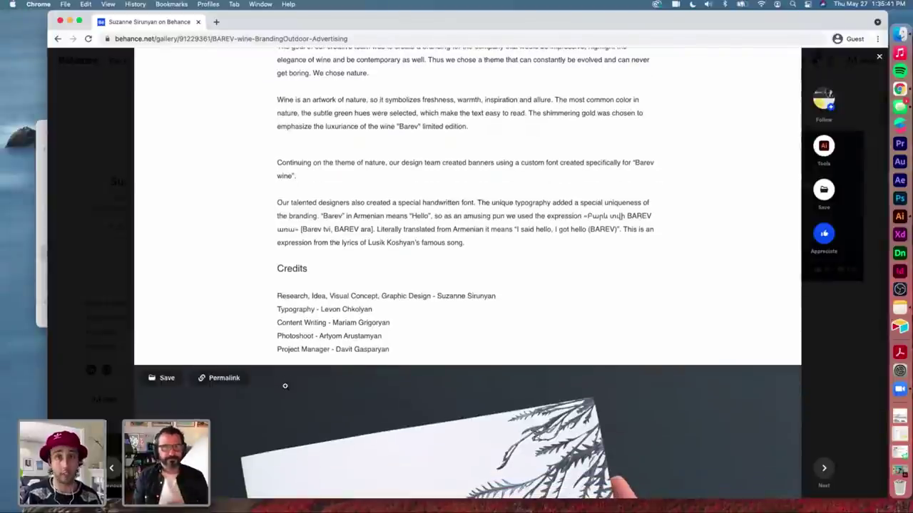
scroll(284, 386, down, 10)
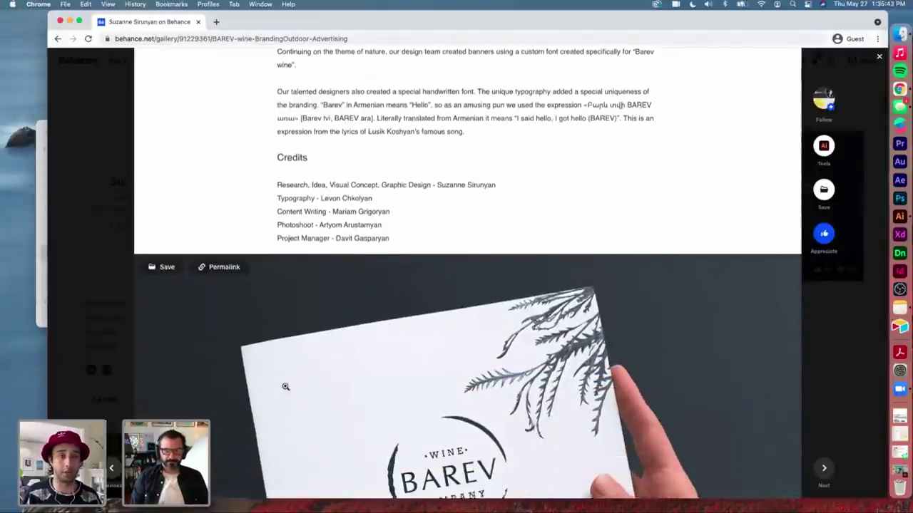
scroll(285, 386, down, 1)
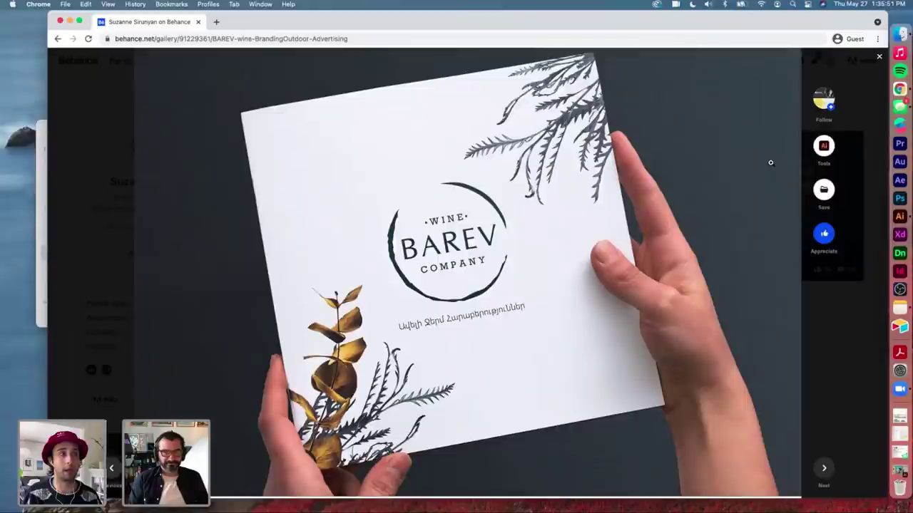
scroll(770, 163, down, 1)
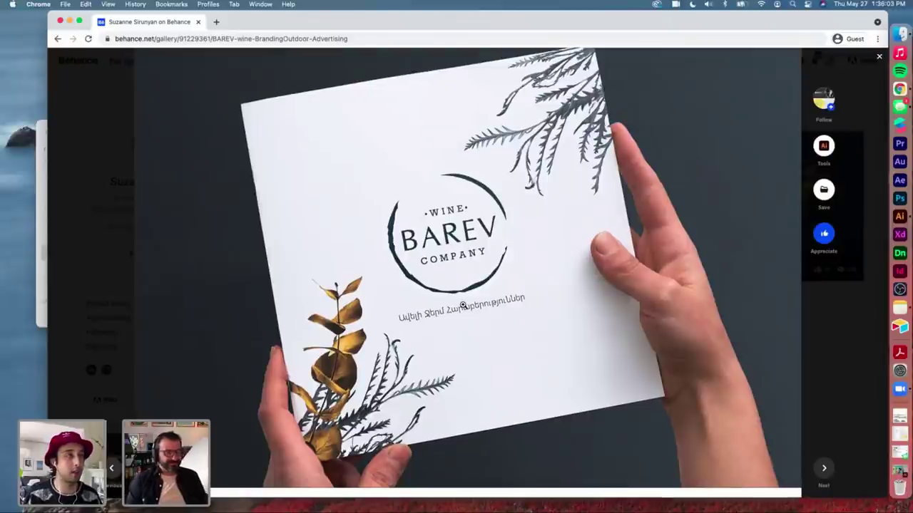
scroll(463, 305, down, 1)
scroll(463, 305, down, 10)
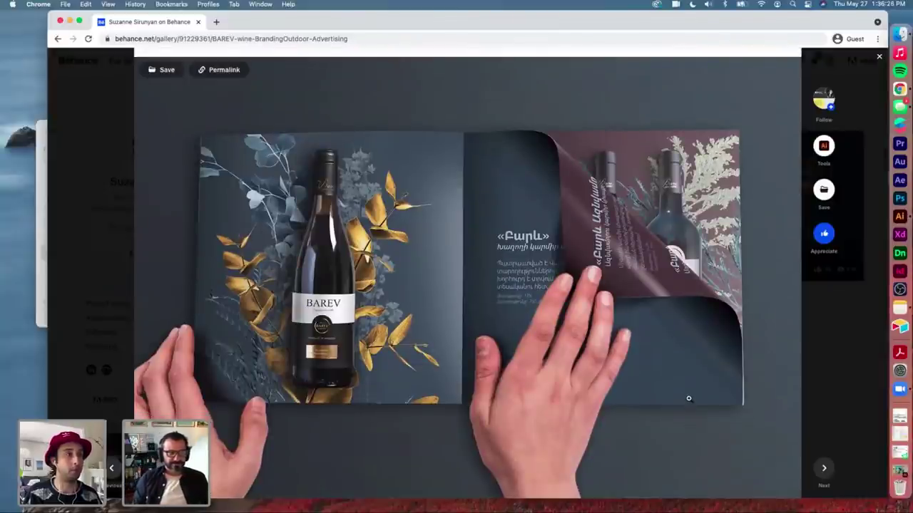
scroll(688, 399, down, 2)
scroll(688, 399, down, 10)
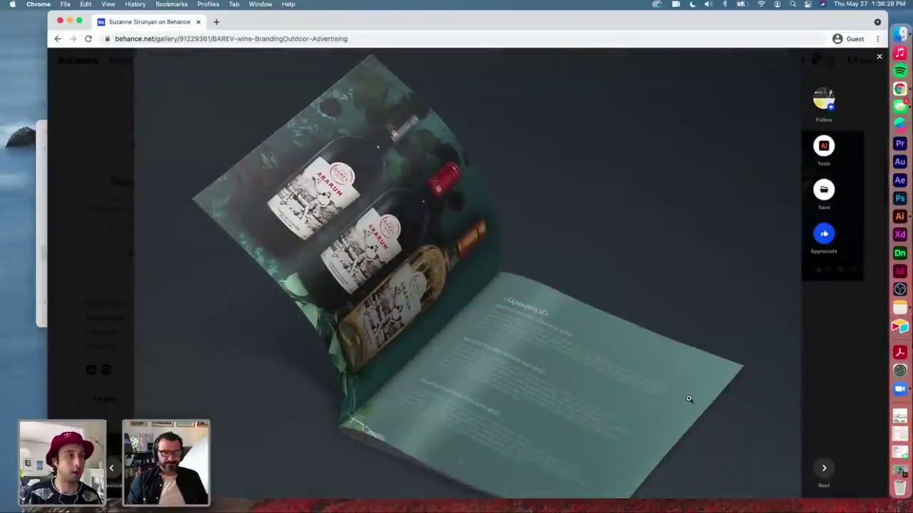
scroll(688, 399, down, 8)
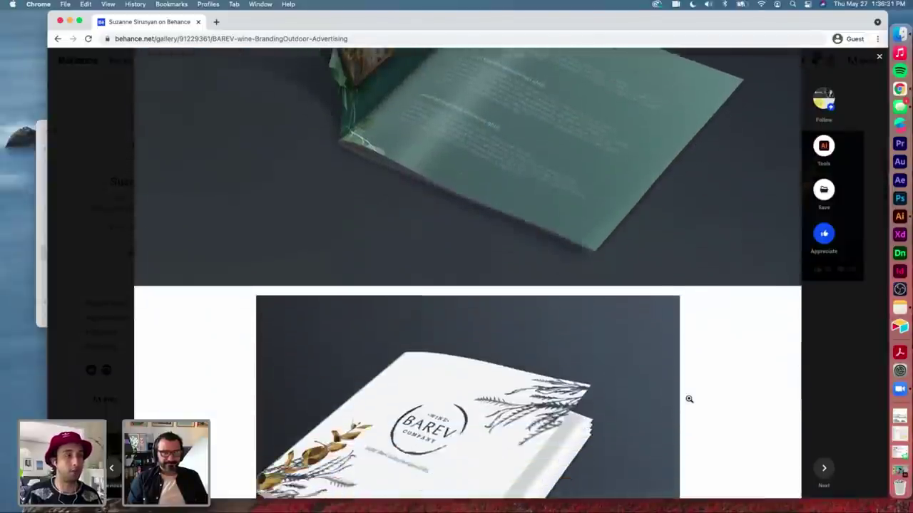
scroll(689, 399, down, 15)
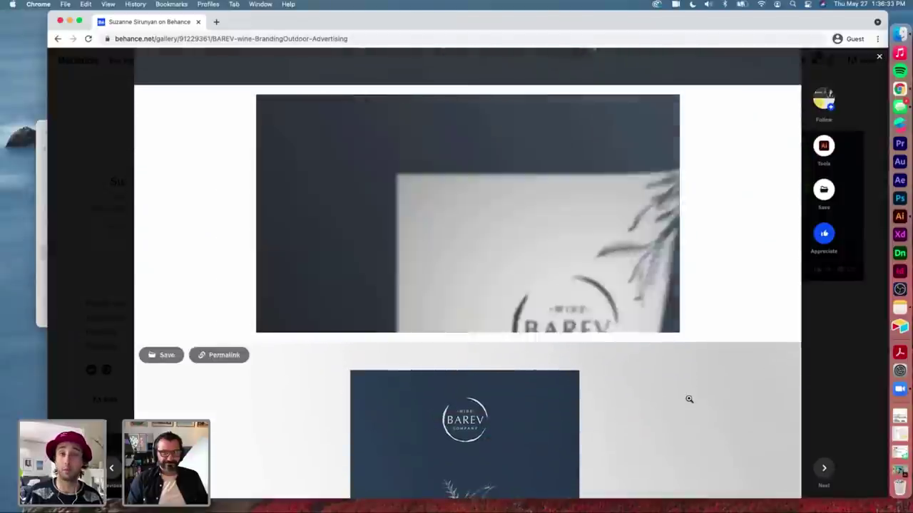
scroll(689, 399, down, 10)
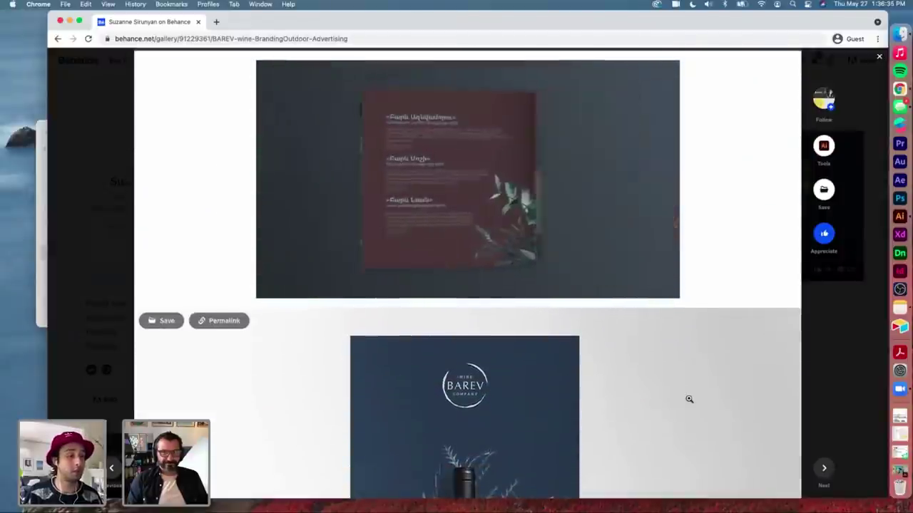
scroll(689, 399, down, 8)
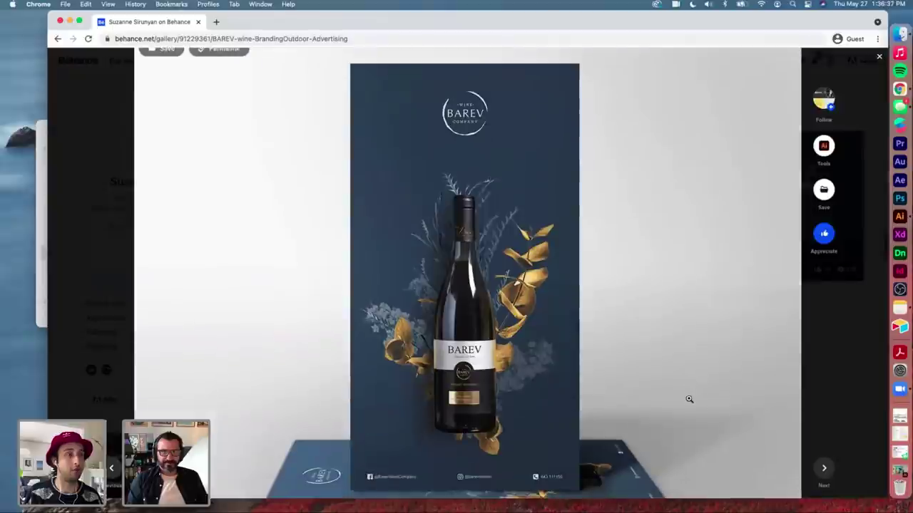
scroll(688, 399, down, 10)
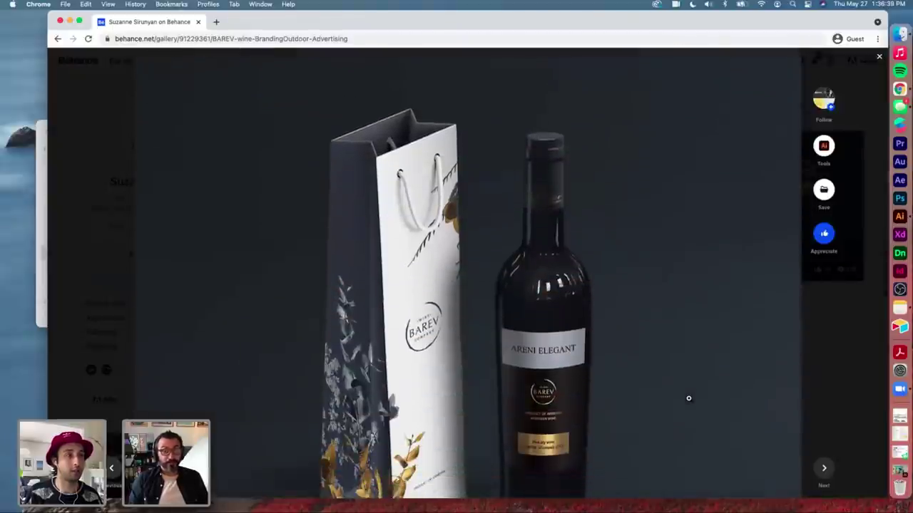
scroll(689, 399, down, 2)
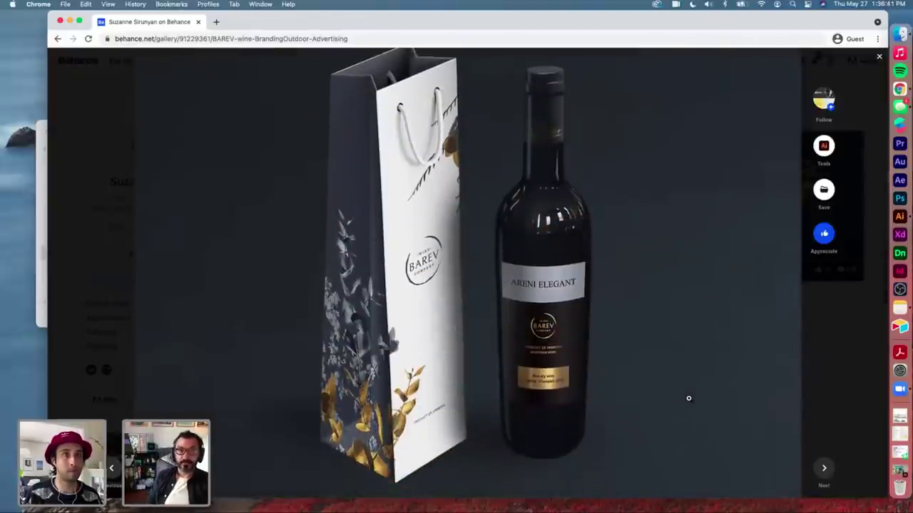
scroll(688, 398, down, 10)
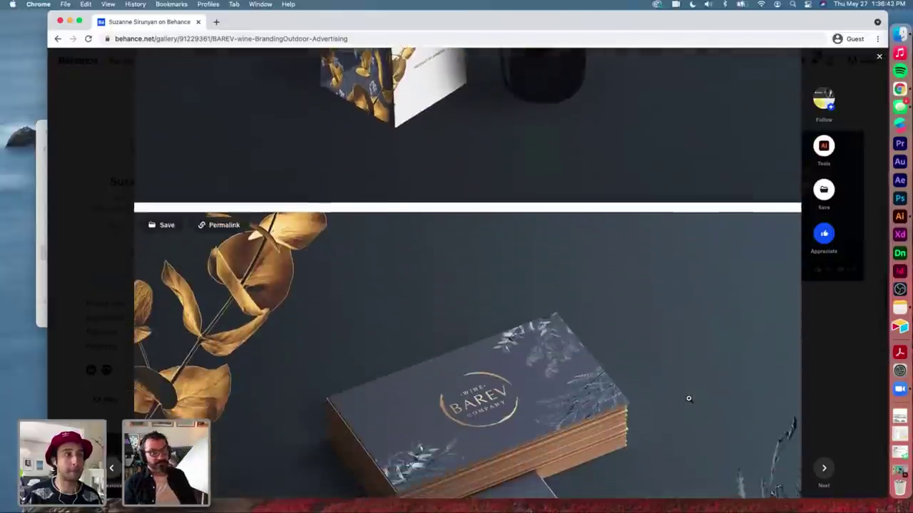
scroll(689, 398, down, 6)
scroll(689, 399, down, 3)
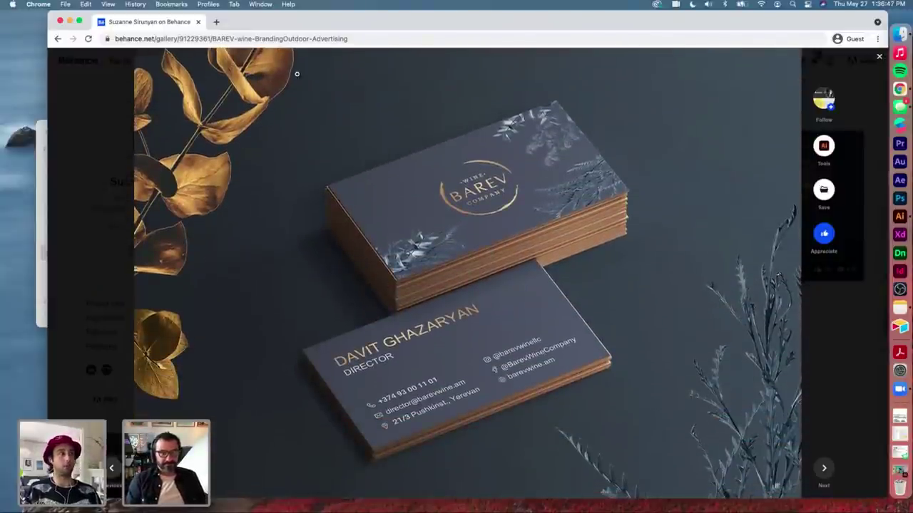
scroll(441, 148, down, 2)
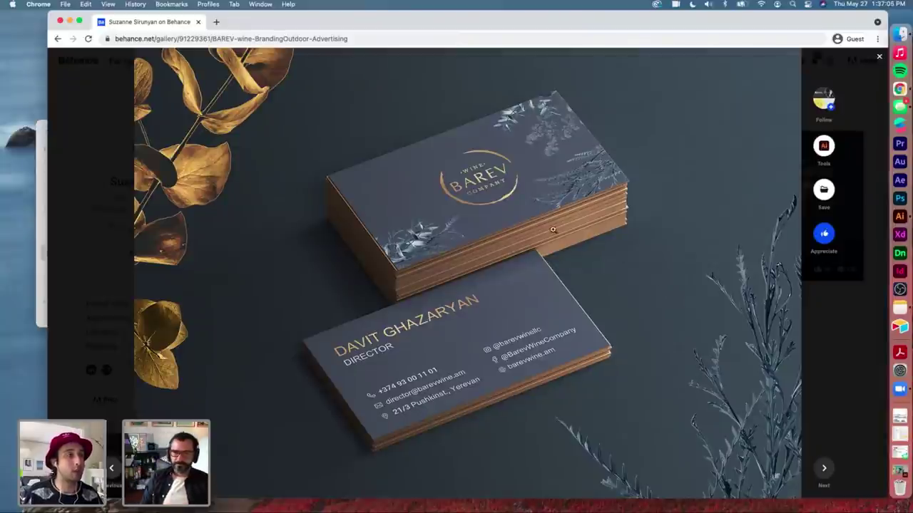
click(484, 172)
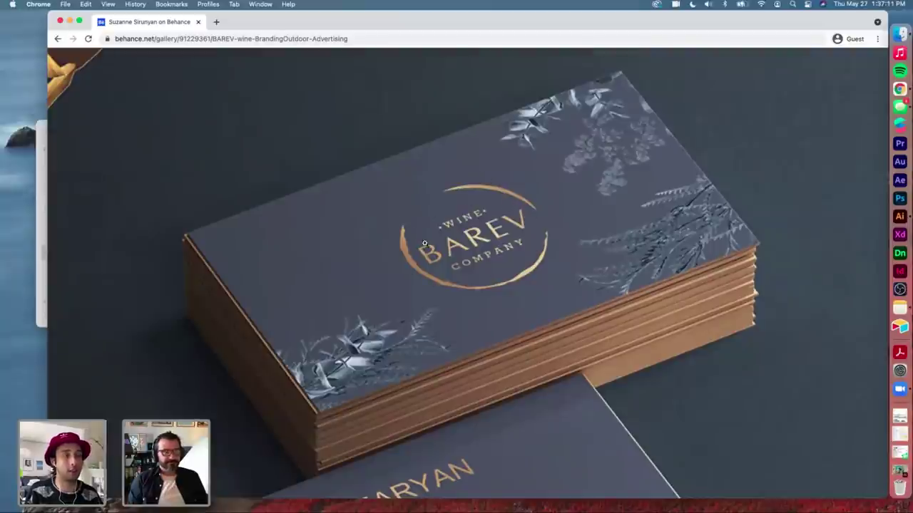
click(649, 282)
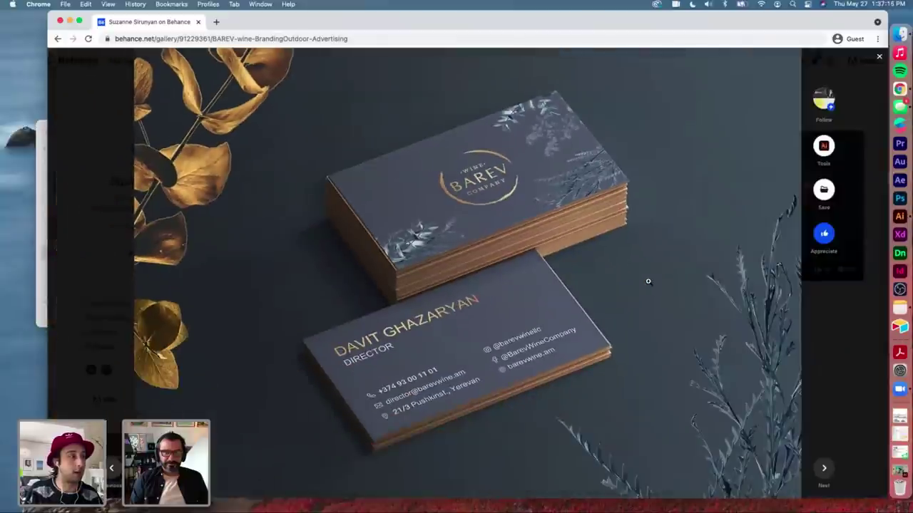
scroll(648, 281, down, 2)
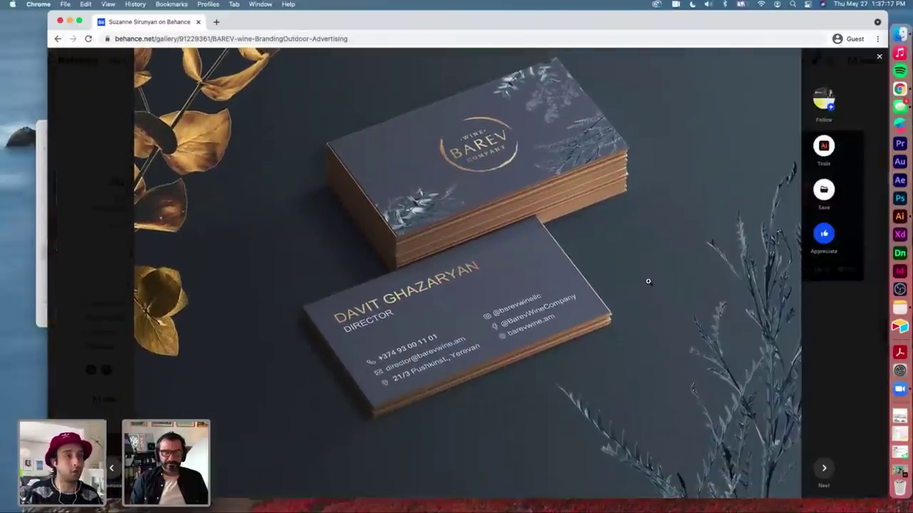
scroll(648, 282, up, 1)
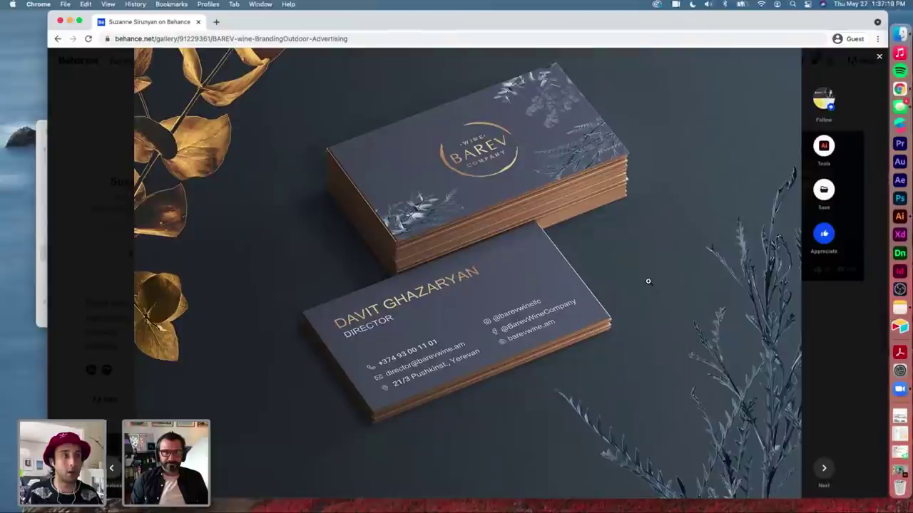
Step: Scroll to the end of the BAREV project, appreciate it, and close it to the profile
scroll(648, 282, down, 10)
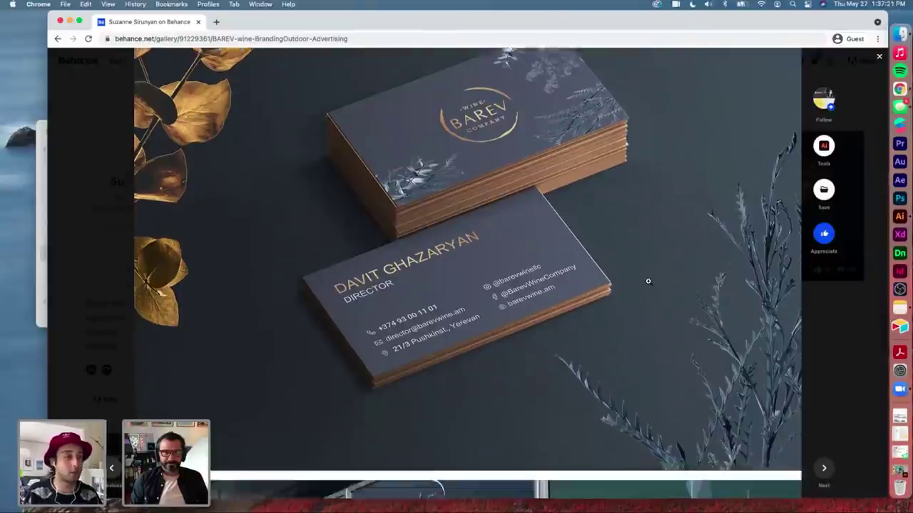
scroll(649, 282, down, 2)
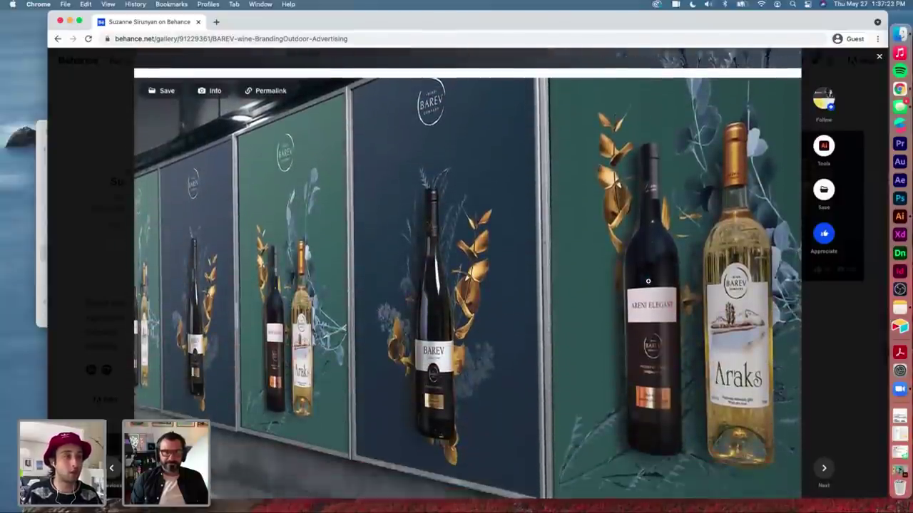
scroll(648, 282, down, 12)
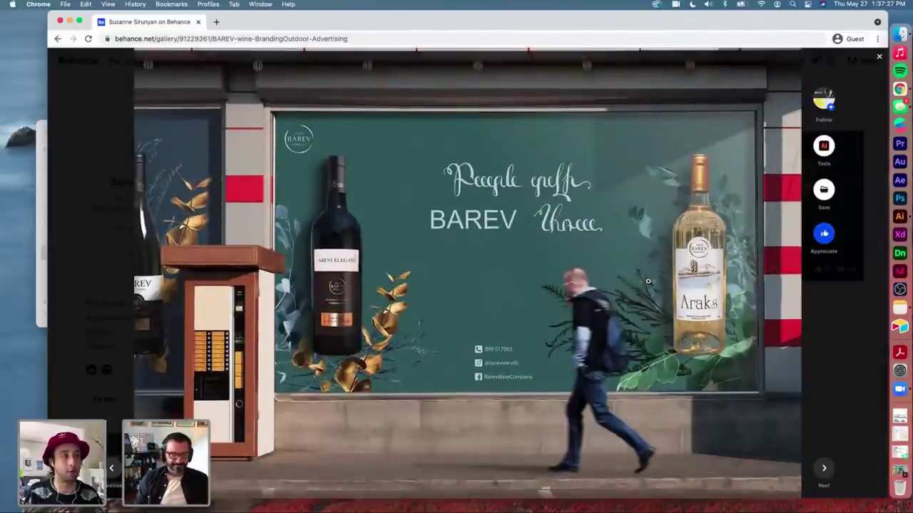
scroll(648, 282, down, 1)
scroll(648, 281, down, 1)
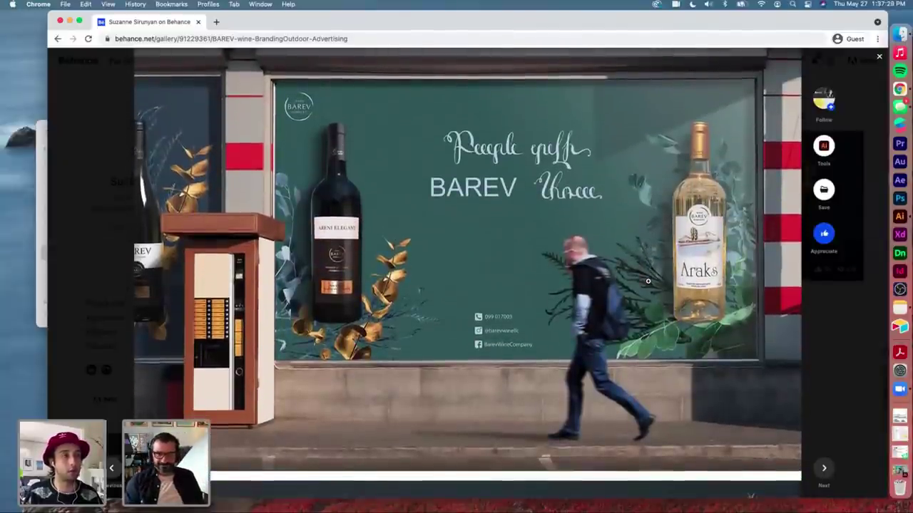
scroll(649, 282, down, 3)
scroll(648, 282, down, 15)
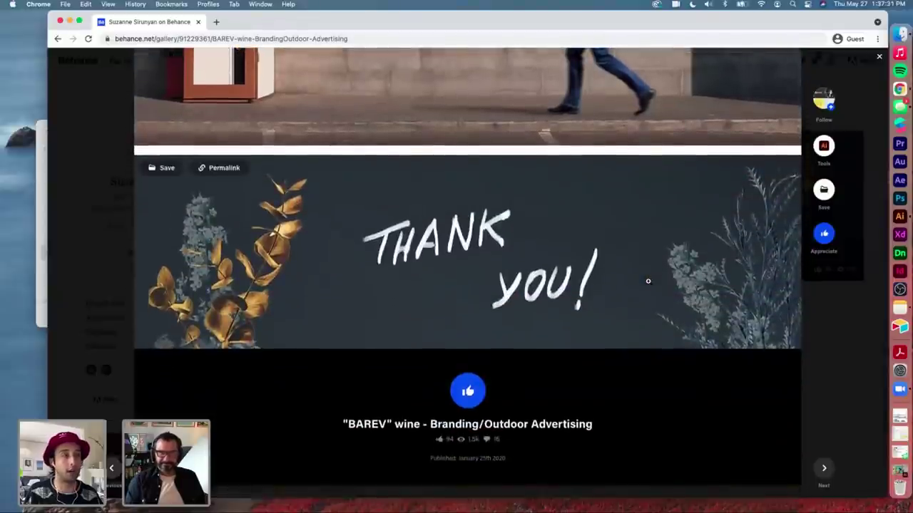
click(467, 391)
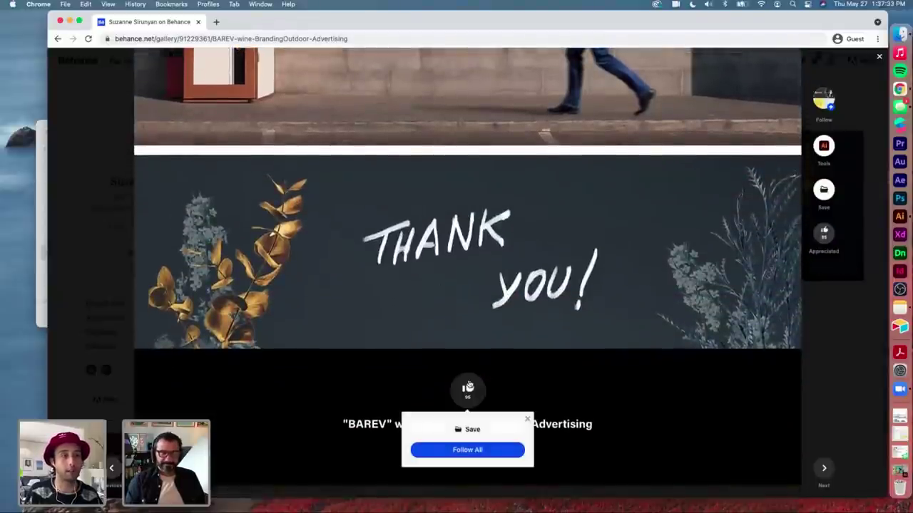
click(857, 310)
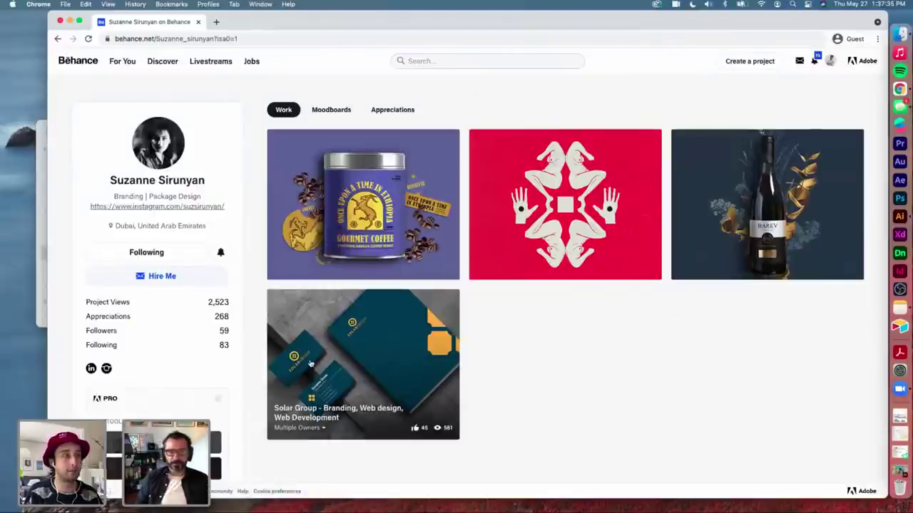
Step: Open the Solar Group branding and web design project and scroll through its first stationery mockup
click(368, 350)
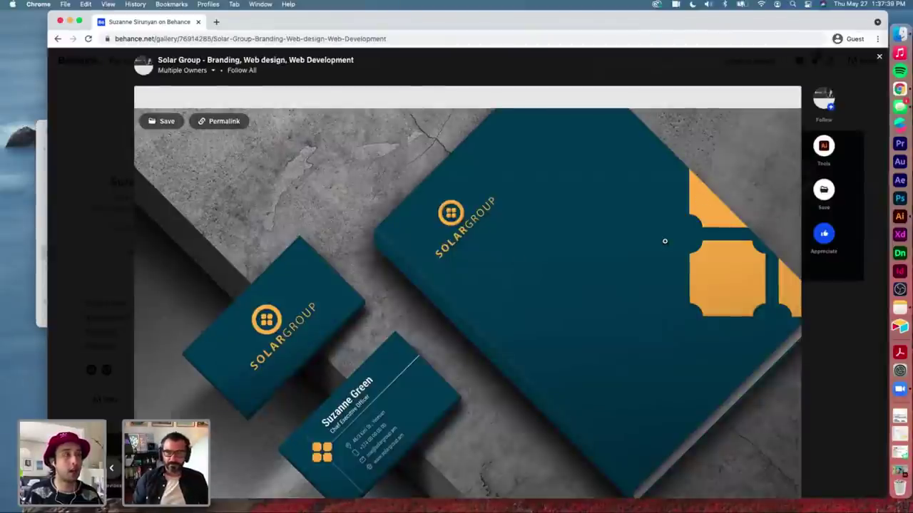
scroll(665, 242, down, 2)
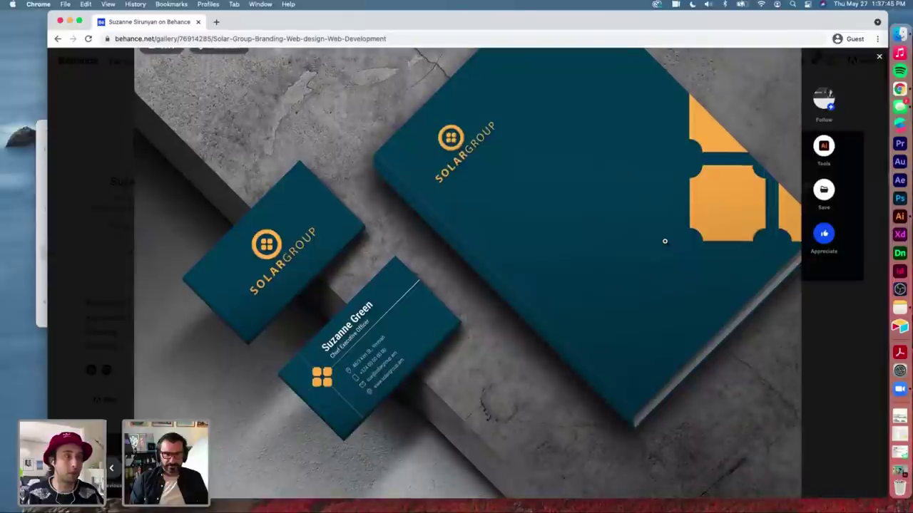
scroll(664, 241, down, 2)
scroll(664, 241, up, 1)
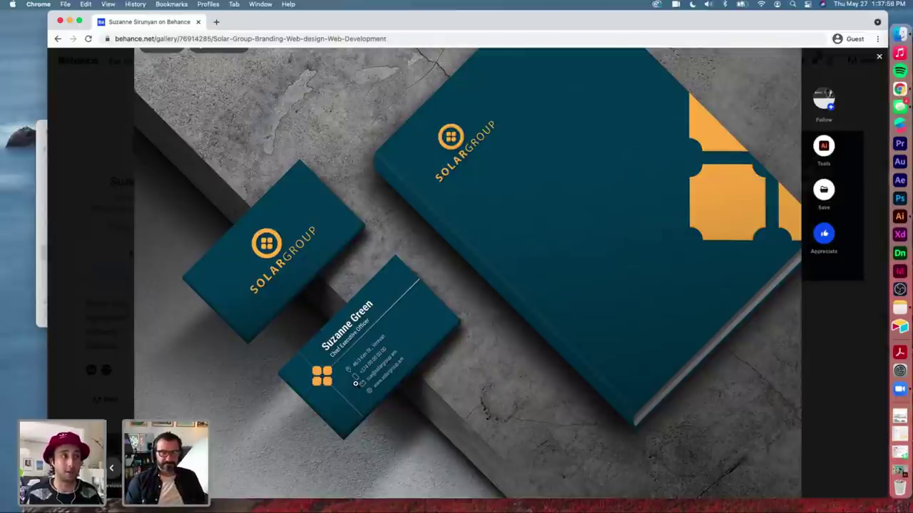
scroll(599, 380, down, 10)
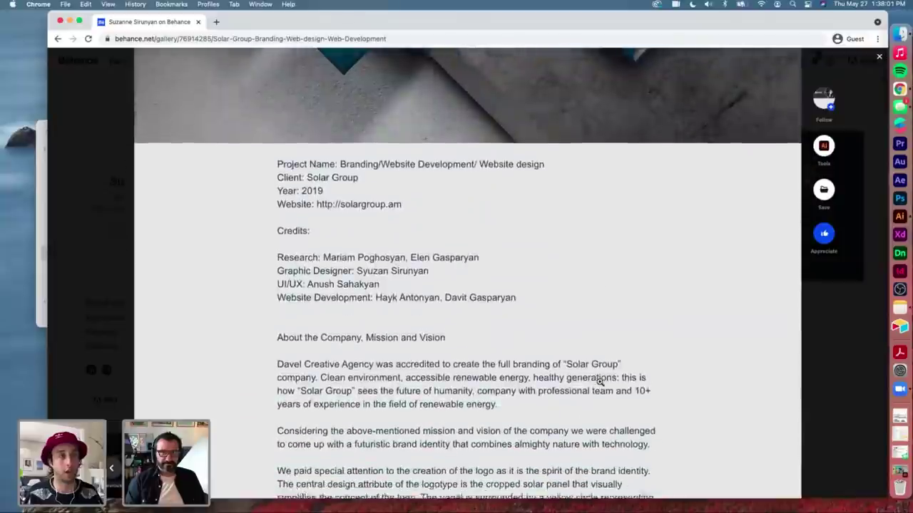
Step: Scroll past the description, Panel/Sunshine/Recycling graphic and logo construction grids to the yellow, white and navy badges
scroll(599, 382, down, 10)
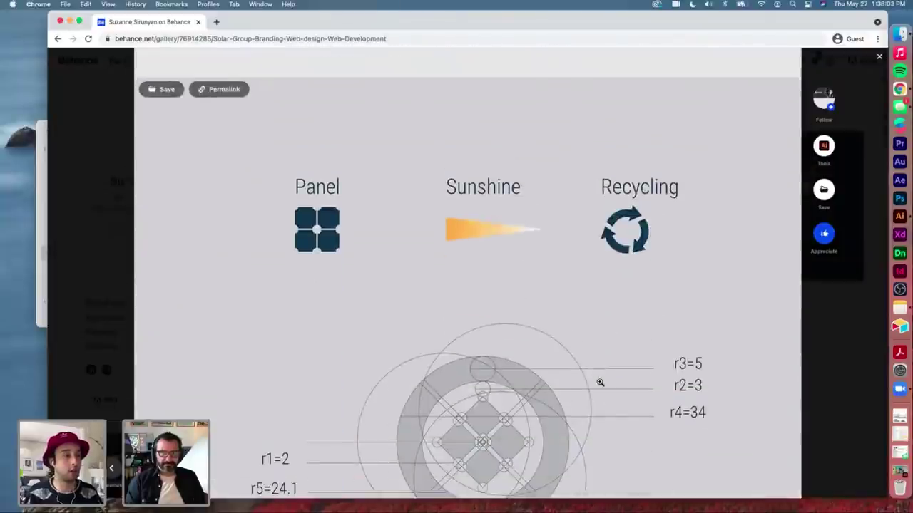
scroll(599, 383, down, 3)
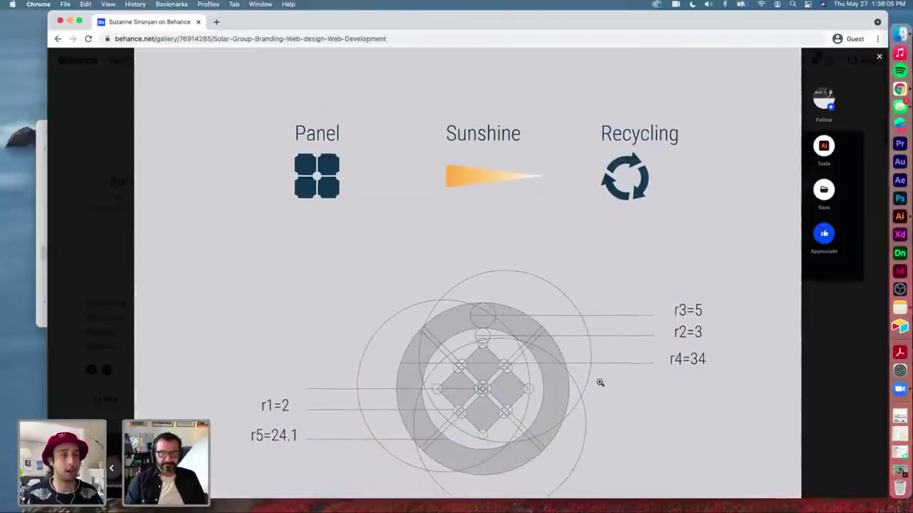
scroll(600, 382, down, 3)
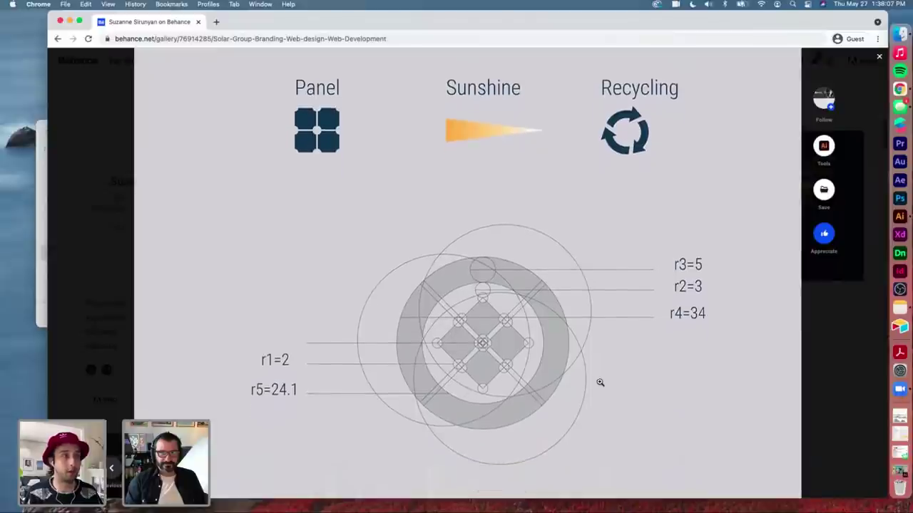
scroll(600, 383, down, 3)
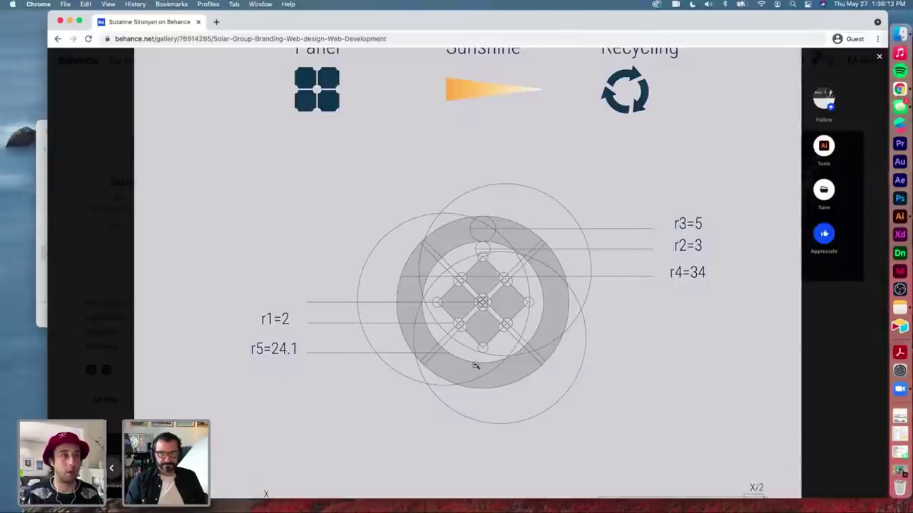
scroll(452, 264, up, 15)
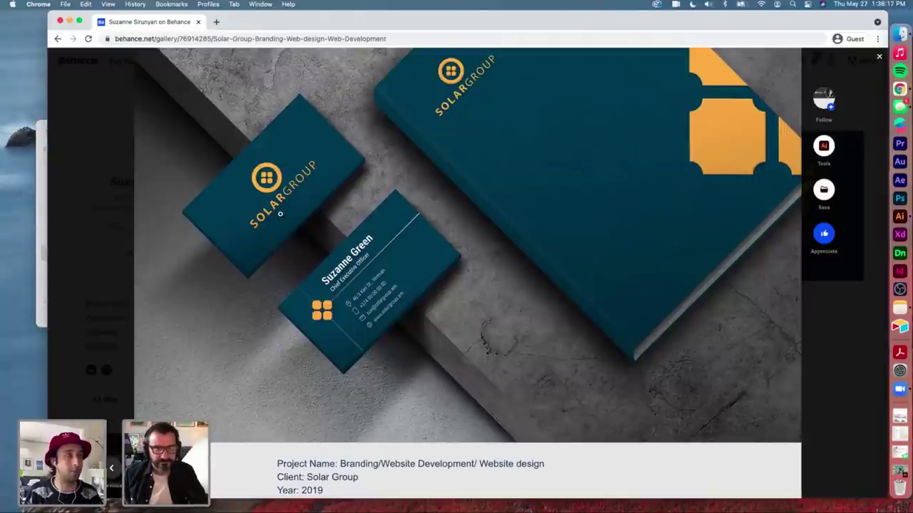
scroll(280, 214, down, 15)
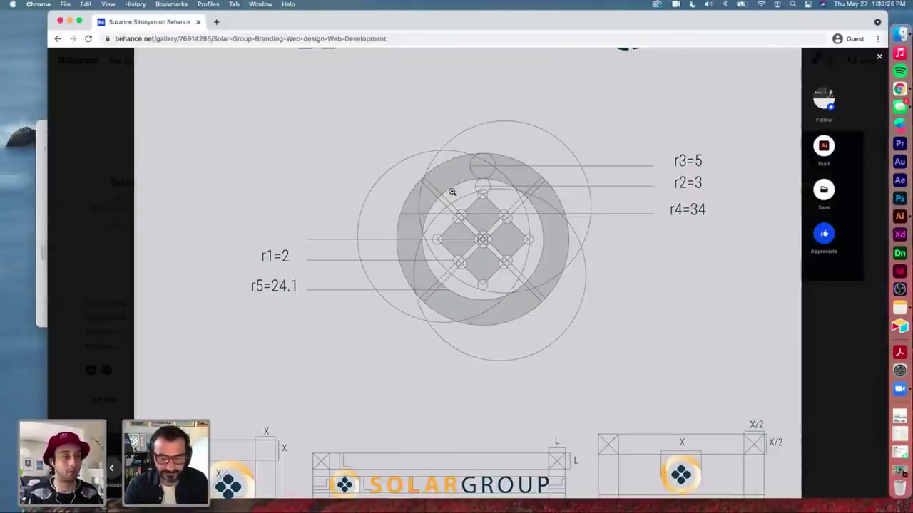
scroll(453, 192, down, 6)
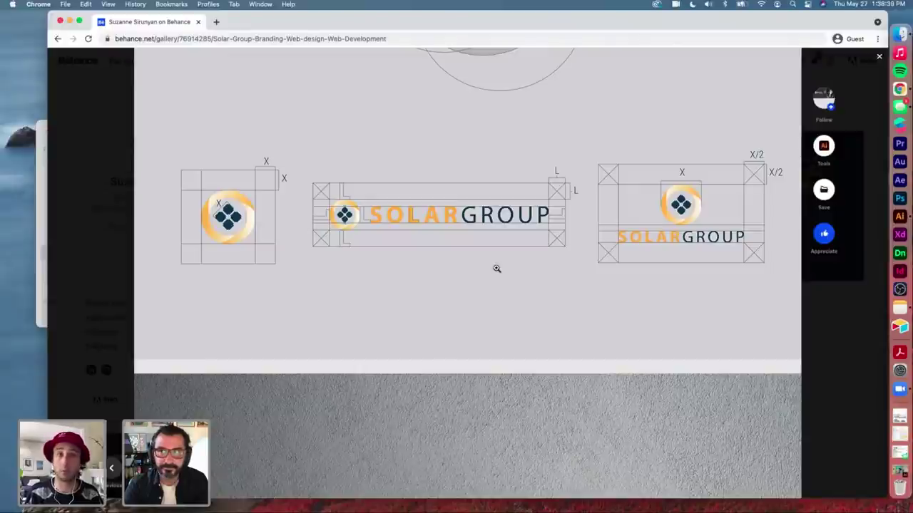
scroll(497, 268, down, 1)
scroll(497, 268, down, 5)
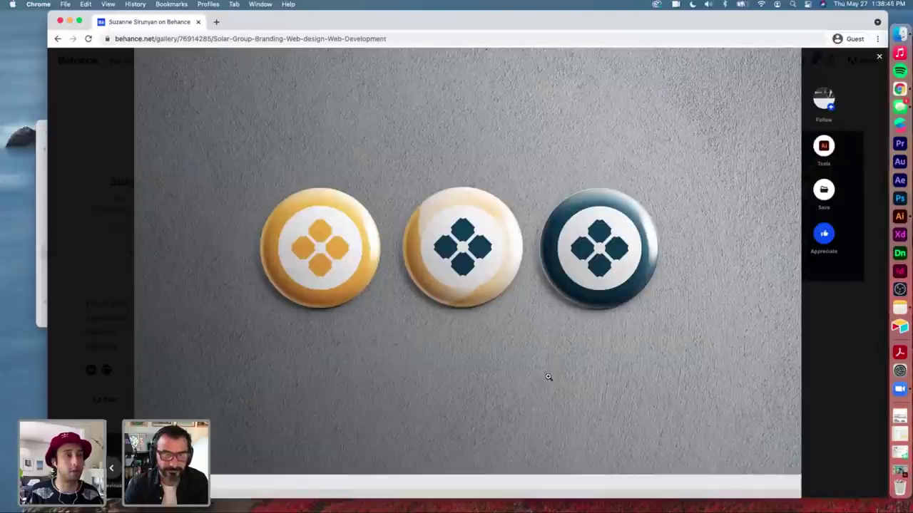
Step: Scroll through the Solar Group icon grid, letterhead photo and GO SOLAR flyer to the navy envelope mockup
scroll(549, 377, down, 5)
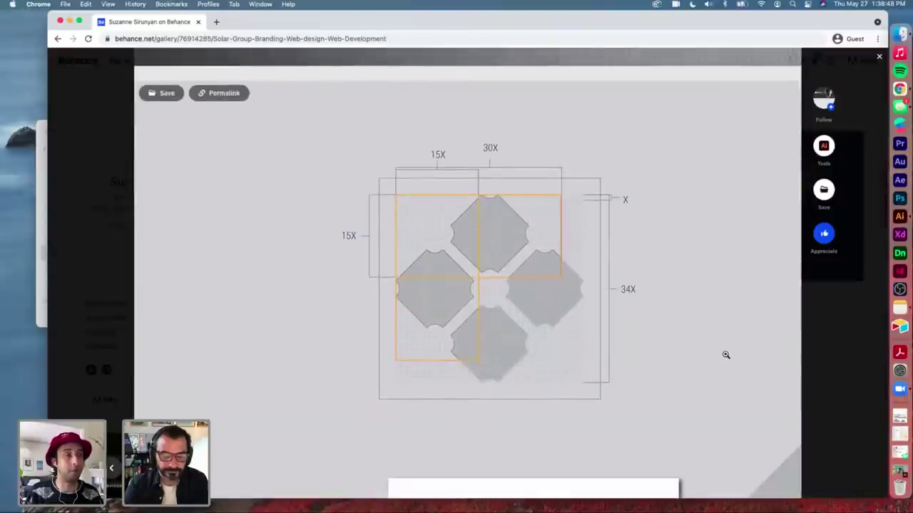
scroll(726, 355, down, 2)
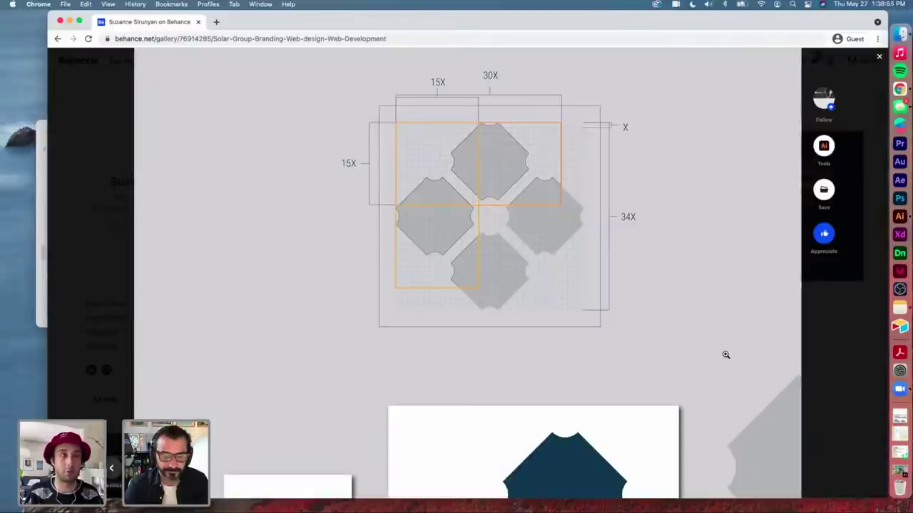
scroll(726, 354, down, 3)
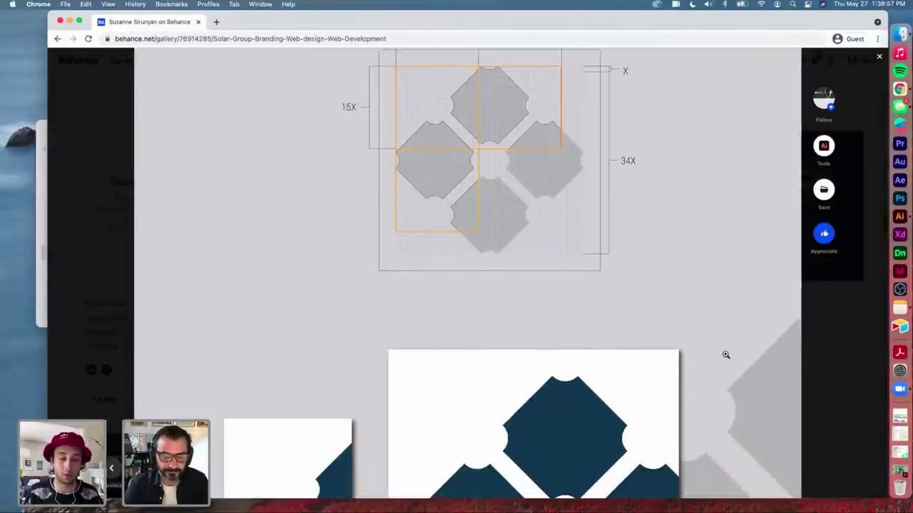
scroll(726, 354, down, 6)
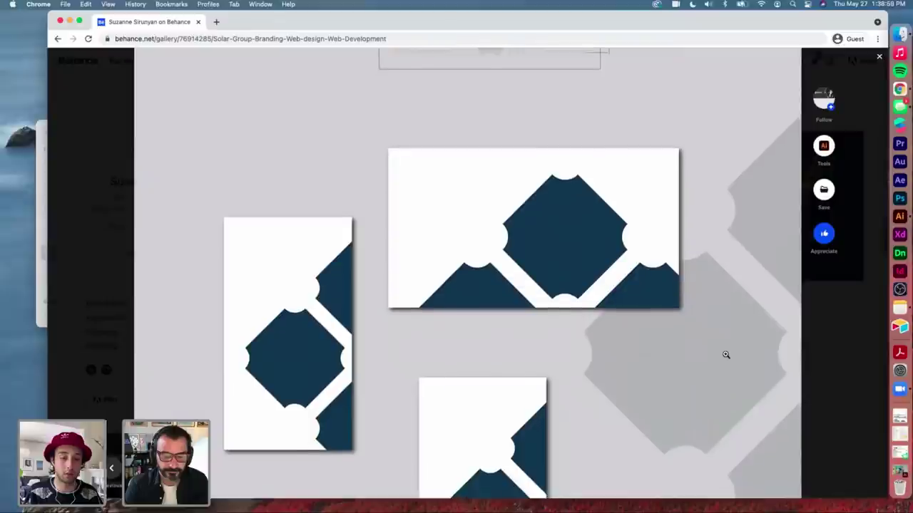
scroll(726, 355, down, 1)
scroll(726, 355, down, 5)
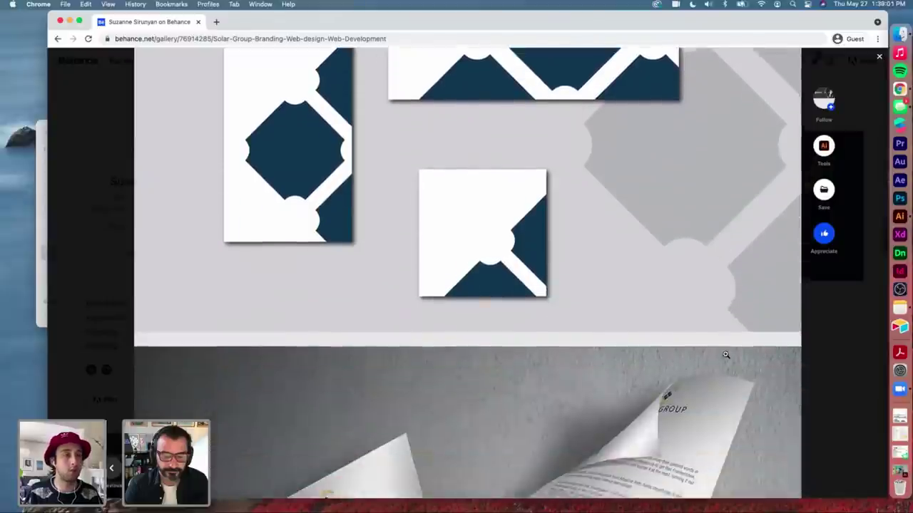
scroll(726, 354, down, 5)
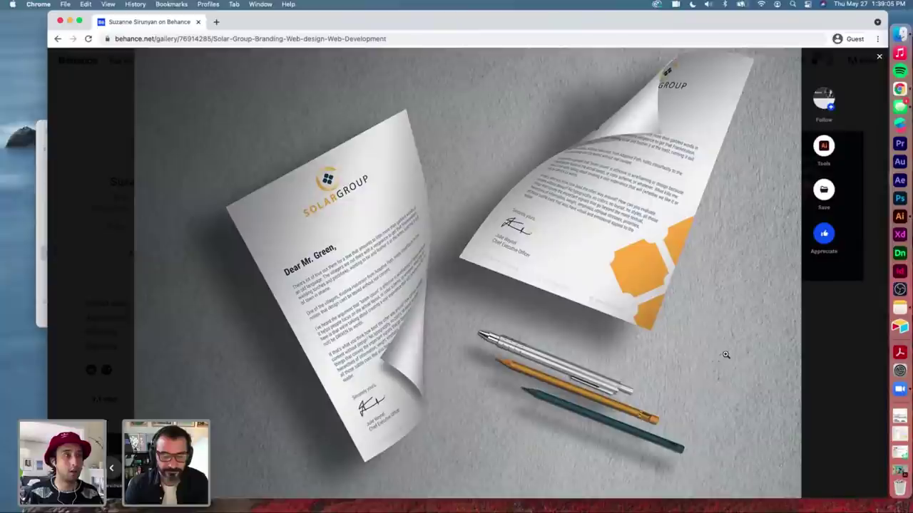
scroll(726, 354, down, 10)
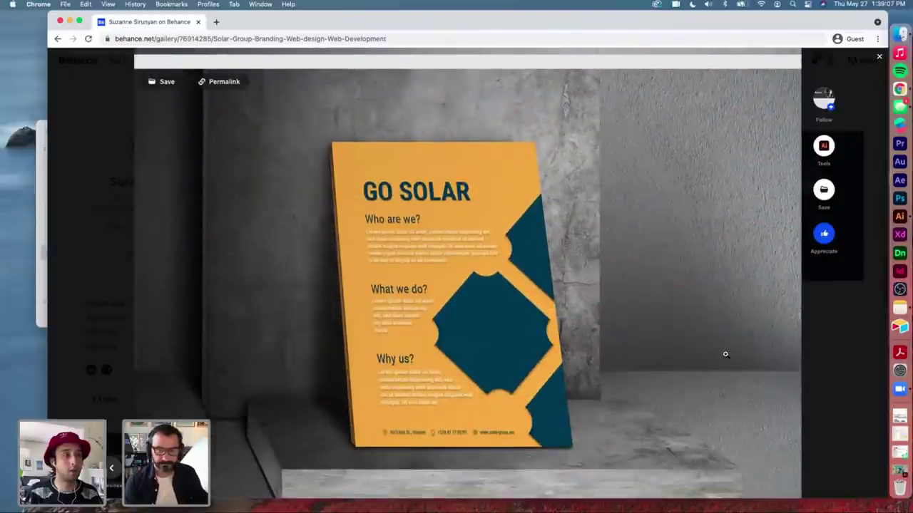
scroll(726, 355, down, 15)
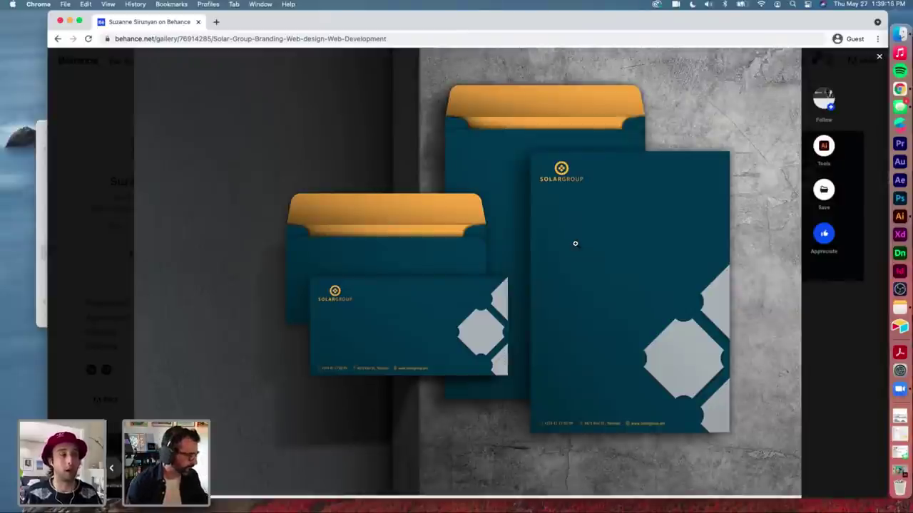
Step: Appreciate the Solar Group project at its end, bringing it to 46 appreciations, then return to the profile
scroll(575, 244, down, 10)
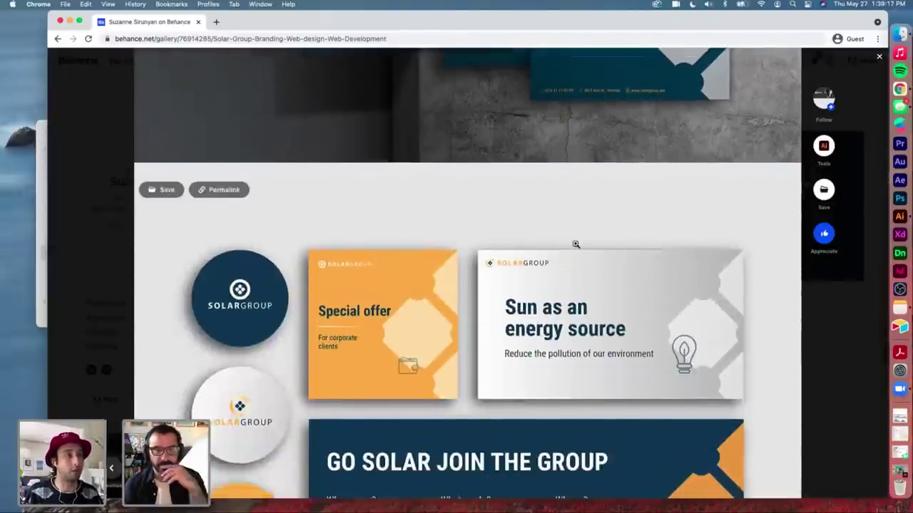
scroll(575, 244, down, 15)
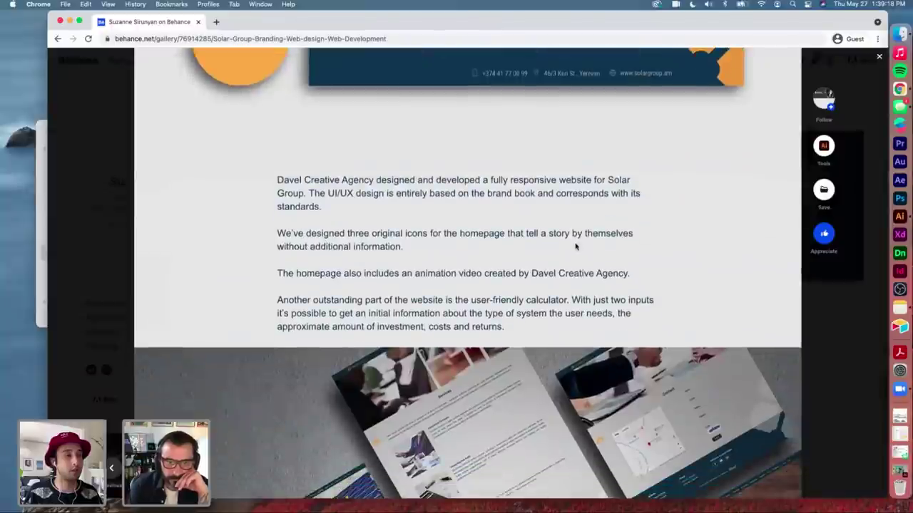
scroll(575, 244, down, 5)
scroll(575, 244, down, 2)
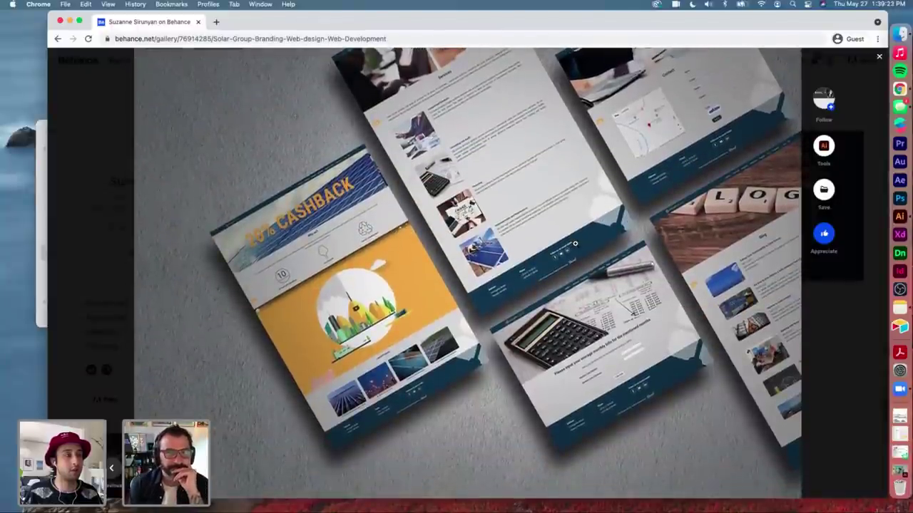
scroll(575, 244, down, 10)
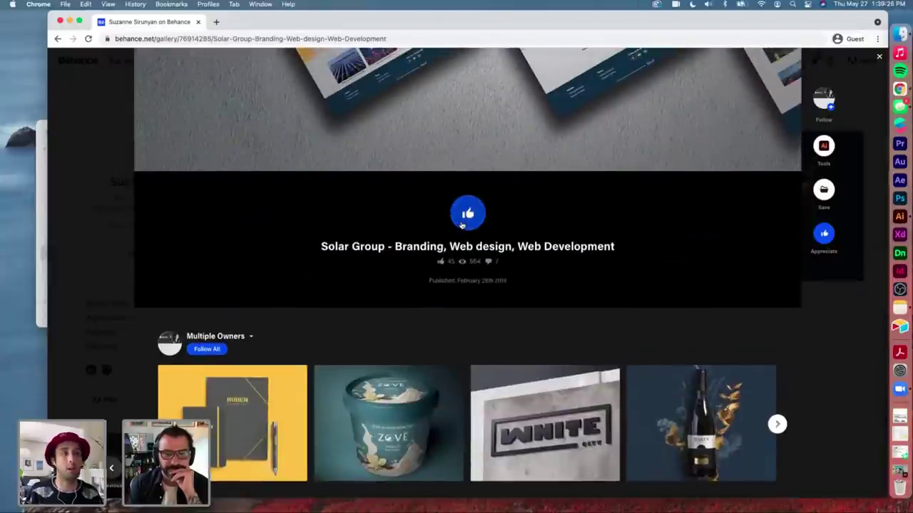
click(462, 225)
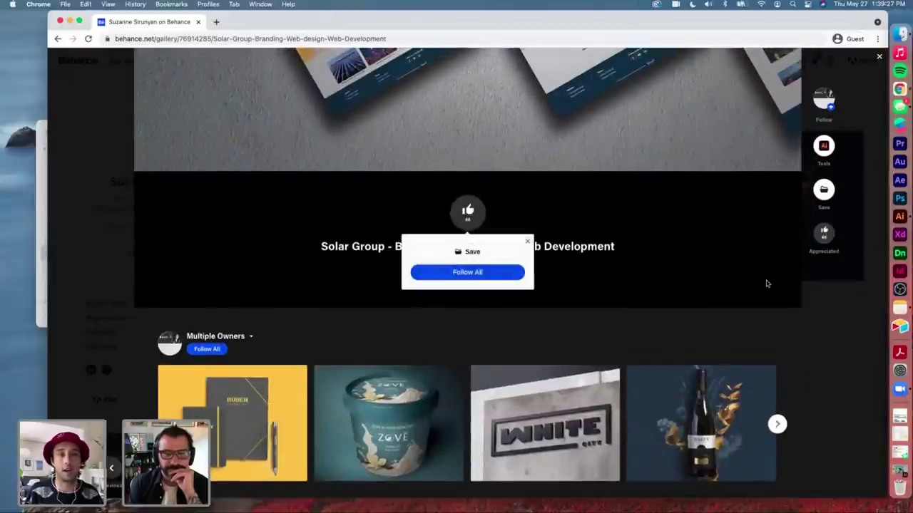
click(880, 57)
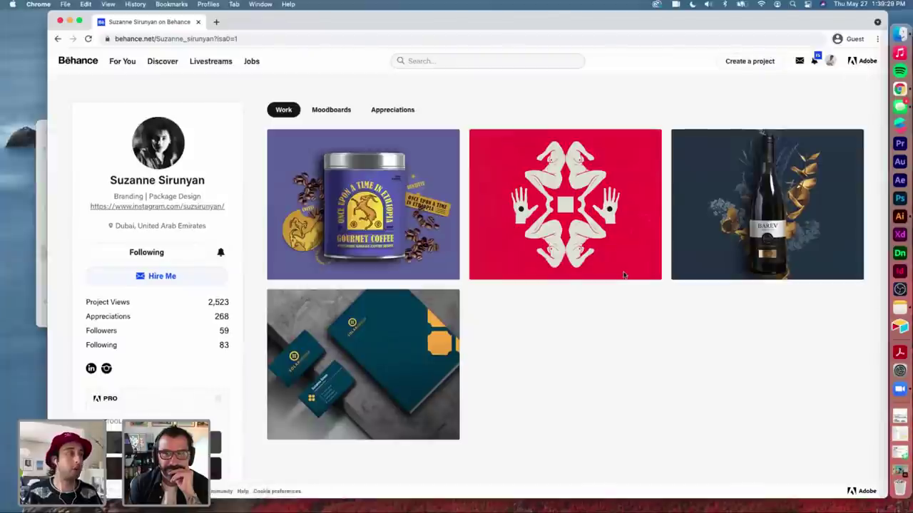
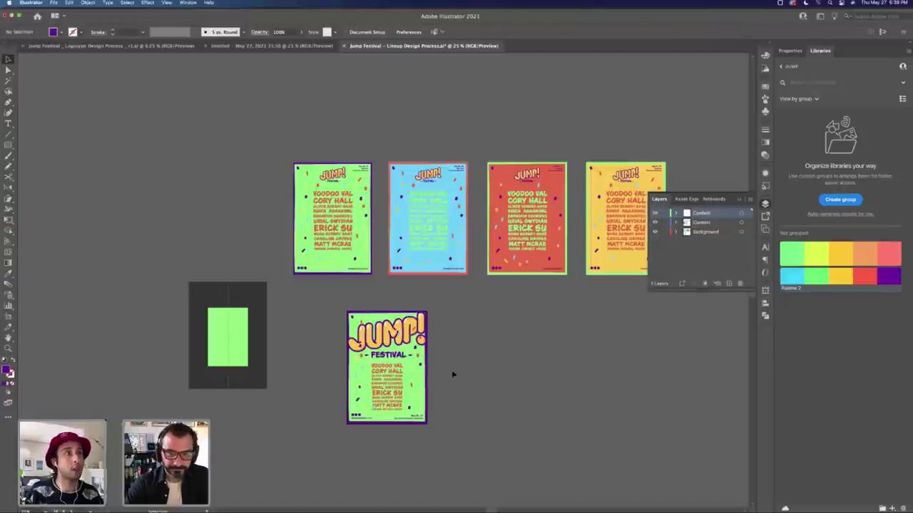
Step: Zoom in on the lower Jump poster and Option-drag a copy of it to the right
key(z)
click(406, 344)
drag(395, 276, 400, 308)
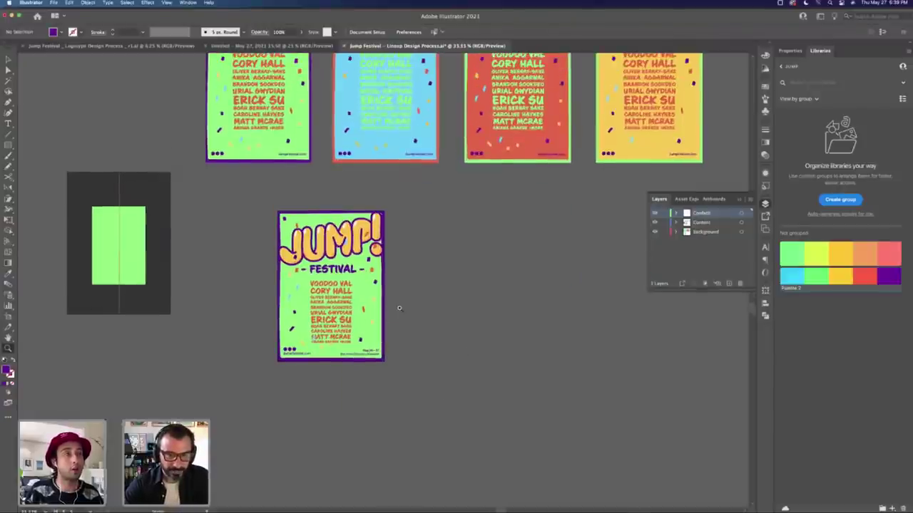
key(v)
click(311, 333)
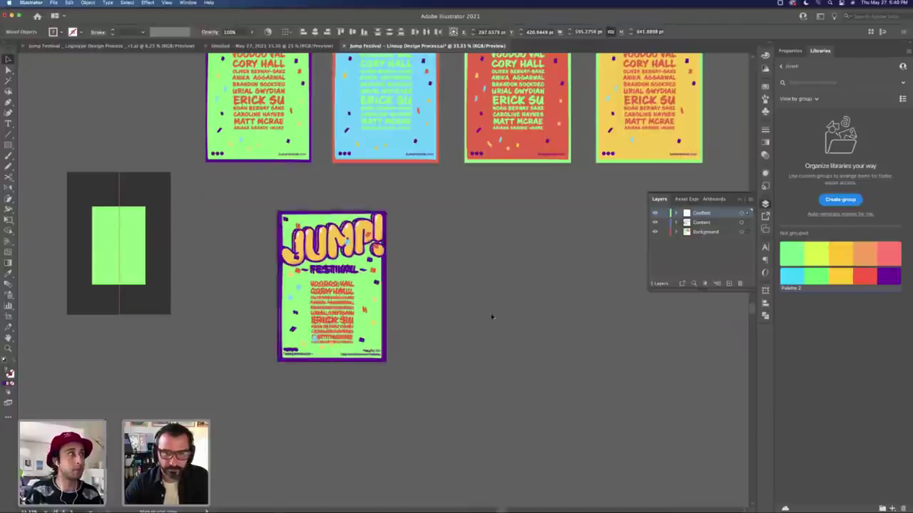
drag(335, 320, 476, 321)
click(552, 320)
Step: Zoom in on both posters, undo a trial move of the lineup block, and hide the panels
key(z)
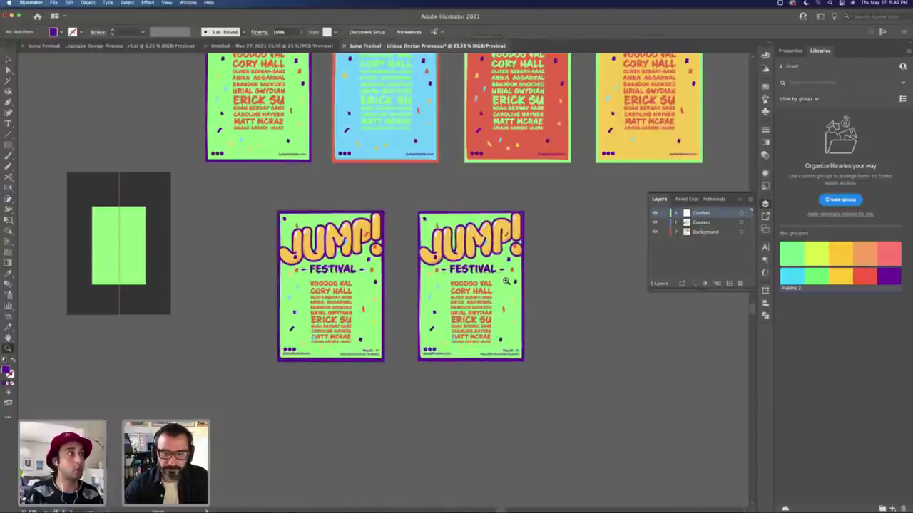
click(500, 310)
click(372, 300)
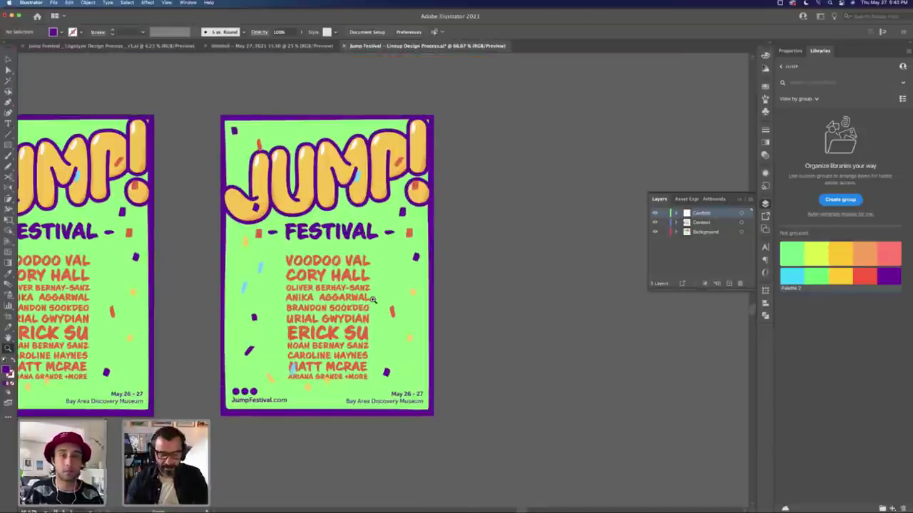
key(v)
drag(350, 299, 527, 228)
key(super+z)
click(529, 252)
key(Tab)
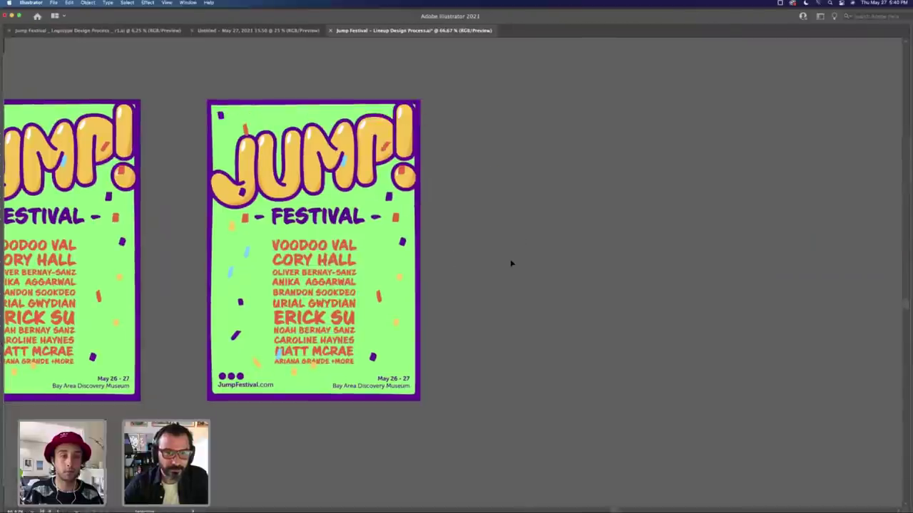
scroll(462, 260, left, 3)
scroll(462, 260, up, 2)
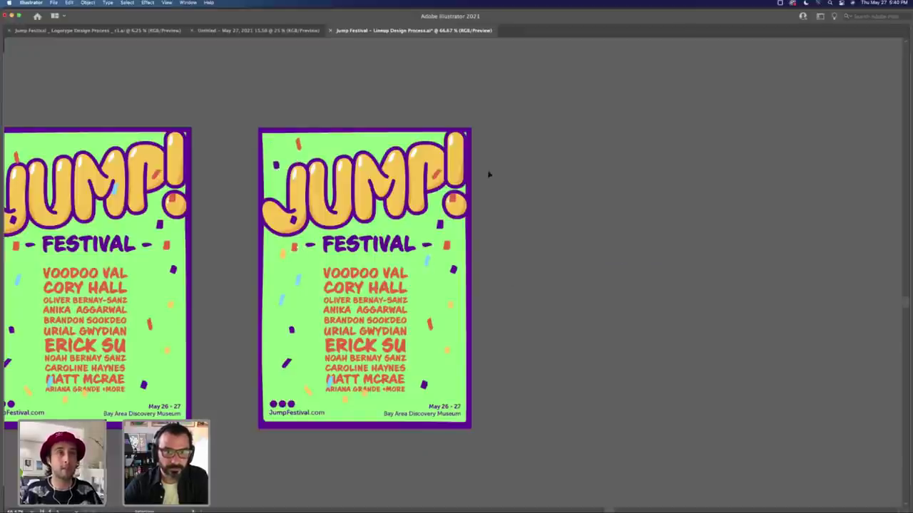
Step: Move the copy's lineup text block off the artboard onto empty canvas
click(257, 430)
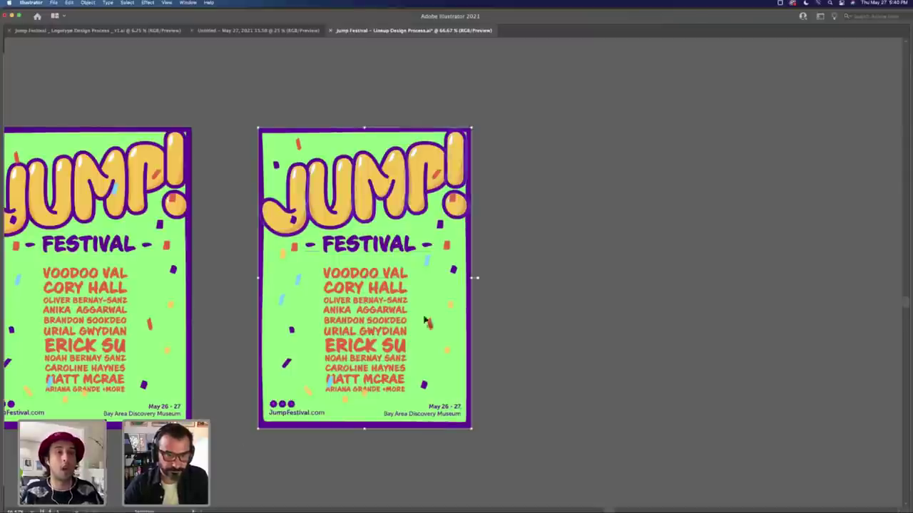
click(577, 265)
drag(343, 306, 590, 262)
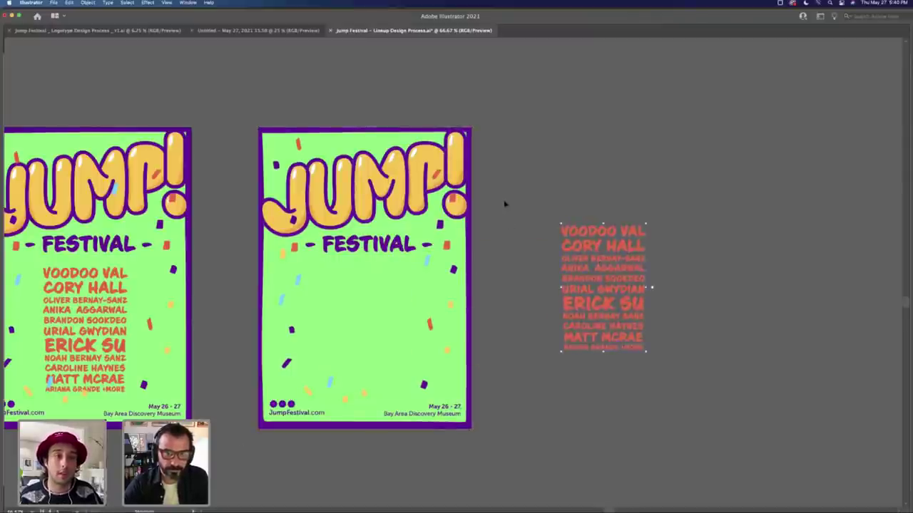
key(super+z)
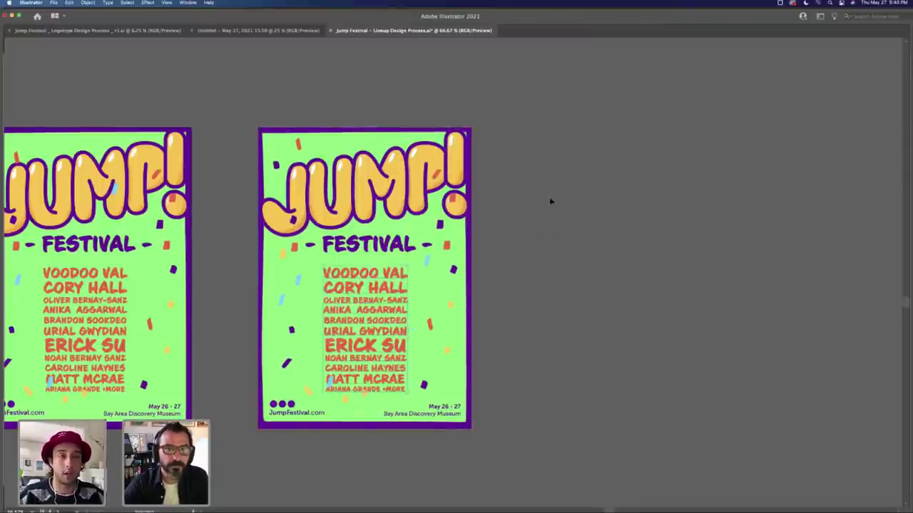
key(super+shift+z)
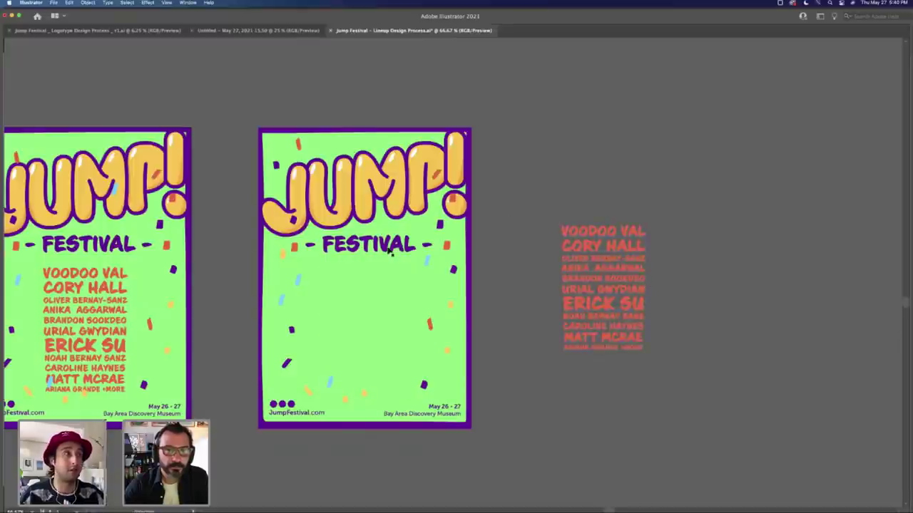
Step: Lower the JUMP! logo and FESTIVAL, shift an orange confetti piece, then cut the logo poster
drag(389, 253, 387, 298)
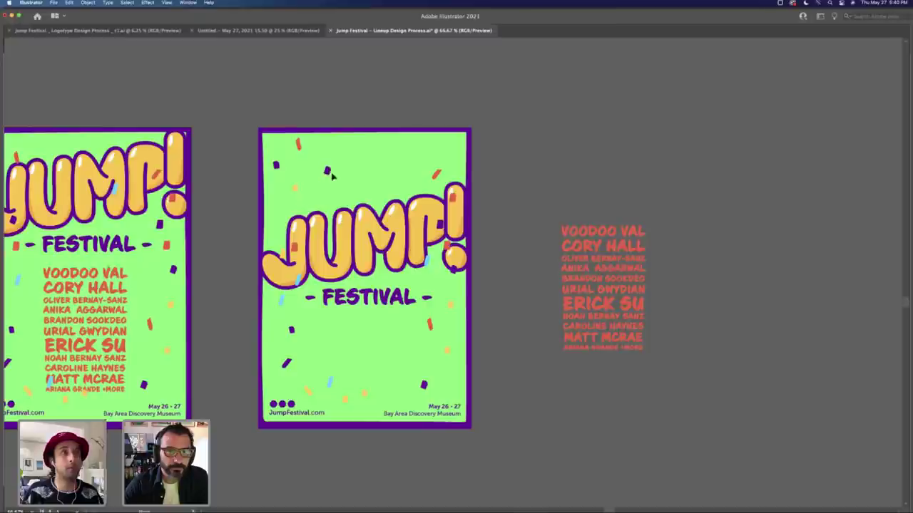
drag(435, 174, 378, 146)
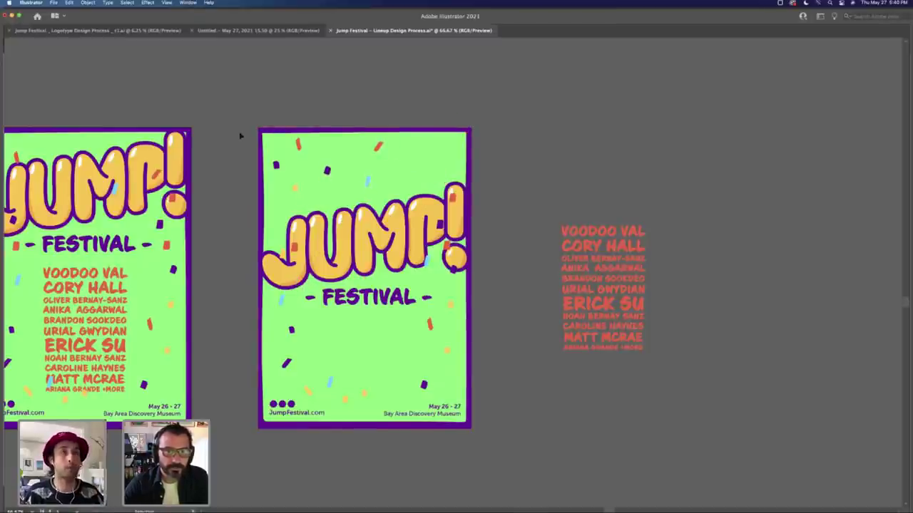
click(472, 278)
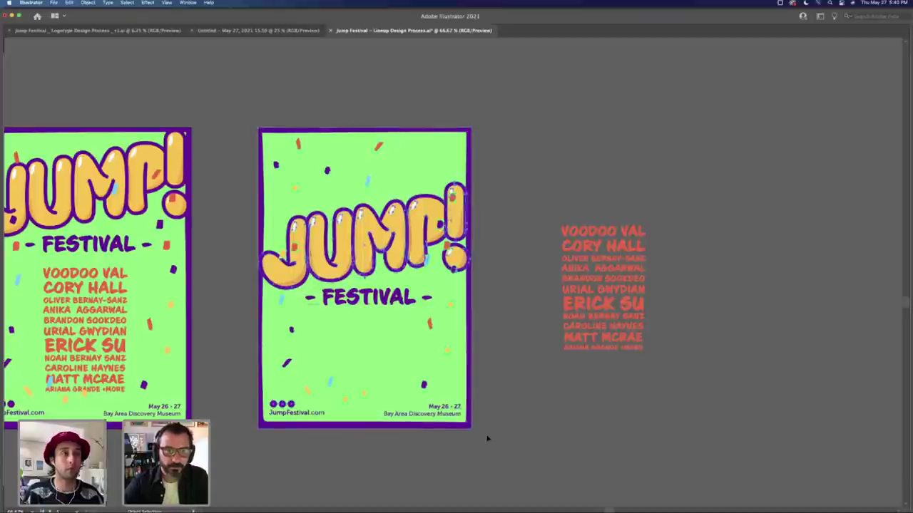
key(Delete)
key(super+minus)
drag(378, 315, 290, 229)
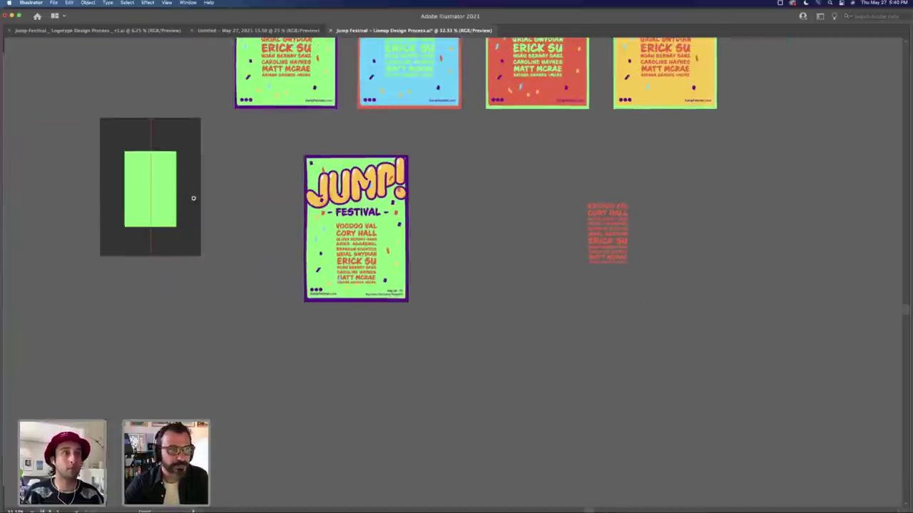
Step: Duplicate the lineup poster's artboard to its right with the Artboard tool
key(Tab)
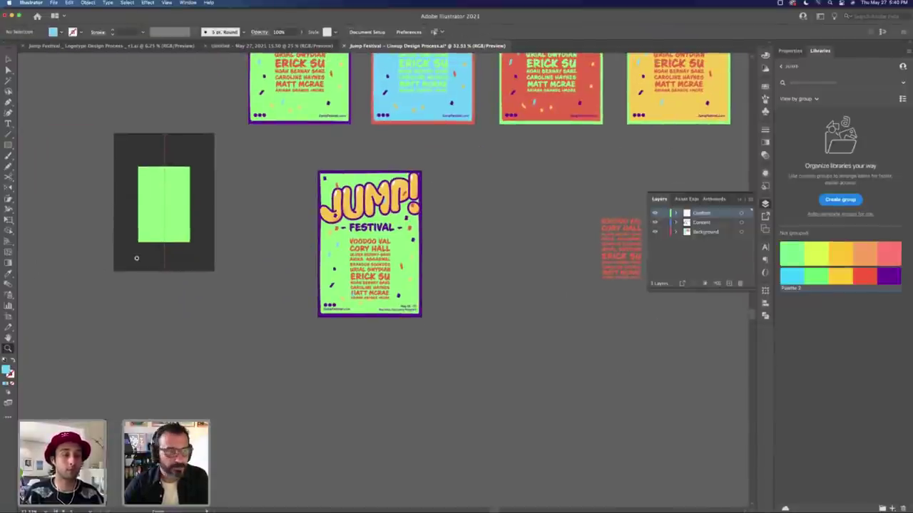
key(shift+o)
drag(410, 243, 541, 242)
key(Escape)
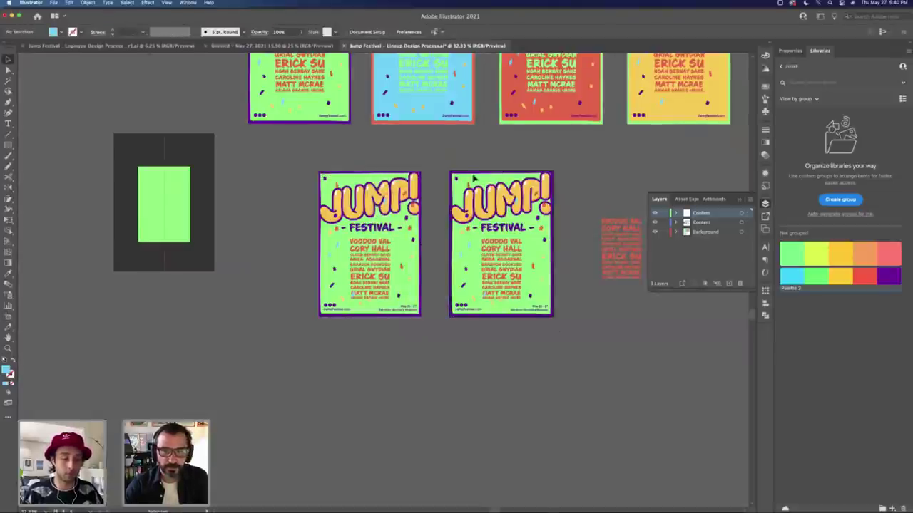
Step: Replace the new artboard's artwork with the pasted logo poster, aligned to the artboard edges
click(451, 173)
key(super+x)
key(super+v)
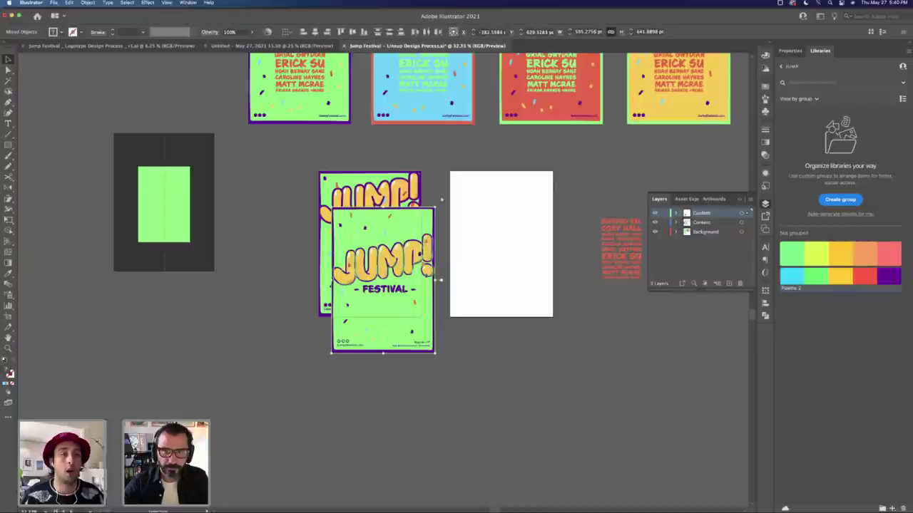
drag(437, 210, 542, 177)
scroll(528, 181, up, 10)
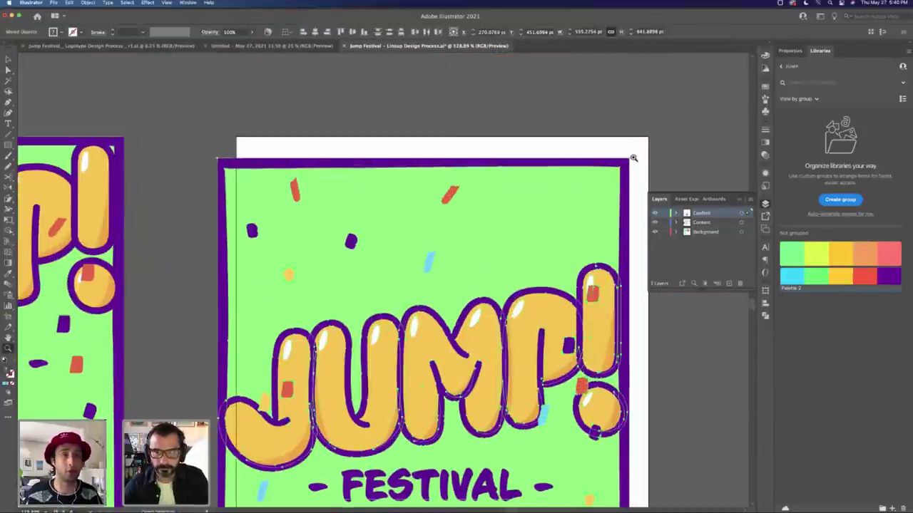
drag(631, 162, 649, 137)
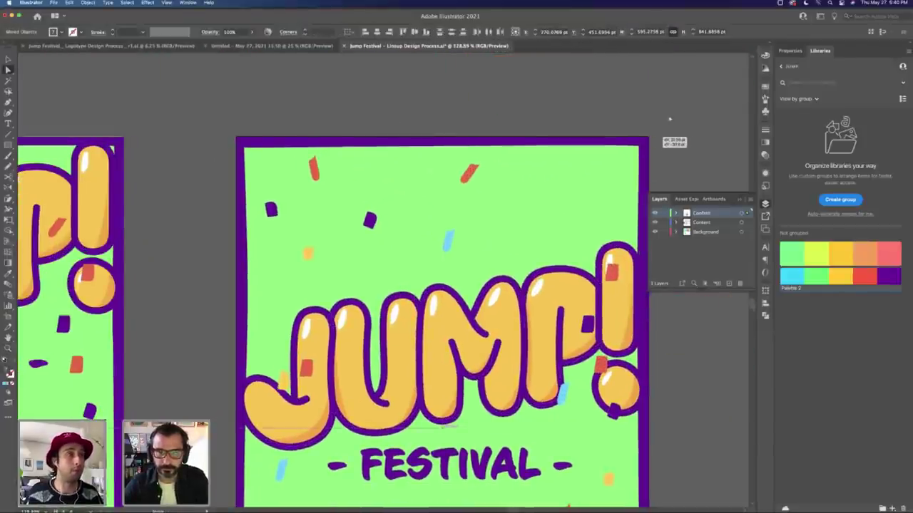
scroll(495, 233, down, 10)
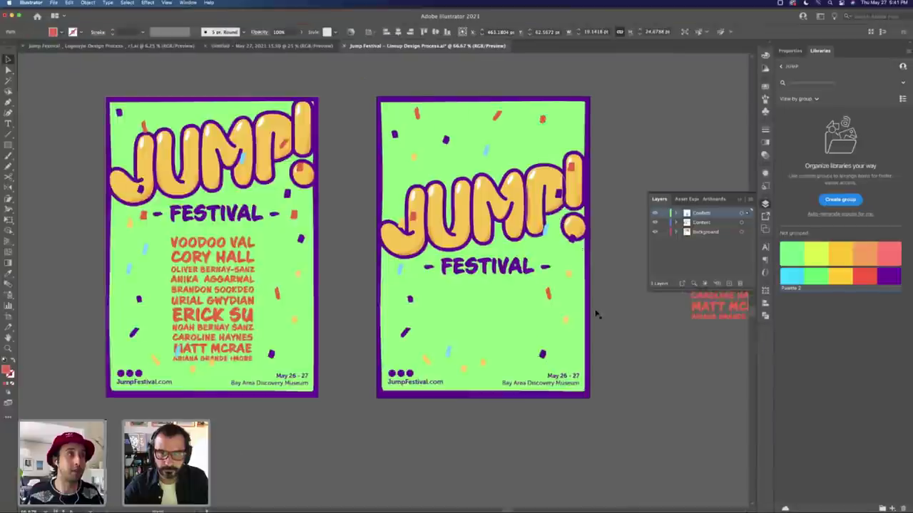
Step: Reposition the purple, light-blue and yellow confetti pieces around the JUMP! lettering
click(479, 163)
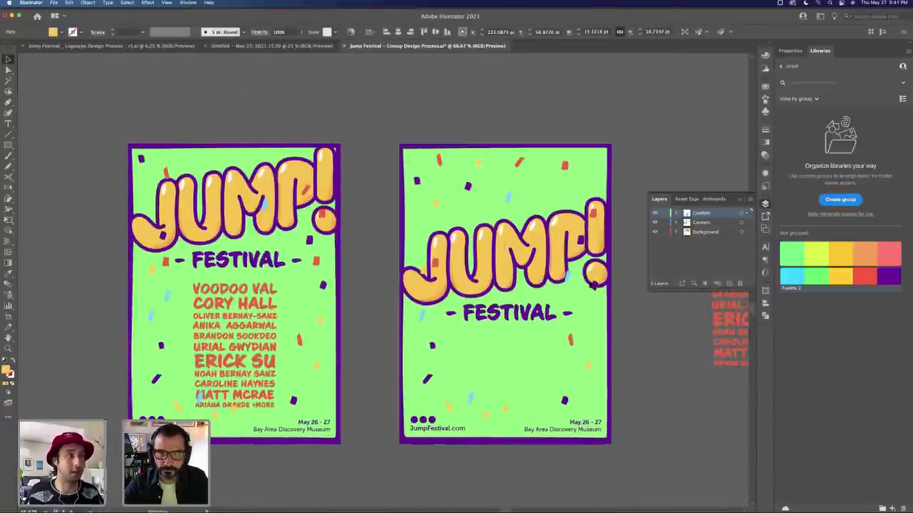
drag(593, 283, 534, 193)
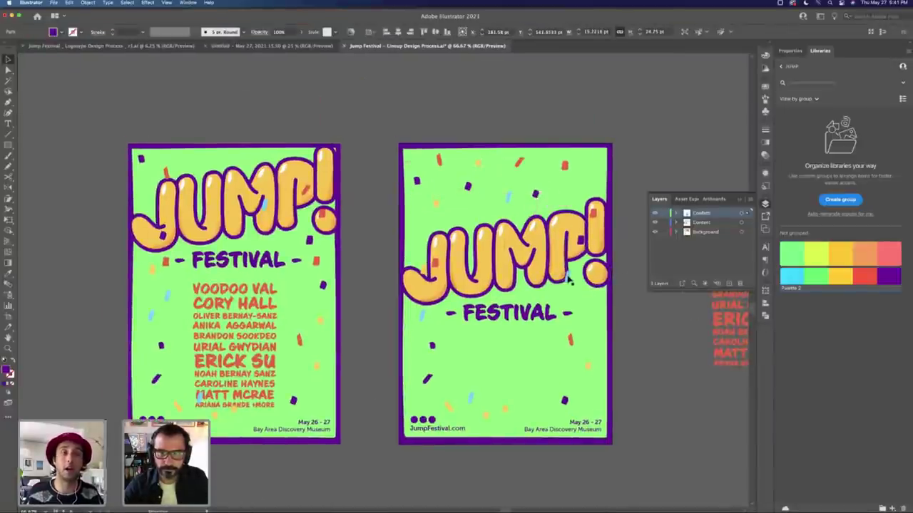
drag(436, 265, 420, 305)
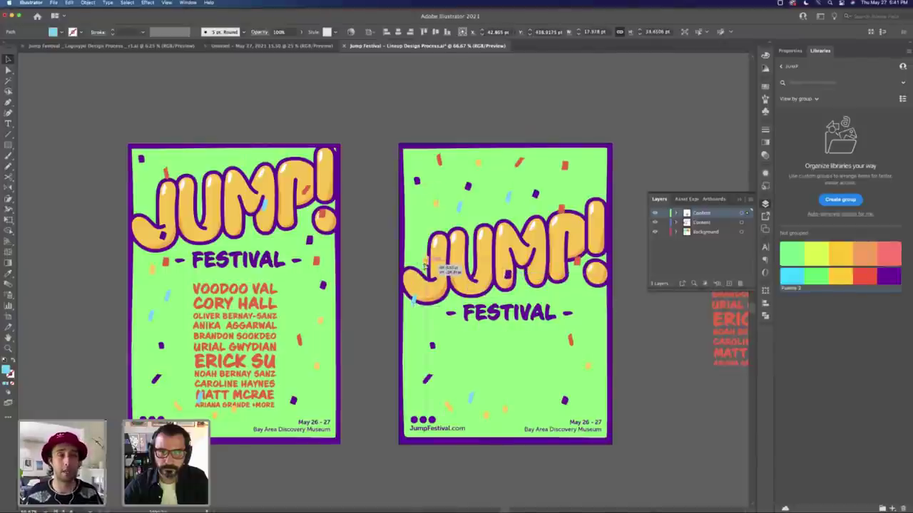
click(433, 213)
drag(432, 212, 428, 187)
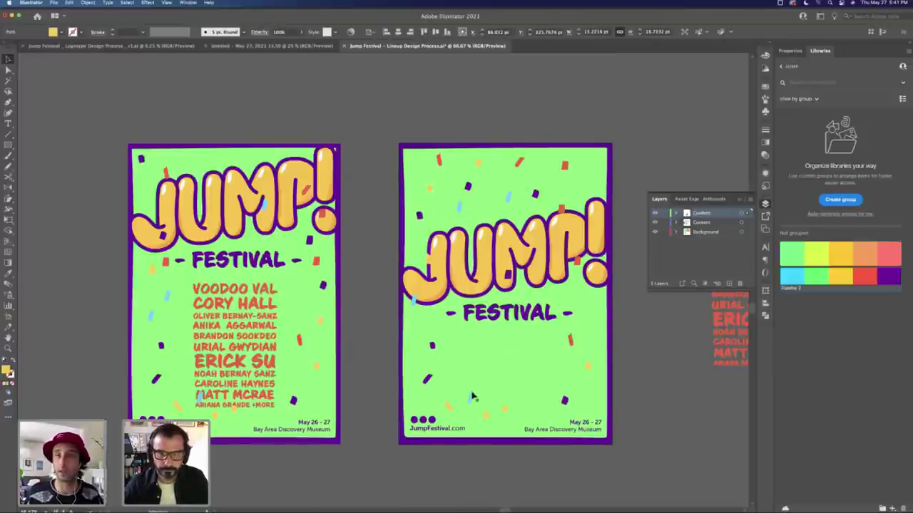
click(703, 366)
Step: Move the date and venue text toward mid-poster, enlarge it, and raise it slightly
scroll(542, 379, right, 5)
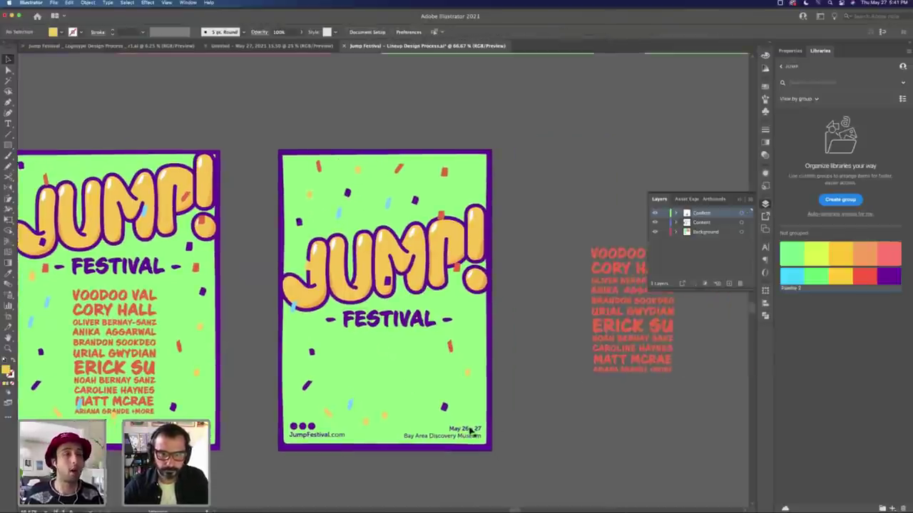
drag(442, 432, 372, 357)
key(t)
key(v)
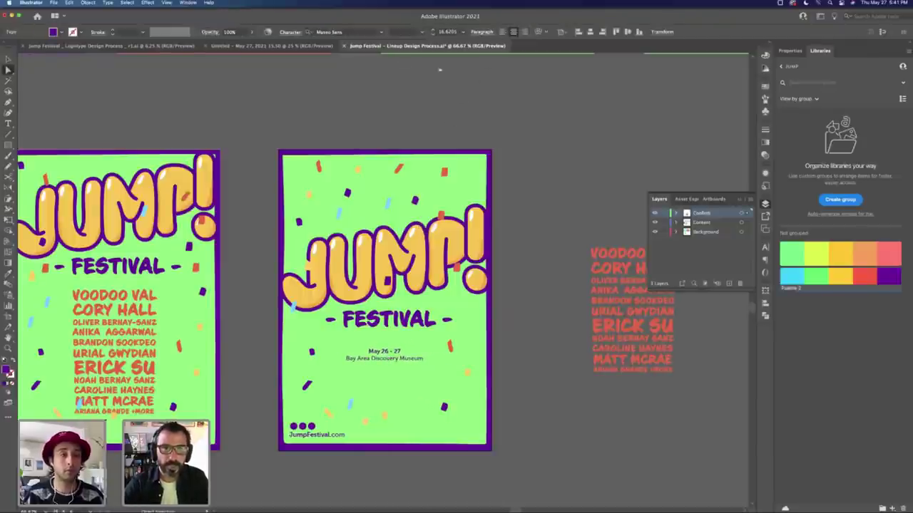
key(v)
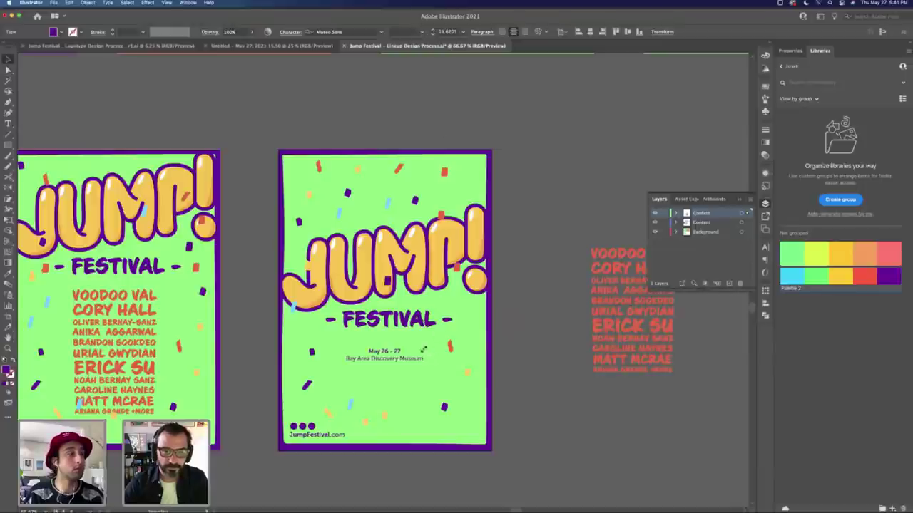
drag(424, 349, 433, 341)
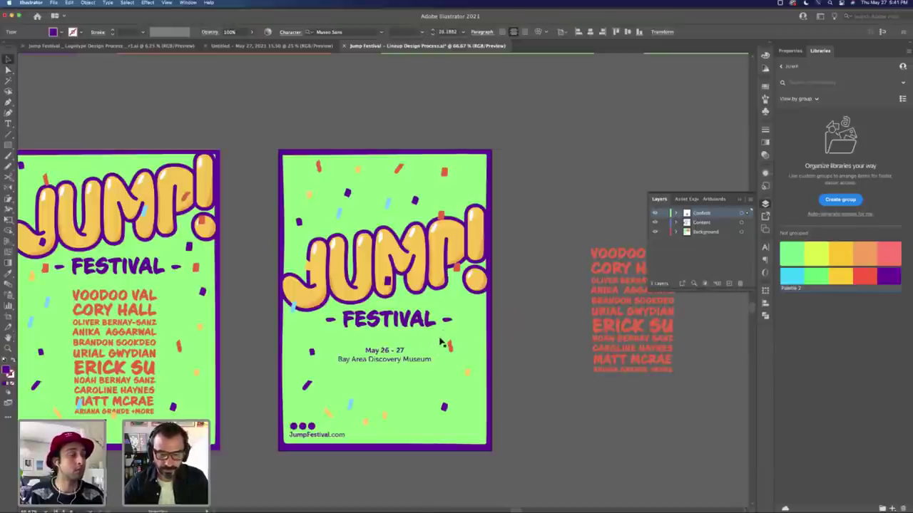
key(i)
key(v)
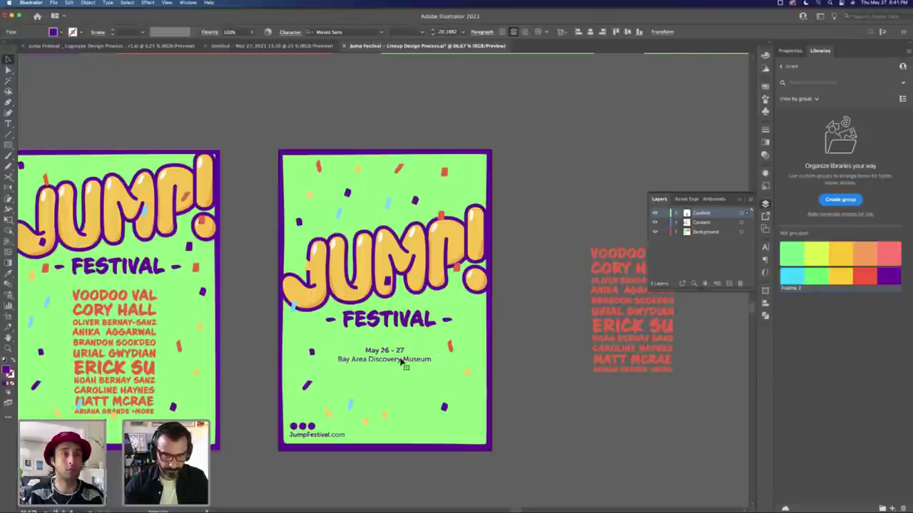
drag(402, 362, 401, 358)
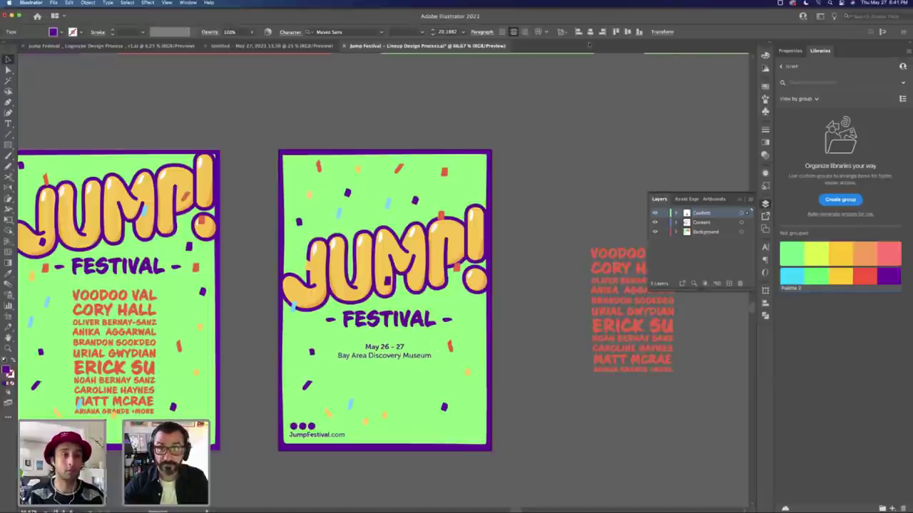
click(538, 301)
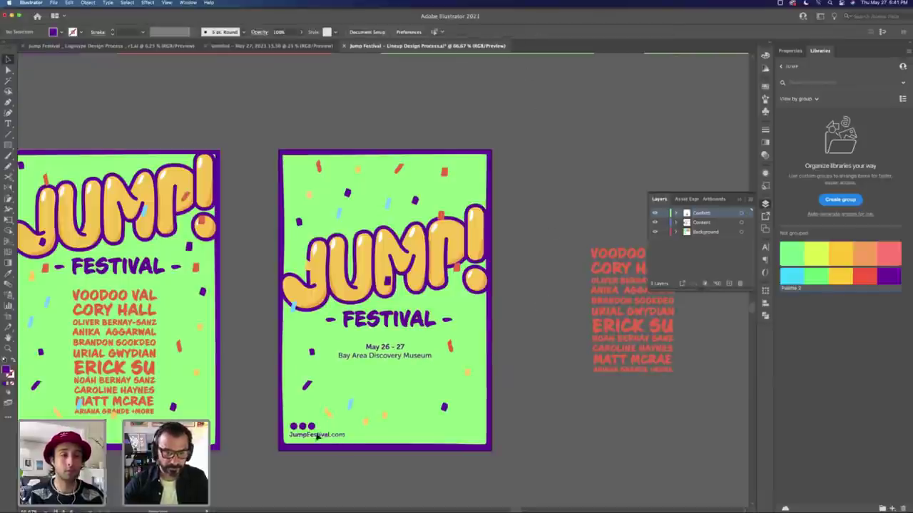
Step: Group the dots with JumpFestival.com and centre the dots over the web address
drag(317, 436, 372, 383)
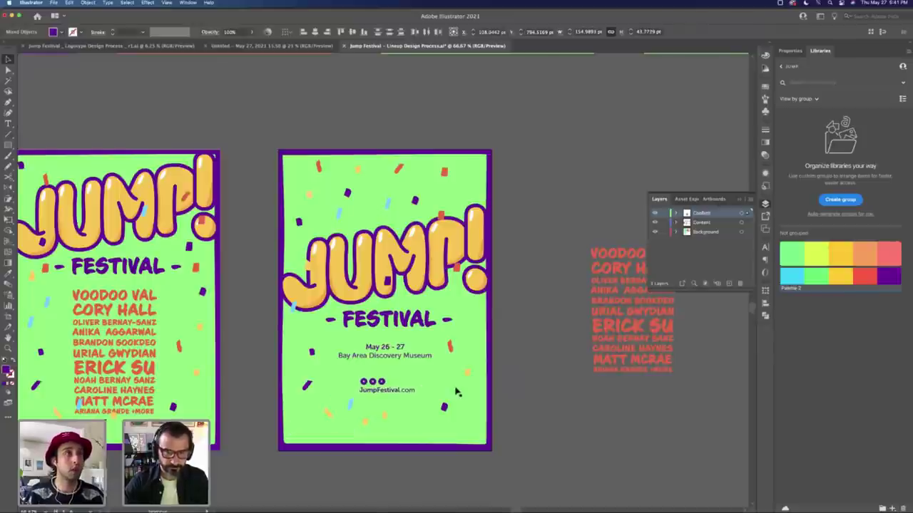
key(super+g)
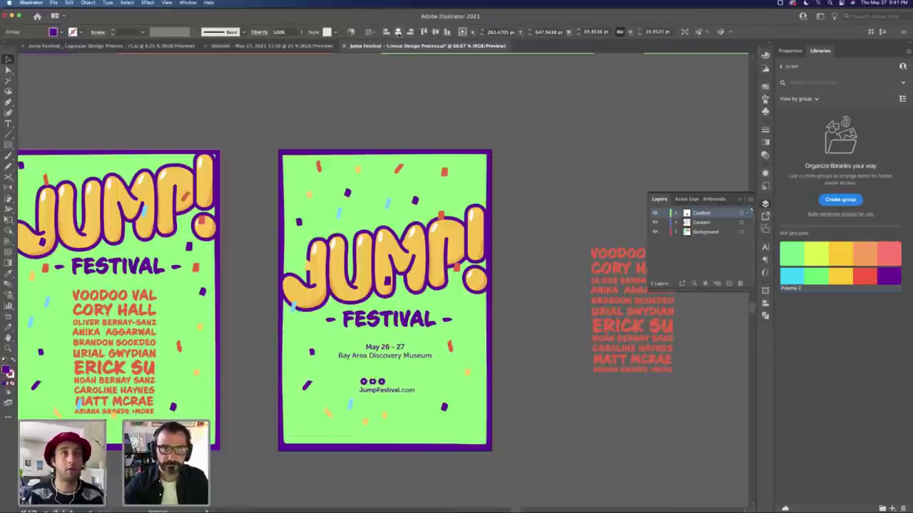
click(398, 31)
click(406, 393)
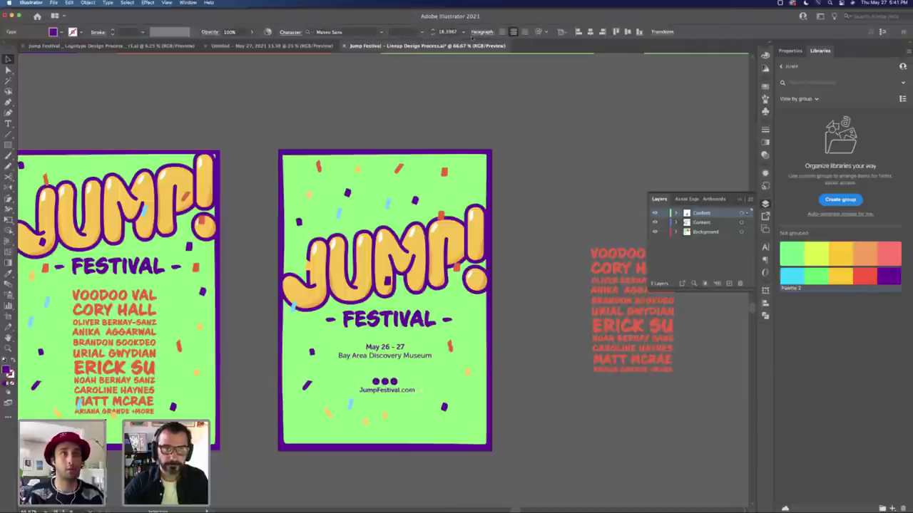
key(Escape)
click(369, 412)
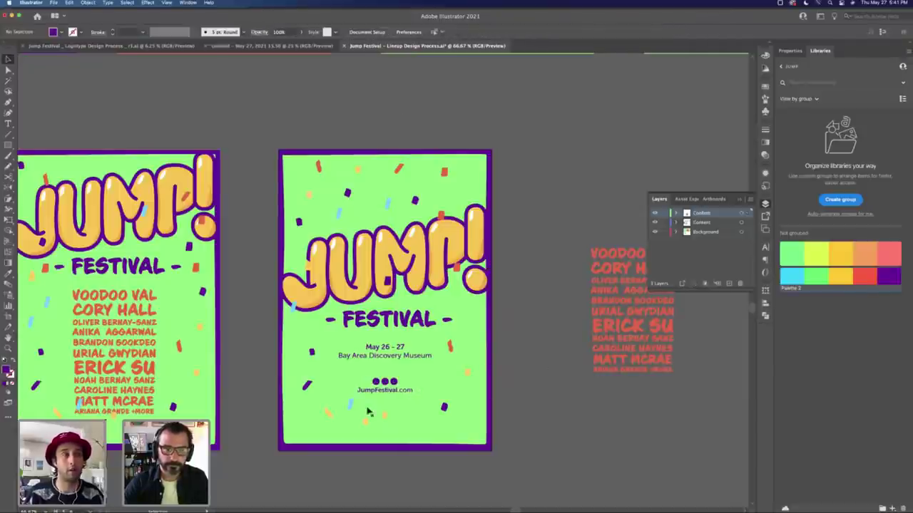
Step: Put the three dots at the poster bottom with JumpFestival.com just above them
click(349, 405)
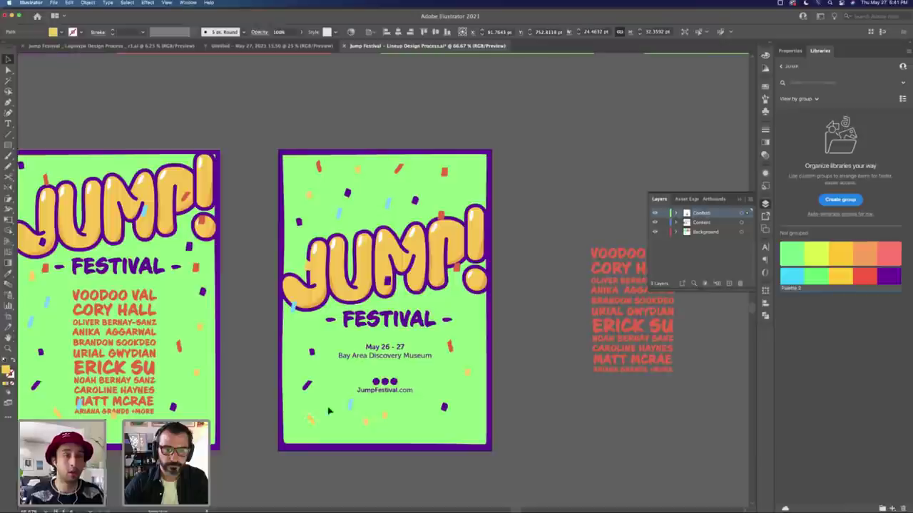
click(390, 394)
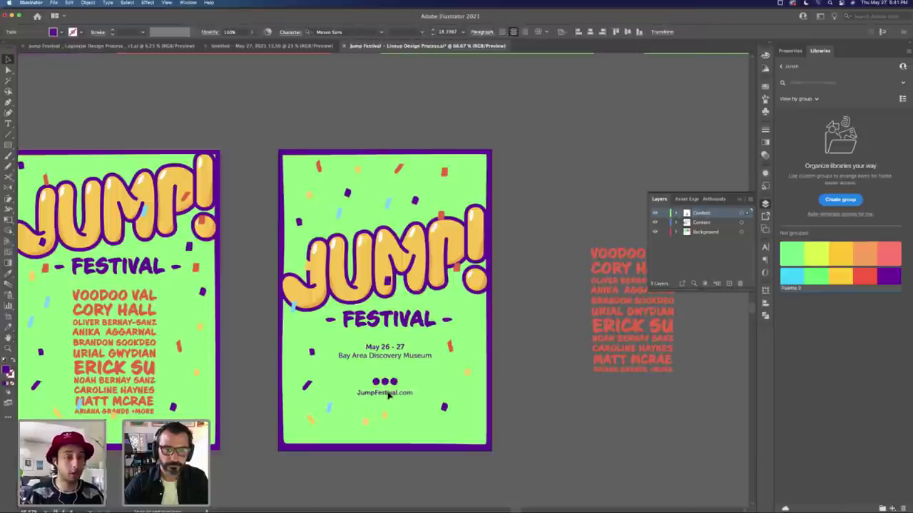
drag(396, 385, 395, 435)
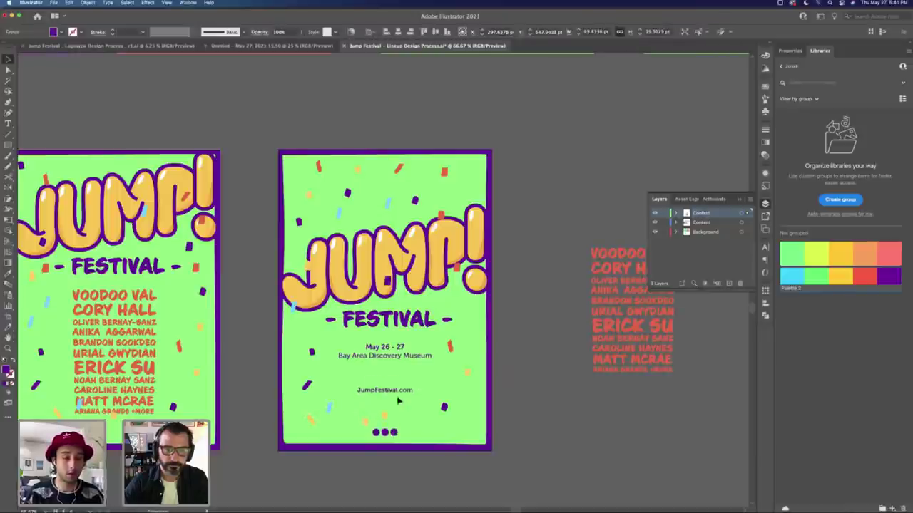
drag(387, 391, 362, 402)
click(366, 424)
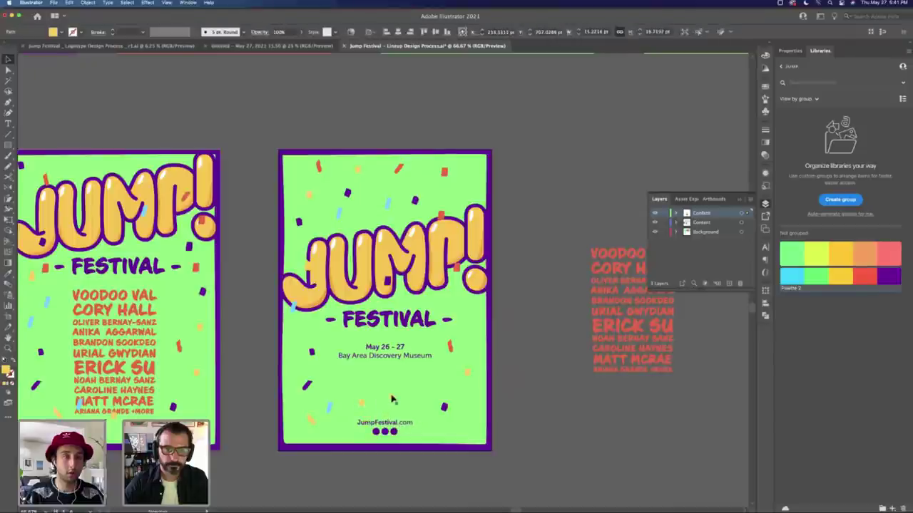
Step: Nudge the logo, FESTIVAL line and date downward and shift an orange confetti piece right
drag(406, 361, 406, 341)
click(497, 351)
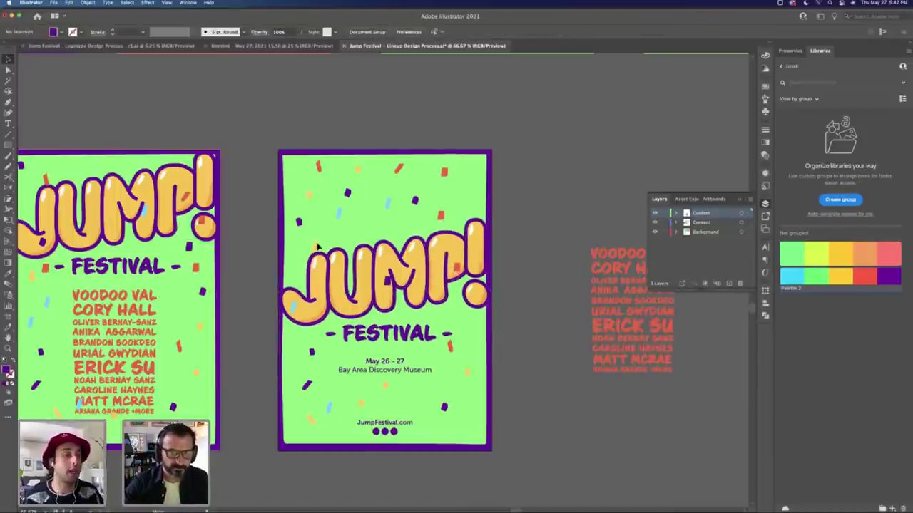
click(391, 283)
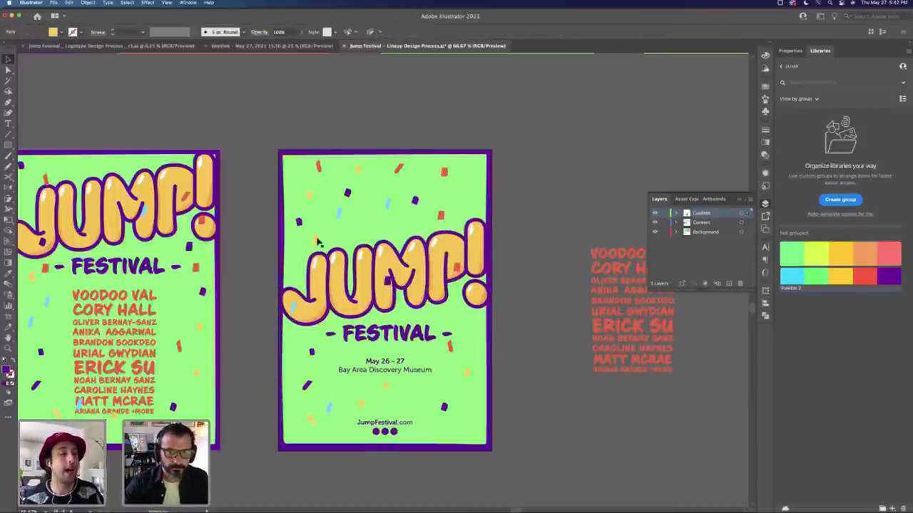
click(449, 344)
drag(450, 345, 463, 349)
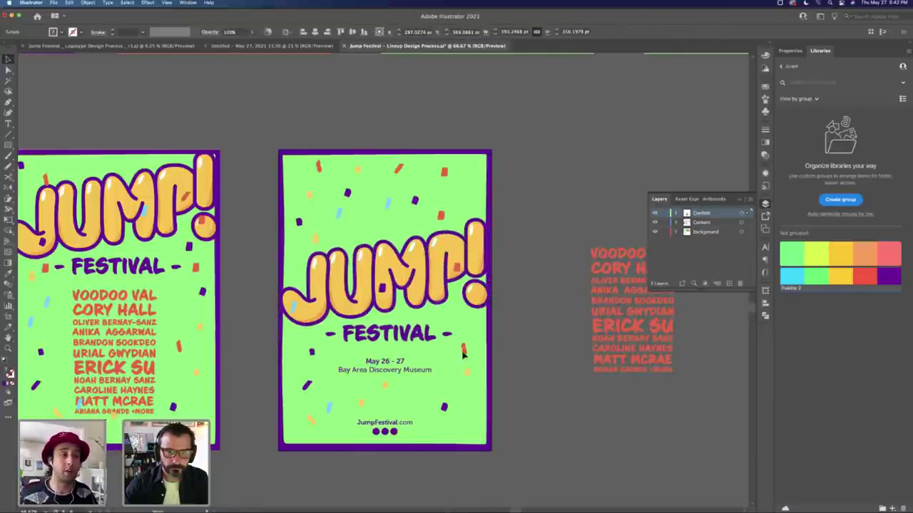
click(386, 389)
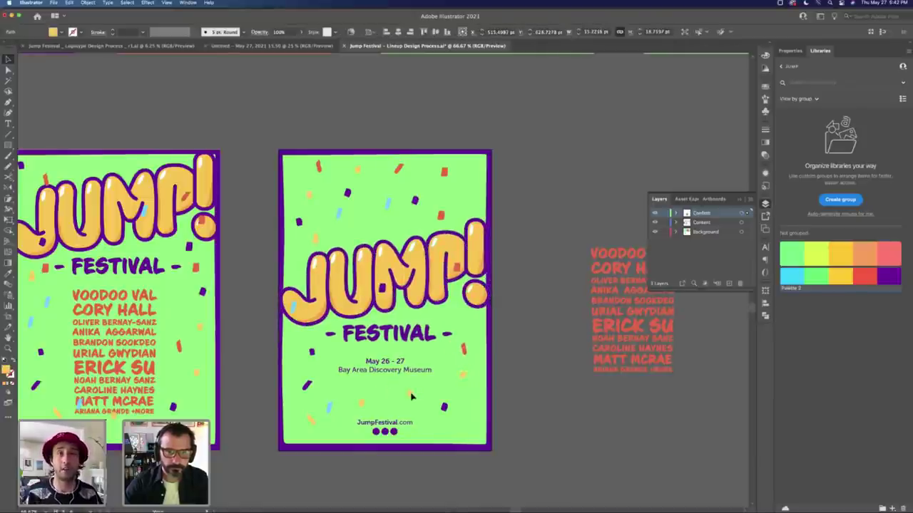
click(363, 406)
Step: Delete the spare red lineup text beside the poster and zoom out to all six posters
click(539, 377)
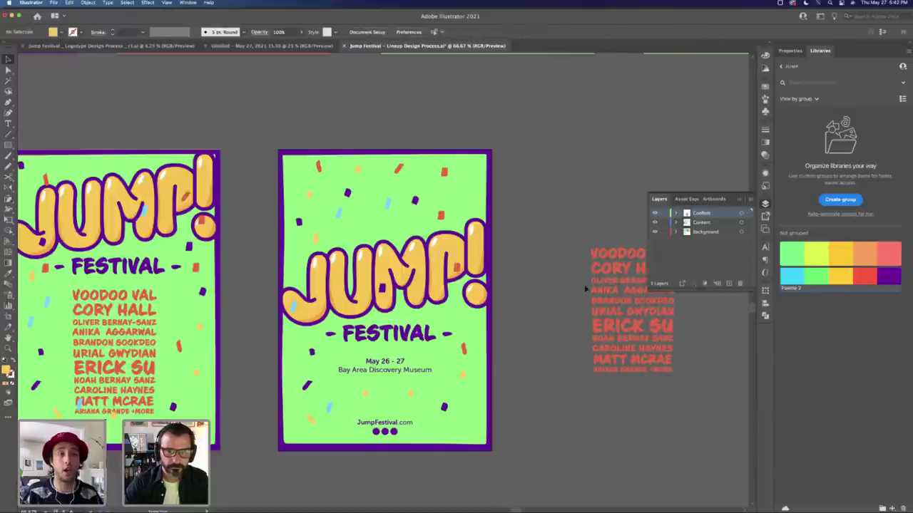
click(607, 286)
key(Delete)
key(Tab)
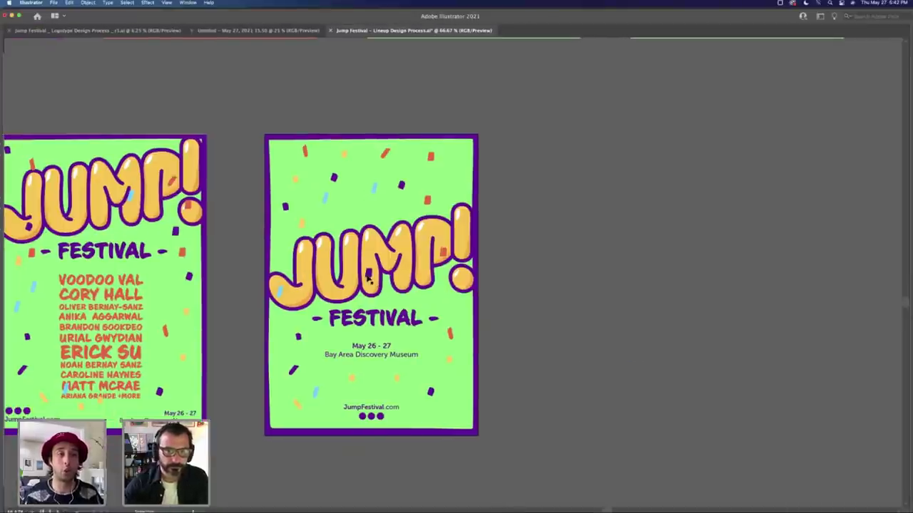
key(super+minus)
key(super+minus)
key(super+minus)
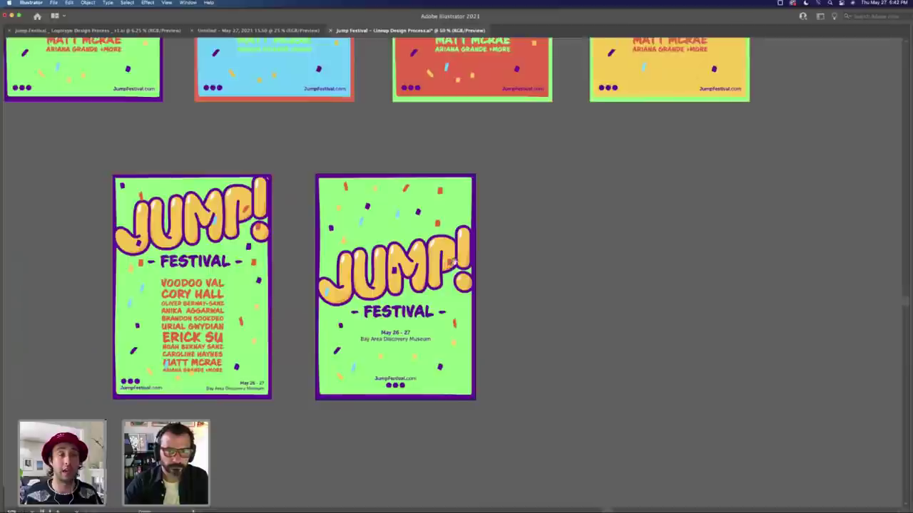
scroll(457, 299, up, 2)
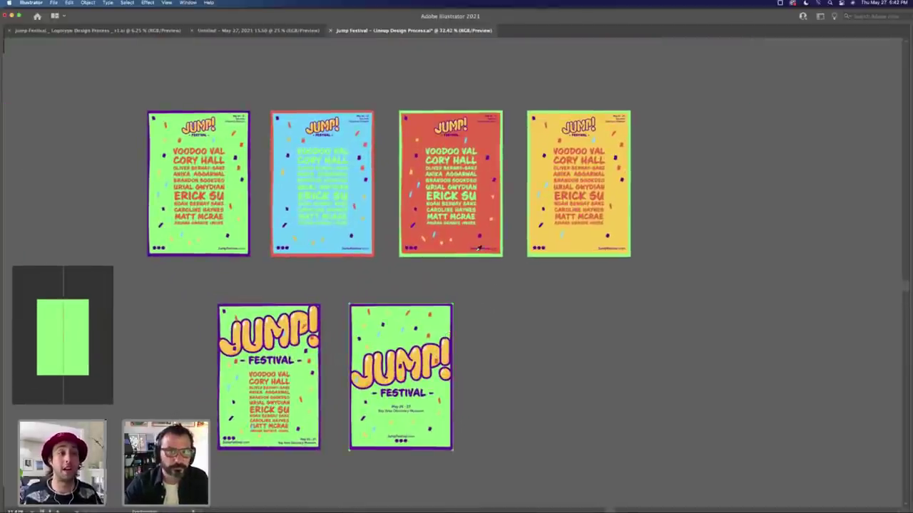
Step: Apply the red poster's background colour to the logo poster with the Eyedropper
click(494, 230)
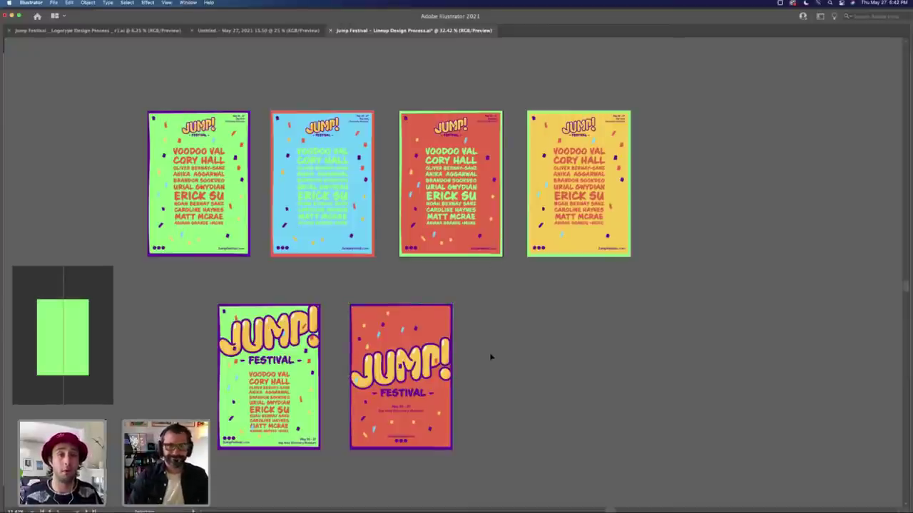
key(Tab)
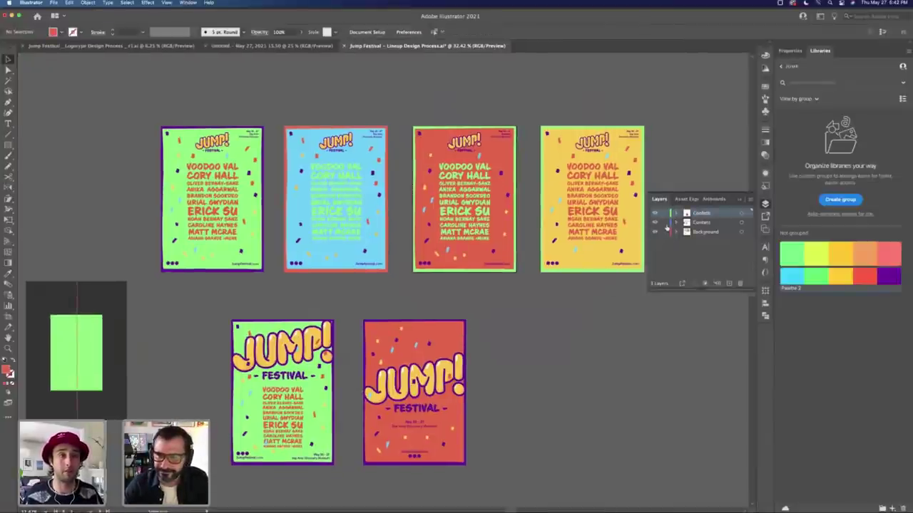
click(431, 343)
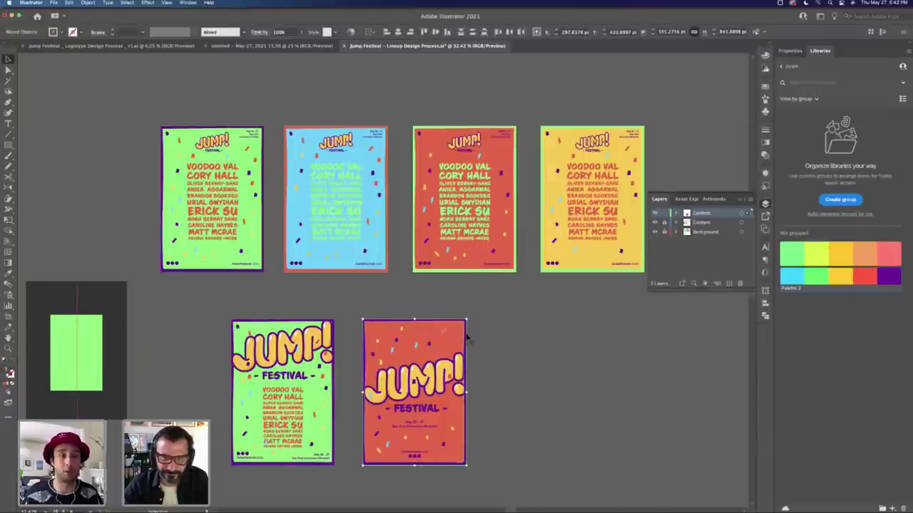
click(444, 331)
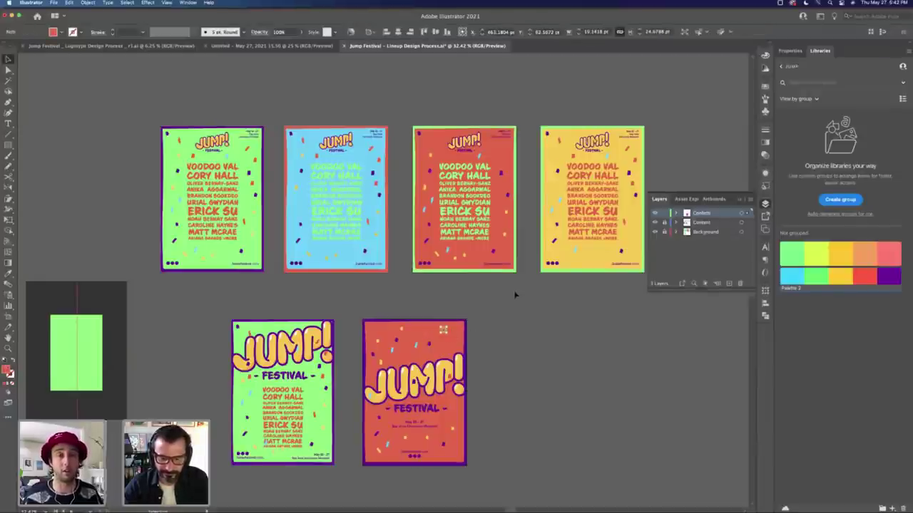
Step: Sample a colour from the yellow poster and select a confetti piece on the red poster
key(i)
click(591, 251)
key(v)
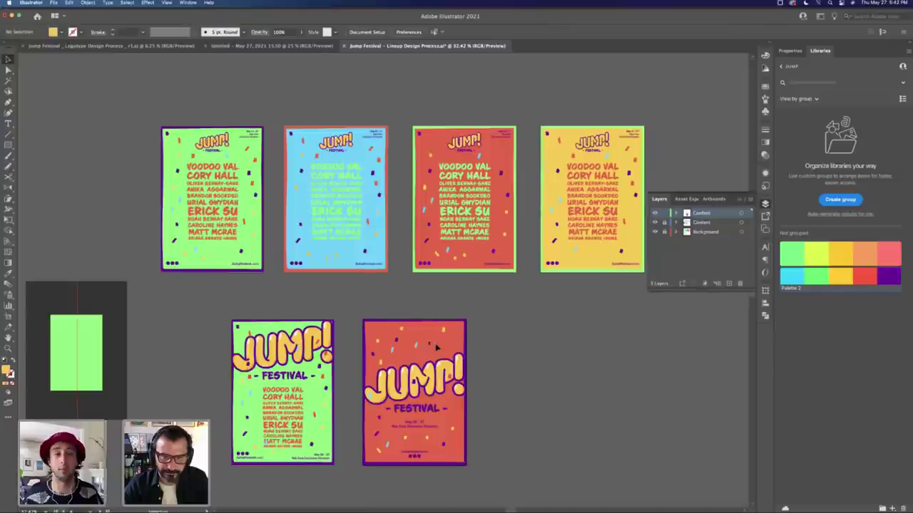
click(424, 347)
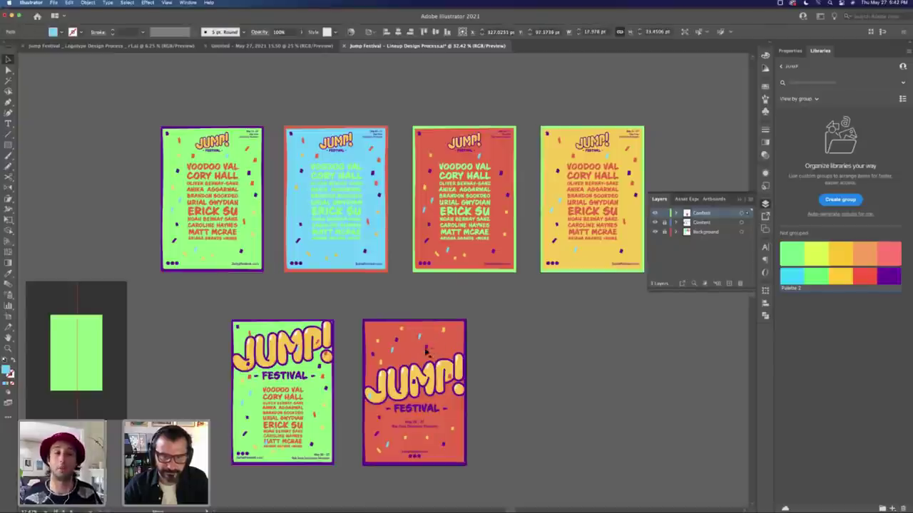
Step: Switch to Finder and navigate to the Lineup folder
key(super+Tab)
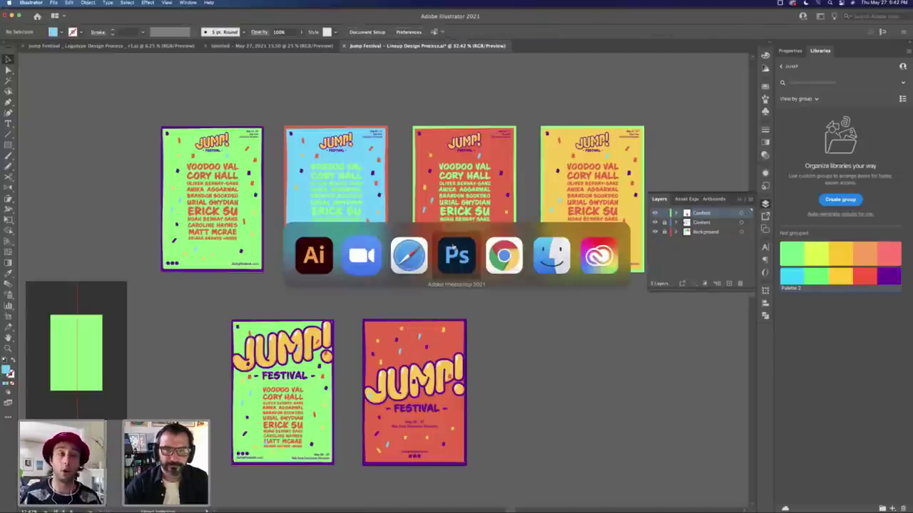
click(453, 255)
key(super+Tab)
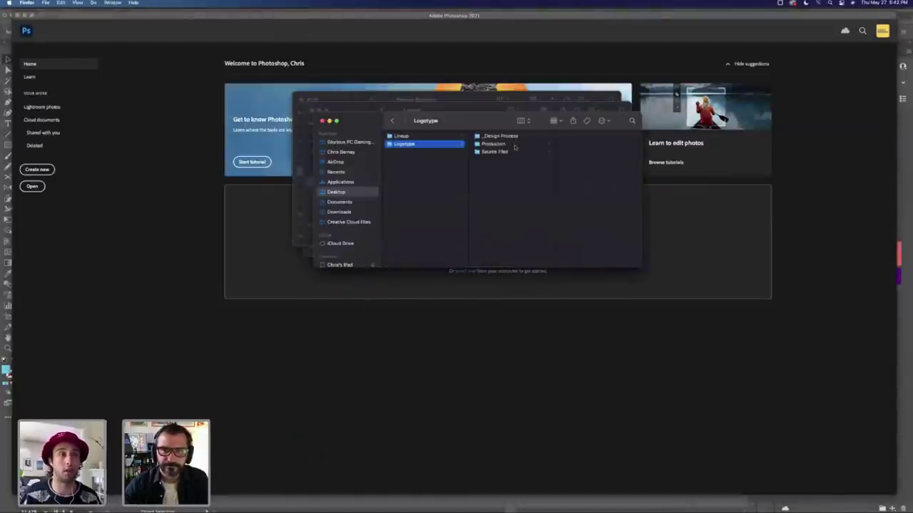
key(Down)
key(Down)
key(Left)
key(Up)
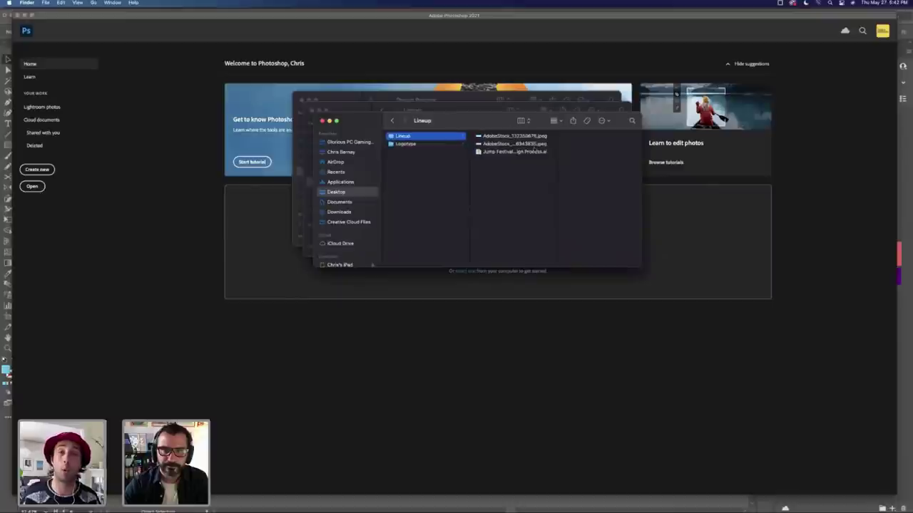
Step: Preview the stock photos and drag AdobeStock_132359678.jpeg onto Photoshop
click(510, 145)
key(space)
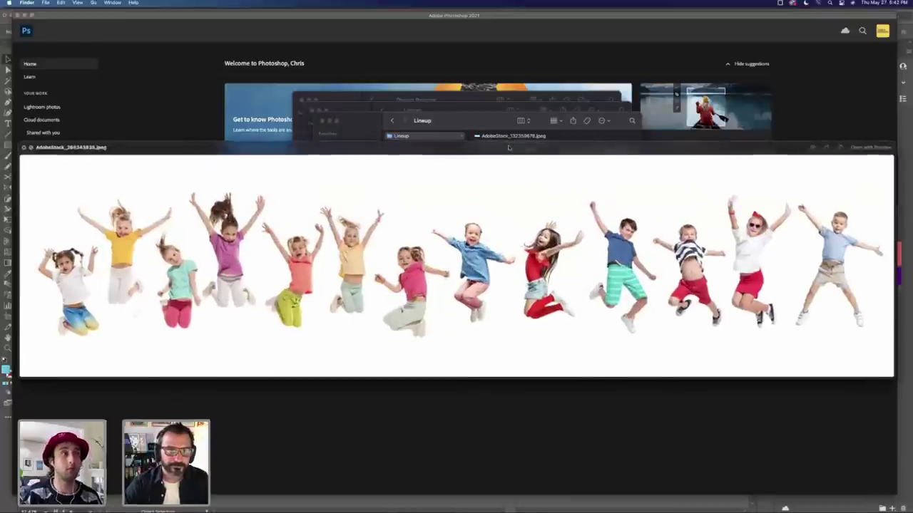
key(Down)
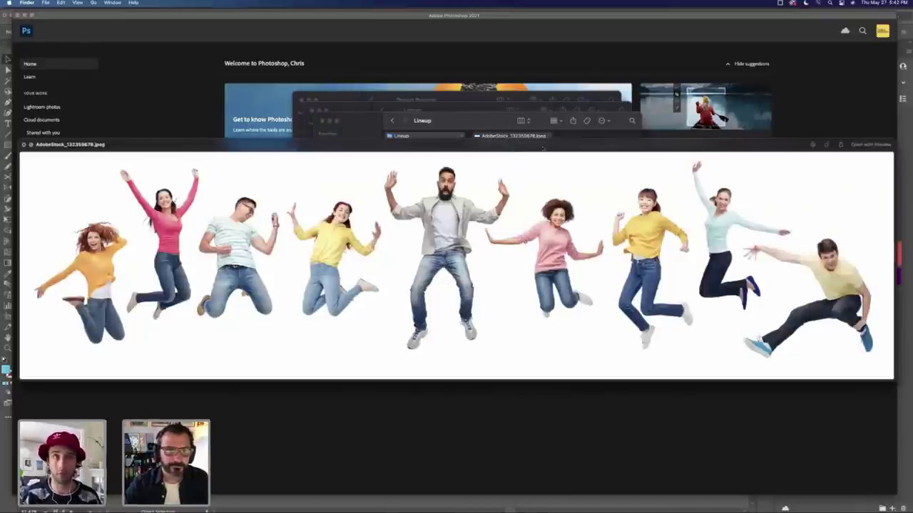
key(space)
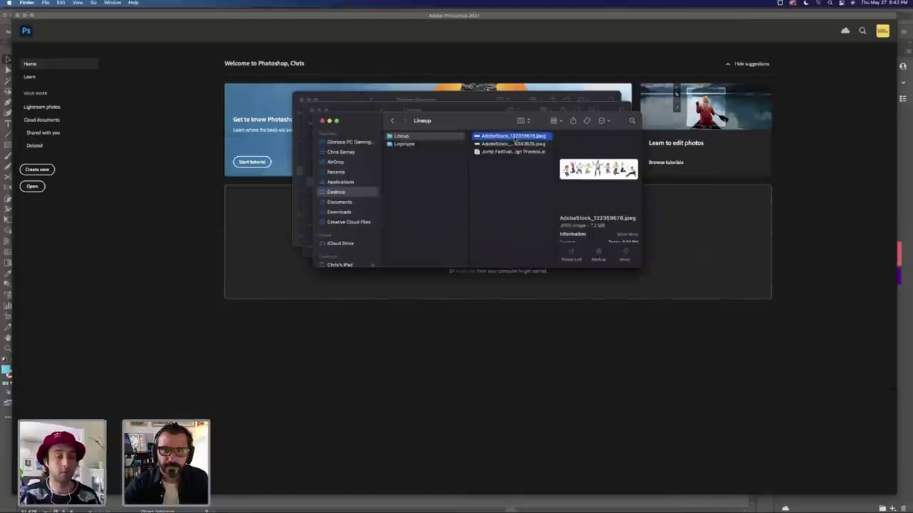
drag(510, 135, 292, 508)
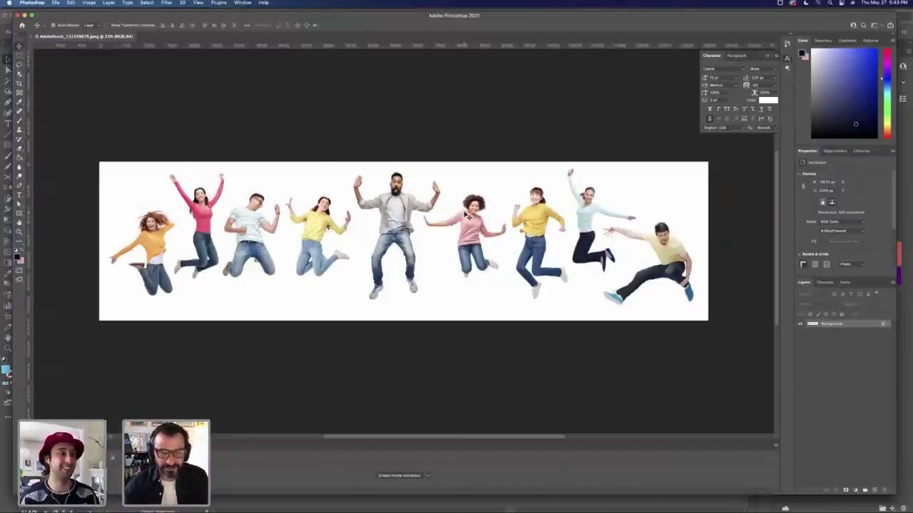
Step: Open the jumping-kids photo in Photoshop too, then switch to the jumping-adults image
key(super+Tab)
click(505, 144)
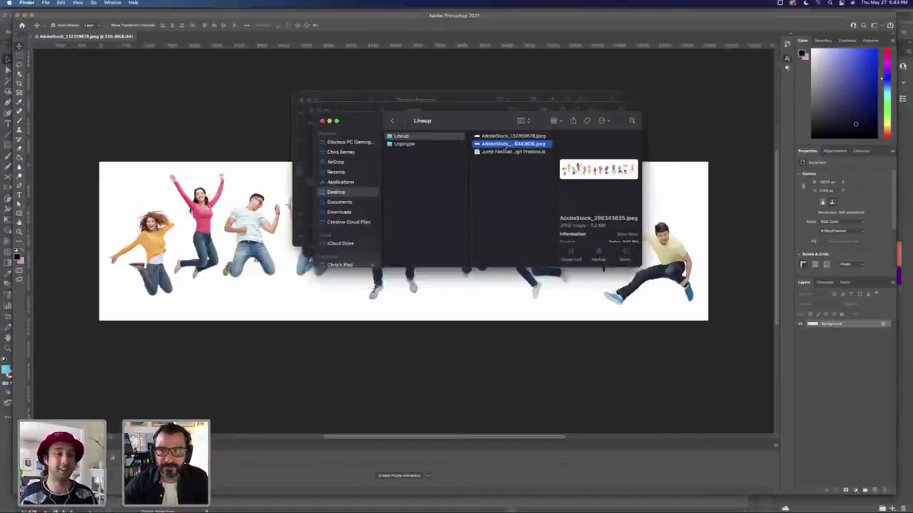
drag(504, 150, 295, 505)
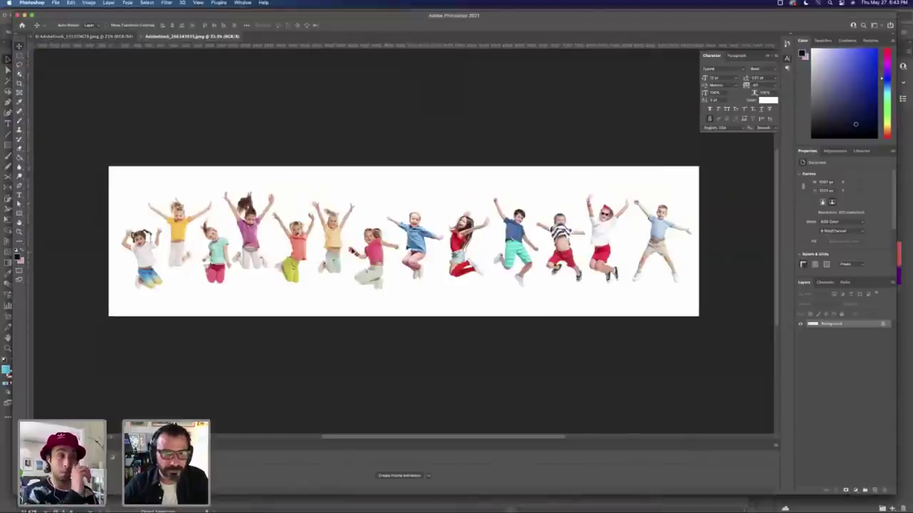
key(Tab)
key(ctrl+Tab)
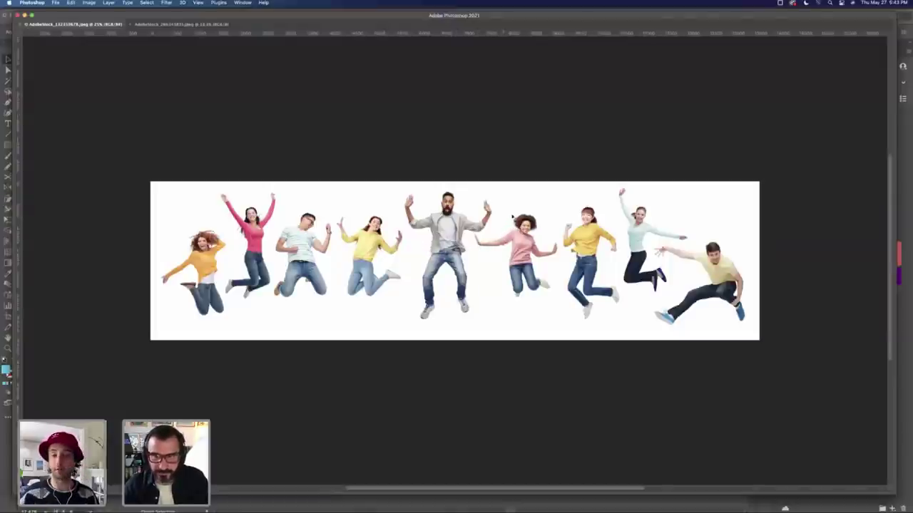
Step: Zoom in on the woman in pink, discard a trial Lasso selection, and show Paths
key(Tab)
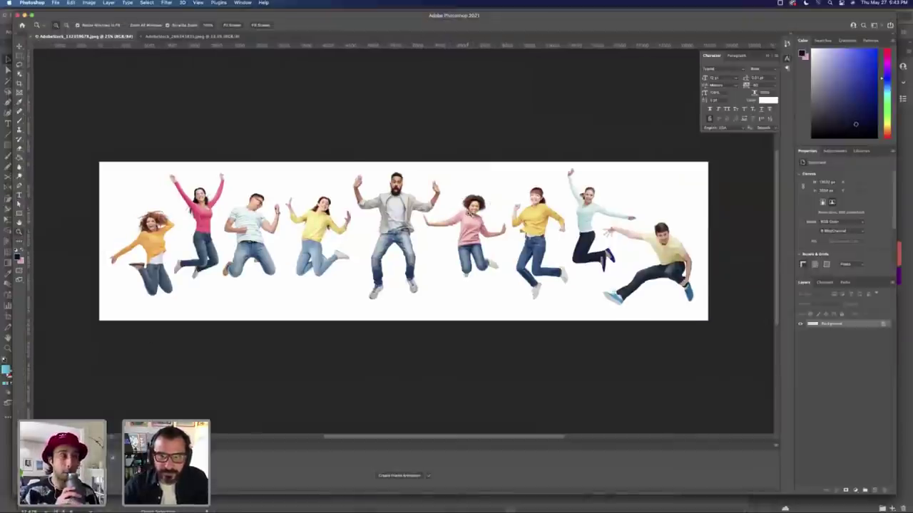
key(super+equal)
key(super+equal)
key(super+equal)
key(l)
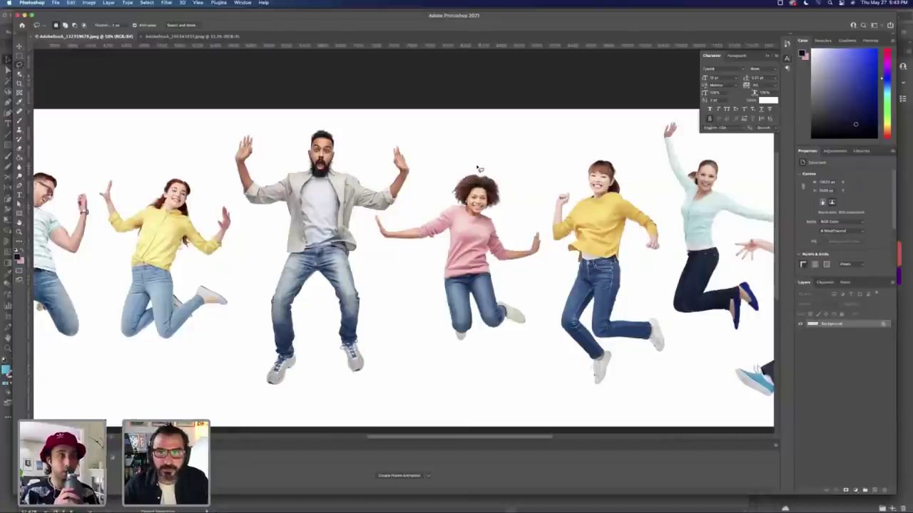
mouse_move(480, 168)
mouse_down()
mouse_move(424, 213)
mouse_move(372, 215)
mouse_move(369, 249)
mouse_move(410, 268)
mouse_move(430, 263)
mouse_move(437, 328)
mouse_move(479, 357)
mouse_move(539, 347)
mouse_move(546, 315)
mouse_move(535, 274)
mouse_up()
key(ctrl+d)
key(v)
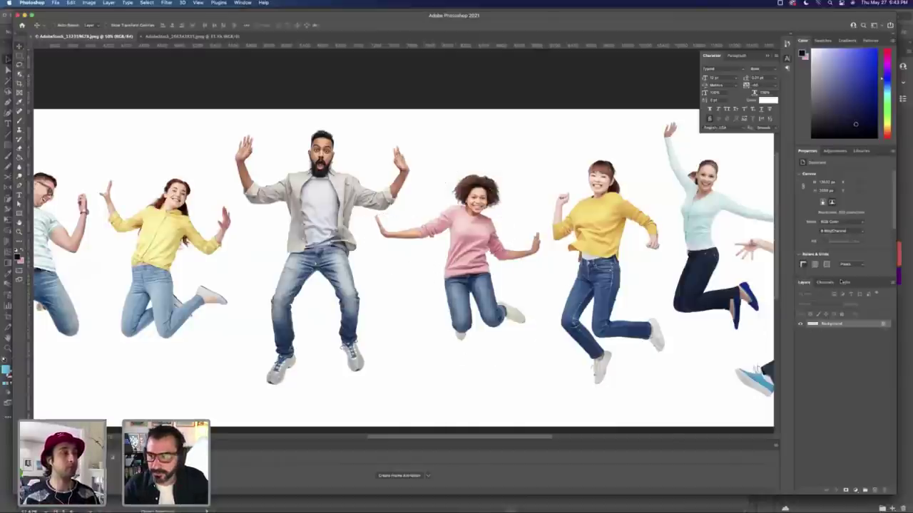
click(844, 282)
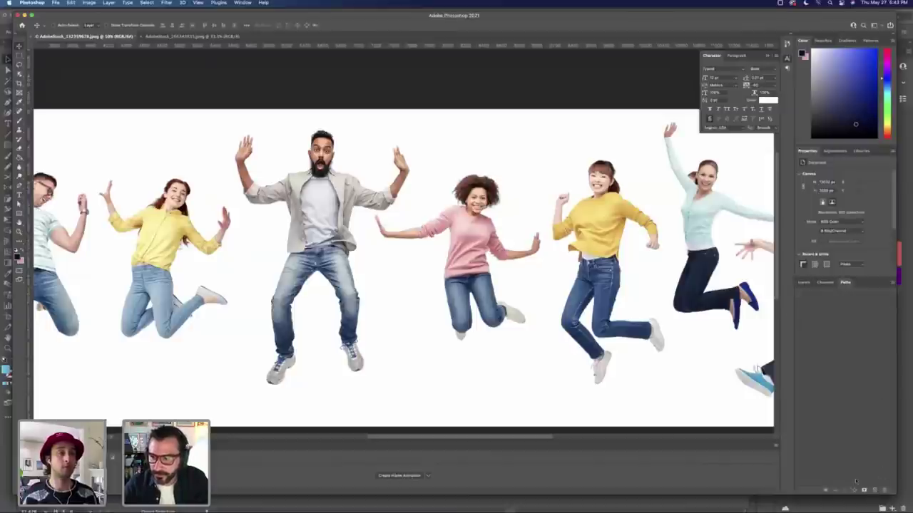
Step: Start a new work path and trace from her waist down around her legs and shoe
click(672, 361)
key(p)
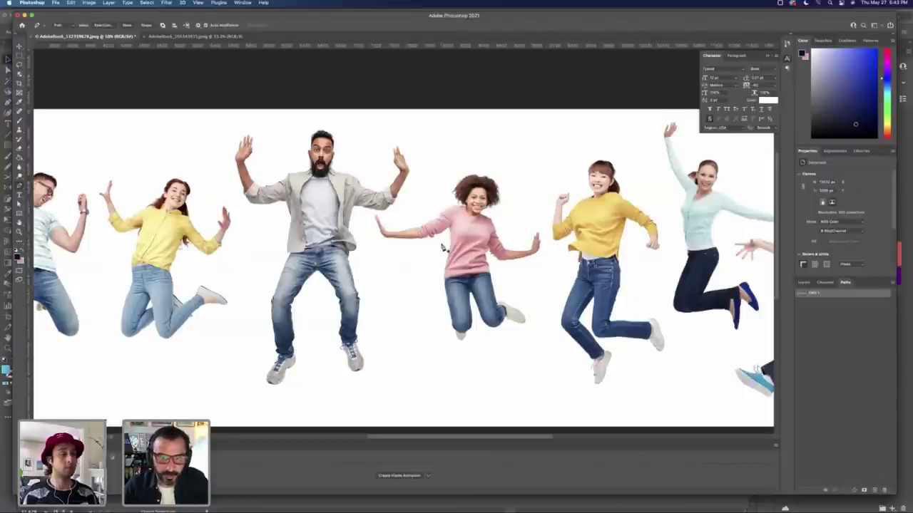
click(441, 244)
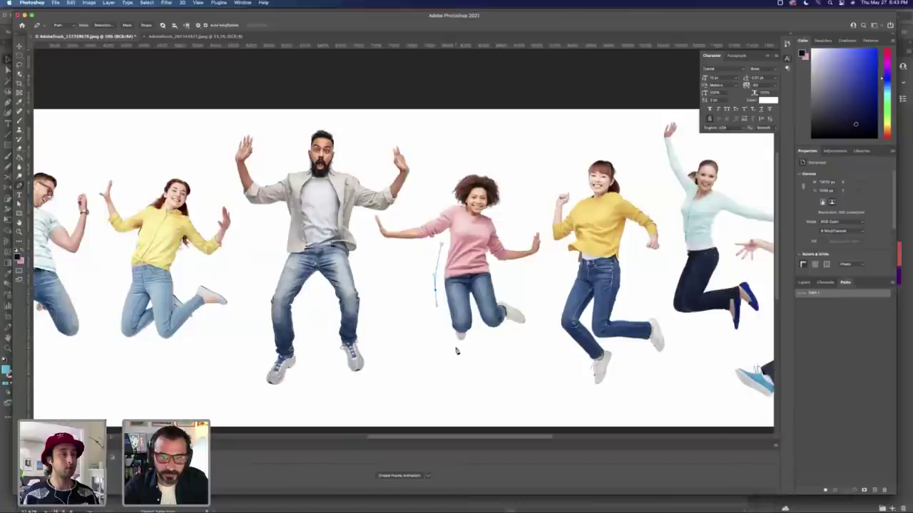
drag(460, 349, 484, 348)
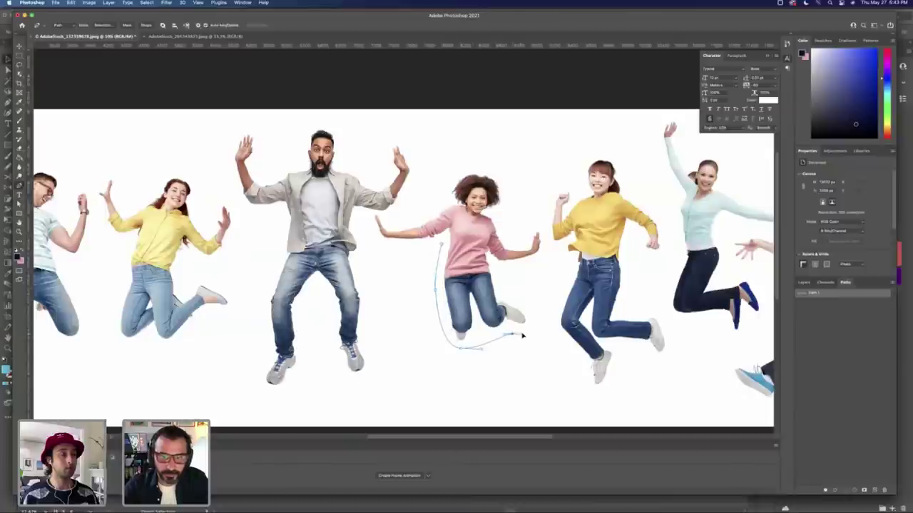
drag(534, 320, 533, 307)
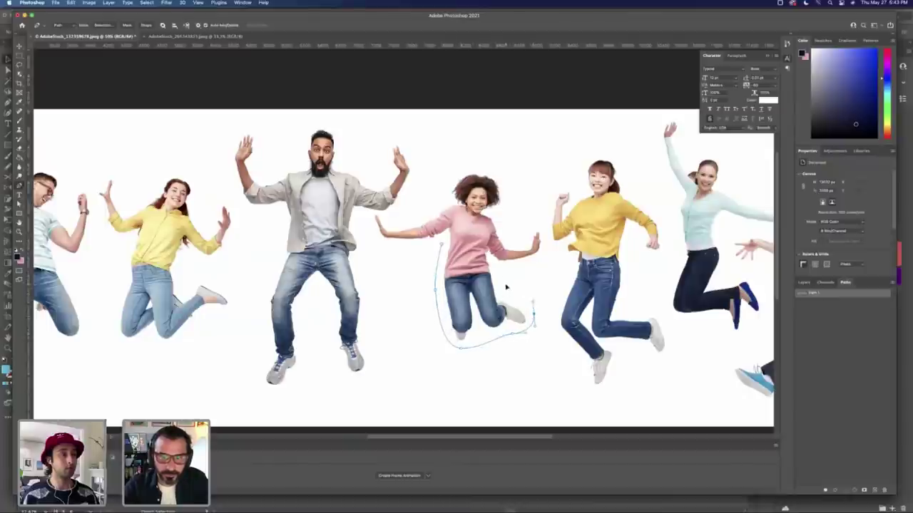
click(504, 278)
Step: Continue the path over her raised hand, along her arm, and close it under her arm
click(532, 266)
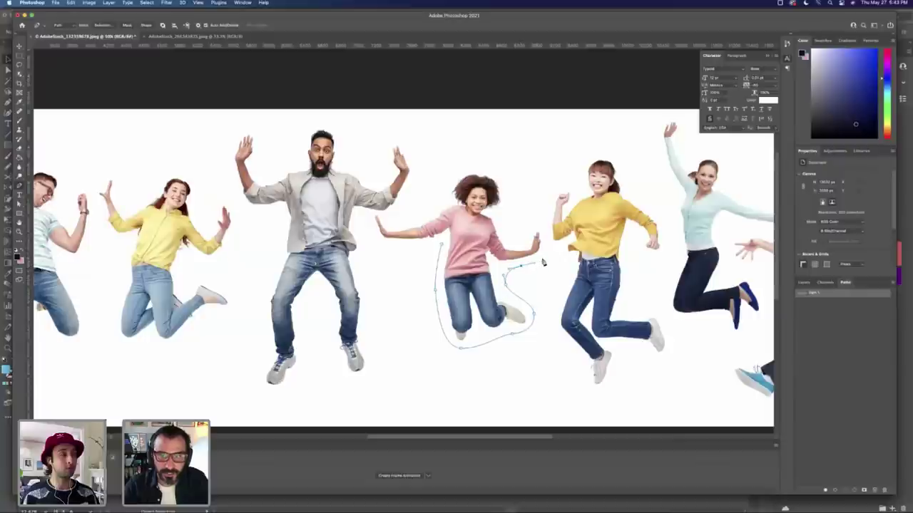
drag(539, 225, 425, 214)
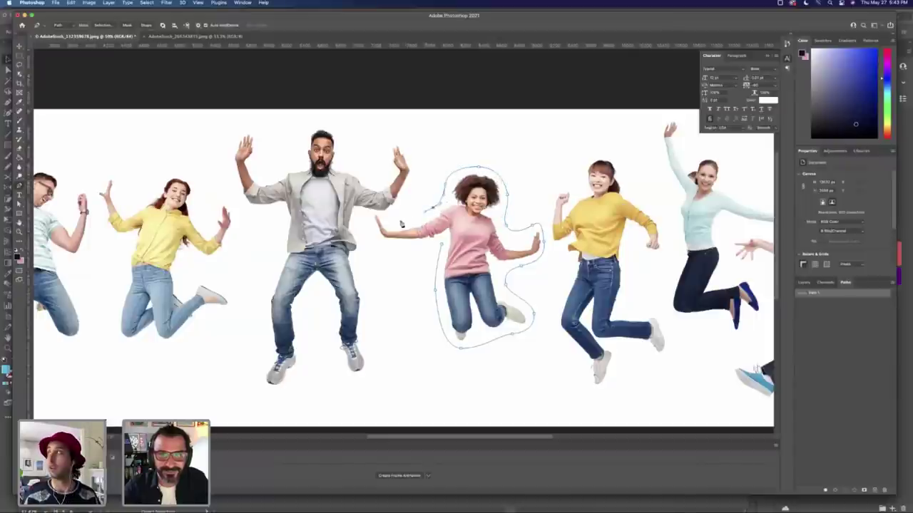
click(391, 223)
click(372, 214)
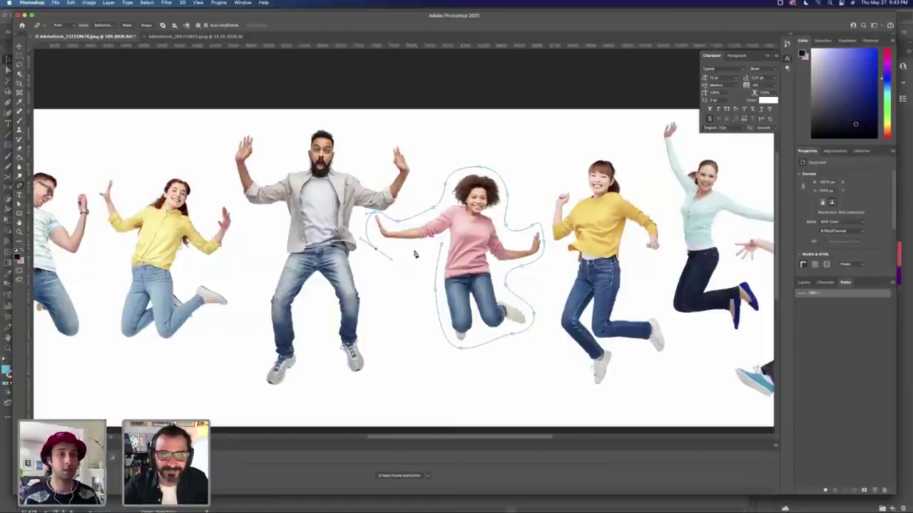
drag(419, 250, 440, 247)
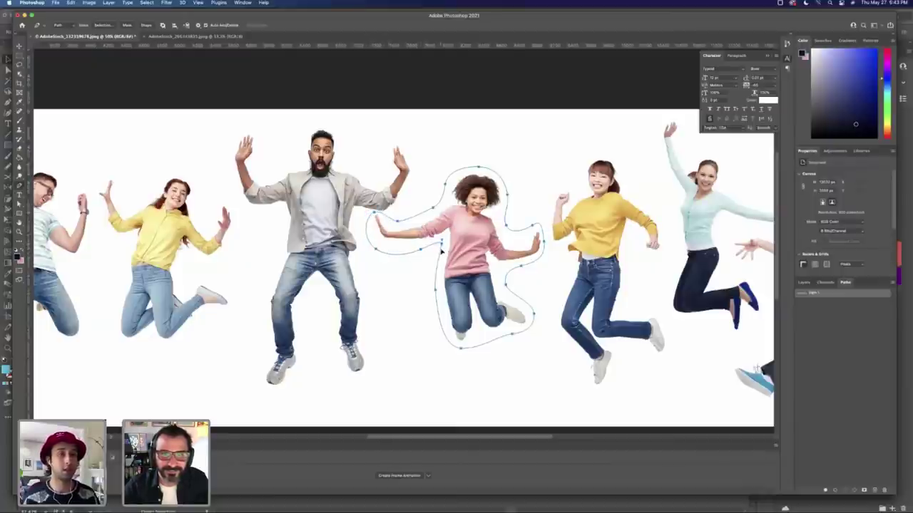
Step: Load the traced work path as a selection from the Paths panel
key(a)
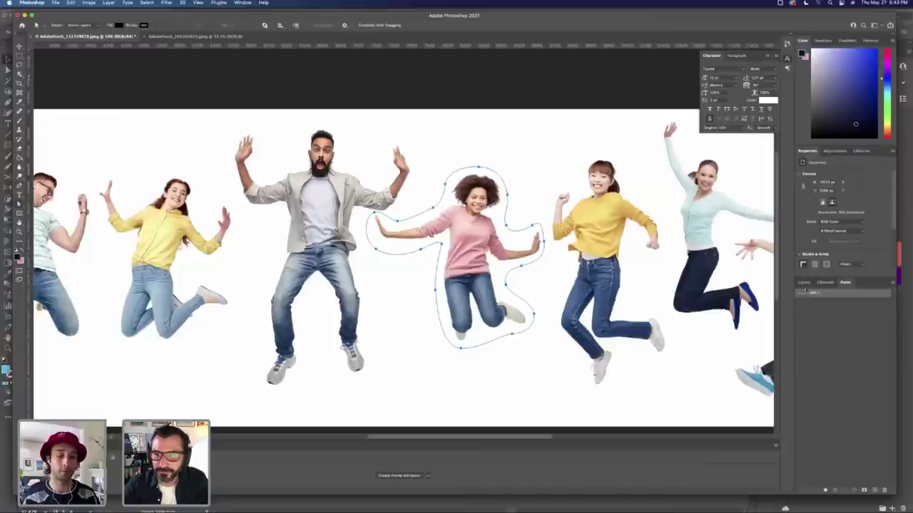
click(804, 283)
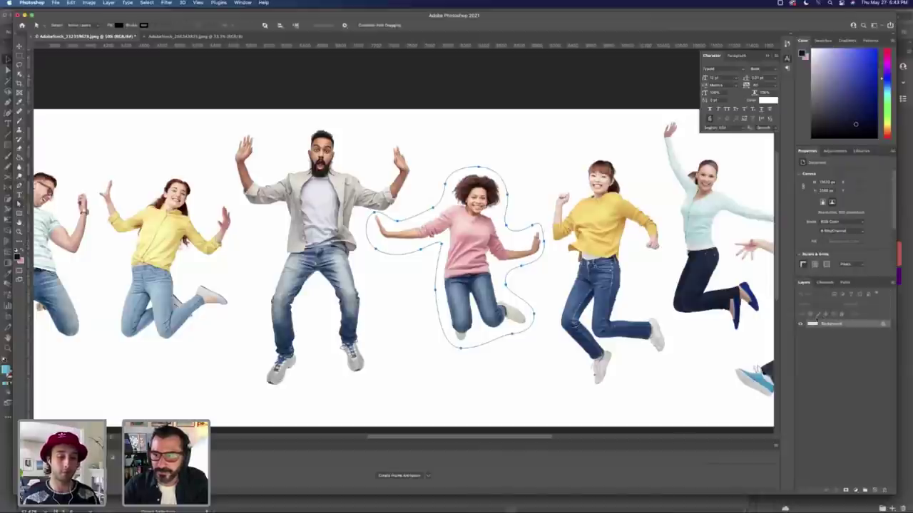
click(845, 283)
click(811, 298)
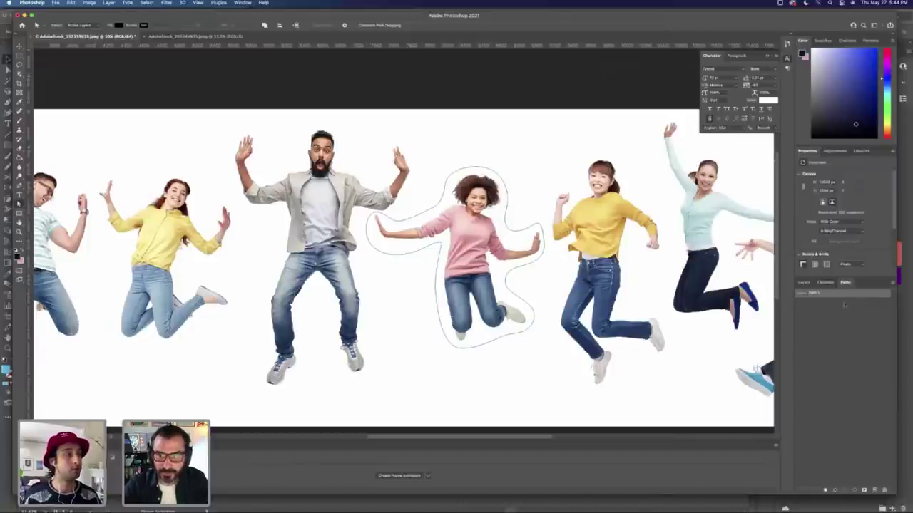
super+click(803, 296)
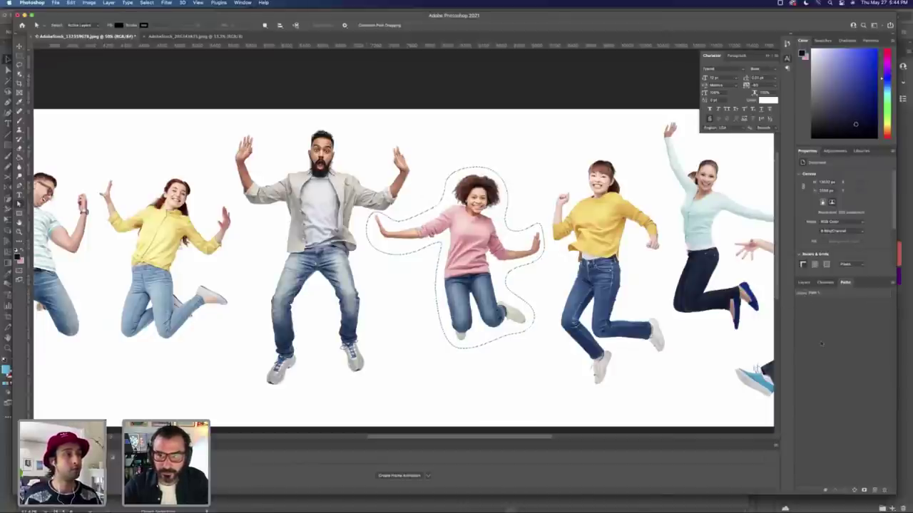
click(804, 283)
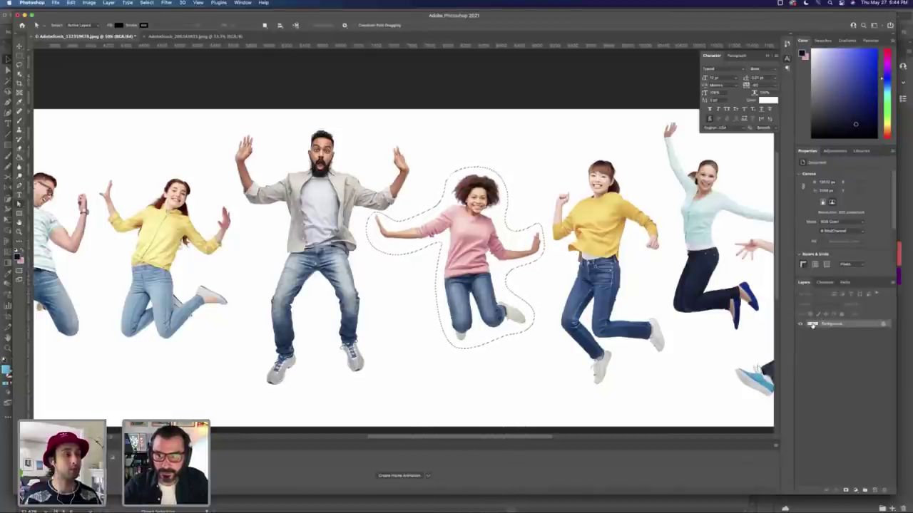
Step: Mask a Background copy to the woman, hide Background, and start a new document
drag(815, 326, 874, 490)
click(846, 490)
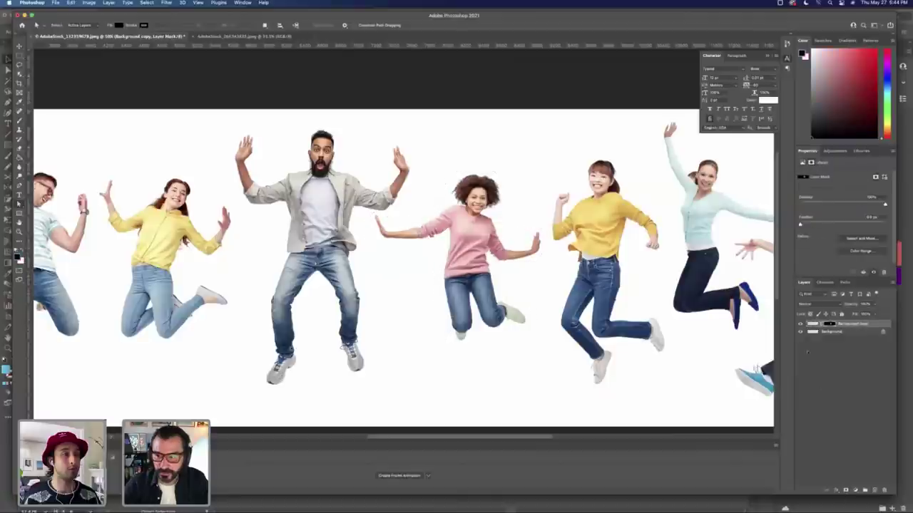
click(800, 333)
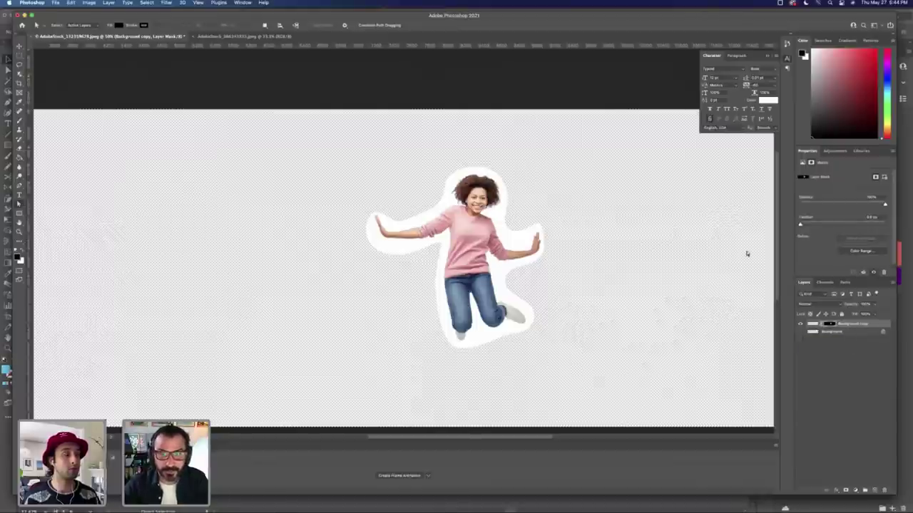
key(super+minus)
key(super+minus)
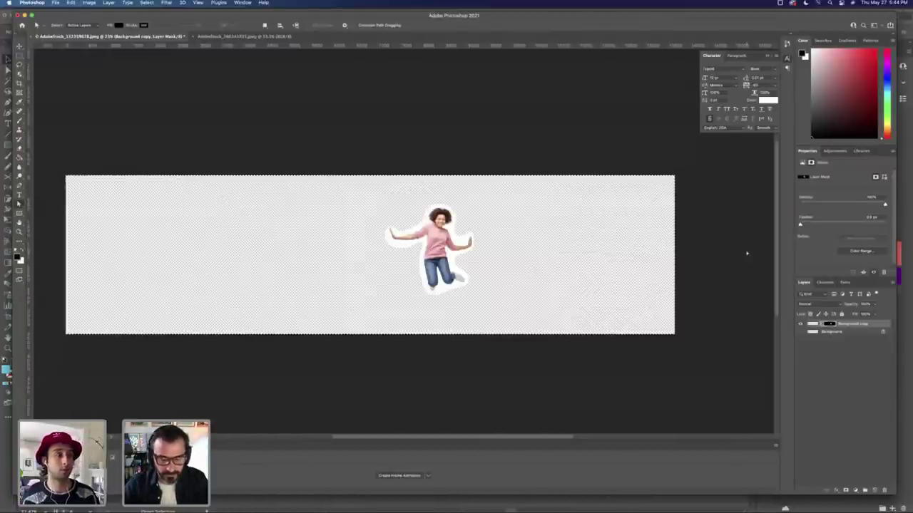
key(super+alt+i)
key(Escape)
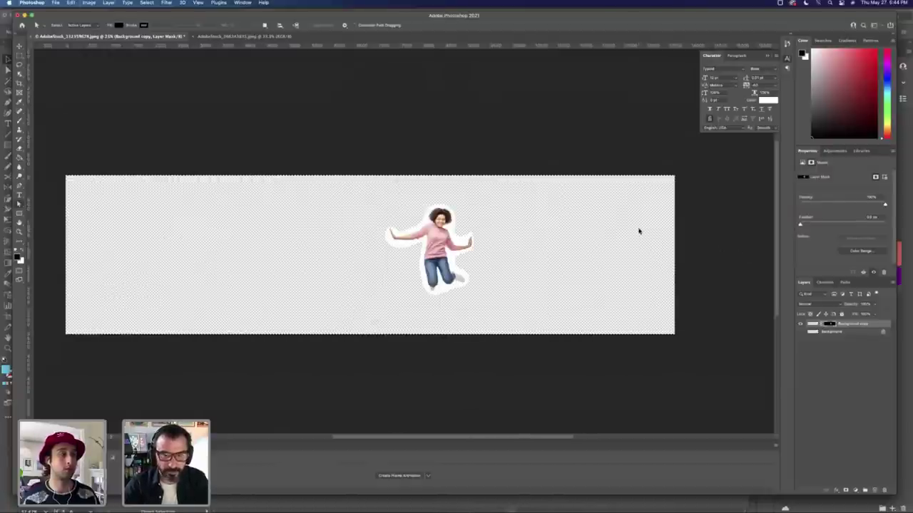
key(super+n)
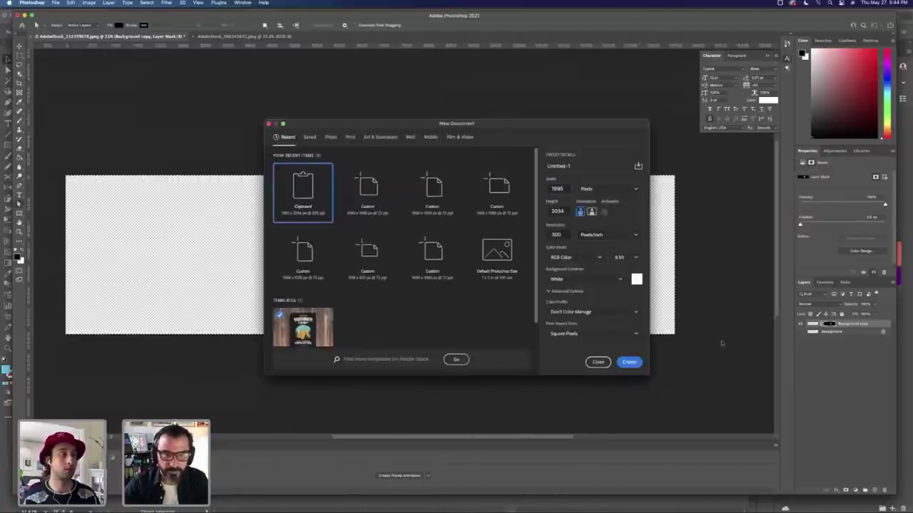
Step: Paste the cutout woman into a new clipboard-sized document, delete its Background layer, and zoom out
click(630, 362)
key(super+v)
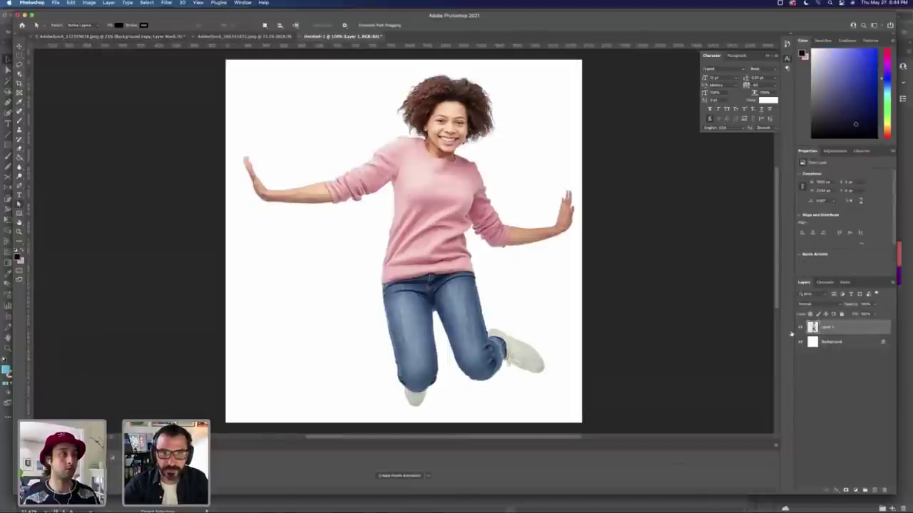
click(835, 342)
key(Delete)
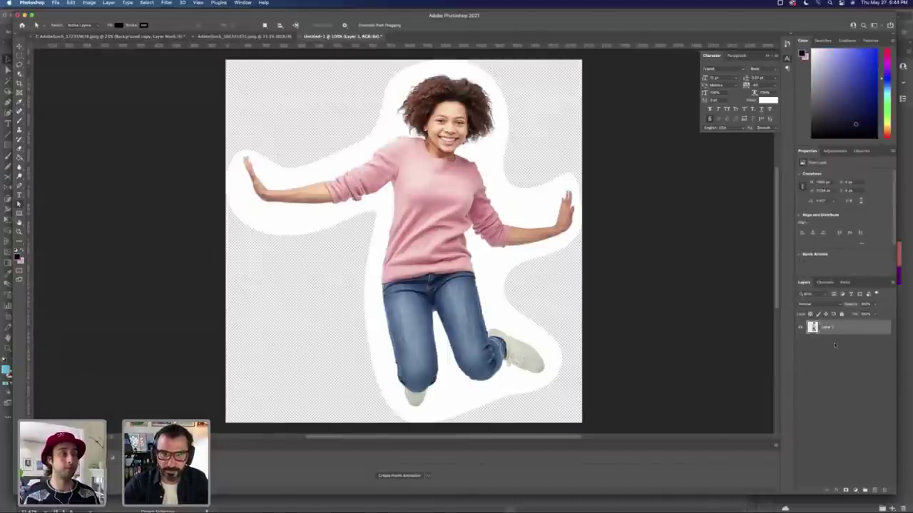
key(z)
alt+click(462, 288)
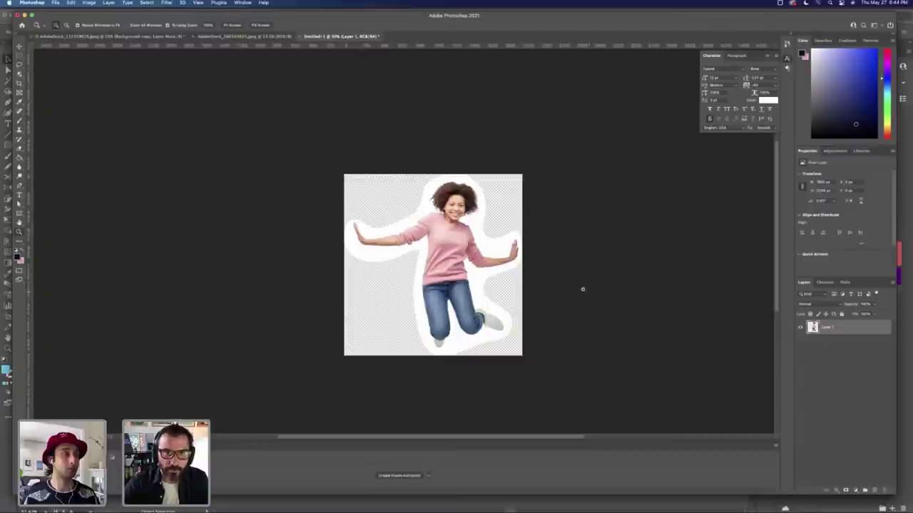
Step: Return to the wide masked cutout image and zoom in on it
click(219, 37)
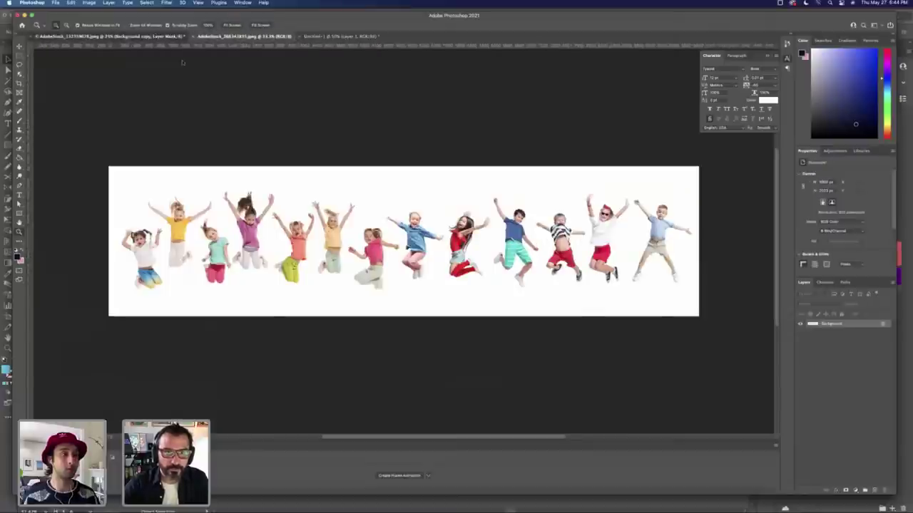
click(156, 37)
click(514, 189)
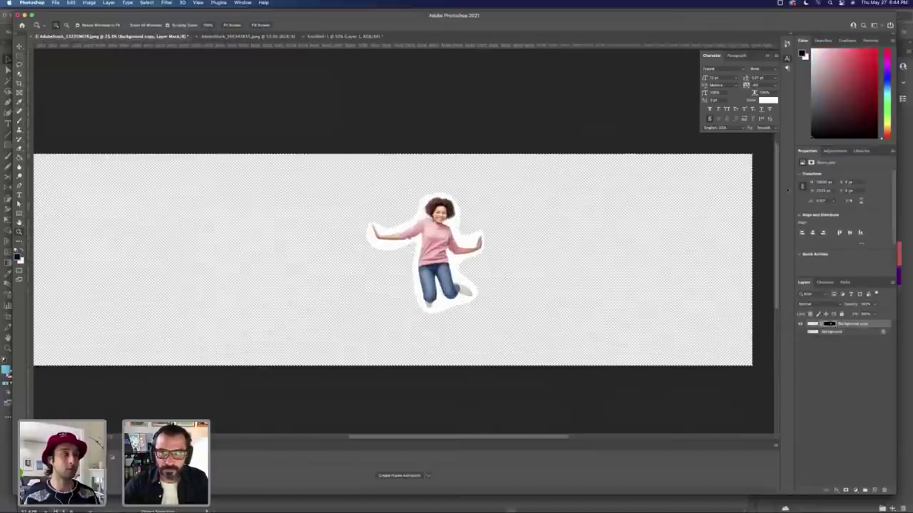
key(m)
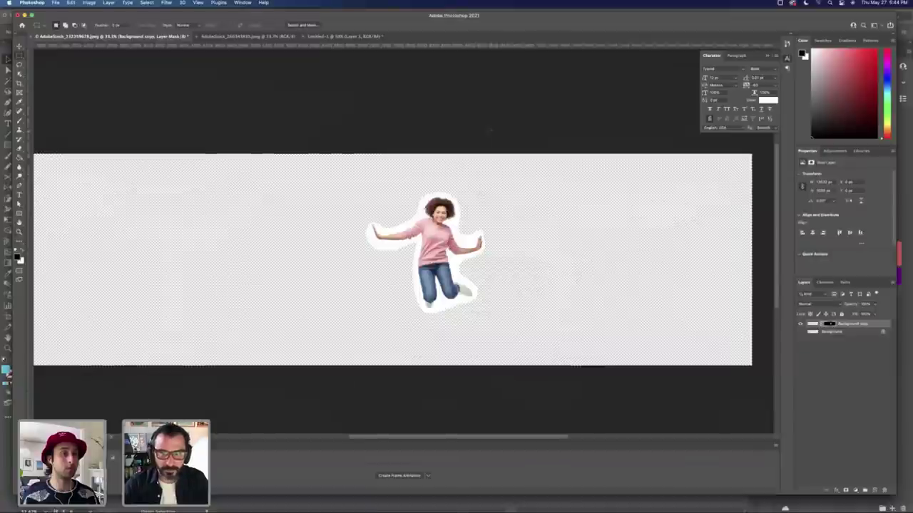
drag(478, 183, 547, 272)
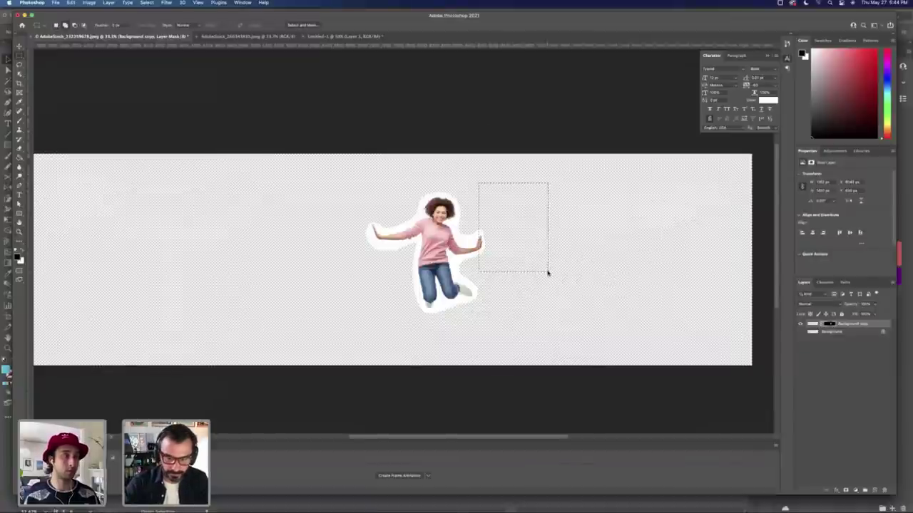
key(super+shift+n)
key(Return)
key(alt+BackSpace)
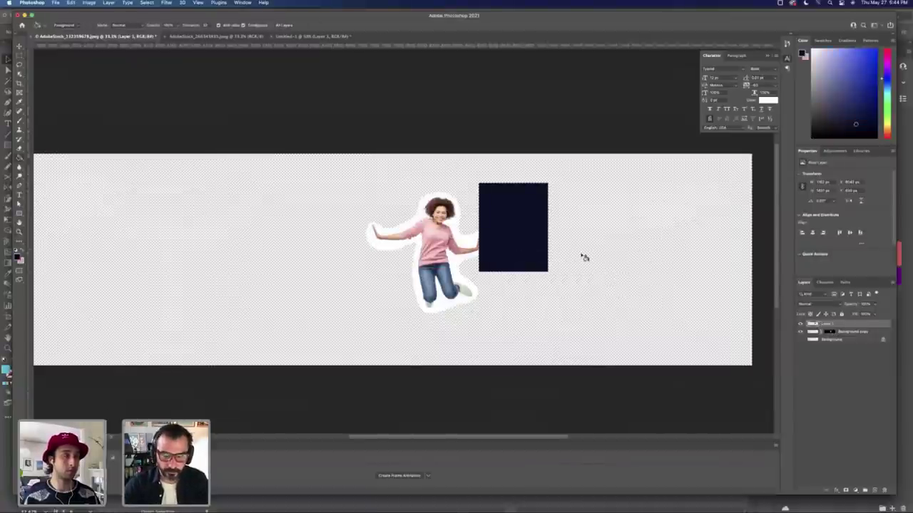
key(super+a)
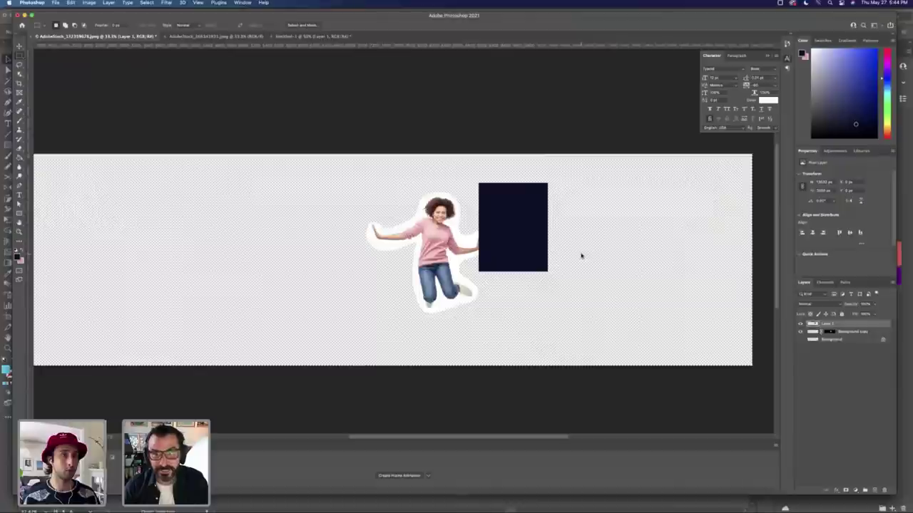
key(super+n)
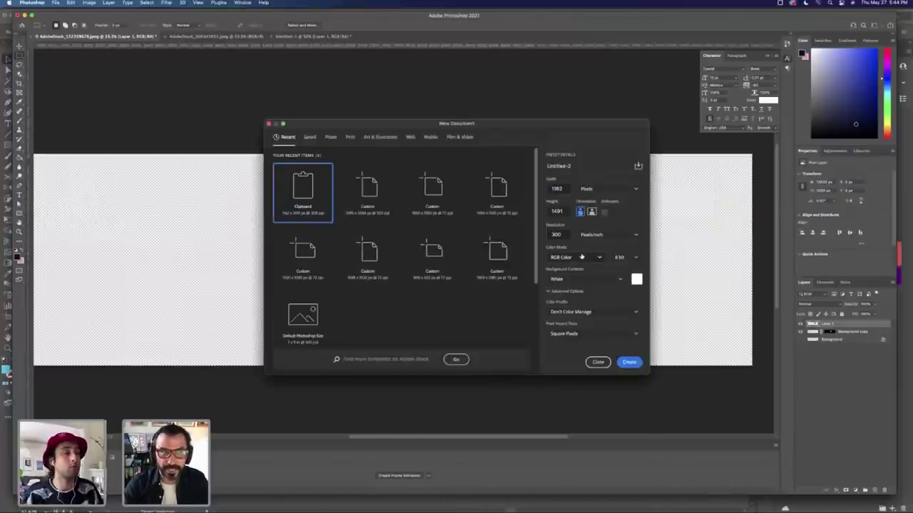
key(Return)
key(F2)
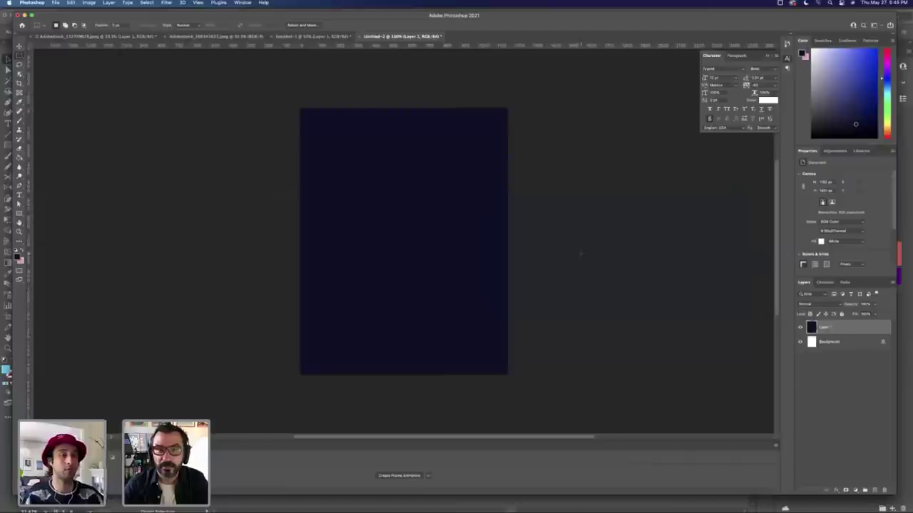
key(super+w)
click(460, 185)
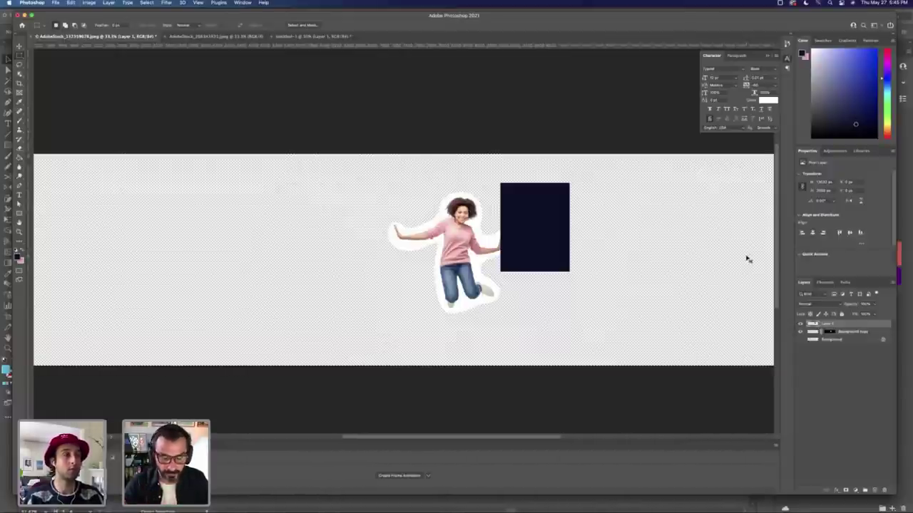
key(super+n)
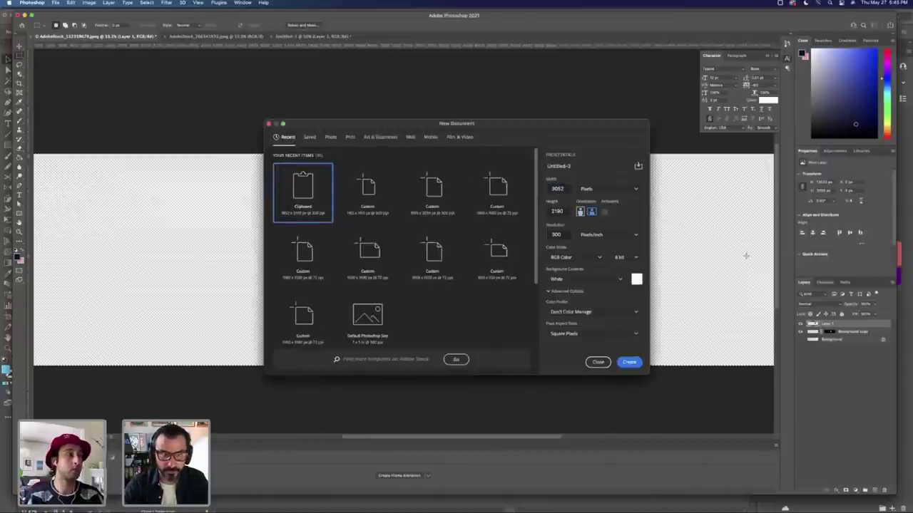
key(Return)
key(super+v)
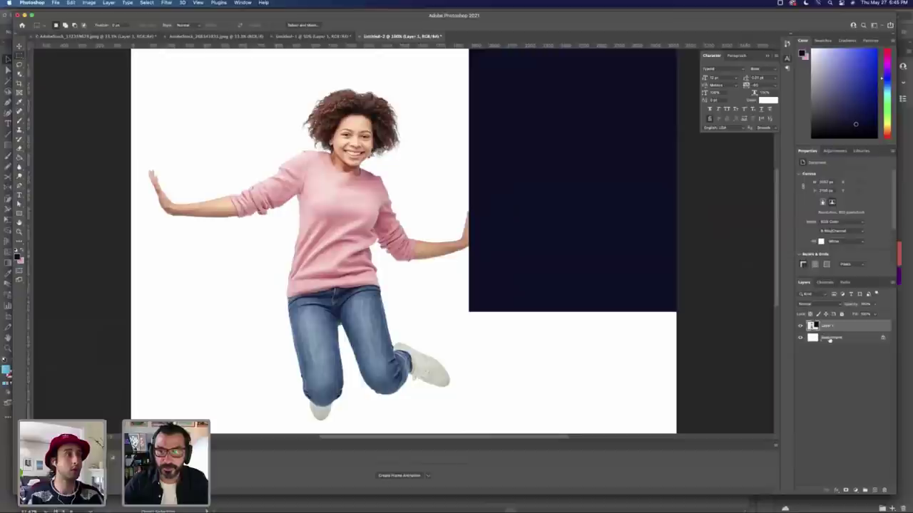
click(800, 338)
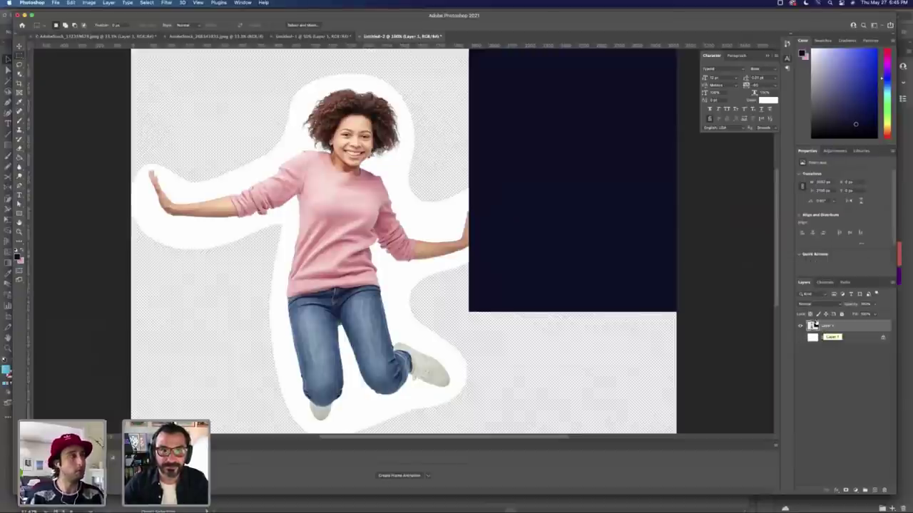
key(super+w)
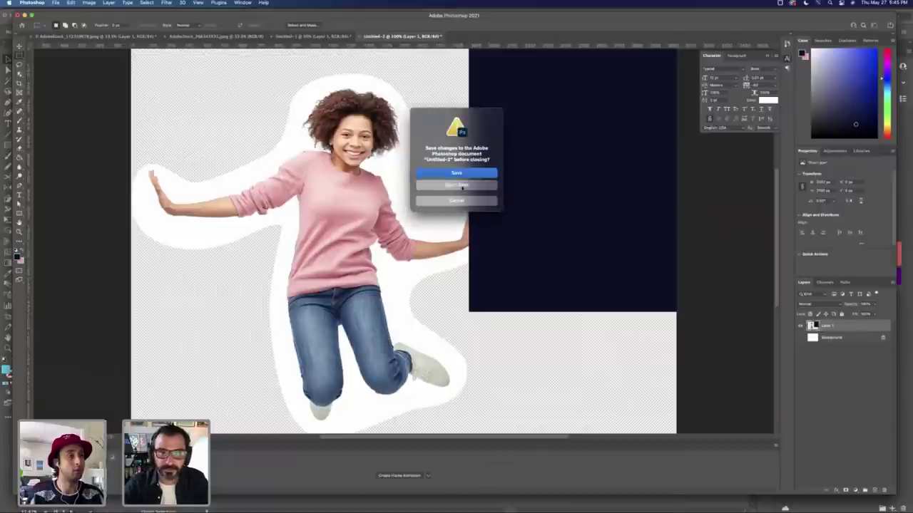
click(462, 187)
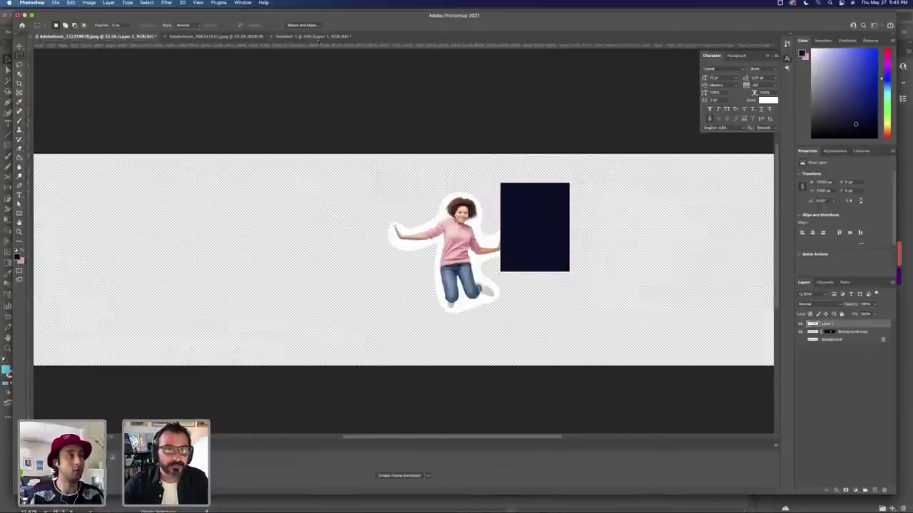
Step: Start saving the square cutout and create a new 'Images' folder inside Lineup
click(314, 36)
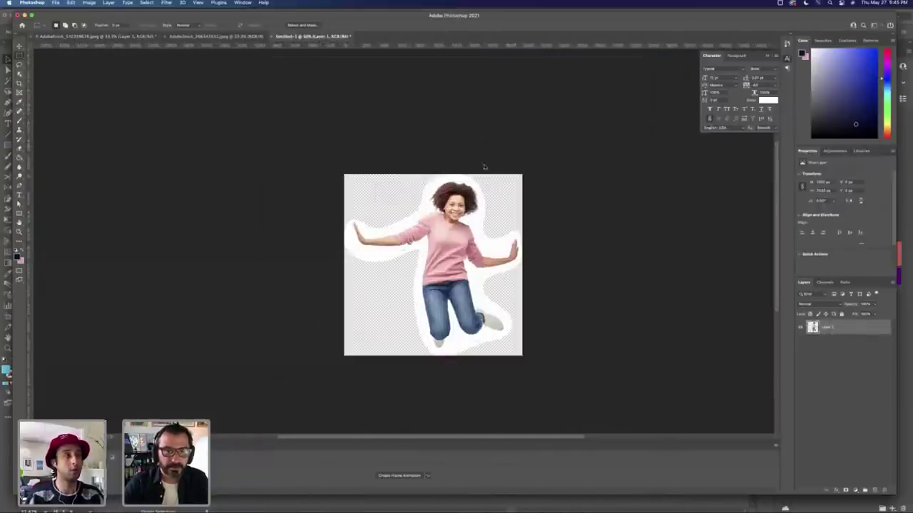
key(super+s)
click(479, 101)
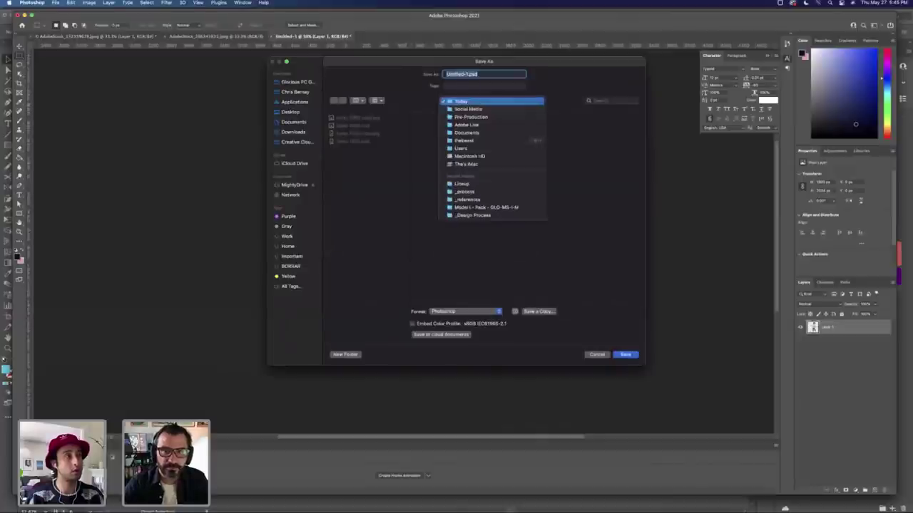
click(485, 184)
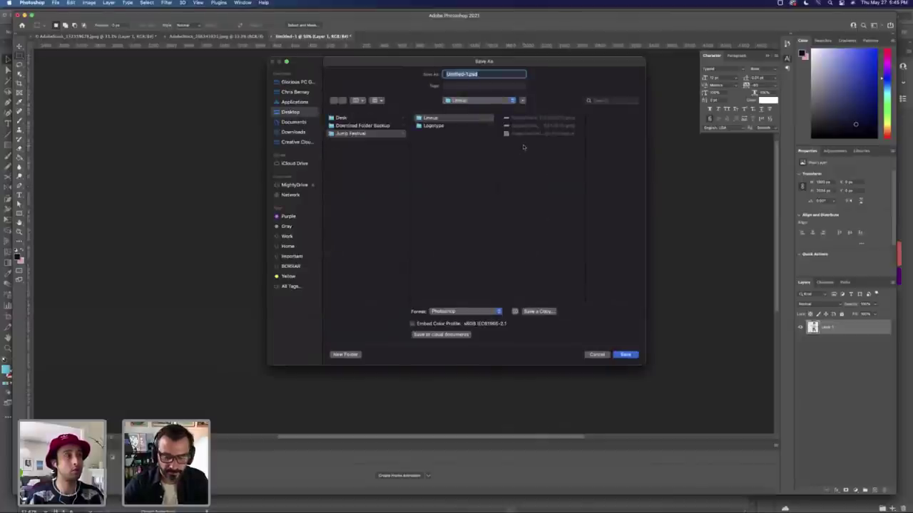
key(shift+super+n)
text(Images)
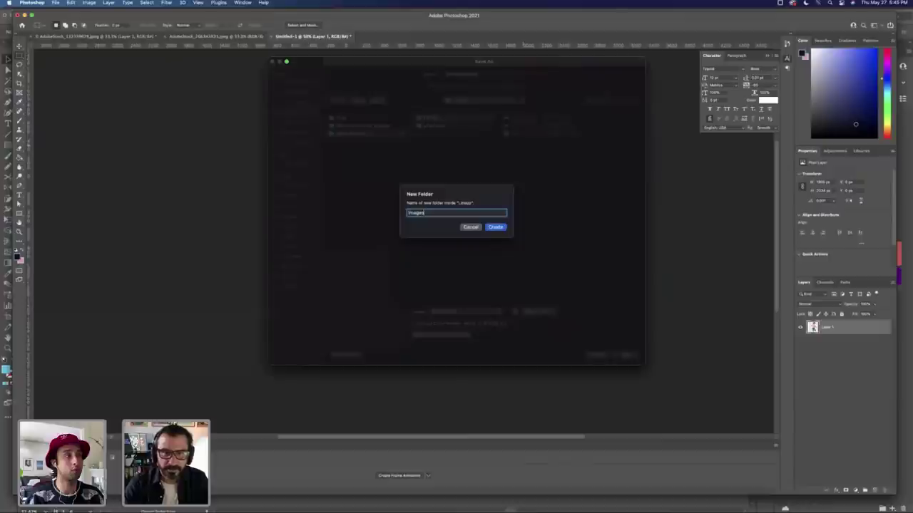
key(Return)
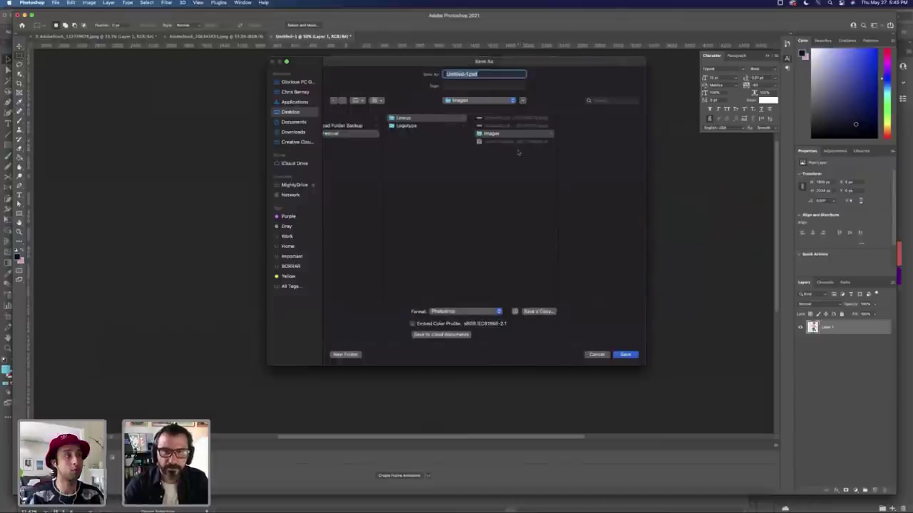
Step: Save it as 01.psd in Photoshop format, accept compatibility, and close it
text(01)
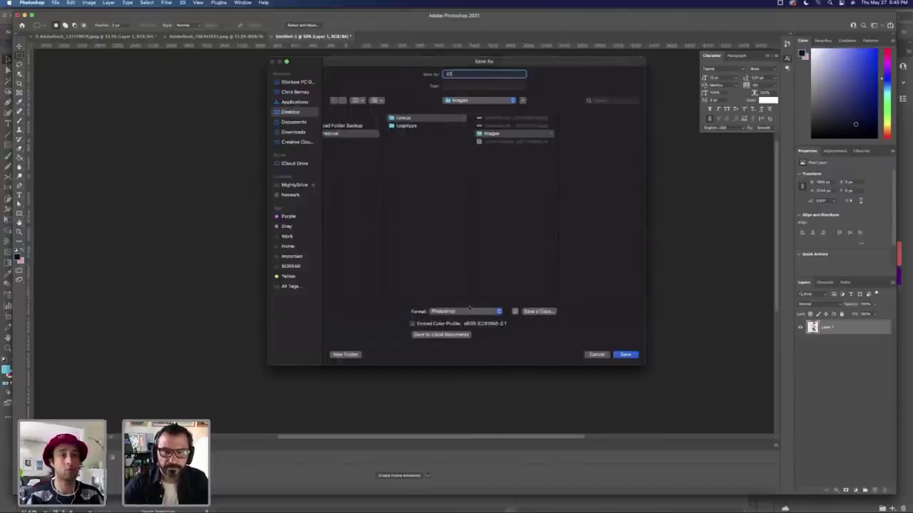
click(469, 311)
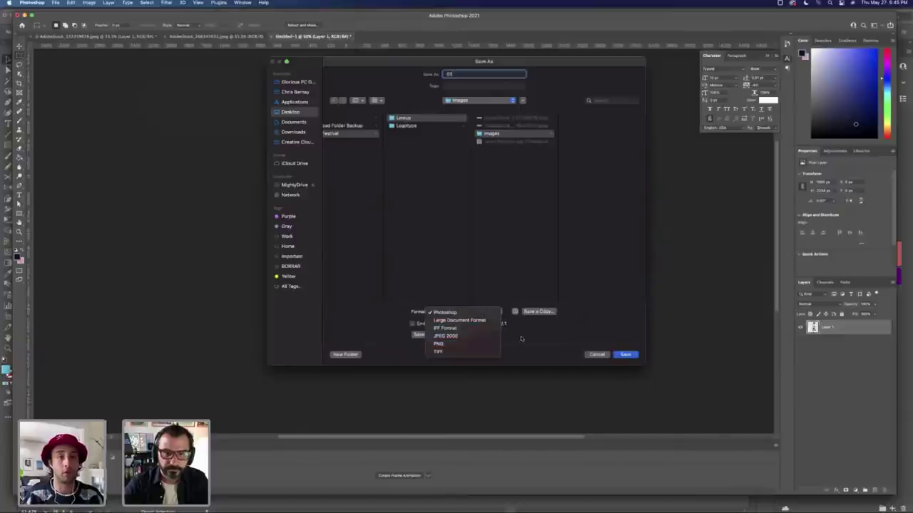
click(547, 339)
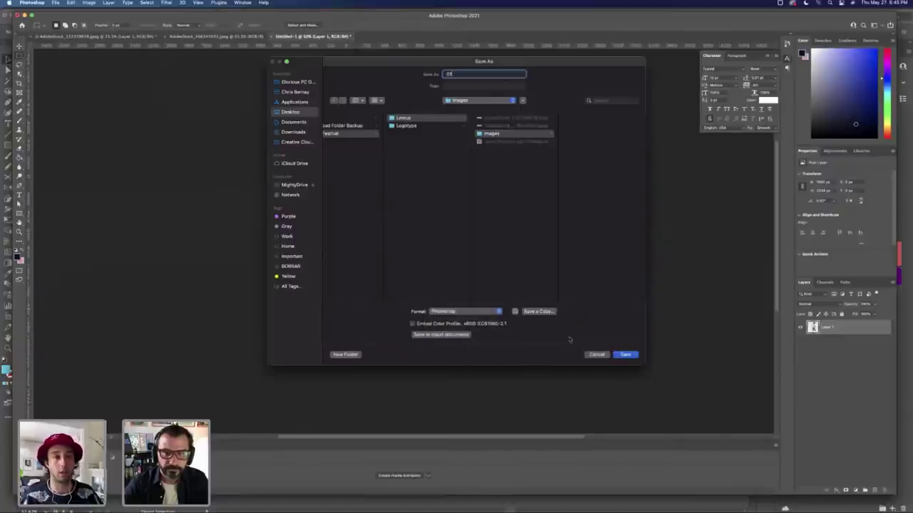
click(624, 355)
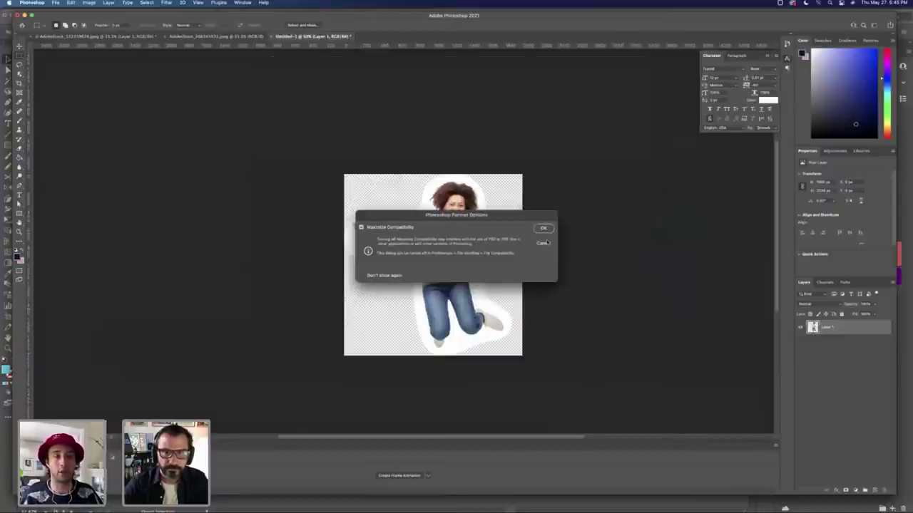
click(544, 228)
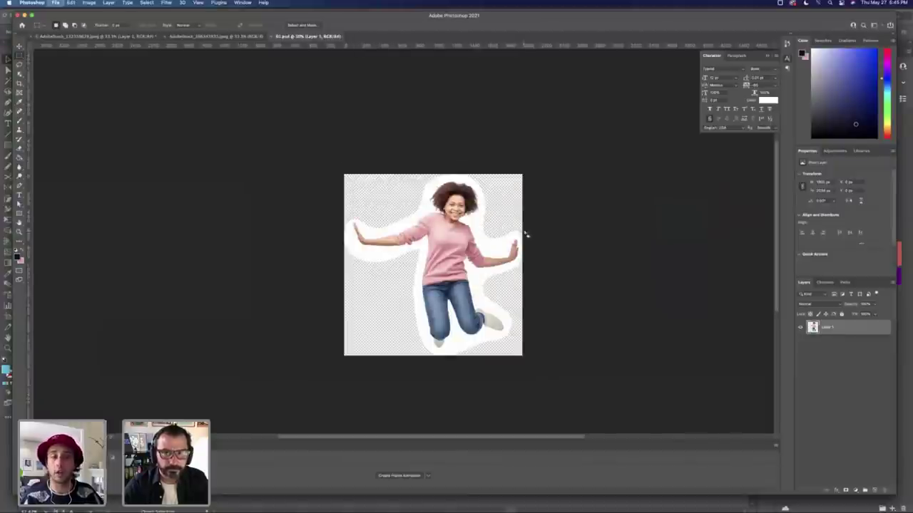
key(super+w)
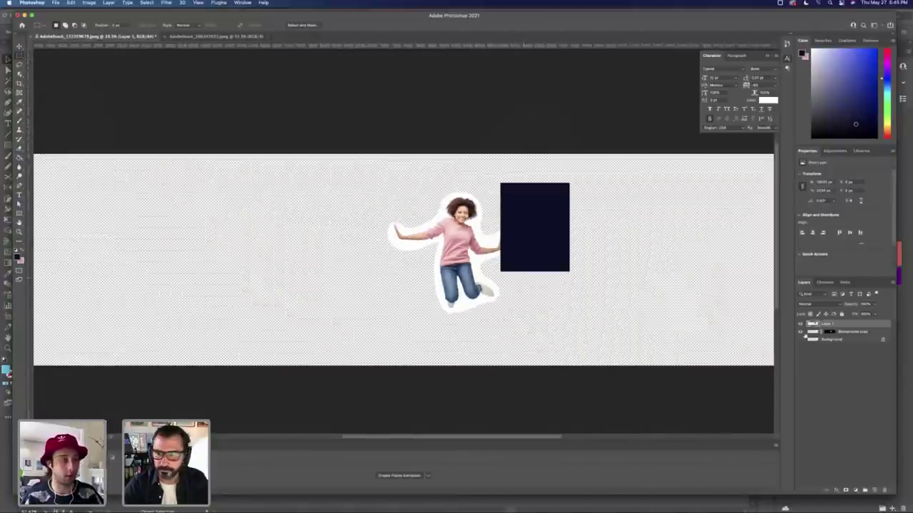
Step: Hide the navy rectangle and cutout layers and ready the Pen tool in the Paths panel
click(800, 324)
alt+click(800, 339)
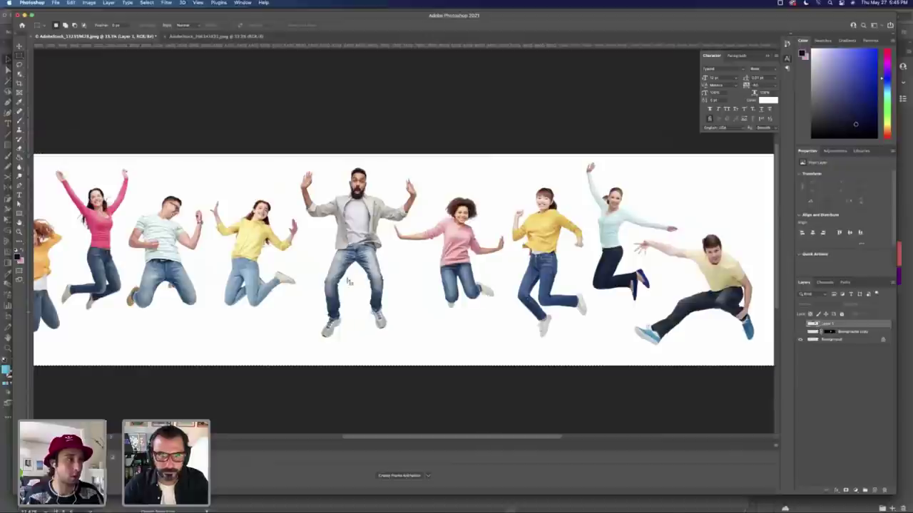
scroll(574, 320, left, 5)
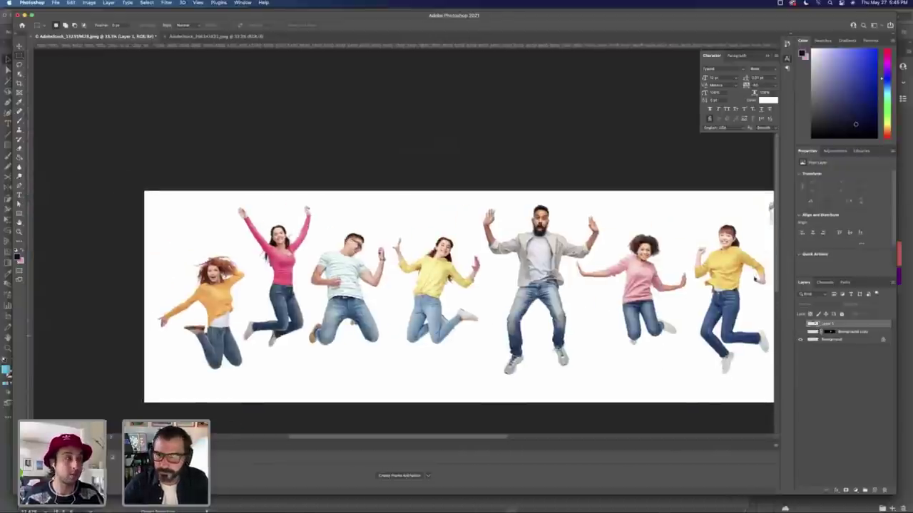
click(845, 283)
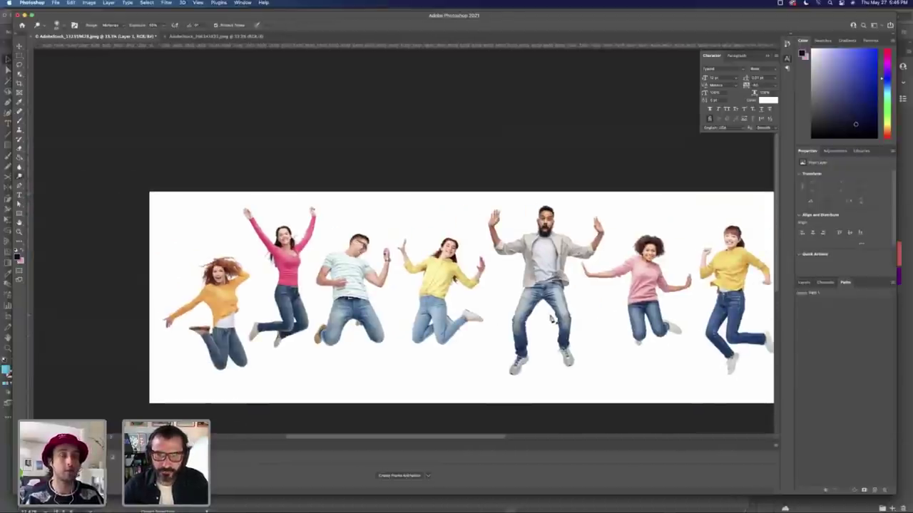
key(p)
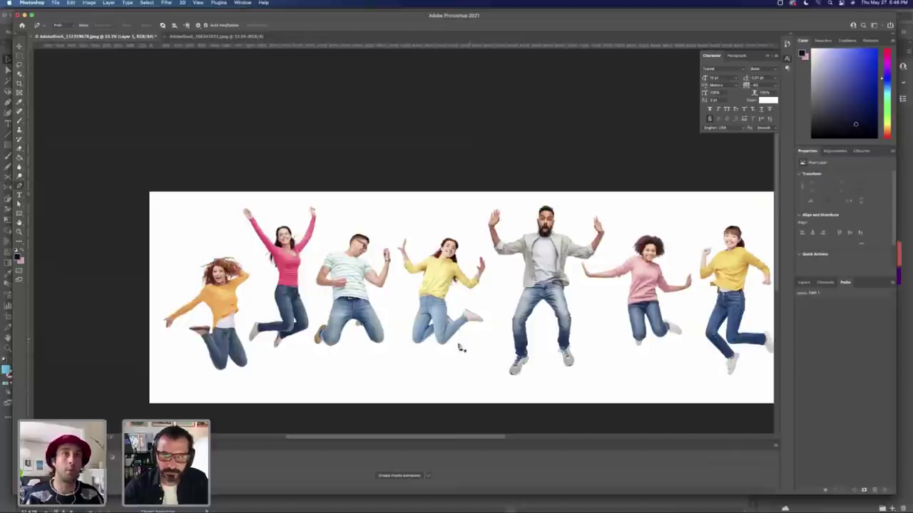
key(Tab)
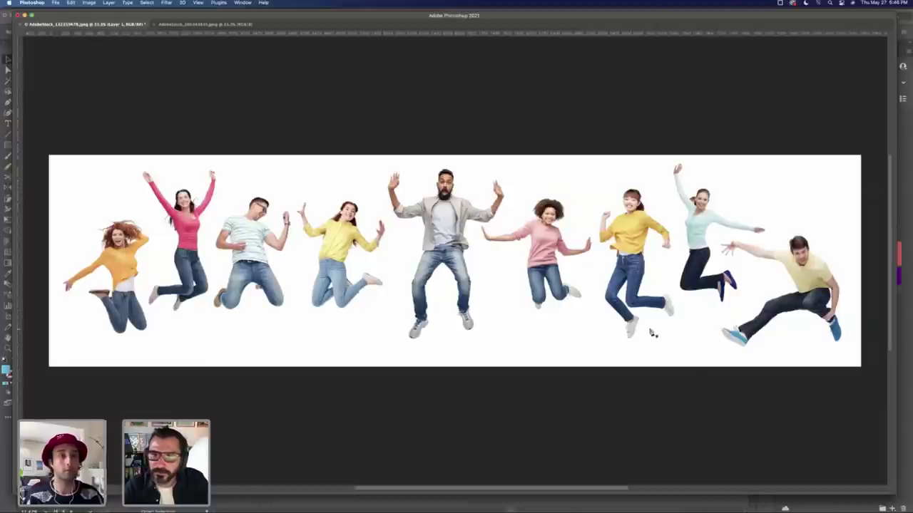
Step: Trace a curved path around the man in the yellow shirt, from shoe to head to foot
drag(750, 351, 716, 323)
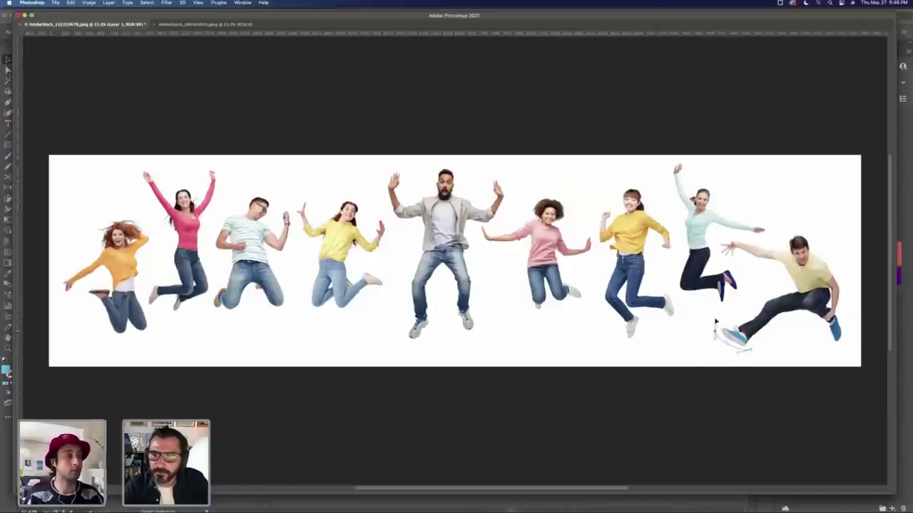
click(783, 285)
drag(719, 259, 754, 237)
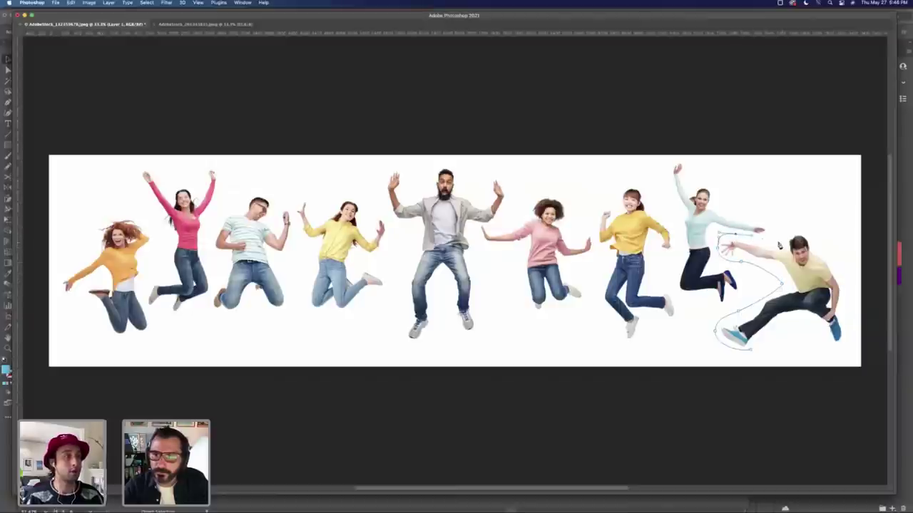
drag(824, 246, 833, 255)
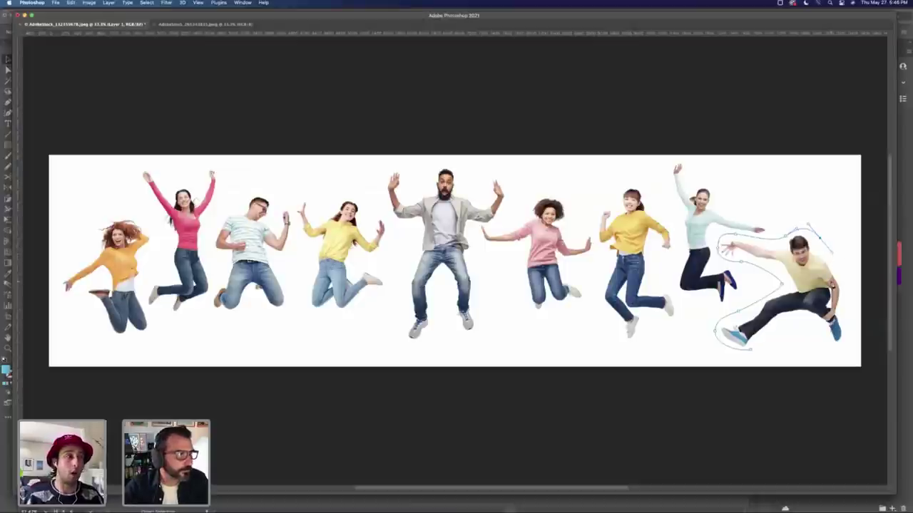
drag(848, 294, 846, 314)
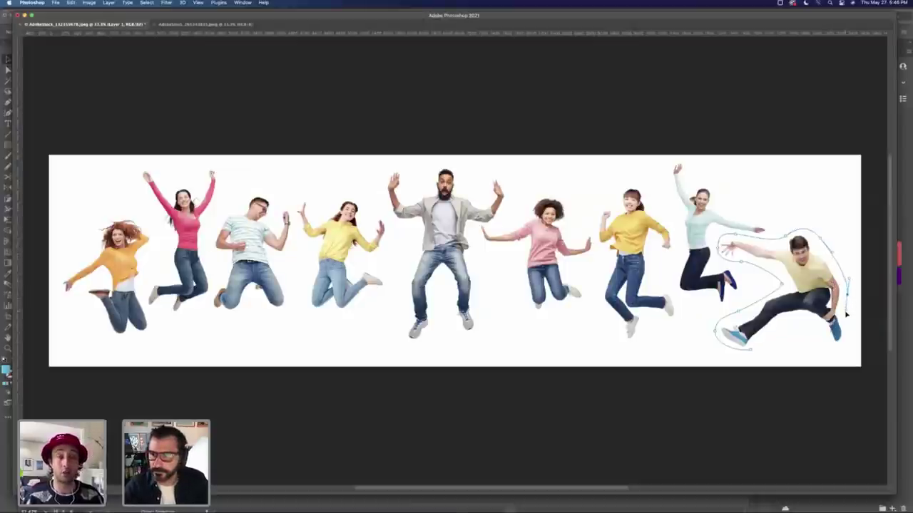
mouse_move(841, 354)
mouse_down()
mouse_move(805, 321)
mouse_move(787, 340)
mouse_move(765, 337)
mouse_move(746, 351)
mouse_up()
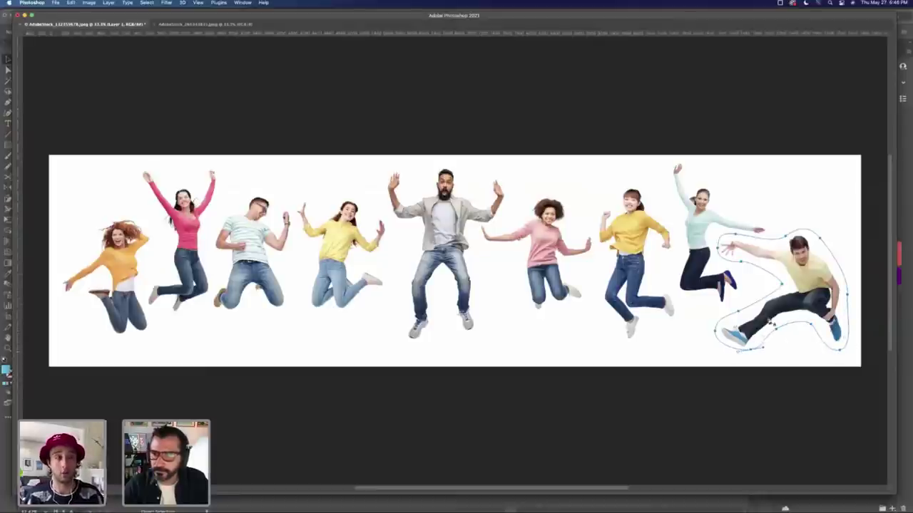
Step: Load the traced Work Path as a selection and copy the jumping man
key(Tab)
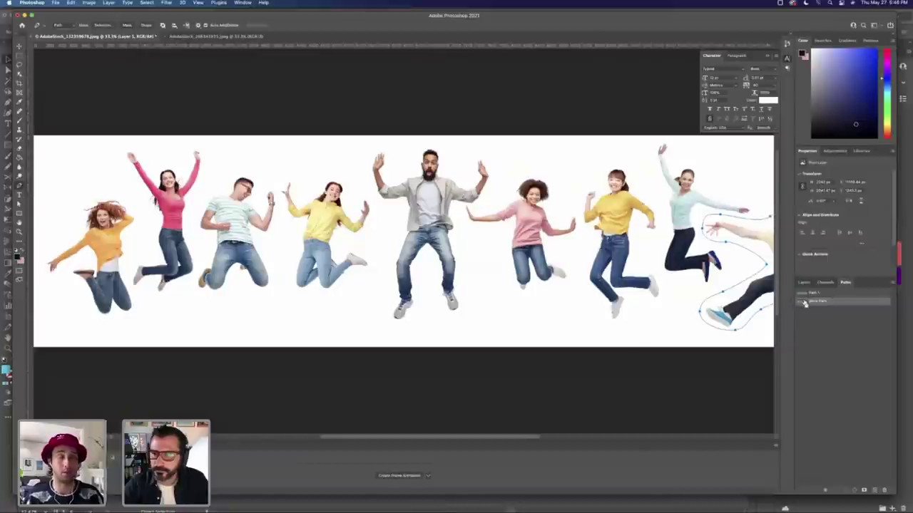
super+click(804, 303)
key(super+c)
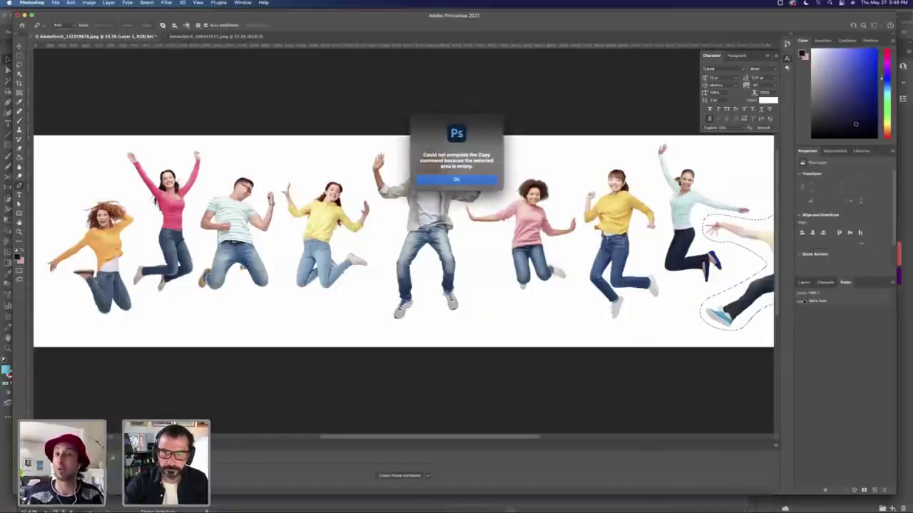
key(Return)
key(super+c)
key(Return)
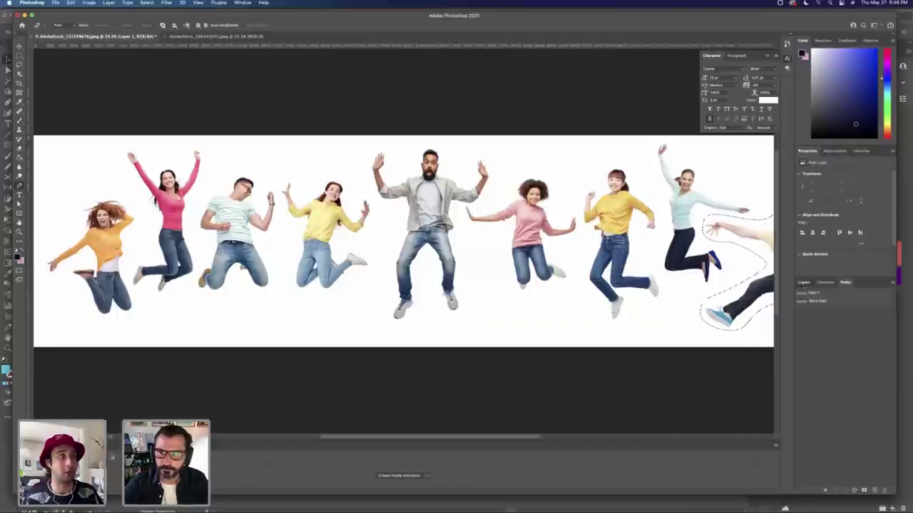
click(804, 283)
Step: Paste the man into a new clipboard-sized document and delete its Background layer
key(super+n)
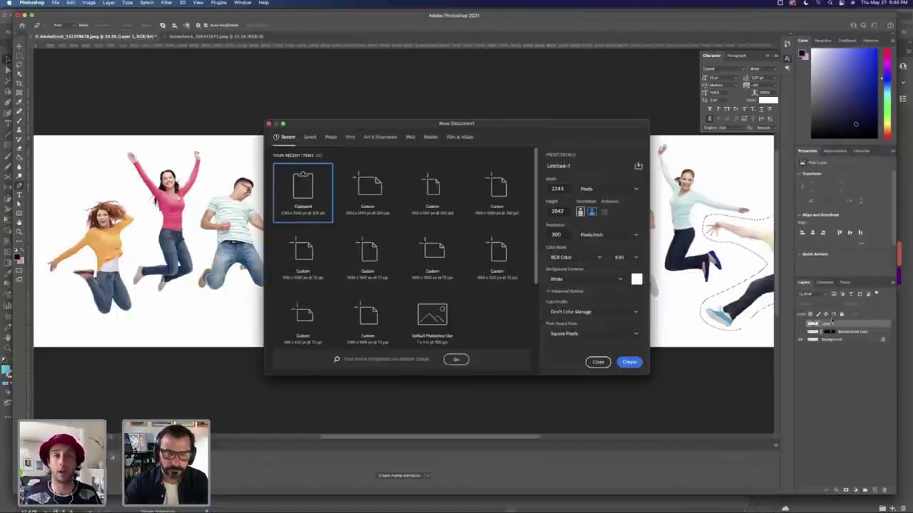
key(Return)
key(super+v)
click(842, 340)
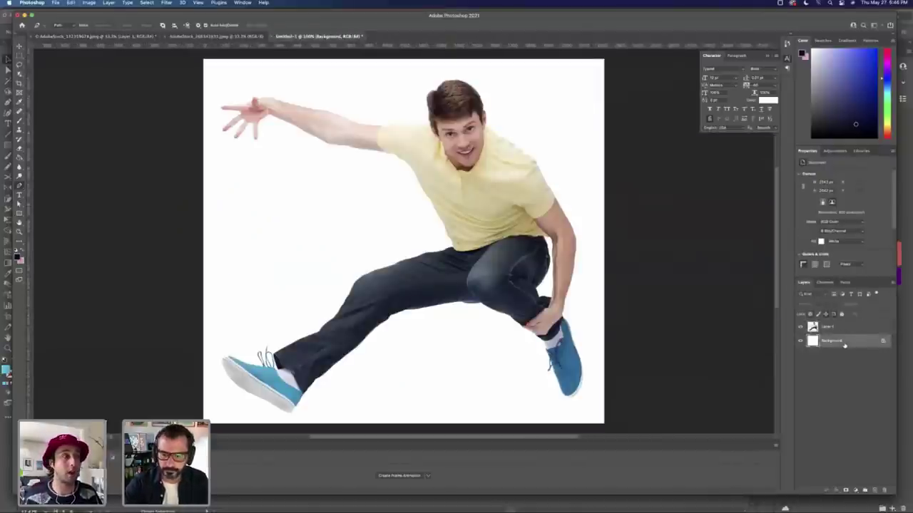
key(Delete)
Step: Save the man cutout as 02.psd, then close it and the group photo
key(super+s)
text(02)
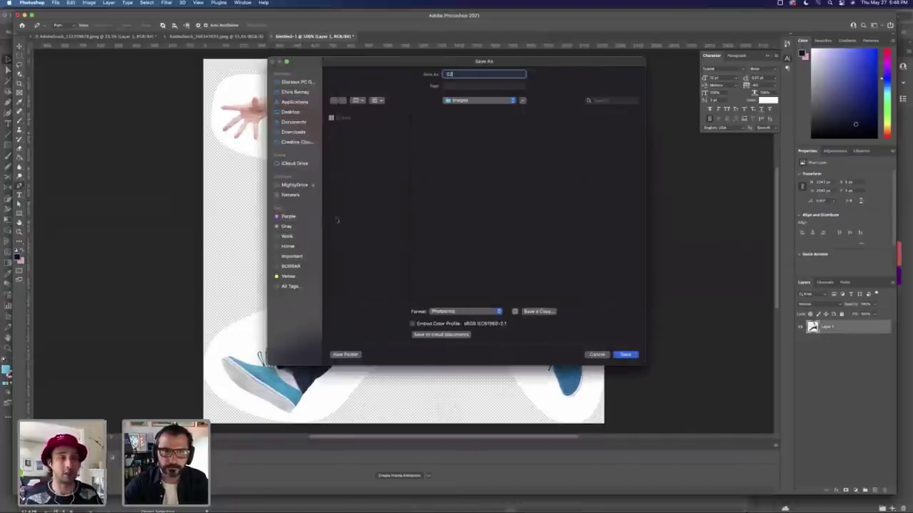
click(626, 354)
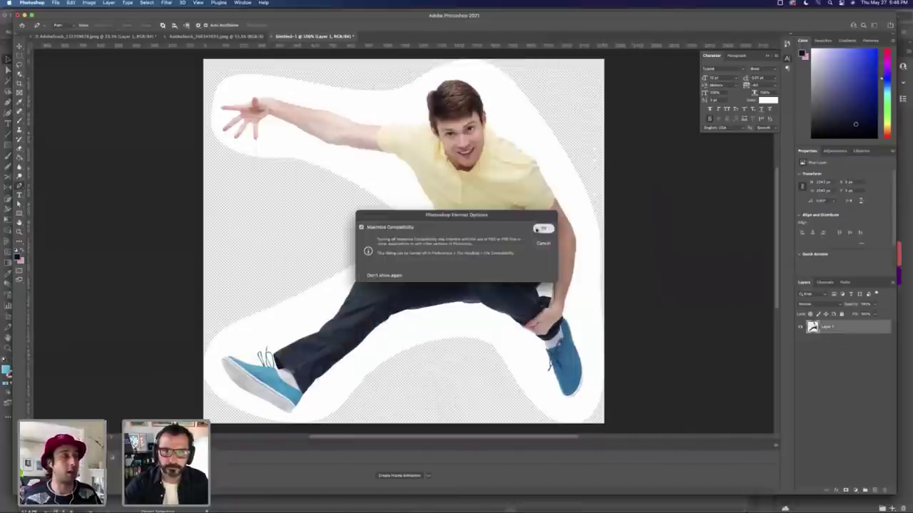
key(Return)
key(v)
key(super+w)
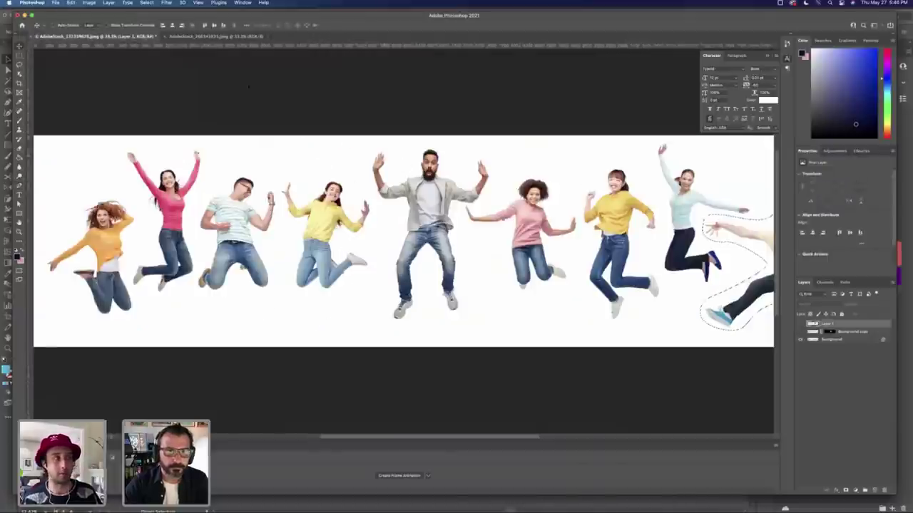
key(super+w)
Step: Close the group photo without saving and ready the Pen tool in the Paths panel
click(467, 193)
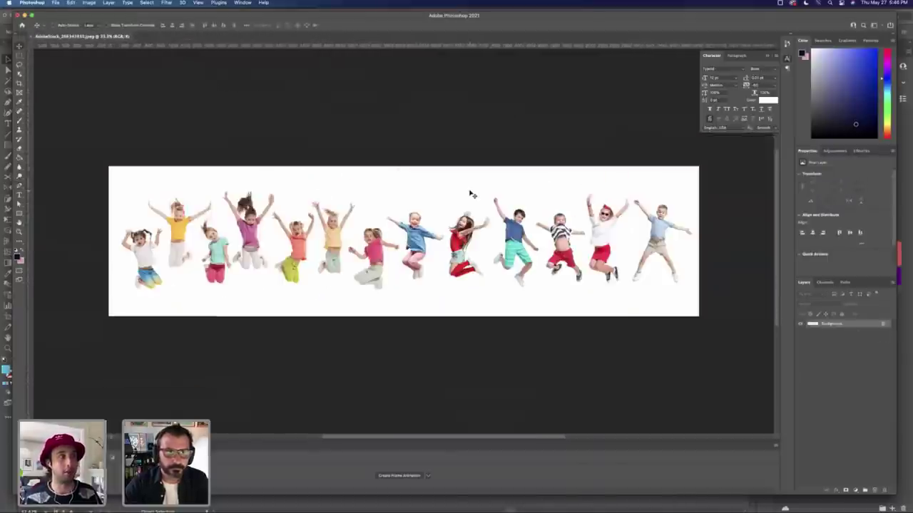
key(Tab)
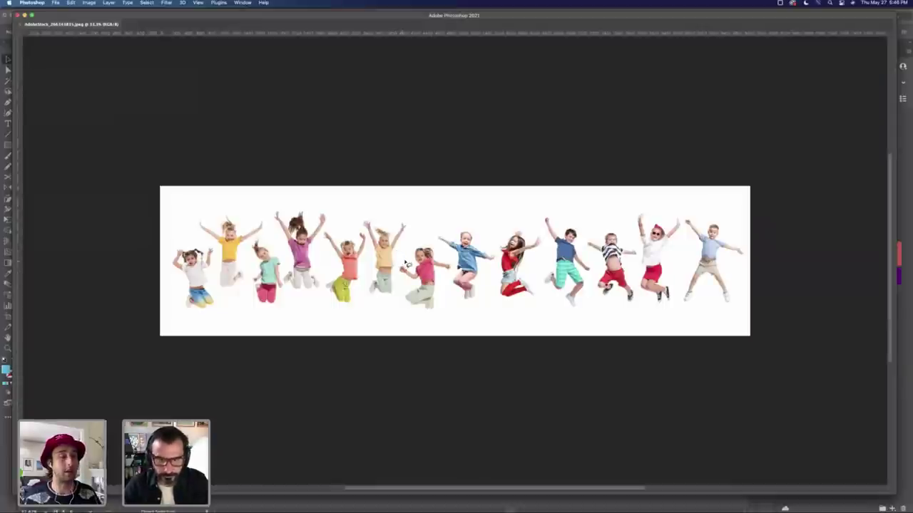
key(Tab)
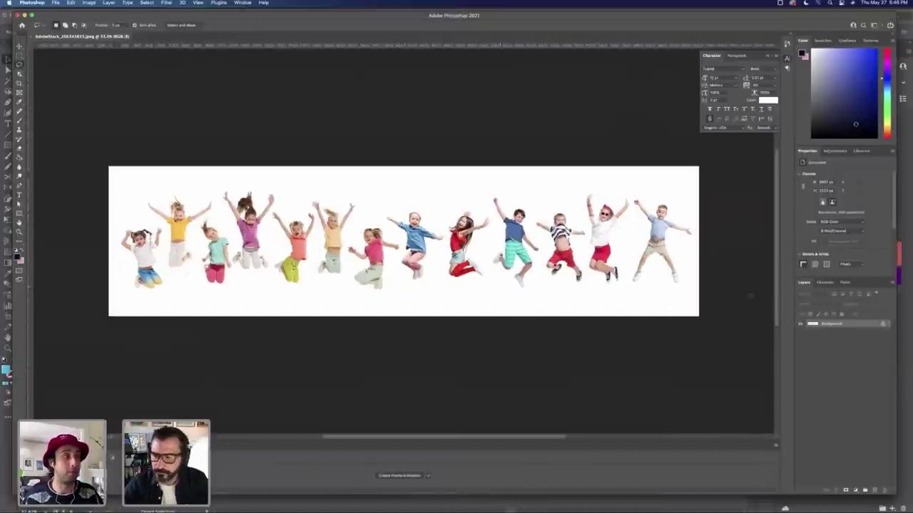
click(845, 283)
key(p)
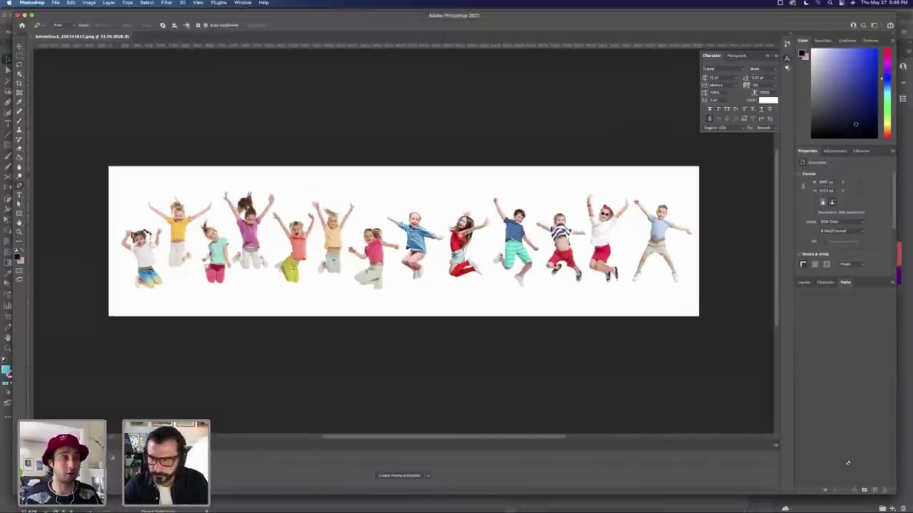
Step: Start a new path around the rightmost boy, then discard that outline
click(873, 490)
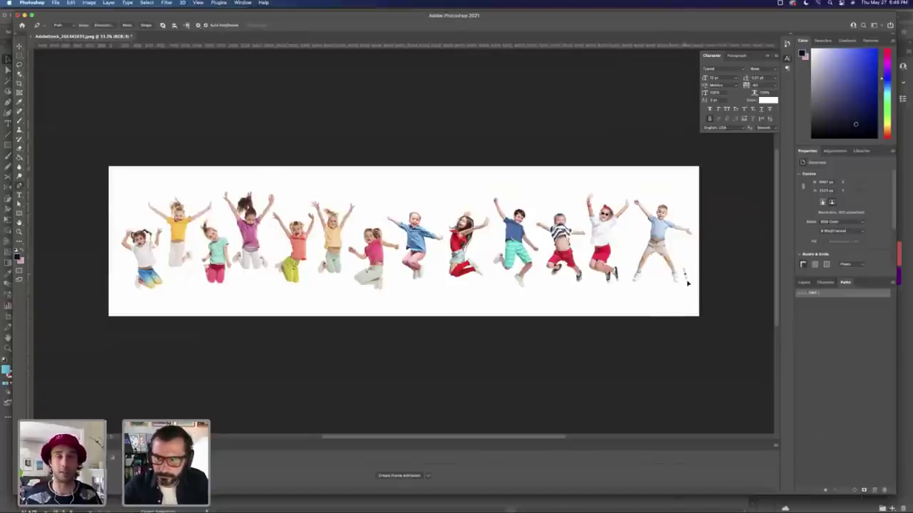
drag(661, 291, 641, 291)
click(629, 284)
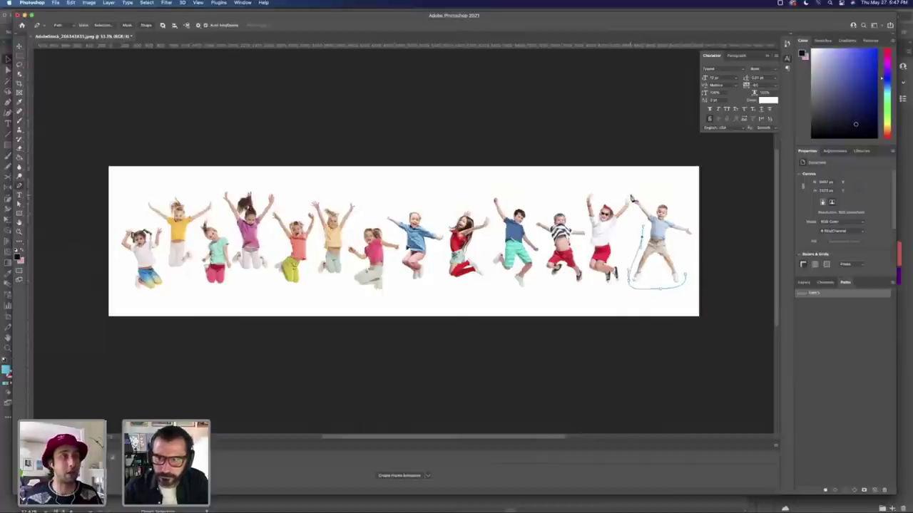
drag(631, 189, 634, 184)
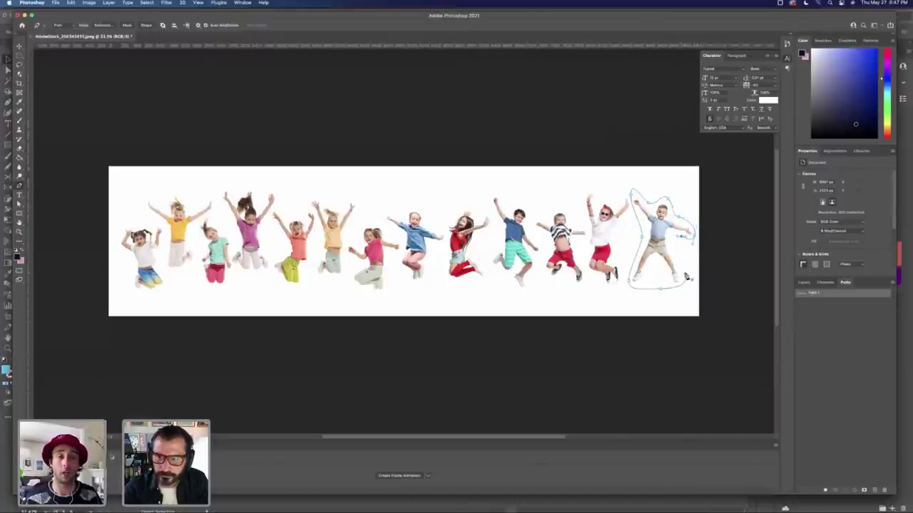
click(803, 305)
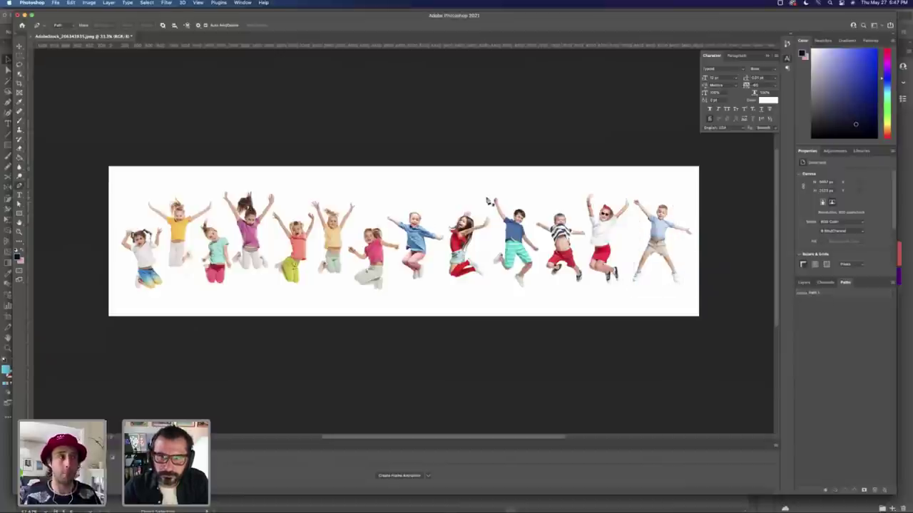
Step: Outline the boy in teal striped shorts with anchors and load the path as a selection
click(495, 212)
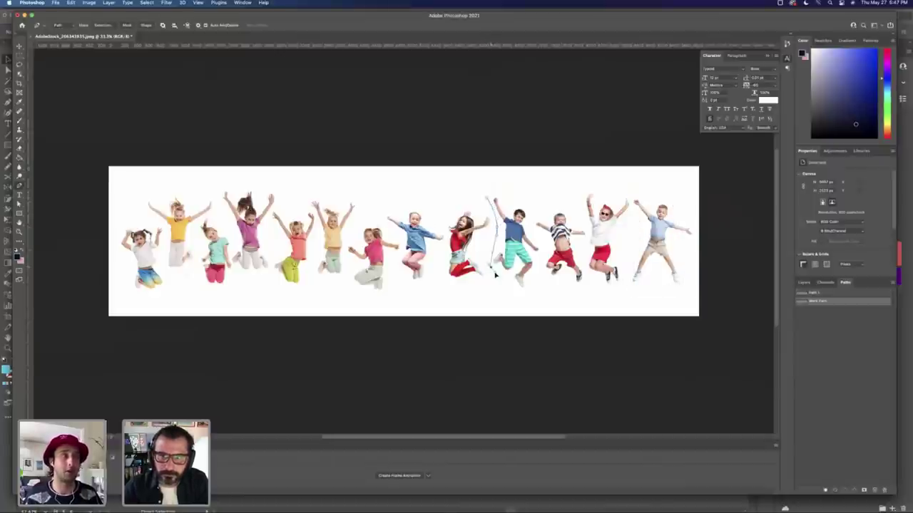
click(527, 295)
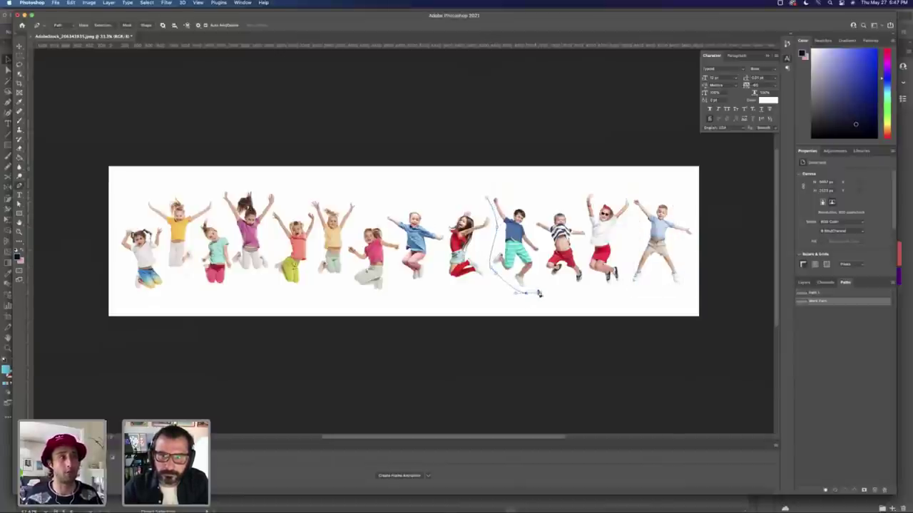
click(542, 243)
click(526, 207)
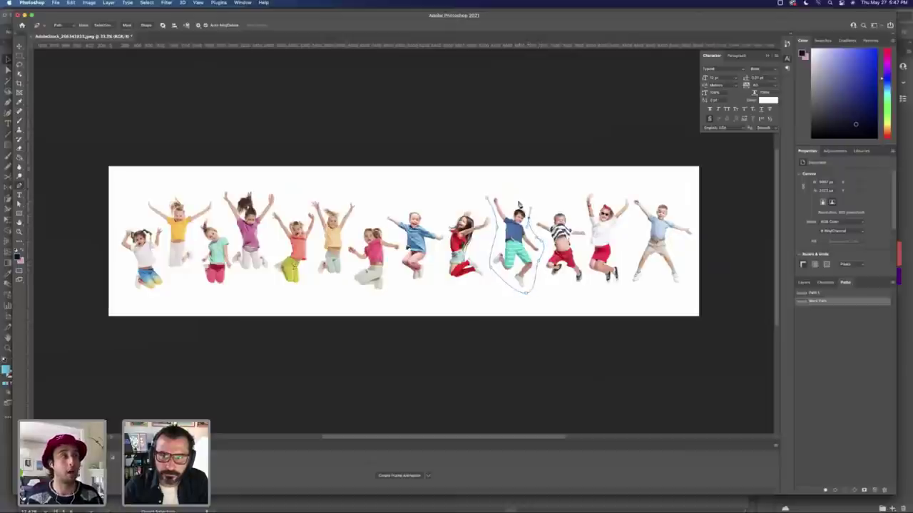
click(505, 197)
click(485, 195)
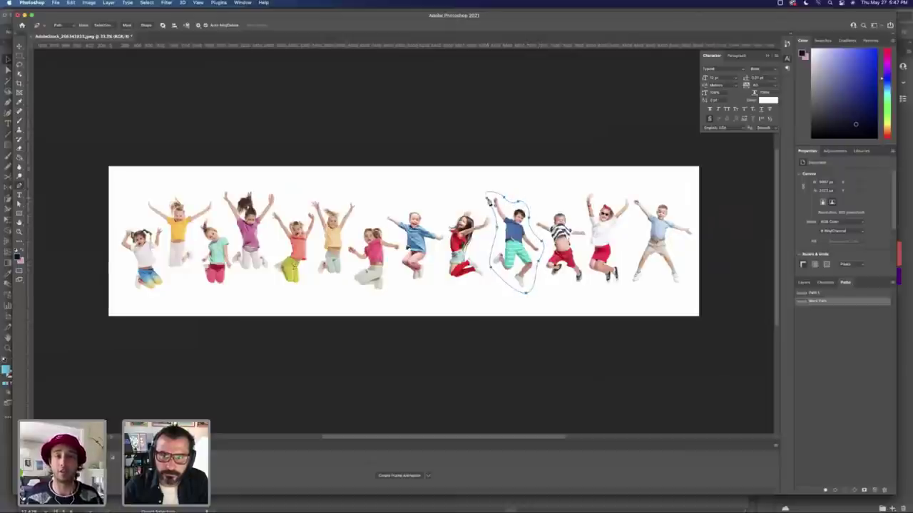
key(super+Return)
click(804, 283)
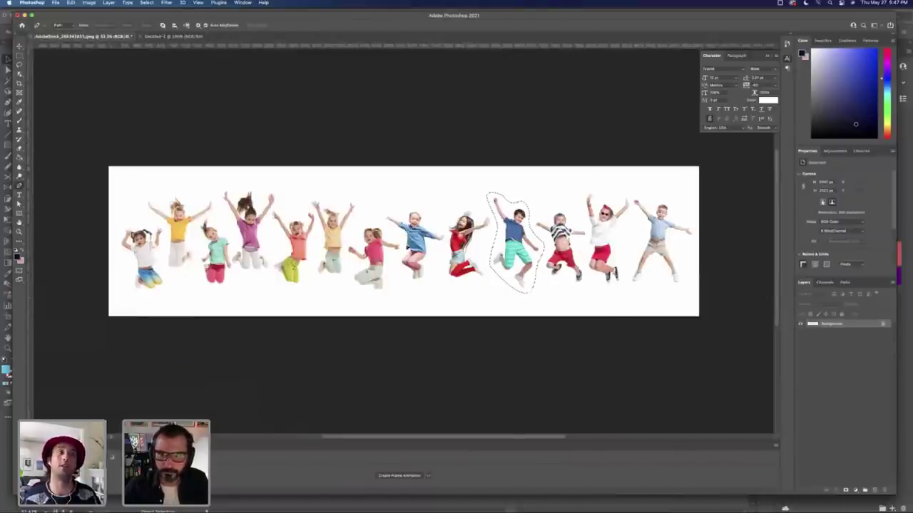
Step: Copy the boy into a new clipboard-sized document and delete its Background layer
key(super+c)
key(ctrl+Tab)
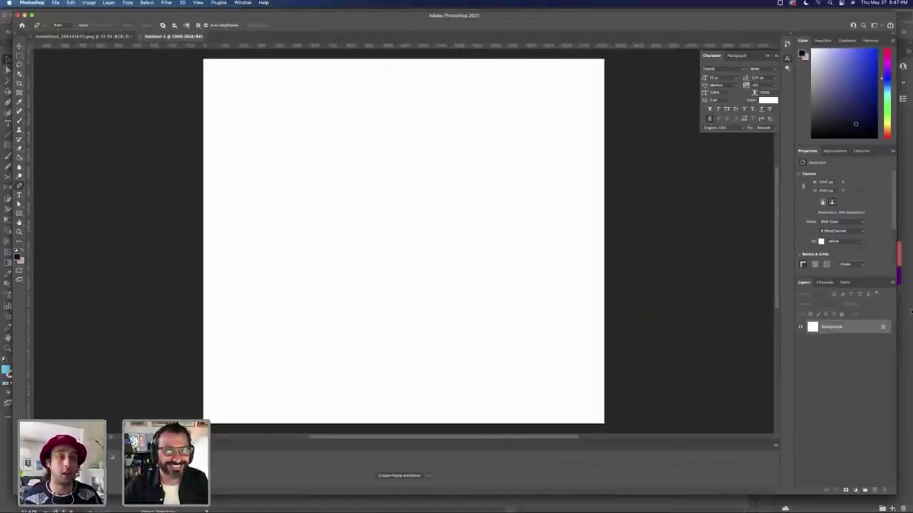
key(super+v)
key(super+z)
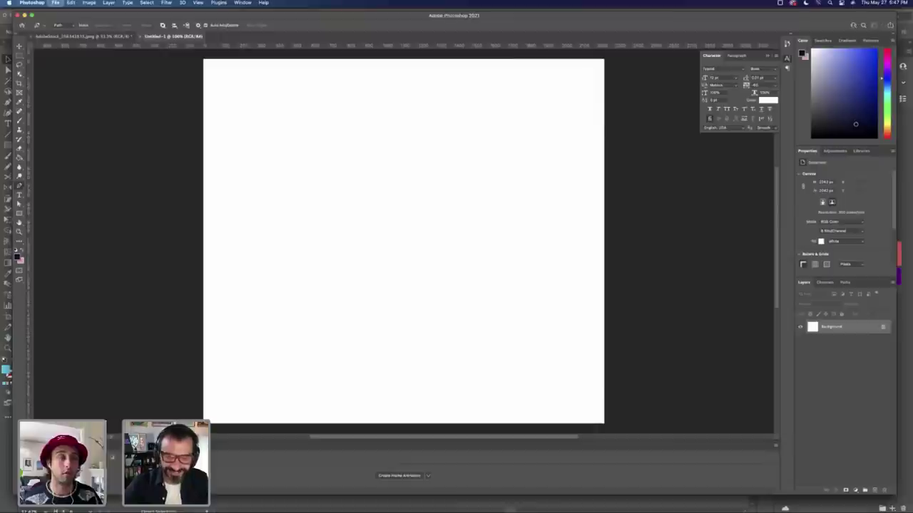
key(super+n)
key(Return)
key(super+v)
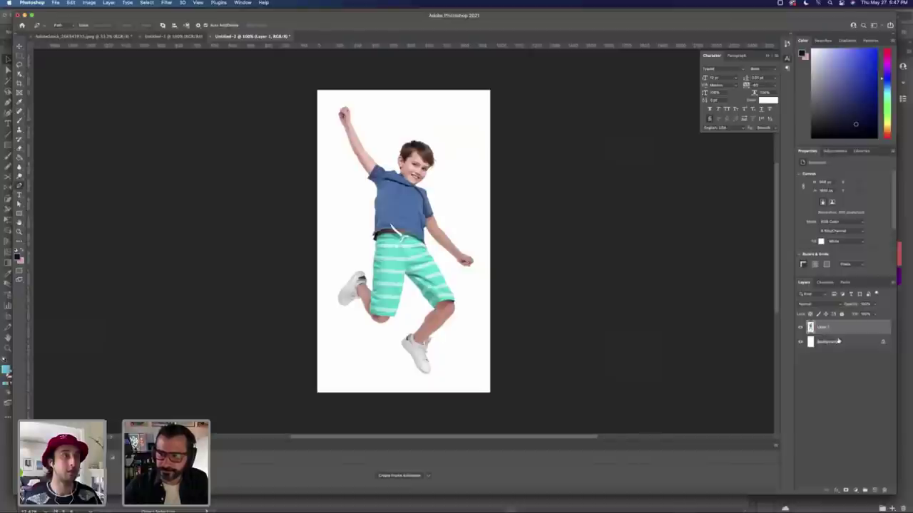
click(837, 344)
key(Delete)
Step: Save the boy cutout as 03 and switch to Illustrator
key(super+s)
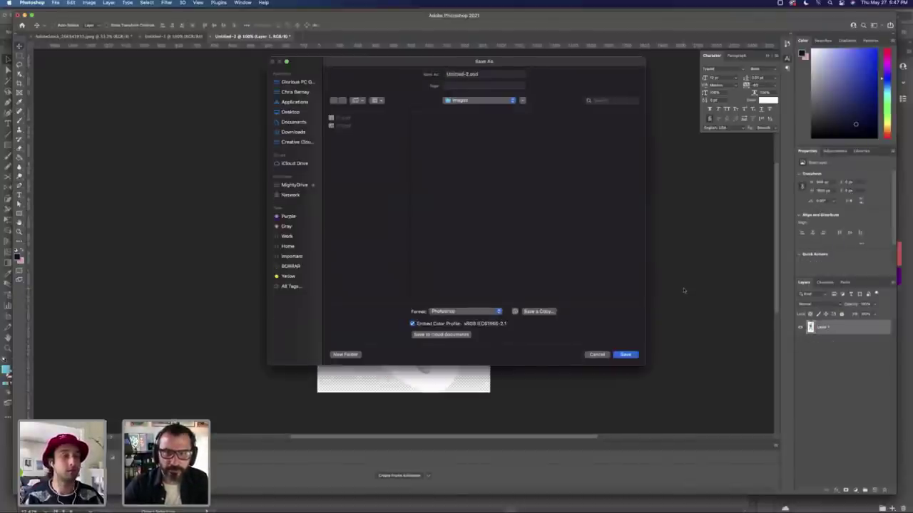
text(03)
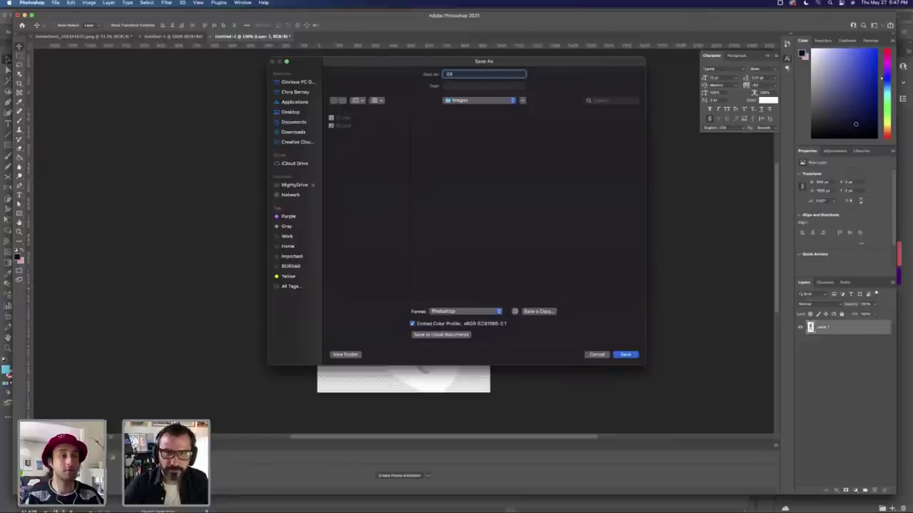
key(Return)
key(Return)
key(super+Tab)
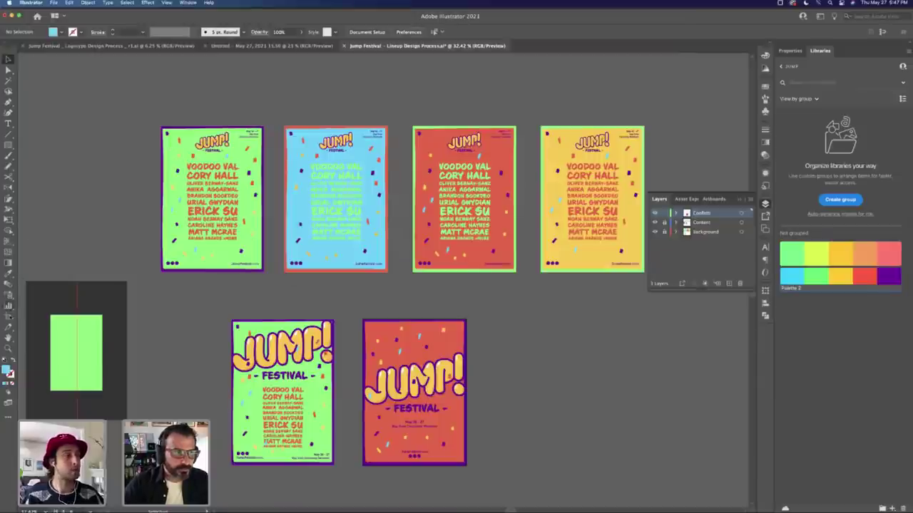
key(shift+o)
drag(321, 179, 552, 346)
click(538, 278)
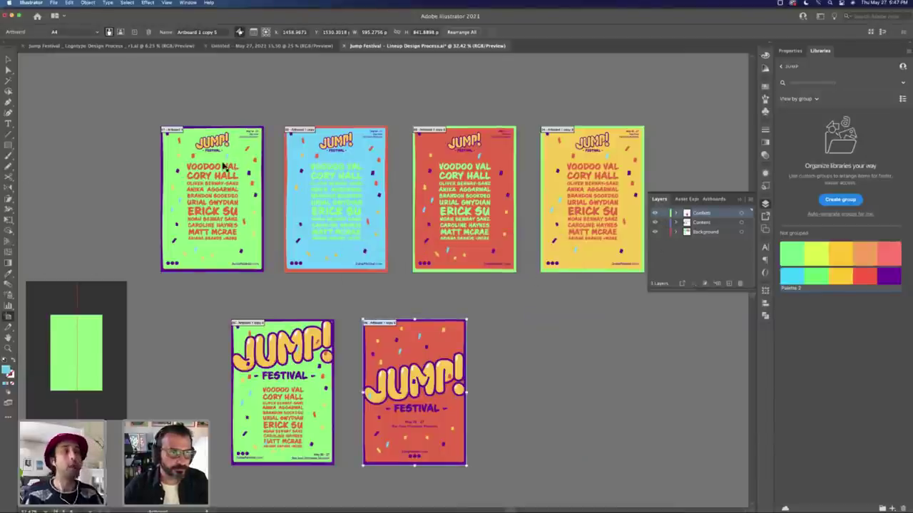
drag(225, 167, 569, 359)
key(Escape)
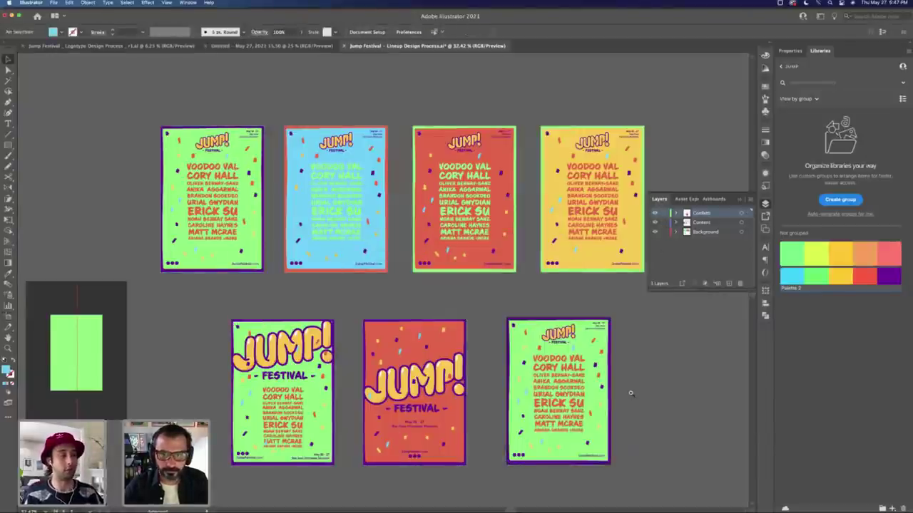
scroll(628, 390, up, 2)
scroll(603, 401, up, 3)
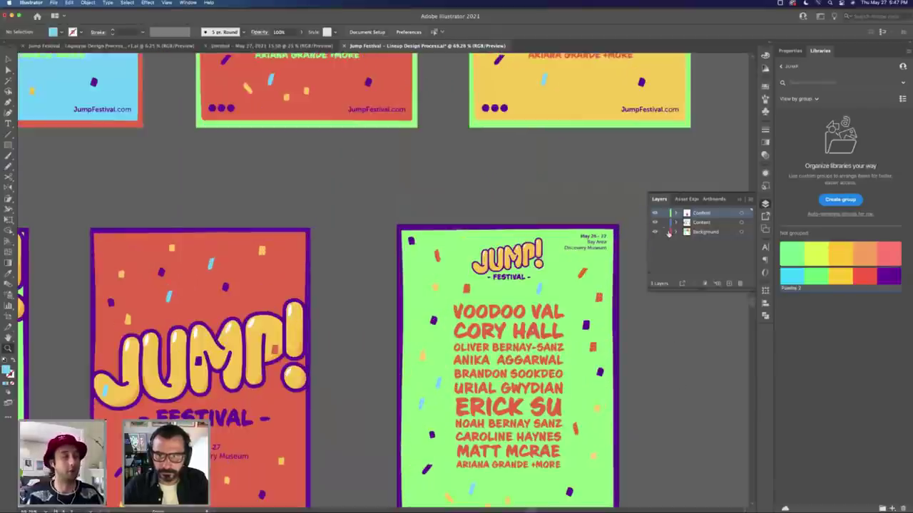
drag(591, 267, 509, 196)
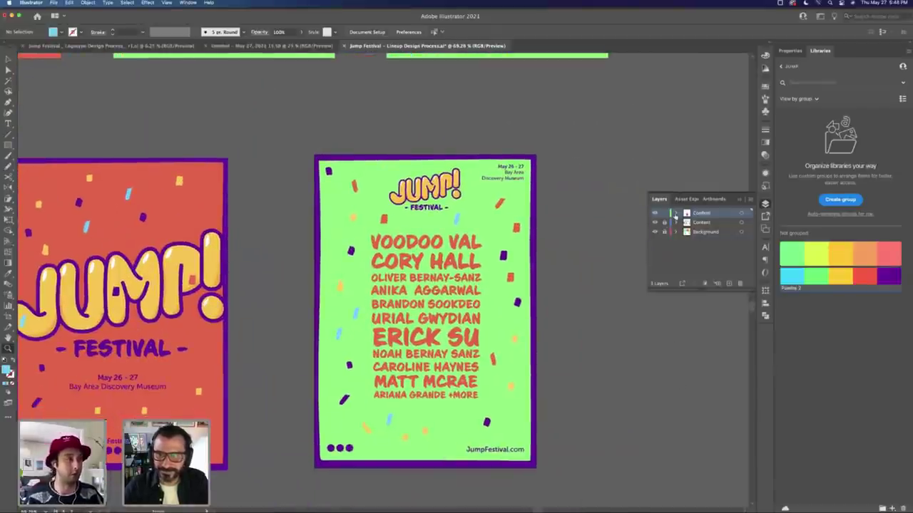
click(655, 213)
click(656, 213)
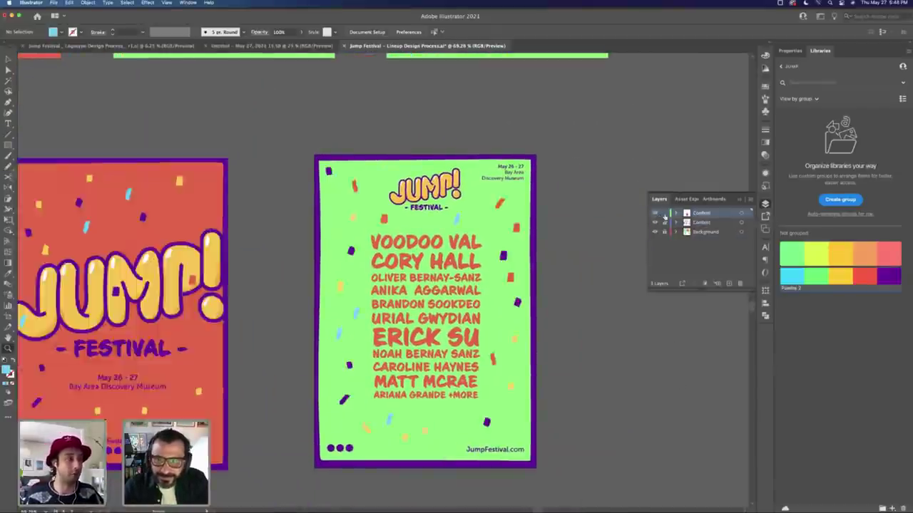
key(v)
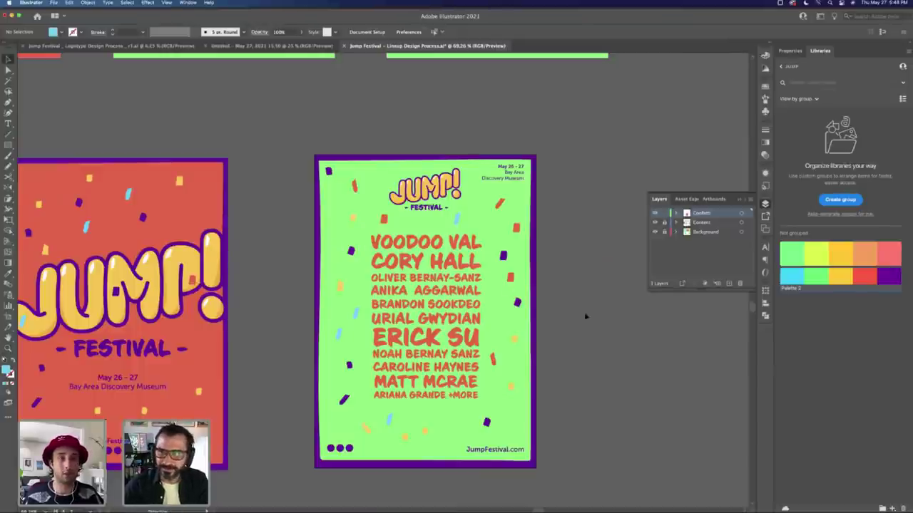
Step: Add a new layer and name it 'Metal'
click(729, 283)
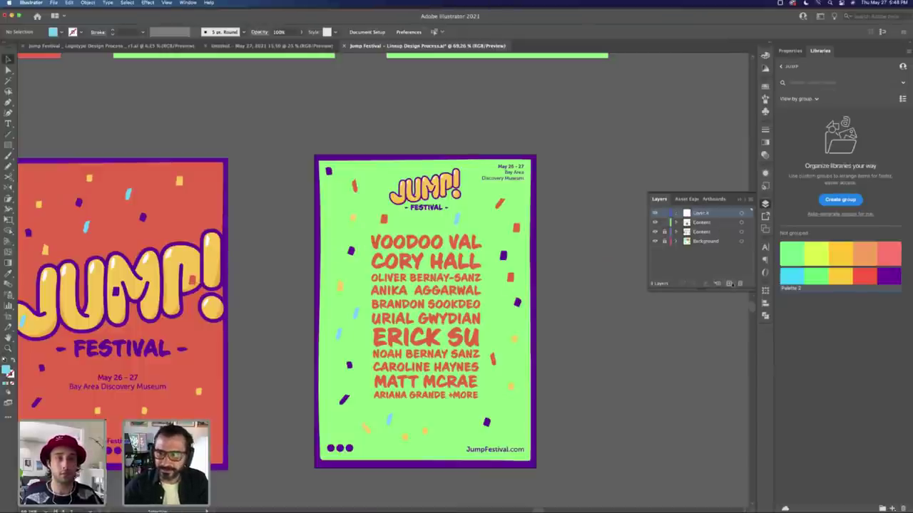
double_click(704, 214)
text(Metal)
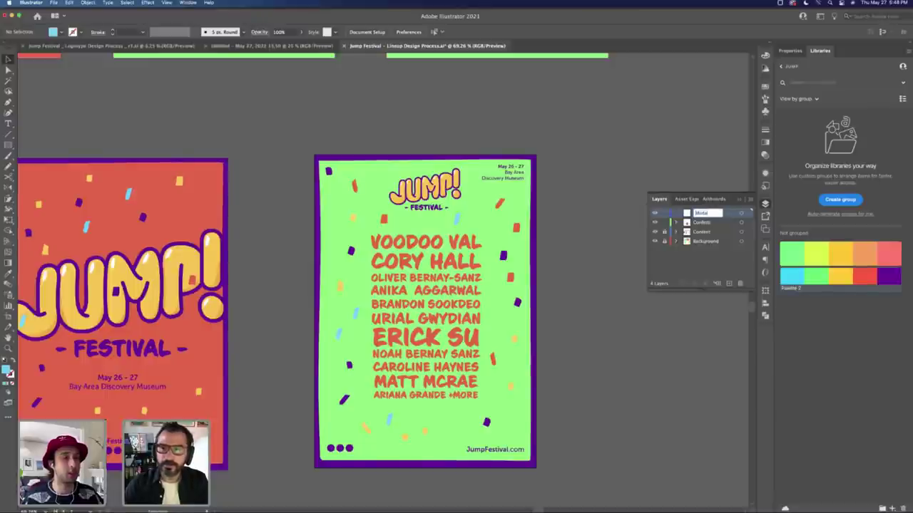
key(Return)
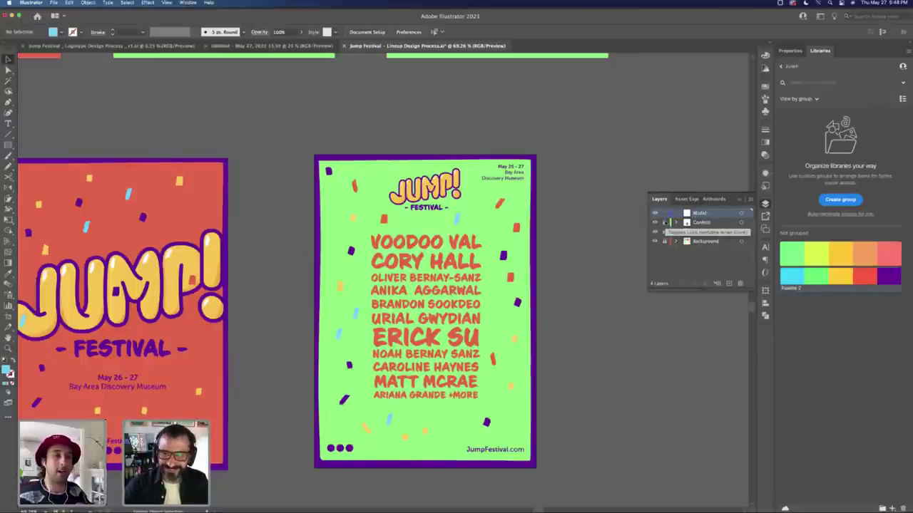
Step: Place 01.psd, 02.psd and 03.psd from the images folder, the first beside the lineup poster
key(super+shift+p)
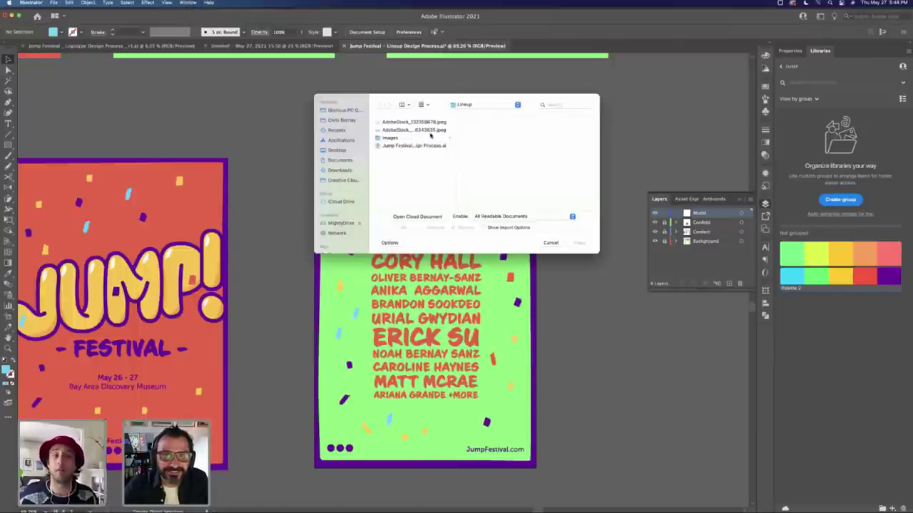
click(430, 137)
click(476, 123)
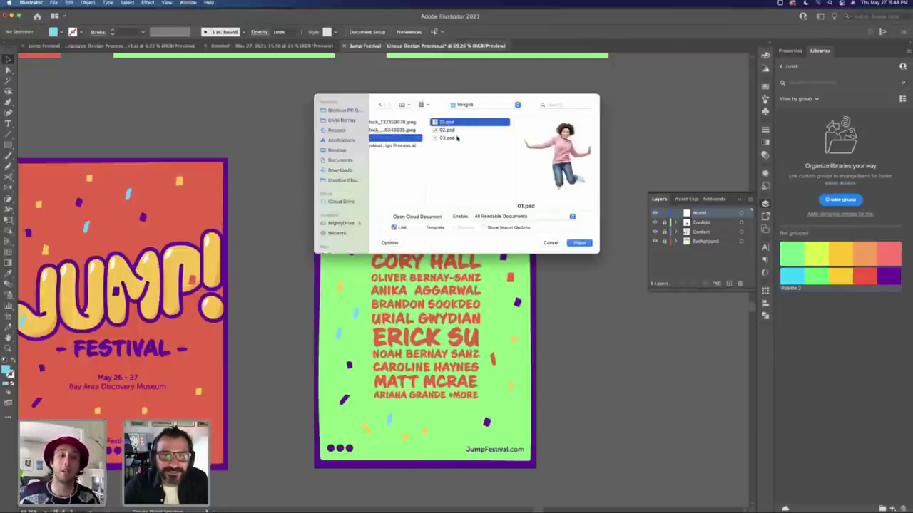
shift+click(456, 138)
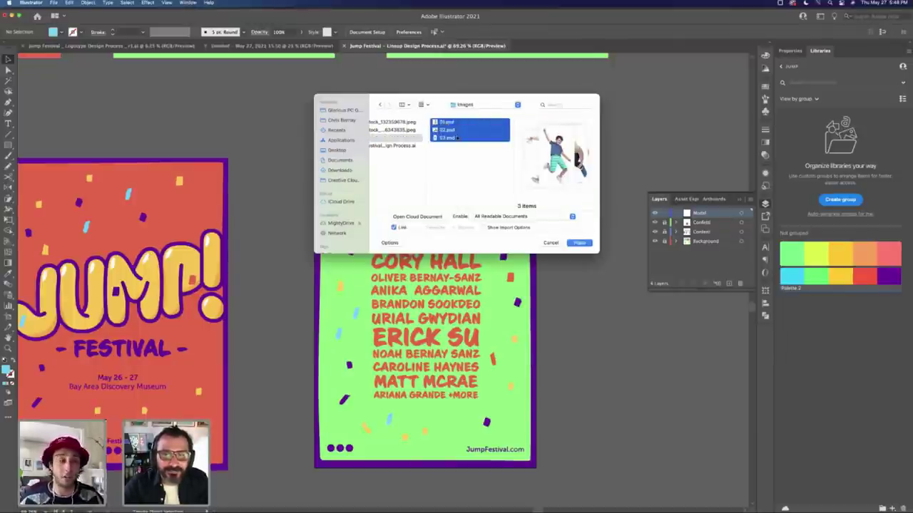
key(Return)
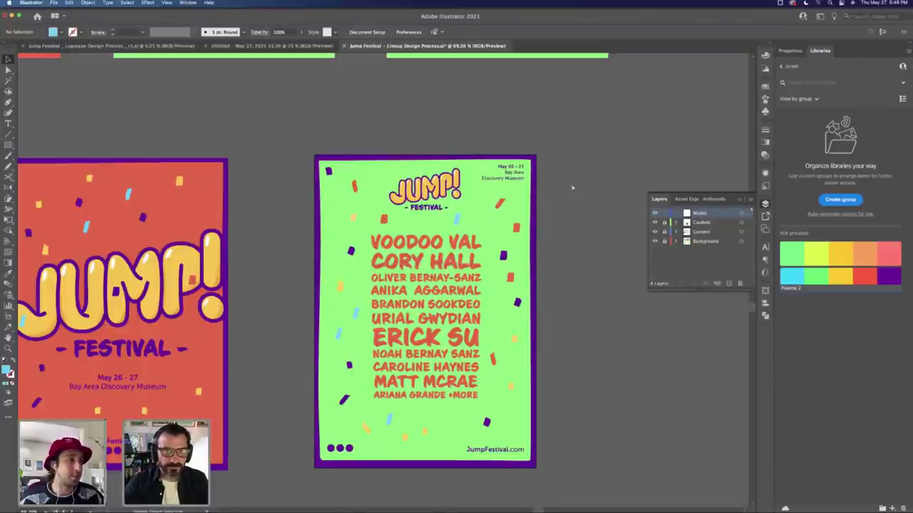
key(super+shift+p)
key(super+a)
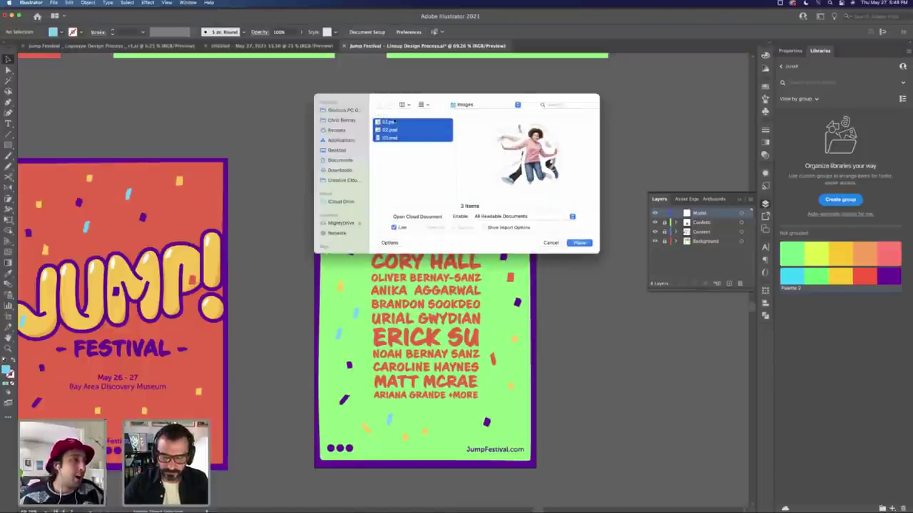
key(Return)
click(552, 167)
Step: Place the remaining two cutouts, scale them down, and set the kid photo upright at lower left
click(553, 167)
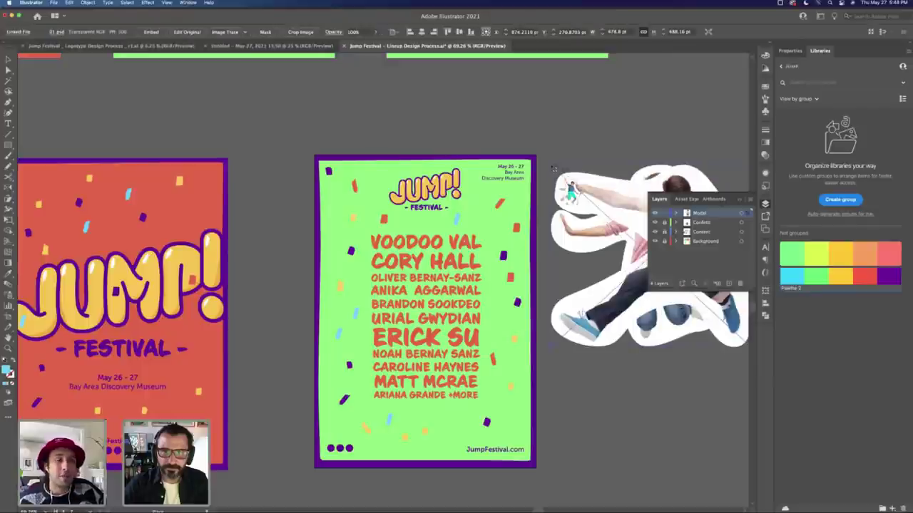
click(553, 167)
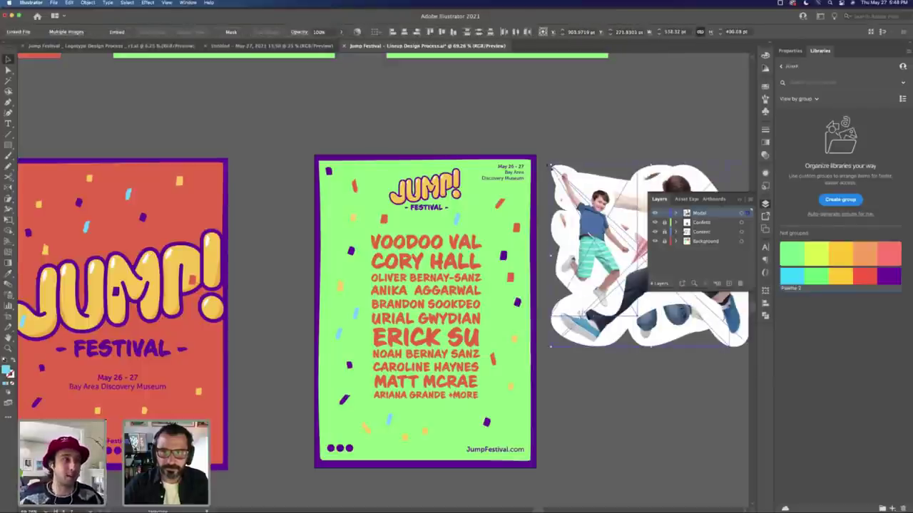
drag(553, 166, 592, 307)
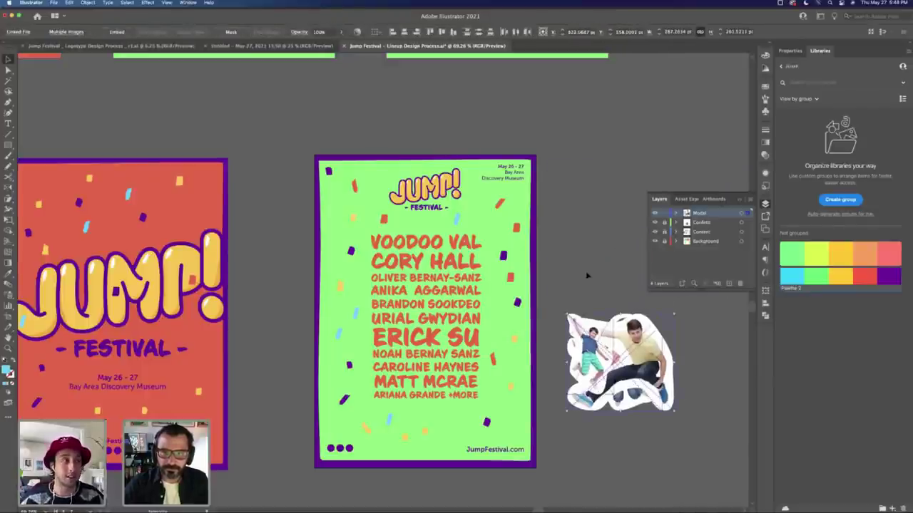
drag(570, 343, 342, 396)
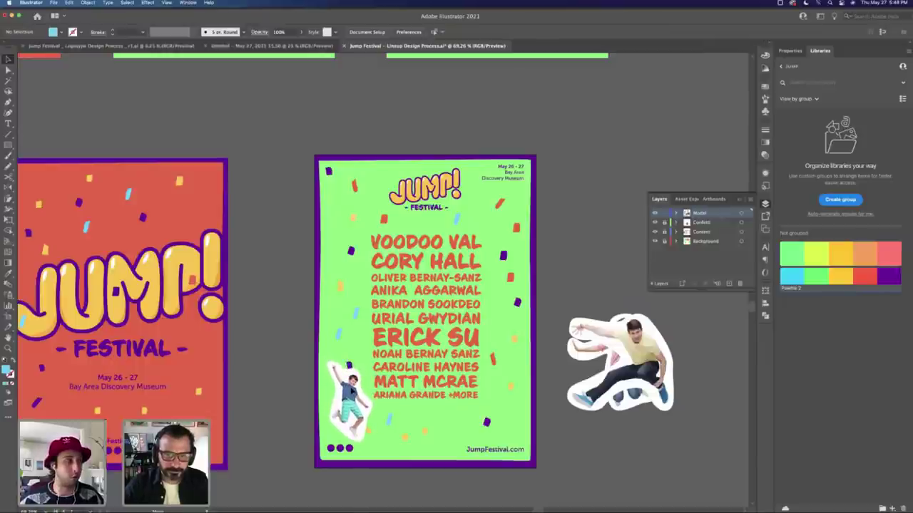
click(349, 392)
drag(378, 360, 391, 391)
Step: Move the man cutout onto the poster's top right and tilt it
key(v)
click(625, 358)
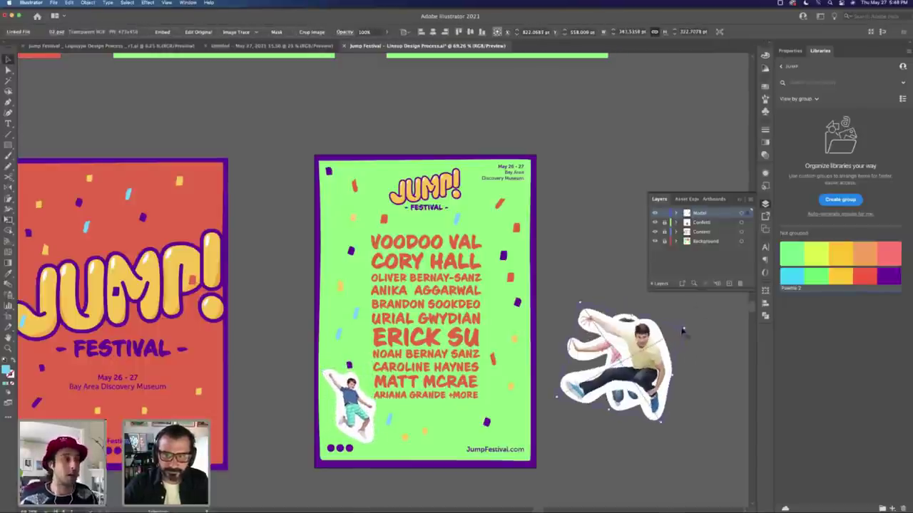
key(Delete)
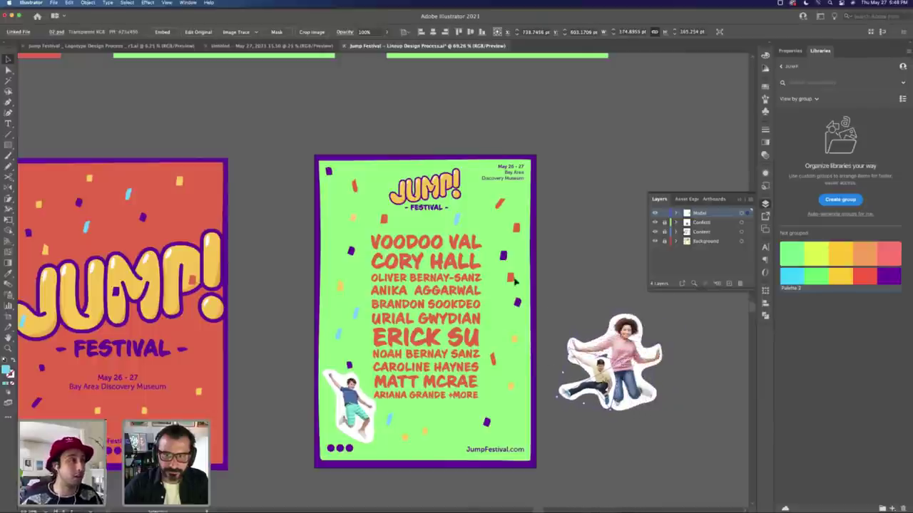
drag(618, 363, 489, 212)
key(e)
drag(531, 185, 574, 223)
key(v)
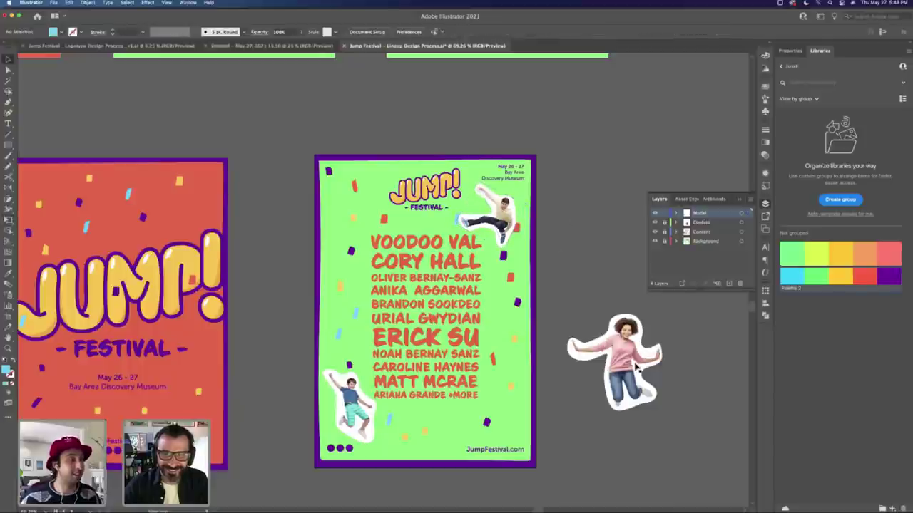
Step: Shrink the woman cutout and move her onto the poster, down toward the bottom
click(636, 369)
drag(663, 314, 620, 358)
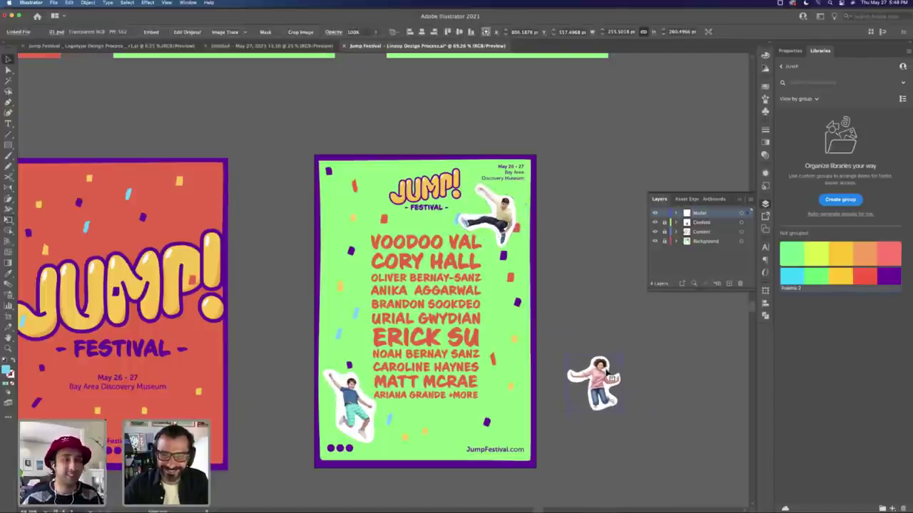
drag(594, 386, 385, 230)
key(e)
key(v)
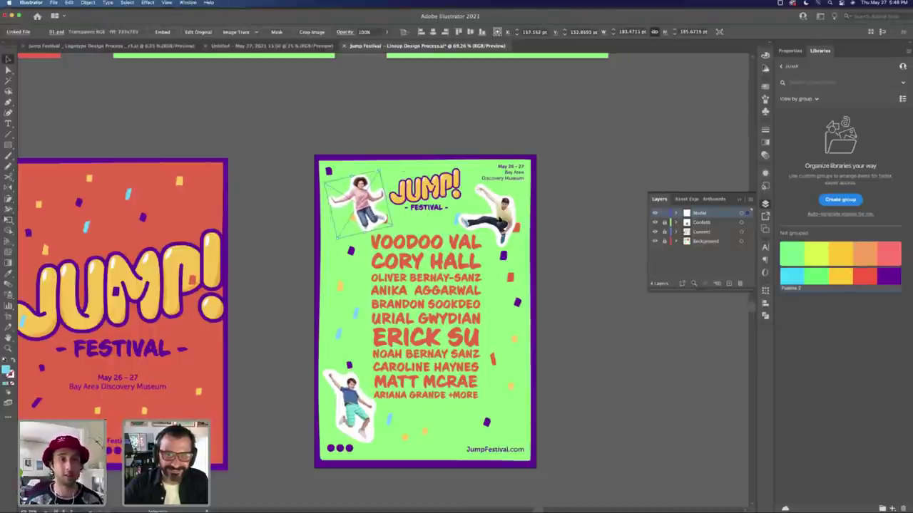
click(499, 214)
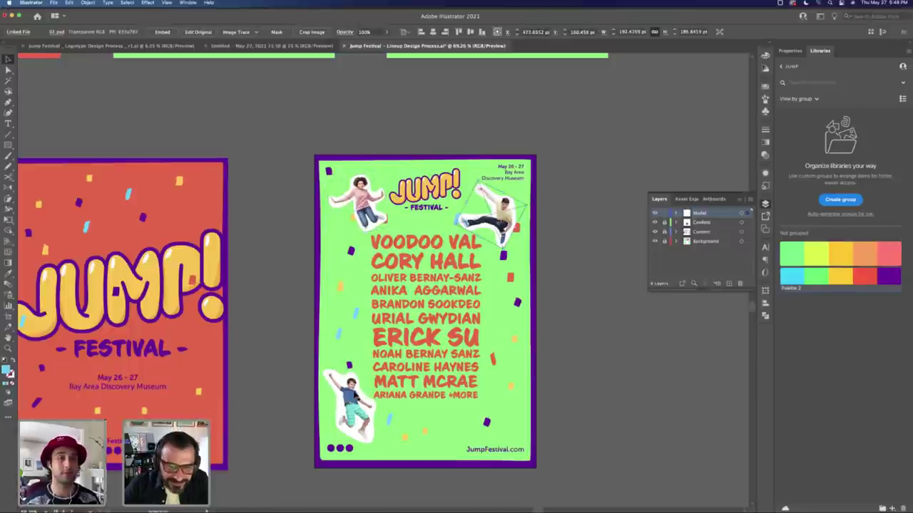
drag(360, 203, 382, 256)
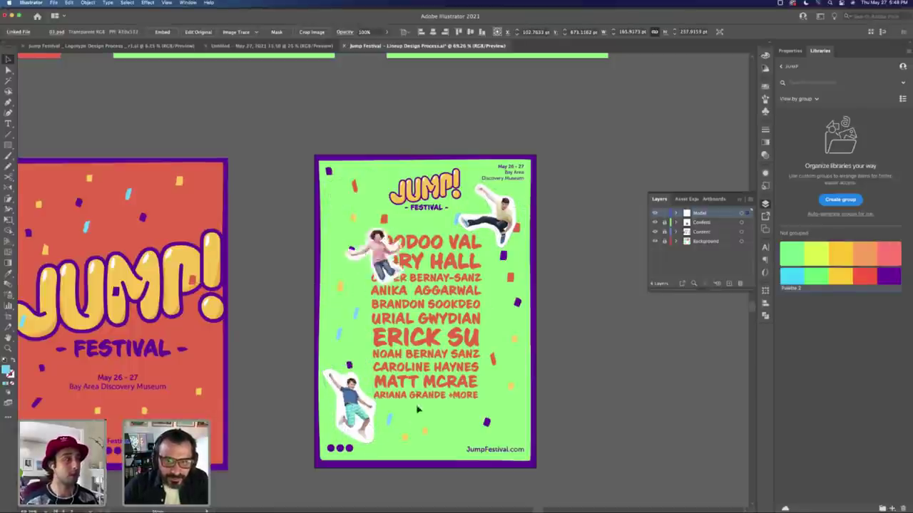
drag(418, 410, 443, 410)
Step: Move the man down beside her, straighten the boy, and shift the middle figure to the top right
key(e)
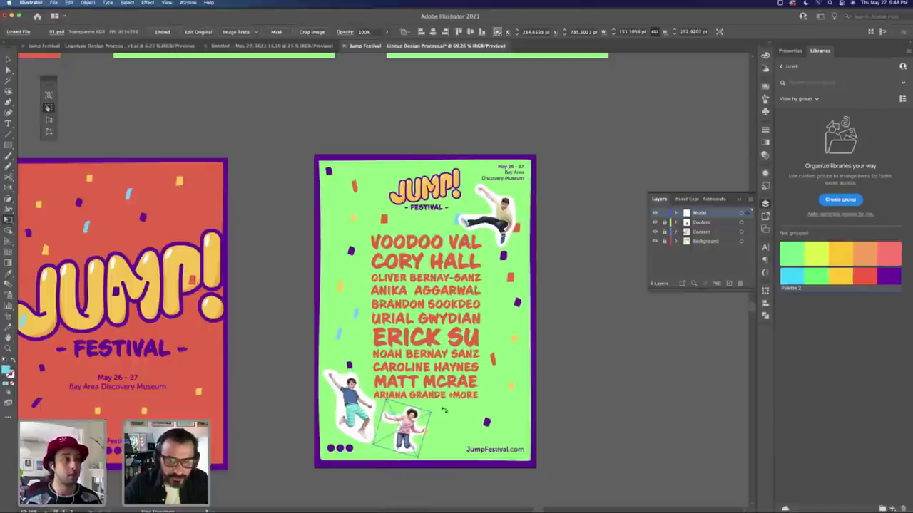
drag(494, 214, 476, 424)
key(v)
click(360, 378)
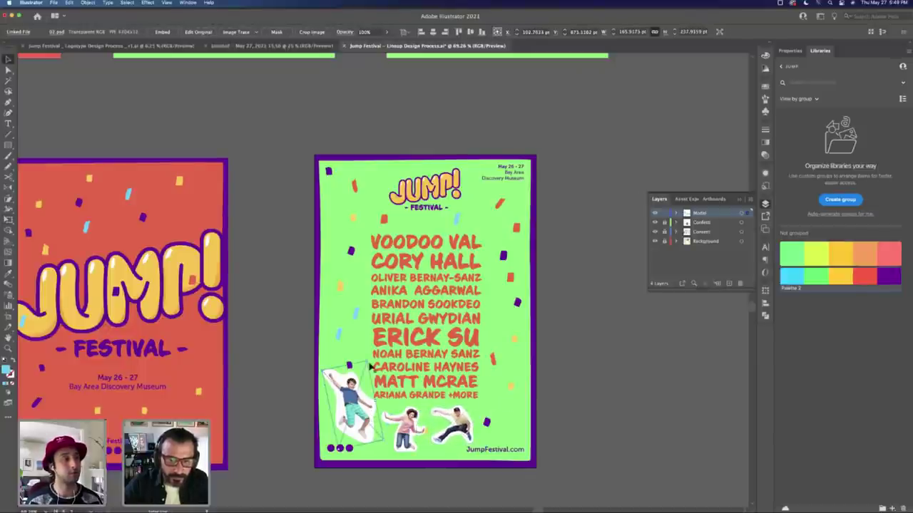
drag(368, 362, 339, 460)
click(403, 428)
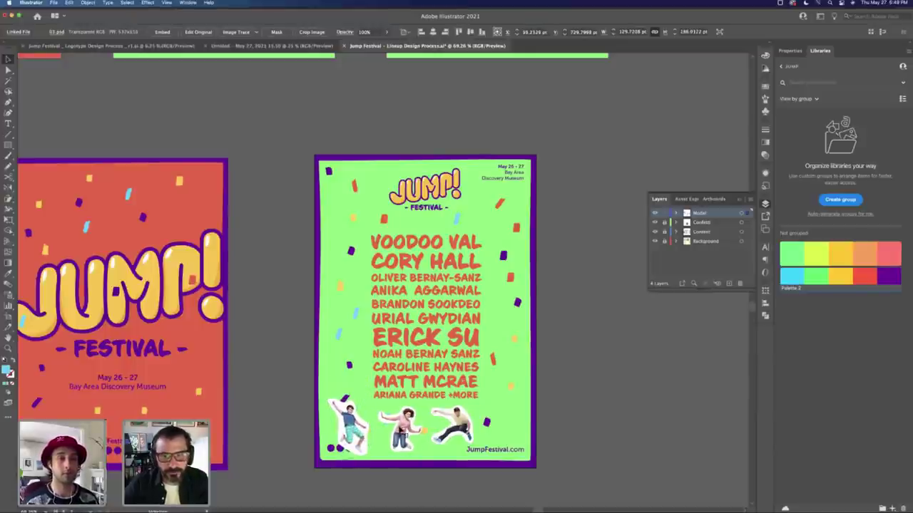
drag(427, 412, 524, 202)
click(545, 362)
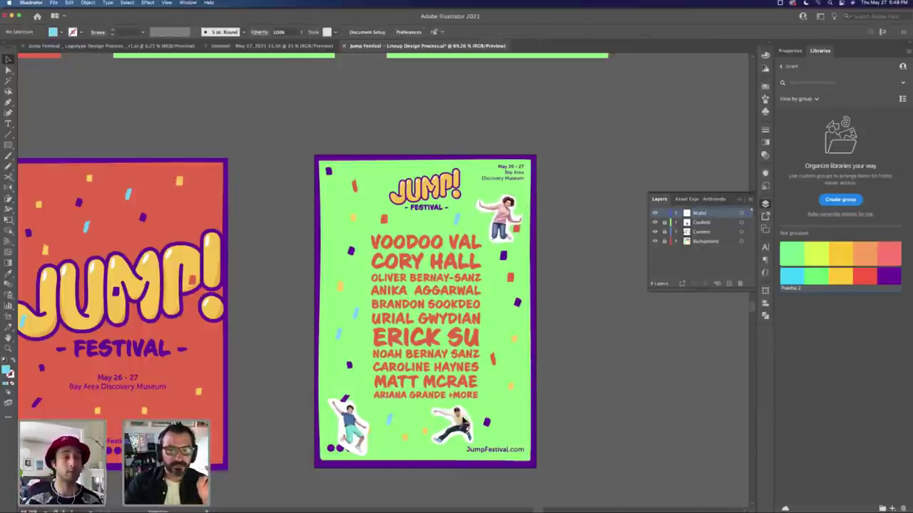
click(431, 428)
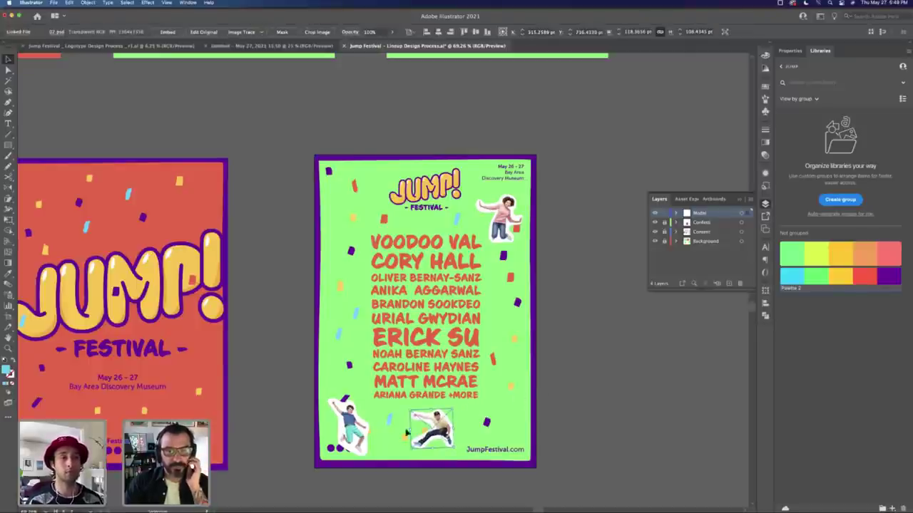
drag(450, 435, 459, 436)
drag(362, 433, 350, 289)
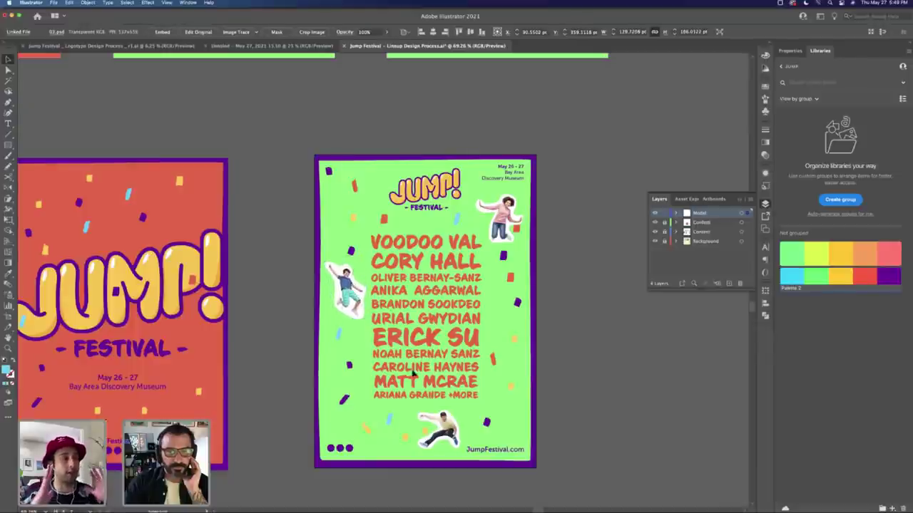
drag(436, 427, 387, 424)
drag(500, 214, 507, 266)
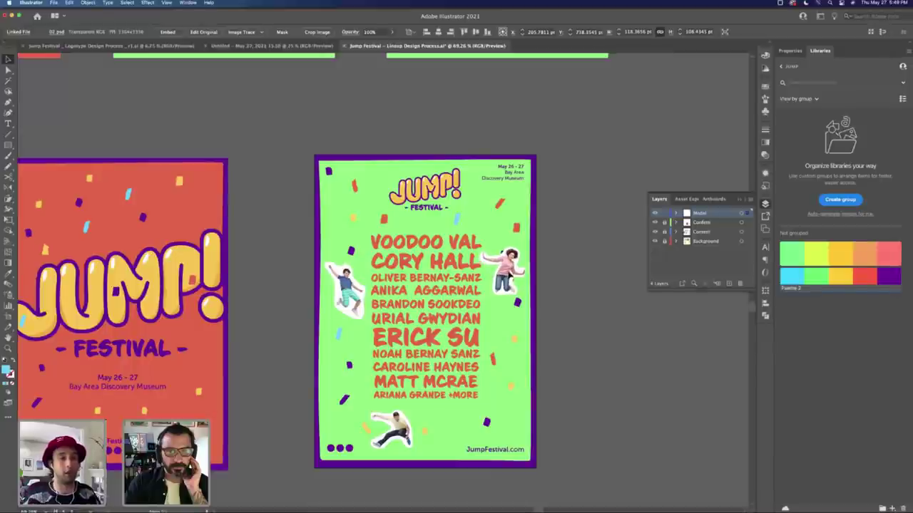
drag(355, 293, 357, 214)
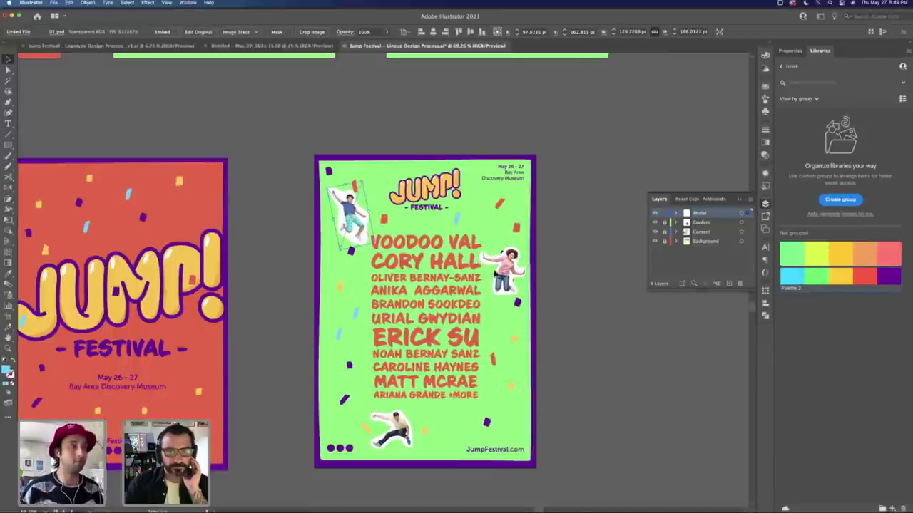
key(super+z)
key(super+z)
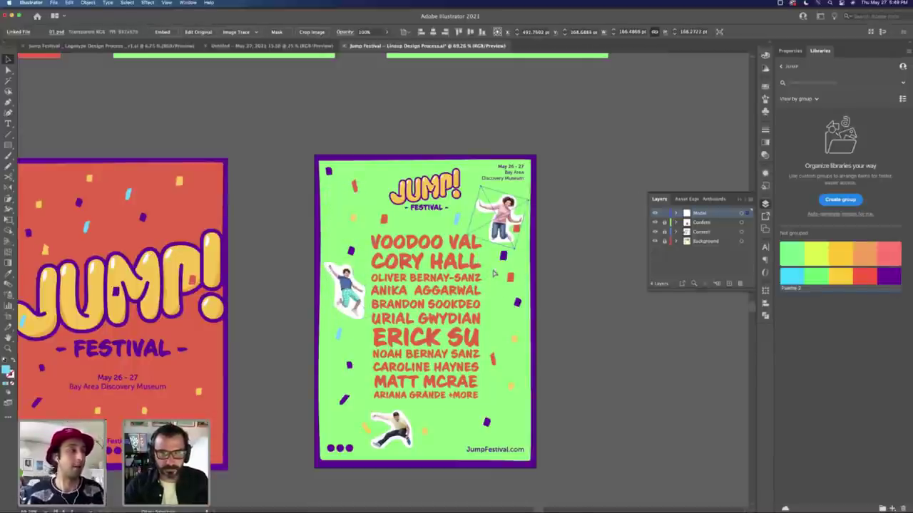
key(super+shift+z)
key(super+shift+z)
Step: Lower the woman slightly, set the boy beside VOODOO VAL, and raise the bottom figure
click(583, 246)
drag(503, 268, 505, 279)
click(510, 180)
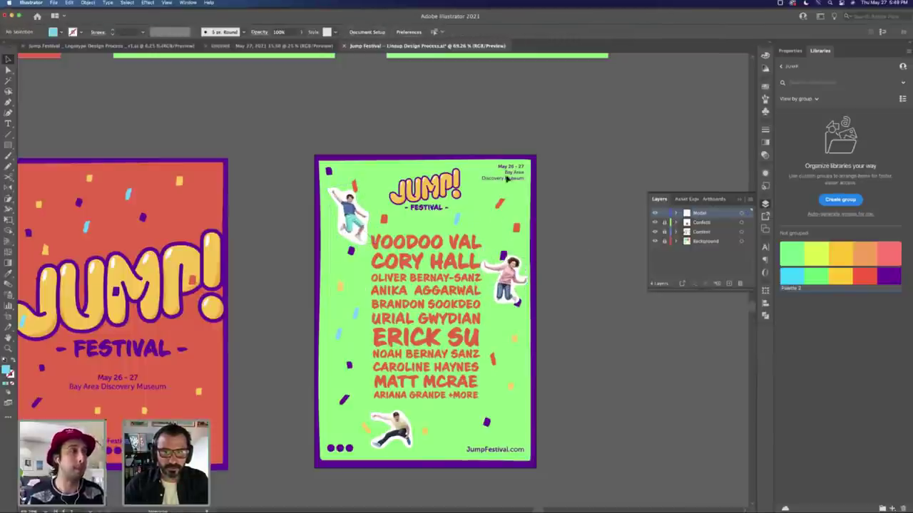
drag(356, 222, 356, 246)
click(348, 232)
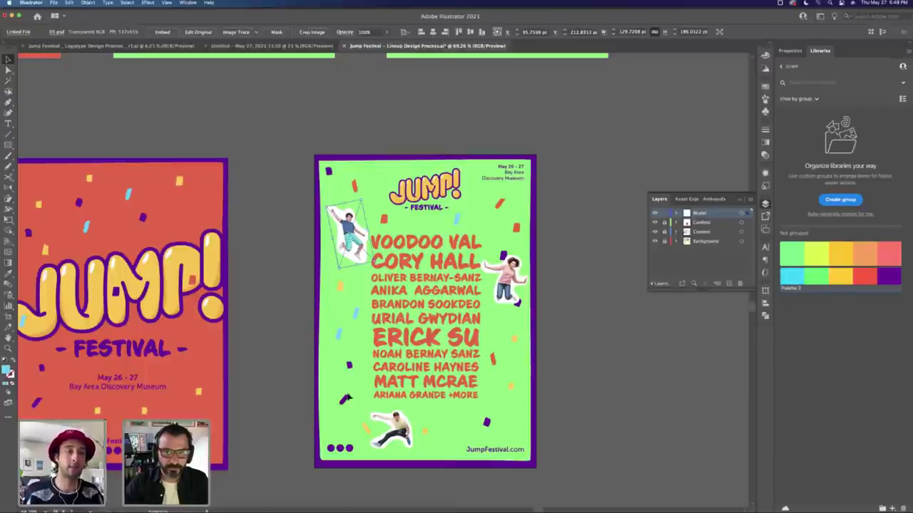
drag(399, 428, 342, 397)
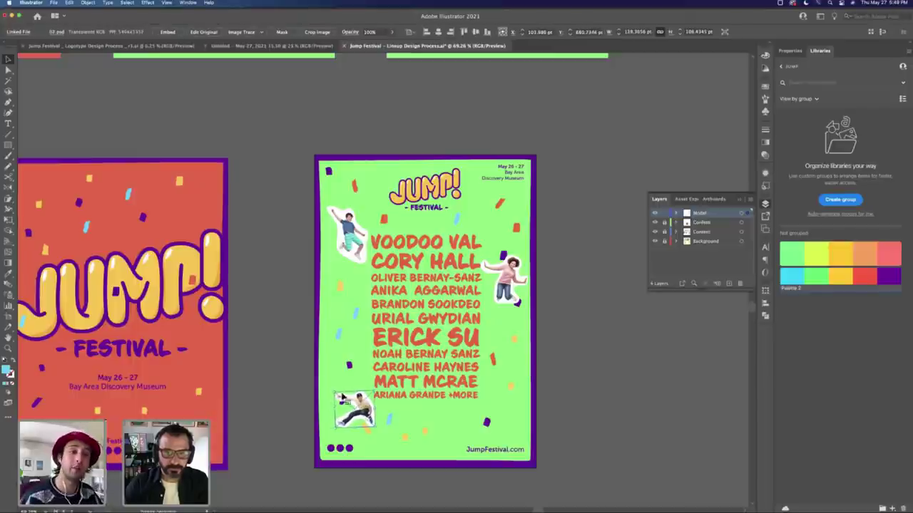
Step: Tilt the top boy figure and the pink-shirt woman at playful angles
click(349, 242)
drag(372, 265, 370, 261)
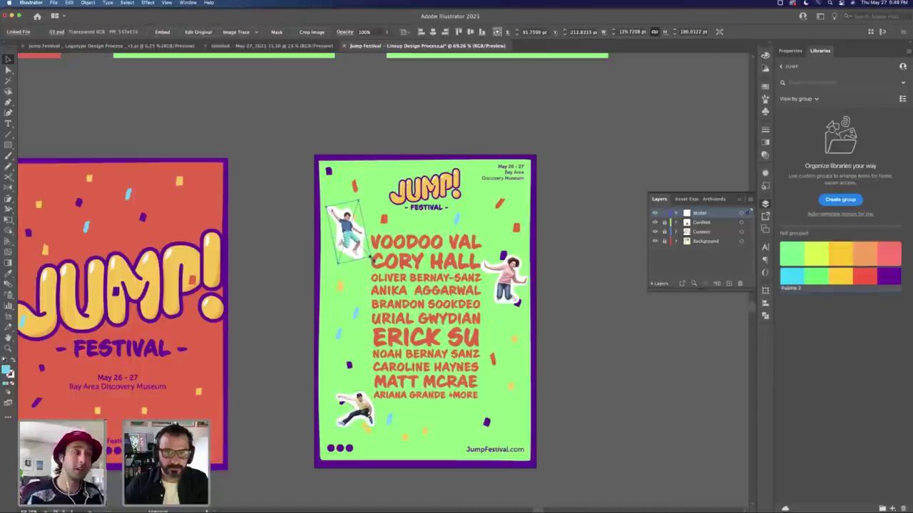
click(485, 249)
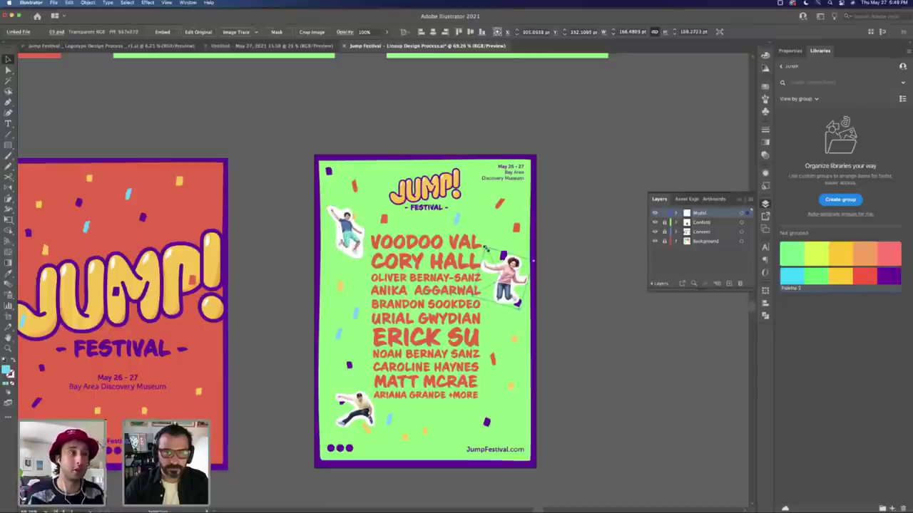
drag(486, 247, 489, 239)
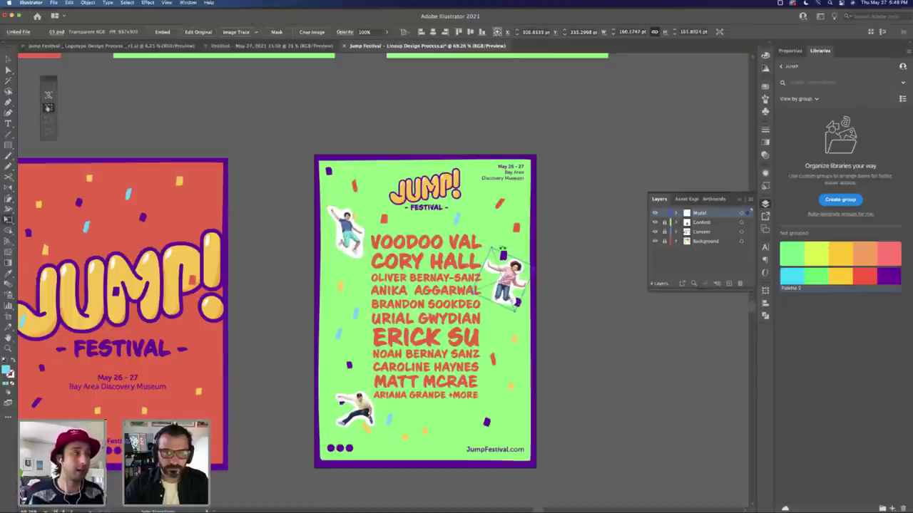
key(super+shift+a)
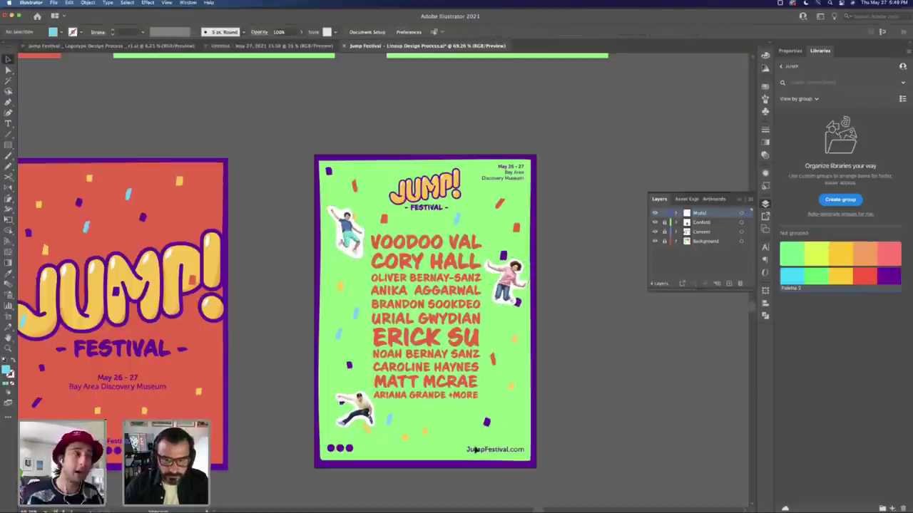
Step: Move the bottom jumping figure down toward the three dots and rotate it at an angle
drag(365, 417, 396, 440)
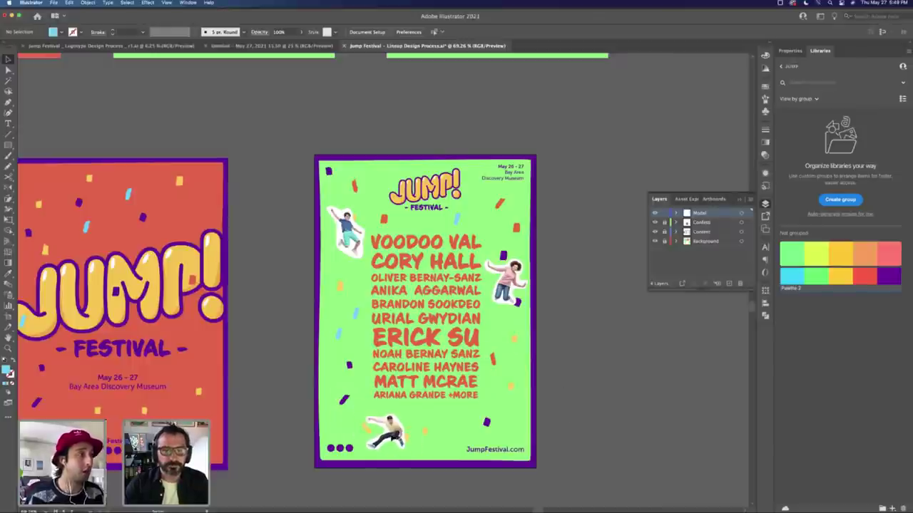
click(389, 433)
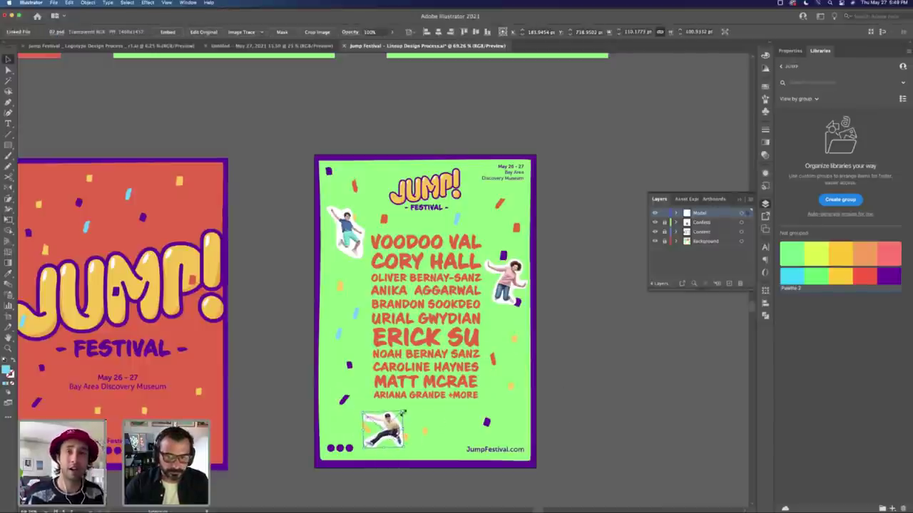
key(e)
drag(403, 413, 640, 409)
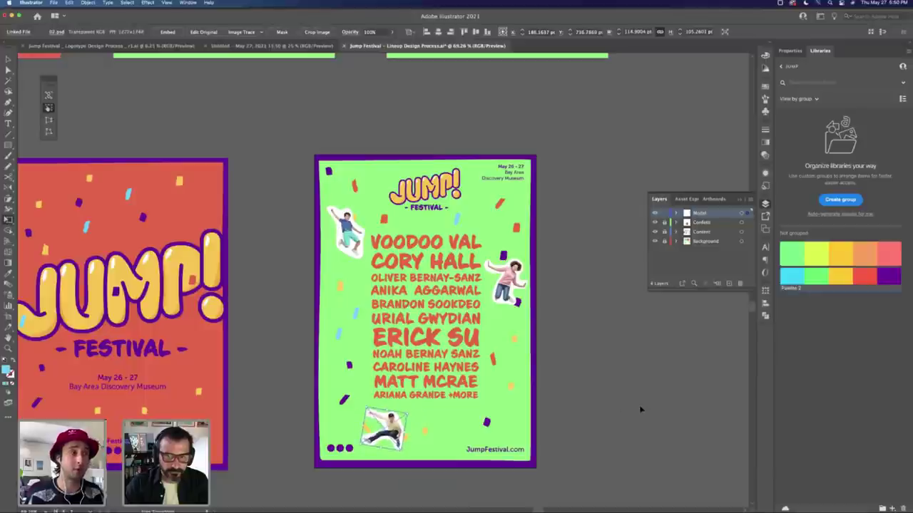
key(v)
click(640, 409)
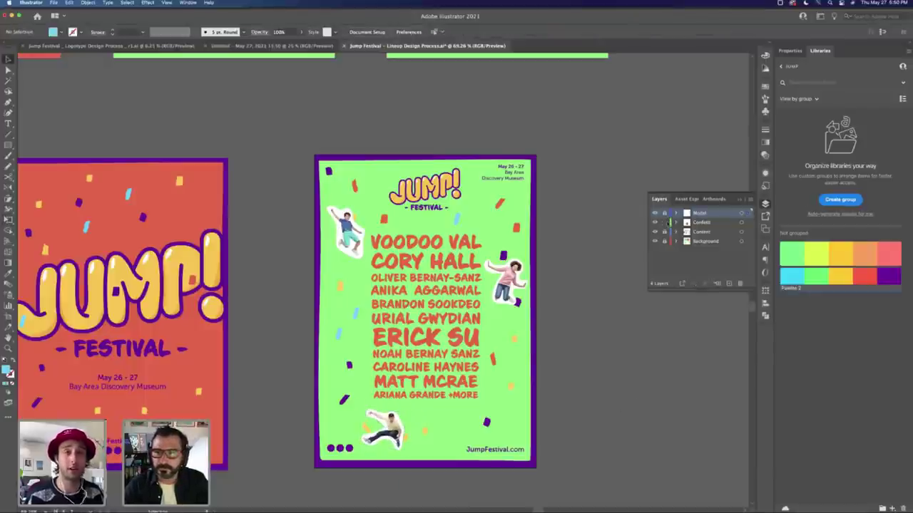
drag(519, 228, 511, 227)
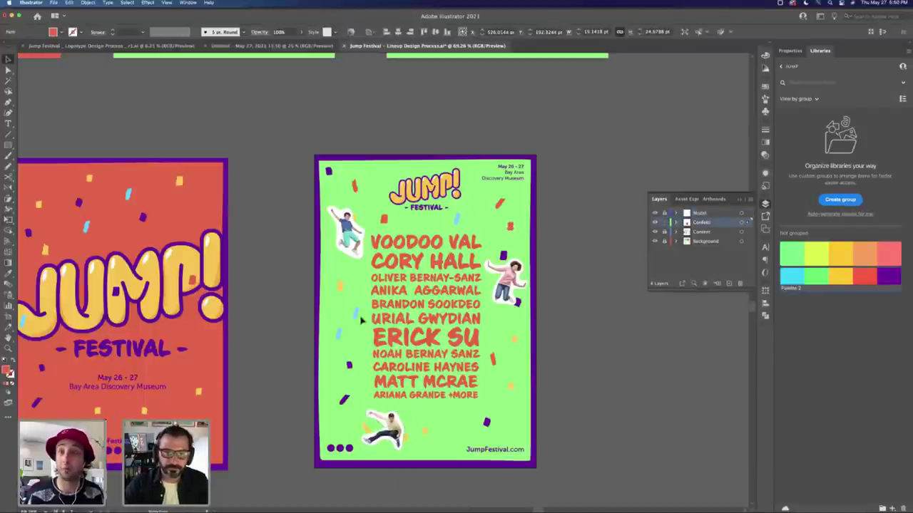
Step: Place the Confetti layer above the Motion layer, then check the confetti pieces now overlapping the figures
click(358, 264)
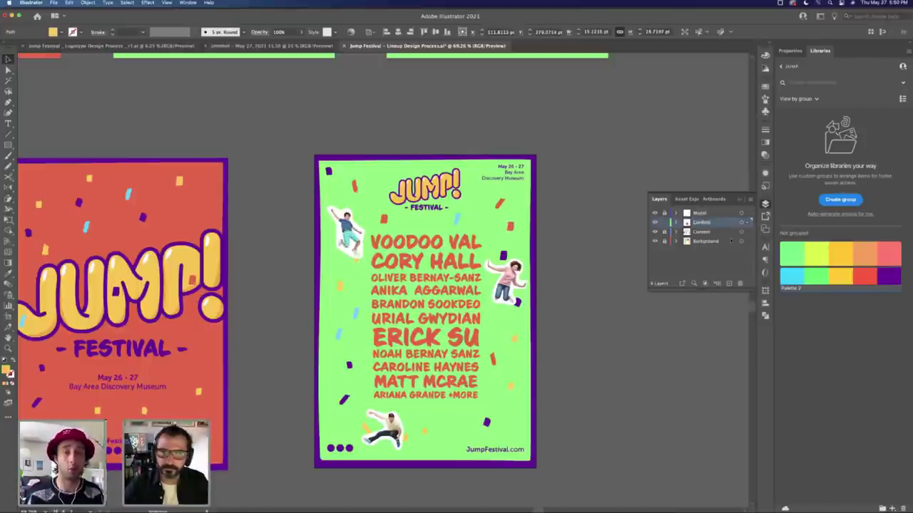
drag(704, 212, 703, 213)
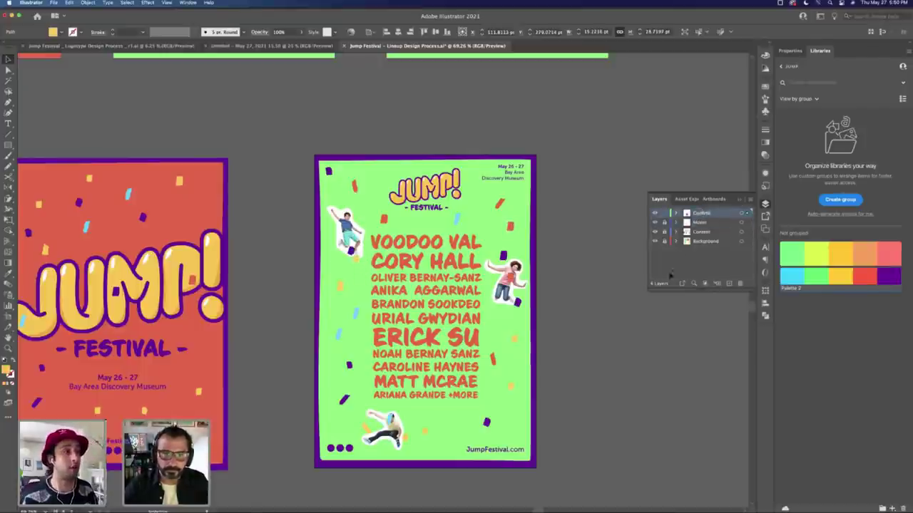
click(487, 269)
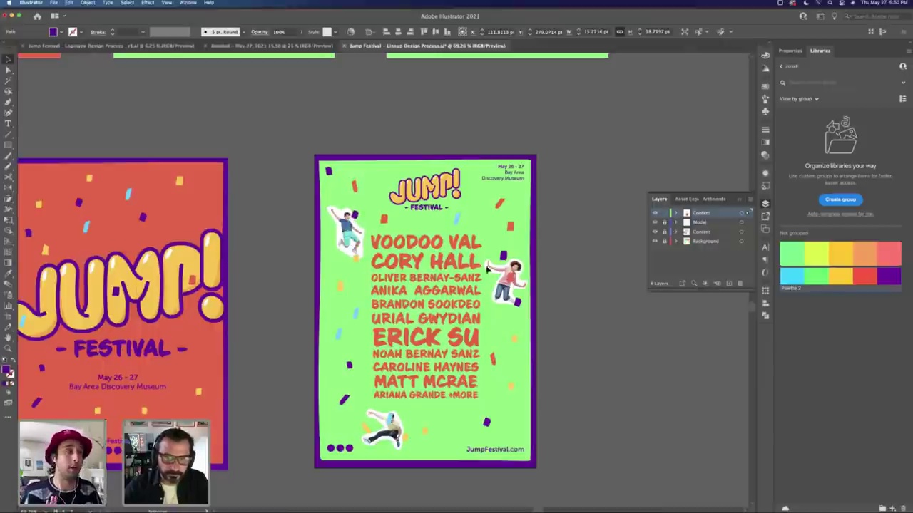
click(496, 285)
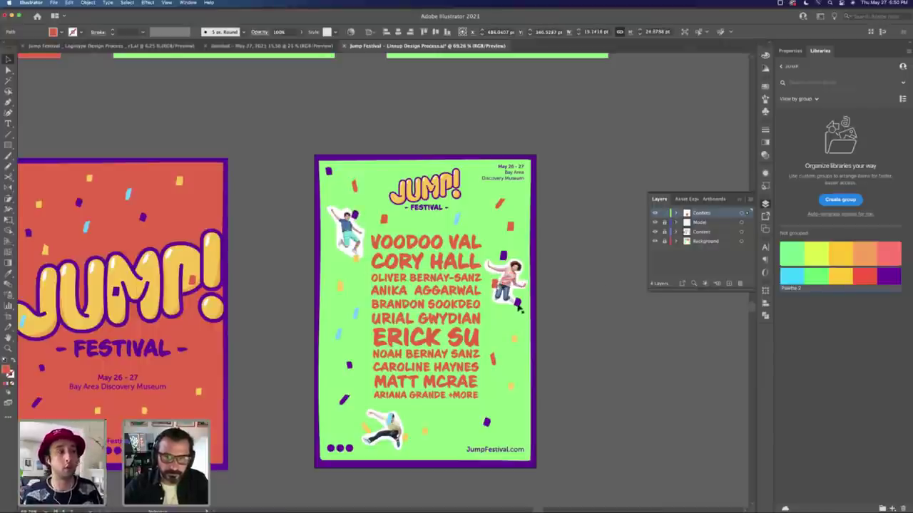
click(389, 421)
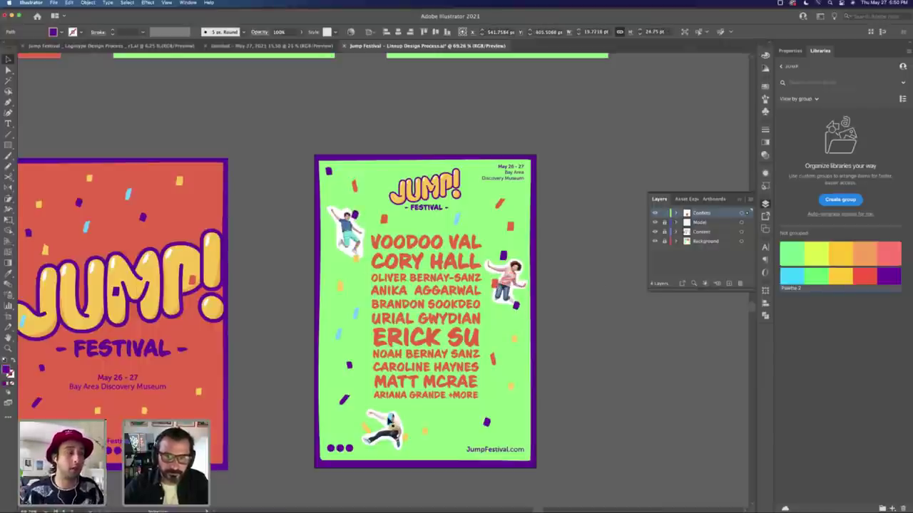
click(400, 414)
click(404, 445)
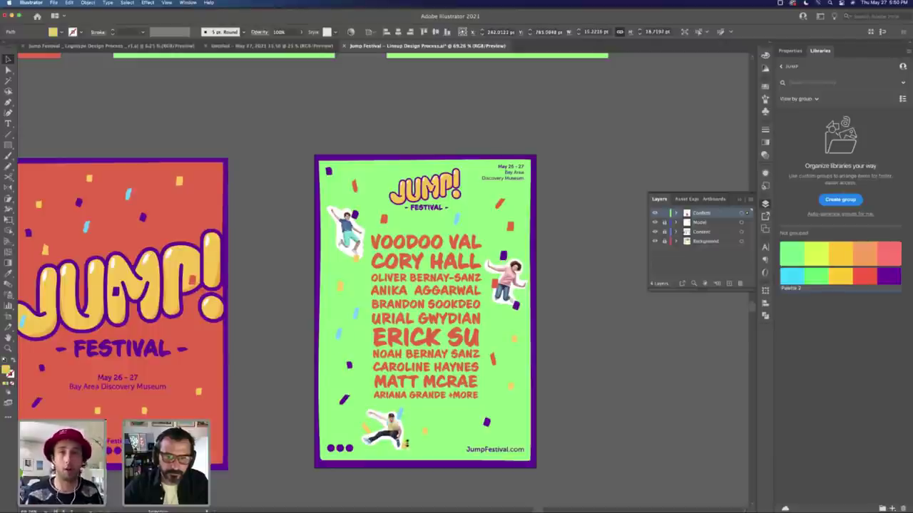
click(620, 403)
click(428, 429)
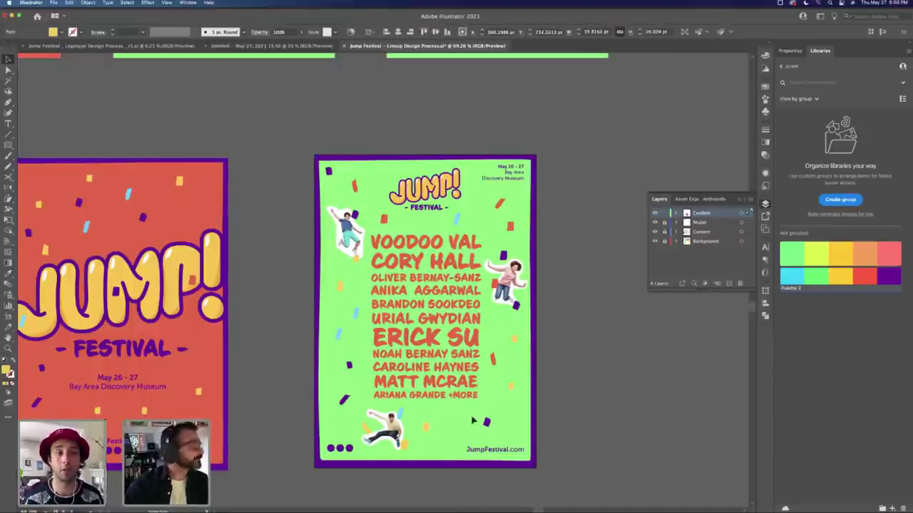
click(591, 406)
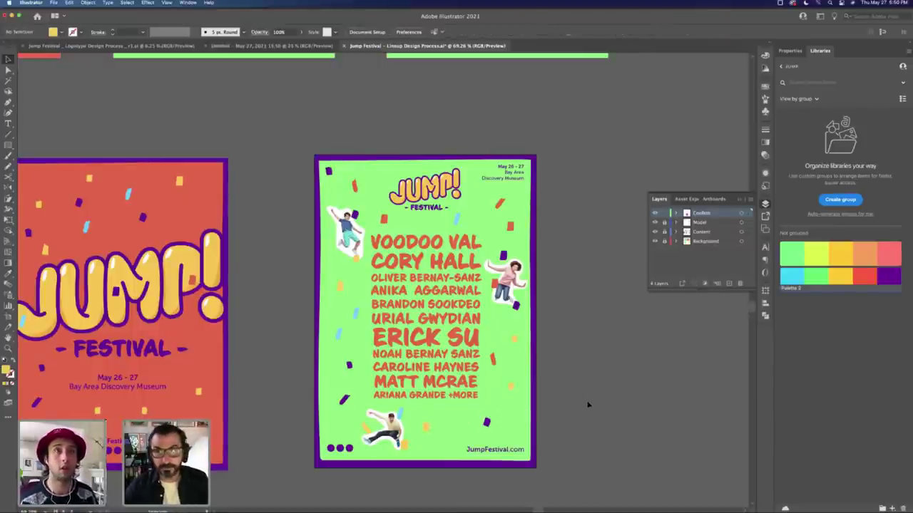
click(352, 210)
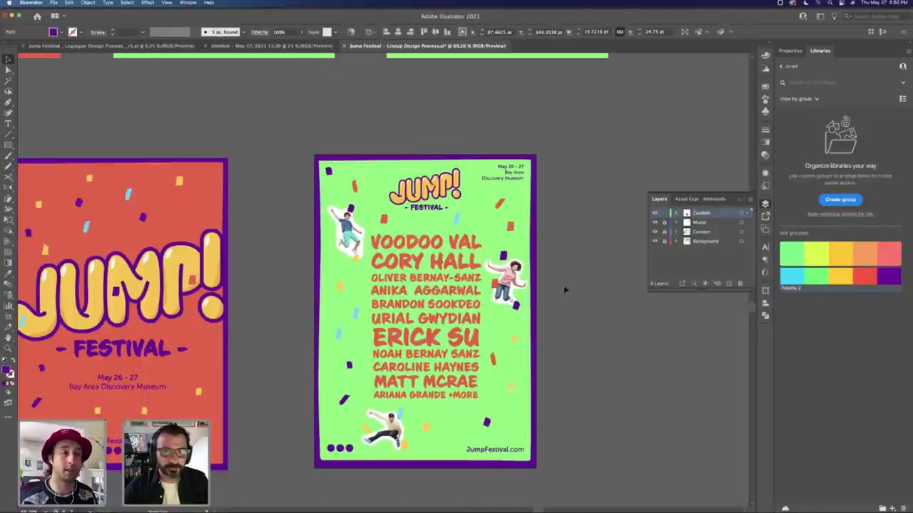
Step: Recolour a yellow confetti piece red by sampling another confetti piece
click(505, 304)
click(502, 327)
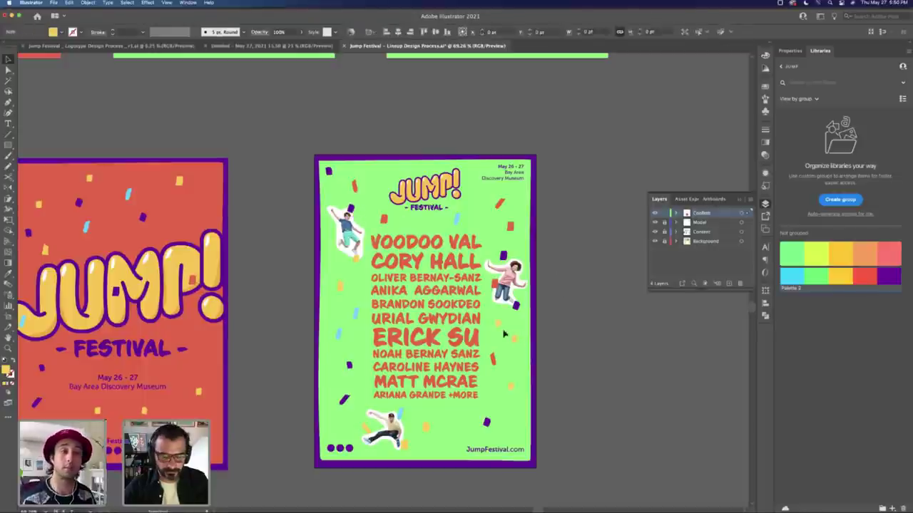
key(i)
click(501, 203)
Step: Zoom out to compare all the poster artboards
key(v)
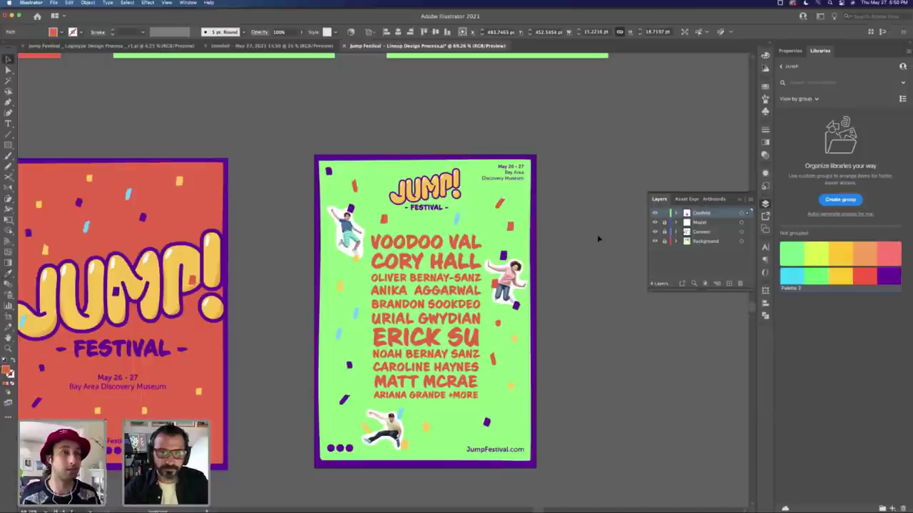
key(ctrl+shift+a)
key(z)
alt+click(397, 314)
alt+click(397, 314)
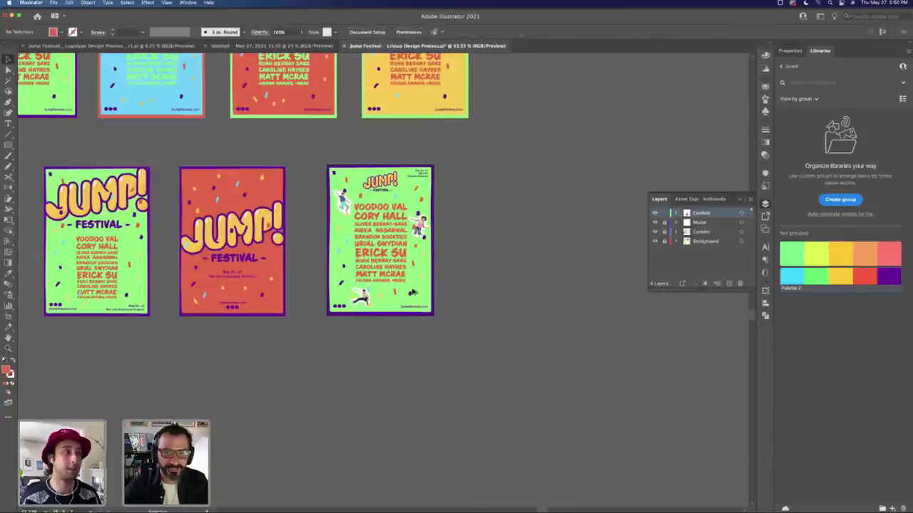
Step: Give another yellow confetti piece a cyan fill sampled from nearby confetti
super+click(393, 306)
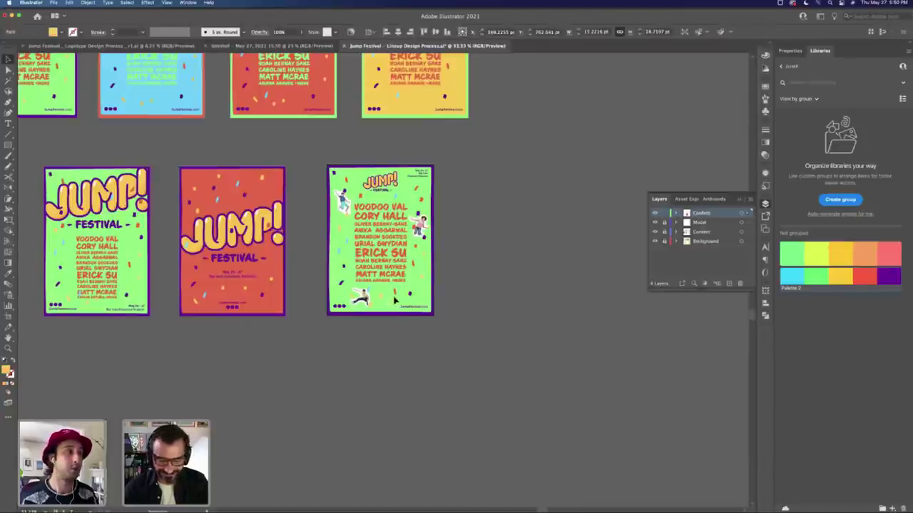
key(i)
click(349, 239)
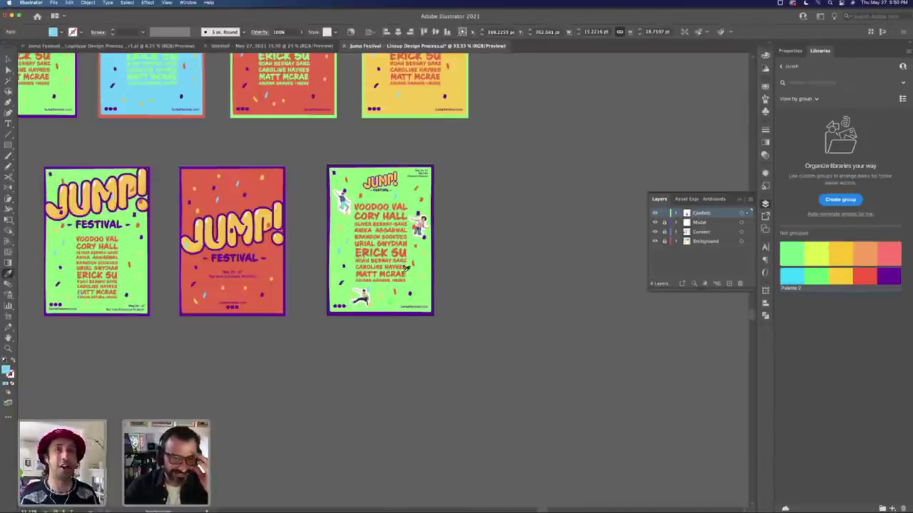
key(v)
click(457, 278)
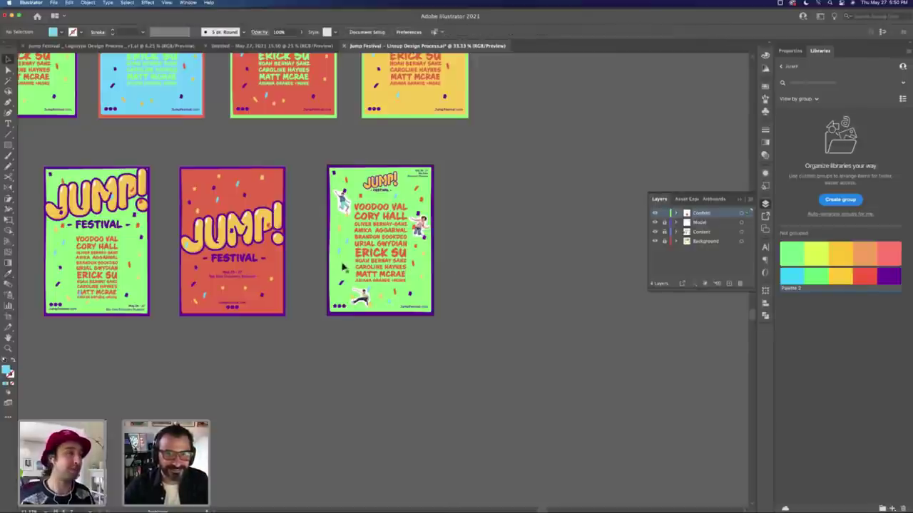
Step: Zoom back in around the lineup poster
key(ctrl+z)
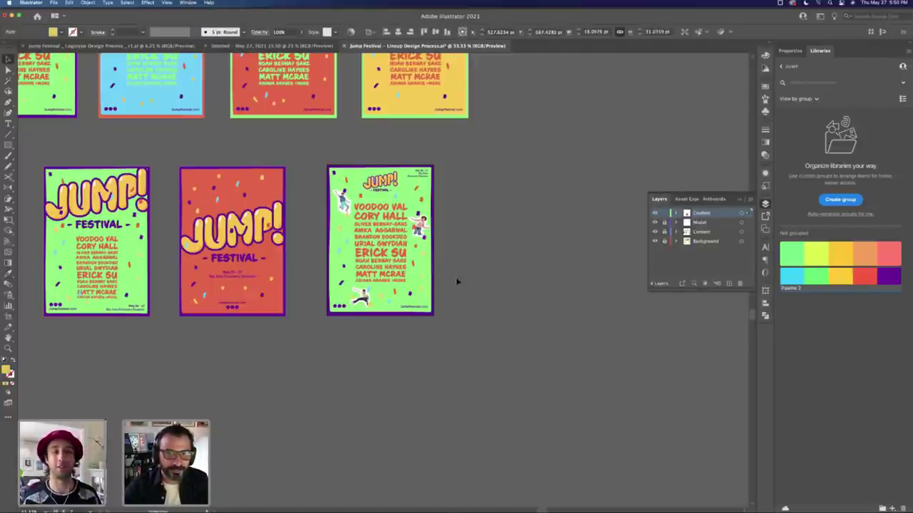
key(z)
drag(376, 209, 381, 209)
key(v)
Step: Check the small red and purple confetti pieces, then hide panels and view all seven posters
click(352, 187)
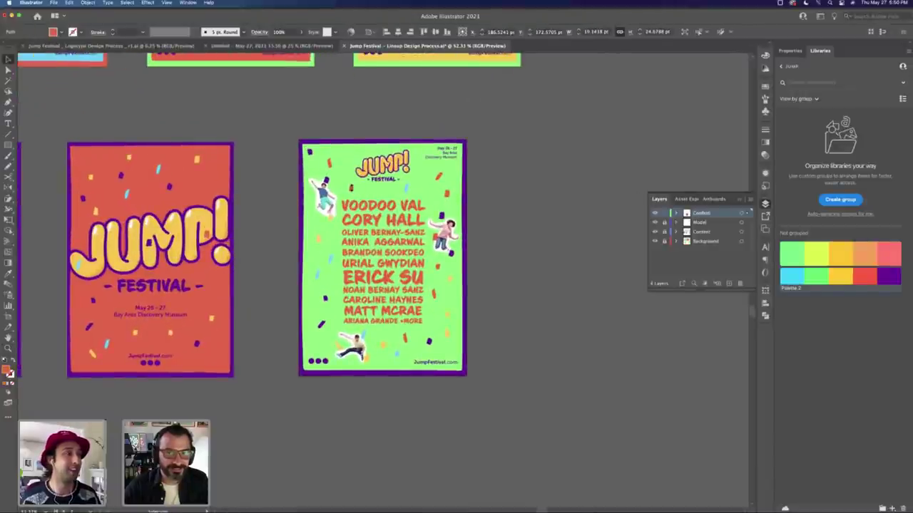
click(378, 191)
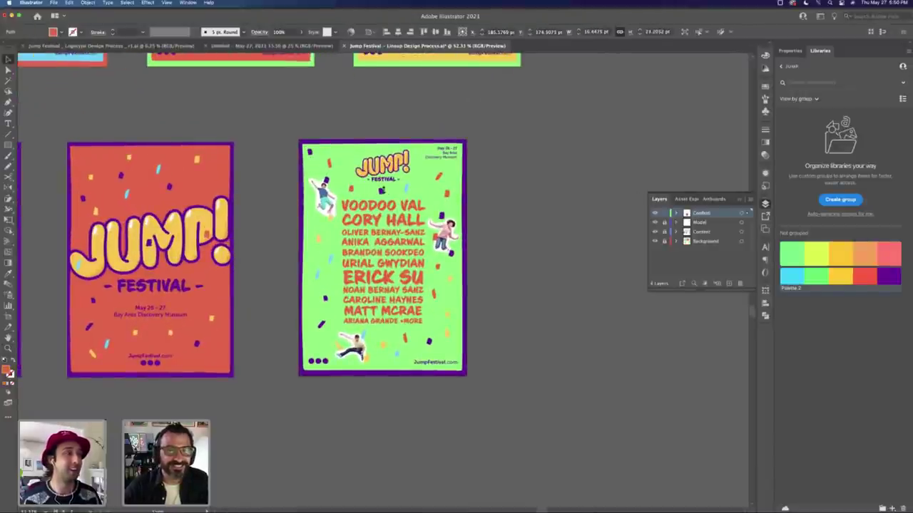
click(380, 191)
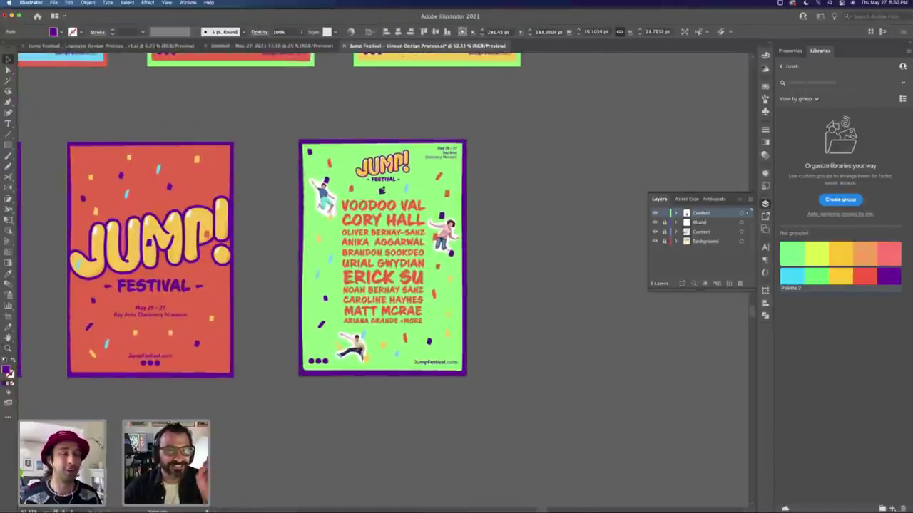
click(508, 206)
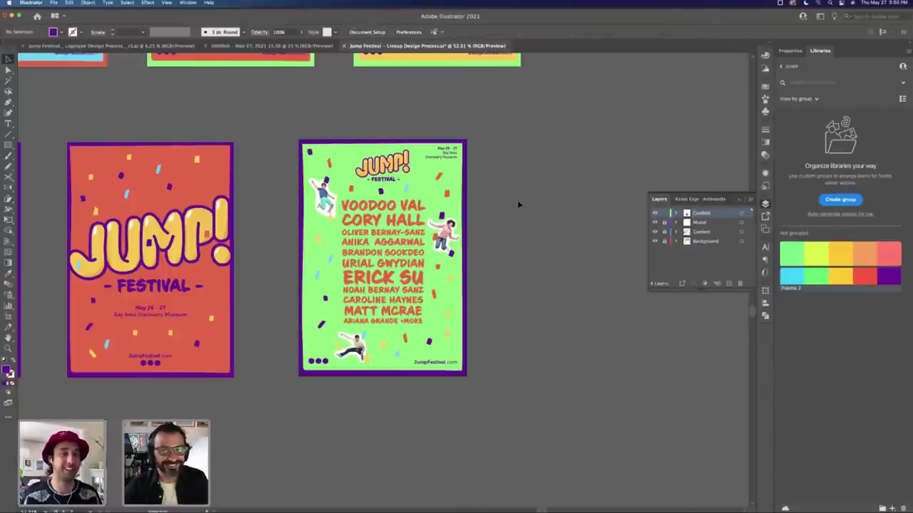
key(Tab)
key(super+minus)
key(super+minus)
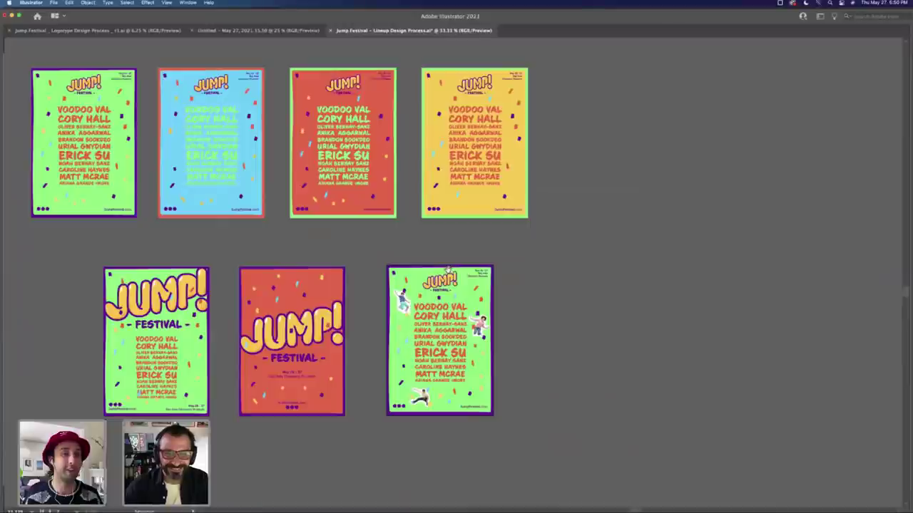
Step: Save the Jump Festival file with all seven posters in view and select the orange JUMP! poster
scroll(641, 272, left, 10)
scroll(641, 271, up, 3)
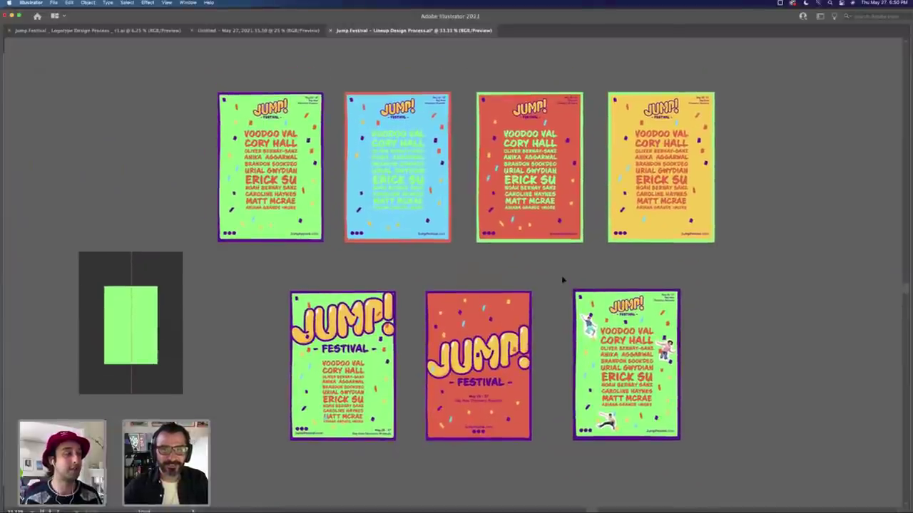
key(Tab)
key(Tab)
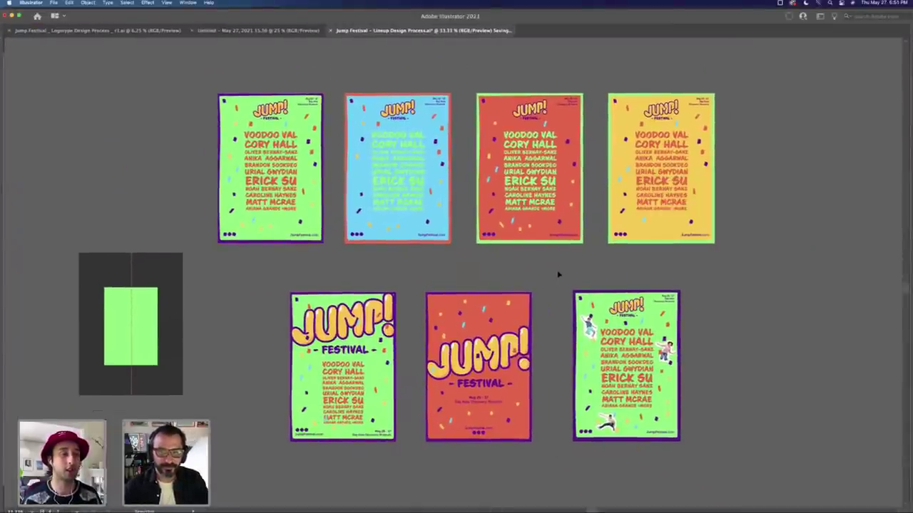
click(481, 363)
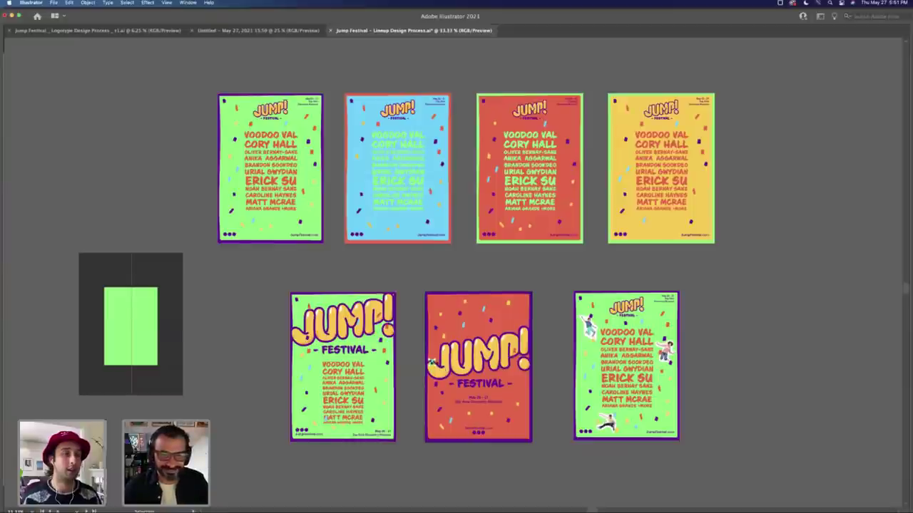
key(shift+super+a)
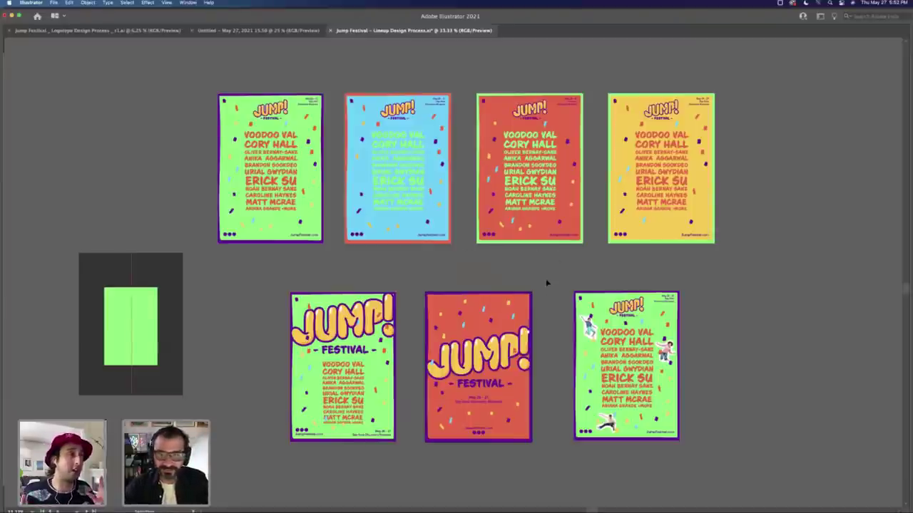
Step: Restore the tools and panels and zoom in on the orange JUMP! poster in the bottom row
scroll(521, 260, down, 2)
scroll(520, 260, right, 2)
key(super+minus)
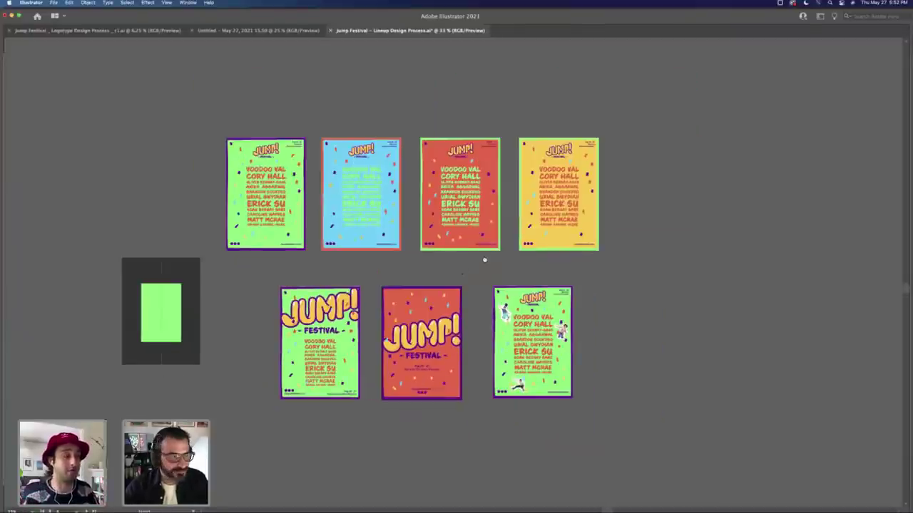
scroll(484, 259, left, 2)
scroll(485, 260, down, 1)
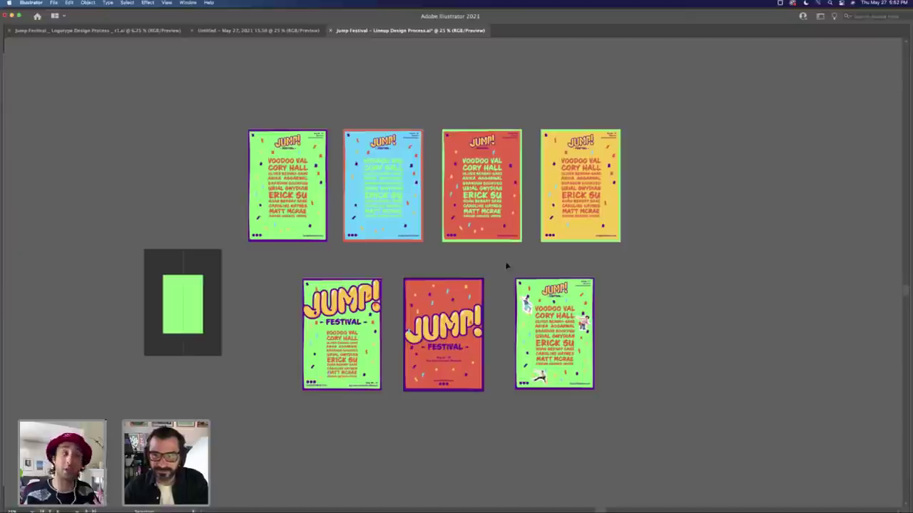
key(Tab)
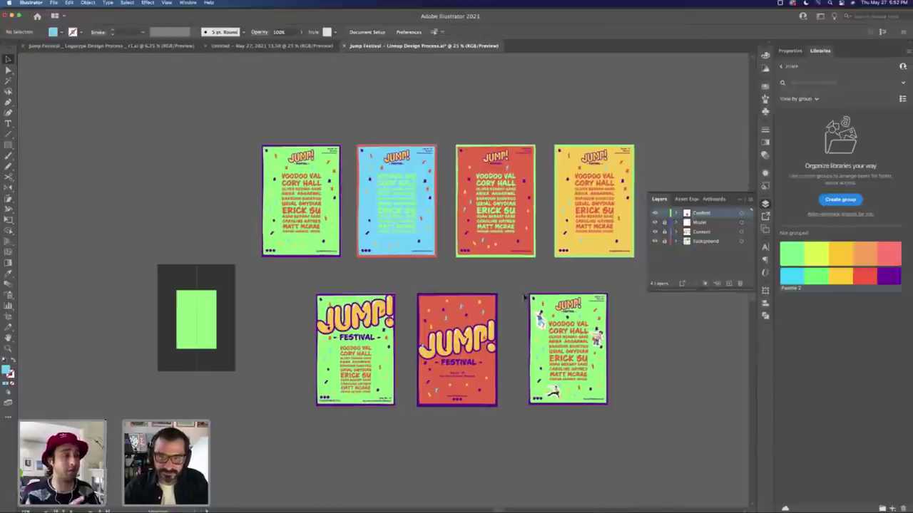
scroll(379, 257, down, 1)
scroll(379, 257, right, 1)
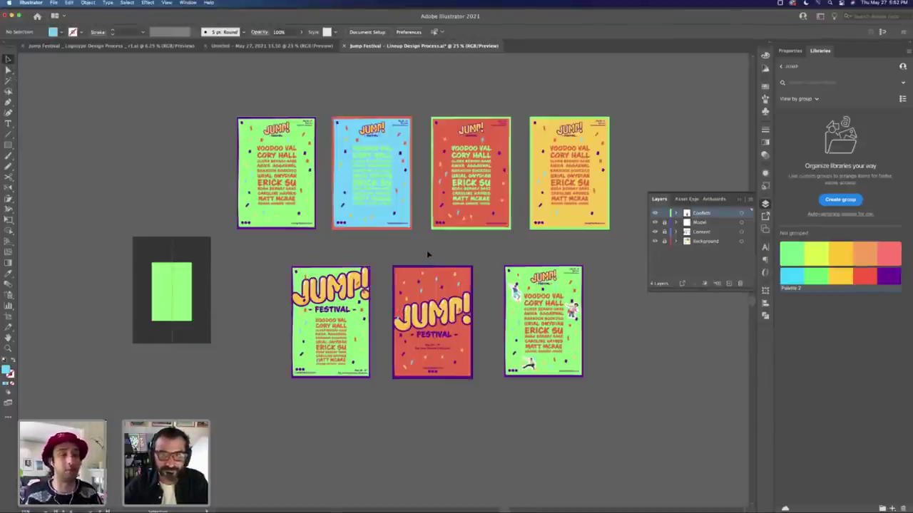
key(z)
drag(432, 300, 508, 266)
Step: Select the JUMP!/FESTIVAL lettering and unite it into one shape with Pathfinder
key(v)
click(511, 266)
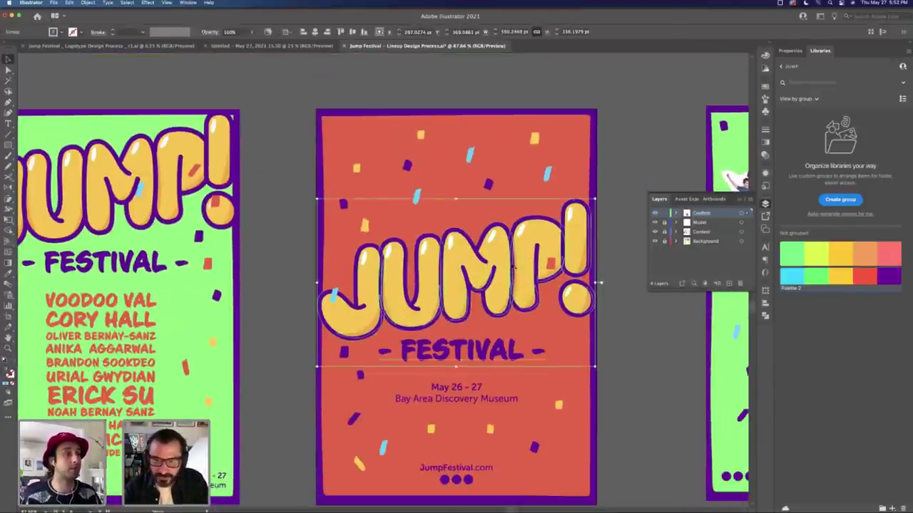
click(511, 266)
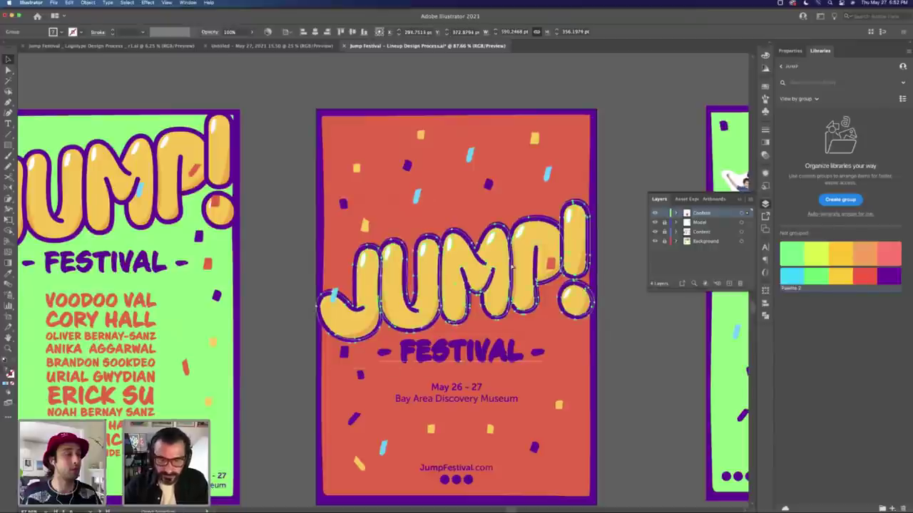
click(512, 268)
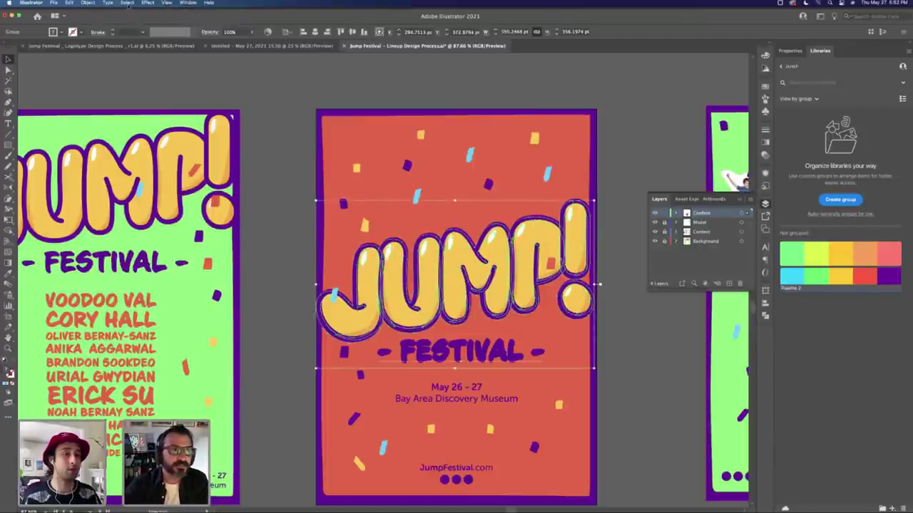
click(765, 316)
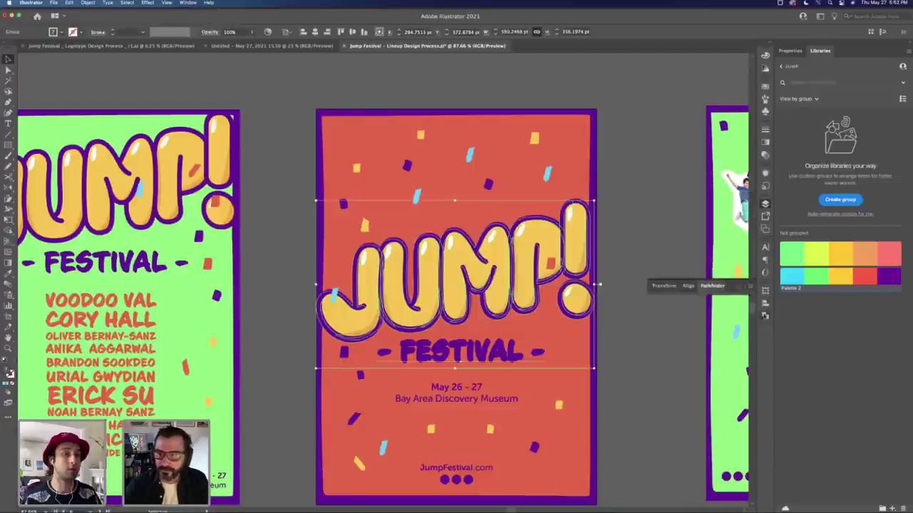
click(655, 310)
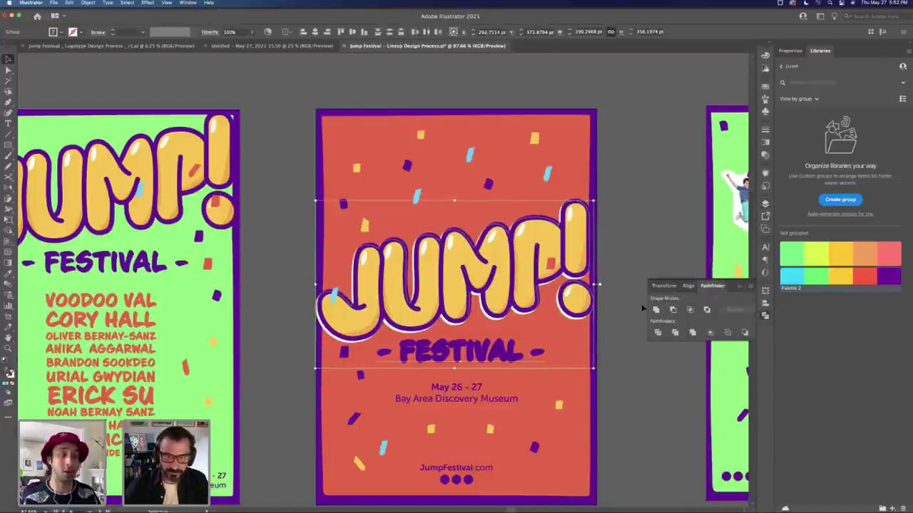
Step: Check the orange background's colour values, then deselect everything and hide the panels
click(631, 306)
click(585, 335)
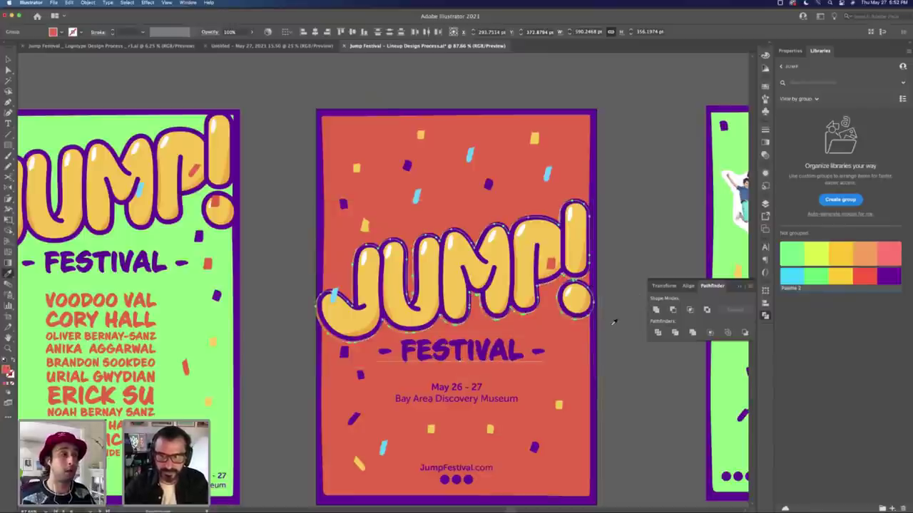
key(F6)
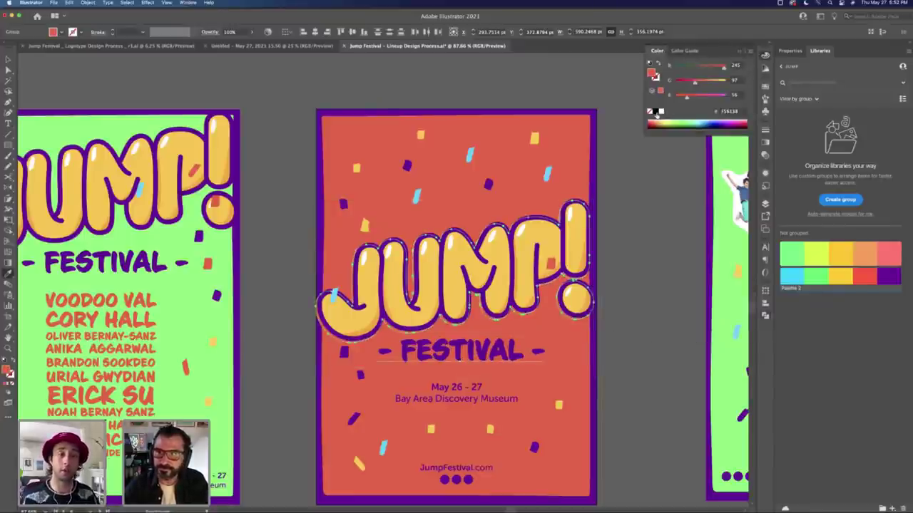
key(v)
click(635, 193)
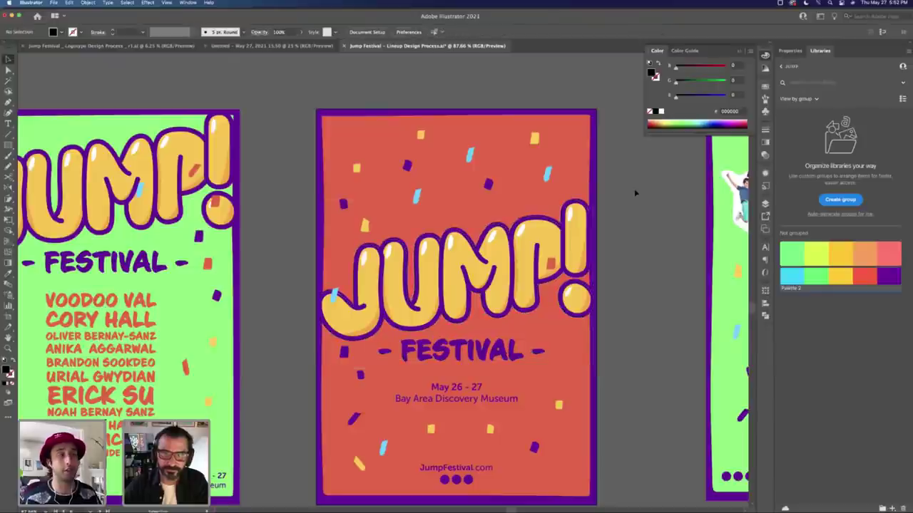
key(Tab)
Step: Zoom out to fit all seven artboards and show the Layers panel
scroll(445, 228, down, 4)
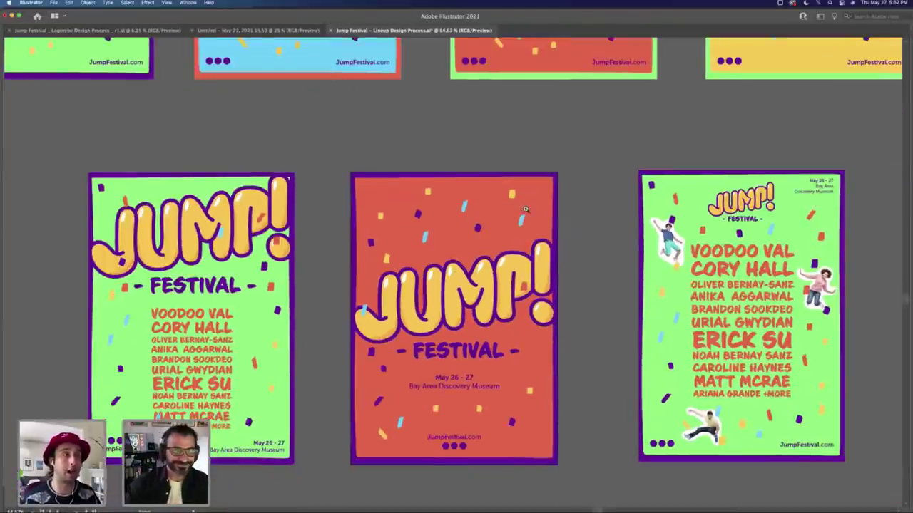
key(Tab)
scroll(495, 191, down, 4)
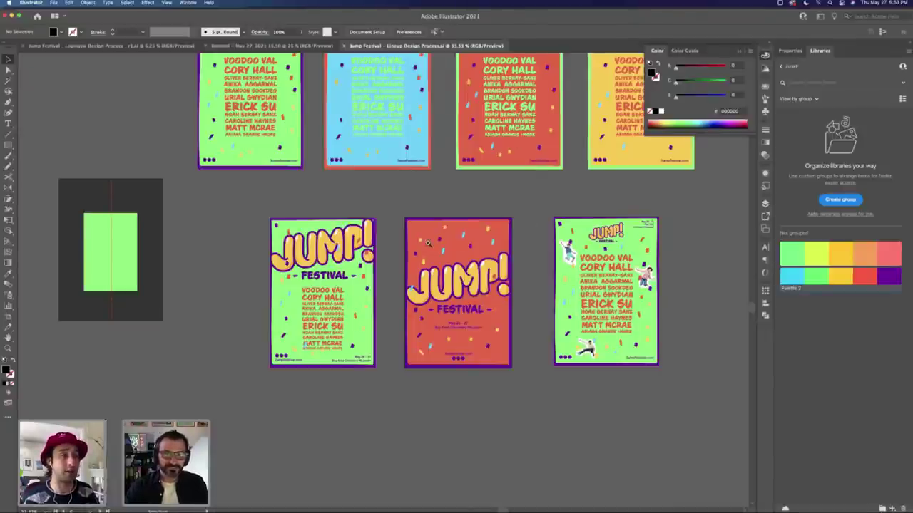
key(z)
mouse_move(428, 242)
mouse_down()
mouse_move(385, 244)
mouse_move(420, 244)
mouse_up()
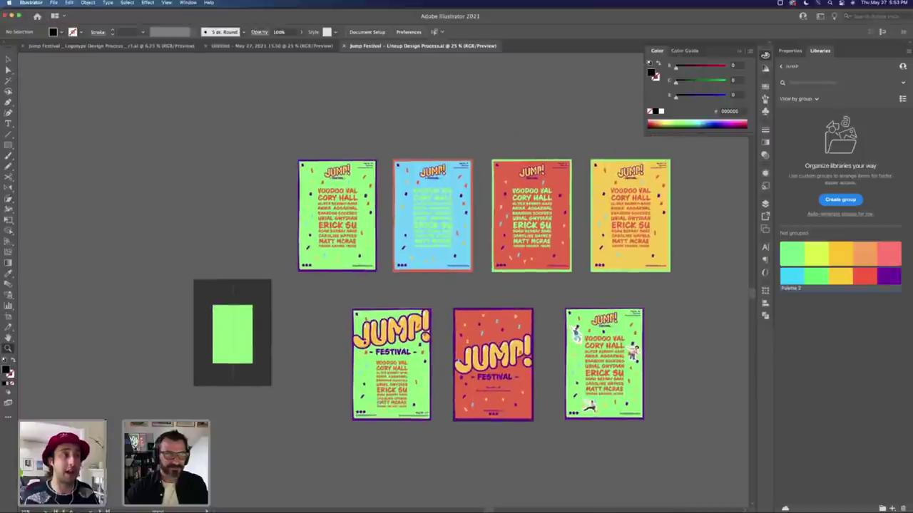
click(766, 203)
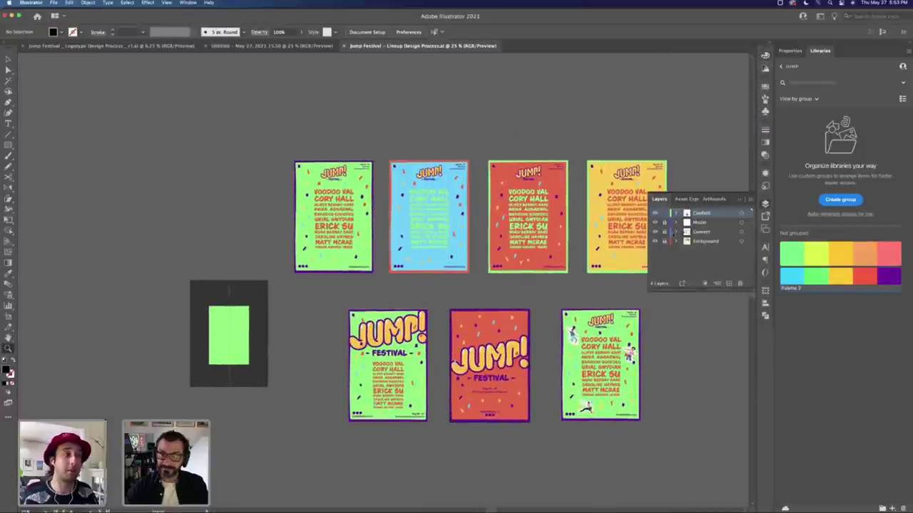
scroll(507, 299, down, 5)
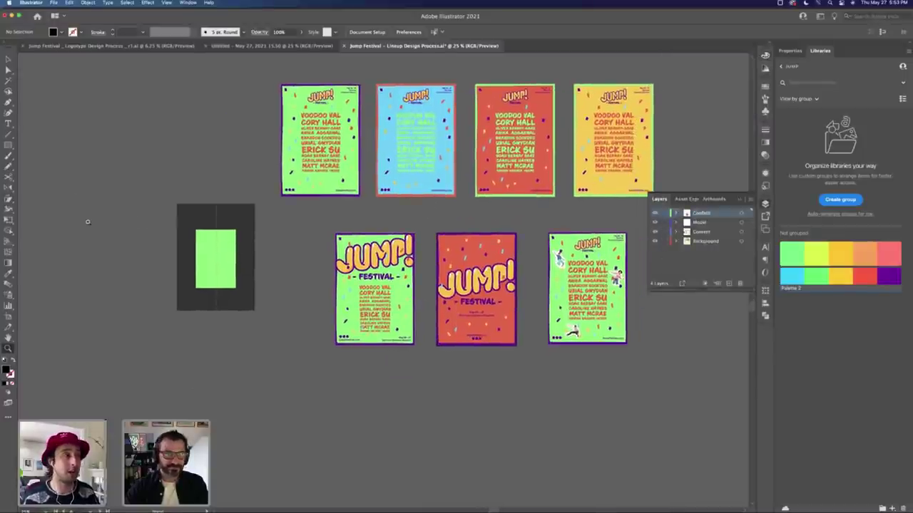
Step: Move the JUMP! logo artboard into a new bottom row and duplicate the first lineup artboard beside it
click(8, 317)
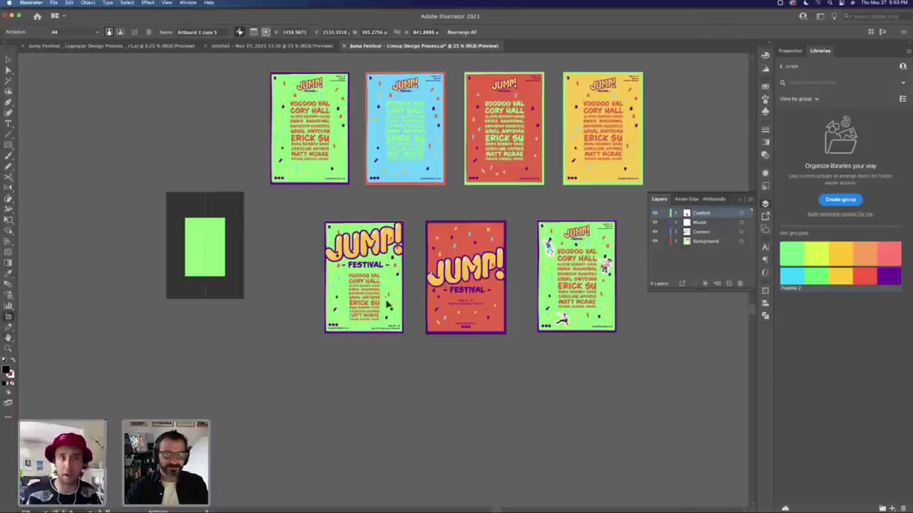
drag(456, 306, 390, 439)
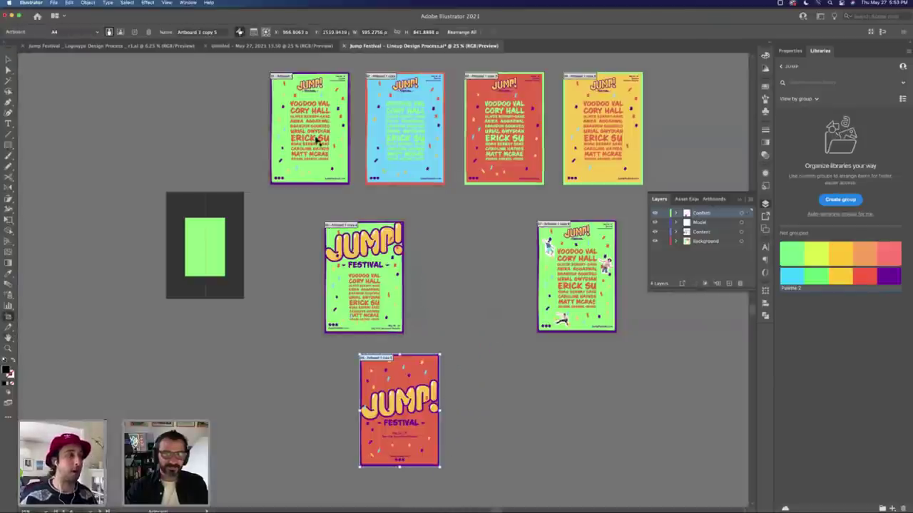
drag(317, 140, 490, 418)
key(z)
scroll(546, 385, up, 2)
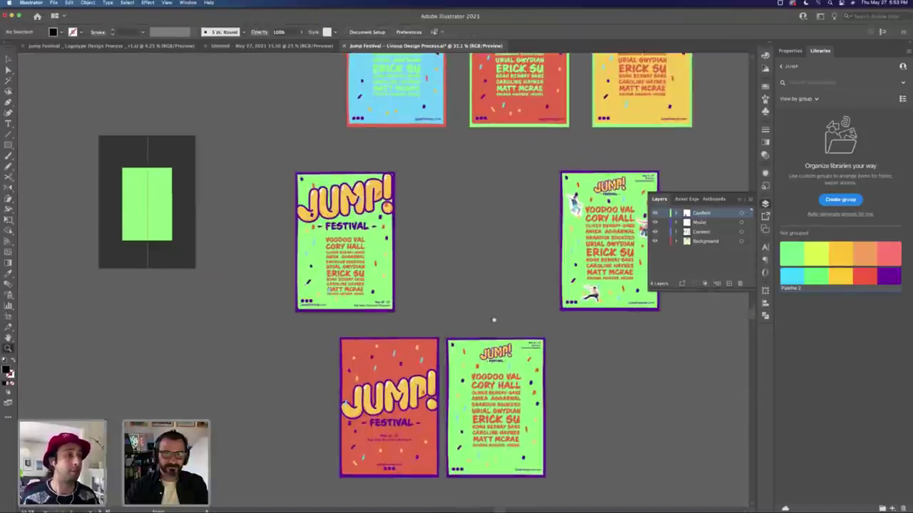
scroll(471, 420, up, 6)
key(Tab)
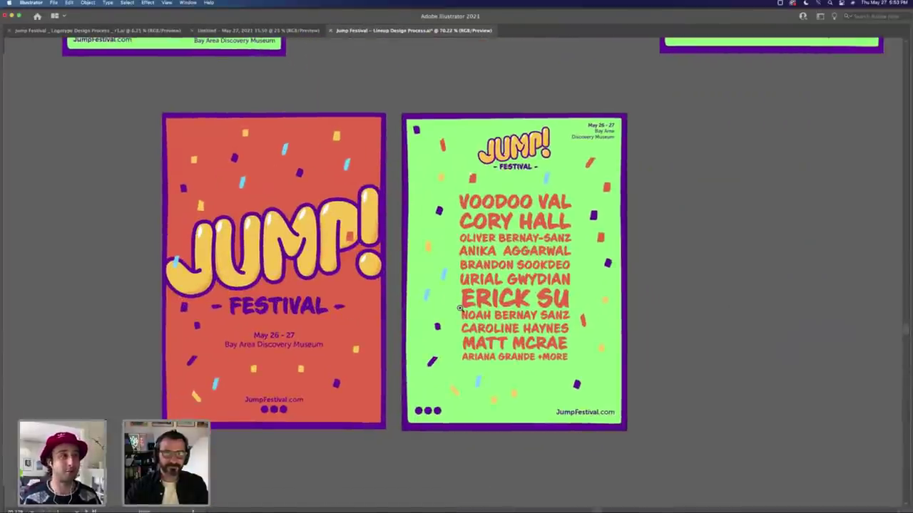